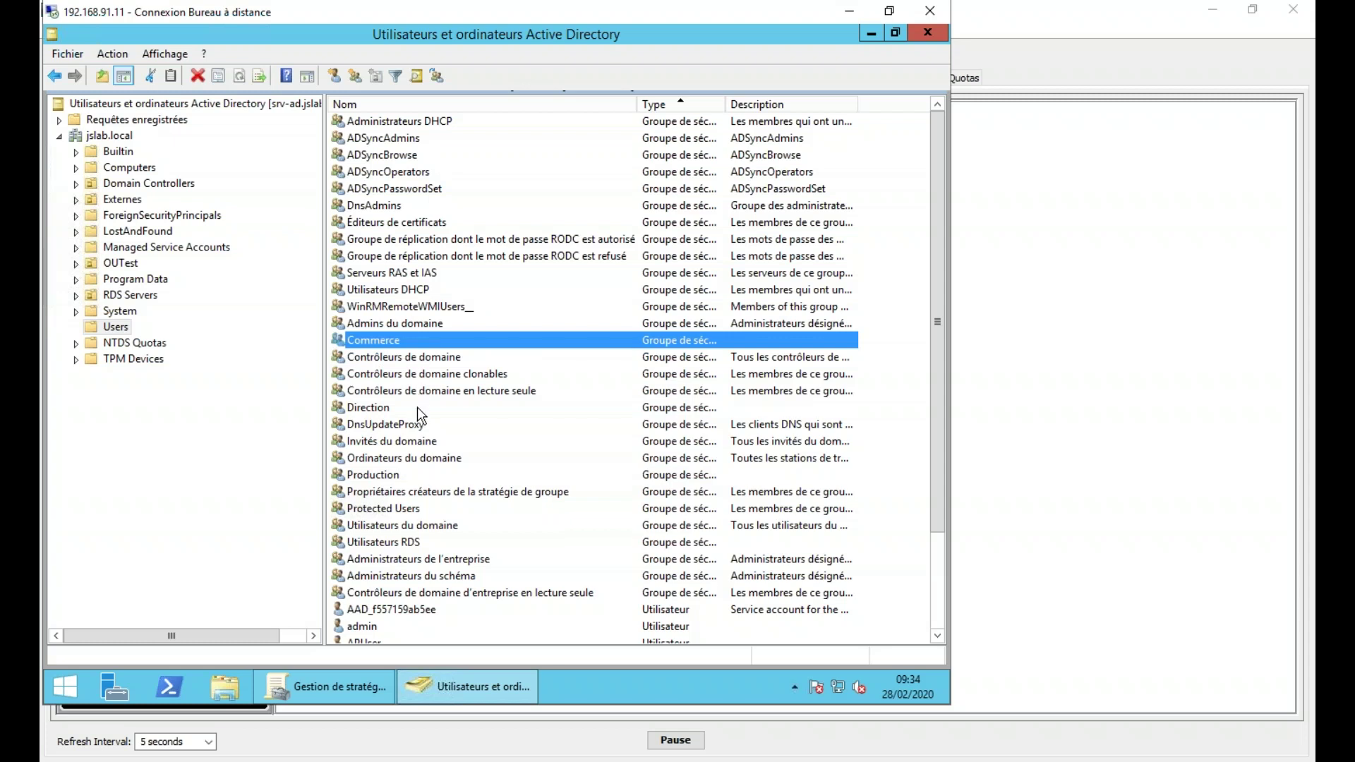
- Add the Direction and Production groups to the Commerce selection in the Users container
left_click(413, 412, "ctrl")
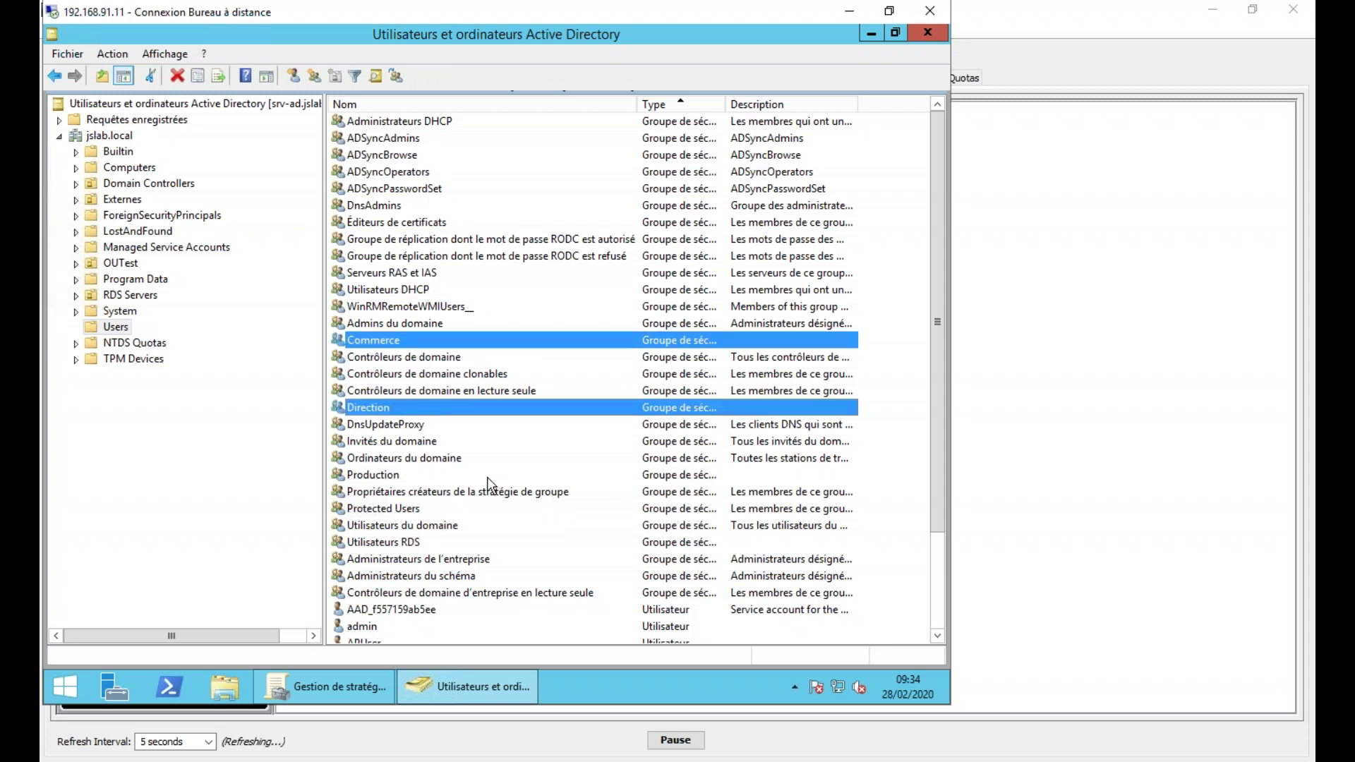
left_click(399, 477, "ctrl")
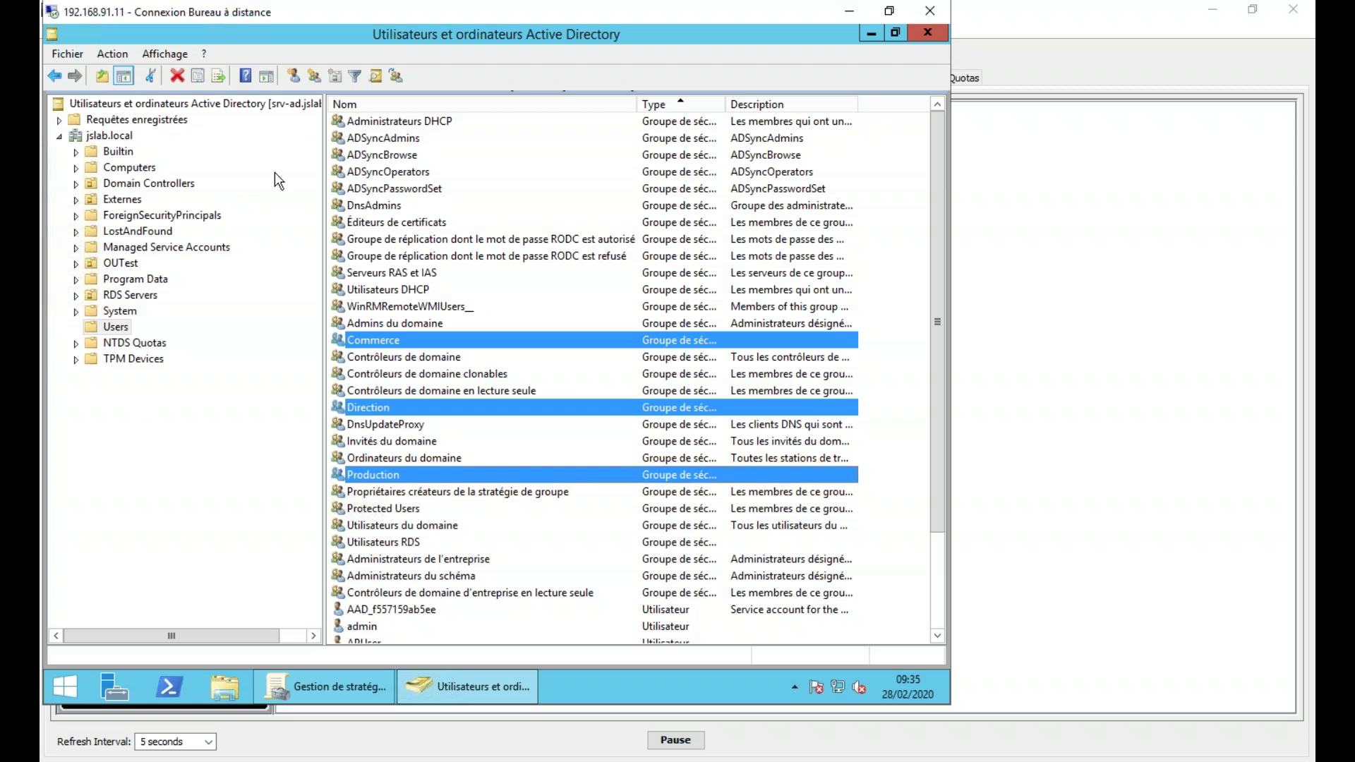
- Delete the first proxy and certificate portal policies from the T70 policy list
left_click(1168, 349)
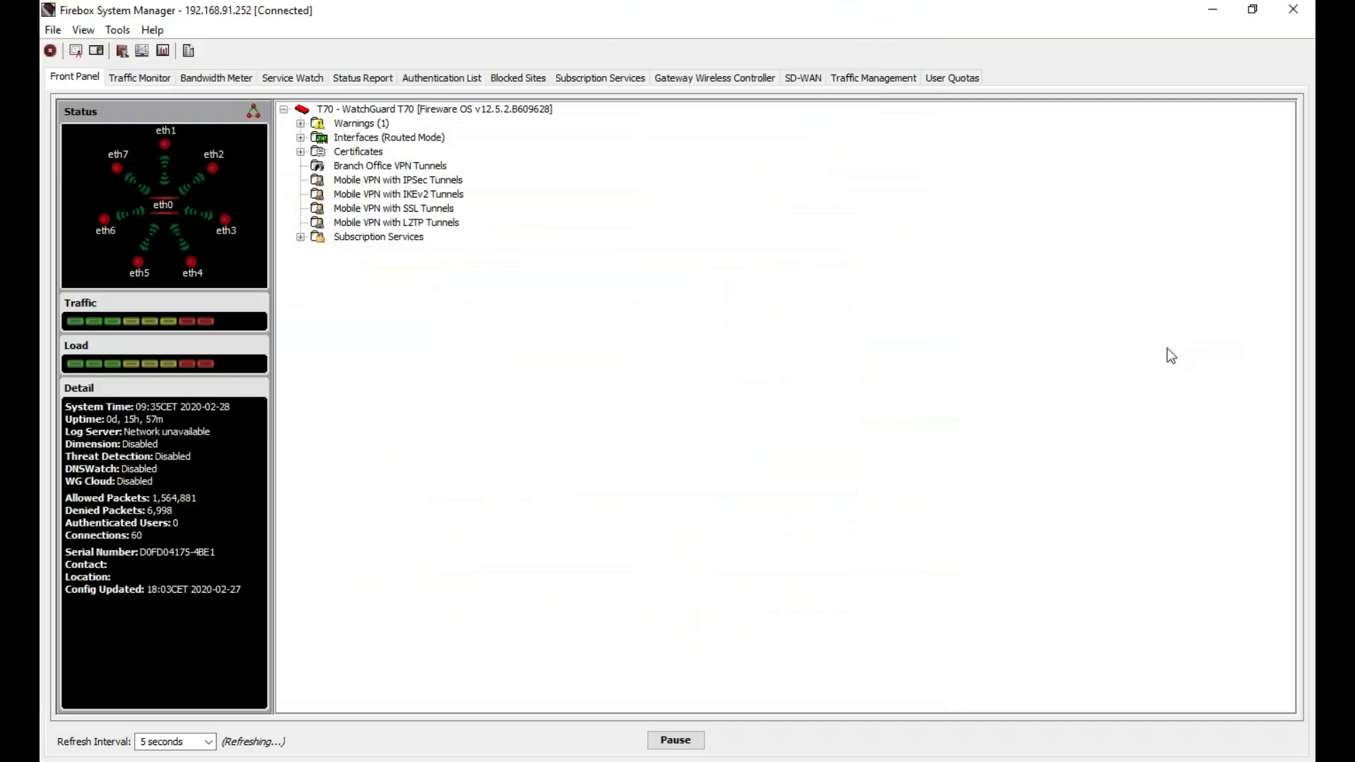
left_click(761, 759)
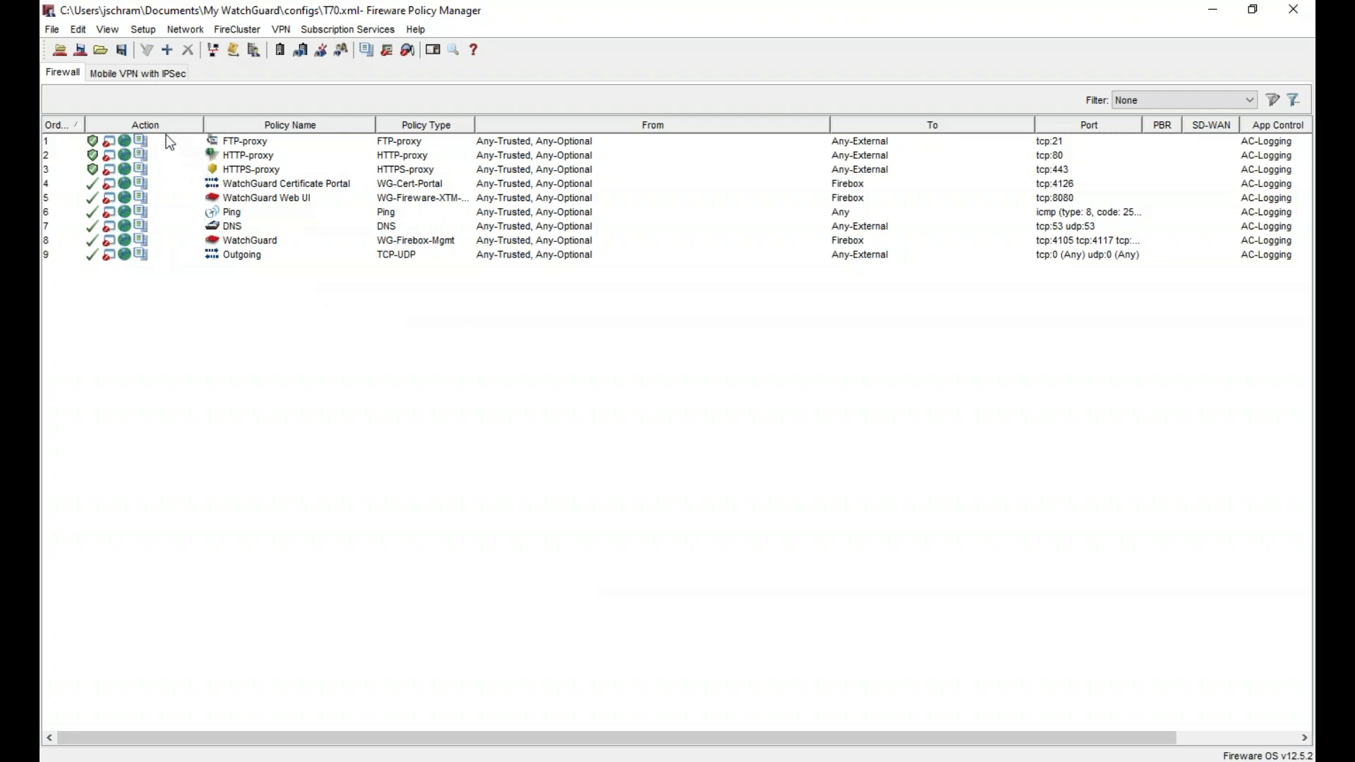
left_click_drag(163, 144, 176, 162)
right_click(175, 162)
left_click(226, 225)
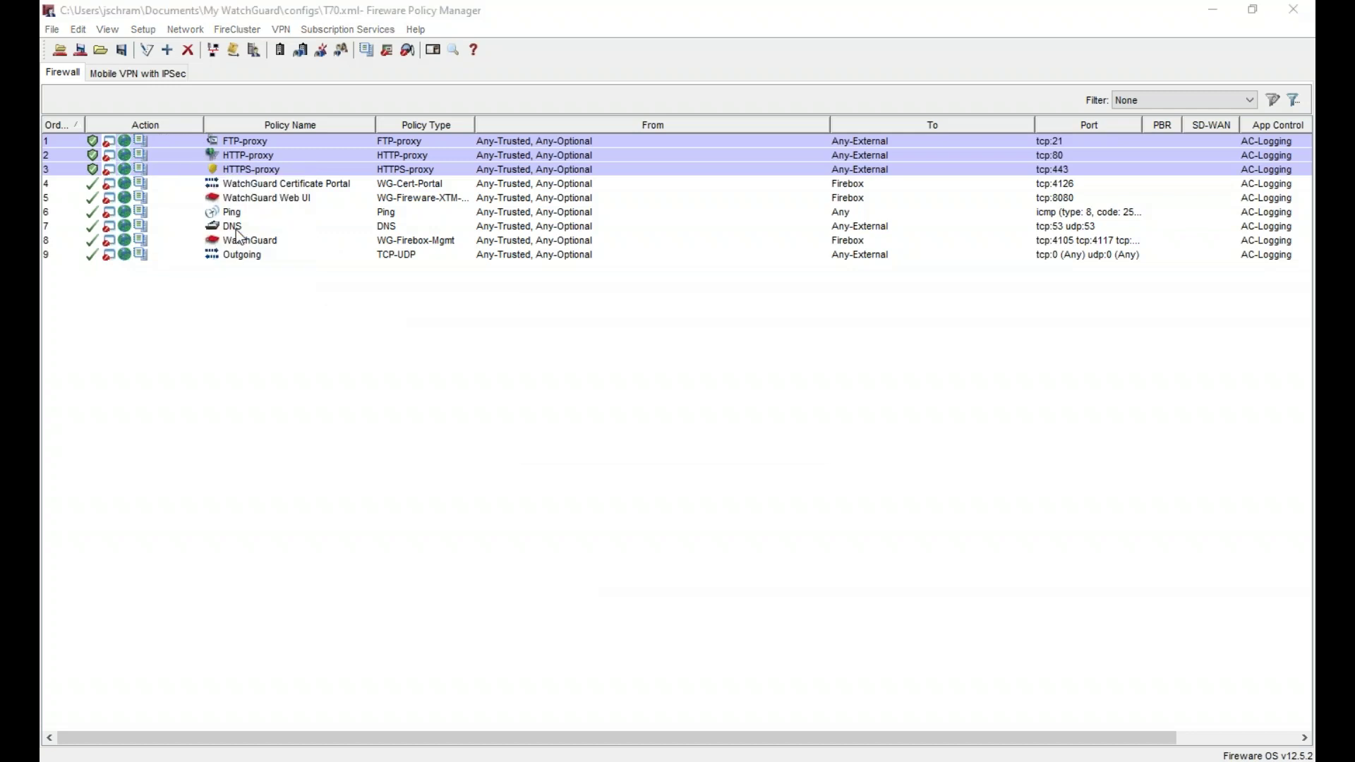
left_click(639, 427)
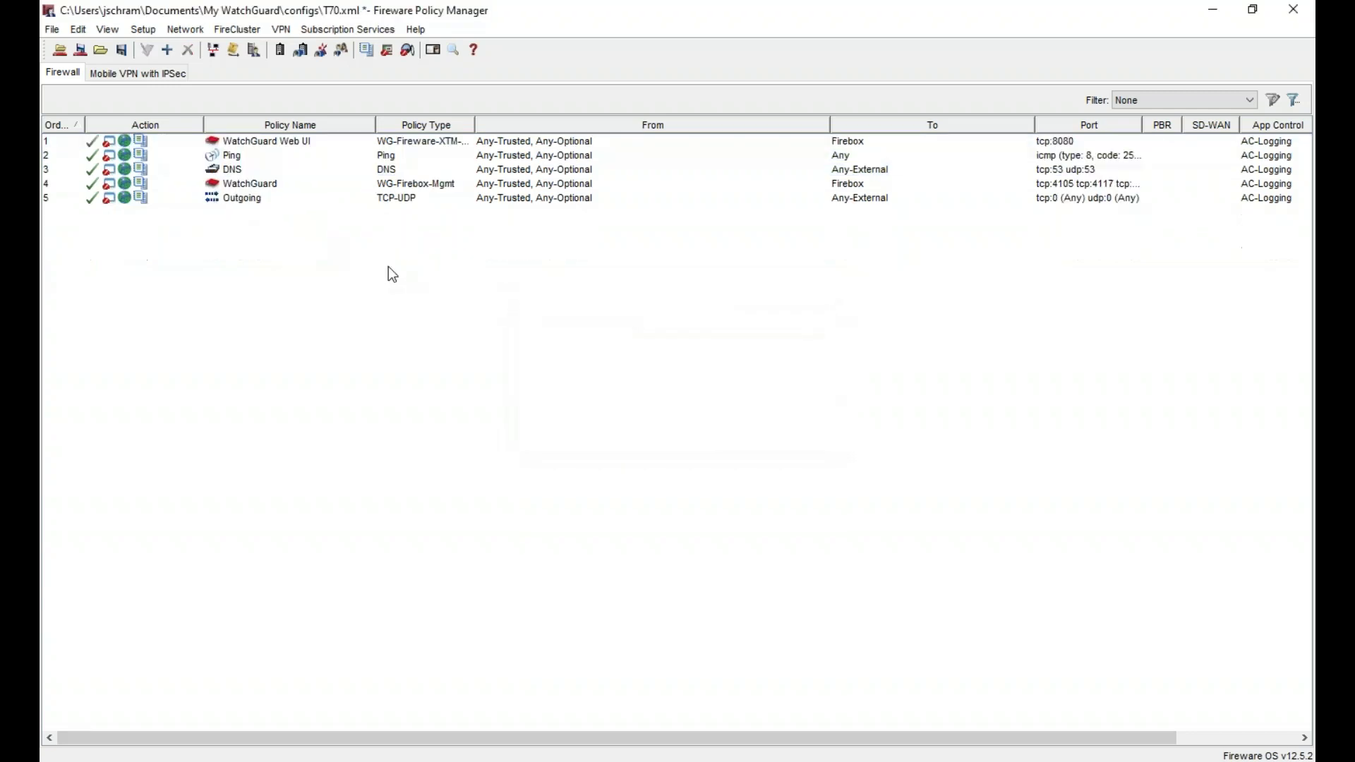
- Delete the WatchGuard and DNS policies, confirming each deletion with Oui
left_click(244, 168)
left_click(264, 185)
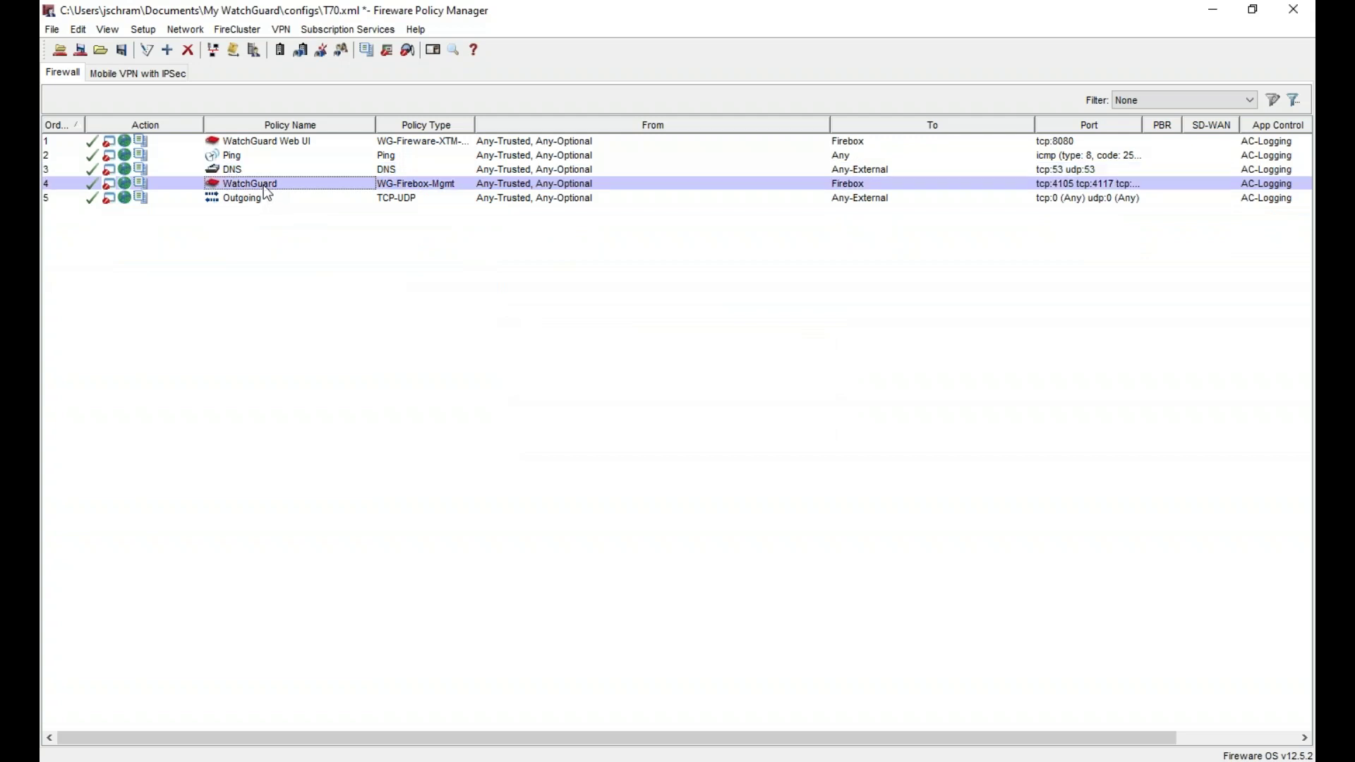
left_click(265, 199)
right_click(270, 185)
left_click(346, 275)
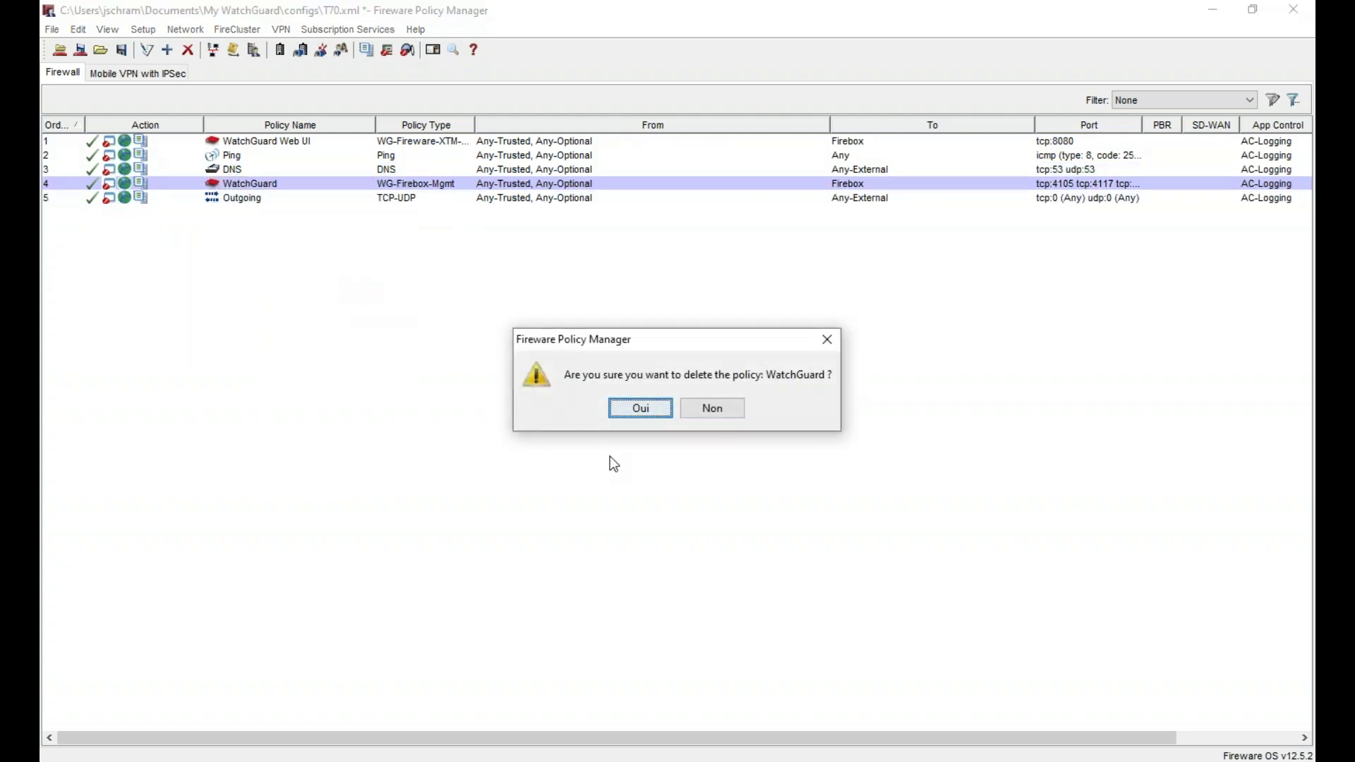
left_click(642, 407)
left_click(238, 173)
right_click(238, 173)
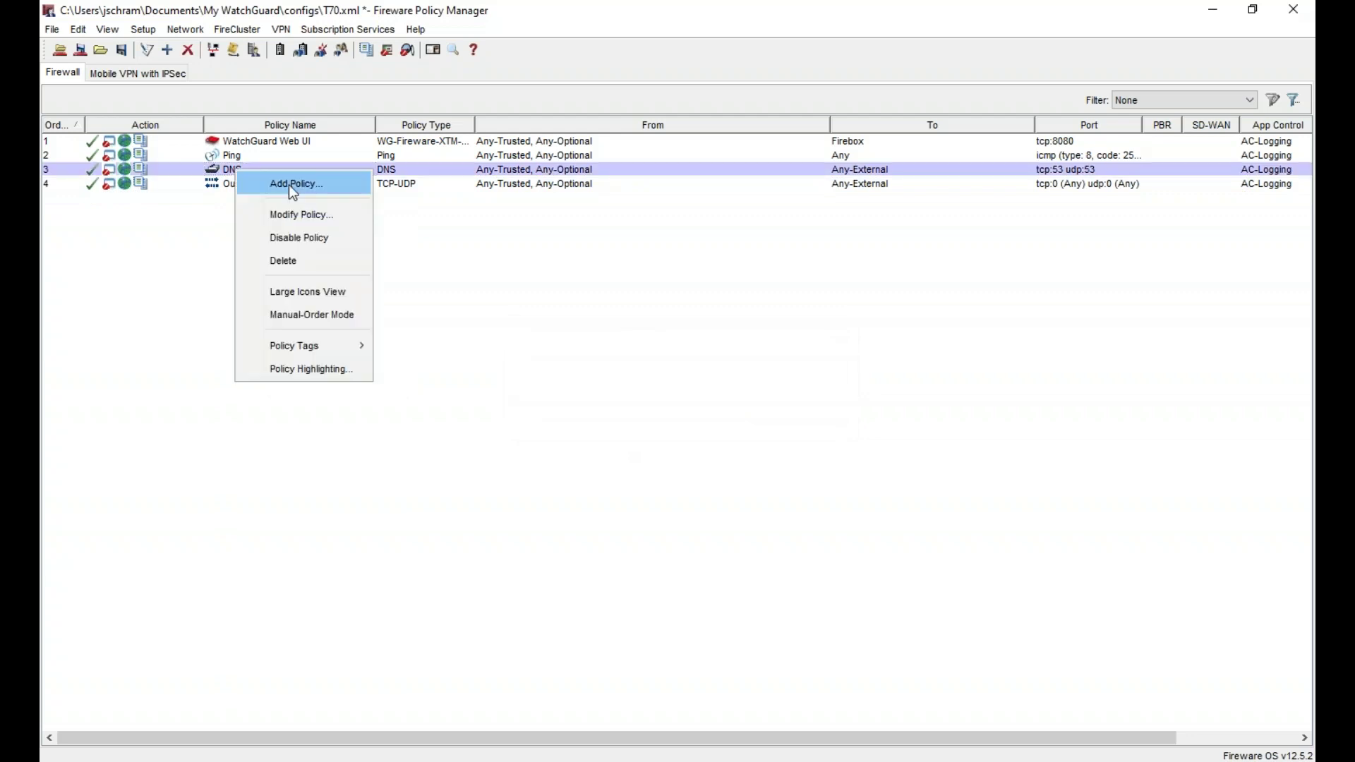
left_click(331, 258)
left_click(642, 407)
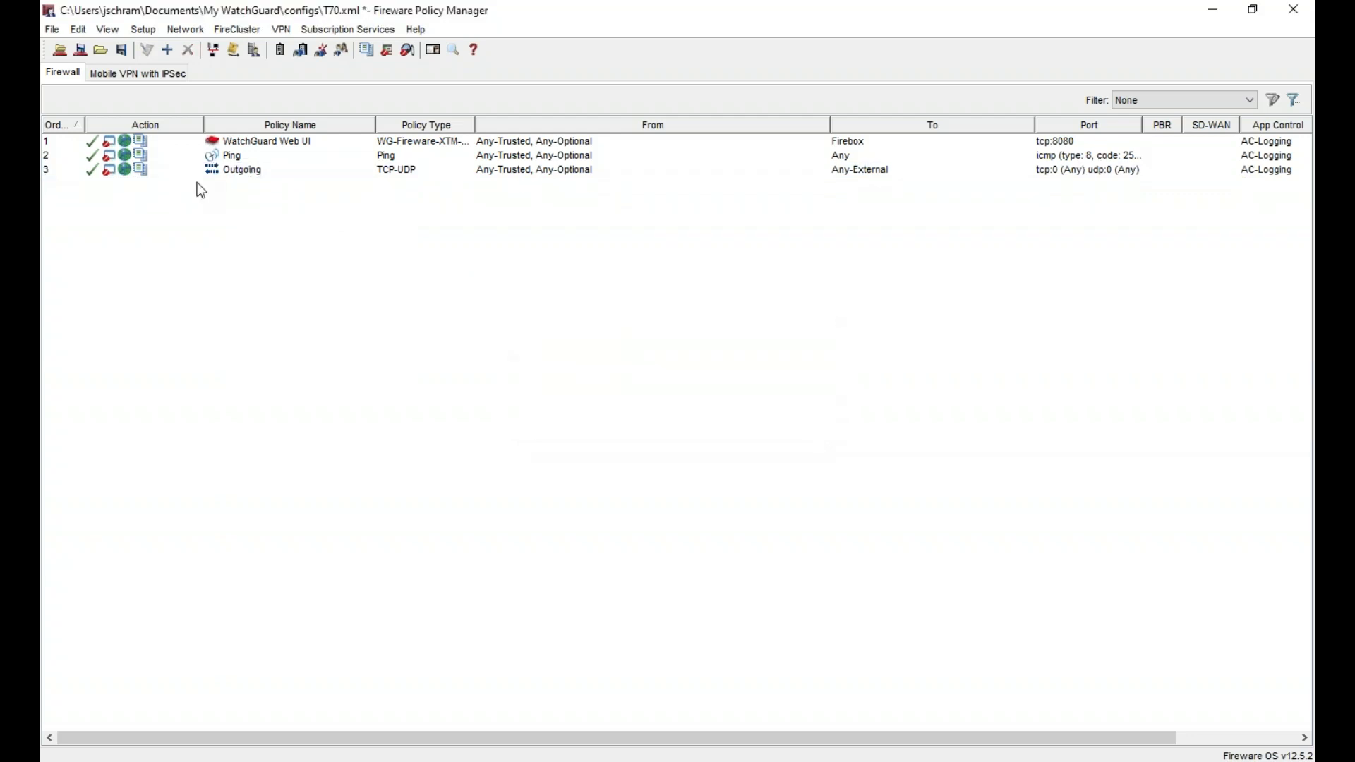
- Leave the Ping policy untouched and close the T70 configuration, answering Non to saving
left_click(228, 155)
right_click(231, 155)
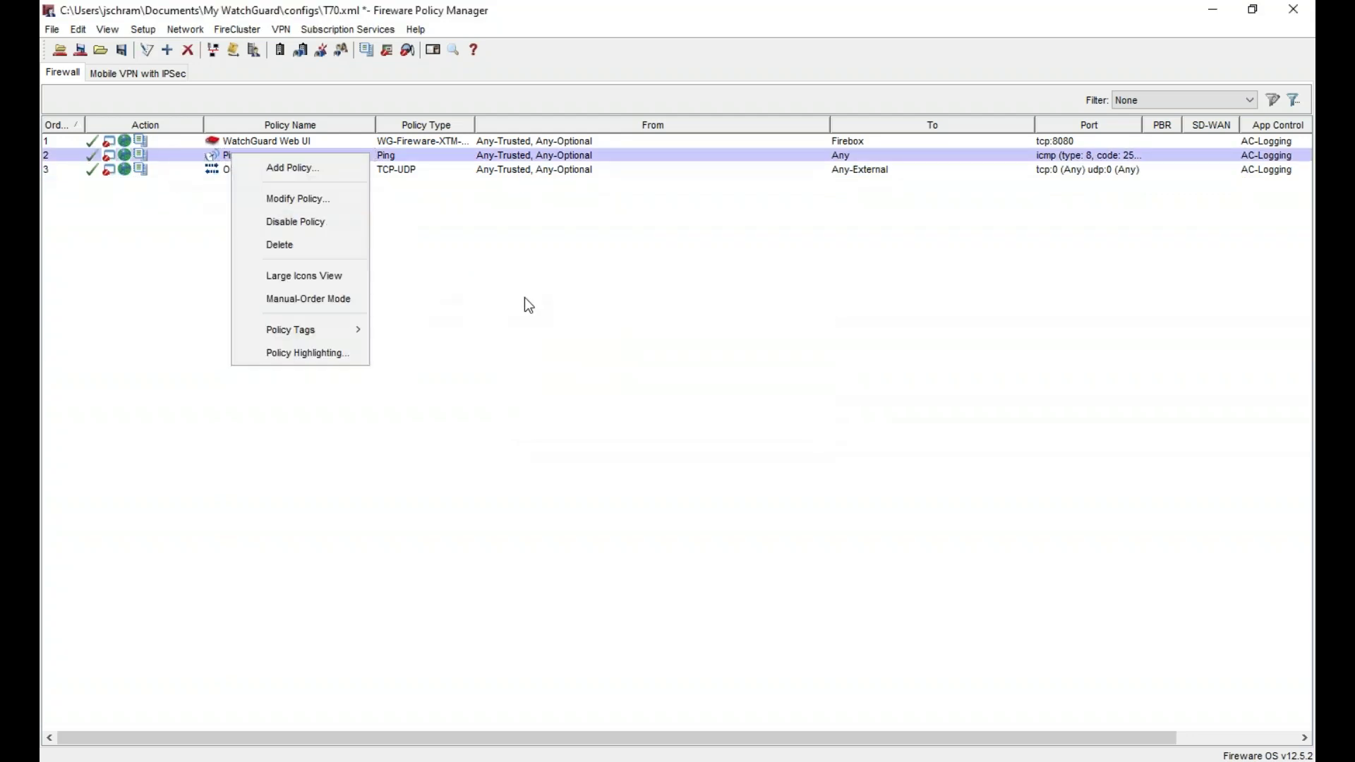
left_click(482, 291)
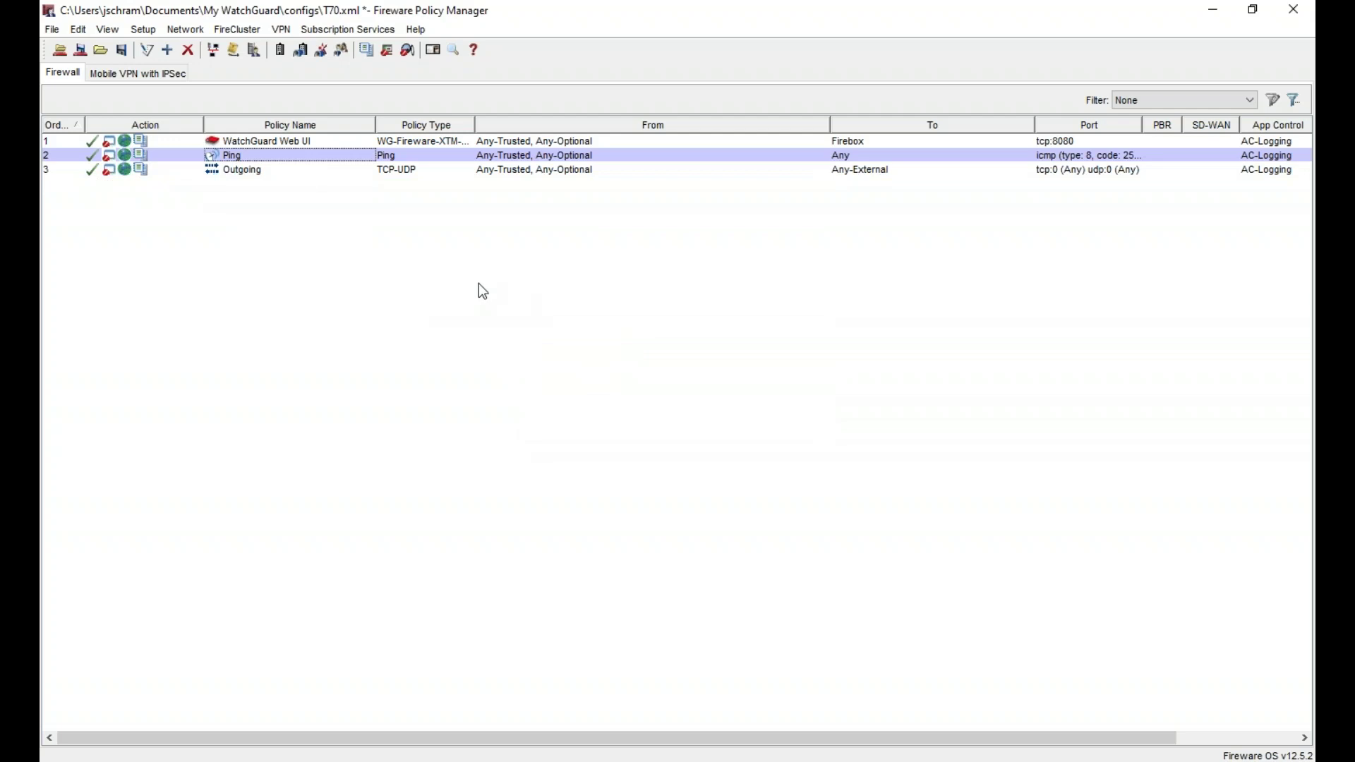
left_click(1295, 10)
left_click(691, 413)
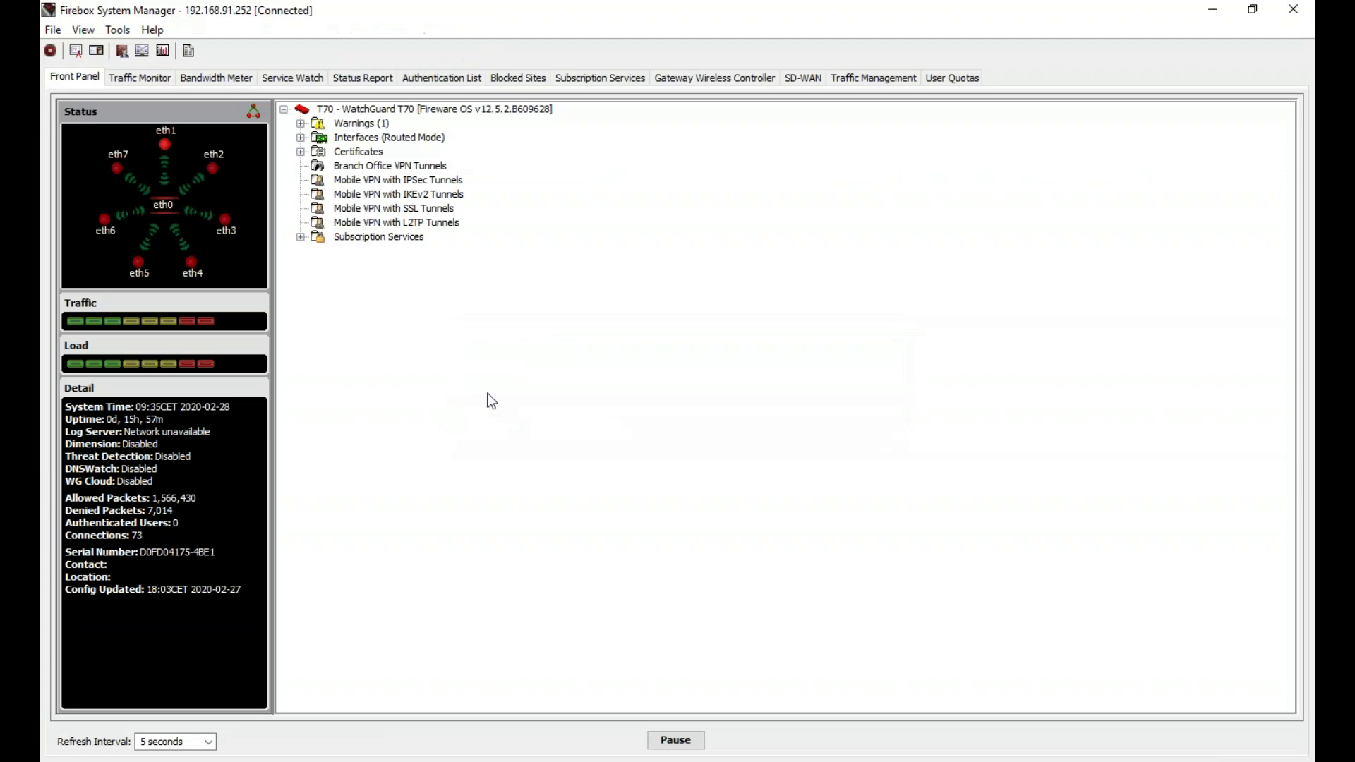
- Launch Policy Manager for the T70 device from System Manager's Device Status and drag its window into view
left_click(544, 761)
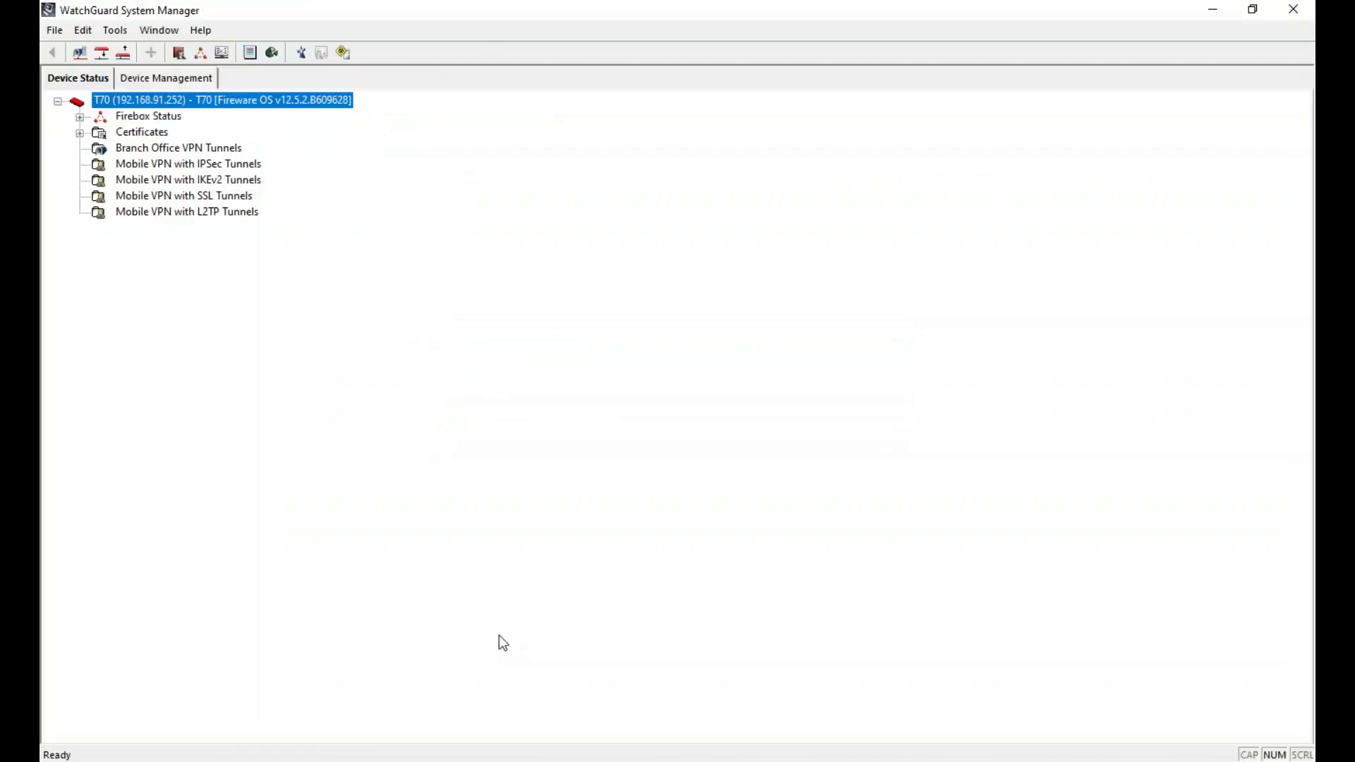
right_click(213, 103)
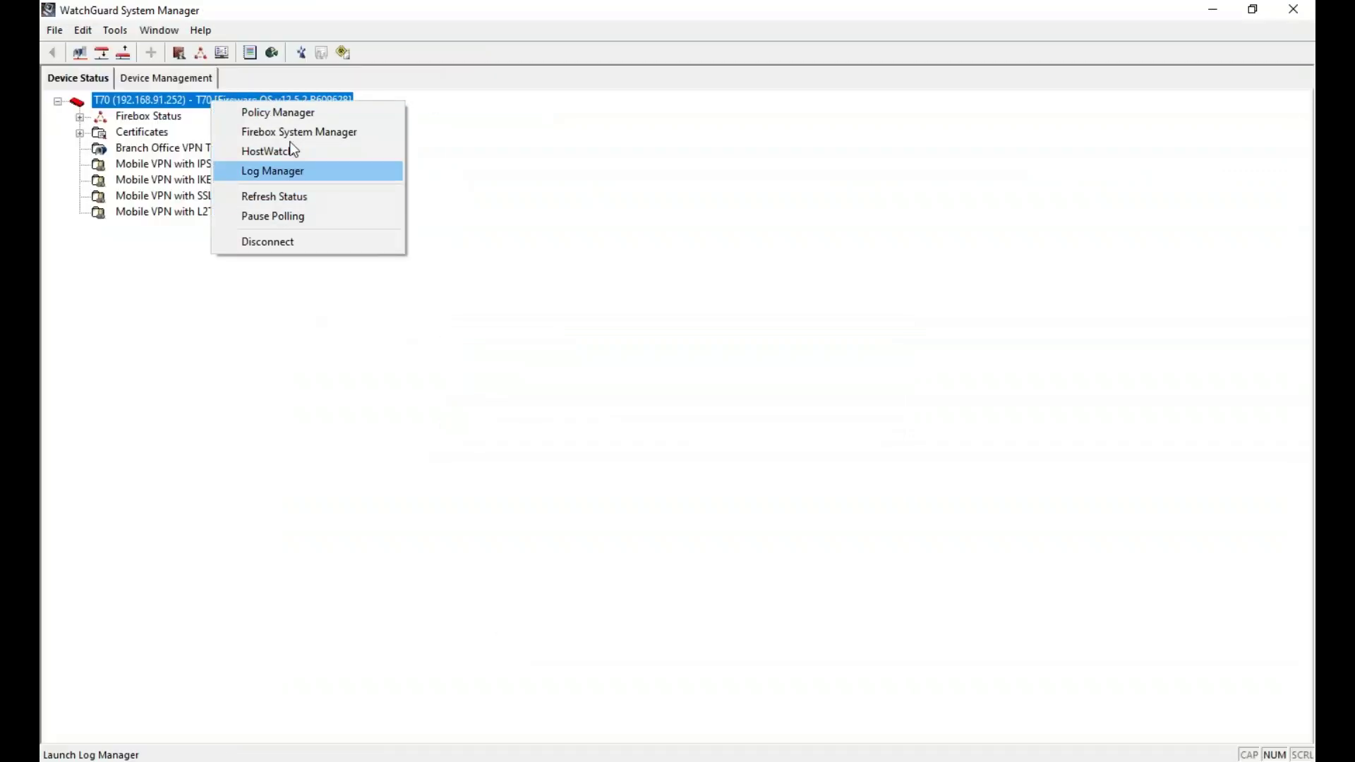
left_click(291, 119)
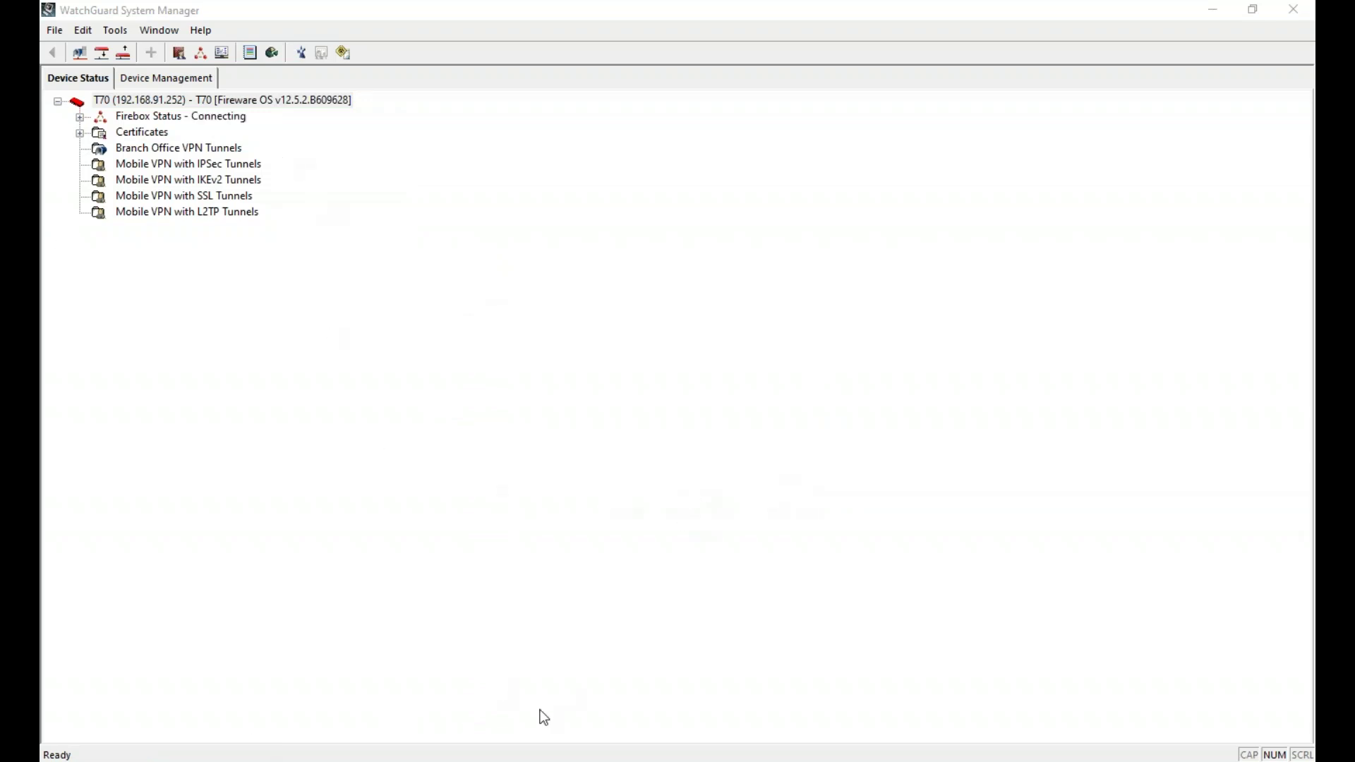
right_click(220, 99)
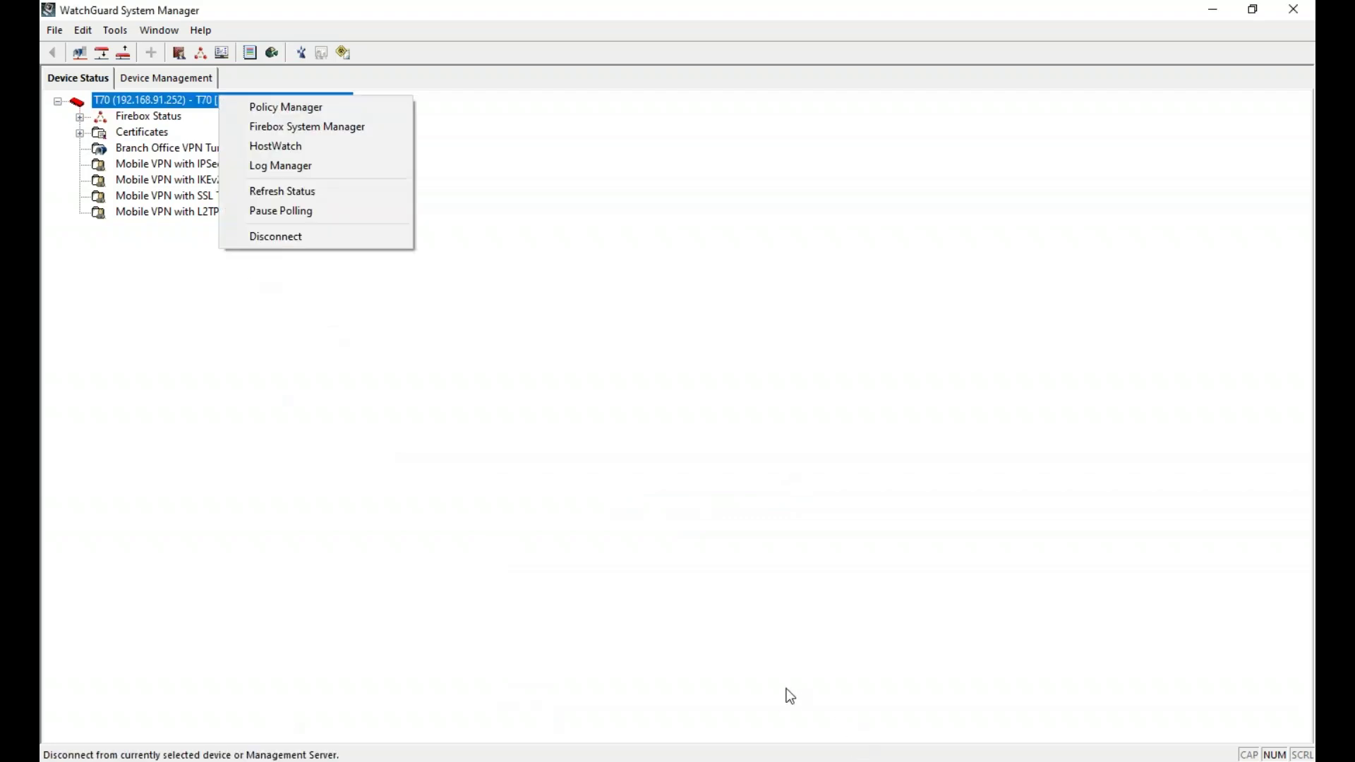
left_click(1008, 677)
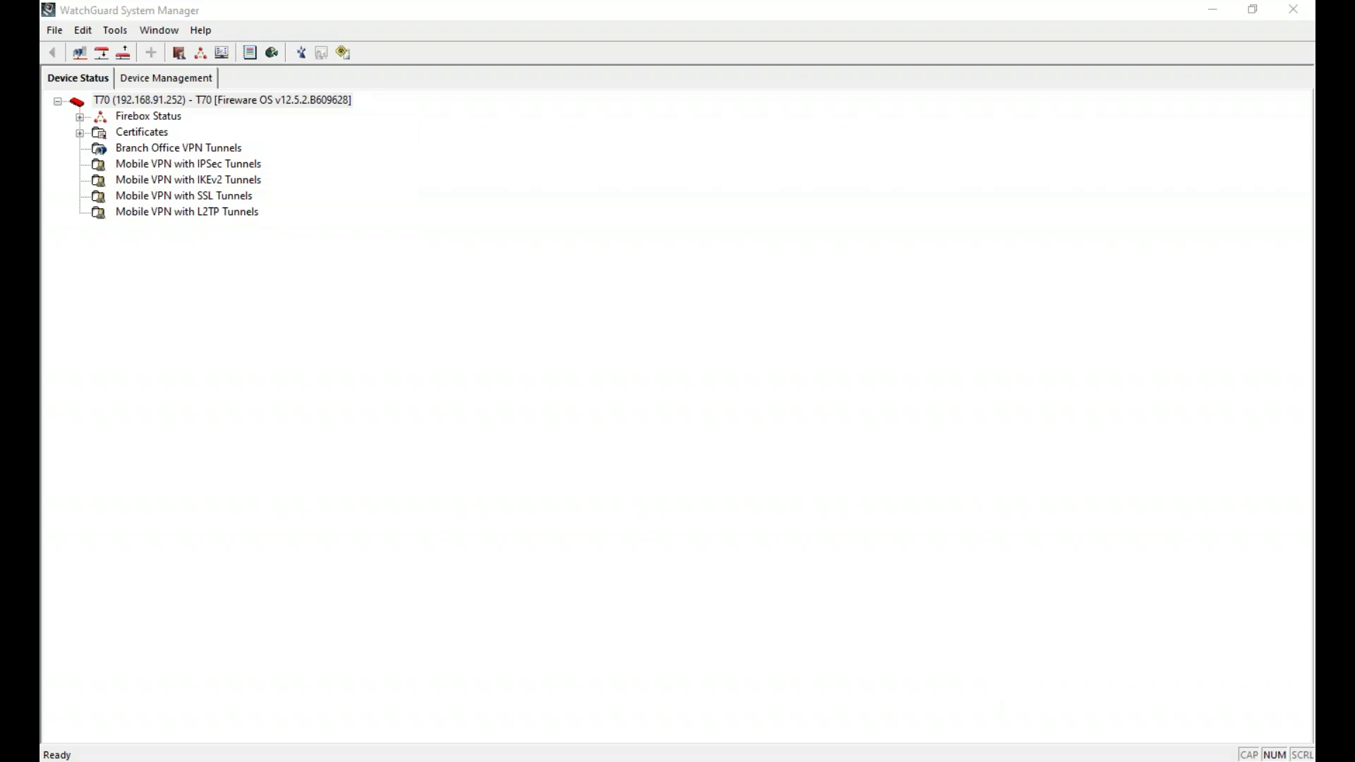
left_click(161, 345)
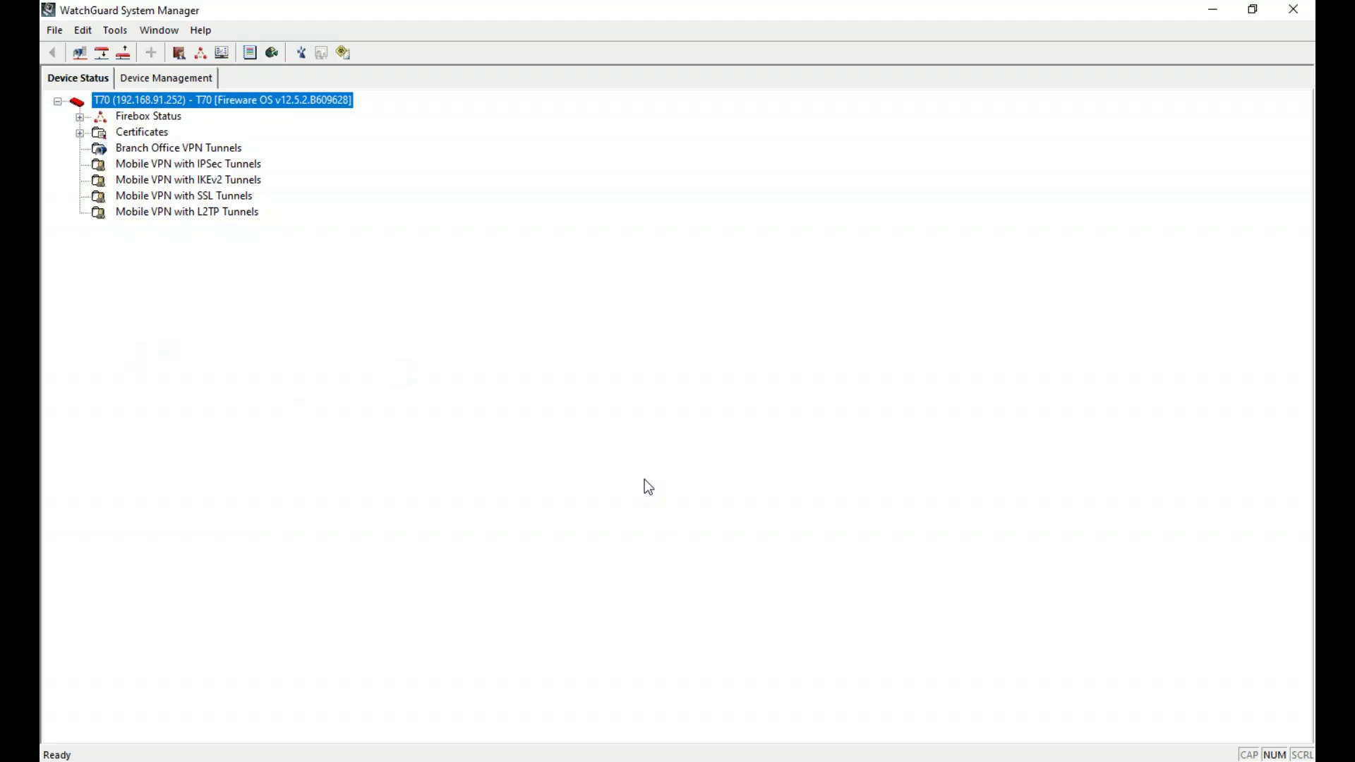
left_click(1289, 752)
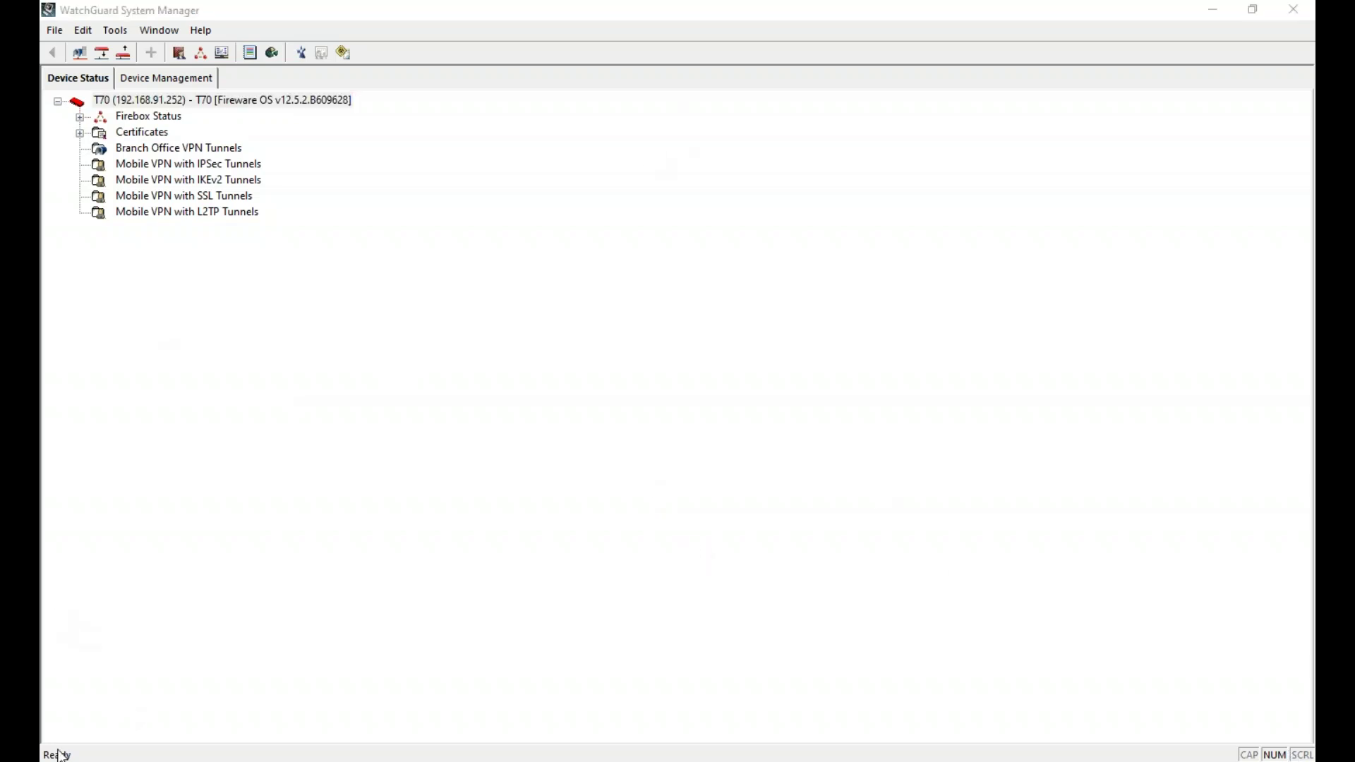
left_click_drag(58, 755, 607, 121)
- Maximize Policy Manager and delete the FTP-proxy, HTTP-proxy, Ping and DNS policies
double_click(607, 122)
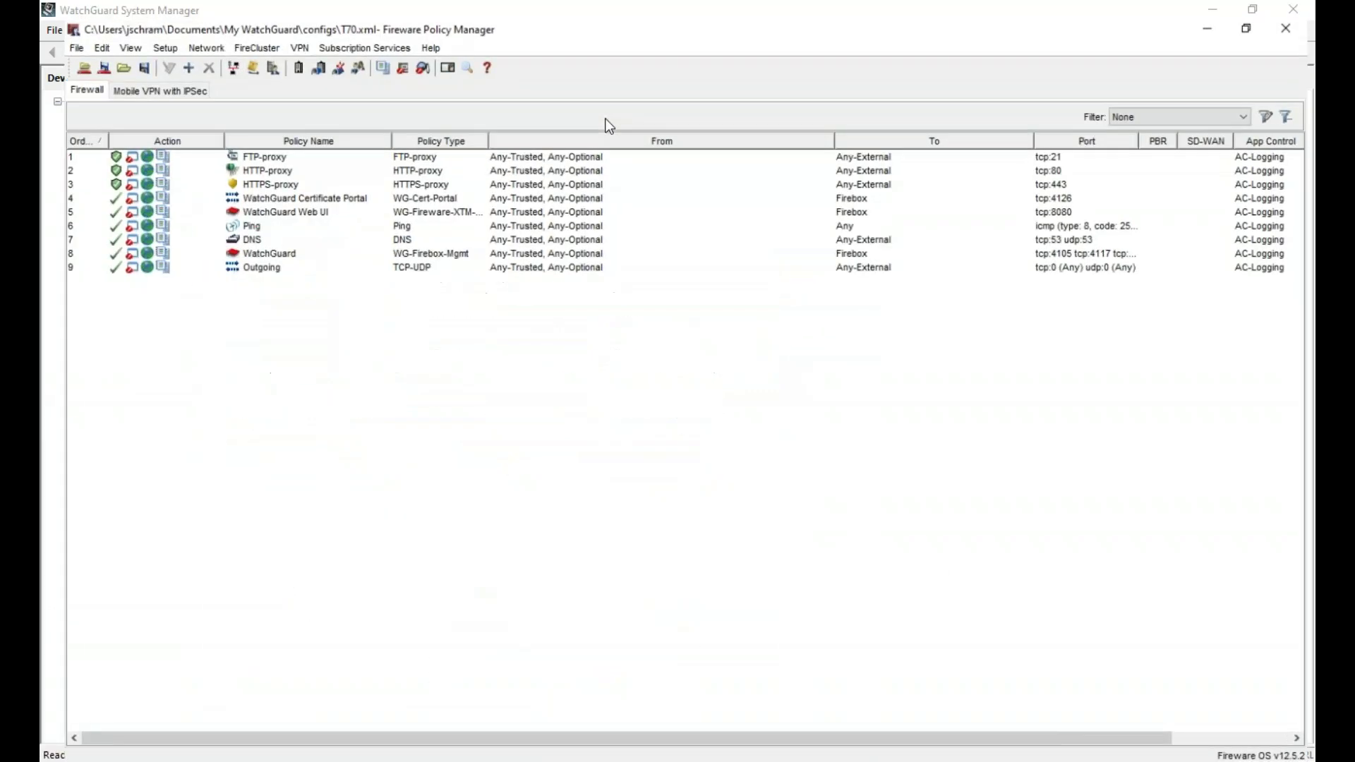
left_click(280, 143)
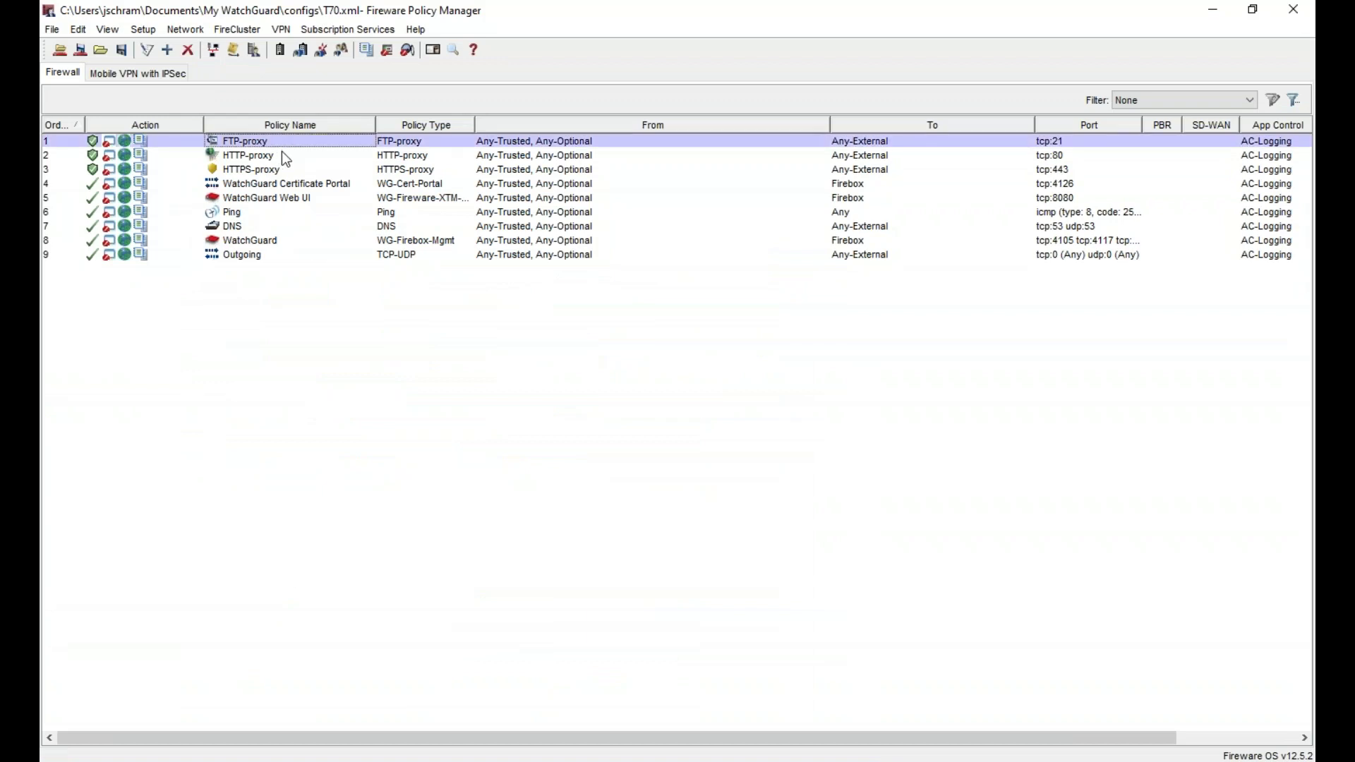
left_click(250, 224)
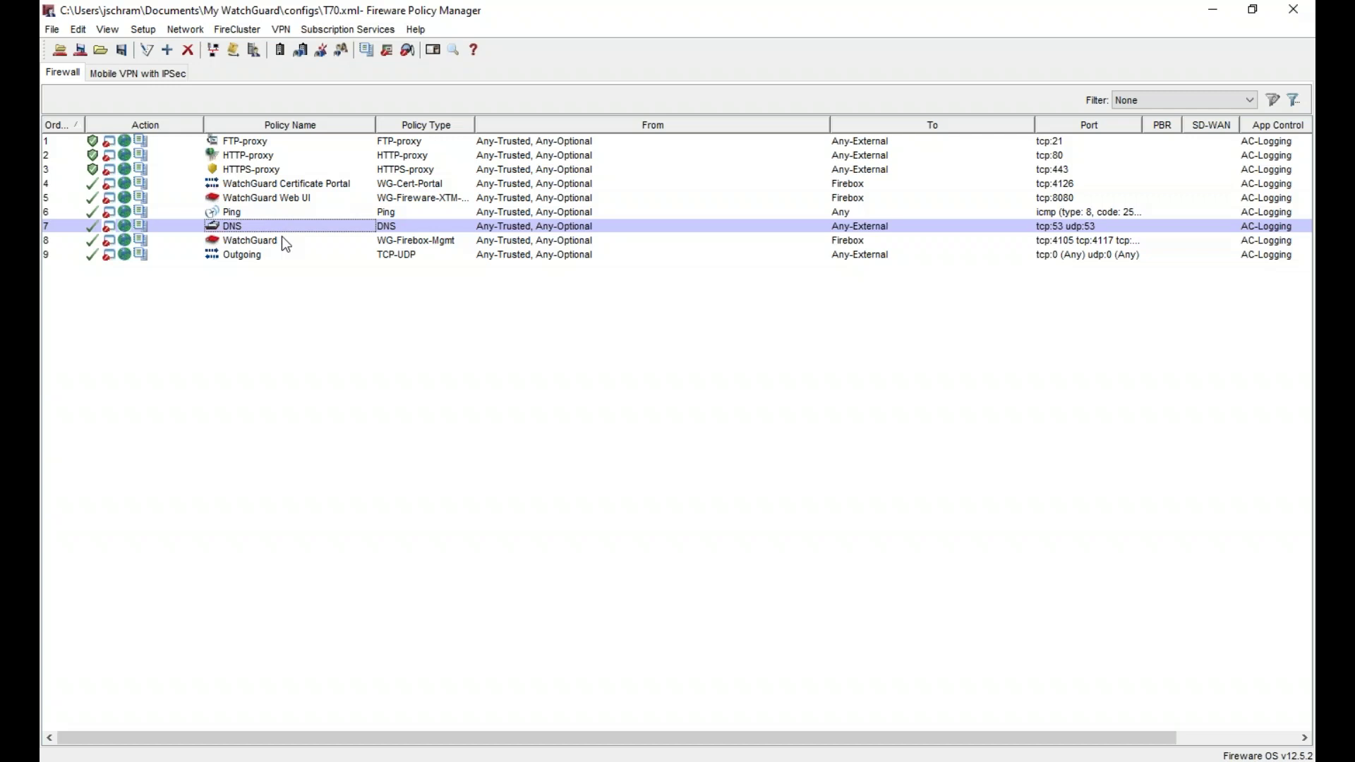
left_click(282, 143)
left_click(283, 155, "shift")
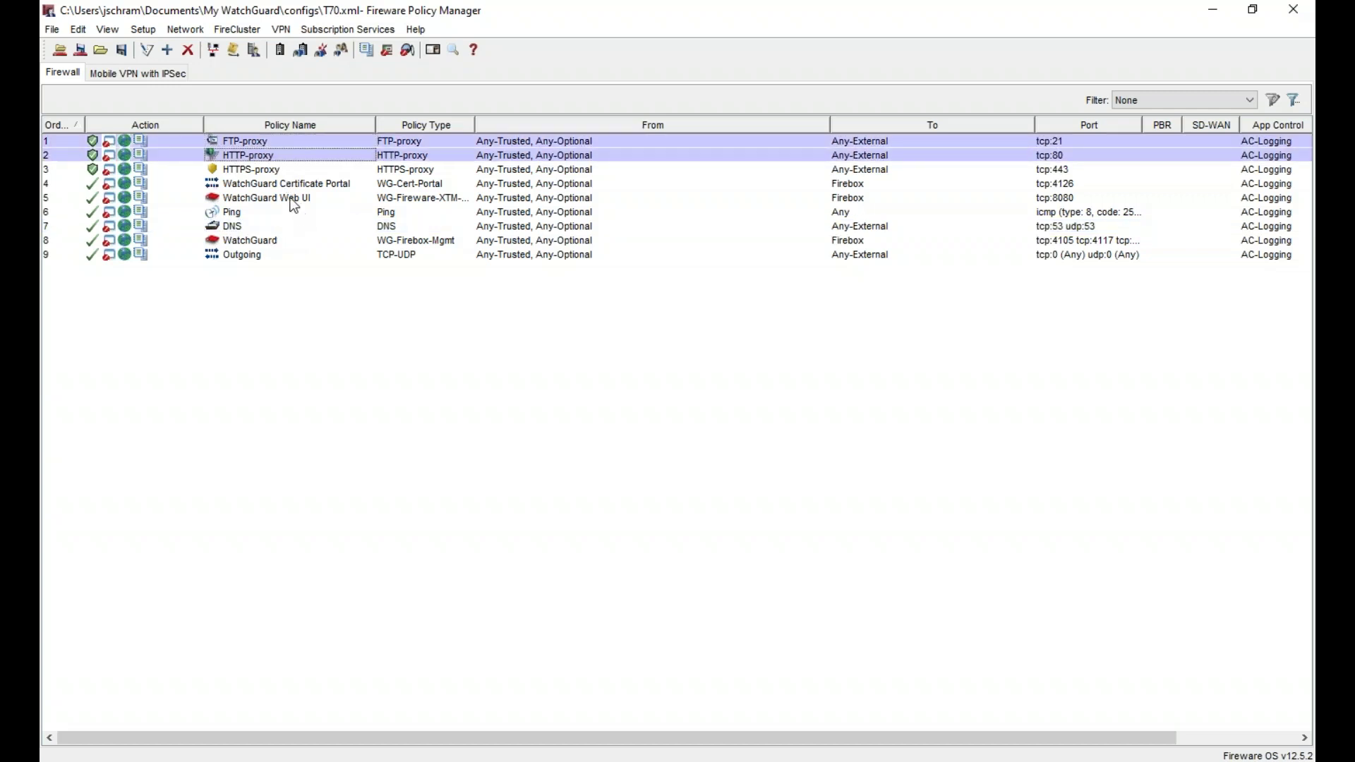
left_click(247, 214, "ctrl")
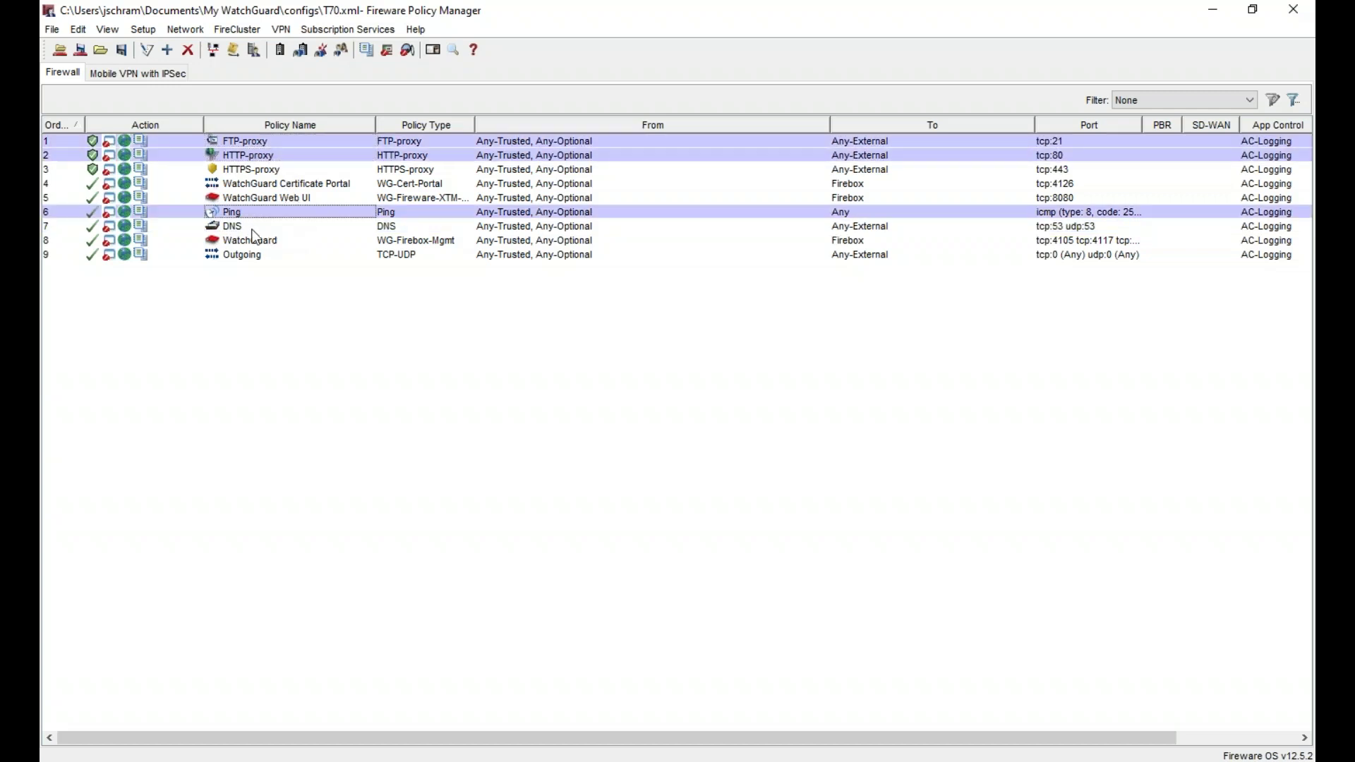
left_click(252, 229, "ctrl")
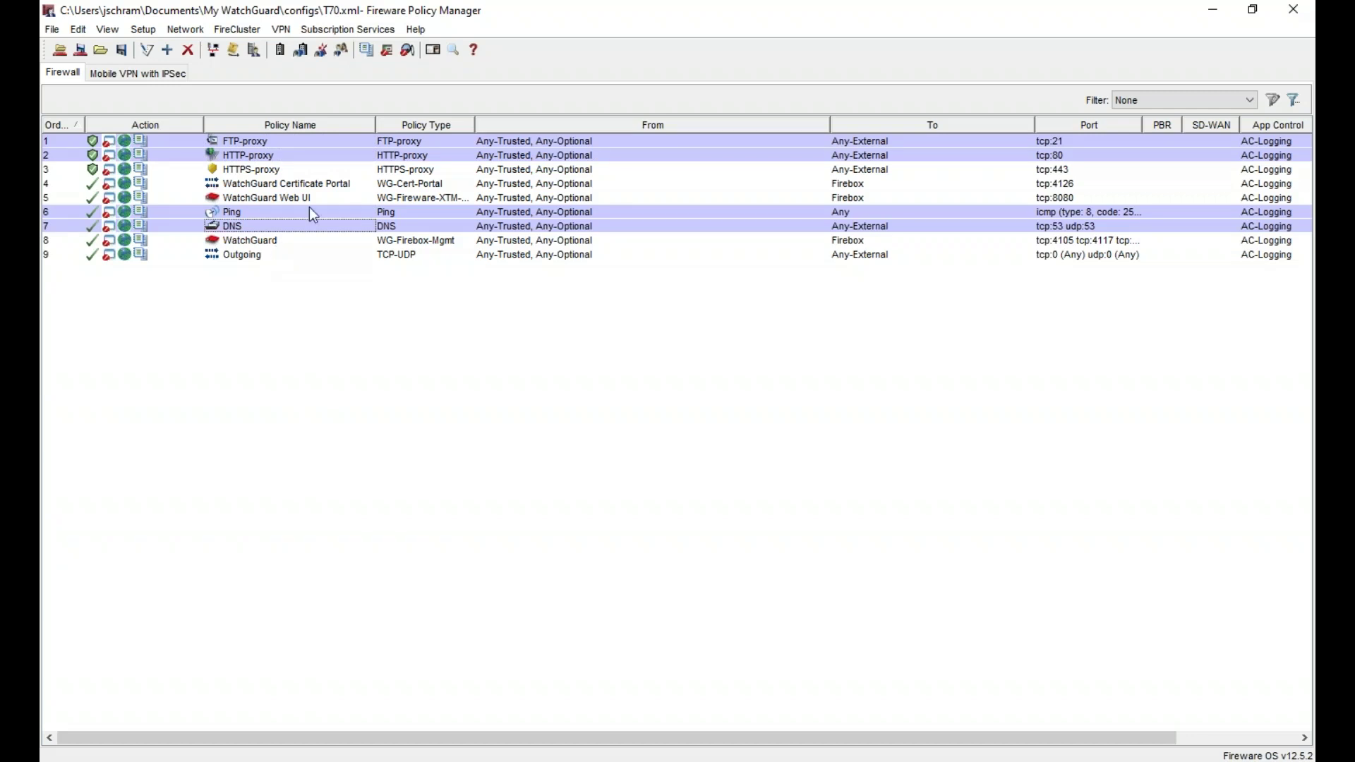
right_click(295, 150)
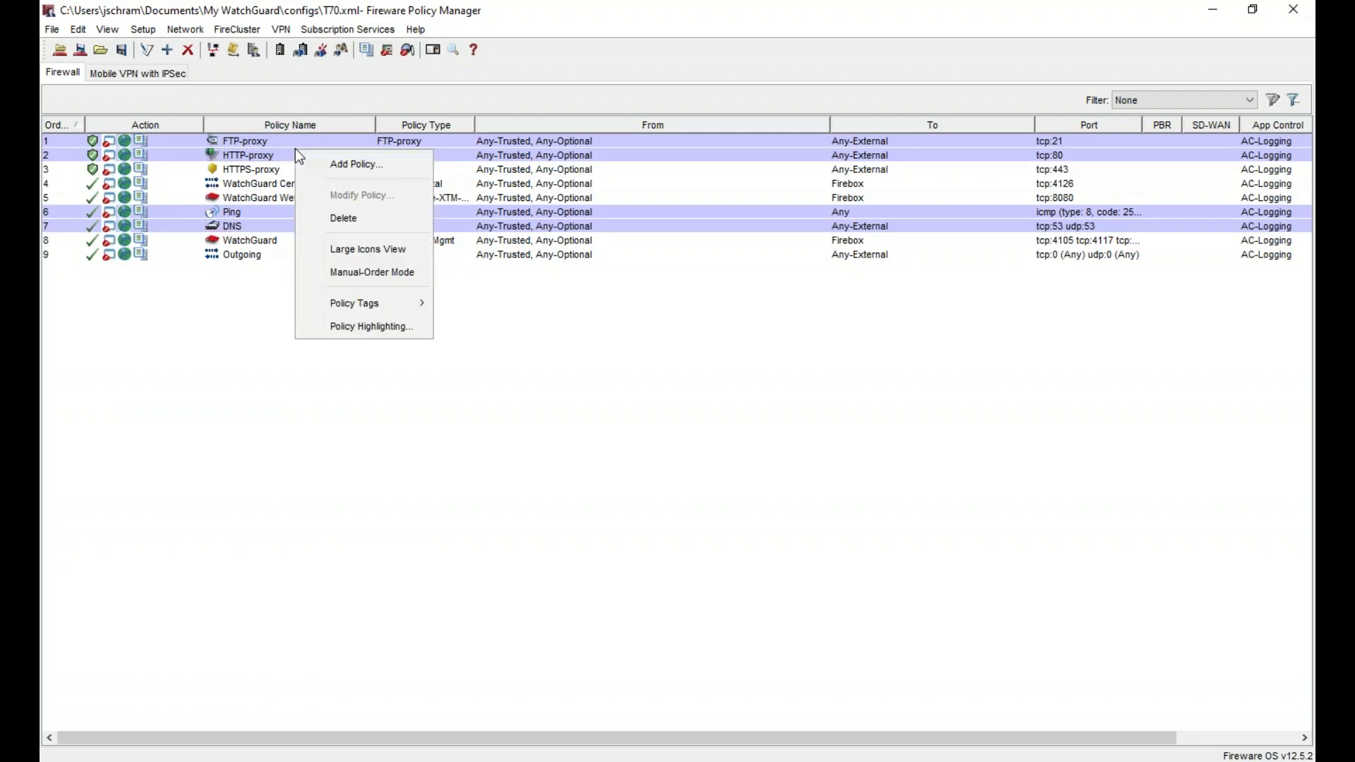
left_click(358, 215)
left_click(647, 442)
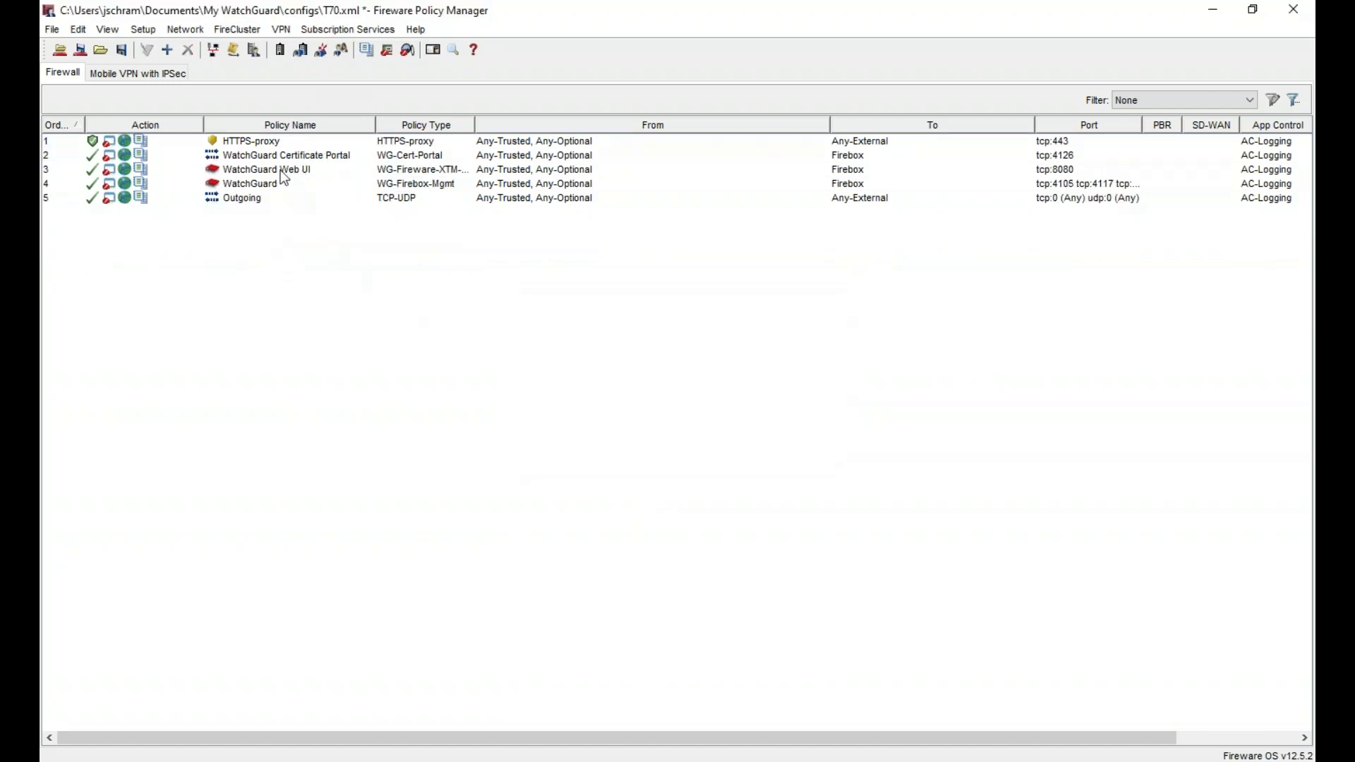
- Check the remaining HTTPS-proxy, WatchGuard Web UI and WatchGuard Certificate Portal policies
left_click(271, 144)
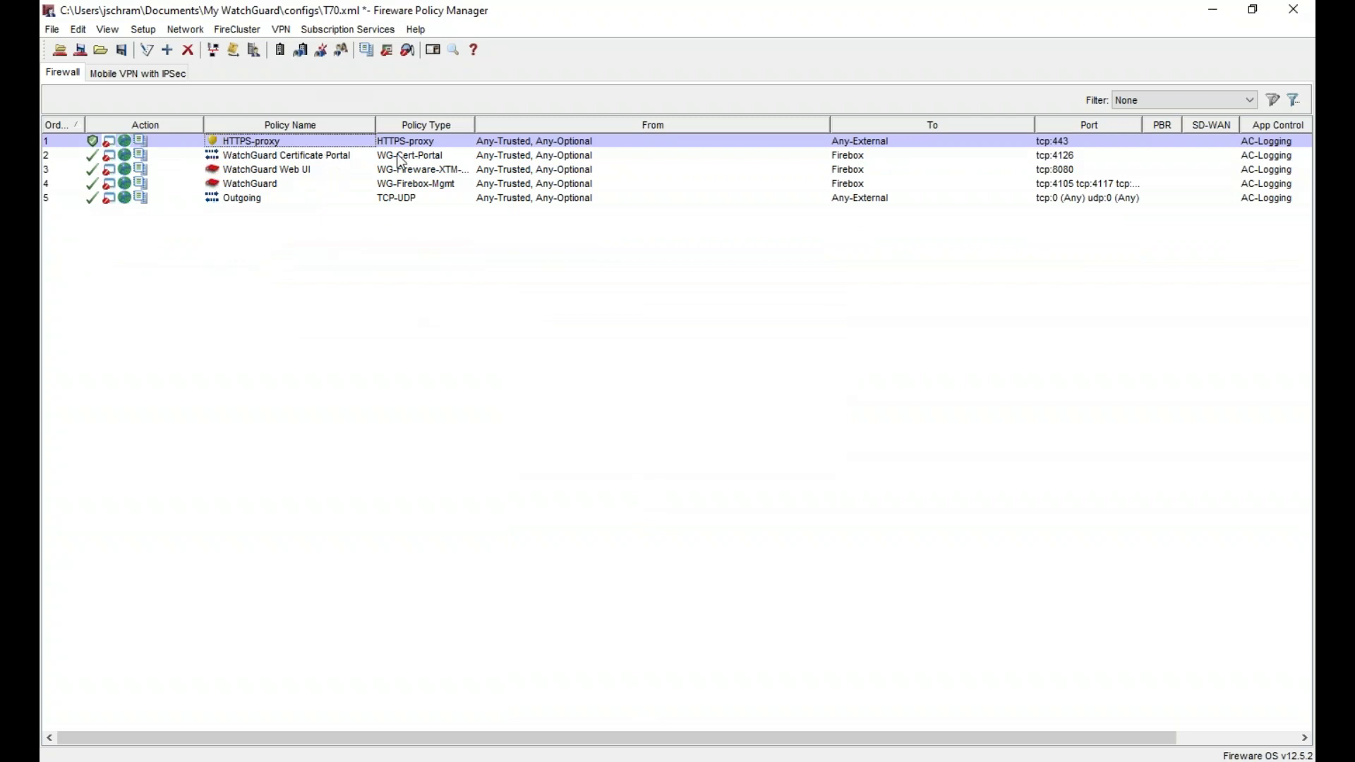
left_click(324, 171)
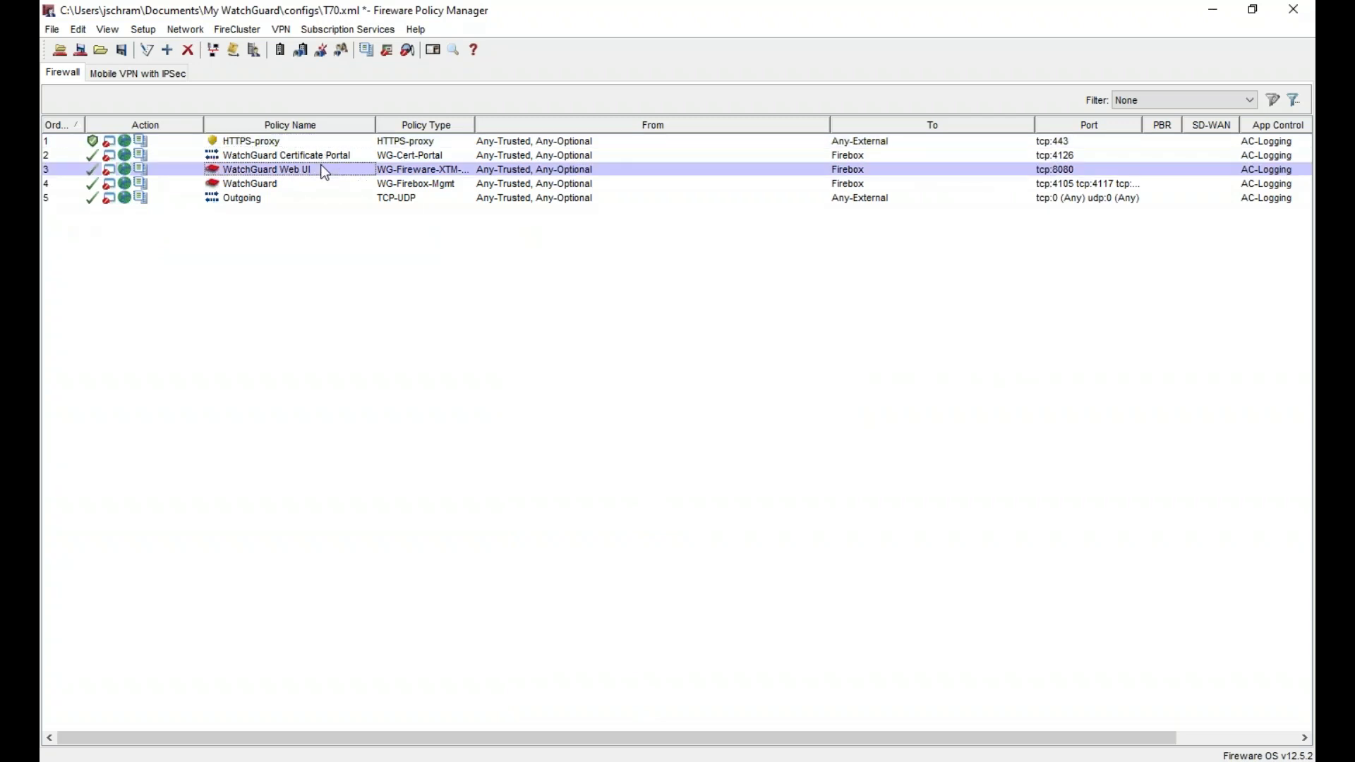
left_click(329, 155)
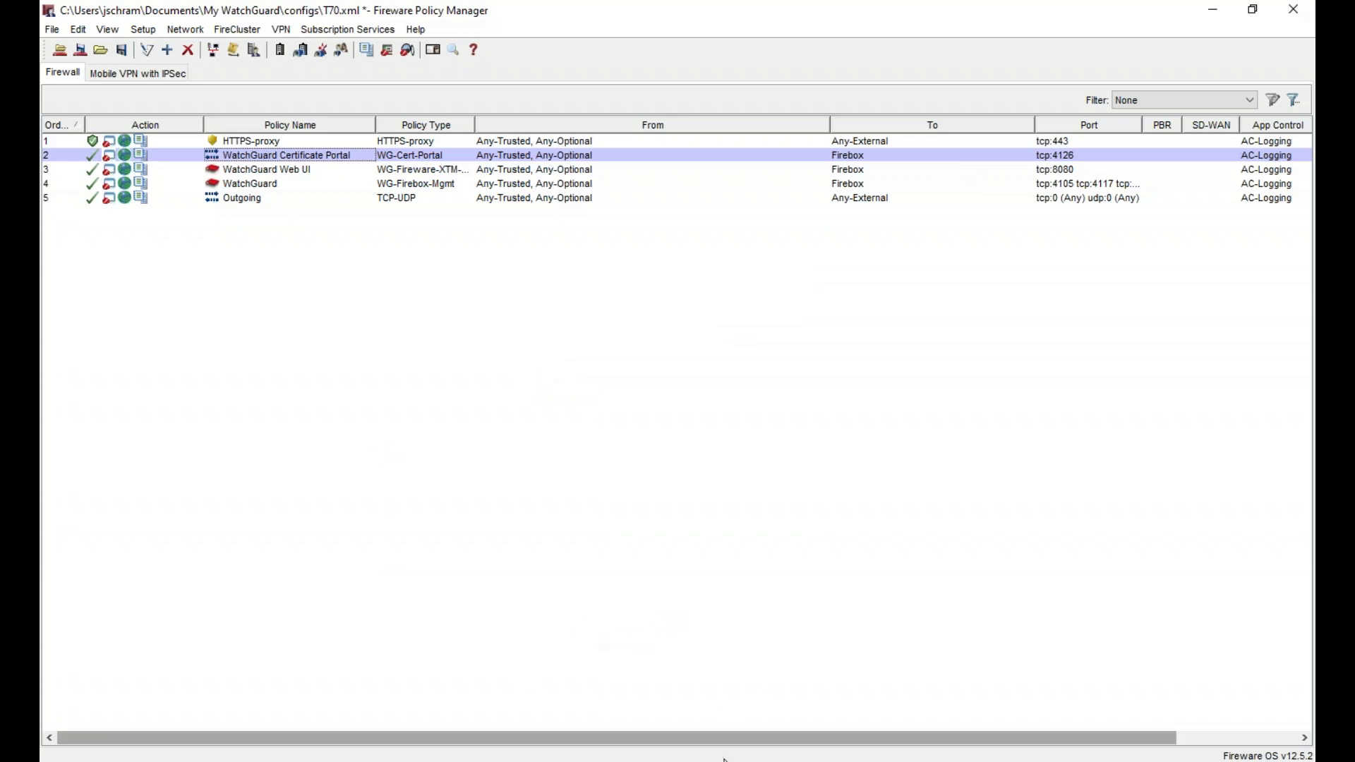
mouse_move(775, 761)
left_click(672, 702)
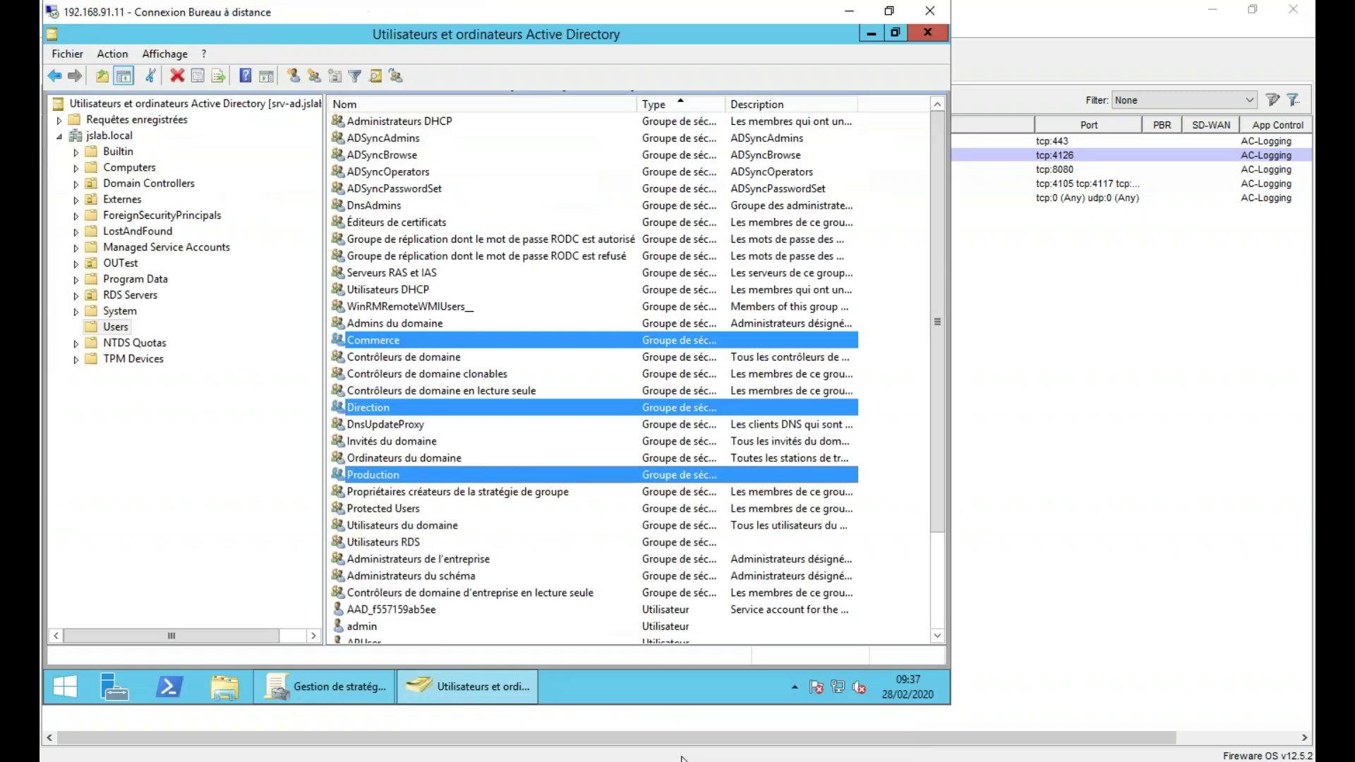
left_click(66, 686)
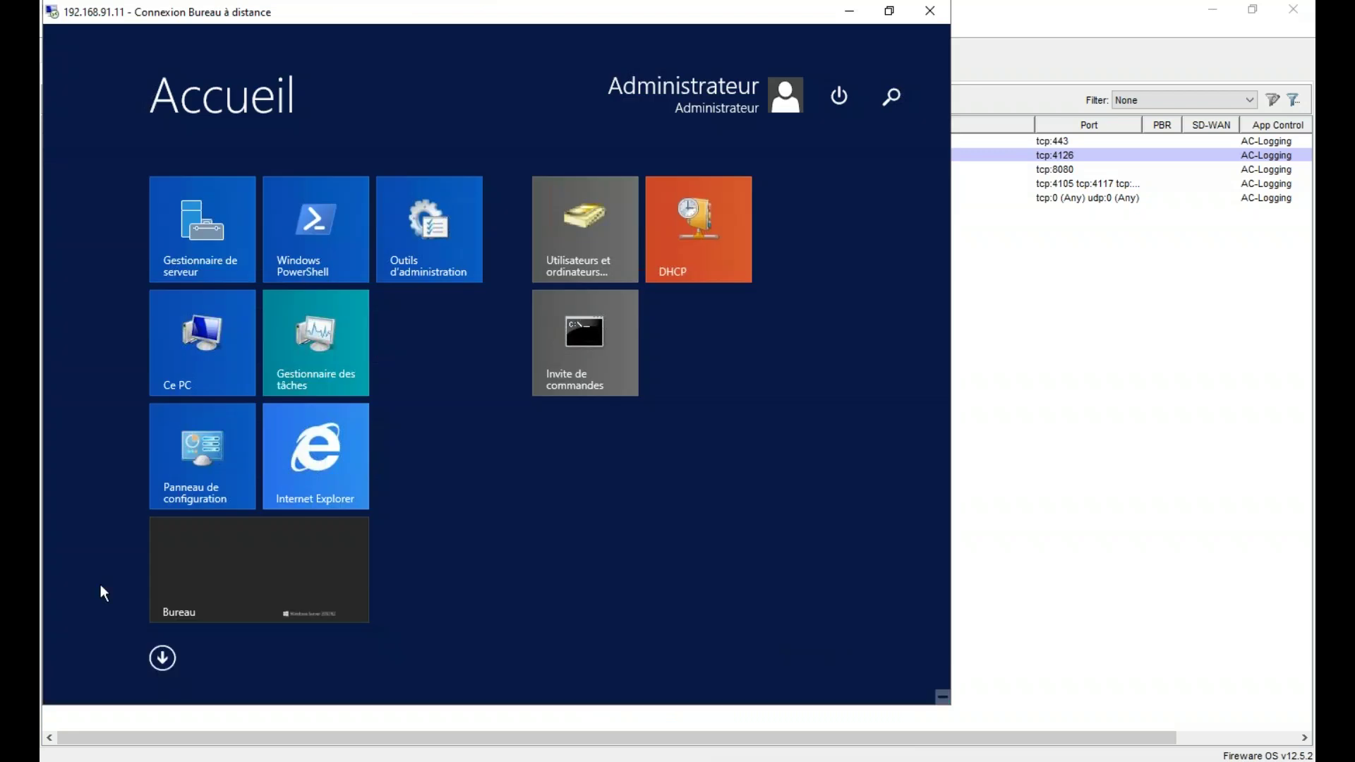
left_click(358, 438)
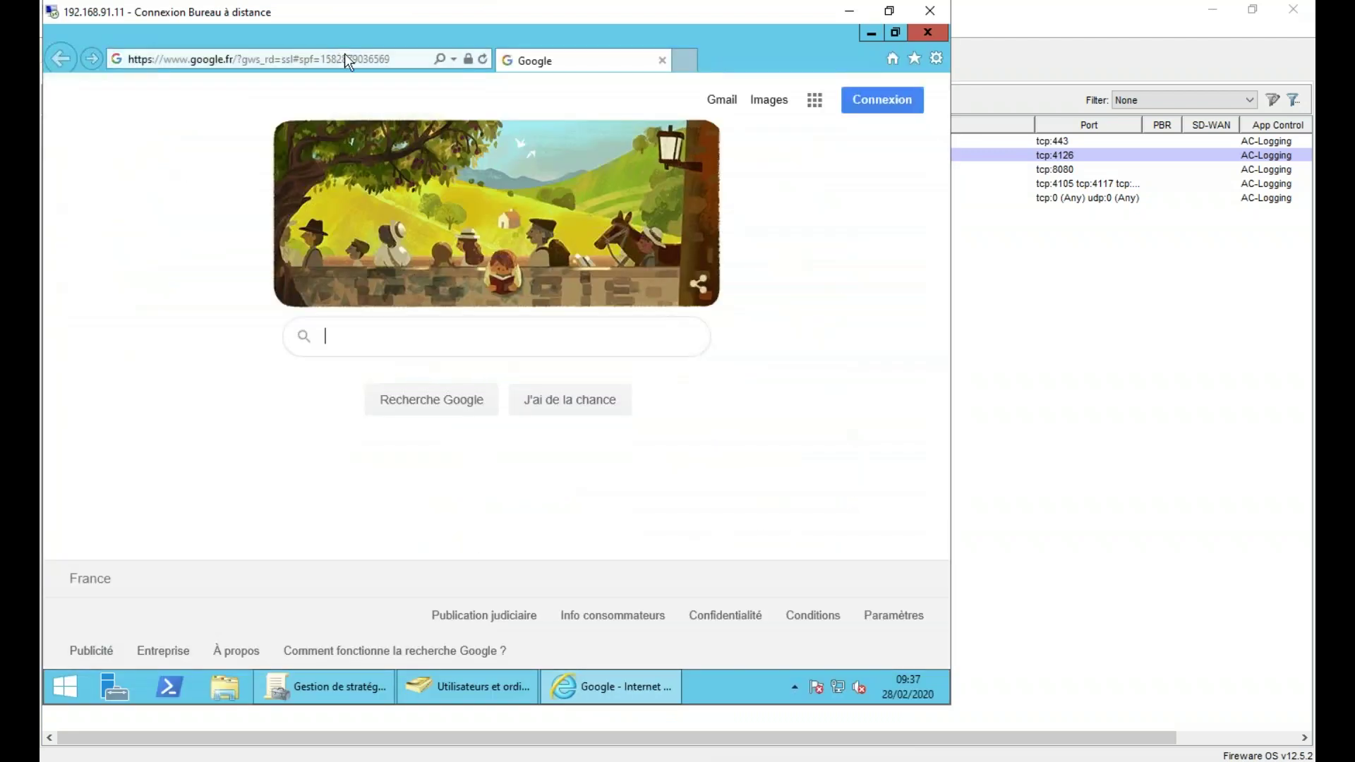
type("http")
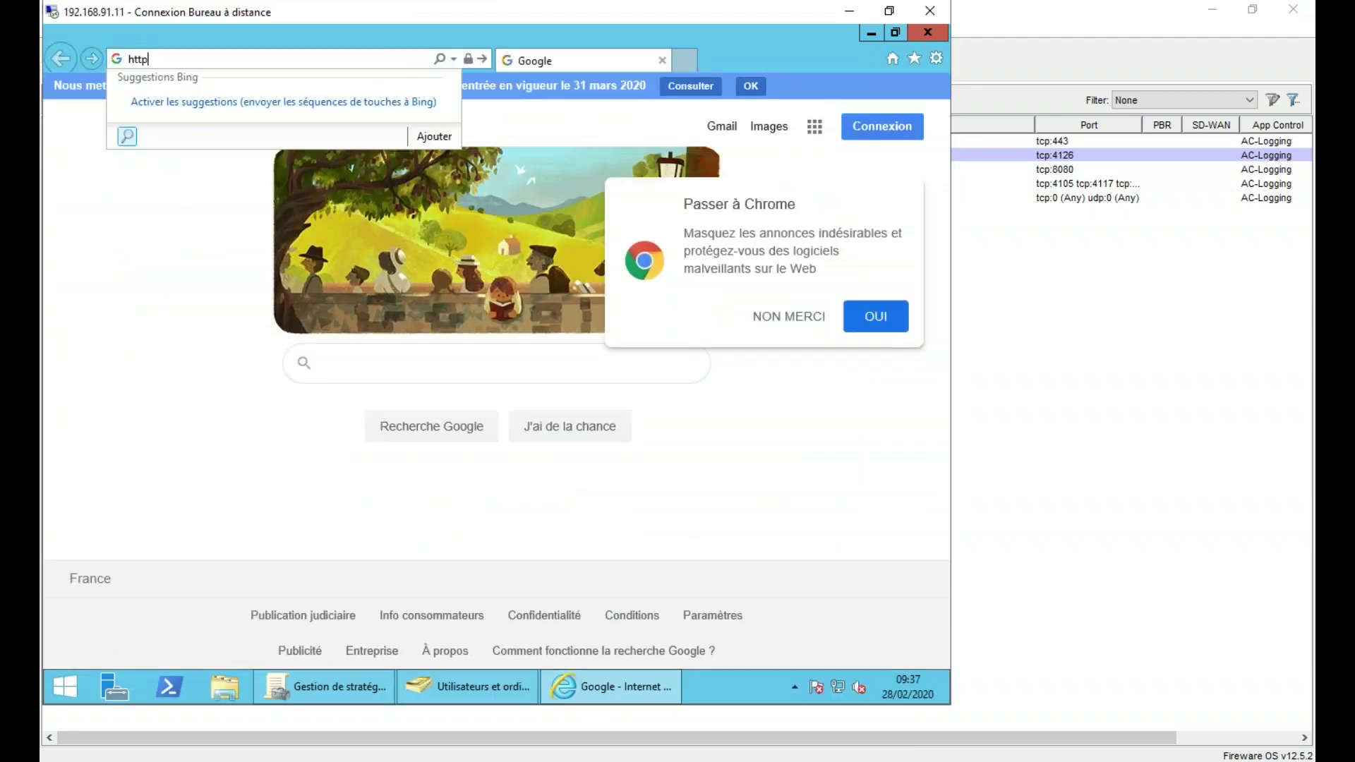
type("://192.168")
left_click(246, 58)
key("Left")
key("BackSpace")
type("2")
key("Return")
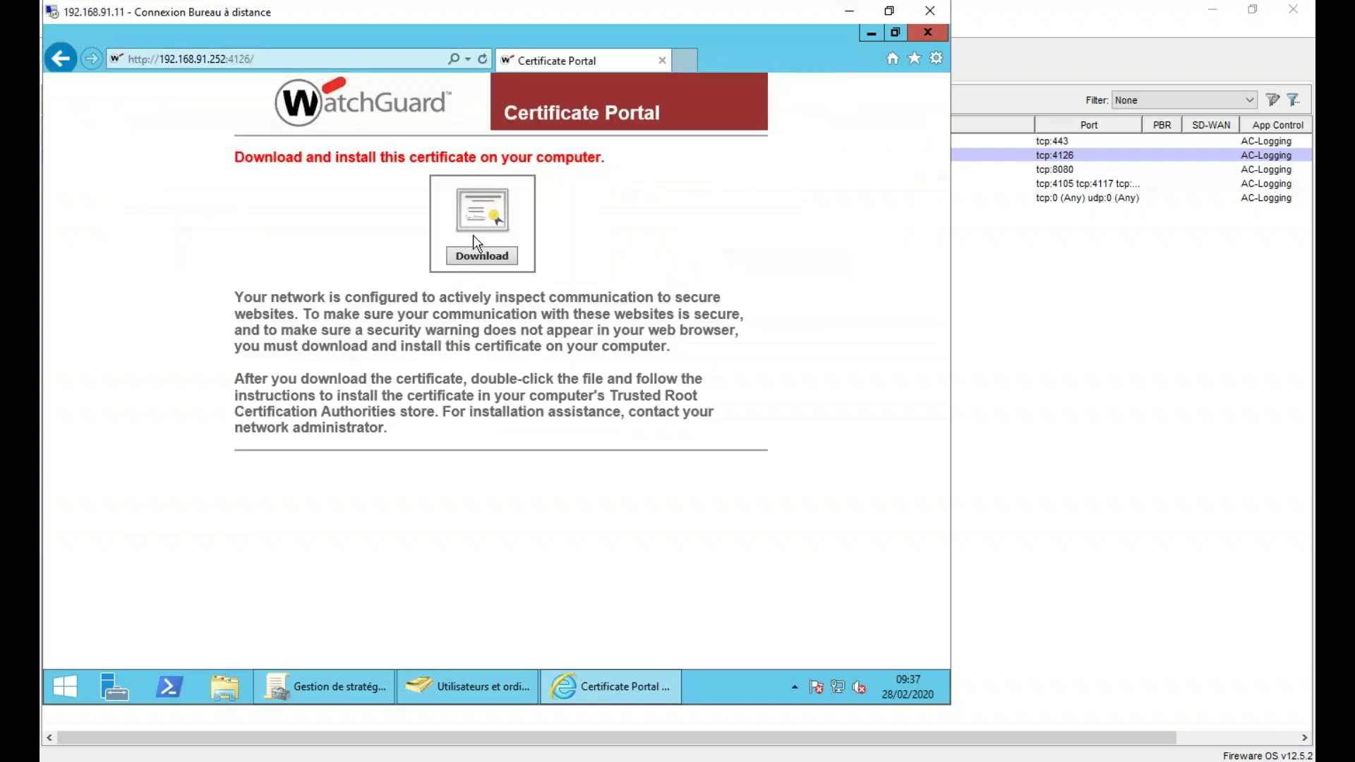
- Download ProxyCA.cer via Enregistrer sous to the Bureau, then close the browser
left_click(481, 258)
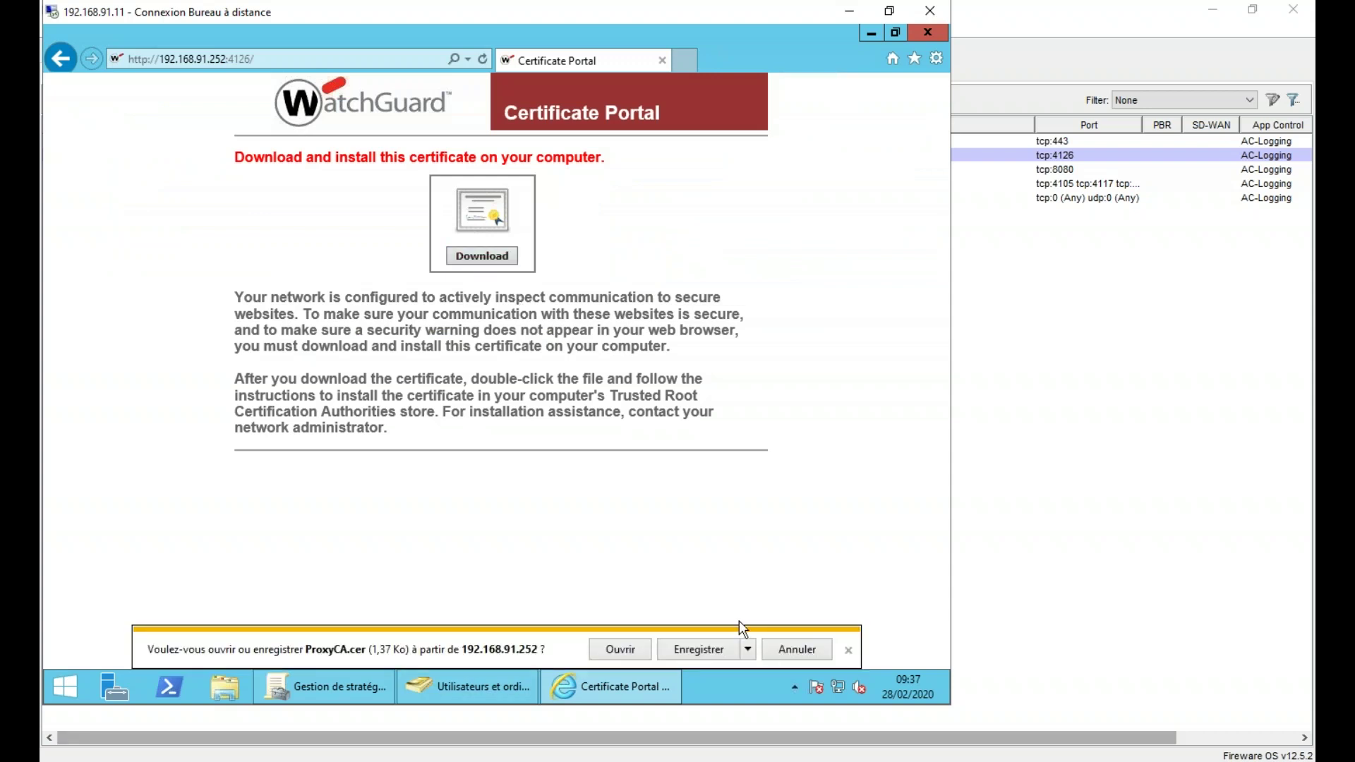
left_click(748, 649)
left_click(792, 630)
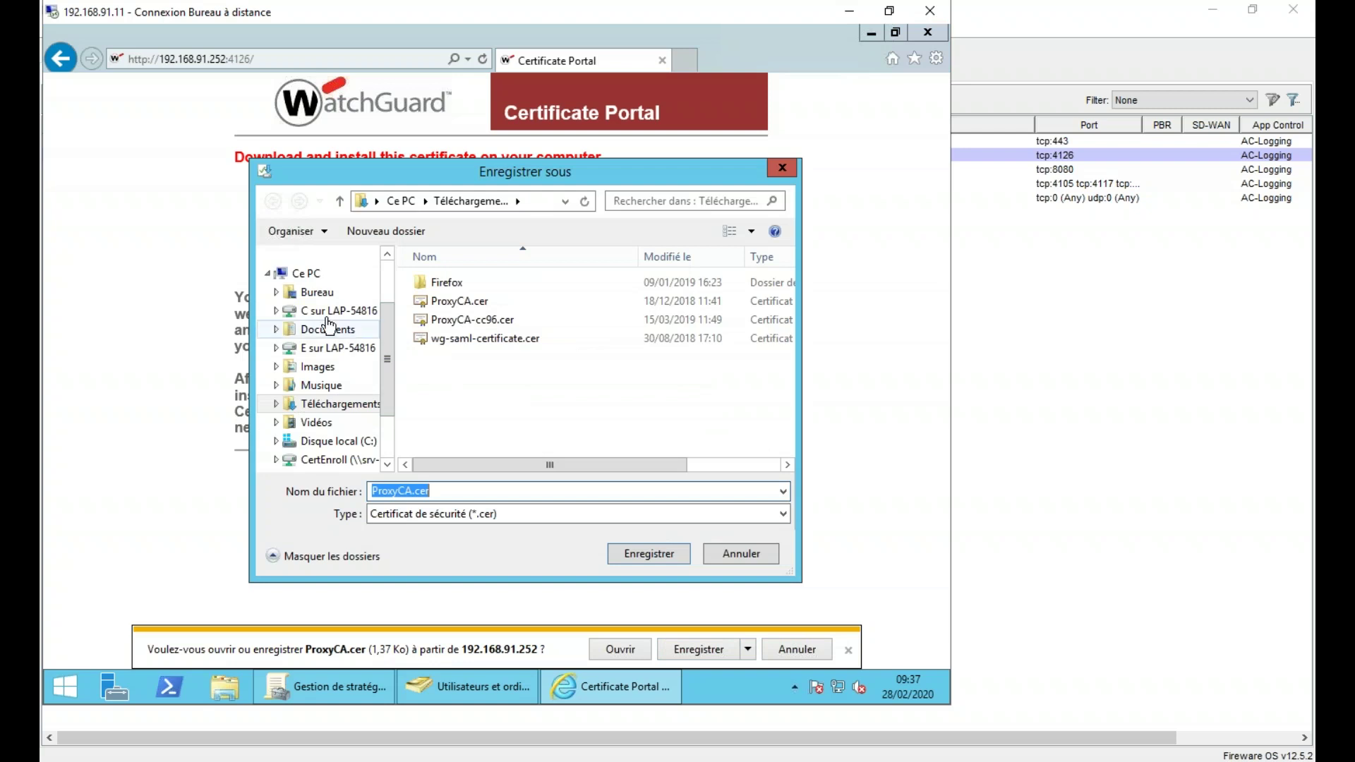
left_click(317, 292)
left_click(648, 554)
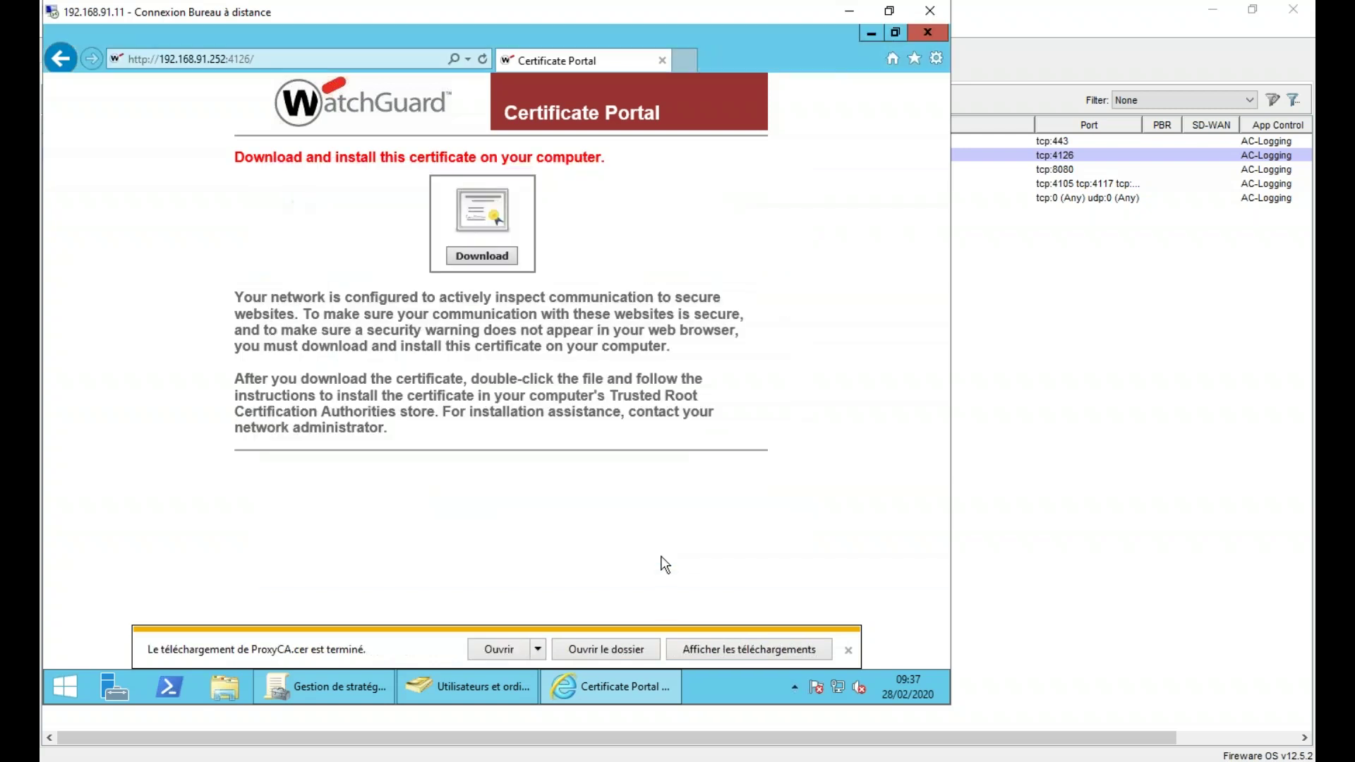
left_click(929, 33)
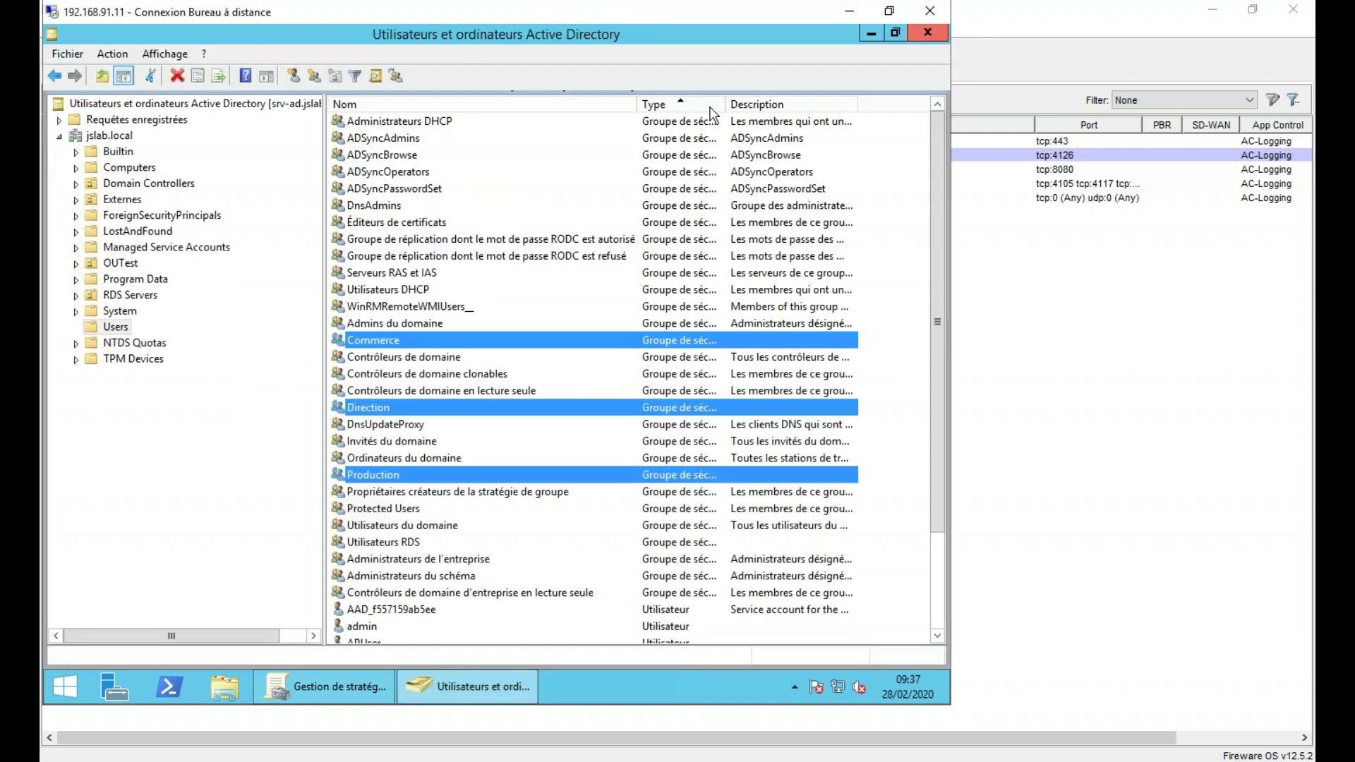
- Open the WatchGuard GPO with Modifier in a maximized Group Policy Management Editor
left_click(871, 33)
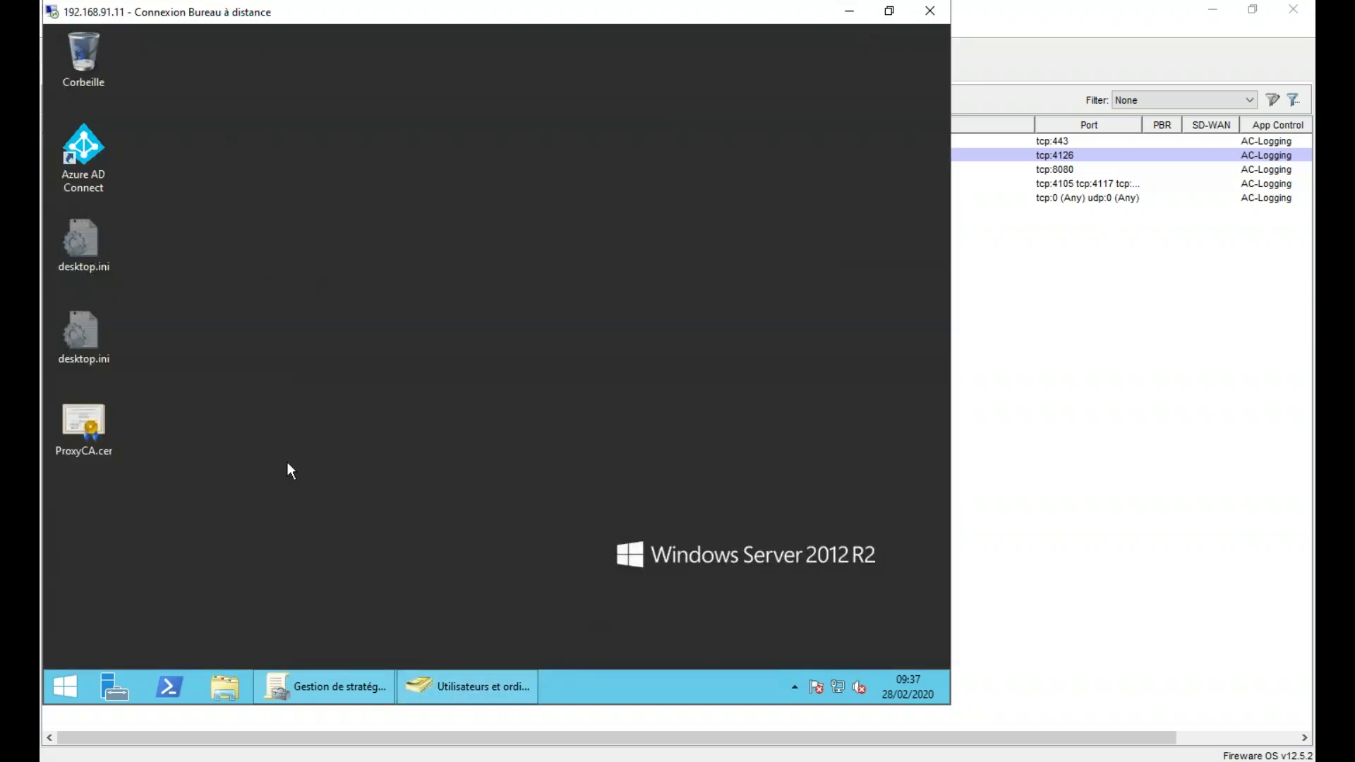
left_click(341, 679)
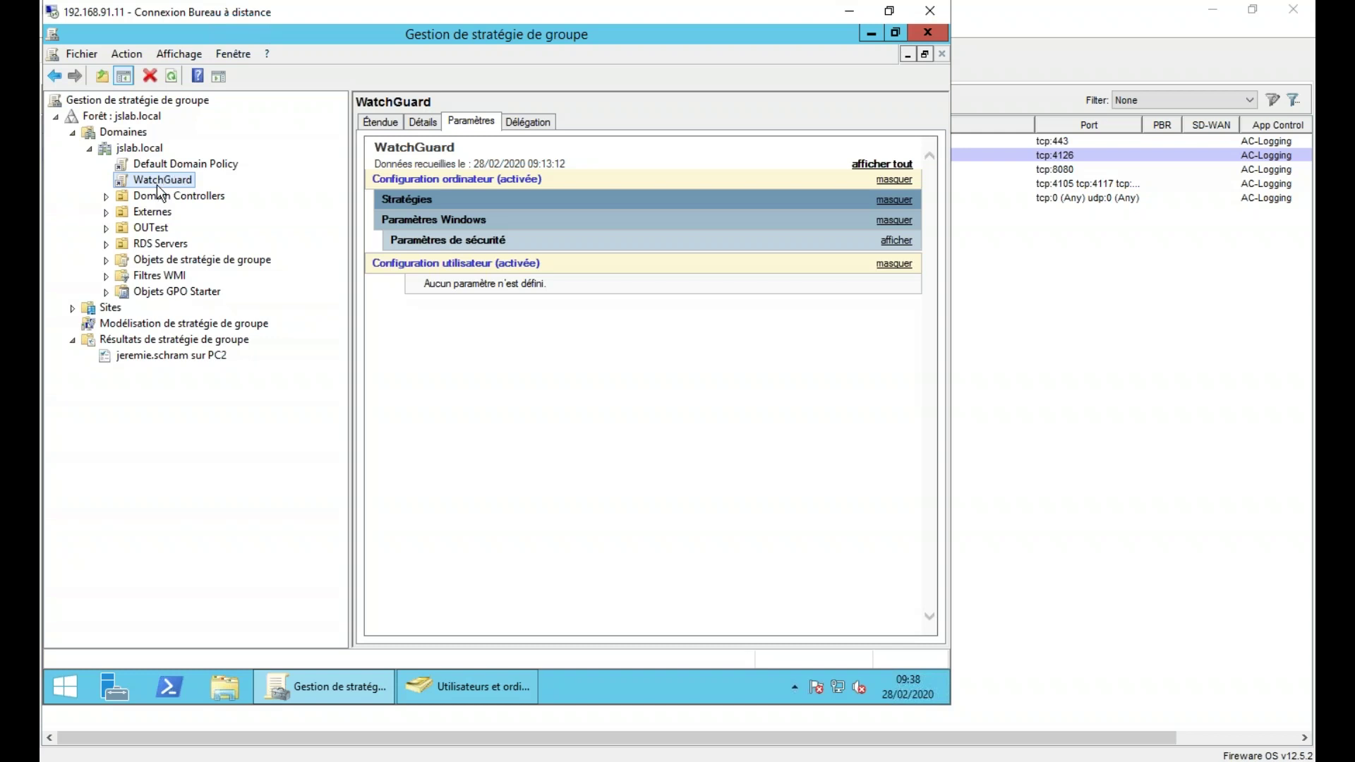
right_click(159, 185)
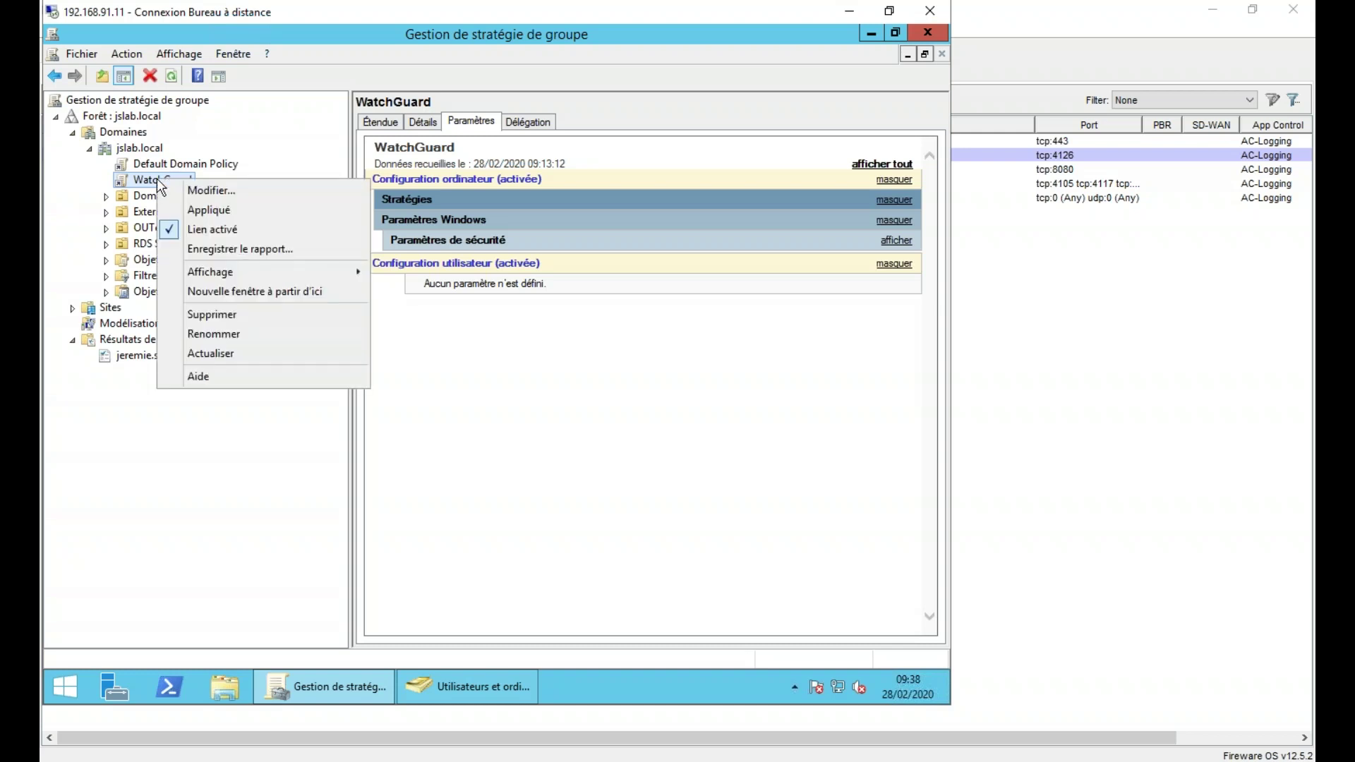
left_click(231, 185)
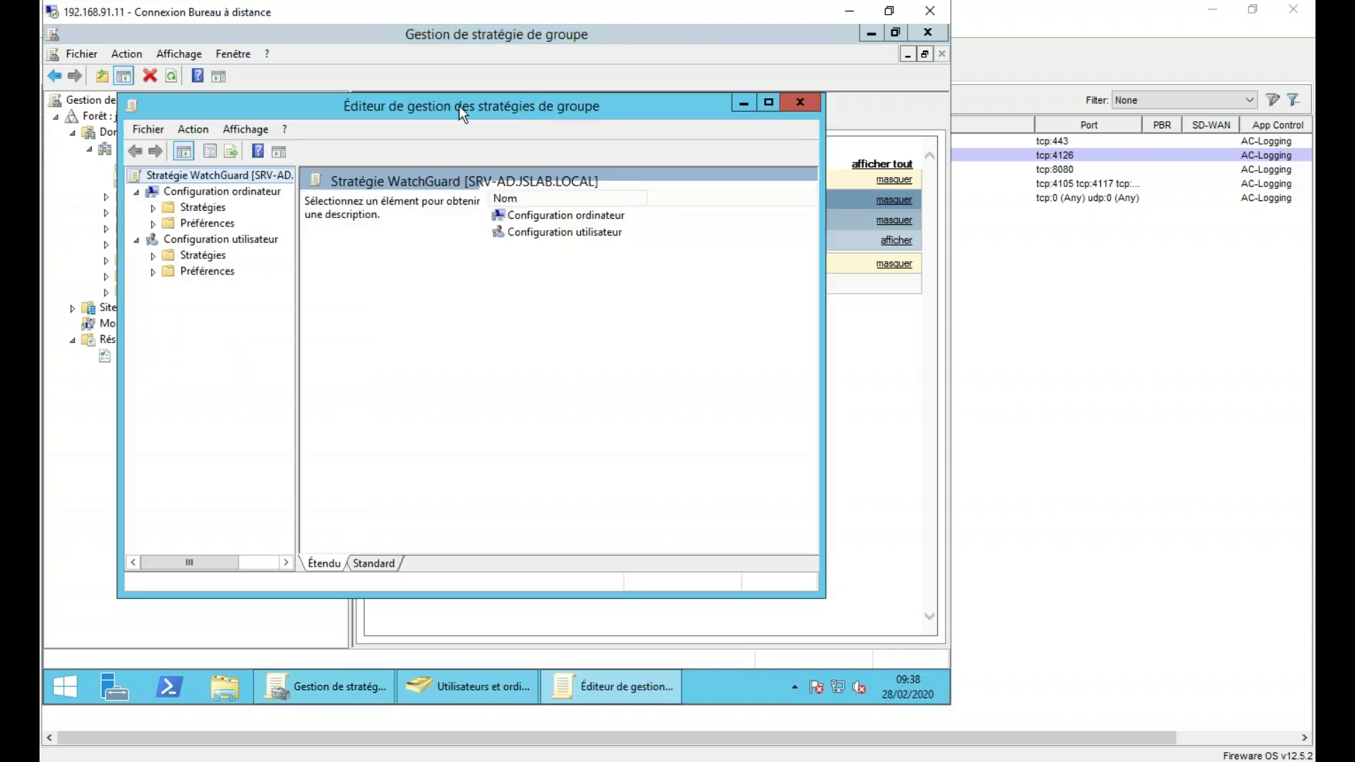
double_click(459, 106)
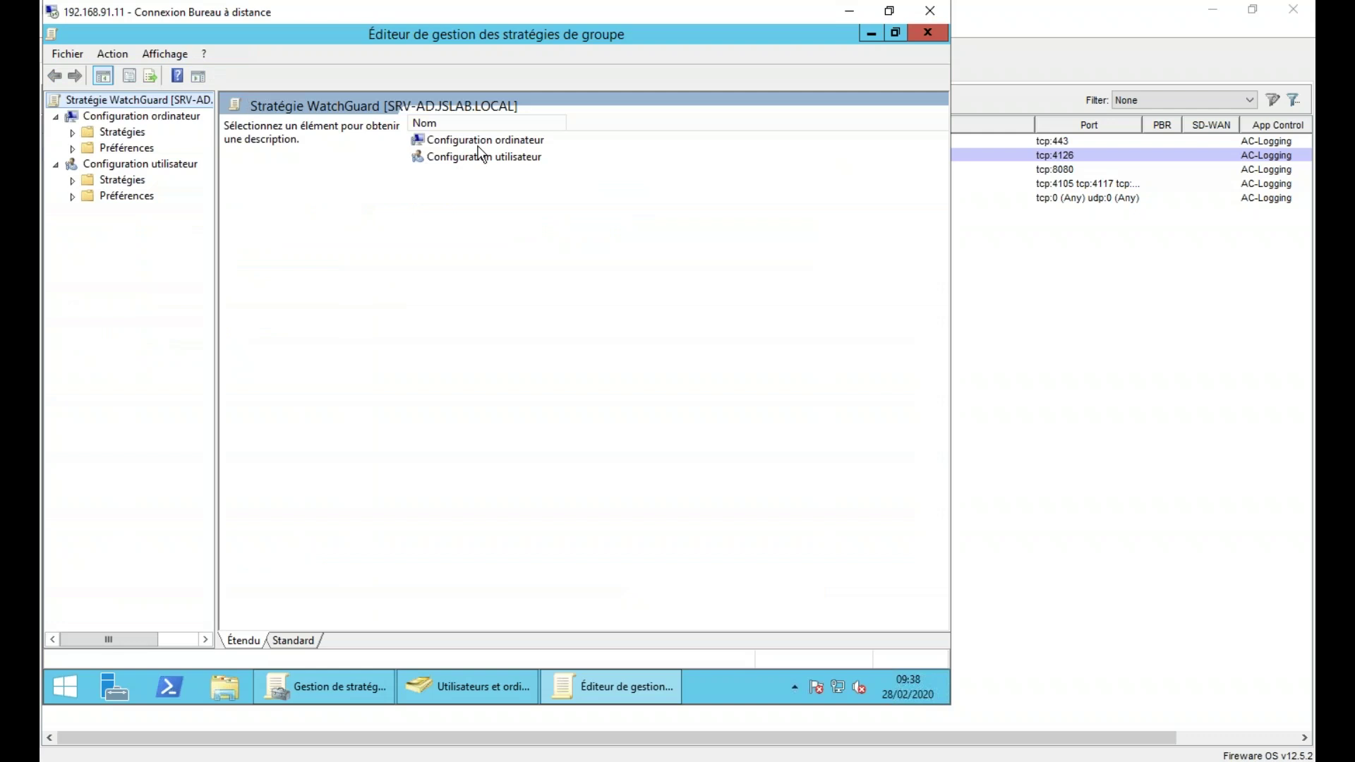
- Expand Stratégies > Paramètres Windows > Paramètres de sécurité down to Stratégies de clé publique
left_click(73, 132)
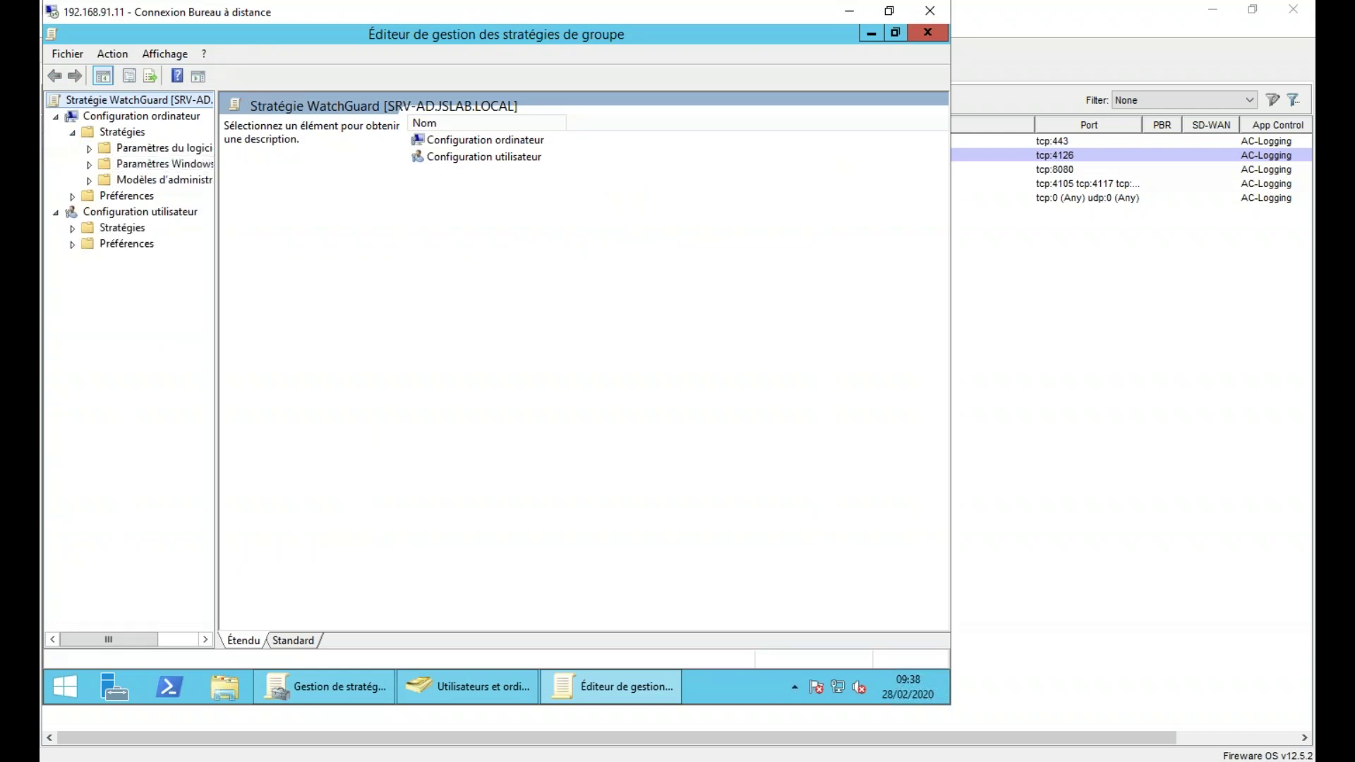
left_click(90, 165)
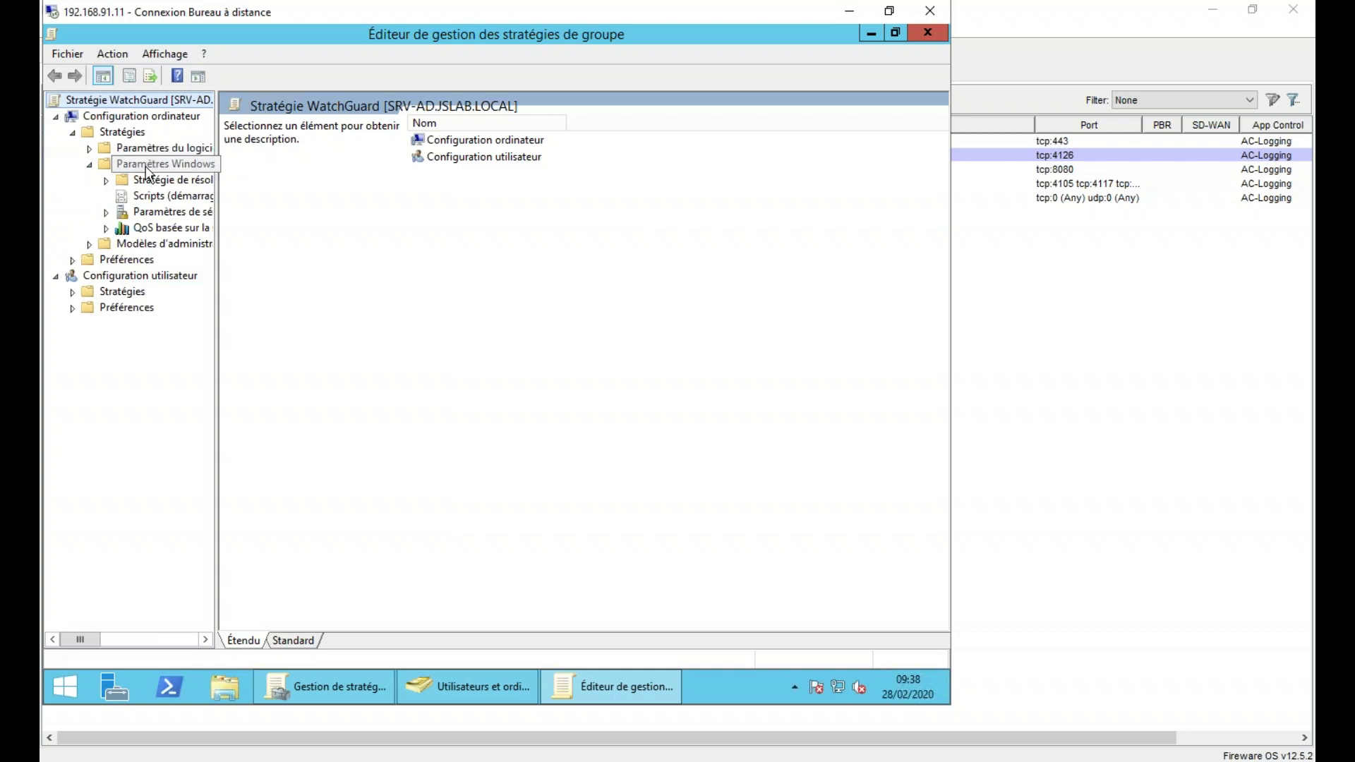
double_click(159, 212)
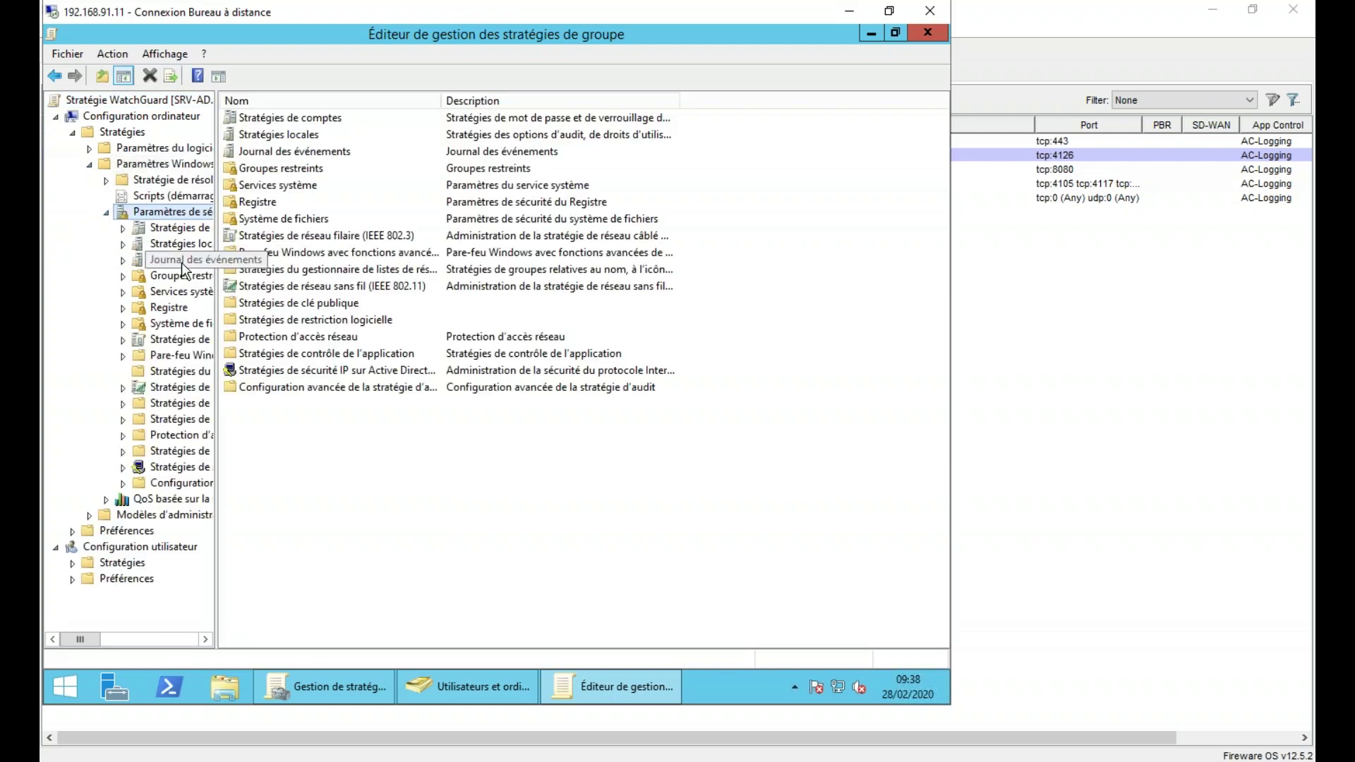
left_click_drag(217, 262, 342, 254)
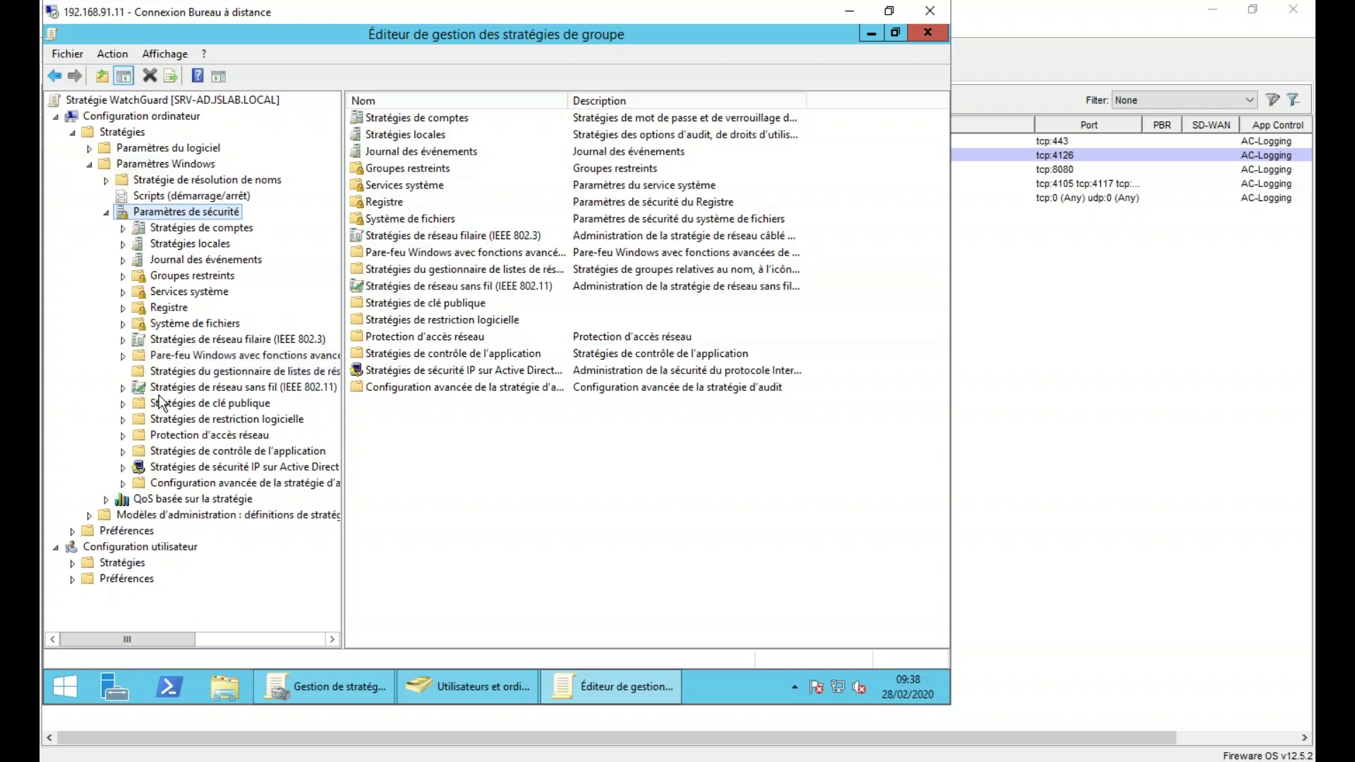
left_click(240, 404)
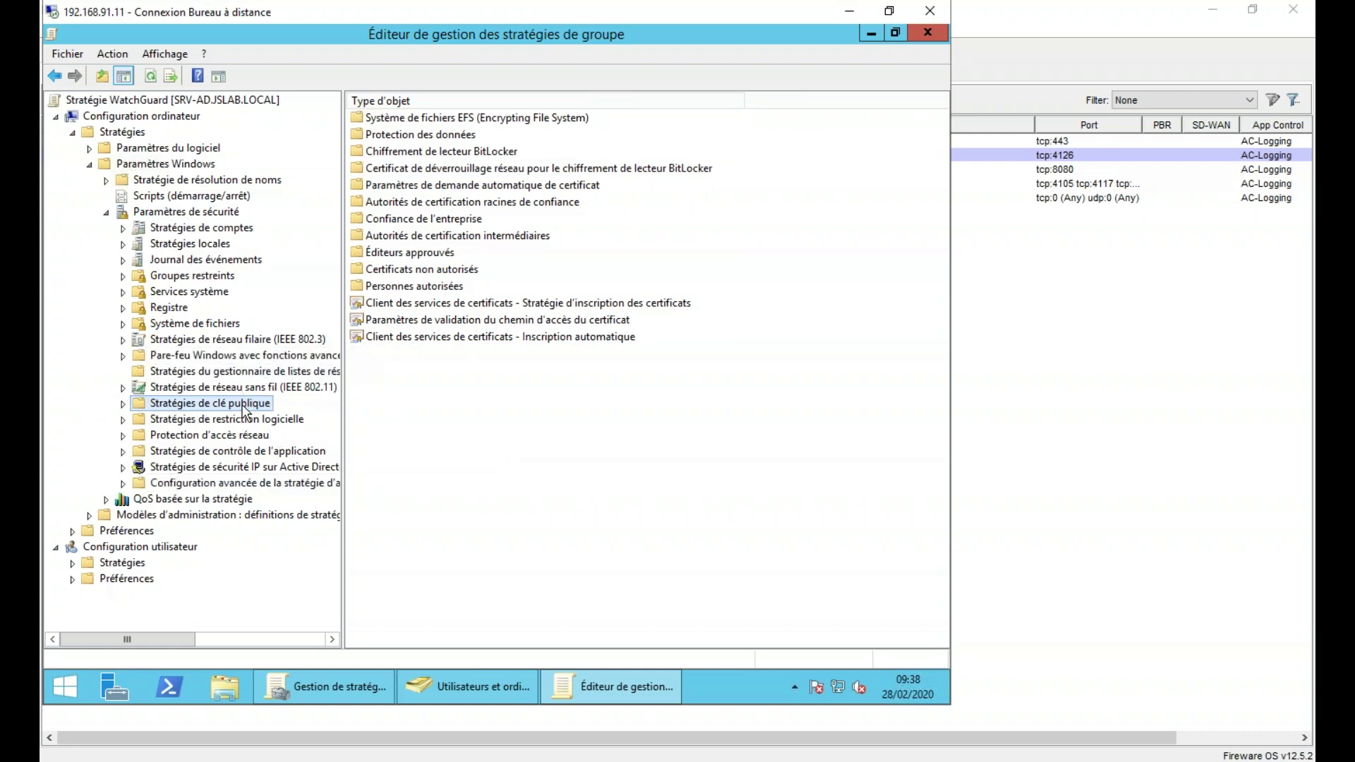
- Start an Importer on Autorités de certification racines de confiance and select Desktop\ProxyCA.cer
double_click(442, 205)
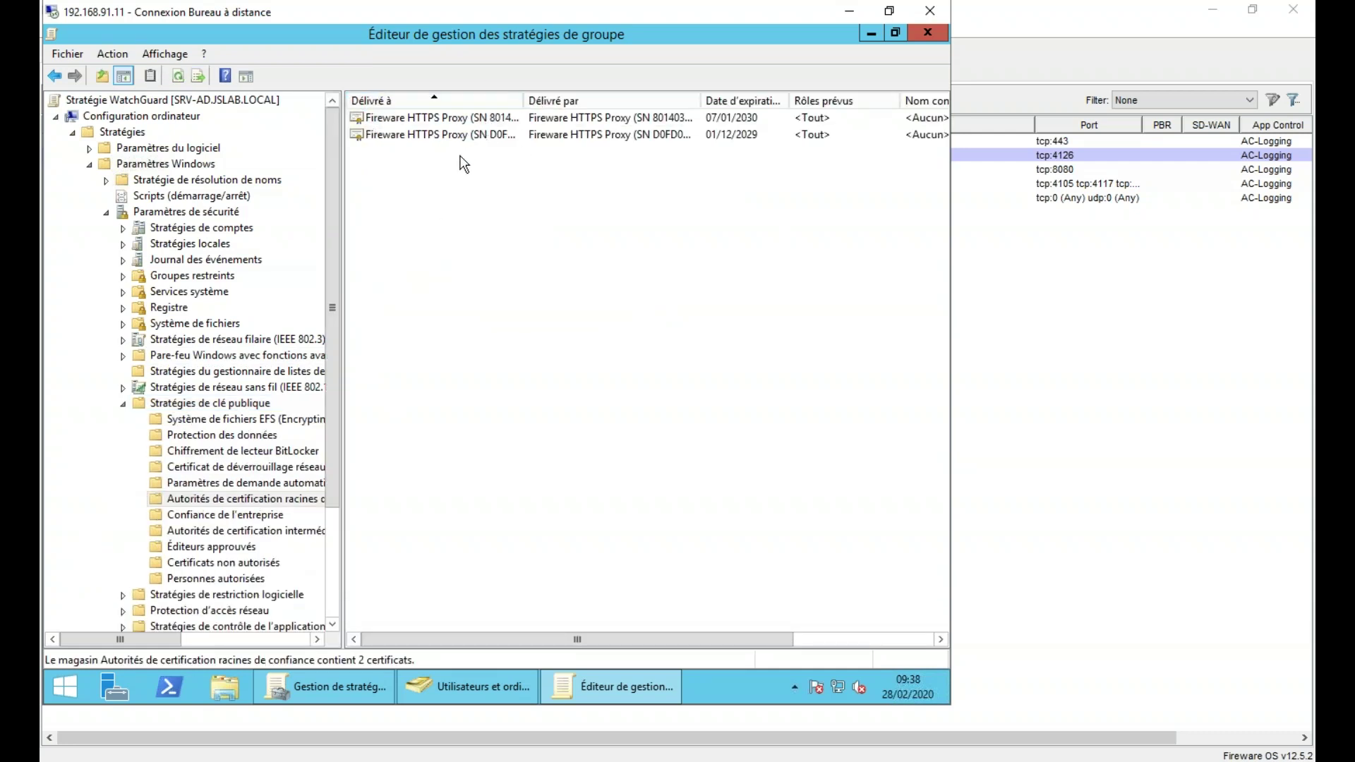
right_click(432, 207)
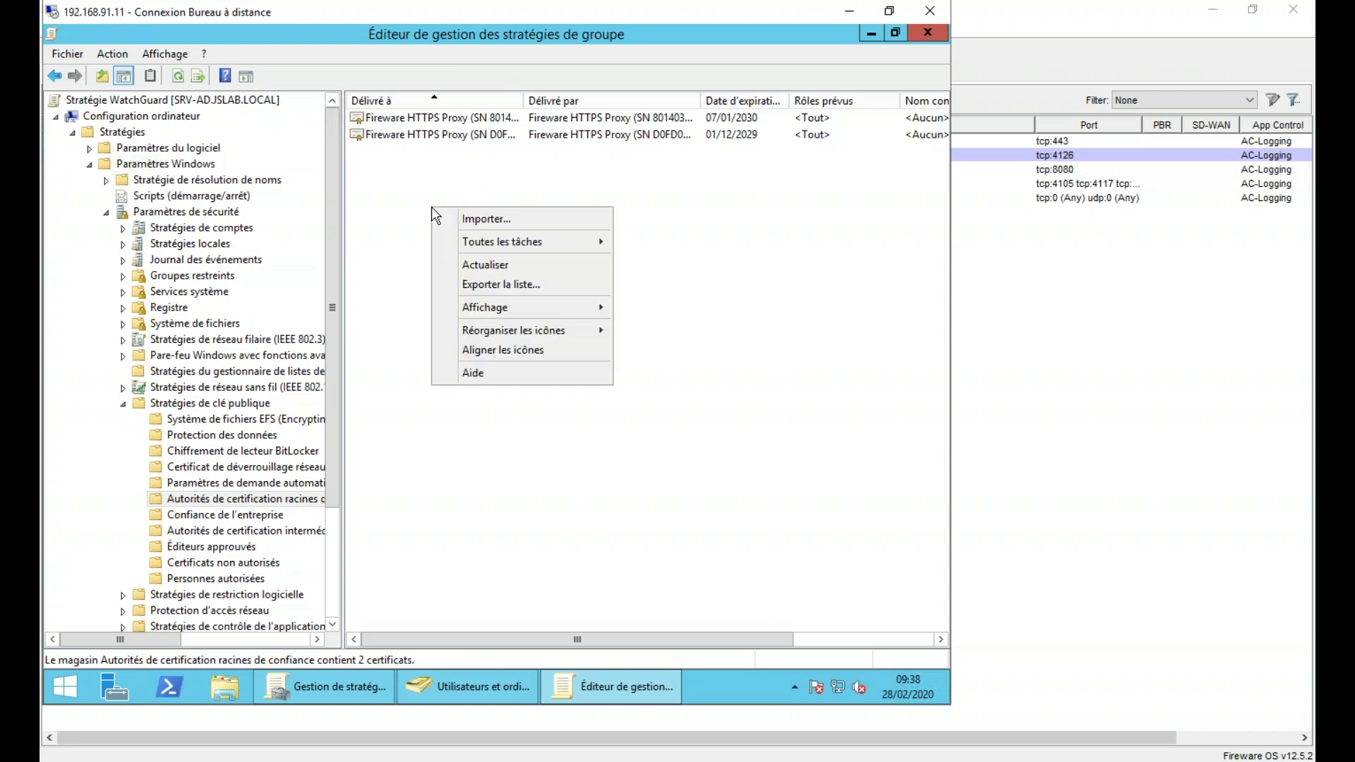
left_click(480, 219)
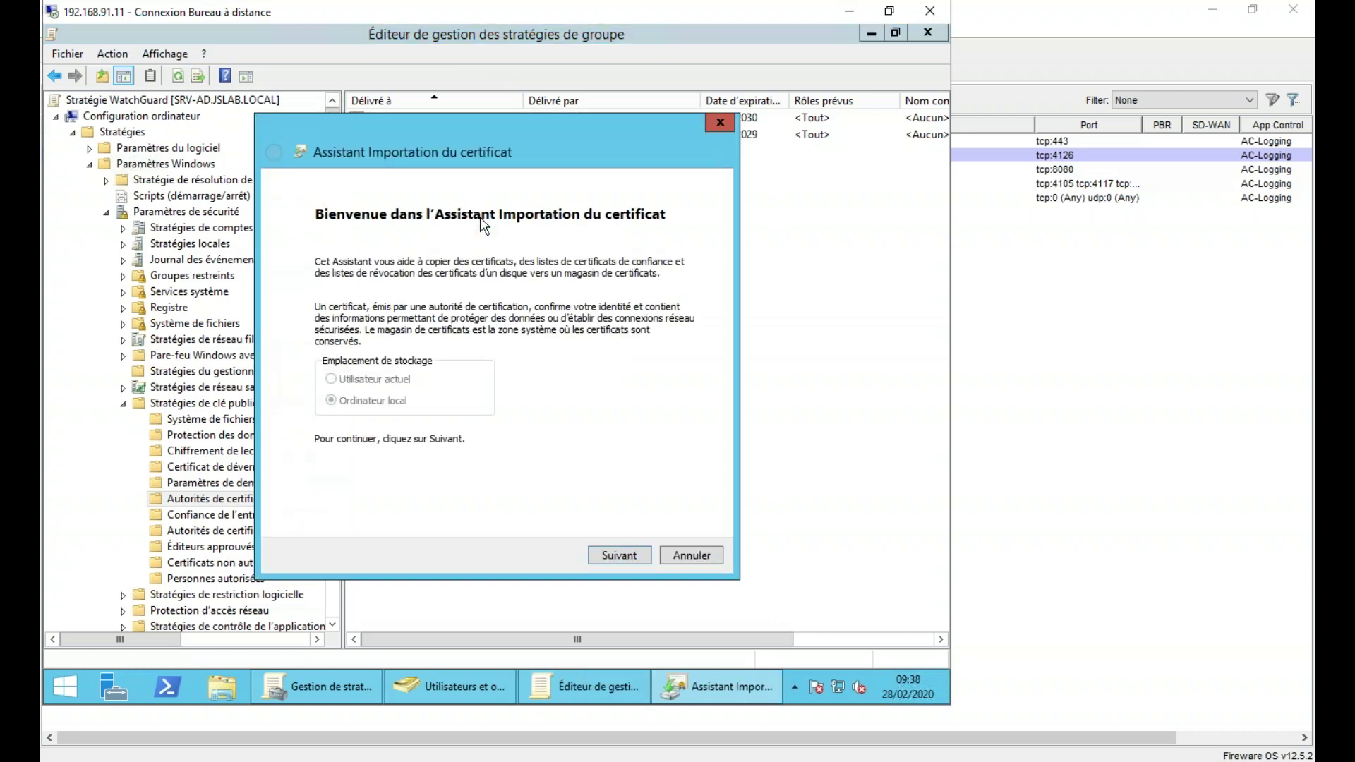
left_click(626, 552)
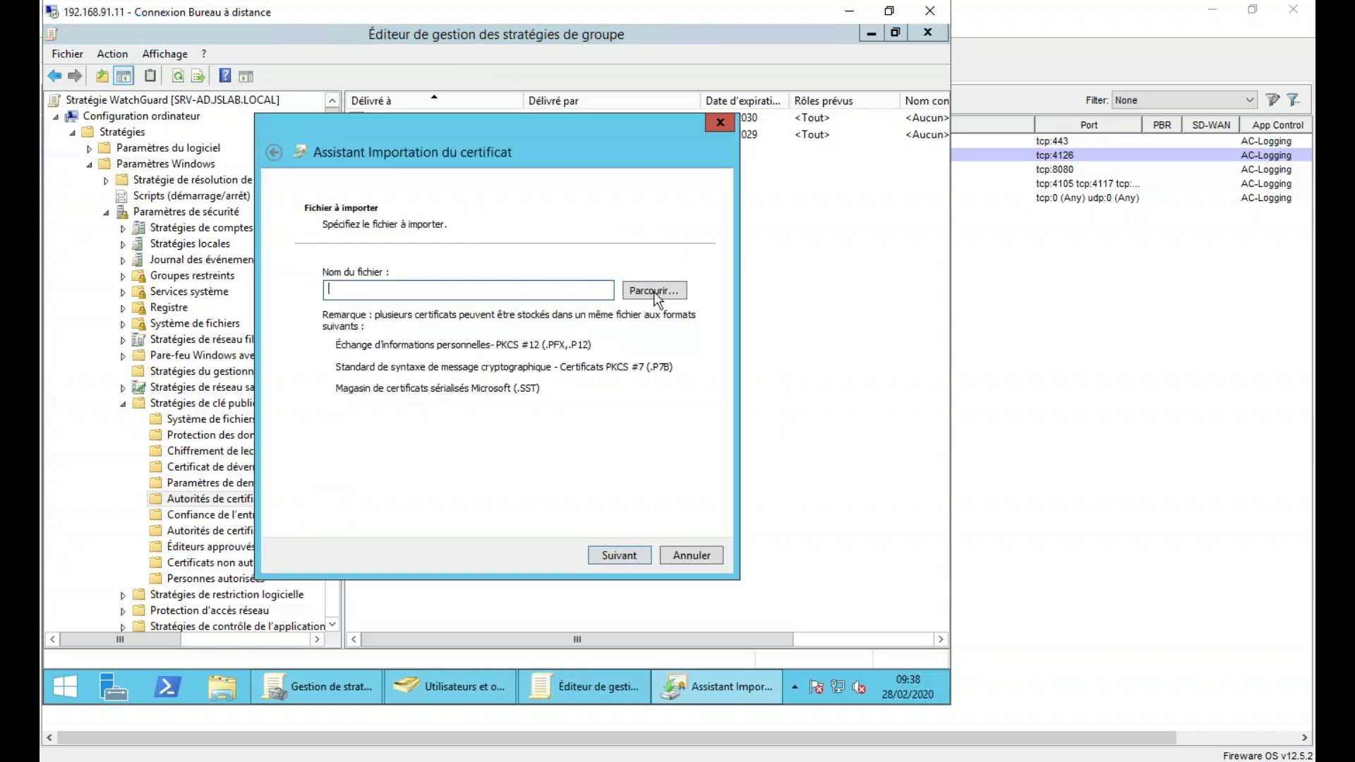
left_click(654, 290)
left_click(329, 237)
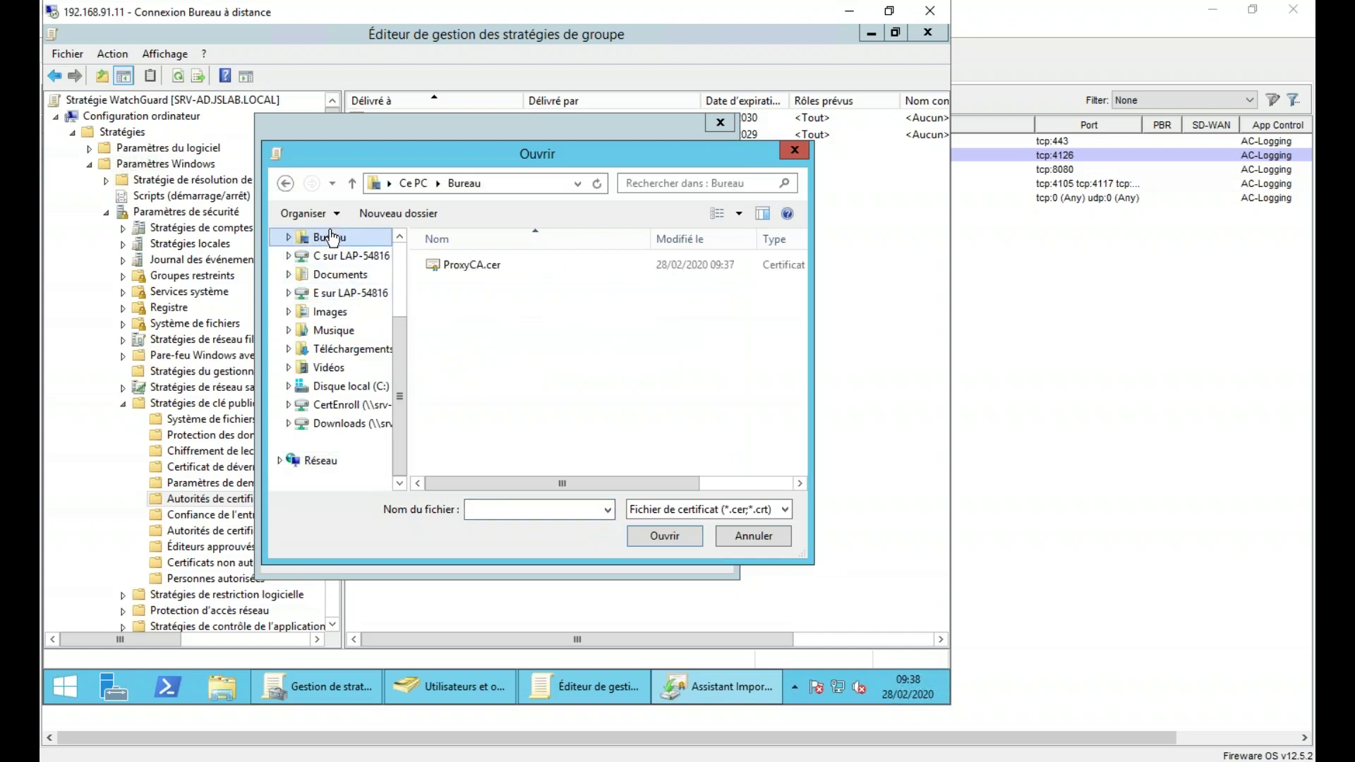
left_click(472, 265)
left_click(654, 536)
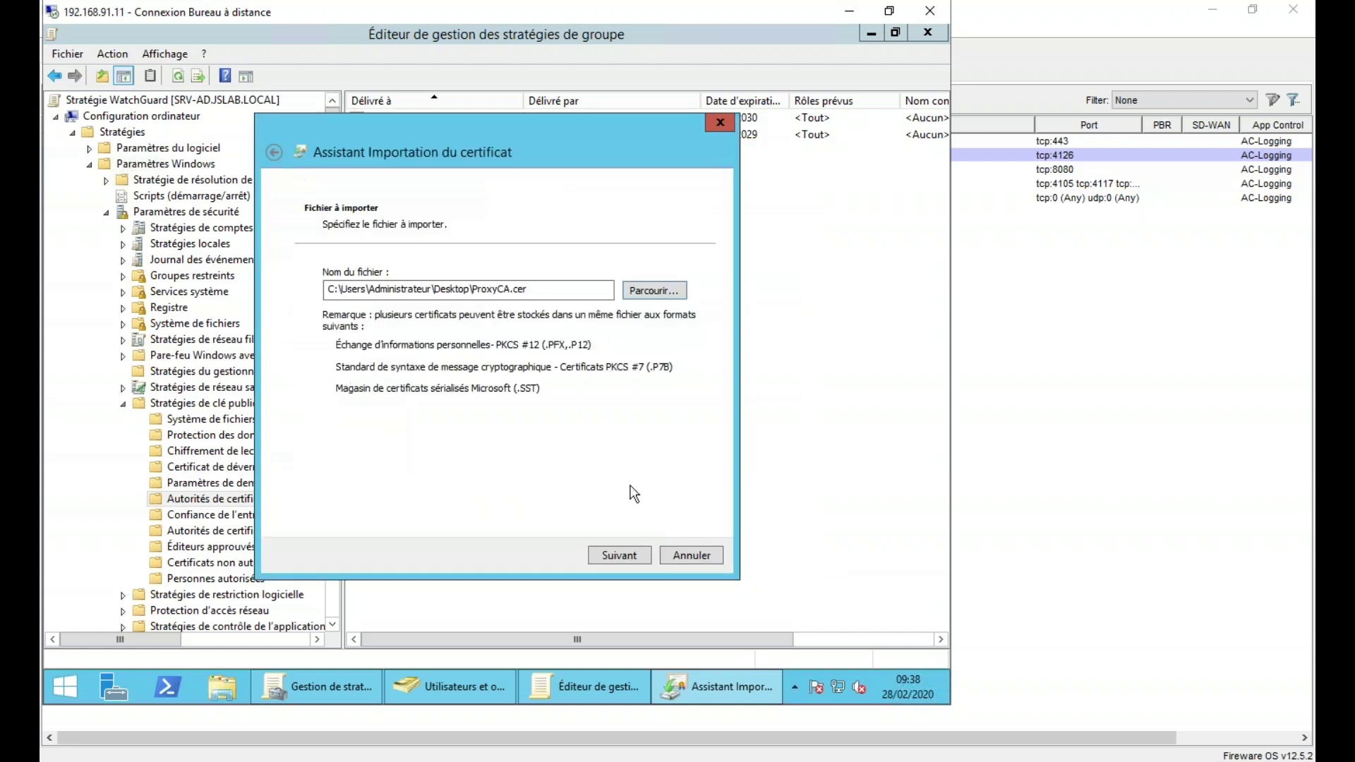
- Finish the import into the trusted root store and check its 3 Fireware HTTPS Proxy certificates
left_click(625, 555)
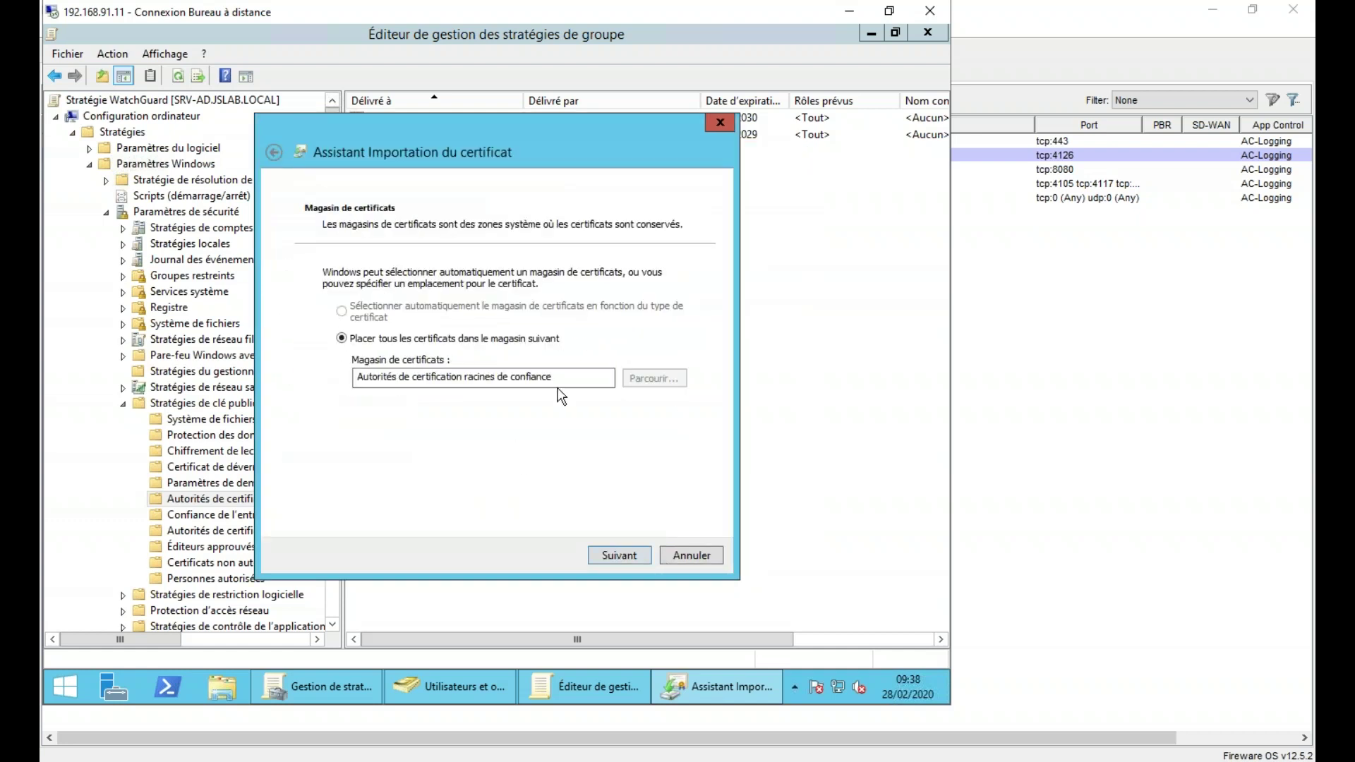
left_click(623, 561)
left_click(619, 557)
left_click(572, 427)
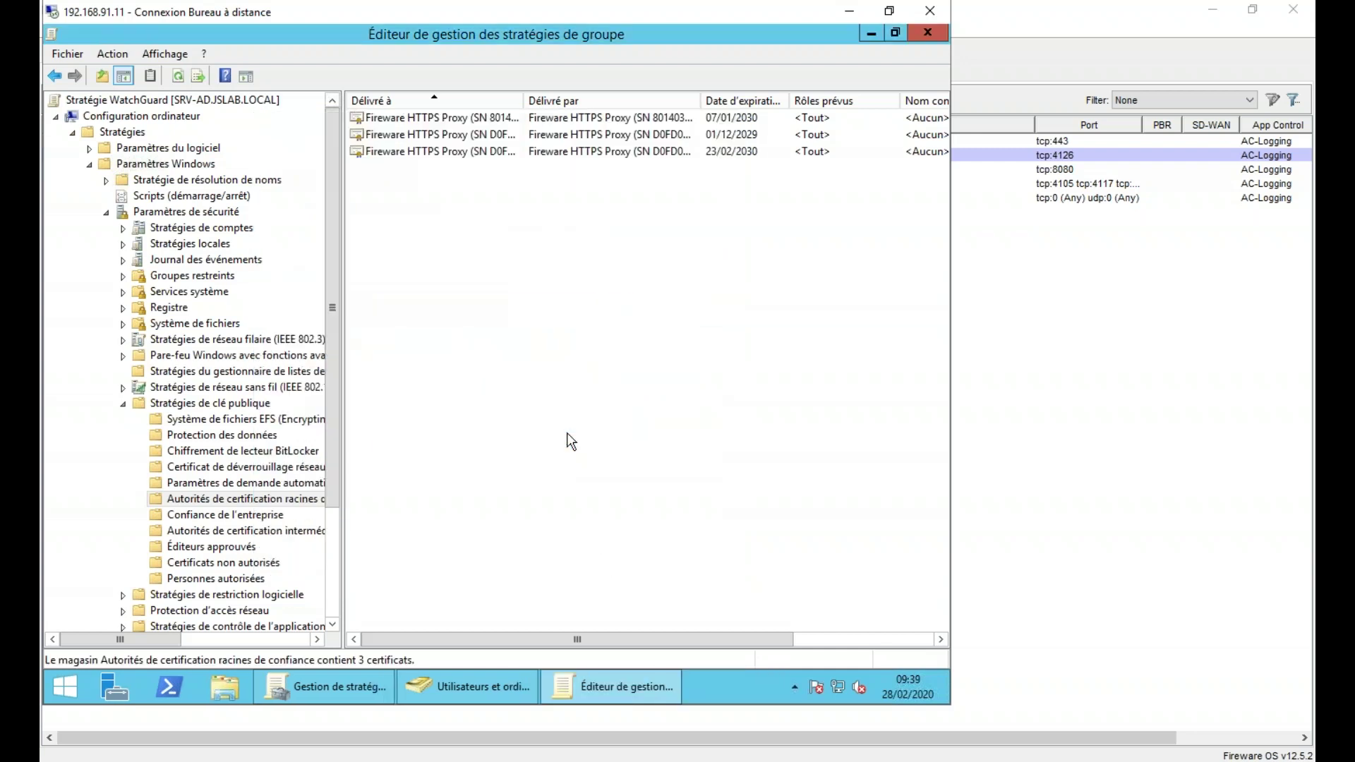
left_click_drag(523, 99, 671, 96)
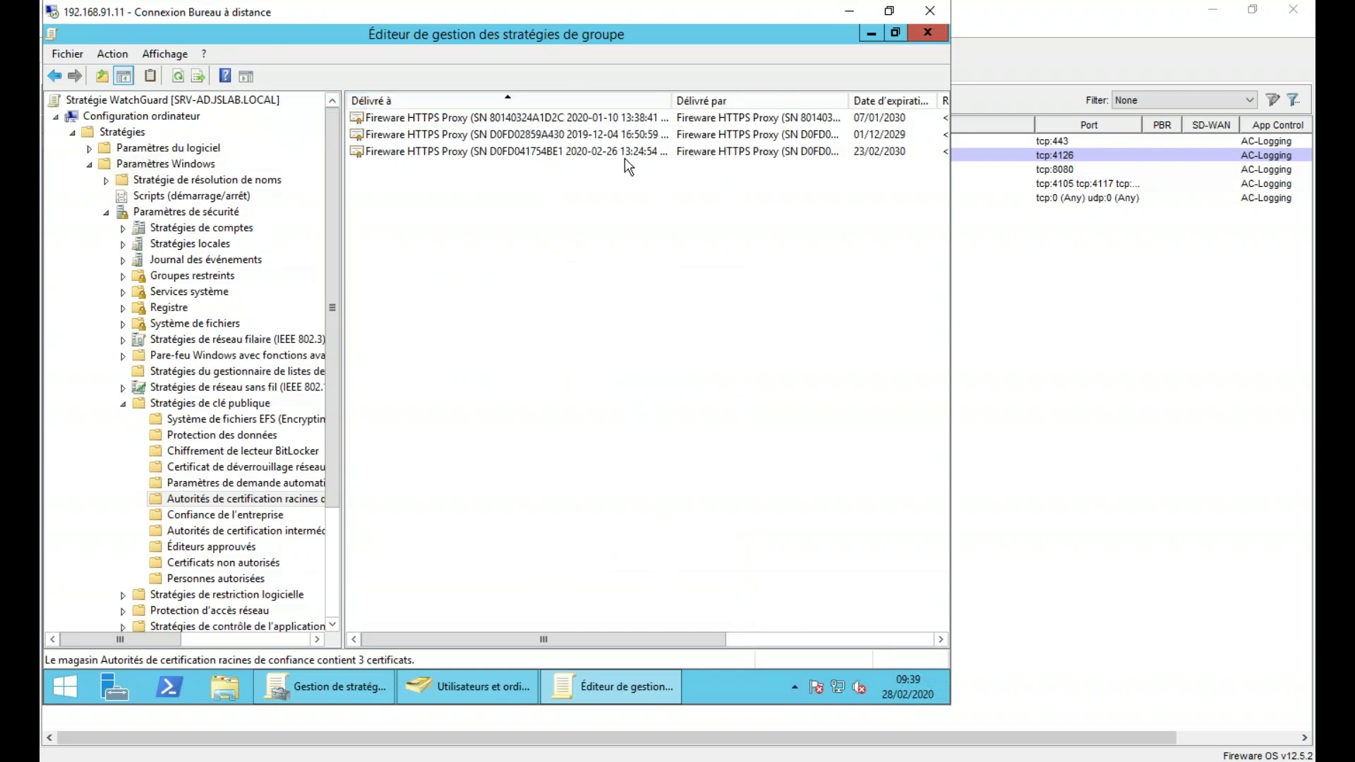
left_click(557, 138)
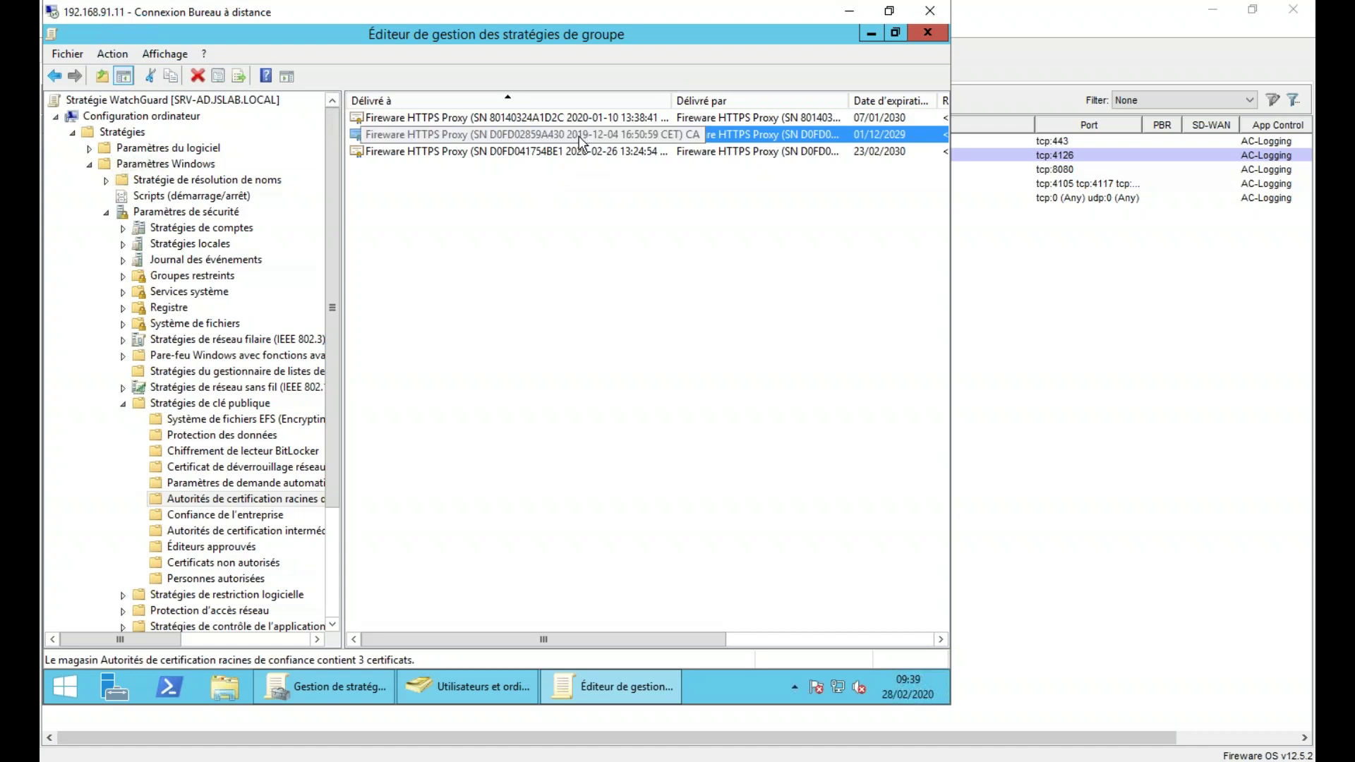
- View the Firebox feature key's features, including APT Blocker, then select the third proxy certificate in the GPO editor
left_click(1188, 741)
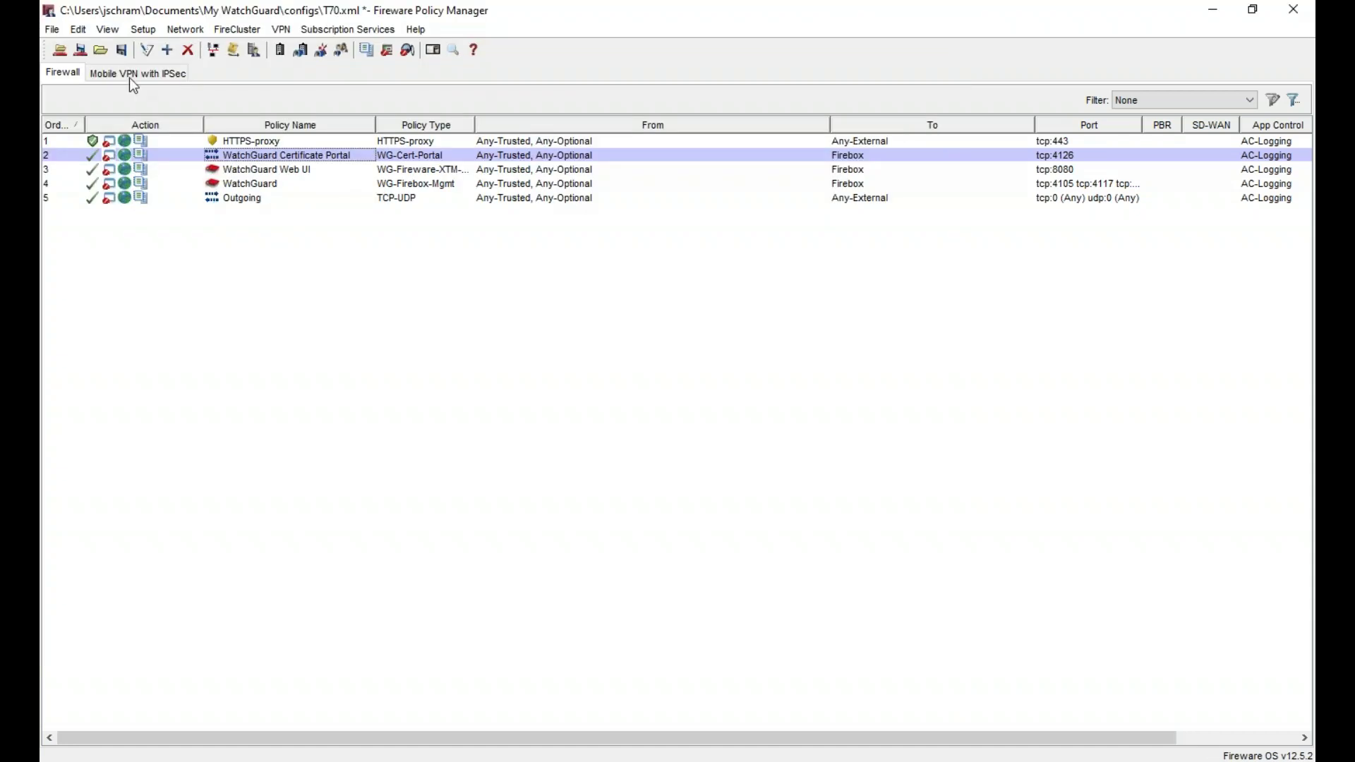
left_click(143, 29)
left_click(180, 76)
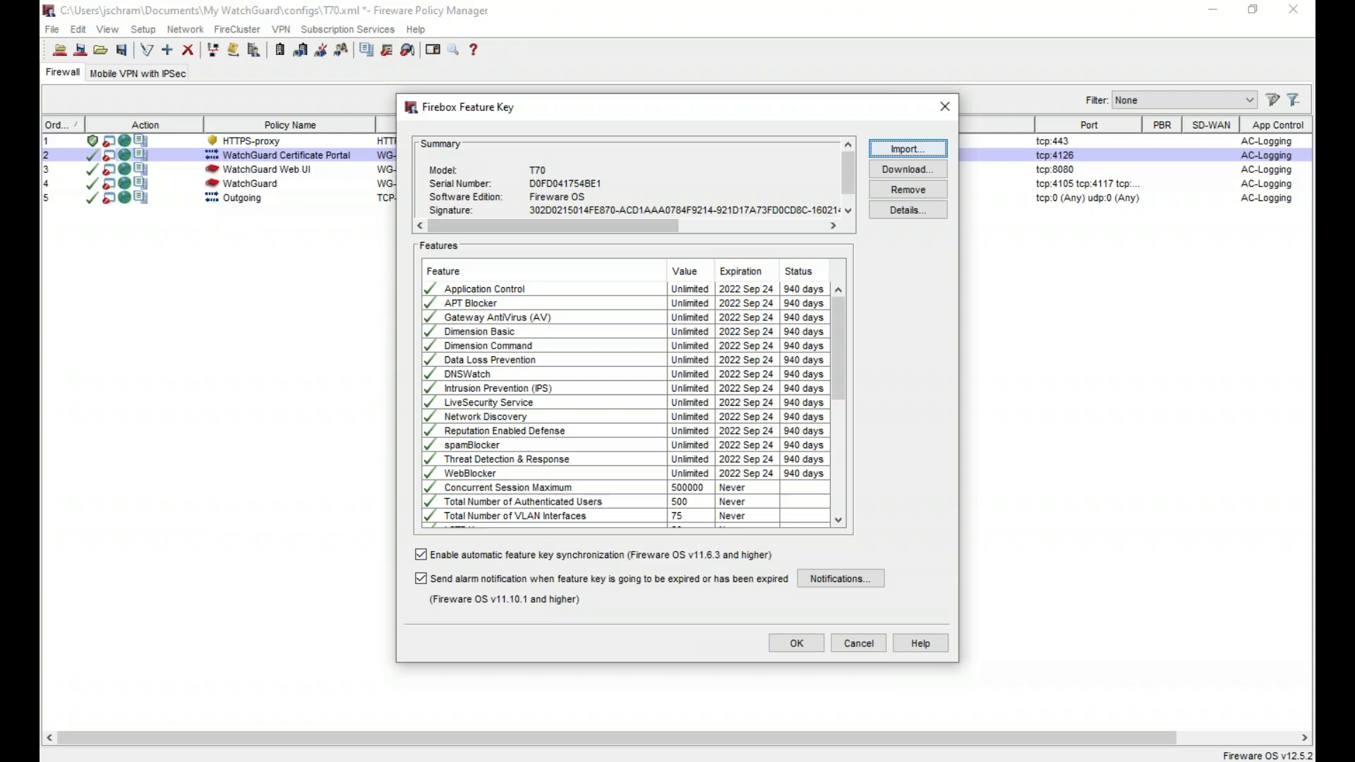
key("alt+Tab")
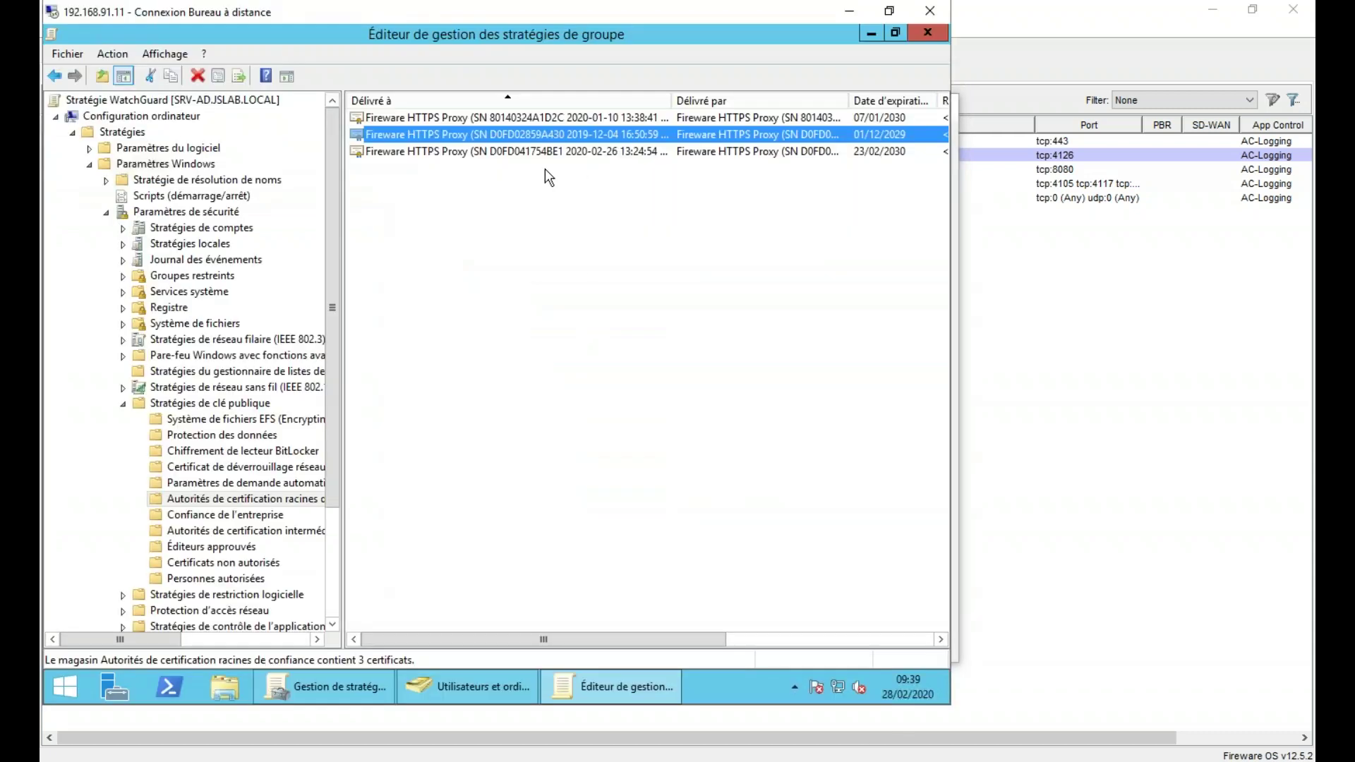
left_click(545, 150)
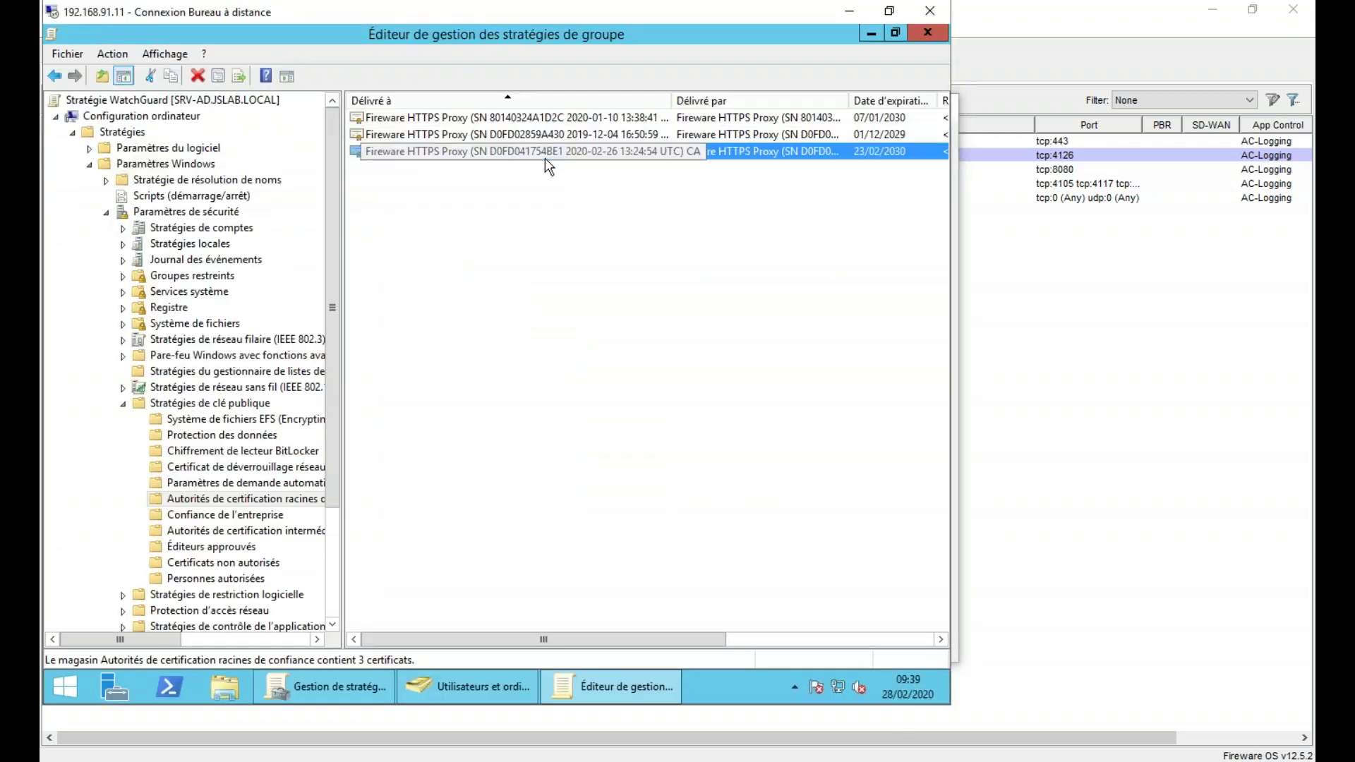
- Collapse Stratégies de clé publique and Paramètres de sécurité, then open File Explorer at Ce PC
double_click(169, 405)
left_click(143, 215)
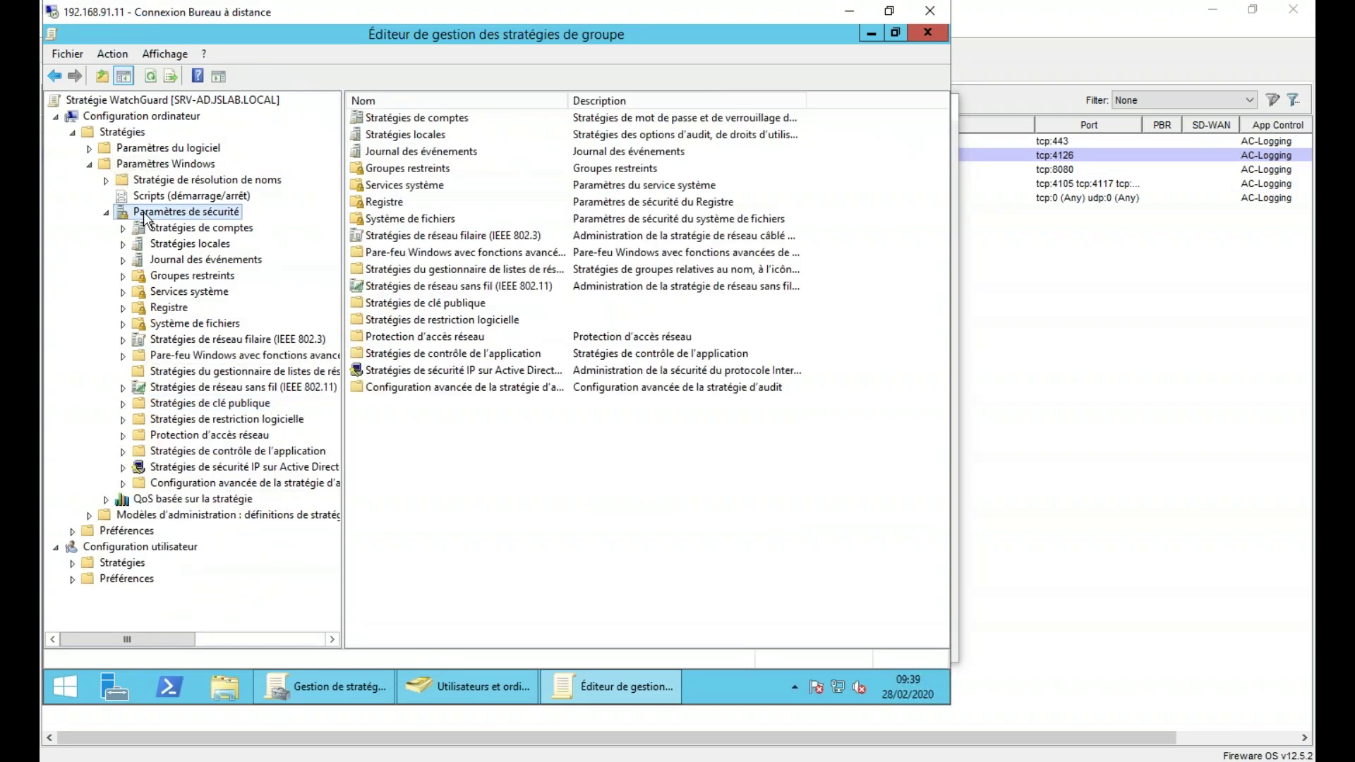
double_click(144, 214)
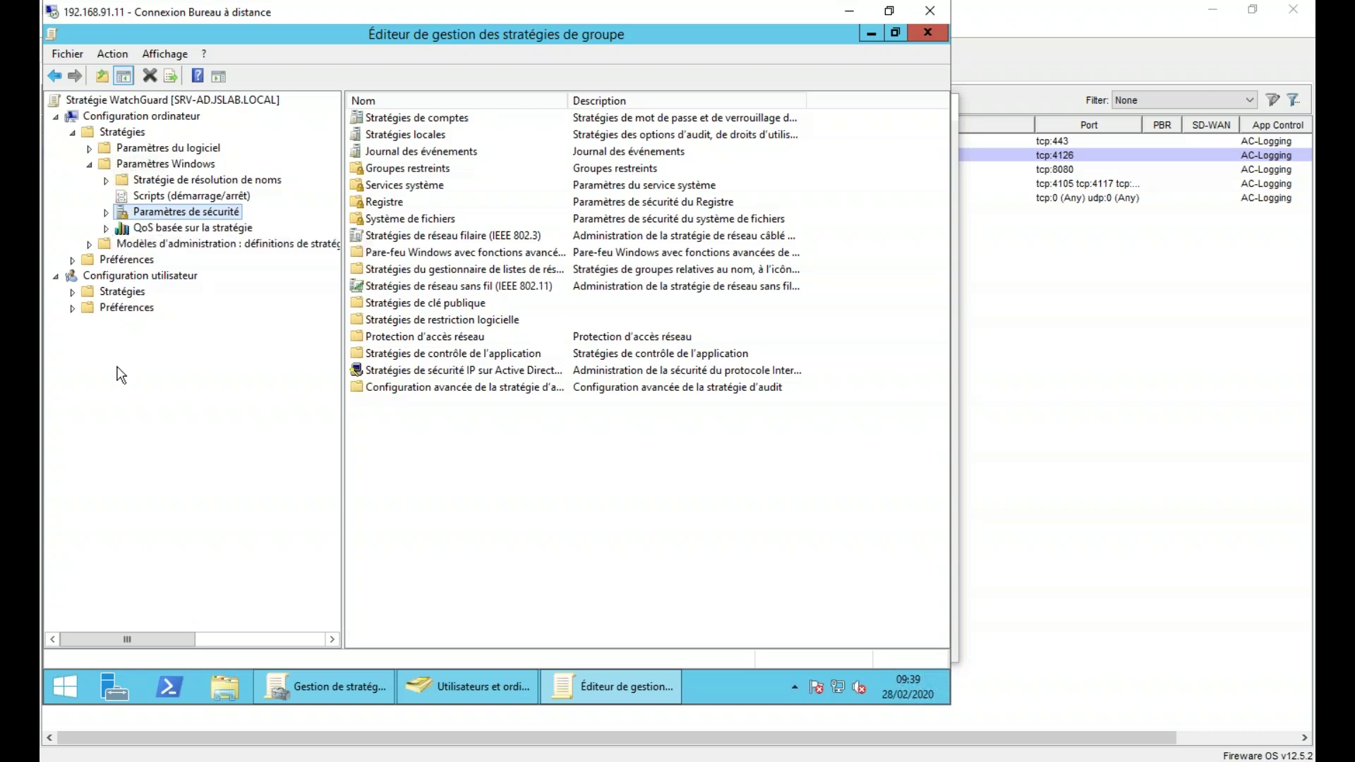
left_click(223, 682)
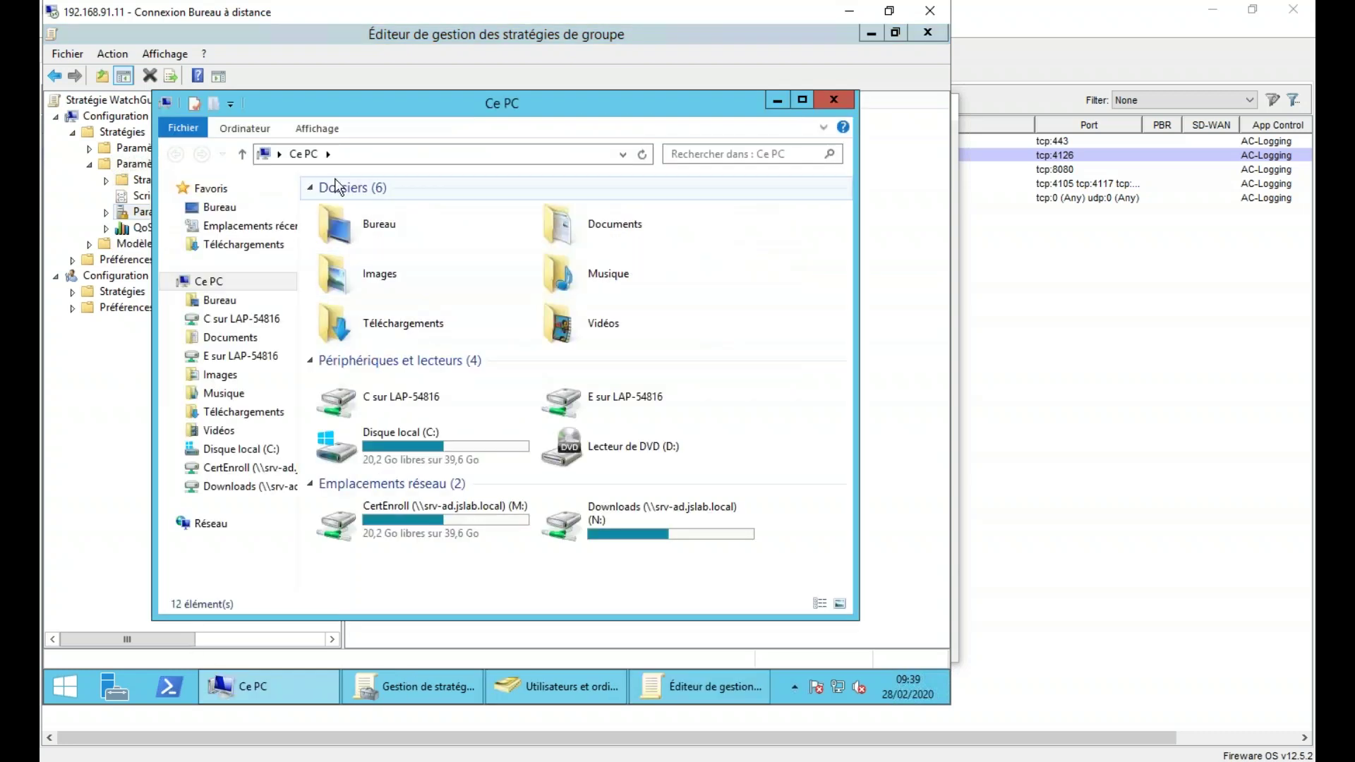
- Browse Téléchargements > Firefox to find firefox.admx, mozilla.admx and the fr-FR folder
left_click(242, 246)
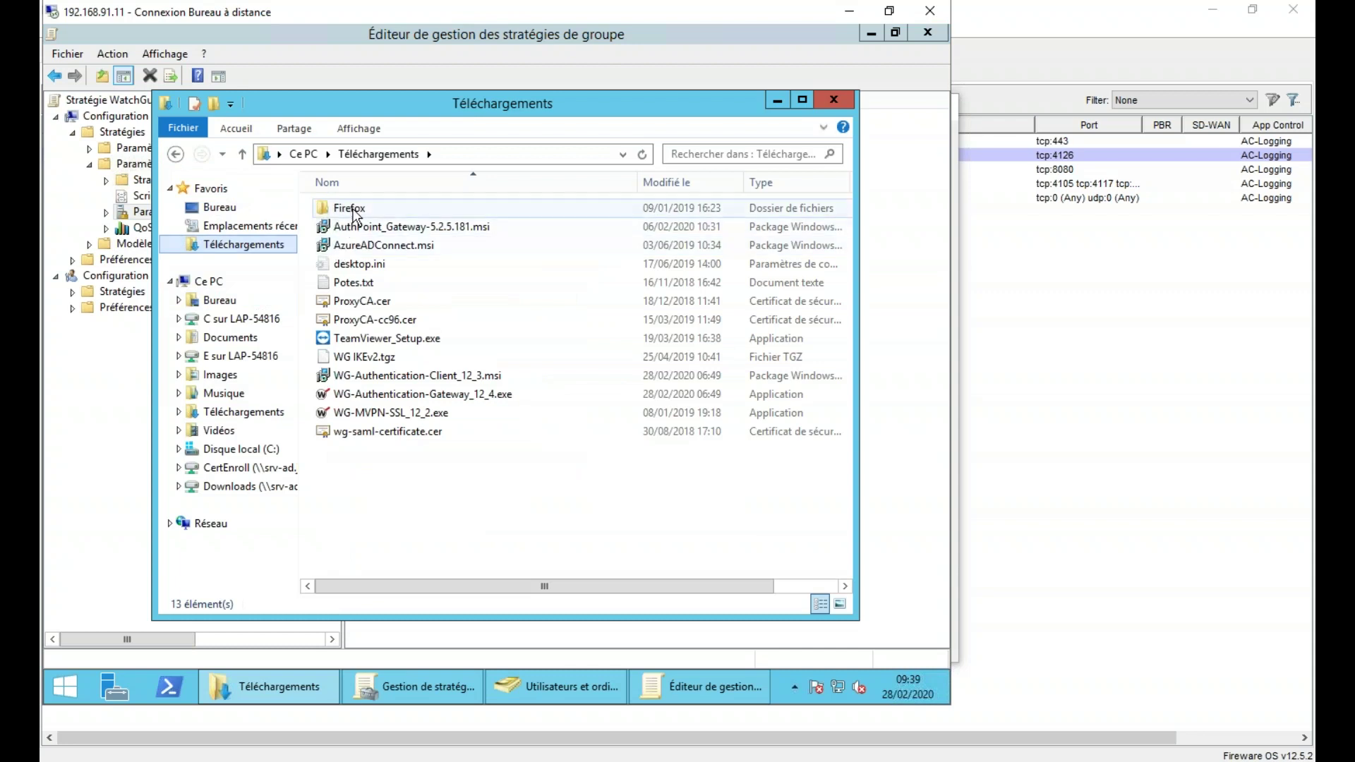
double_click(344, 209)
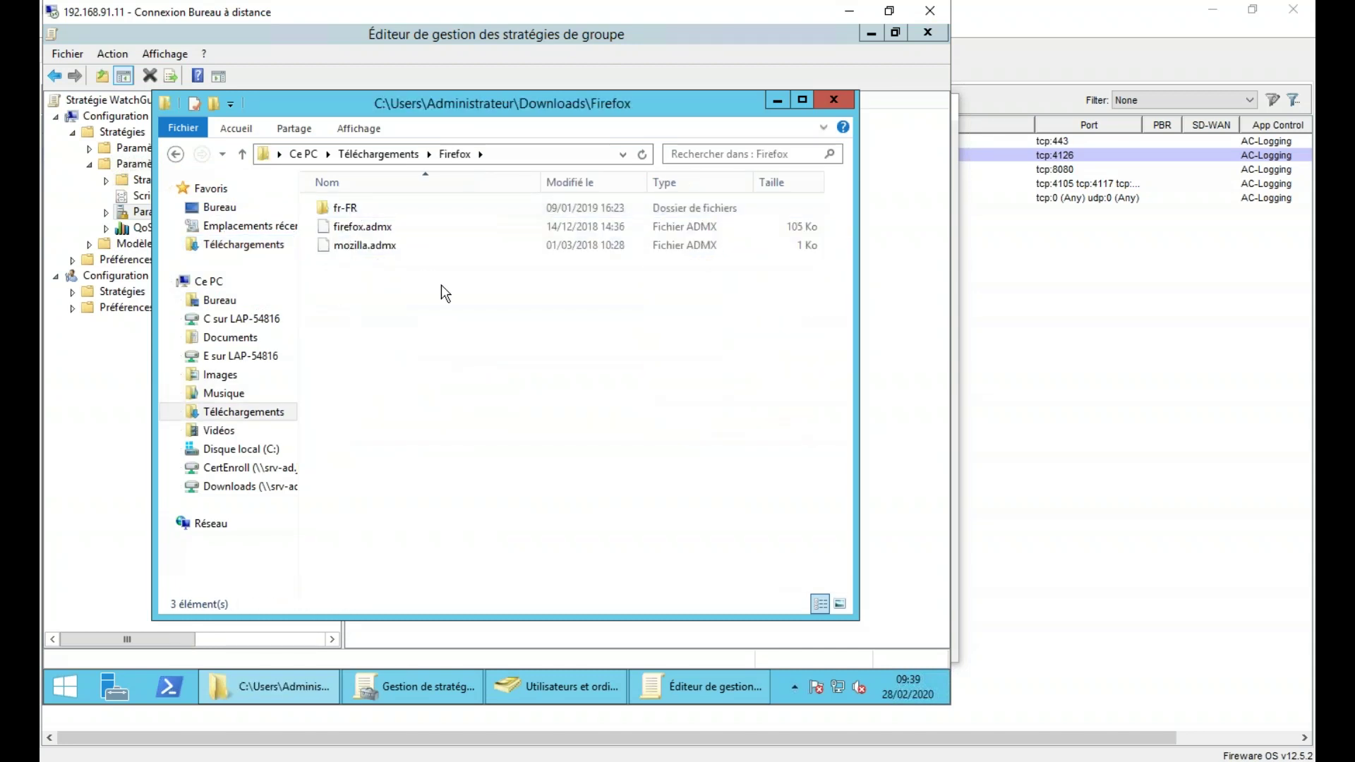
left_click(370, 226)
left_click(371, 248)
double_click(344, 208)
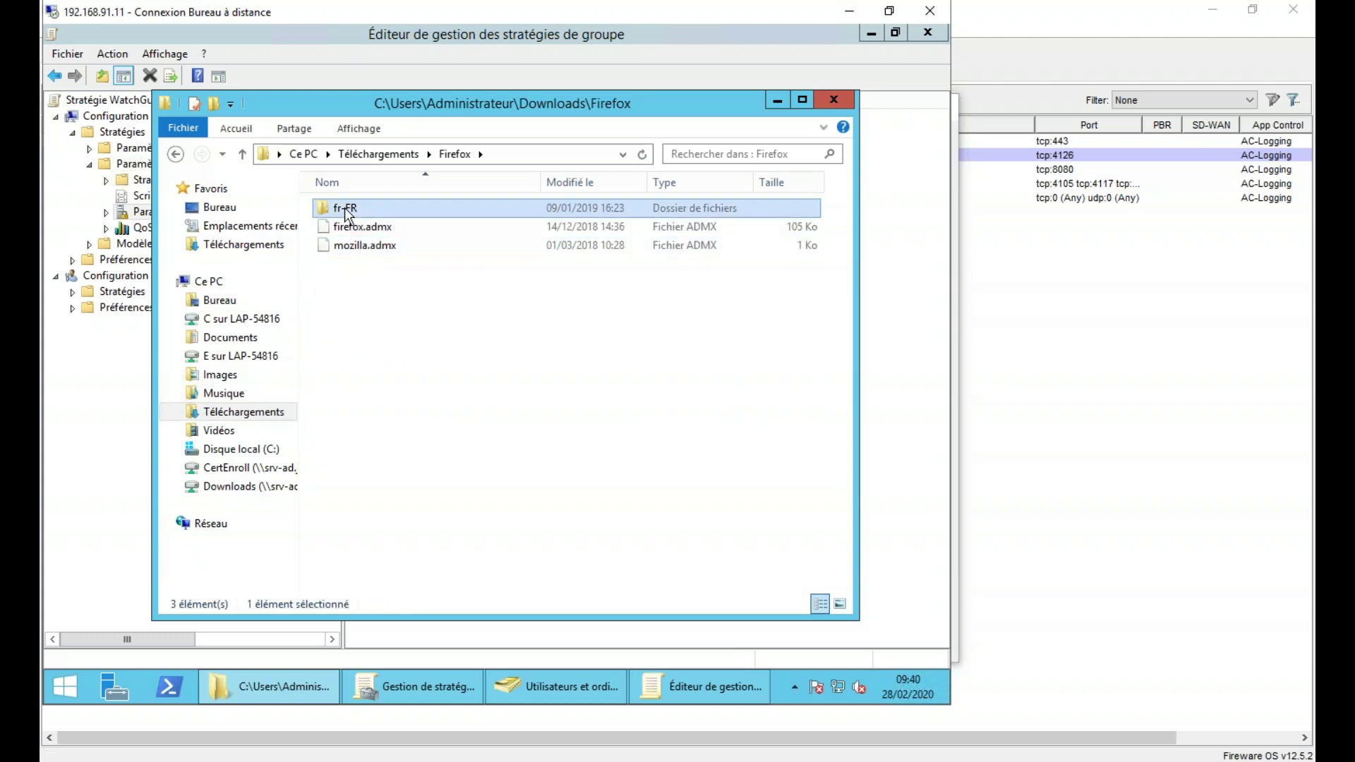
left_click(464, 153)
left_click(777, 102)
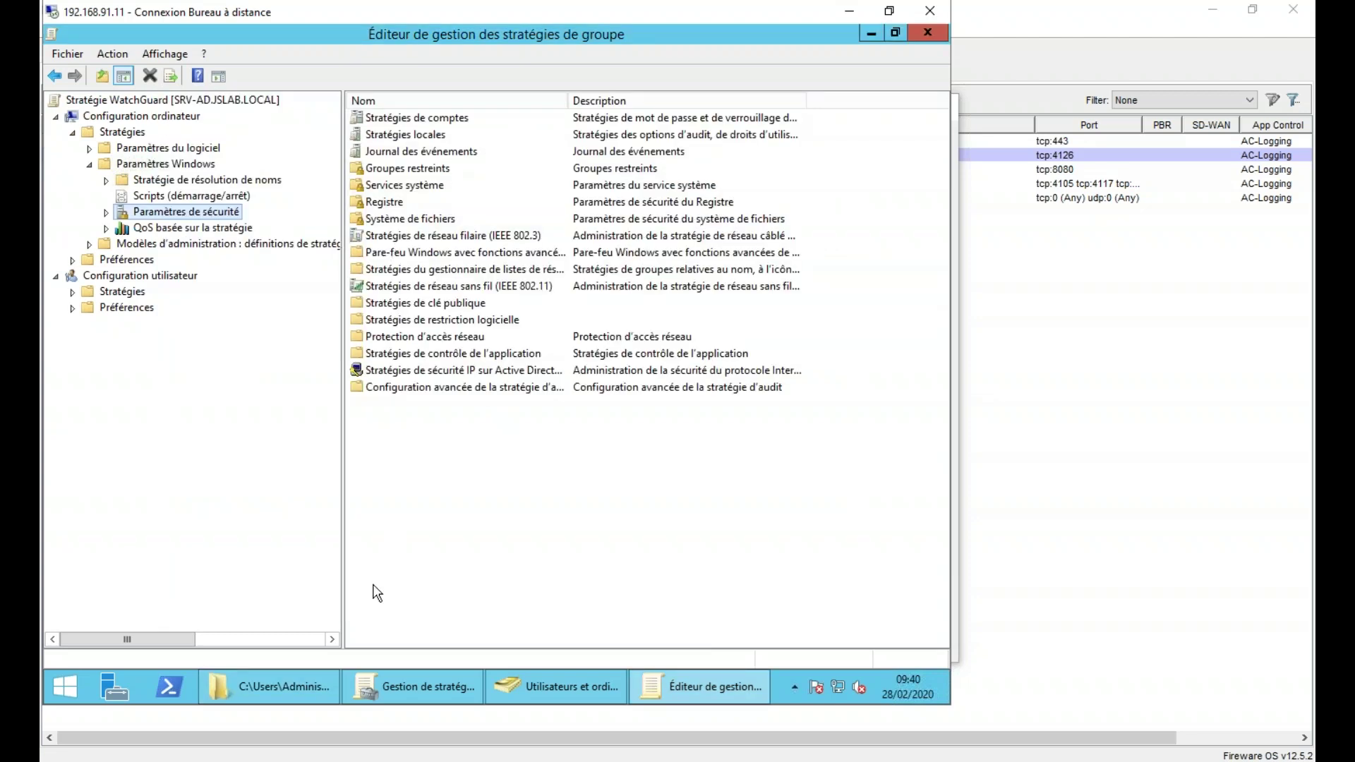
- Locate PolicyDefinitions under C:\Windows, close Explorer, and expand Stratégies under Configuration utilisateur
left_click(250, 679)
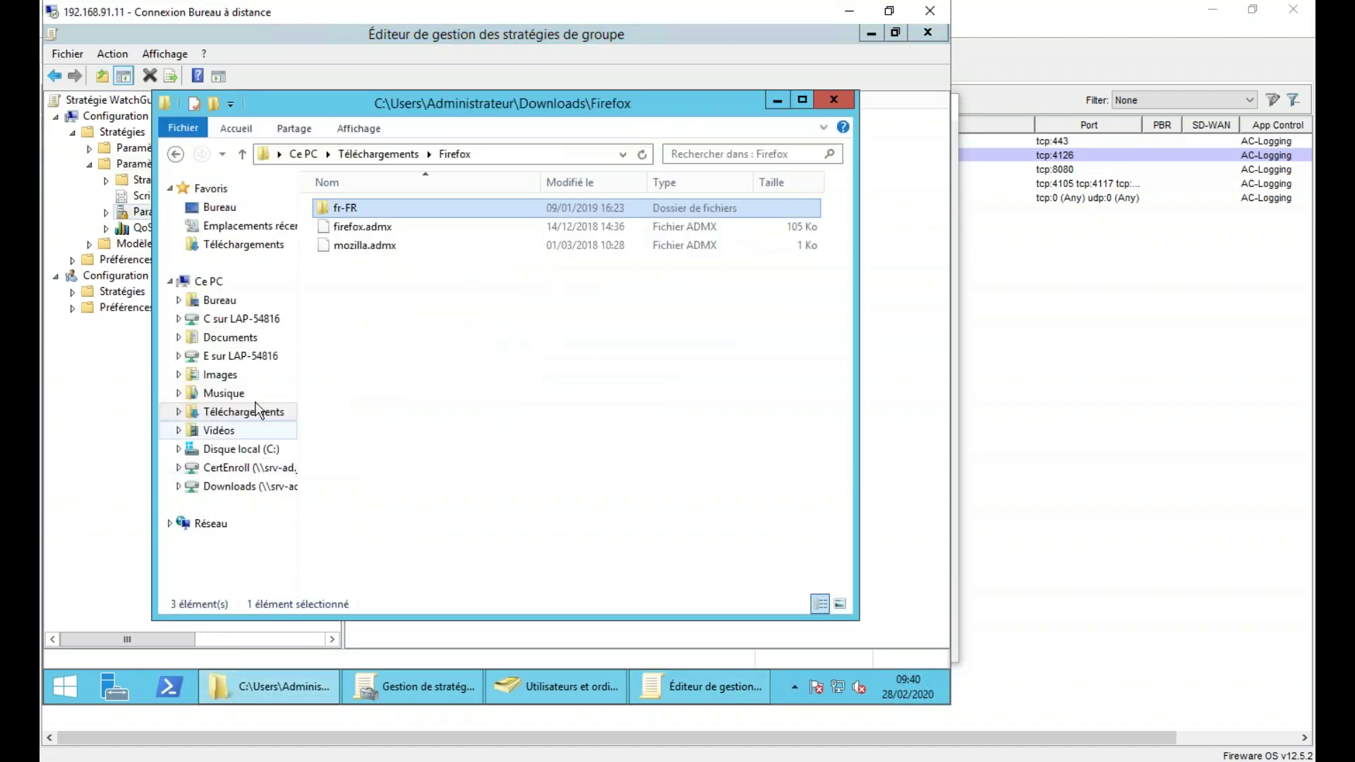
left_click(242, 452)
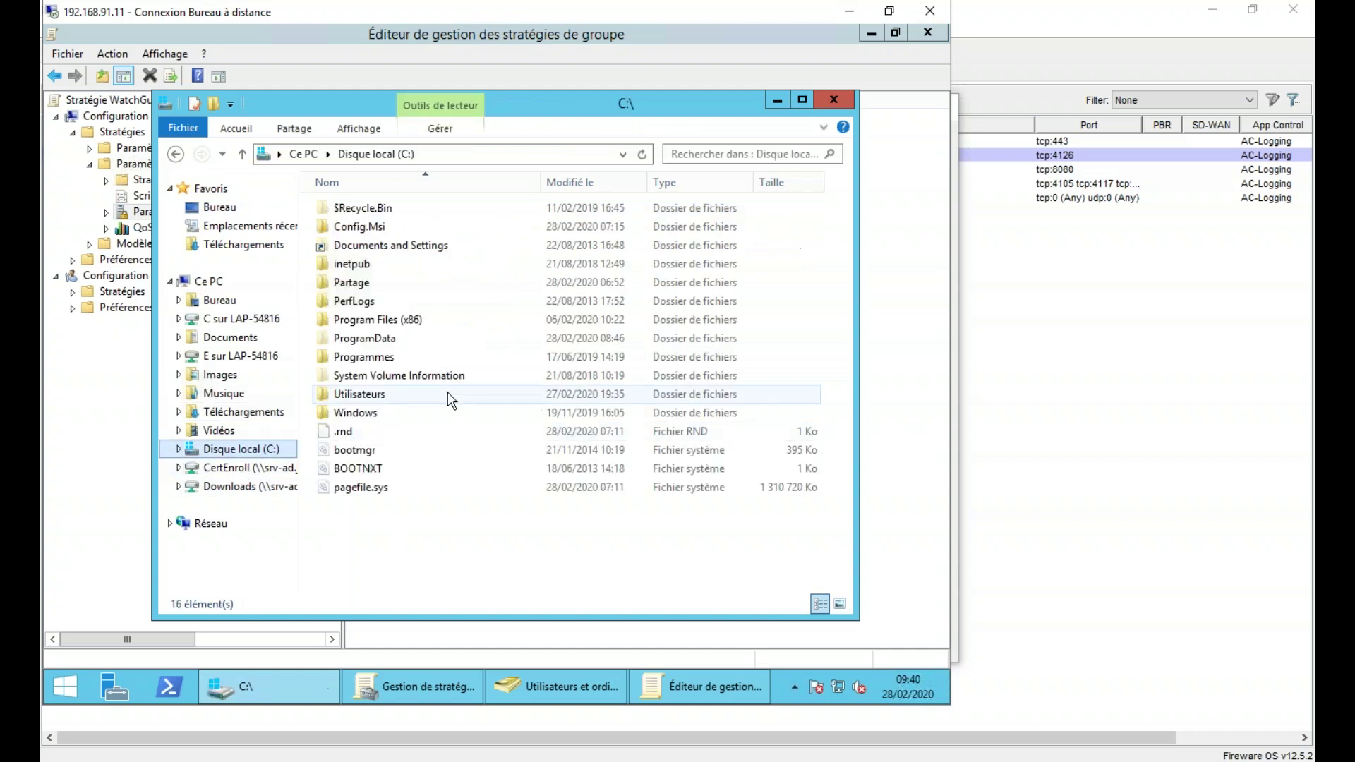
double_click(361, 412)
scroll(384, 558, "down", 4)
left_click(393, 339)
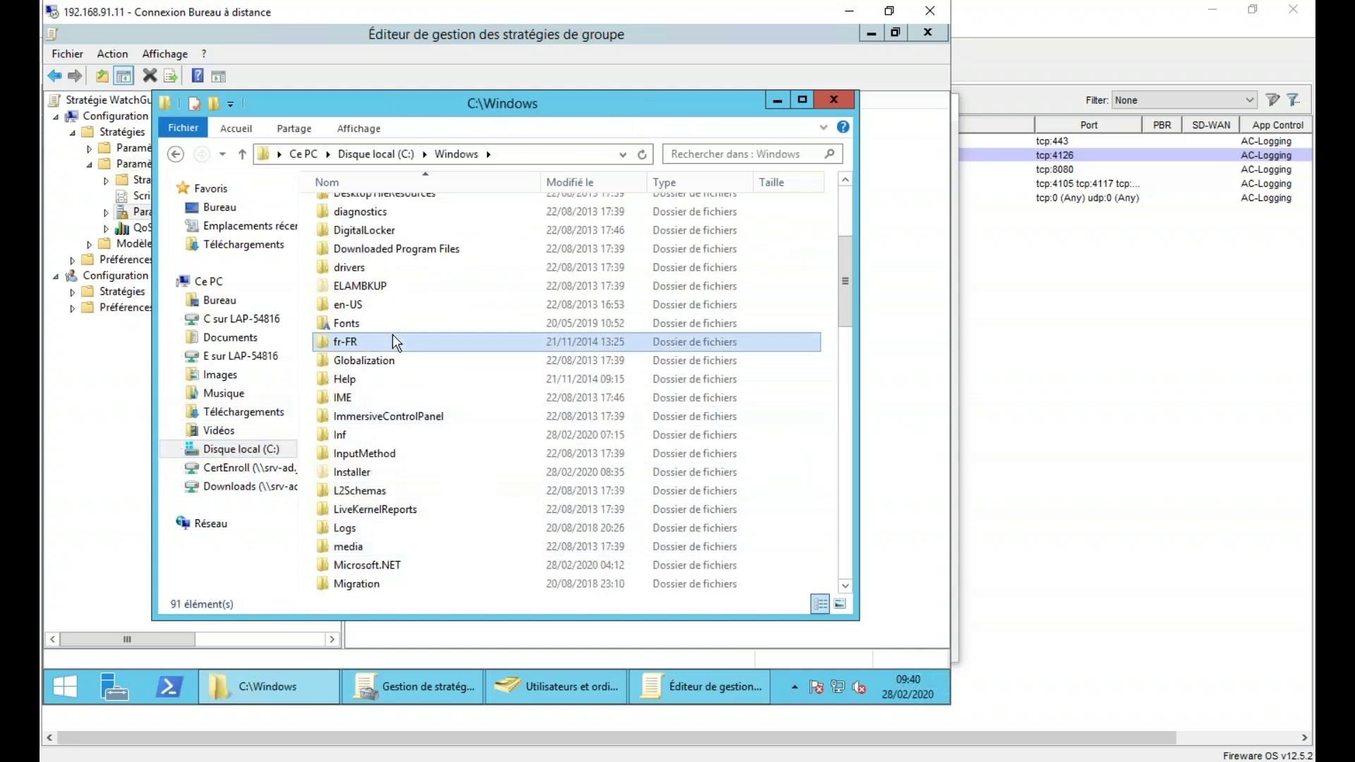
type("po")
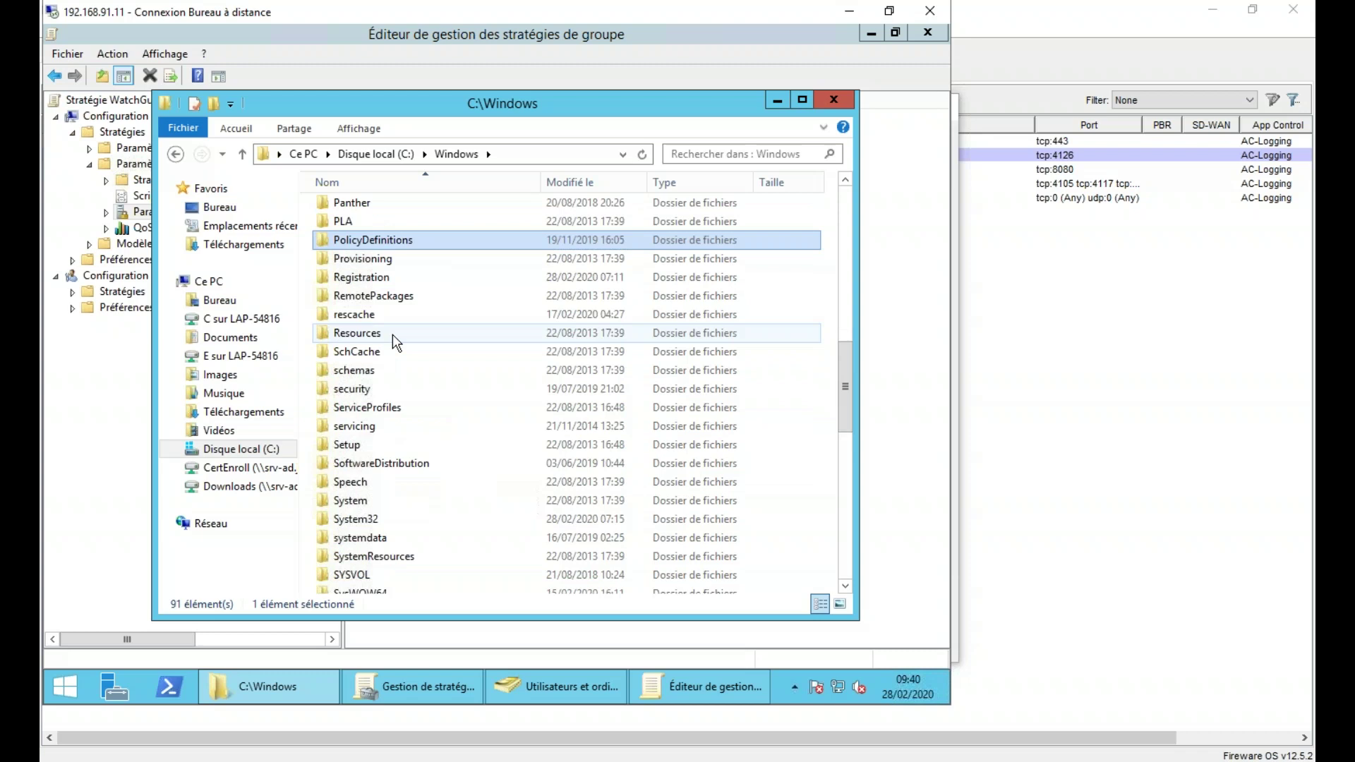
left_click(840, 104)
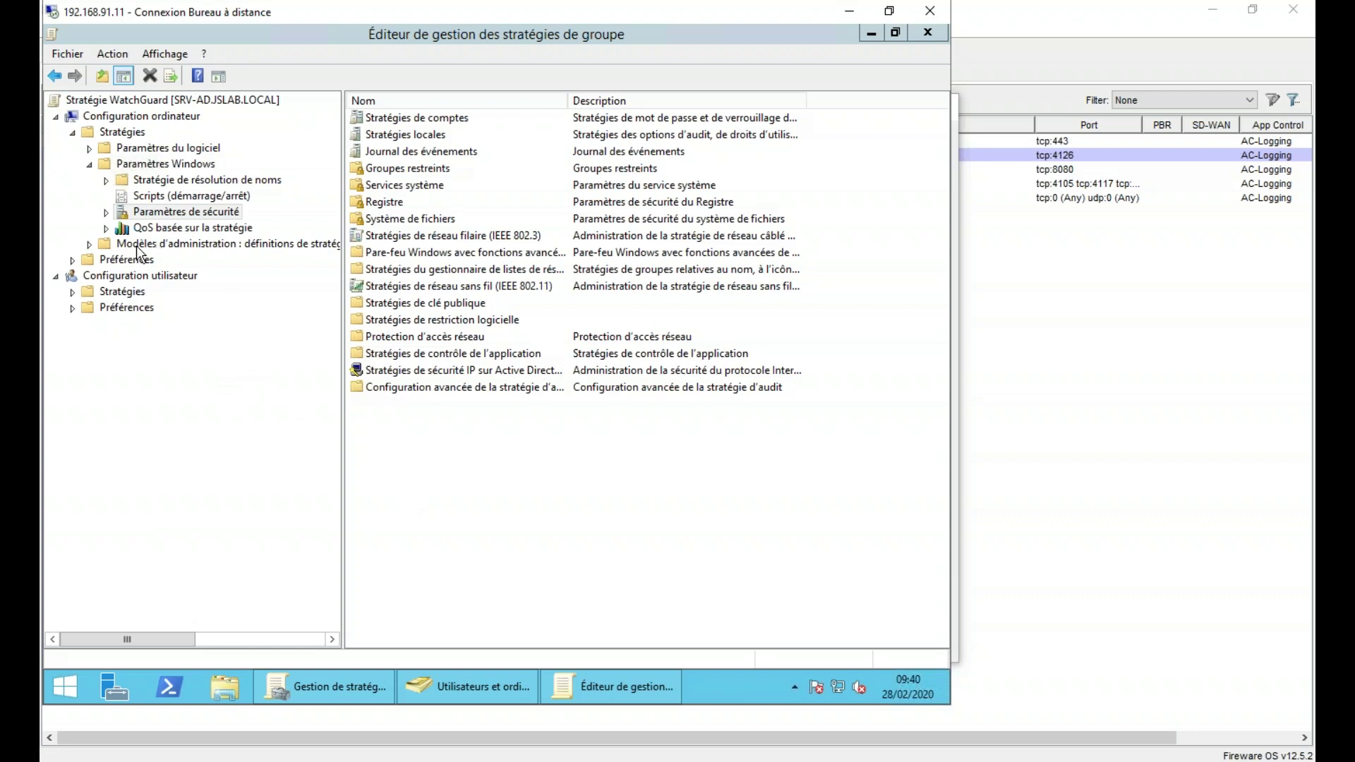
double_click(123, 292)
- Under user Modèles d'administration, expand Mozilla > Firefox > Certificats and open 'Importer des certificats racines d'entreprise'
double_click(141, 341)
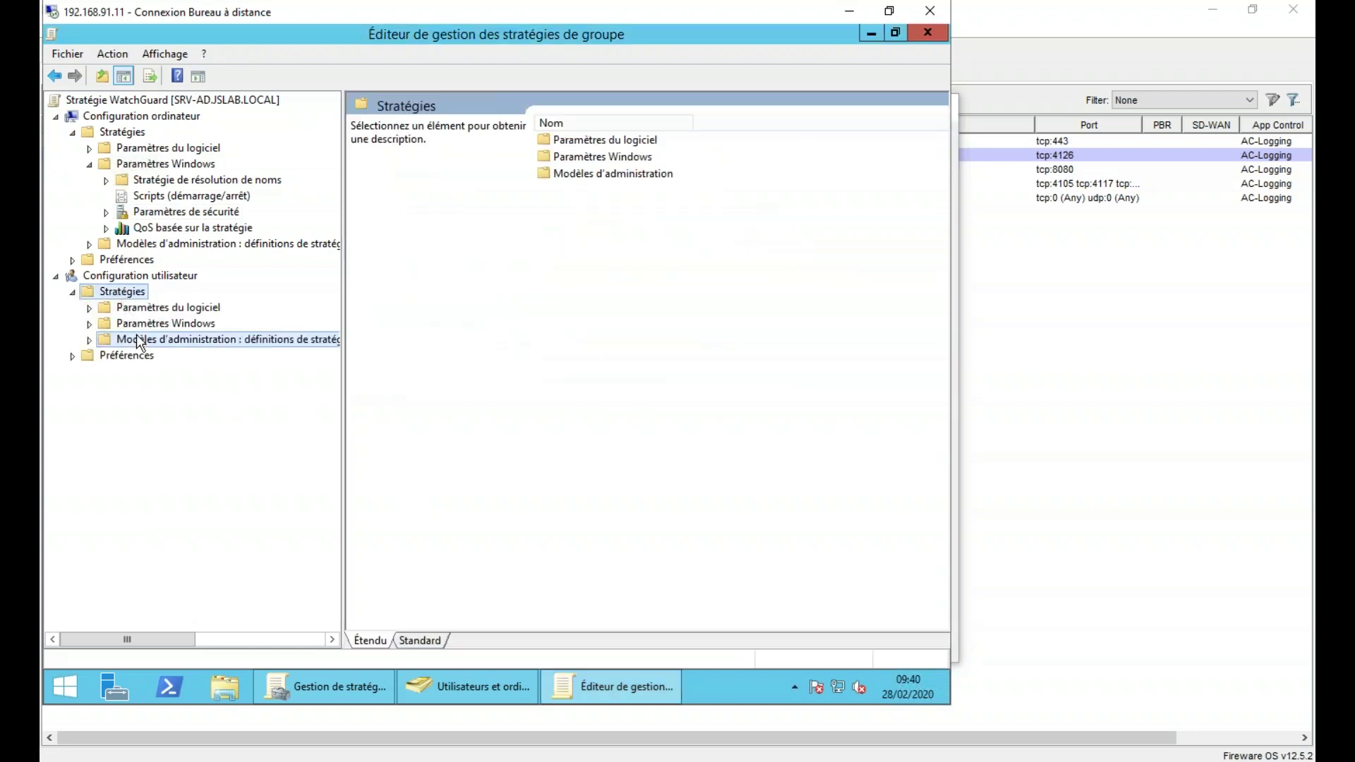
left_click(167, 422)
double_click(166, 422)
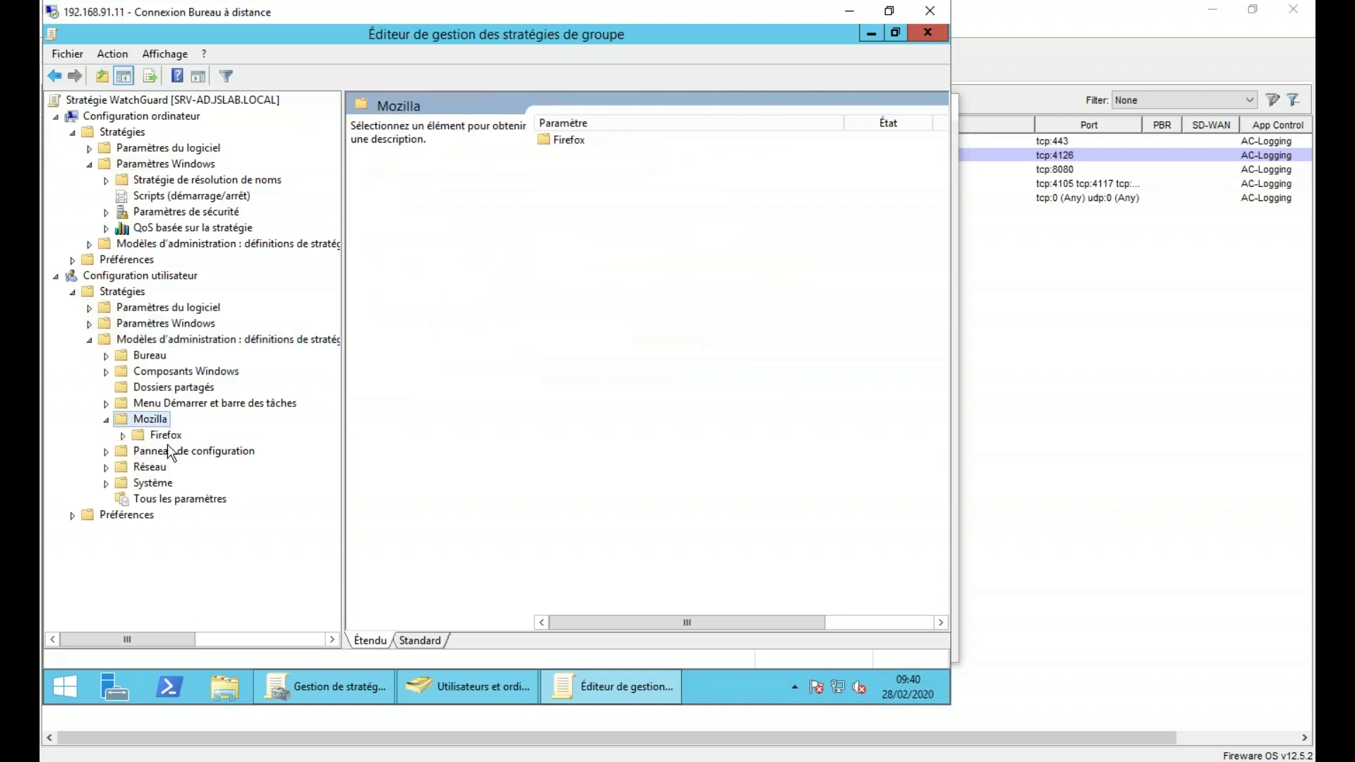
double_click(173, 436)
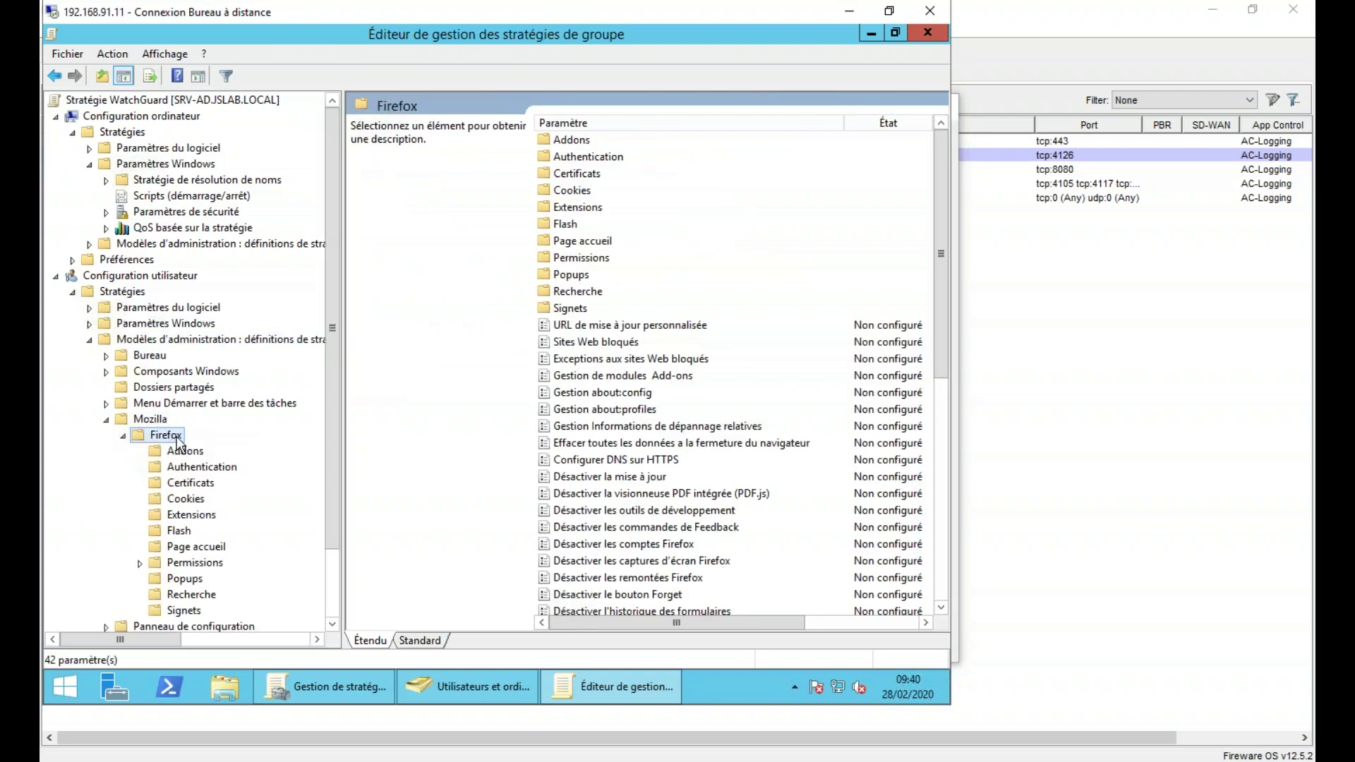
left_click(207, 482)
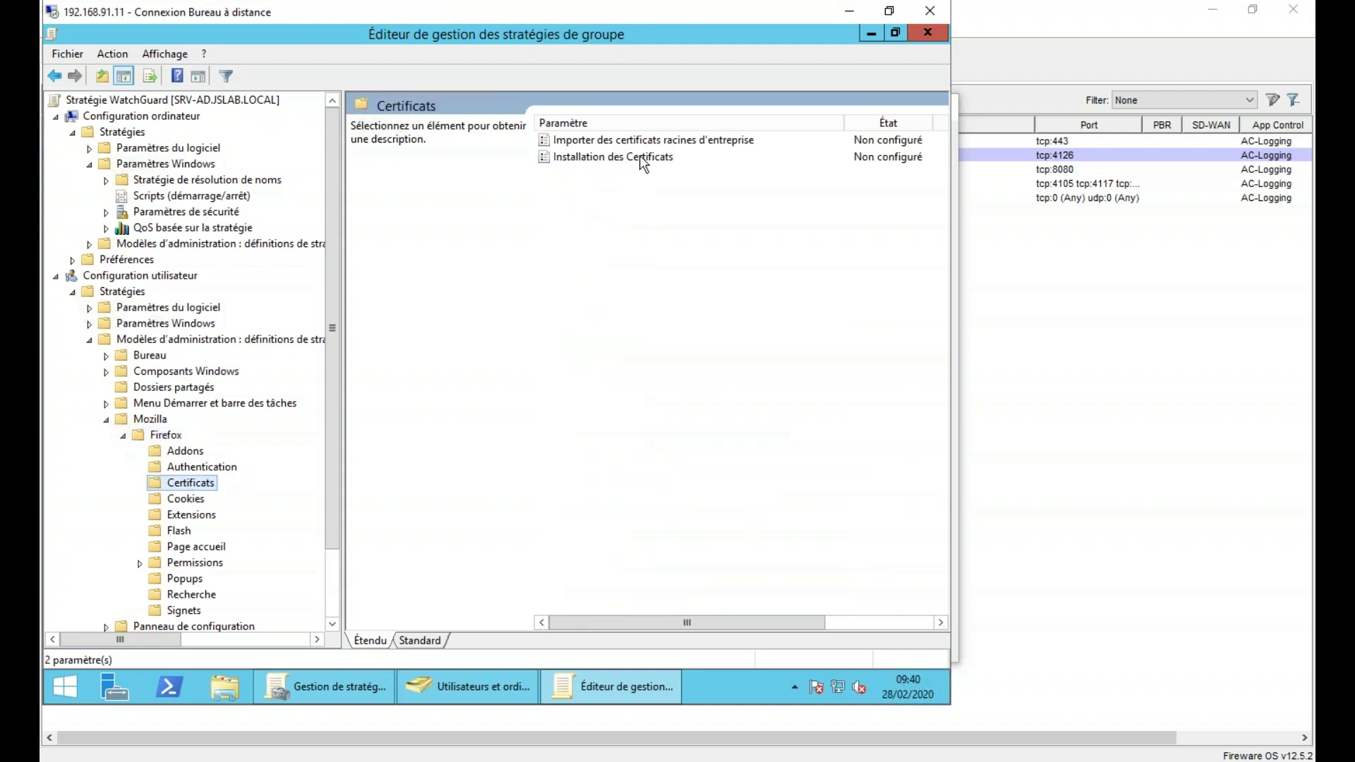
left_click(625, 140)
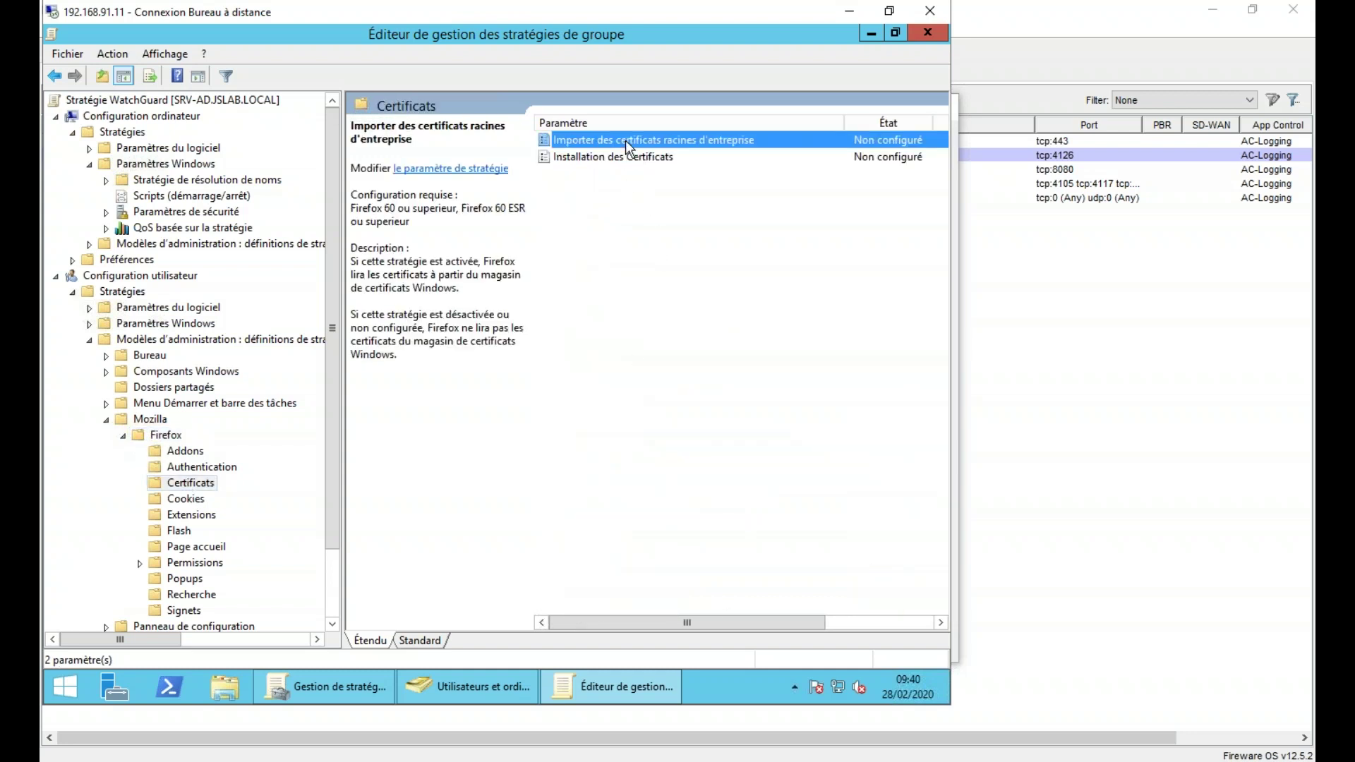
double_click(626, 140)
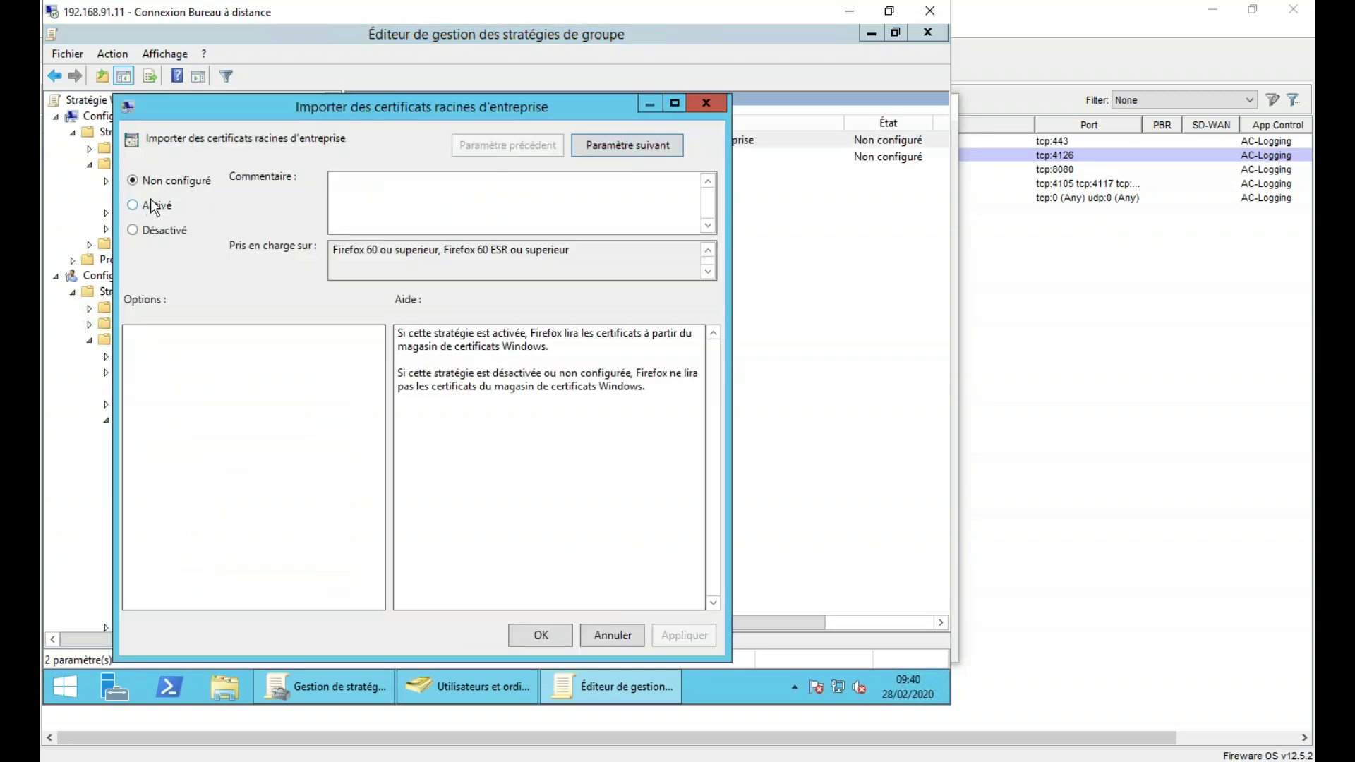
- Set 'Importer des certificats racines d'entreprise' to Activé, apply it and close the dialog
left_click(151, 206)
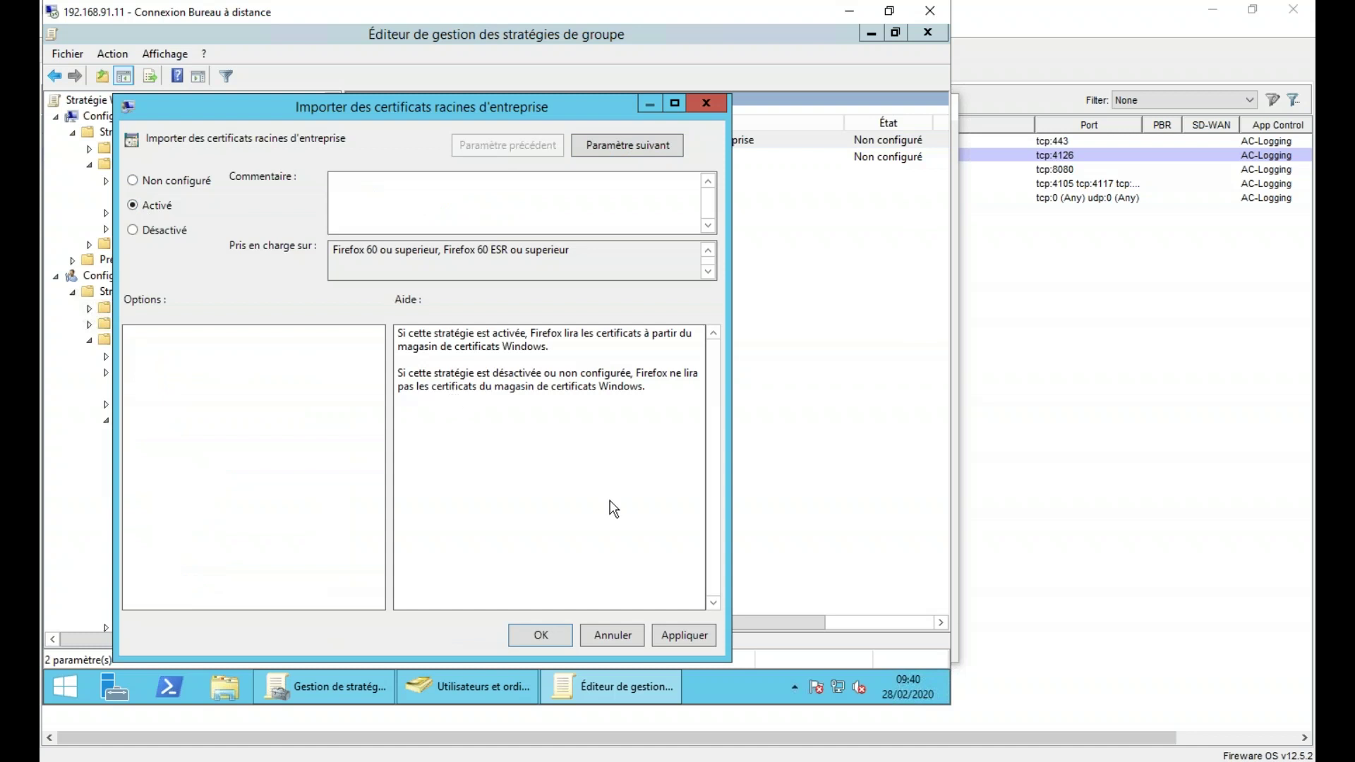
left_click(682, 637)
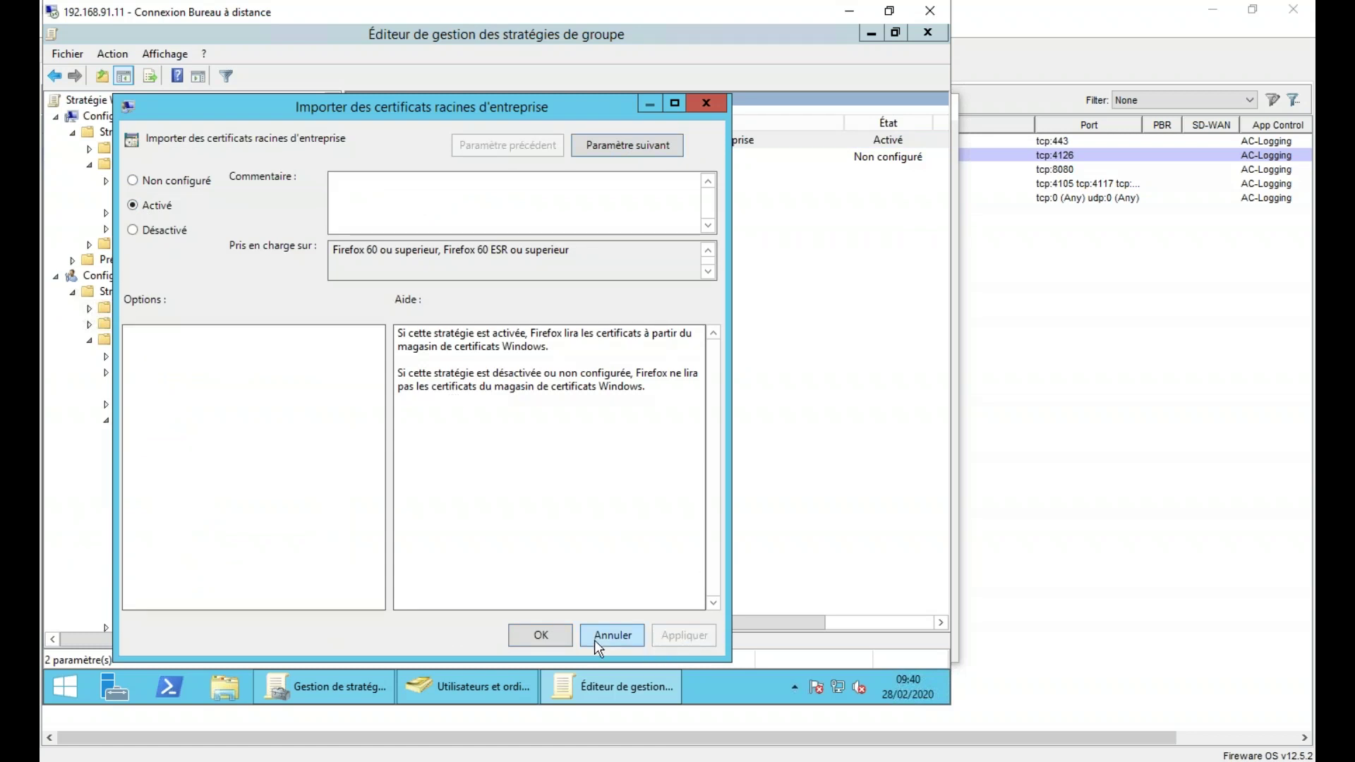
left_click(548, 639)
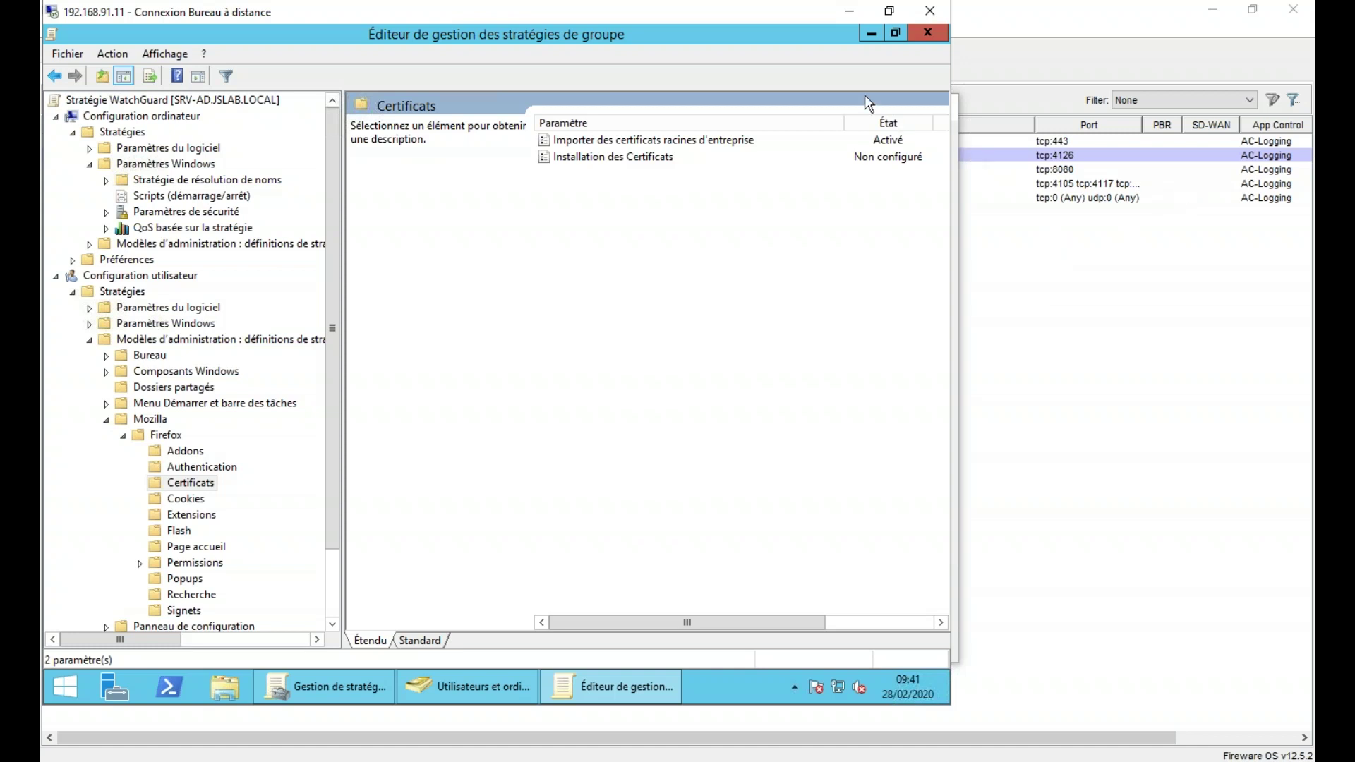
- Go to the computer's Paramètres du logiciel > Installation de logiciel and start adding a new package
left_click(53, 284)
left_click(55, 276)
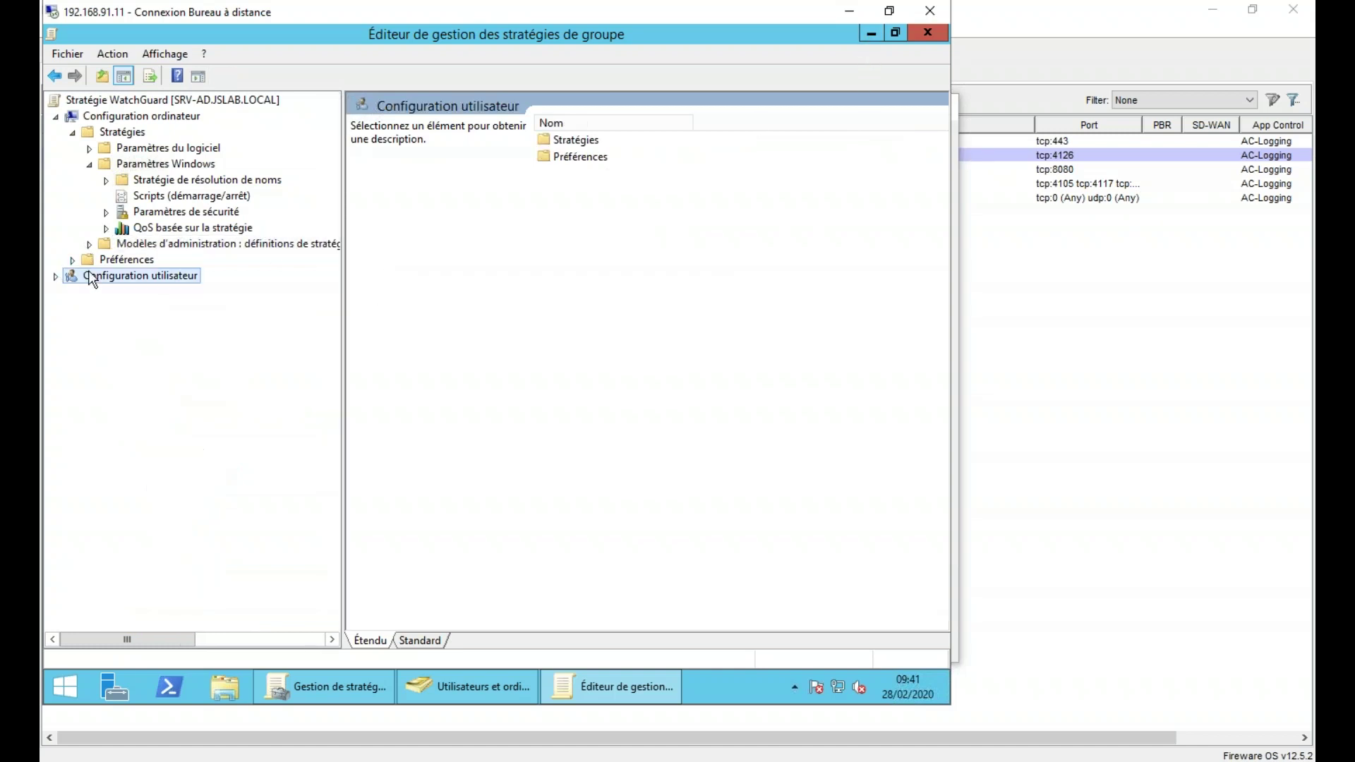
double_click(148, 151)
left_click(181, 165)
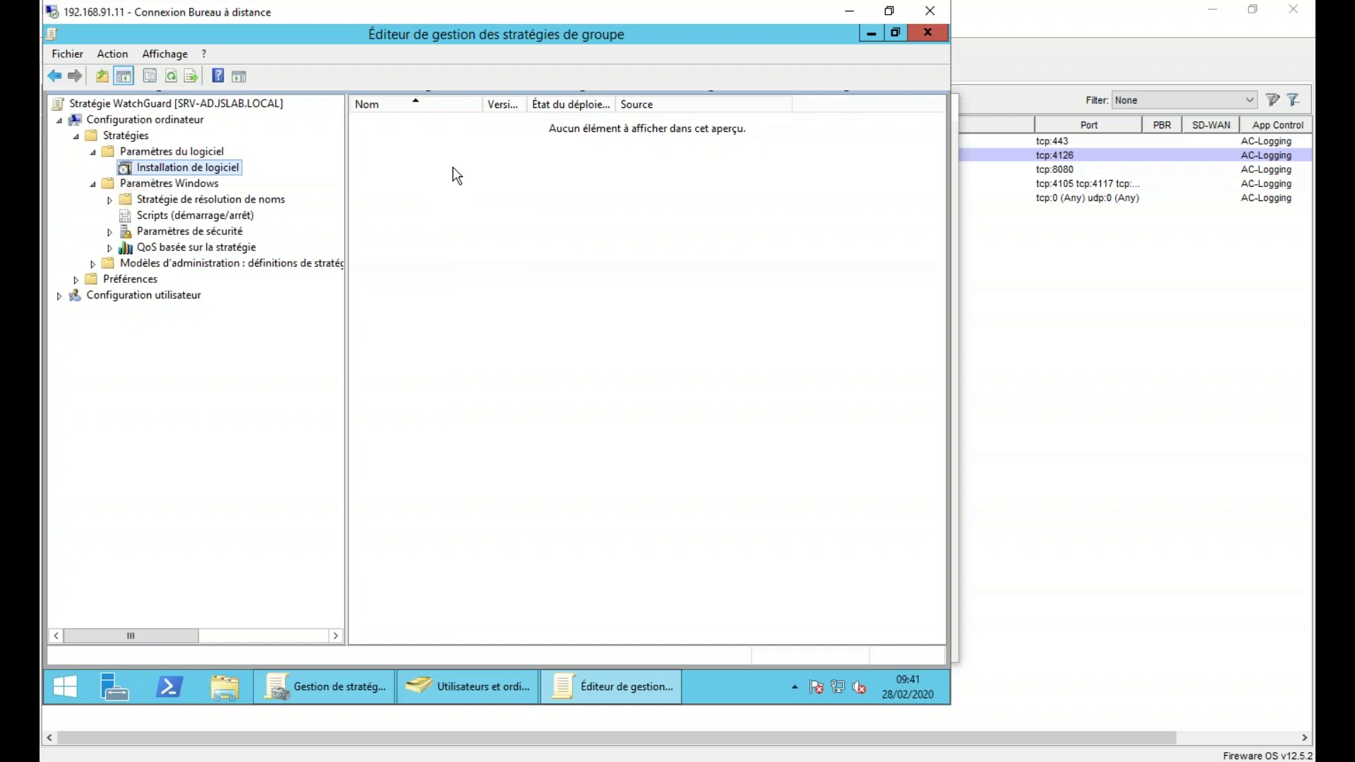
right_click(451, 169)
mouse_move(524, 180)
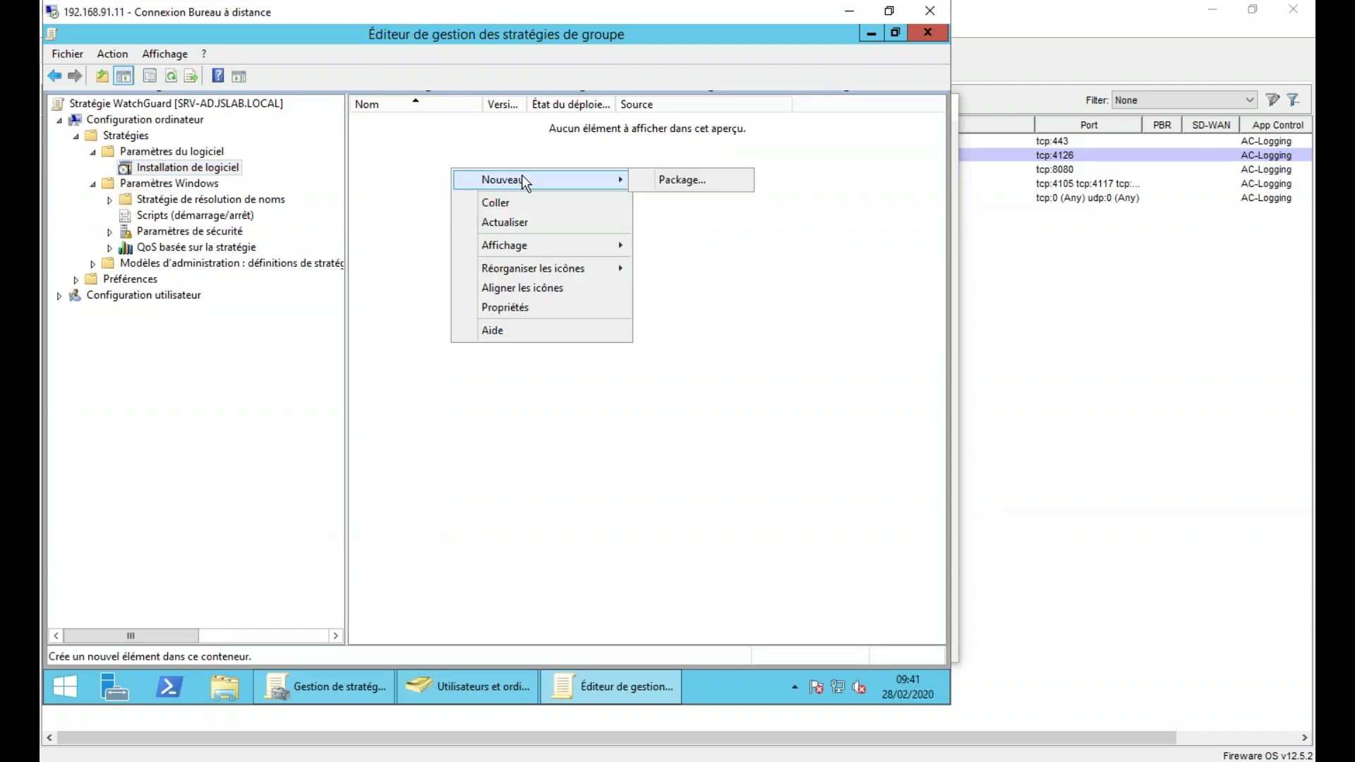
left_click(674, 180)
- Choose WG-Authentication-Client_12_3.msi from \\srv-ad\Partage and deploy it as Attribué
left_click_drag(326, 62, 404, 141)
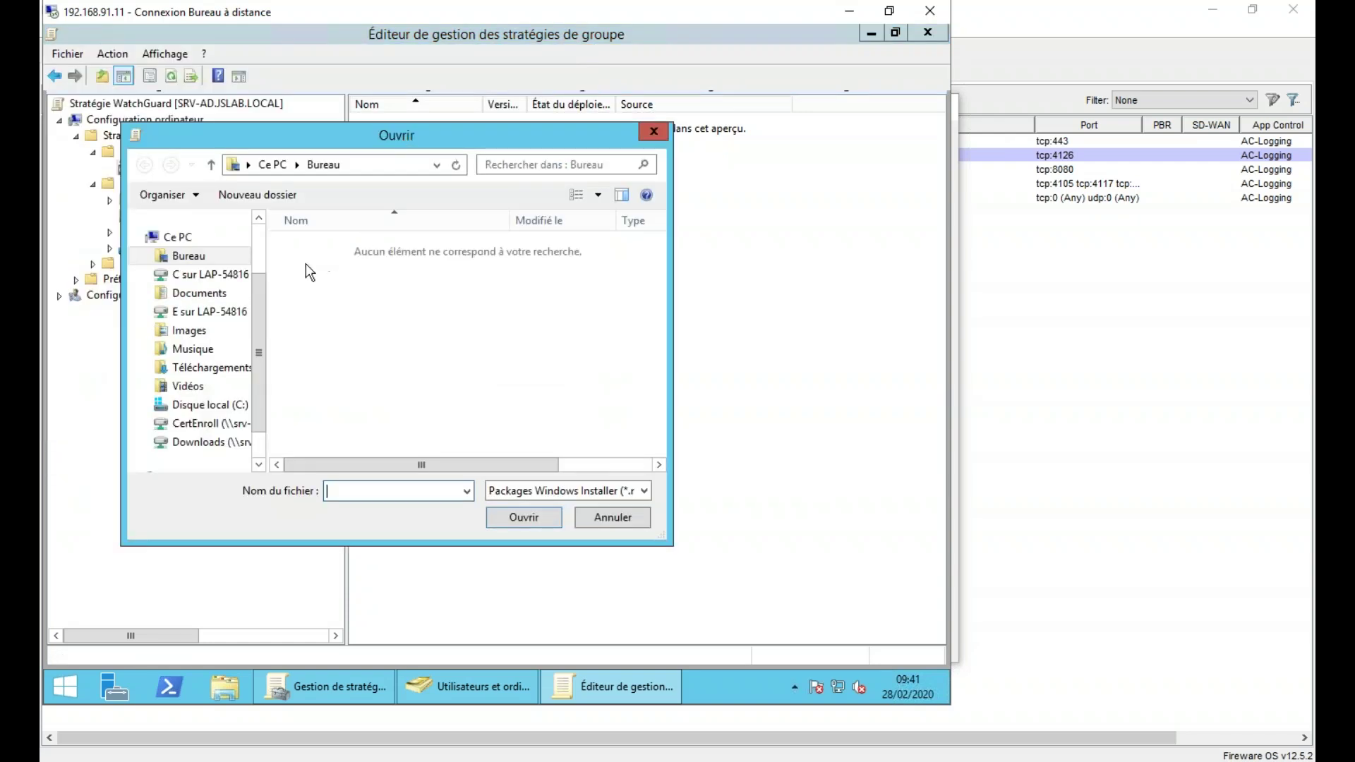
left_click(392, 171)
type("\\\\")
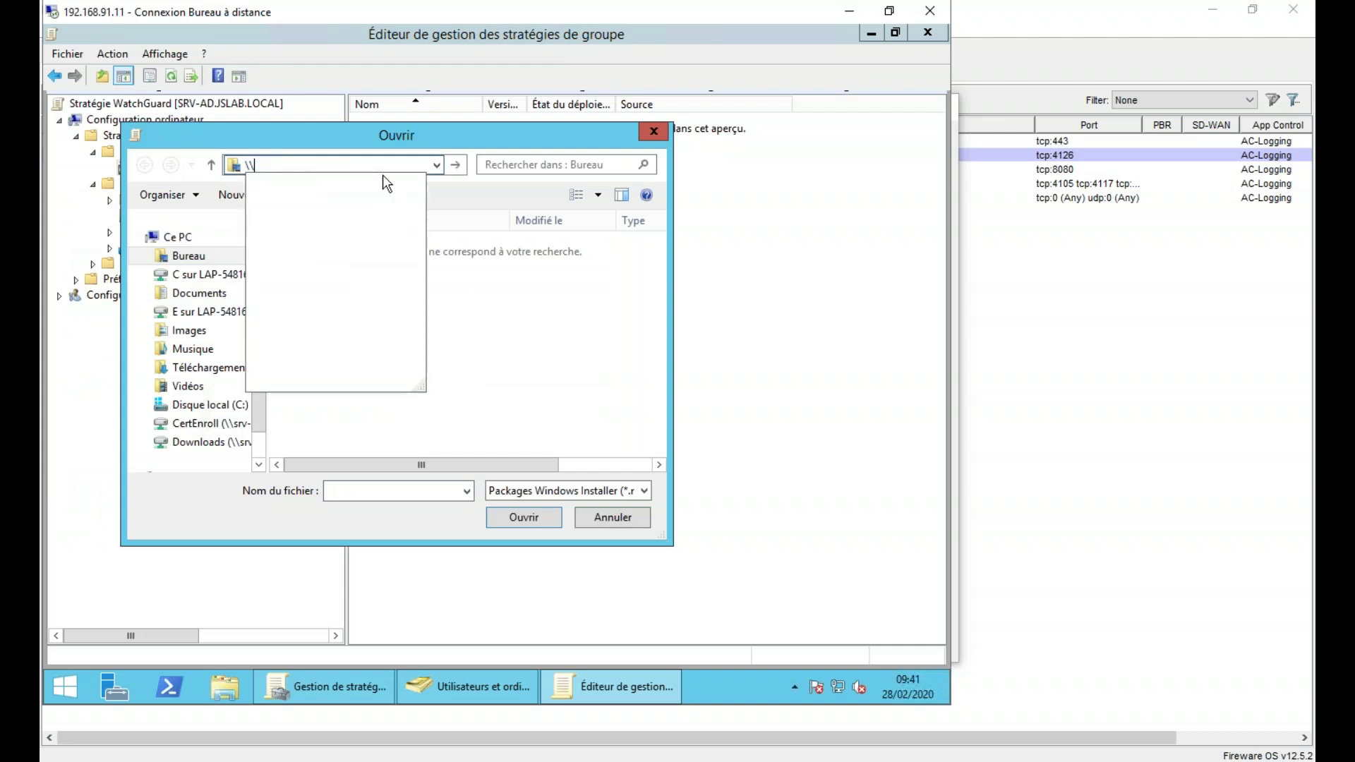
type("srv-ad")
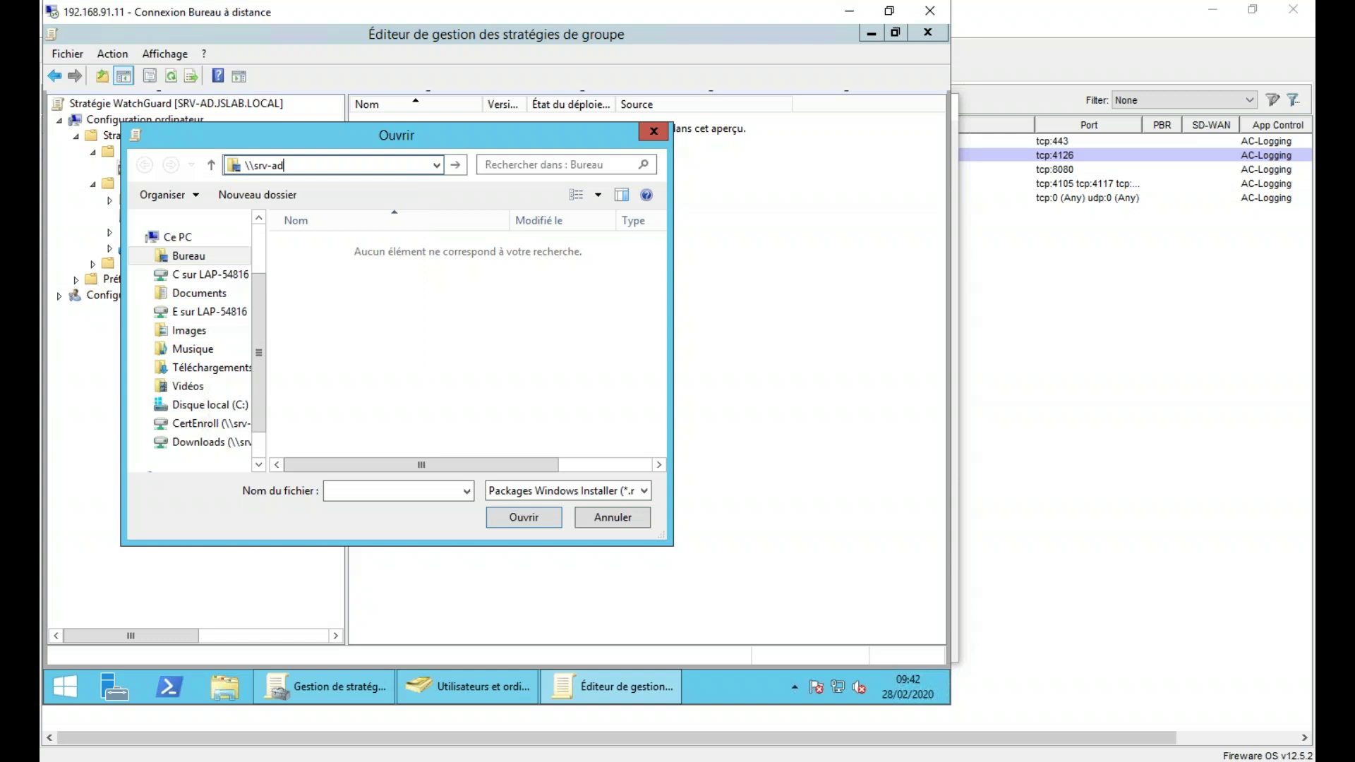
key("Return")
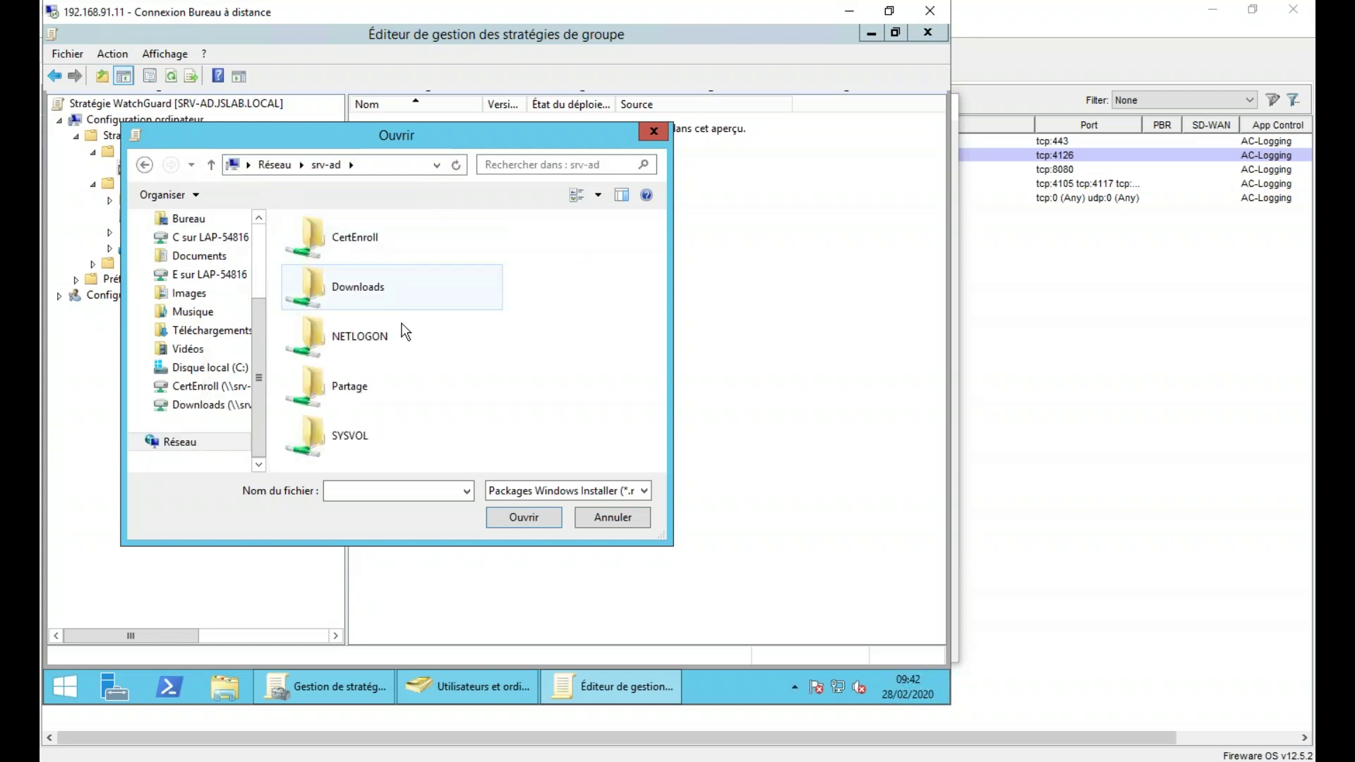
double_click(326, 387)
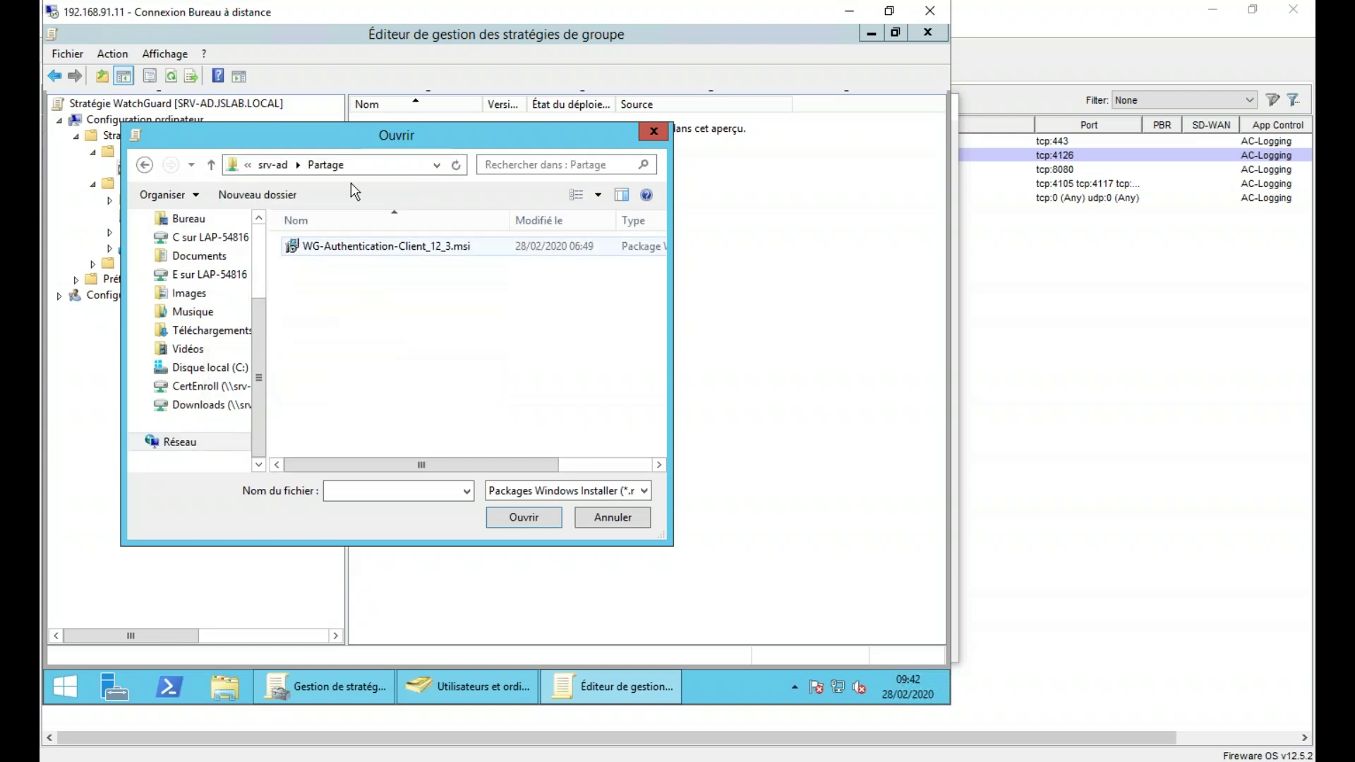
left_click_drag(389, 140, 597, 199)
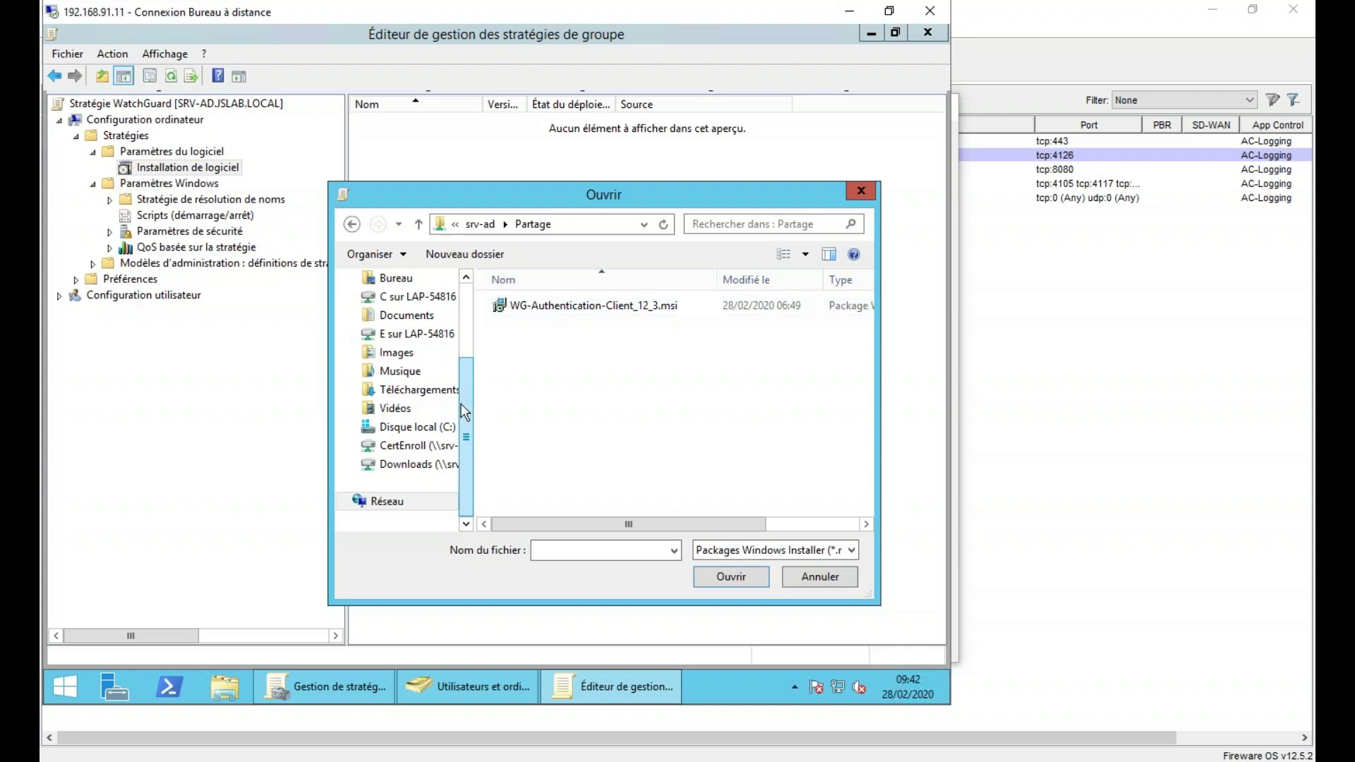
left_click(574, 319)
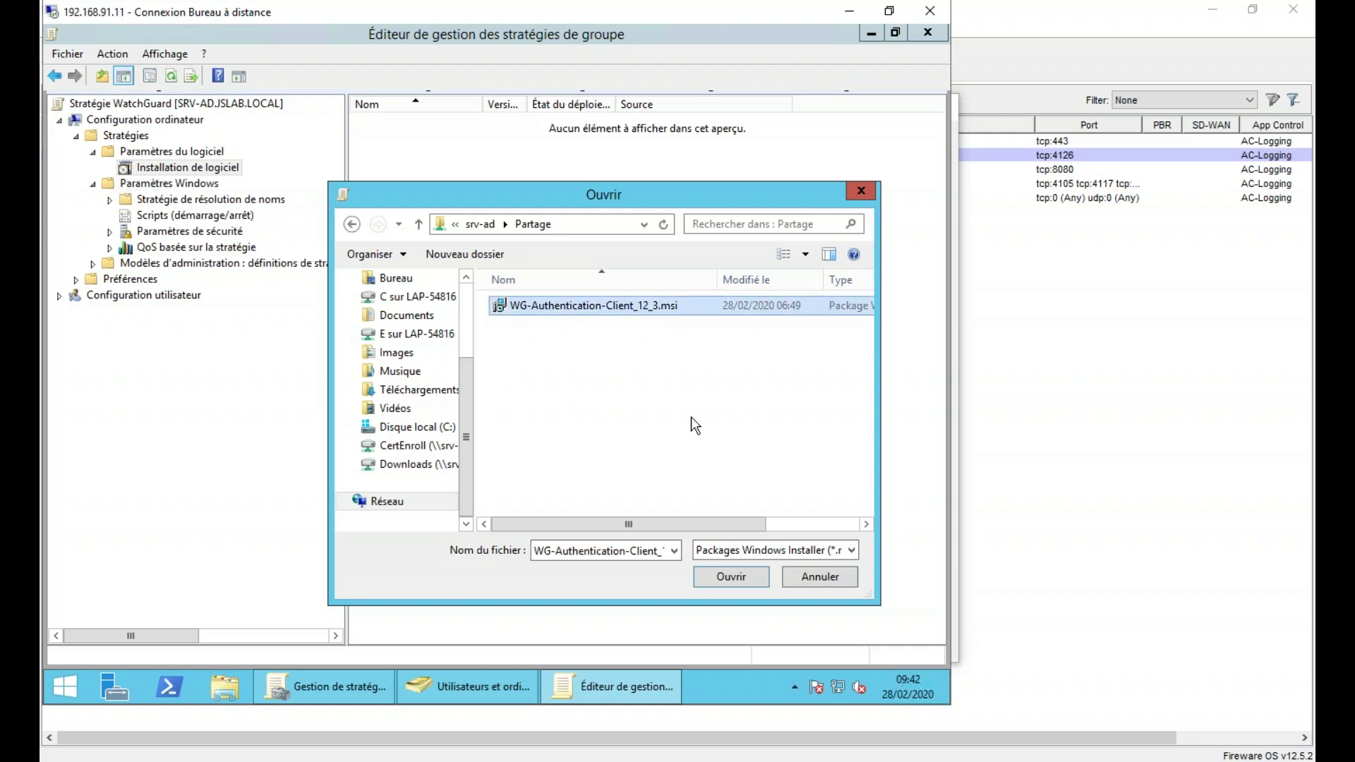
left_click(730, 575)
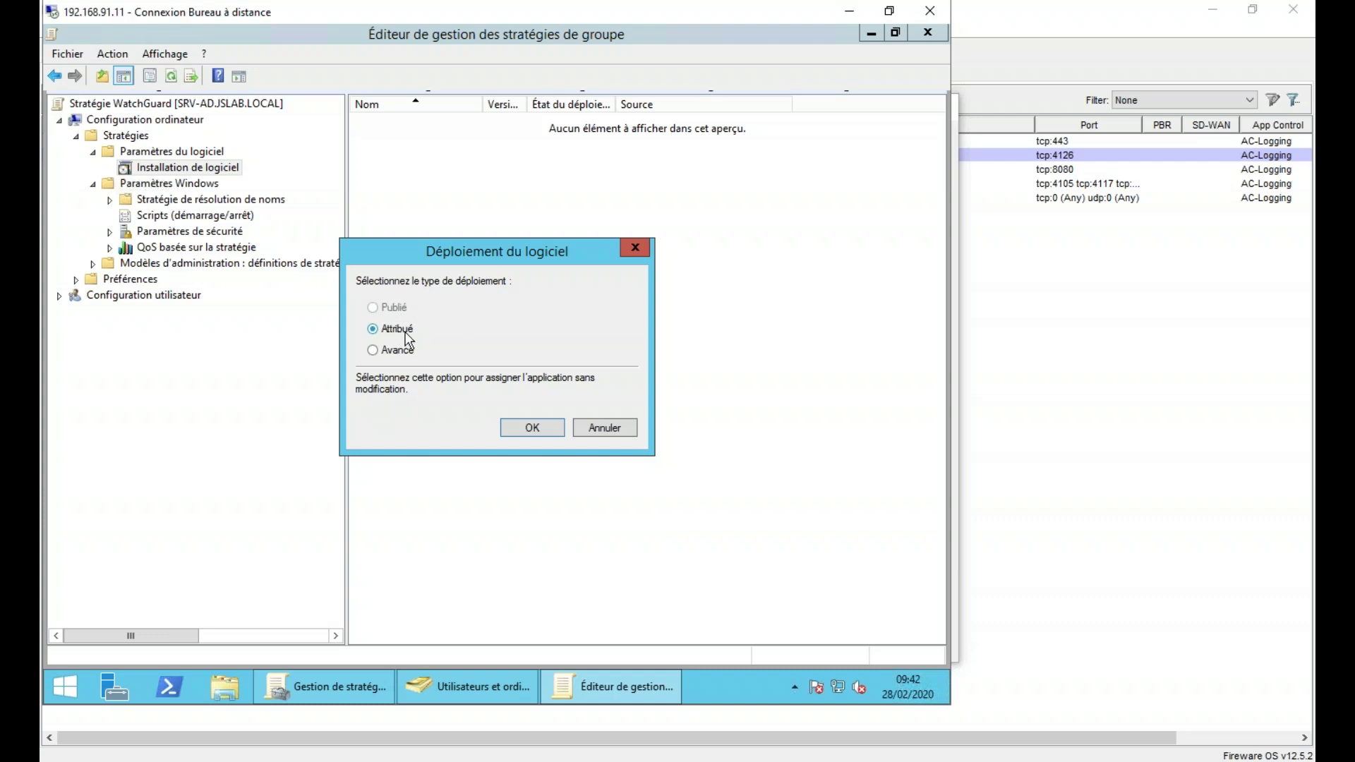
left_click(532, 427)
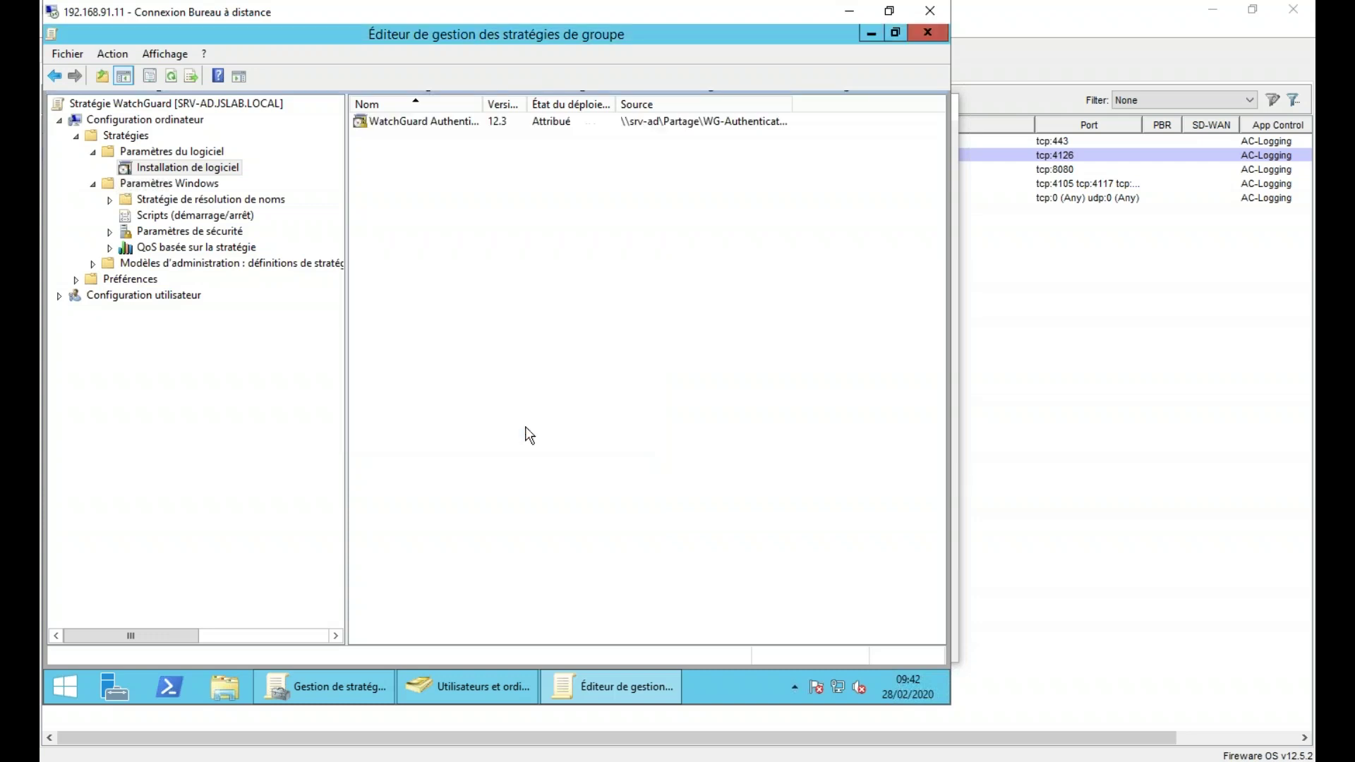
left_click(443, 123)
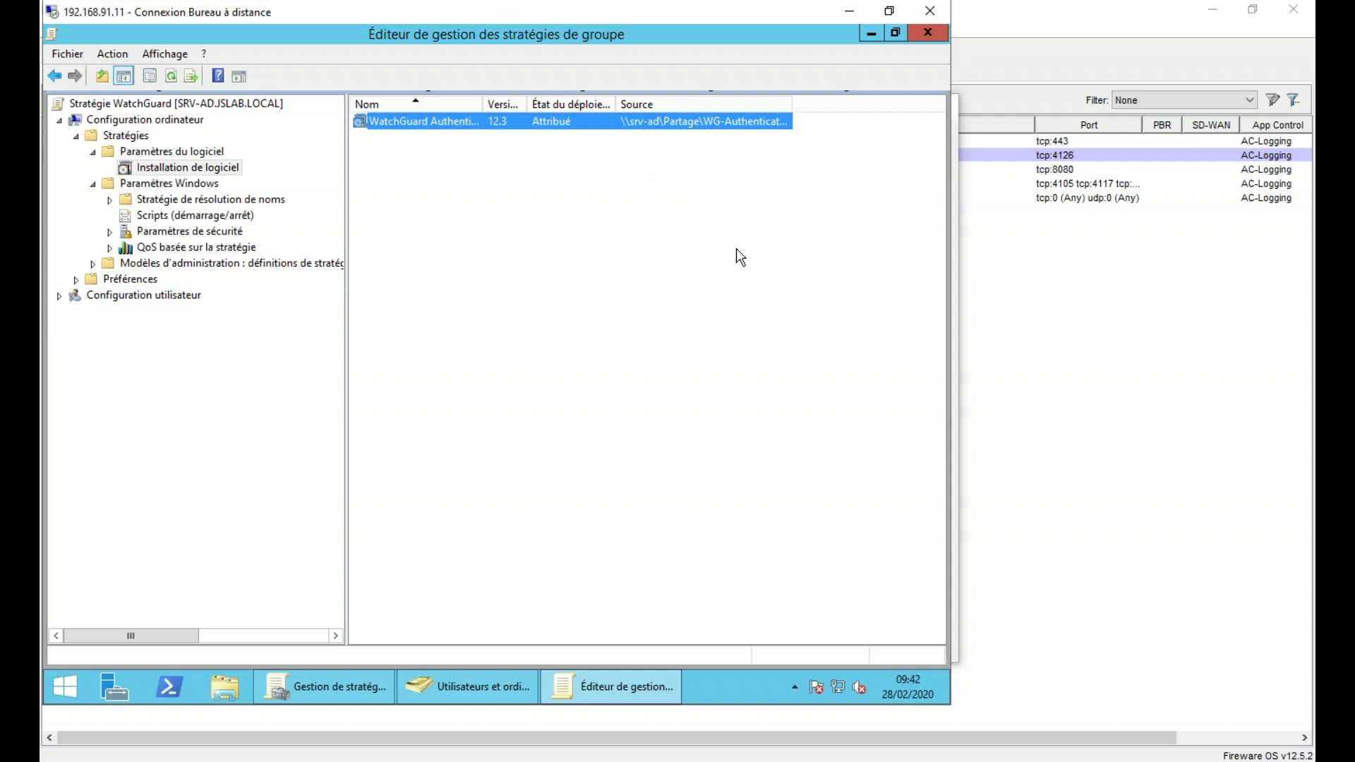
- Run gpupdate /force in an admin Command Prompt, decline the restart, then switch to the 192.168.91.31 desktop
right_click(70, 684)
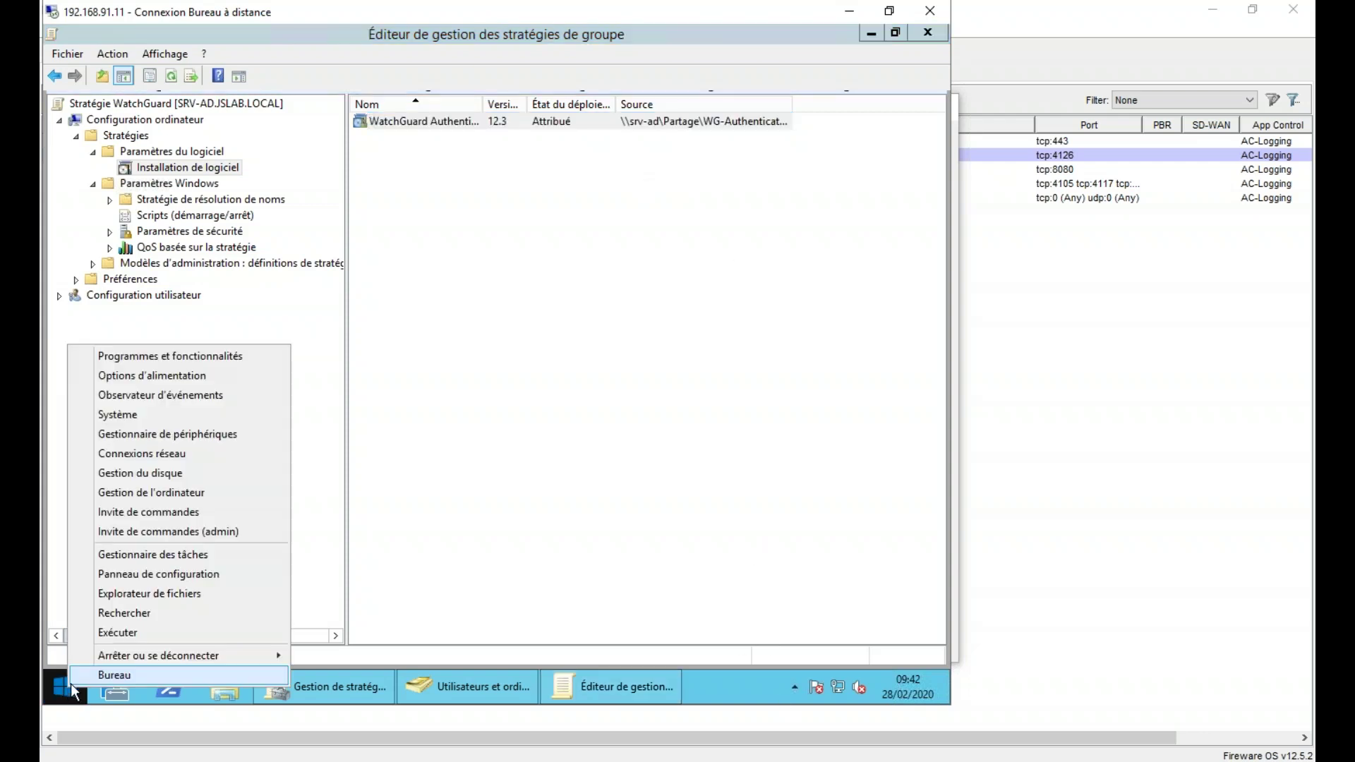
left_click(106, 633)
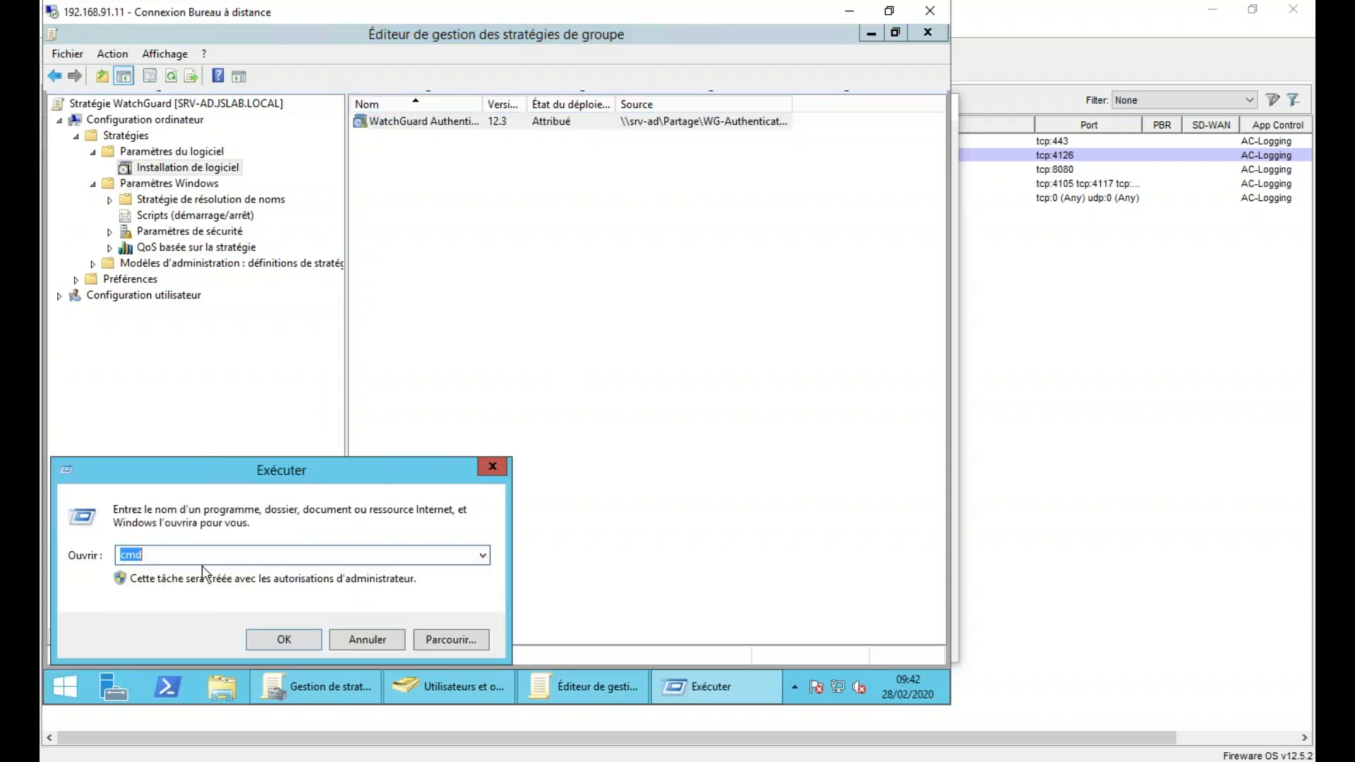
key("Return")
type("gpupdate /force")
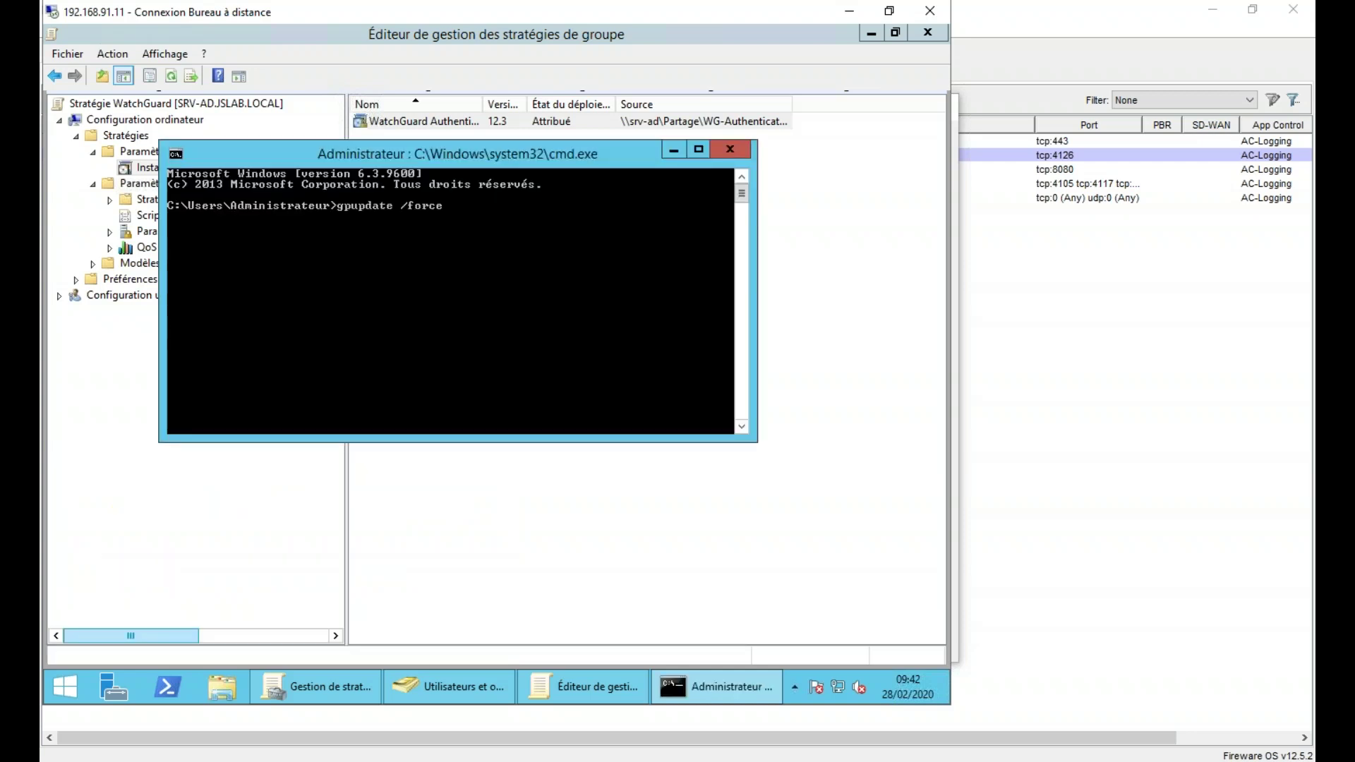
key("Return")
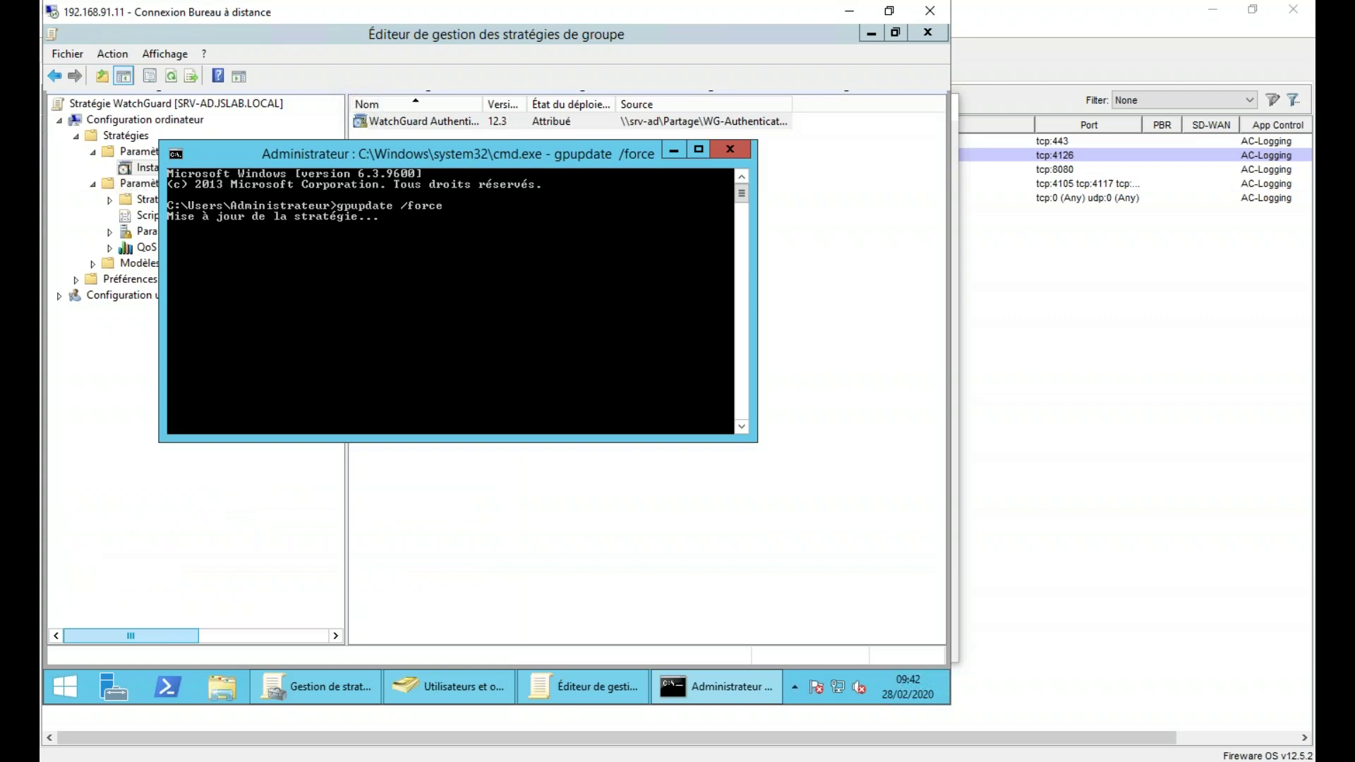
mouse_move(653, 688)
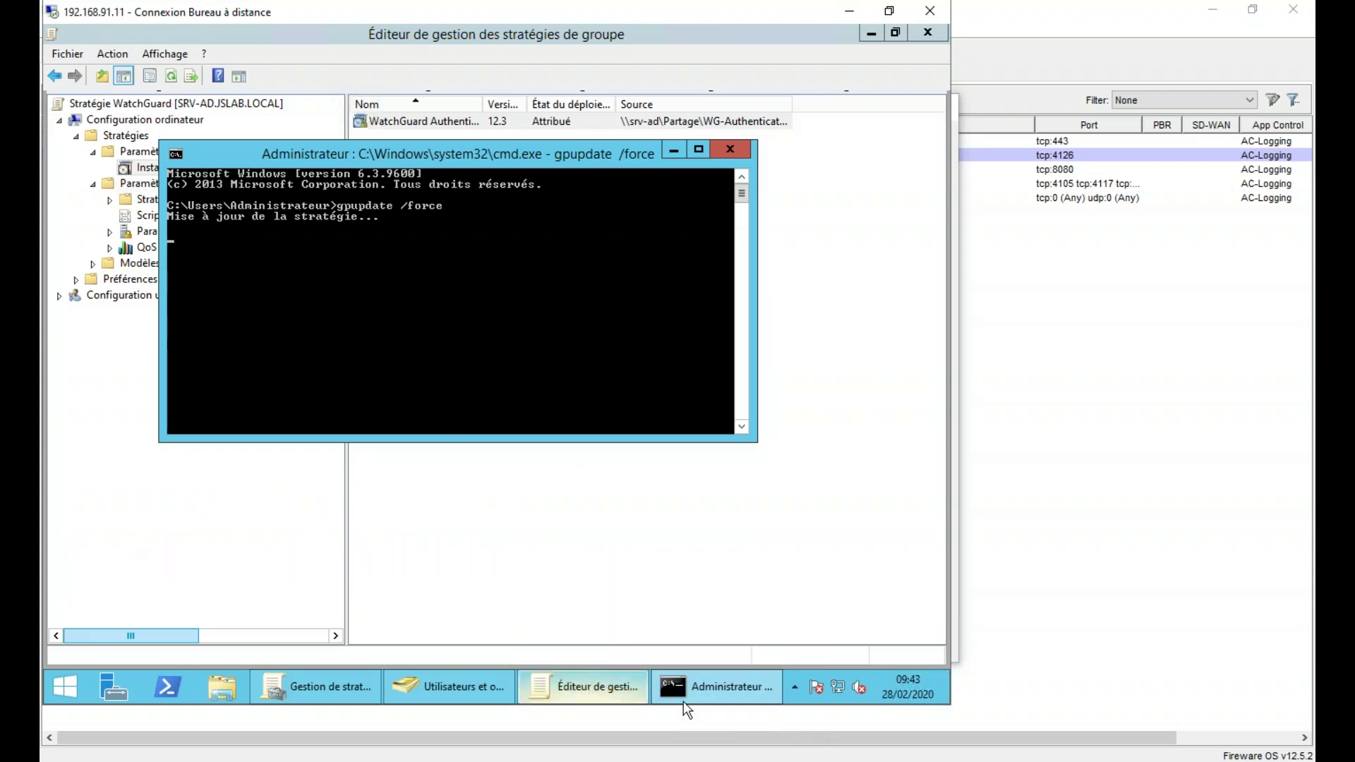
mouse_move(750, 760)
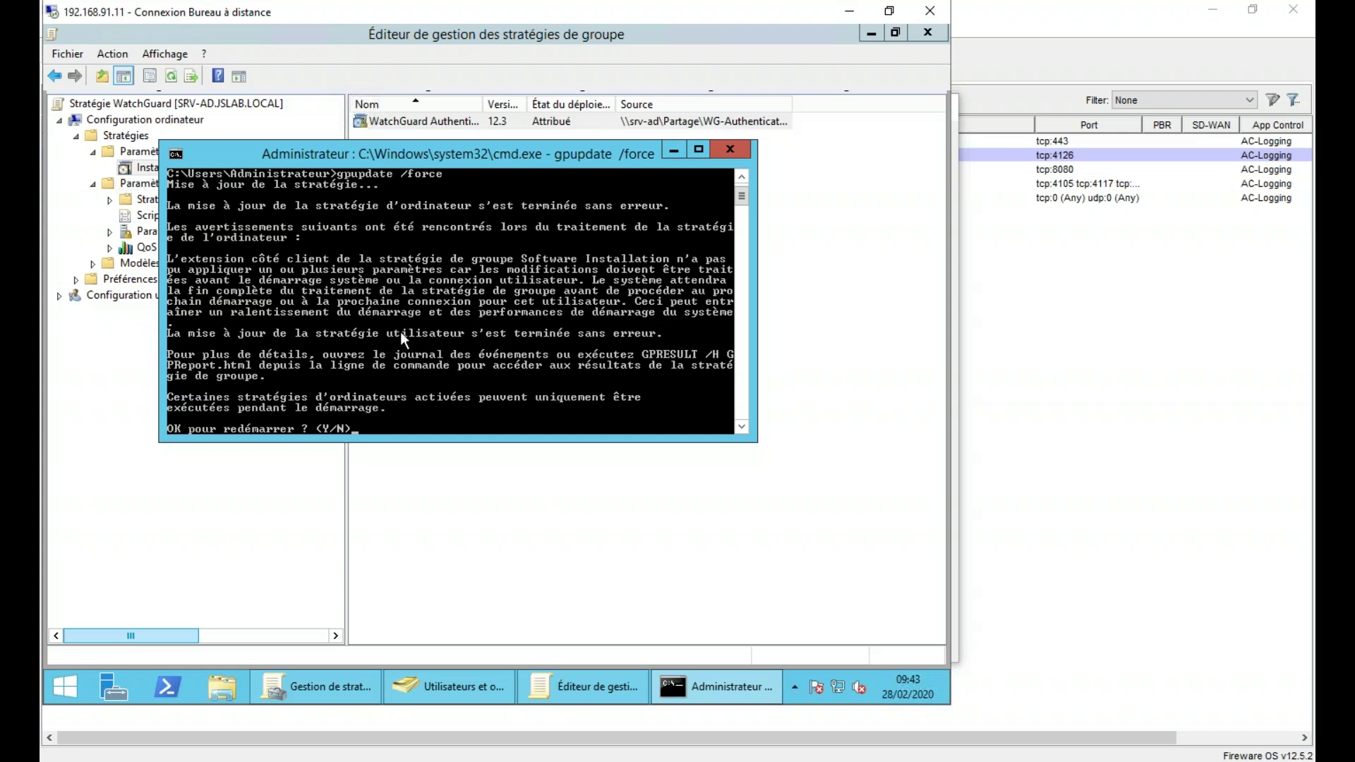
type("n")
key("Return")
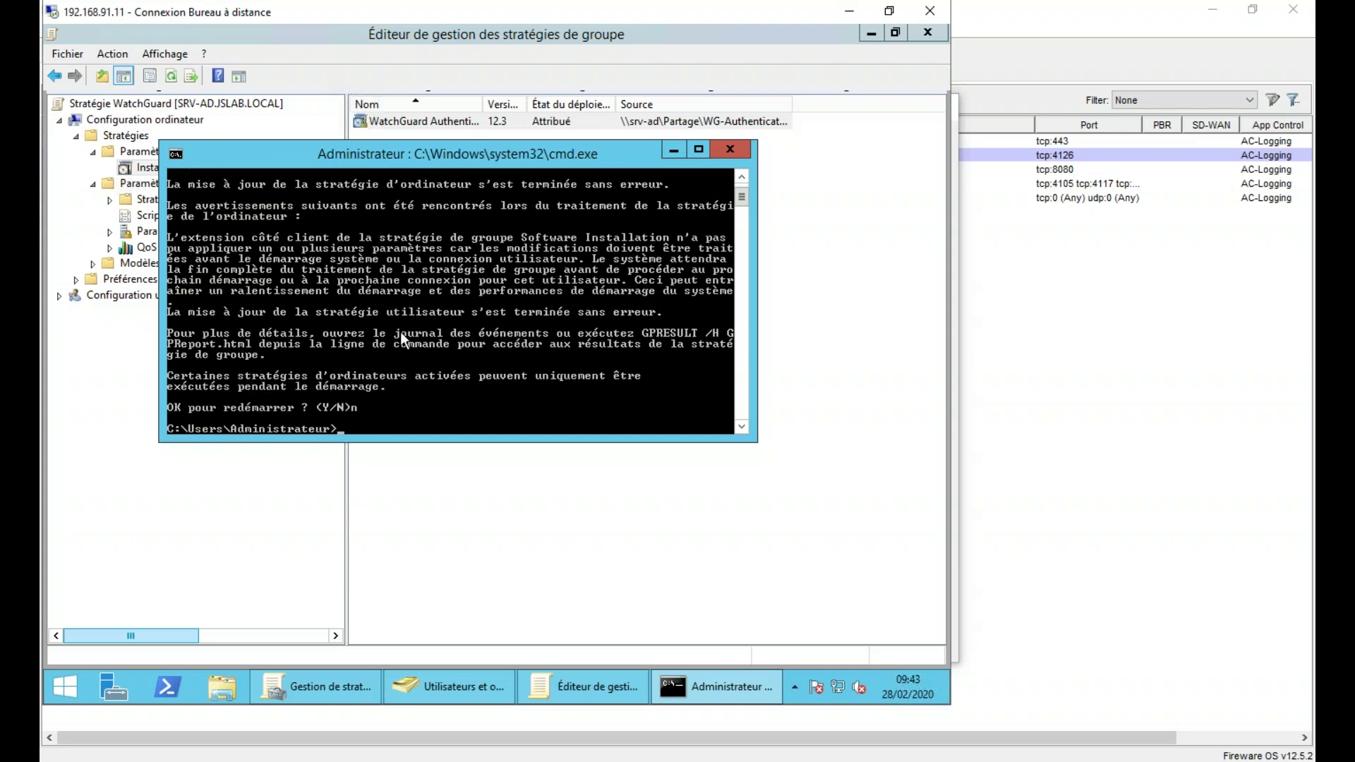
left_click(878, 761)
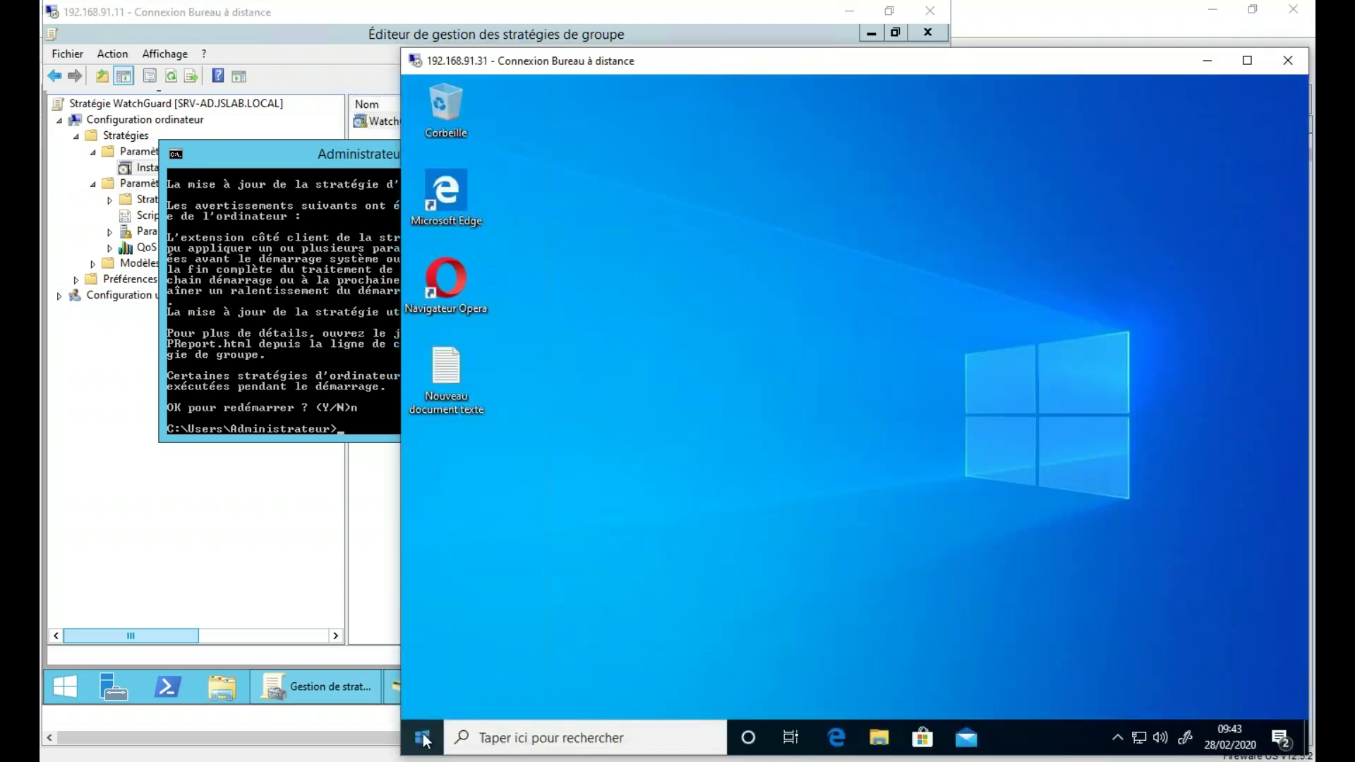
- On the Windows 10 client, run gpupdate /force /boot in a Command Prompt, then minimize the server session
right_click(424, 739)
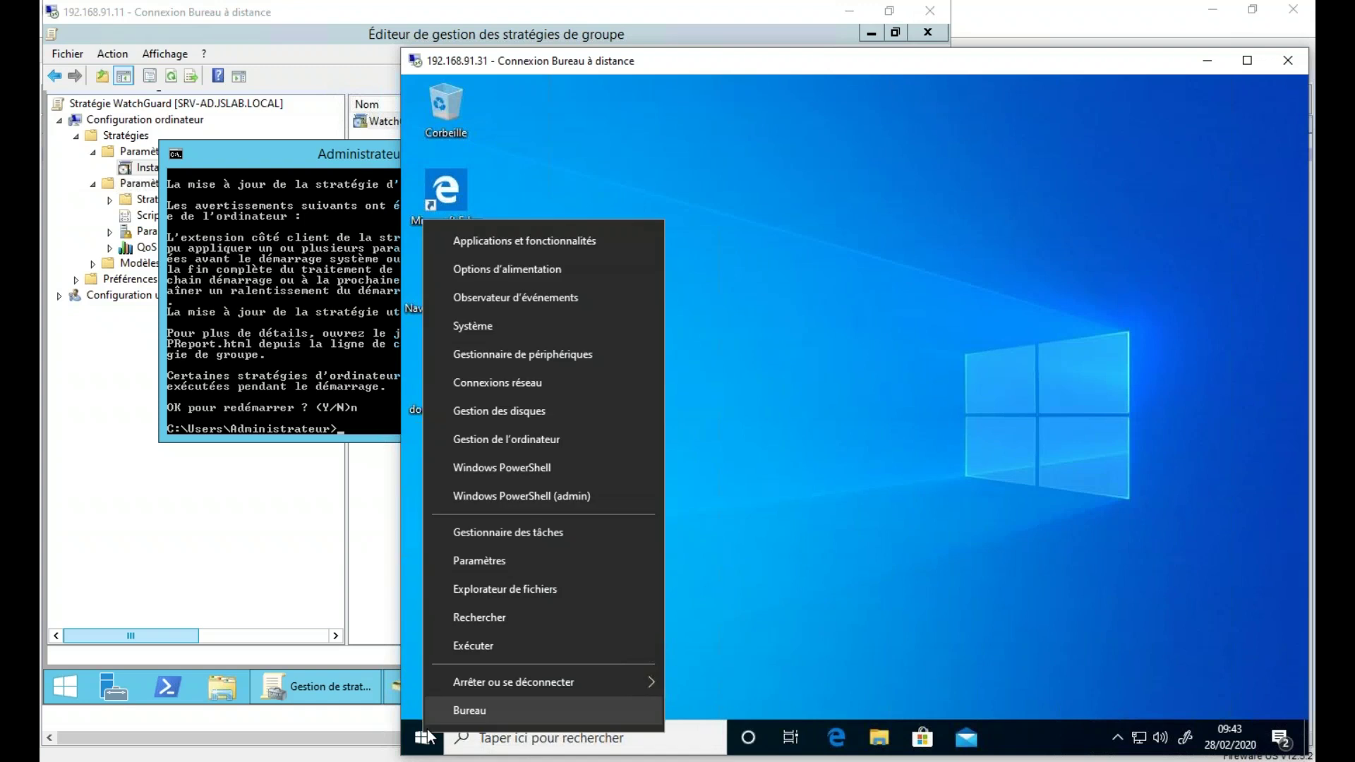
left_click(507, 640)
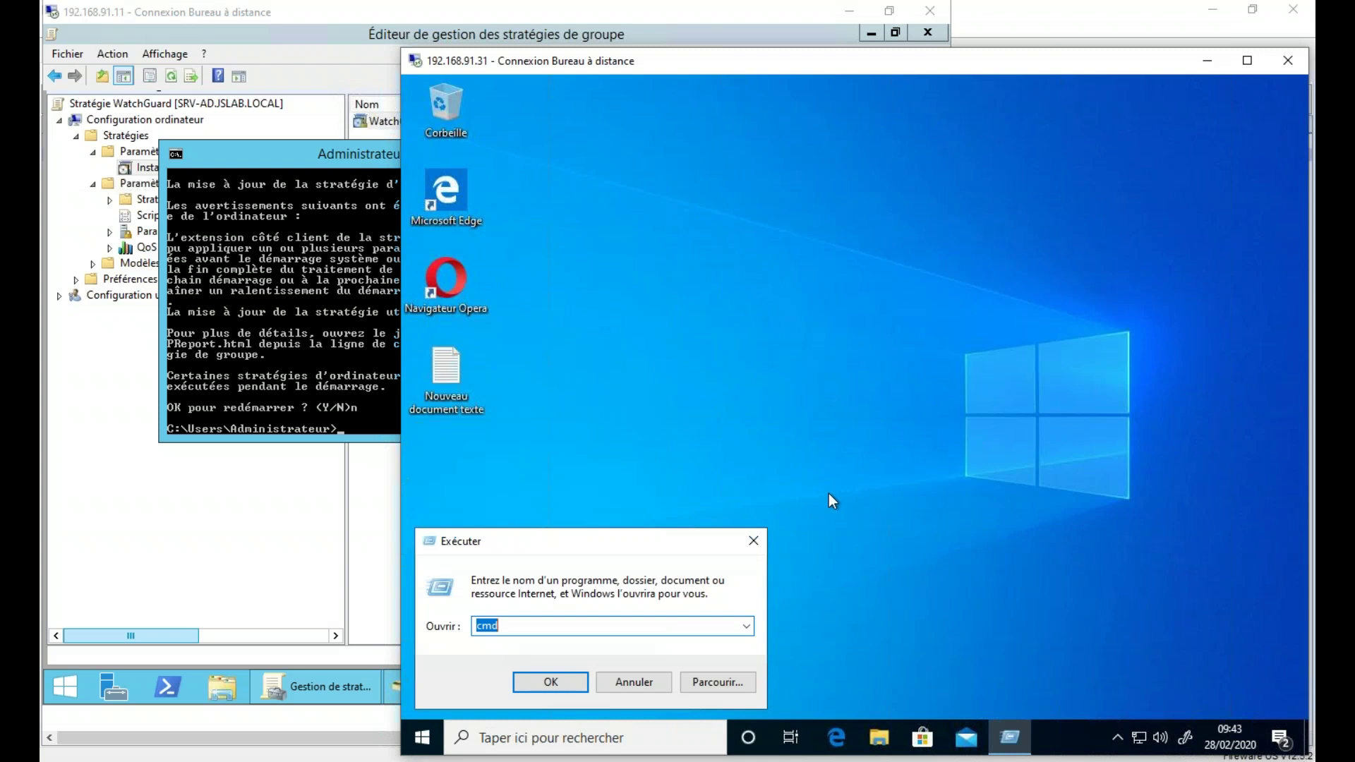
key("Return")
type("gpupdate /for")
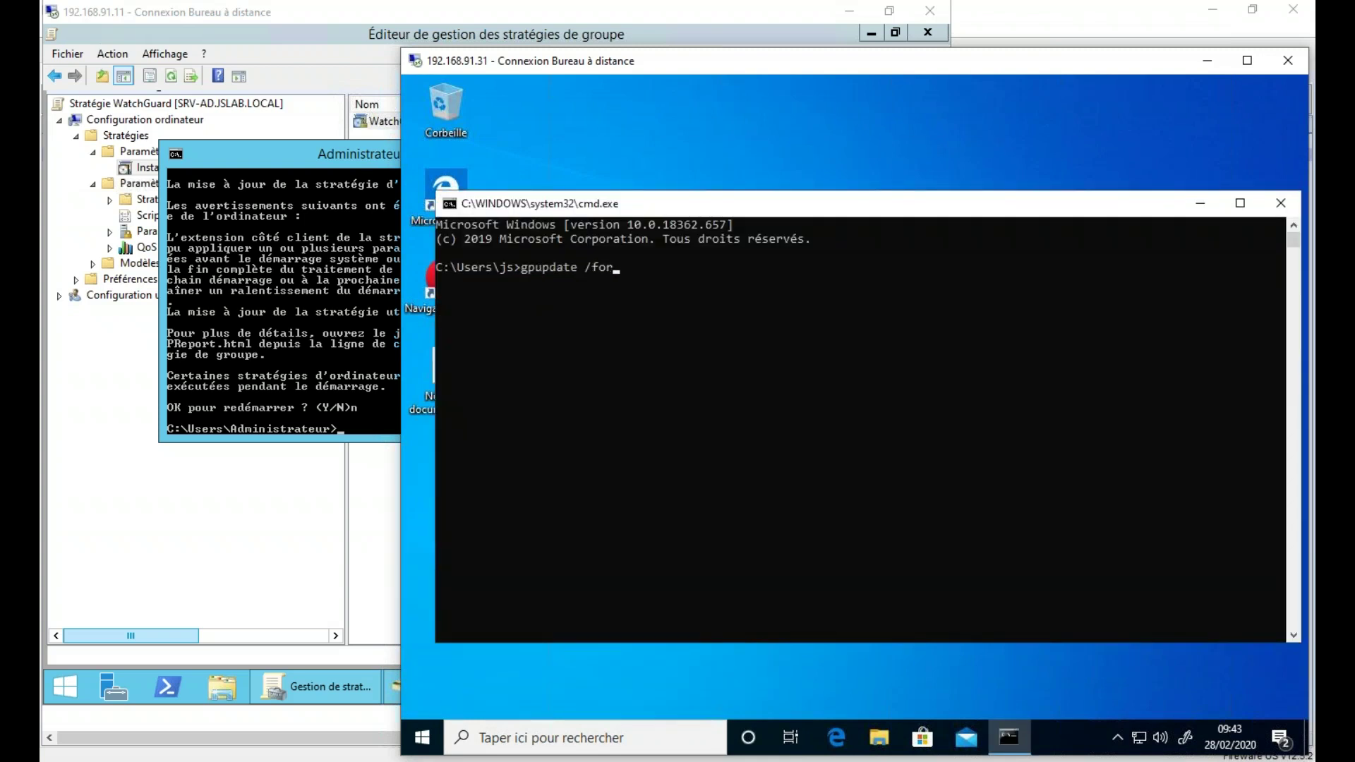
type("ce /boot")
key("Return")
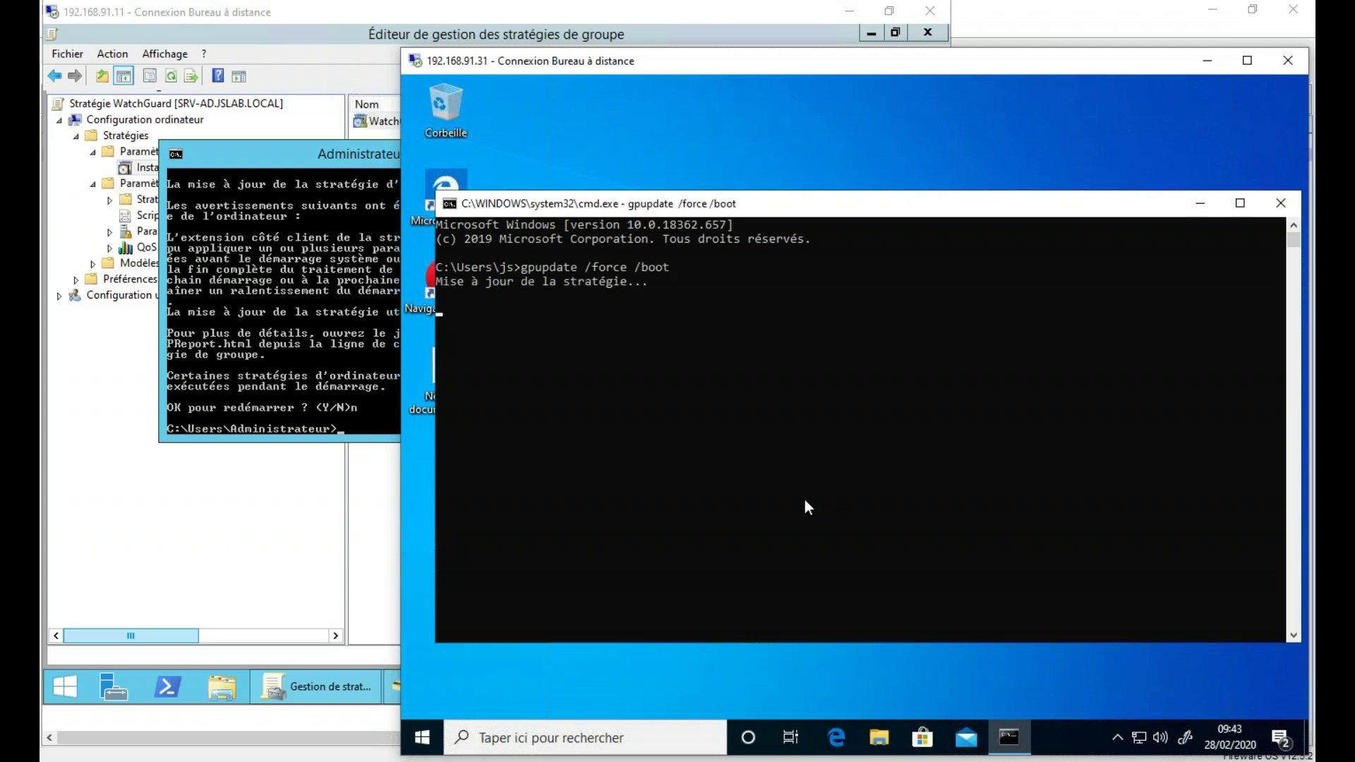
left_click(850, 12)
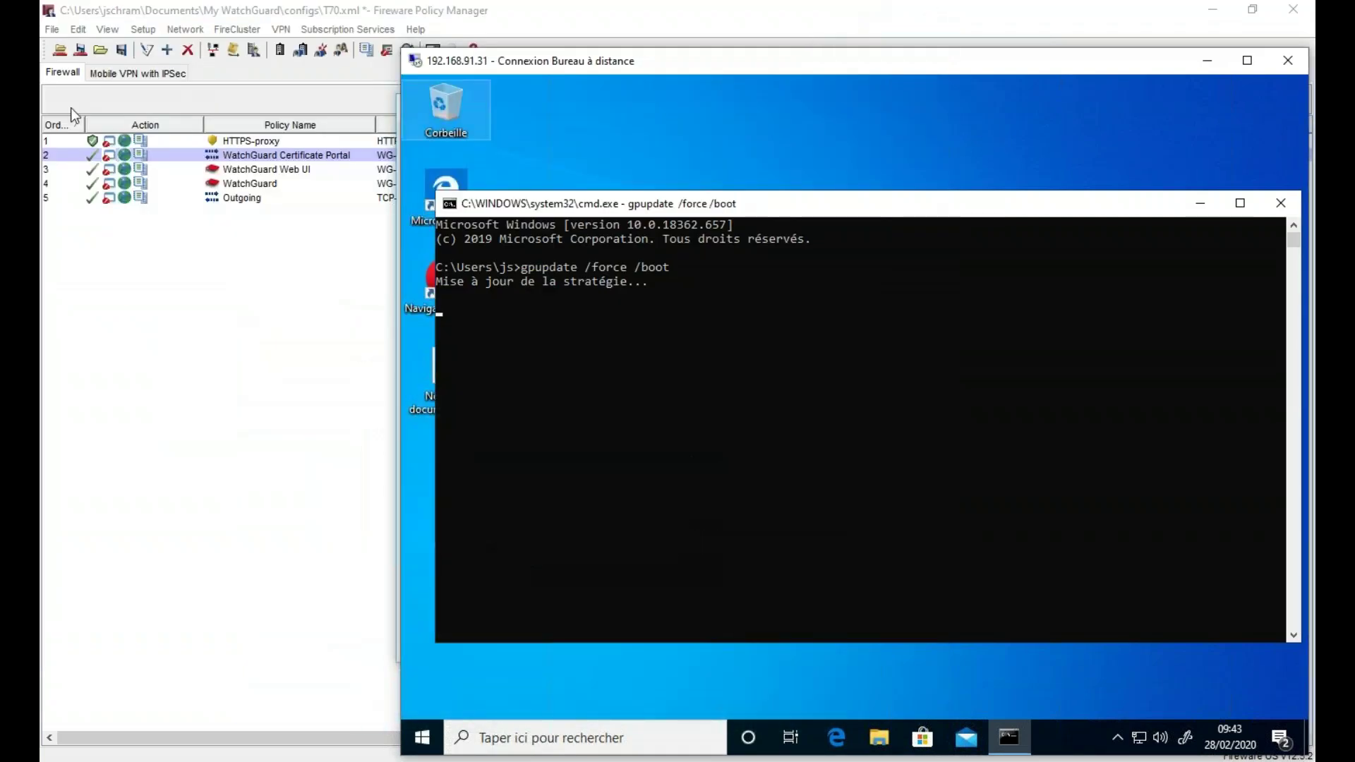
- Dismiss the Feature Key summary and delete the HTTPS-proxy policy, confirming Yes
left_click(140, 370)
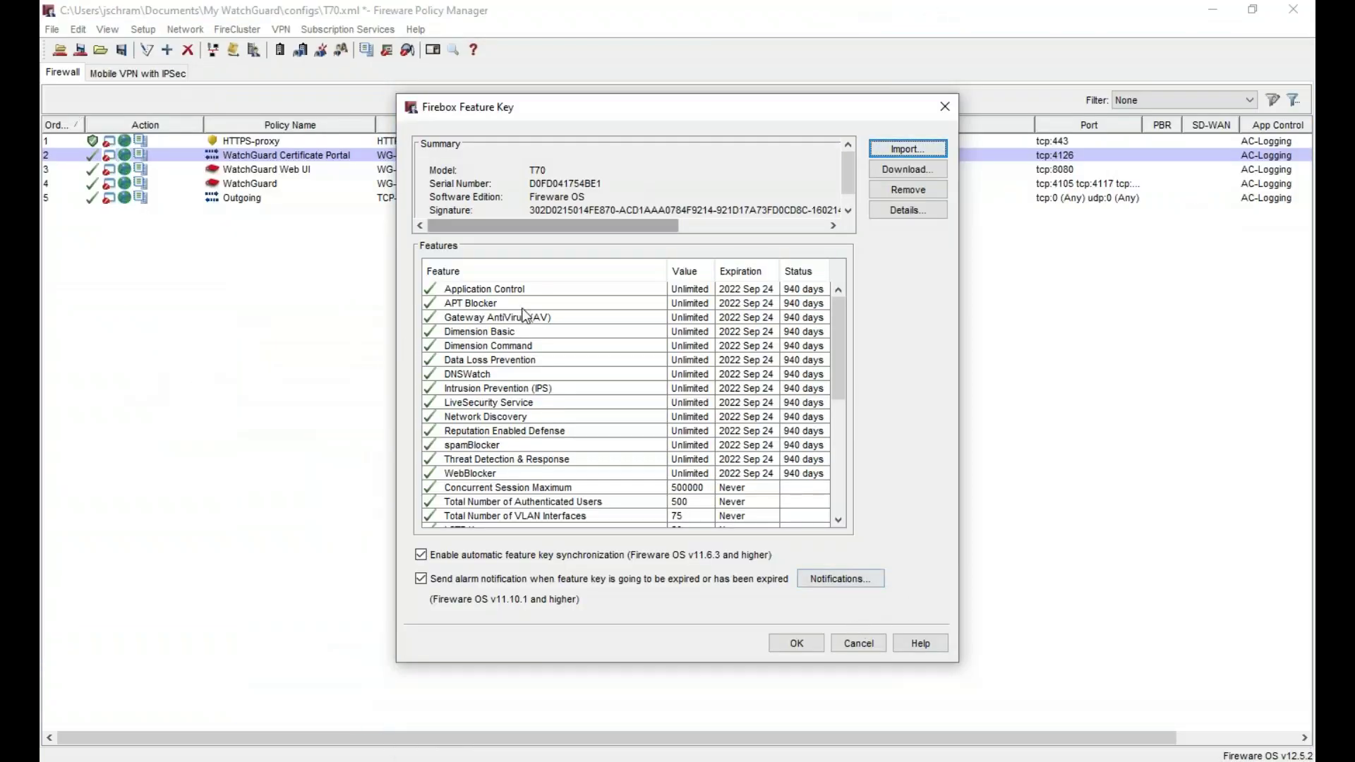
left_click(860, 643)
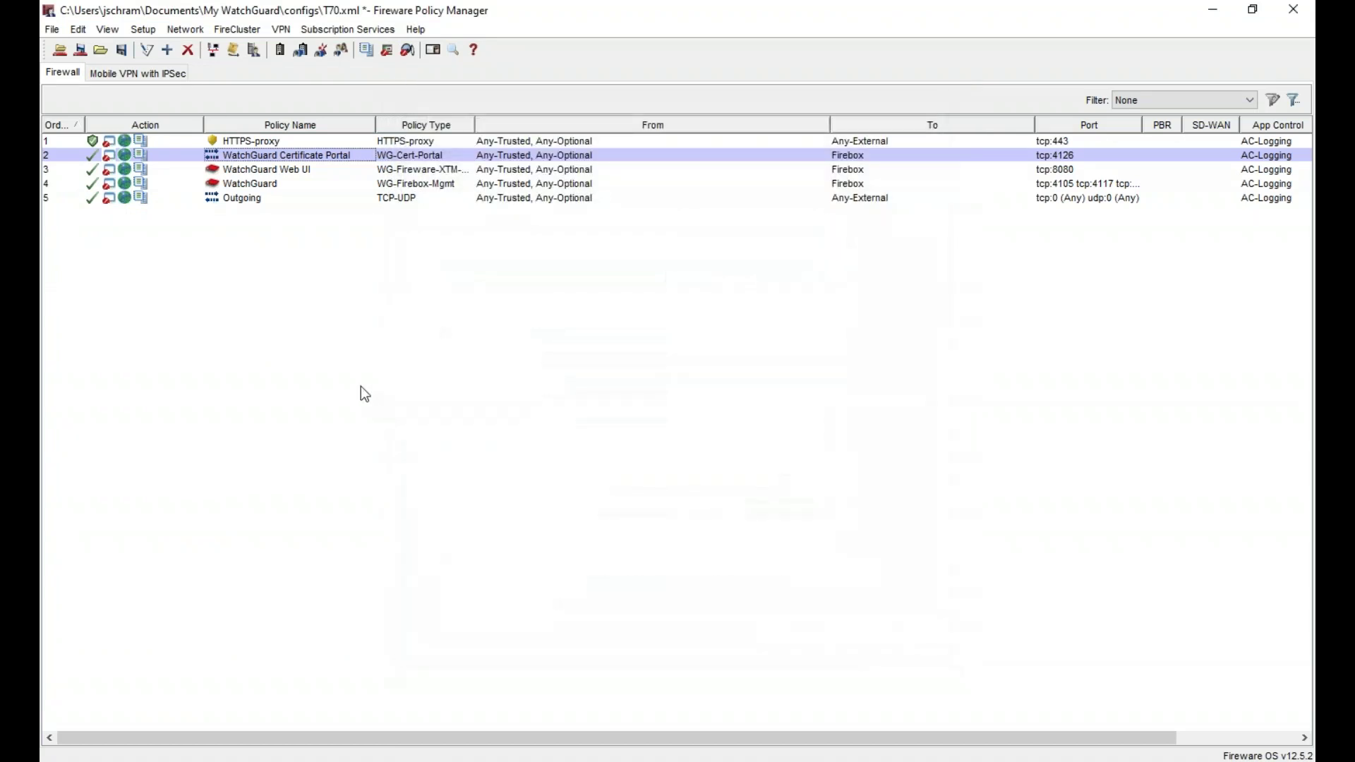
right_click(291, 140)
left_click(348, 226)
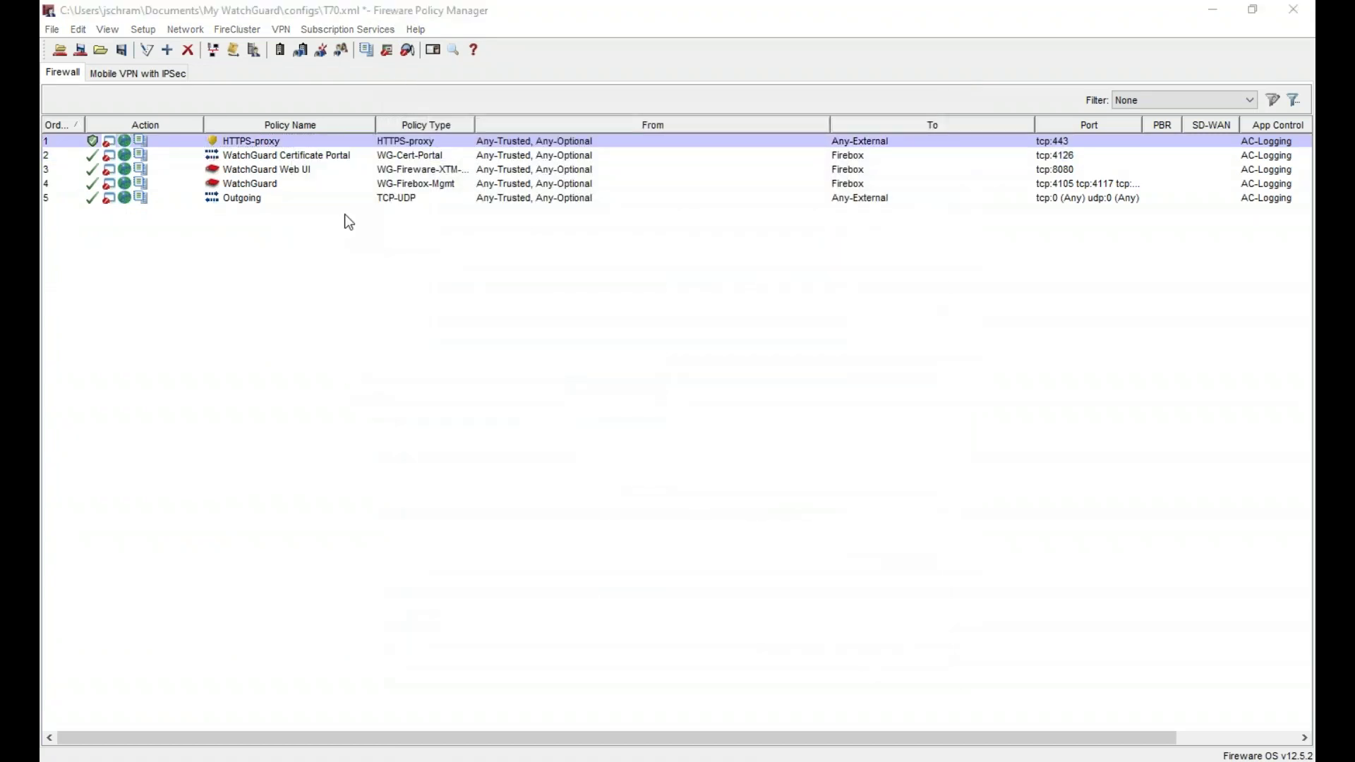
left_click(624, 402)
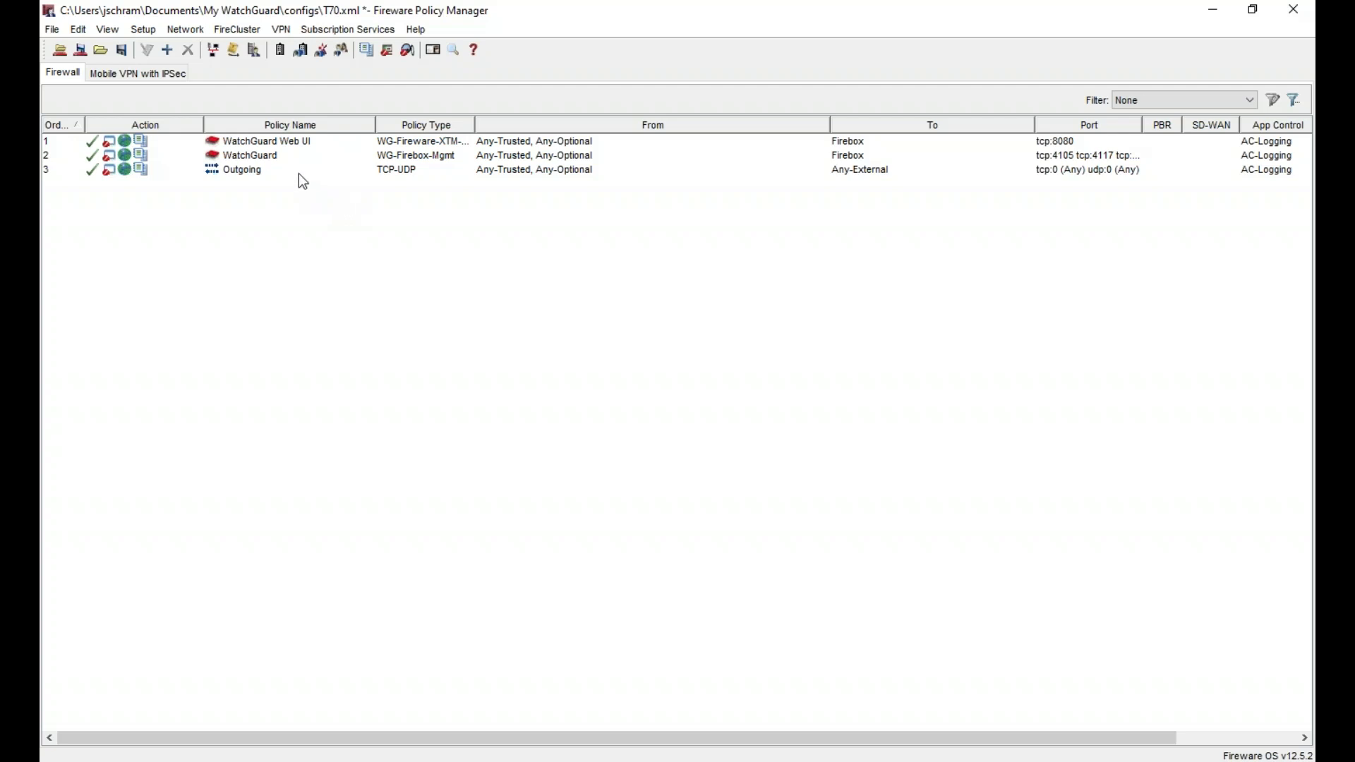
left_click(182, 28)
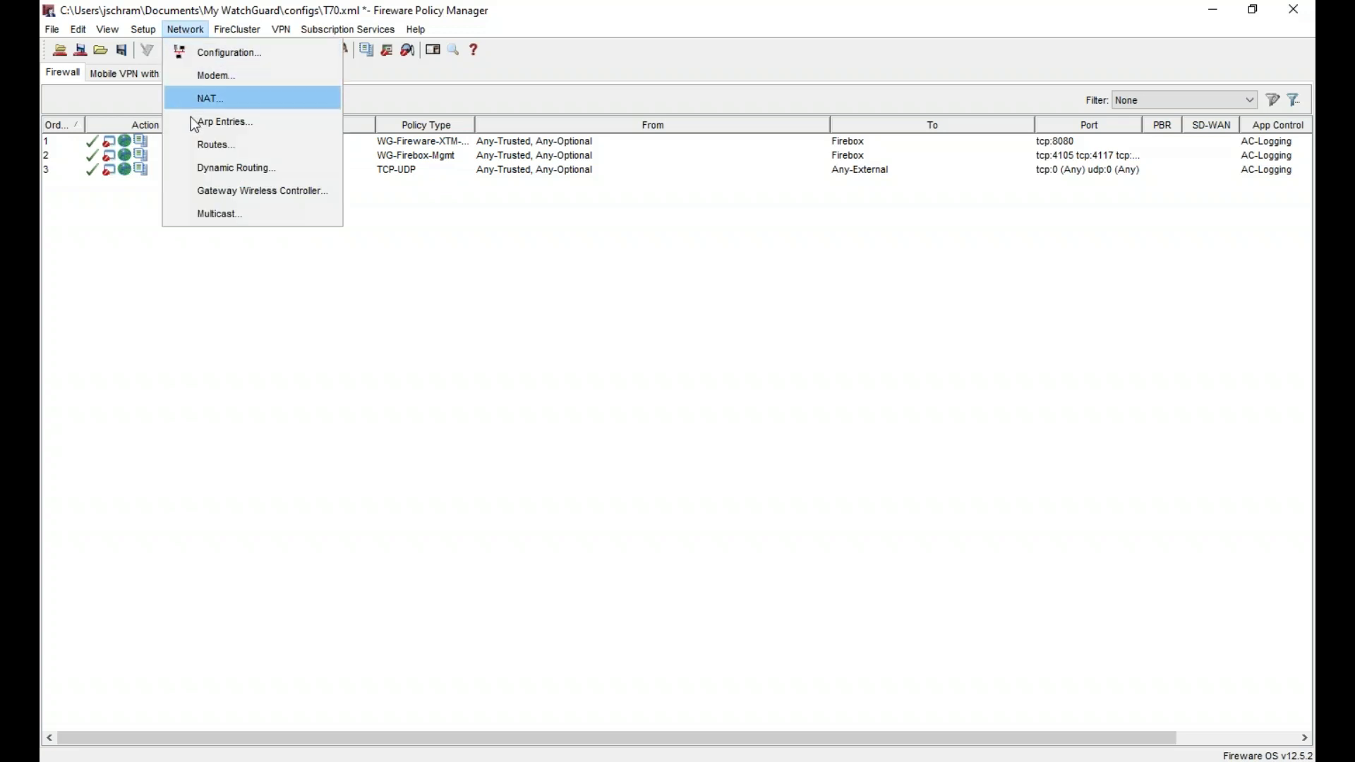
- Add a new WebBlocker action named WB-Modele and clear its description
left_click(211, 285)
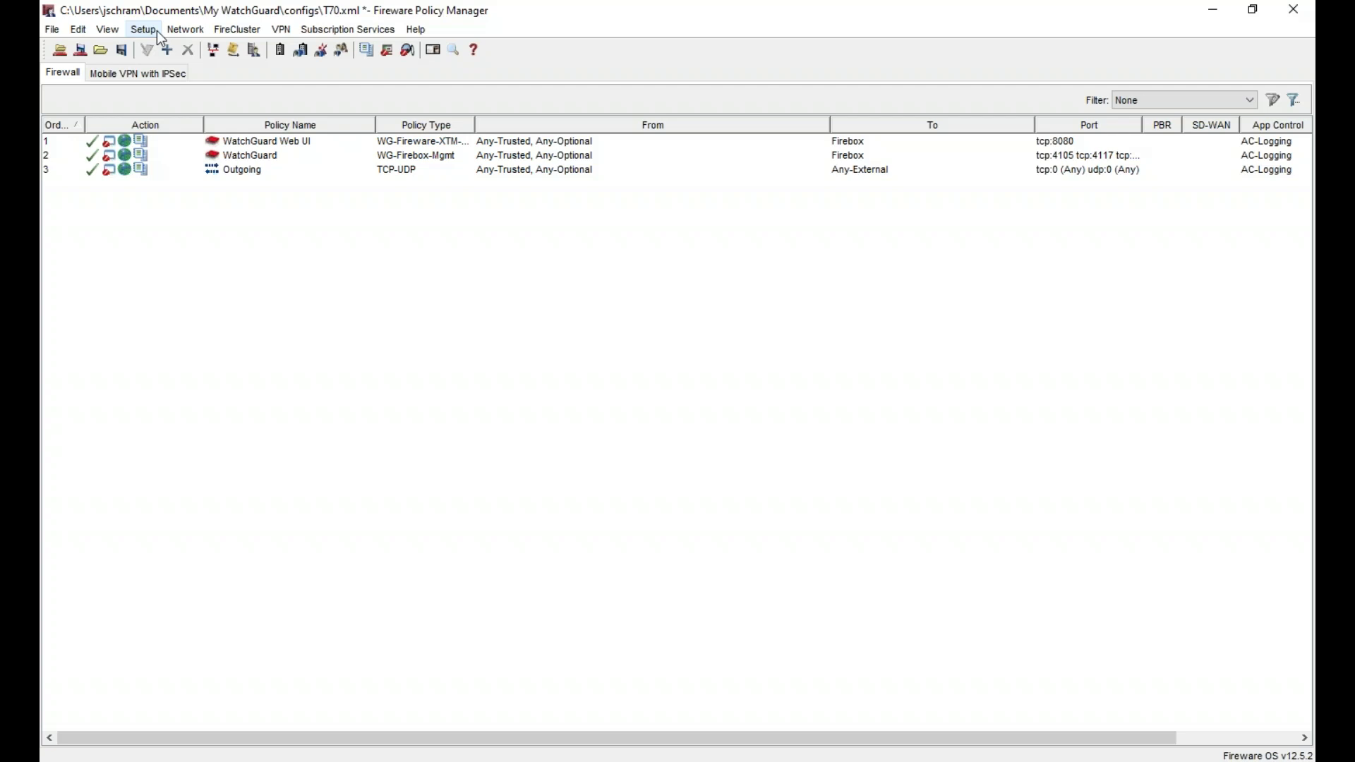
left_click(351, 28)
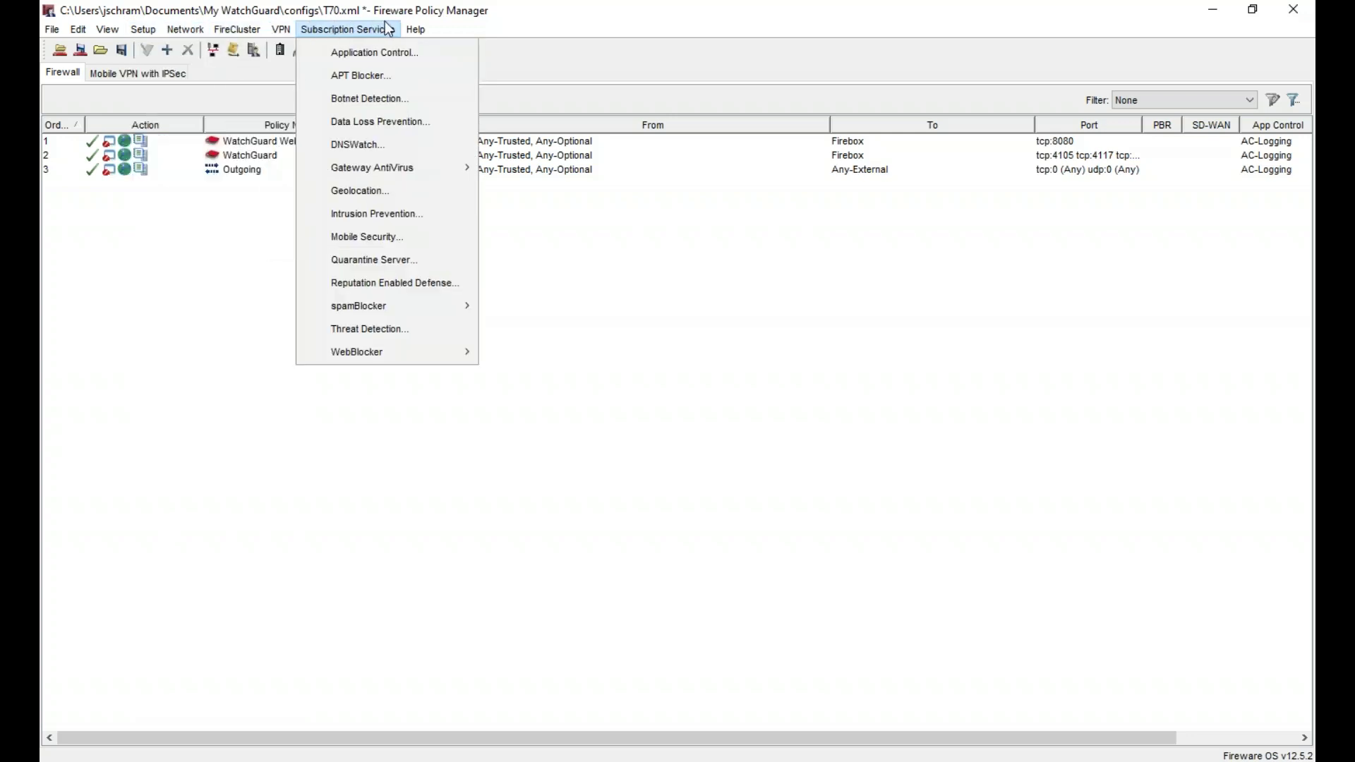
mouse_move(406, 360)
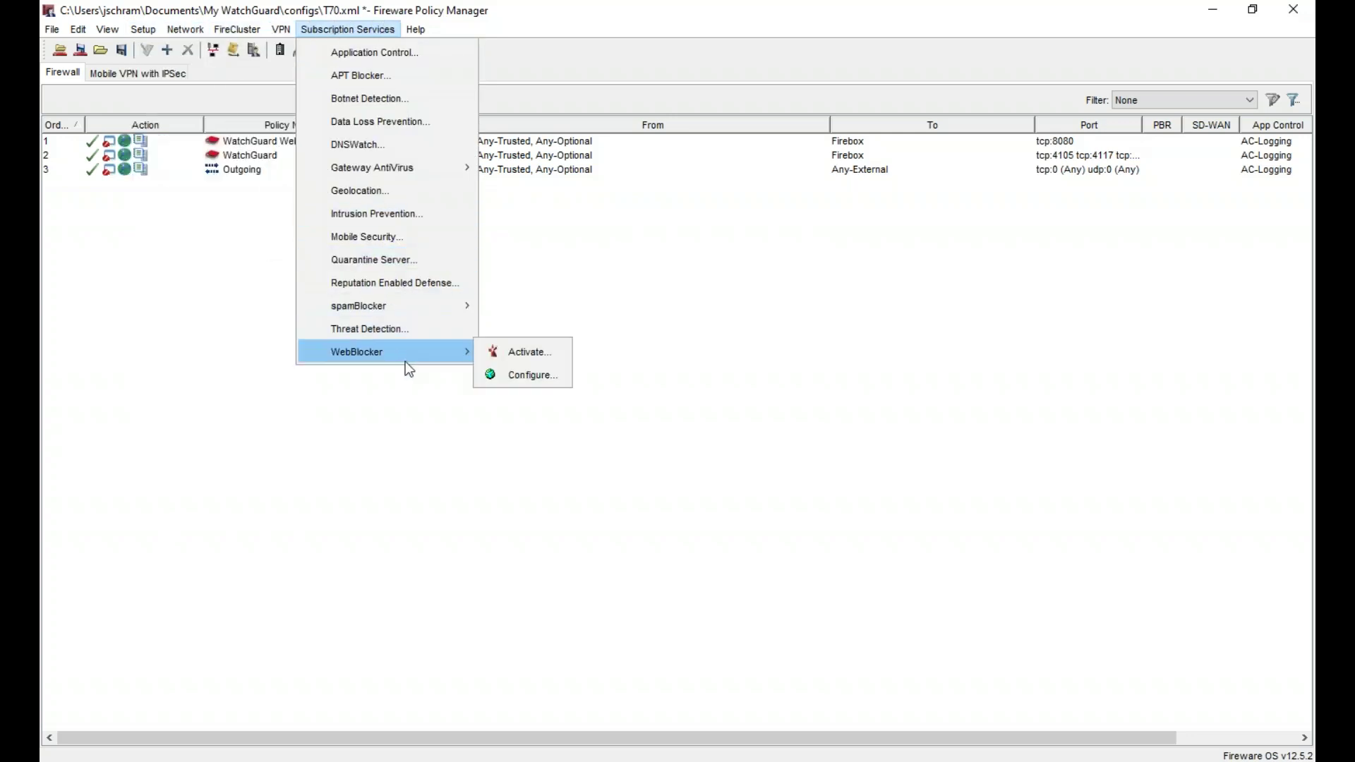
left_click(537, 377)
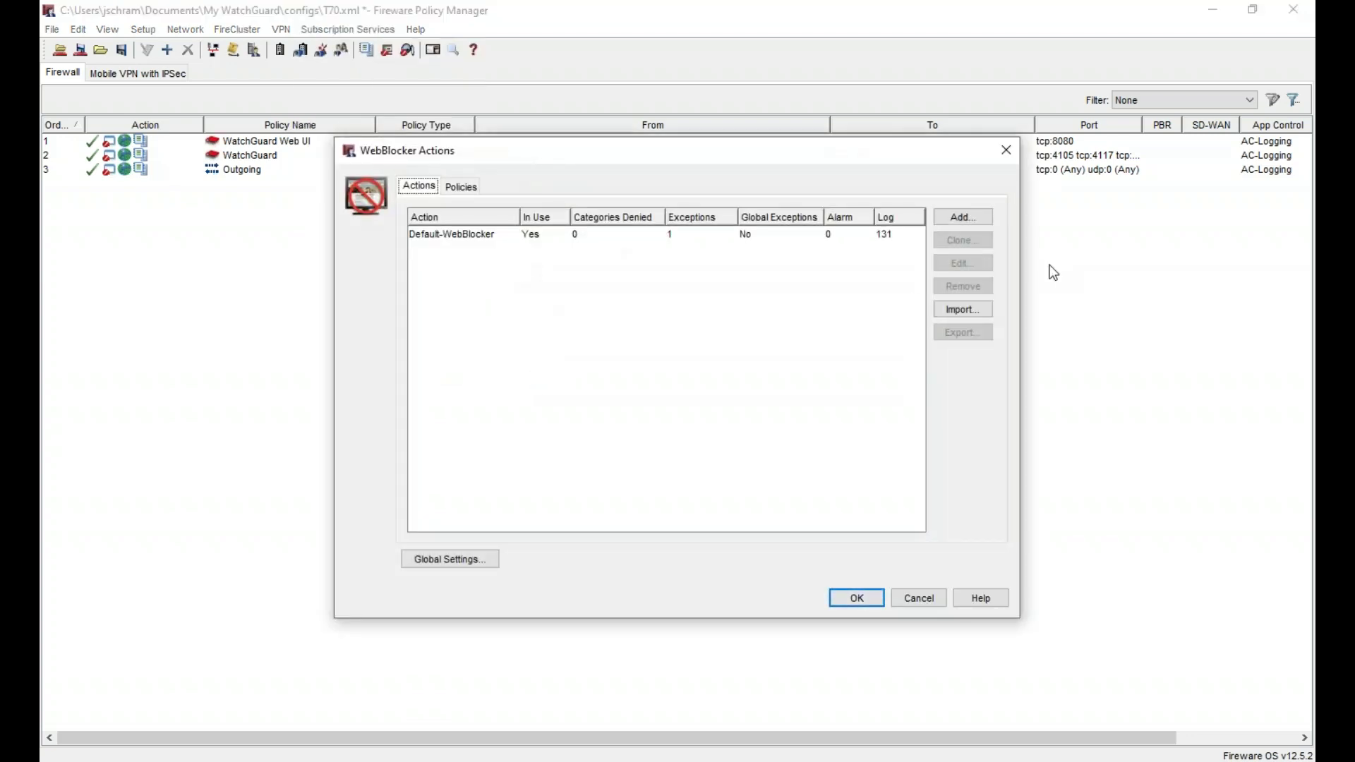
left_click(971, 219)
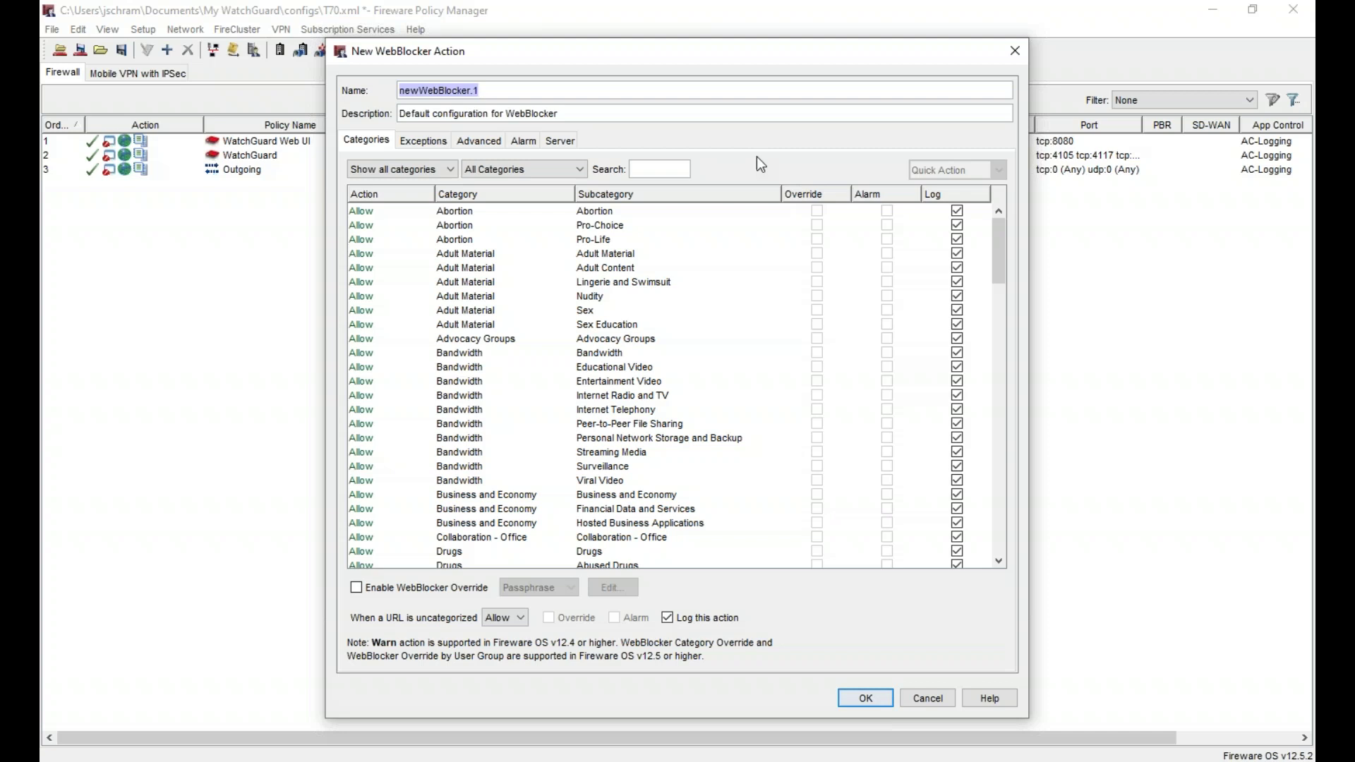
type("WB-")
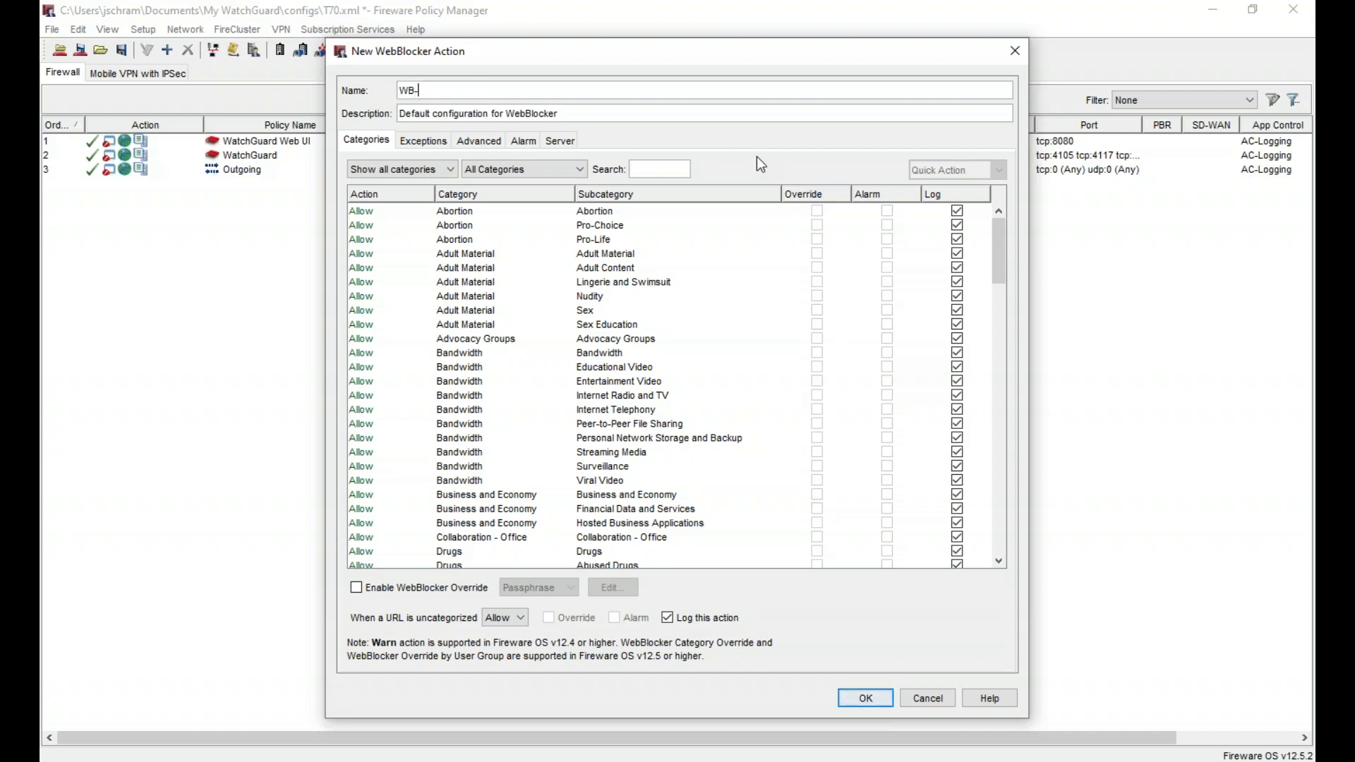
key("ctrl+a")
key("BackSpace")
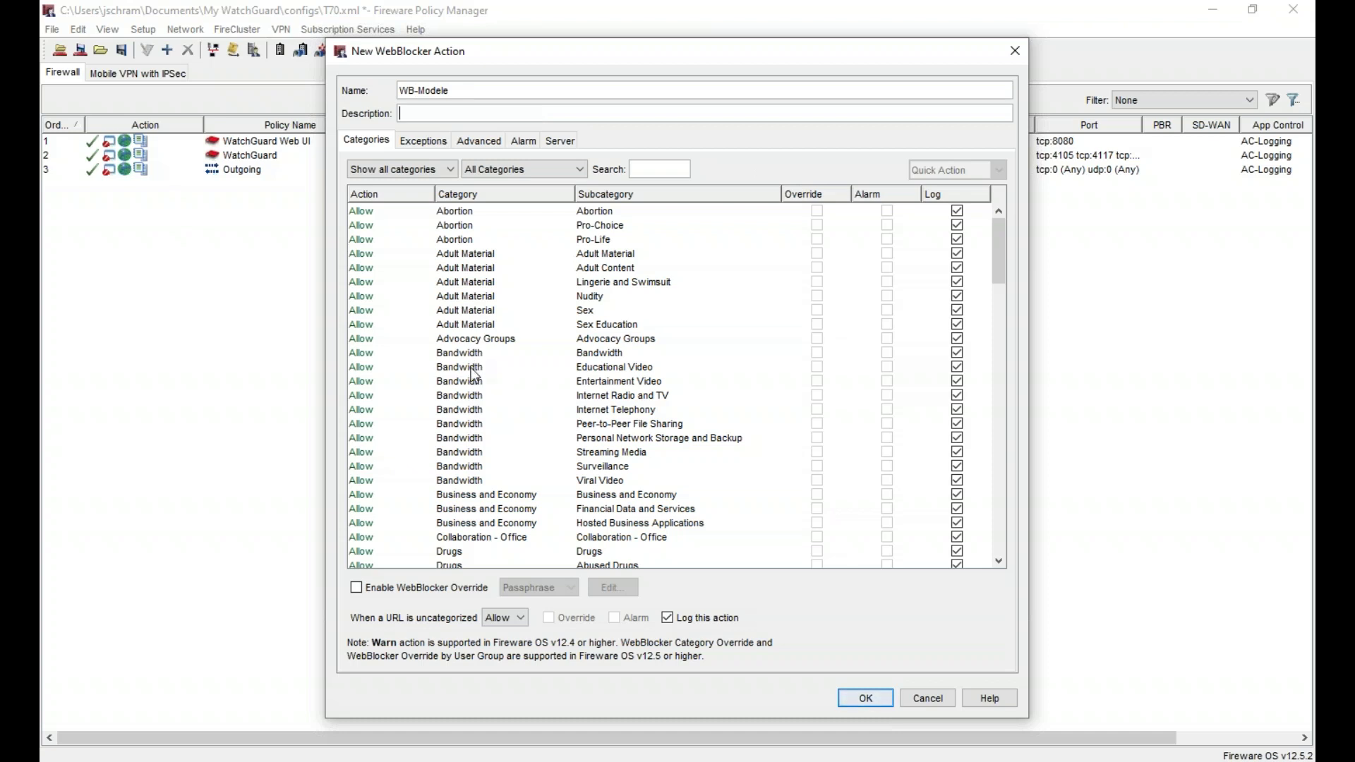
scroll(473, 374, "down", 13)
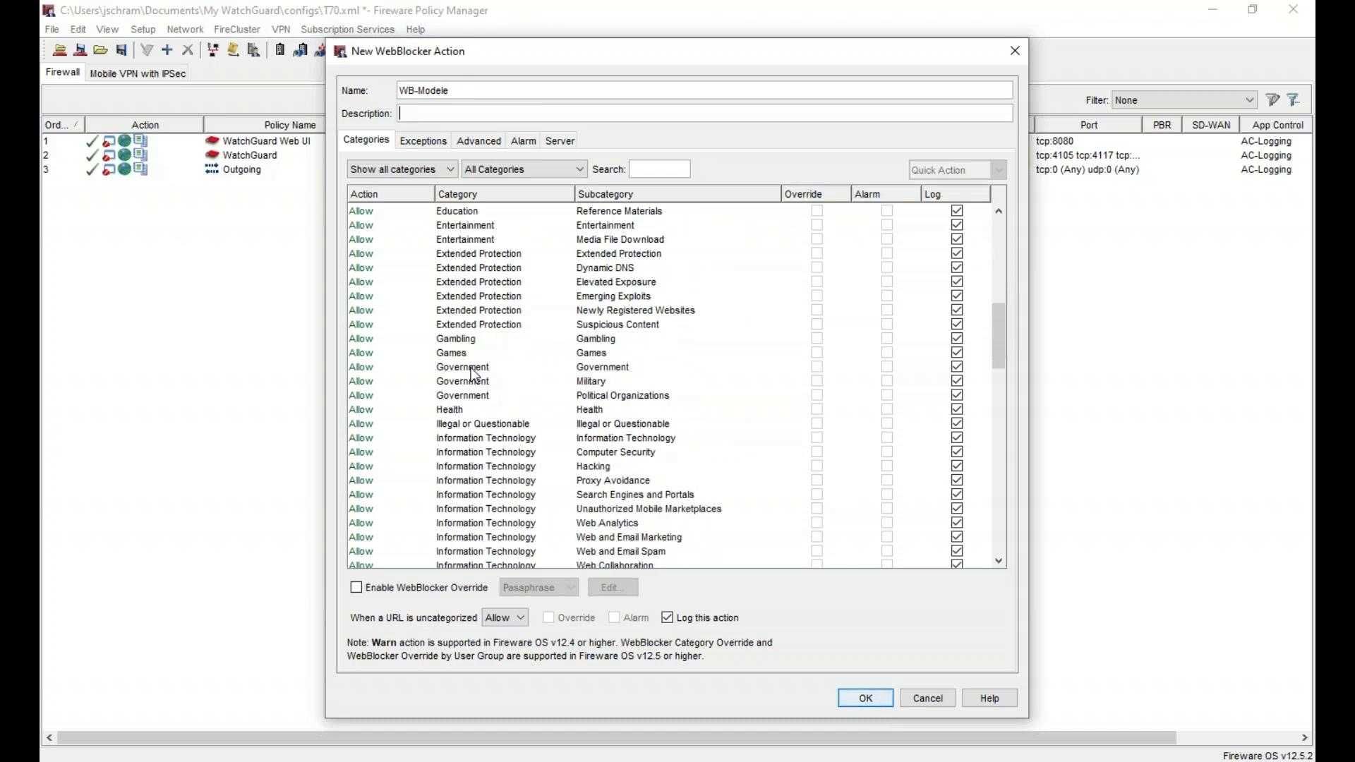
- Deny all six Extended Protection categories and all 13 Security categories
left_click(467, 256)
left_click(482, 325, "shift")
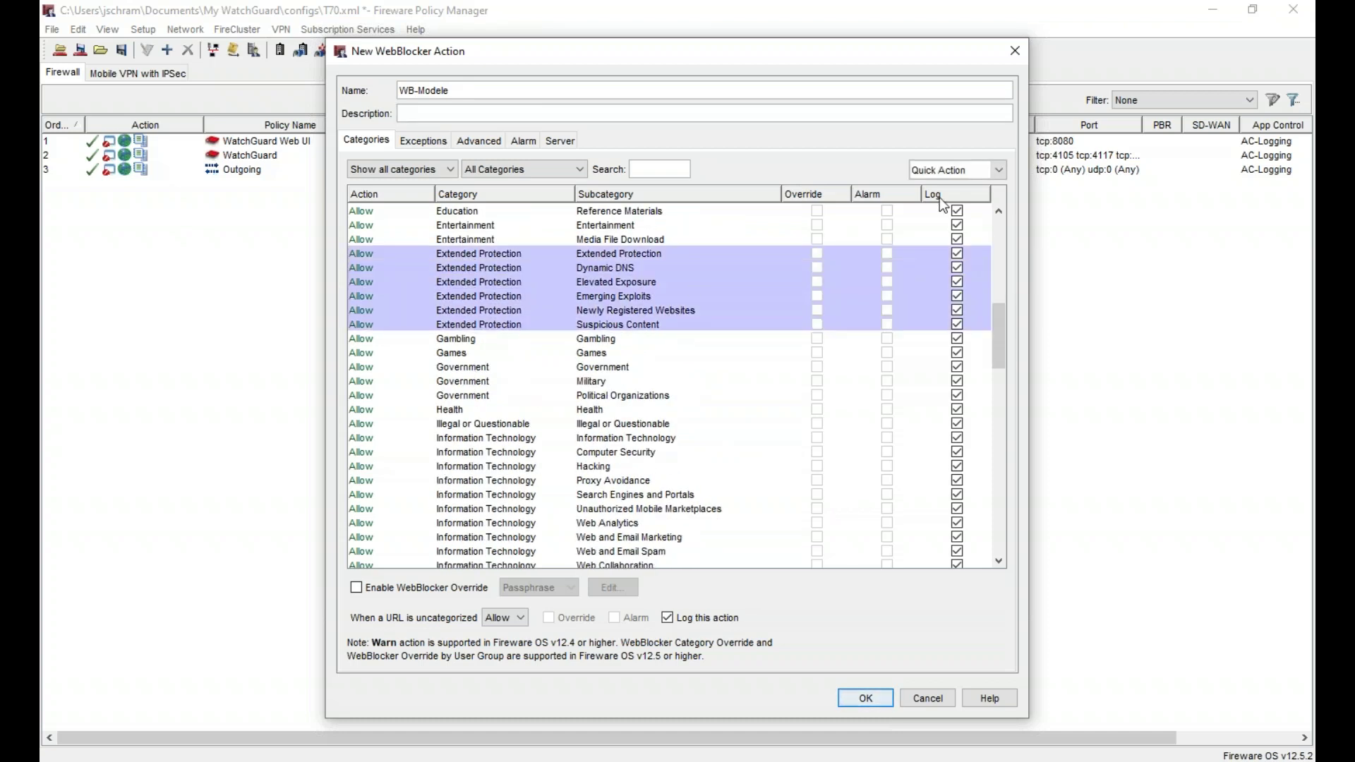
left_click(964, 173)
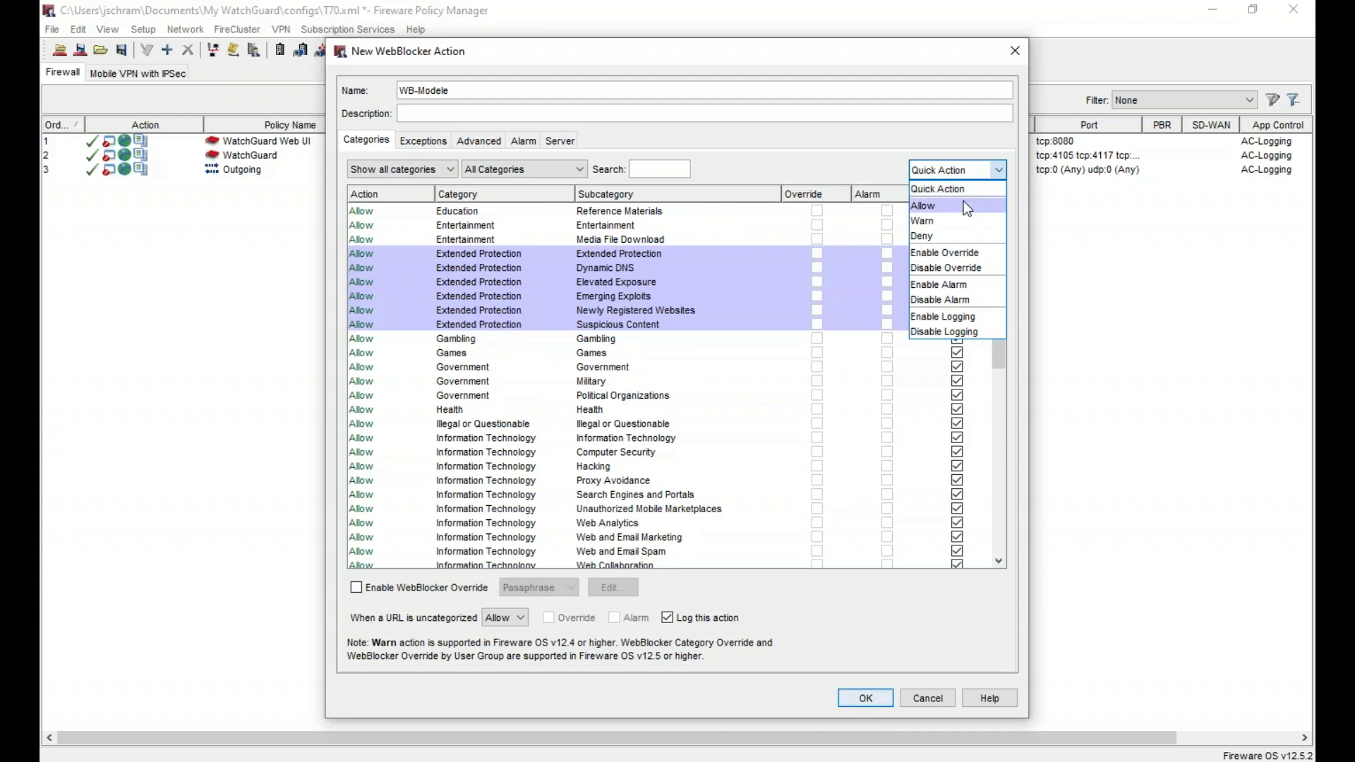
left_click(955, 235)
scroll(569, 348, "down", 13)
scroll(569, 349, "down", 5)
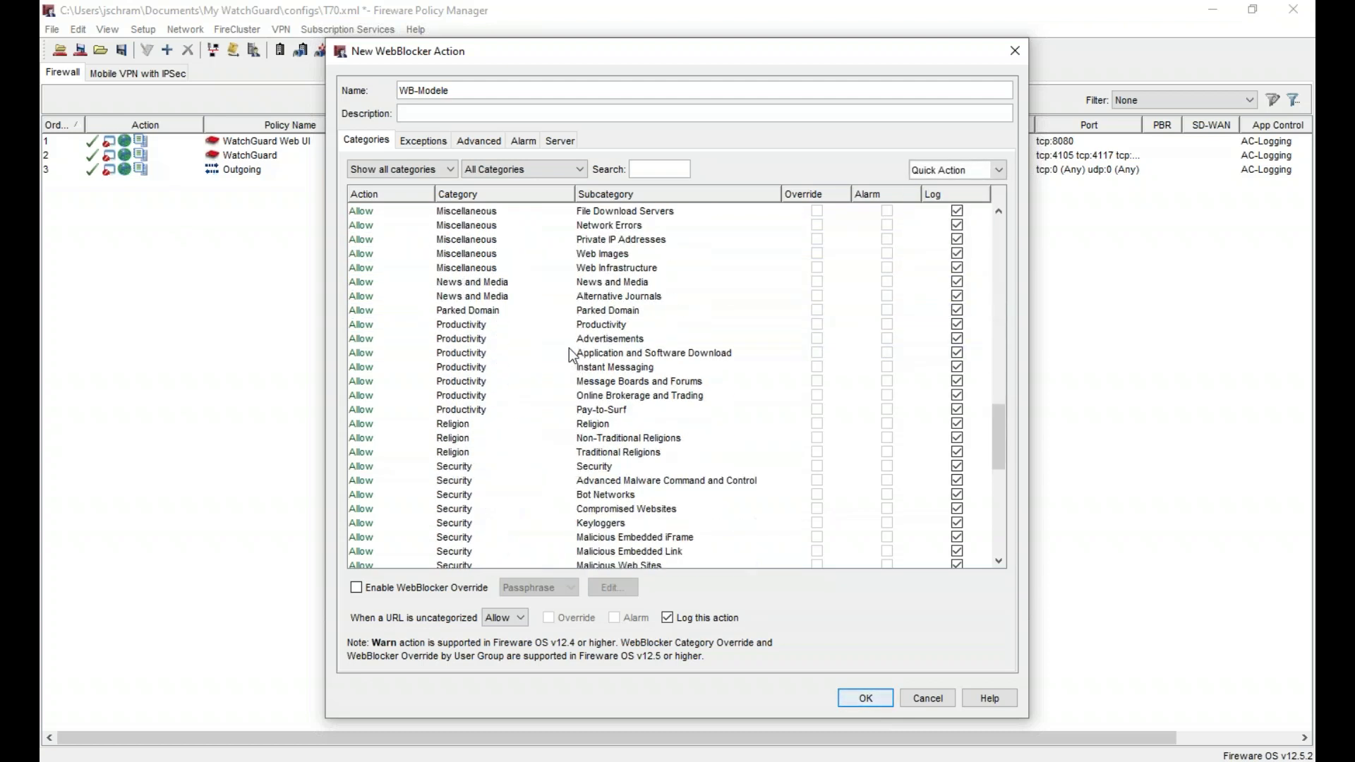
left_click(550, 342)
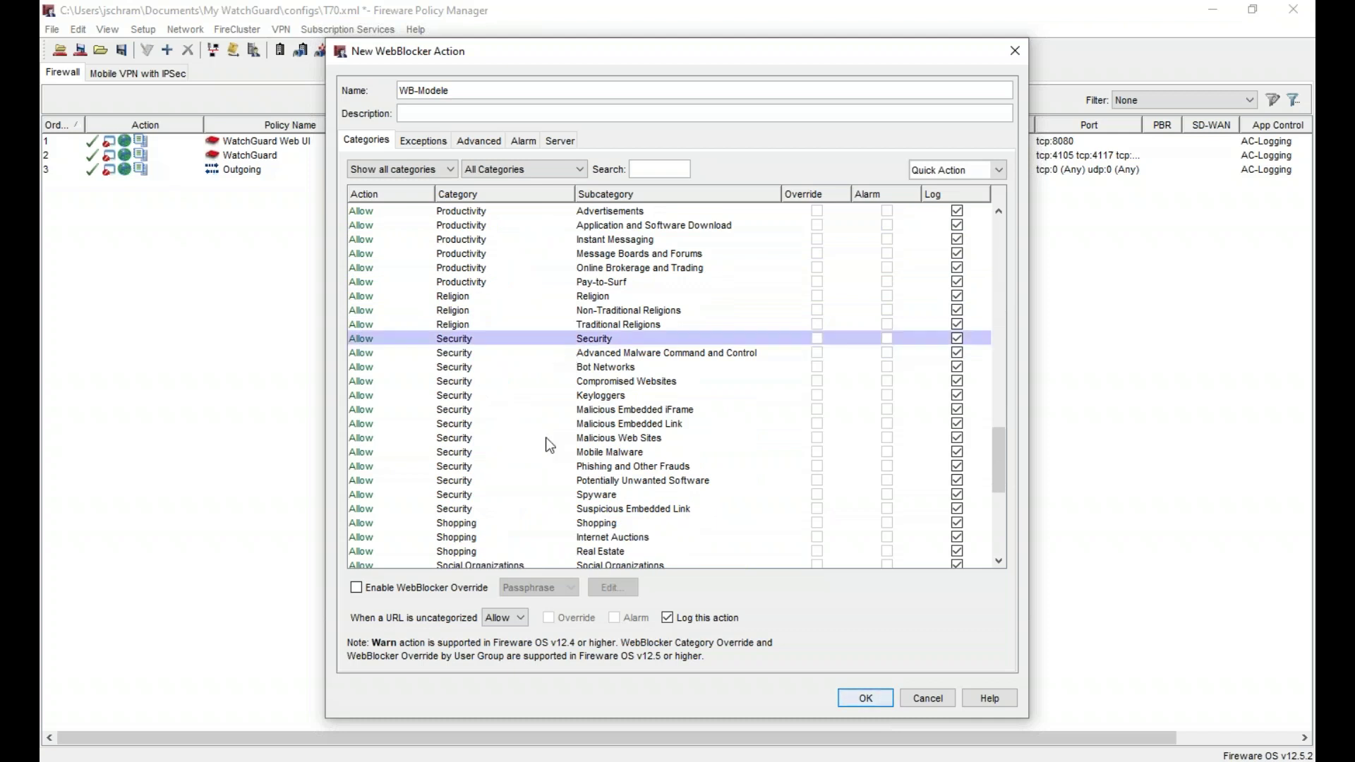
left_click(524, 508, "shift")
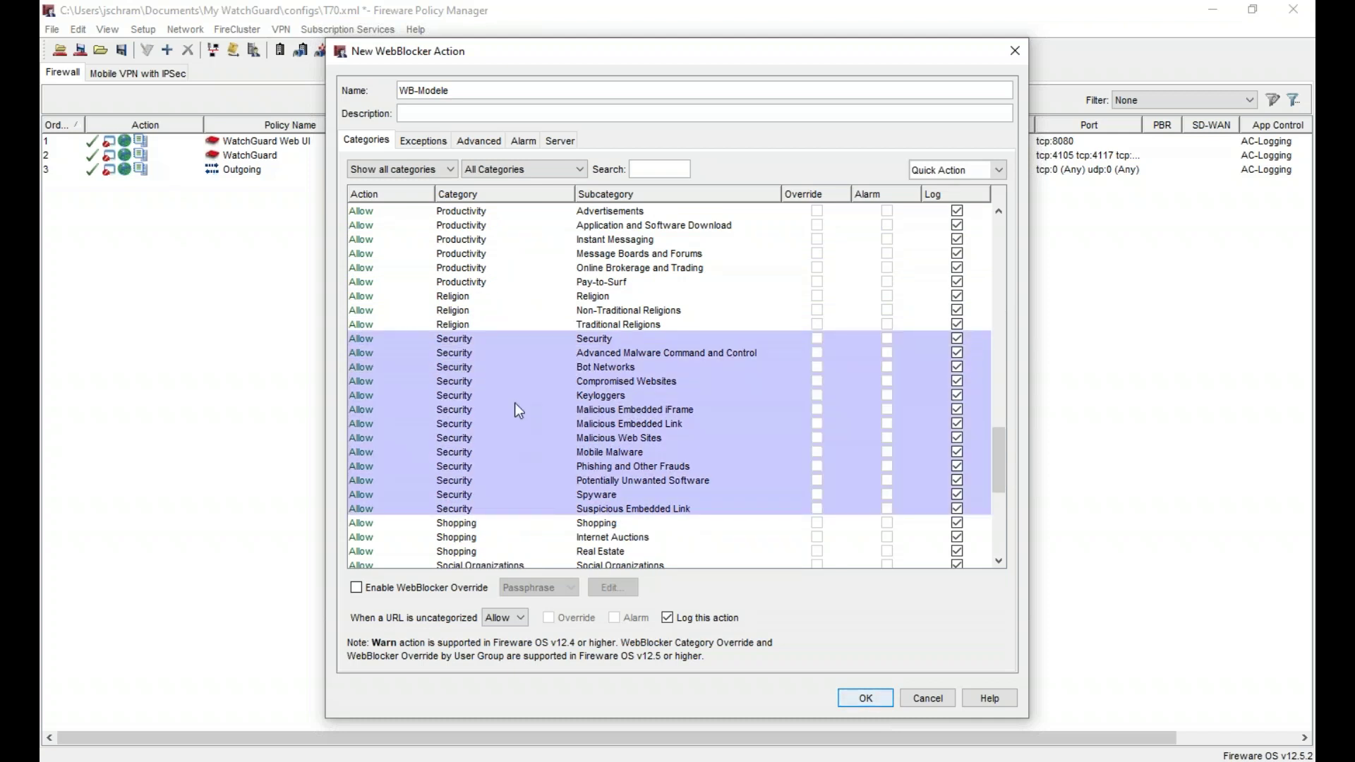
left_click(998, 171)
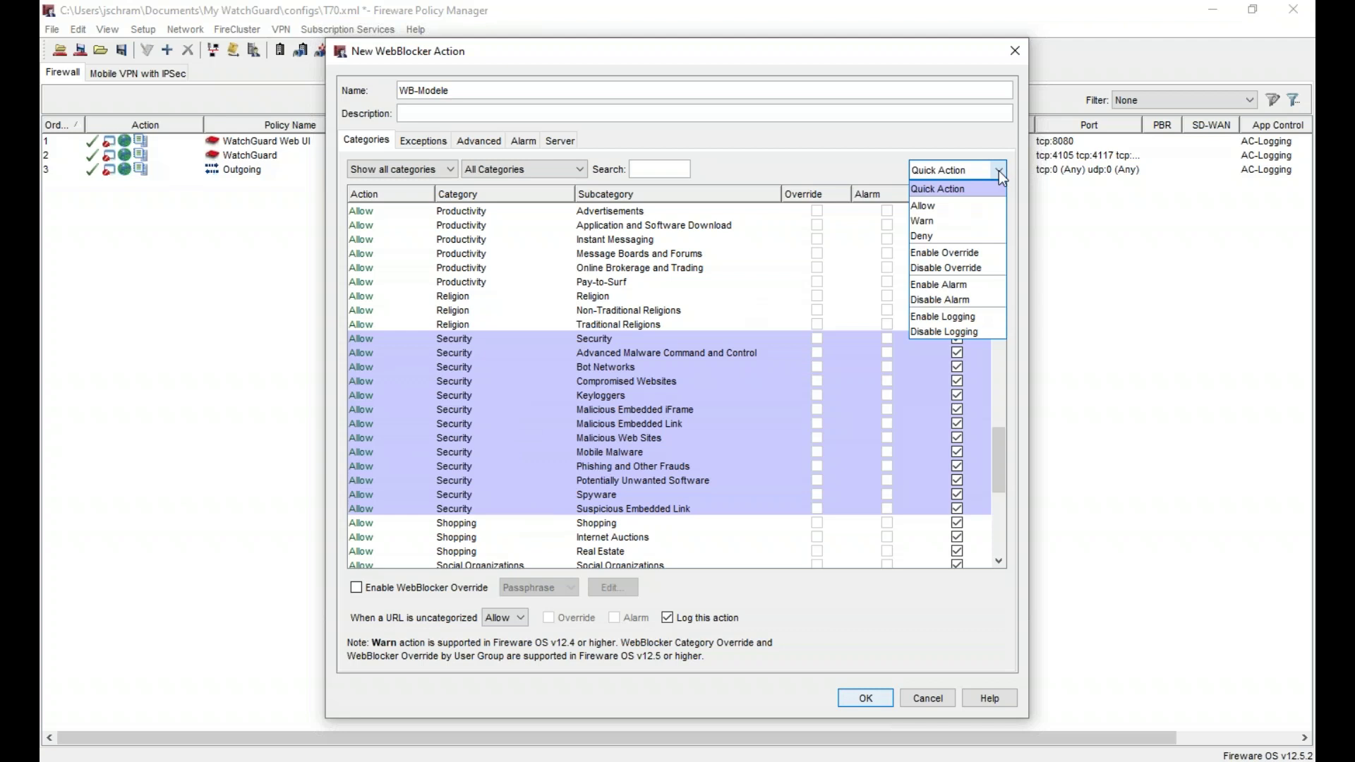
left_click(972, 236)
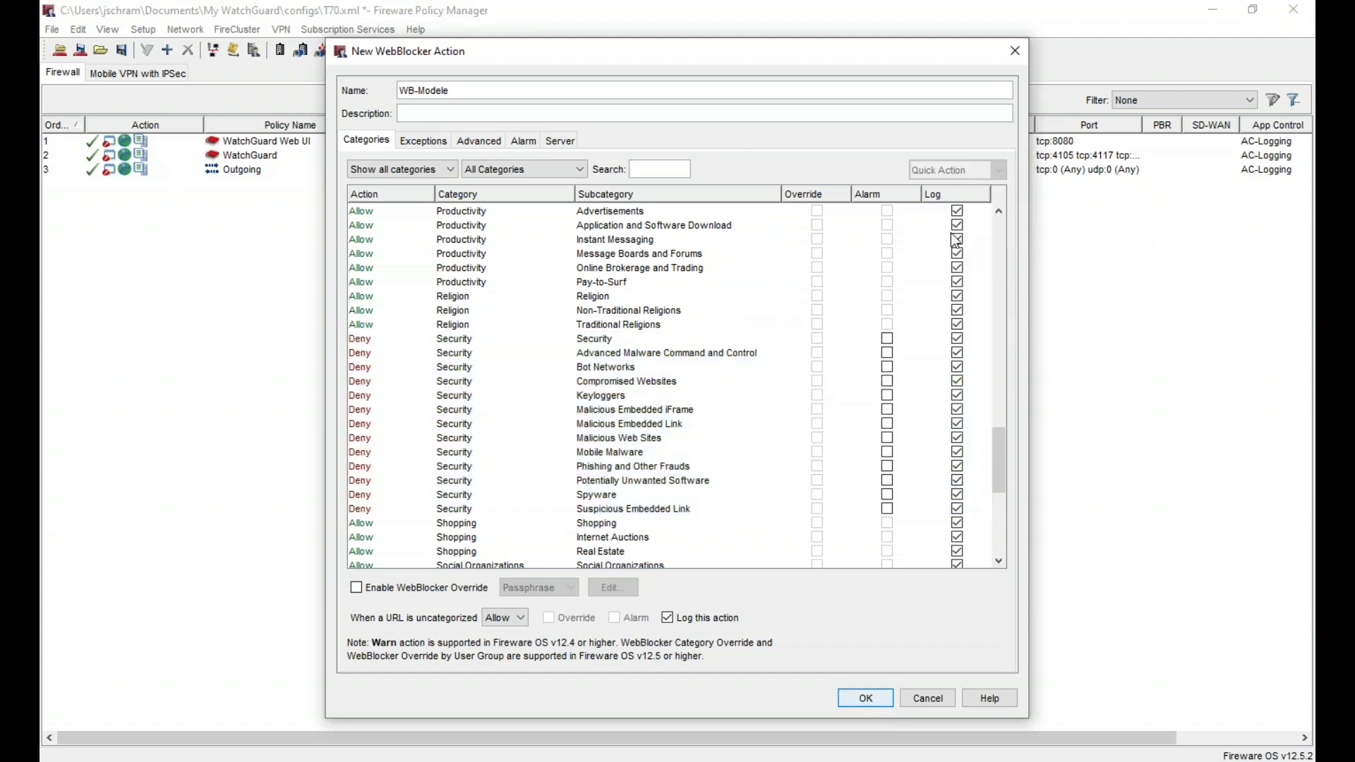
scroll(657, 438, "down", 5)
scroll(657, 439, "down", 3)
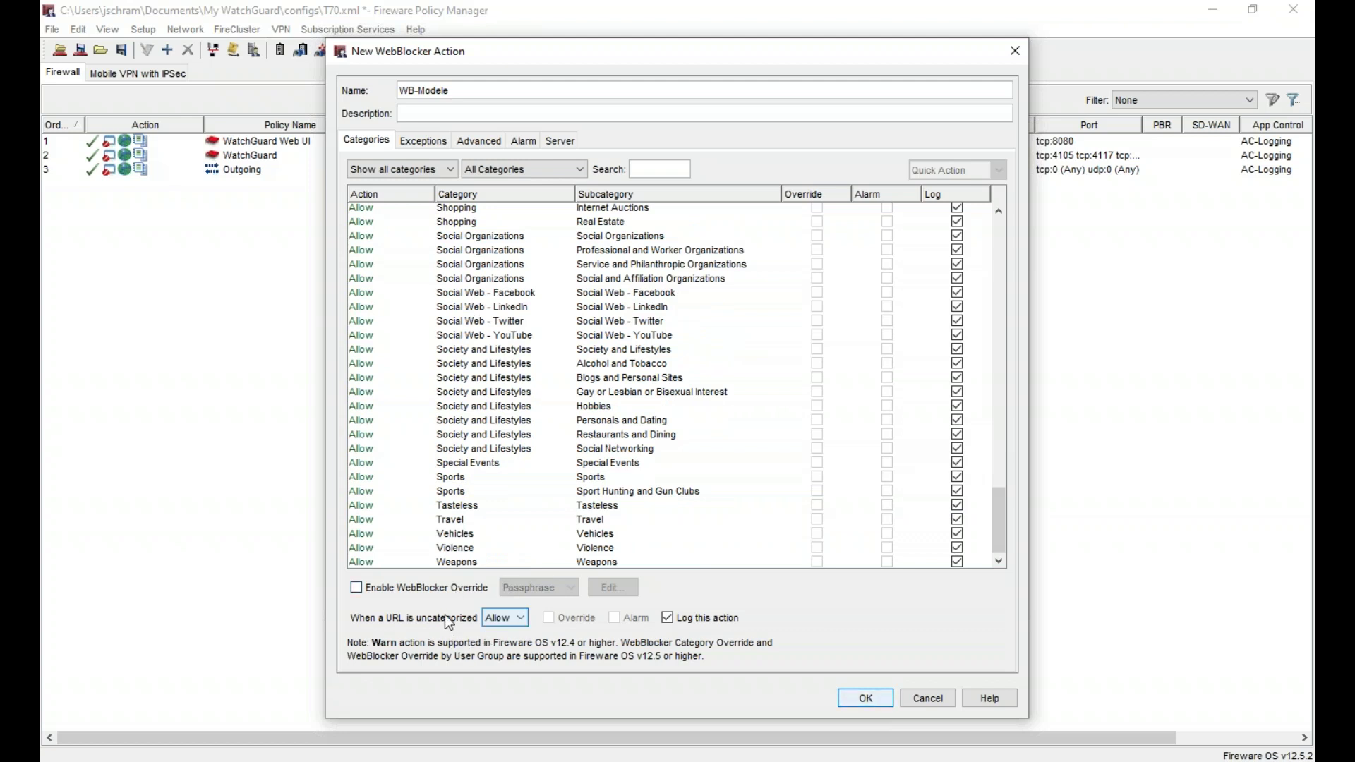
- Review the remaining WebBlocker tabs, save WB-Modele, and start a clone of it
left_click(424, 140)
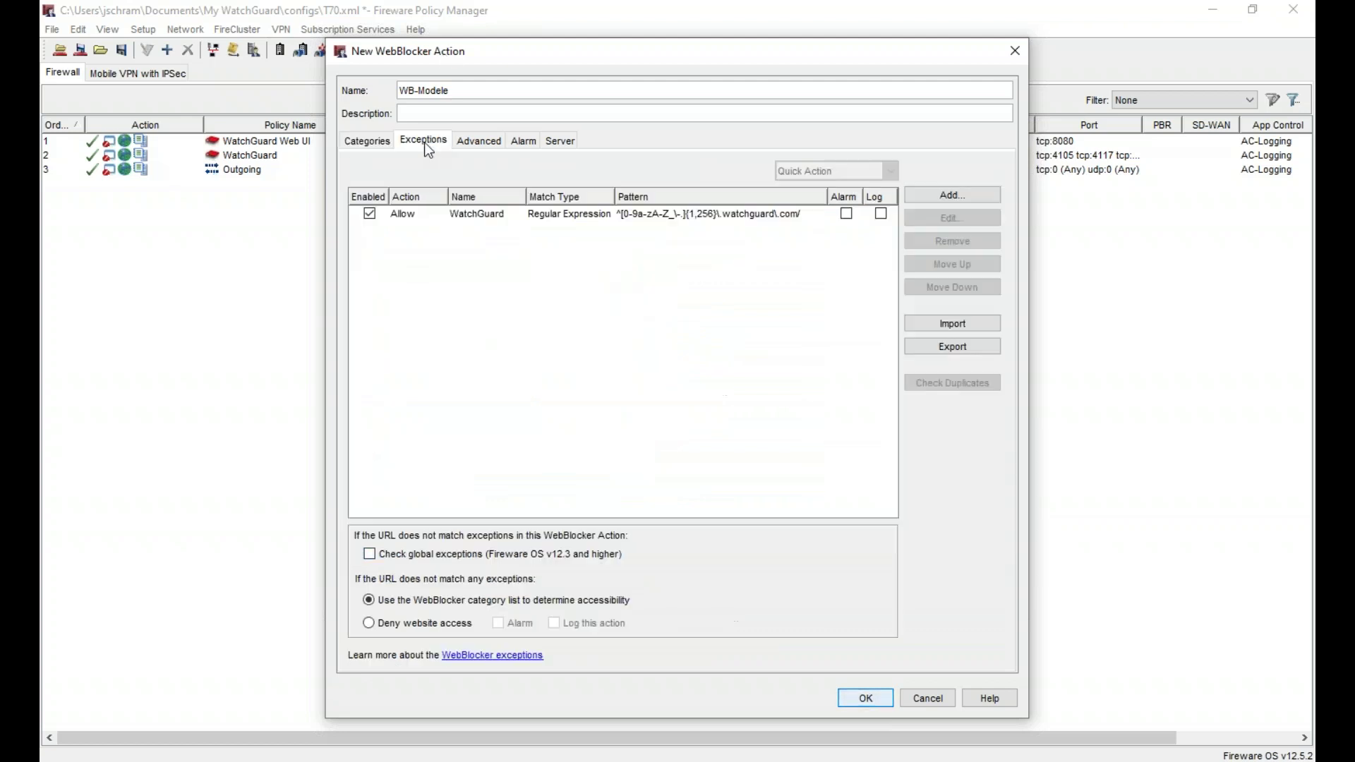
left_click(478, 140)
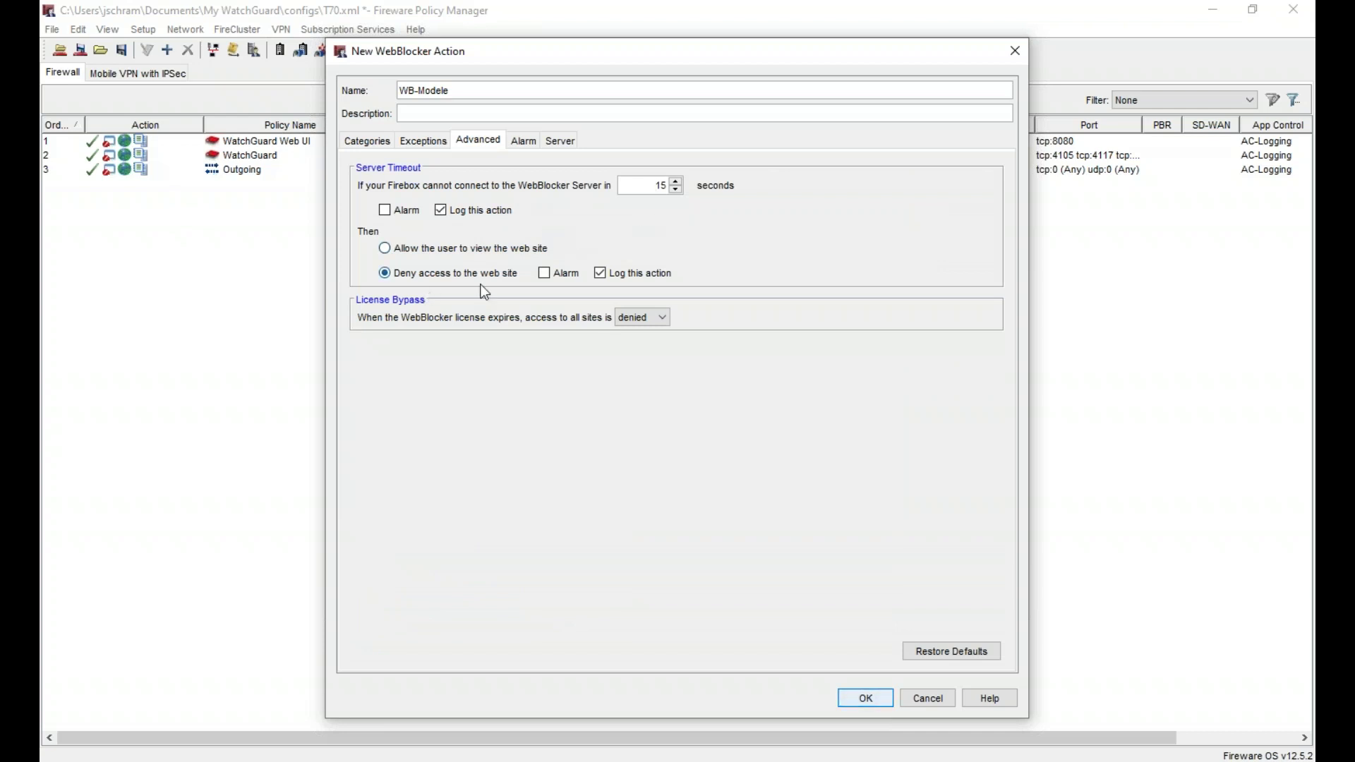
left_click(527, 141)
left_click(562, 141)
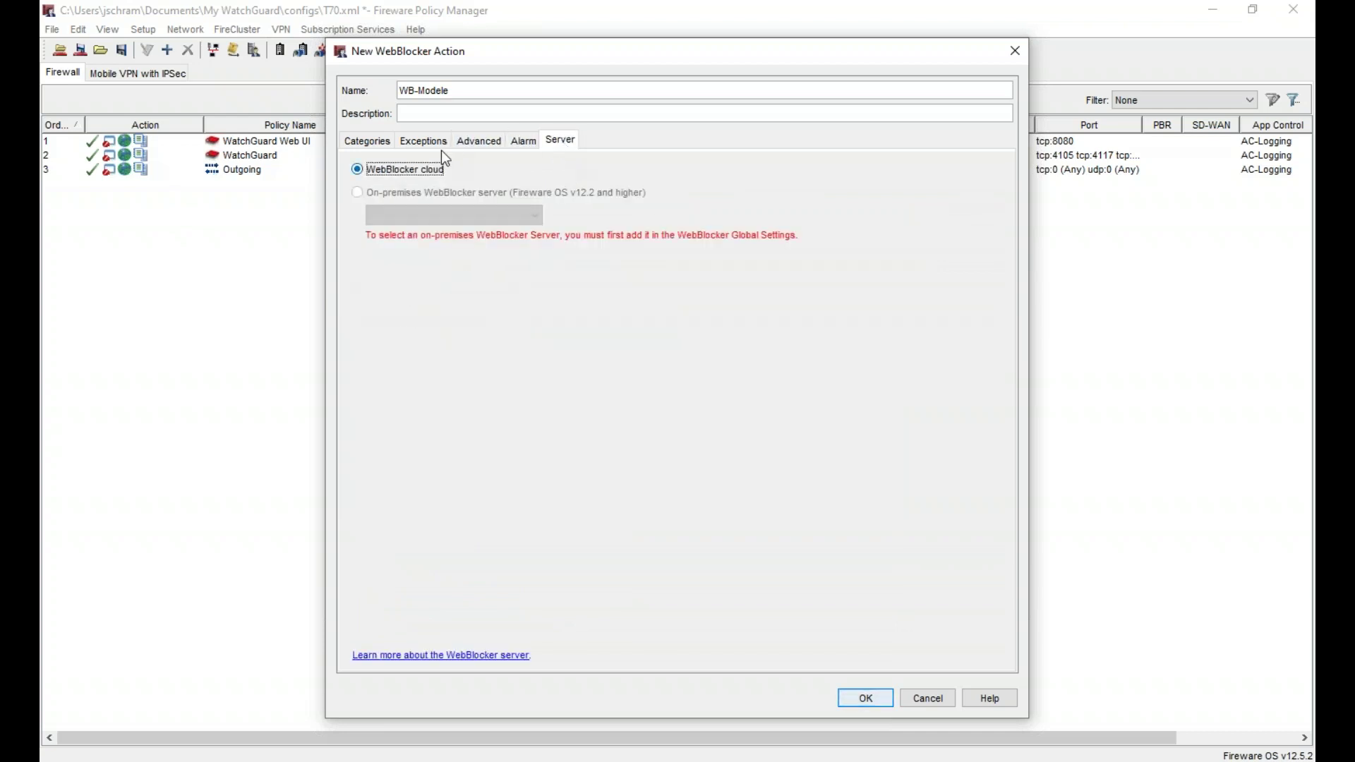
left_click(867, 699)
left_click(501, 247)
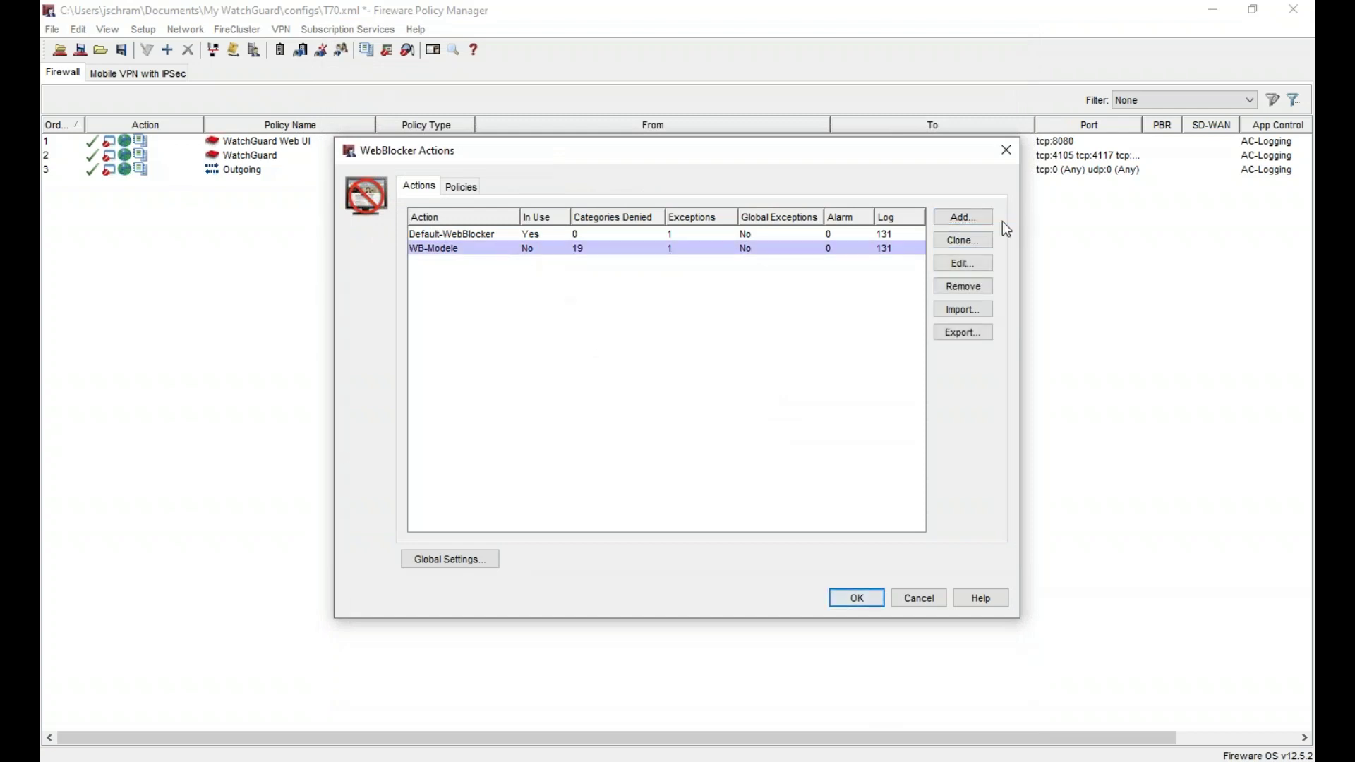
left_click(978, 241)
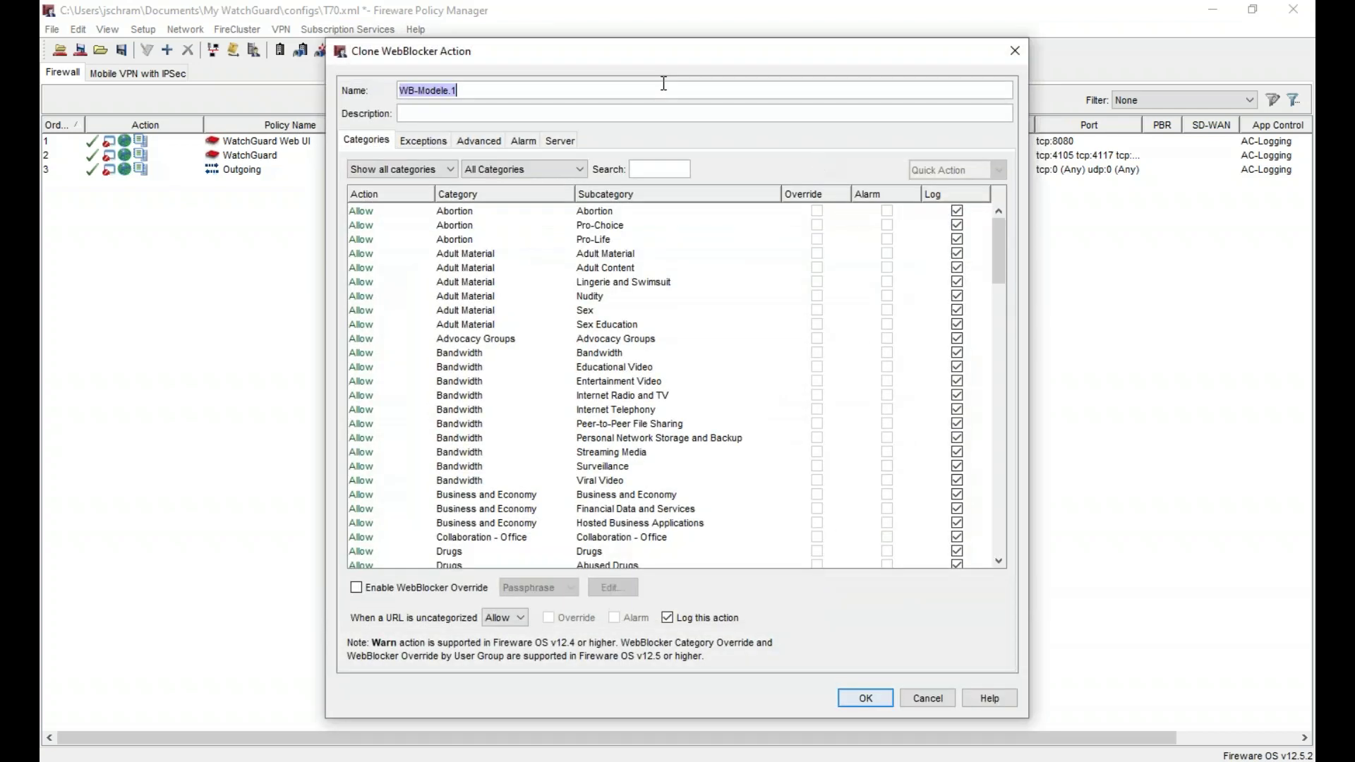
- Save the WB-Modele clones as WB-Direction and WB-Production
left_click(663, 84)
key("BackSpace")
key("BackSpace")
key("BackSpace")
key("BackSpace")
key("BackSpace")
key("BackSpace")
key("BackSpace")
key("BackSpace")
type("Direction")
left_click(859, 698)
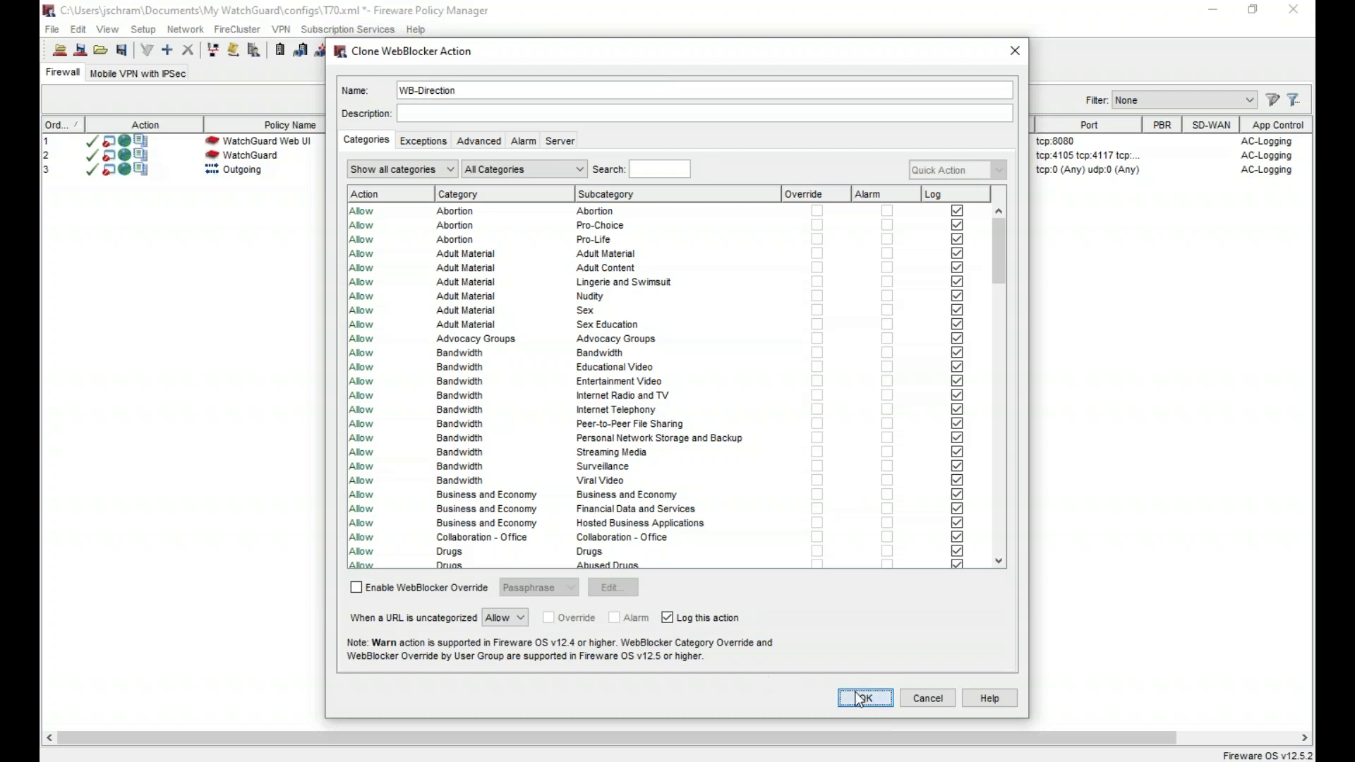
left_click(949, 240)
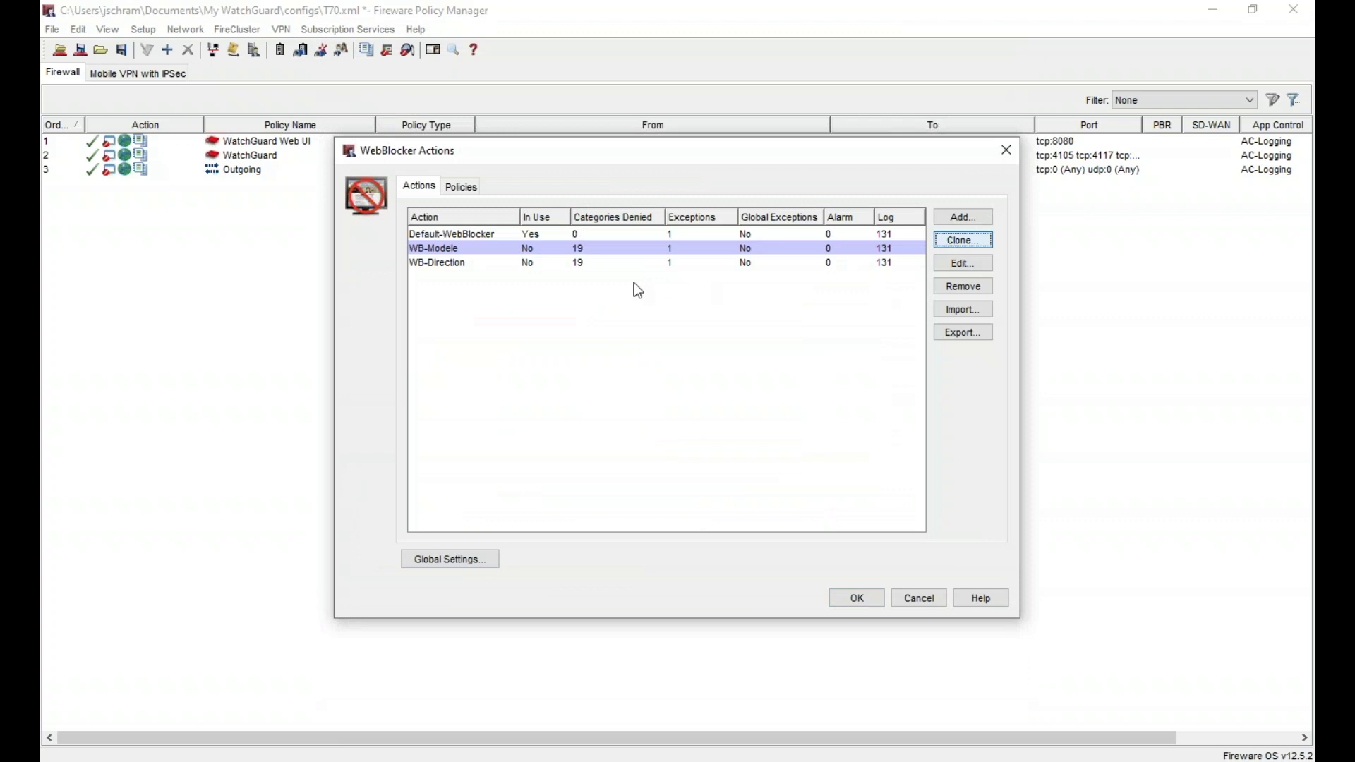
key("BackSpace")
key("BackSpace")
key("BackSpace")
key("BackSpace")
key("BackSpace")
key("BackSpace")
key("BackSpace")
key("BackSpace")
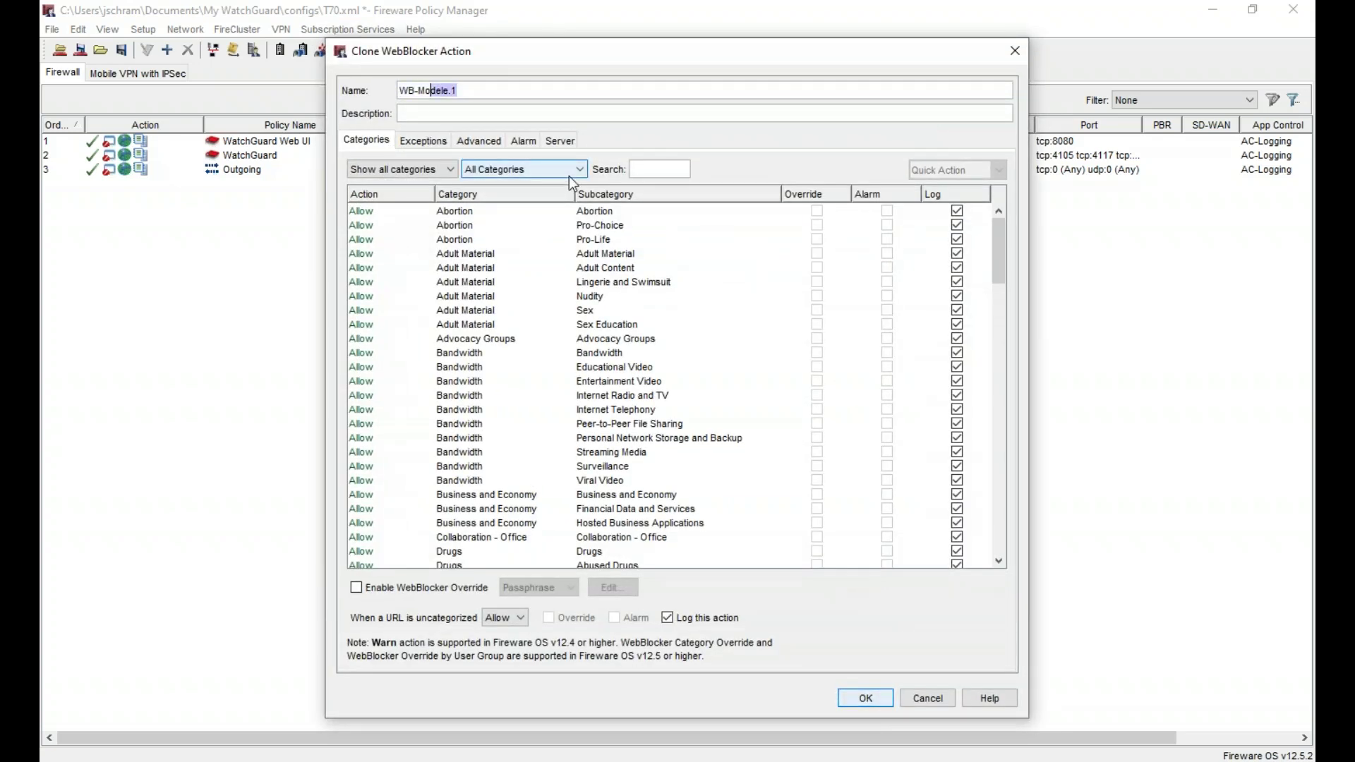
type("Production")
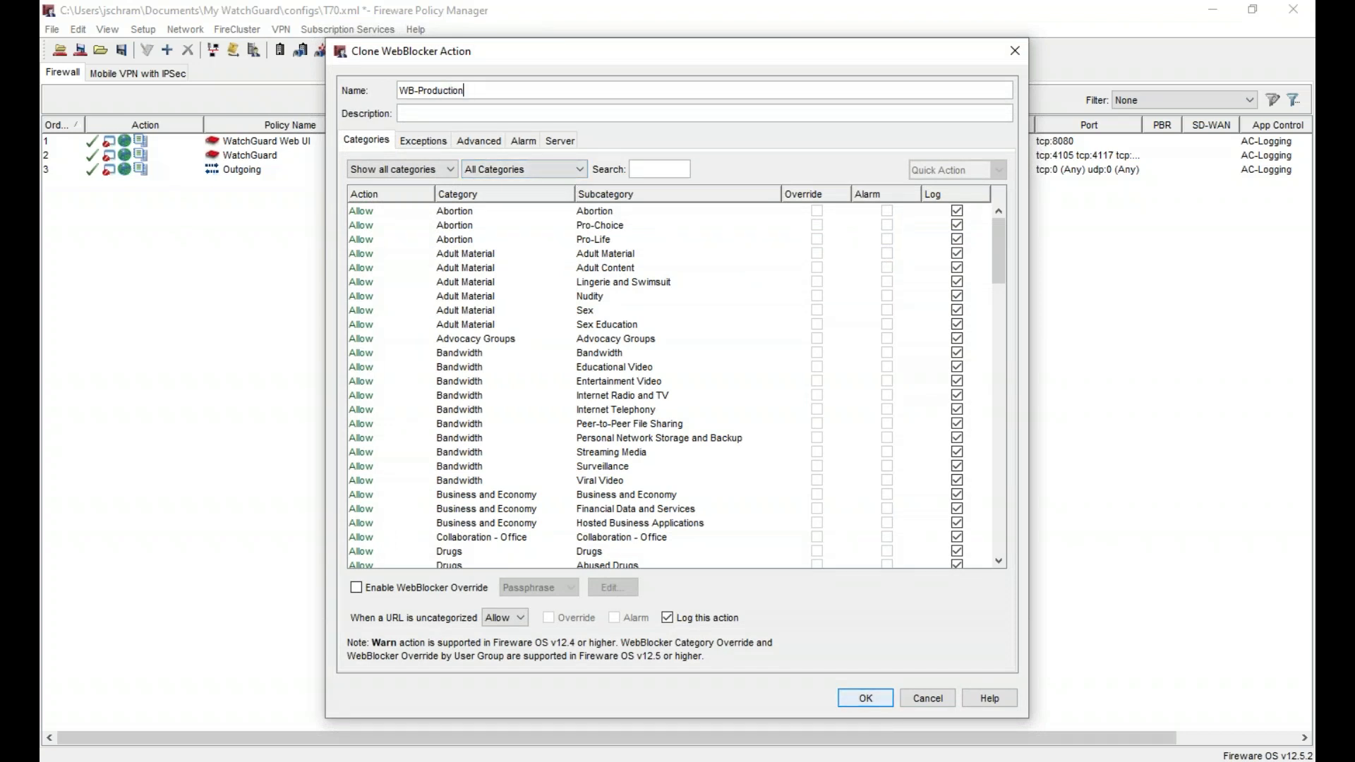
left_click(888, 698)
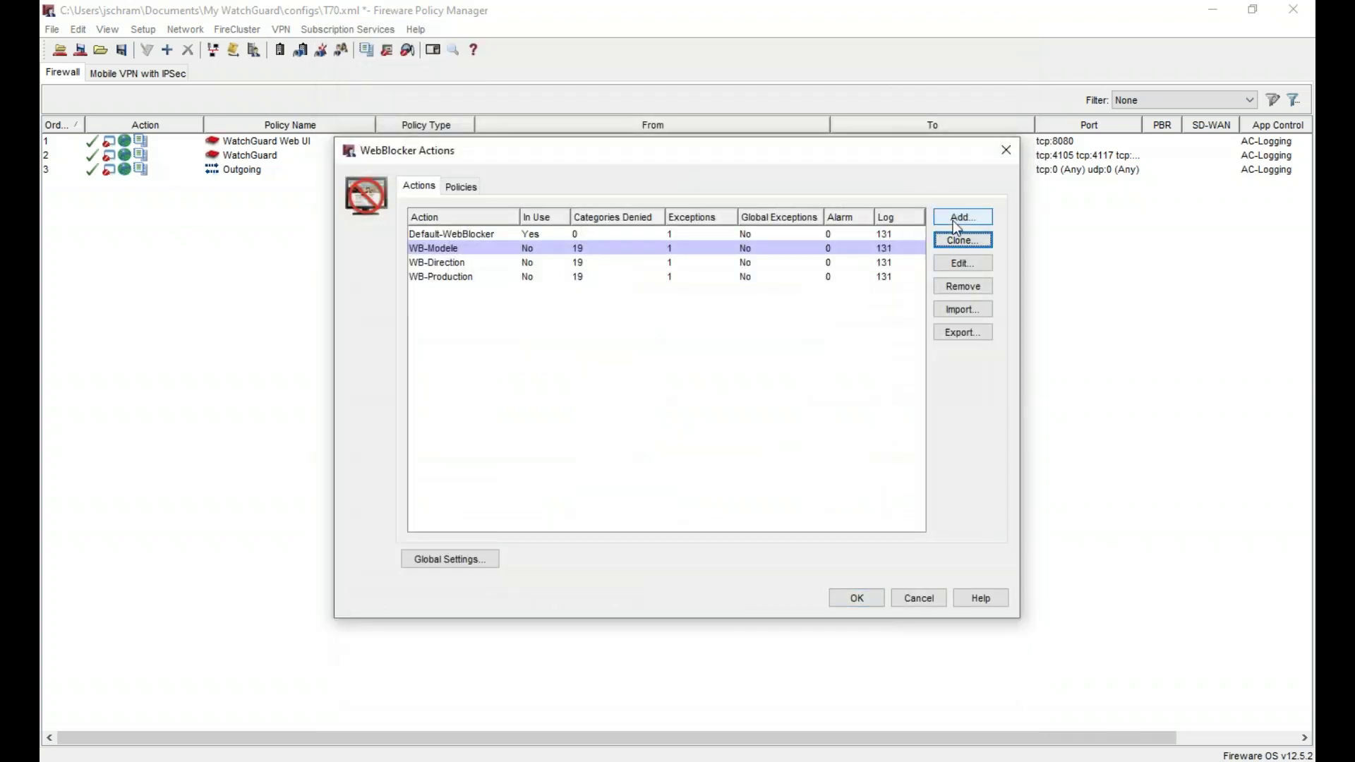
- Save a third clone as WB-Commerce and close the WebBlocker Actions window
left_click(964, 242)
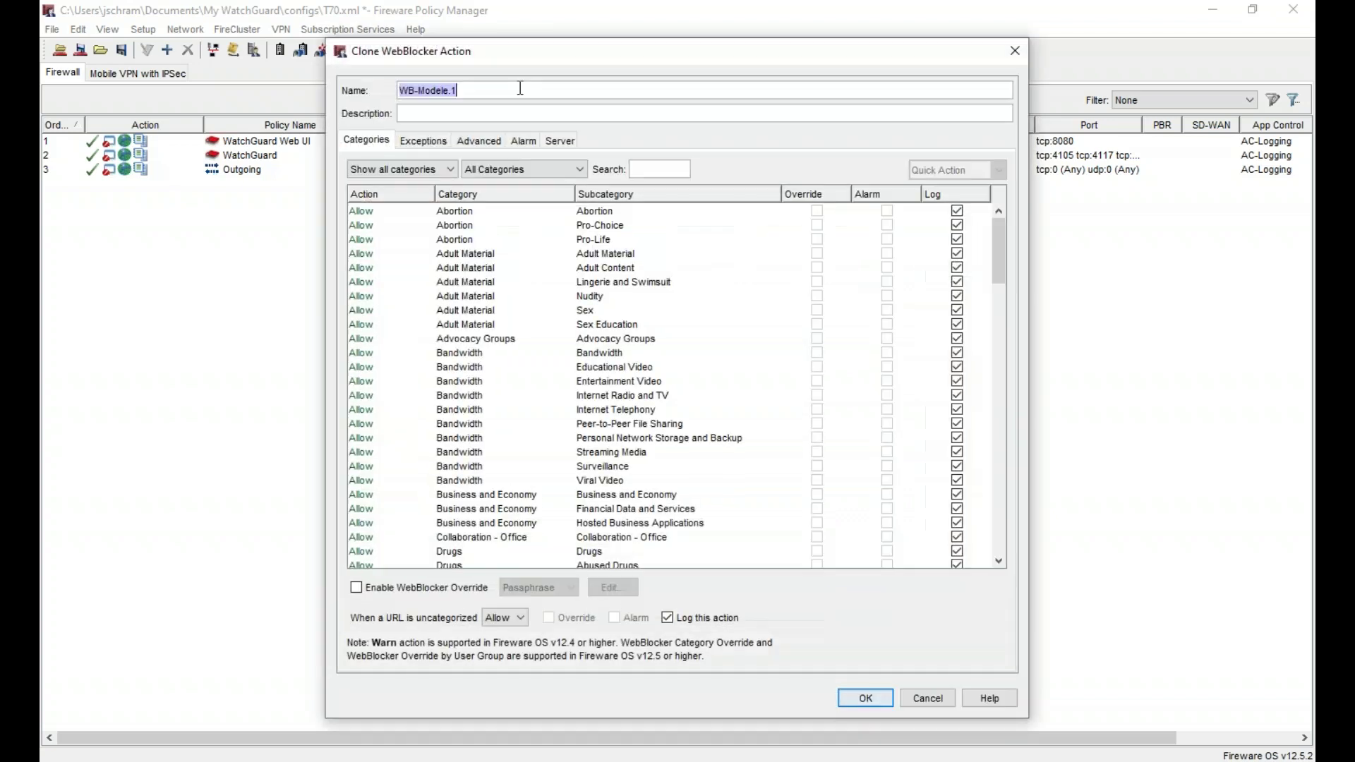
left_click(520, 88)
key("shift+Left")
key("shift+Left")
key("shift+Left")
key("shift+Left")
key("shift+Left")
key("shift+Left")
key("shift+Left")
key("shift+Left")
type("Comemrce")
key("BackSpace")
key("BackSpace")
key("BackSpace")
type("merce")
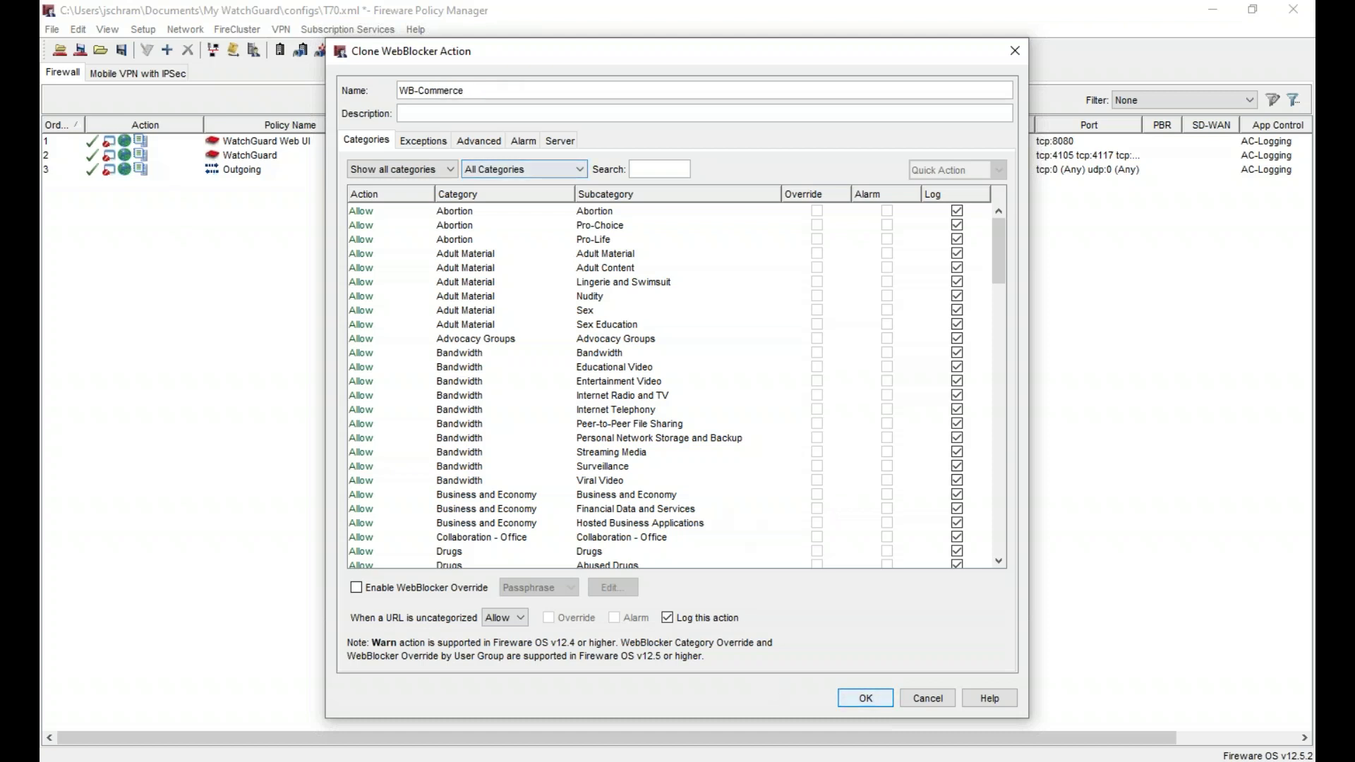
left_click(866, 698)
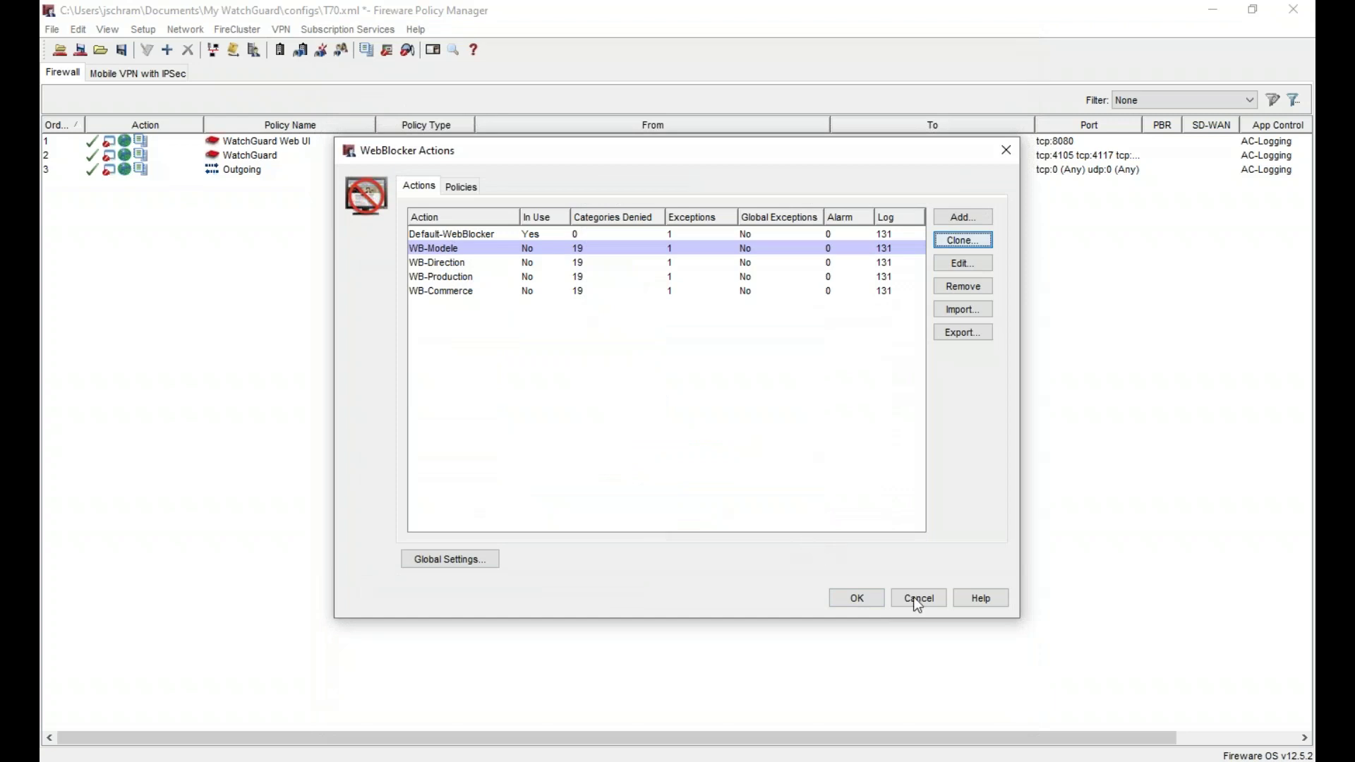
left_click(856, 596)
left_click(363, 32)
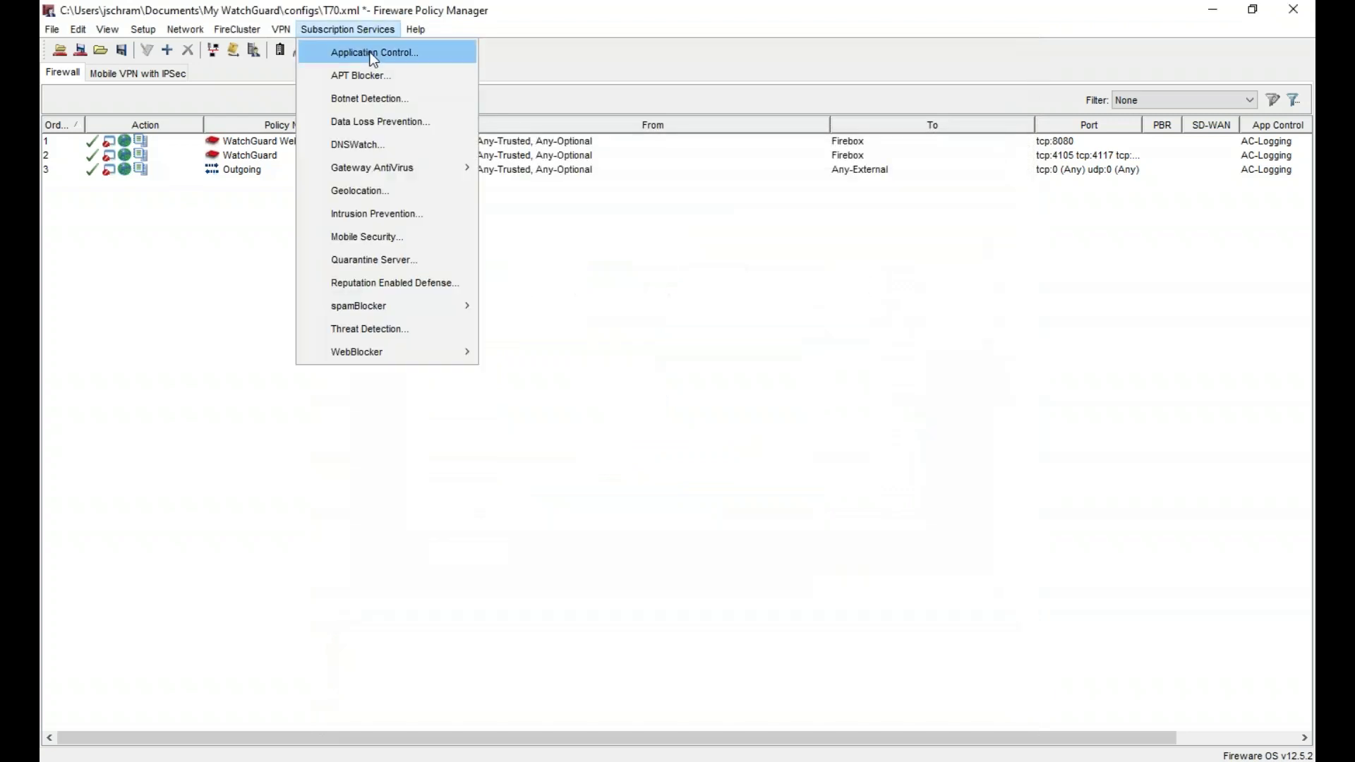
- Since AC-Logging is in use, set all three policies' Application Control action to None
left_click(363, 51)
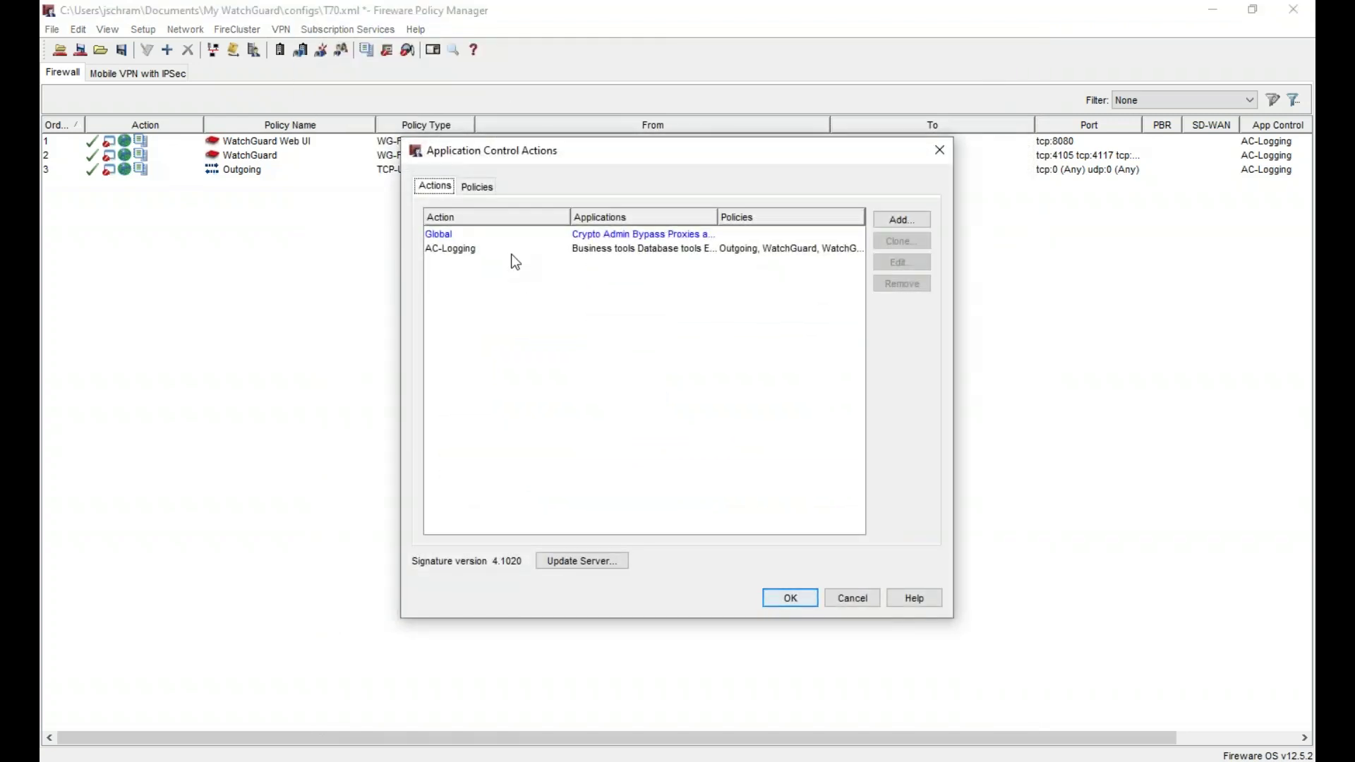
left_click(511, 254)
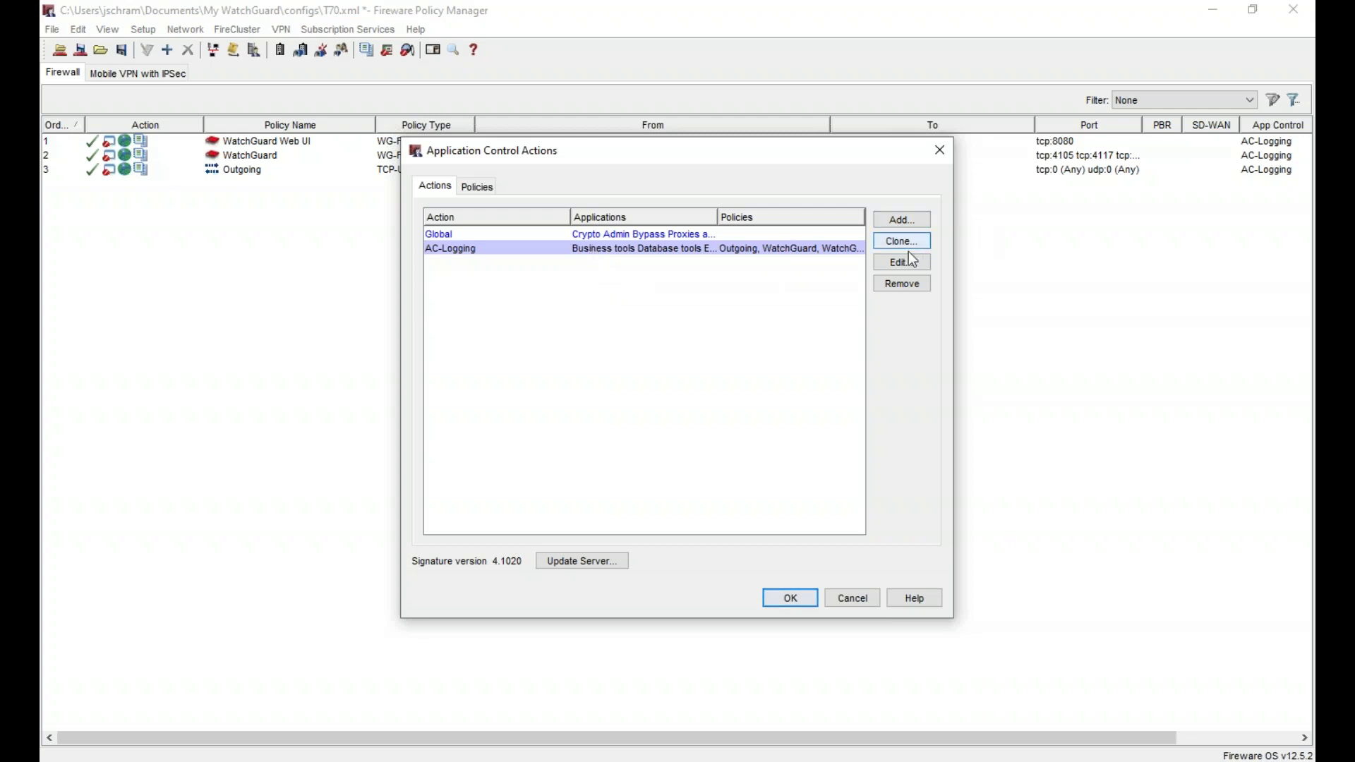
left_click(905, 282)
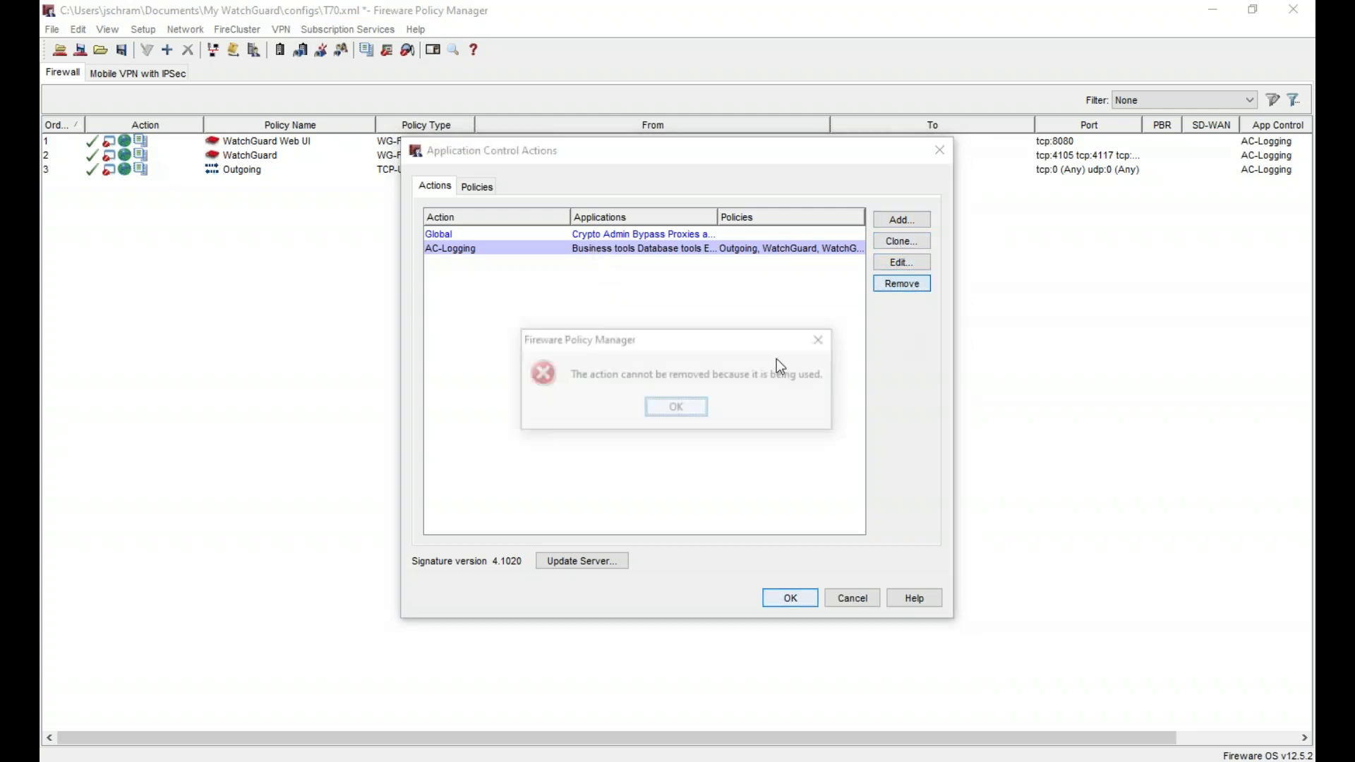
key("Return")
left_click(477, 187)
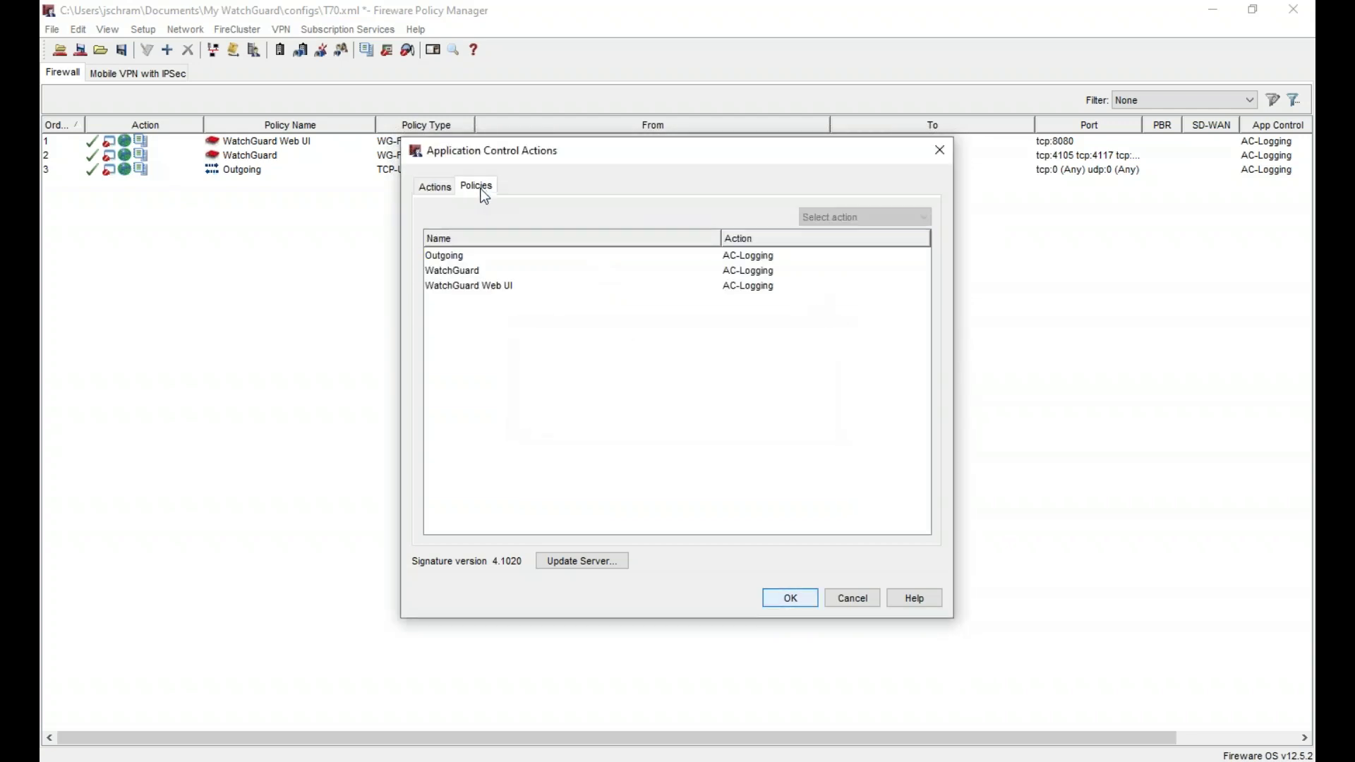
left_click(493, 274)
key("ctrl+a")
left_click(878, 224)
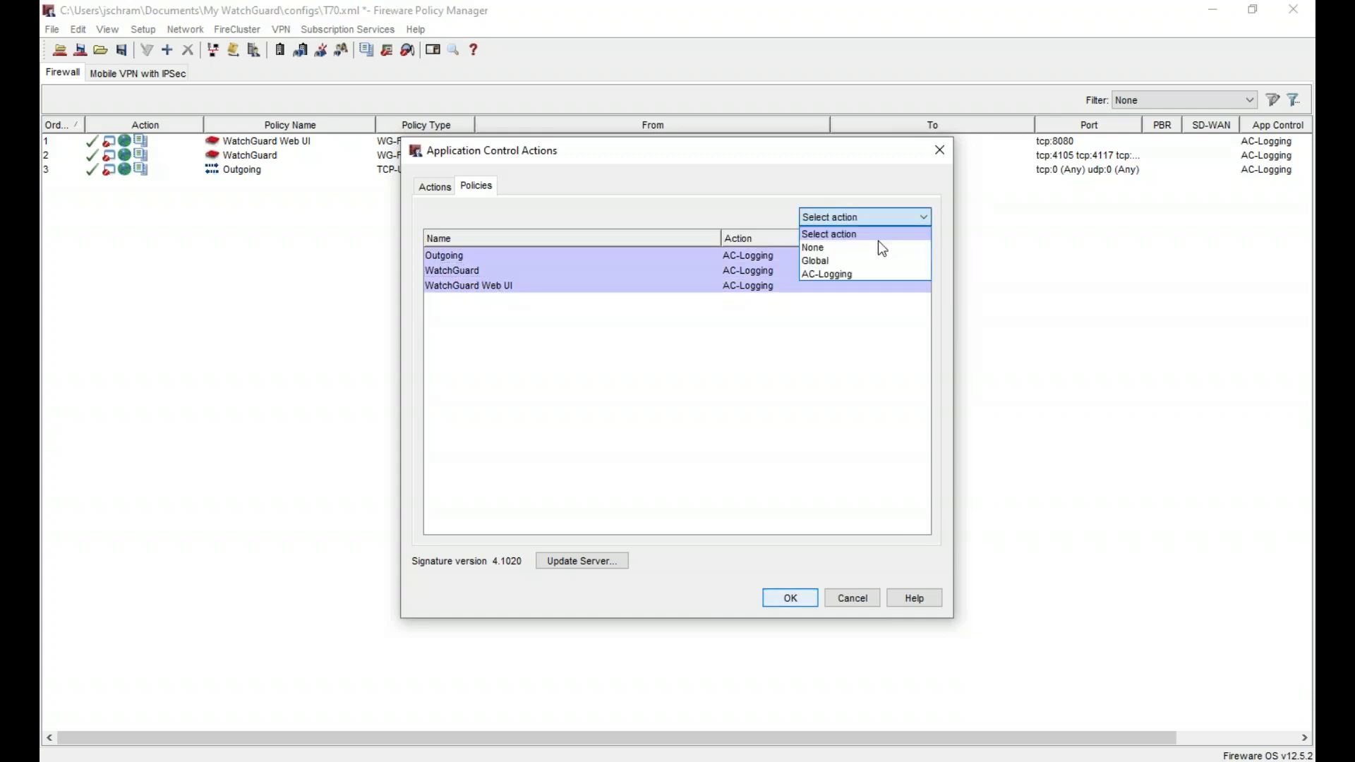
left_click(858, 252)
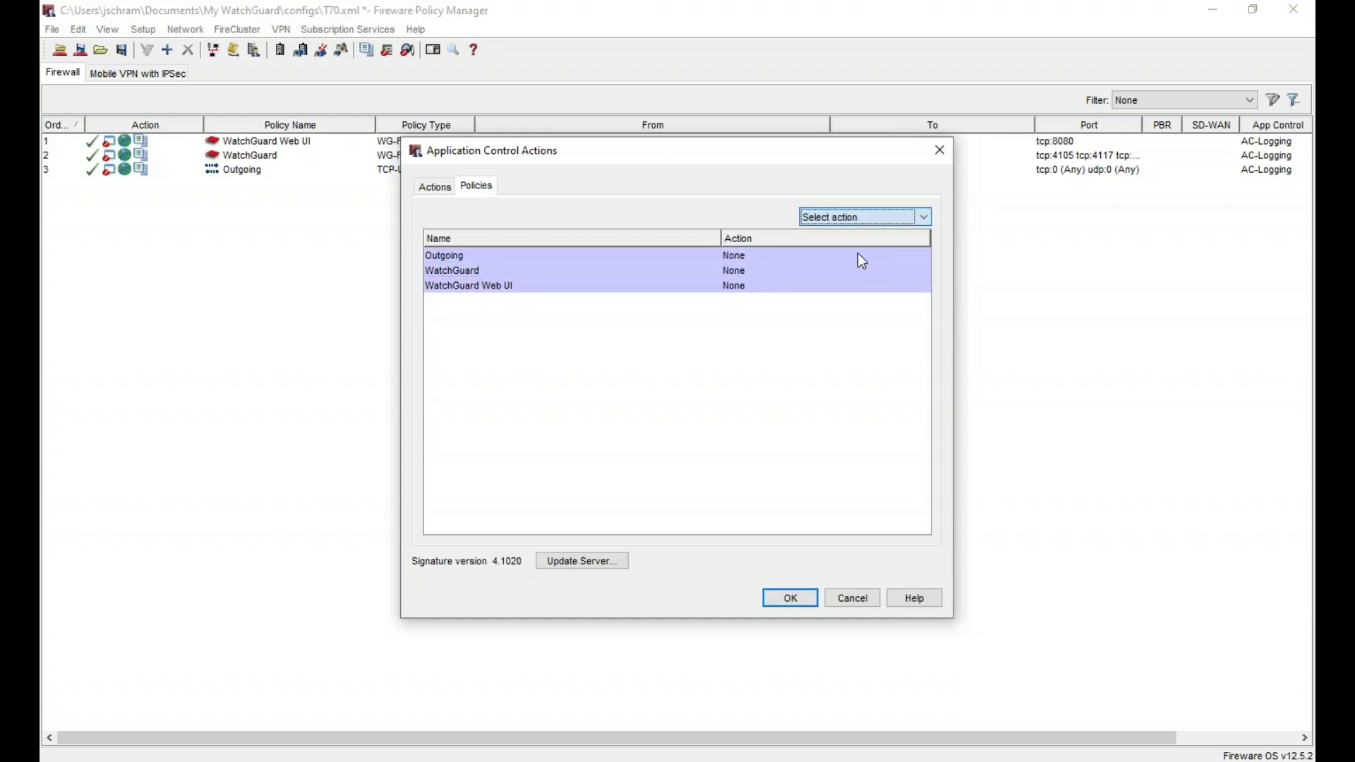
- Delete the now-unused AC-Logging application control action, confirming Oui
left_click(432, 189)
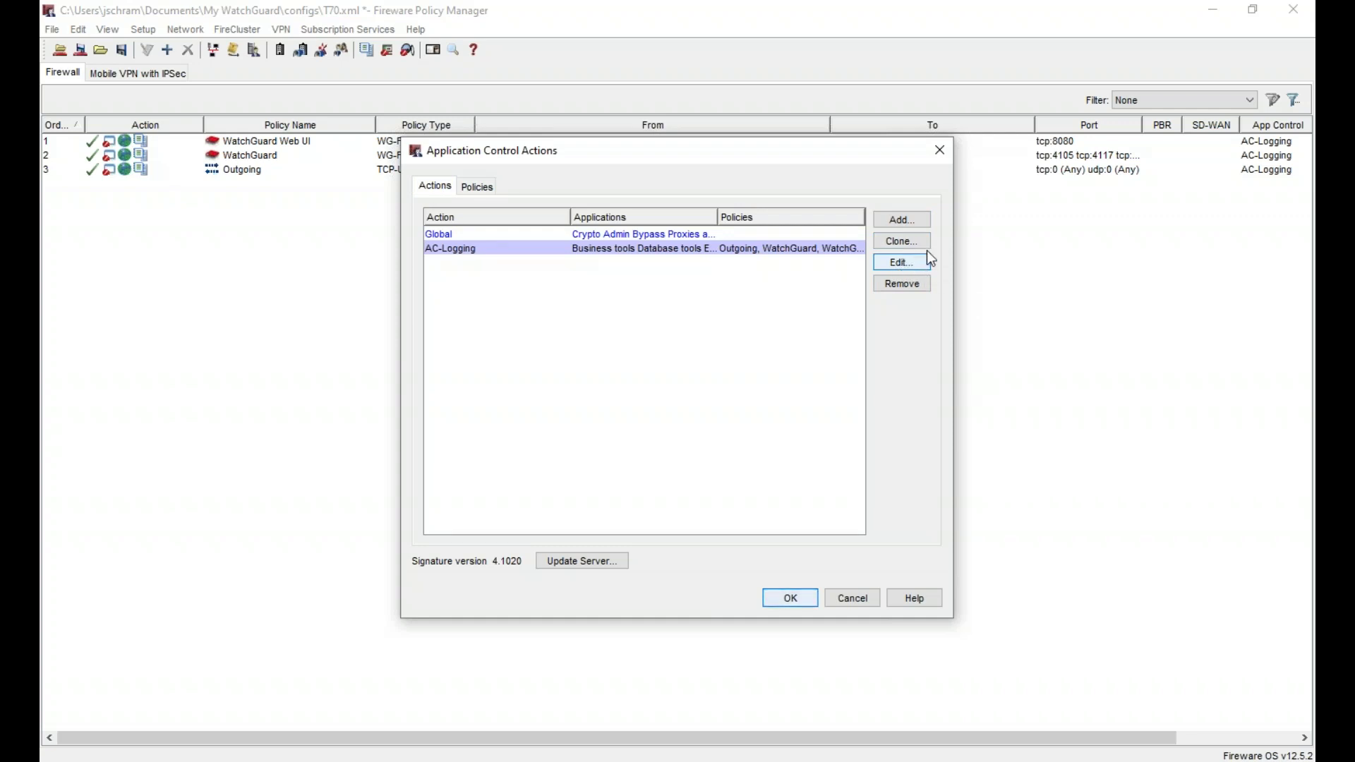
left_click(906, 282)
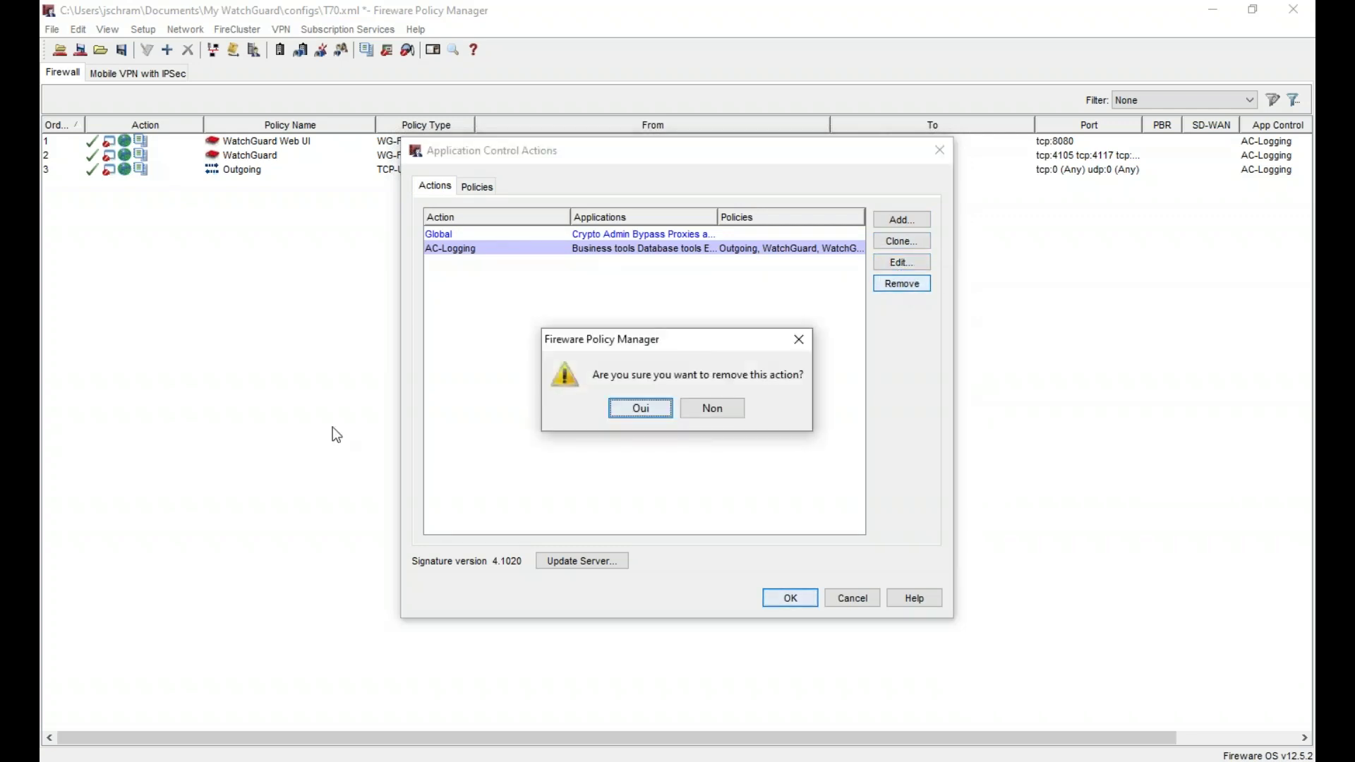
left_click(625, 409)
left_click(922, 219)
- Name the new action AC-Logging and set every category, Business tools through Web services, to Allow
triple_click(753, 143)
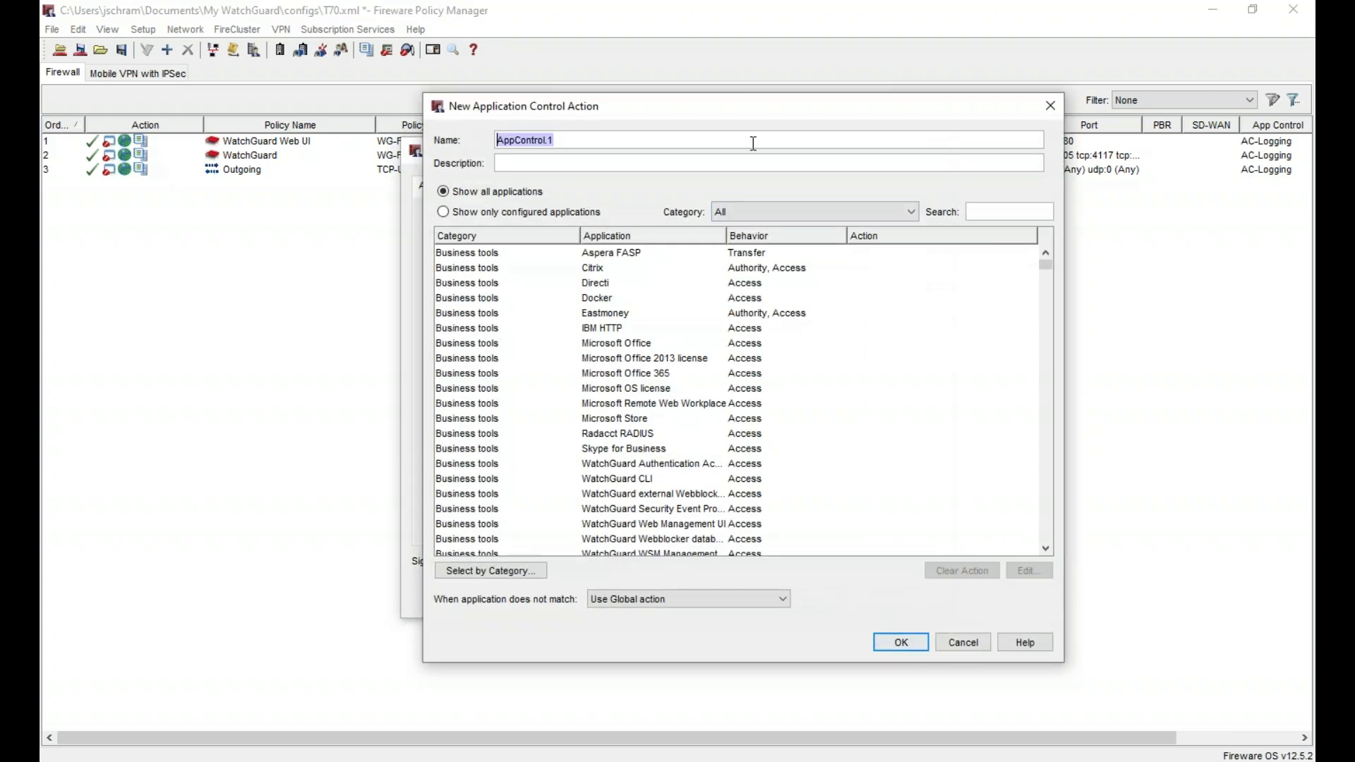
type("AC-Logging")
left_click(501, 573)
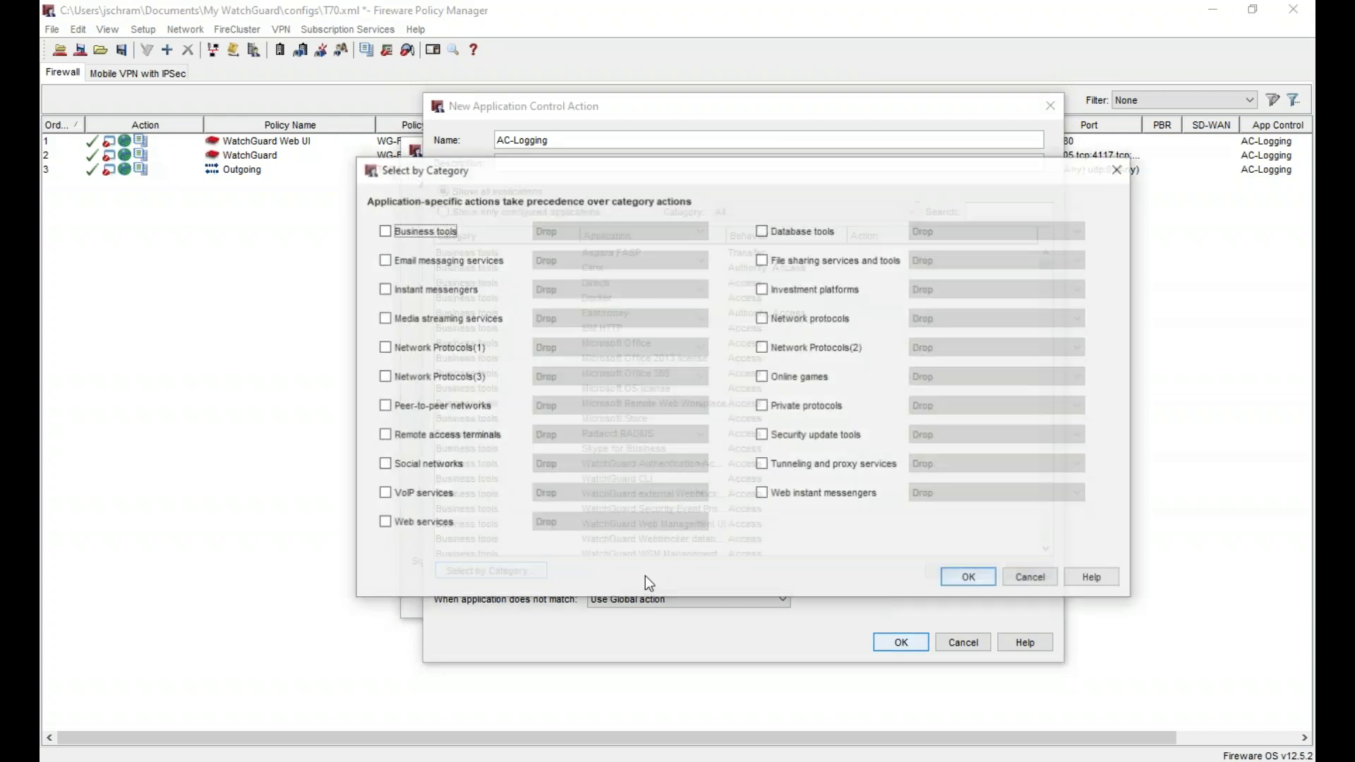
key("space")
key("Tab")
key("Up")
key("Tab")
key("space")
key("Tab")
key("Up")
key("Tab")
key("space")
key("Tab")
key("Up")
key("Tab")
key("space")
key("Tab")
key("Up")
key("Tab")
key("space")
key("Tab")
key("Up")
key("Tab")
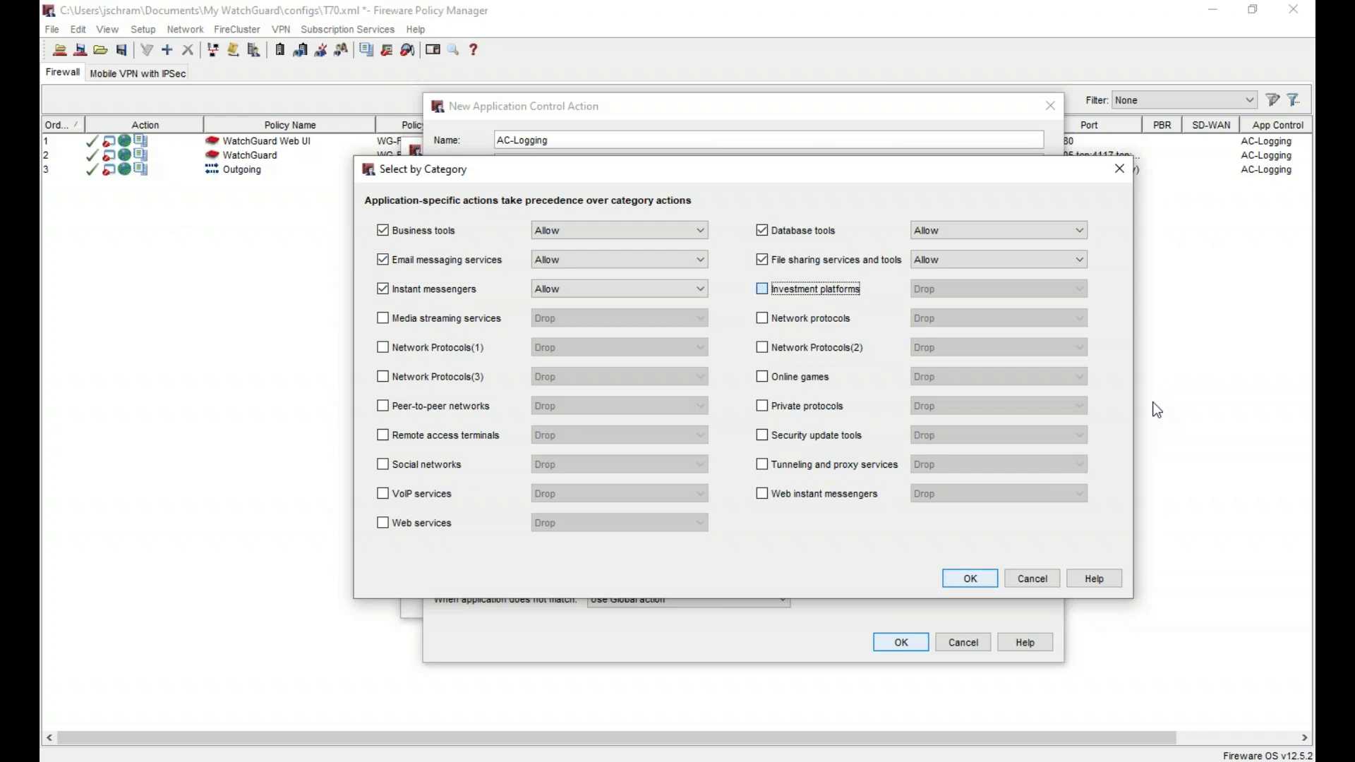
key("space")
key("Tab")
key("Up")
key("Tab")
key("space")
key("Tab")
key("Up")
key("Tab")
key("space")
key("Tab")
key("Tab")
key("space")
key("Tab")
key("Up")
key("Tab")
key("space")
key("Tab")
key("Up")
key("Tab")
key("space")
key("Tab")
key("Up")
key("Tab")
key("space")
key("Tab")
key("Up")
key("Tab")
key("space")
key("Tab")
key("Up")
key("Tab")
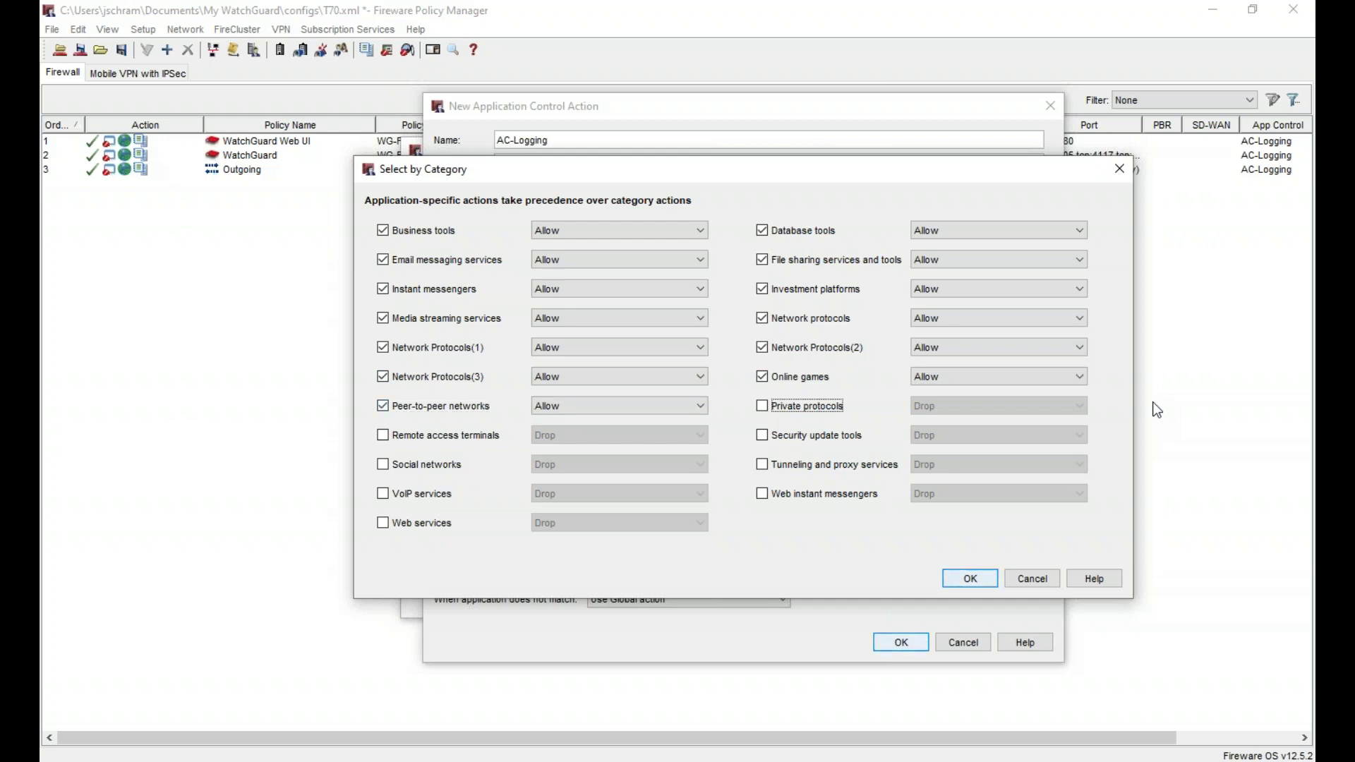
key("space")
key("Tab")
key("Up")
key("Tab")
key("space")
key("Tab")
key("Up")
key("Tab")
key("space")
key("Tab")
key("Up")
key("Tab")
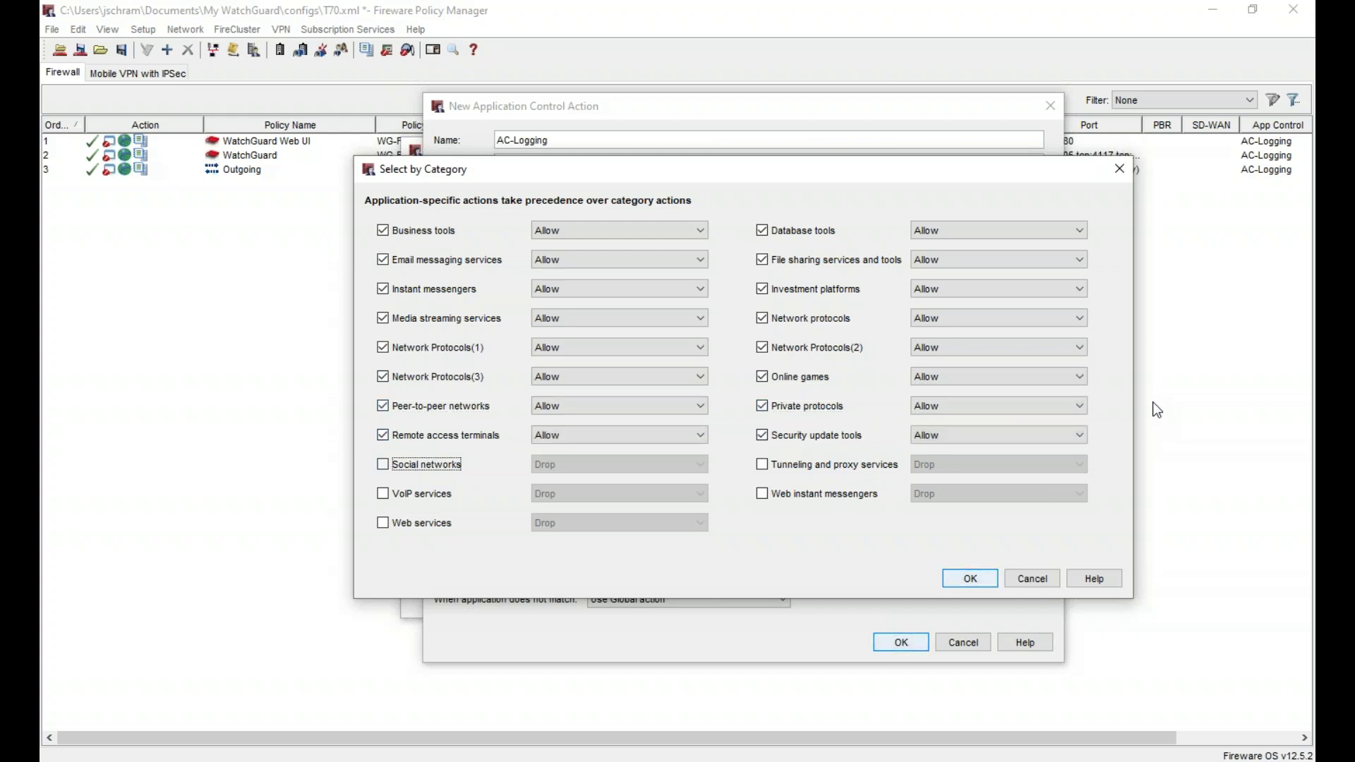
key("space")
key("Tab")
key("Up")
key("Tab")
key("space")
key("Tab")
key("Up")
key("Tab")
key("space")
key("Tab")
key("Up")
key("Tab")
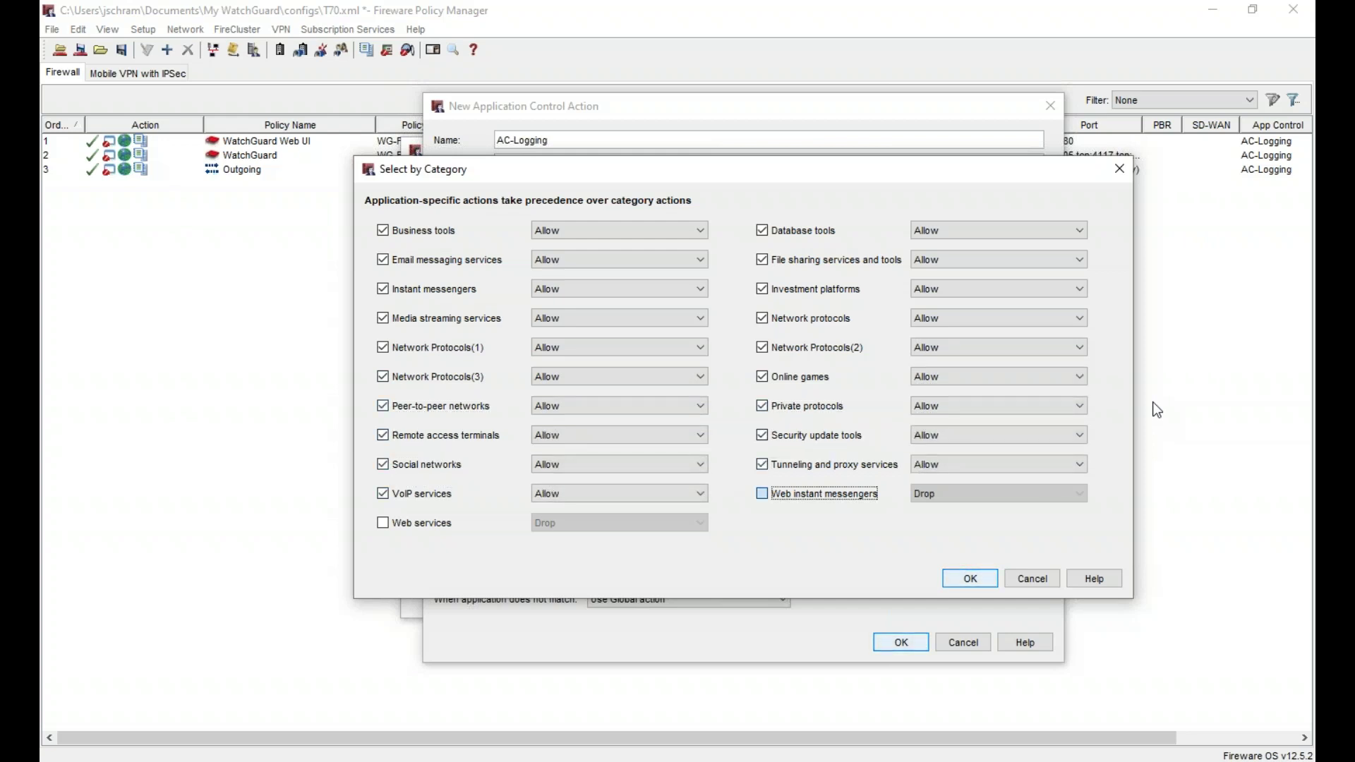
key("space")
key("Tab")
key("Up")
key("Tab")
key("space")
key("Tab")
key("Up")
key("Tab")
key("Return")
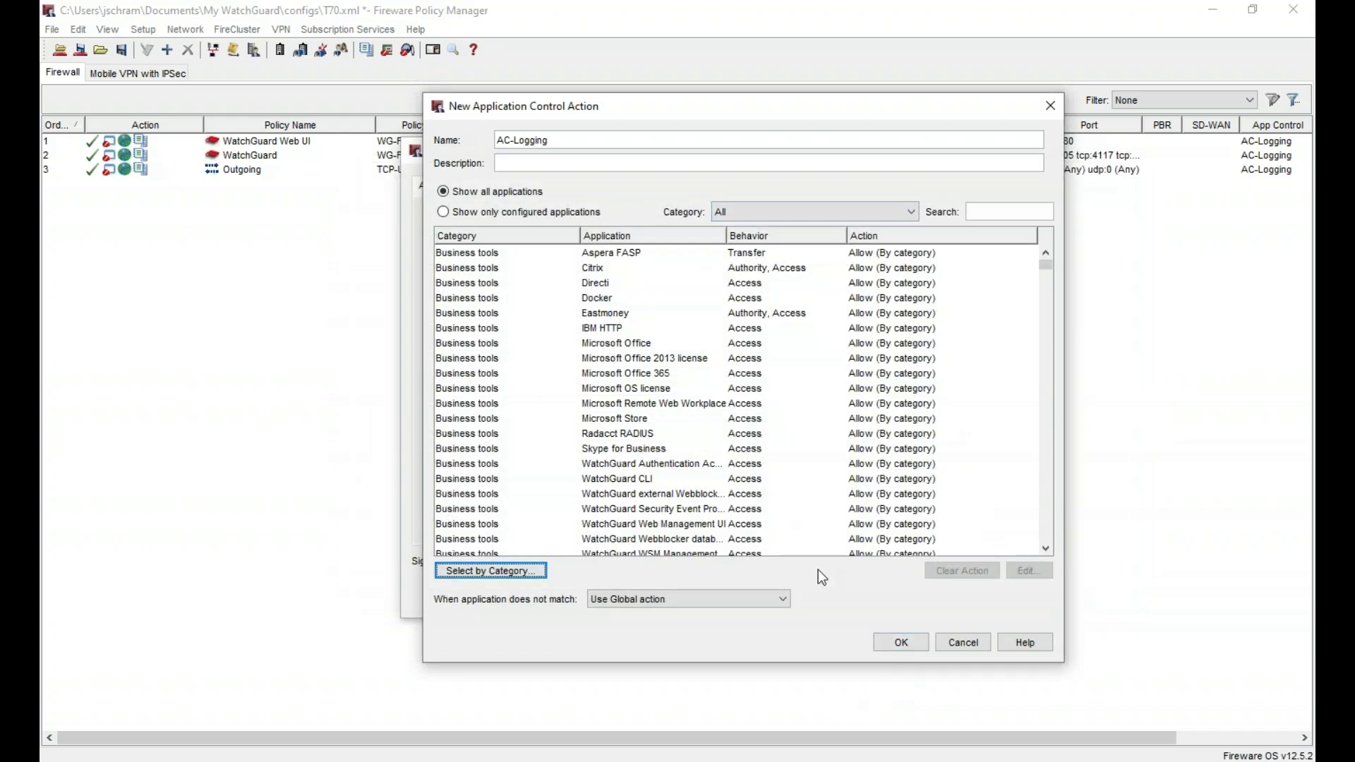
- Save AC-Logging and assign it to all three policies on the Policies tab
left_click(901, 643)
left_click(476, 186)
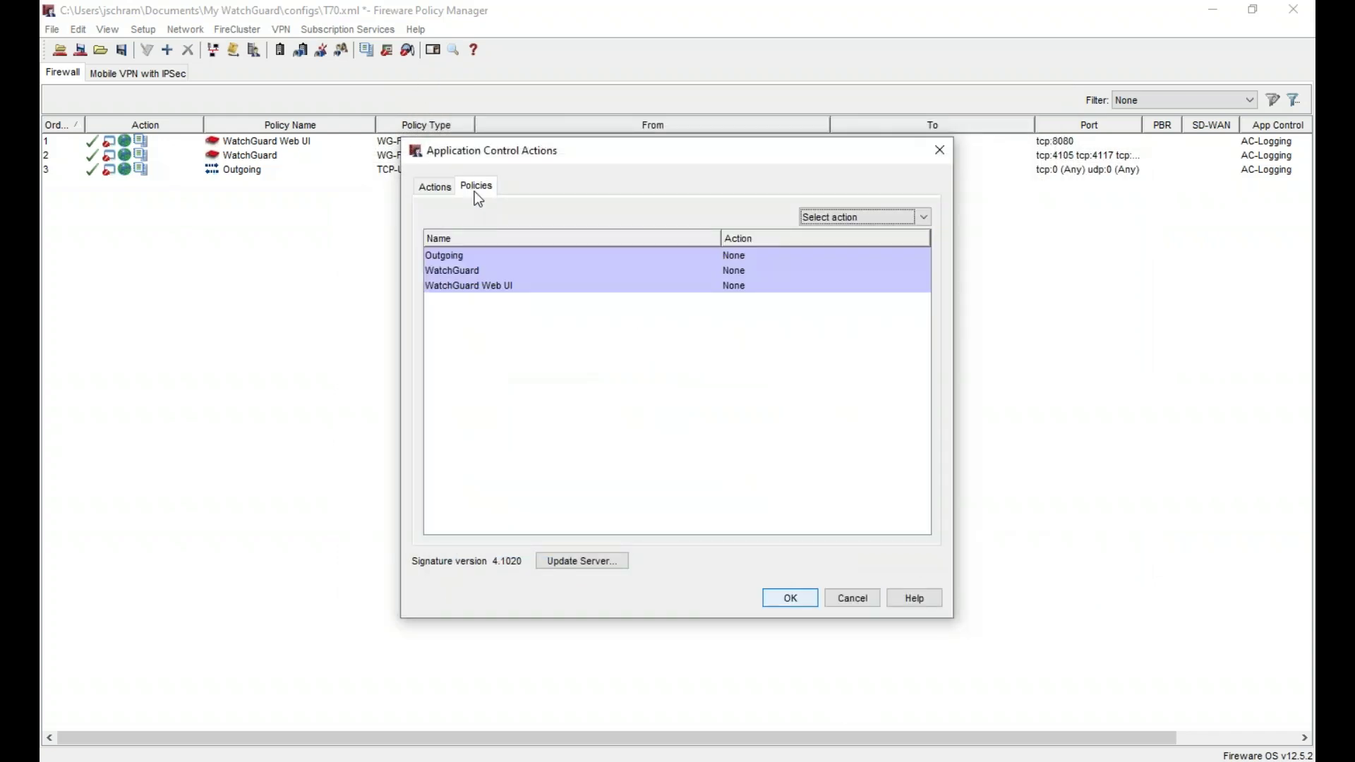
left_click(917, 217)
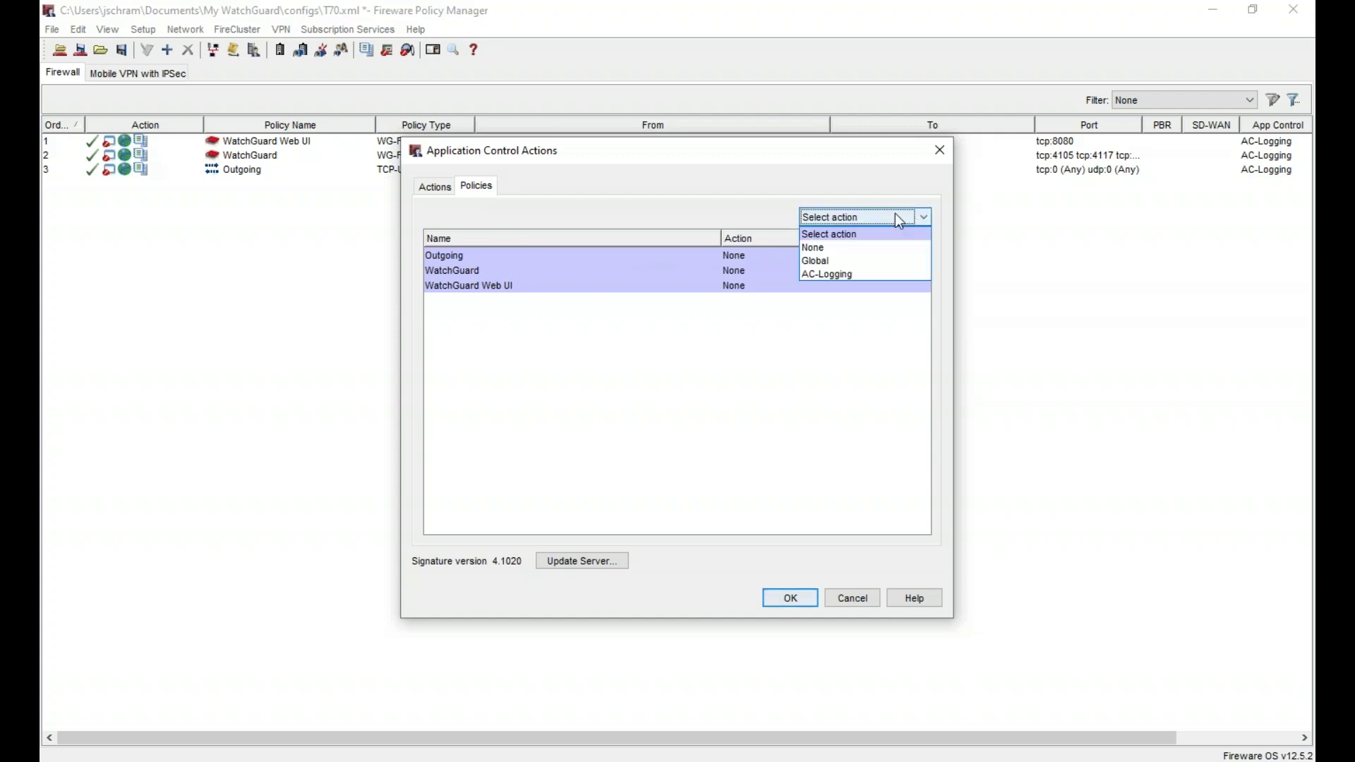
left_click(883, 273)
left_click(435, 186)
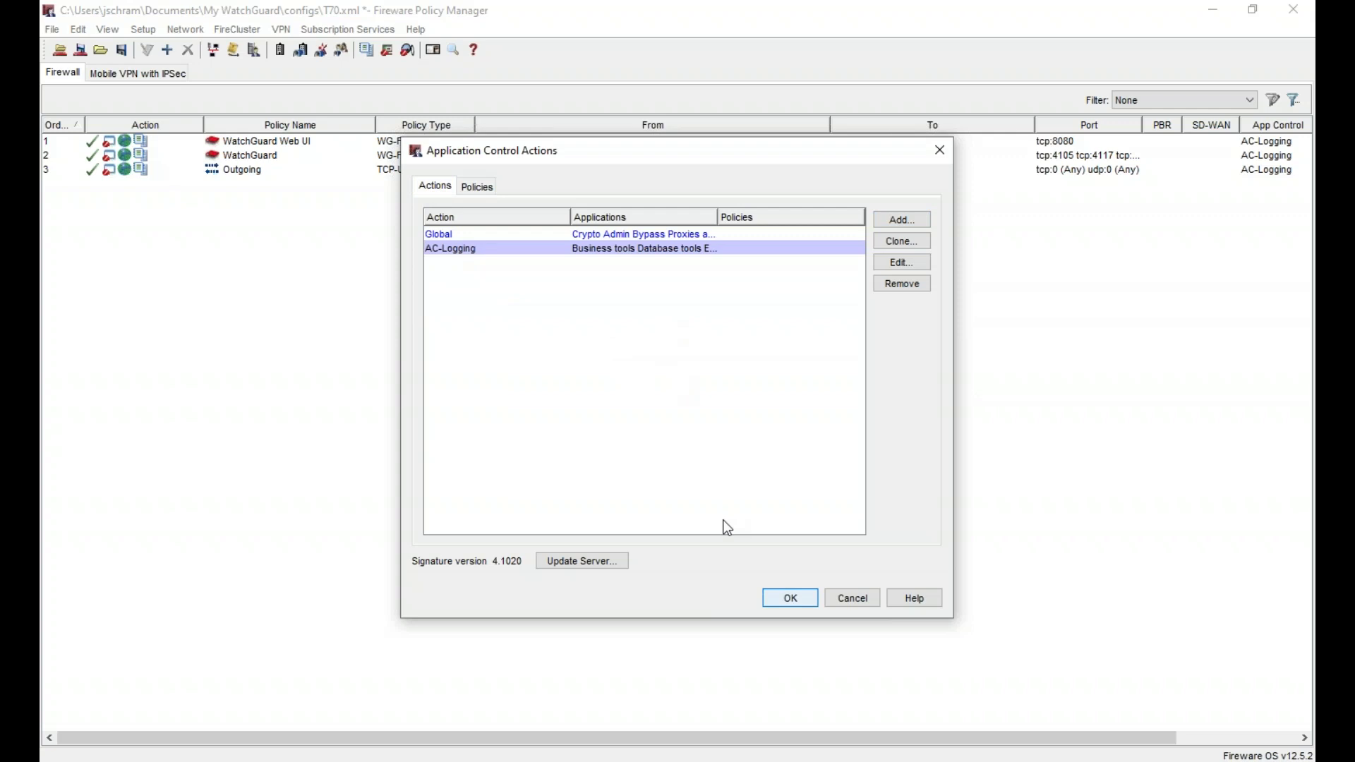
- Review the signature update server settings, then close Application Control Actions with OK
left_click(592, 565)
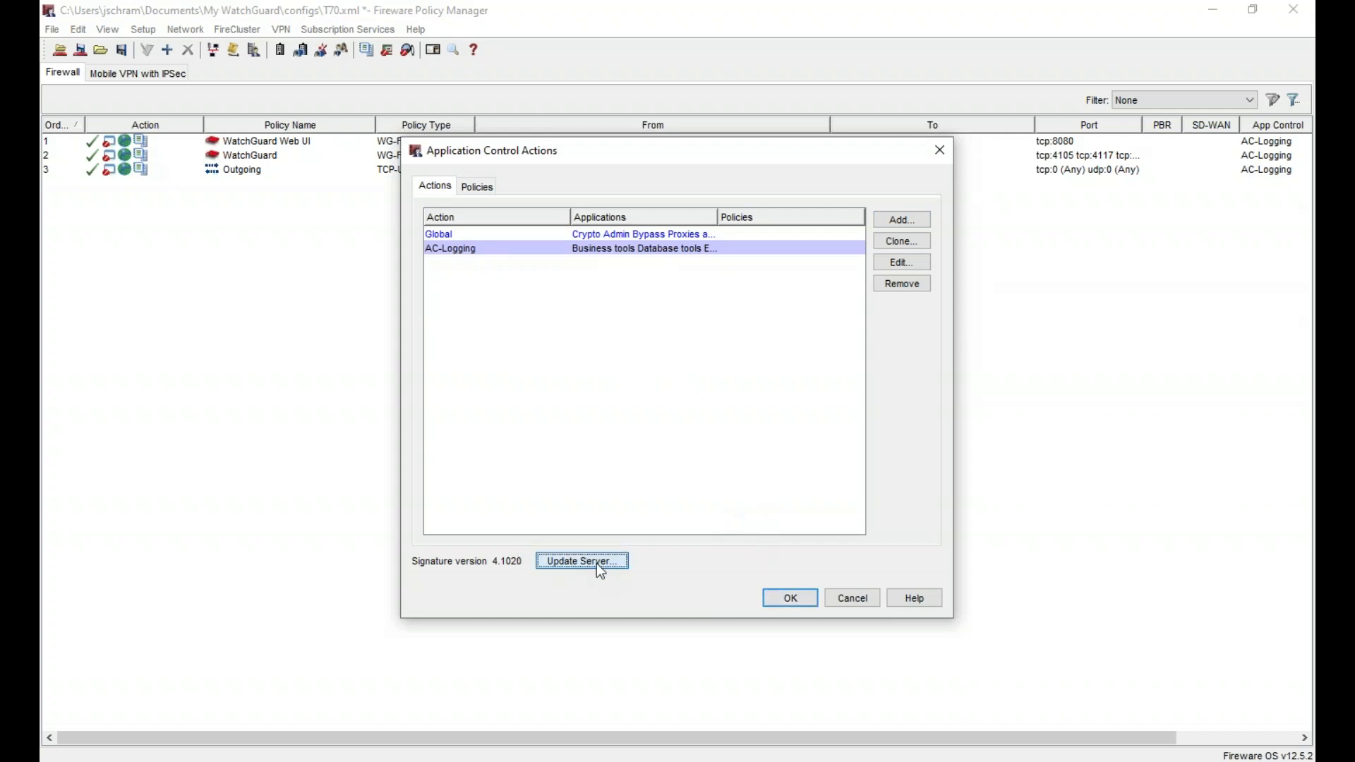
left_click(645, 232)
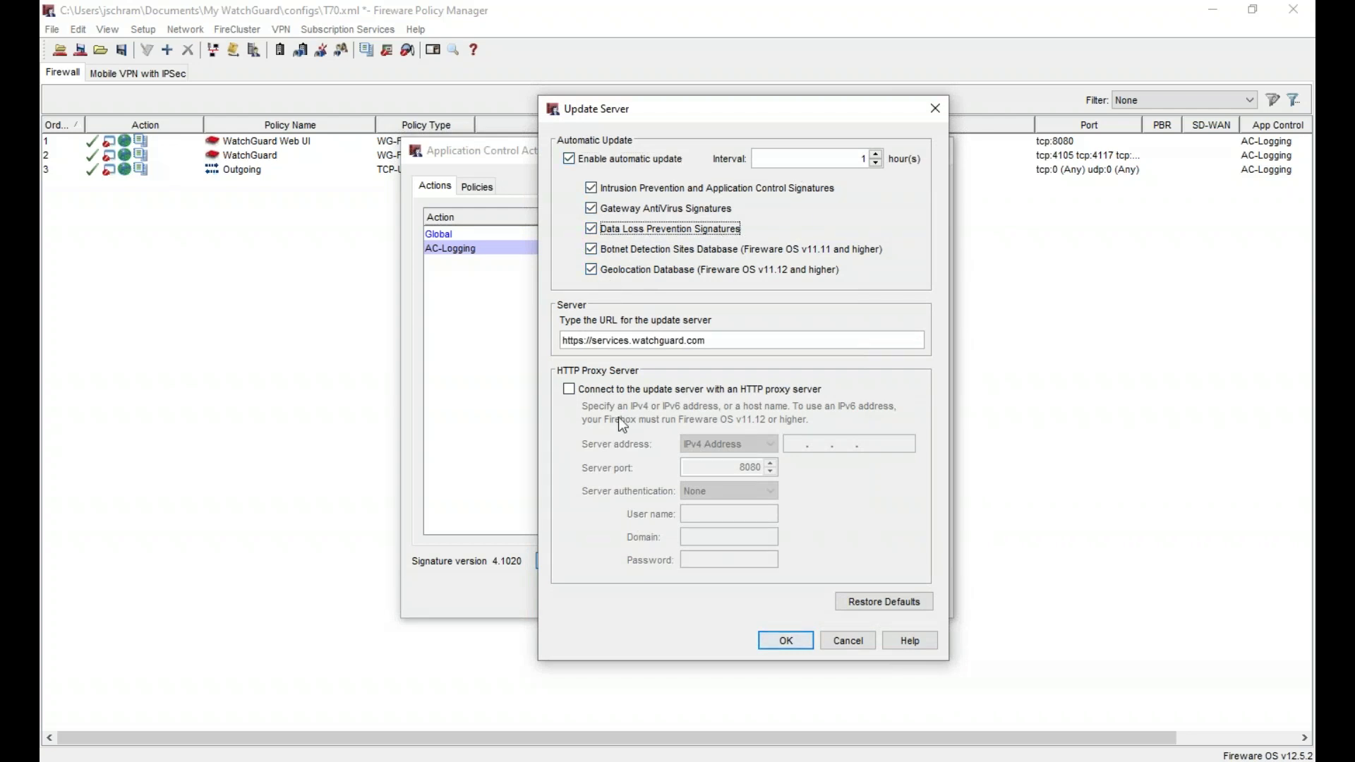
left_click(789, 650)
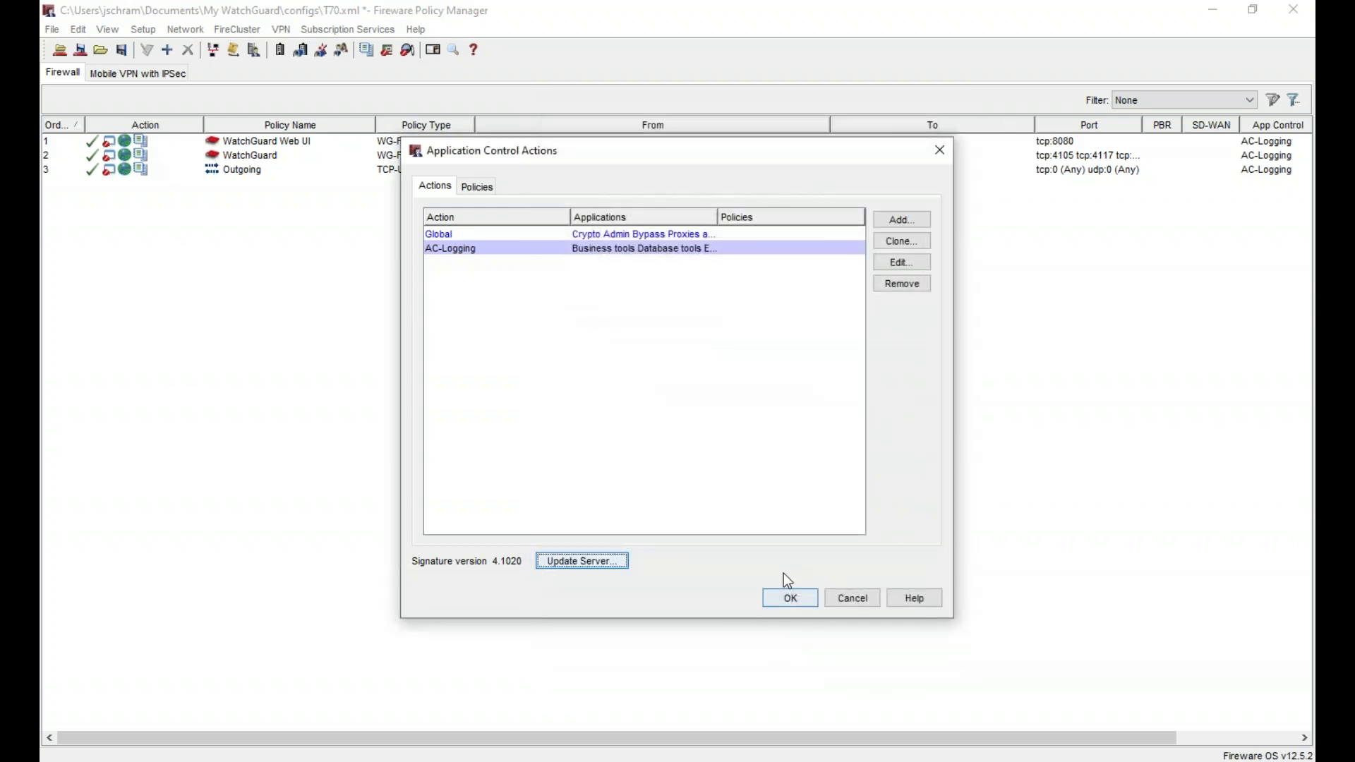
left_click(785, 597)
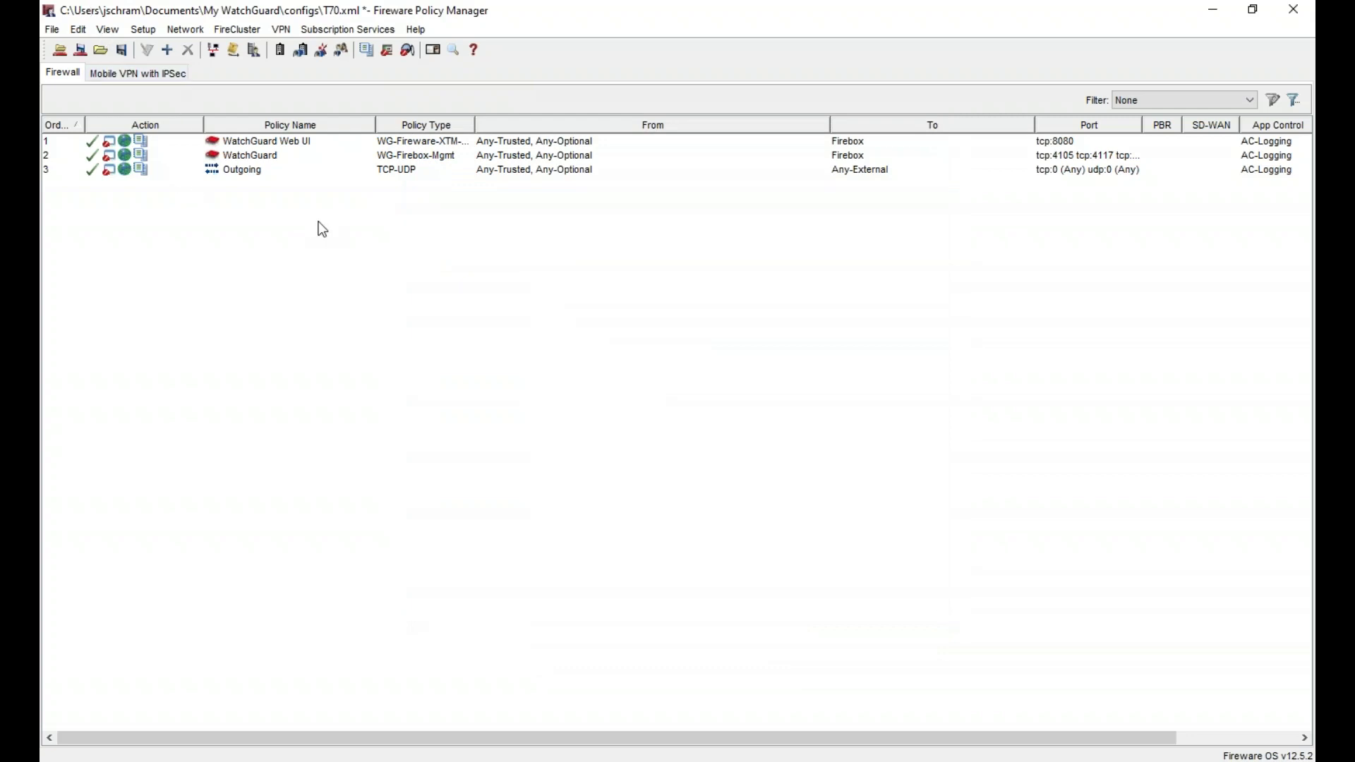
- Open the Proxy Actions list and remove Default-FTP-Client
left_click(156, 32)
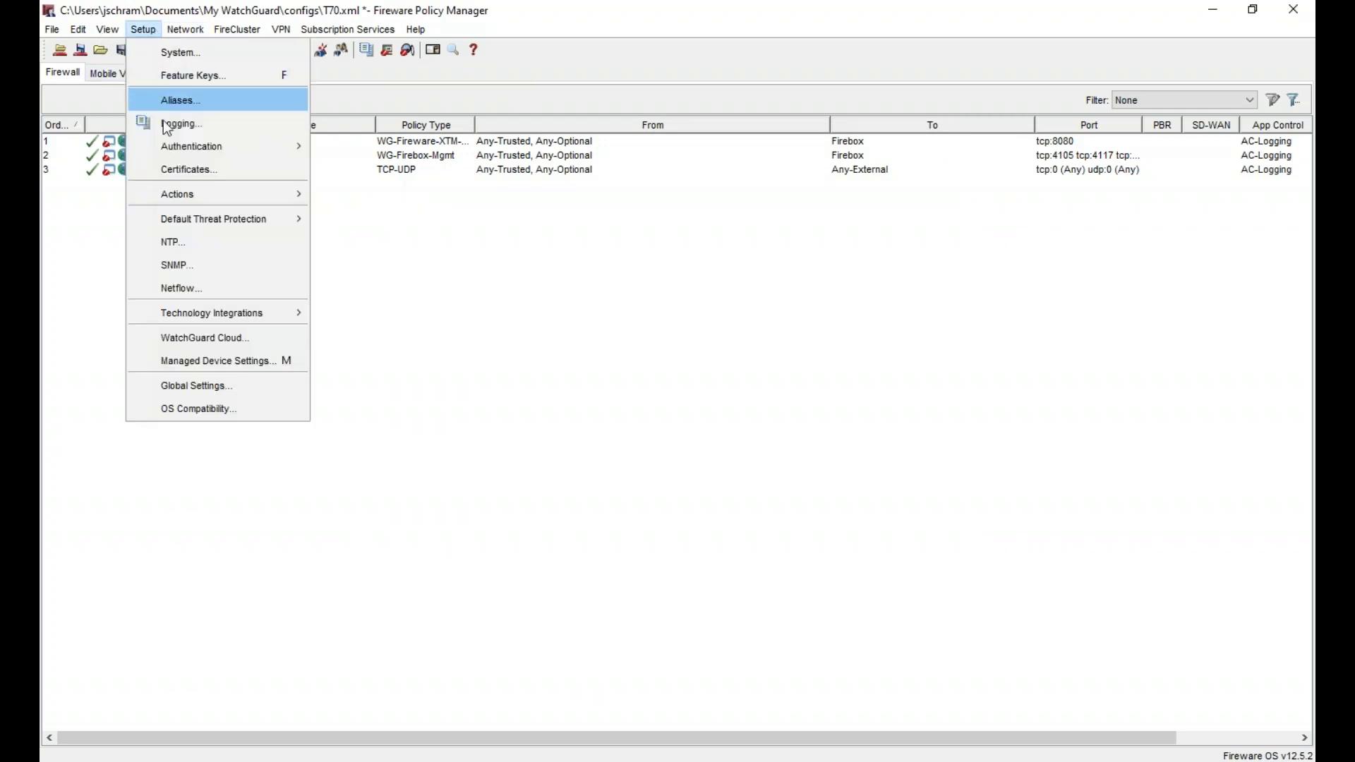
mouse_move(205, 195)
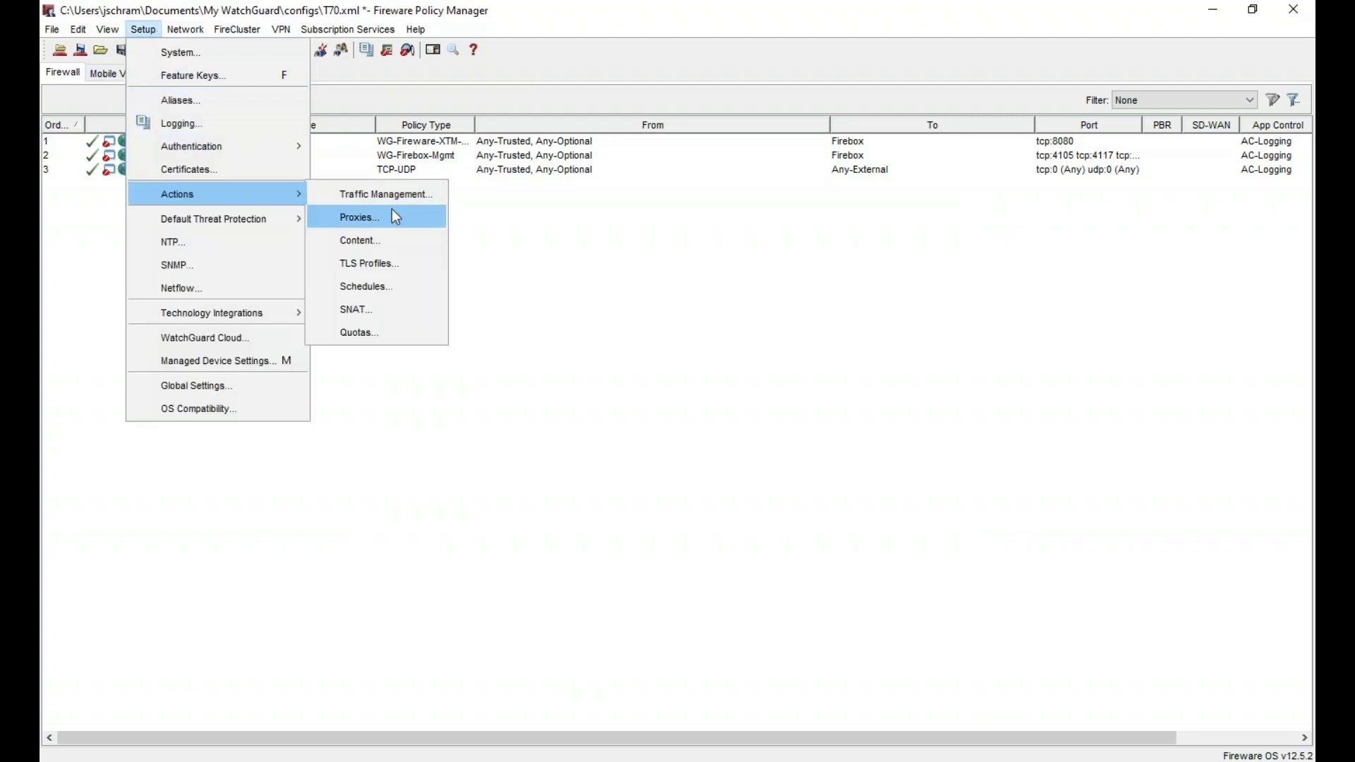
left_click(391, 212)
scroll(648, 429, "down", 5)
scroll(648, 423, "up", 6)
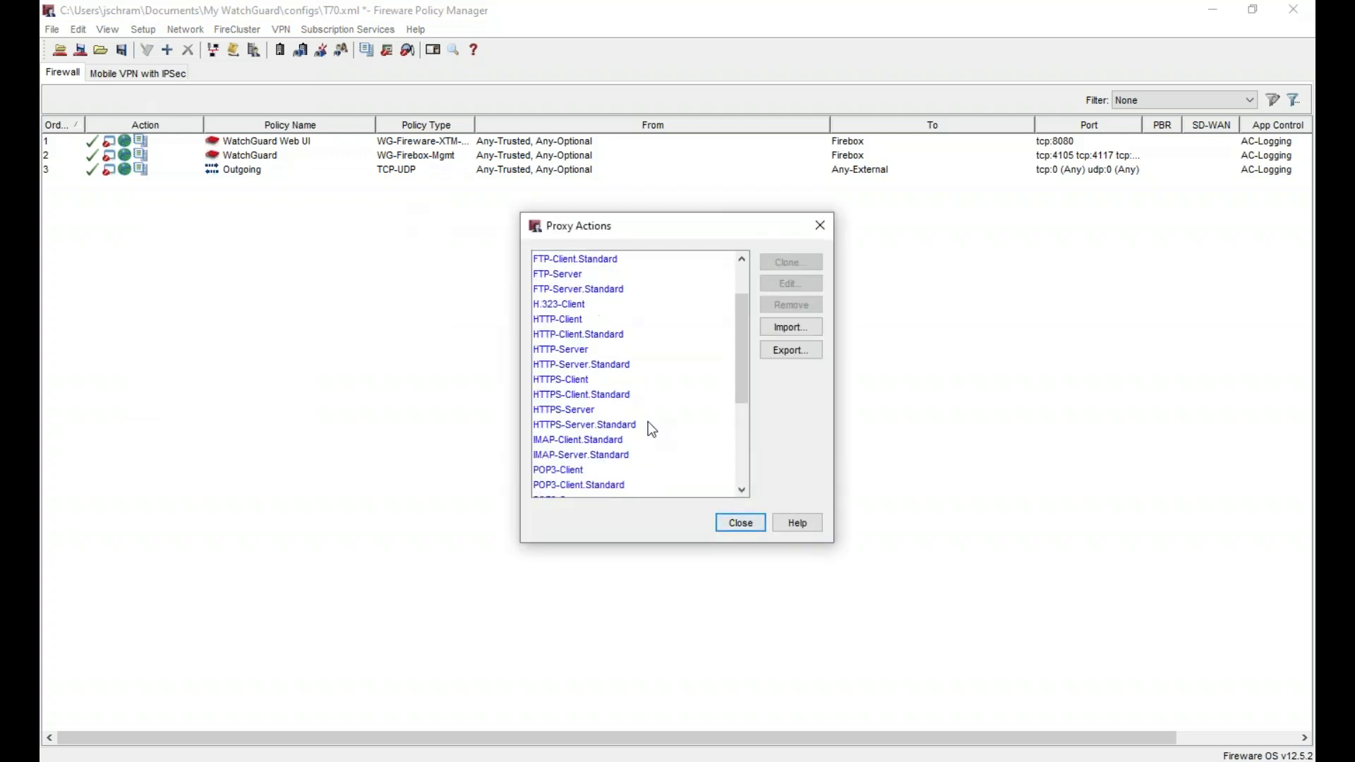
scroll(648, 423, "down", 6)
left_click(648, 474)
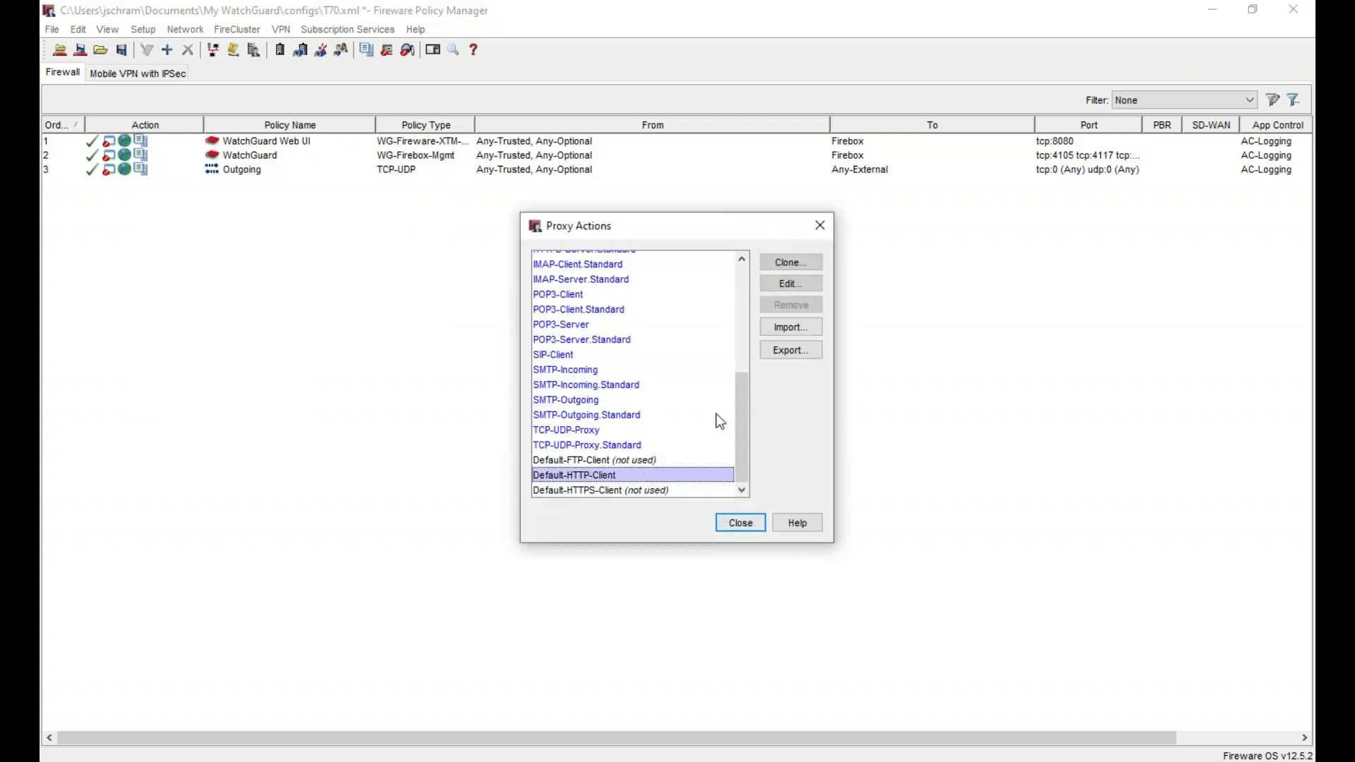
left_click(680, 461)
left_click(800, 304)
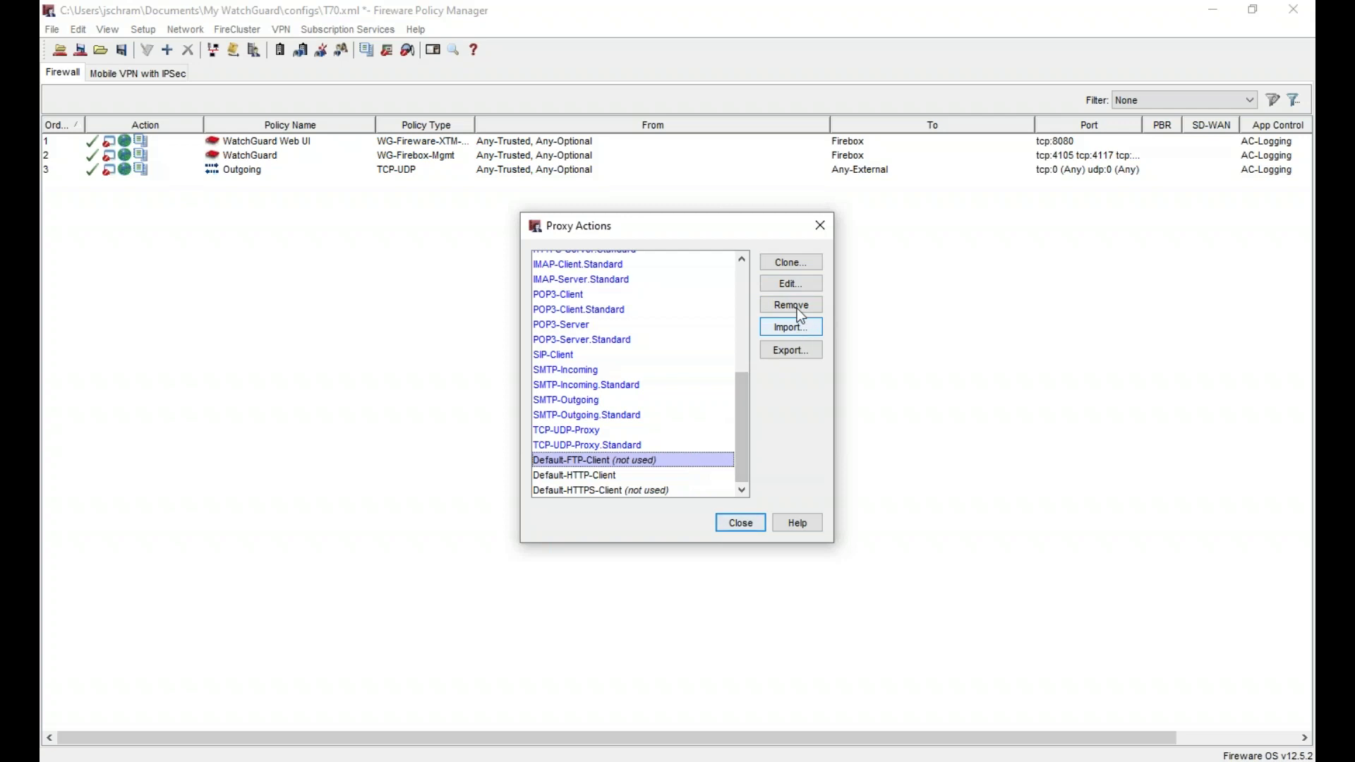
left_click(642, 406)
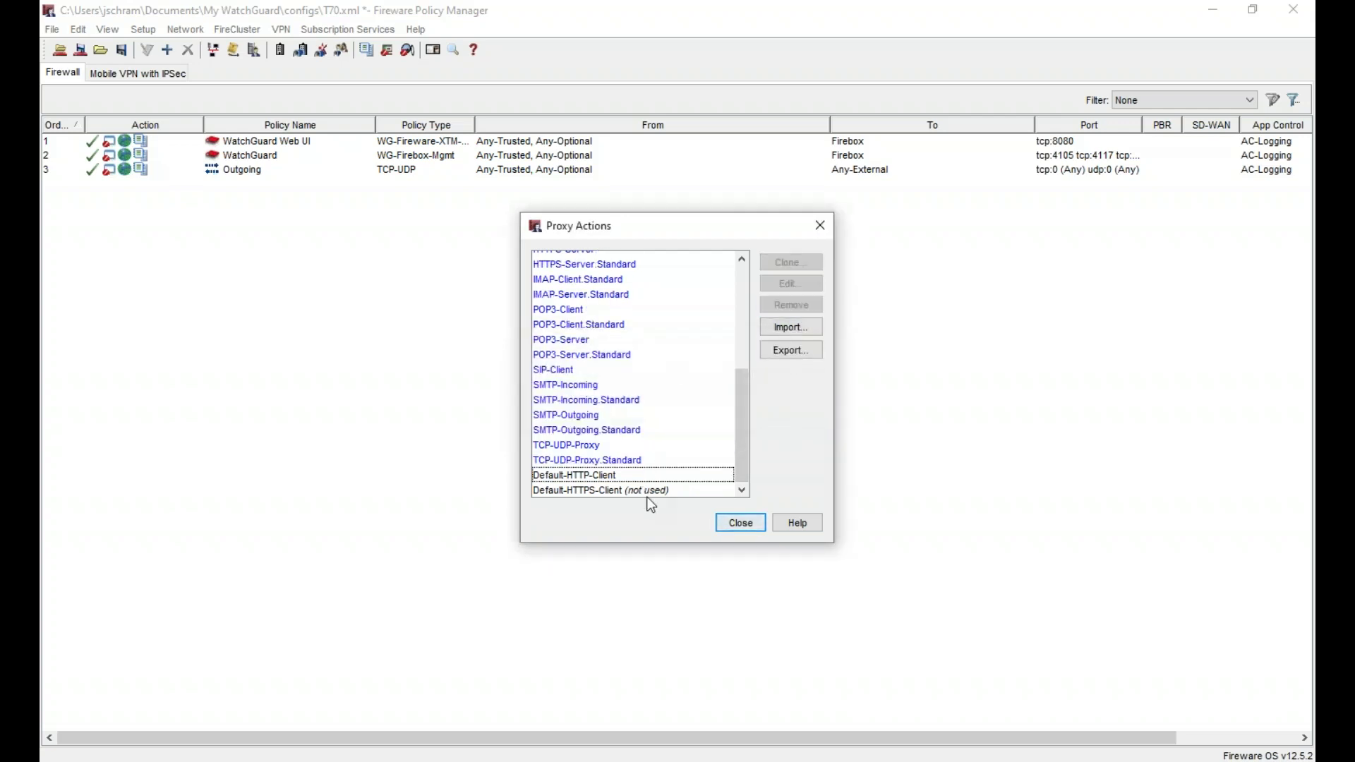
- Remove Default-HTTPS-Client and Default-HTTP-Client, confirming each deletion with Oui
left_click(682, 490)
left_click(791, 305)
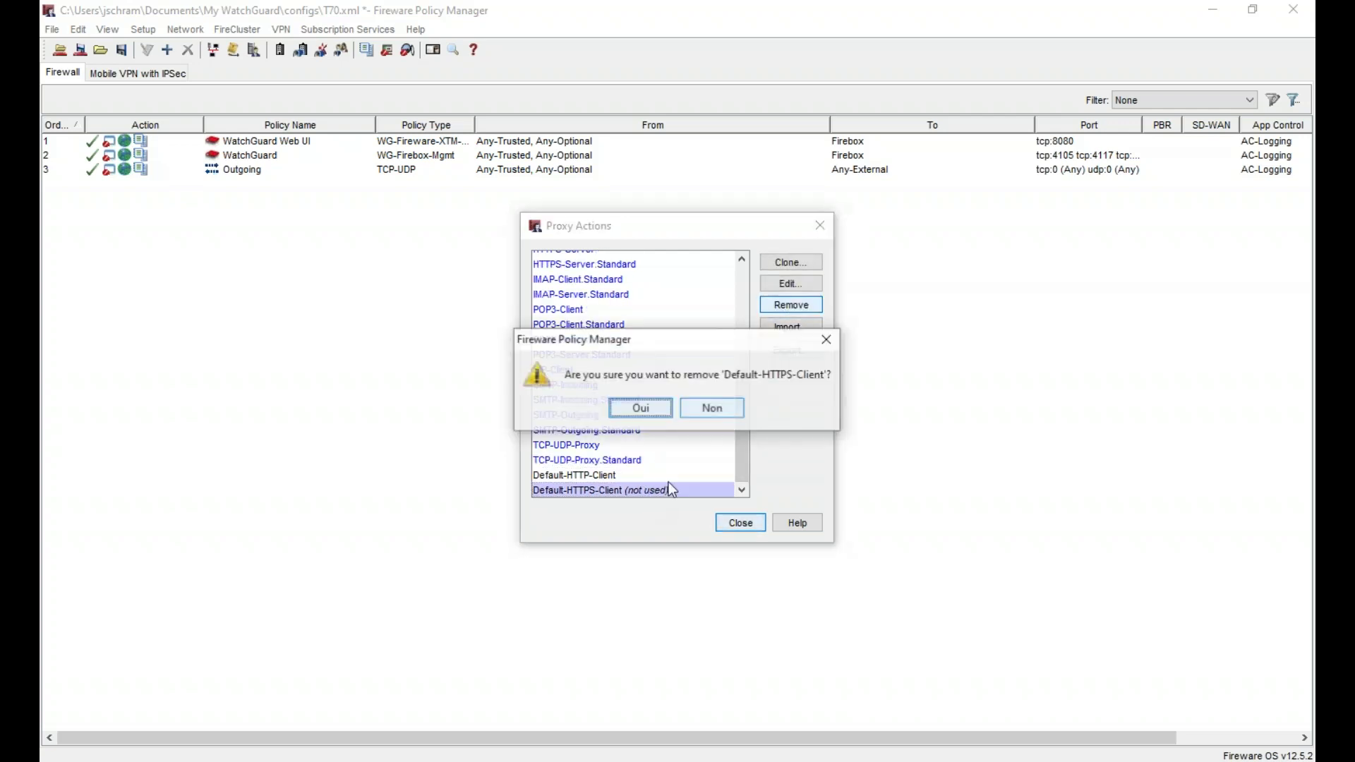
left_click(648, 412)
left_click(648, 489)
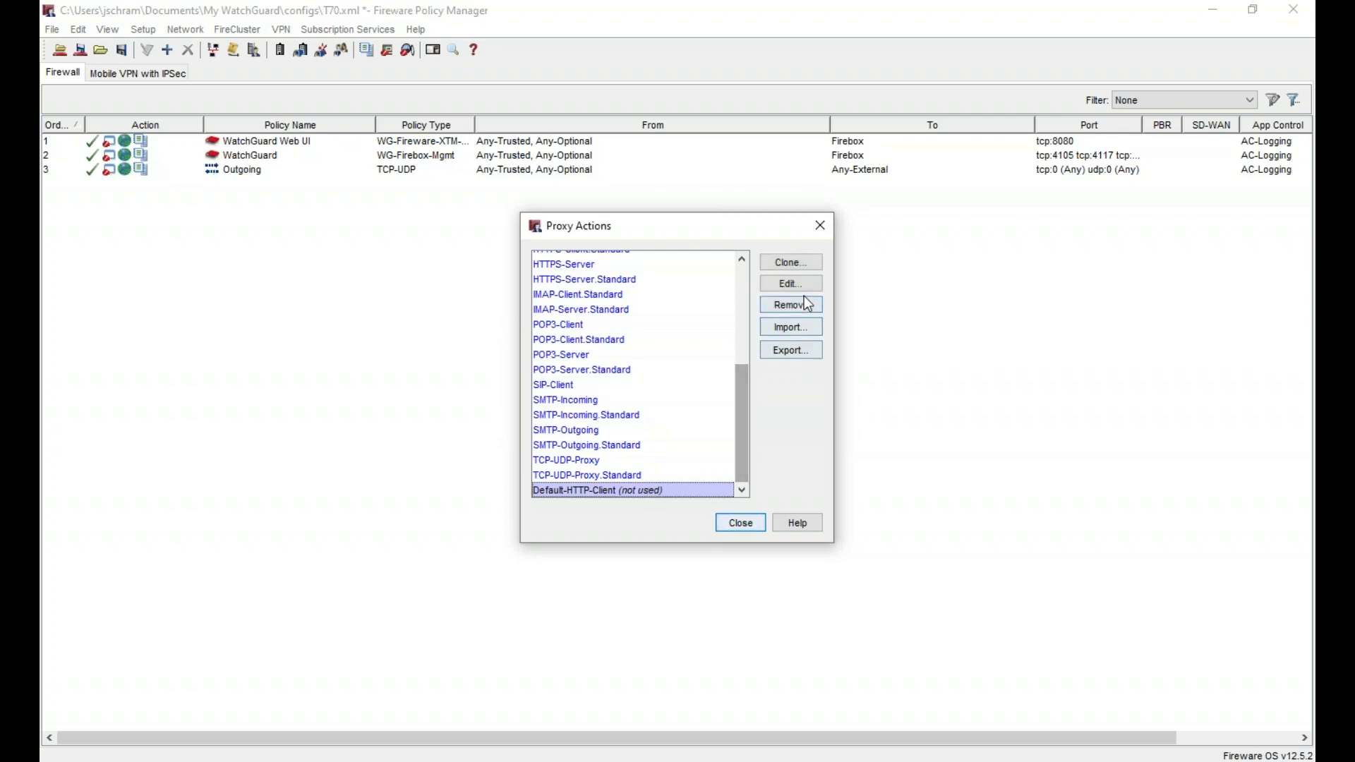
left_click(789, 303)
left_click(662, 408)
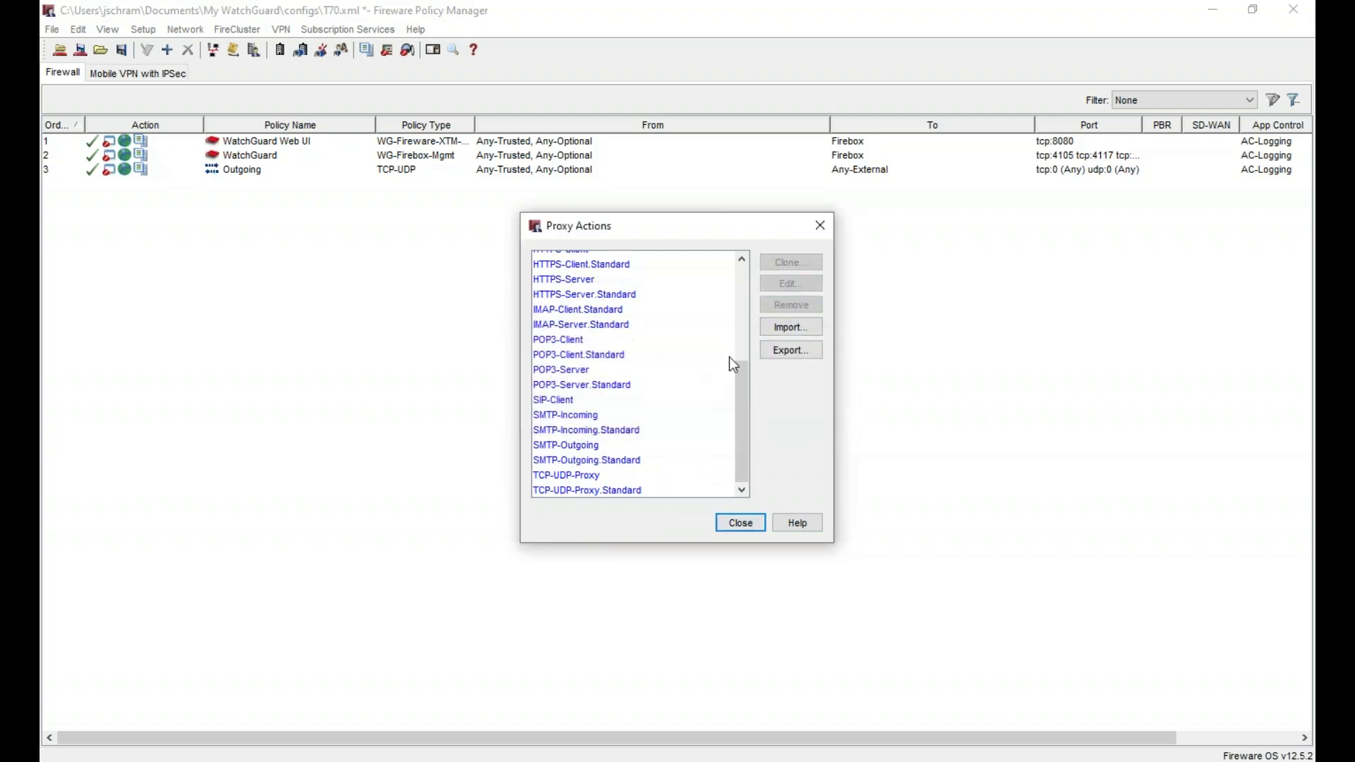
- Select the HTTP-Client.Standard proxy action in the list
scroll(589, 393, "up", 3)
scroll(589, 393, "up", 2)
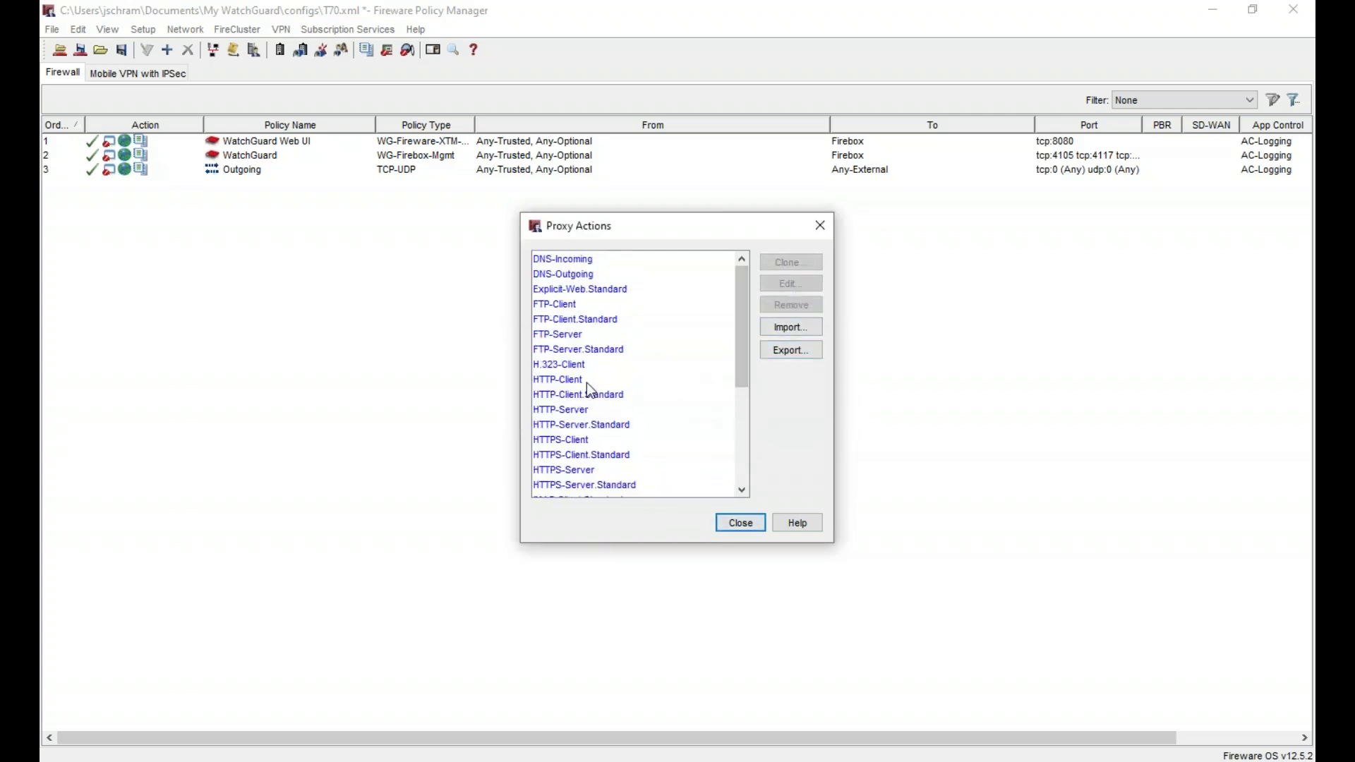
left_click(601, 395)
- Clone HTTP-Client.Standard as HTTP-Client.Modele with an empty description
left_click(793, 262)
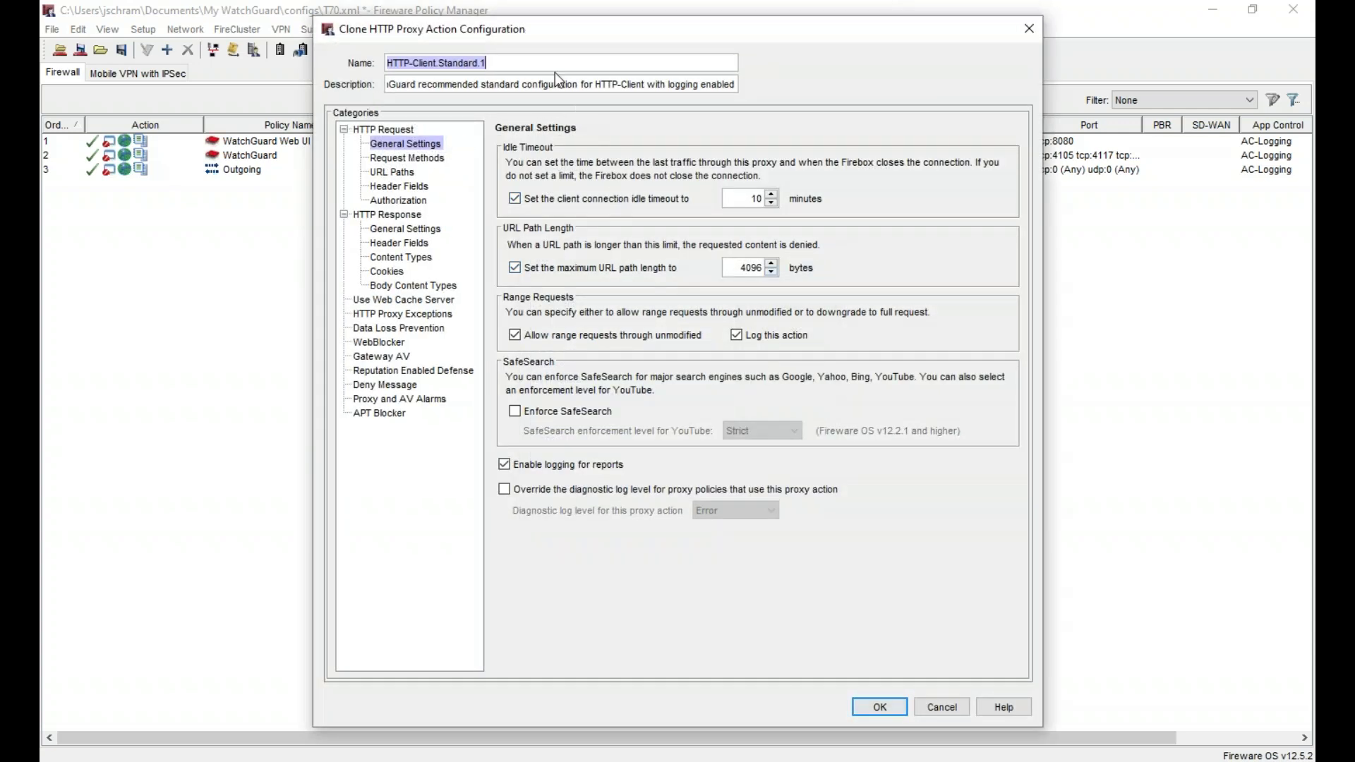
left_click(556, 62)
key("shift+Left")
key("shift+Left")
key("shift+Left")
key("shift+Left")
key("shift+Left")
key("shift+Left")
key("shift+Left")
key("shift+Left")
key("shift+Left")
key("shift+Left")
type("Modele")
key("Tab")
key("ctrl+a")
key("BackSpace")
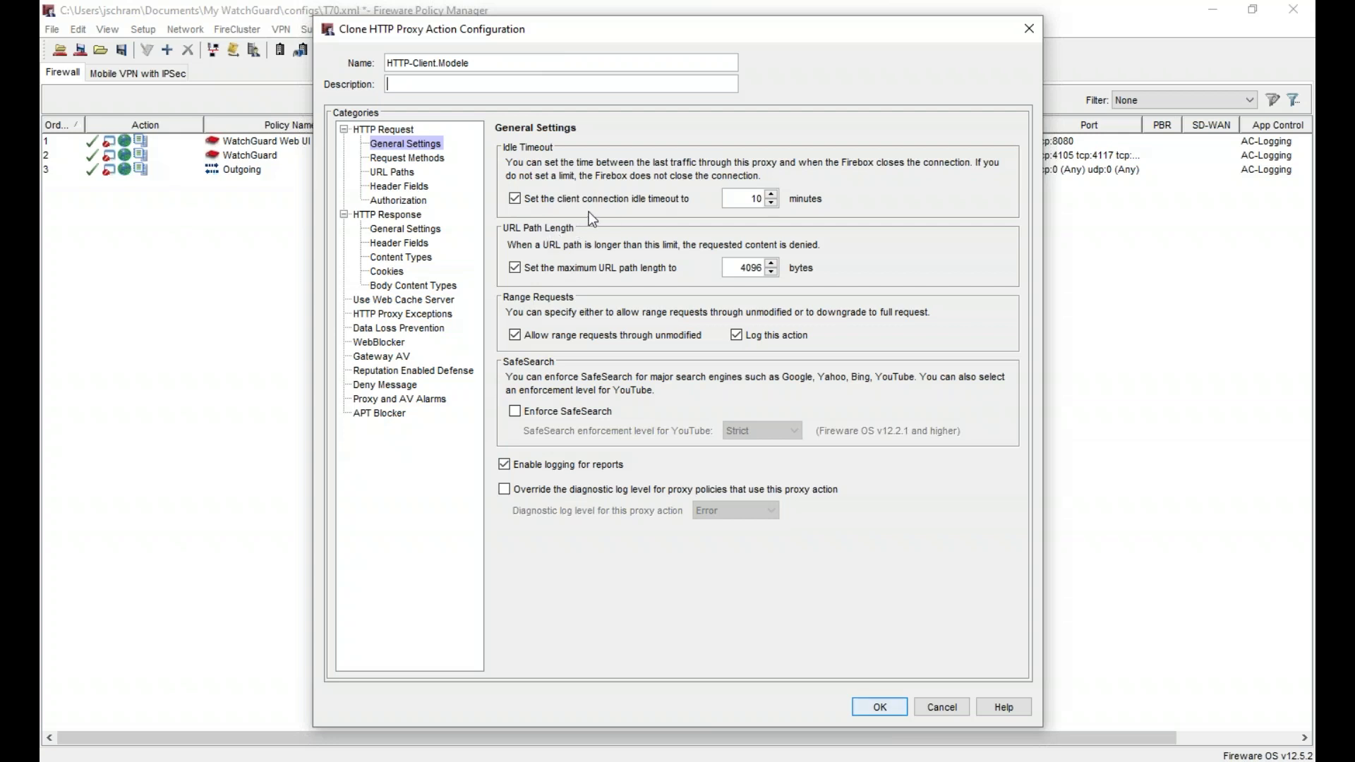
- Disable the idle timeout and URL length limit; log matched request methods and unmatched URL paths
left_click(596, 199)
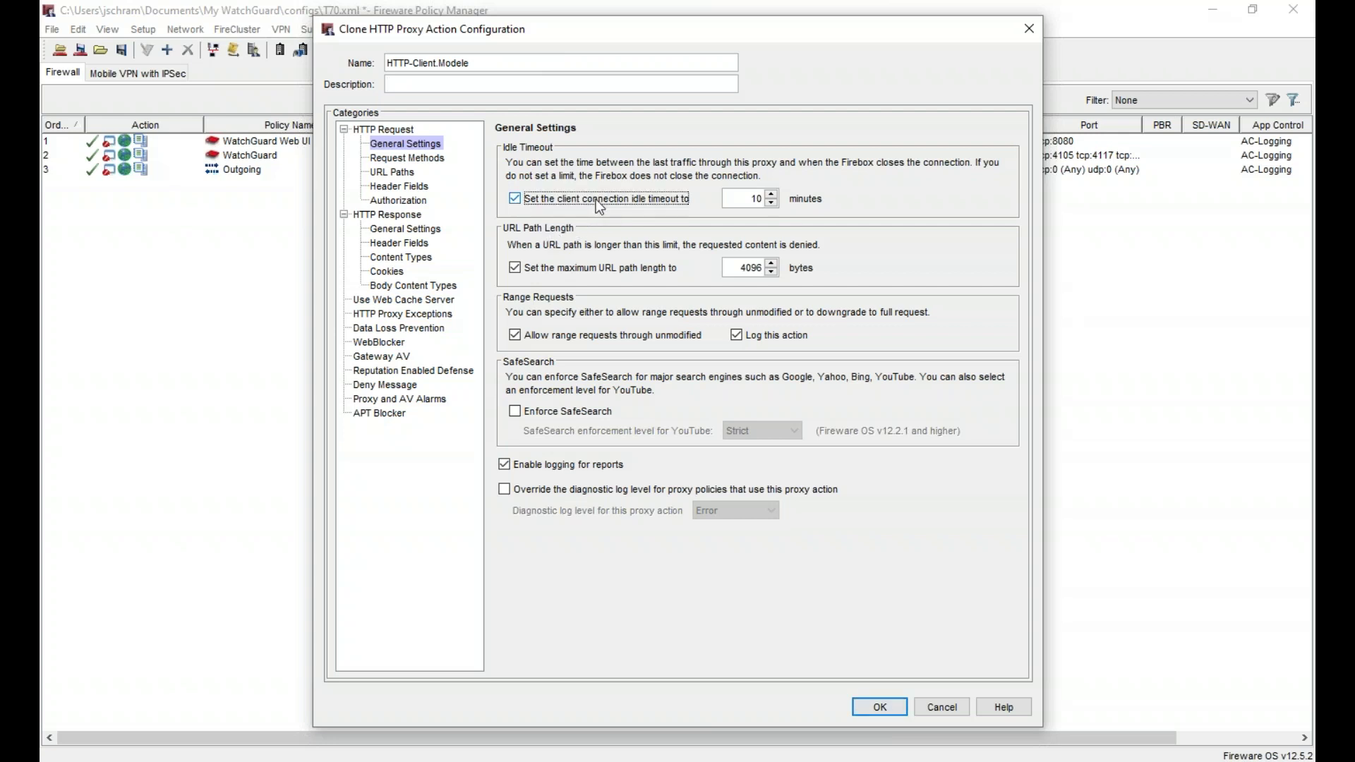
left_click(578, 268)
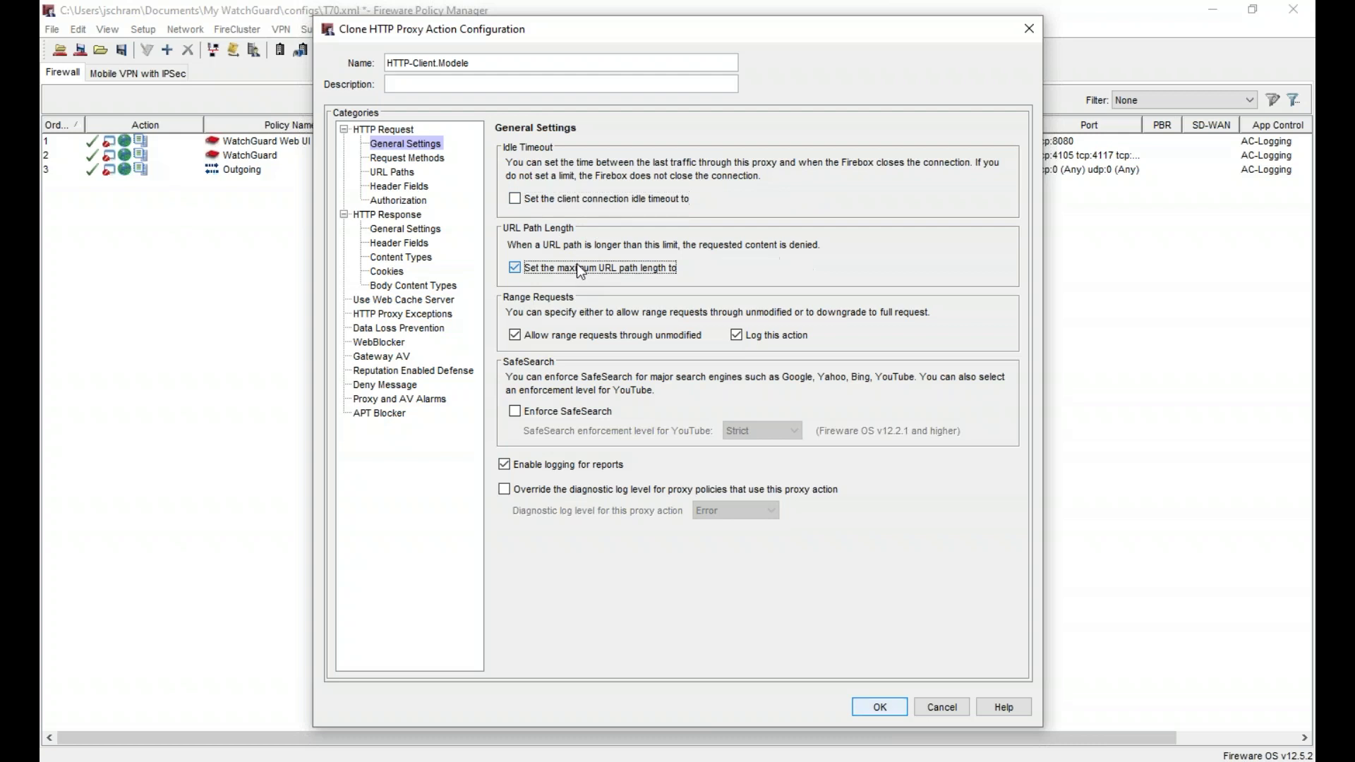
left_click(434, 161)
left_click(862, 629)
left_click(400, 174)
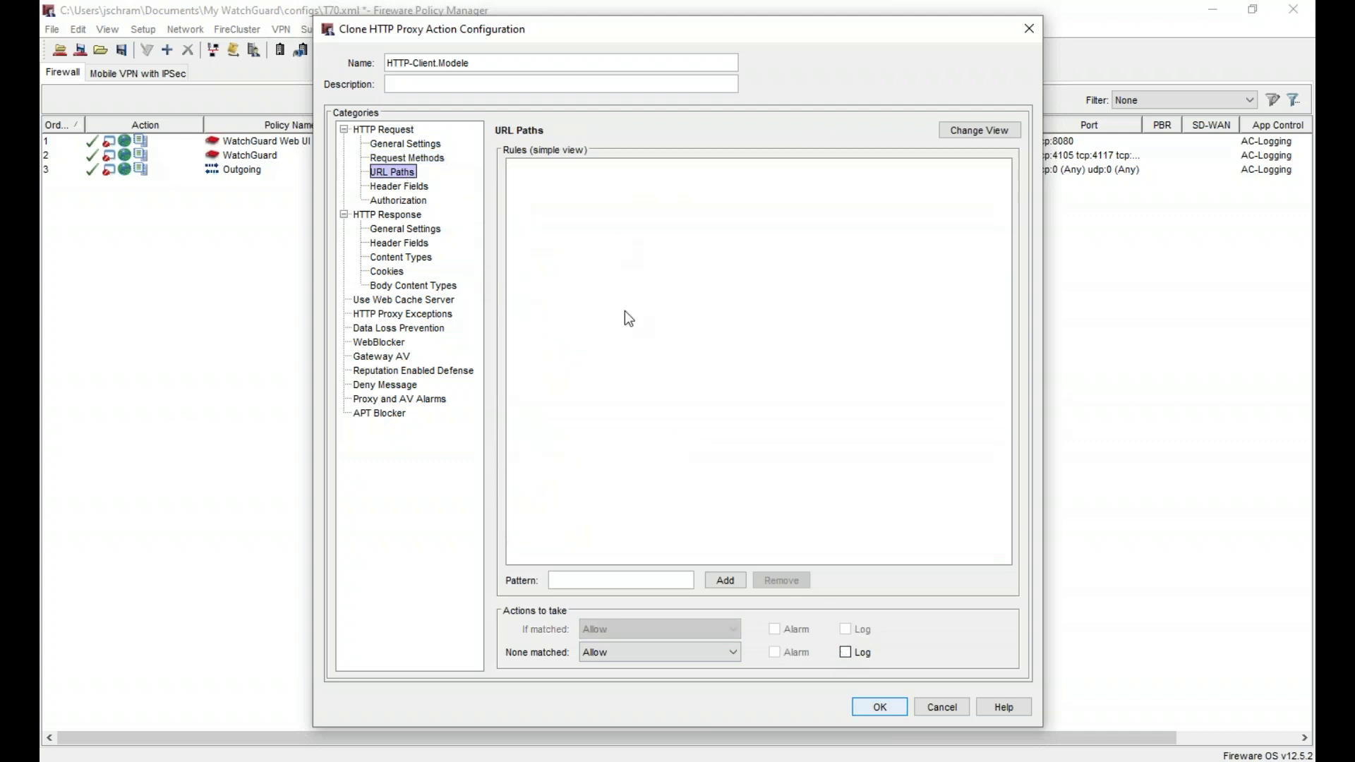
left_click(845, 651)
- Log matched and unmatched header fields, and allow and log both matched and unmatched Authorization
left_click(416, 186)
left_click(845, 629)
left_click(846, 652)
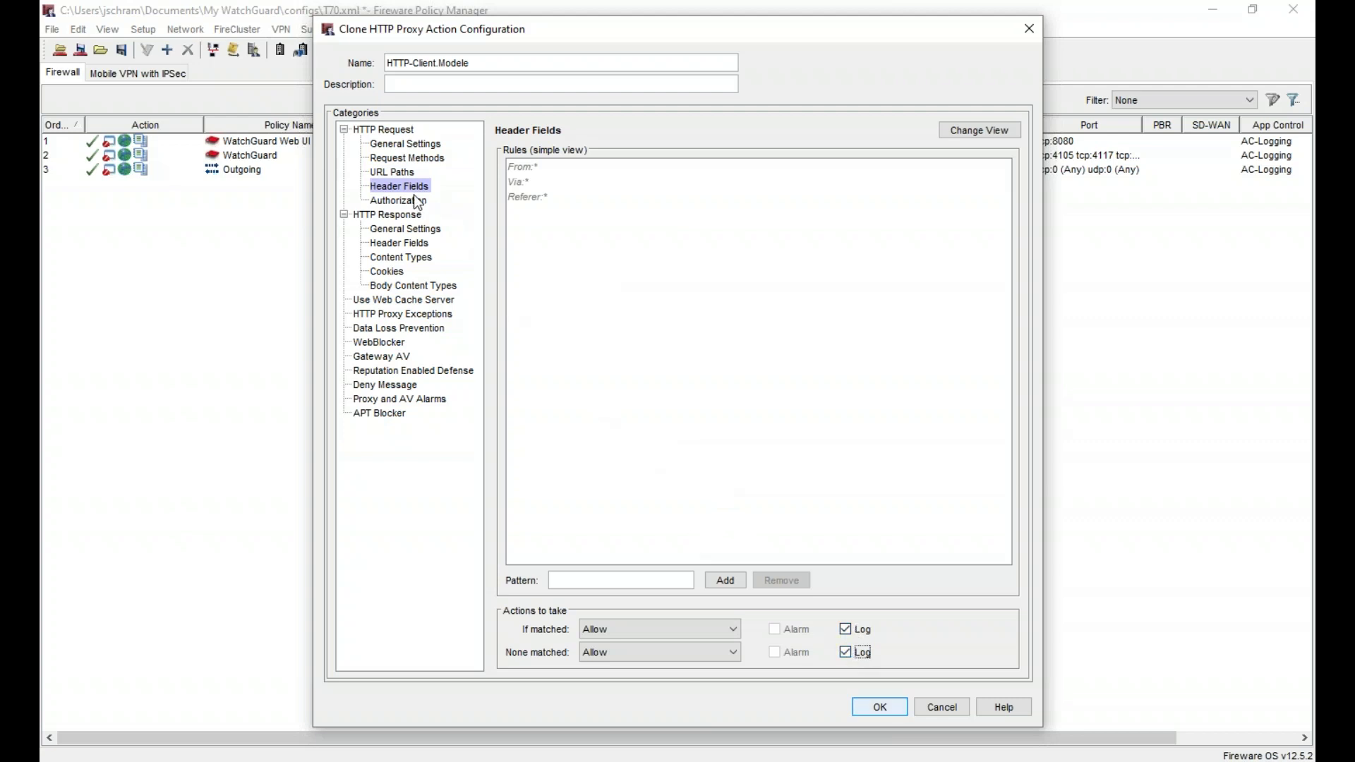
left_click(404, 201)
left_click(706, 653)
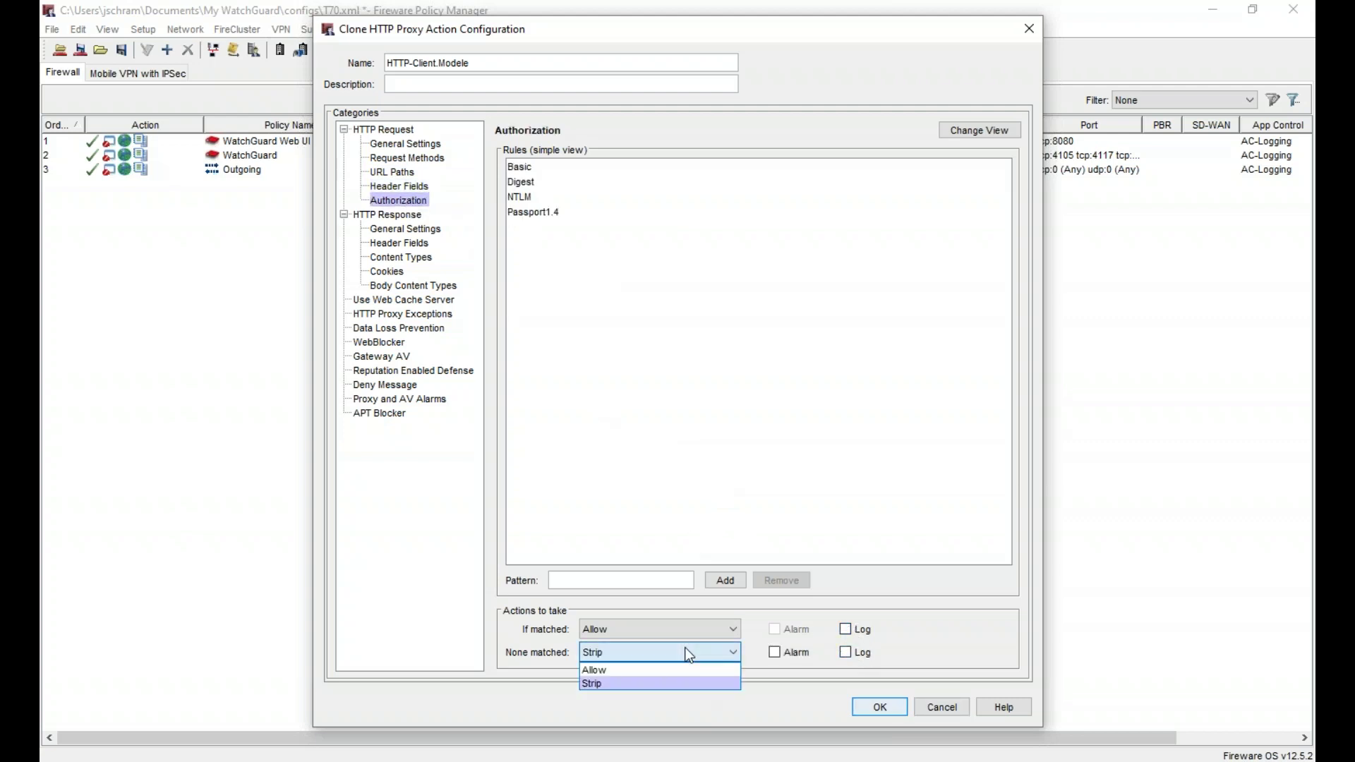
left_click(680, 668)
left_click(847, 653)
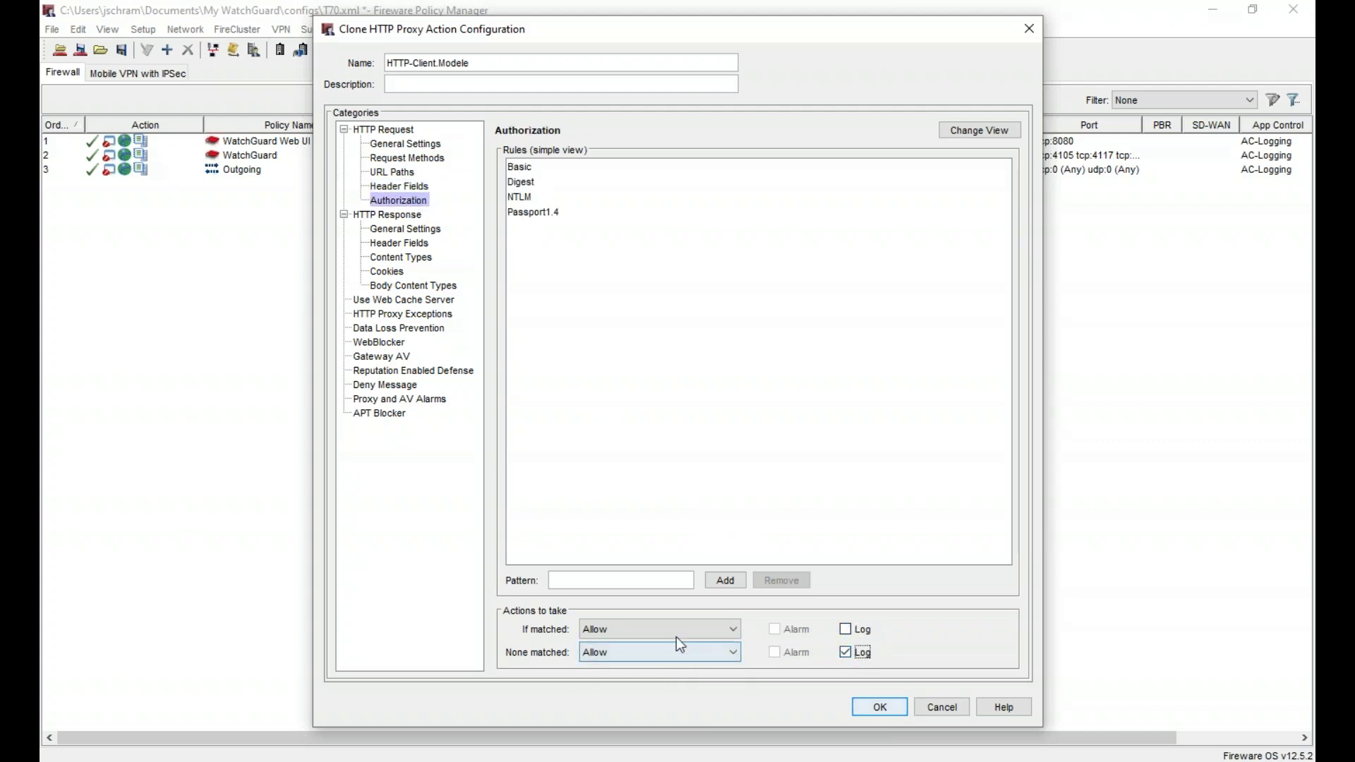
left_click(849, 629)
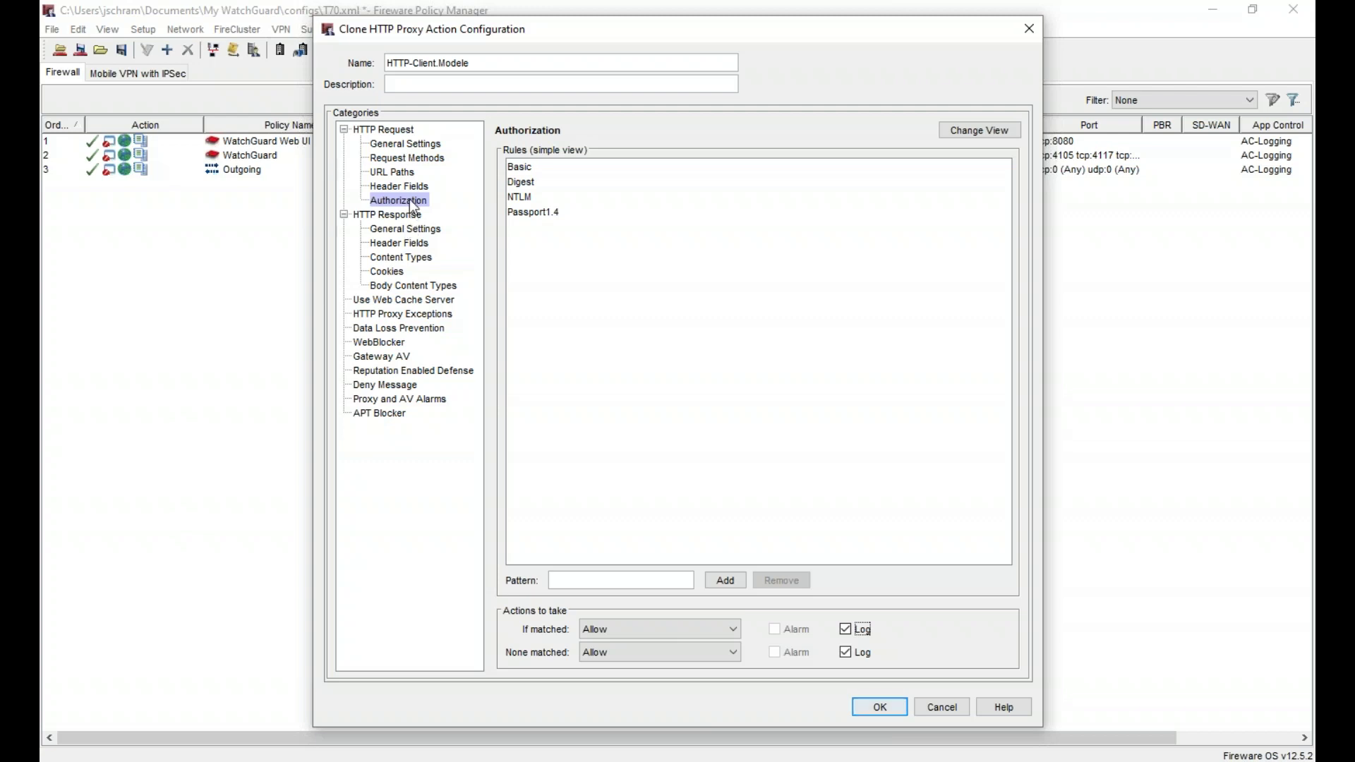
left_click(406, 228)
- Remove the idle timeout and maximum line length limits, and log matched and unmatched response headers
left_click(558, 201)
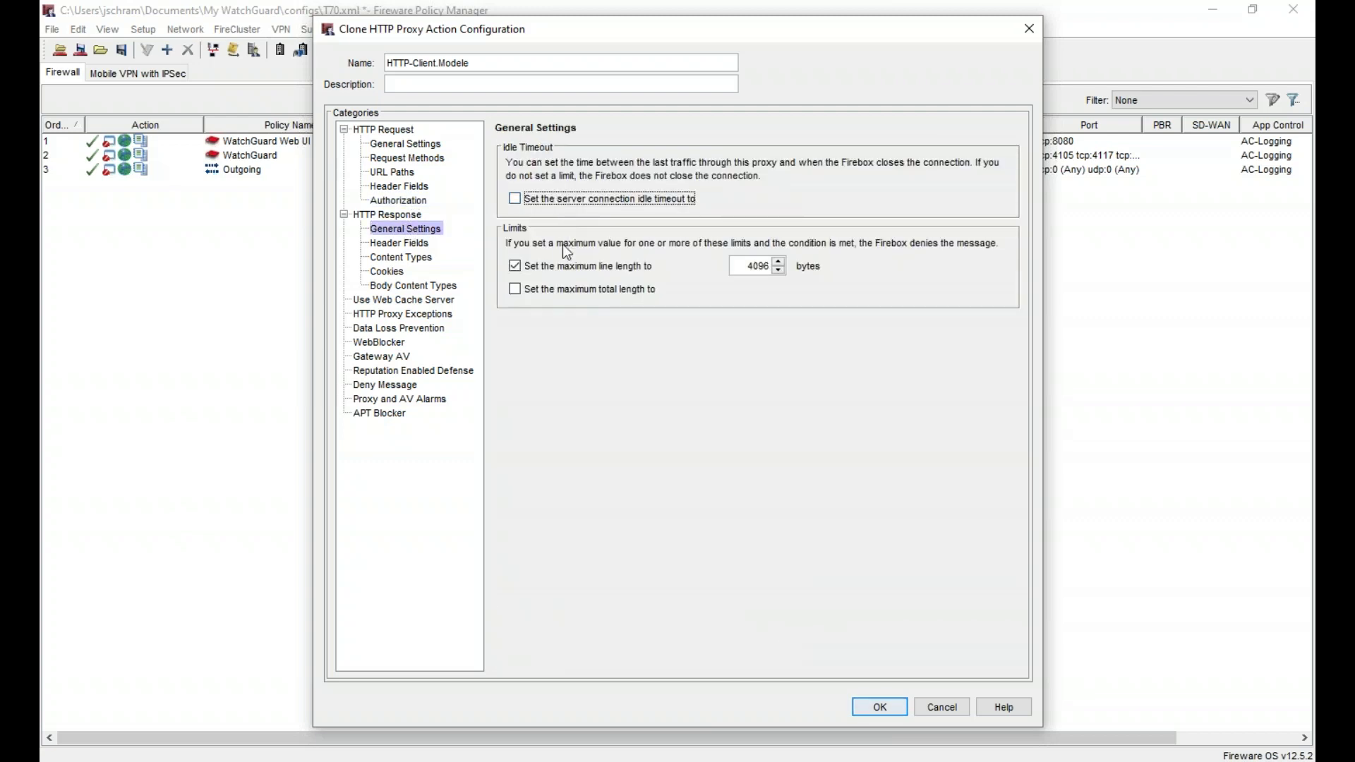
left_click(559, 269)
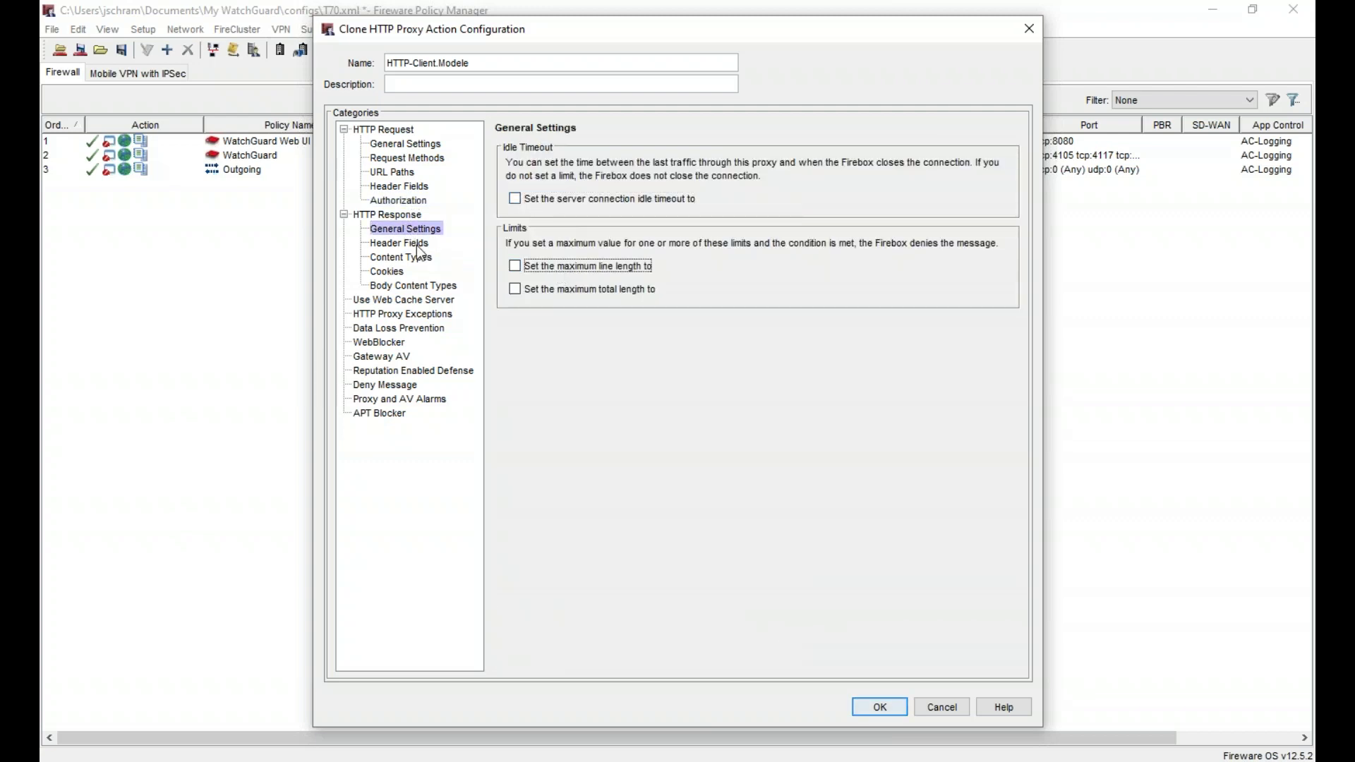
left_click(418, 244)
left_click(847, 629)
left_click(846, 652)
- Set response Content Types to AV Scan for both matched and unmatched content types
left_click(401, 257)
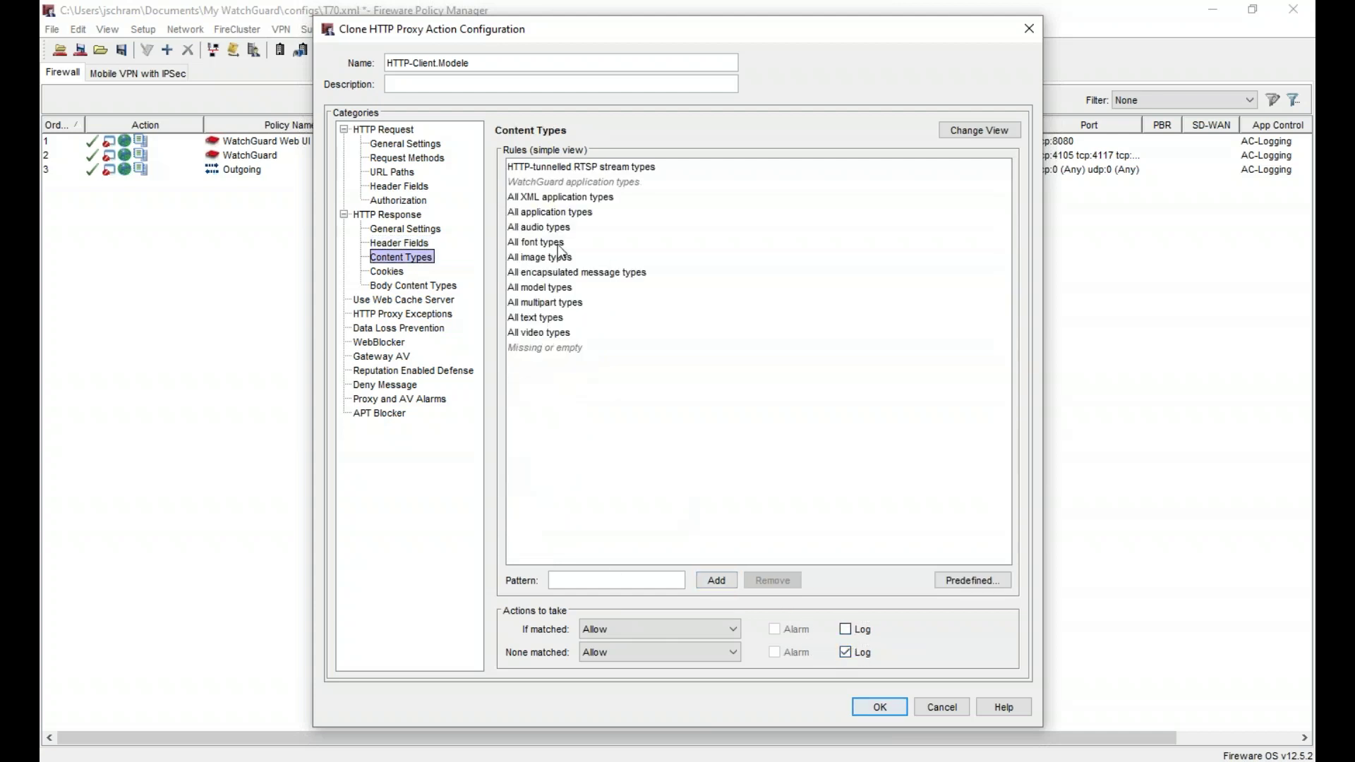
left_click(713, 629)
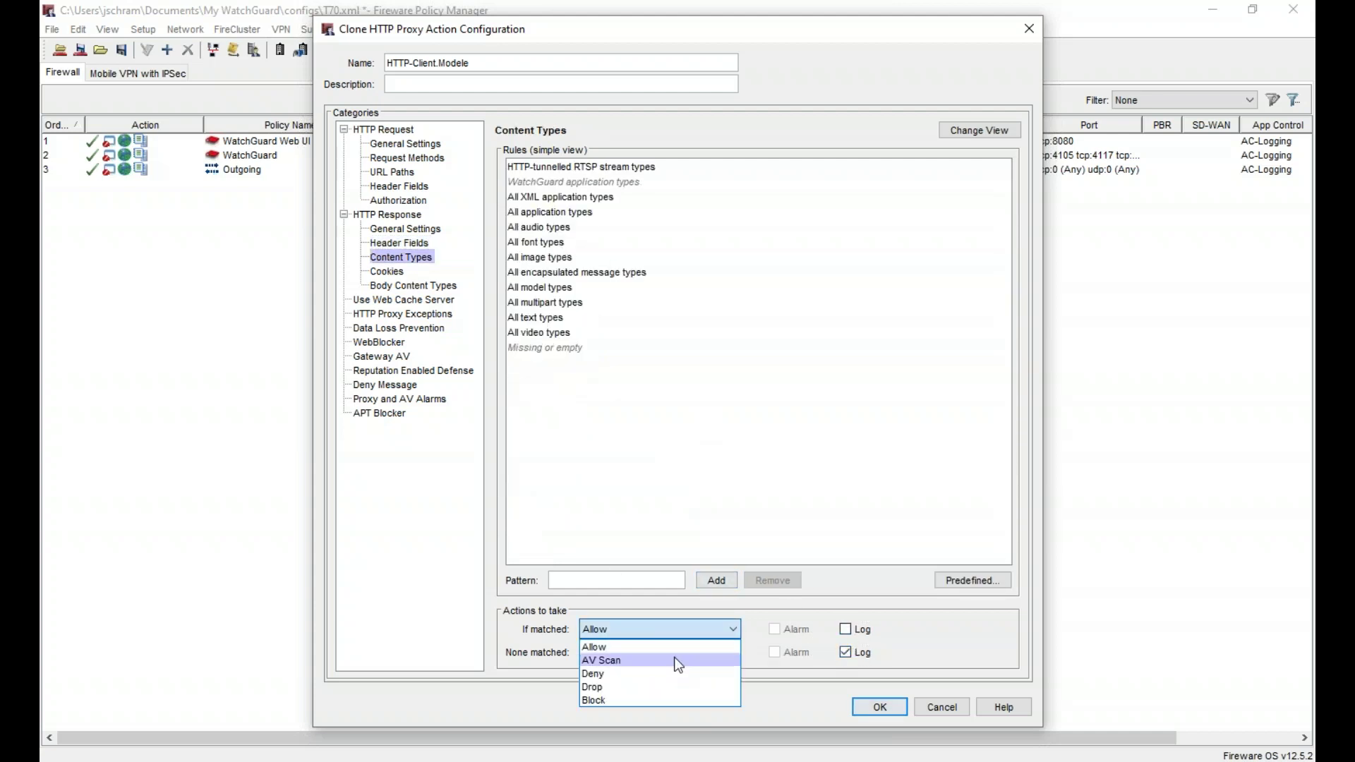
left_click(675, 656)
left_click(701, 655)
left_click(699, 683)
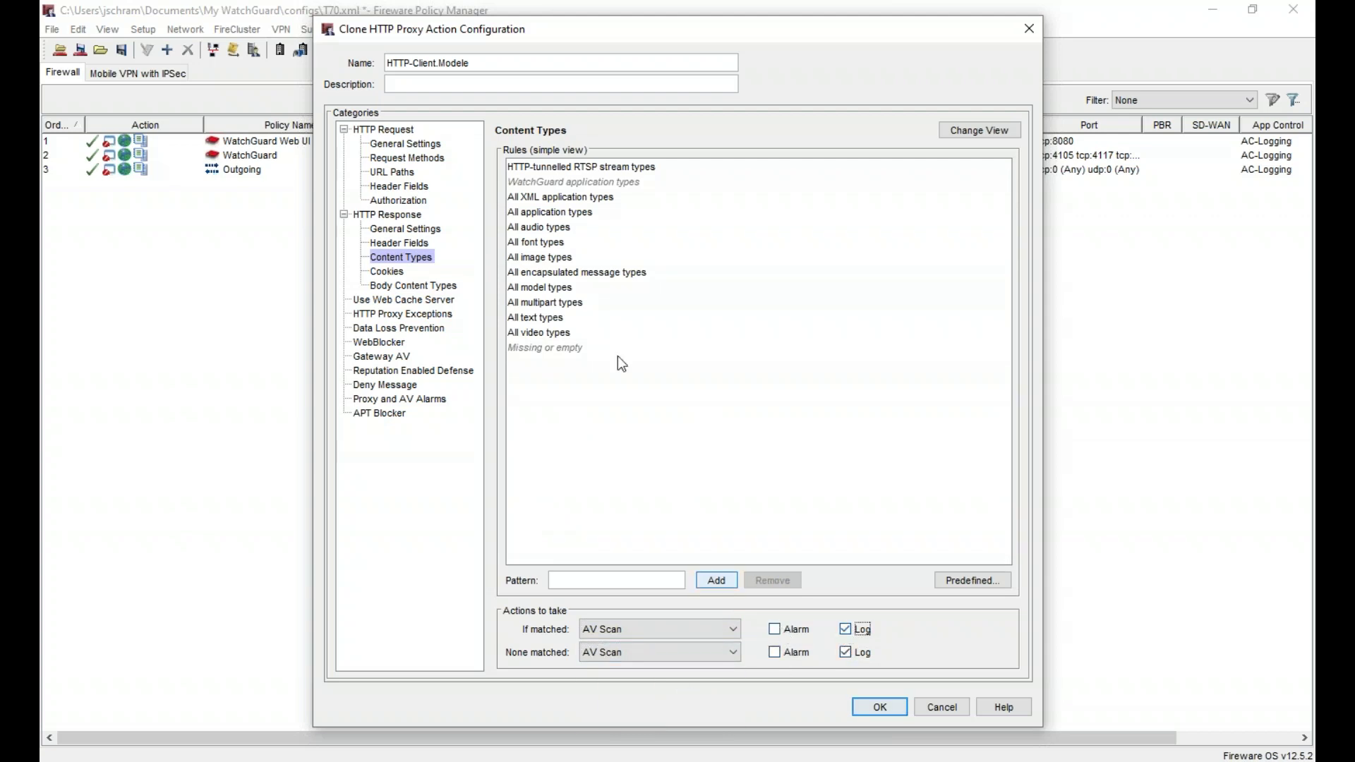
- Enable the Java bytecode, ZIP archive and Windows CAB archive Body Content Types rules
left_click(390, 274)
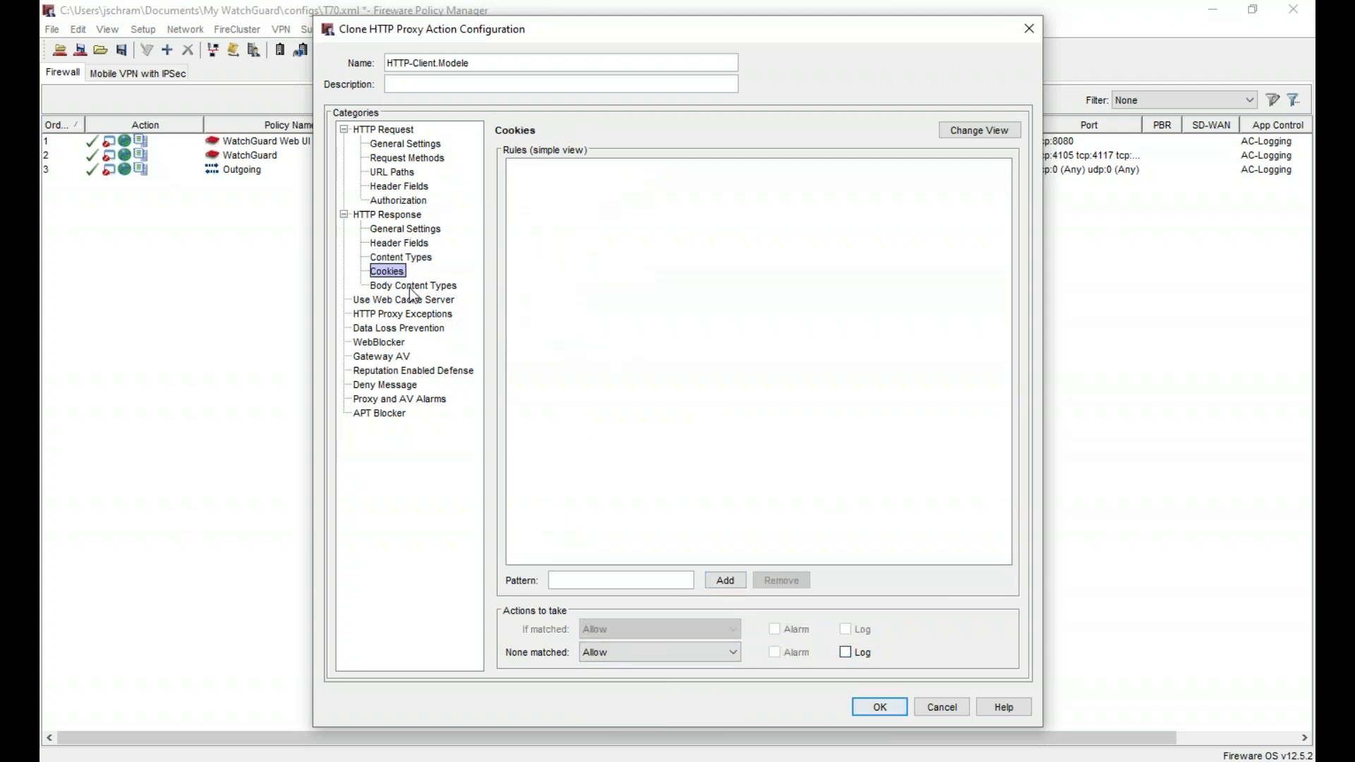
left_click(411, 287)
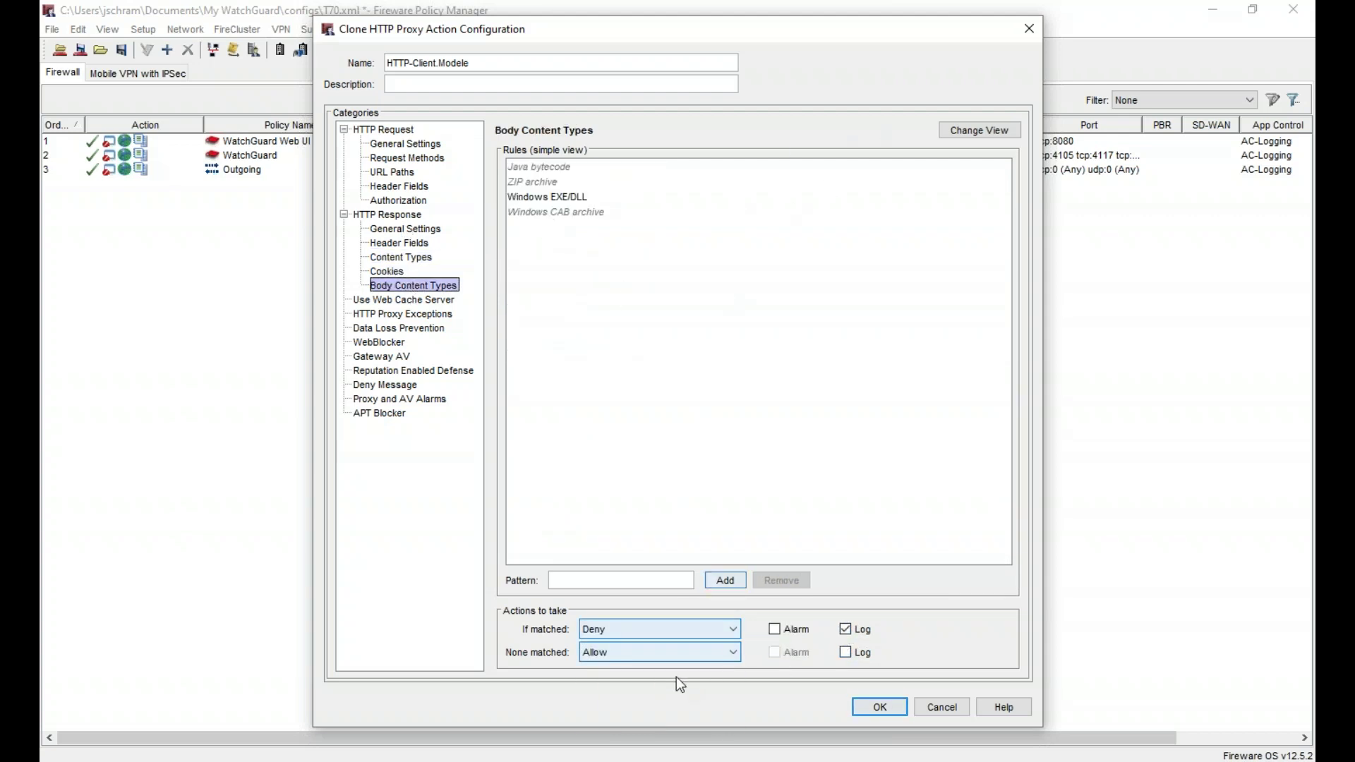
left_click(976, 130)
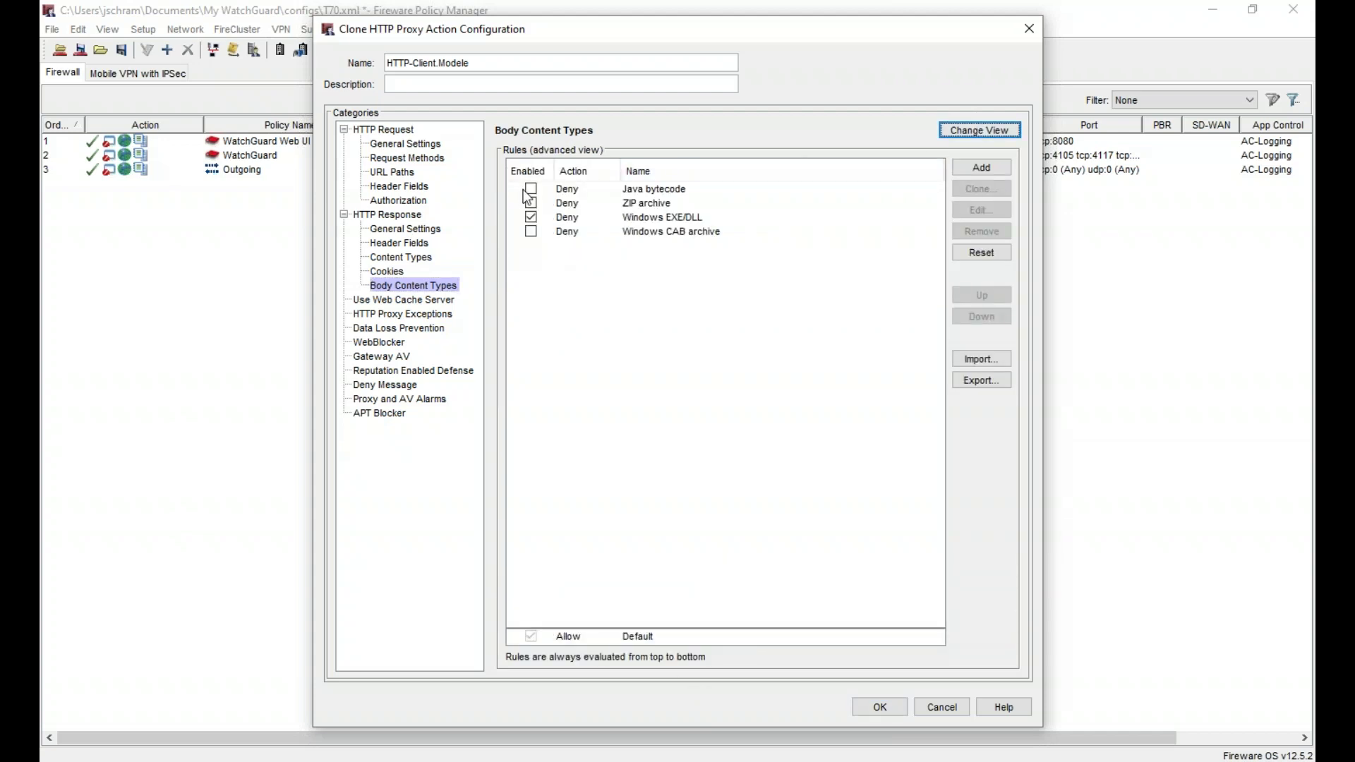
left_click(531, 189)
left_click(531, 204)
left_click(530, 232)
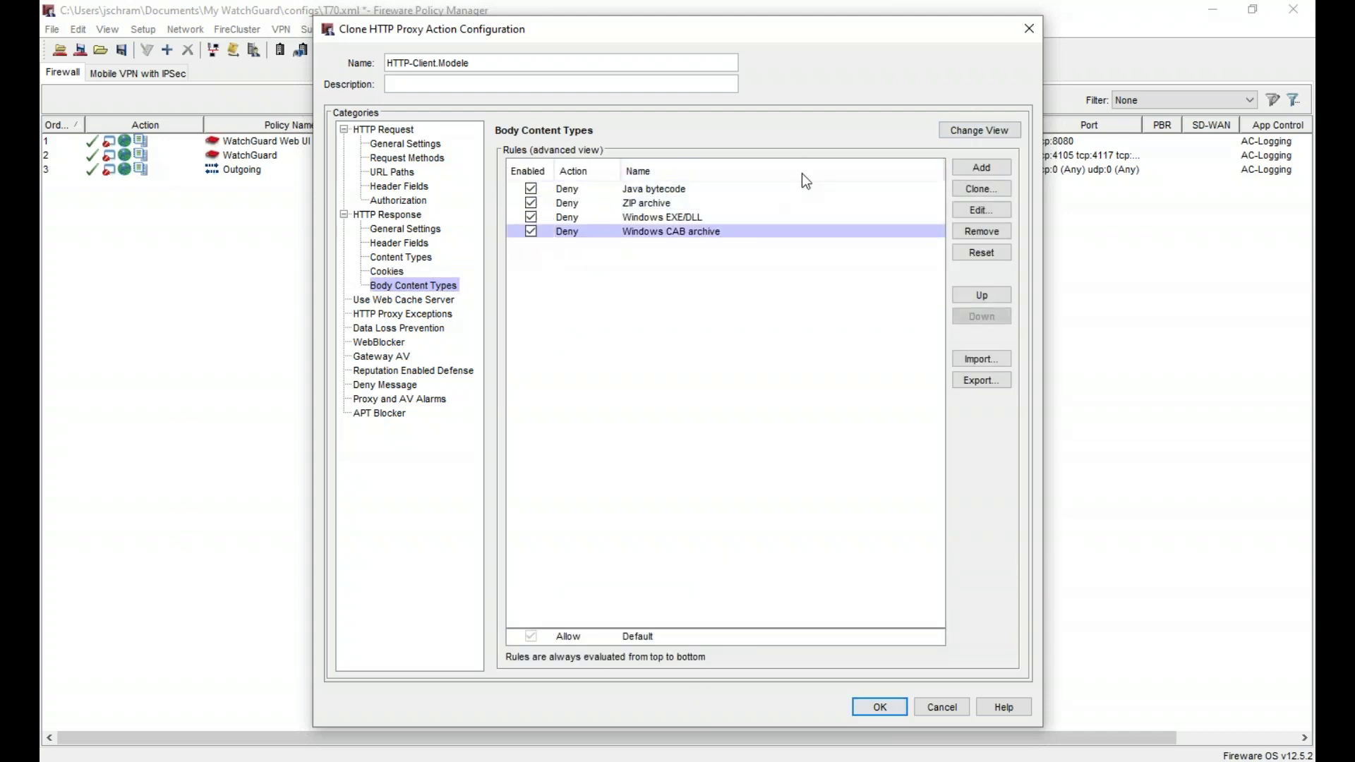
left_click(976, 132)
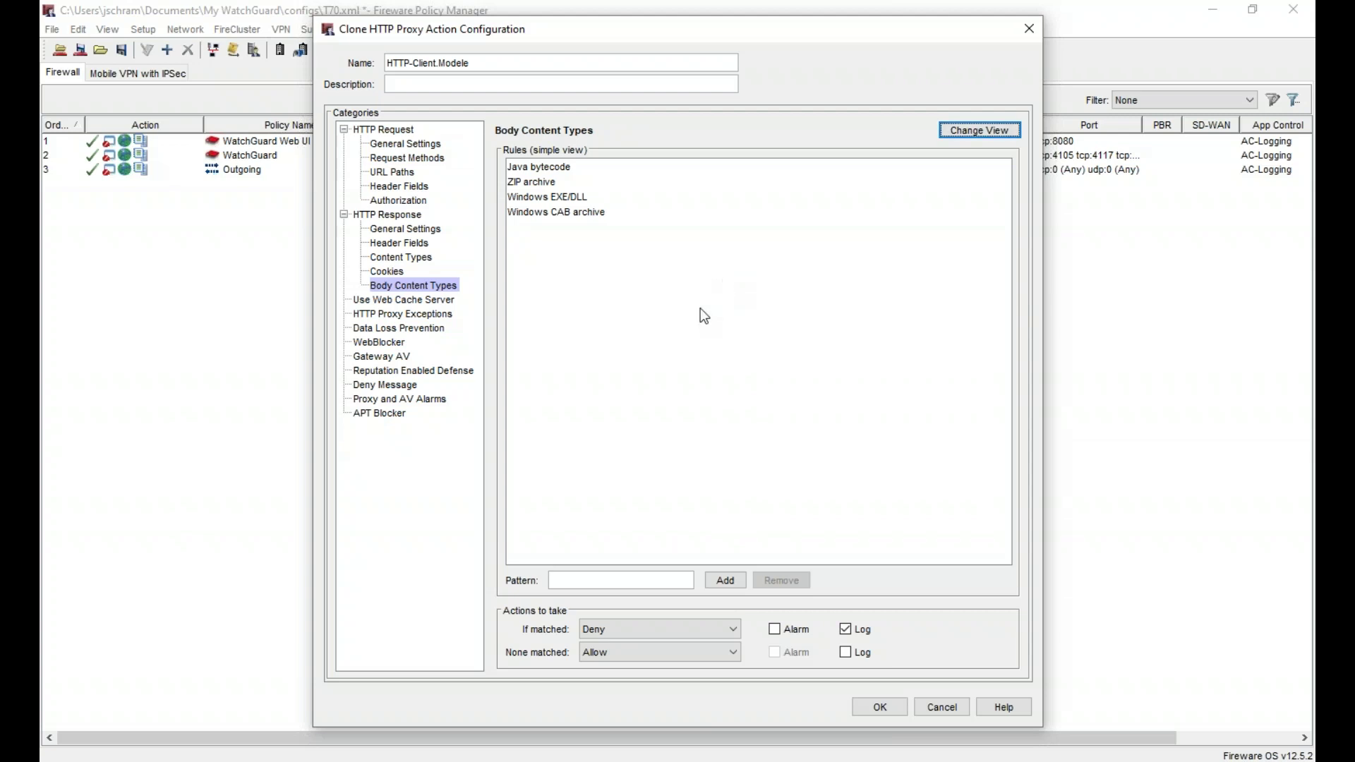
- Set Body Content Types to AV Scan for matched and unmatched content, logging unmatched content
left_click(629, 623)
left_click(630, 662)
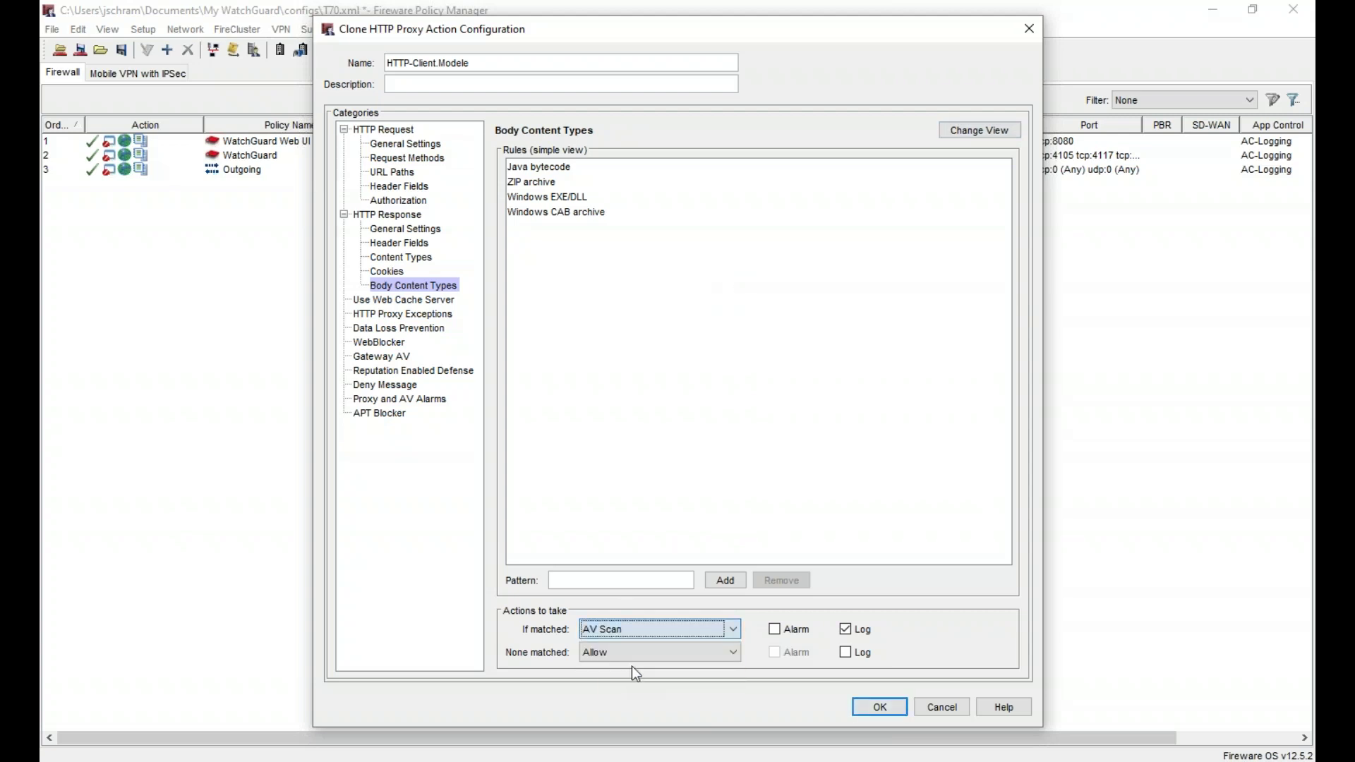
left_click(648, 653)
left_click(651, 684)
left_click(846, 652)
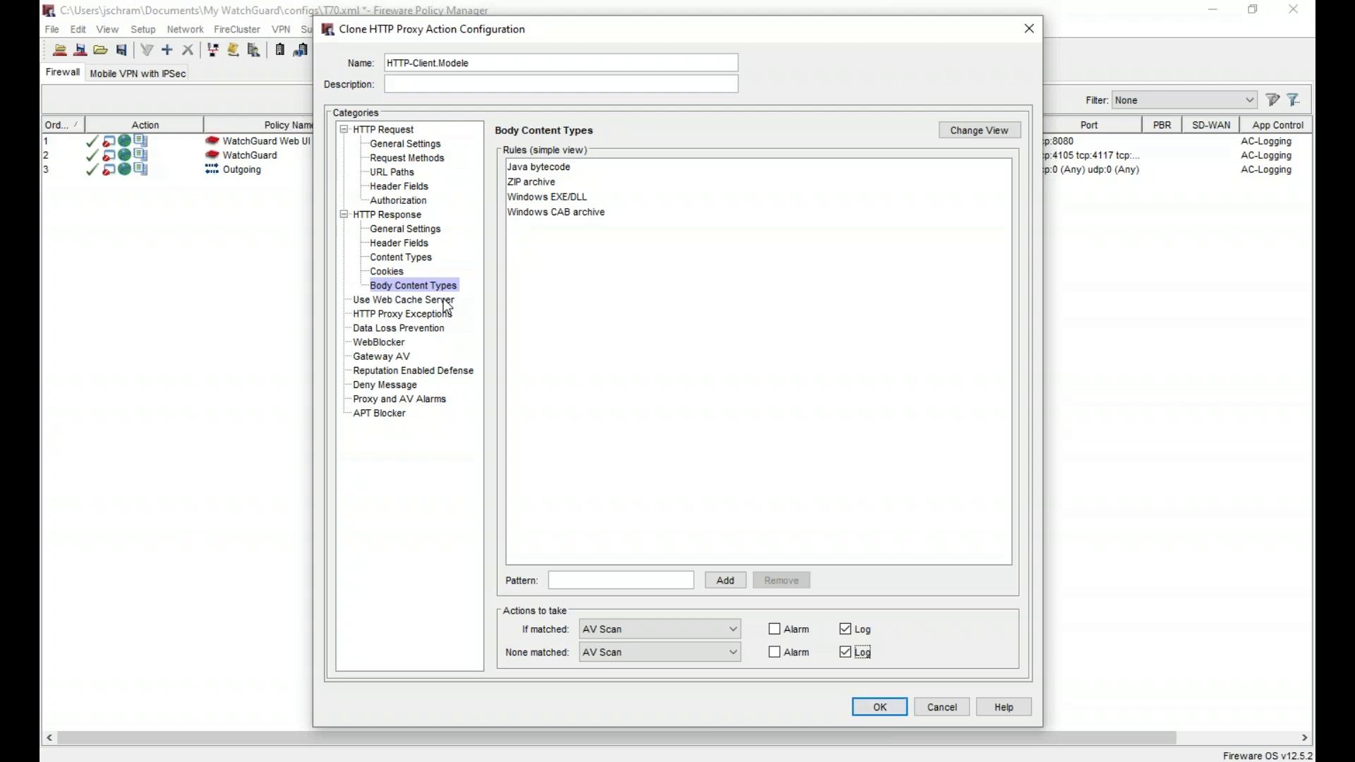
left_click(447, 301)
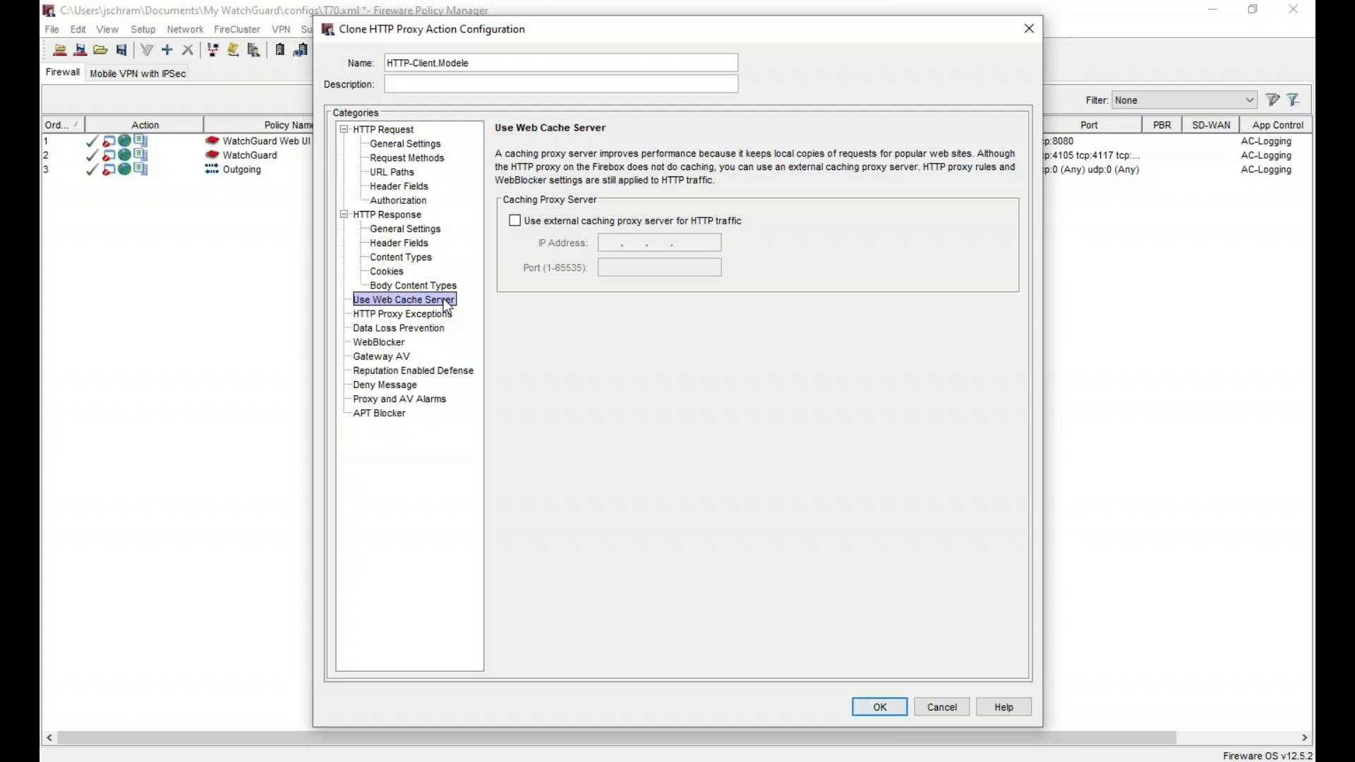
- Assign the WB-Modele WebBlocker profile to the proxy action
left_click(416, 316)
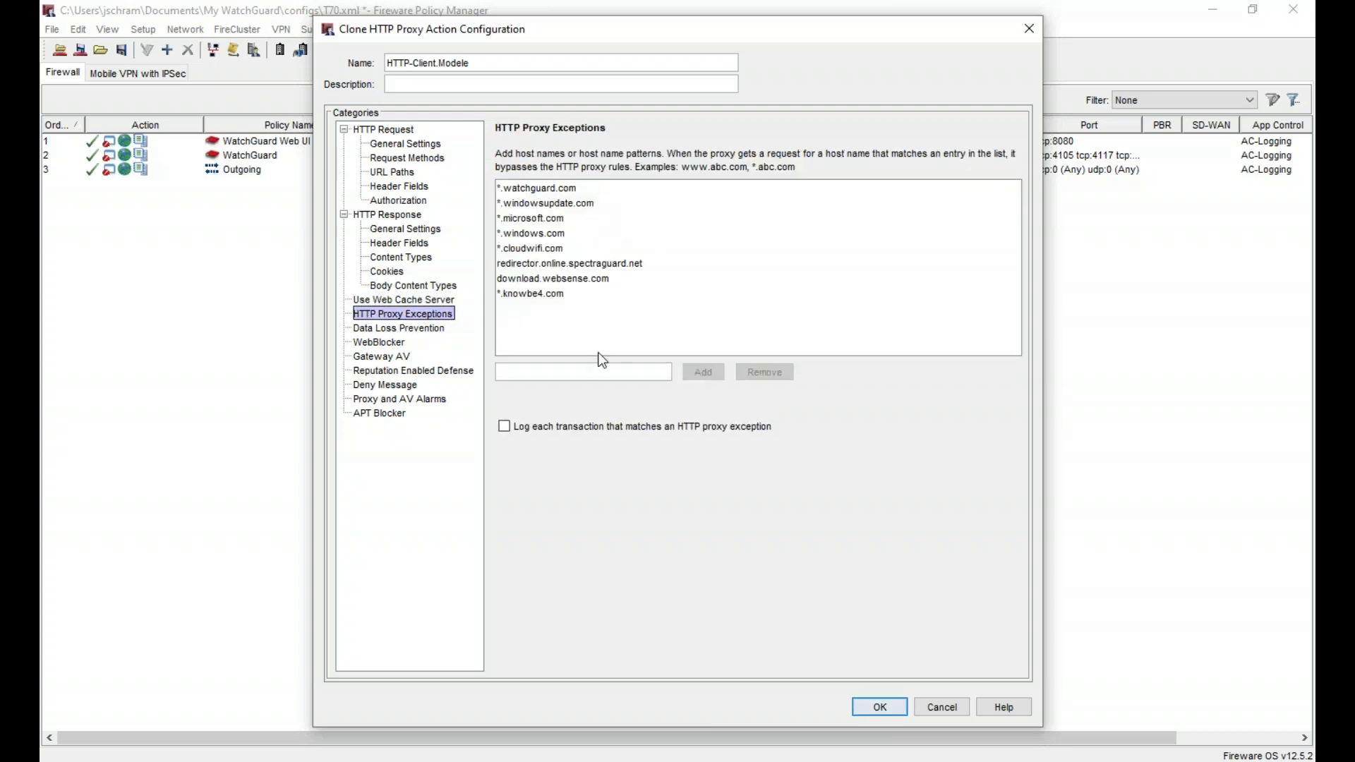
left_click(413, 331)
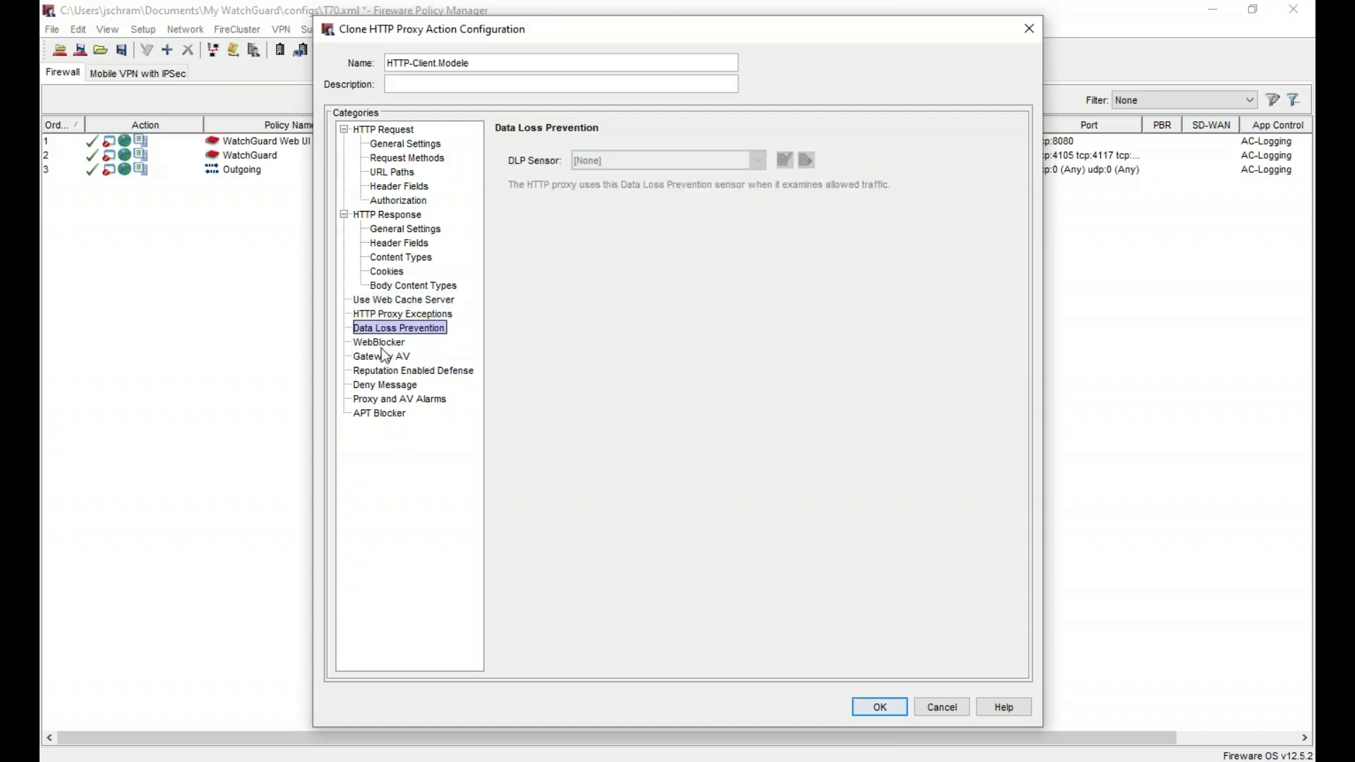
left_click(388, 344)
left_click(616, 167)
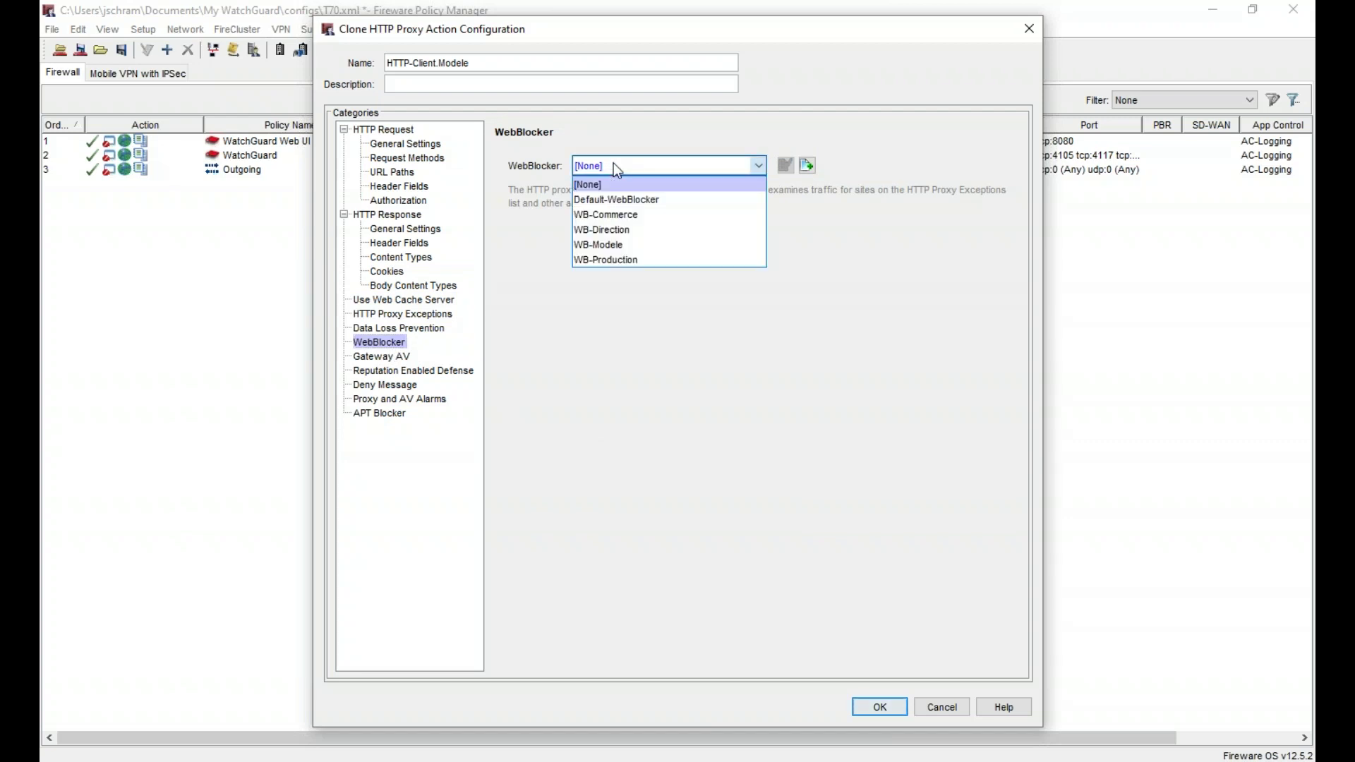
left_click(645, 247)
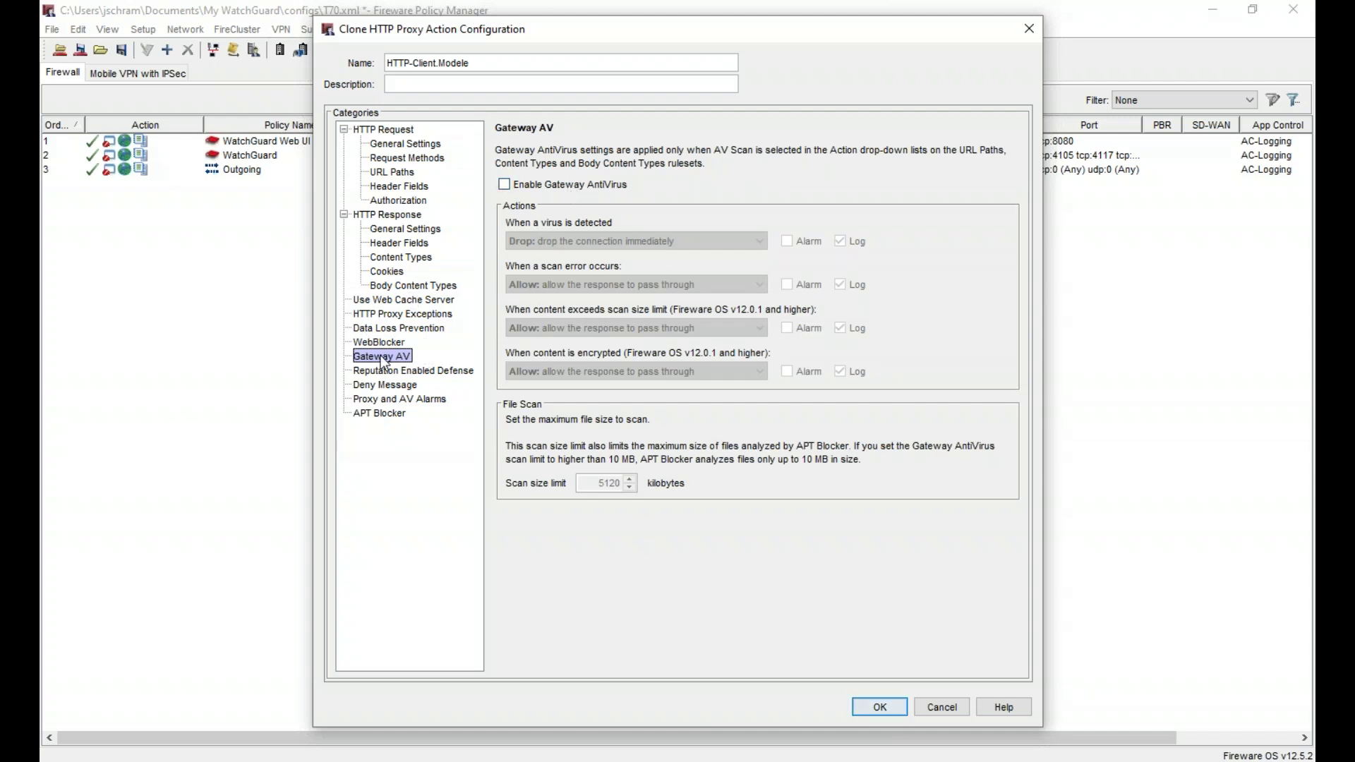
- Enable Gateway AntiVirus with the virus-detected action set to Allow
left_click(555, 184)
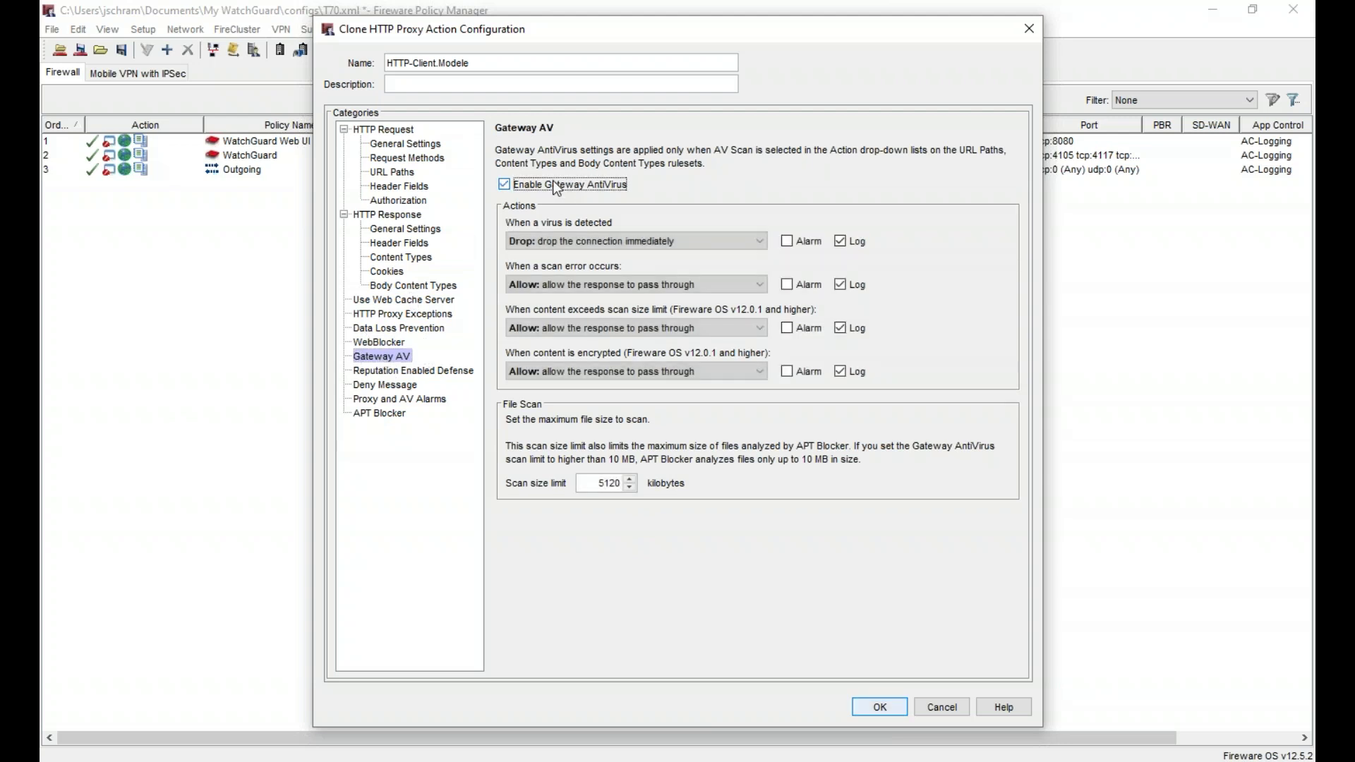
left_click(596, 241)
left_click(593, 258)
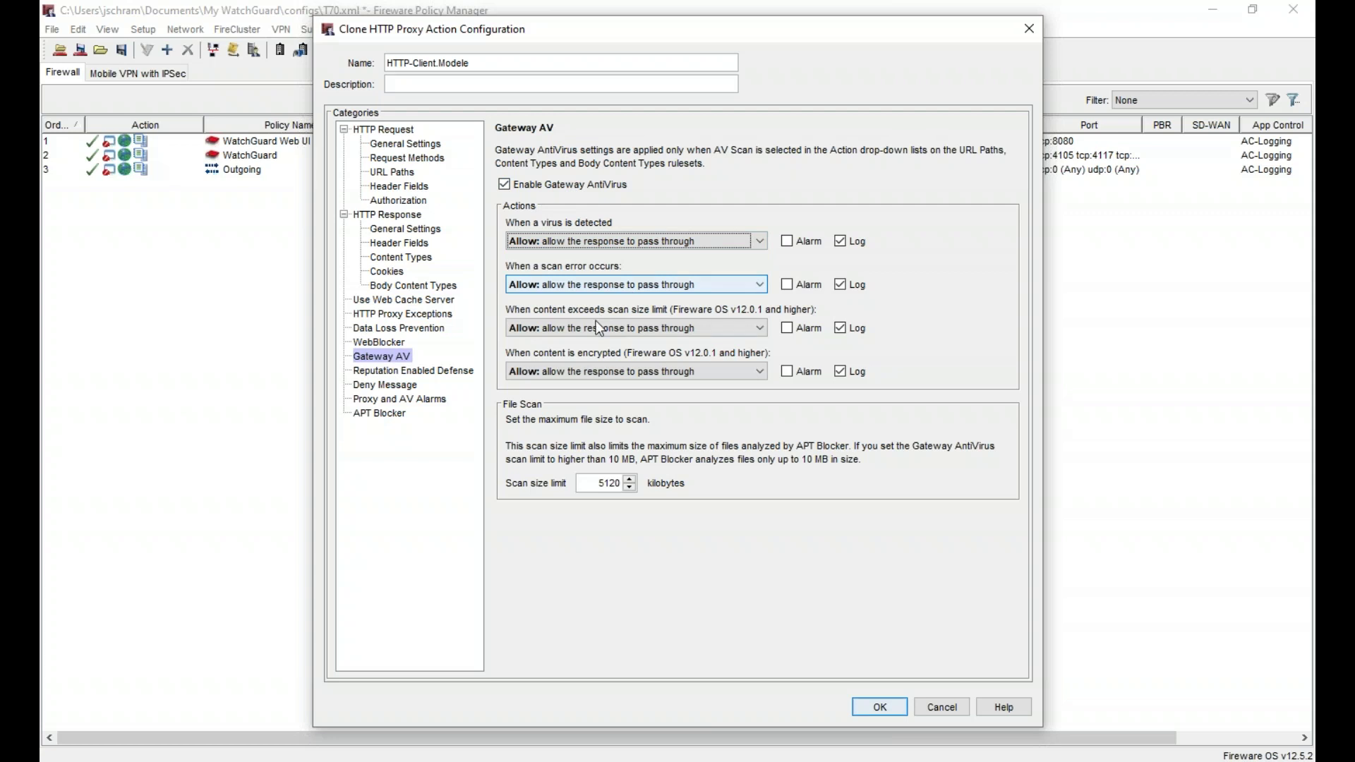
left_click(455, 373)
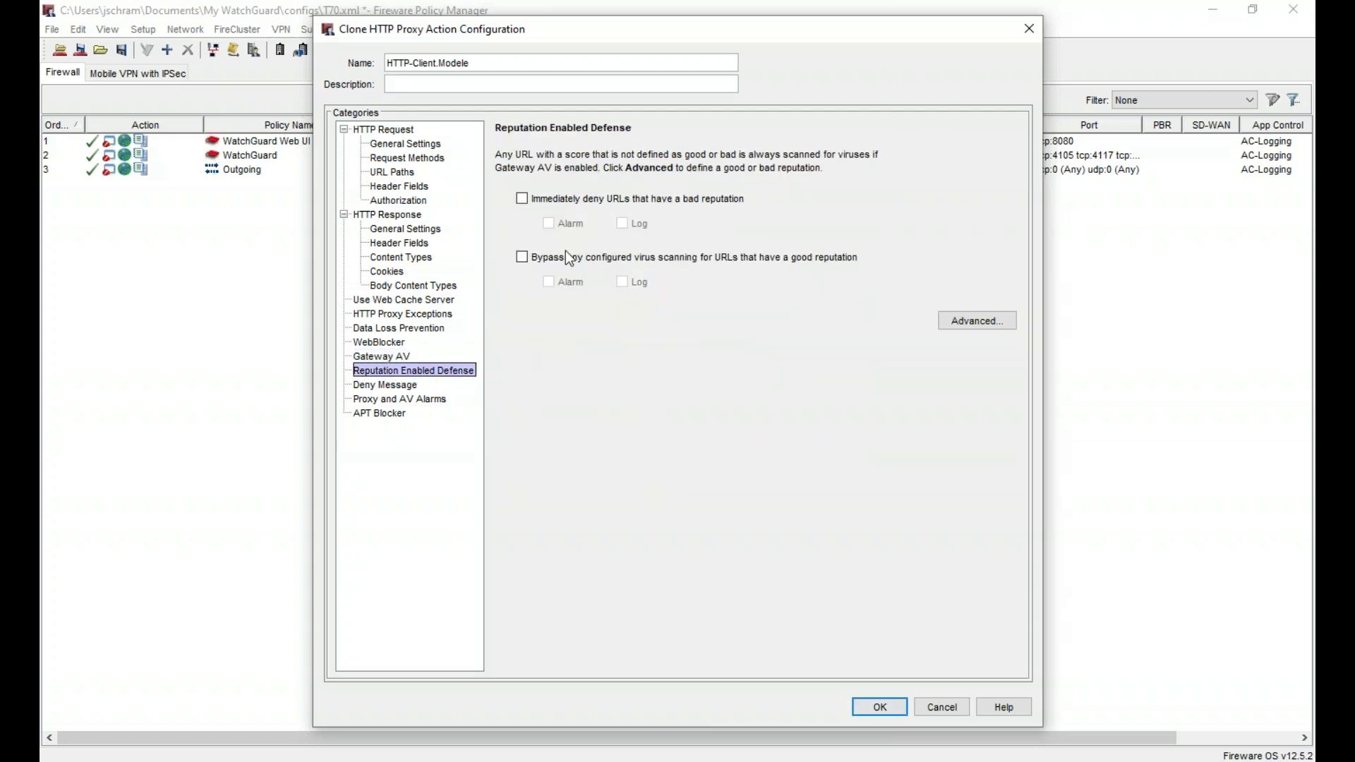
left_click(396, 358)
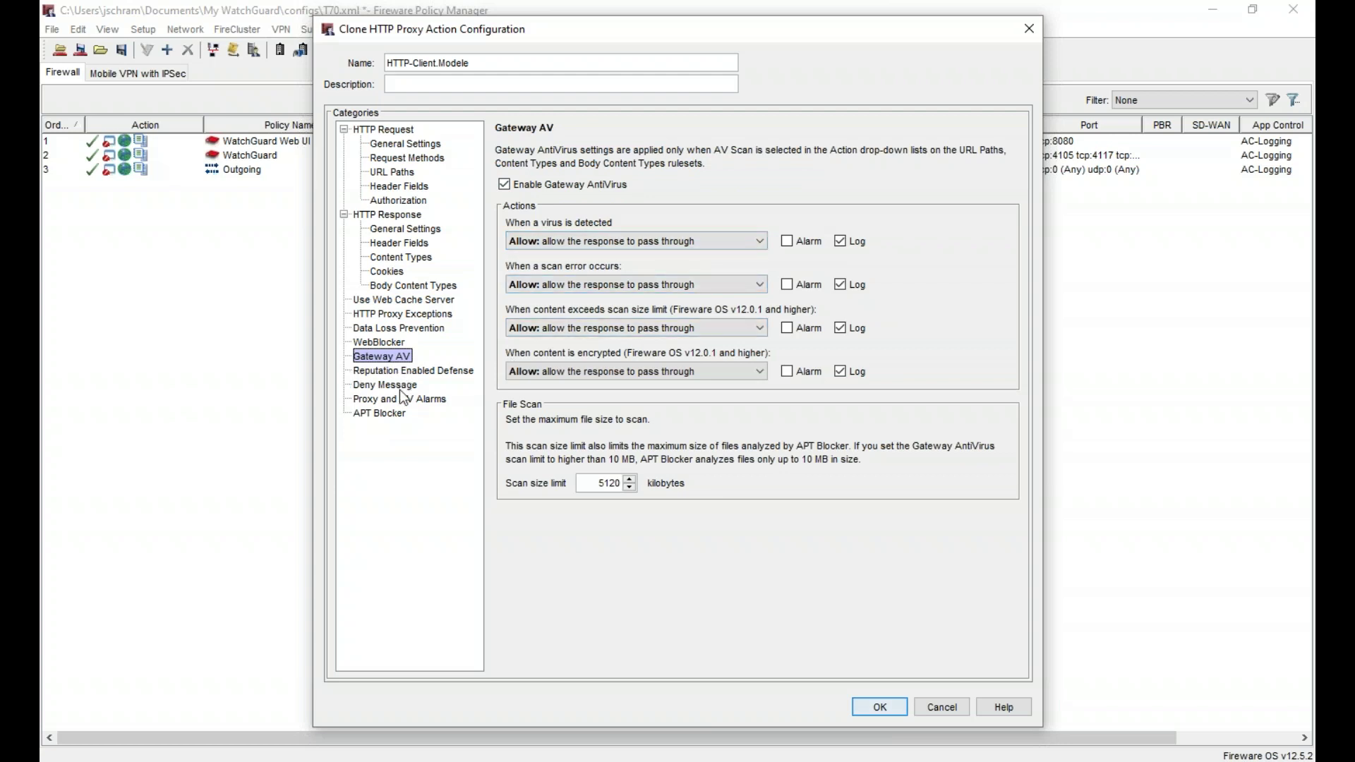
- Review the Deny Message, Proxy and AV Alarms and APT Blocker settings, then save HTTP-Client.Modele
left_click(400, 385)
left_click(399, 400)
left_click(400, 416)
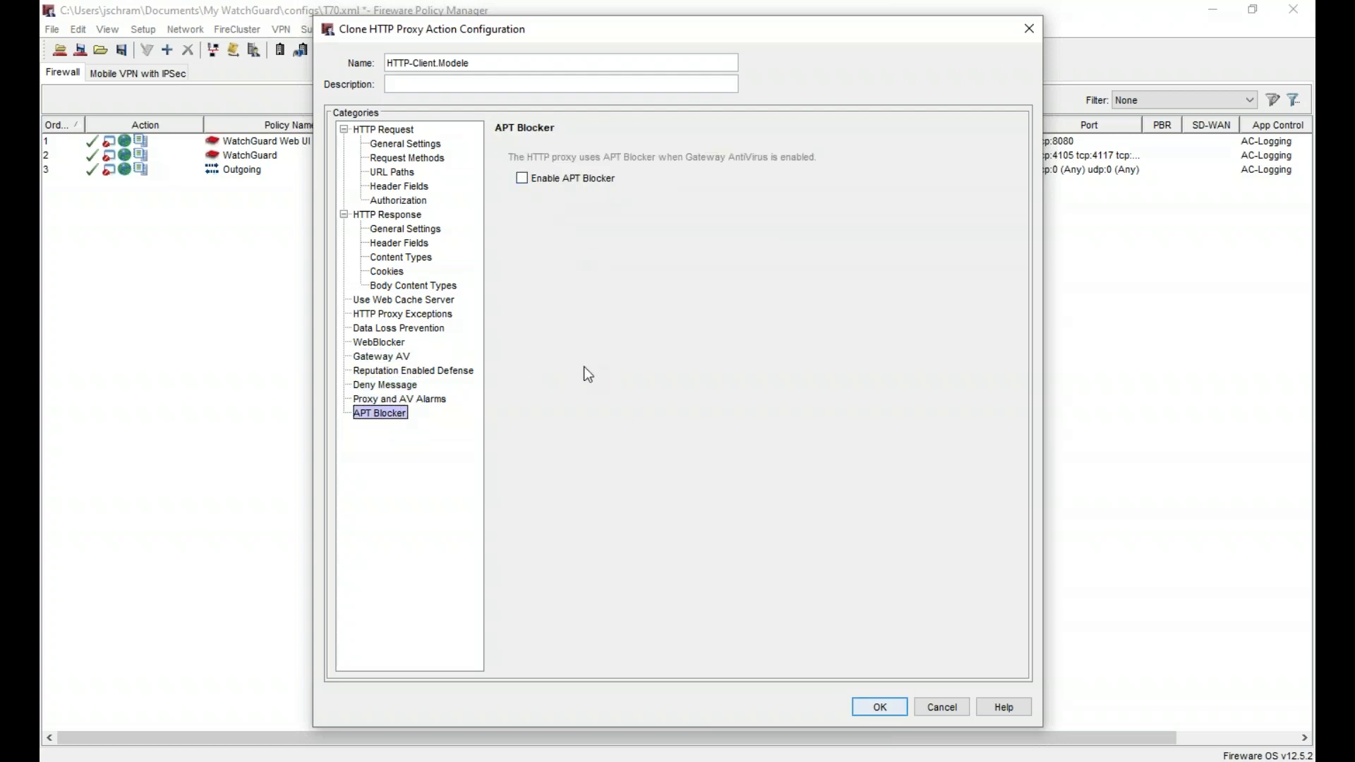
left_click(878, 709)
- Close Policy Actions and review the global APT Blocker policies and server options
left_click(739, 525)
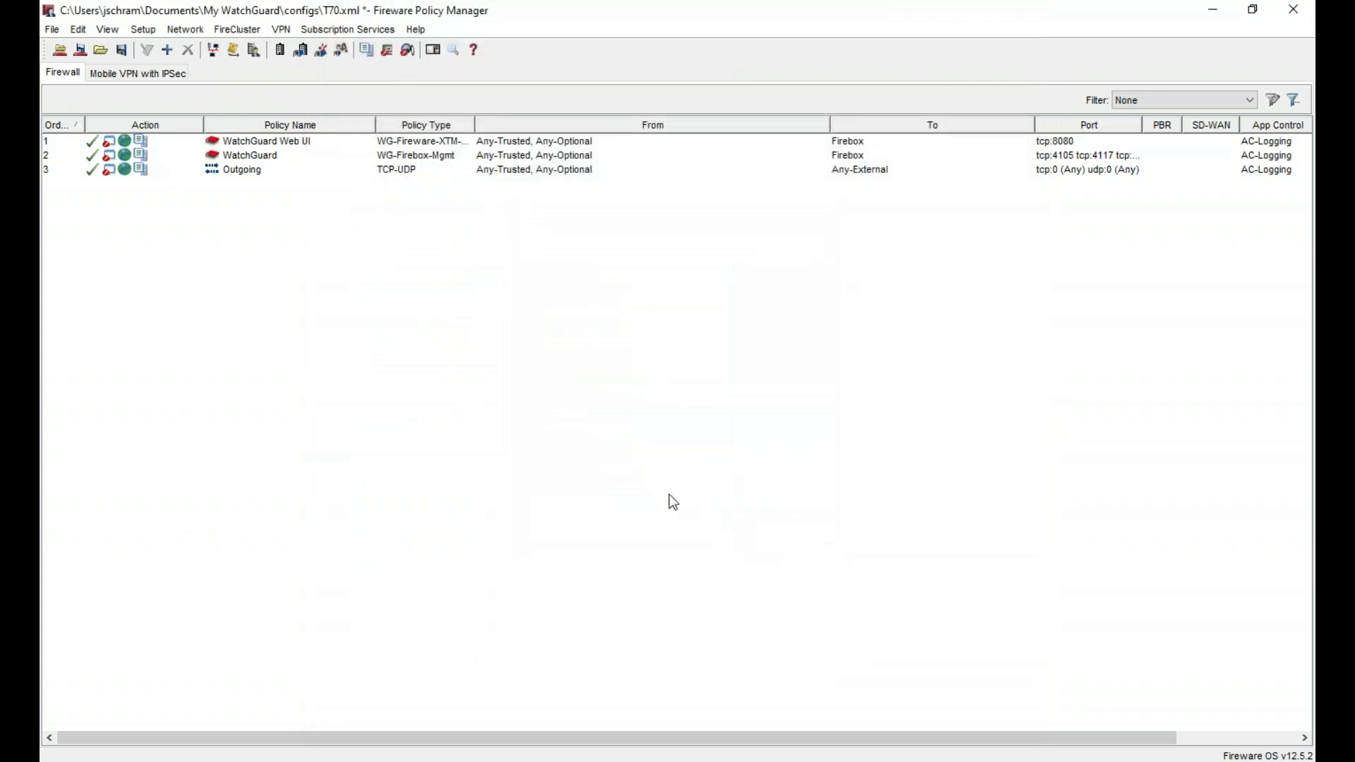
left_click(347, 30)
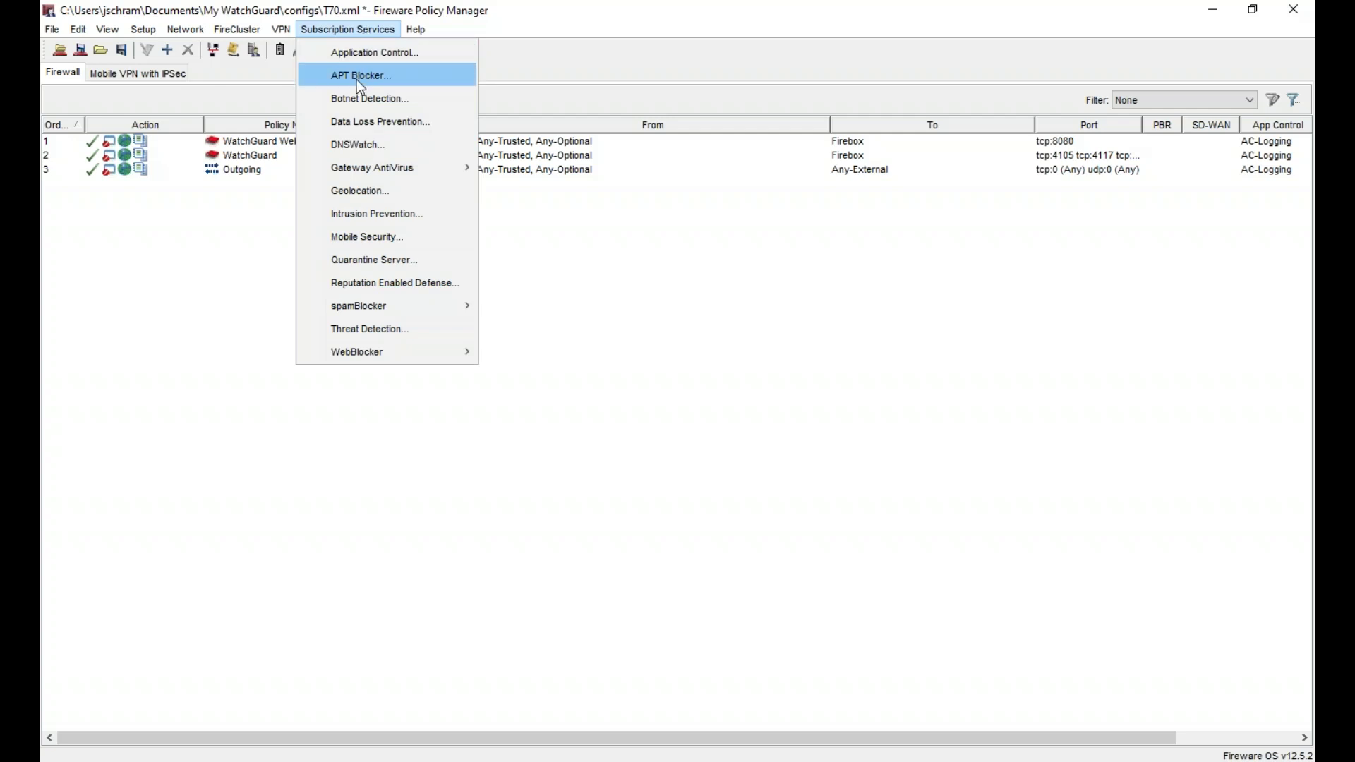
left_click(358, 79)
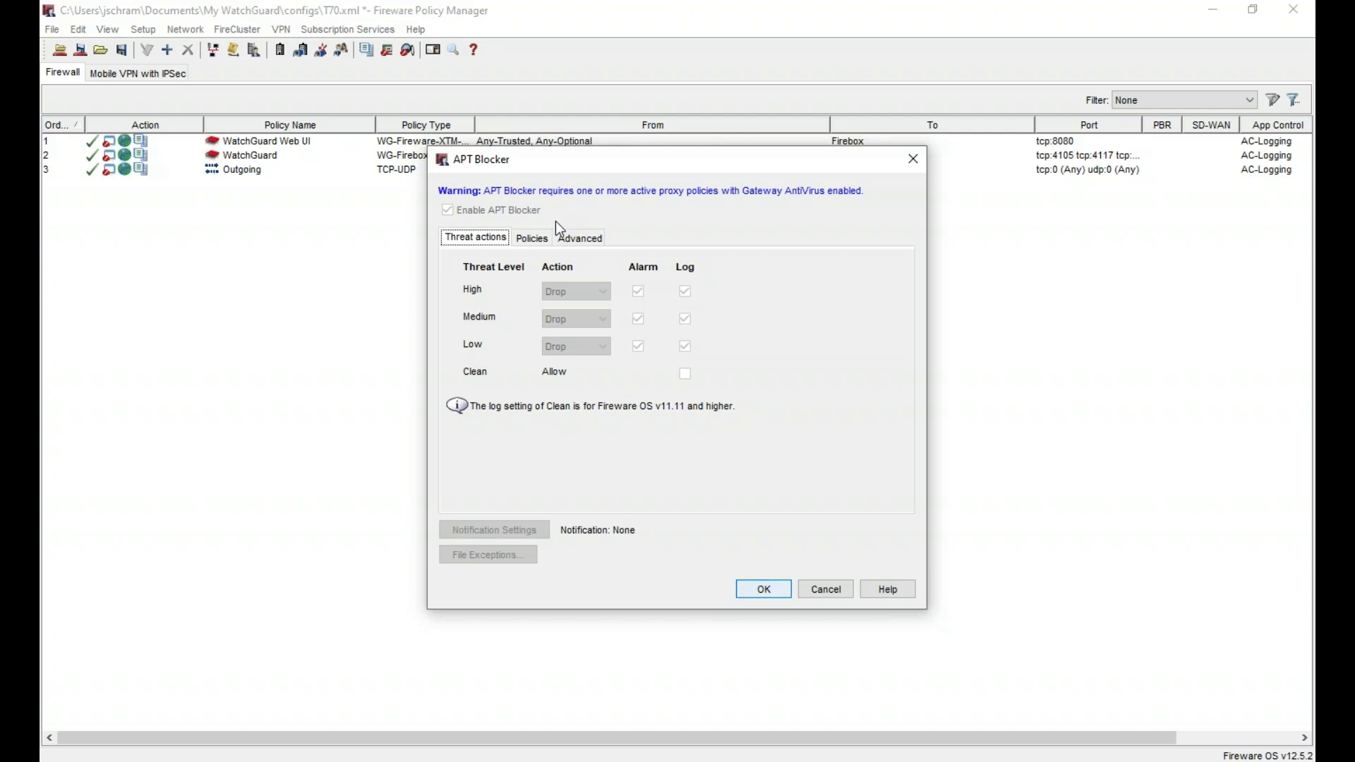
left_click(533, 238)
left_click(580, 240)
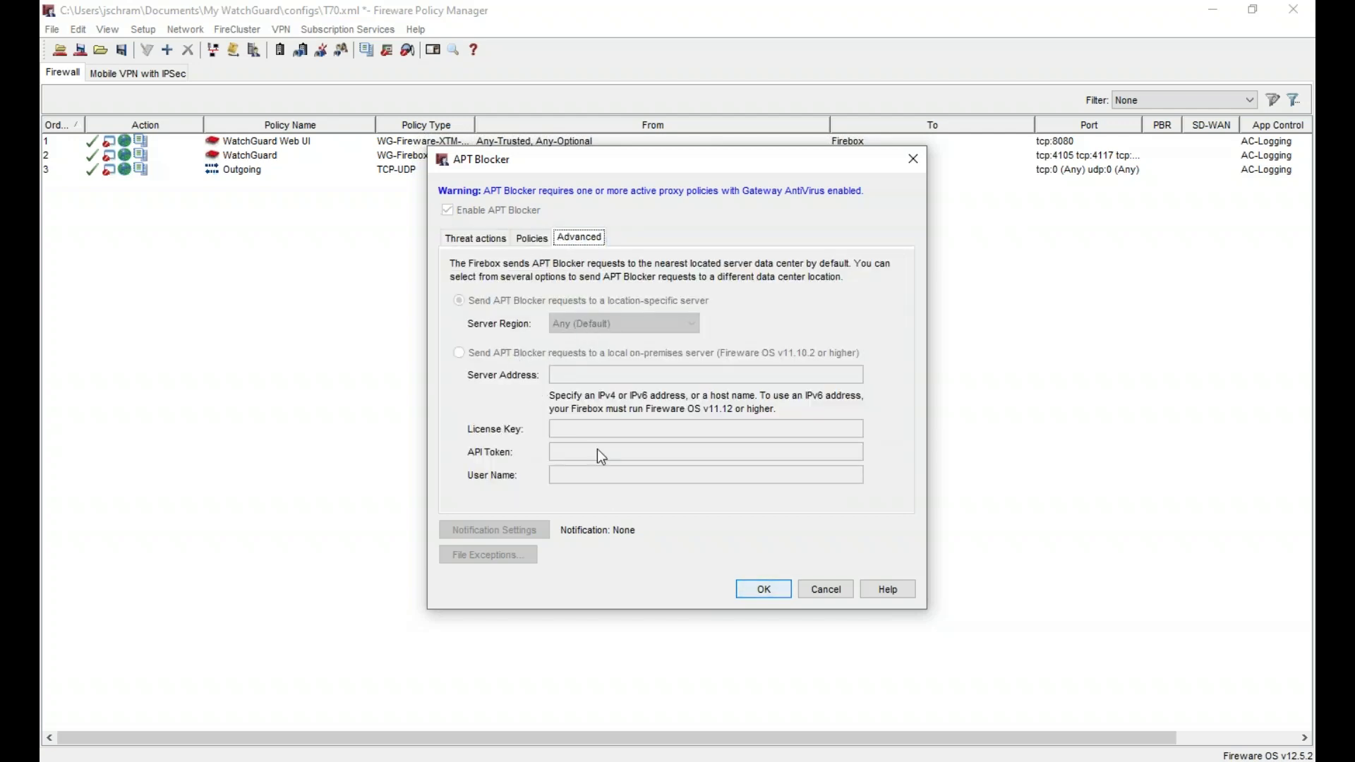
key("Return")
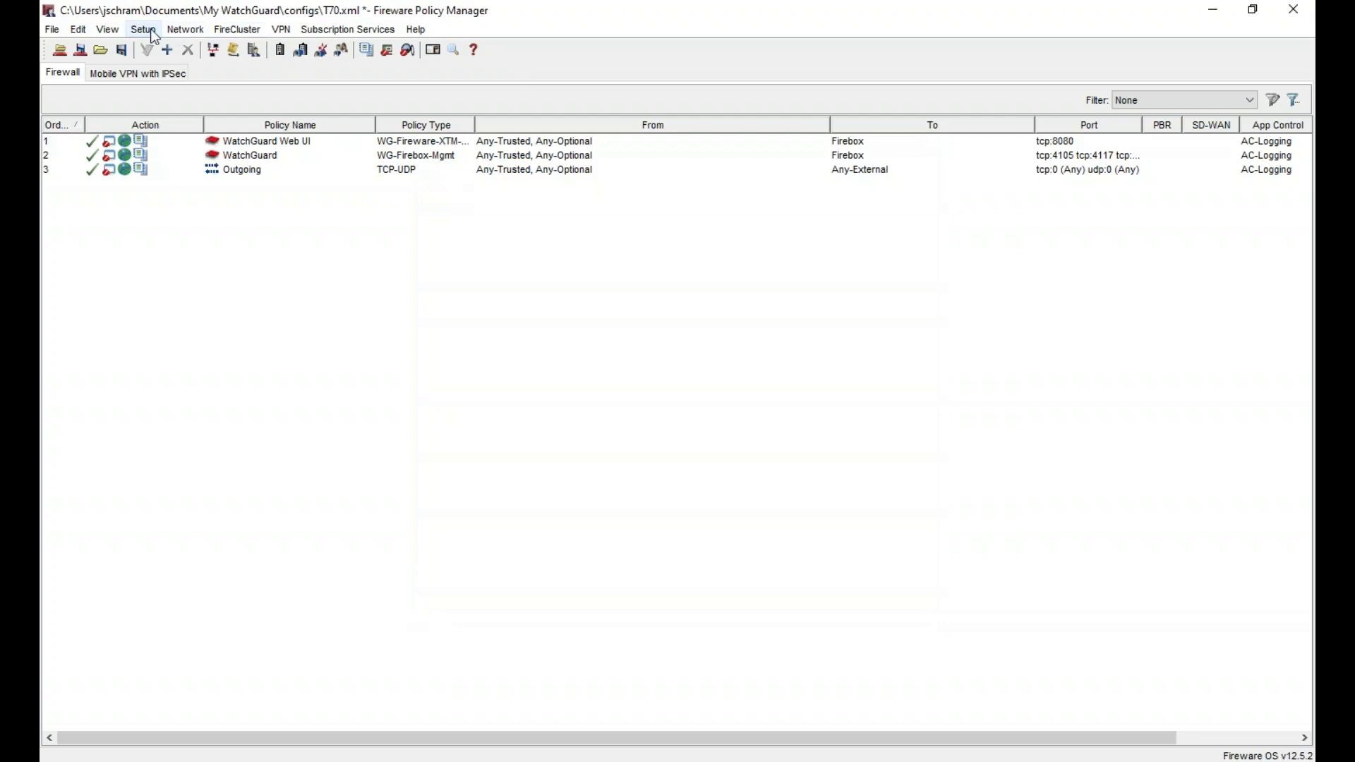
- View the Firebox feature key summary and close it
left_click(143, 28)
key("Return")
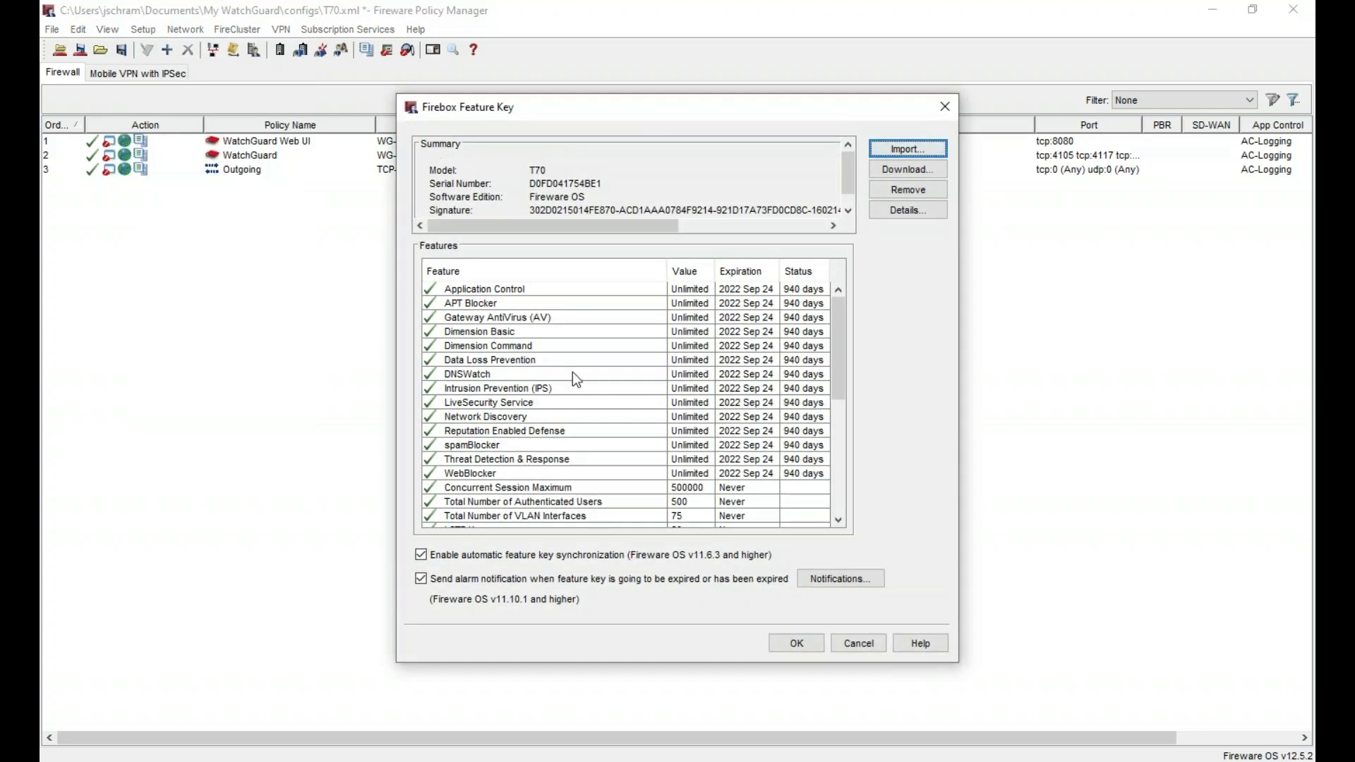
key("Escape")
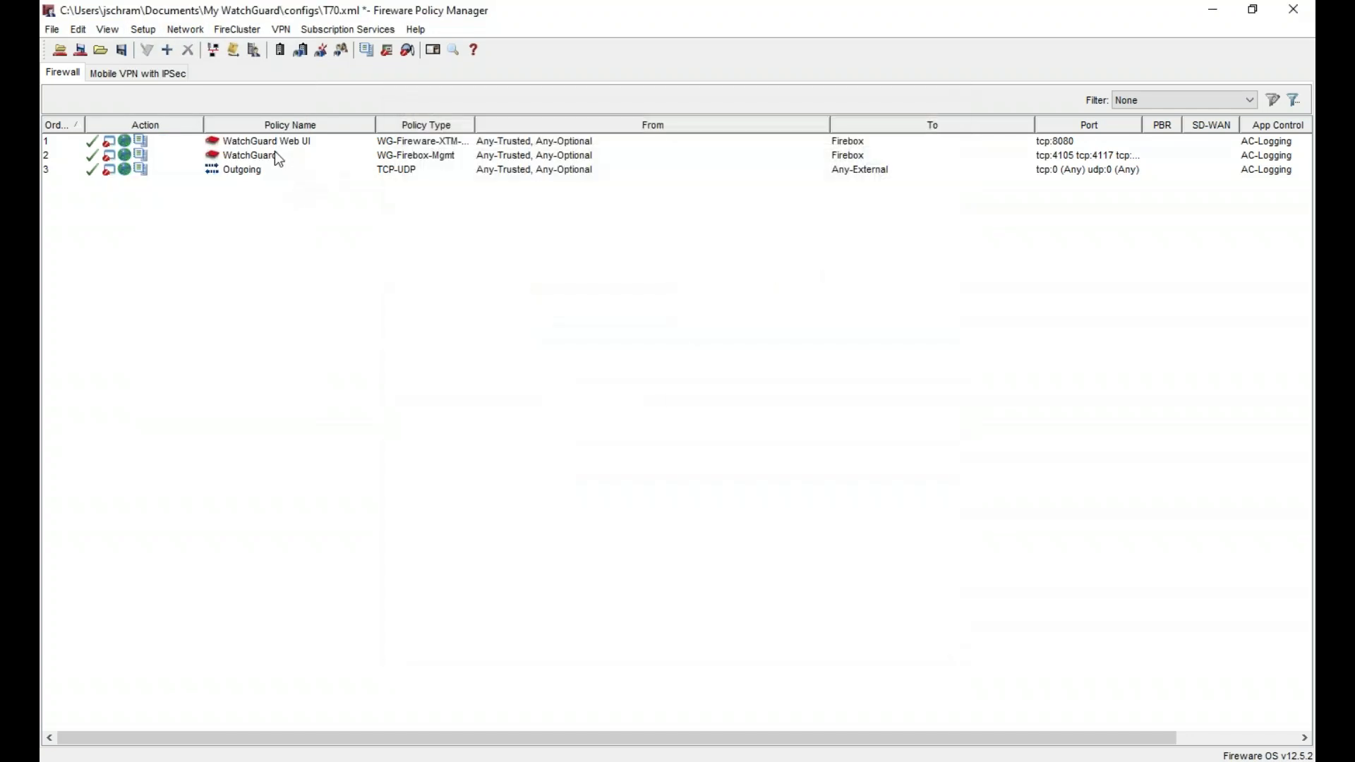
- Open the Proxy Actions list via Setup > Actions > Proxies
left_click(144, 30)
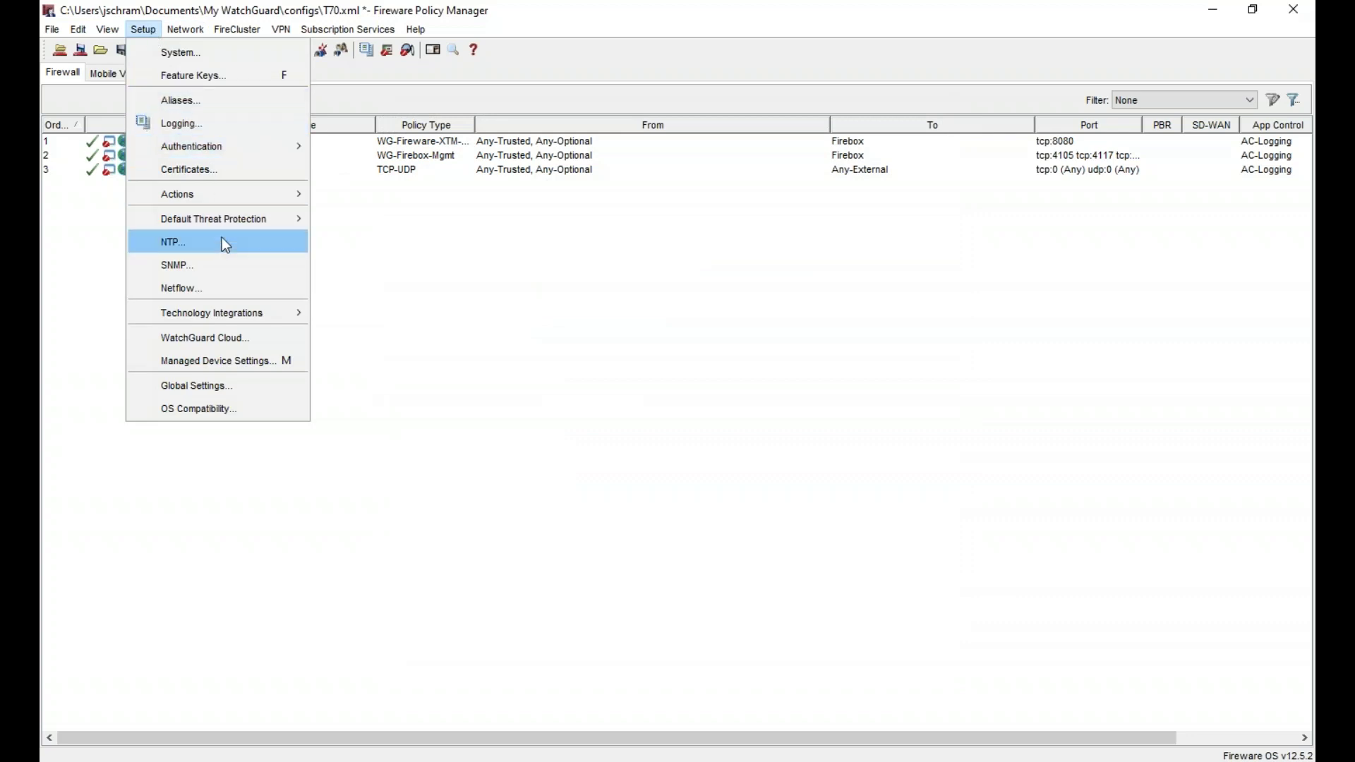
mouse_move(243, 144)
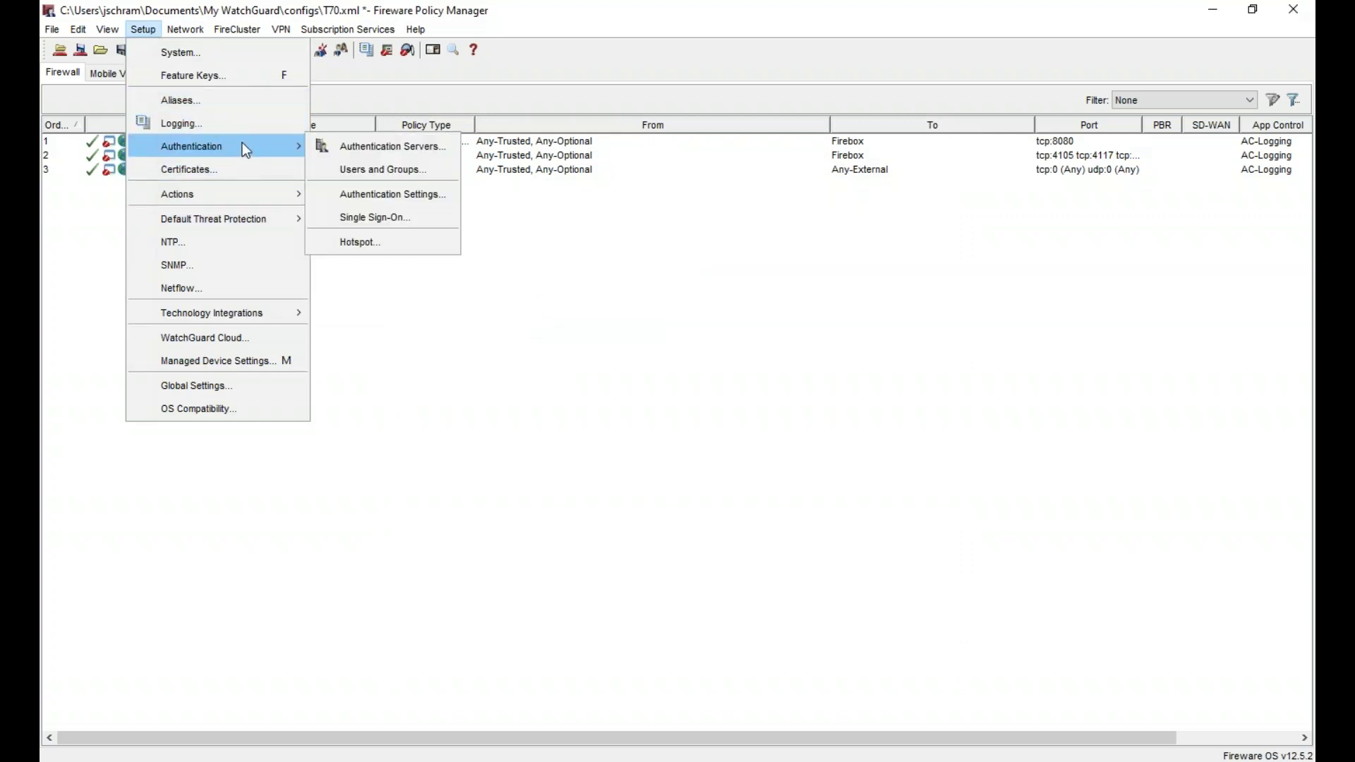
mouse_move(259, 194)
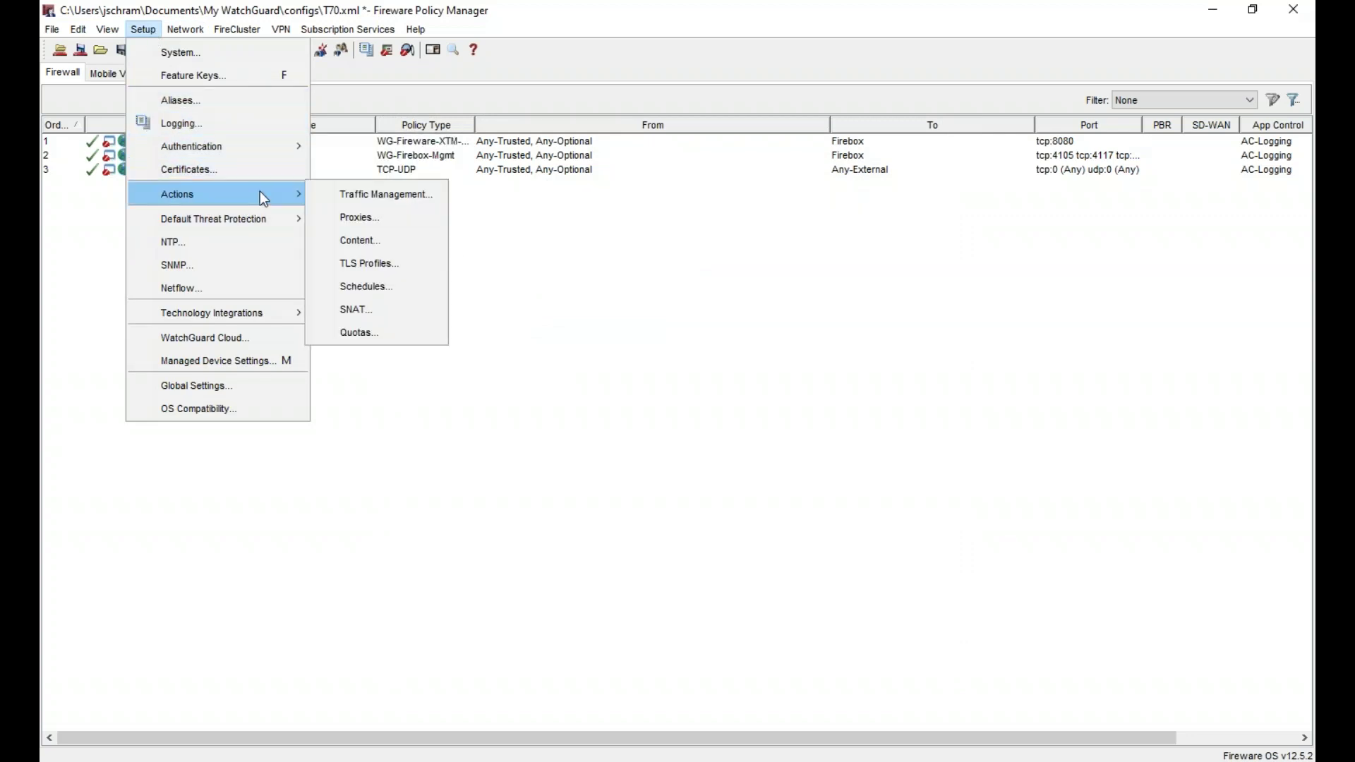
left_click(366, 219)
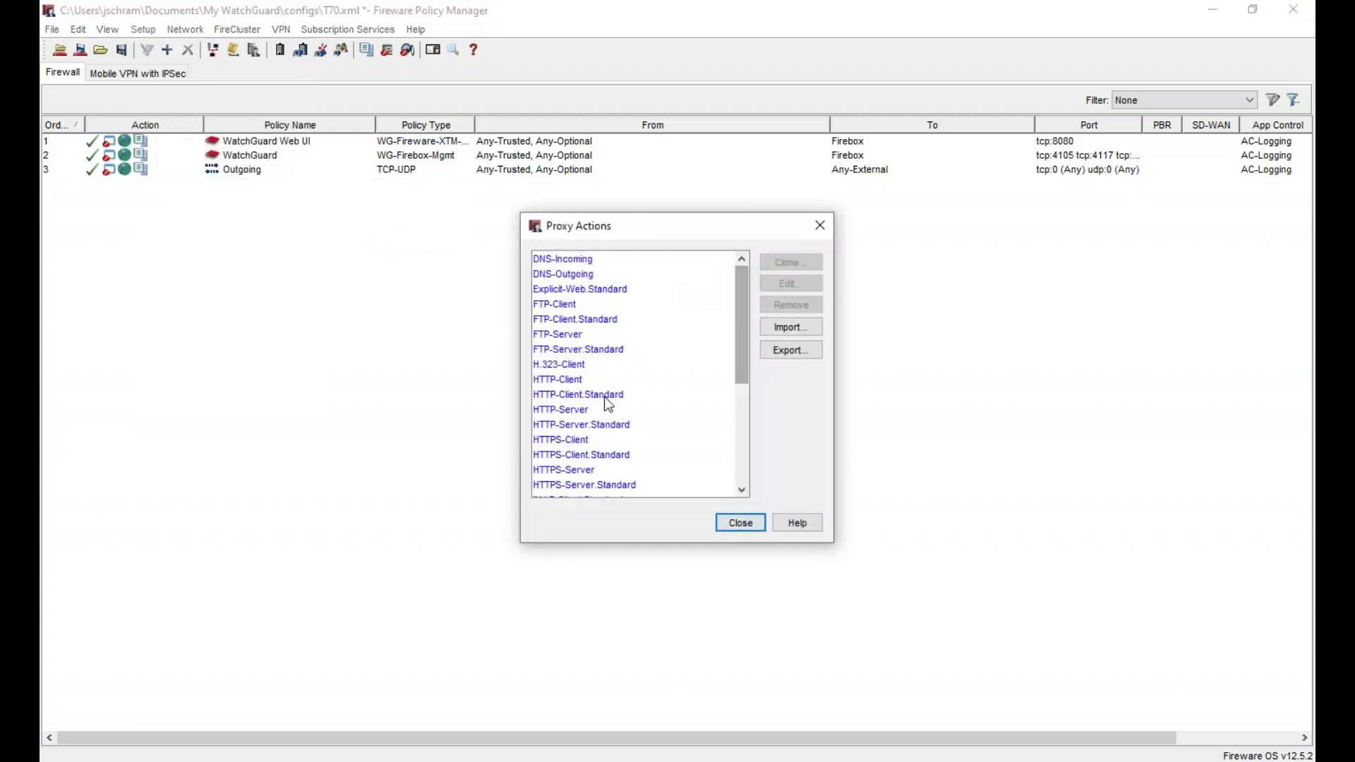
- Enable APT Blocker in the HTTP-Client.Modele proxy action and save it
scroll(604, 397, "down", 5)
left_click(612, 491)
left_click(788, 283)
left_click(388, 413)
left_click(597, 178)
left_click(881, 708)
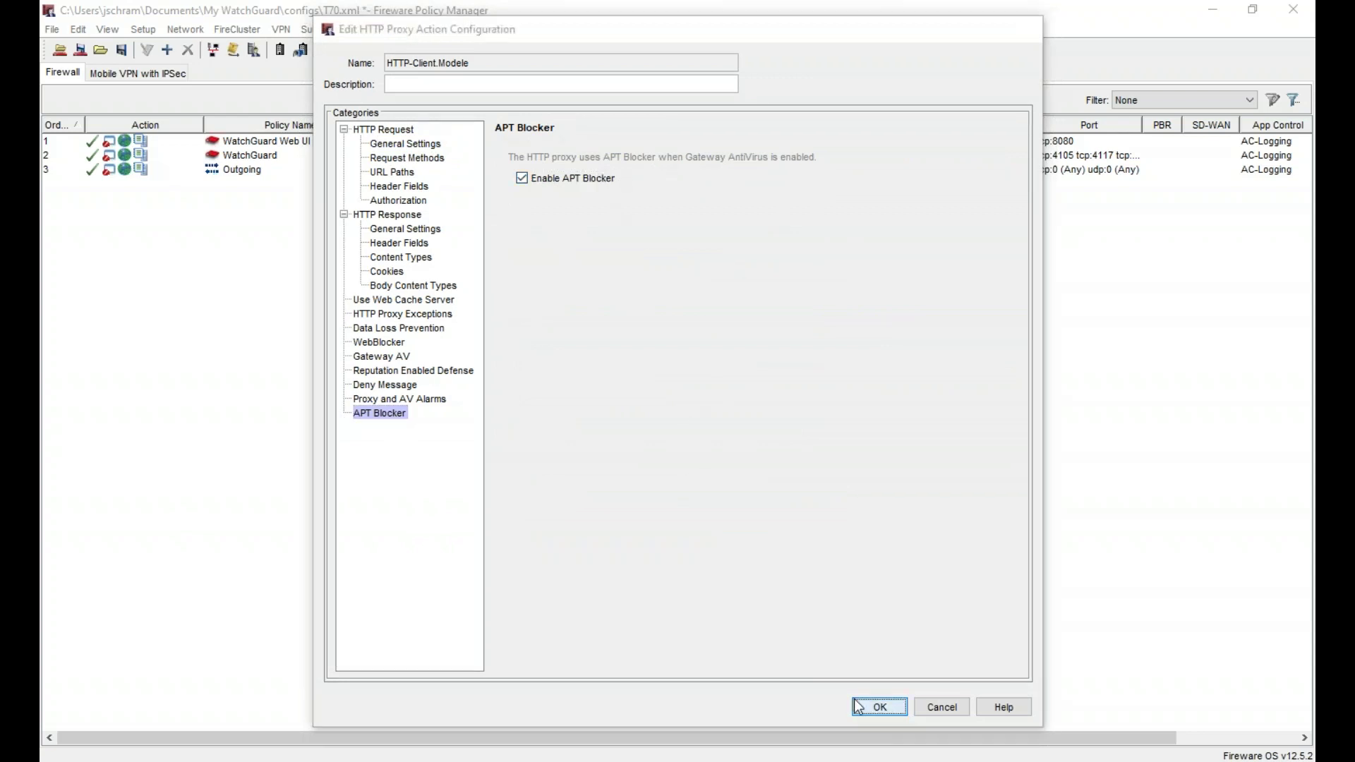
- Close Proxy Actions and inspect the global APT Blocker server settings without changing them
left_click(741, 525)
left_click(363, 28)
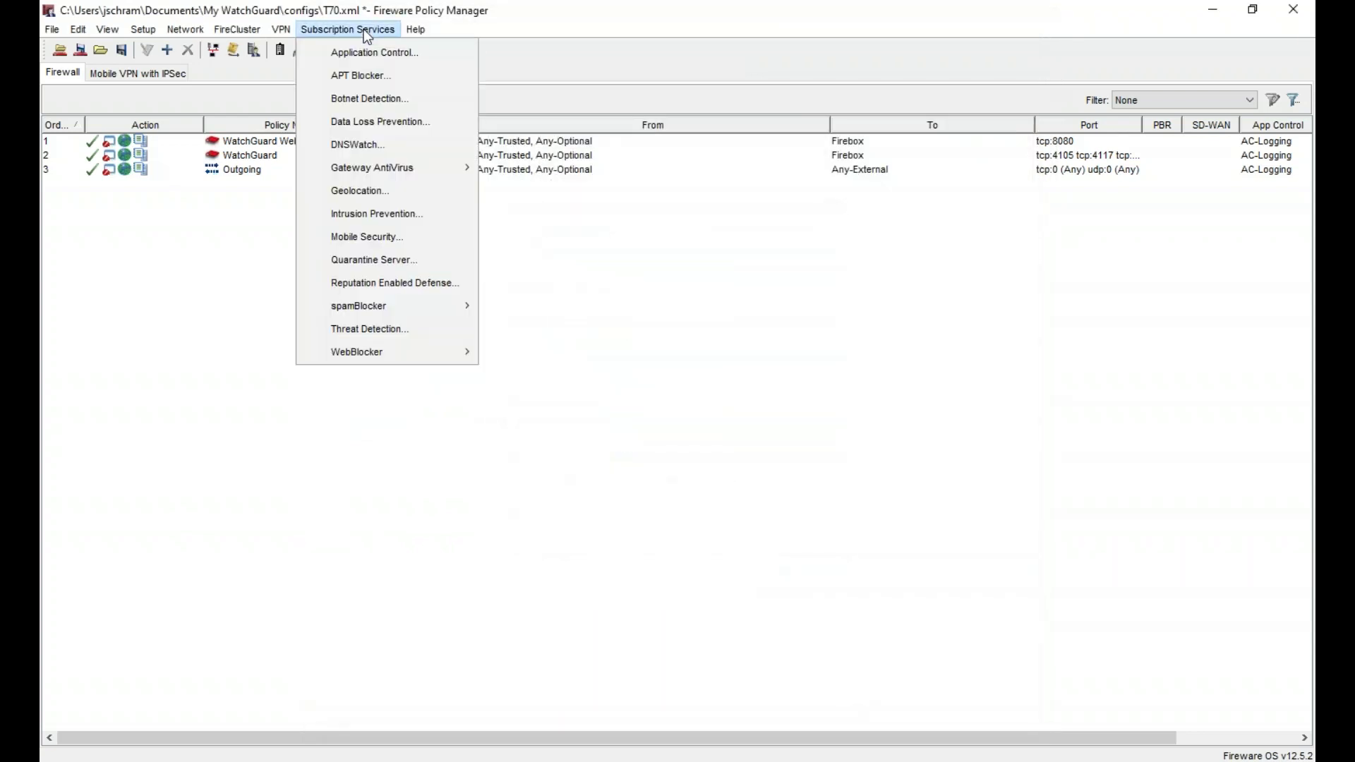
left_click(375, 67)
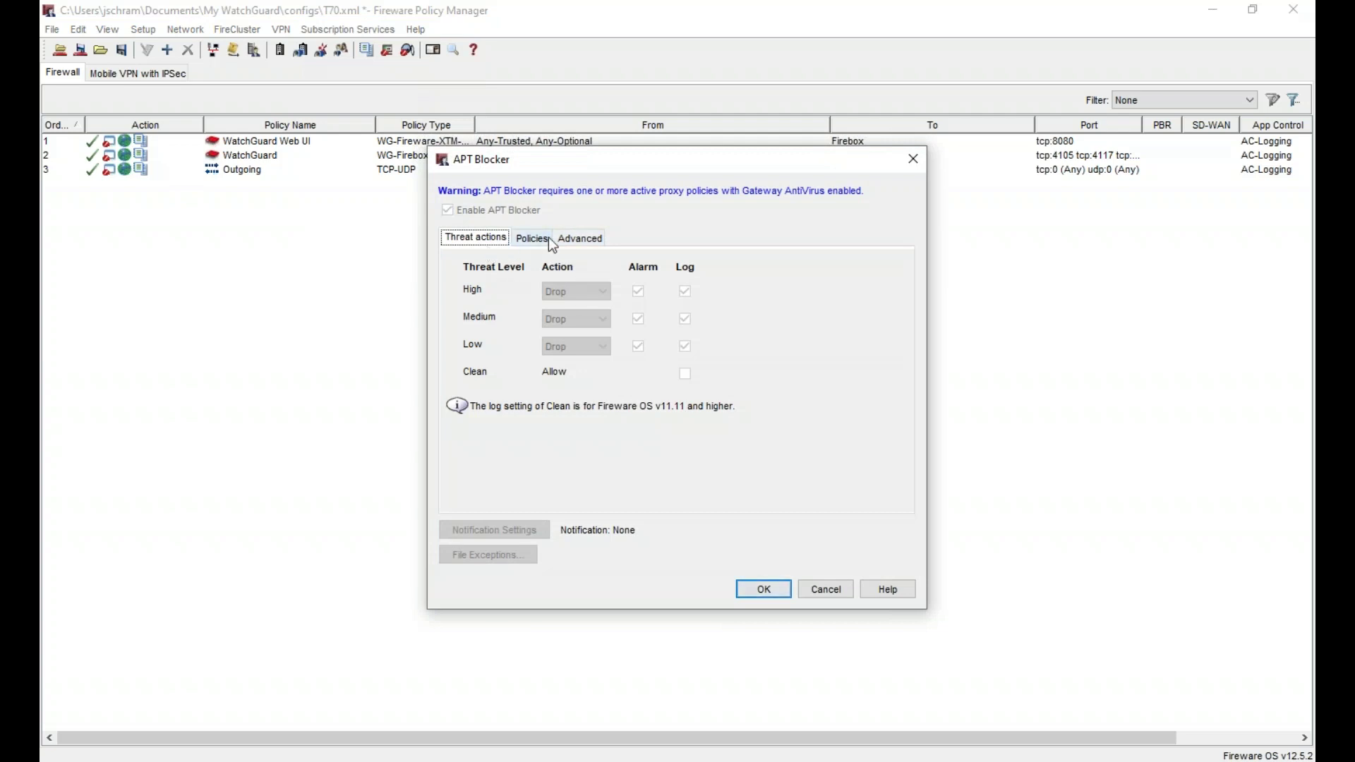
left_click(579, 239)
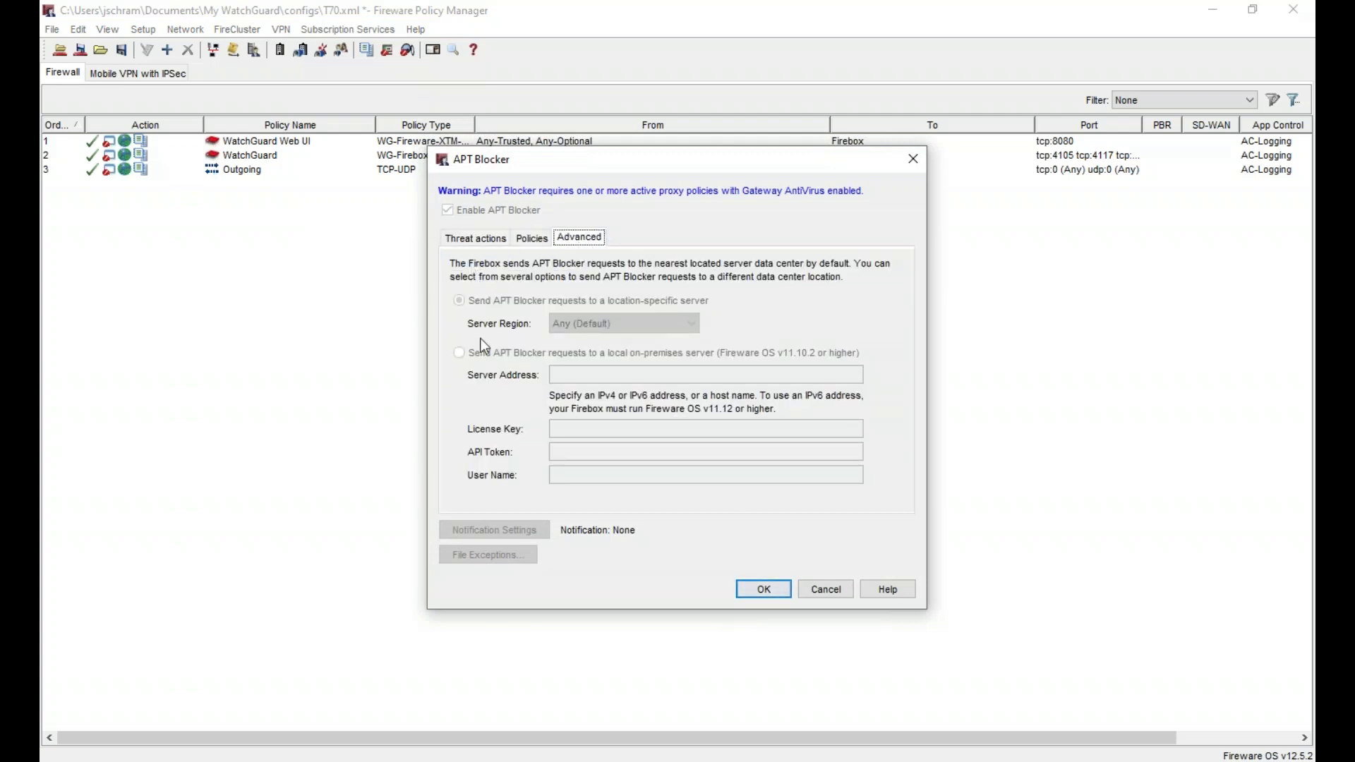
key("Escape")
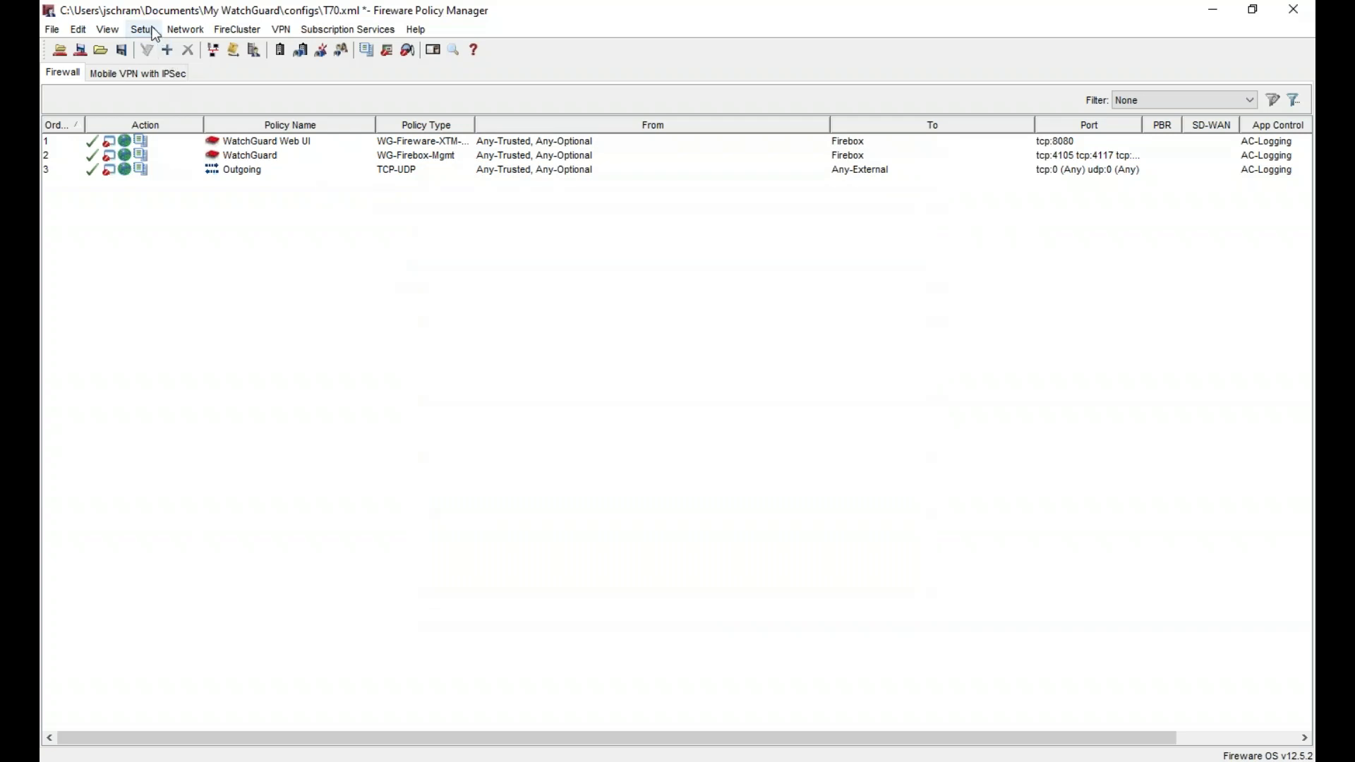
- Clone HTTP-Client.Modele from the Proxy Actions list
left_click(154, 32)
mouse_move(247, 192)
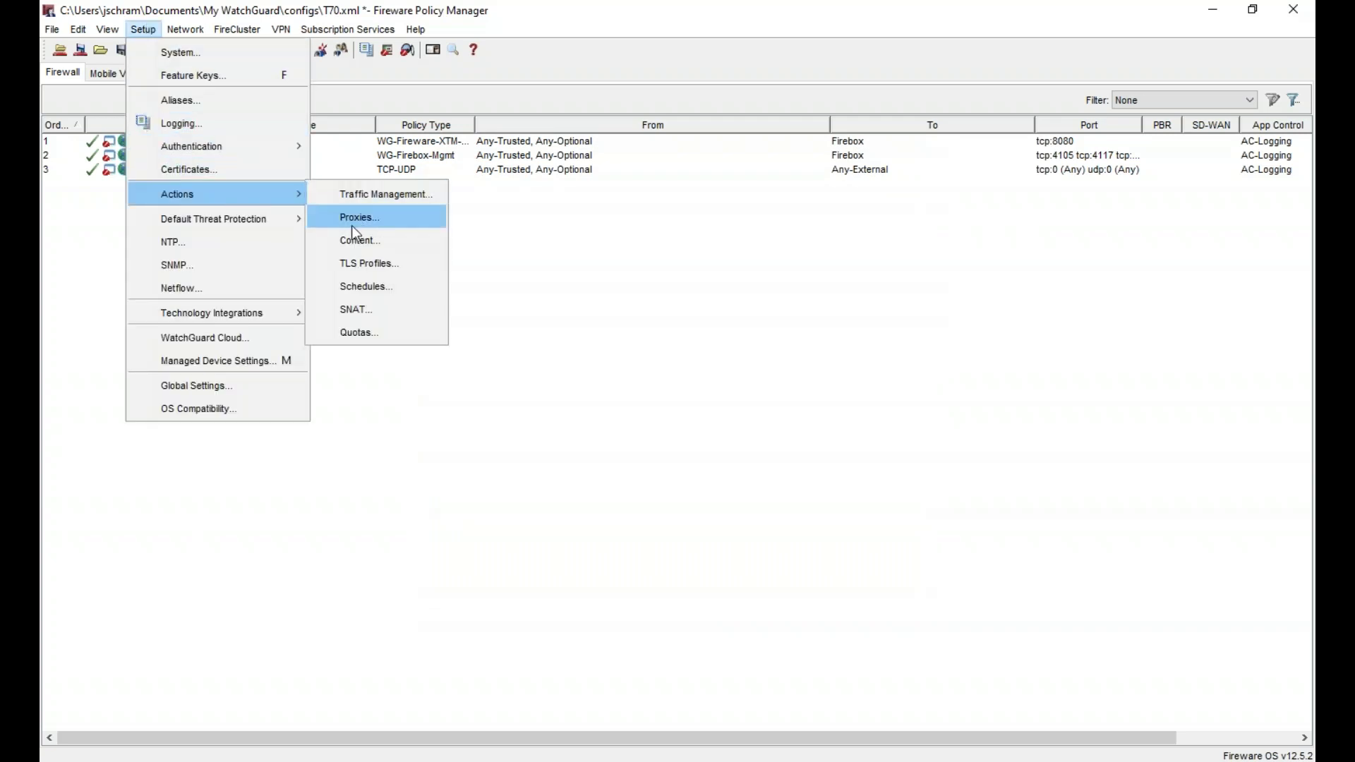
left_click(385, 220)
scroll(667, 448, "down", 5)
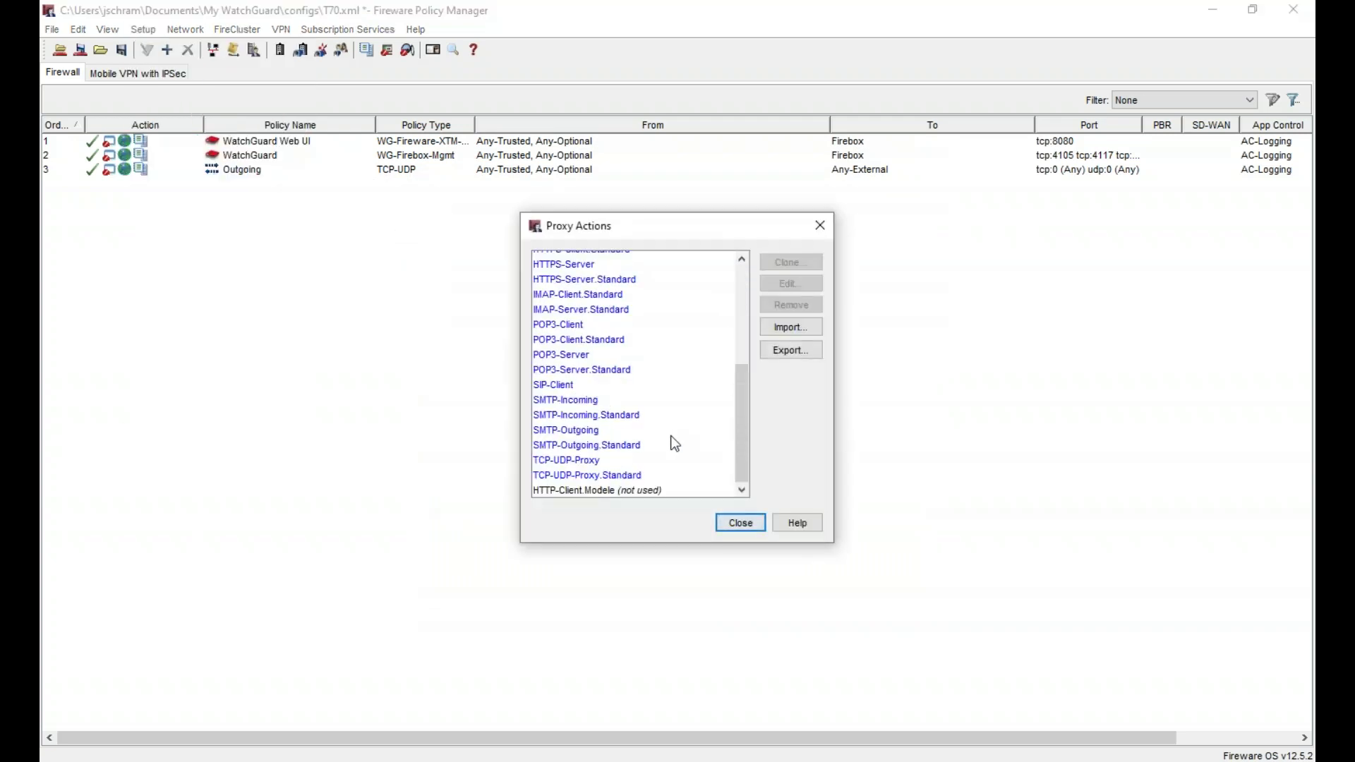
left_click(624, 489)
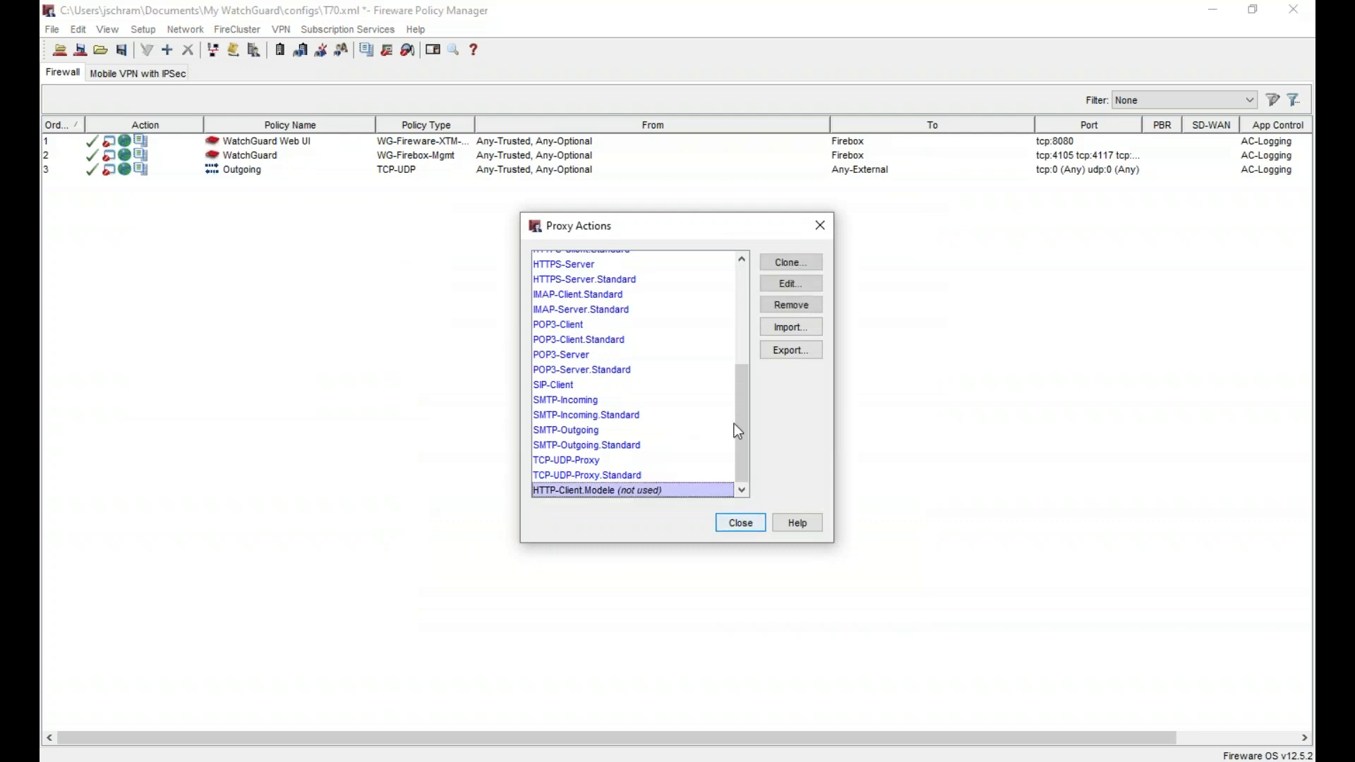
left_click(794, 285)
left_click(790, 262)
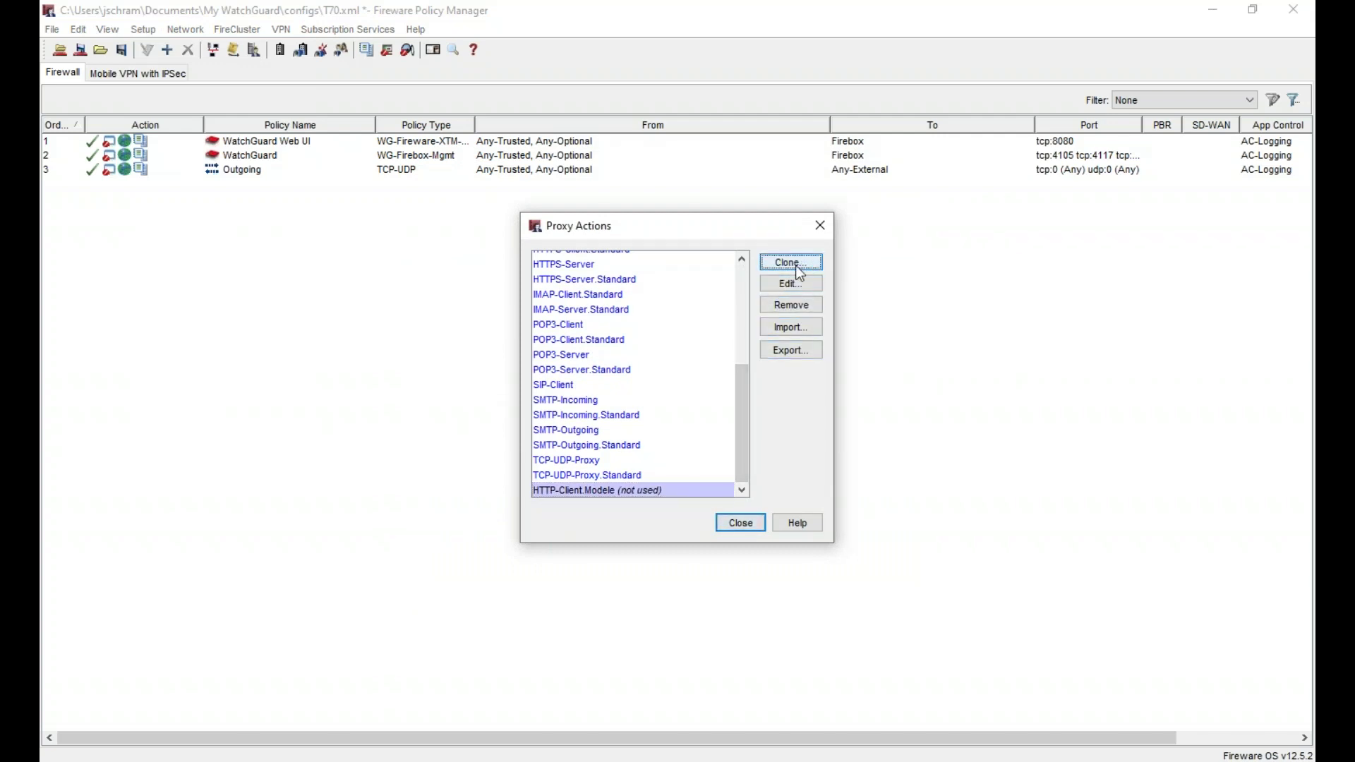
- Name the copy HTTP-Client.Direction, assign the WB-Direction WebBlocker profile, and save it
left_click_drag(441, 62, 625, 63)
type("Direction")
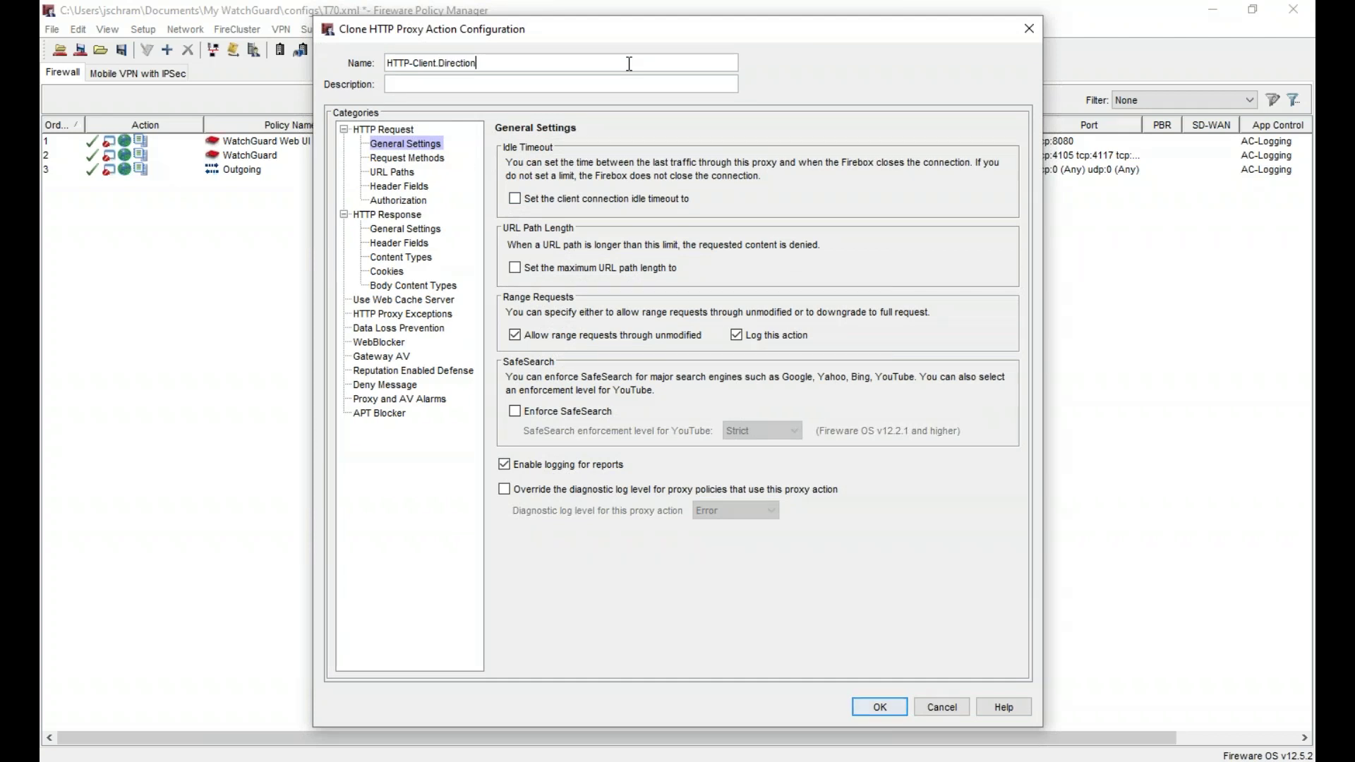
left_click(408, 344)
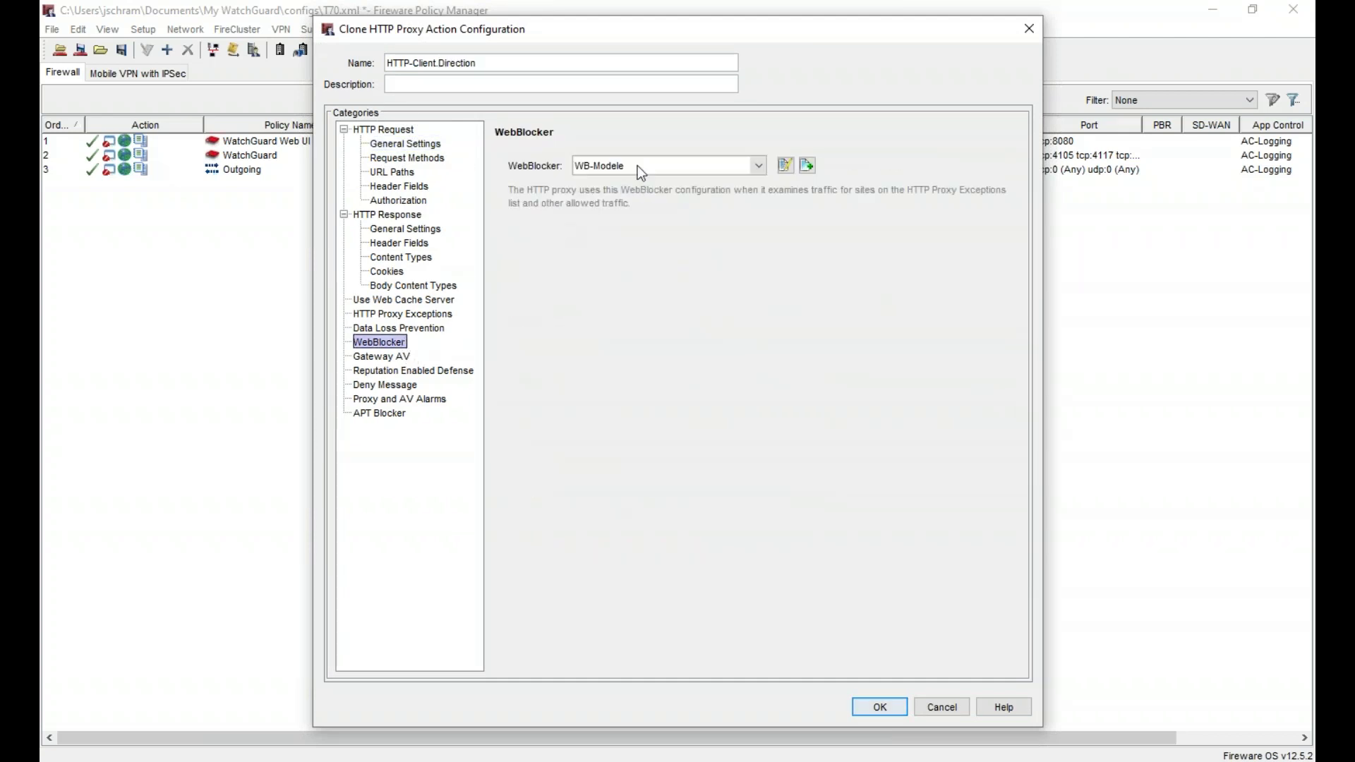
left_click(639, 165)
left_click(632, 230)
left_click(880, 710)
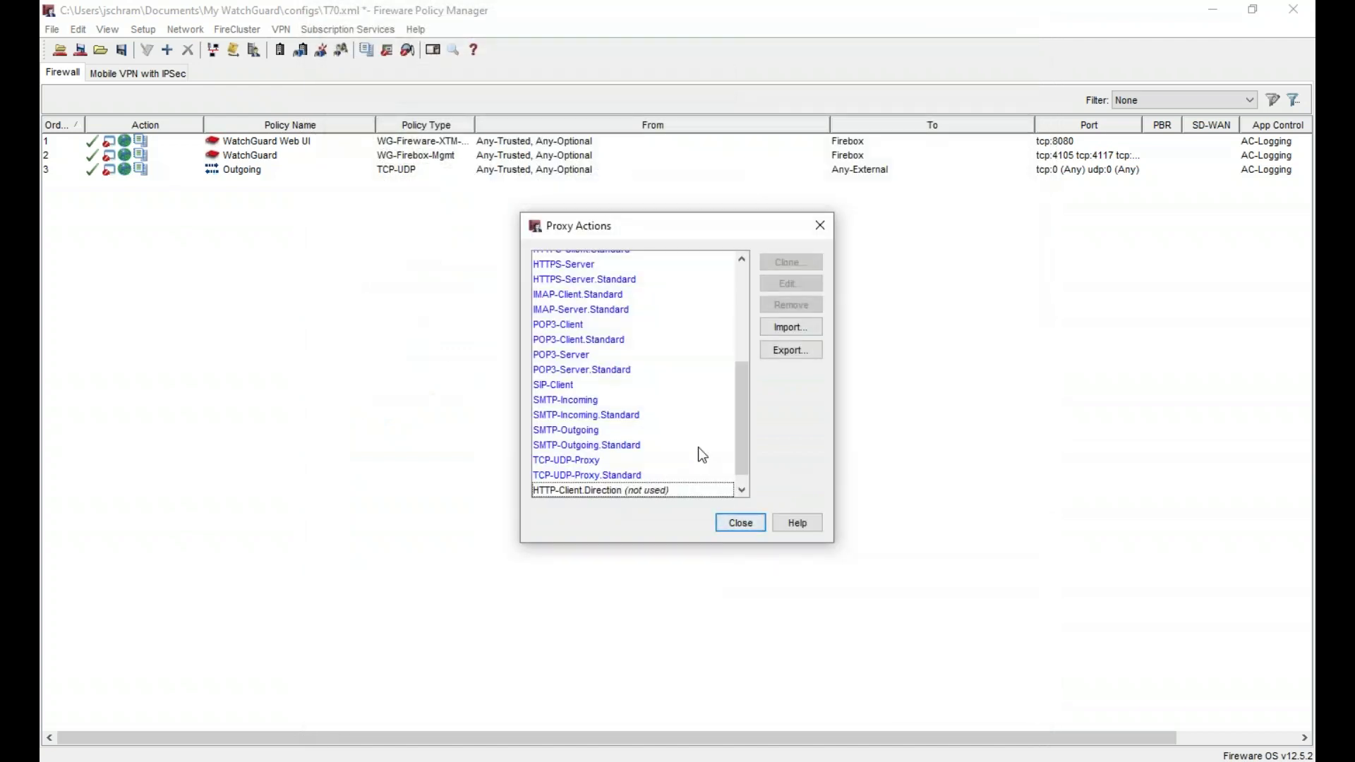
- Clone HTTP-Client.Modele as HTTP-Client.Commerce with the WB-Commerce WebBlocker profile
left_click(656, 490)
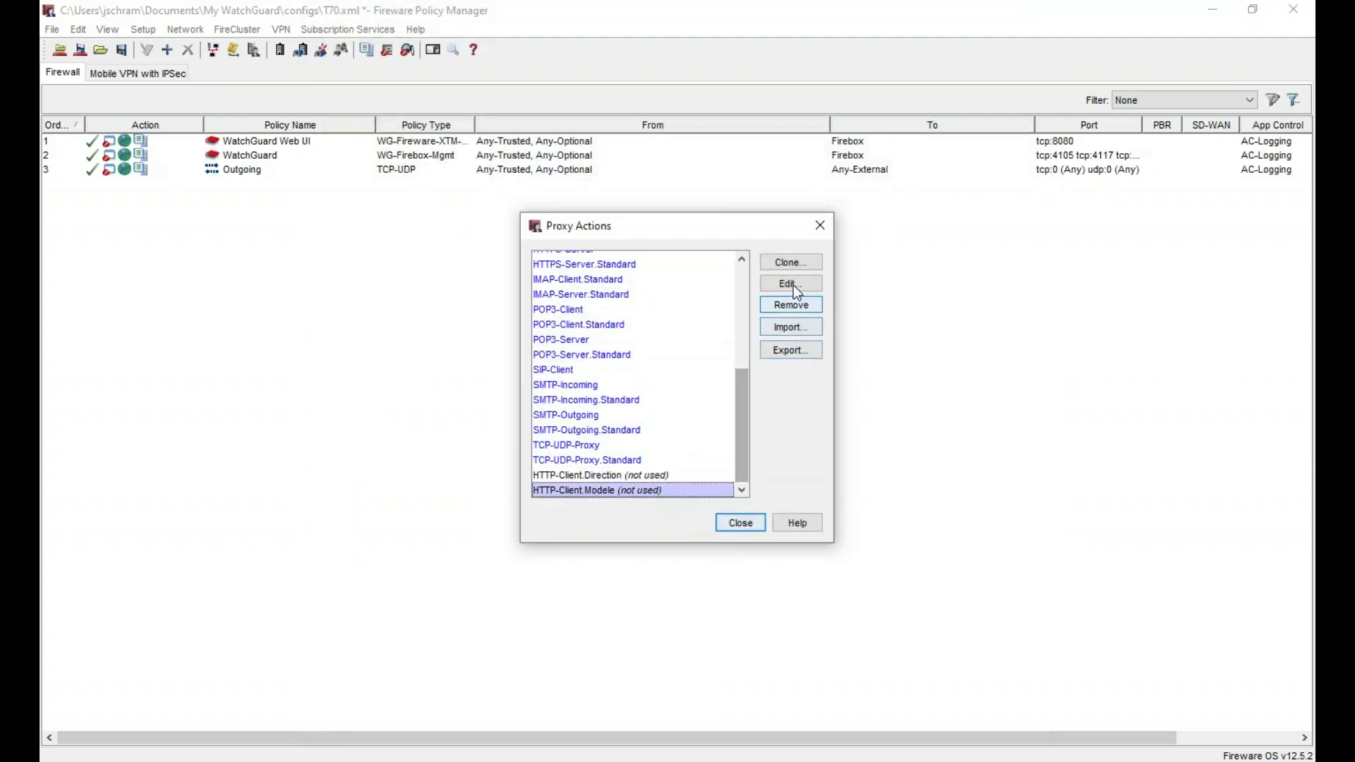
left_click(789, 263)
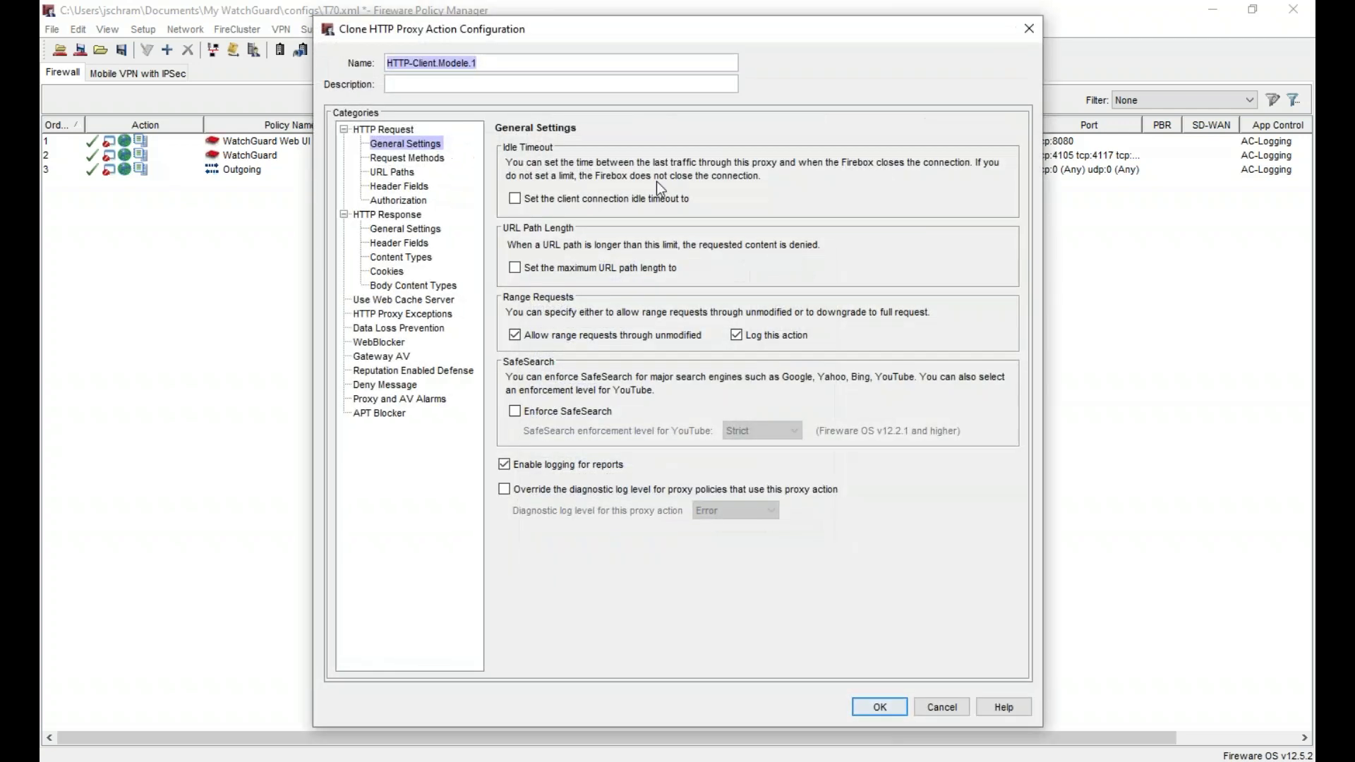
left_click(499, 61)
key("shift+Left")
key("shift+Left")
key("shift+Left")
key("shift+Left")
key("shift+Left")
key("shift+Left")
key("shift+Left")
key("shift+Left")
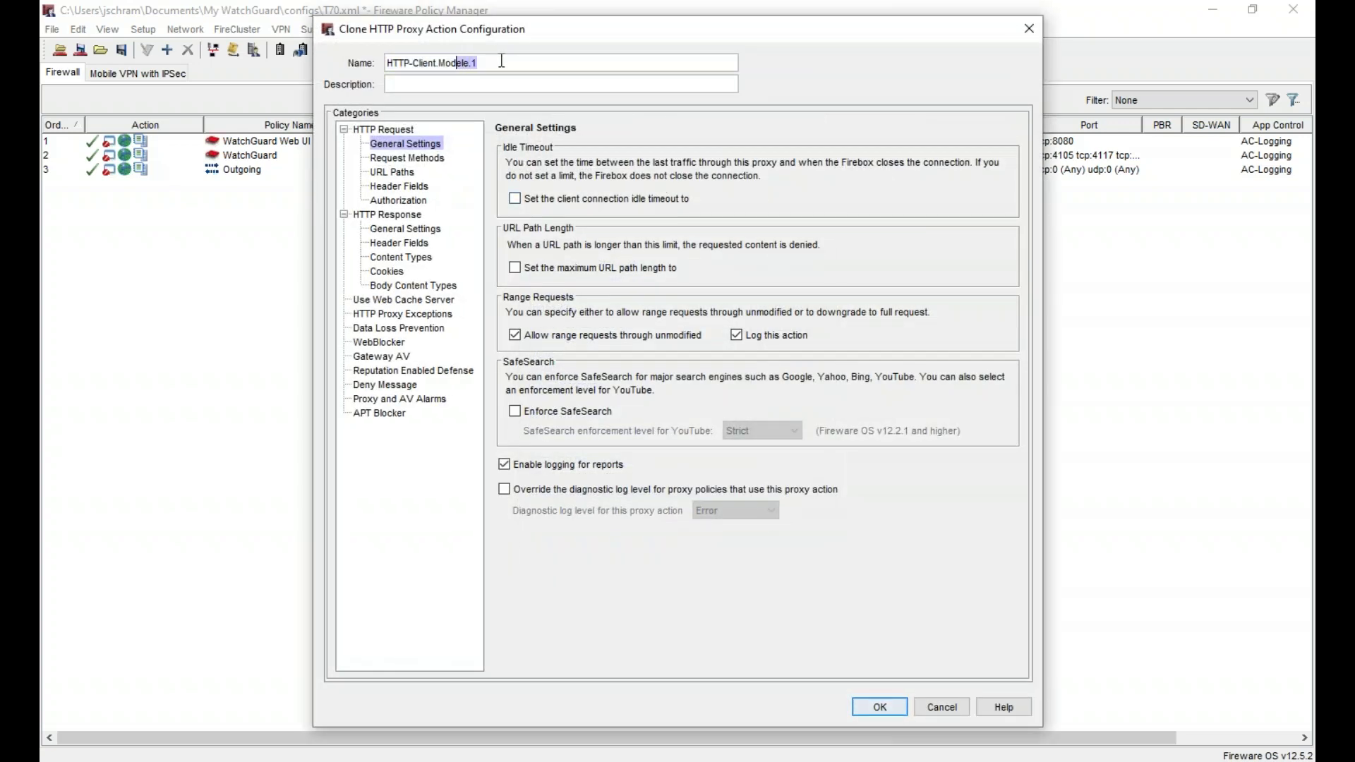
type("Commerce")
left_click(379, 342)
left_click(625, 163)
left_click(638, 213)
left_click(880, 708)
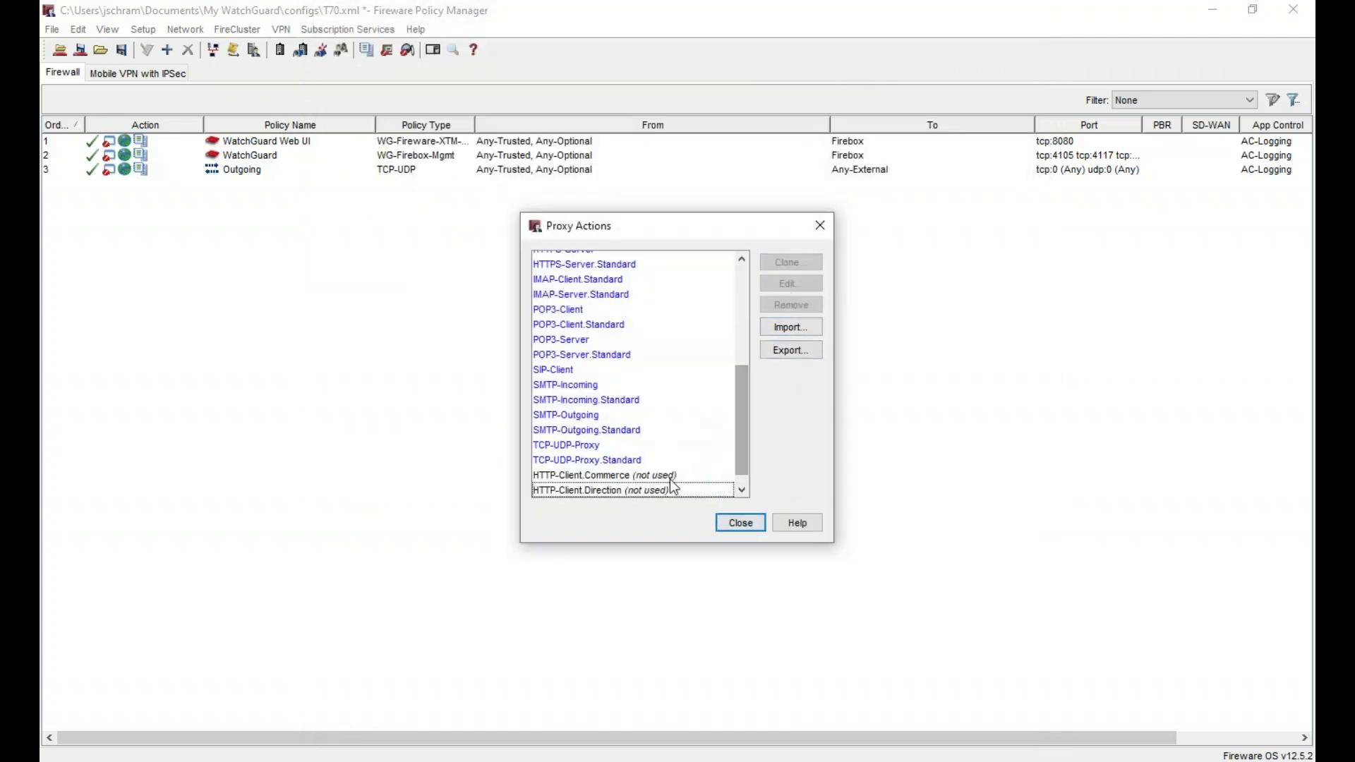
- Create HTTP-Client.Production with the WB-Production WebBlocker profile, then close Proxy Actions
left_click(658, 490)
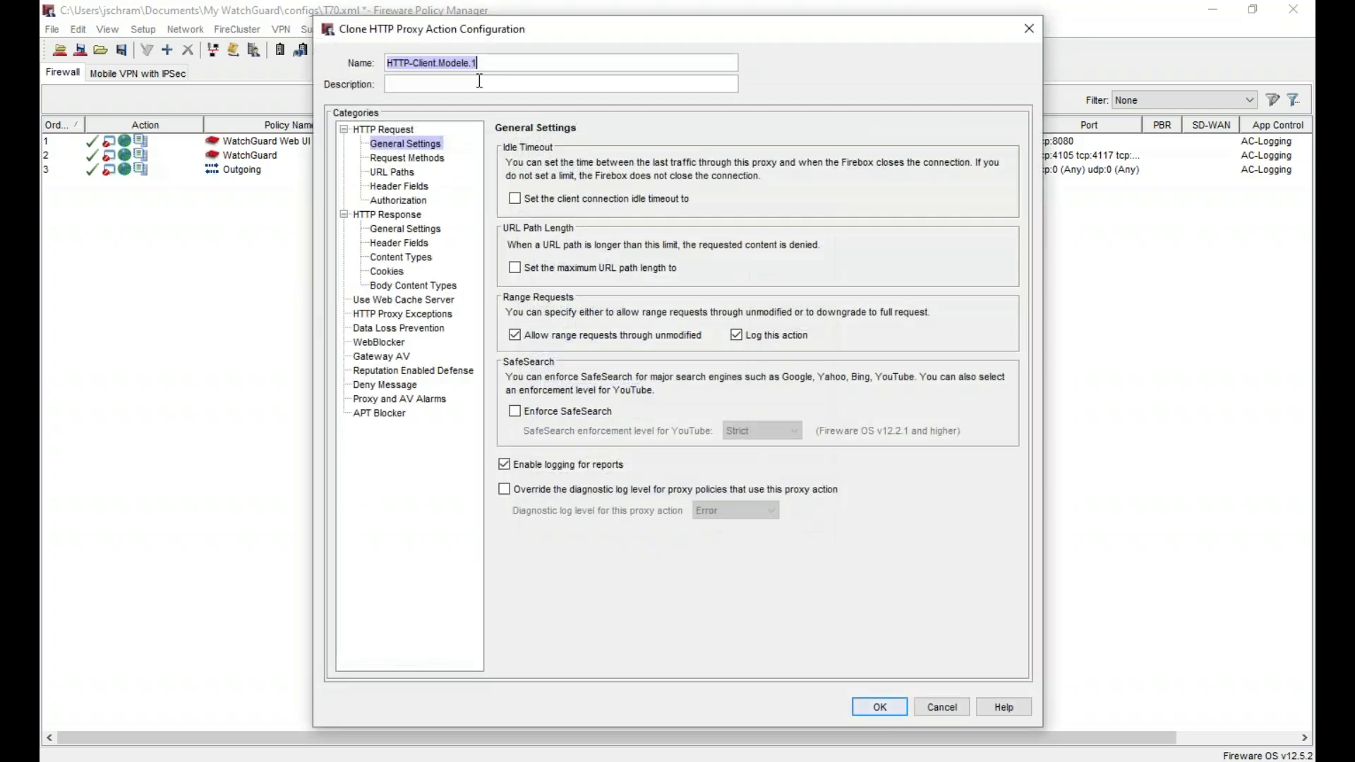
left_click(521, 55)
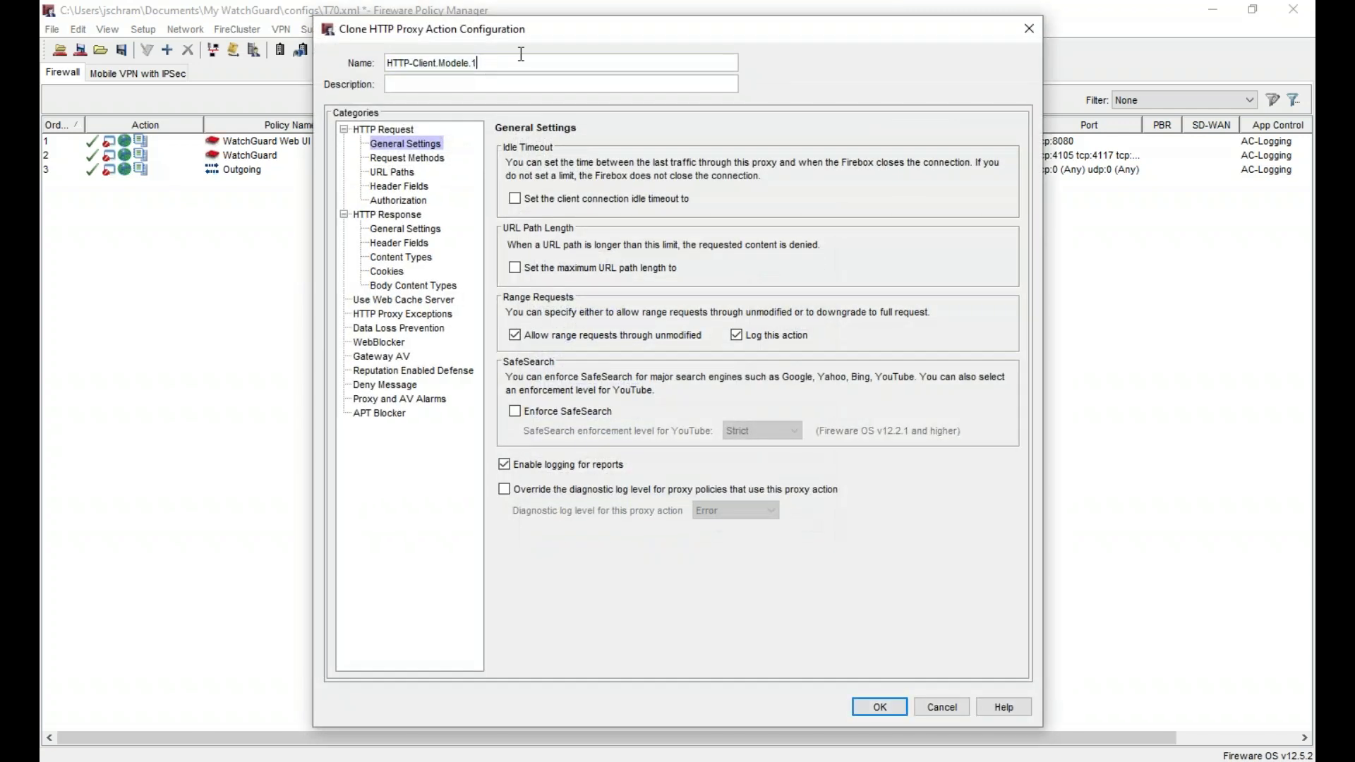
key("shift+Left")
key("shift+Left")
key("shift+Left")
key("shift+Left")
key("shift+Left")
key("shift+Left")
key("shift+Left")
type("Production")
left_click(379, 342)
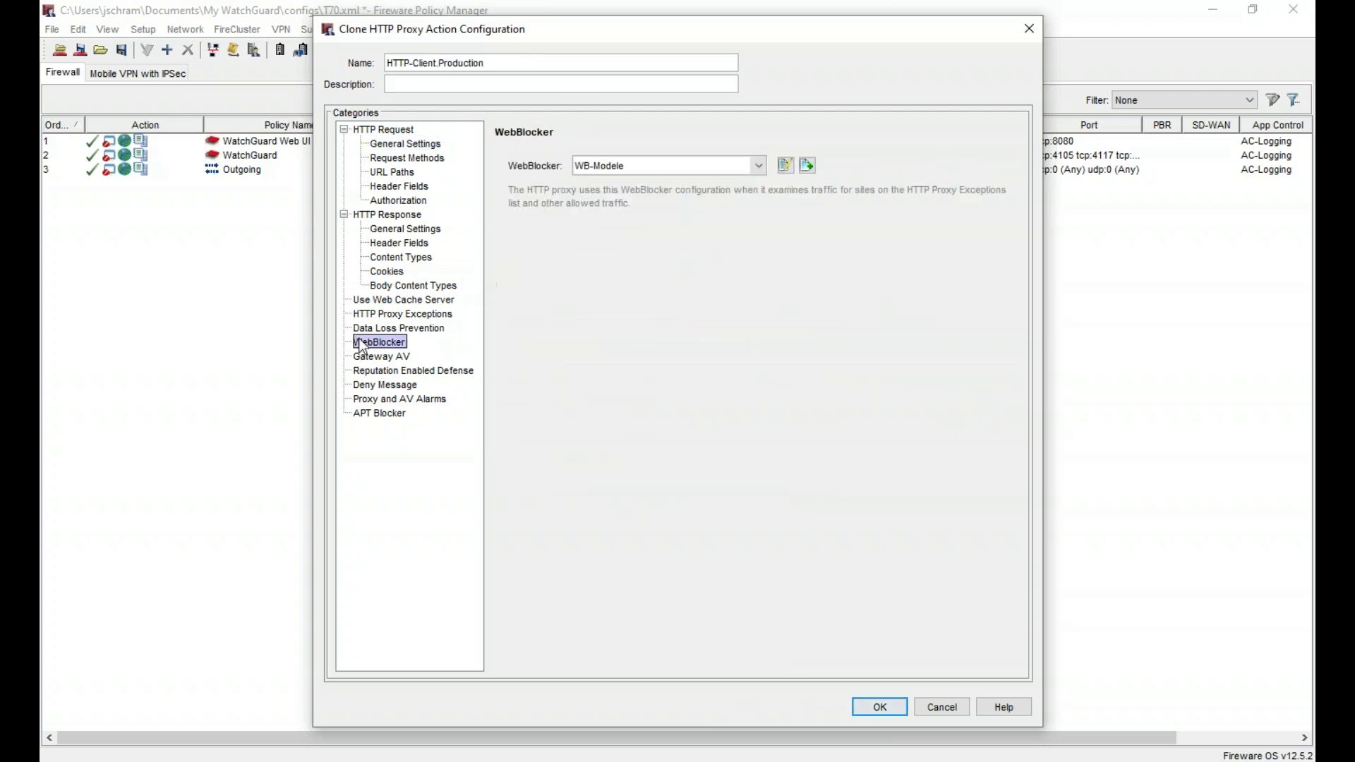
left_click(659, 164)
left_click(648, 260)
left_click(886, 708)
left_click(740, 521)
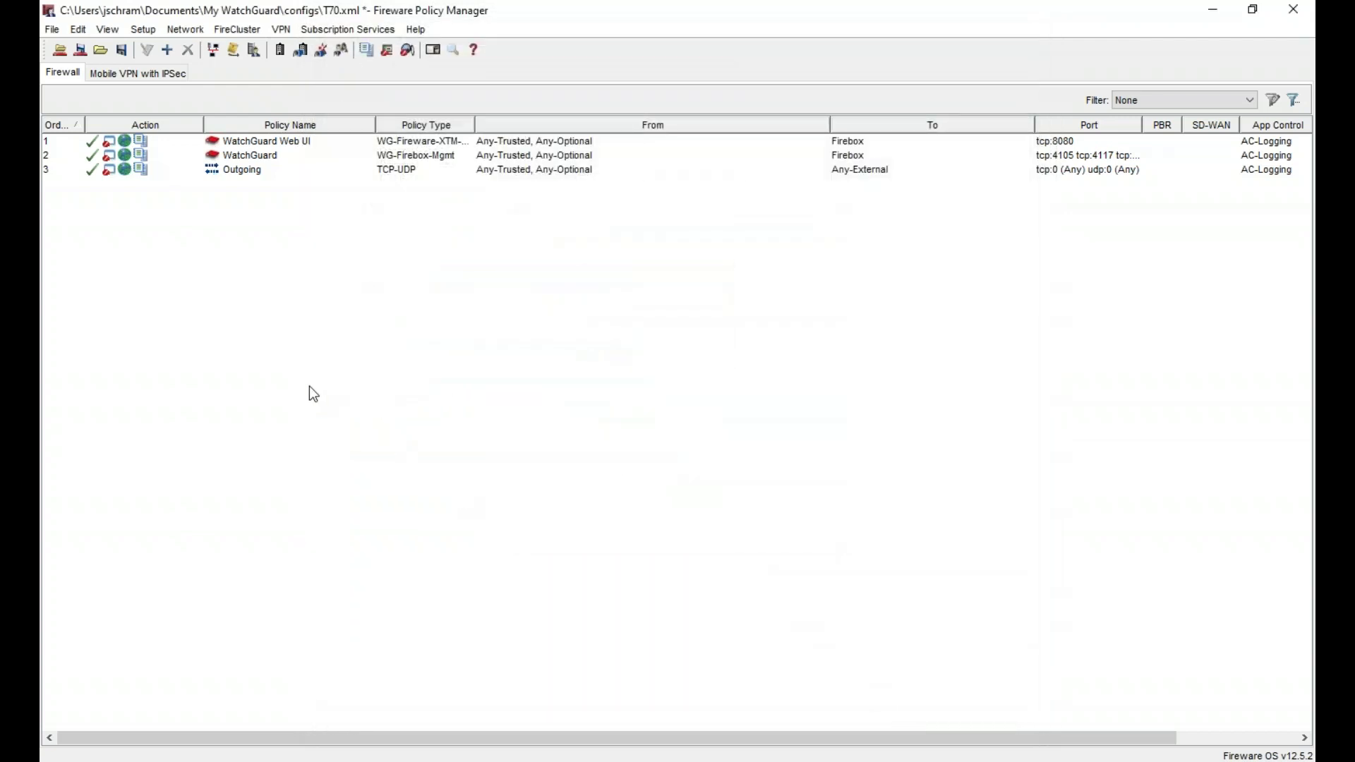
- Clone HTTPS-Client.Standard from the Proxy Actions list under Setup > Actions > Proxies
left_click(145, 30)
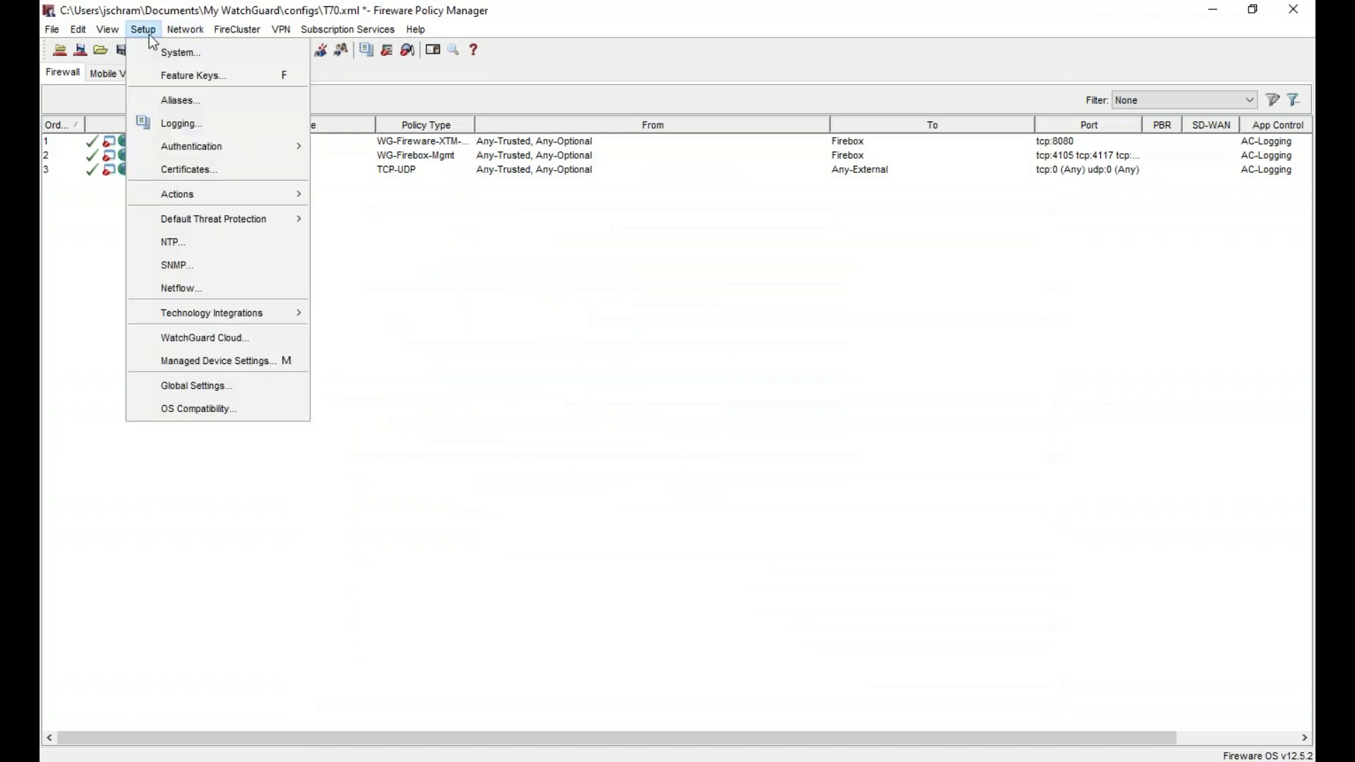
mouse_move(304, 194)
left_click(353, 216)
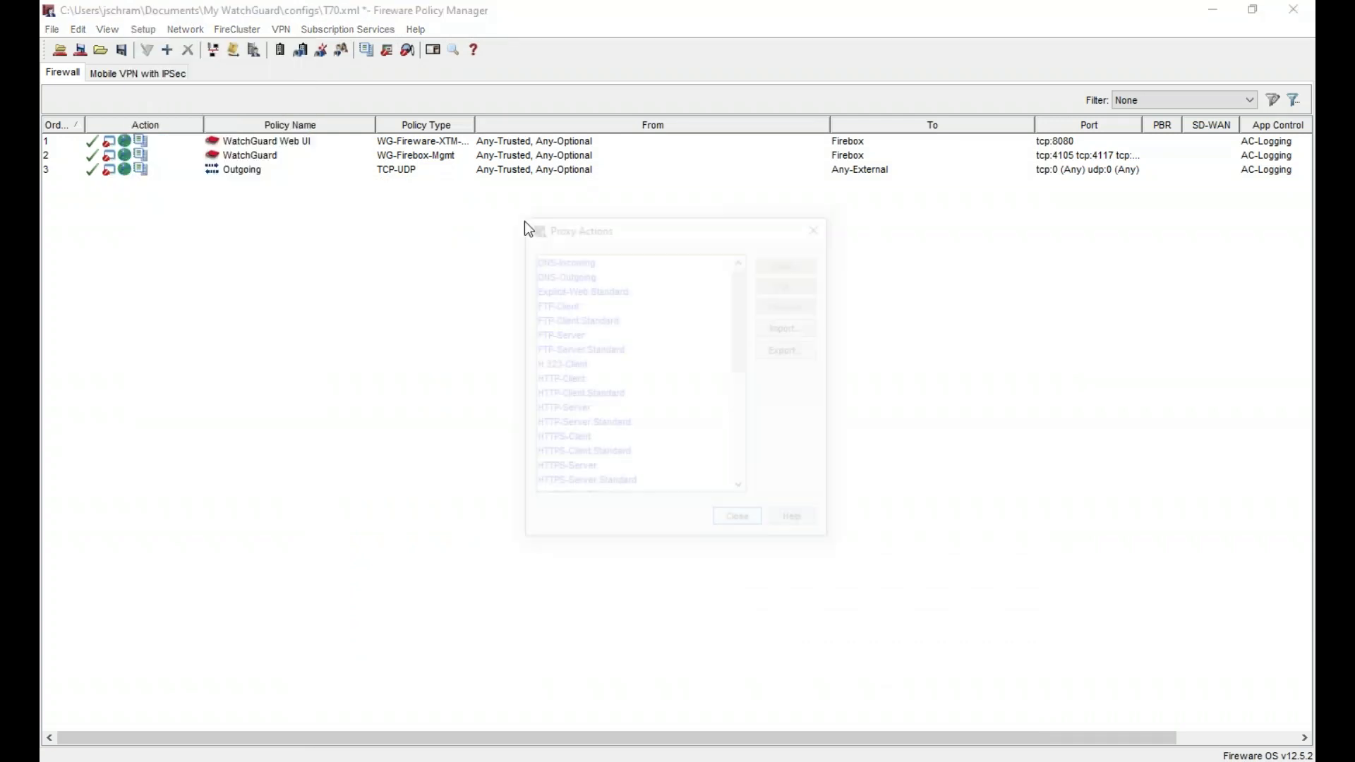
scroll(662, 445, "down", 5)
scroll(668, 421, "up", 2)
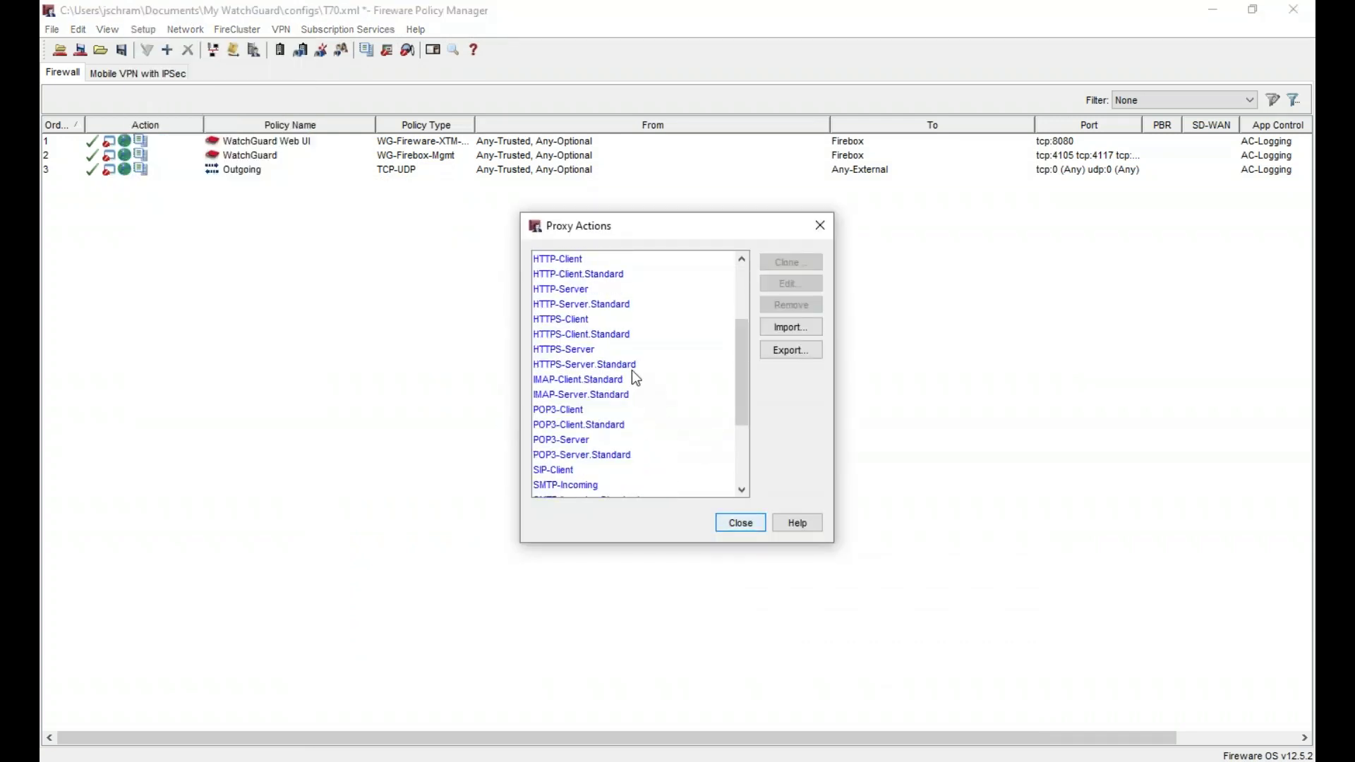
left_click(796, 262)
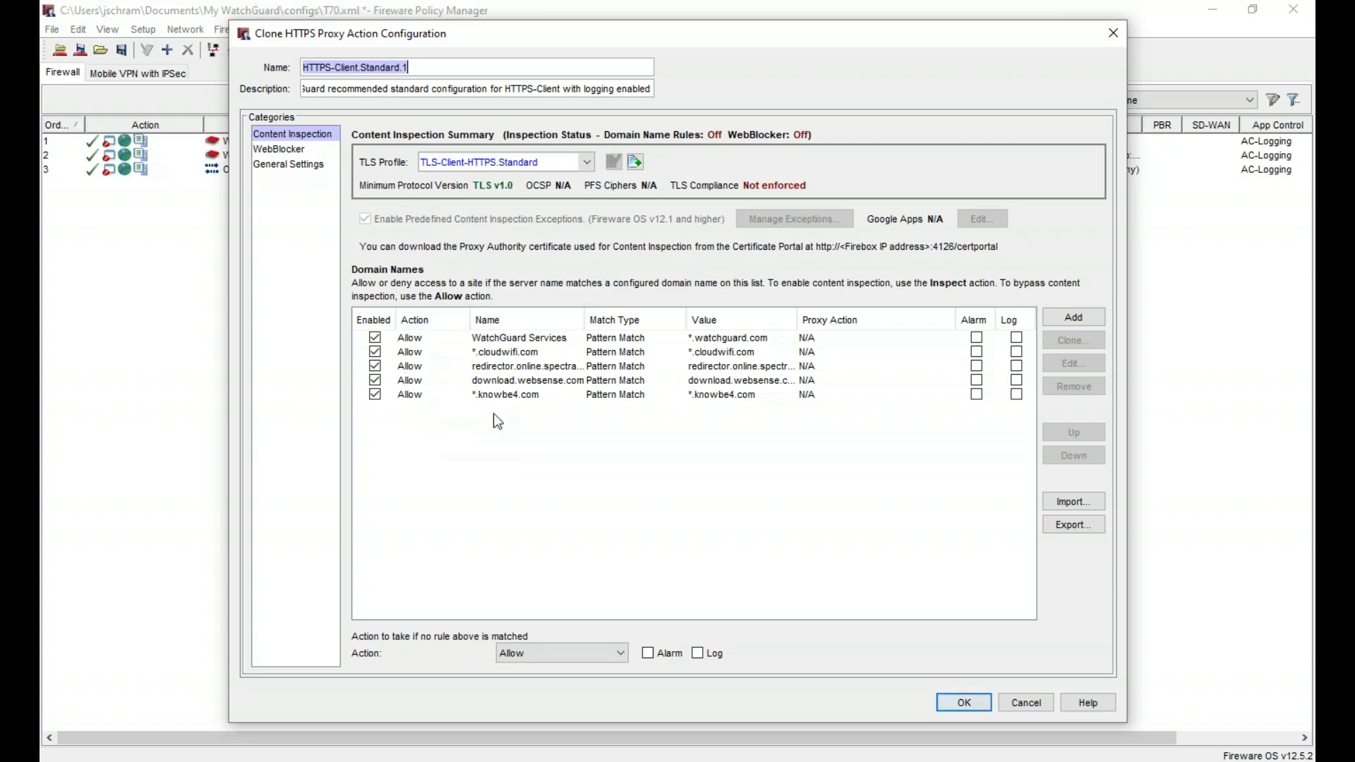
- Rename the cloned HTTPS proxy action to HTTPS-Client.Modele, clear its description, and clone its TLS profile
left_click(425, 68)
type("Modele")
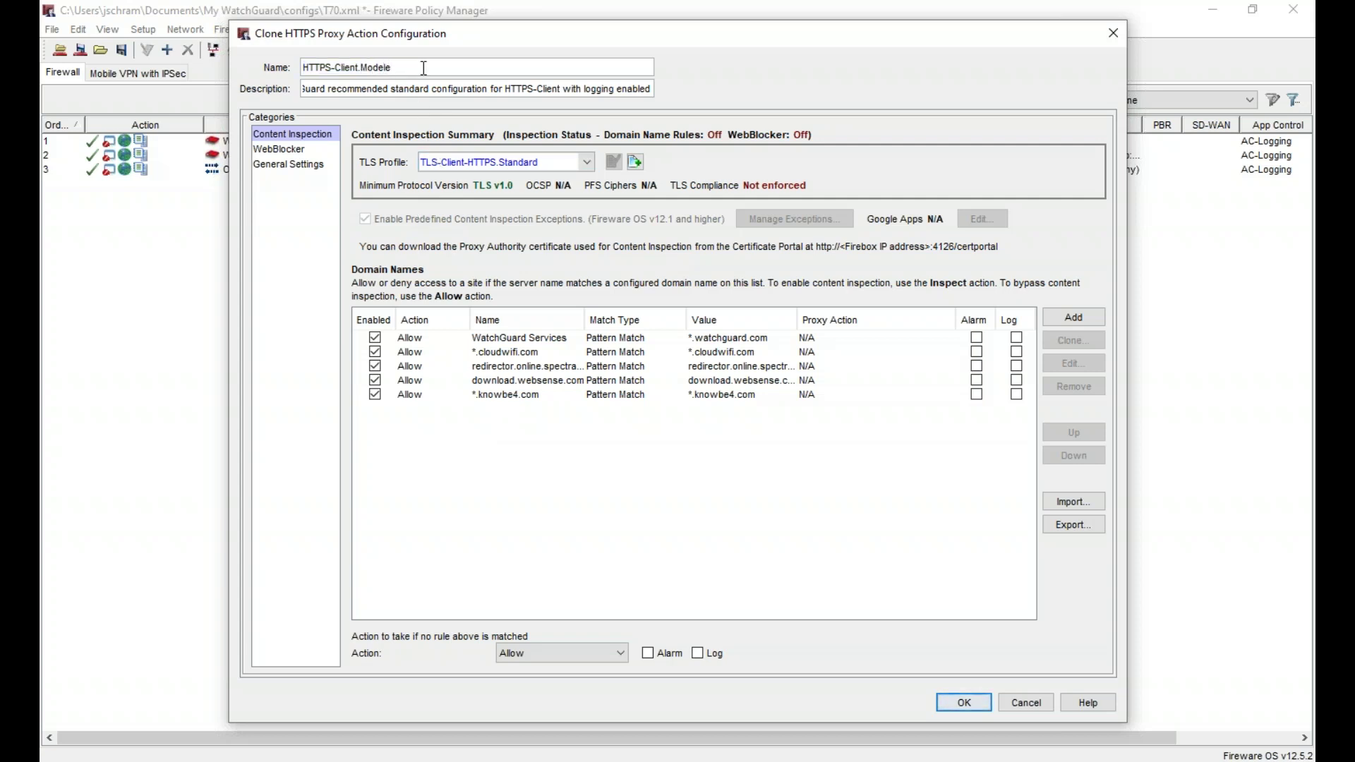
key("Tab")
key("BackSpace")
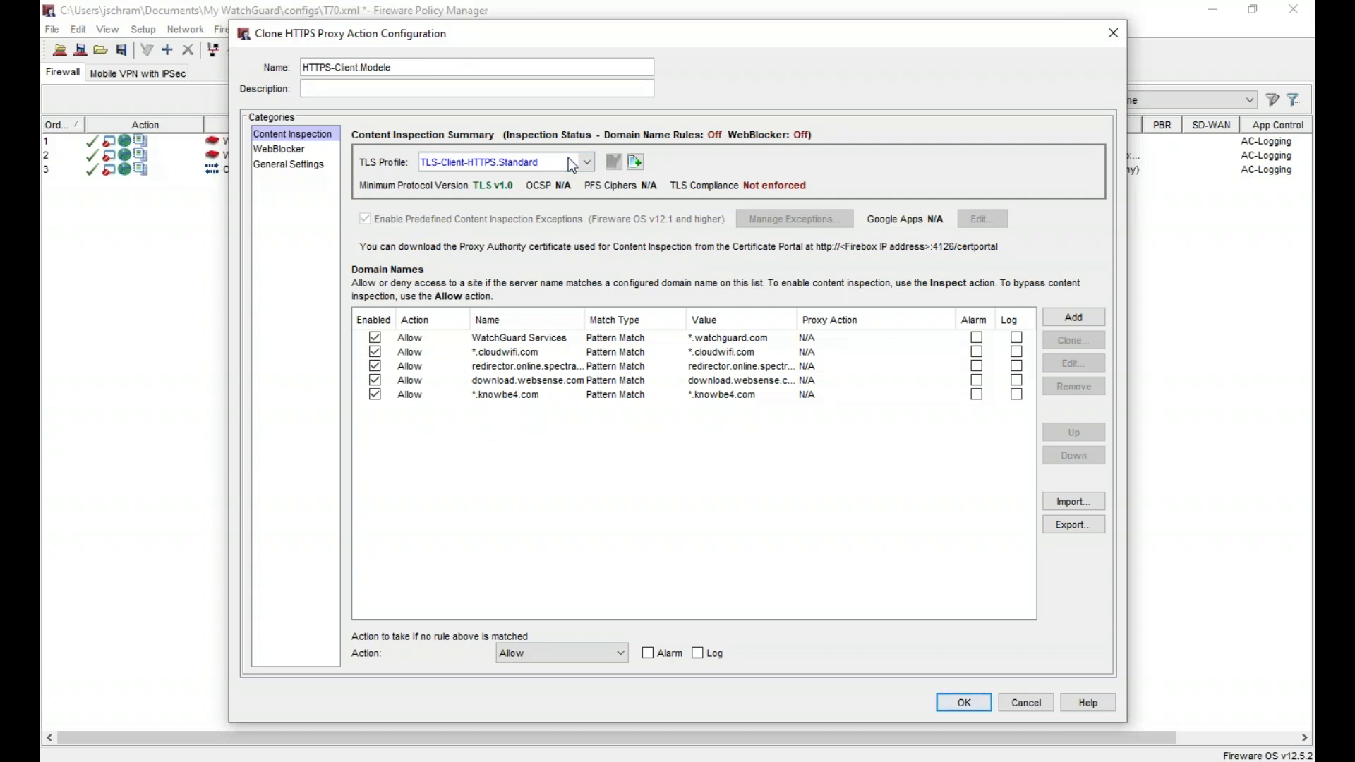
left_click(635, 162)
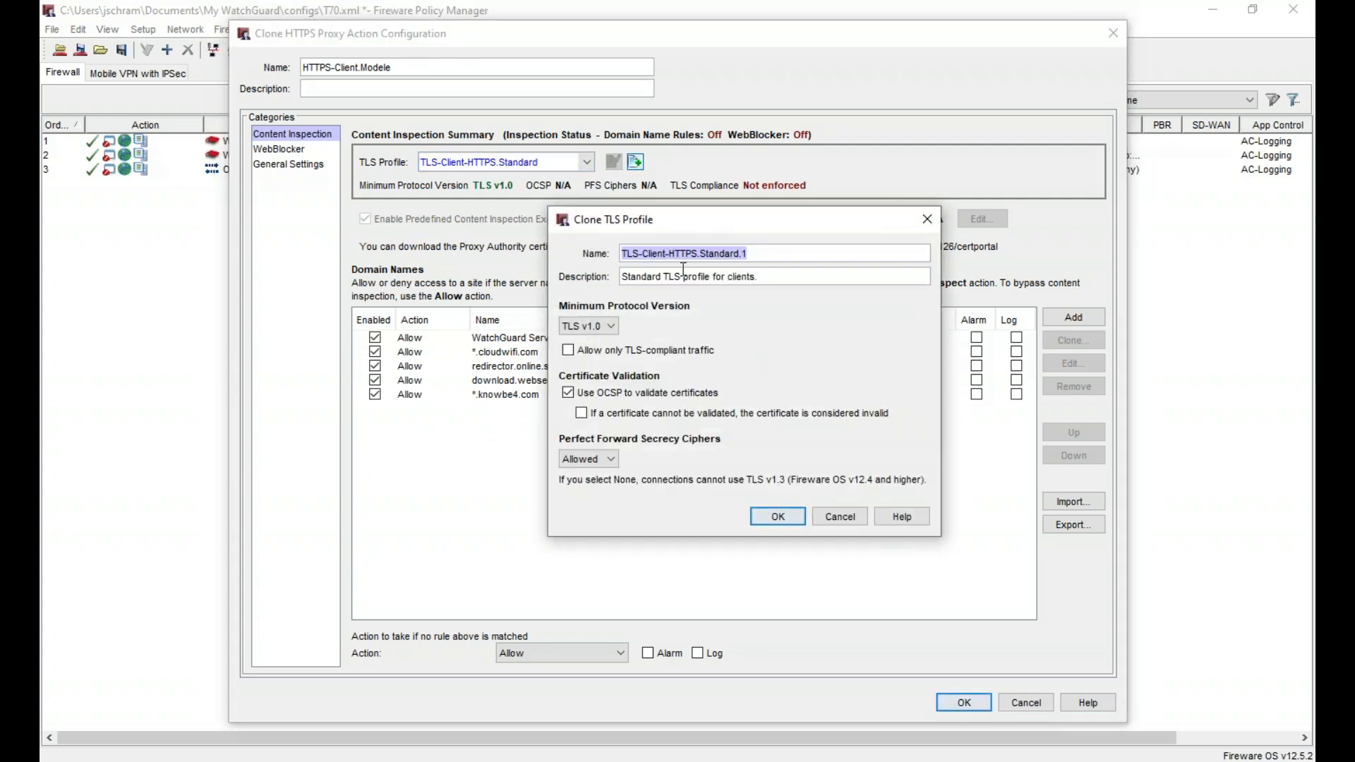
- Save the cloned TLS profile as TLS-Client-HTTPS.General with no description and OCSP disabled
left_click_drag(701, 253, 955, 258)
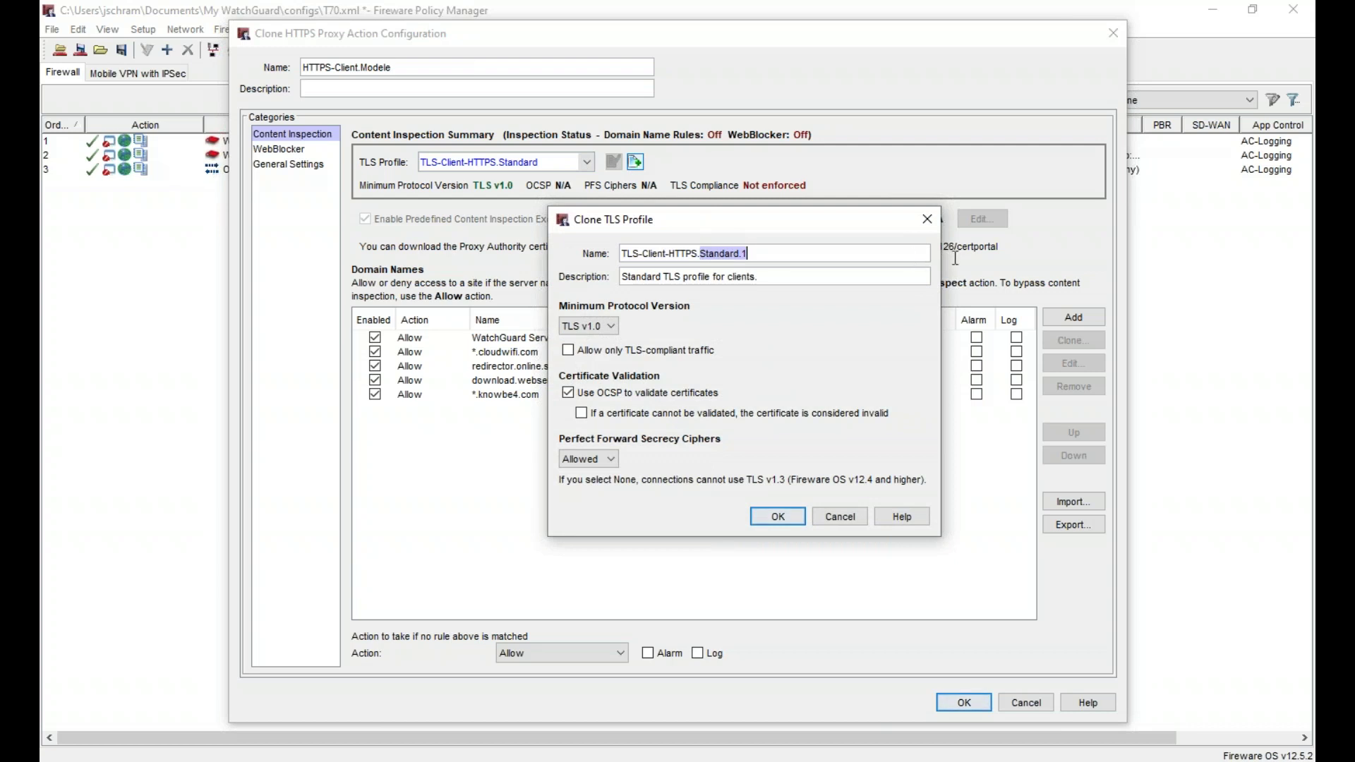
type("Genera")
type("l")
key("Tab")
key("ctrl+a")
key("BackSpace")
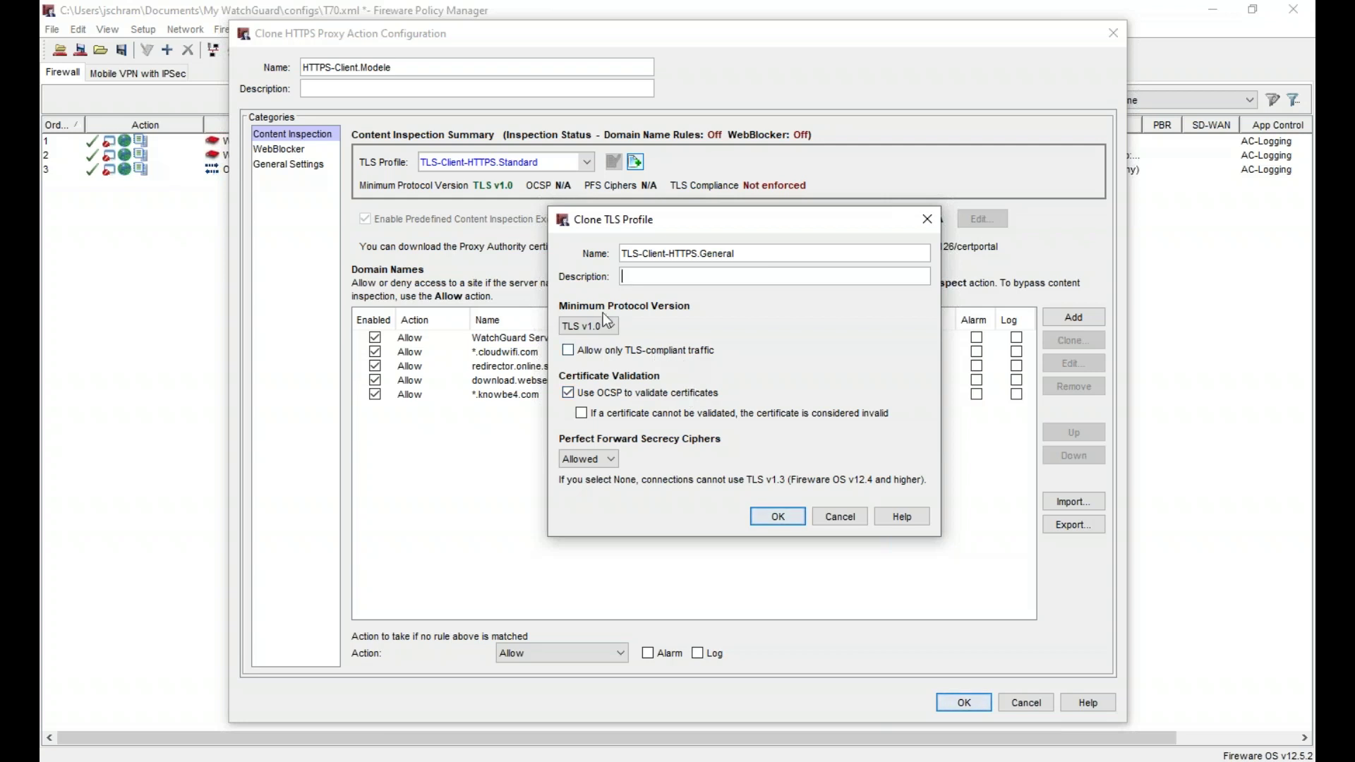
left_click(605, 326)
left_click(605, 332)
left_click(618, 391)
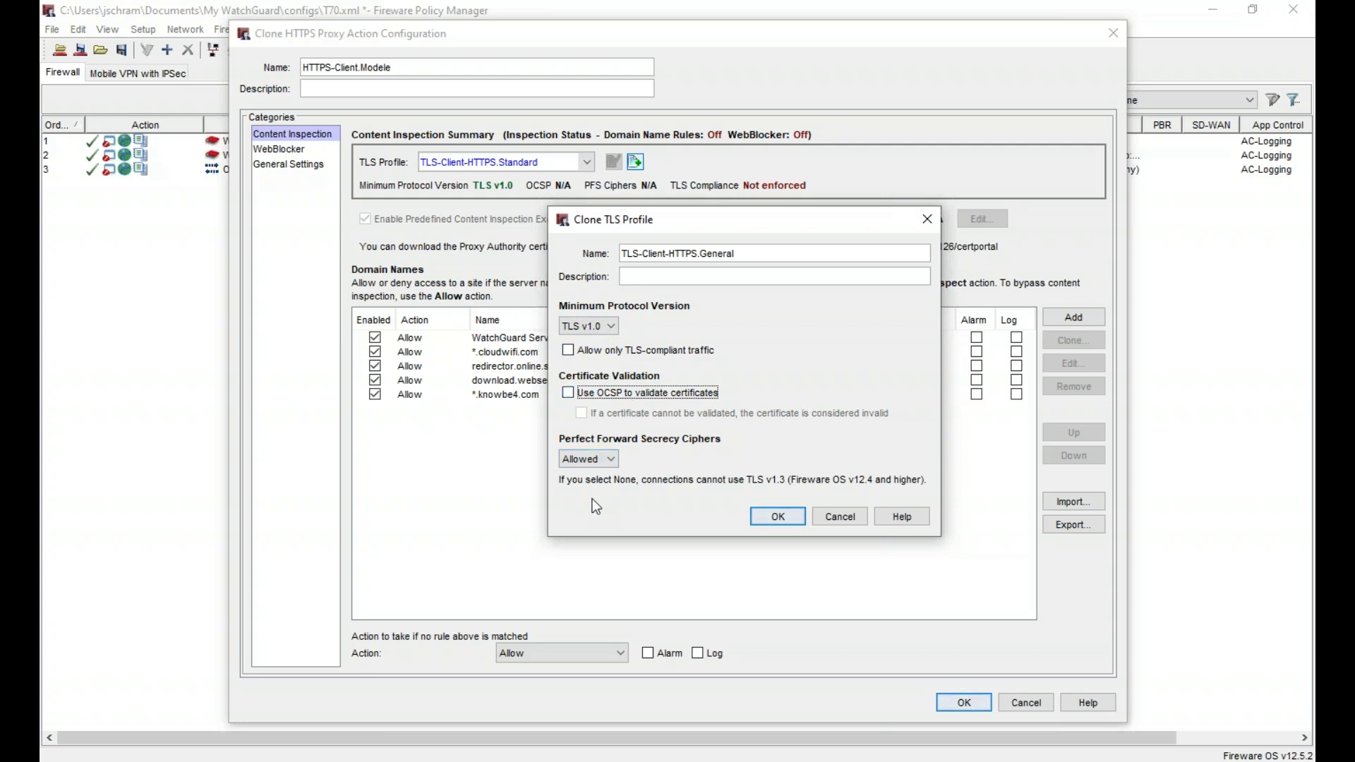
left_click(603, 459)
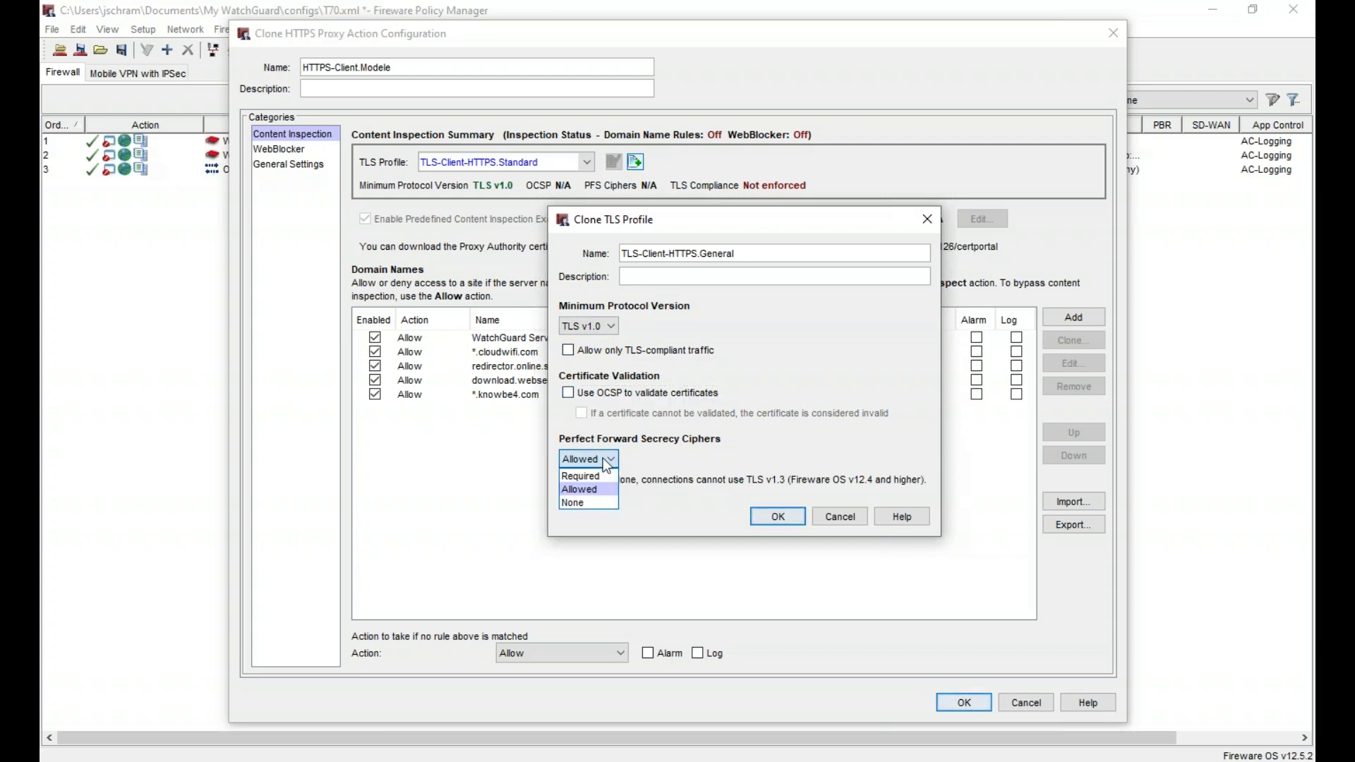
left_click(603, 459)
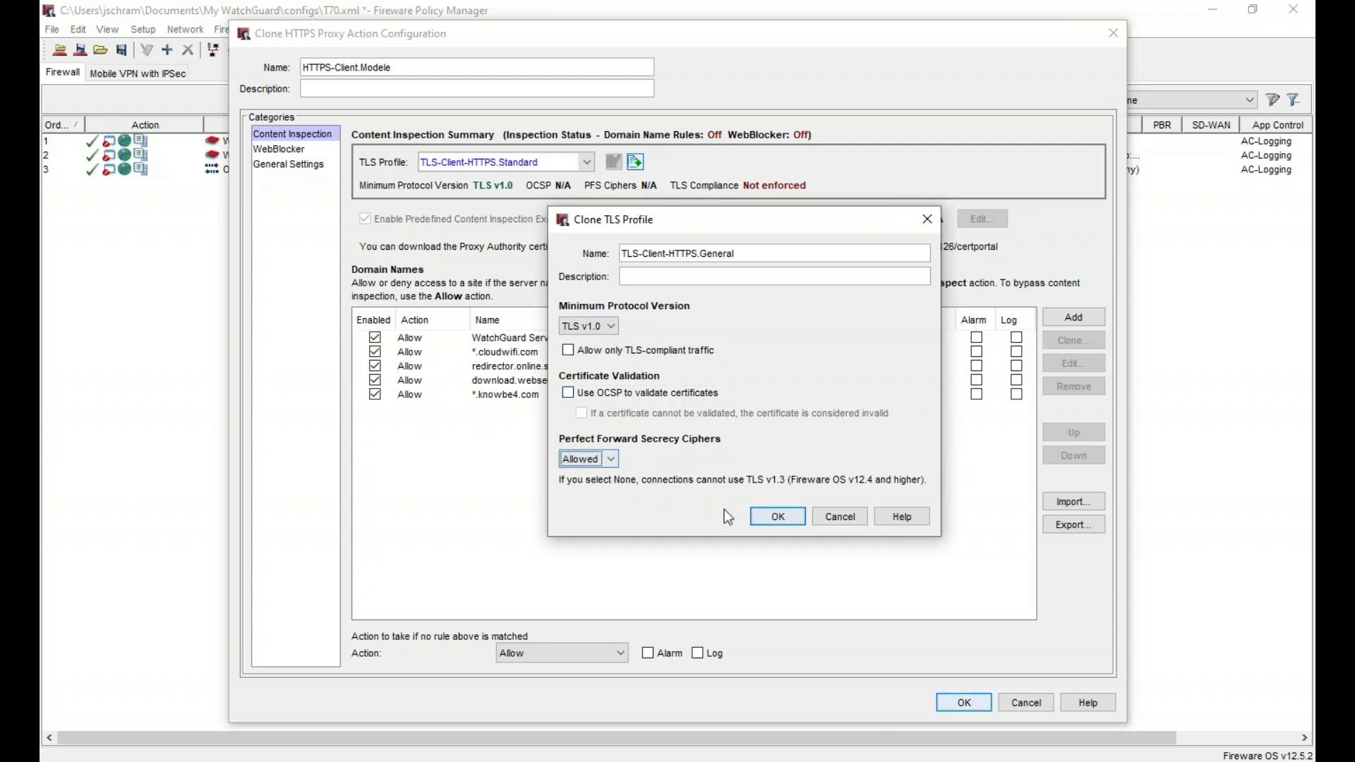
left_click(777, 517)
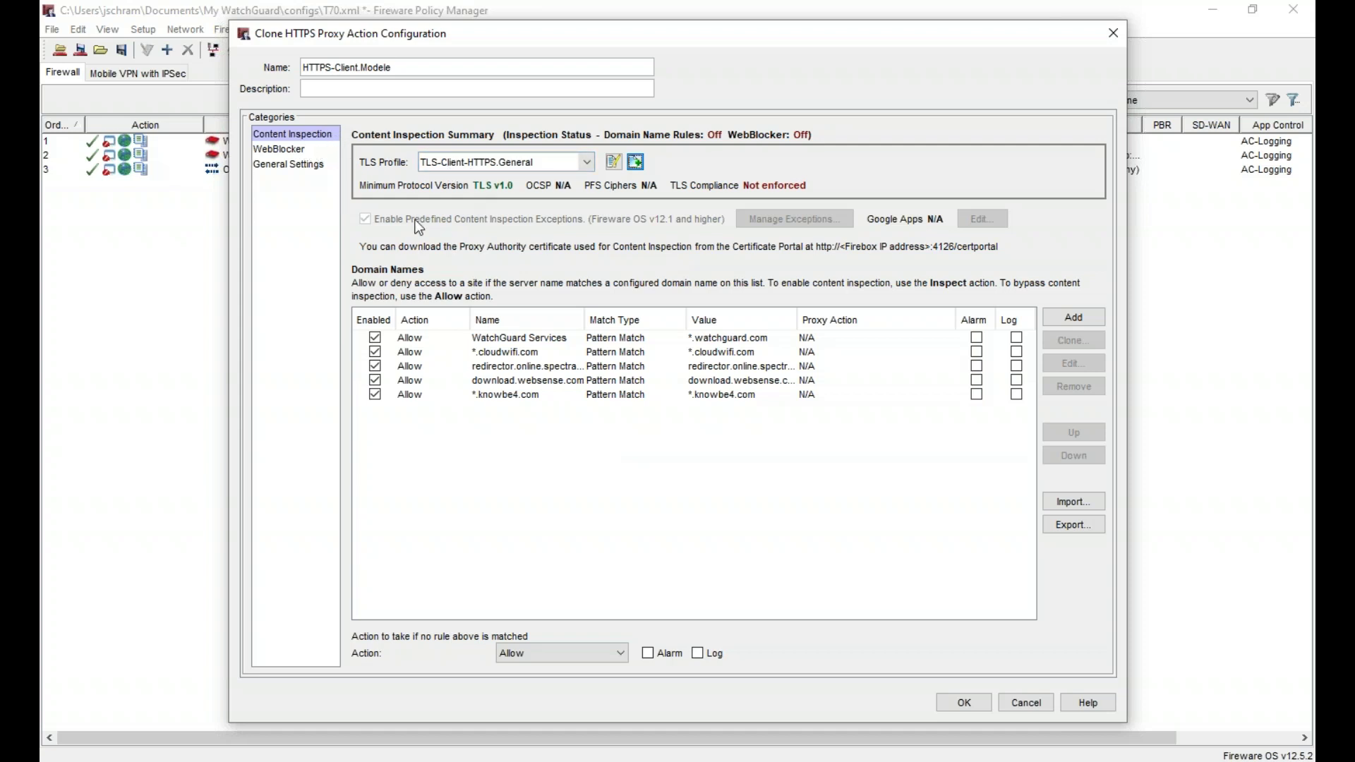
- Assign WebBlocker WB-Modele, disable the idle timeout, and save HTTPS-Client.Modele
left_click(296, 150)
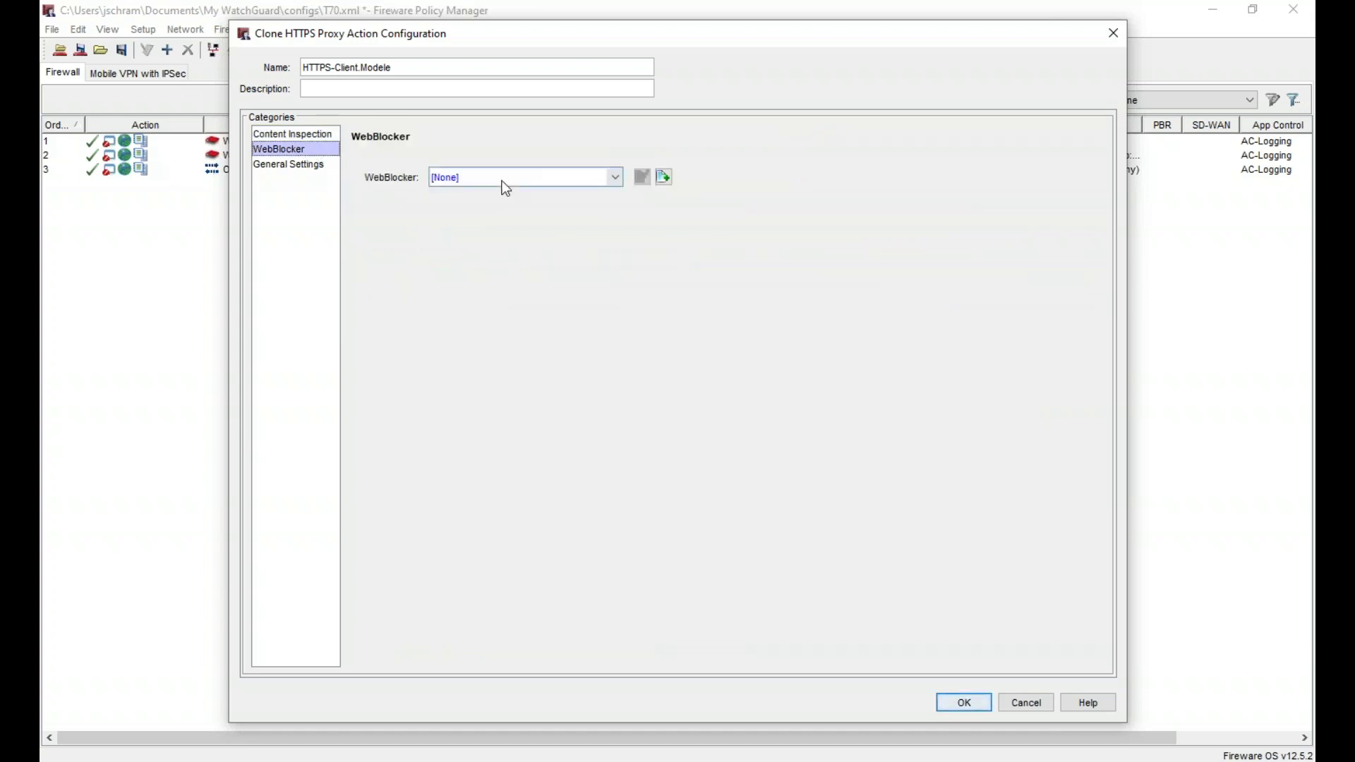
left_click(503, 181)
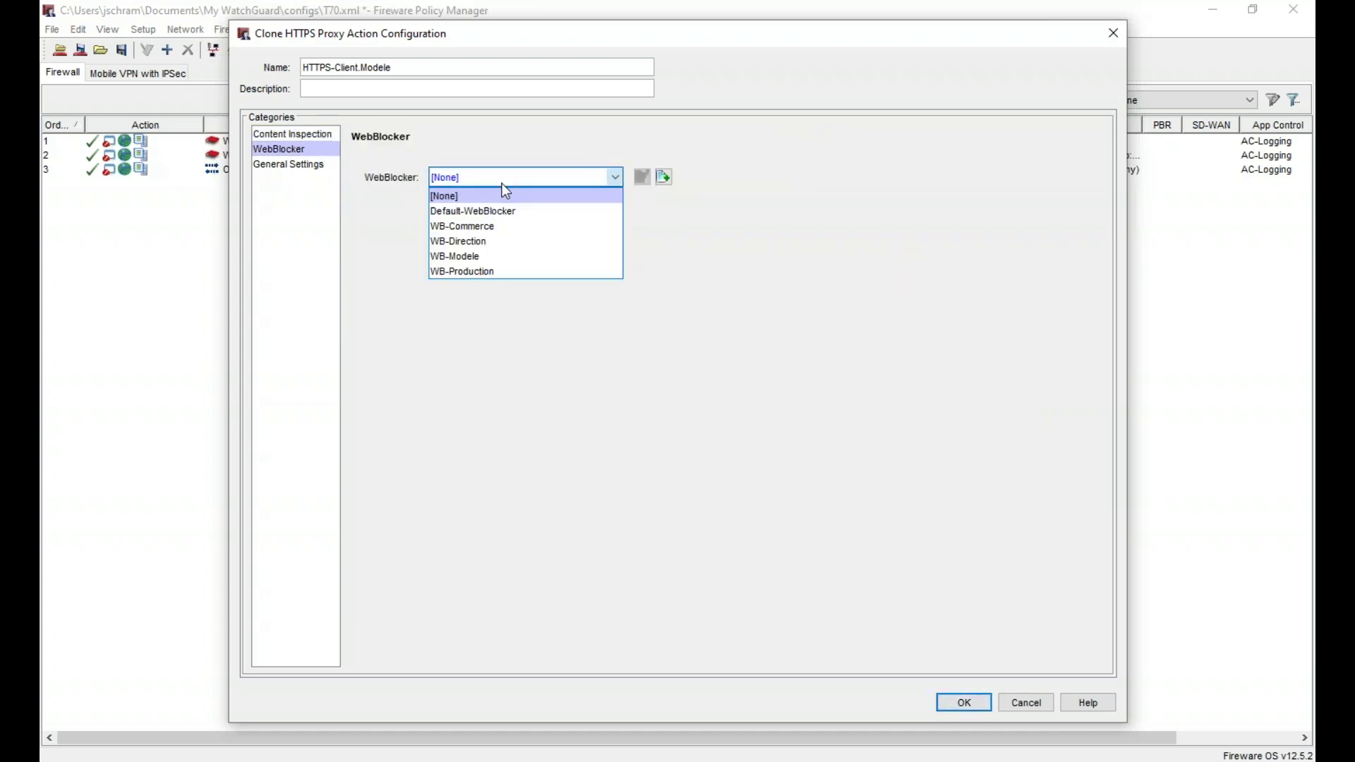
left_click(497, 257)
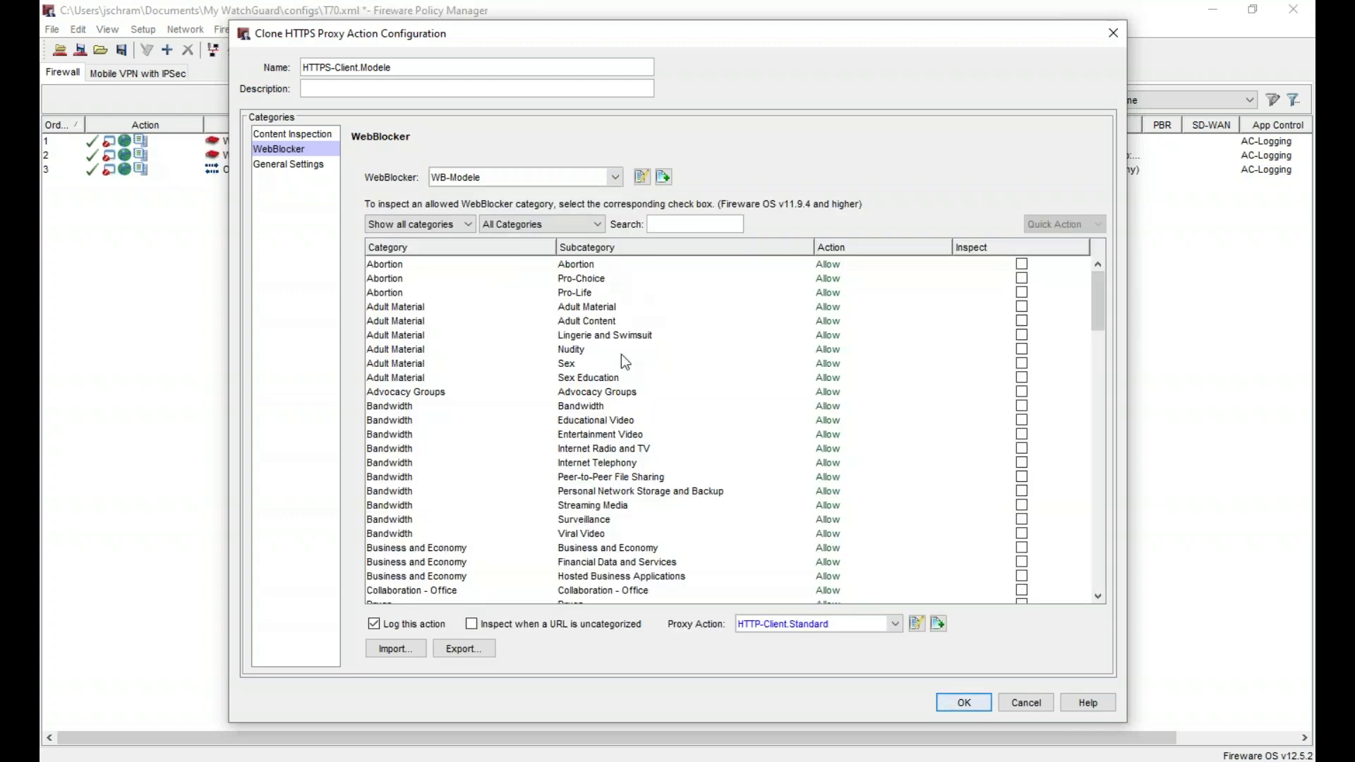
left_click(298, 164)
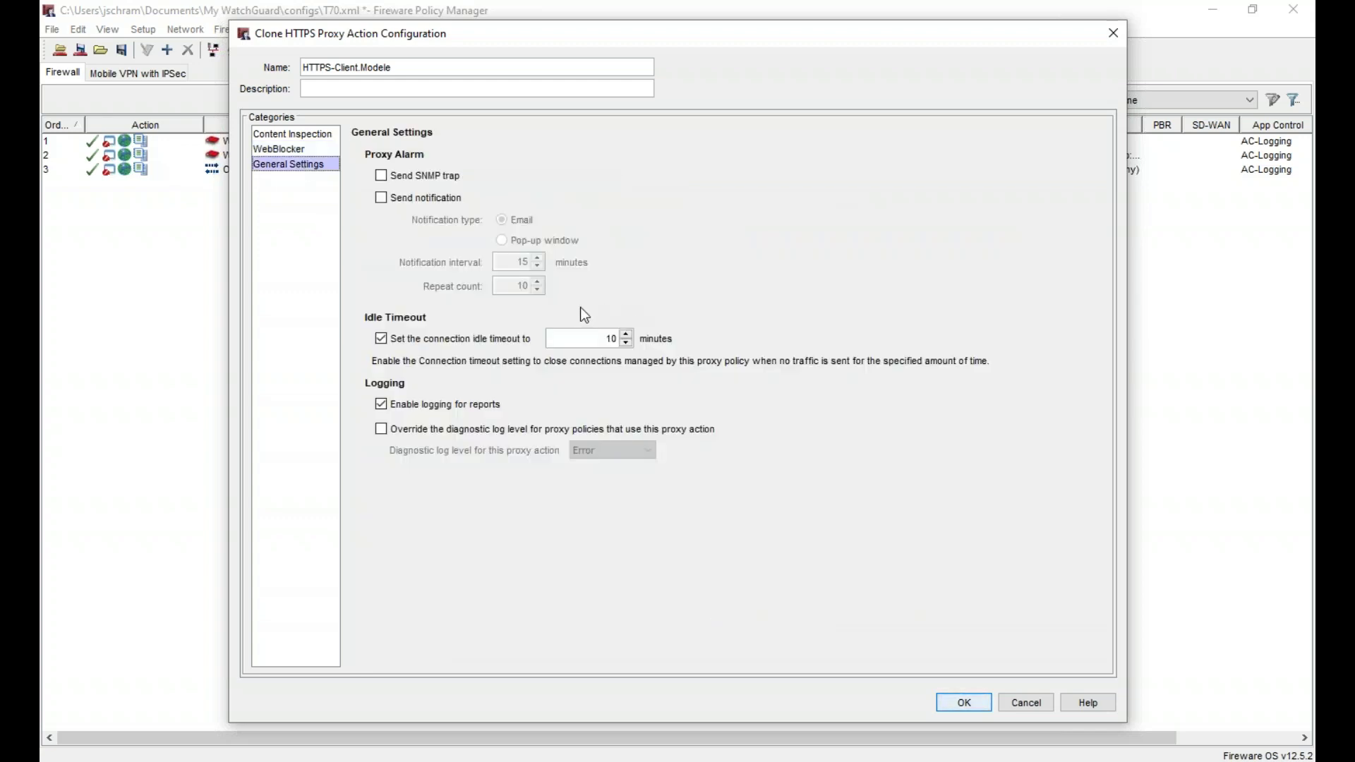
left_click(466, 341)
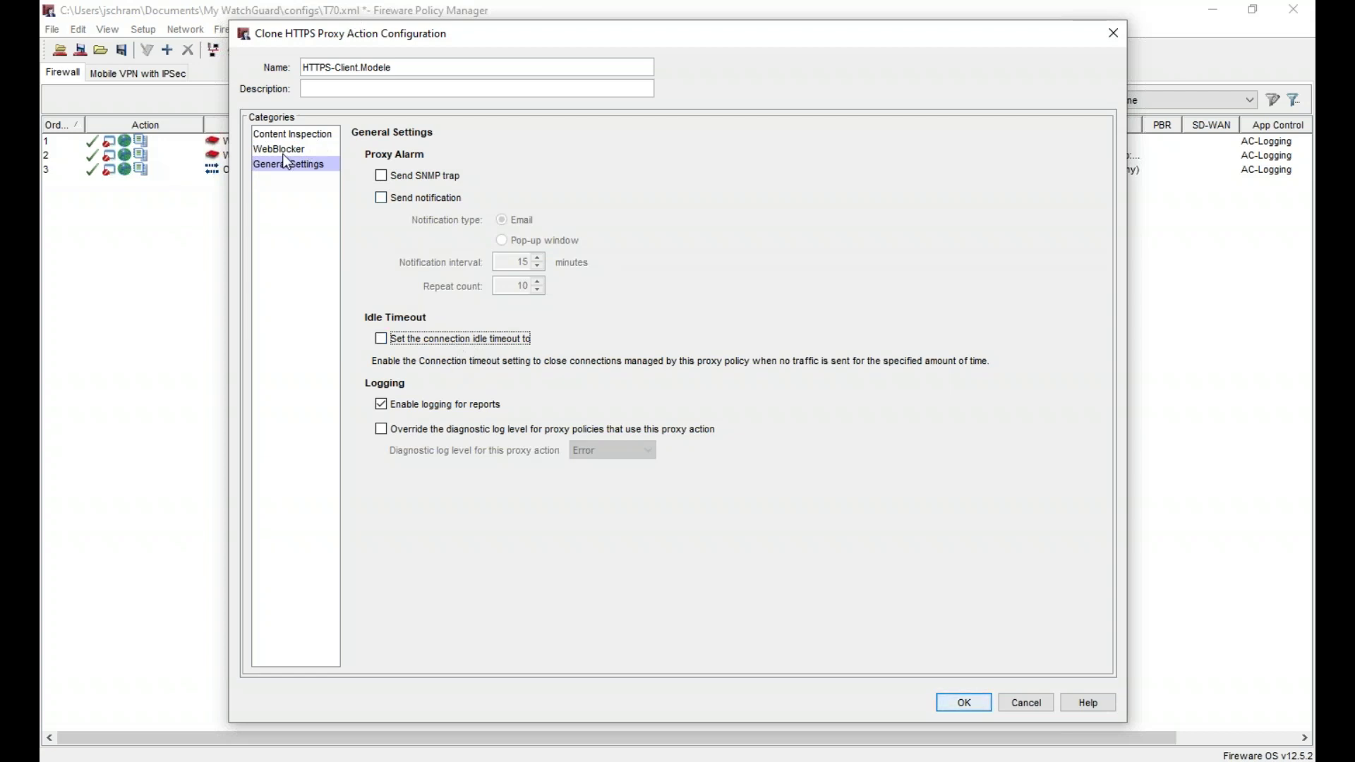
left_click(281, 149)
left_click(295, 135)
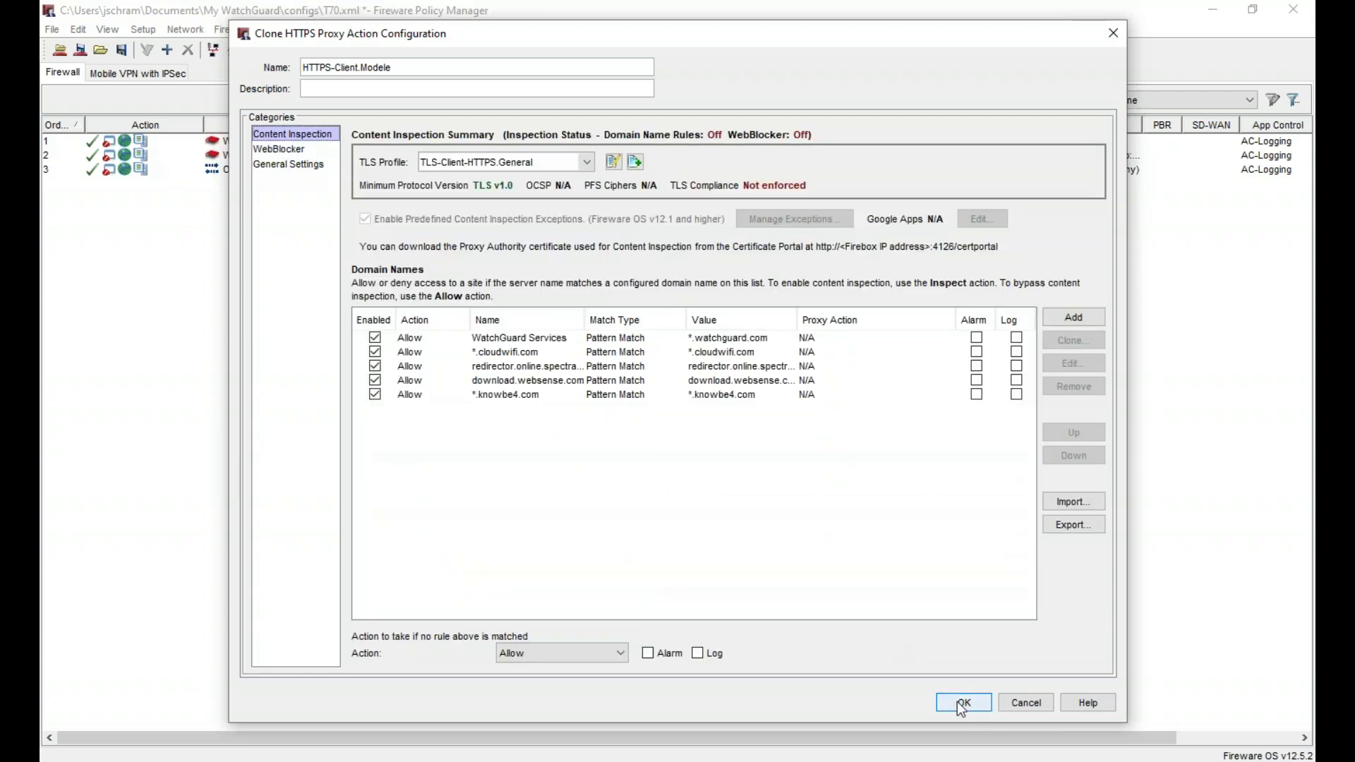
left_click(961, 704)
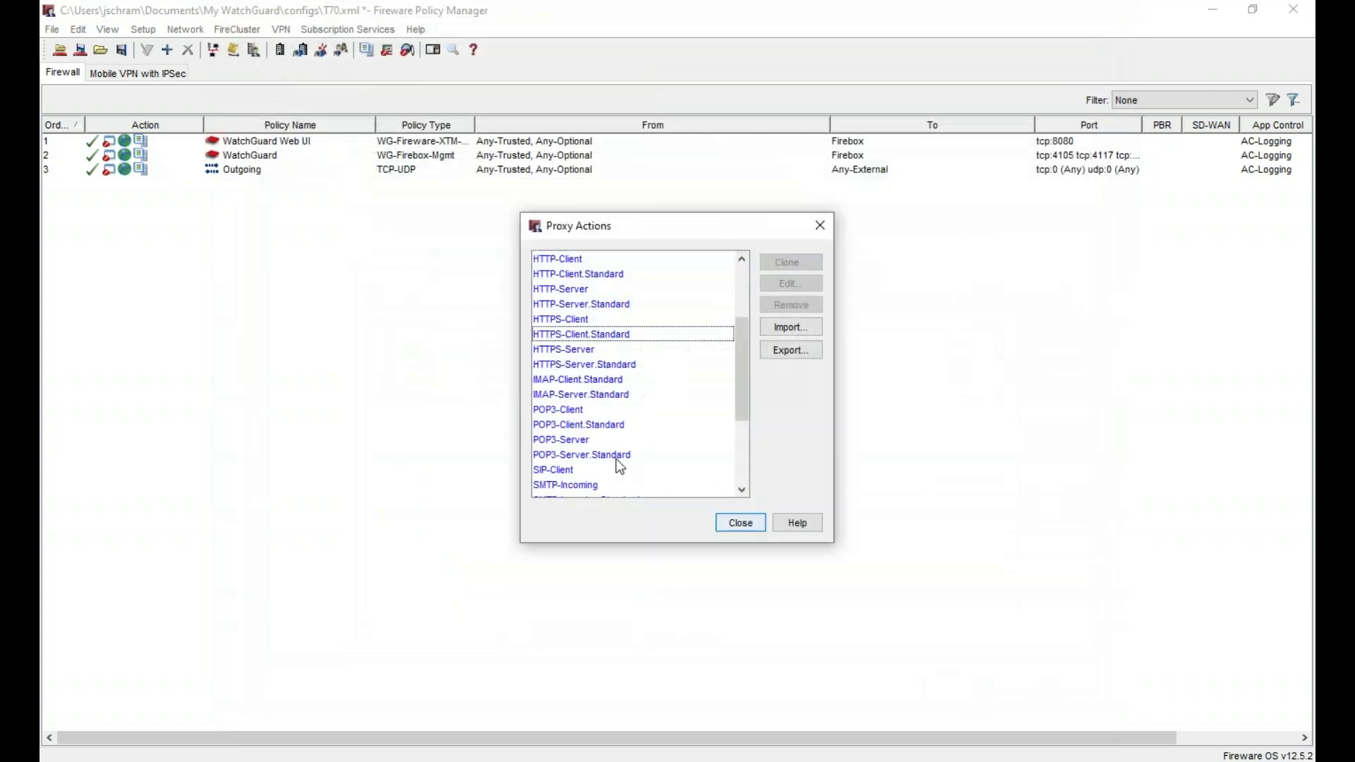
- Clone HTTPS-Client.Modele as HTTPS-Client.Direction with the WB-Direction WebBlocker profile
scroll(648, 464, "down", 3)
left_click(628, 490)
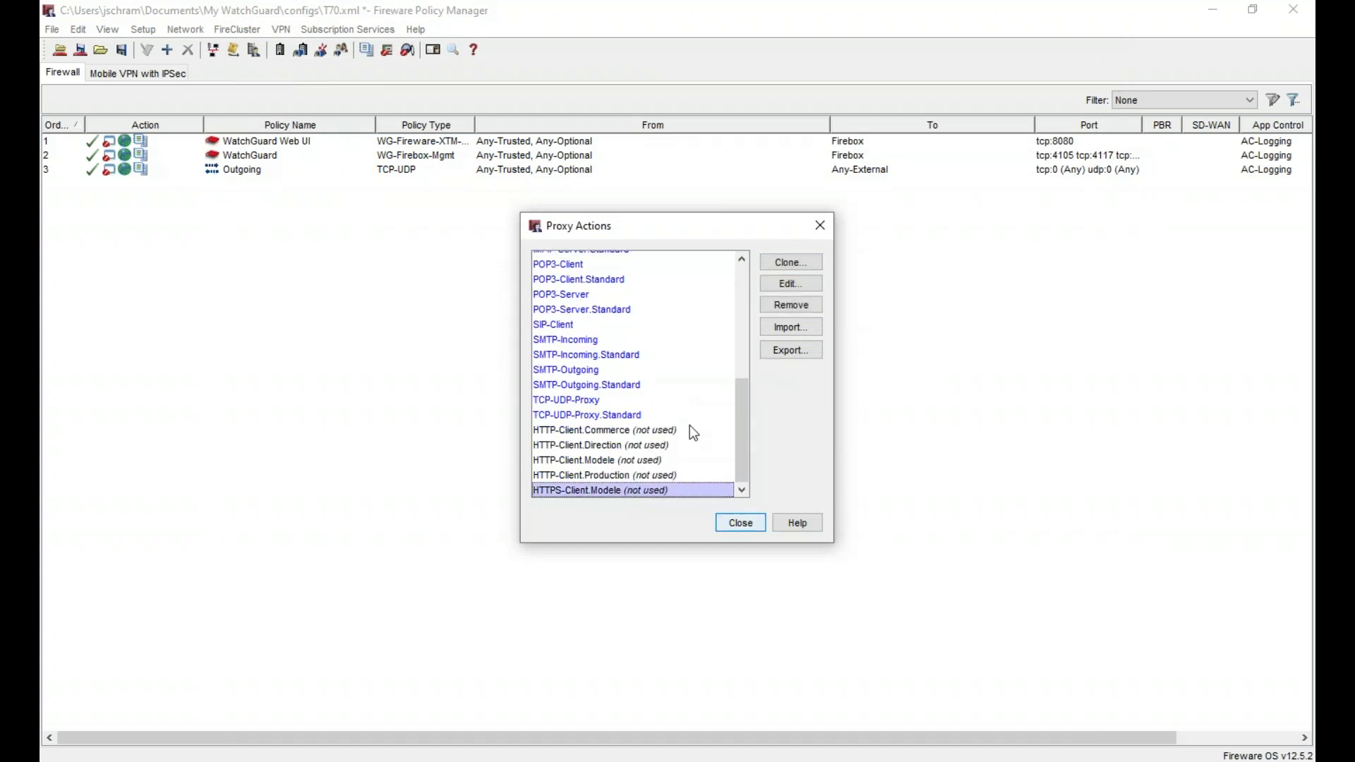
left_click(791, 266)
left_click(479, 71)
key("shift+Left")
key("shift+Left")
key("shift+Left")
key("shift+Left")
key("shift+Left")
type("D")
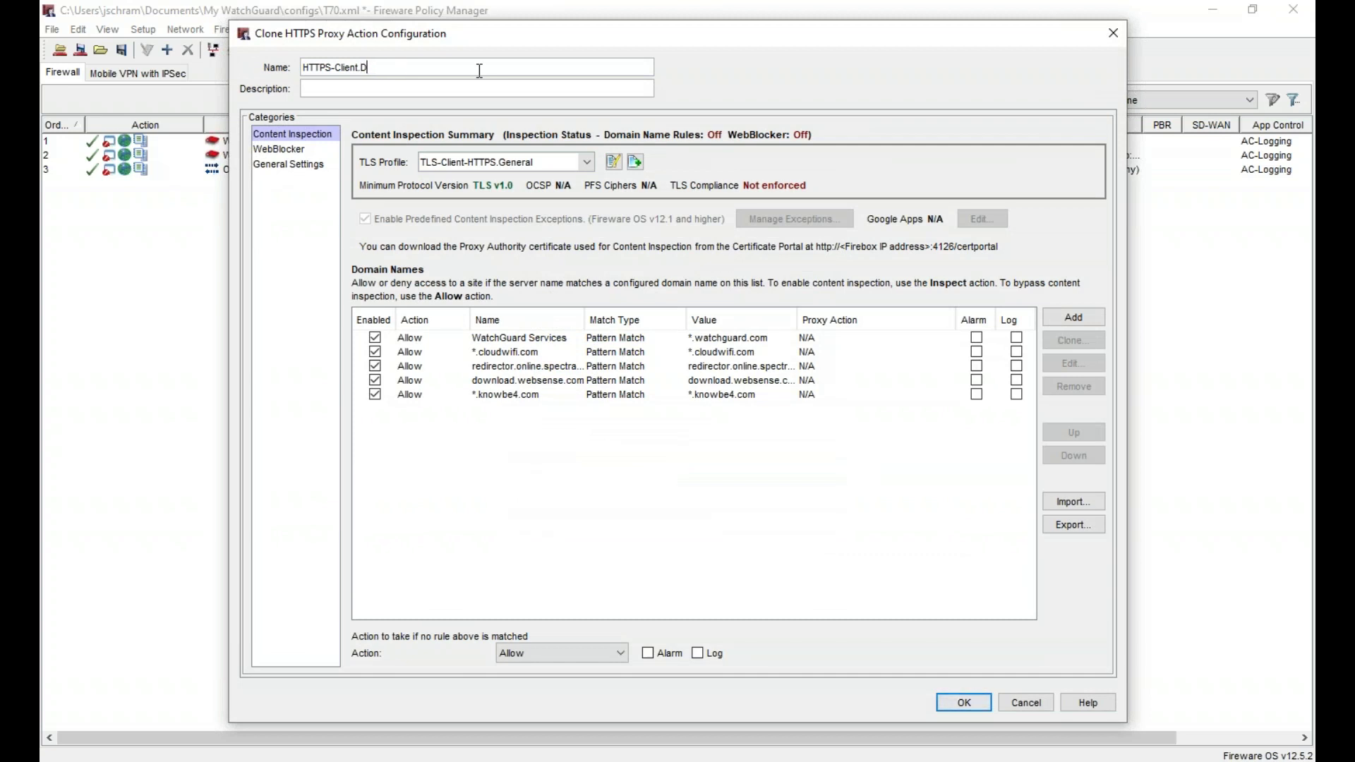
type("irection")
left_click(565, 175)
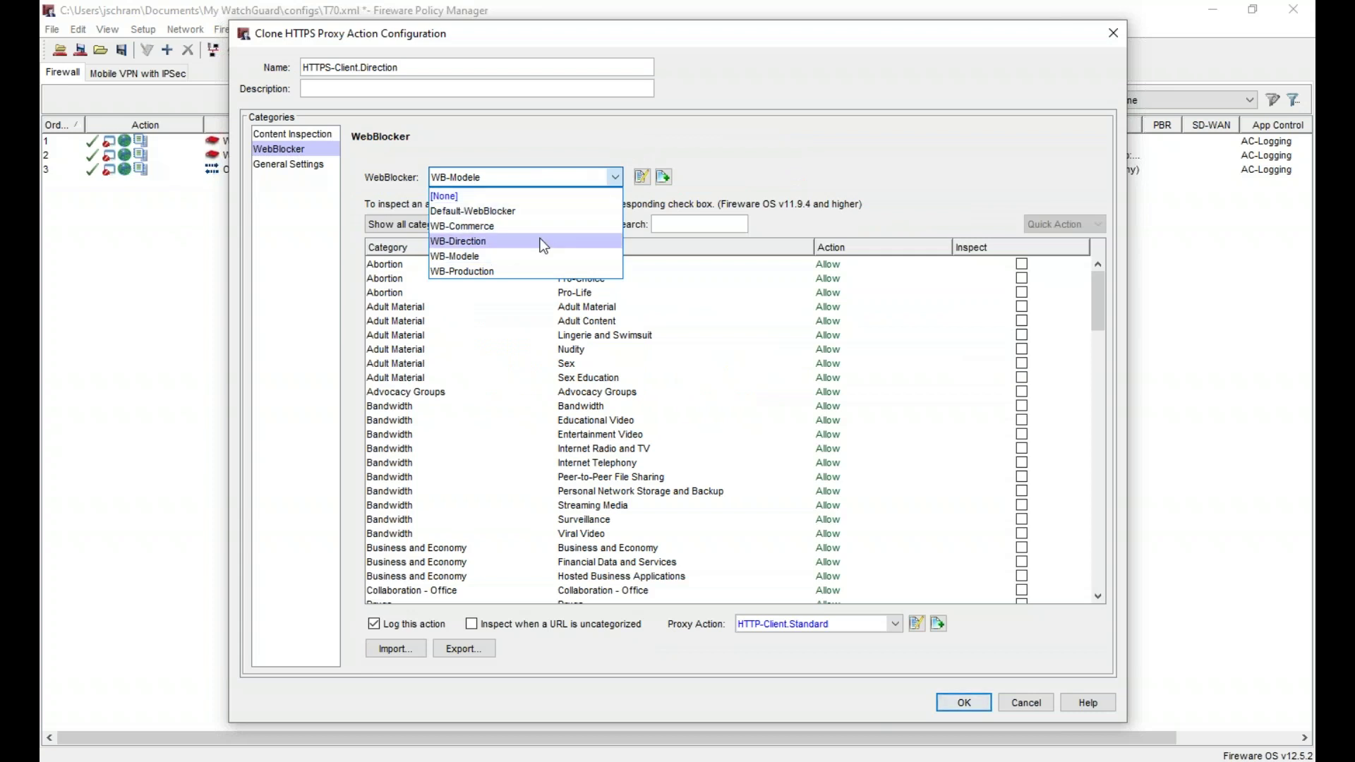
left_click(558, 241)
left_click(964, 702)
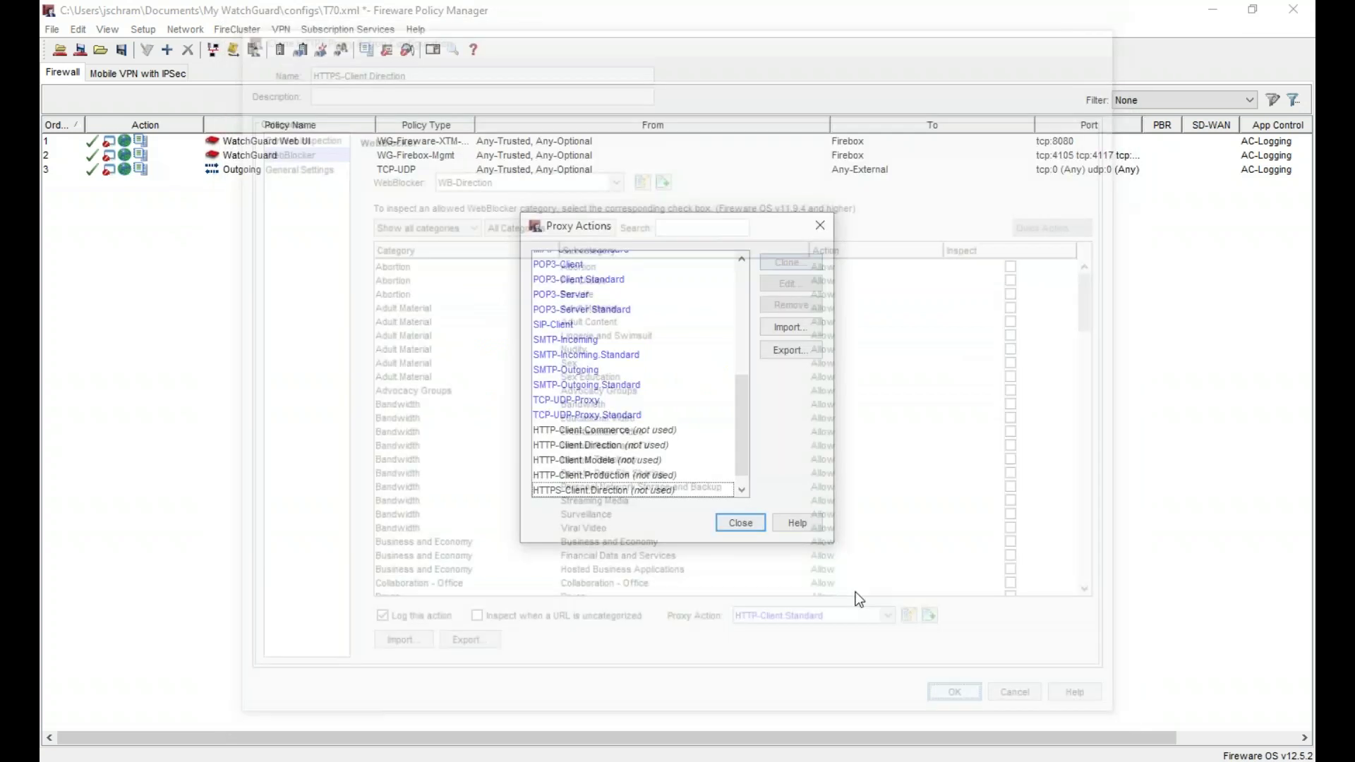
- Reopen HTTPS-Client.Direction to check which WebBlocker profile it uses
left_click(706, 490)
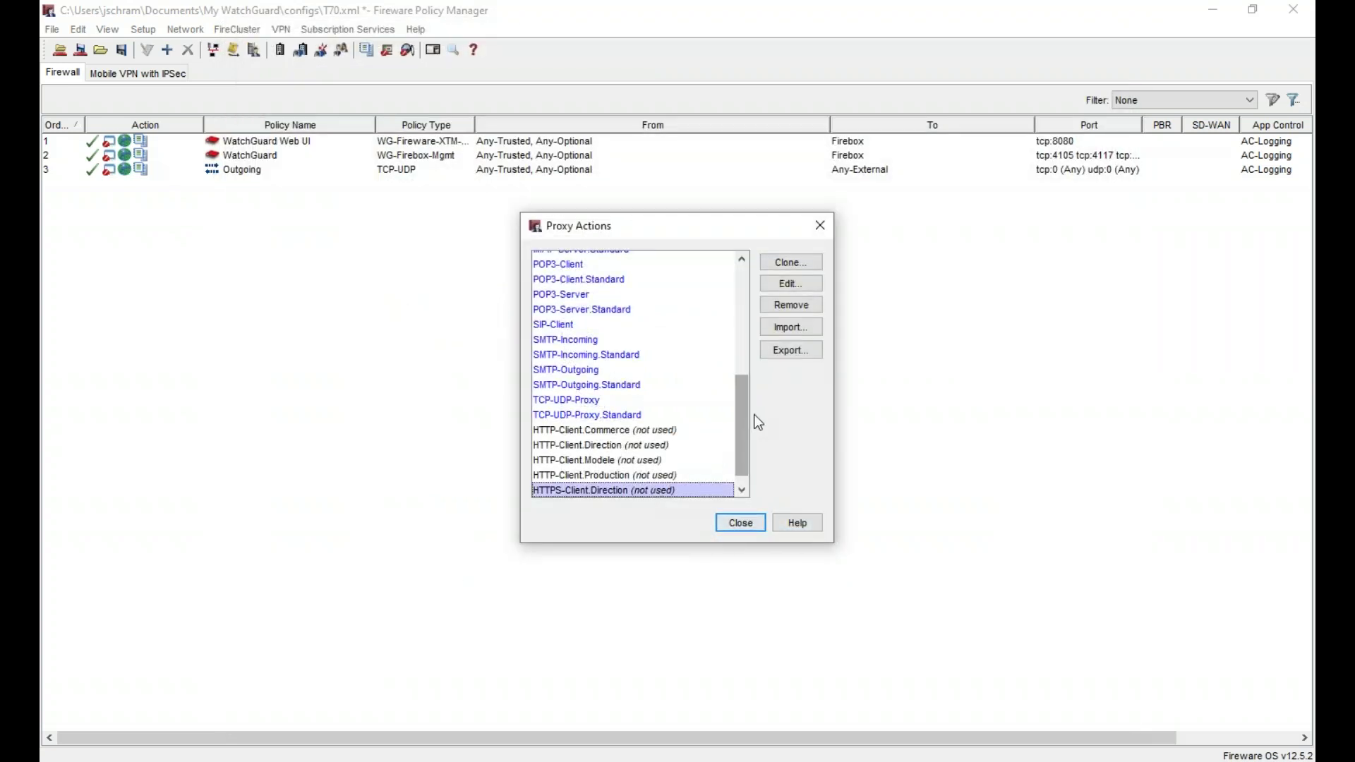
left_click(792, 283)
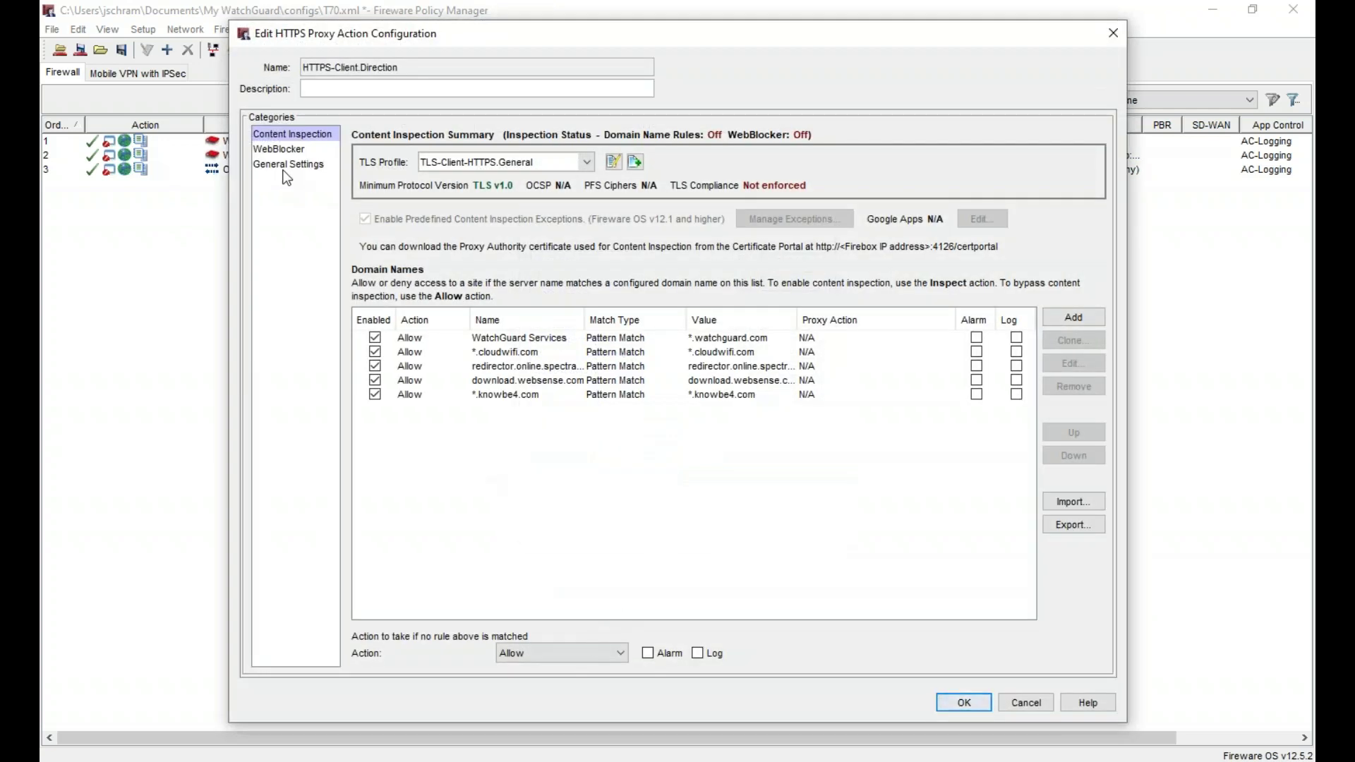
left_click(291, 153)
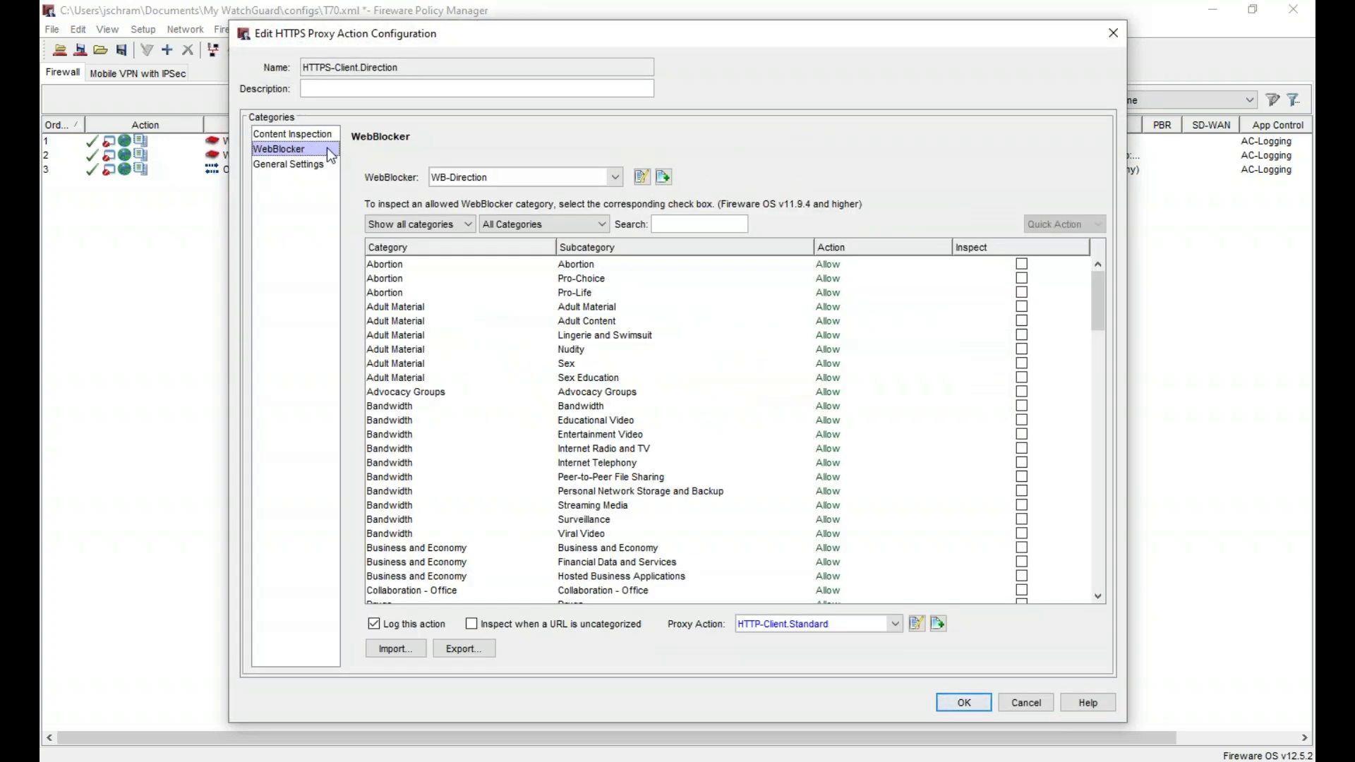
left_click(987, 702)
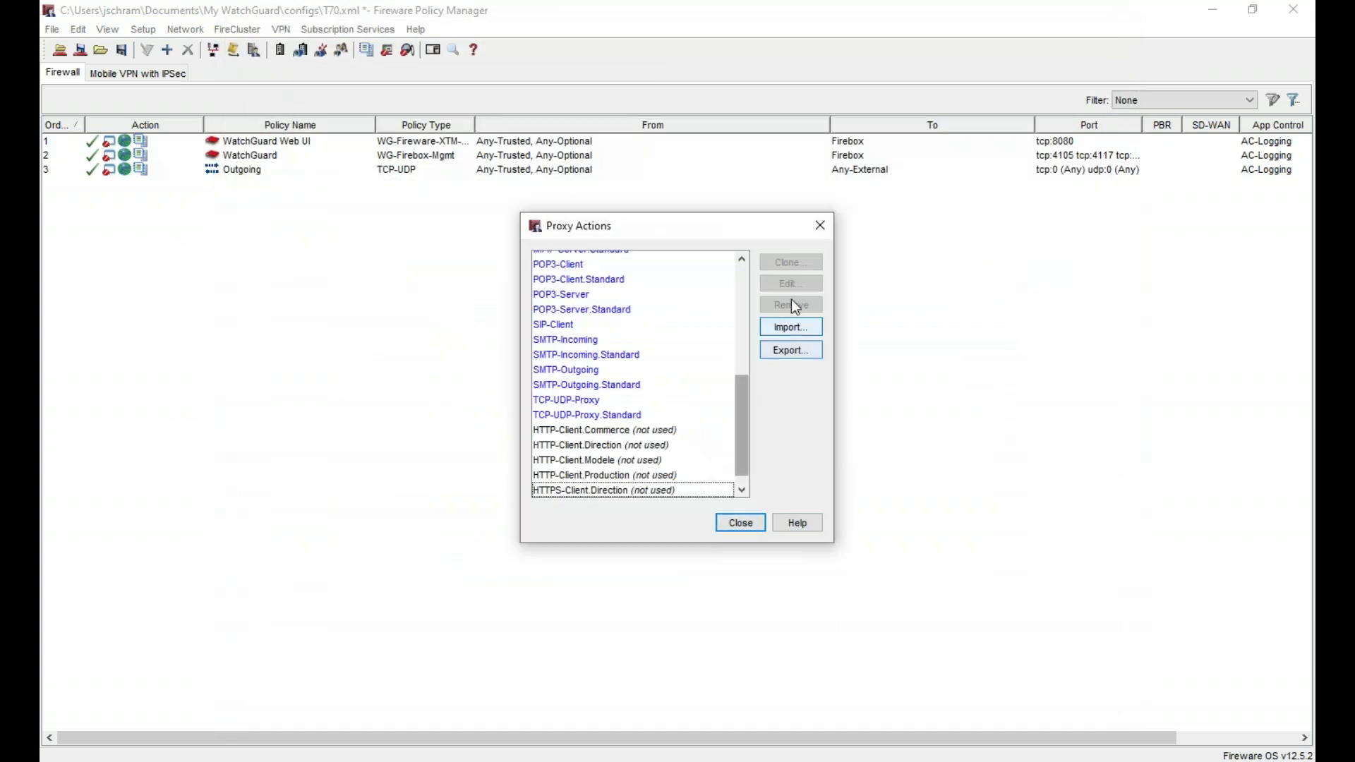
- Clone HTTPS-Client.Modele as HTTPS-Client.Production
left_click(626, 475)
scroll(641, 486, "down", 1)
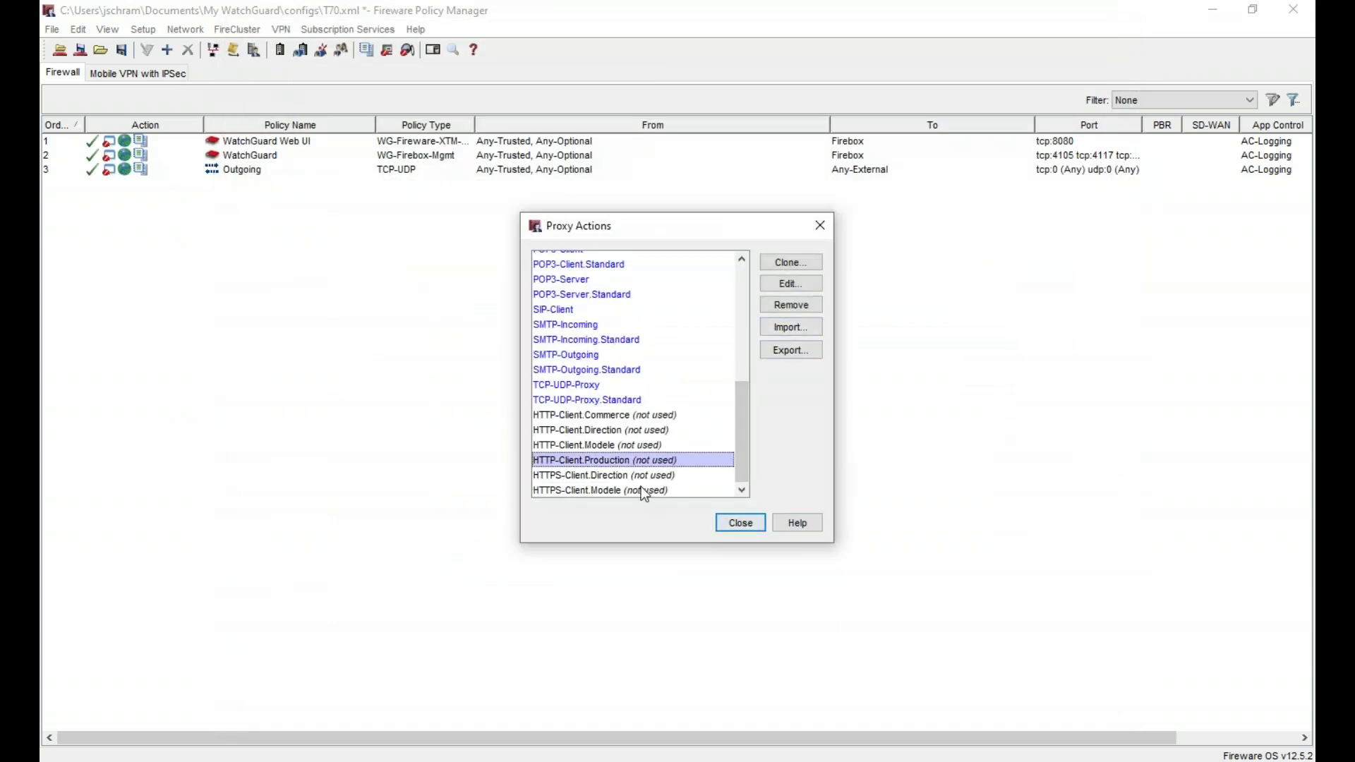
left_click(641, 488)
left_click(791, 262)
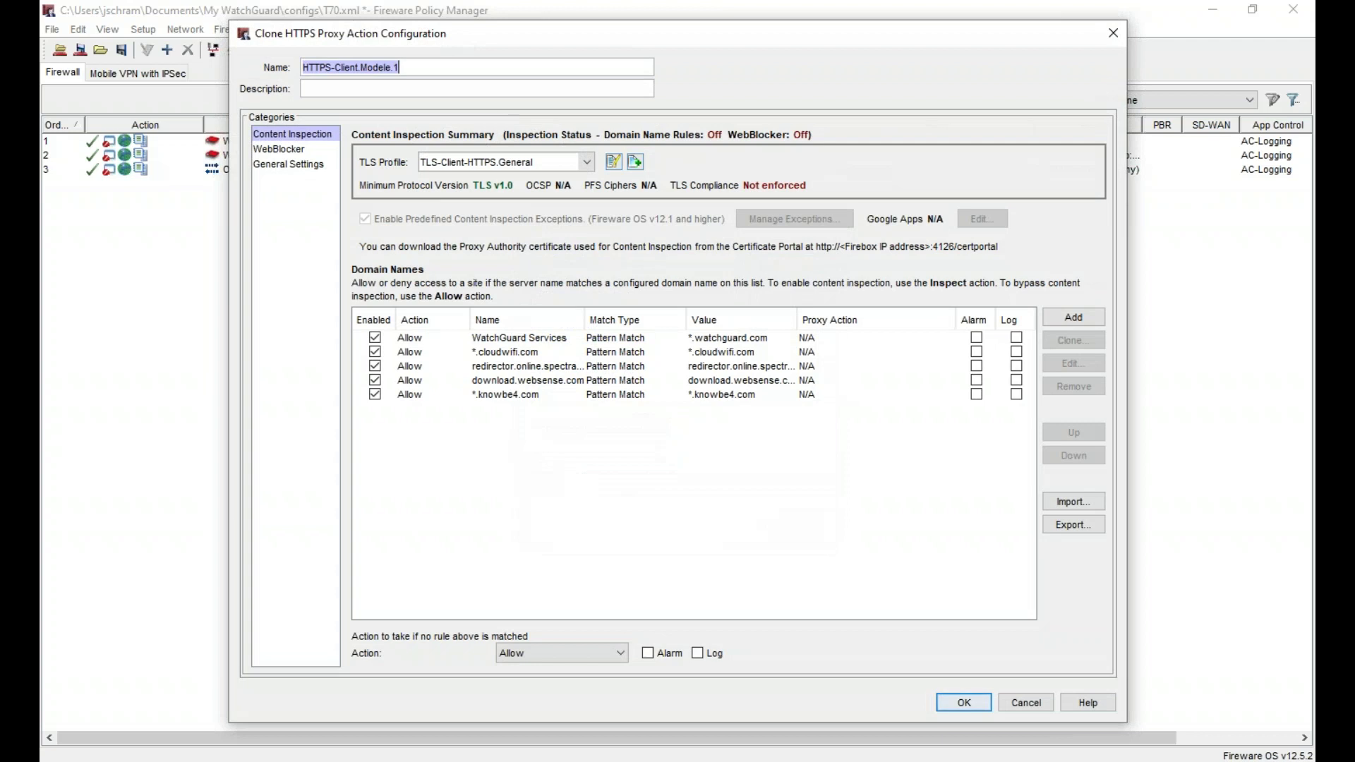
key("shift+Left")
key("shift+Left")
key("shift+Left")
key("shift+Left")
key("shift+Left")
key("shift+Left")
key("shift+Left")
key("shift+Left")
type("Production")
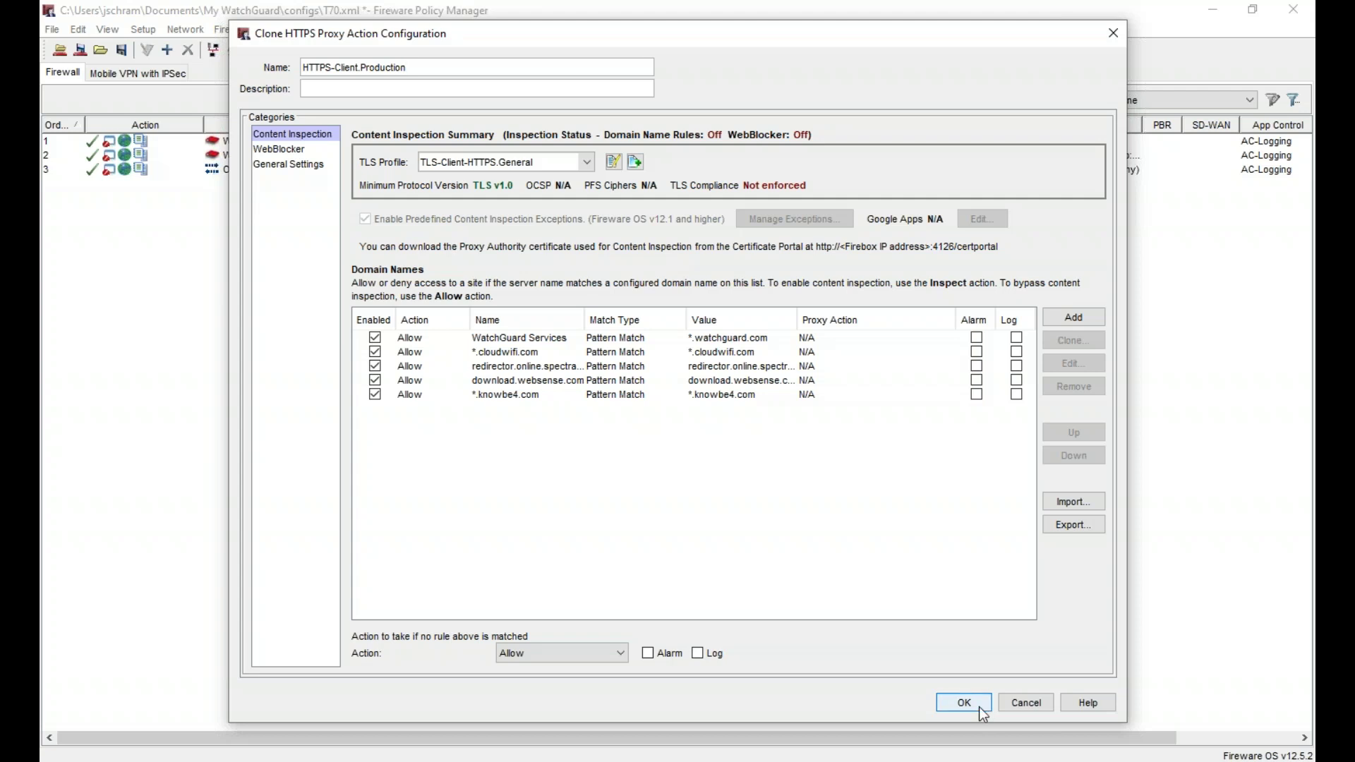
left_click(964, 704)
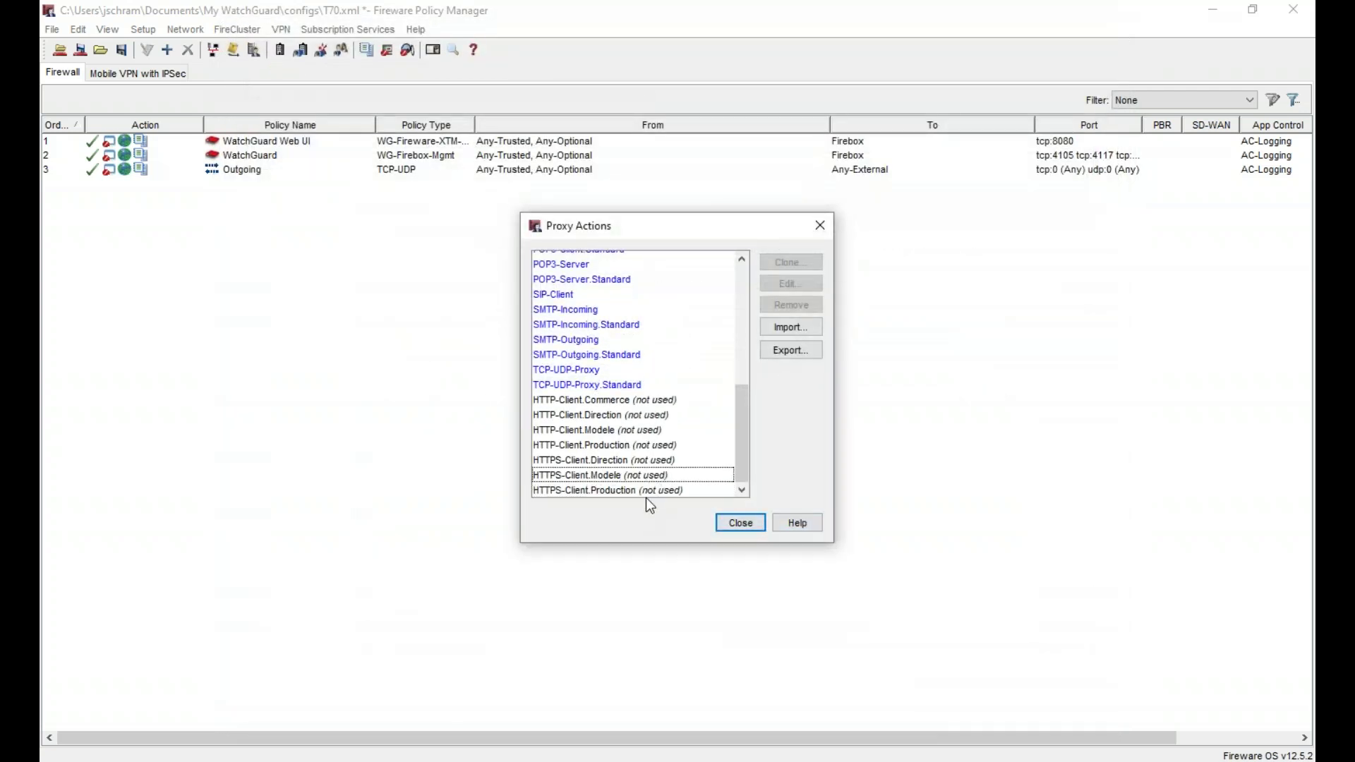
- Clone HTTPS-Client.Modele as HTTPS-Client.Commerce with WB-Commerce, then close Proxy Actions
left_click(639, 475)
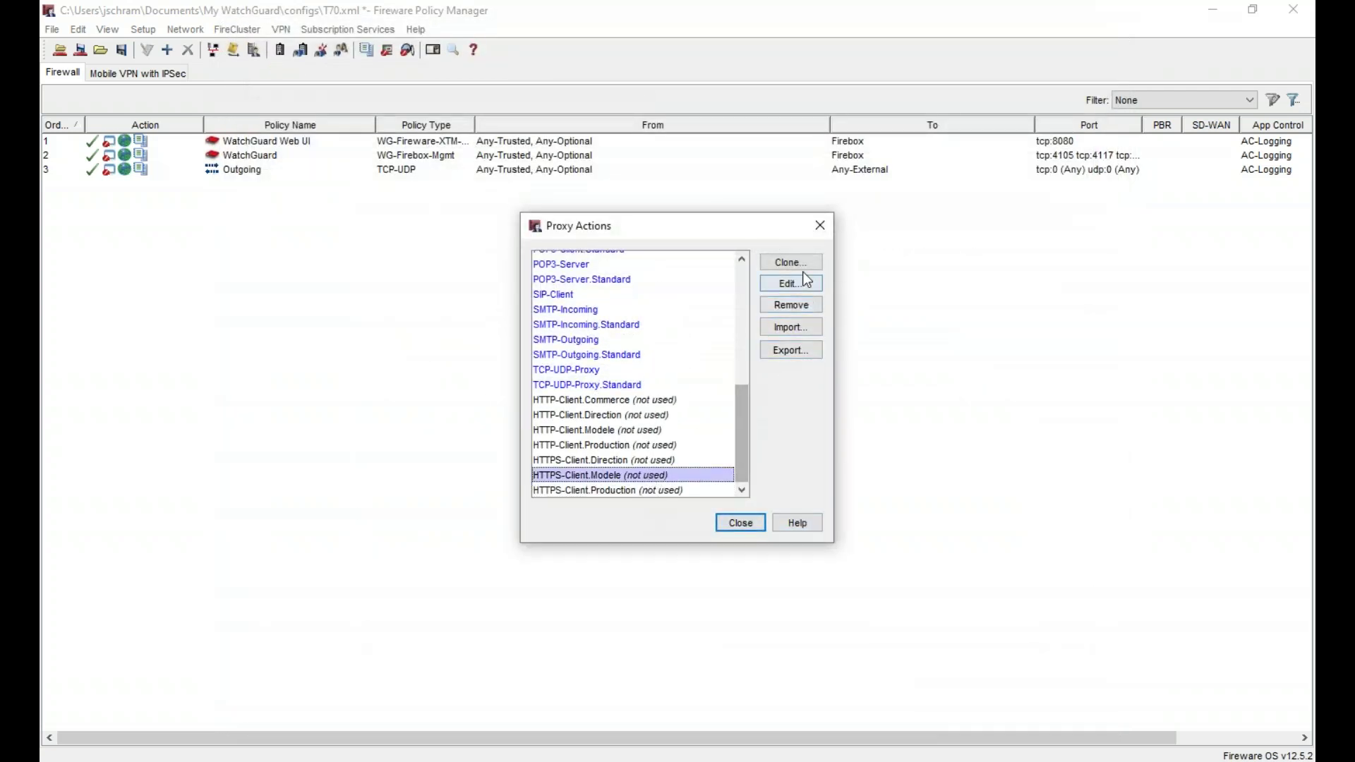
left_click(790, 264)
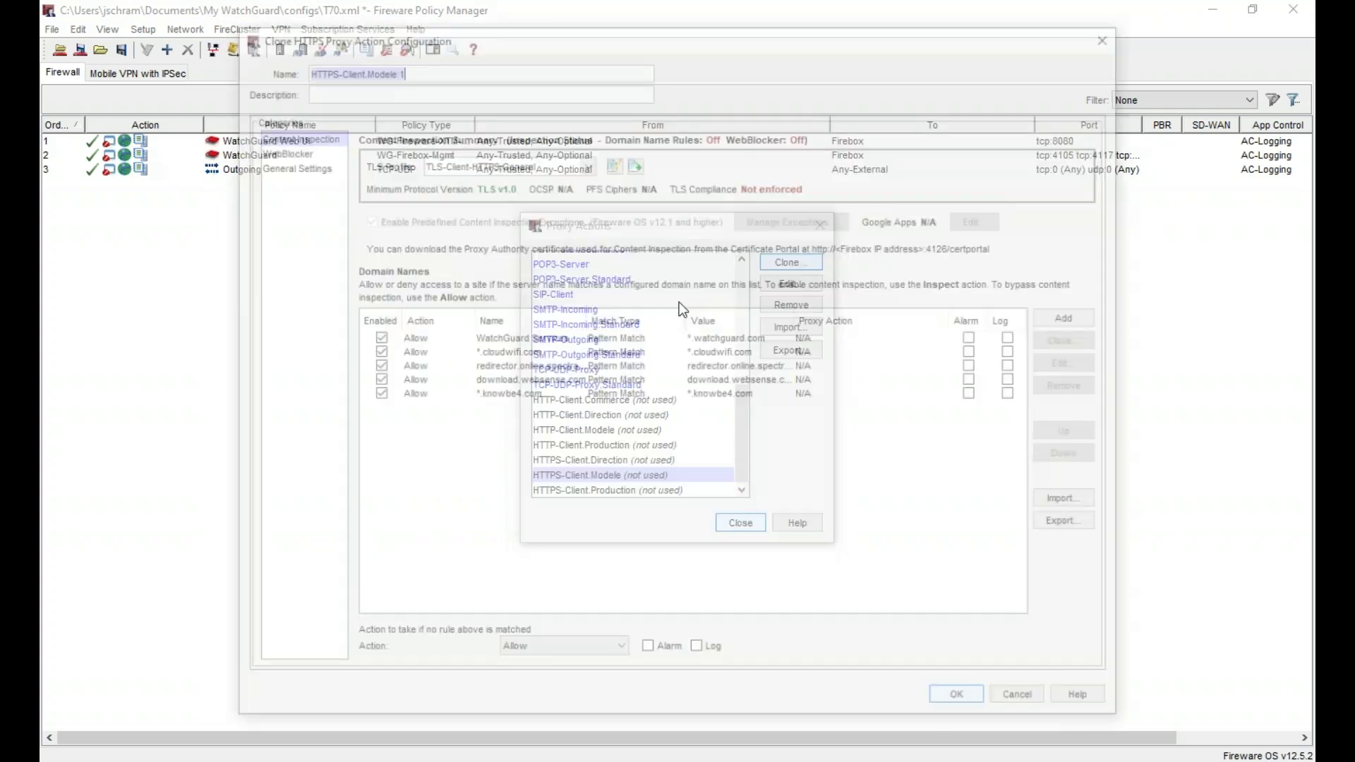
left_click(427, 69)
key("shift+Left")
key("shift+Left")
key("shift+Left")
key("shift+Left")
key("shift+Left")
key("shift+Left")
key("shift+Left")
key("shift+Left")
type("Commerce")
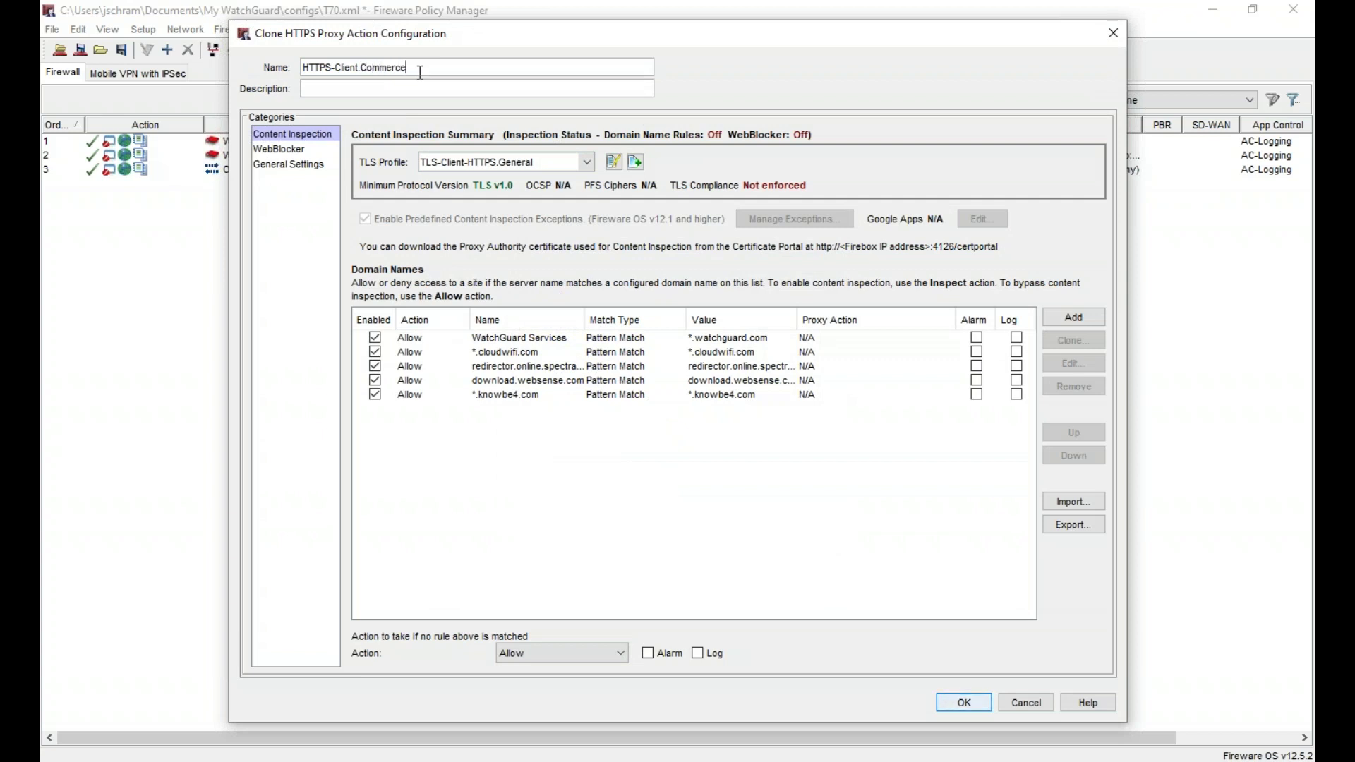
left_click(281, 149)
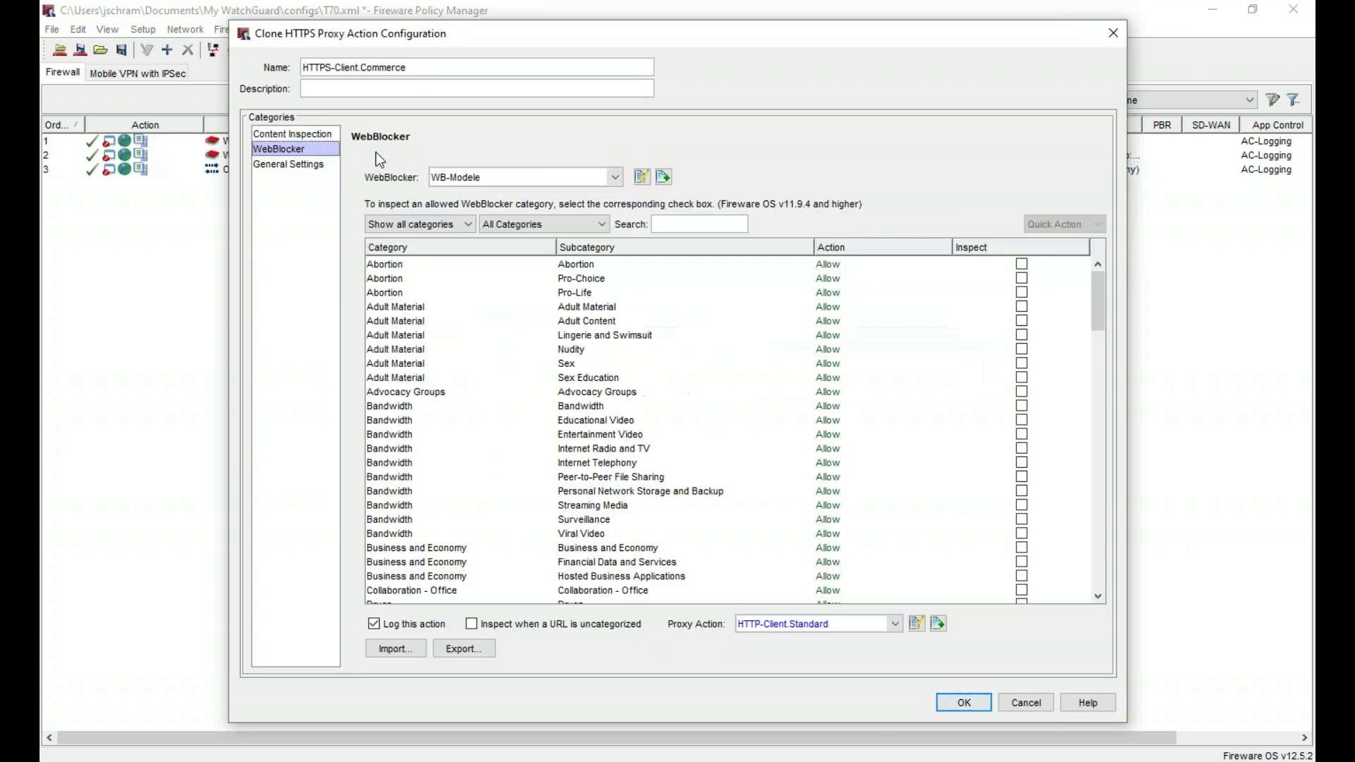
left_click(456, 177)
left_click(498, 226)
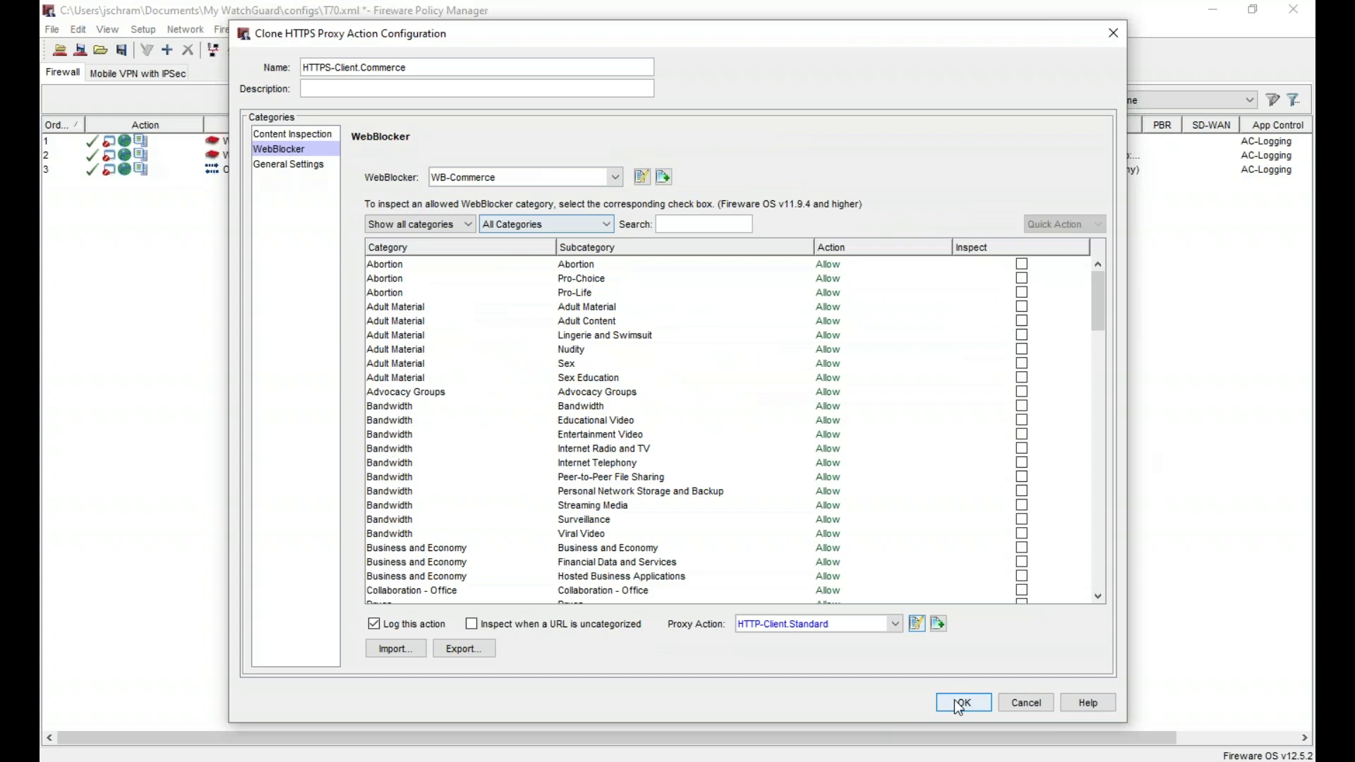
left_click(979, 706)
left_click(749, 524)
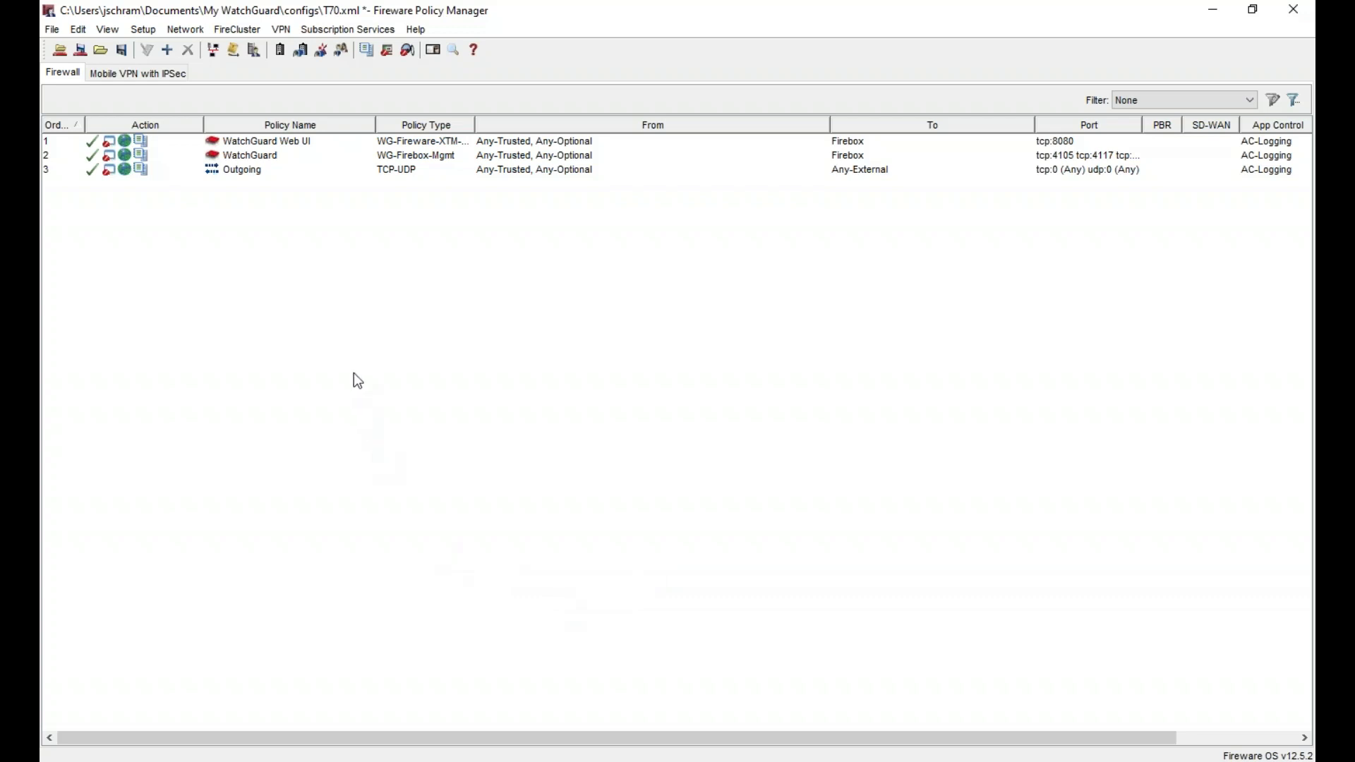
right_click(304, 290)
left_click(388, 287)
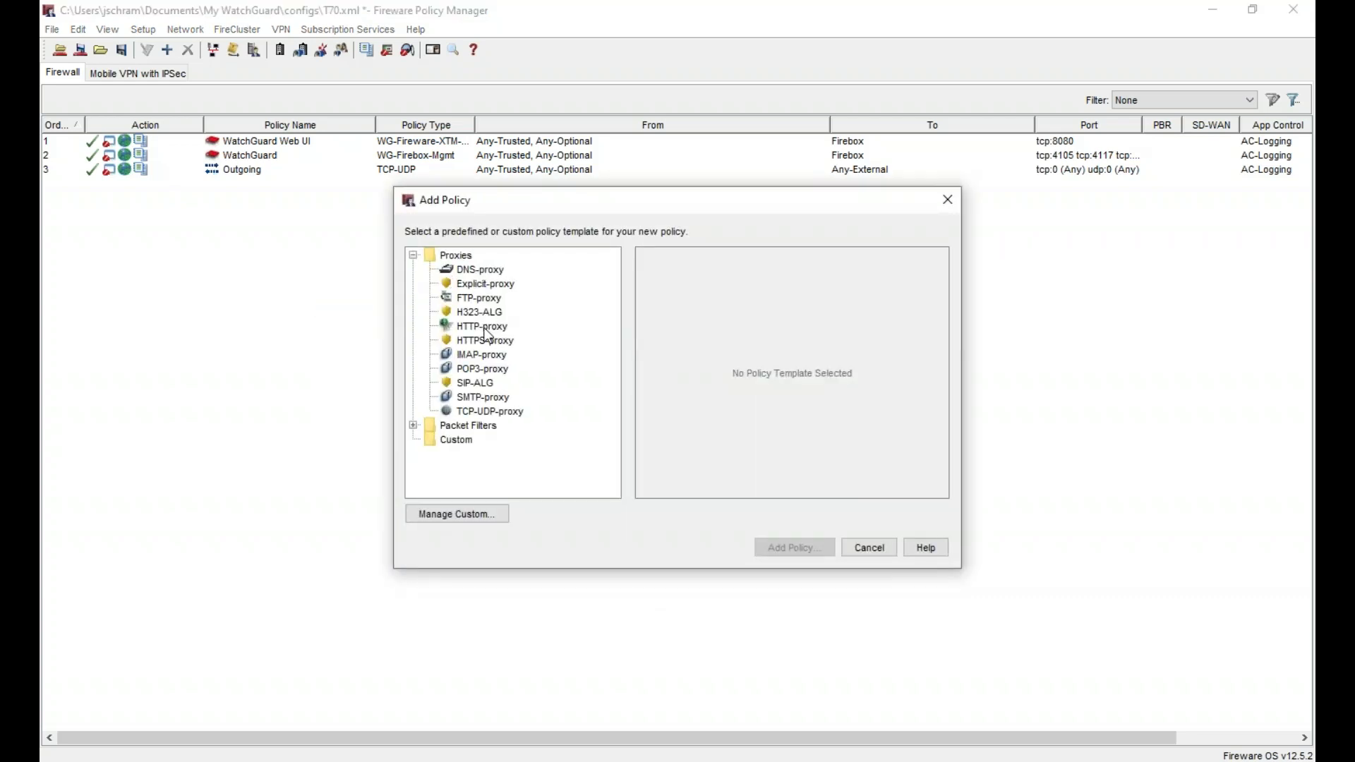
double_click(483, 327)
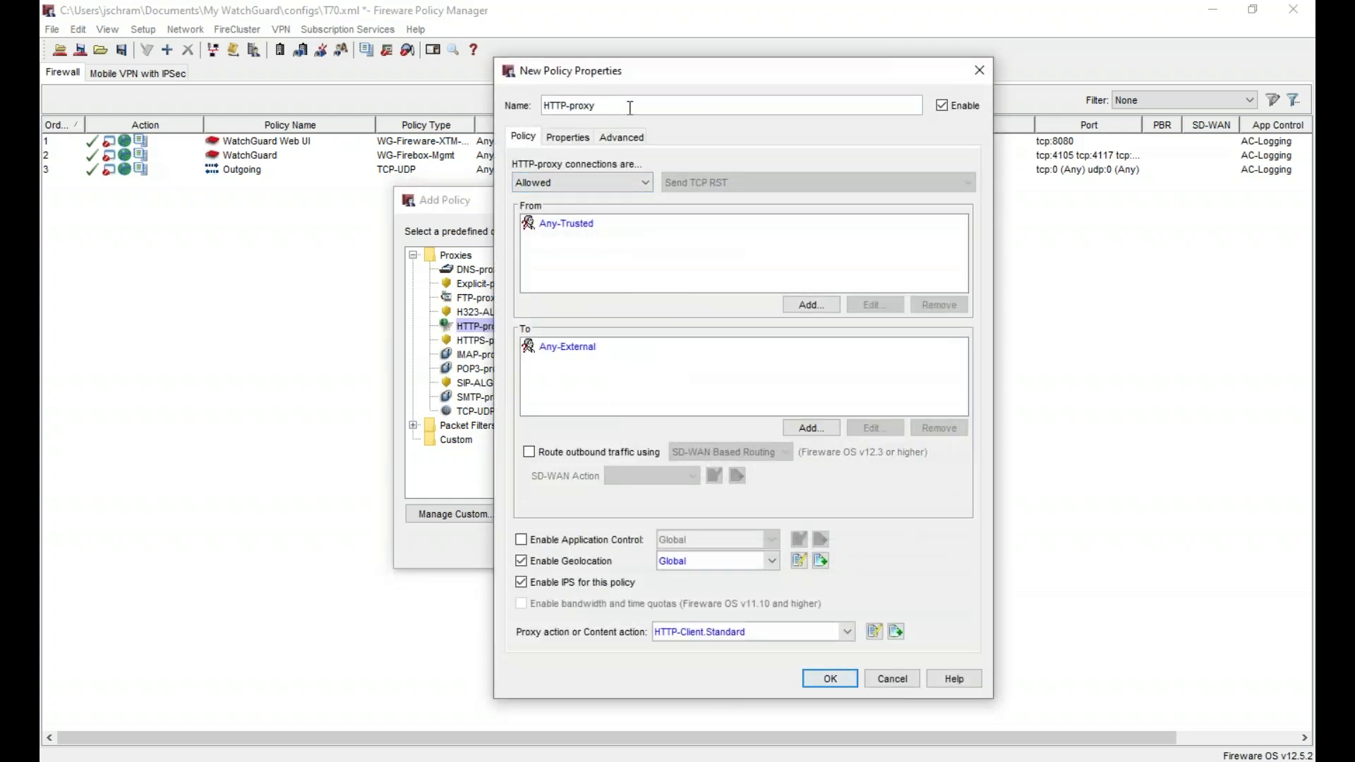
type("-COmmerce")
key("BackSpace")
key("BackSpace")
key("BackSpace")
key("BackSpace")
key("BackSpace")
key("BackSpace")
key("BackSpace")
type("ommerce")
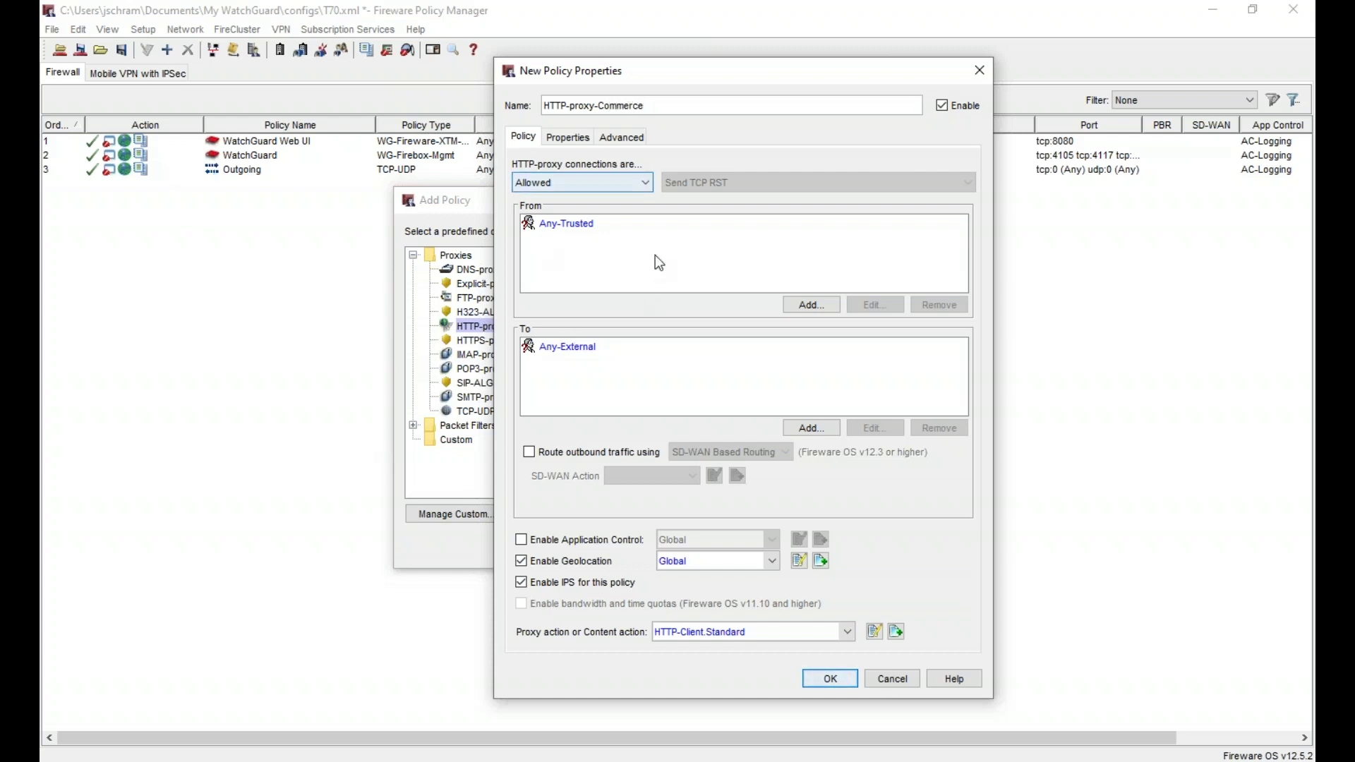
key("Escape")
key("Escape")
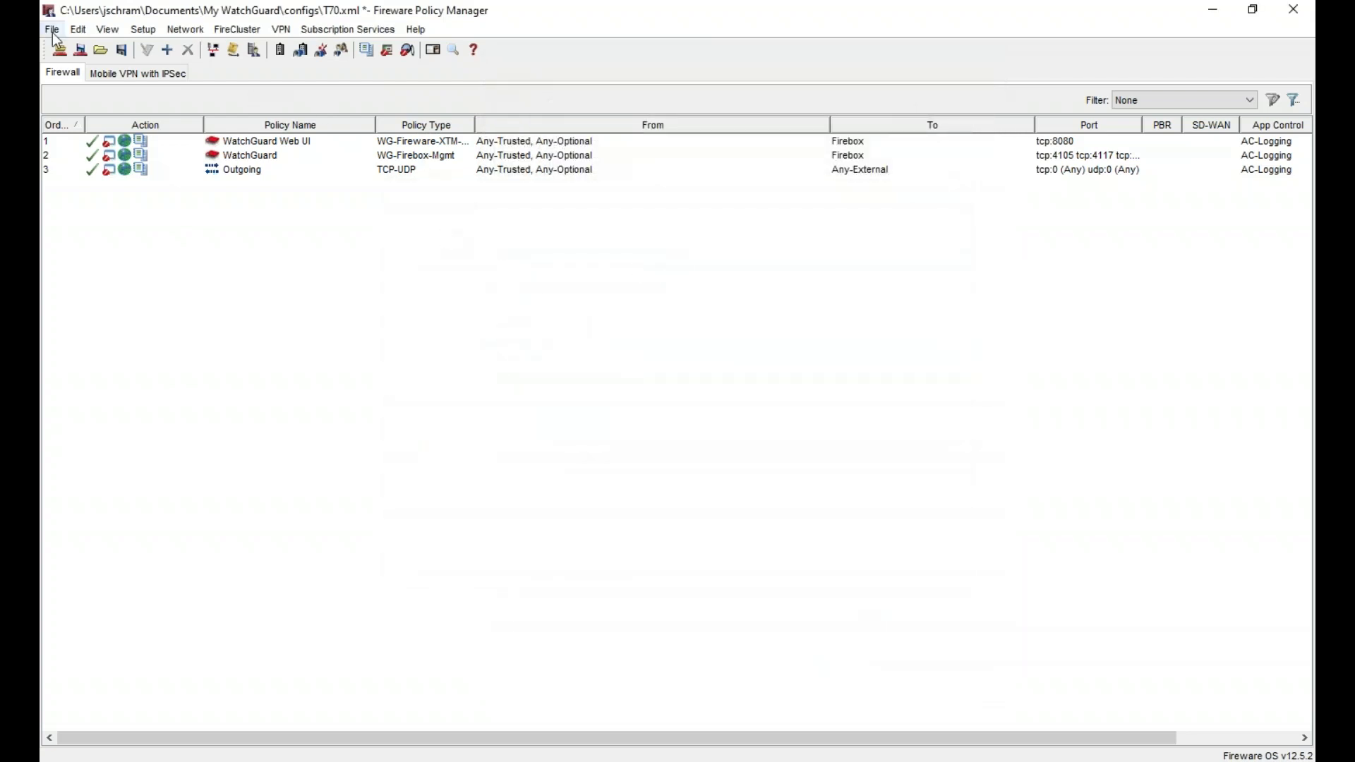
left_click(144, 30)
- Start adding the Active Directory domain jslab.local under Authentication Servers
mouse_move(230, 146)
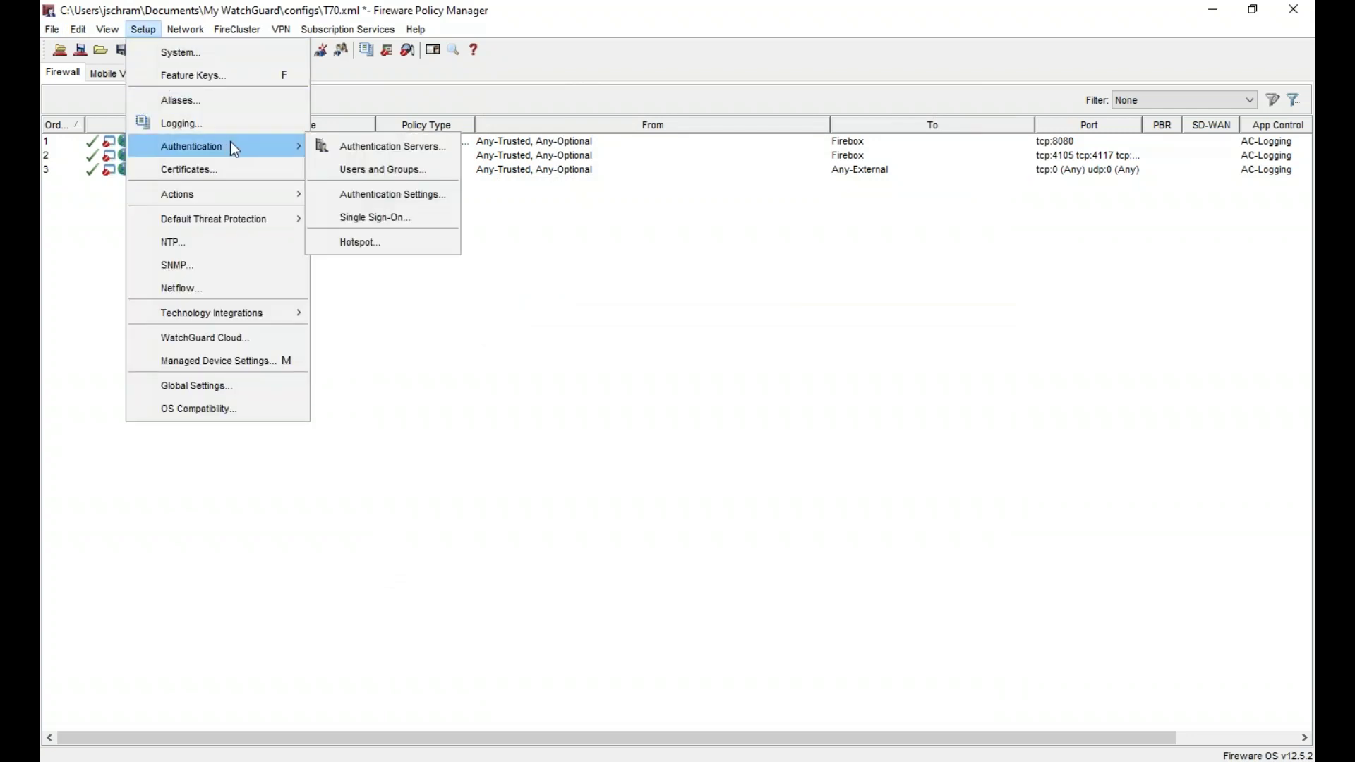
left_click(353, 147)
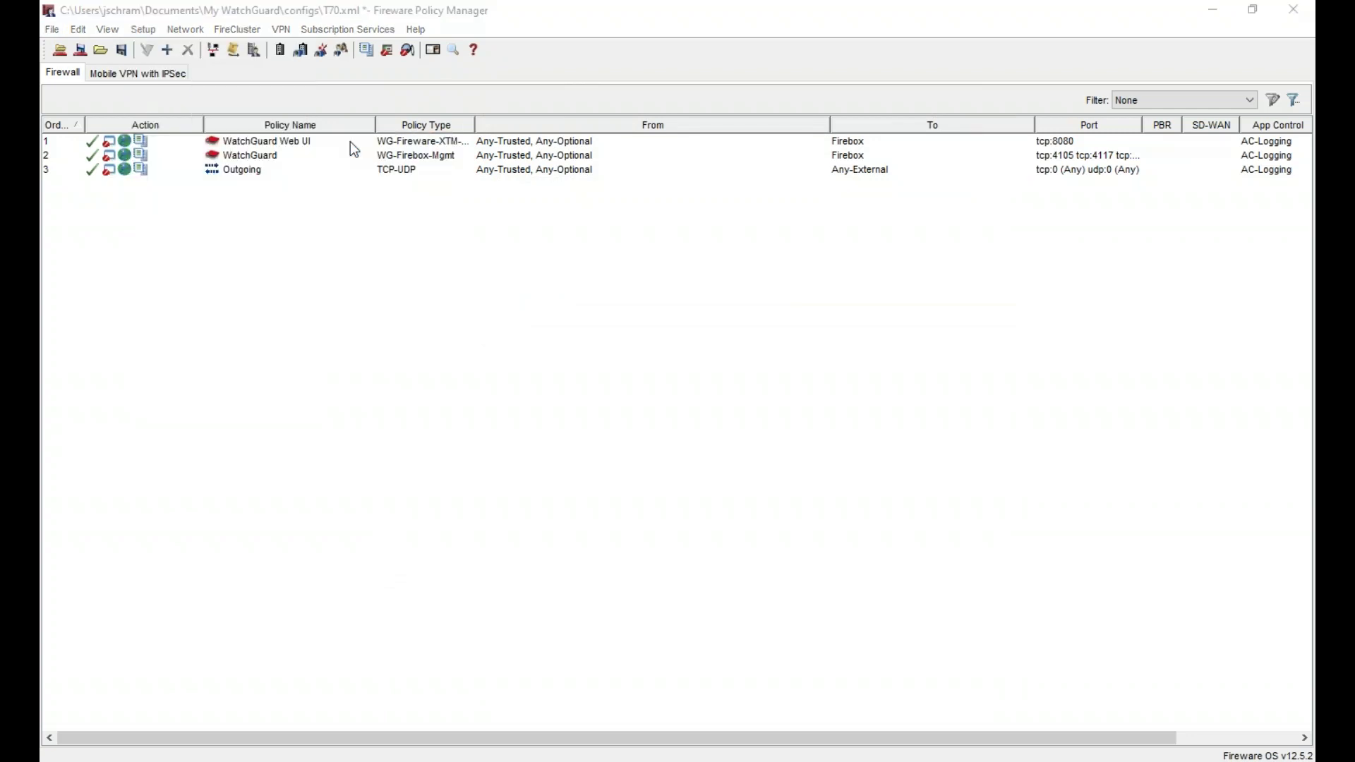
left_click(661, 175)
left_click(811, 230)
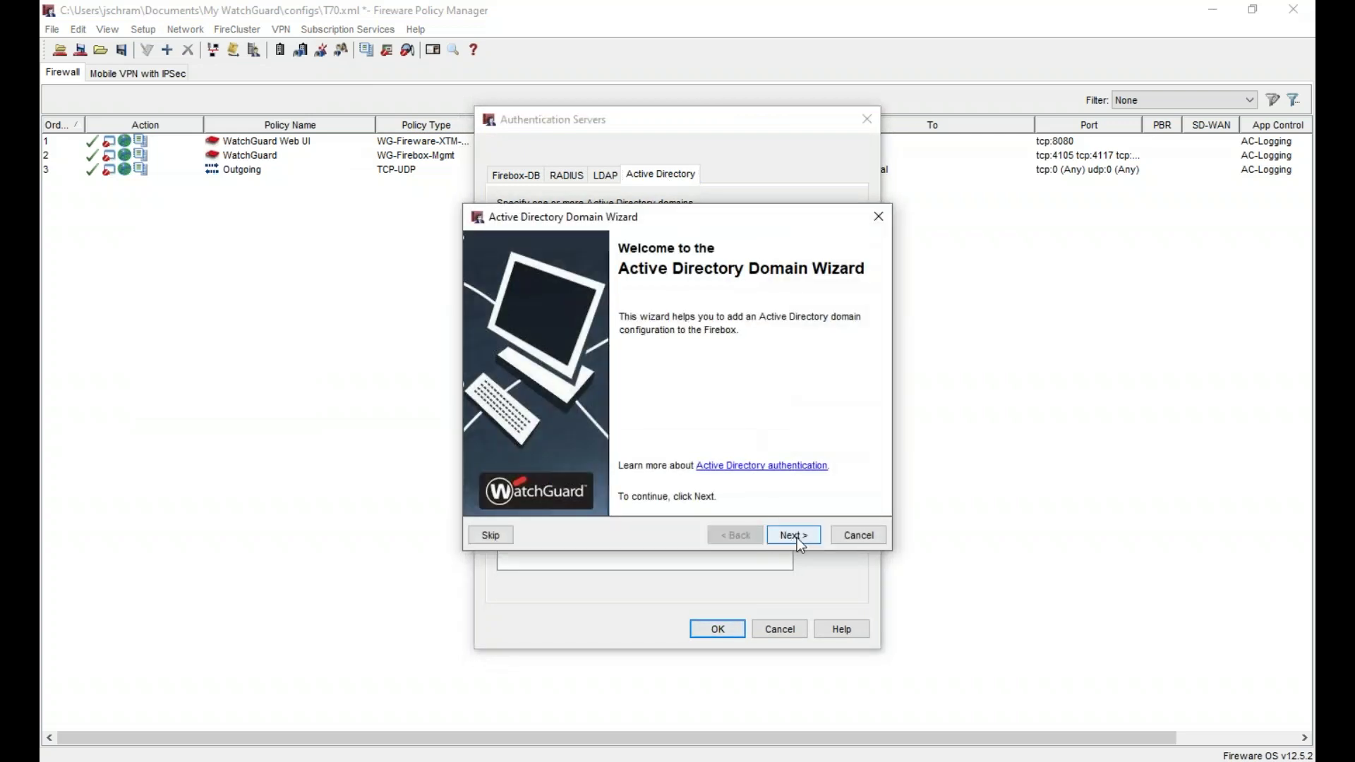
left_click(797, 537)
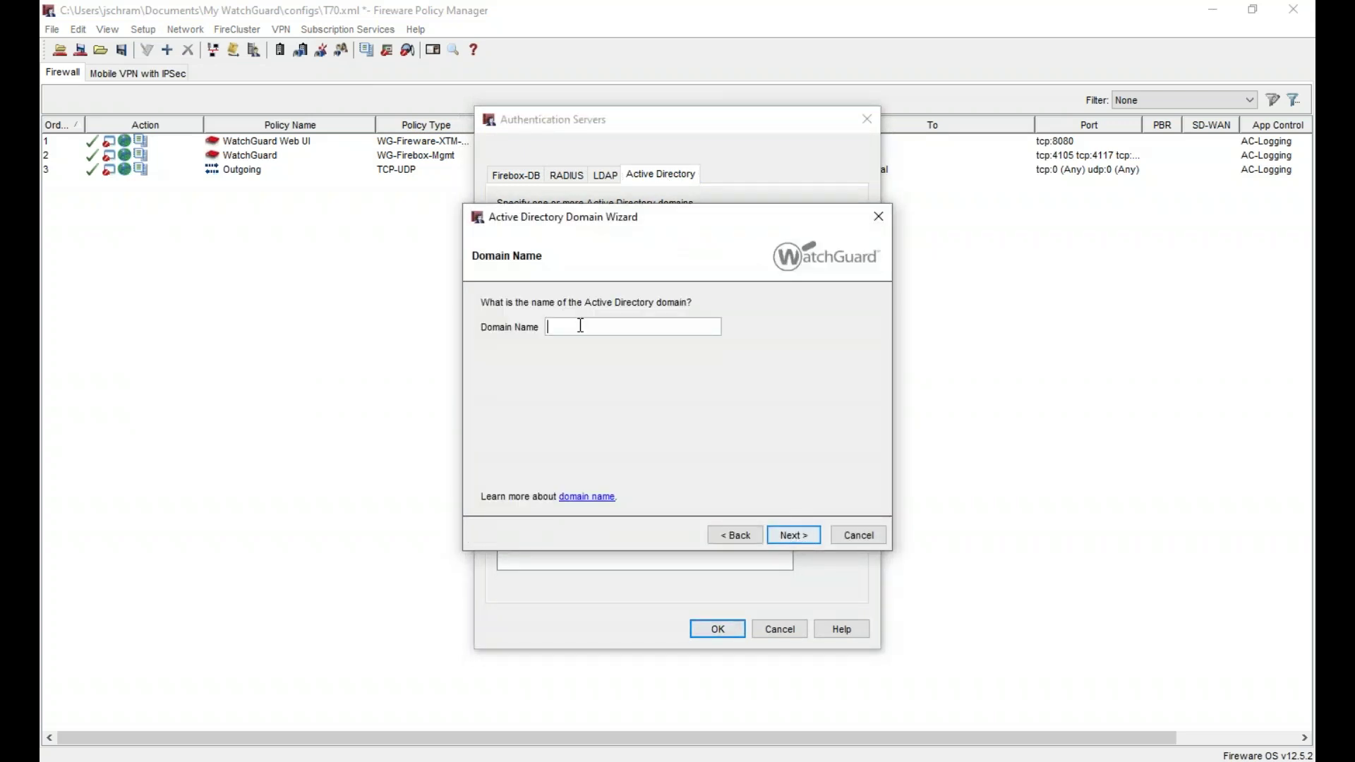
type("jslab.local")
key("Return")
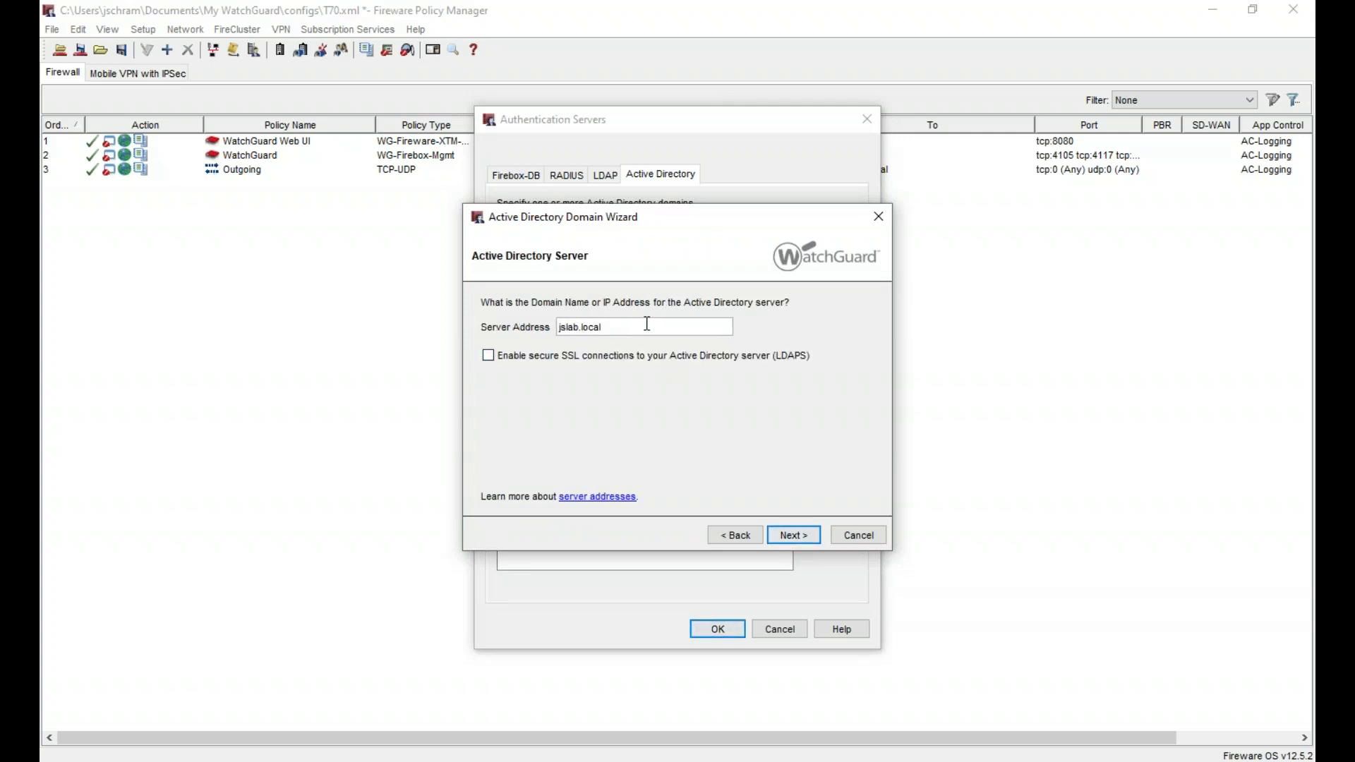
- Set server 192.168.91.11, finish the wizard, and save the domain with search base dc=jslab,dc=local
triple_click(648, 324)
type("192.168.91.11")
left_click(806, 537)
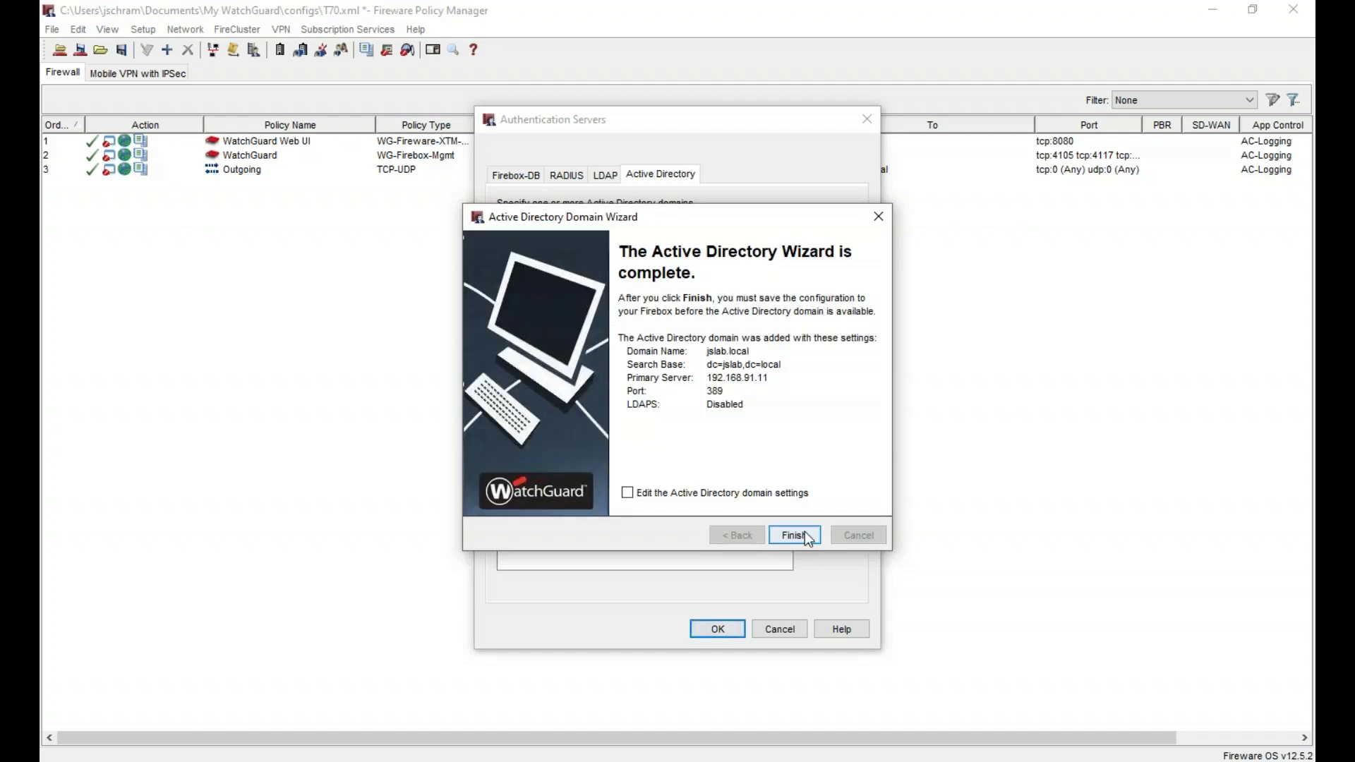
left_click(696, 498)
left_click(794, 536)
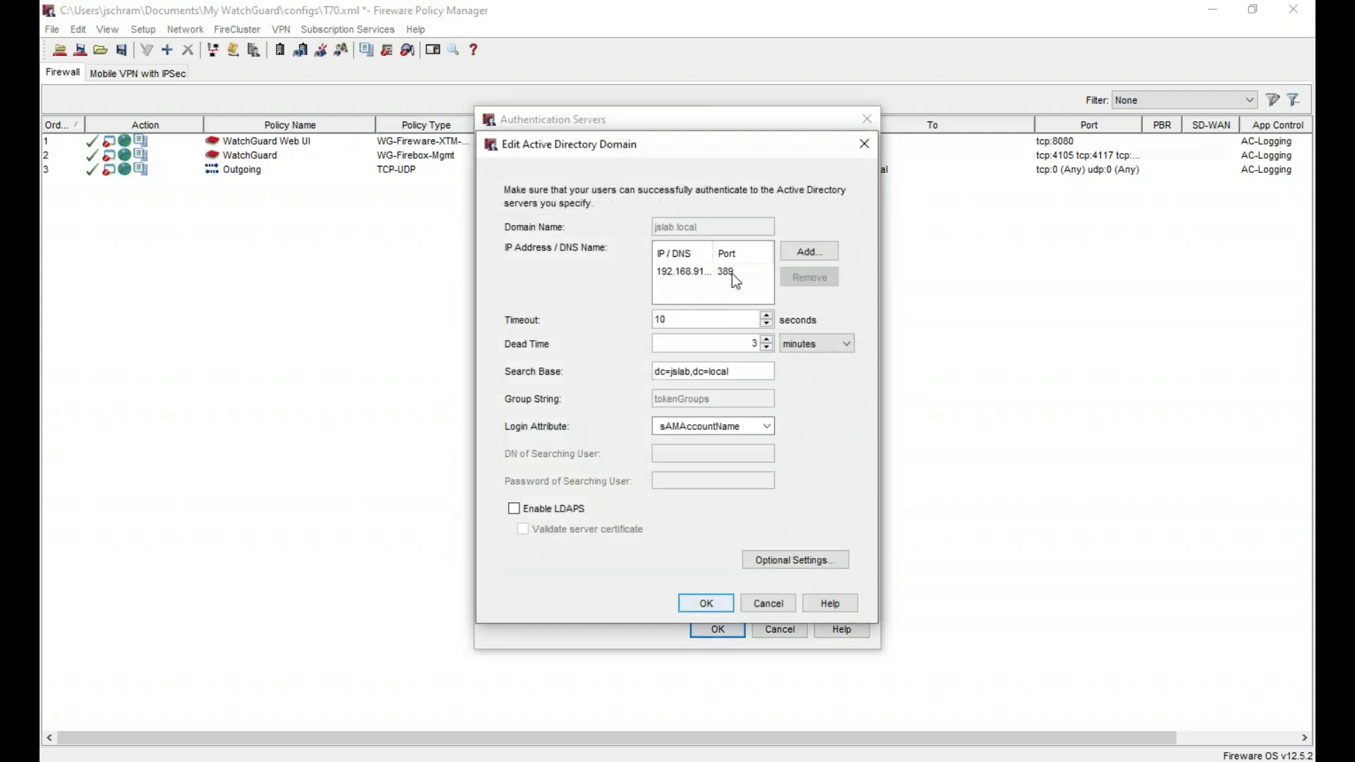
left_click_drag(755, 371, 653, 372)
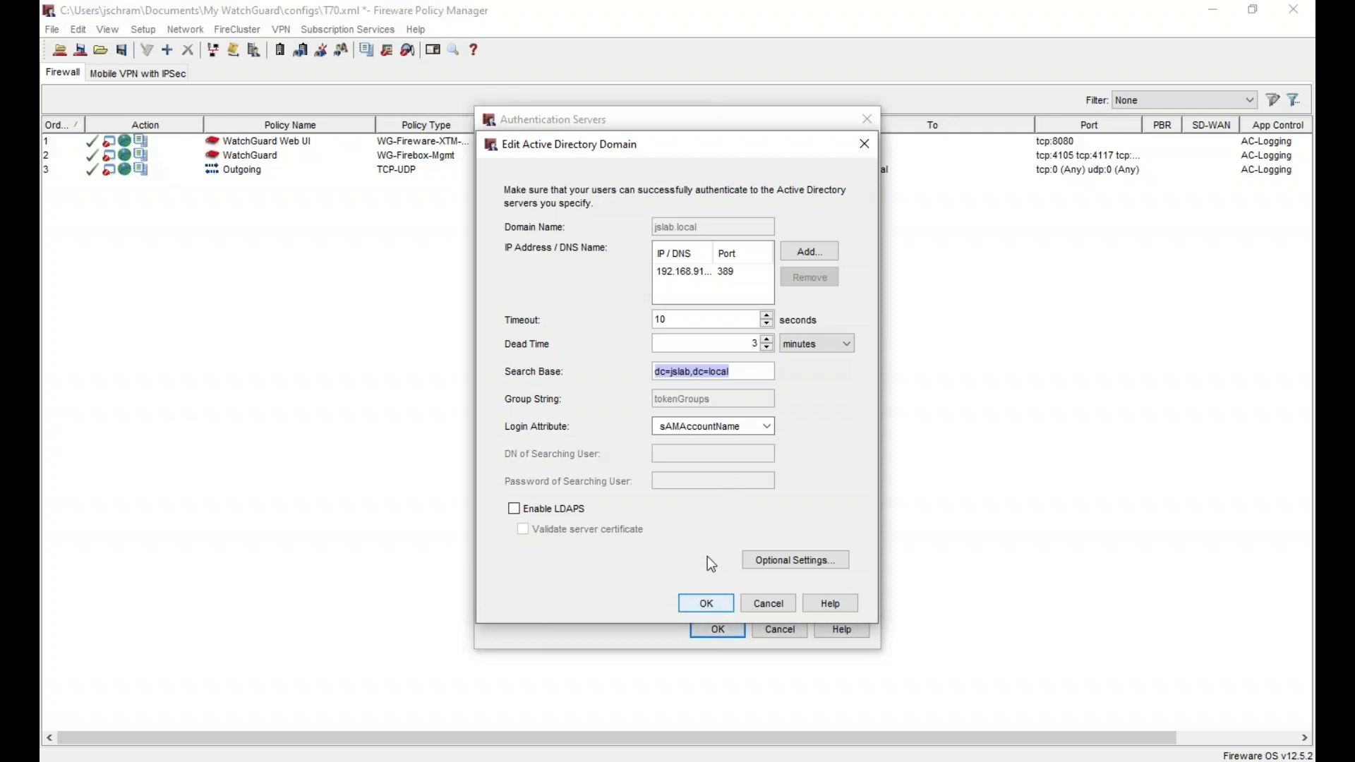
left_click(706, 604)
- Add Commerce as a group on the jslab.local Active Directory server in Users and Groups
left_click(718, 629)
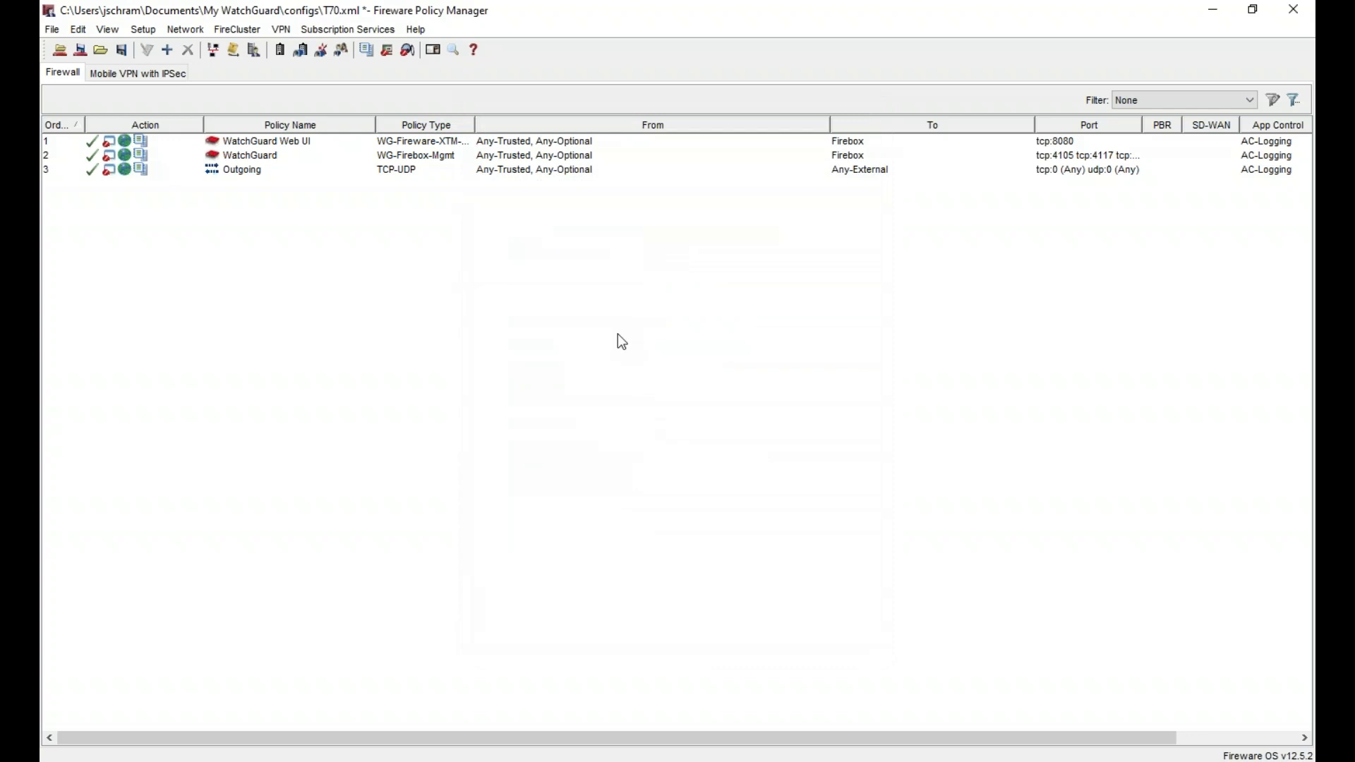
left_click(144, 30)
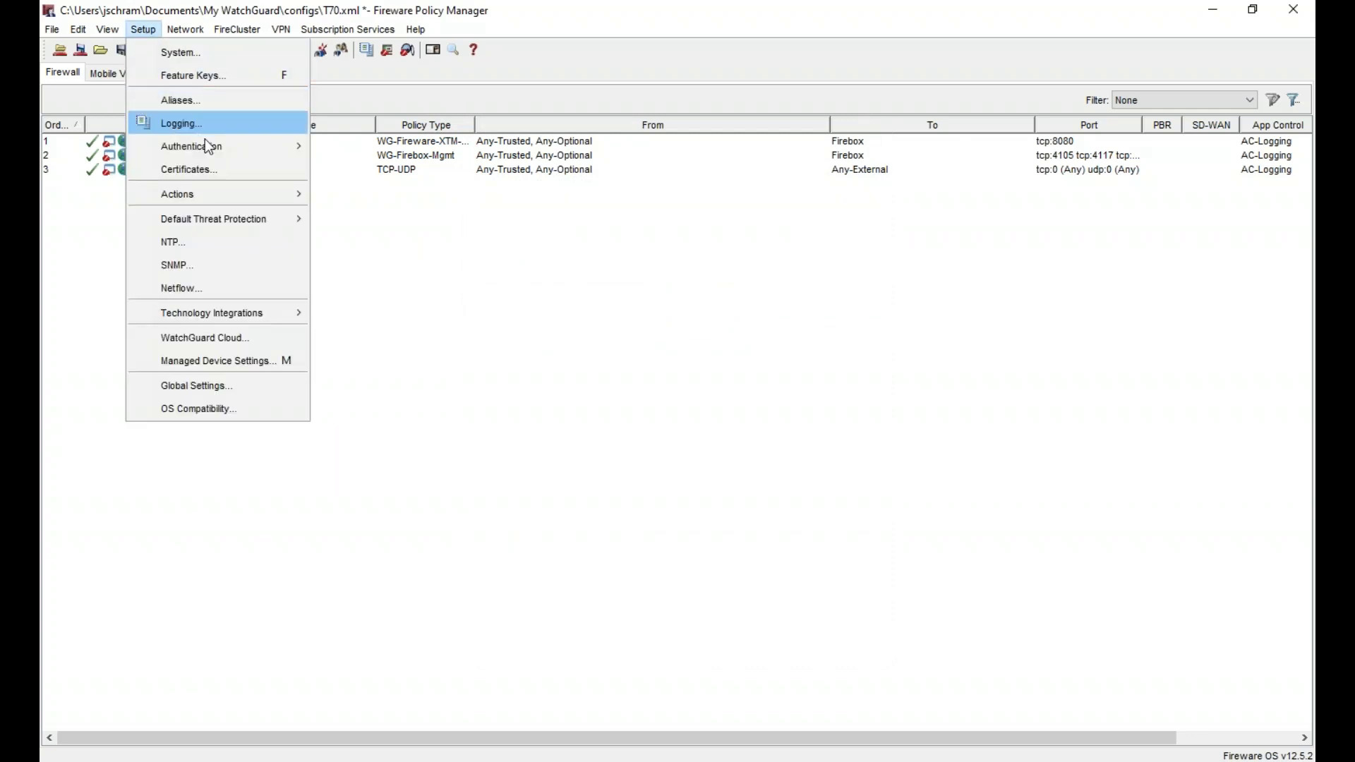
mouse_move(251, 154)
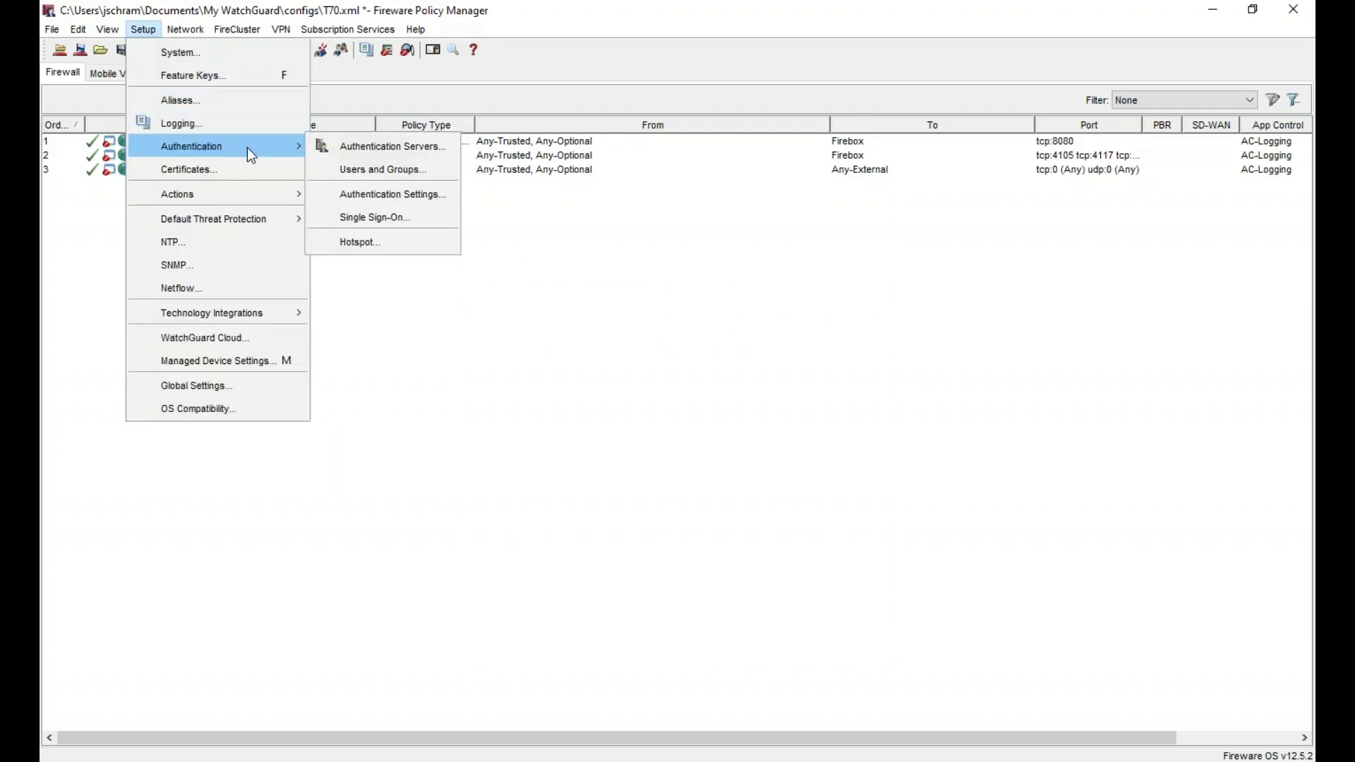
left_click(387, 169)
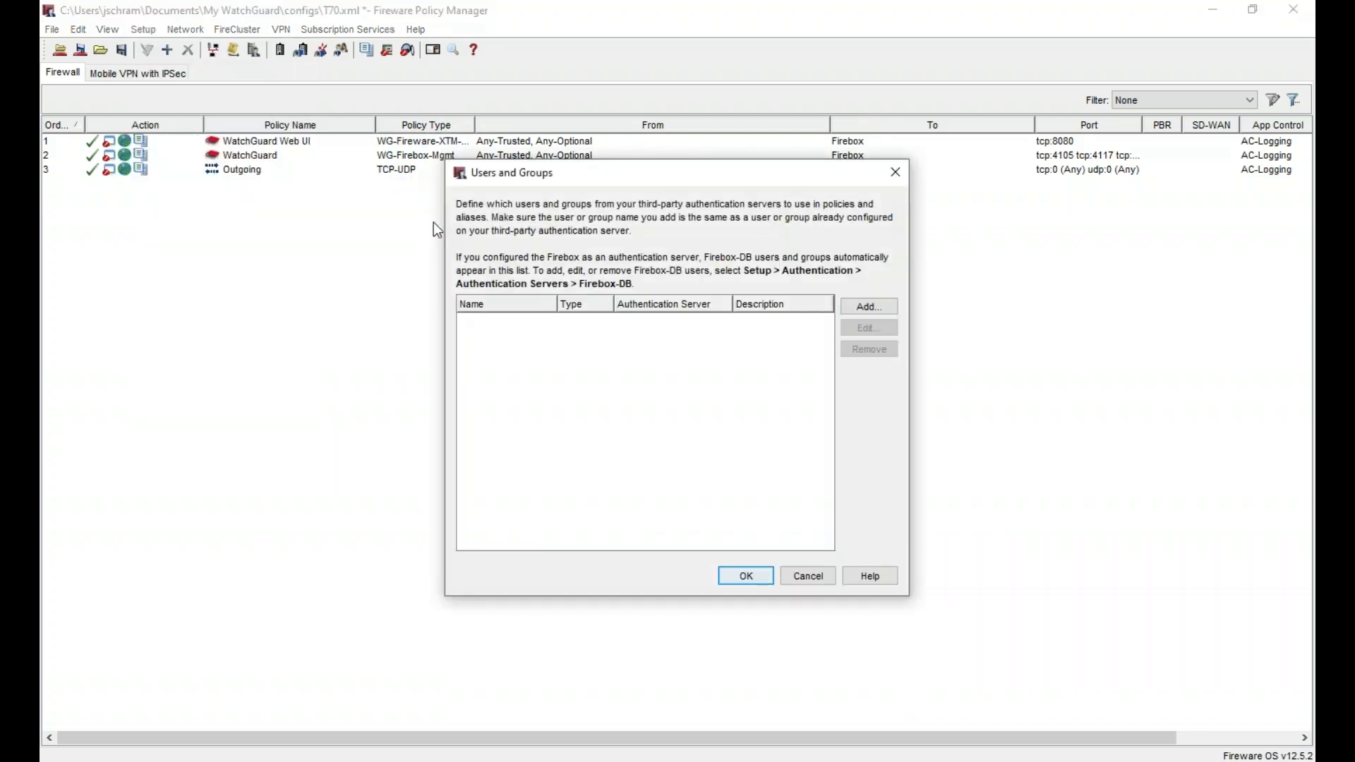
left_click(877, 312)
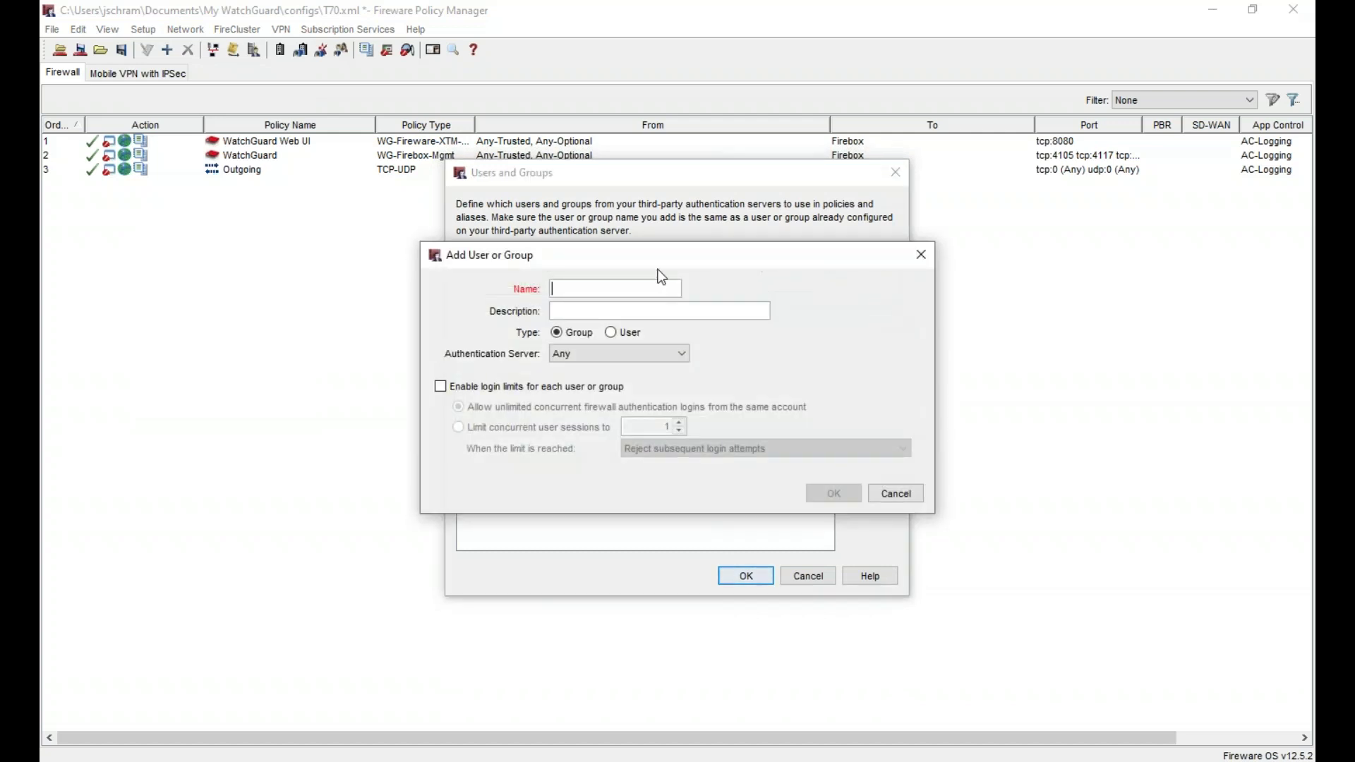
left_click(591, 353)
left_click(593, 380)
left_click(586, 287)
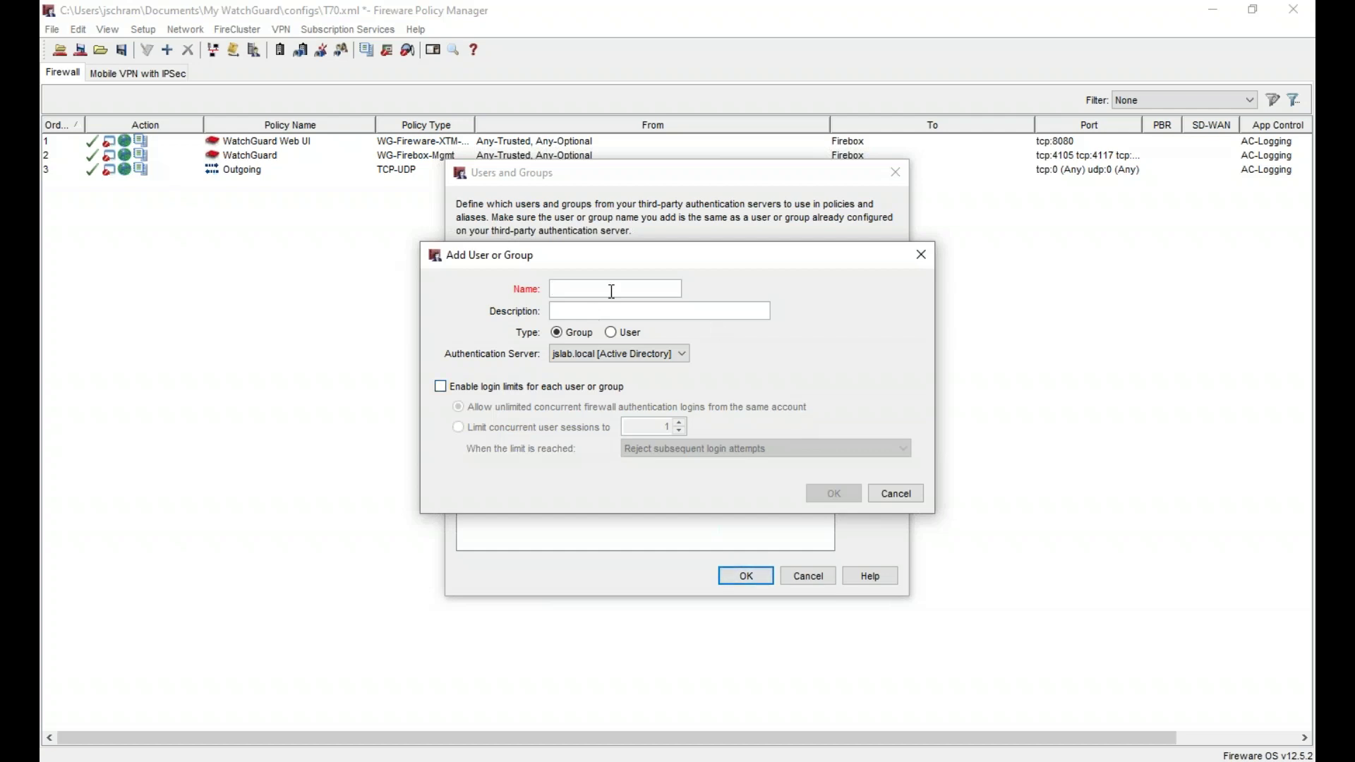
type("Commerce")
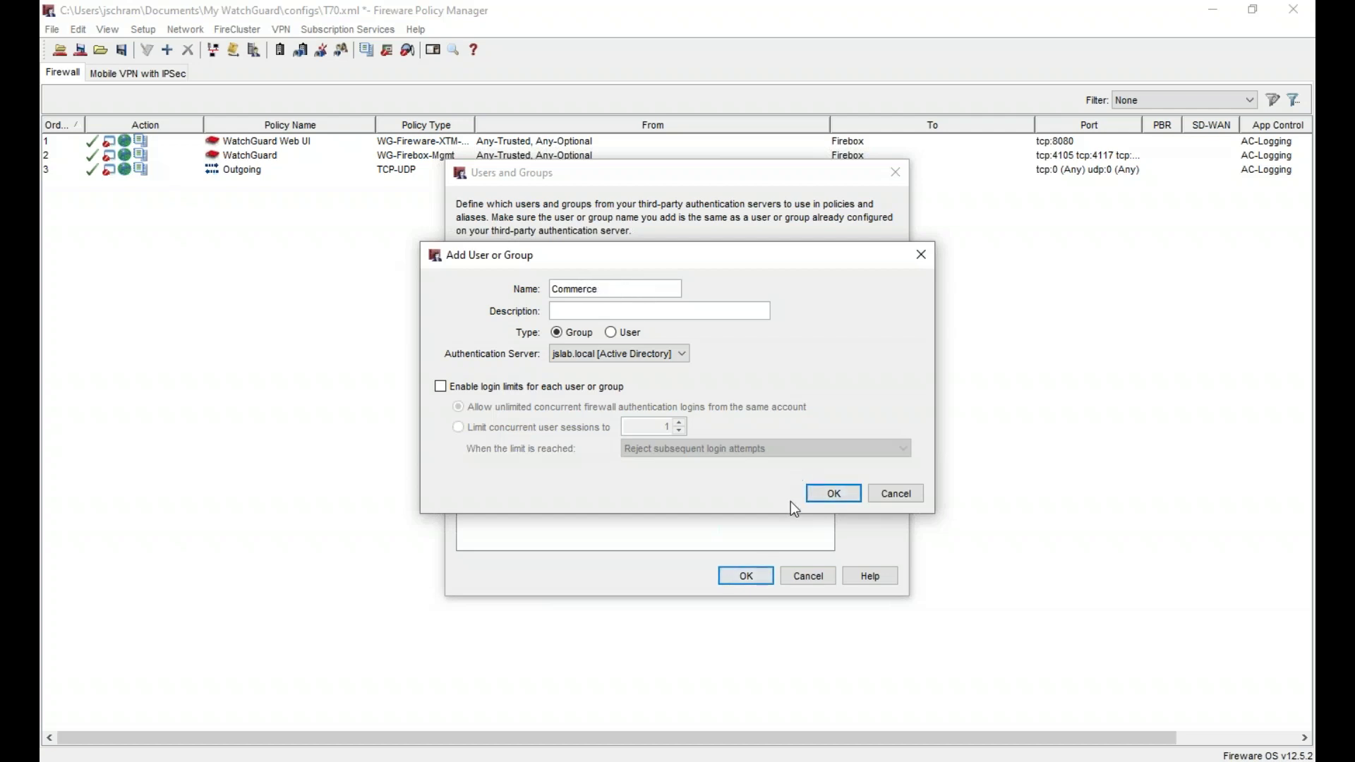
left_click(835, 498)
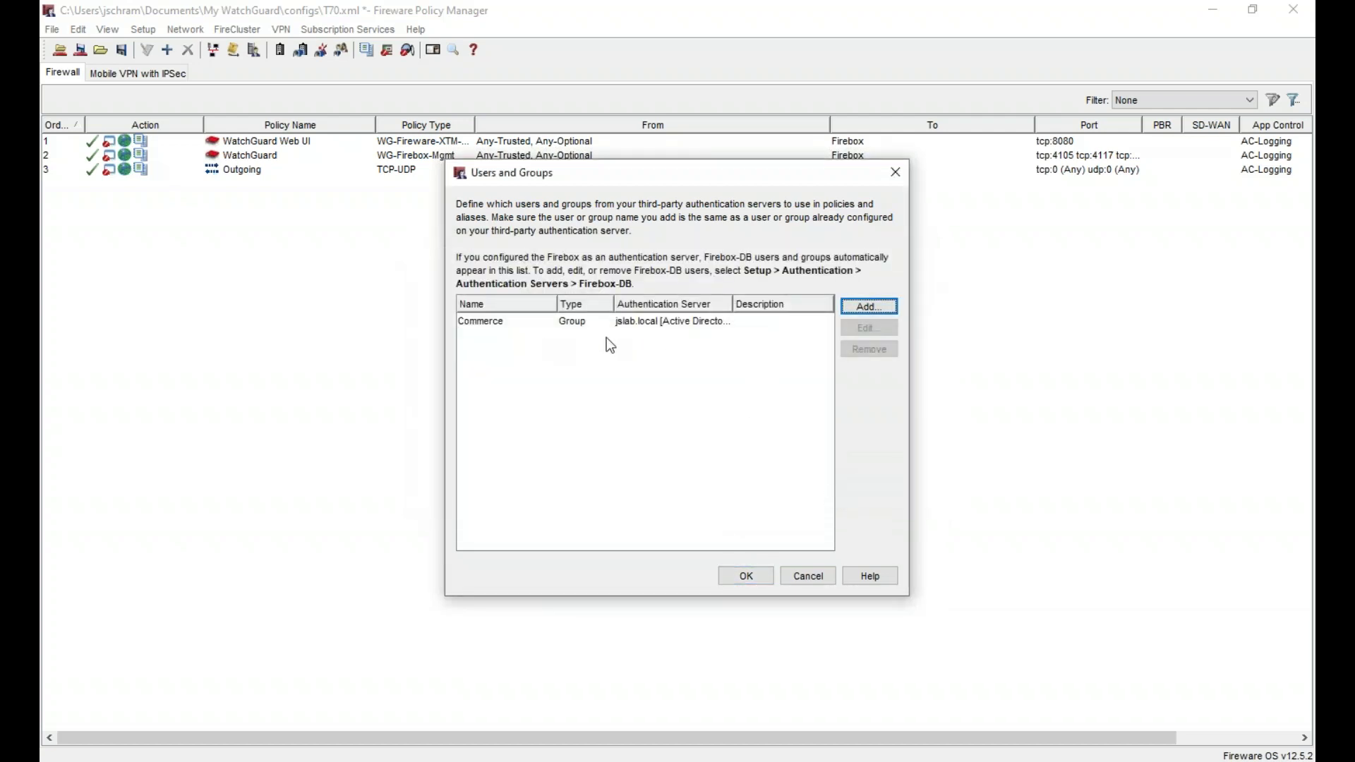
- Add Direction and Production groups on jslab.local and save the users and groups list
left_click(881, 309)
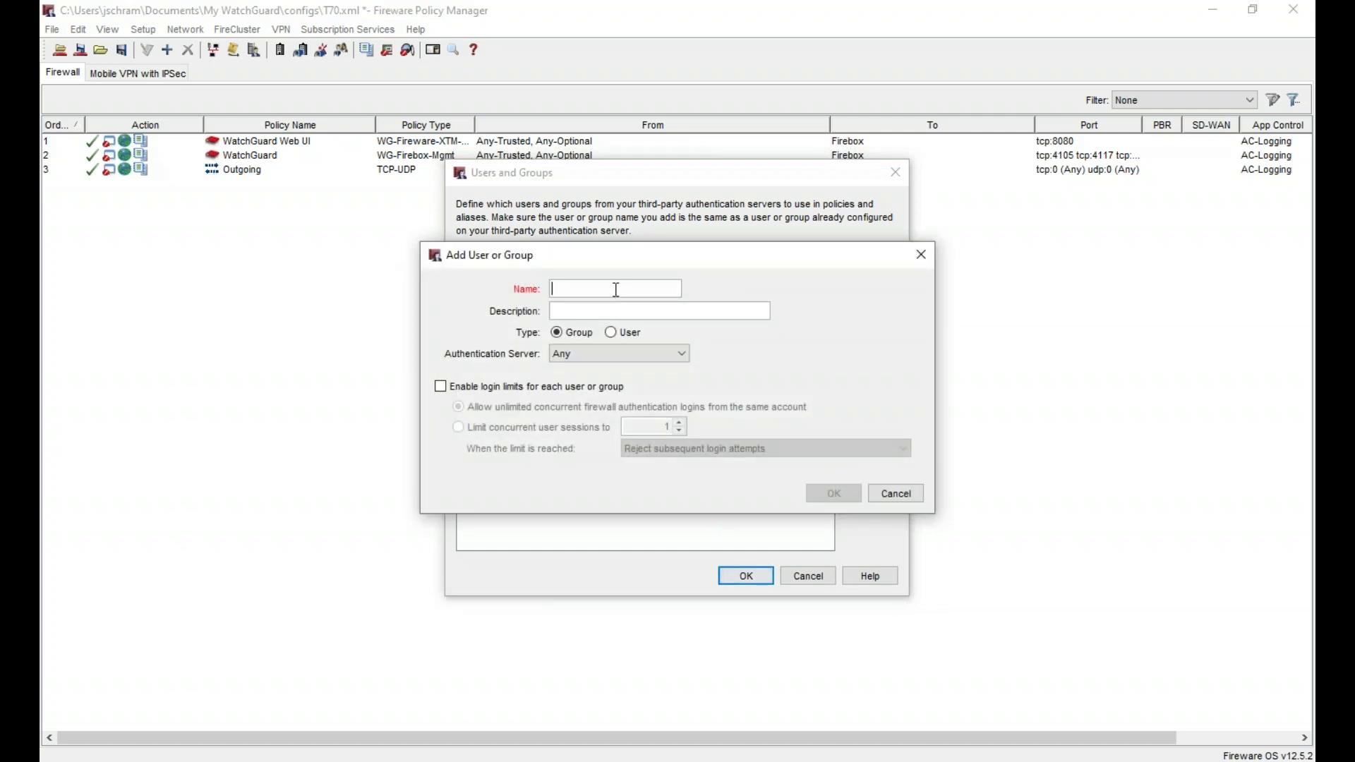
type("Direction")
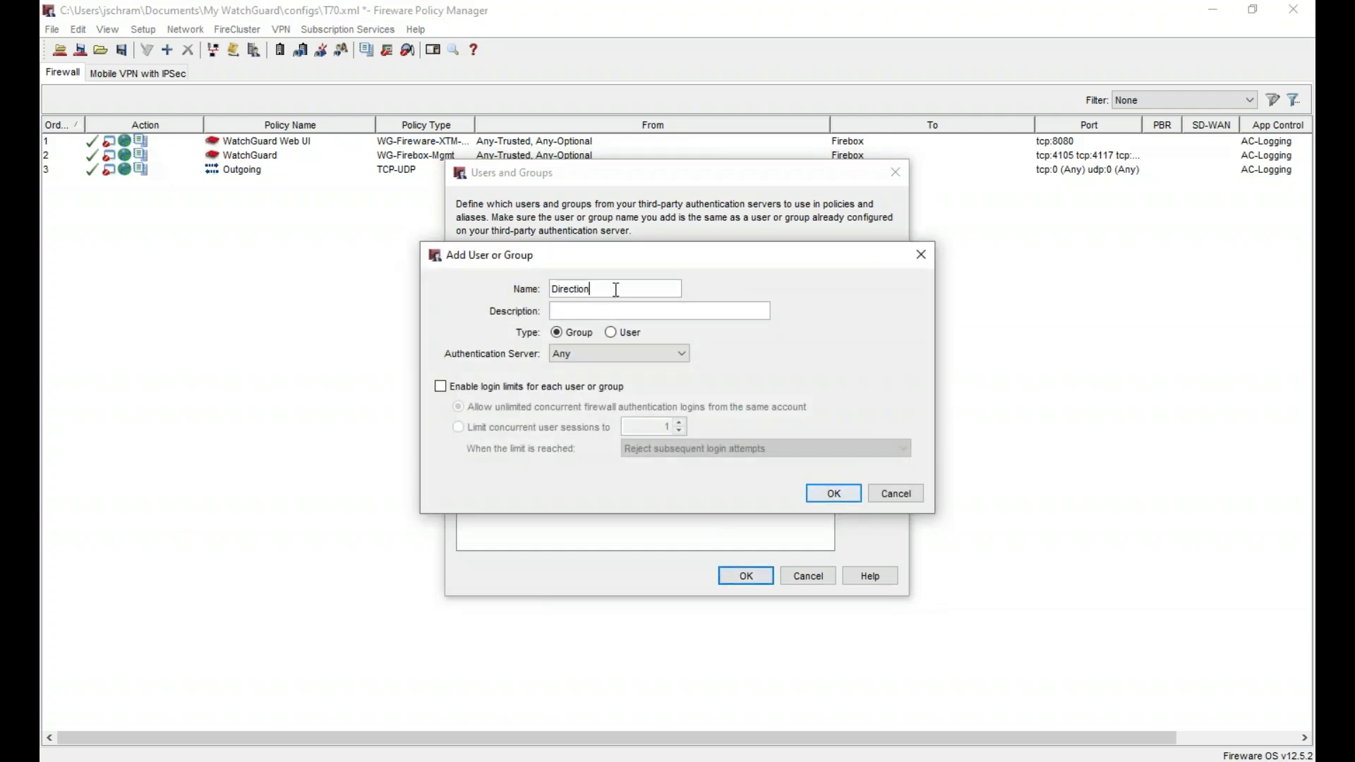
left_click(619, 354)
left_click(614, 384)
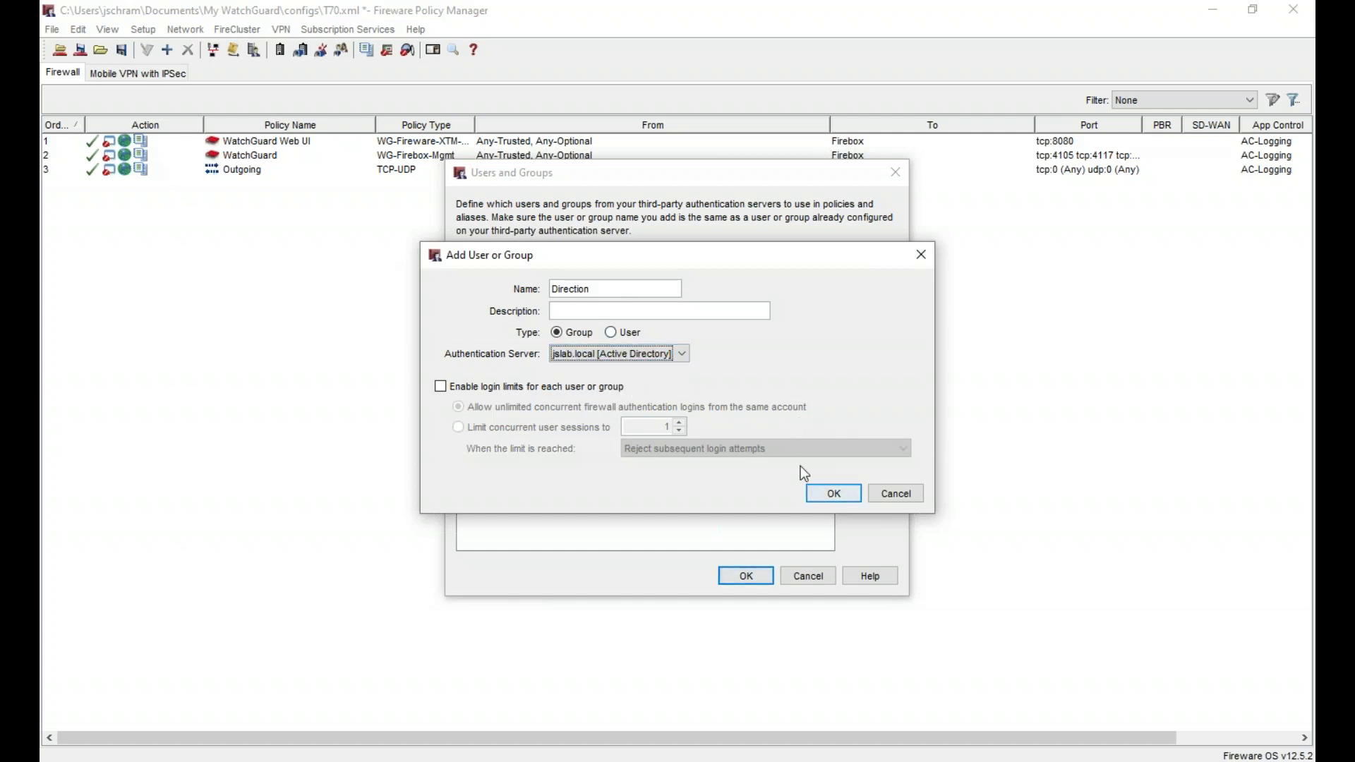
left_click(835, 493)
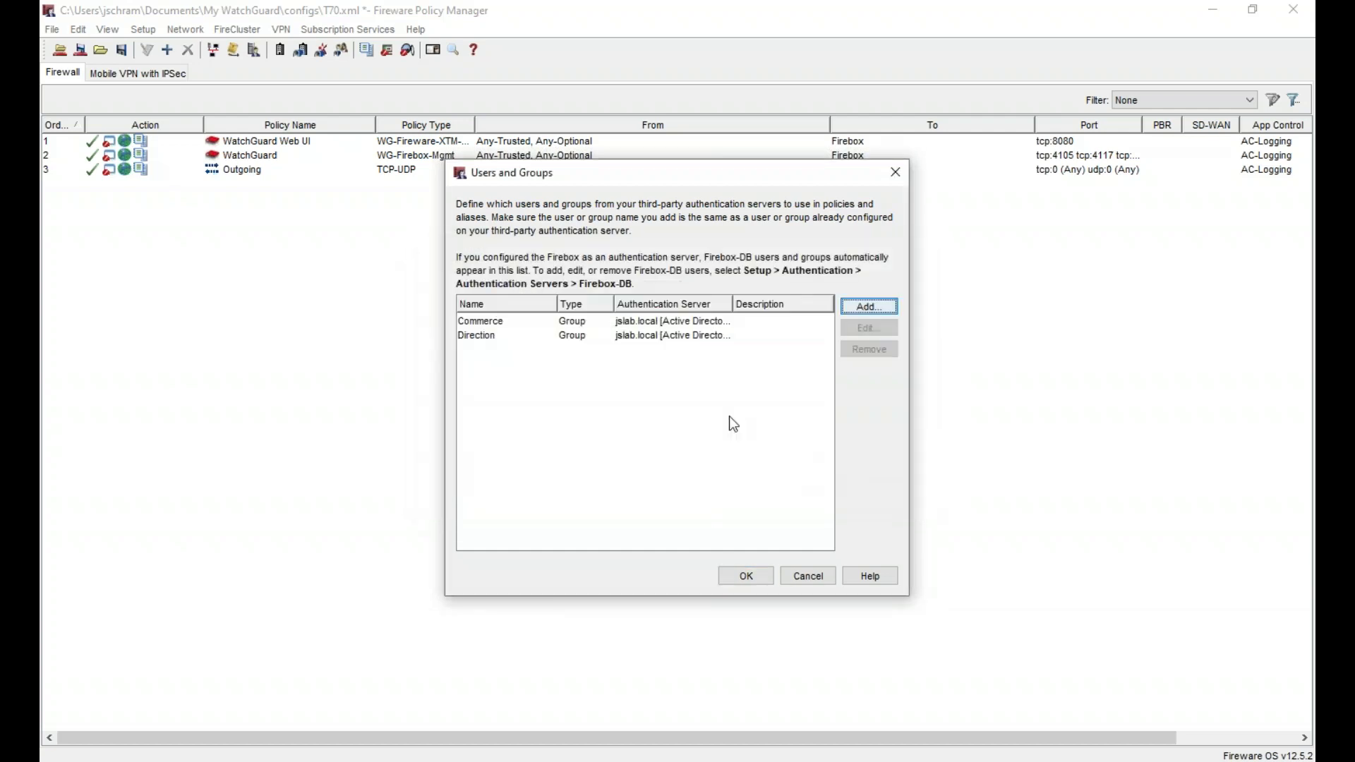
left_click(859, 312)
type("Production")
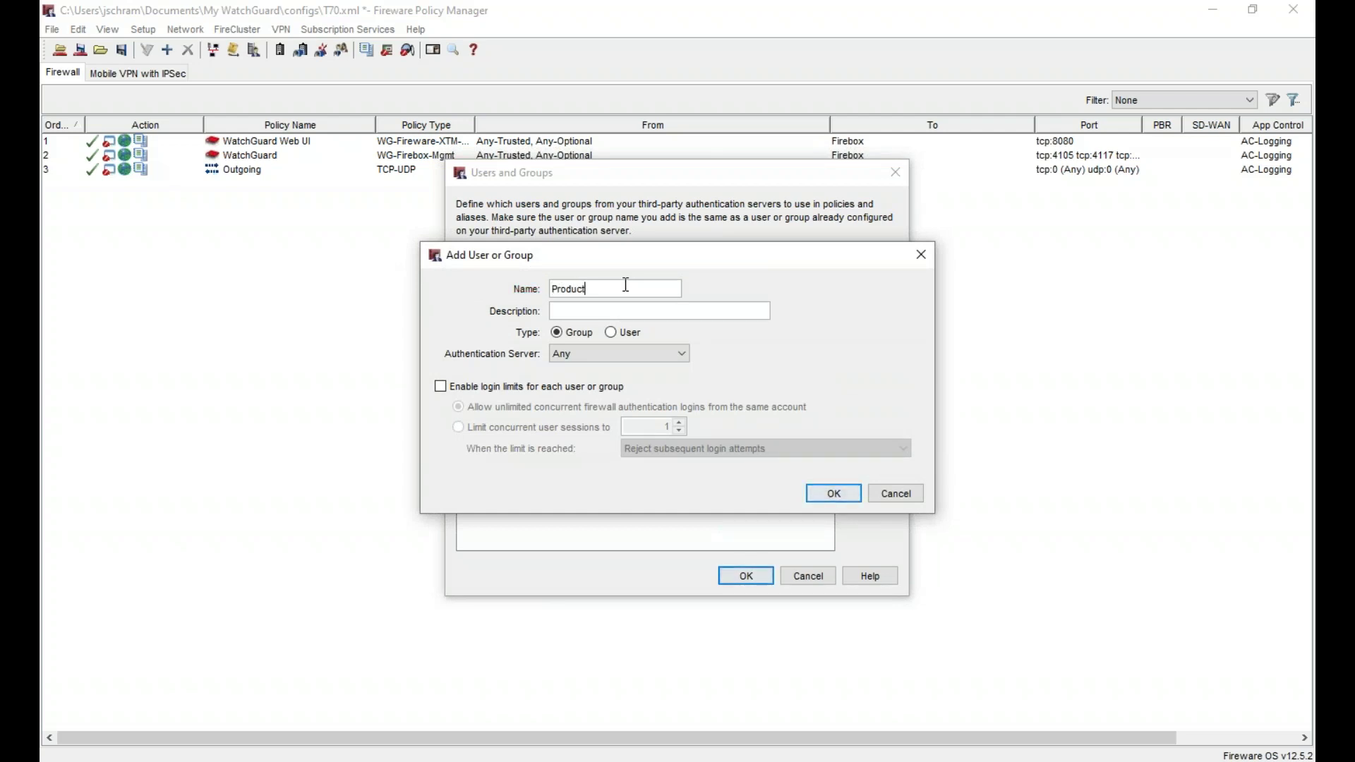
left_click(621, 353)
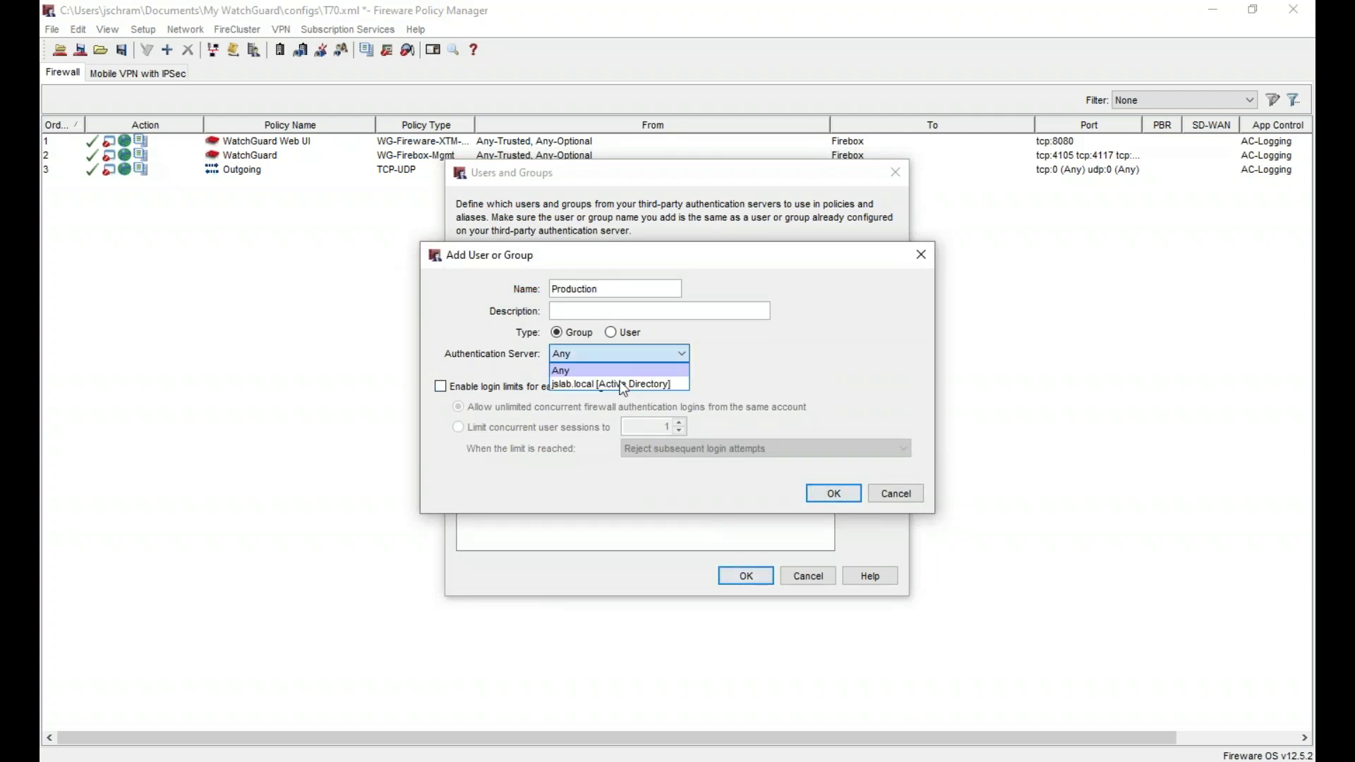
left_click(619, 380)
left_click(833, 492)
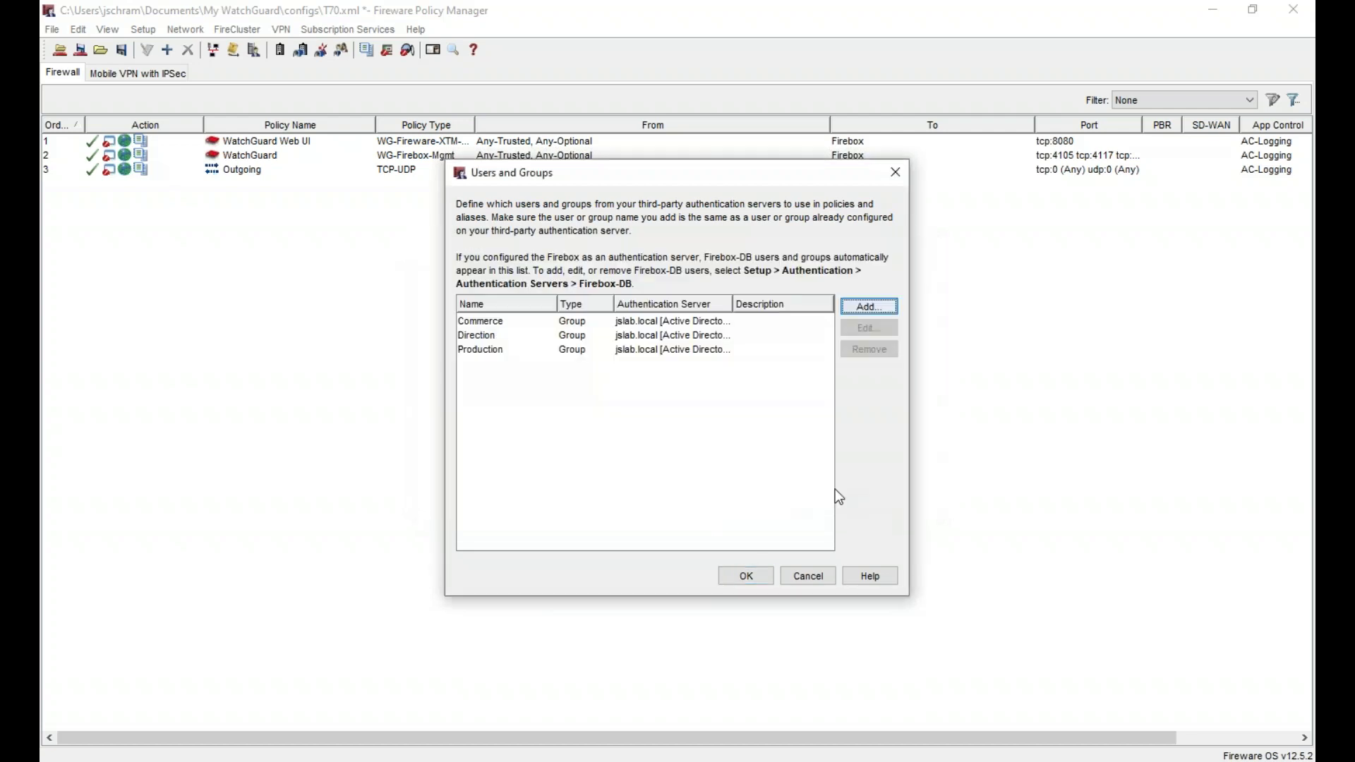
left_click(747, 576)
- Add an HTTP-proxy policy named HTTP-proxy-Direction
right_click(292, 278)
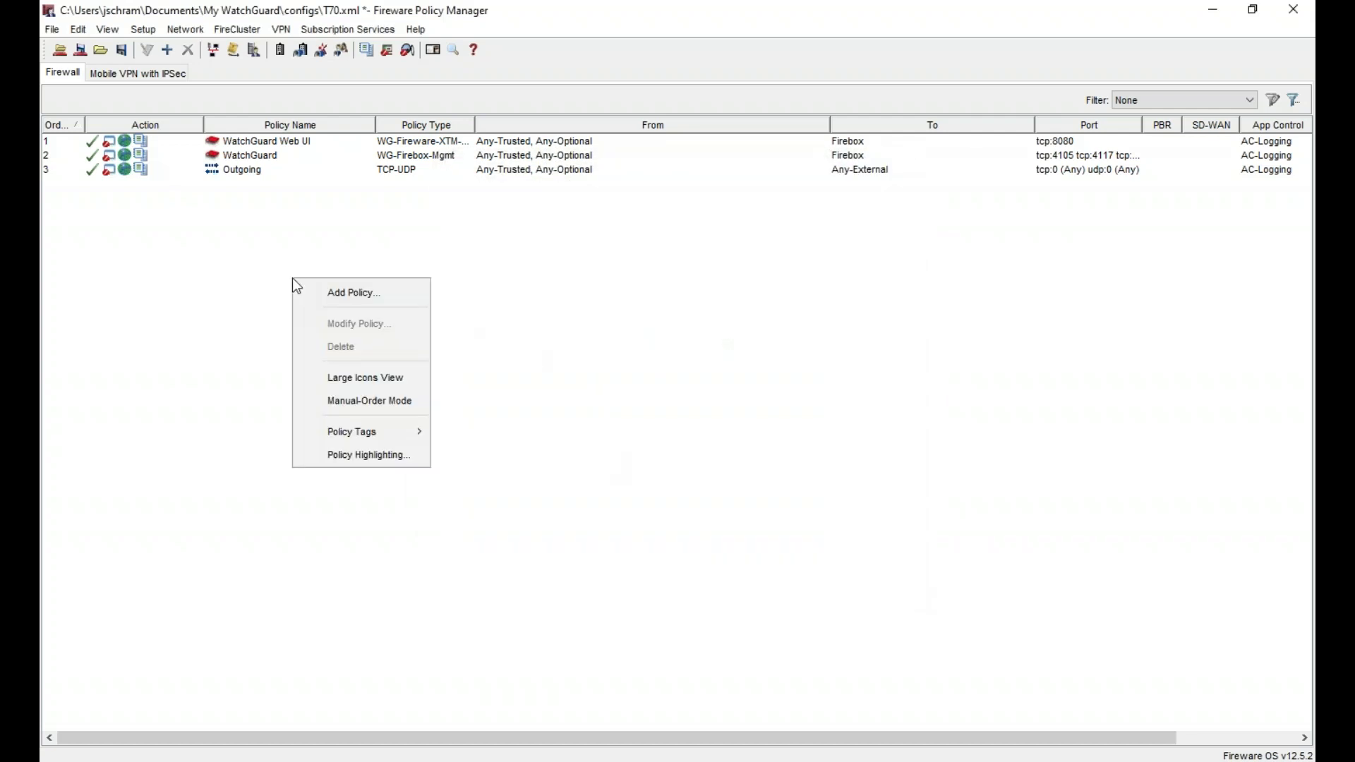
left_click(346, 293)
double_click(491, 327)
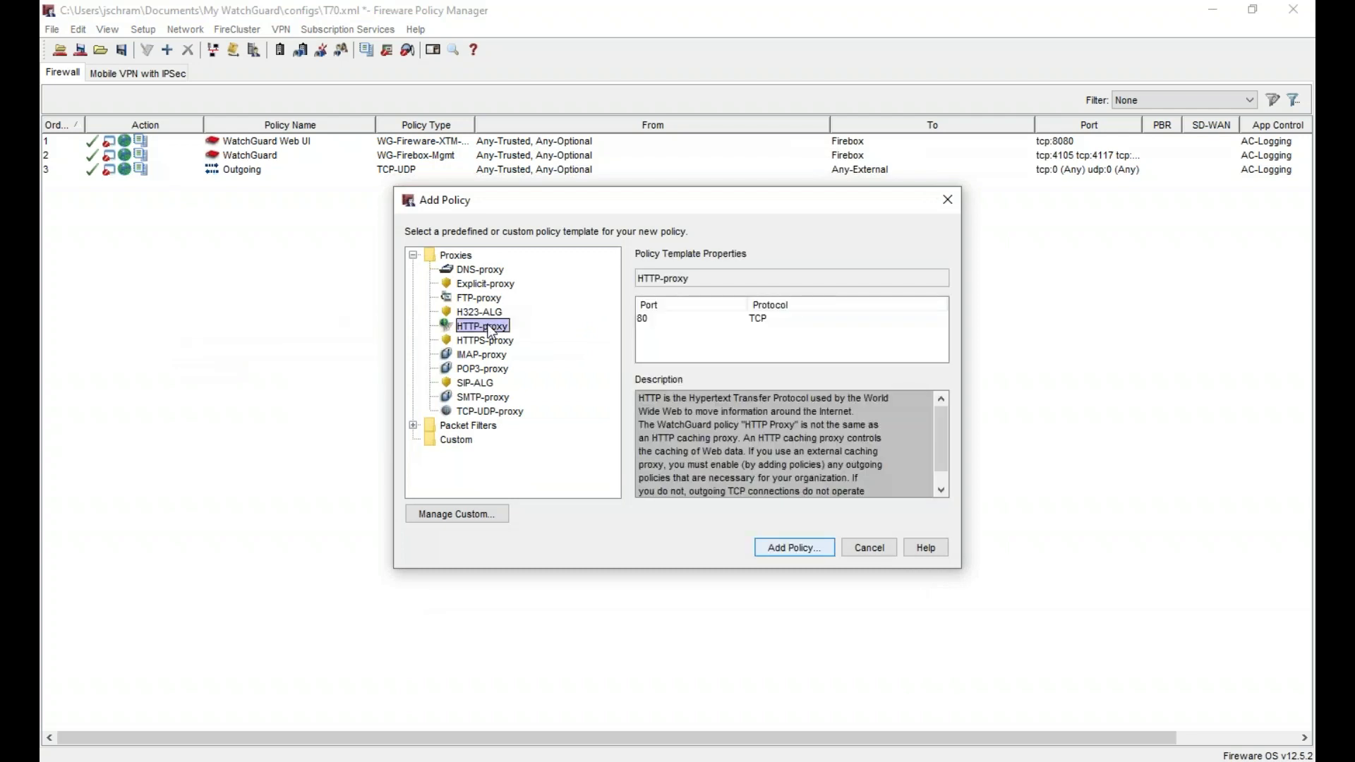
left_click(613, 103)
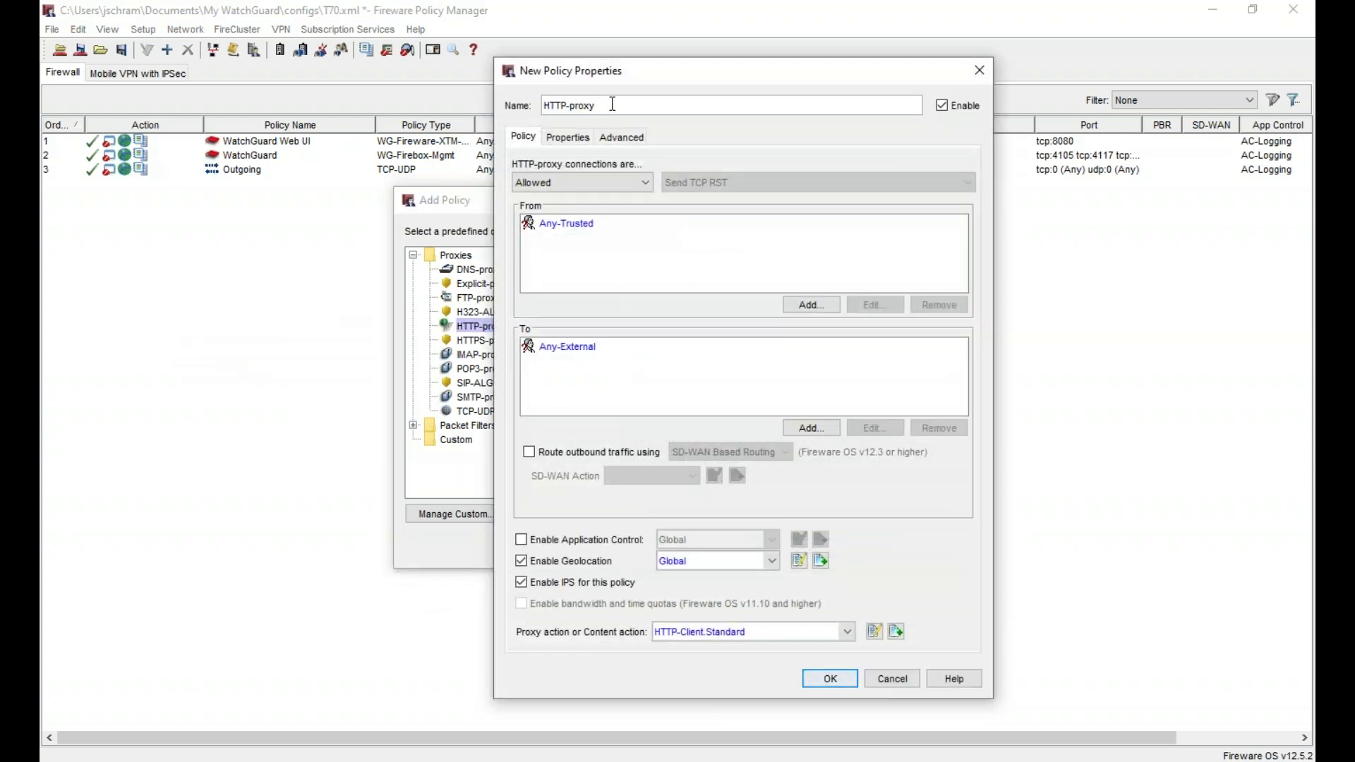
type("-Direction")
- Replace the Any-Trusted source with the Direction group
left_click(594, 230)
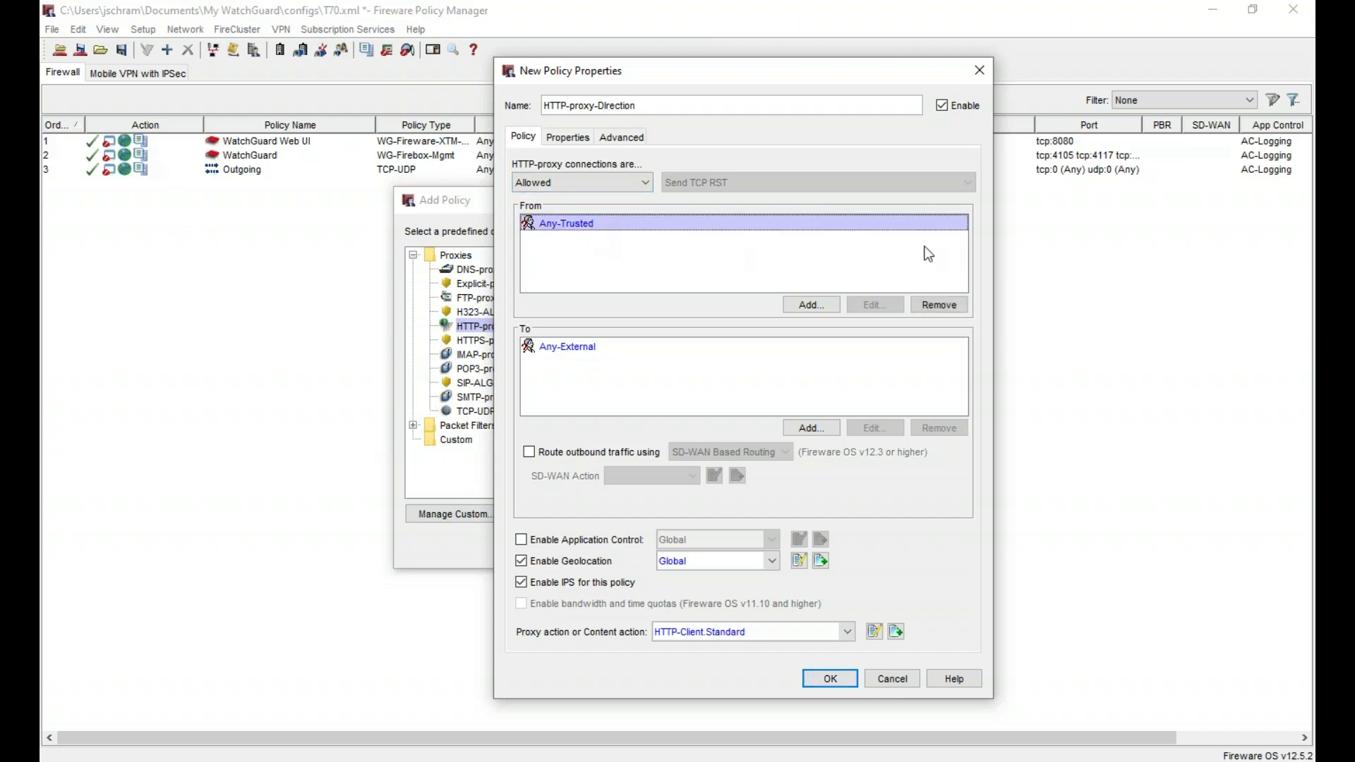
left_click(945, 302)
left_click(809, 304)
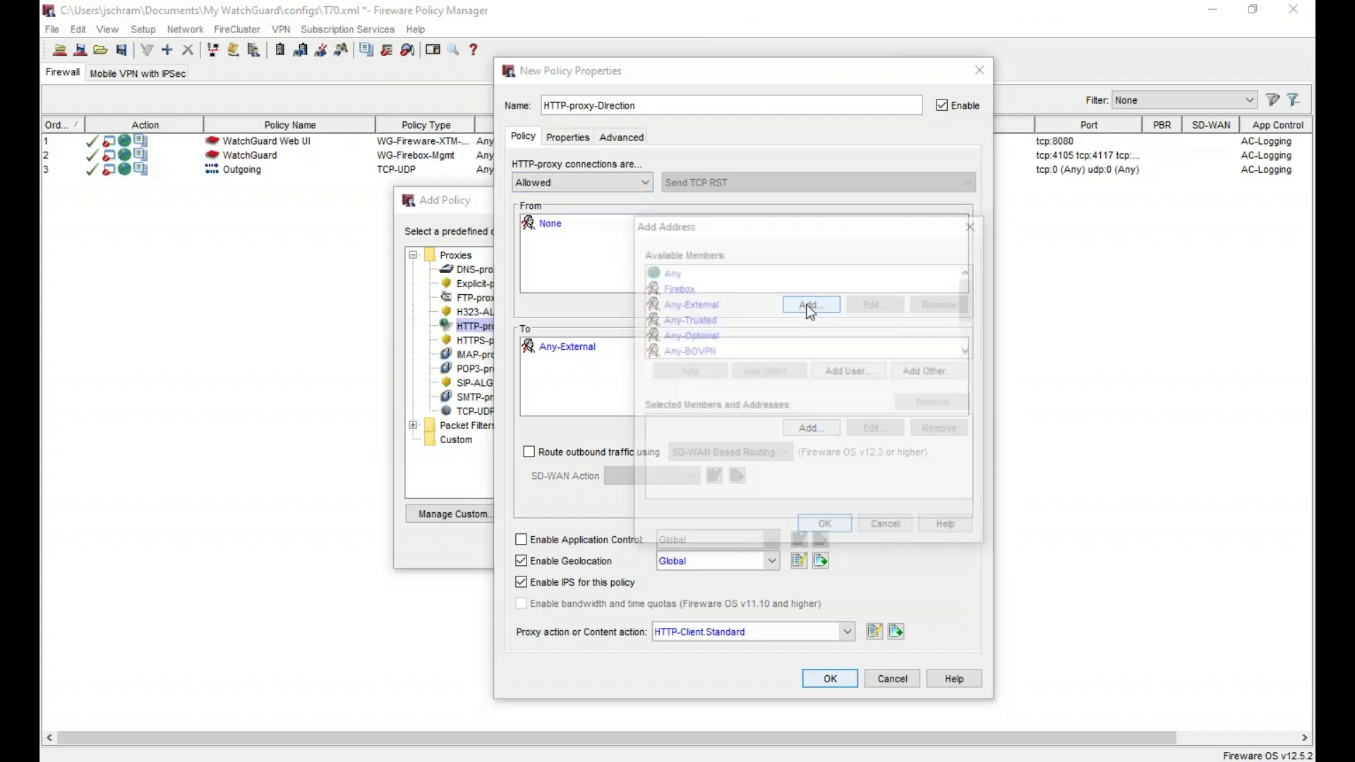
left_click(750, 292)
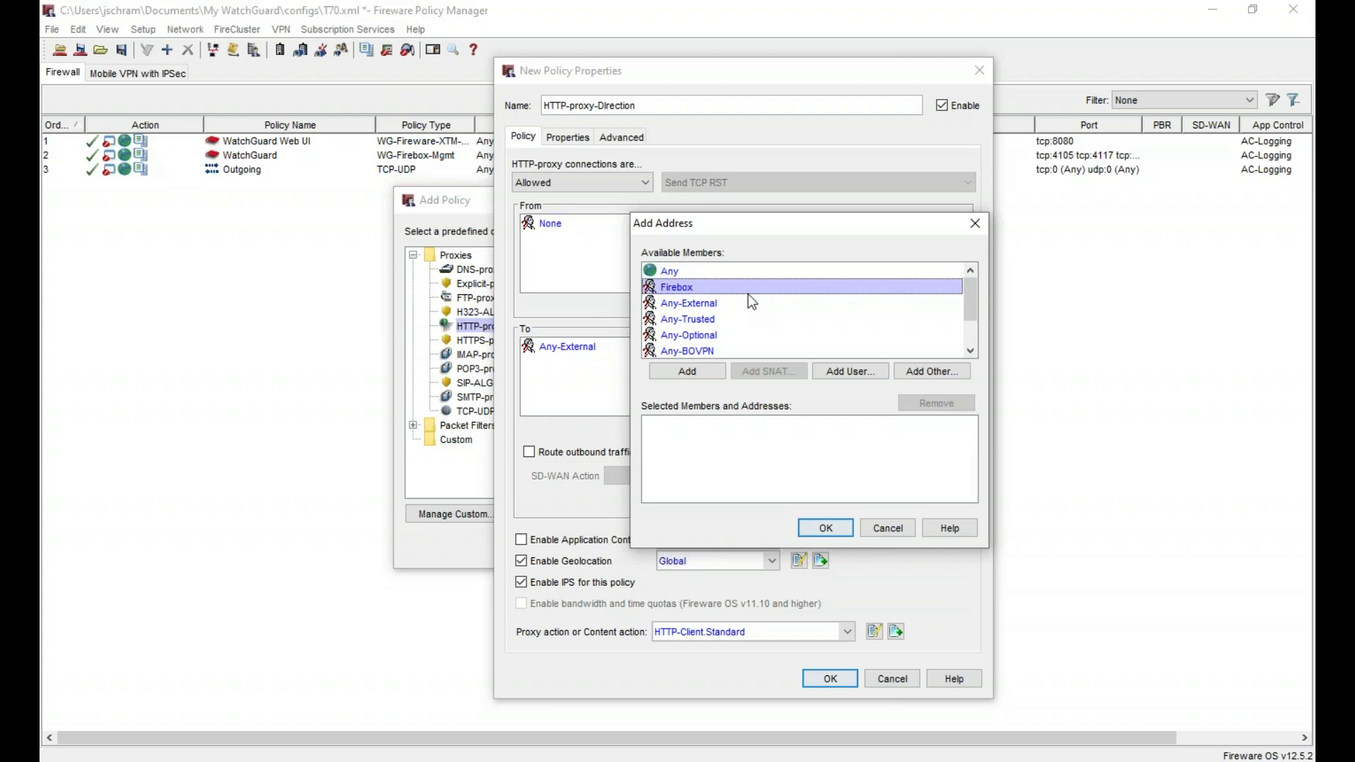
left_click(836, 370)
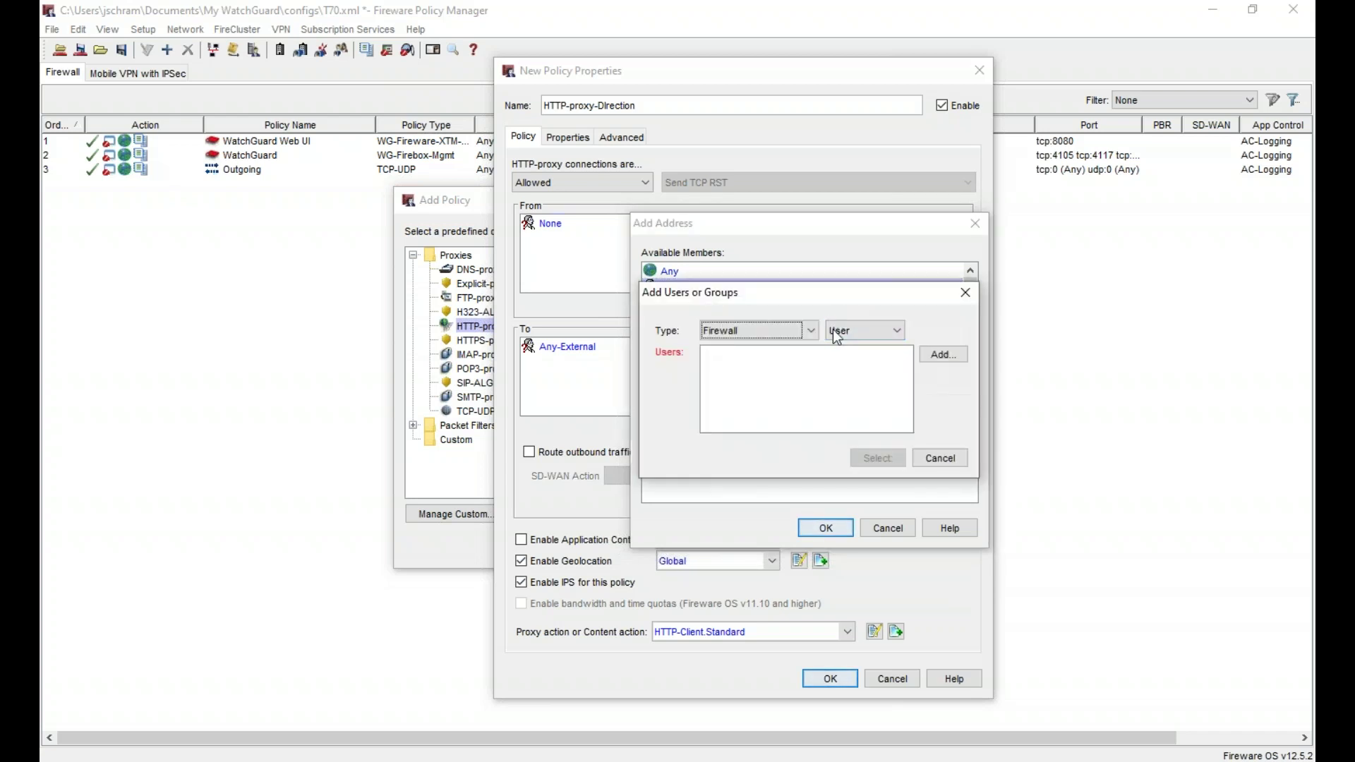
left_click(746, 329)
left_click(750, 329)
left_click(847, 330)
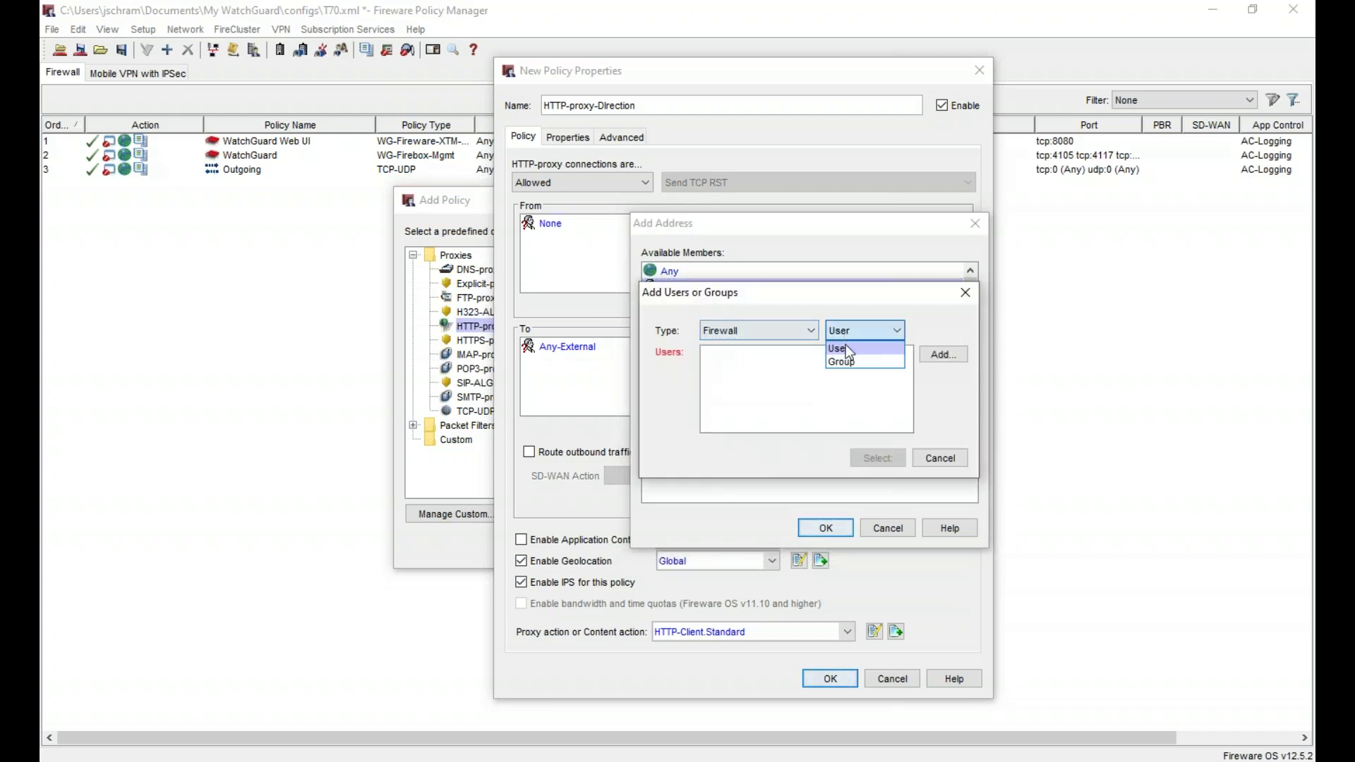
left_click(847, 358)
left_click(763, 368)
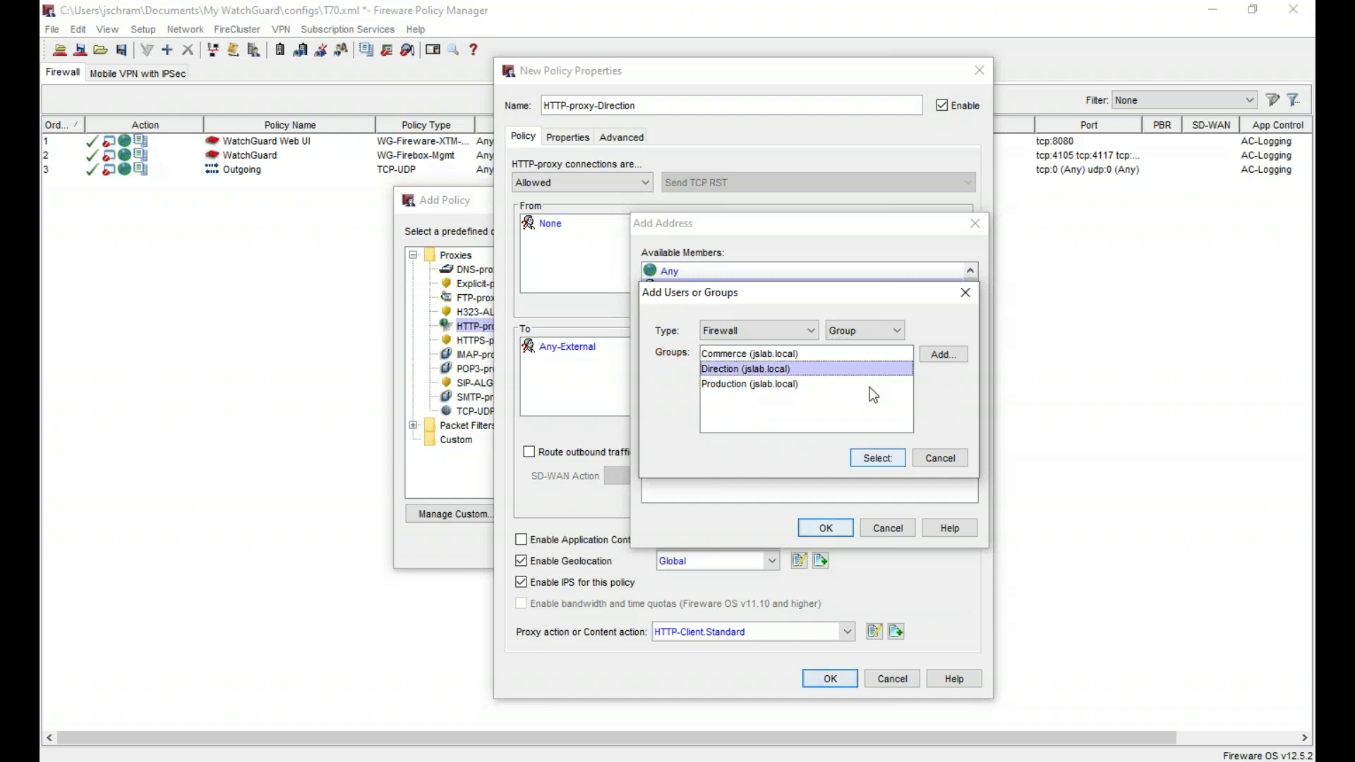
left_click(876, 458)
left_click(821, 535)
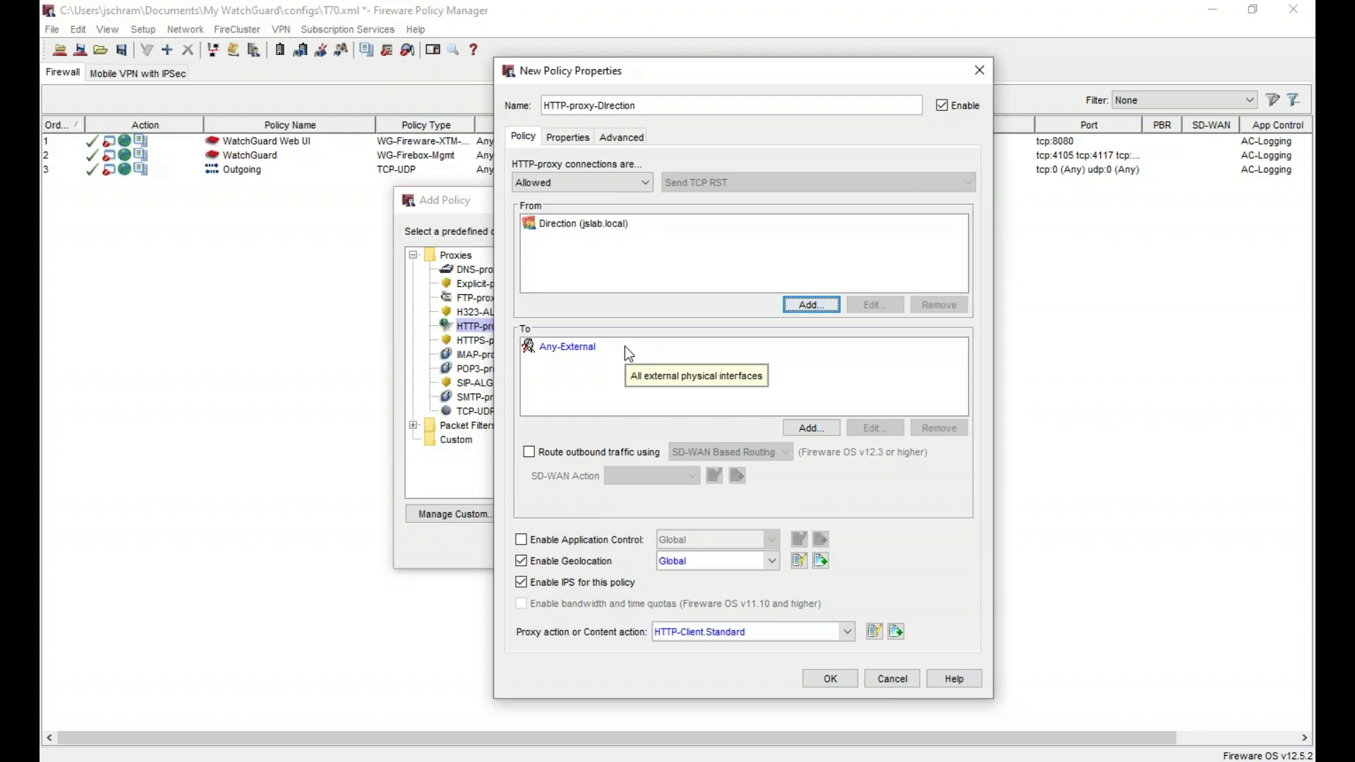
- Enable application control with AC-Logging and use the HTTP-Client.Direction proxy action
left_click(521, 539)
left_click(700, 539)
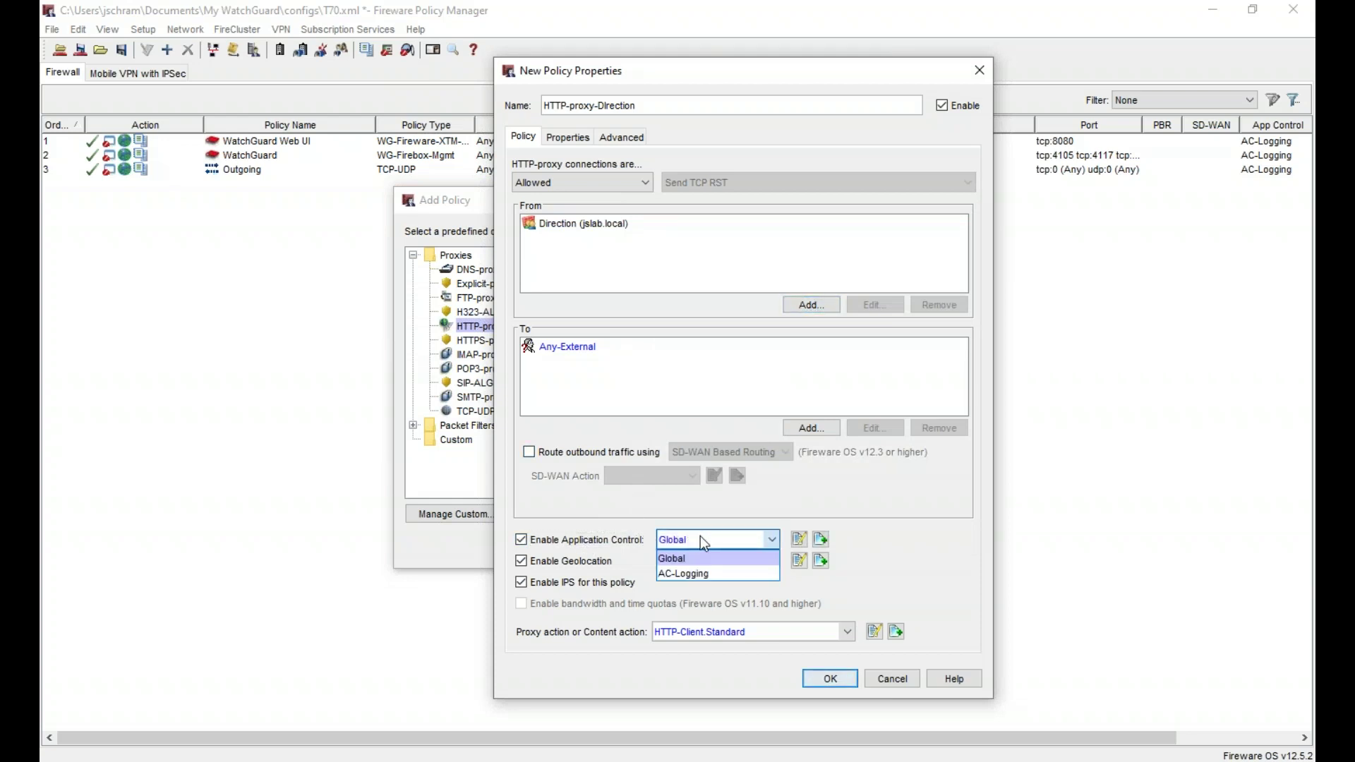
left_click(713, 572)
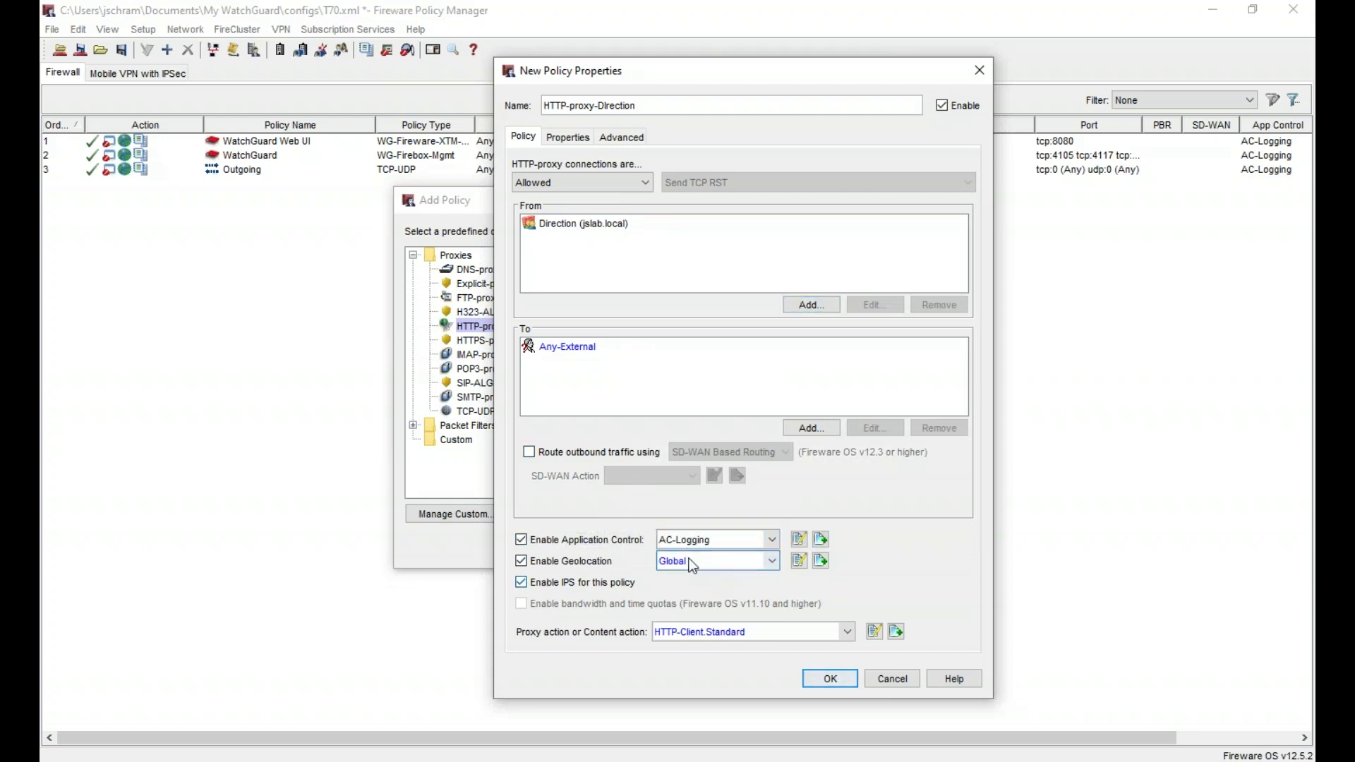
left_click(716, 636)
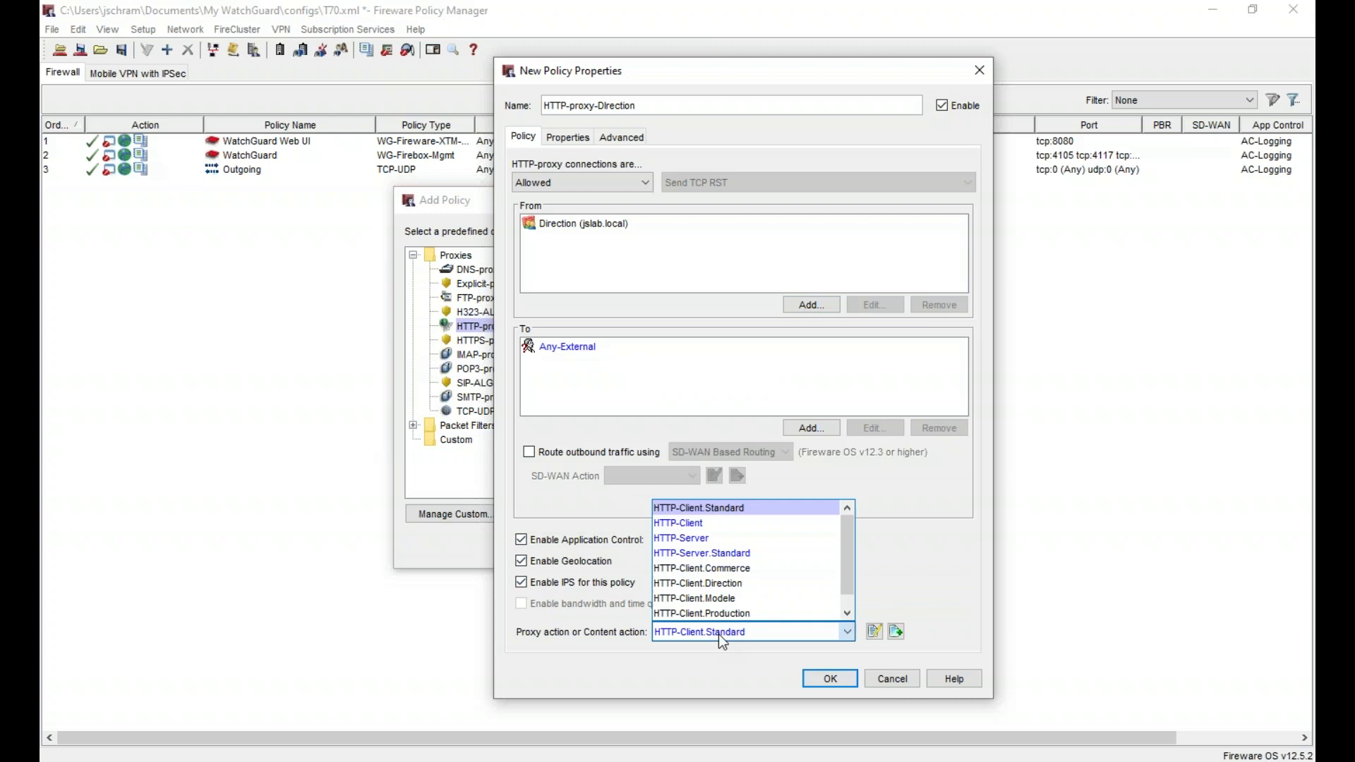
left_click(760, 589)
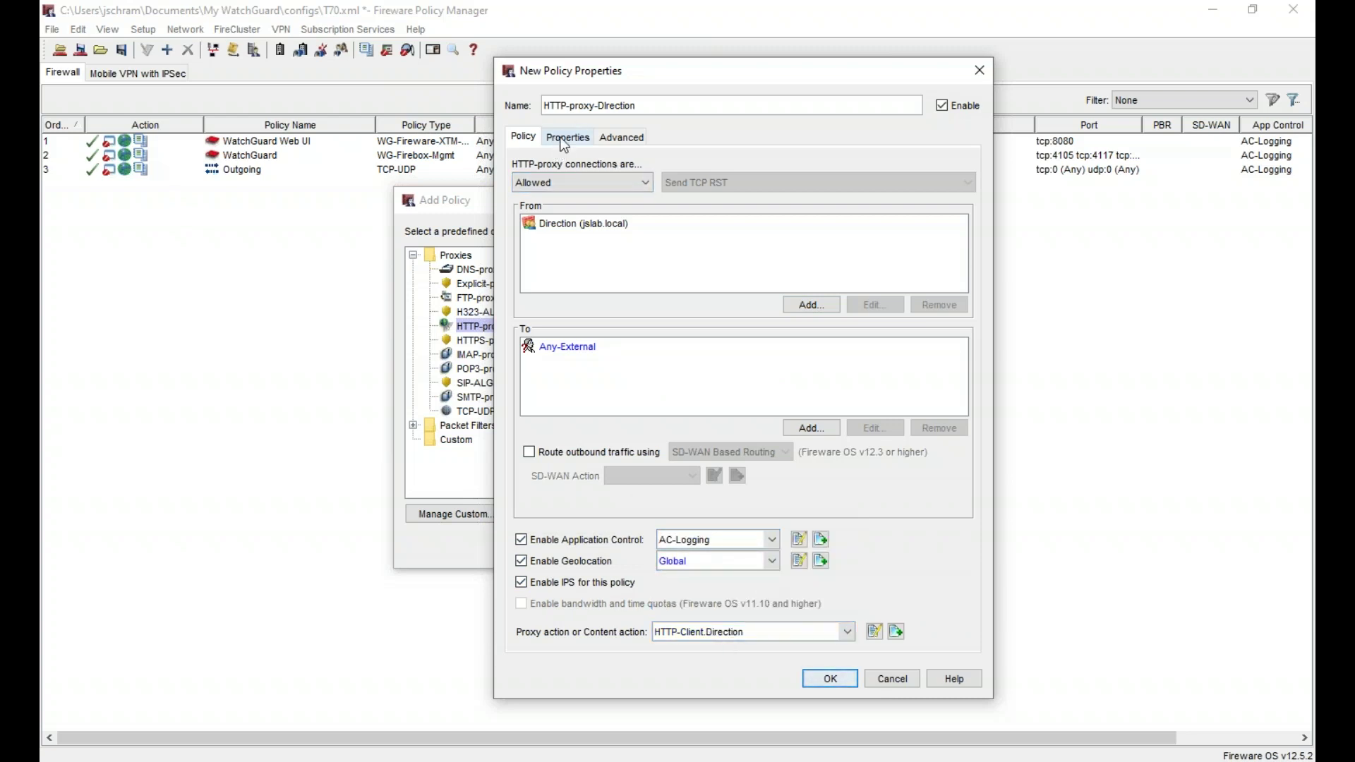
- Log allowed packets and save the HTTP-proxy-Direction policy
left_click(565, 141)
left_click(546, 450)
left_click(695, 276)
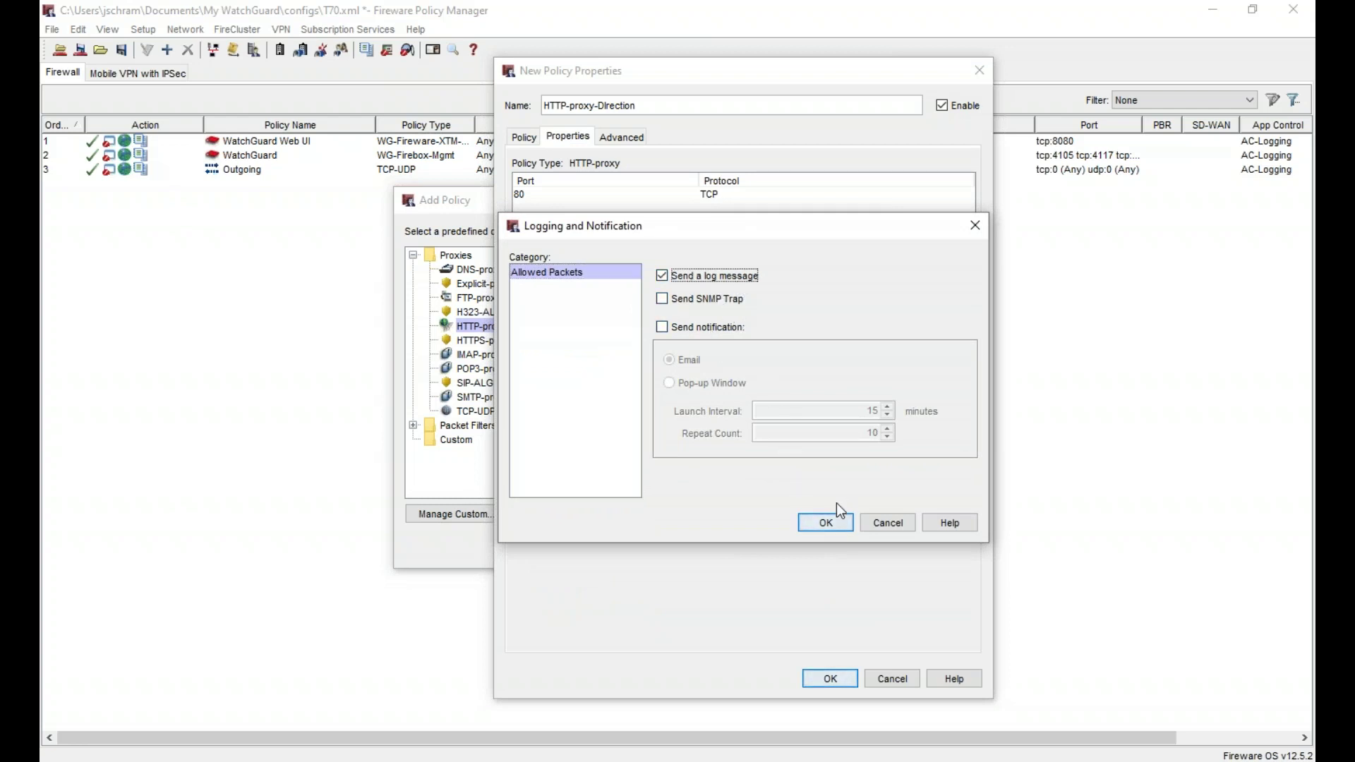
left_click(833, 522)
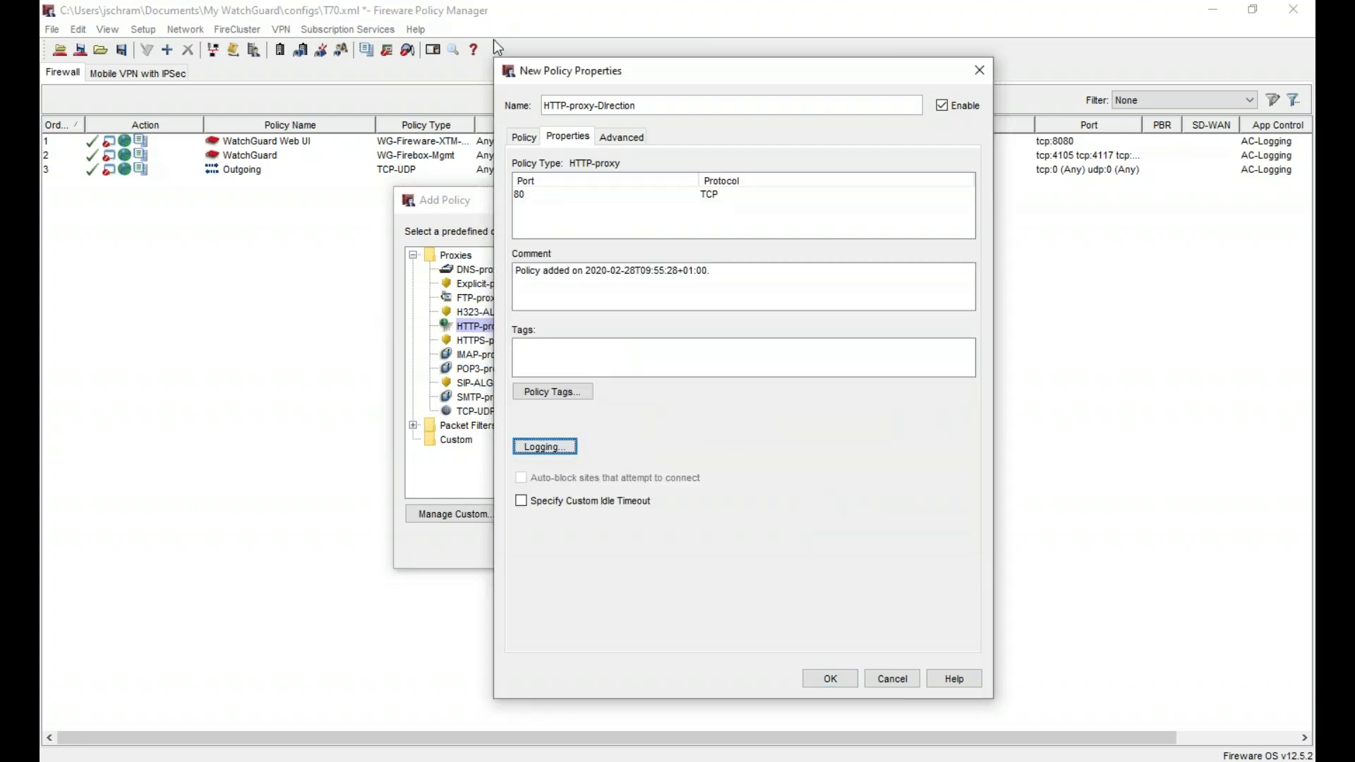
left_click(530, 137)
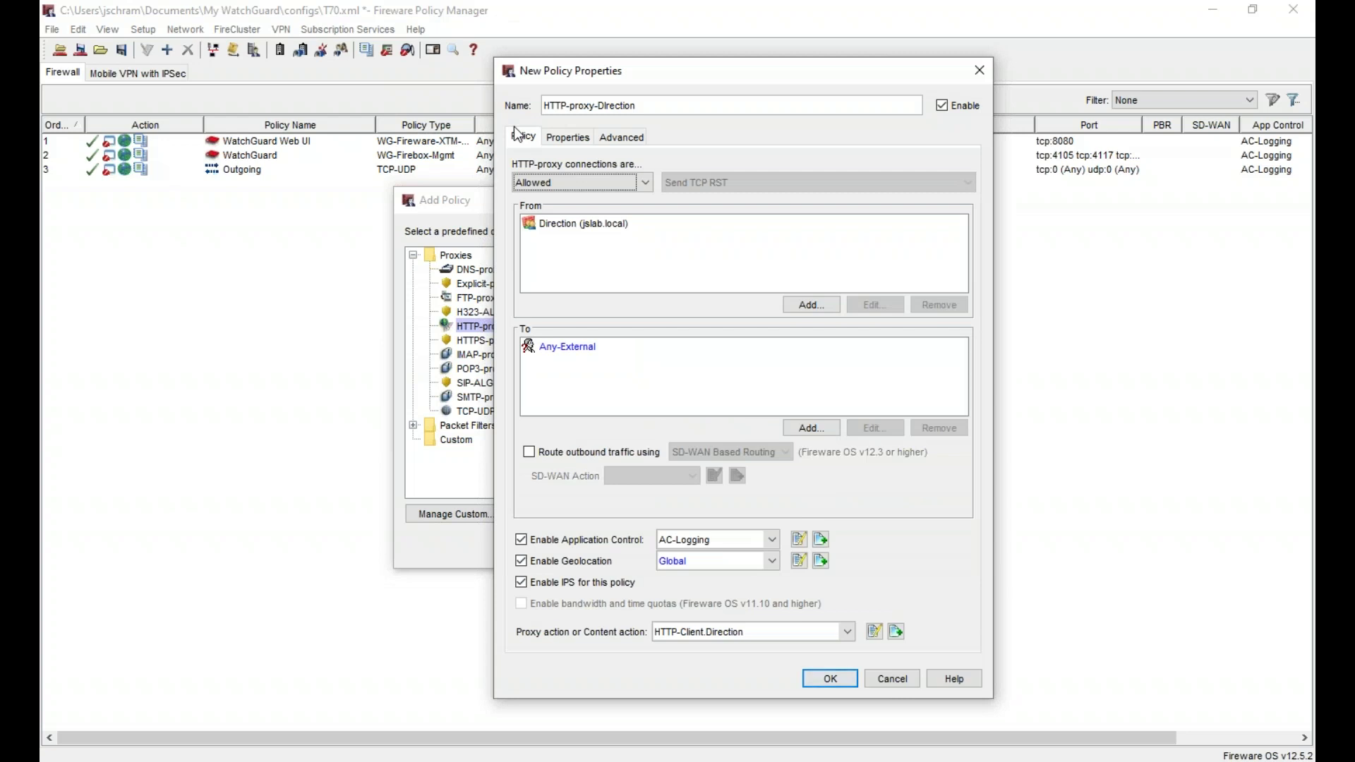
left_click(831, 679)
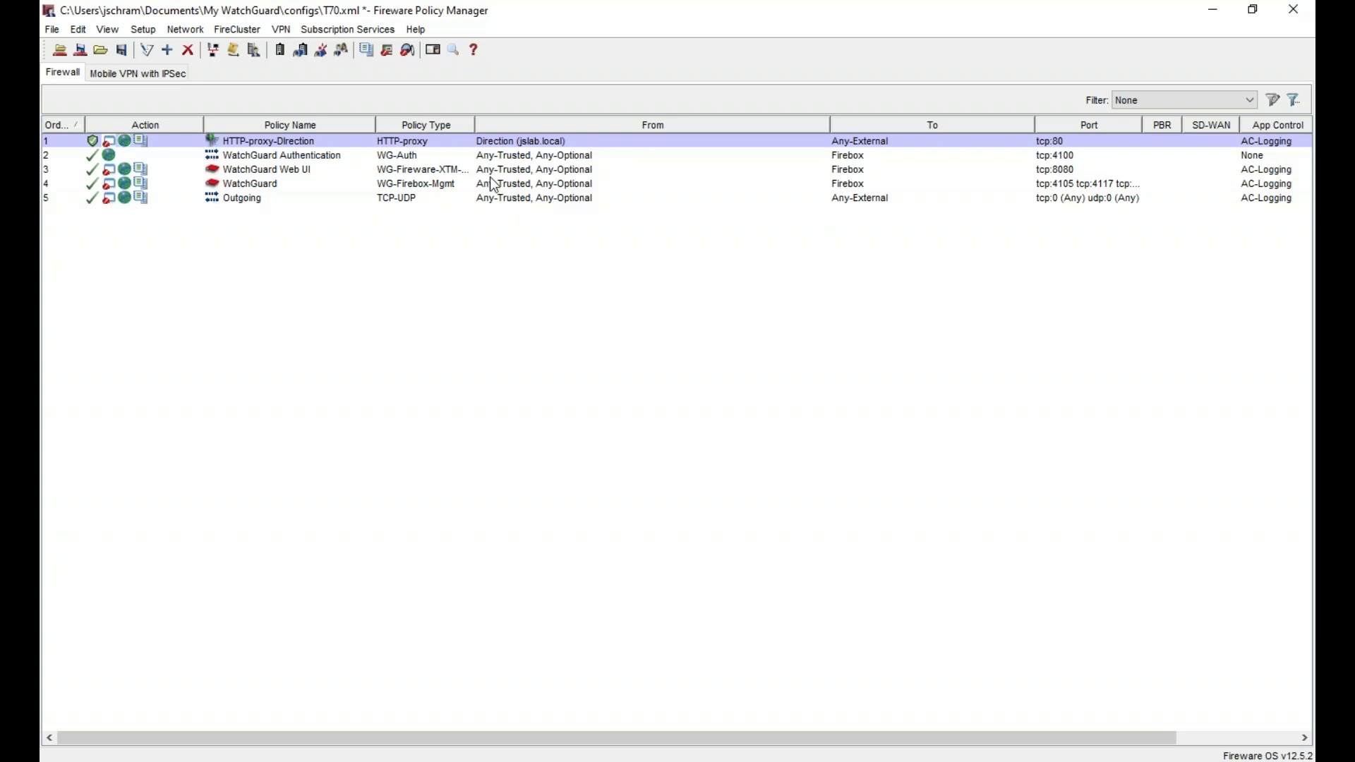
- Add a new HTTP-proxy policy and name it HTTP-proxy-Commerce
right_click(526, 269)
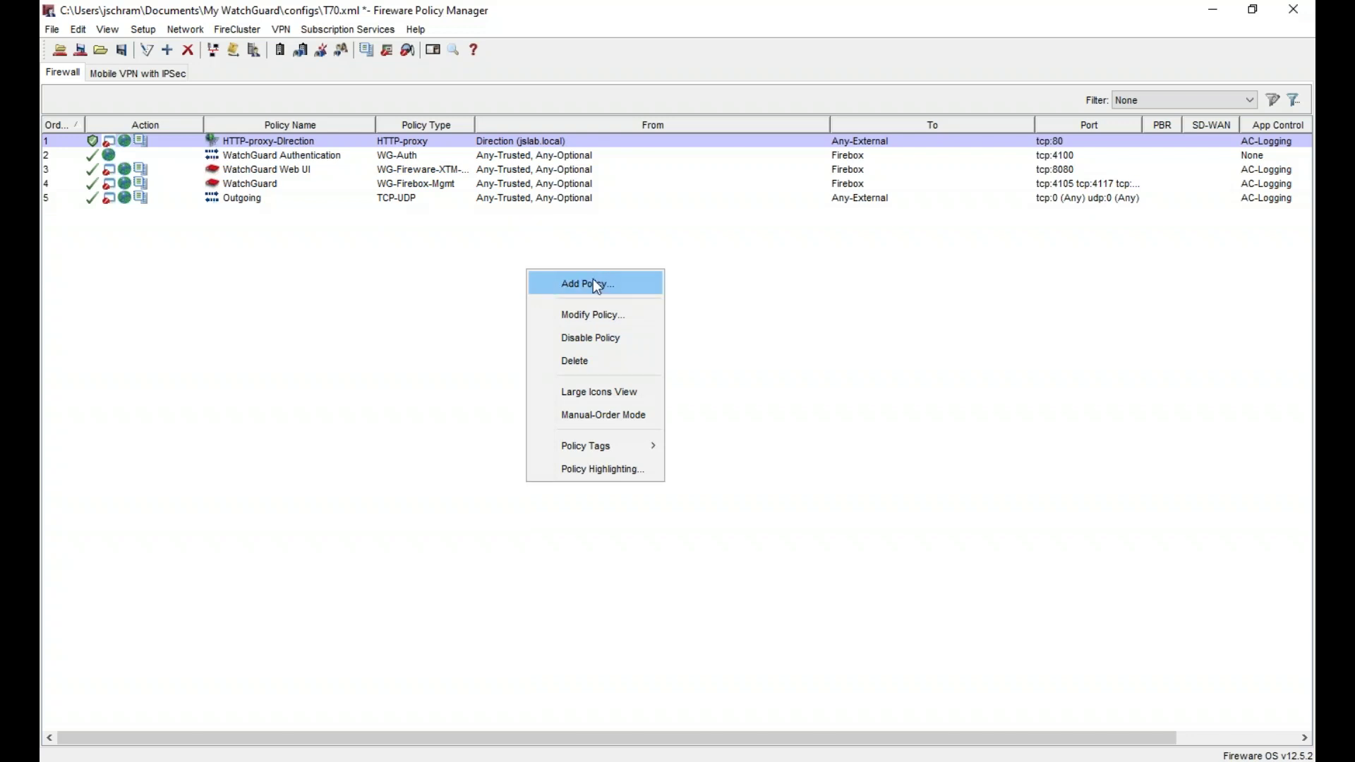
left_click(592, 300)
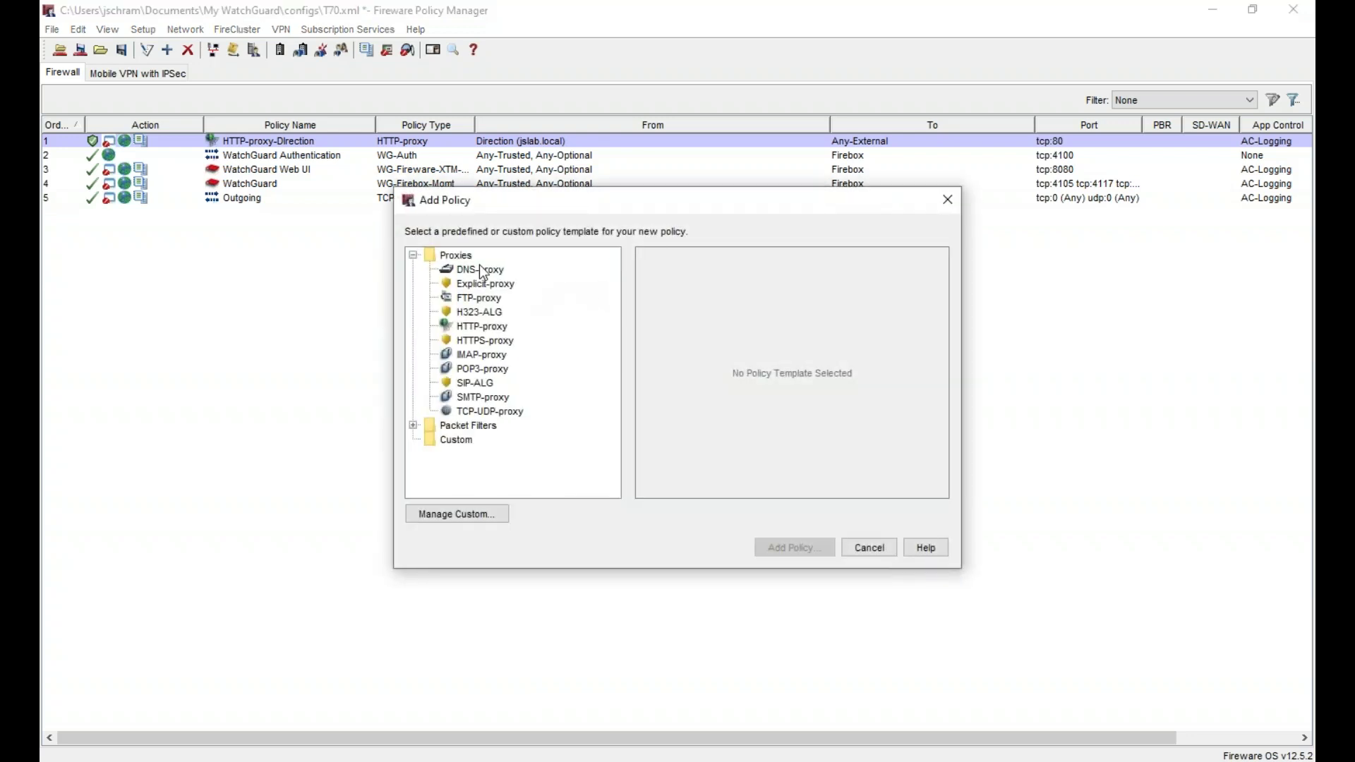
left_click(484, 326)
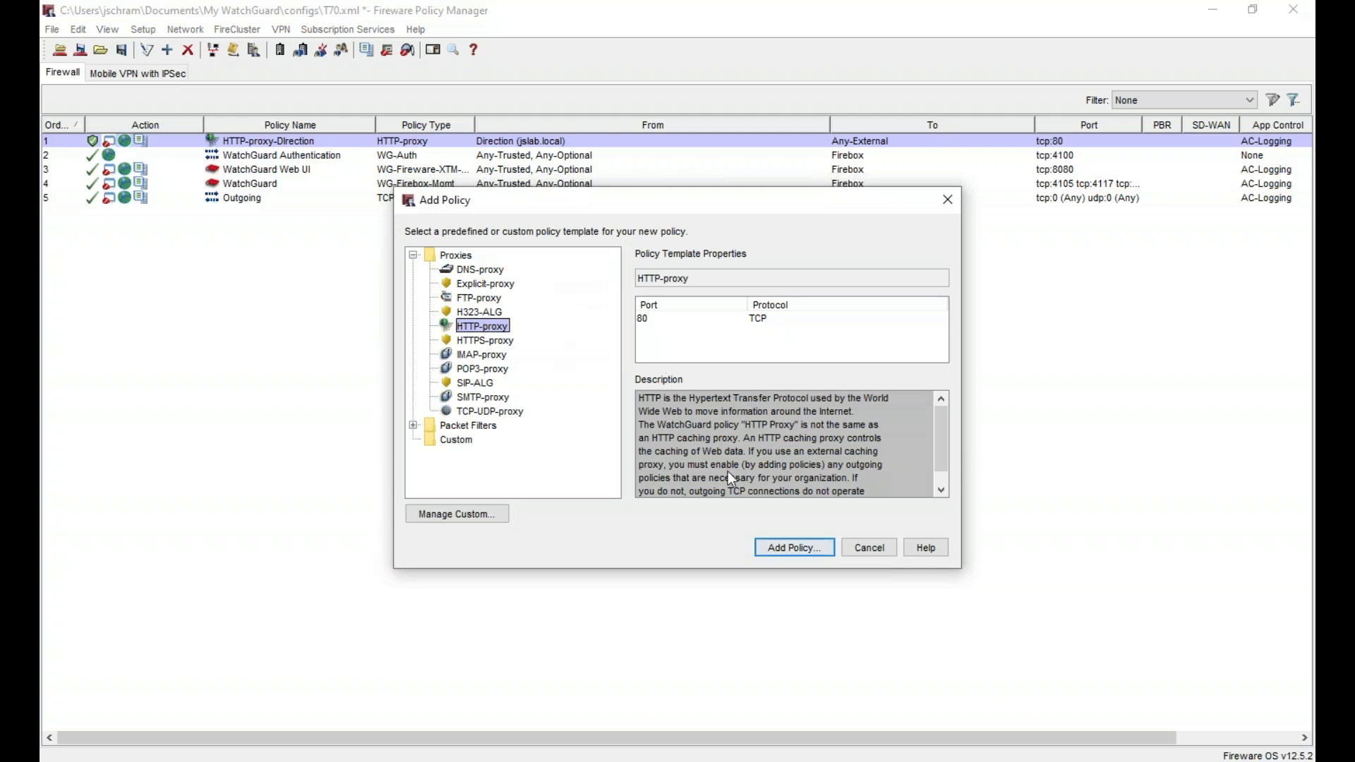
left_click(794, 549)
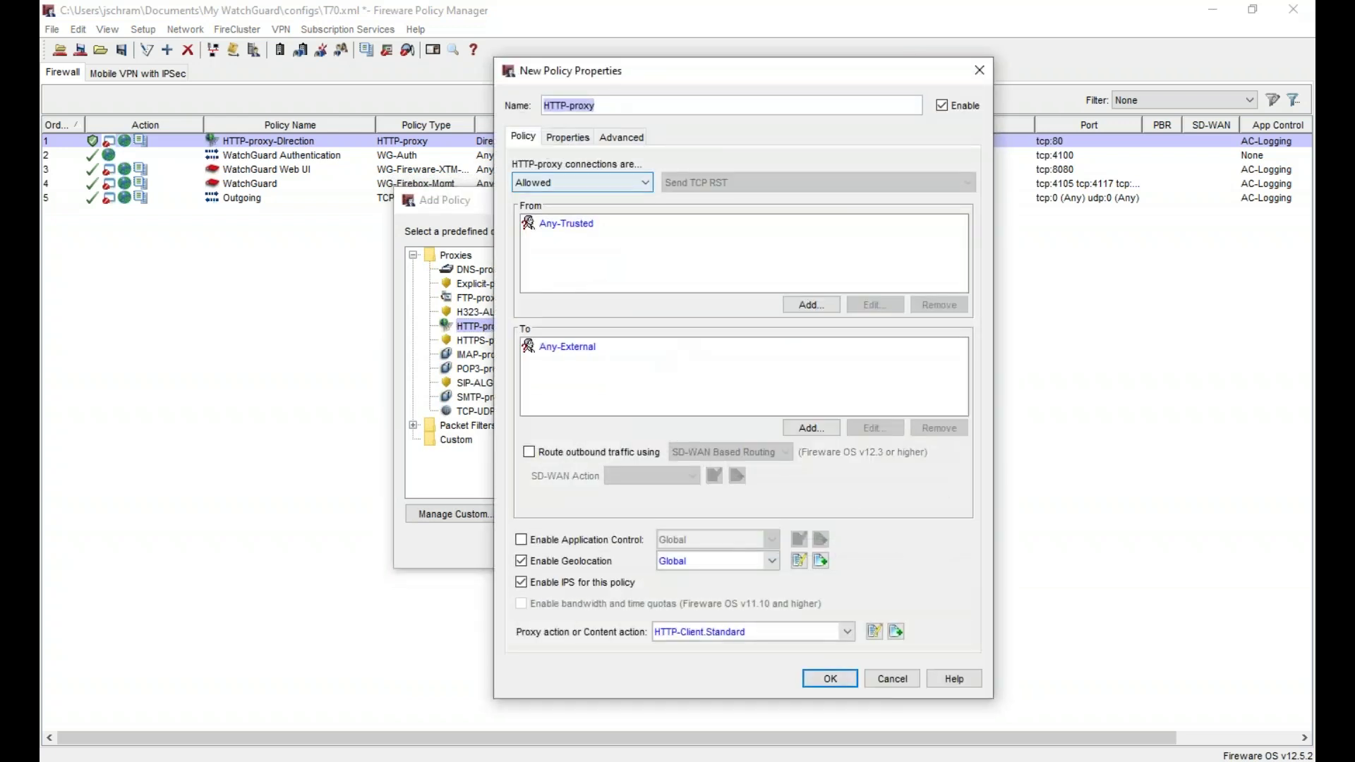
left_click(634, 103)
type("-")
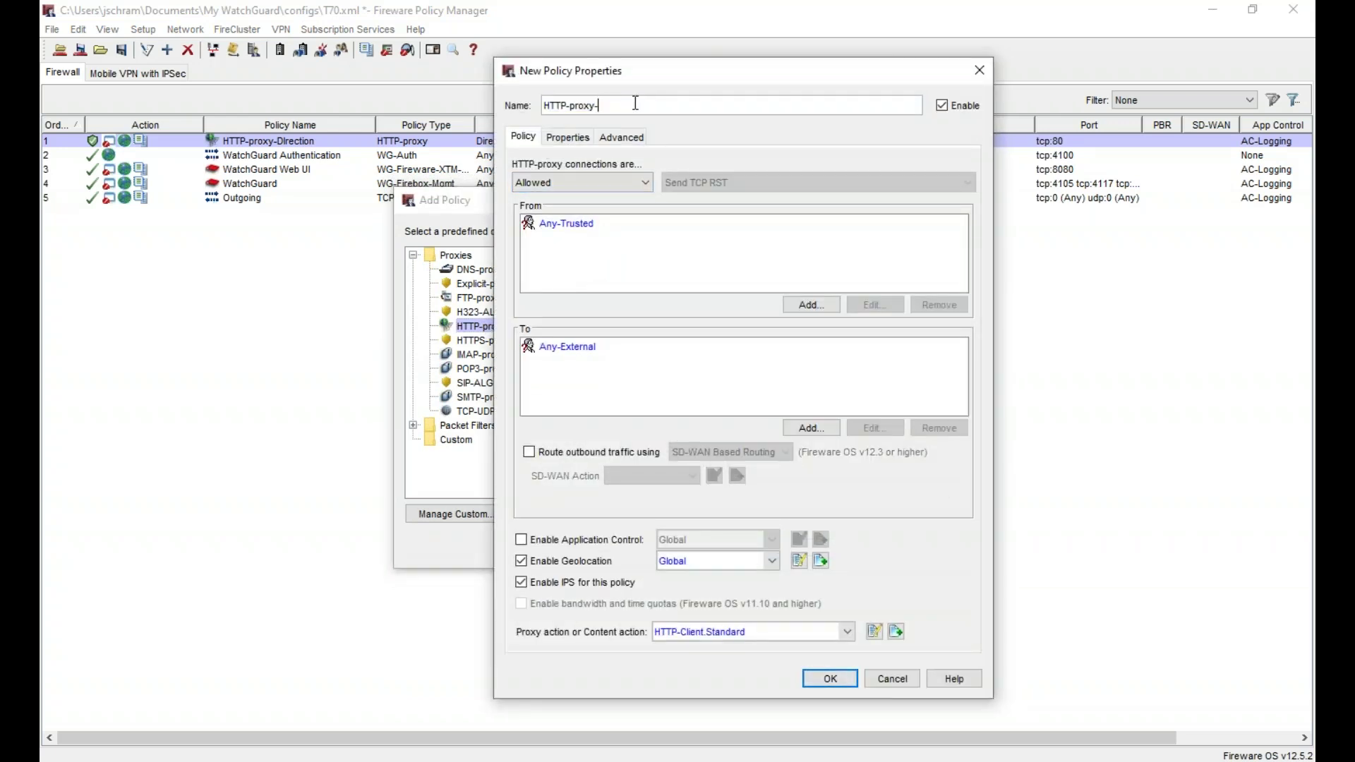
type("Commerce")
- Replace the Any-Trusted source with the Commerce (jslab.local) group
left_click(907, 285)
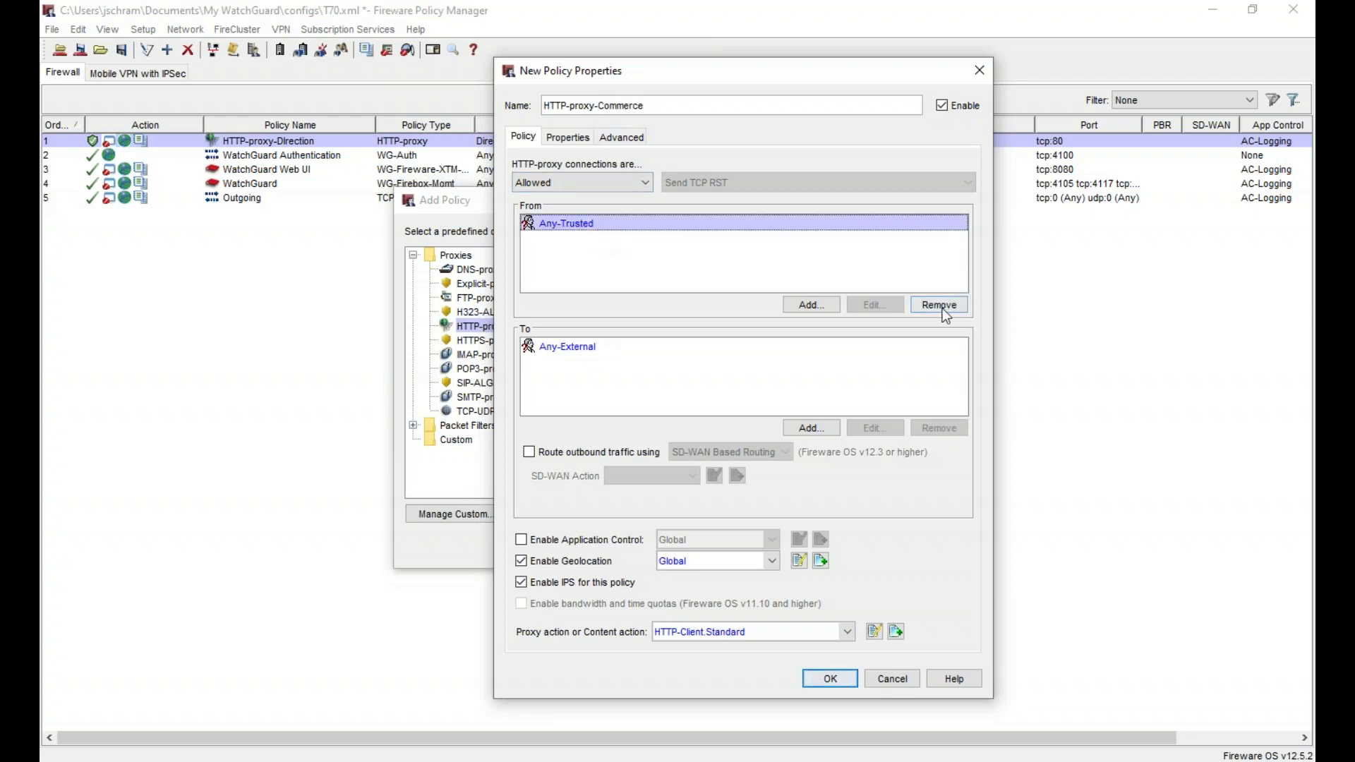
left_click(921, 305)
left_click(819, 304)
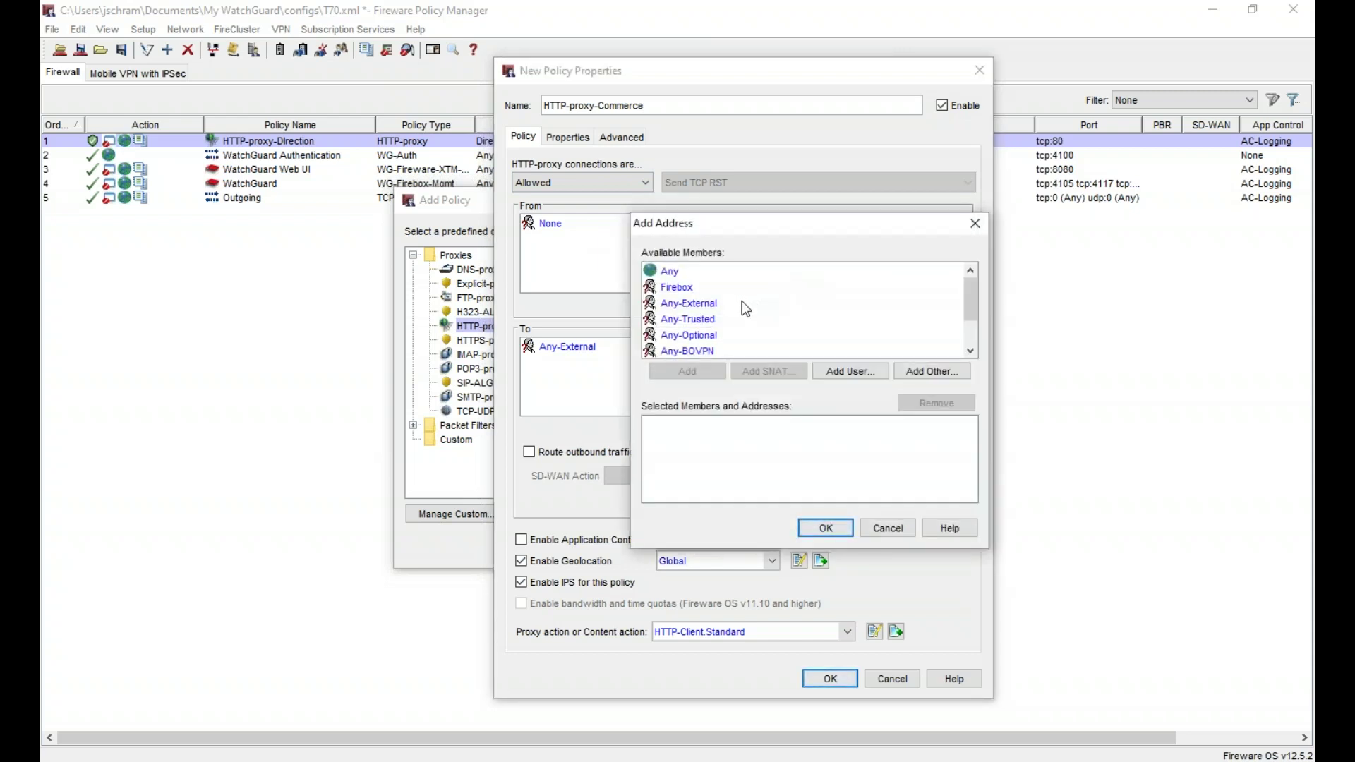
left_click(849, 371)
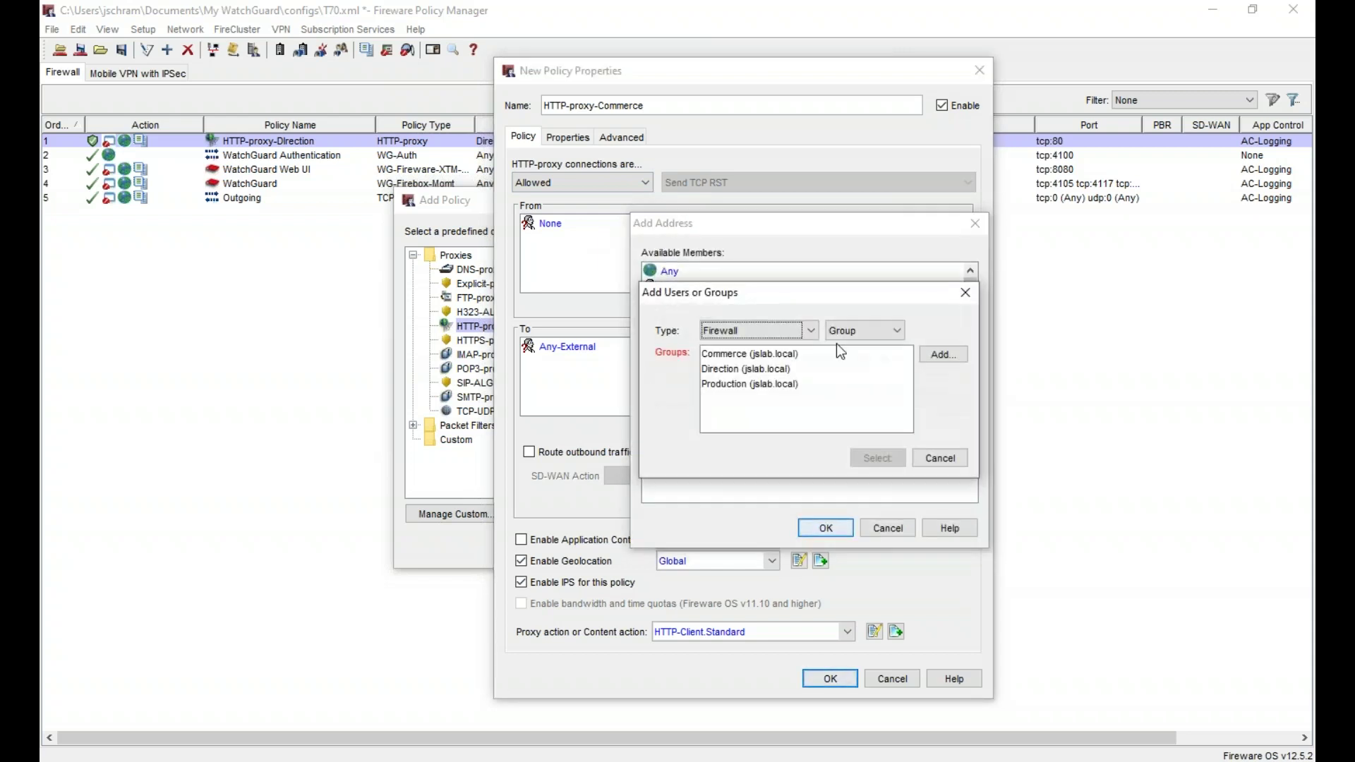
left_click(871, 329)
left_click(870, 329)
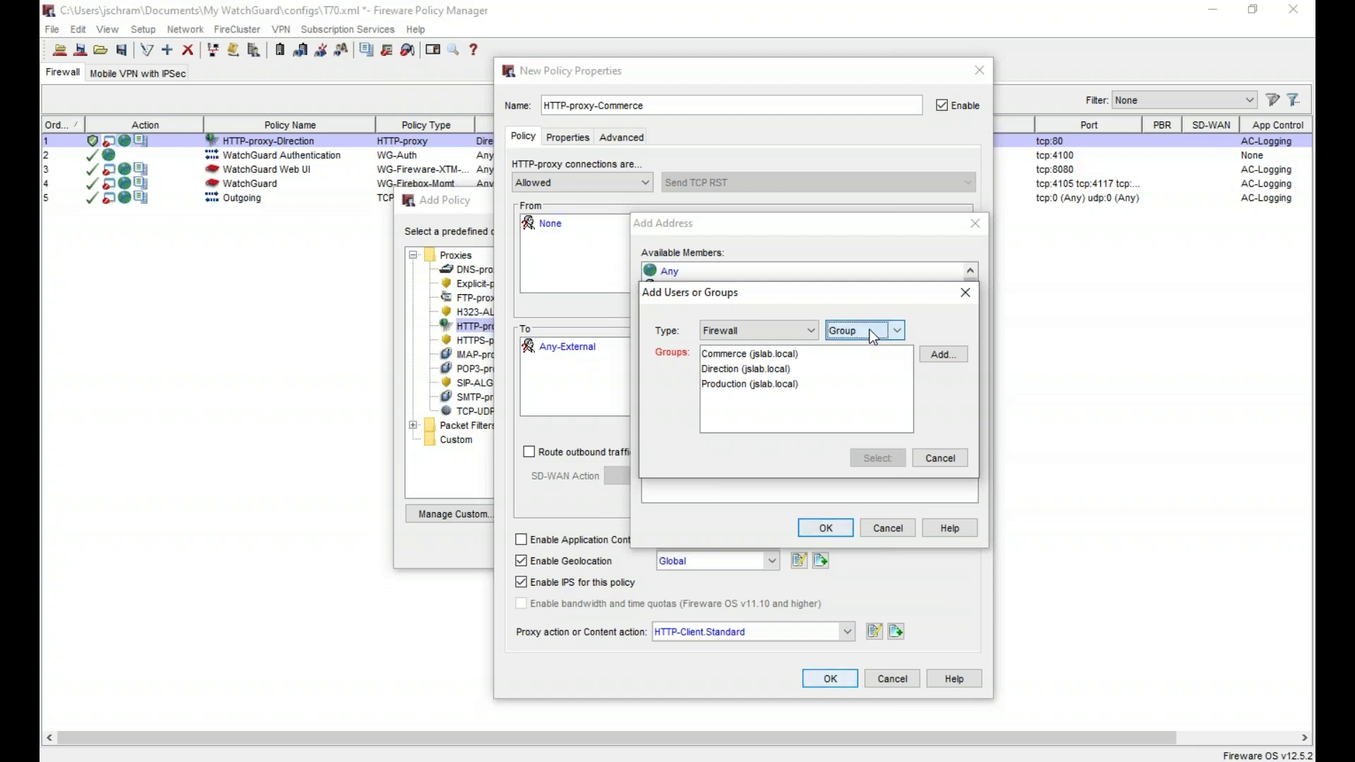
left_click(770, 353)
left_click(878, 458)
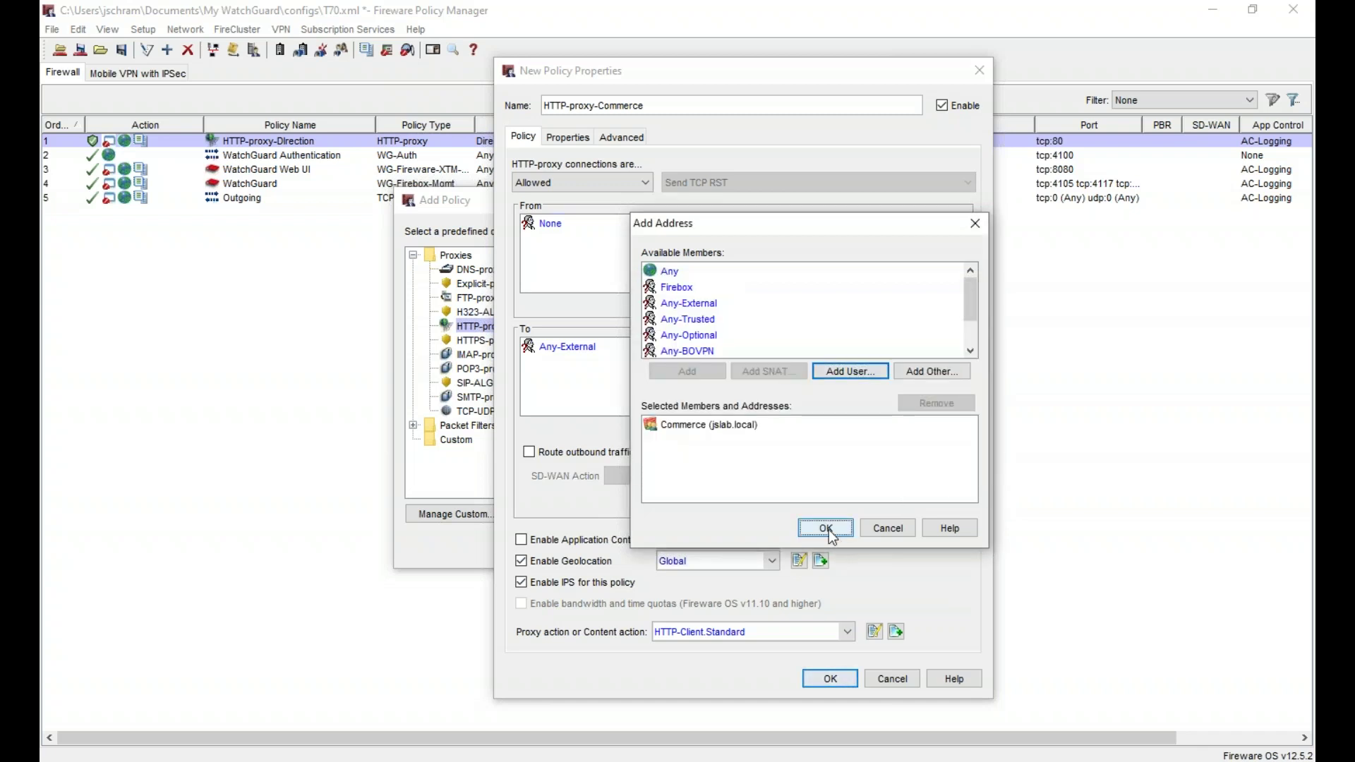
left_click(826, 528)
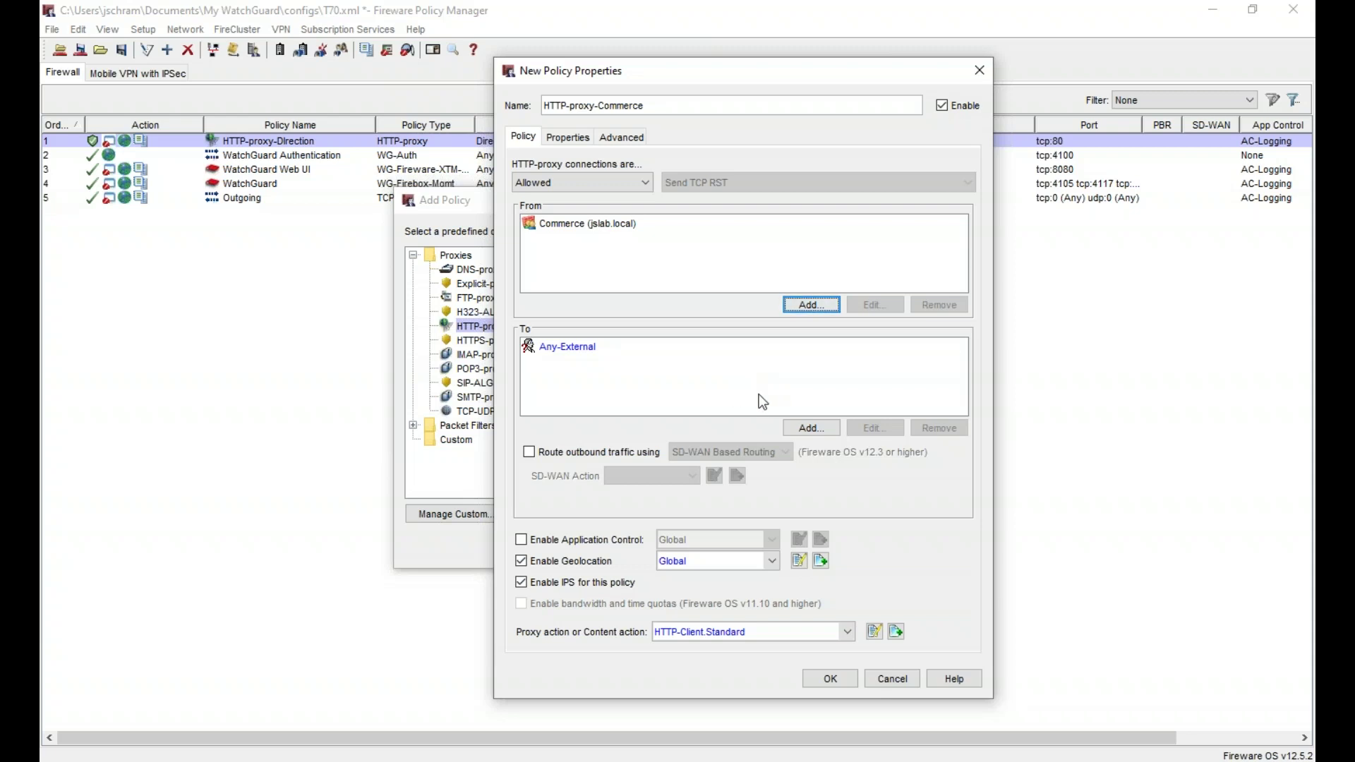
- Enable Application Control with AC-Logging and set the proxy action to HTTP-Client.Commerce
left_click(556, 539)
left_click(713, 539)
left_click(699, 572)
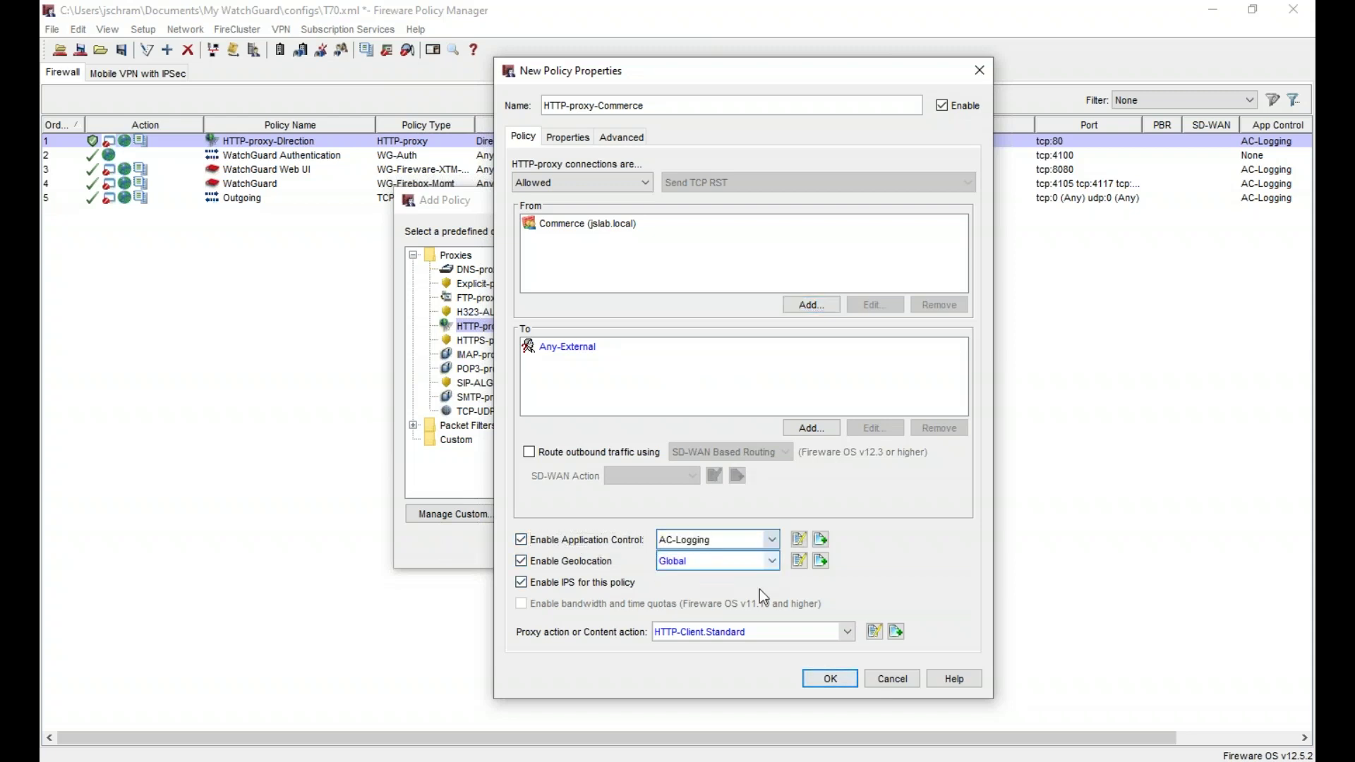
left_click(741, 637)
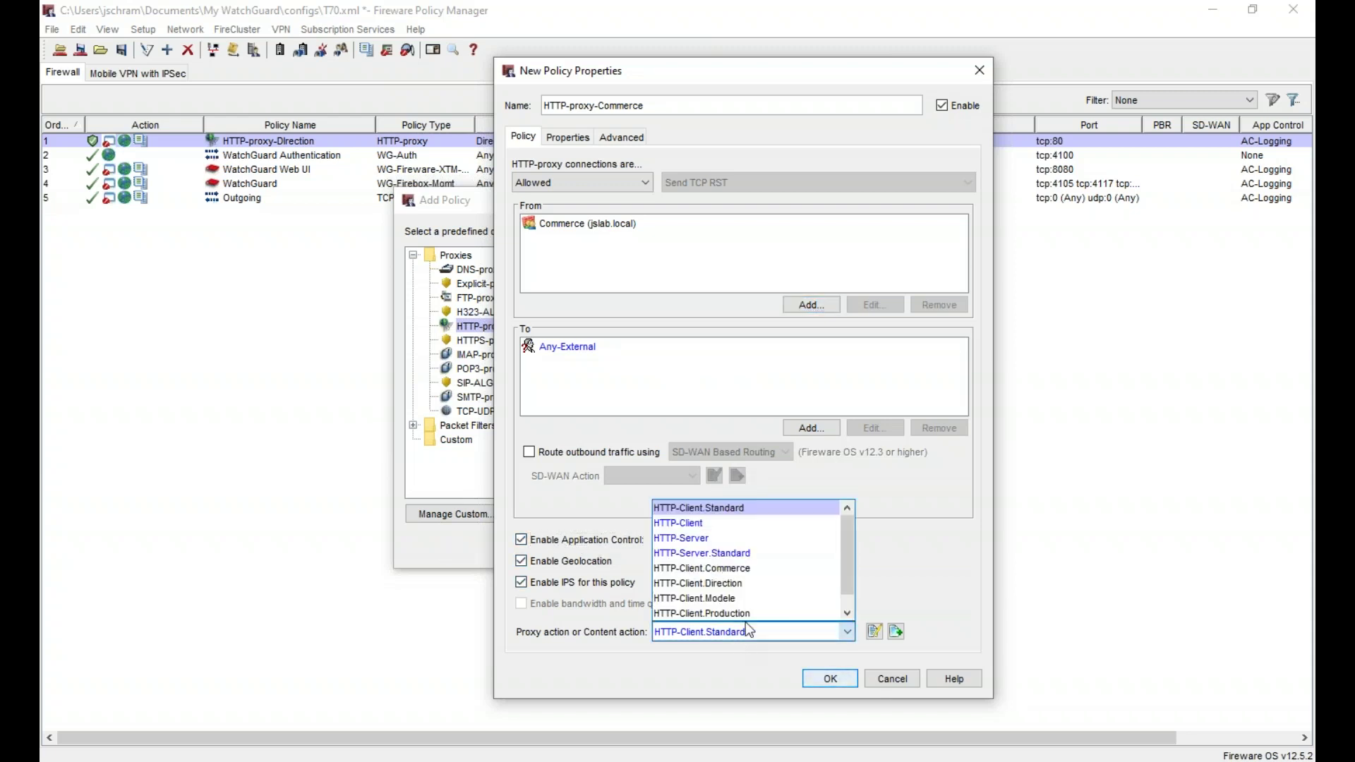
left_click(748, 571)
- Turn on Send a log message under Properties > Logging and save the policy
left_click(590, 136)
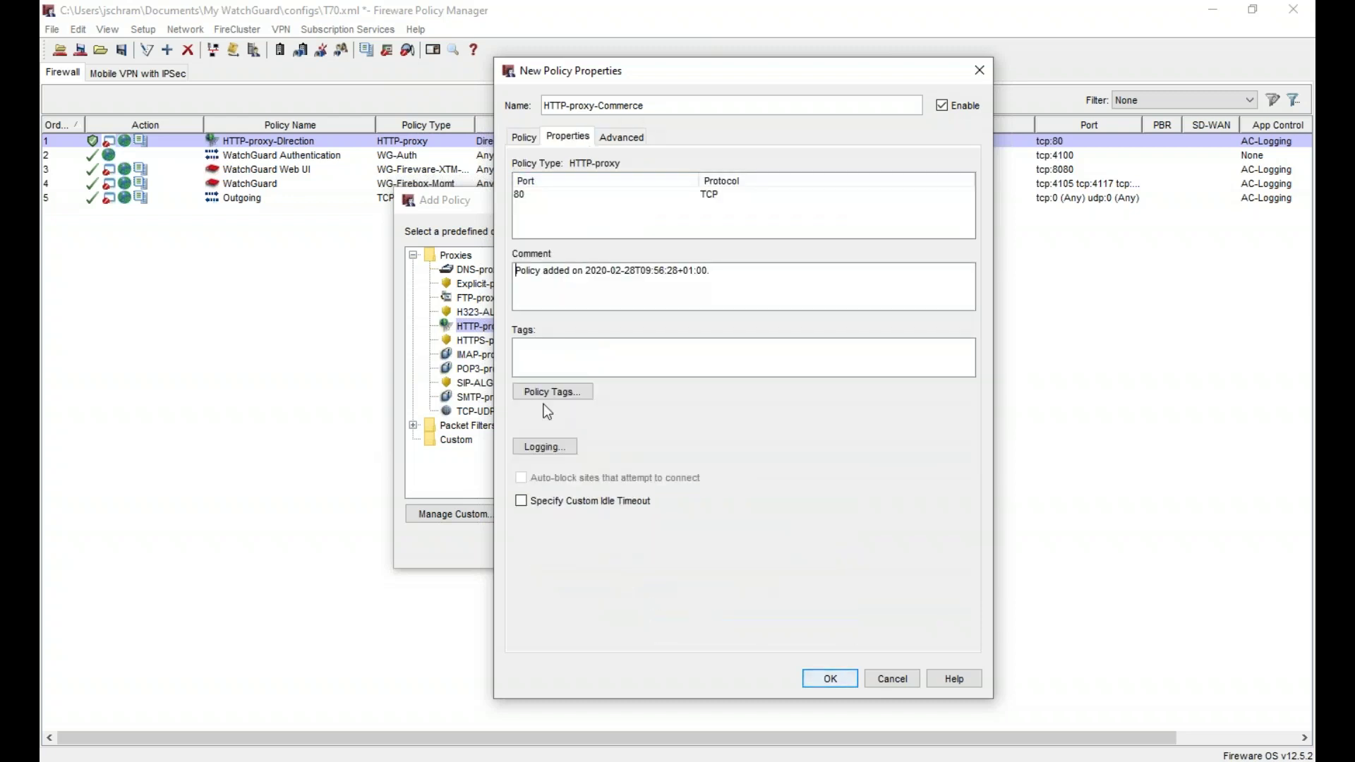
left_click(549, 442)
left_click(697, 280)
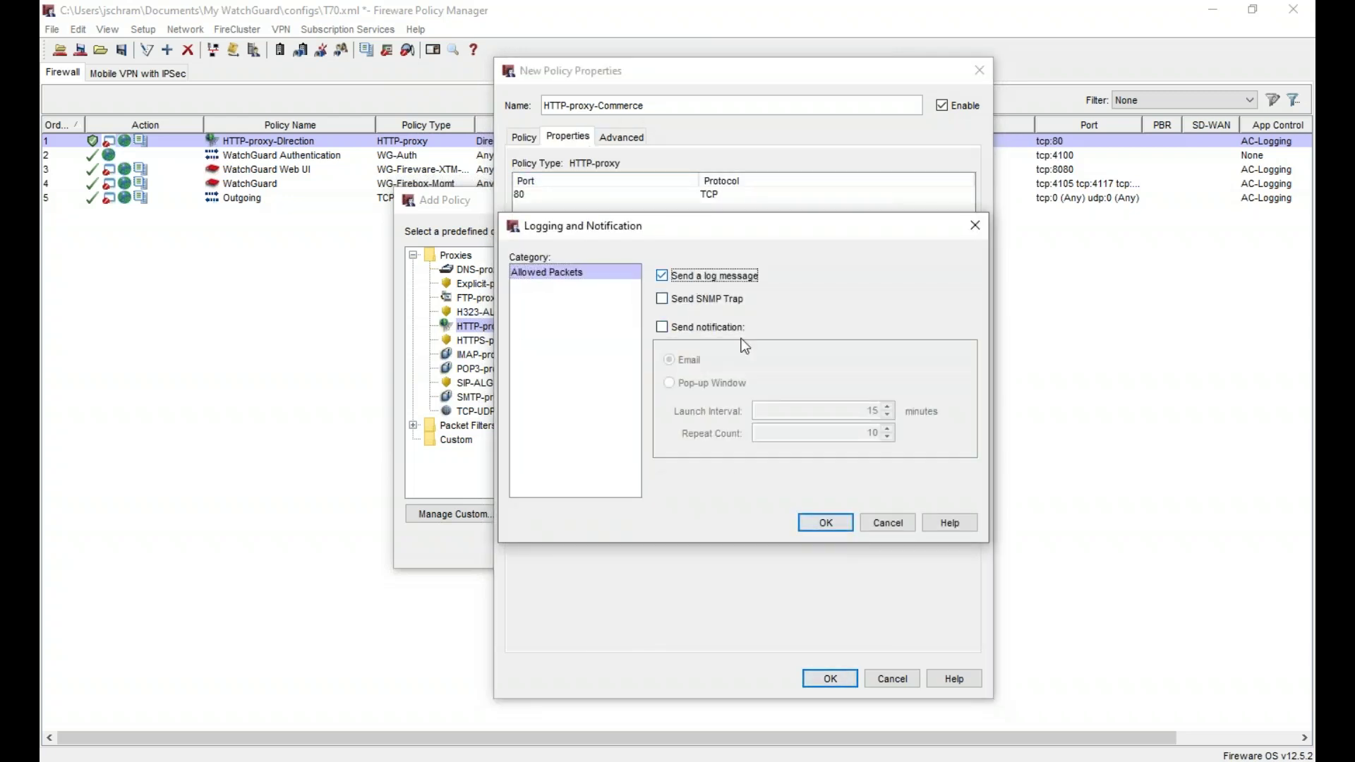
left_click(829, 521)
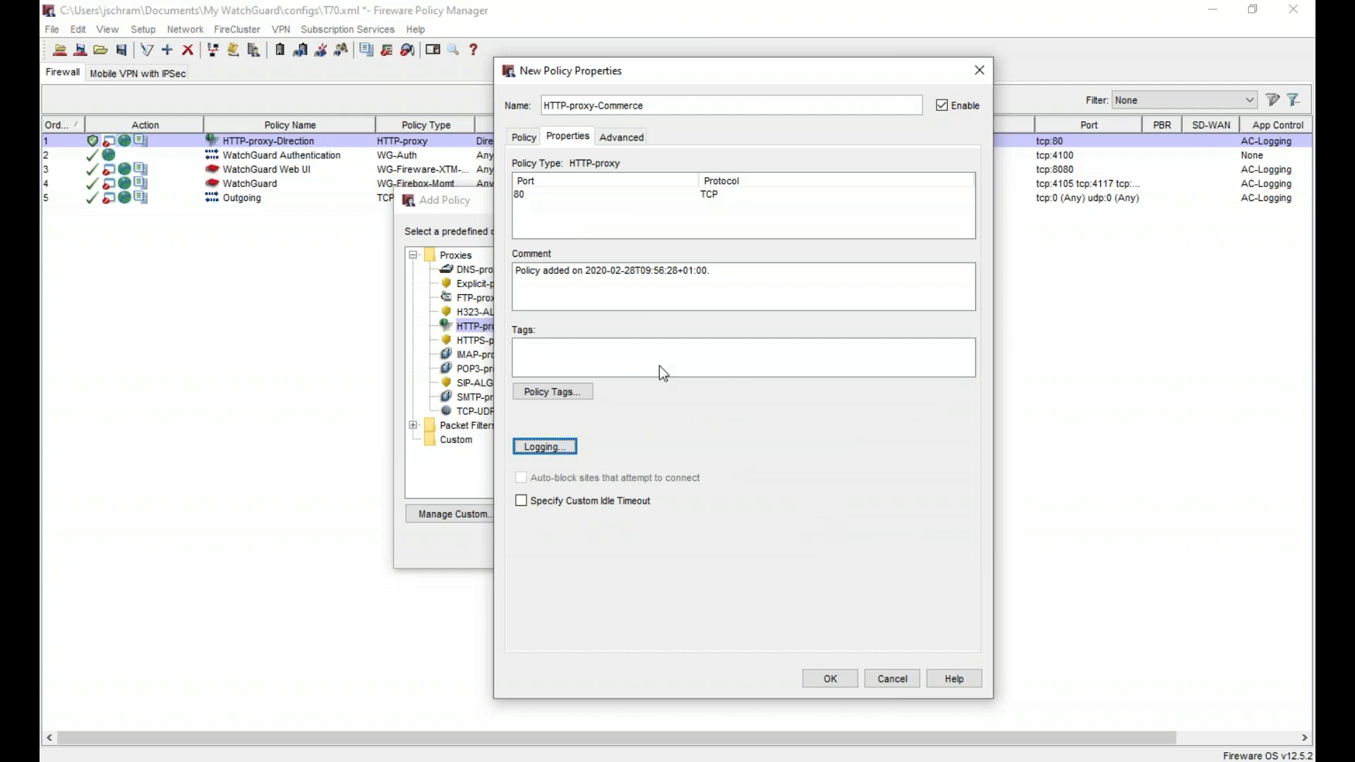
left_click(523, 137)
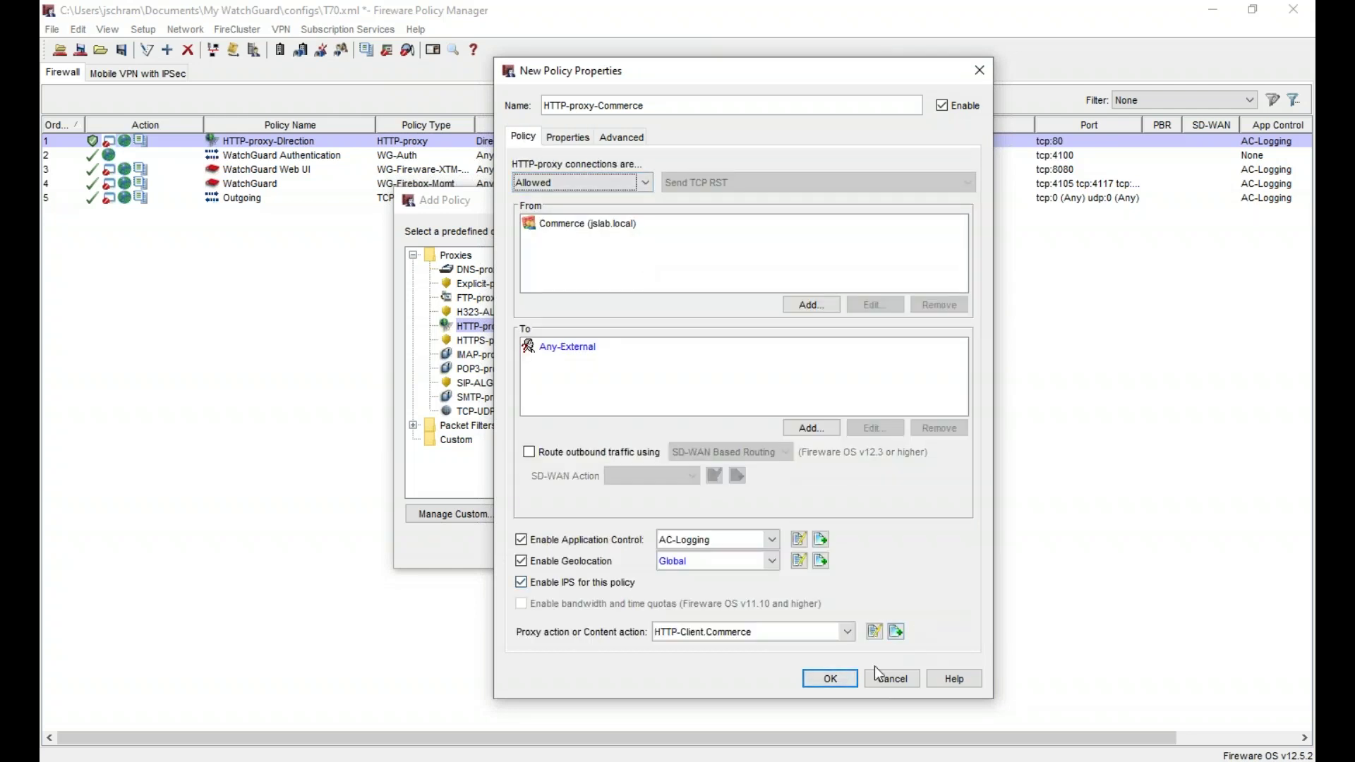
left_click(831, 680)
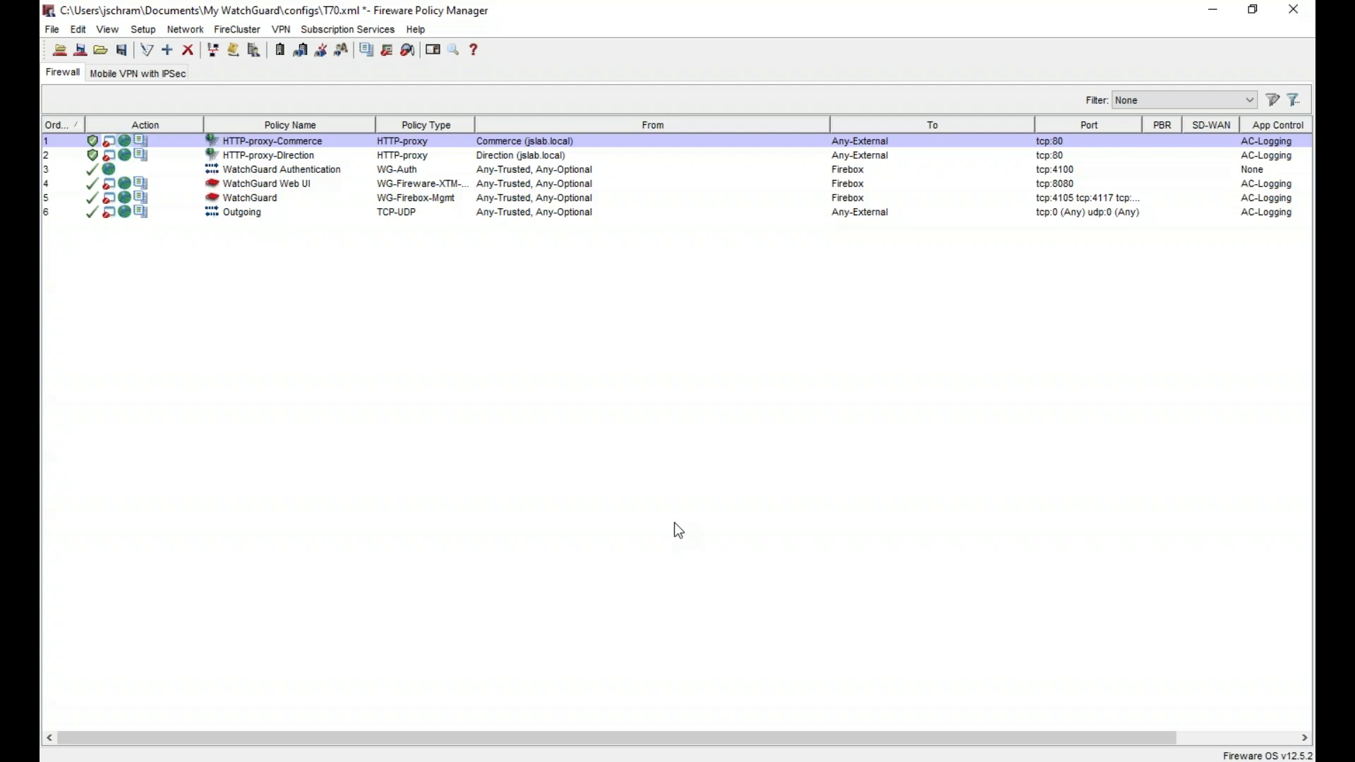
- Add a new HTTP-proxy policy named HTTP-proxy-Production
right_click(489, 358)
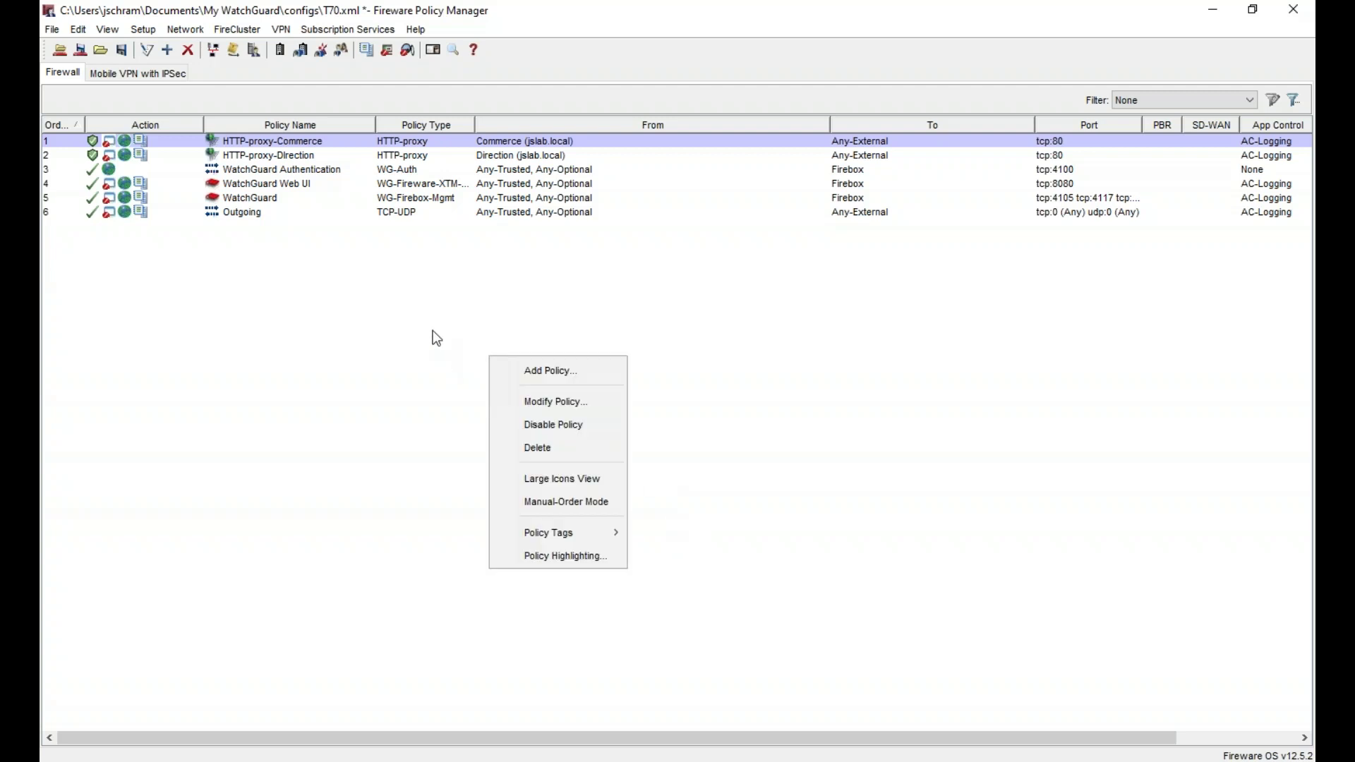
left_click(460, 316)
right_click(405, 280)
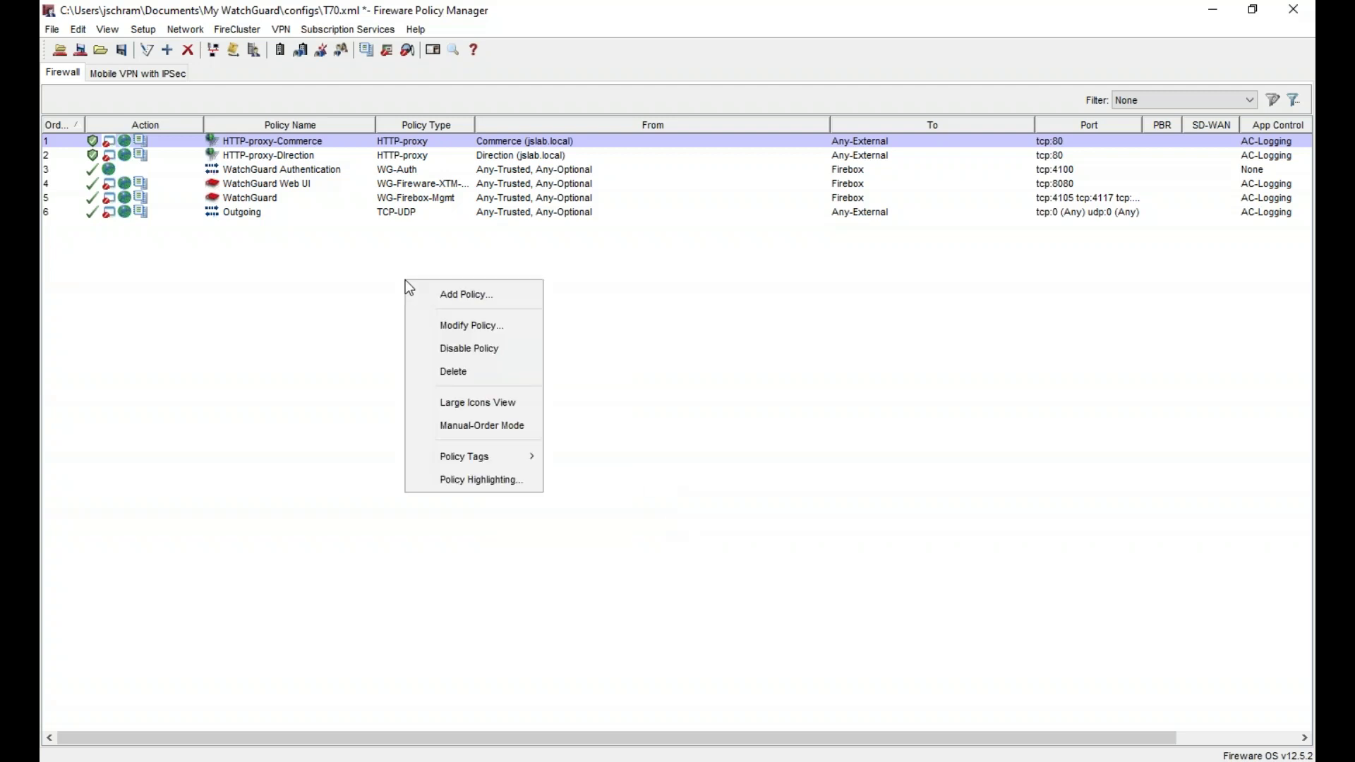
left_click(485, 299)
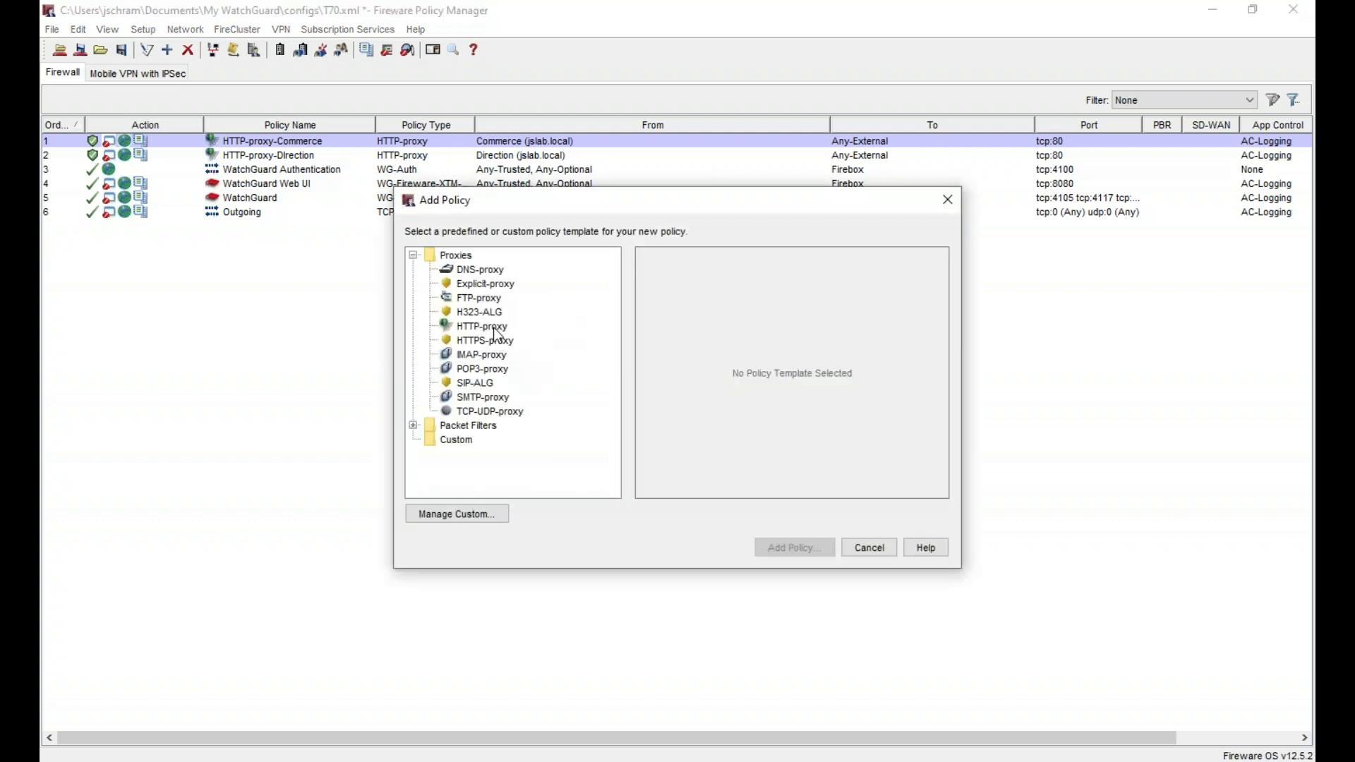
double_click(494, 329)
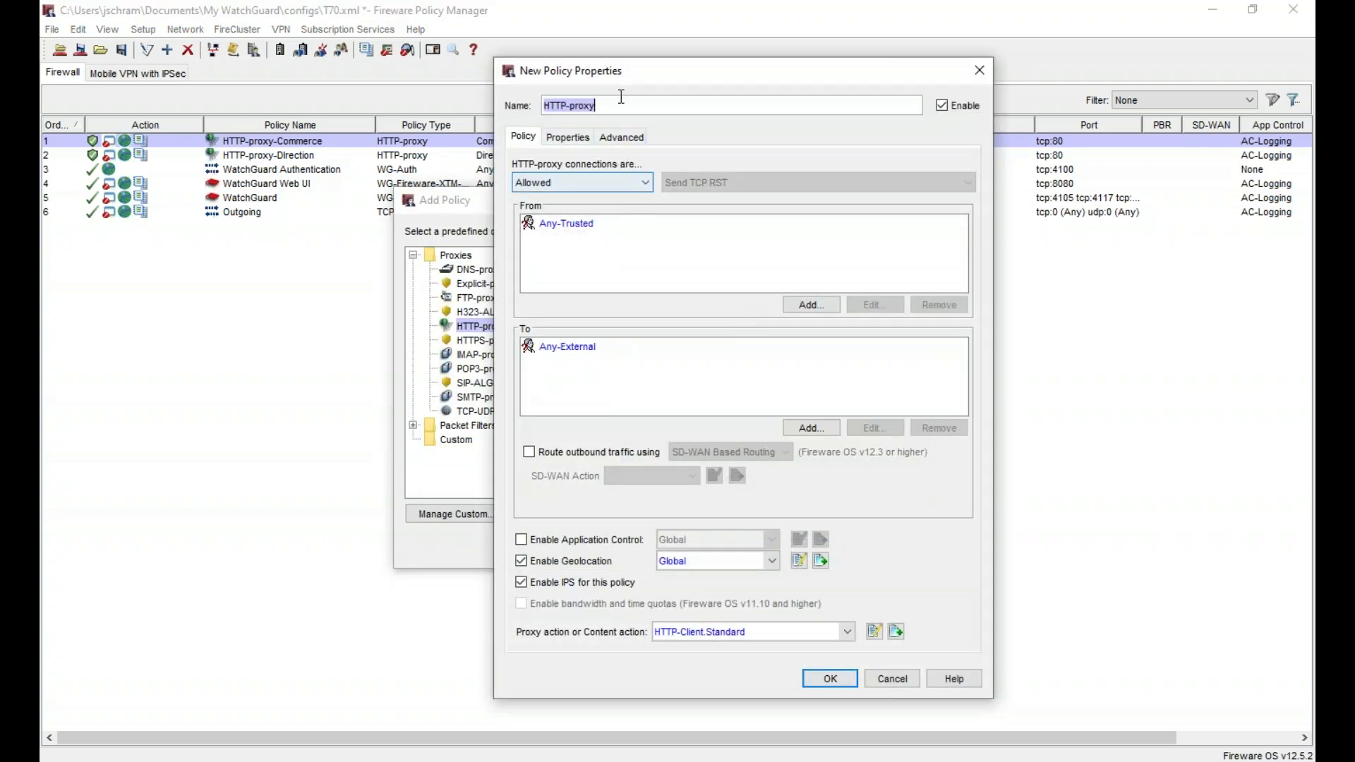
left_click(626, 103)
type("-")
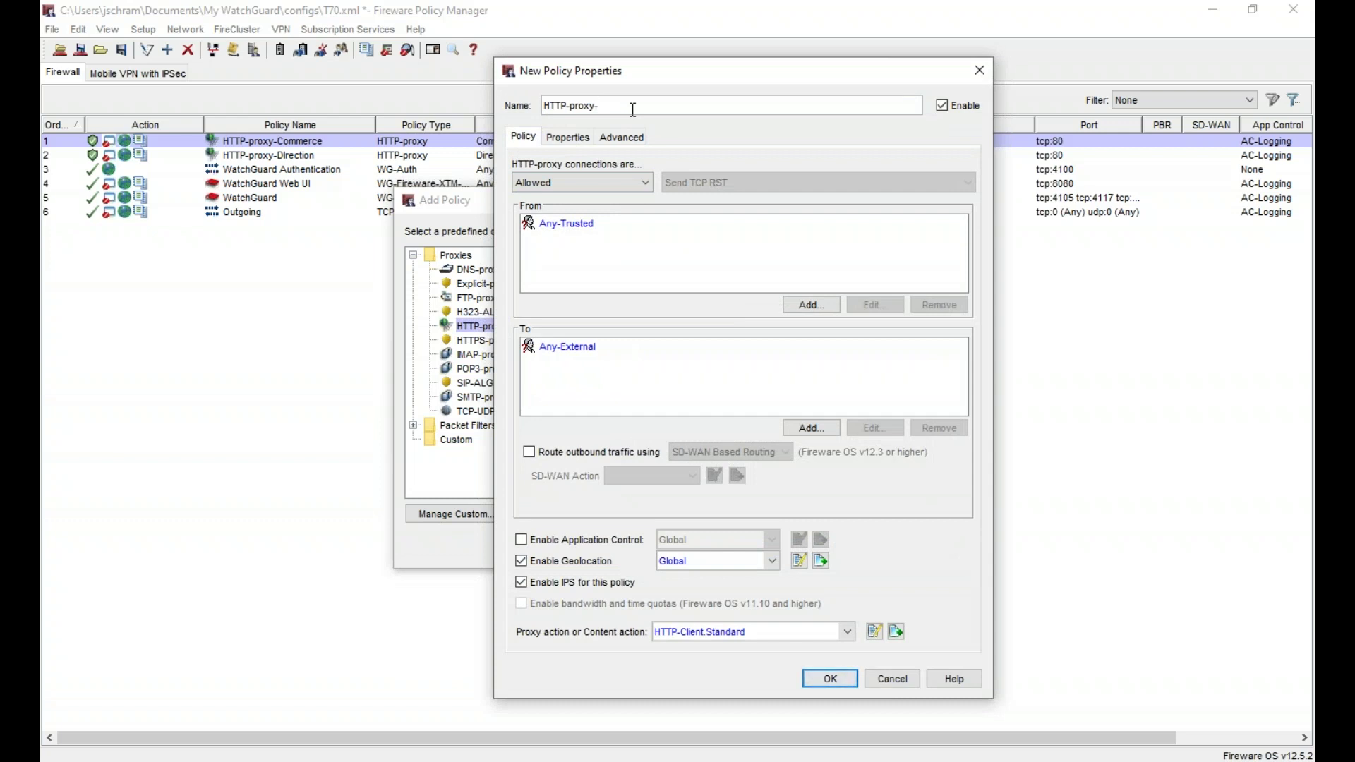
type("Production")
- Replace the Any-Trusted source with the Production (jslab.local) group
left_click(559, 224)
left_click(946, 309)
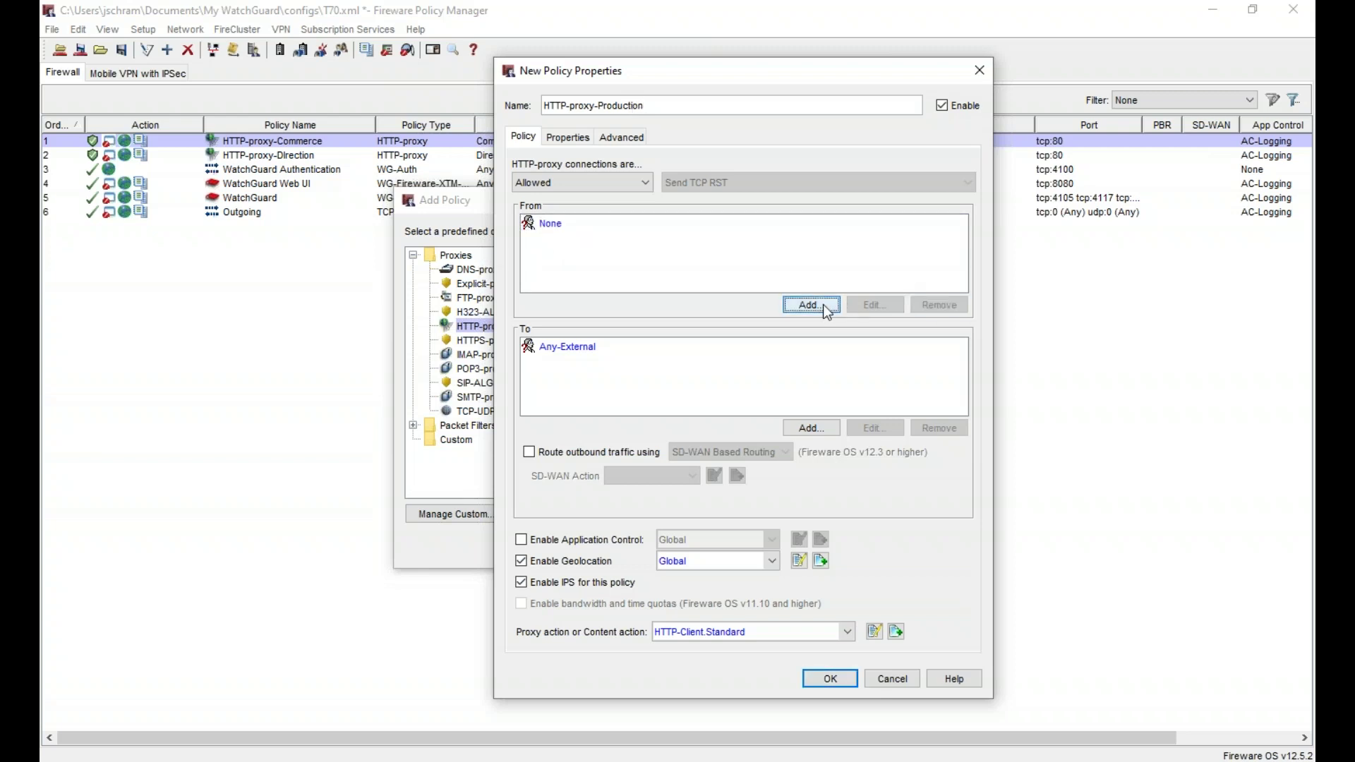
left_click(820, 304)
left_click(851, 371)
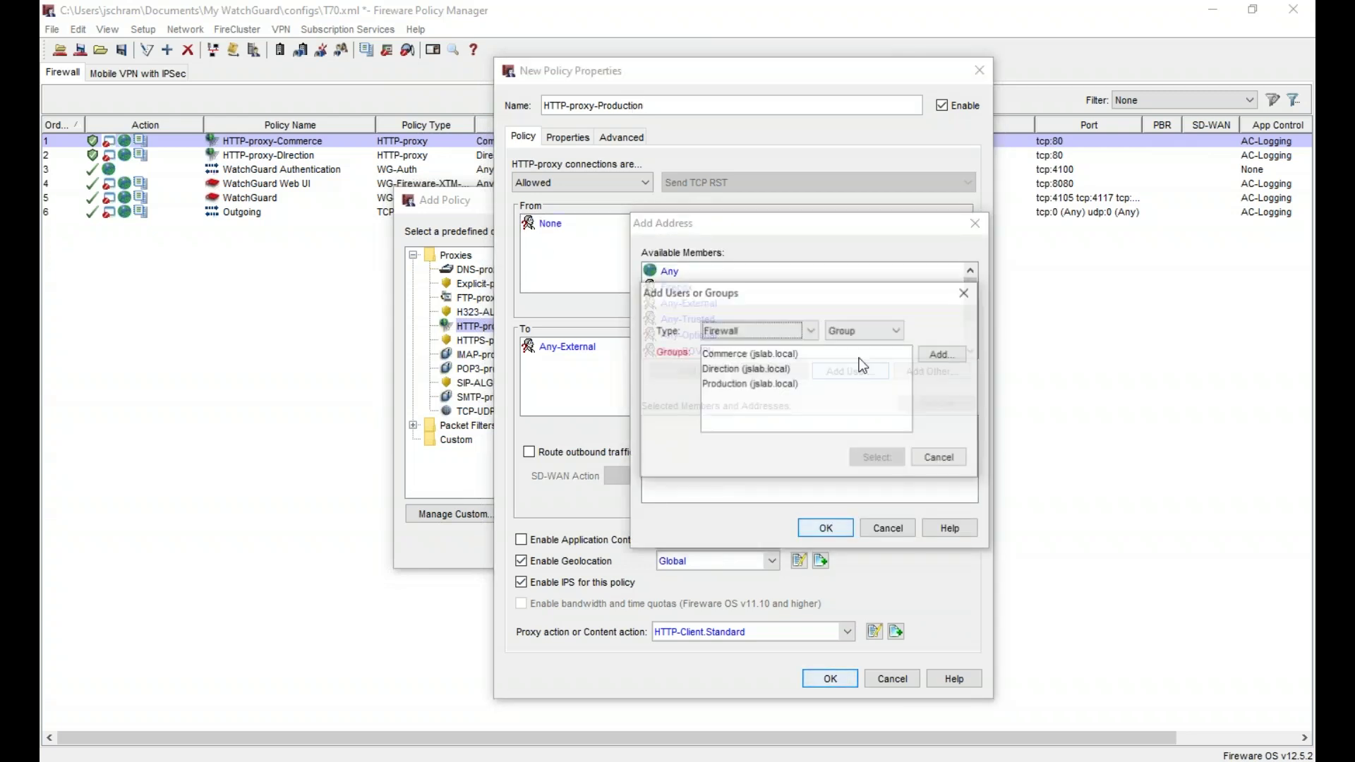
left_click(800, 385)
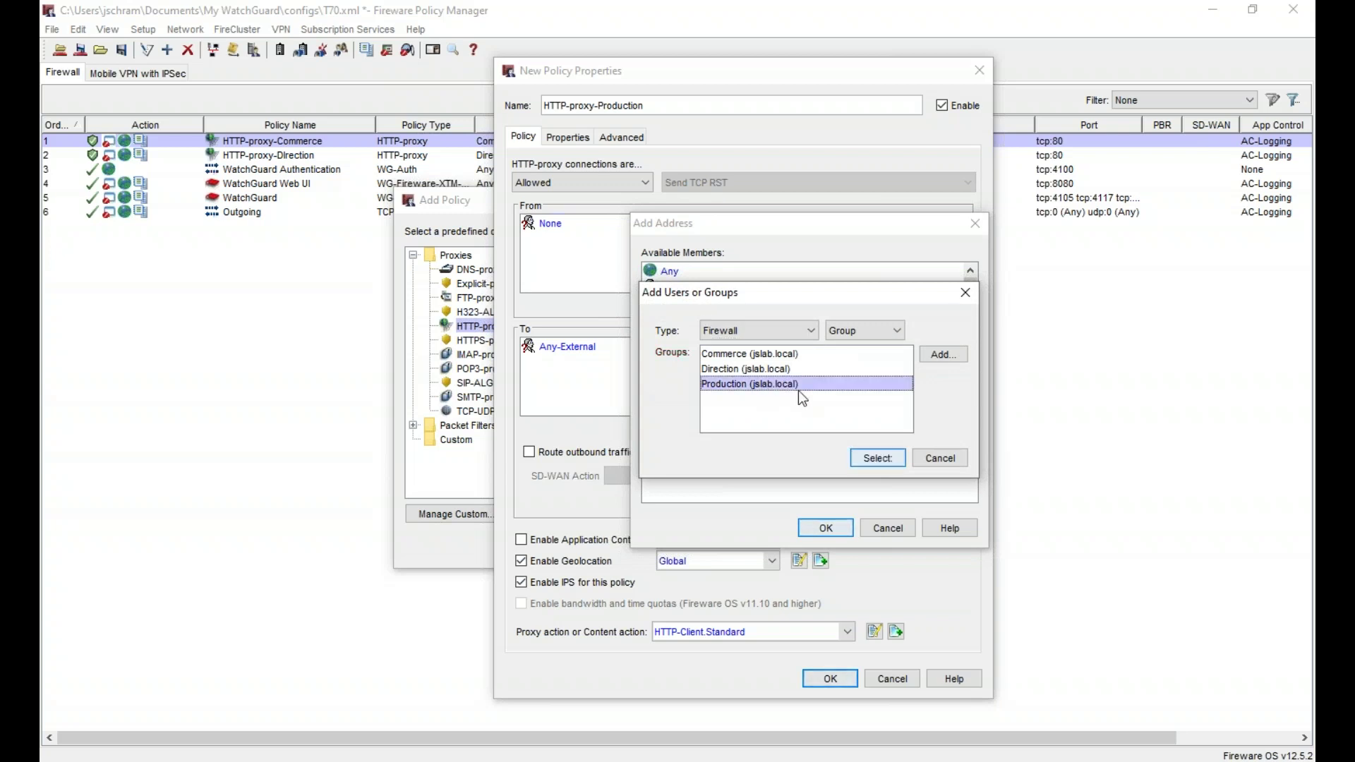
left_click(878, 457)
left_click(825, 528)
- Enable Application Control with AC-Logging and set the proxy action to HTTP-Client.Production
left_click(627, 539)
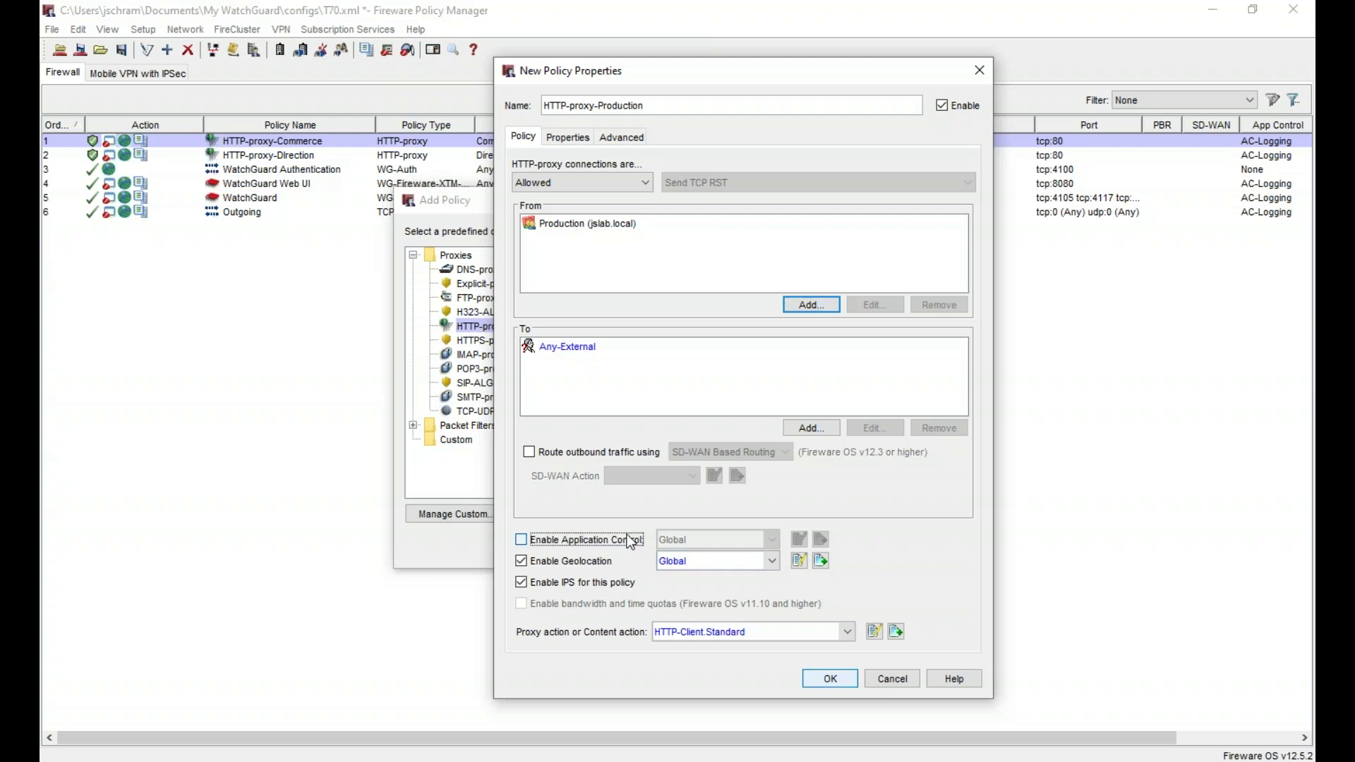
left_click(706, 541)
left_click(715, 576)
left_click(692, 634)
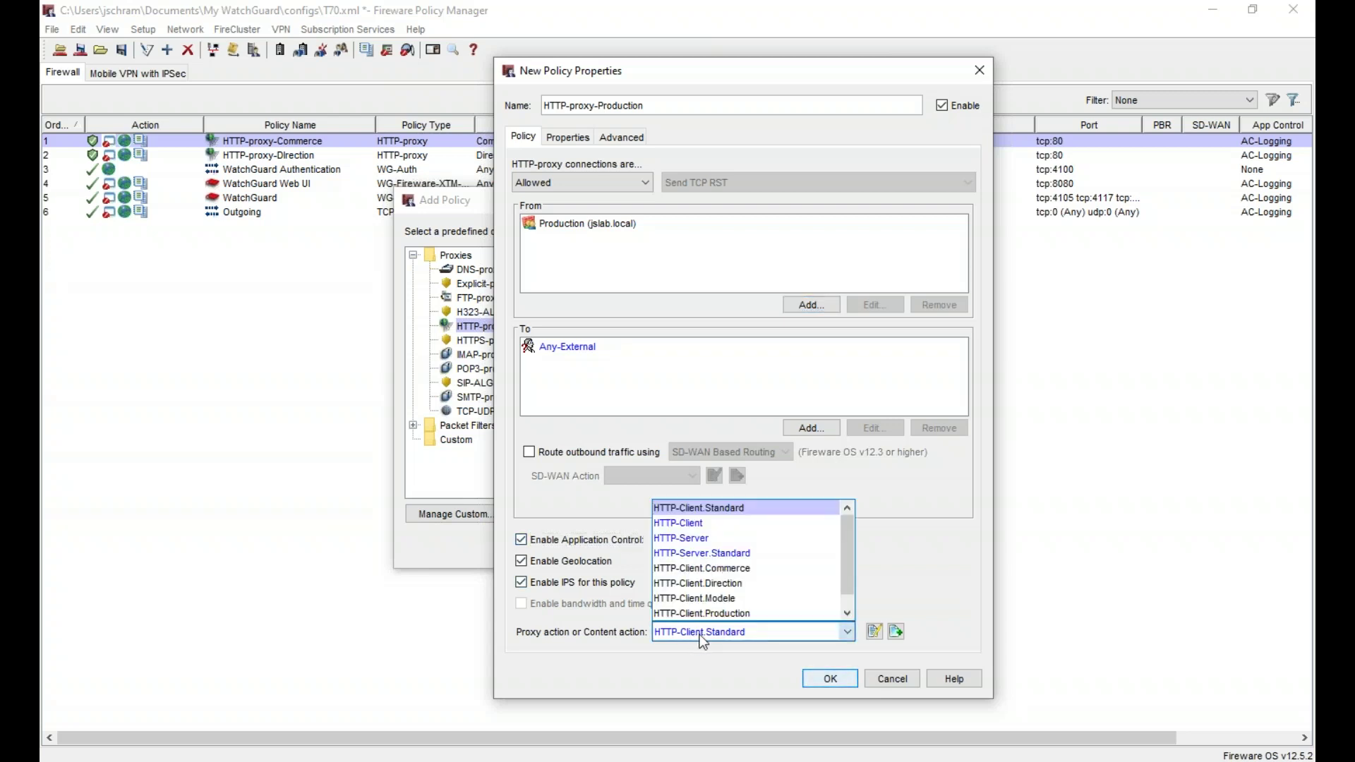
left_click(752, 612)
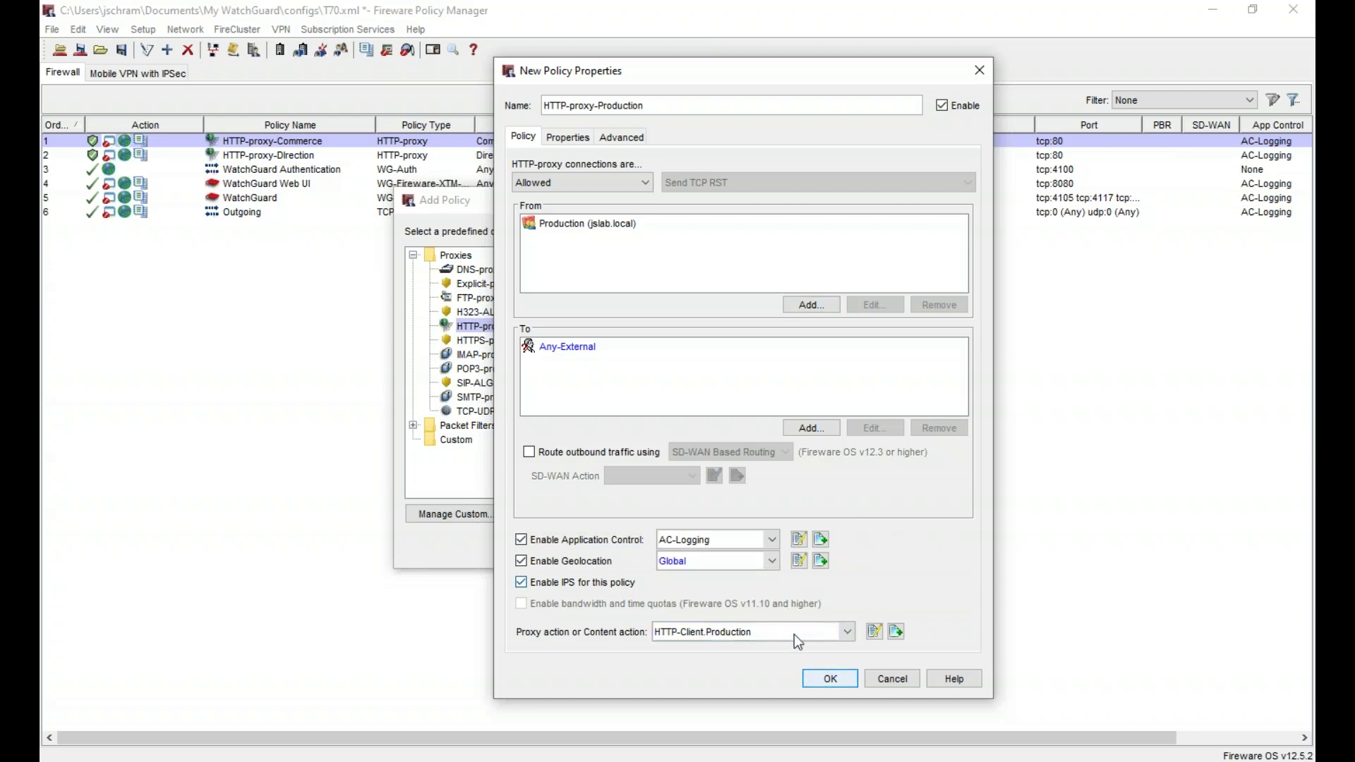
- Turn on Send a log message under Properties > Logging and save the policy
left_click(569, 137)
left_click(555, 448)
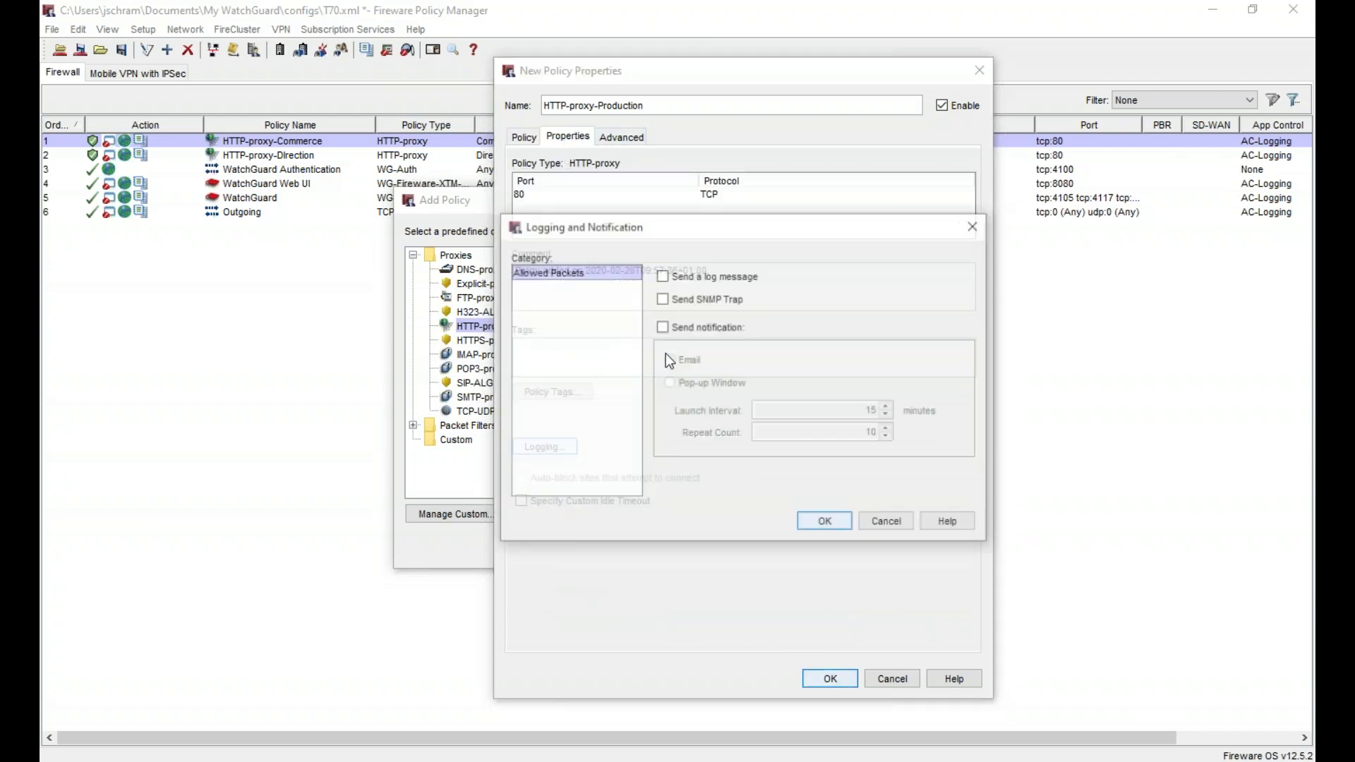
left_click(698, 278)
left_click(826, 523)
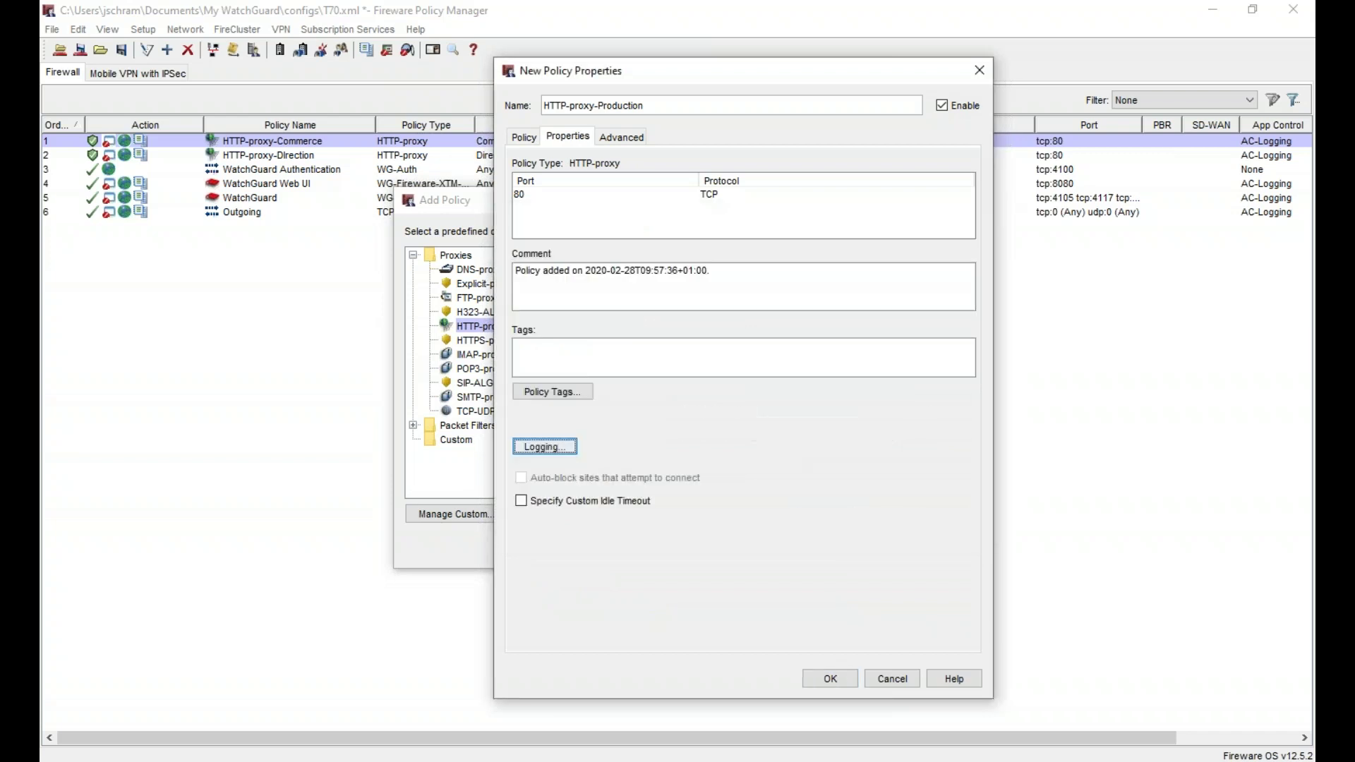
left_click(524, 137)
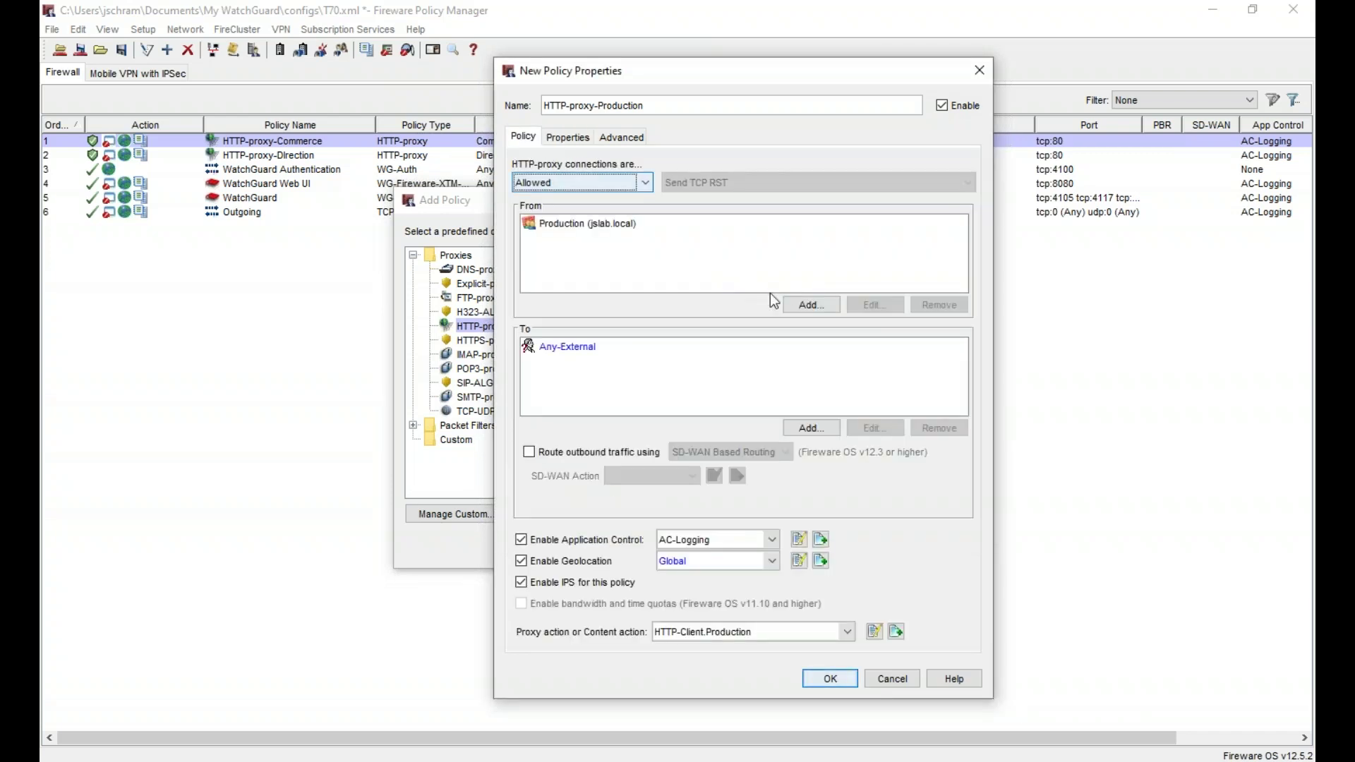
left_click(823, 682)
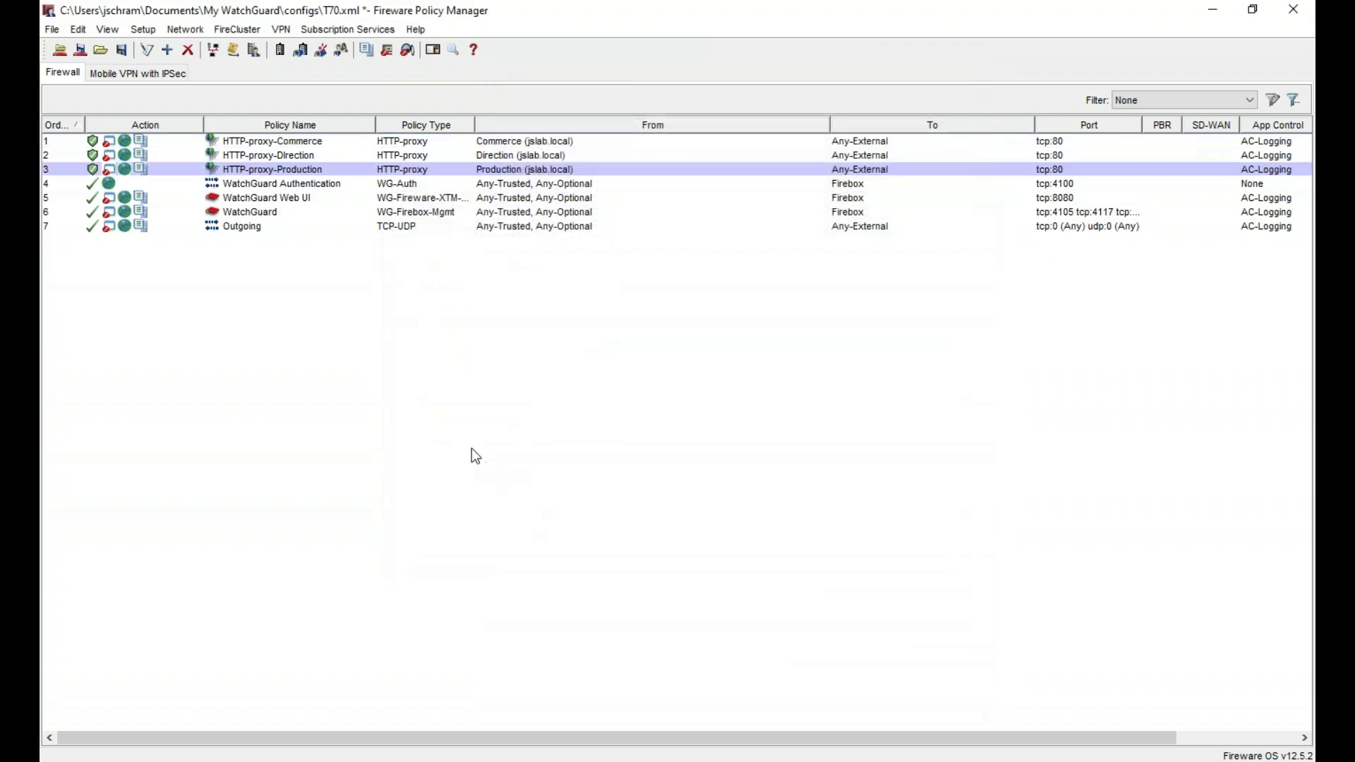
- Add a new HTTPS-proxy policy named HTTPS-proxy-Direction
right_click(424, 325)
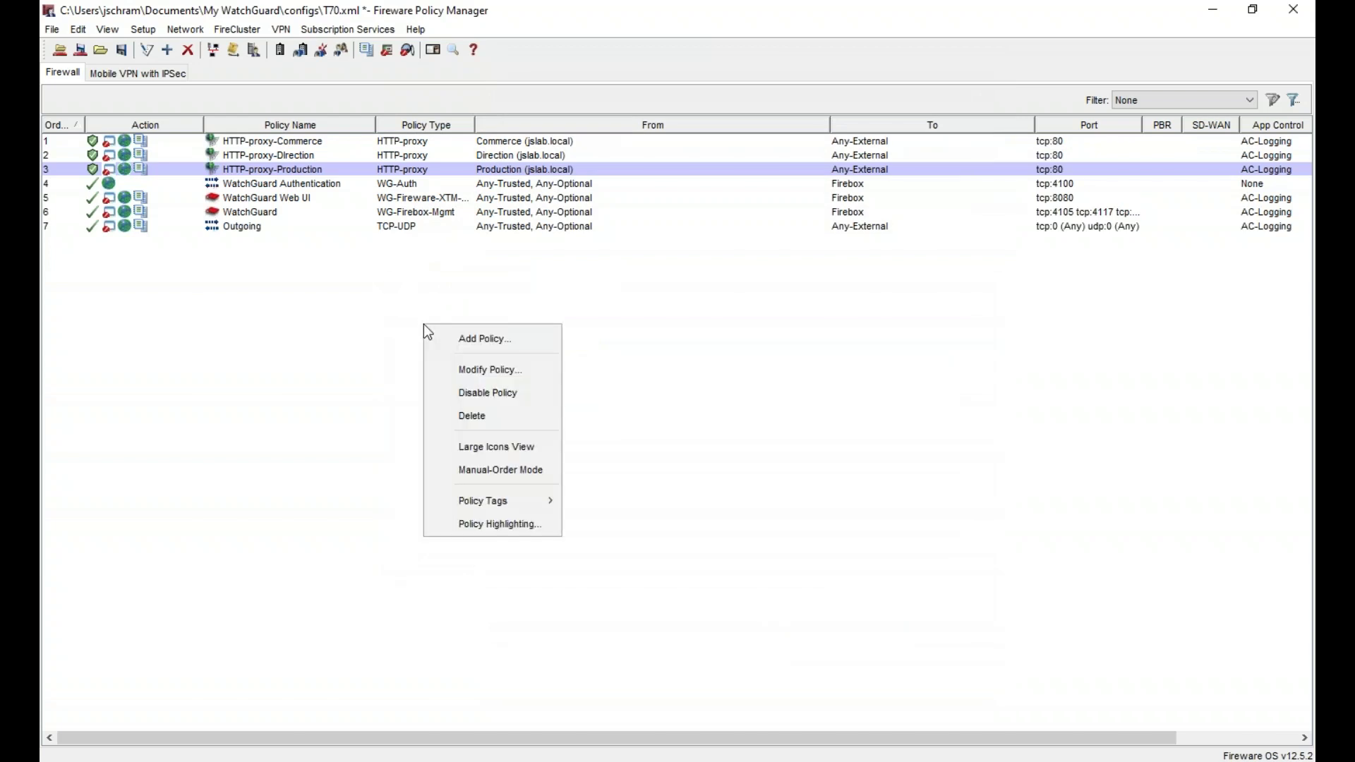
left_click(482, 339)
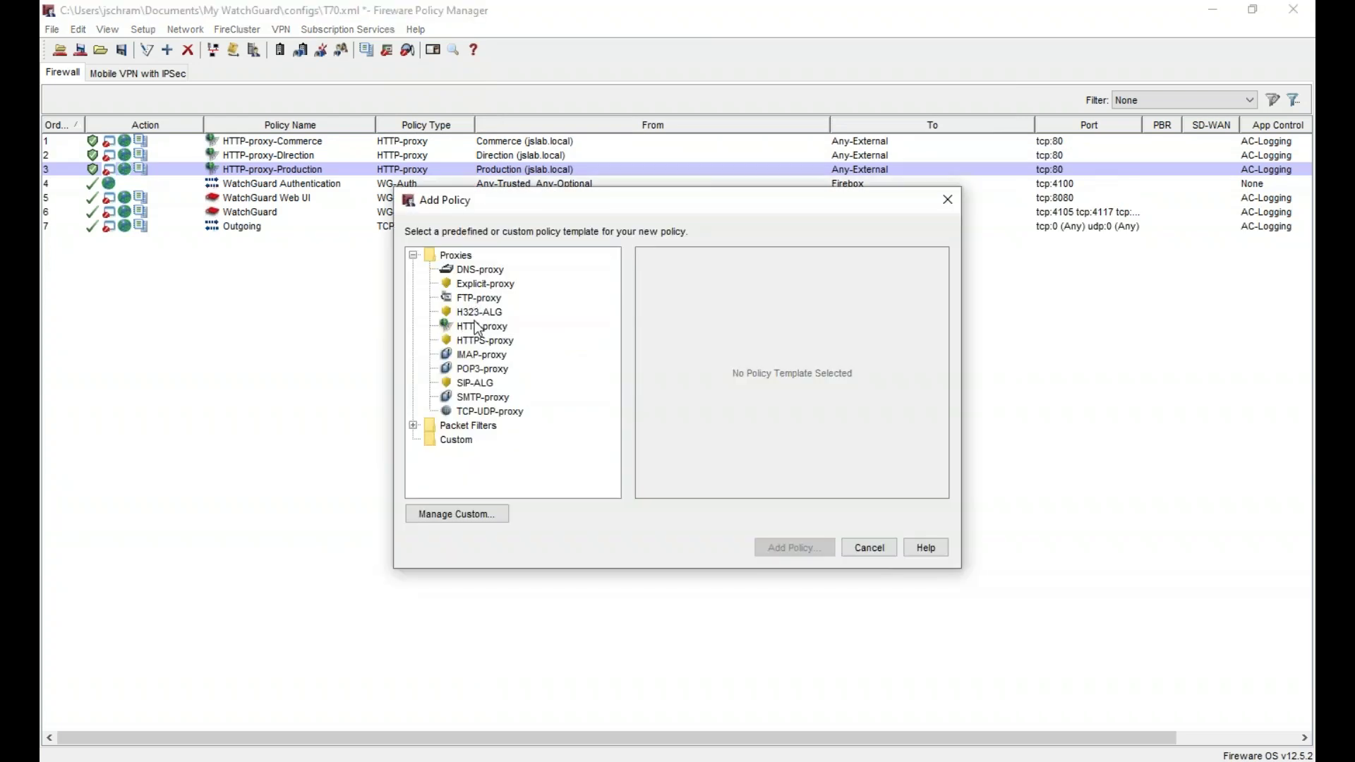
double_click(482, 340)
left_click(665, 104)
type("-Direction")
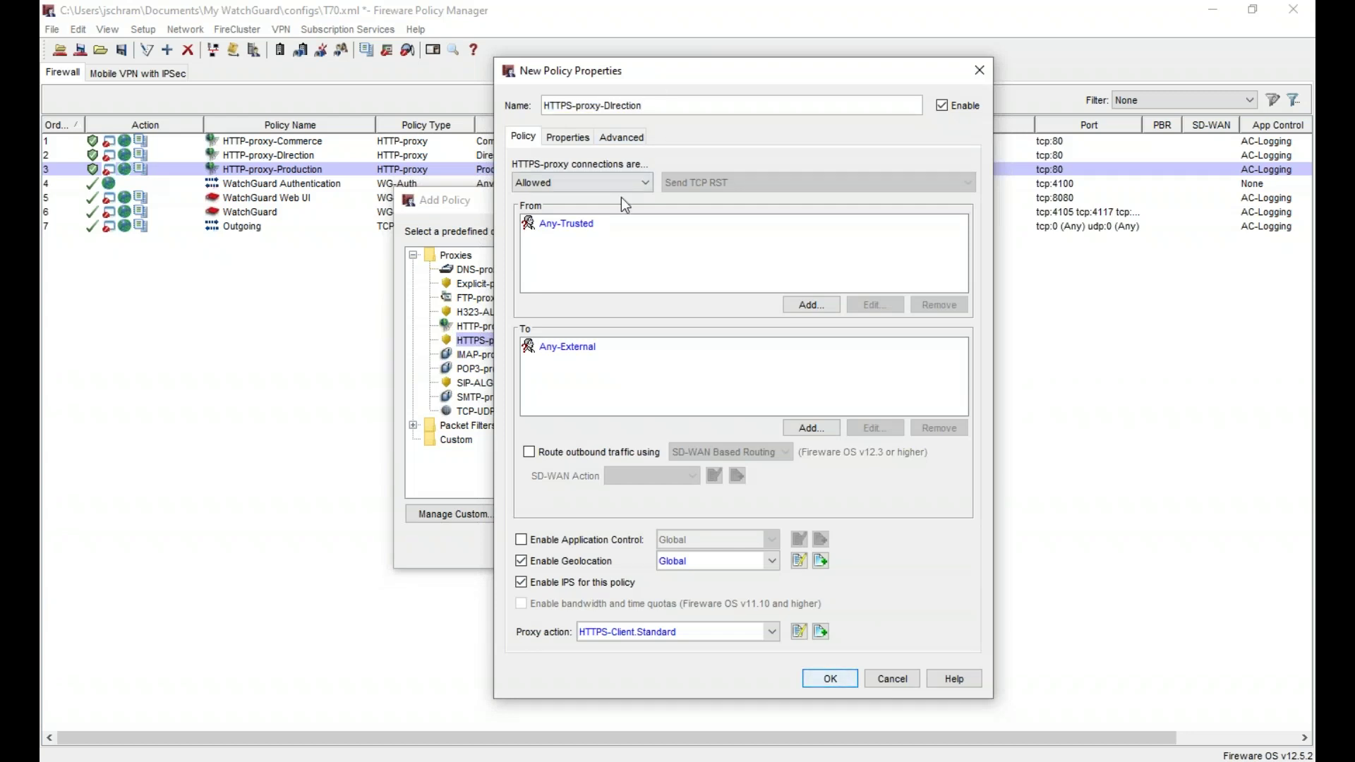
- Replace the Any-Trusted source with the Direction (jslab.local) group
left_click(603, 225)
left_click(936, 303)
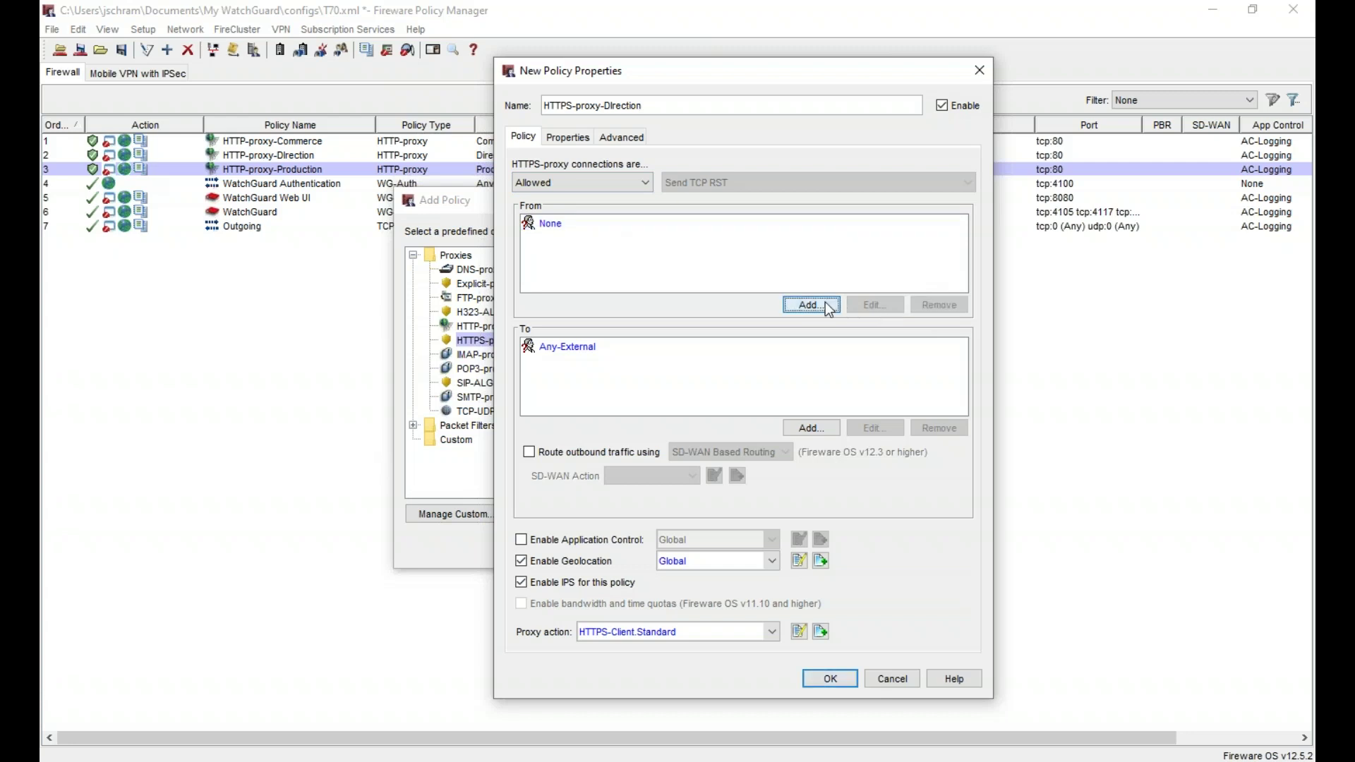
left_click(825, 303)
left_click(735, 304)
left_click(844, 373)
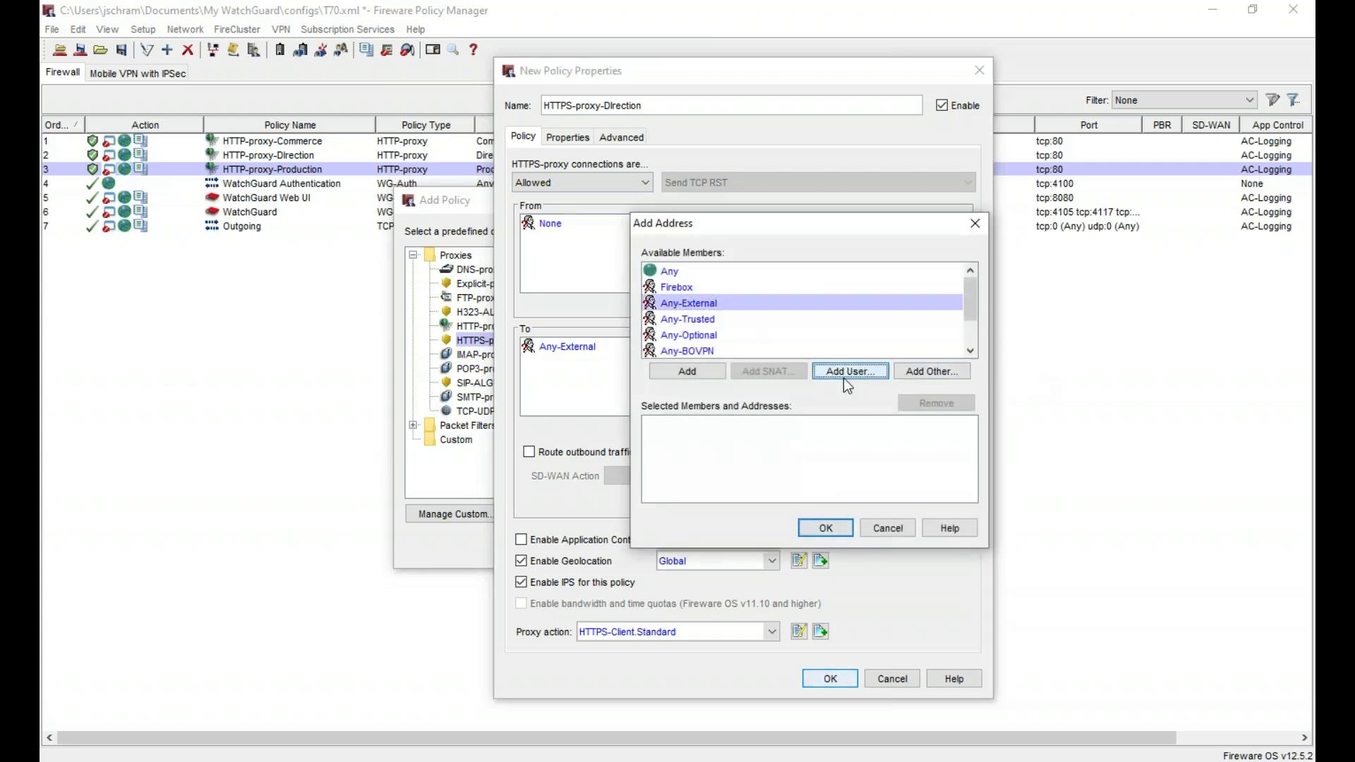
left_click(764, 370)
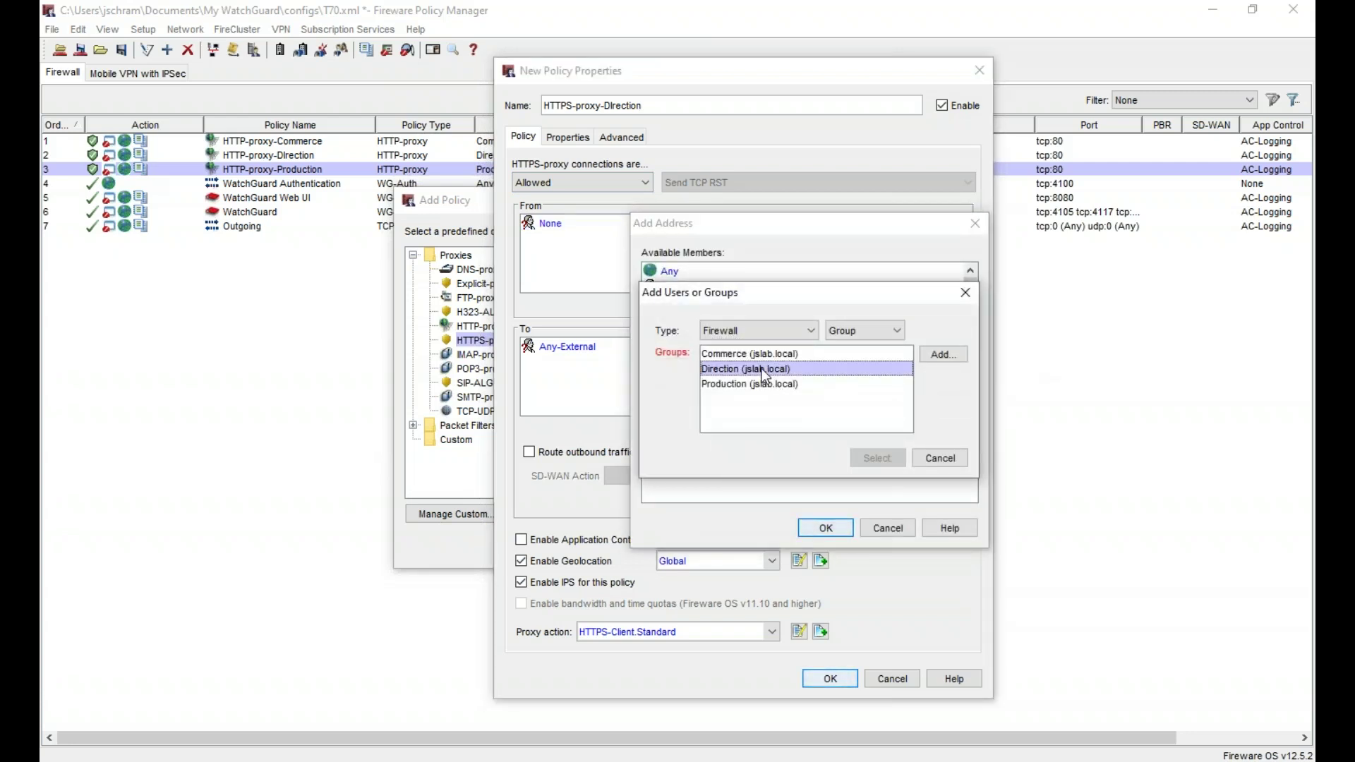
left_click(879, 459)
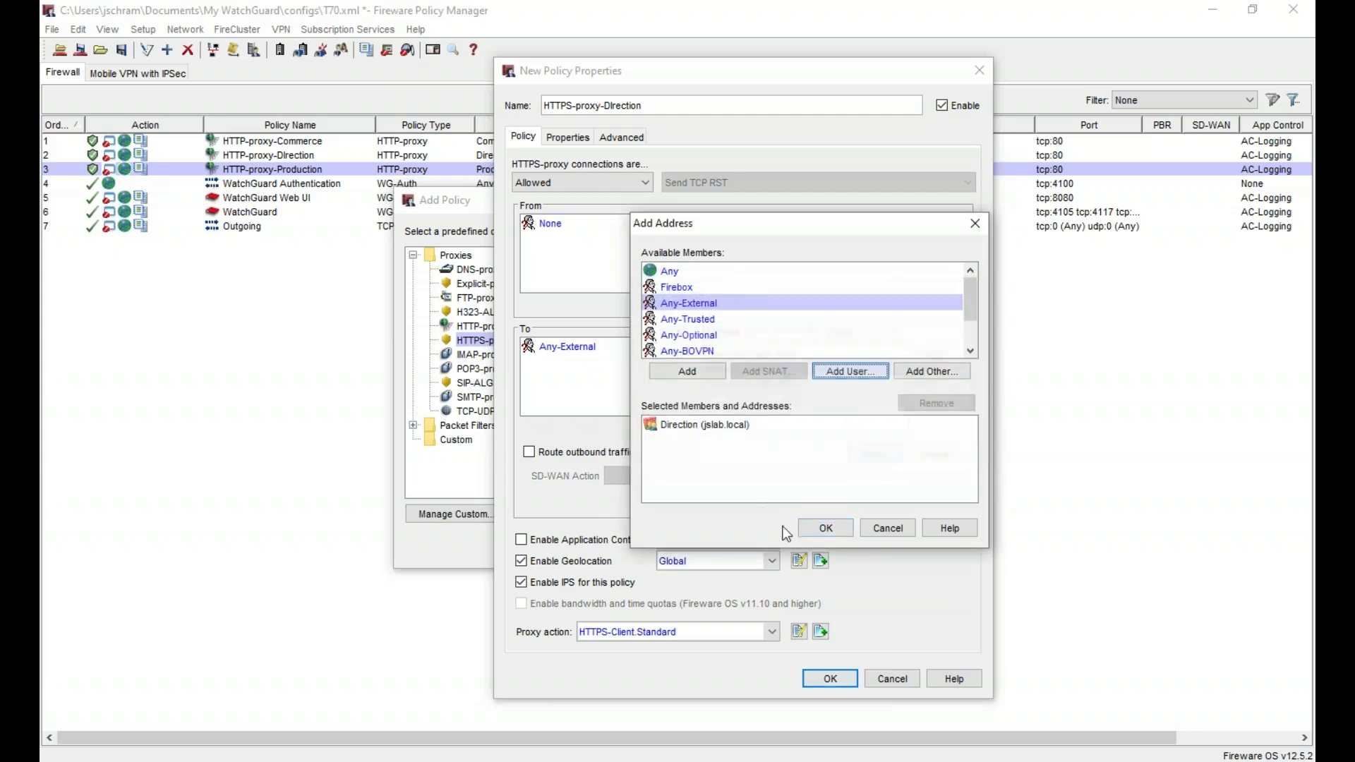
left_click(826, 528)
left_click(624, 541)
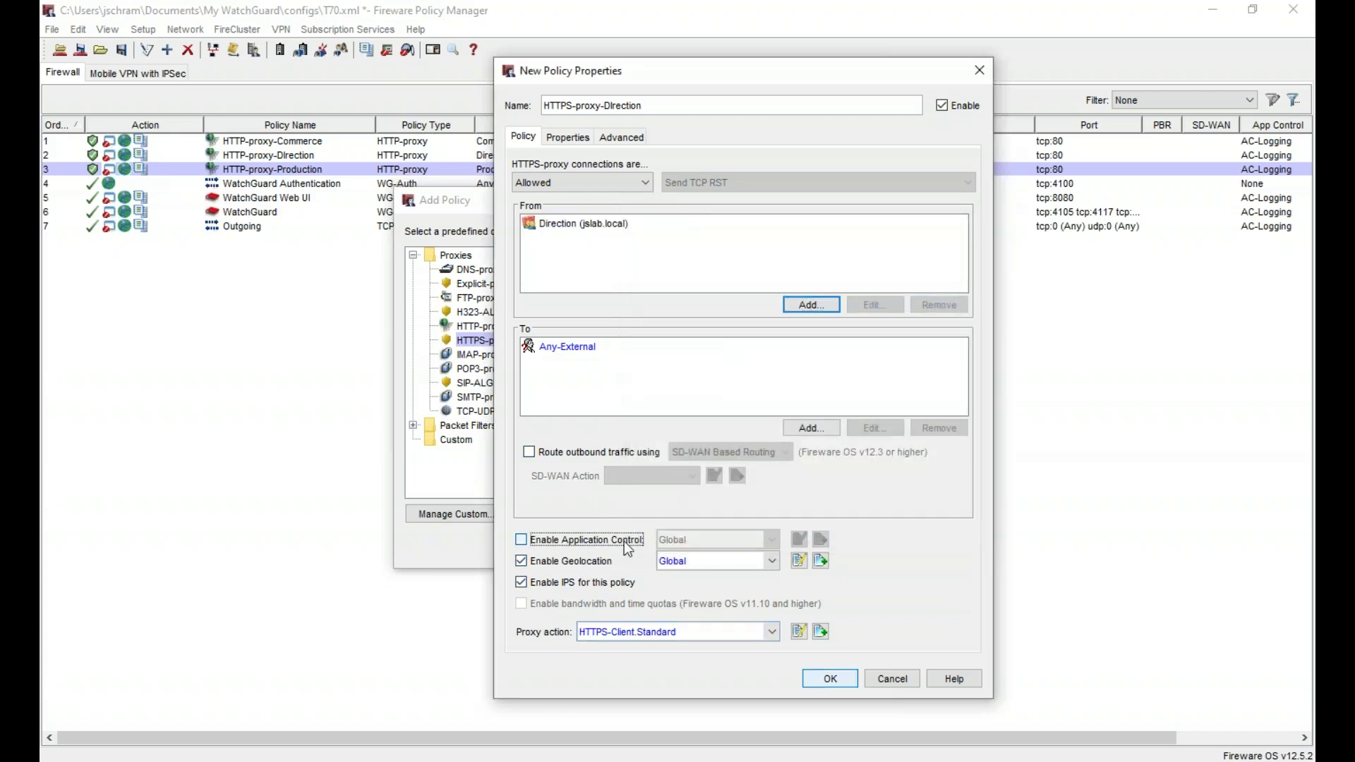
- Enable Application Control with AC-Logging and set the proxy action to HTTPS-Client.Direction
left_click(695, 540)
left_click(698, 573)
left_click(634, 628)
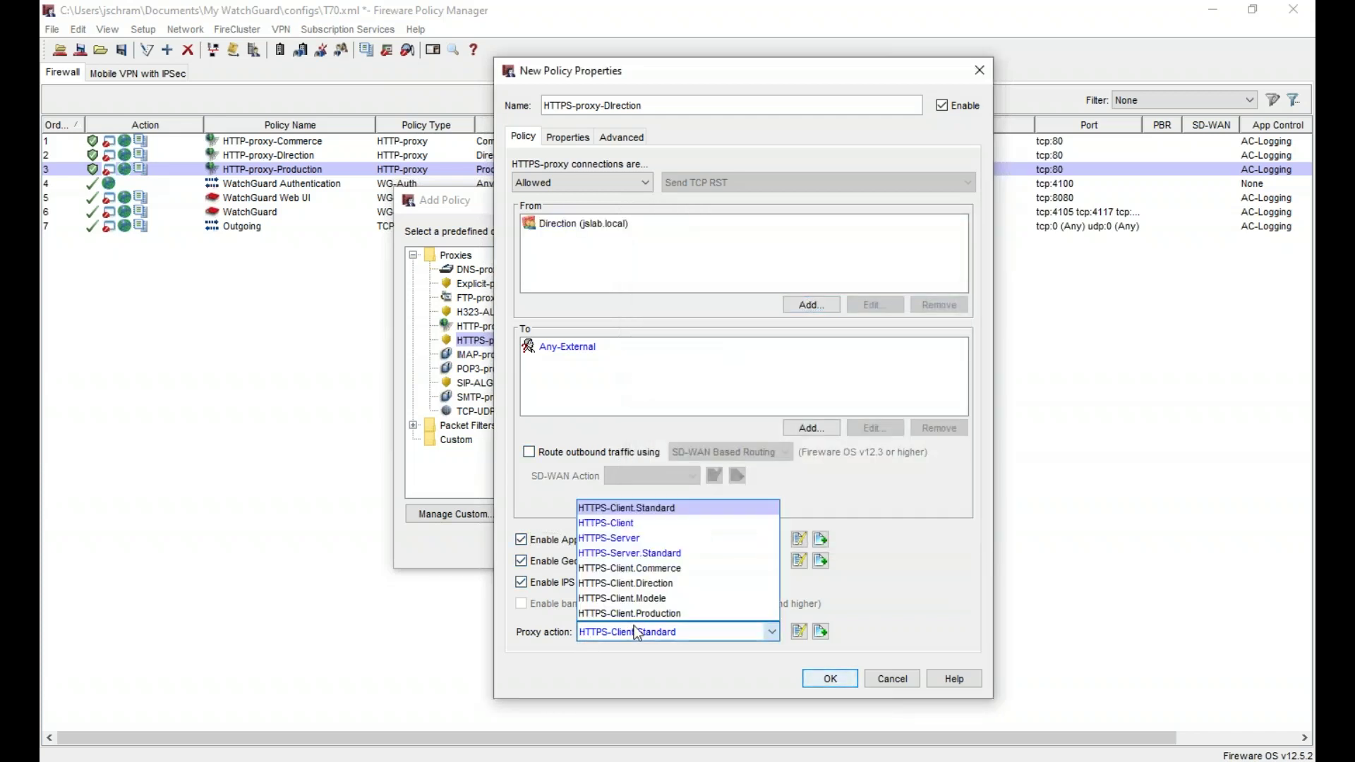
left_click(681, 582)
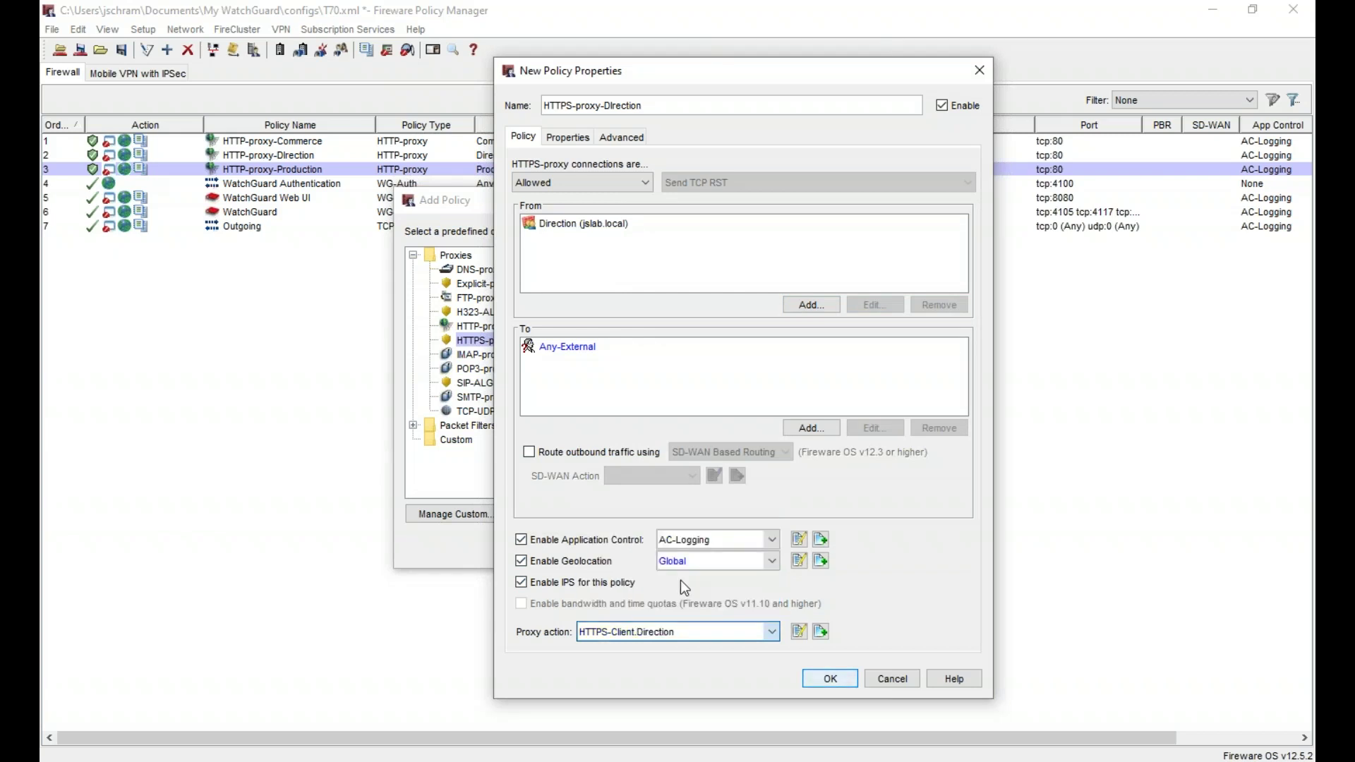
- Turn on Send a log message under Properties > Logging and save the policy
left_click(564, 137)
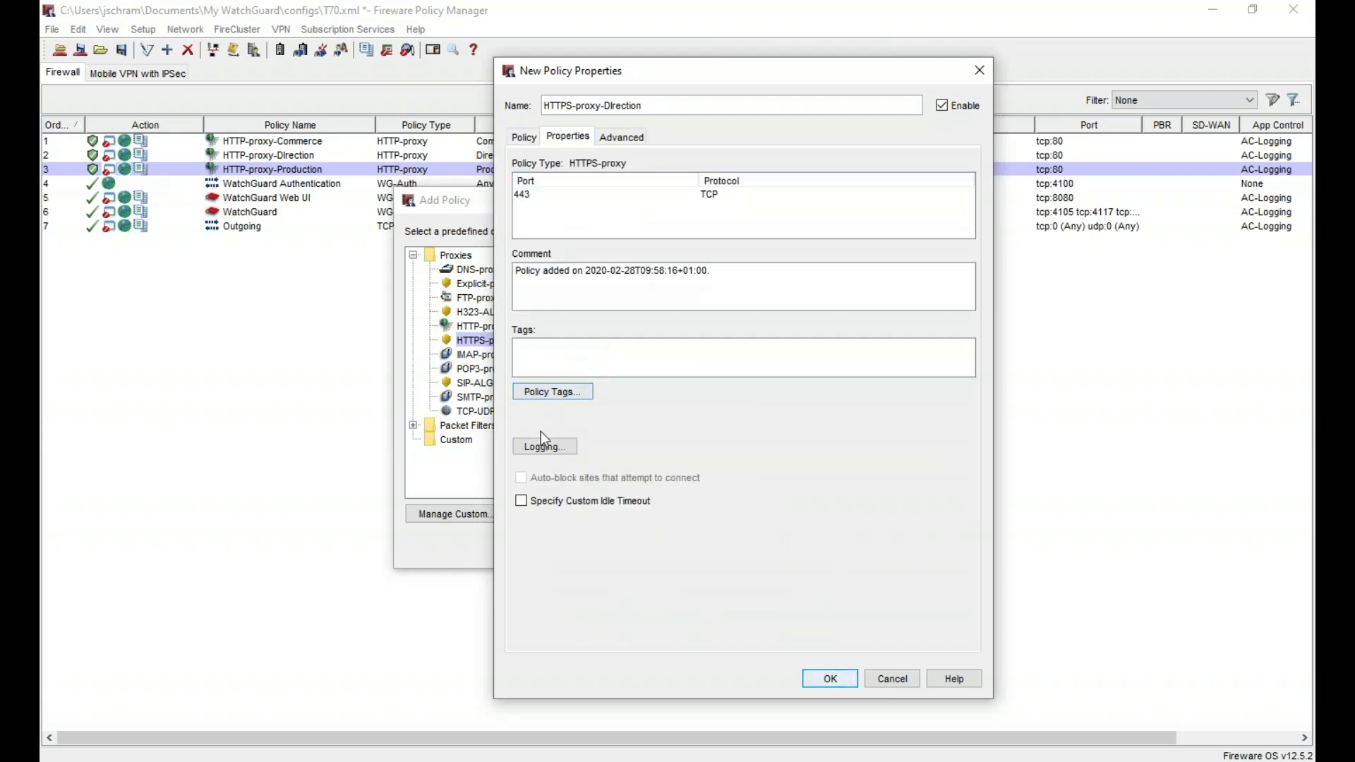
left_click(544, 450)
left_click(701, 274)
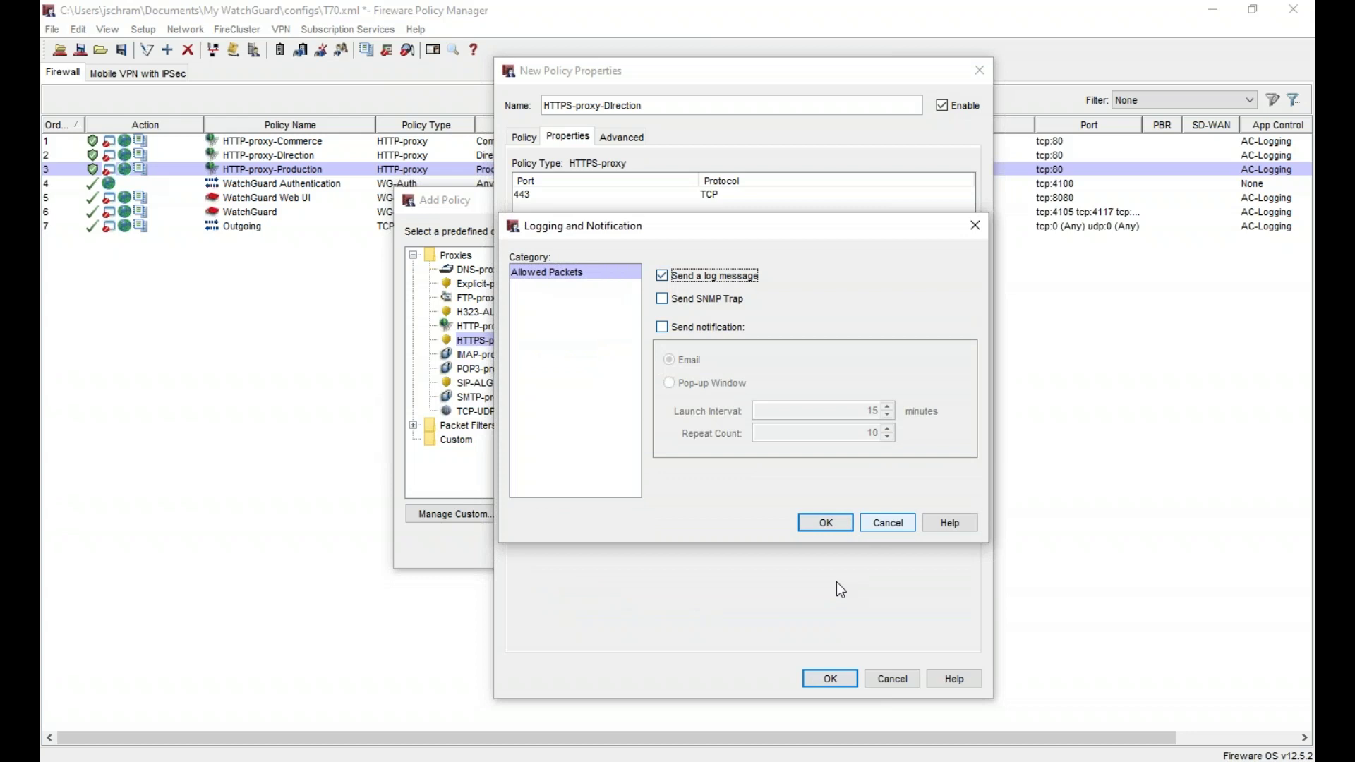
left_click(827, 526)
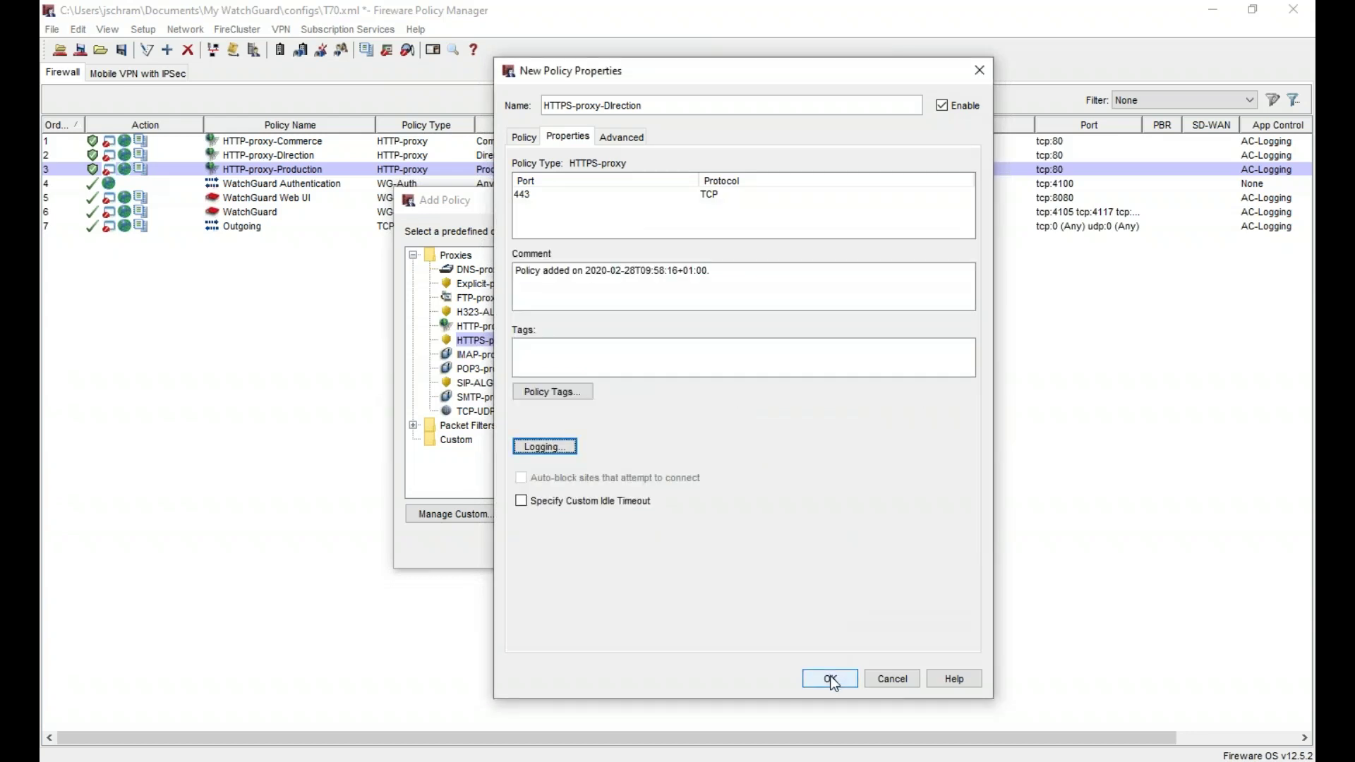
left_click(826, 677)
right_click(651, 429)
- Create an HTTPS-proxy policy named HTTPS-proxy-Commerce with the Commerce group replacing Any-Trusted as source
left_click(735, 453)
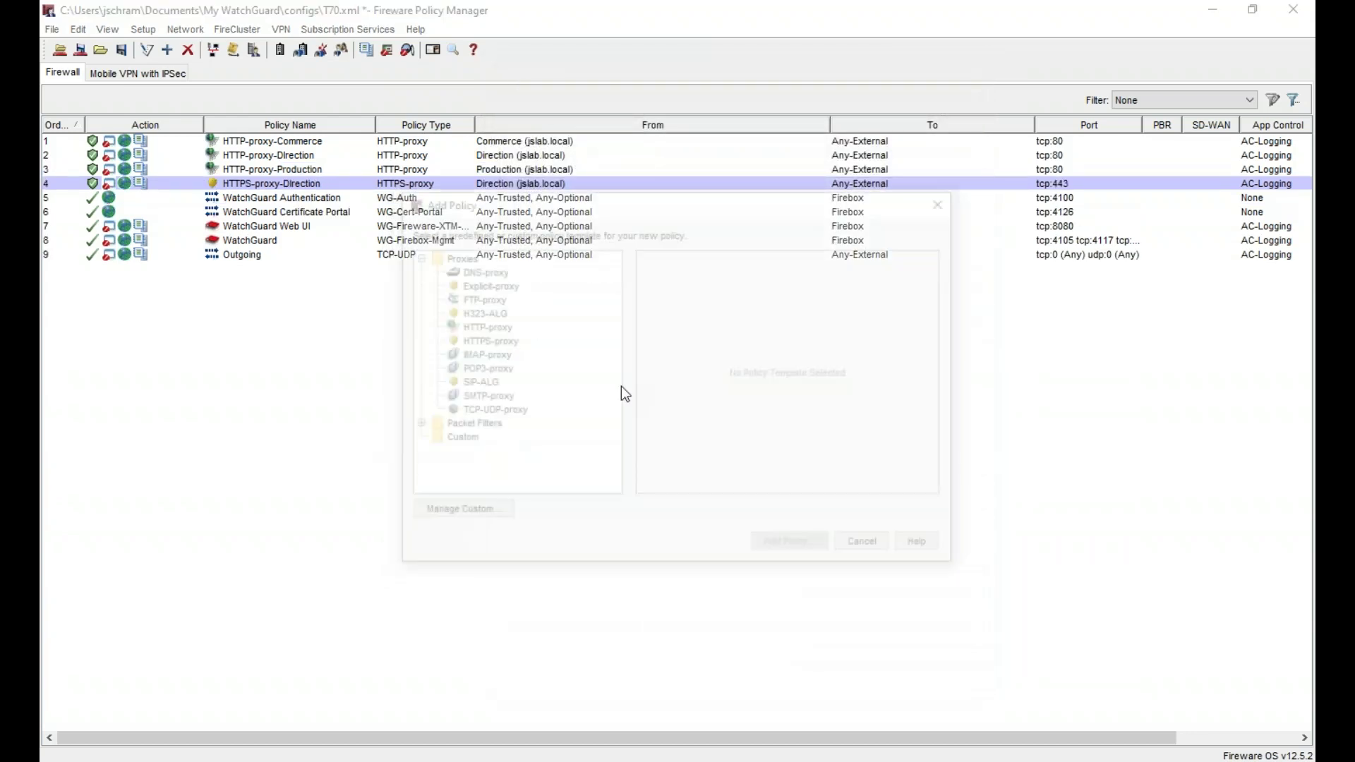
double_click(487, 341)
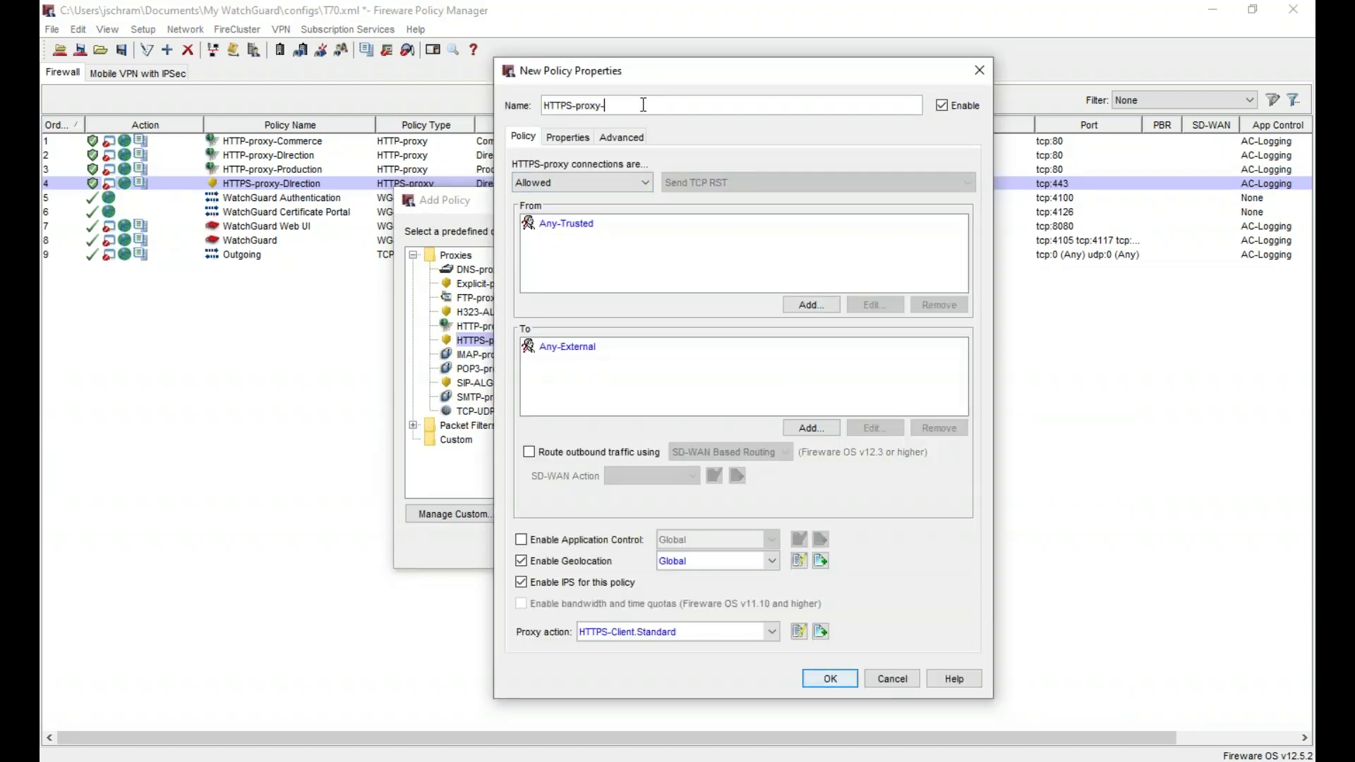
type("ommerce")
left_click(611, 227)
left_click(939, 304)
left_click(812, 304)
left_click(764, 302)
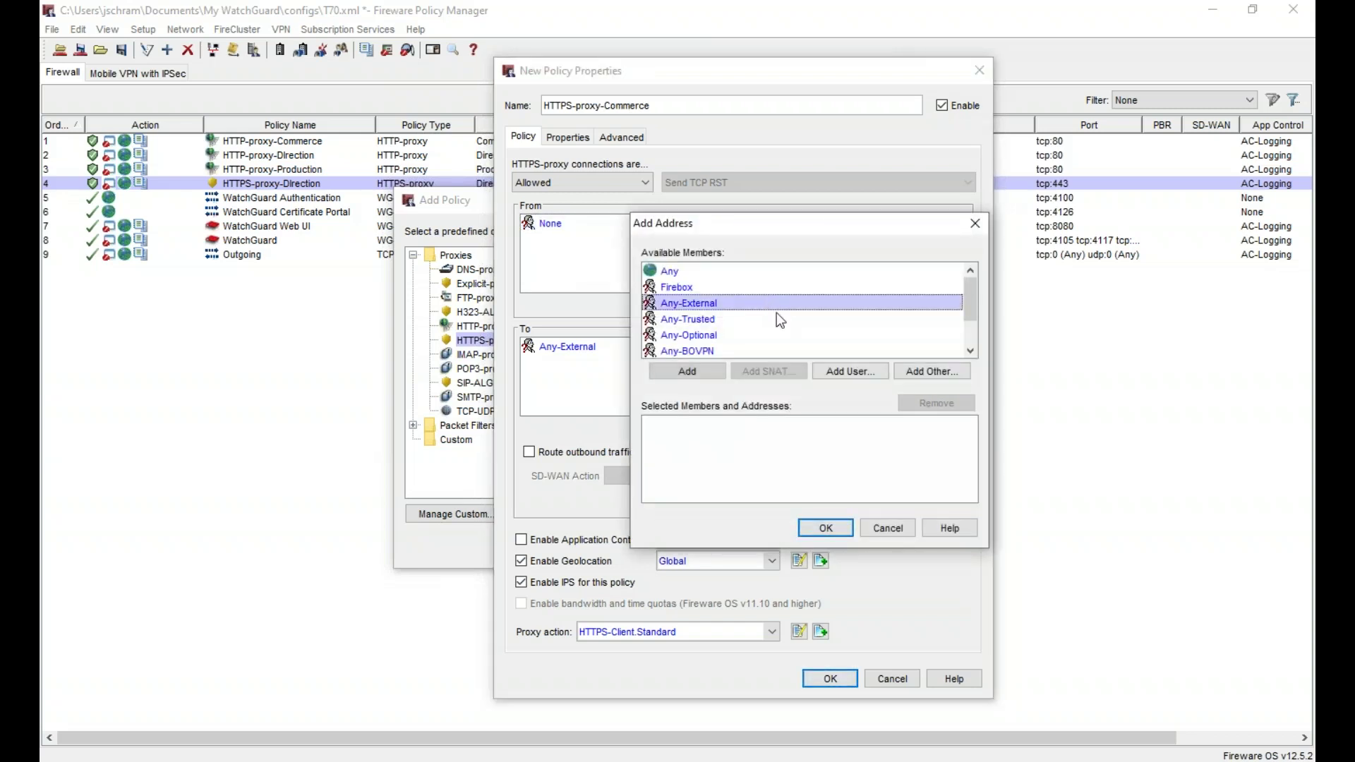
left_click(851, 373)
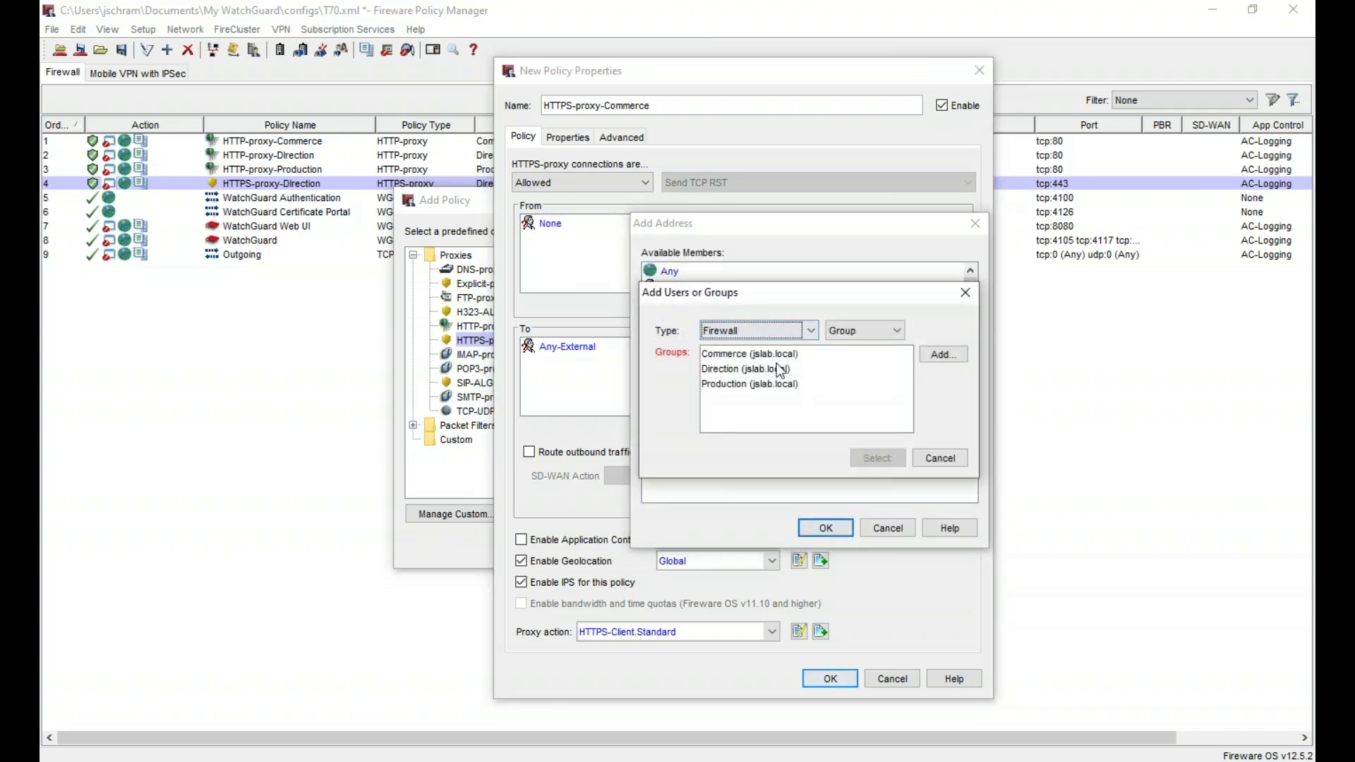
left_click(760, 354)
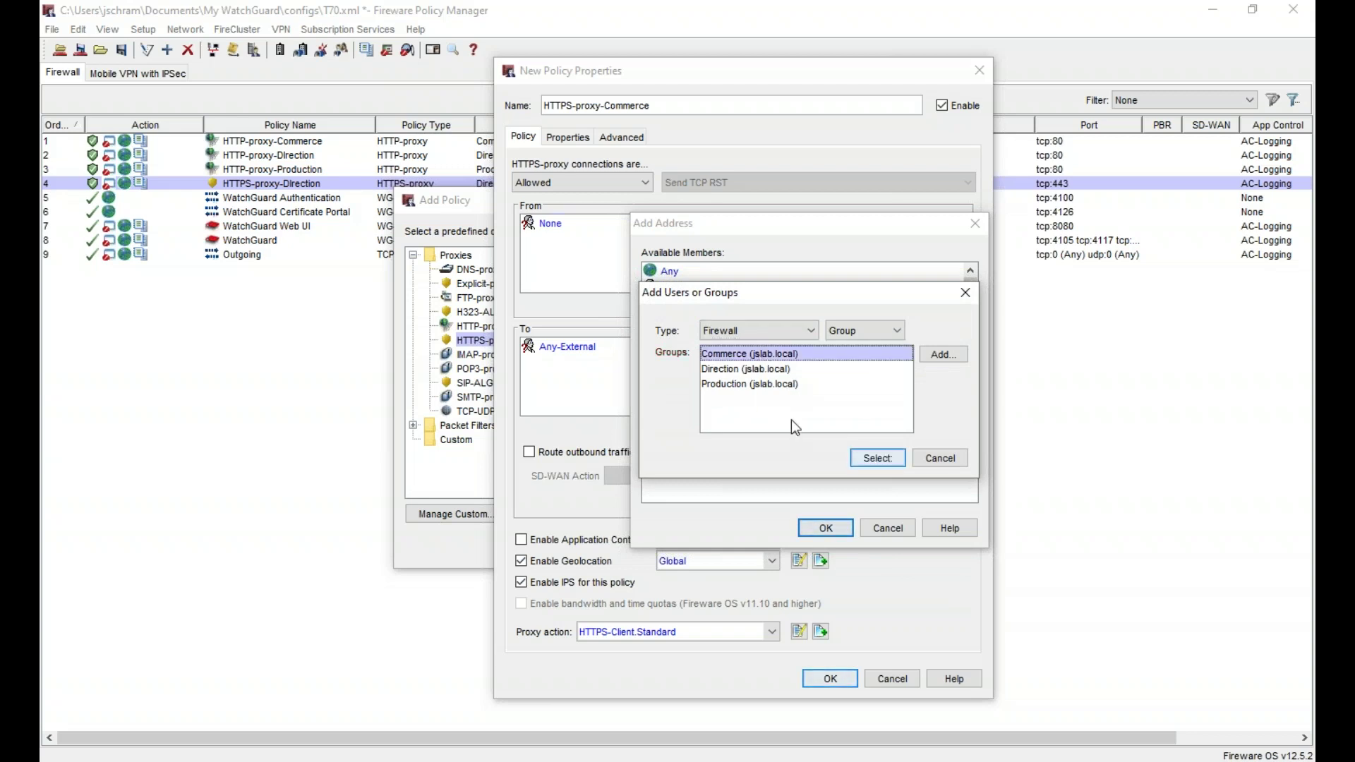
left_click(879, 459)
left_click(815, 530)
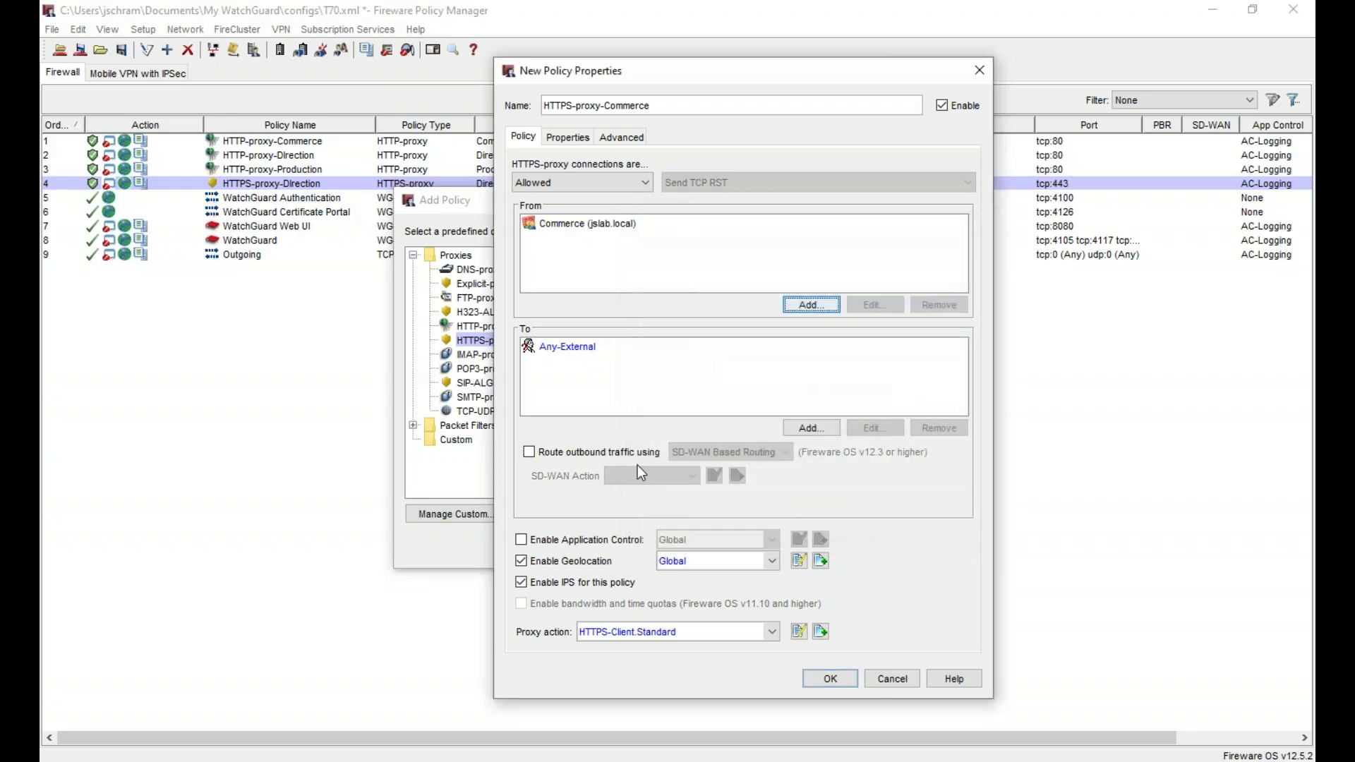
- Set the proxy action to HTTPS-Client.Commerce and enable Application Control with AC-Logging
left_click(649, 646)
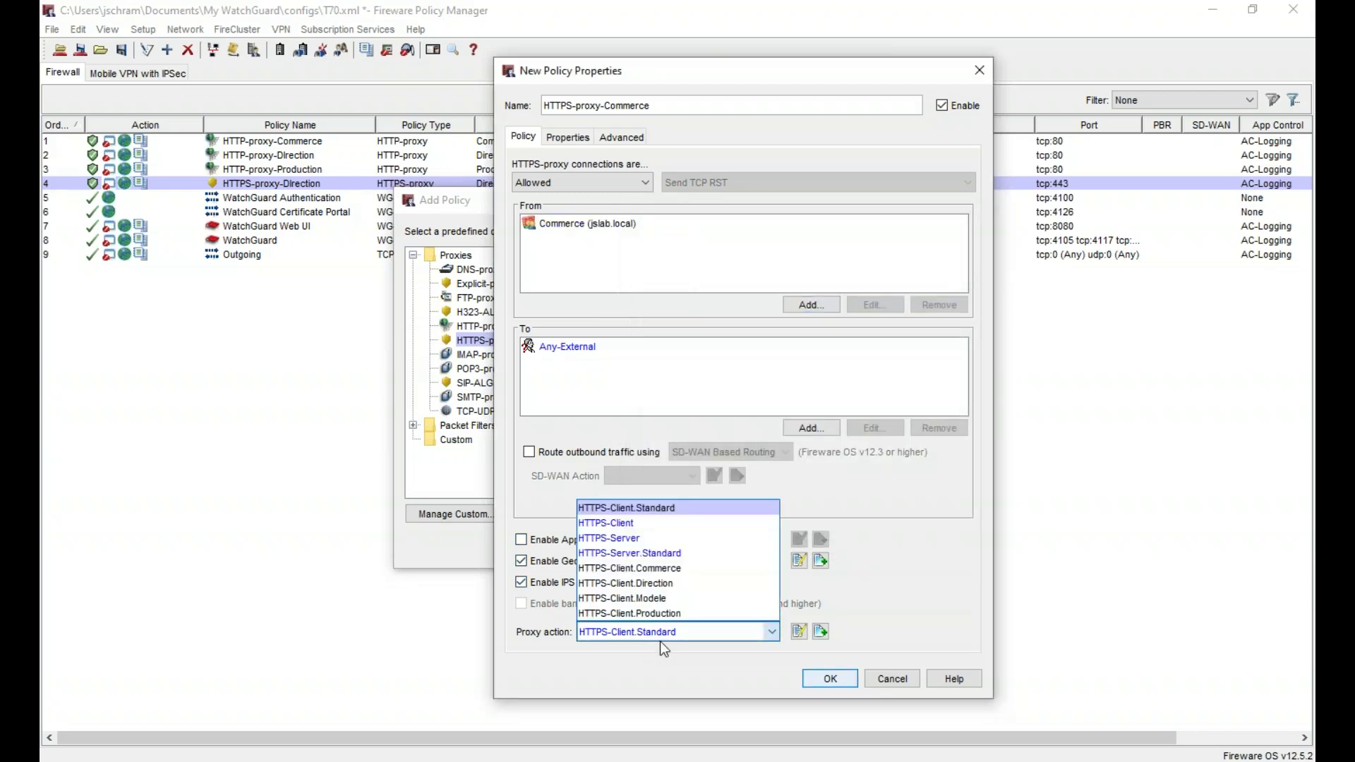
left_click(676, 569)
left_click(597, 540)
left_click(695, 540)
left_click(688, 572)
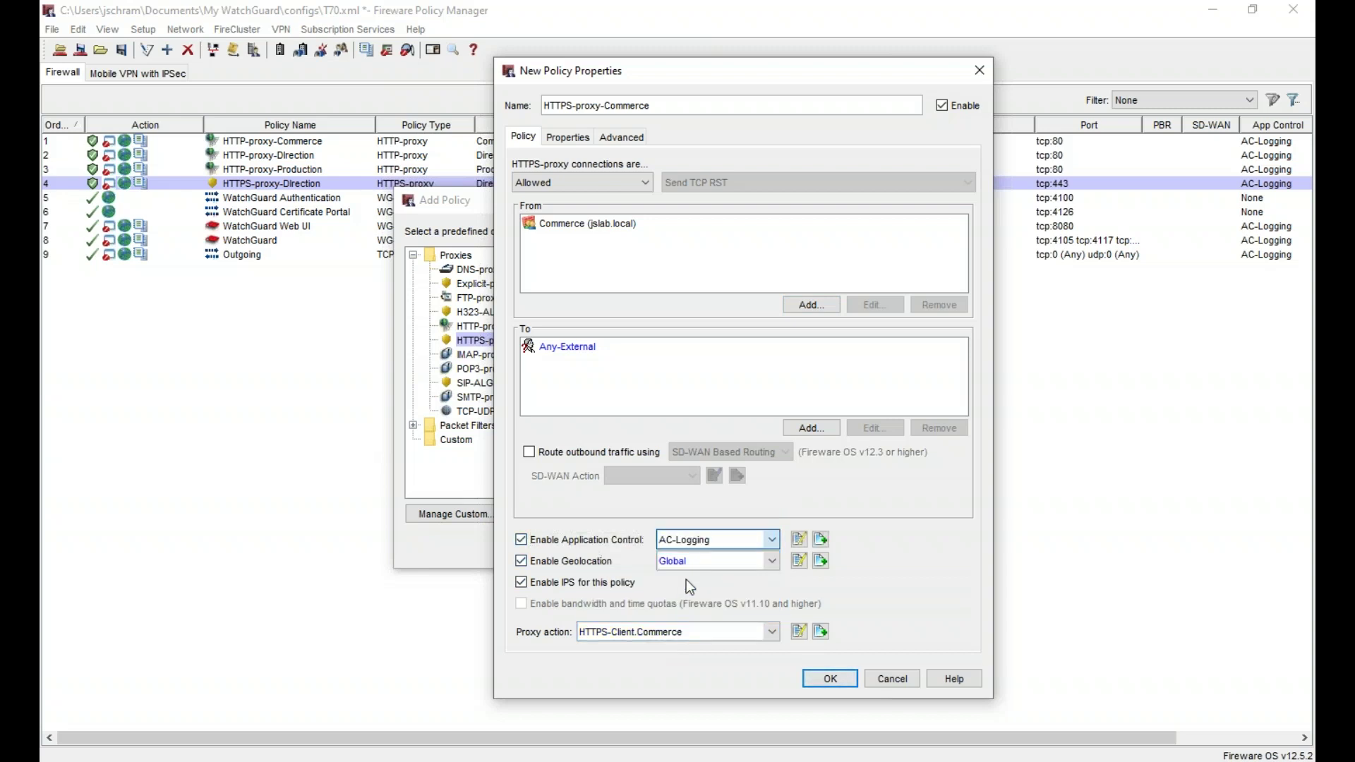
- Turn on Send a log message under Properties > Logging and save the policy
left_click(573, 137)
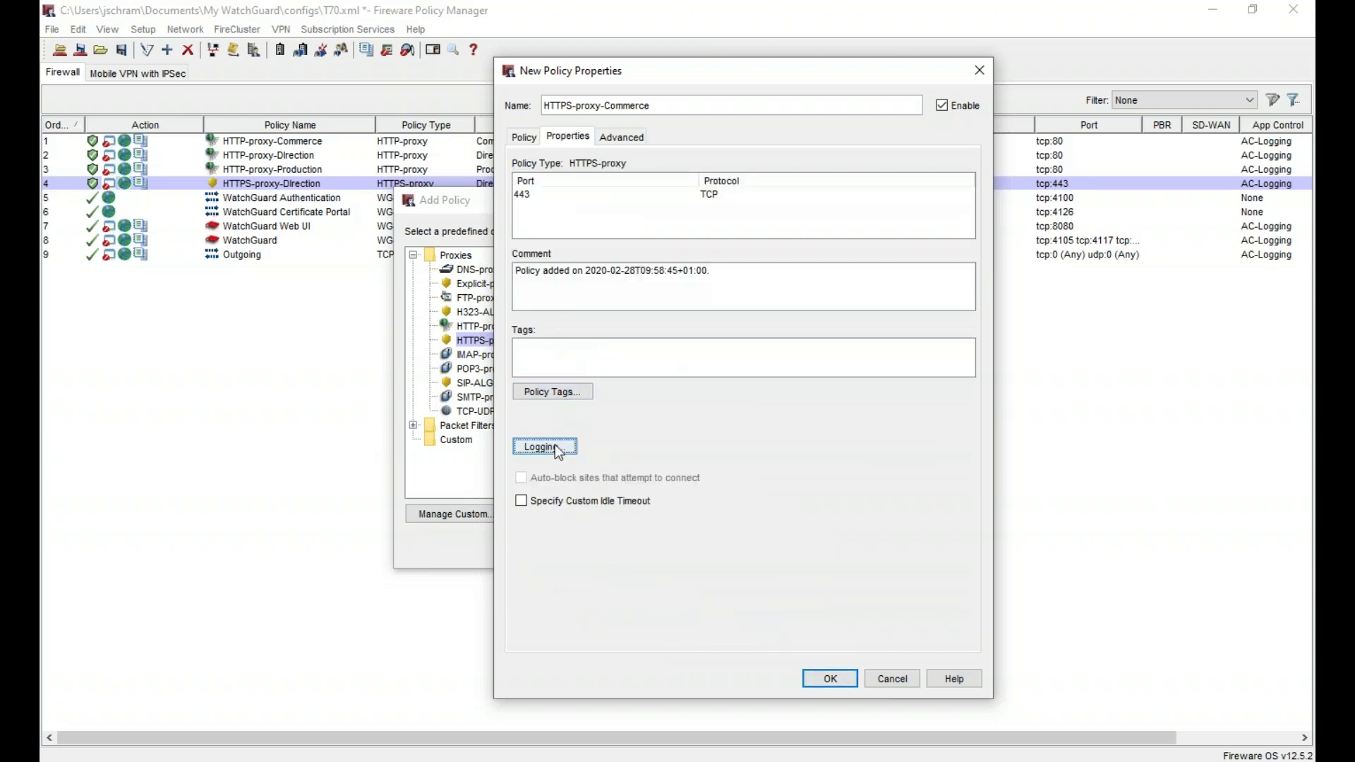
left_click(554, 444)
left_click(703, 276)
left_click(821, 523)
left_click(837, 679)
- Add a new HTTPS-proxy policy to be named HTTPS-proxy-Production
right_click(578, 390)
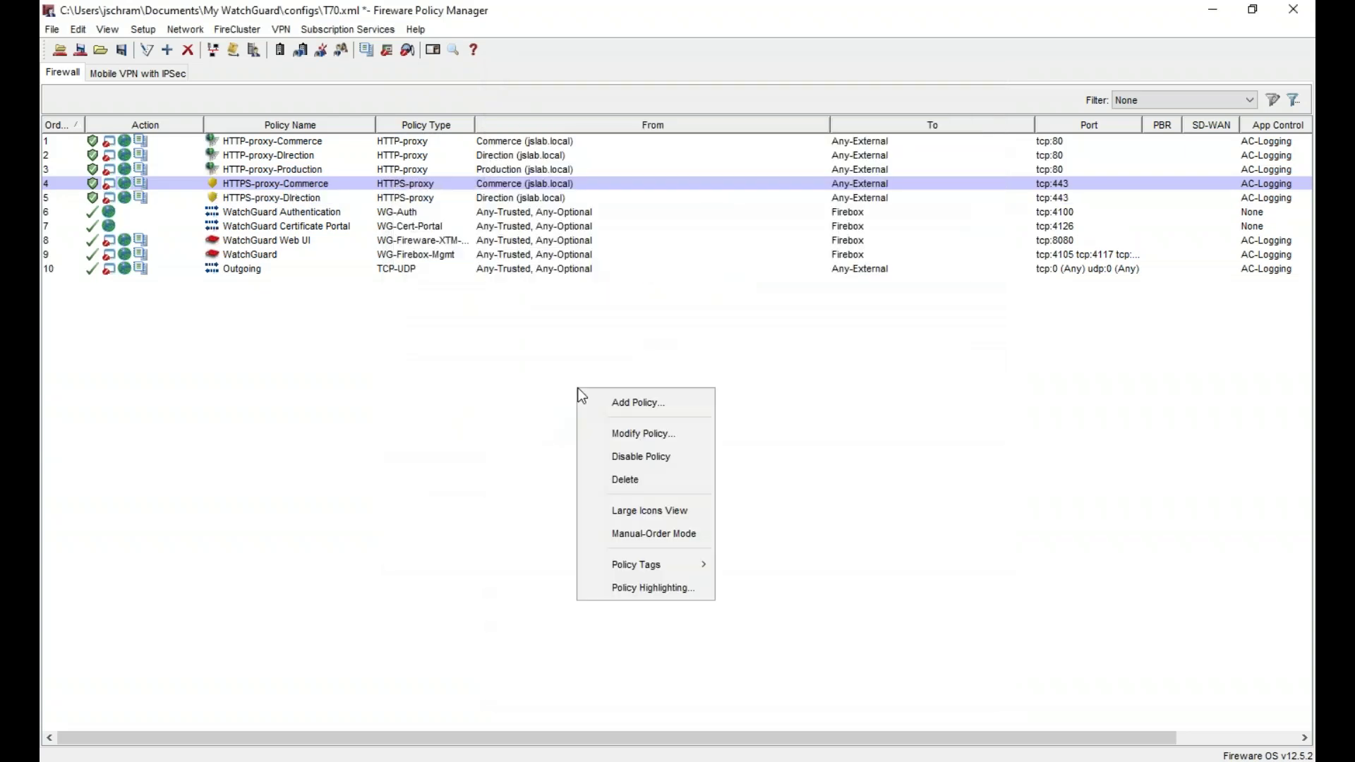
left_click(651, 411)
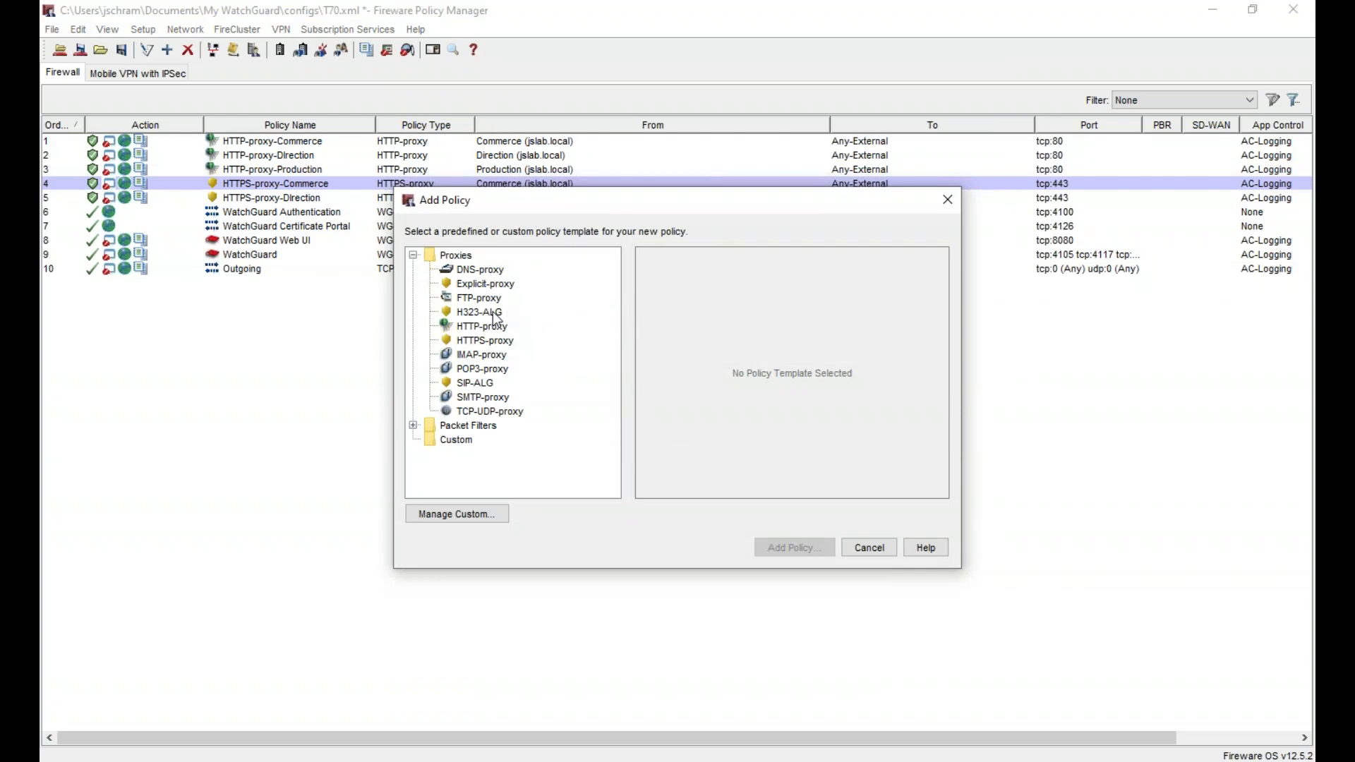
left_click(485, 340)
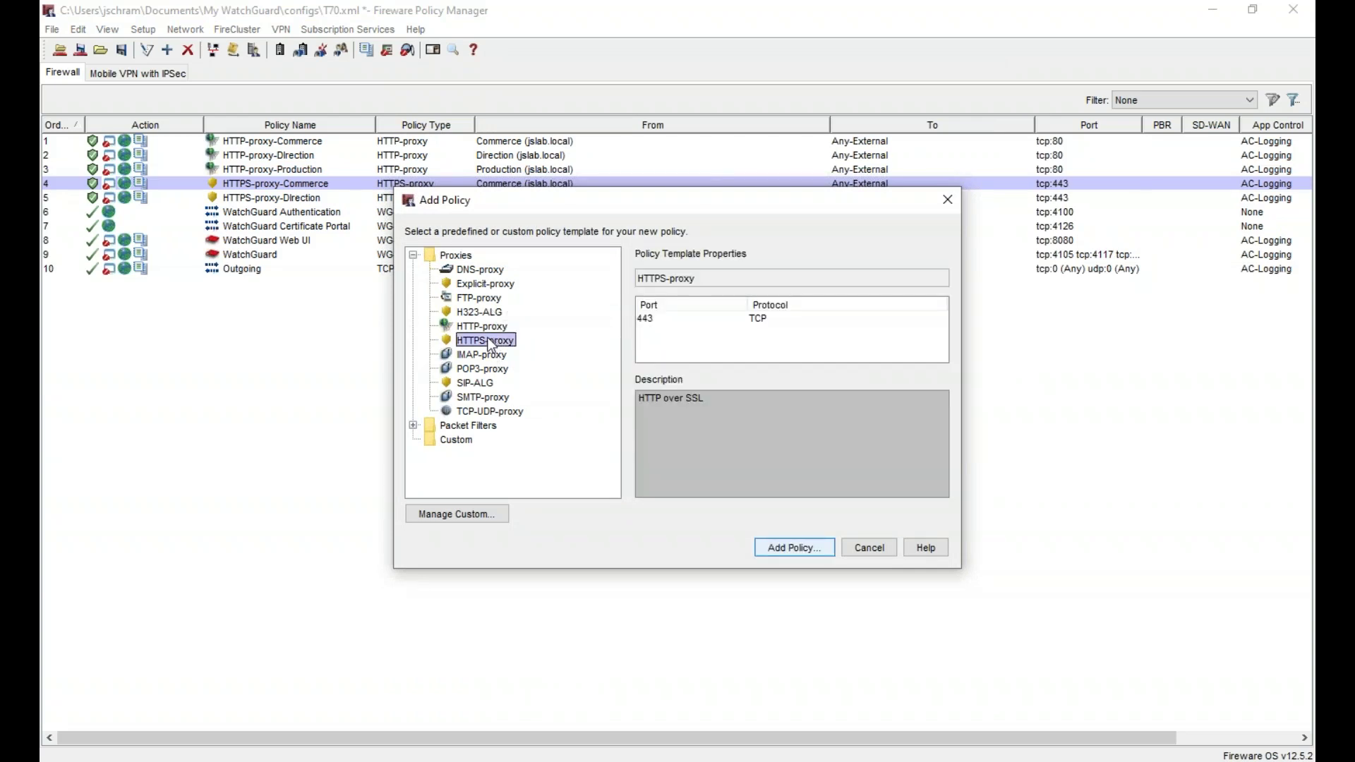
left_click(794, 548)
left_click(640, 105)
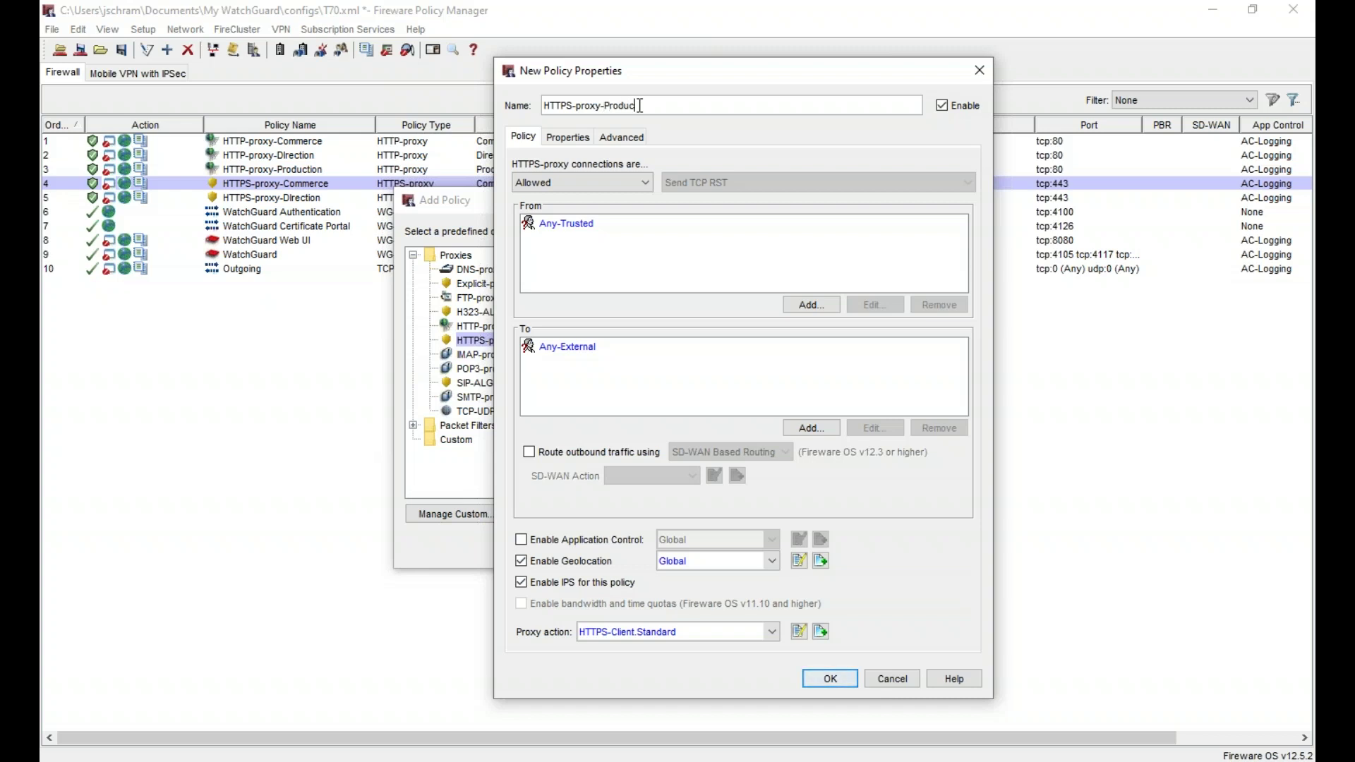
- Replace the Any-Trusted source with the Production (jslab.local) group
left_click(617, 227)
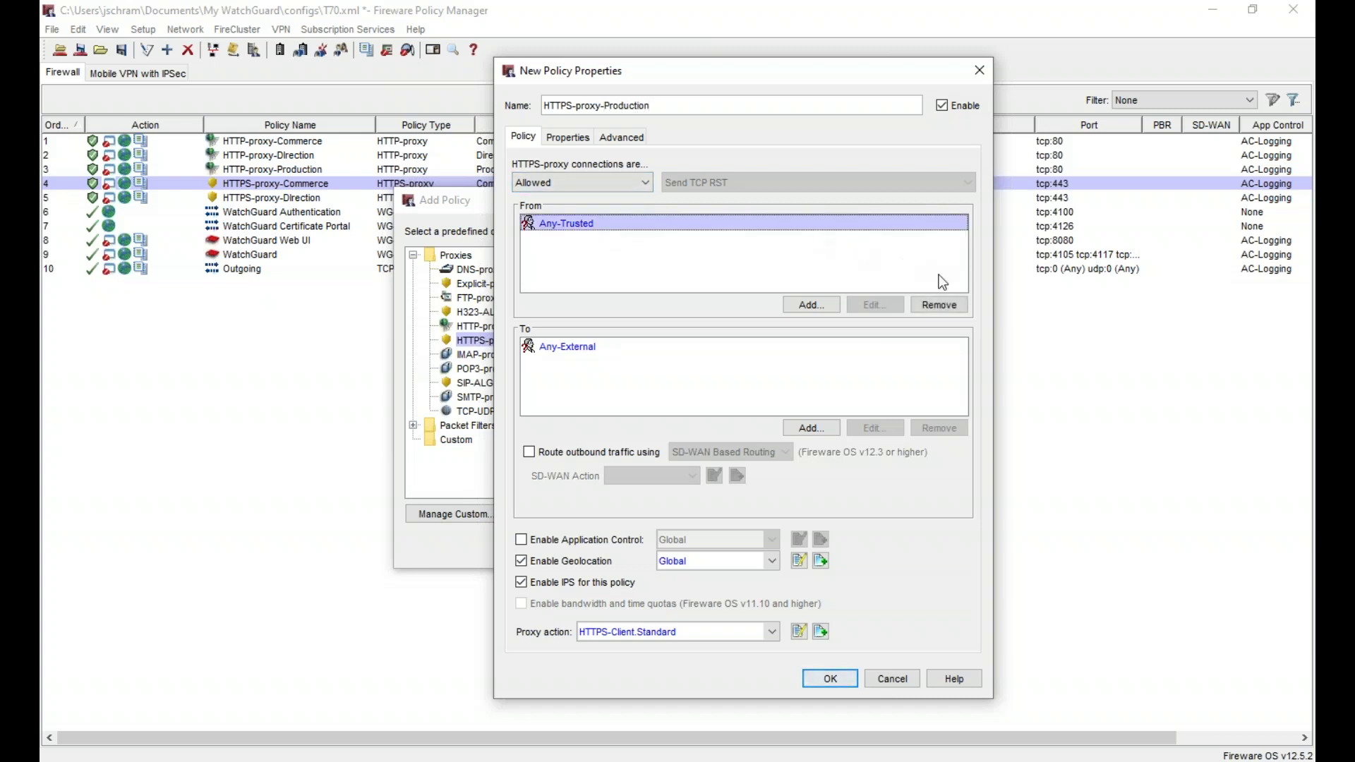
left_click(951, 303)
left_click(812, 304)
left_click(727, 304)
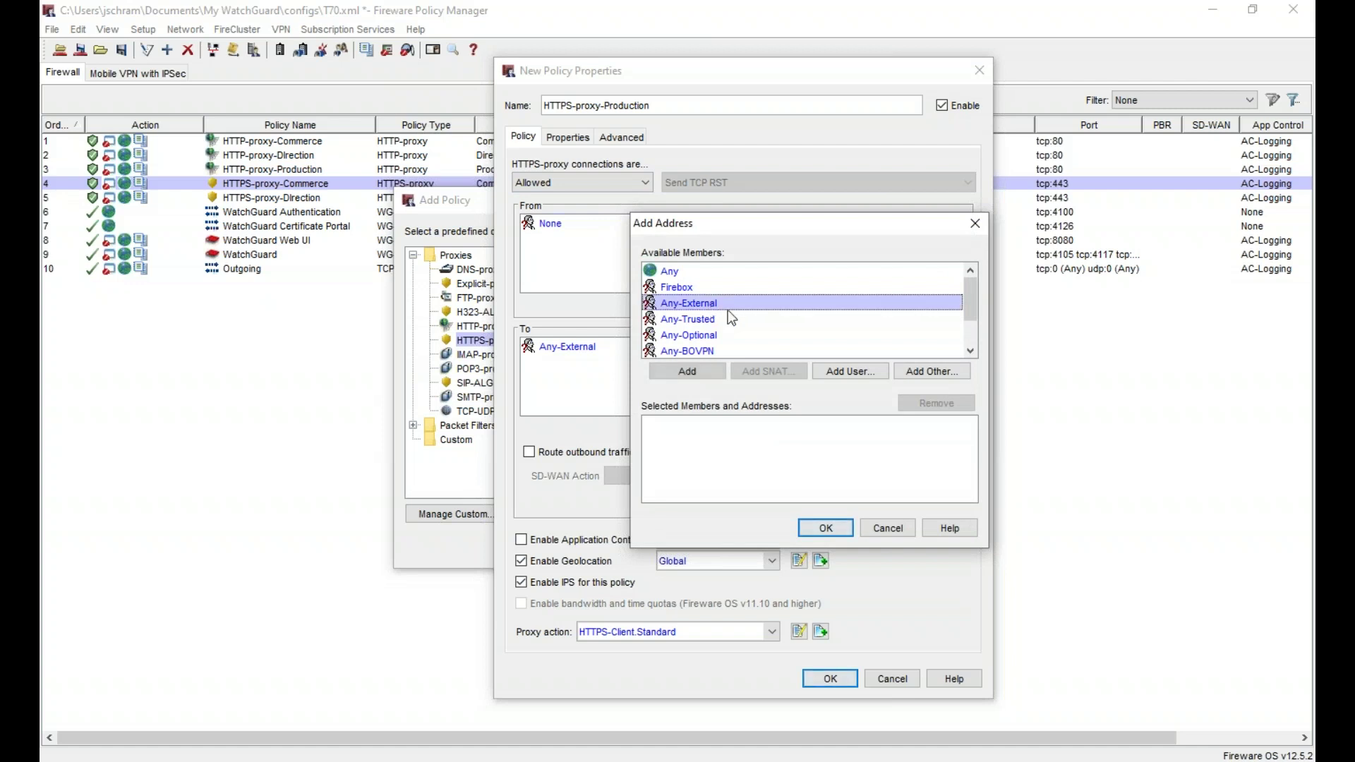
left_click(850, 370)
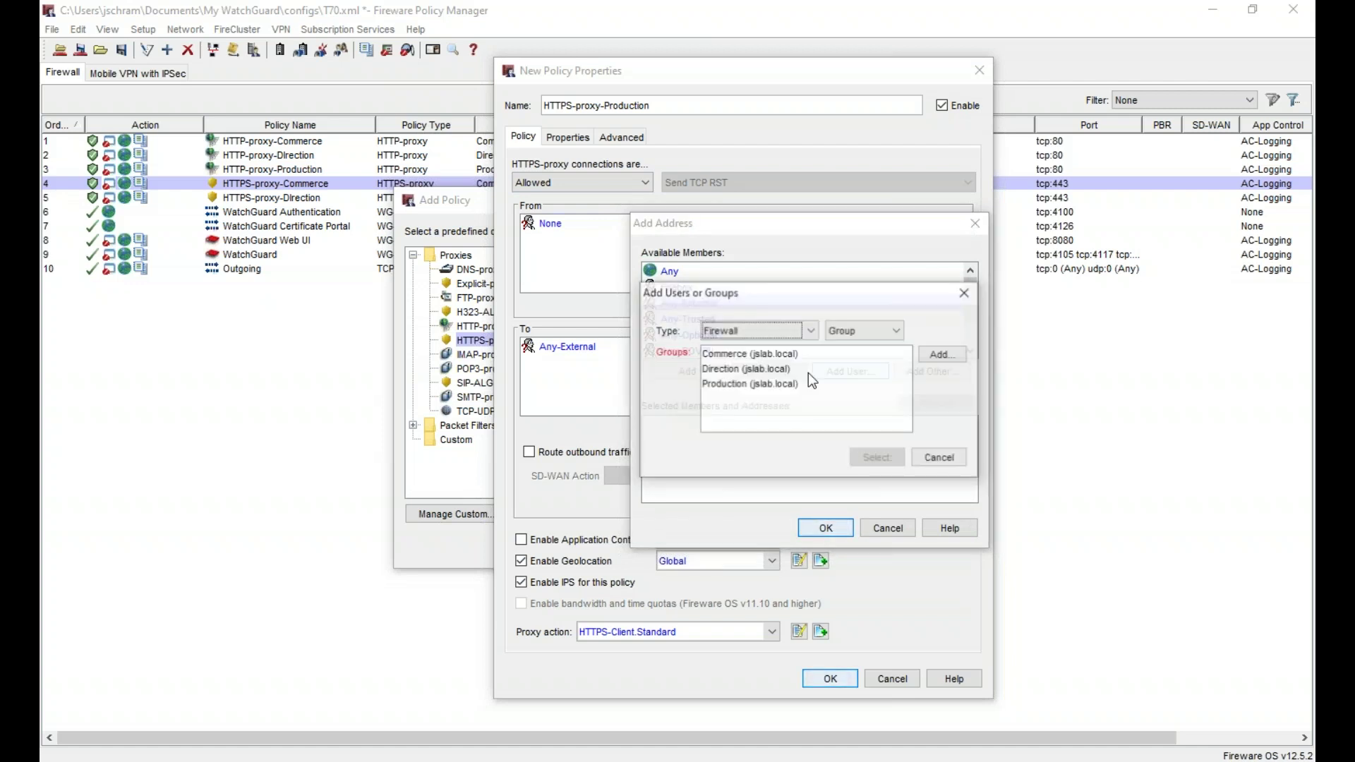
left_click(772, 385)
double_click(773, 387)
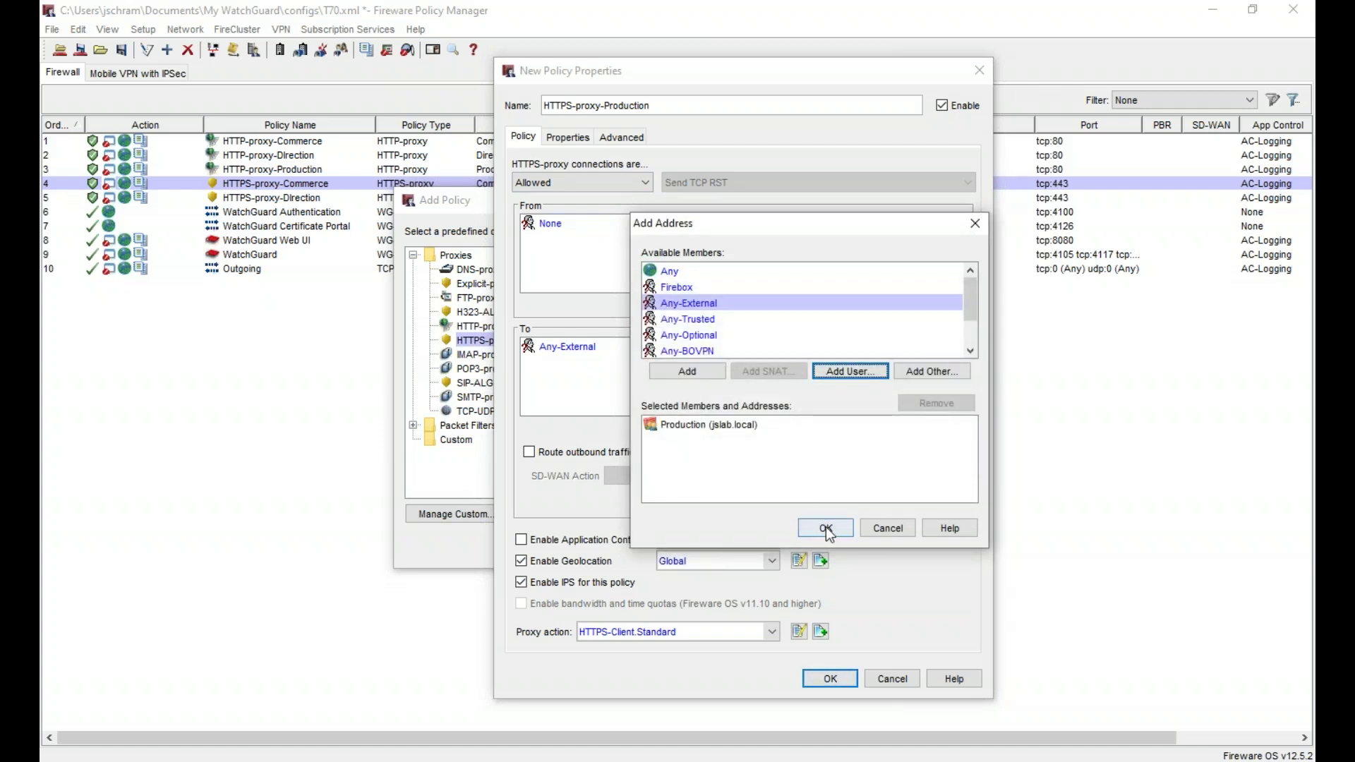
left_click(826, 528)
- Enable Application Control with AC-Logging and set the proxy action to HTTPS-Client.Production
left_click(596, 543)
left_click(701, 542)
left_click(698, 570)
left_click(663, 634)
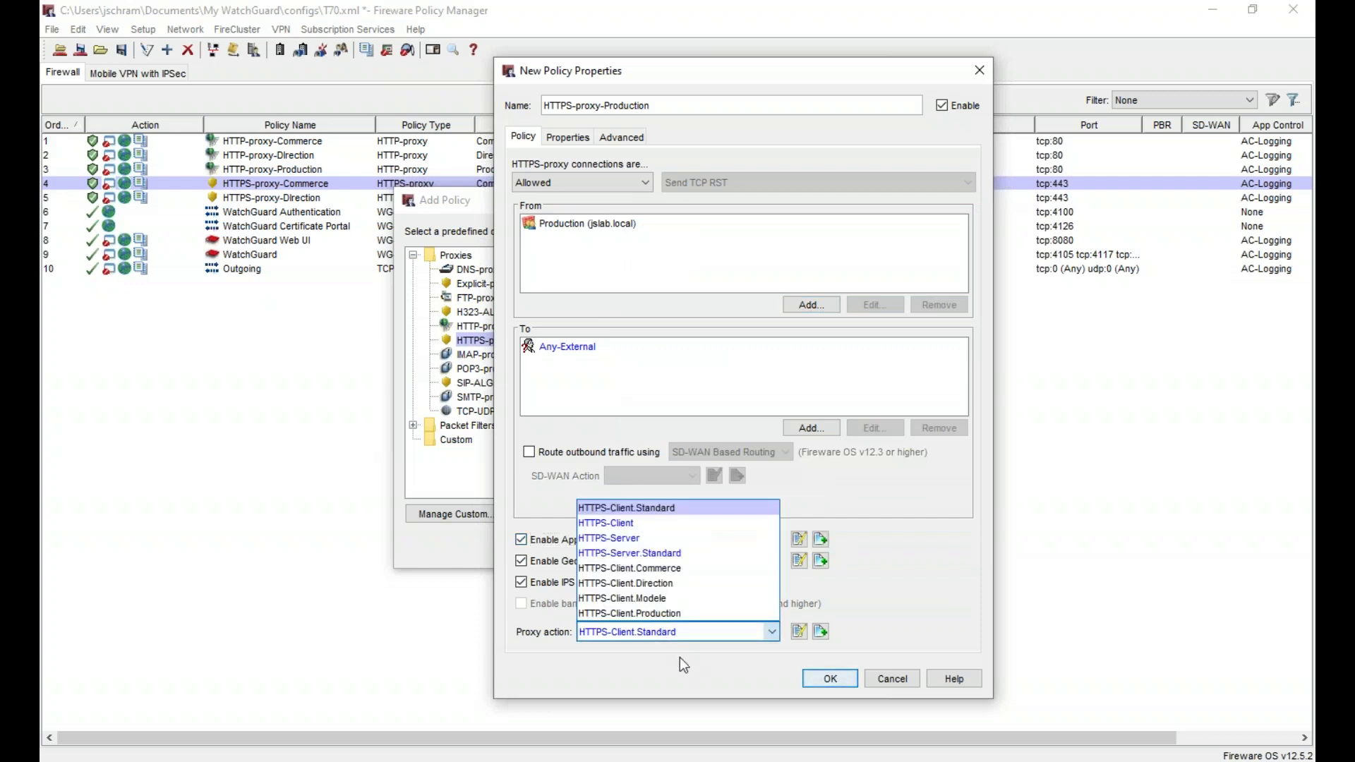
left_click(688, 613)
- Turn on Send a log message under Properties > Logging and save the policy
left_click(568, 136)
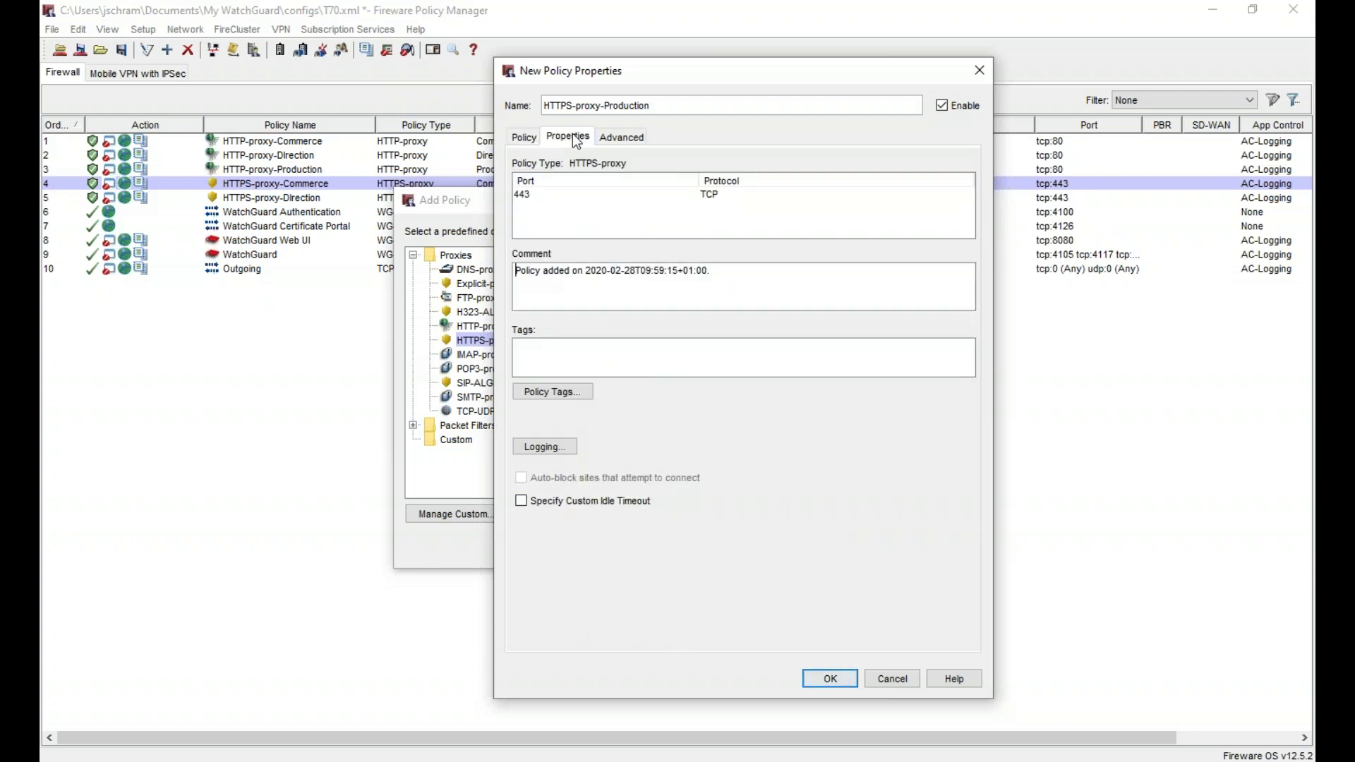
left_click(569, 445)
left_click(702, 276)
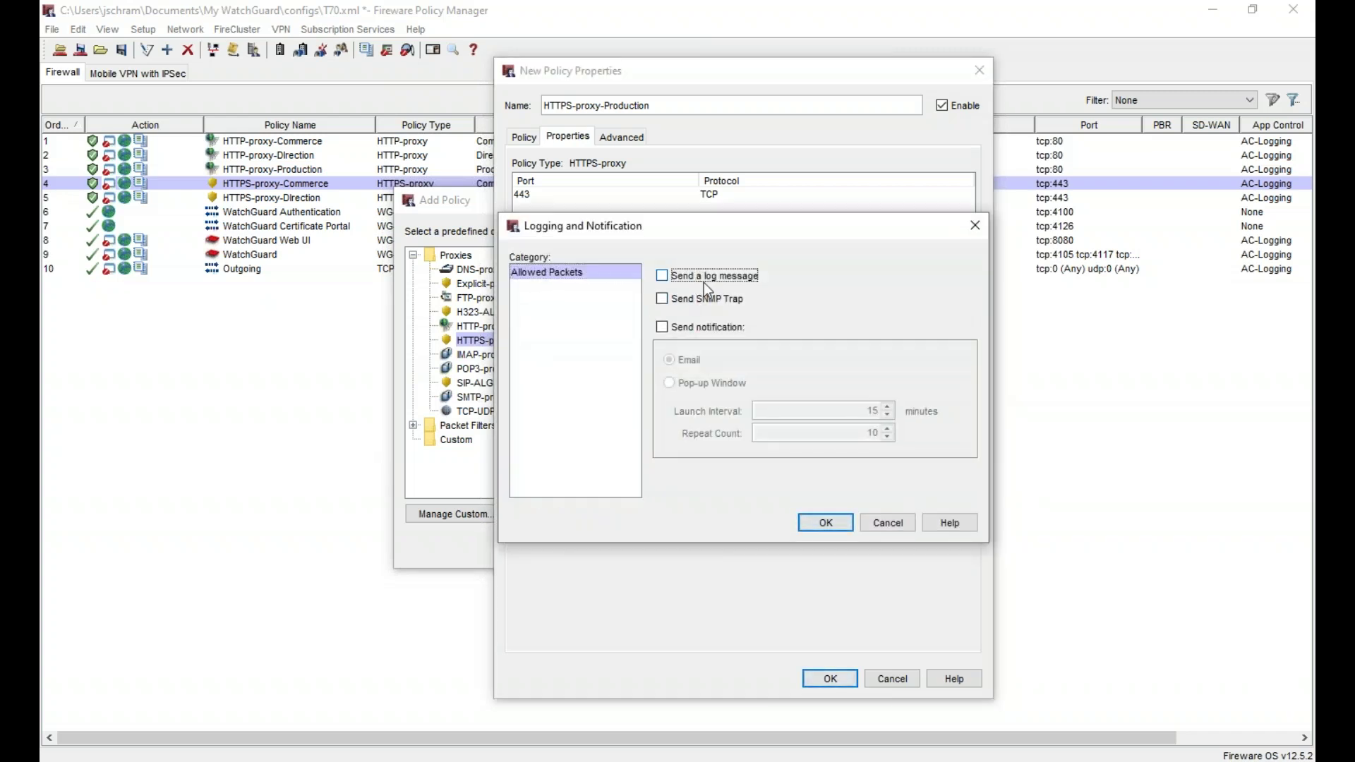
left_click(826, 522)
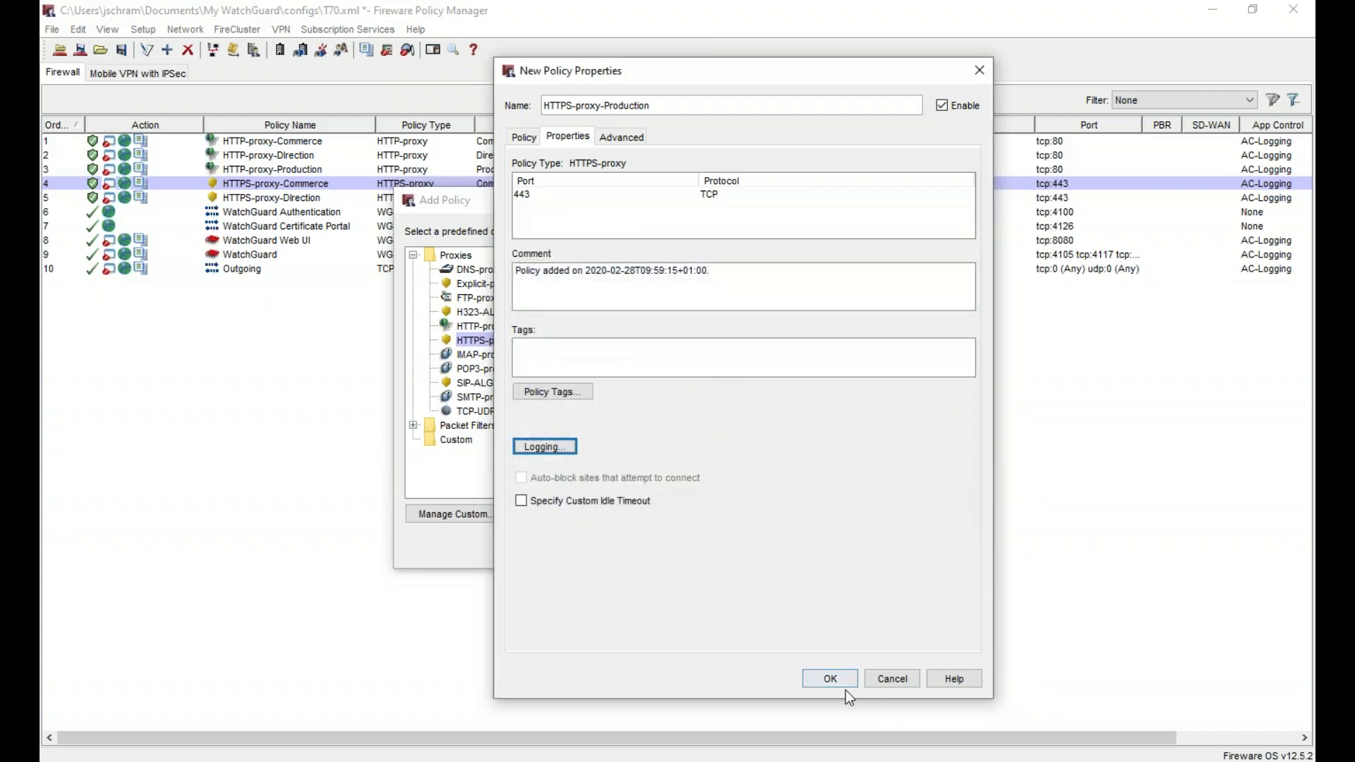
left_click(833, 678)
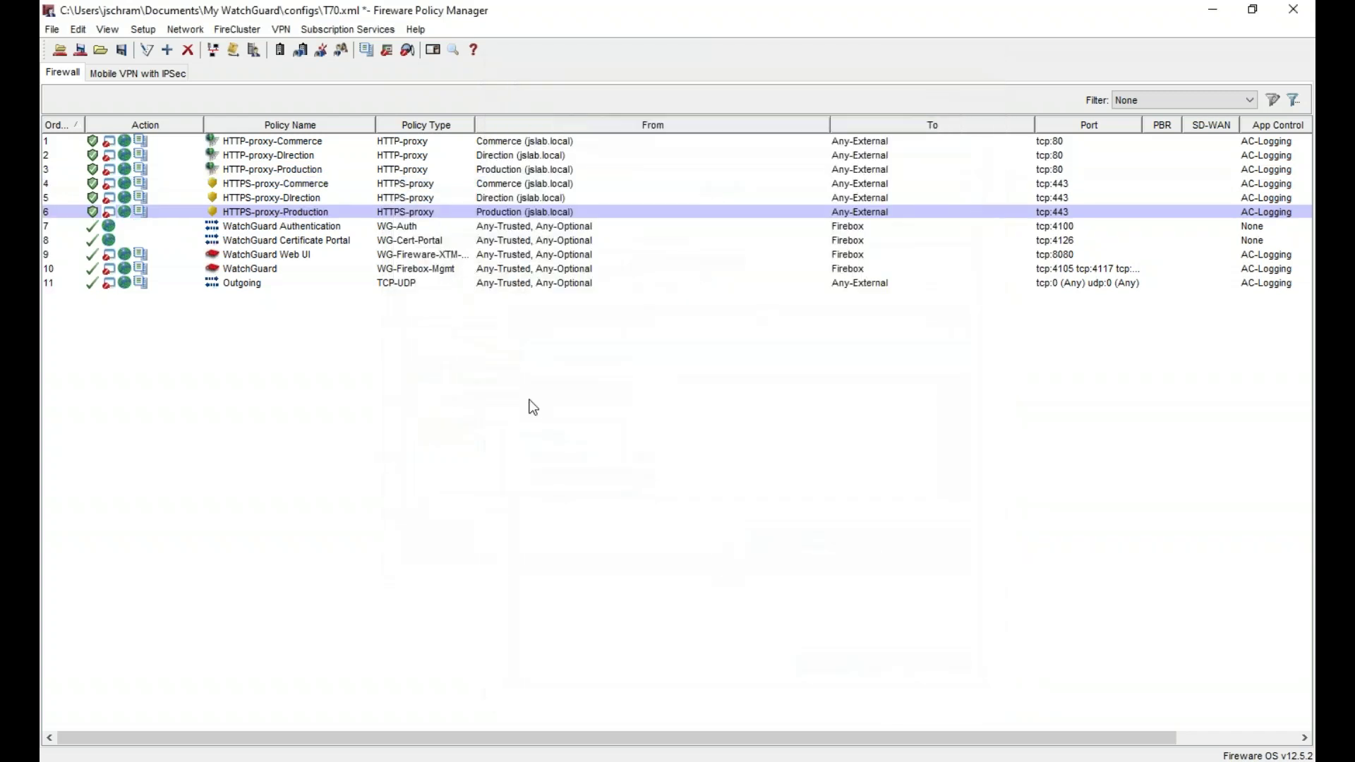
- Create a new policy from the DNS template under Packet Filters, to be named DNS-General
left_click(263, 283)
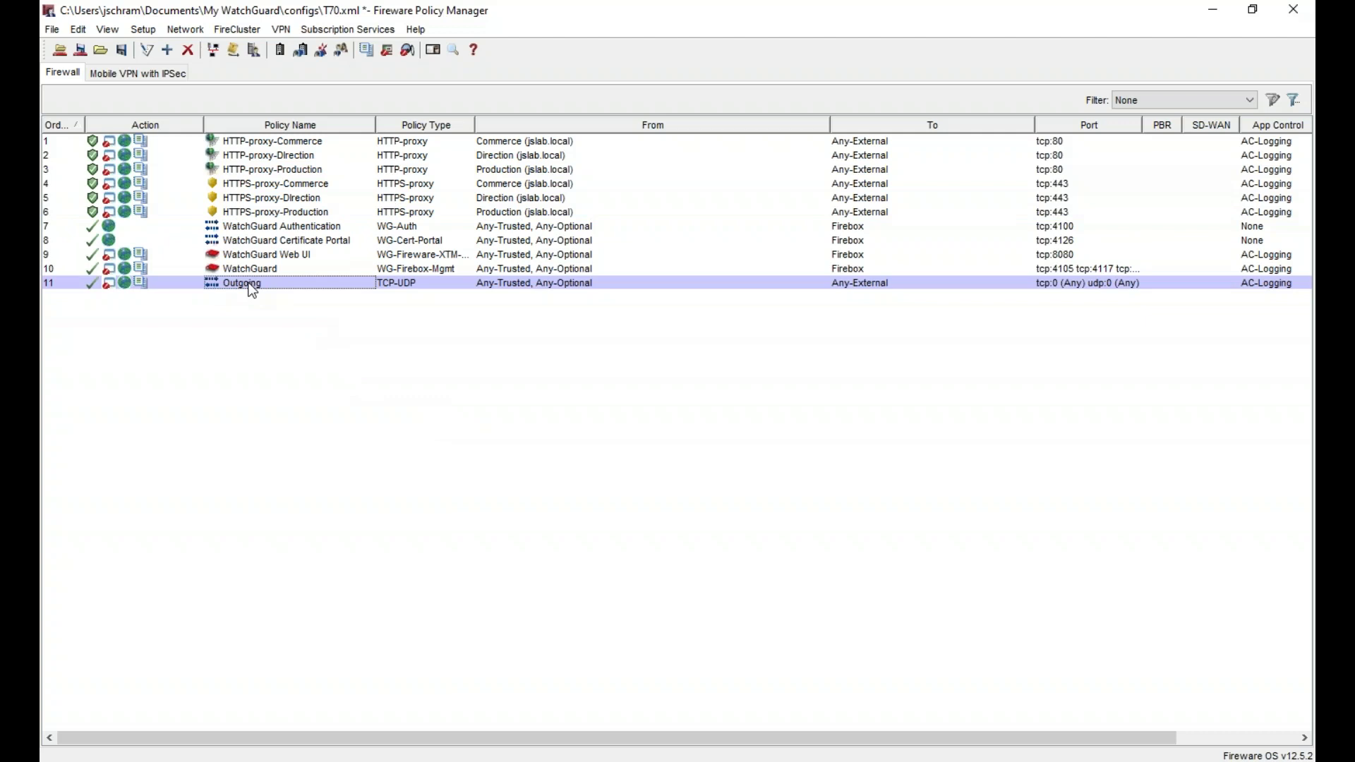
right_click(386, 401)
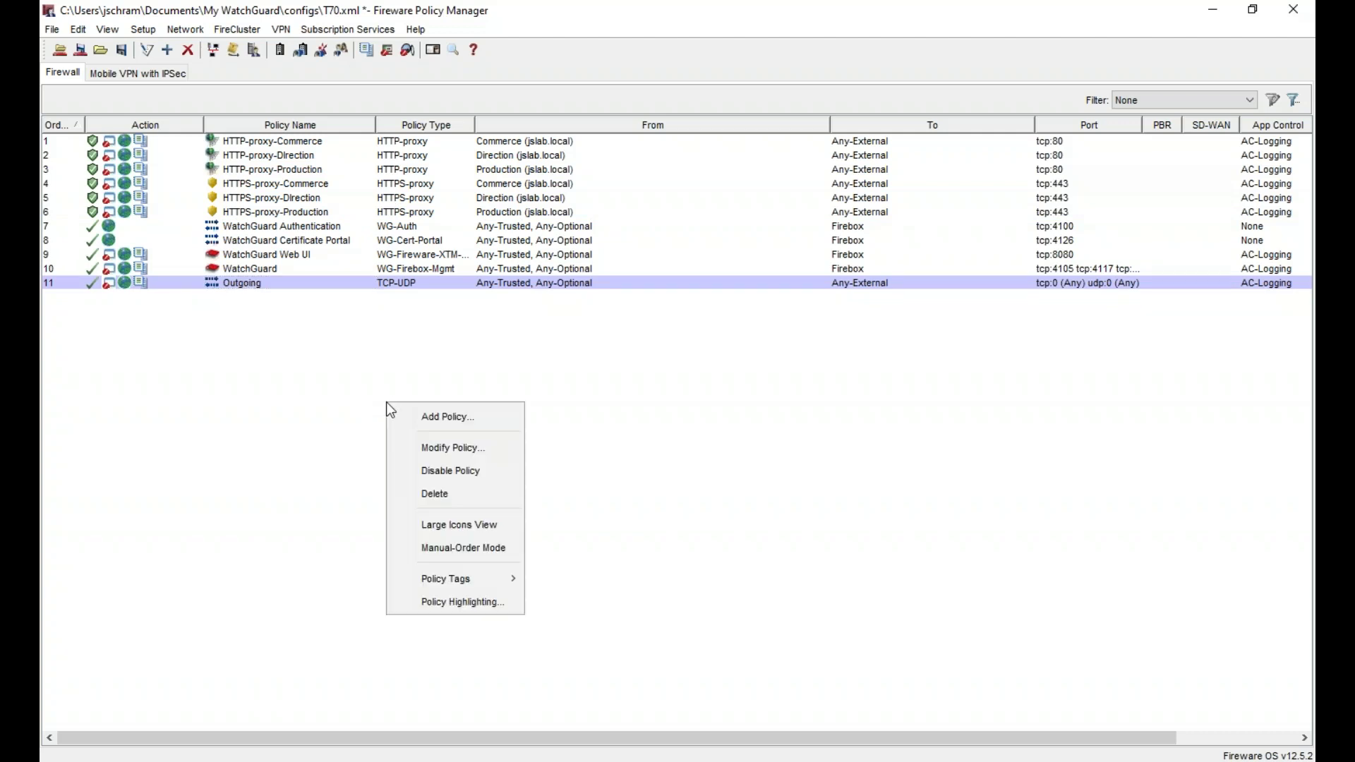
left_click(466, 416)
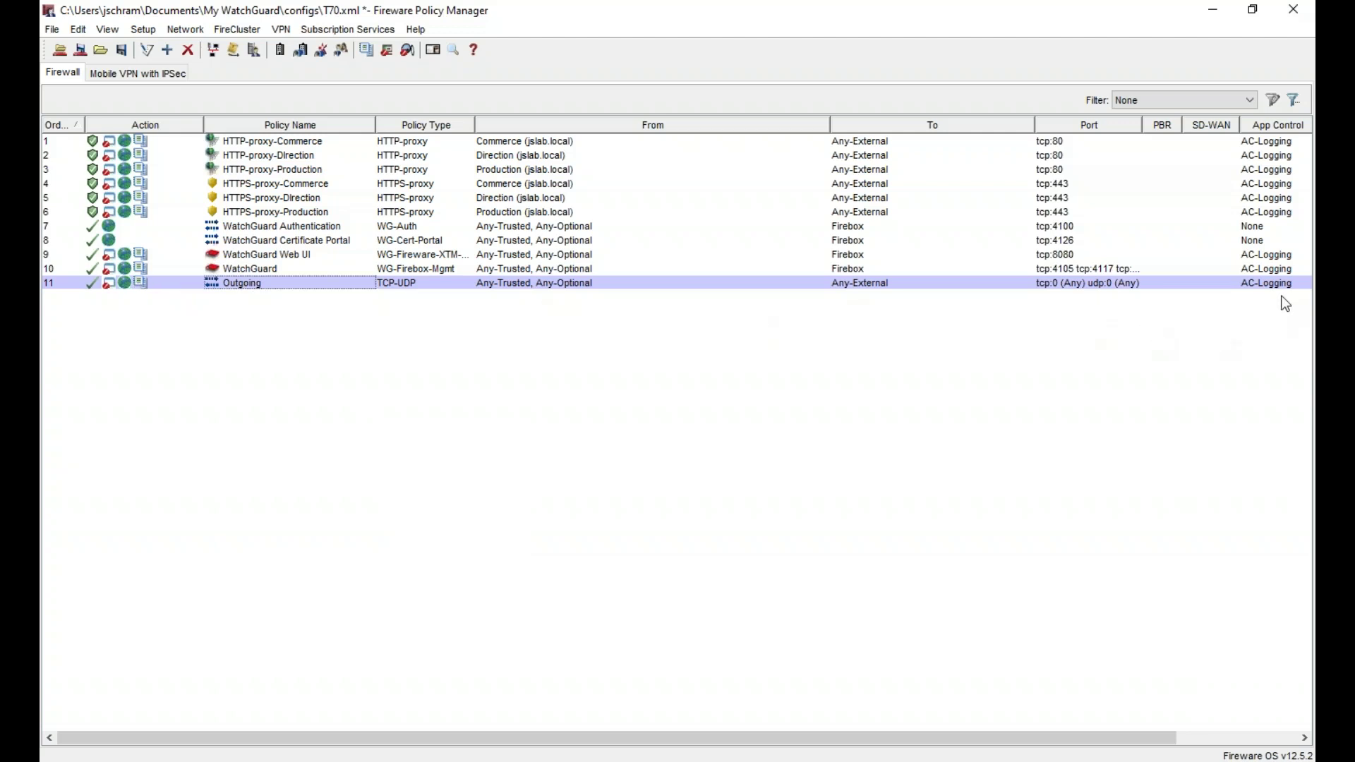
right_click(214, 402)
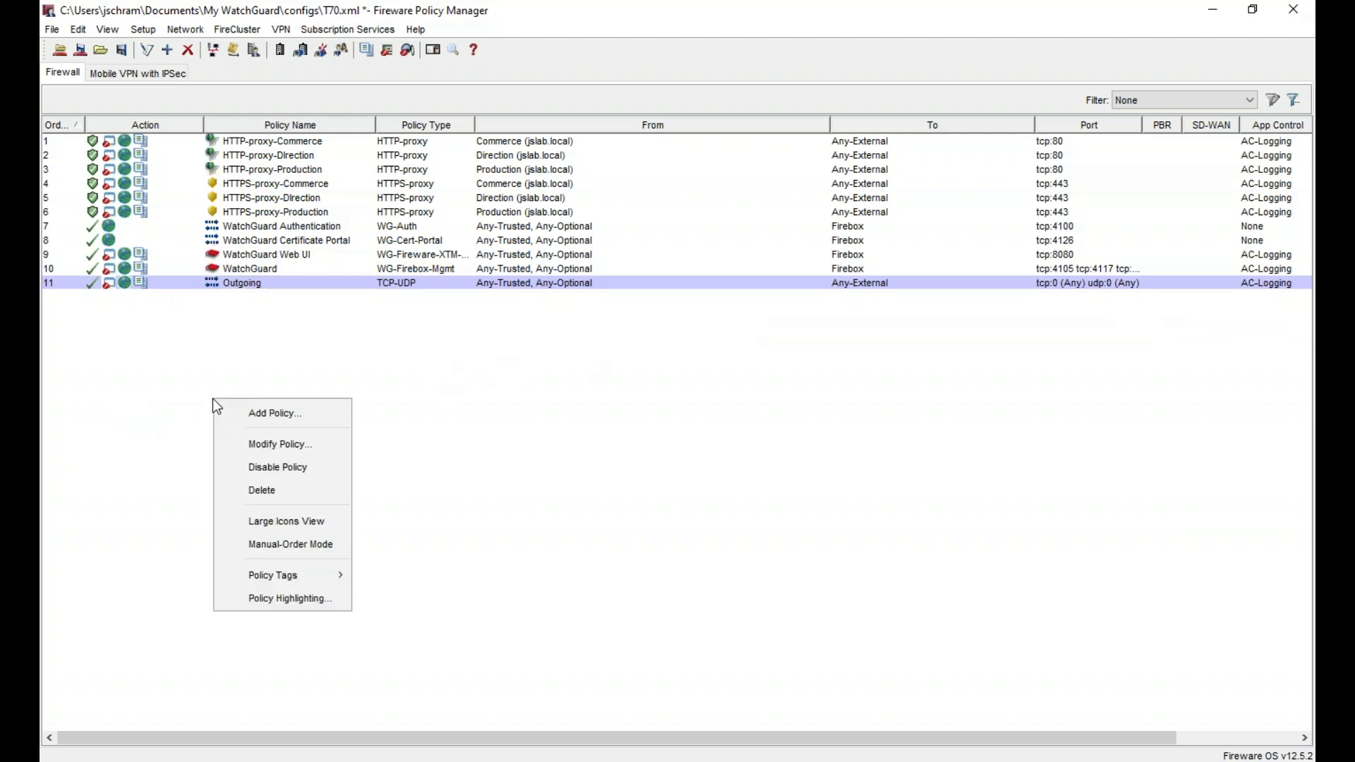
left_click(306, 416)
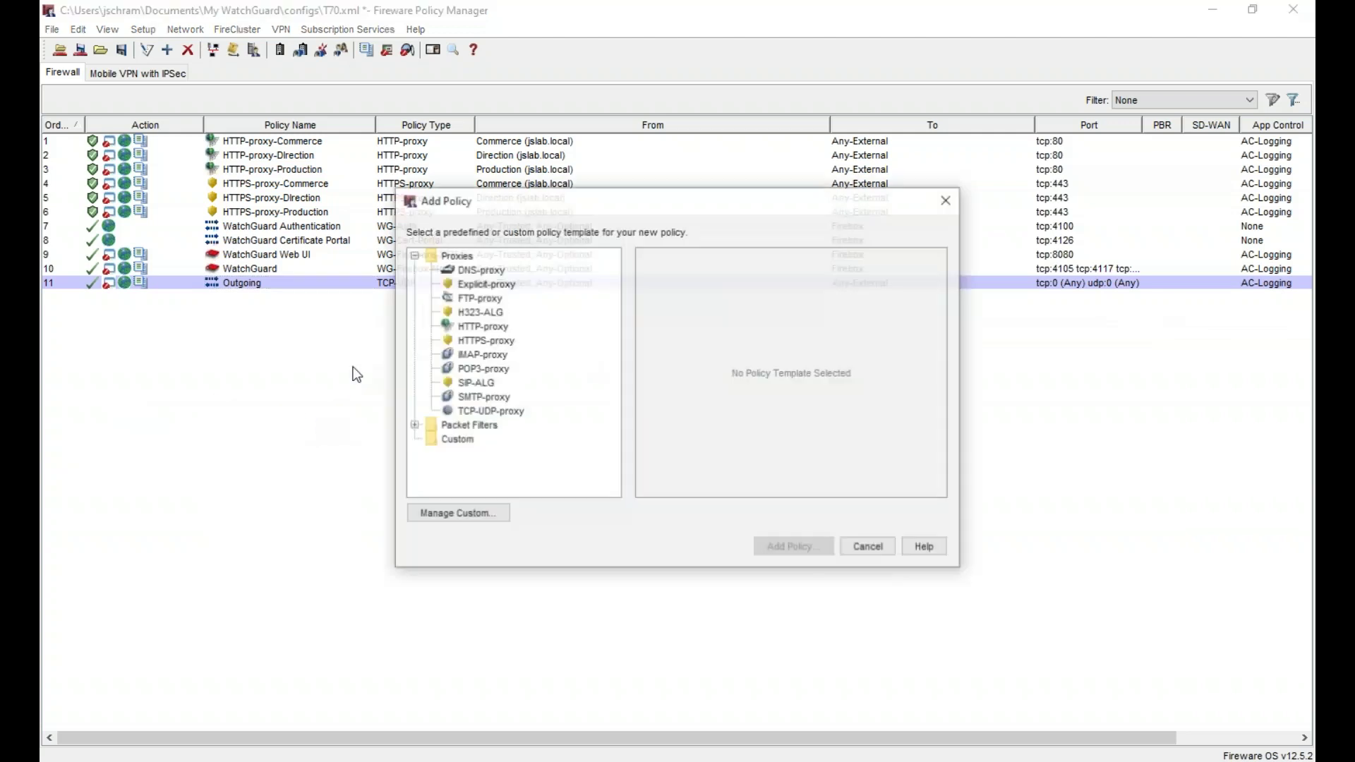
double_click(457, 257)
double_click(466, 270)
left_click(466, 312)
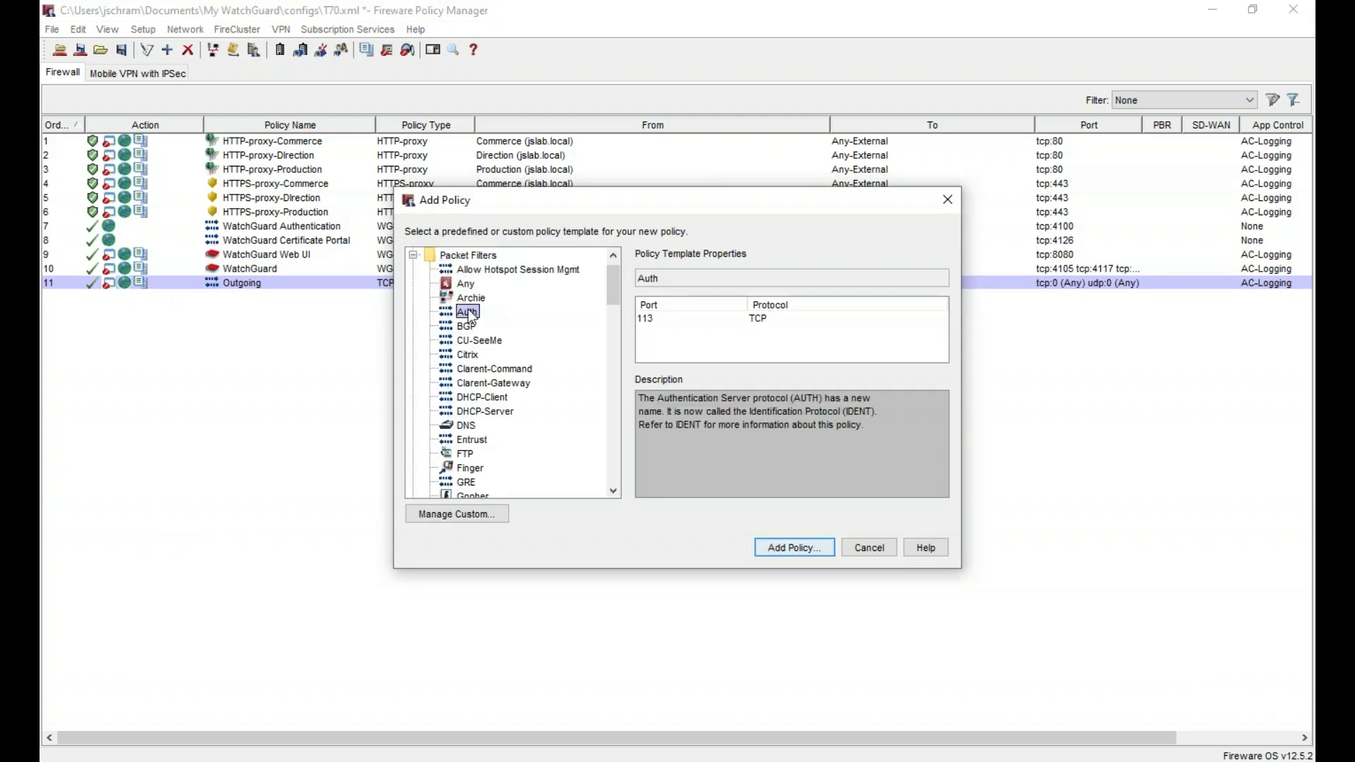
left_click(466, 425)
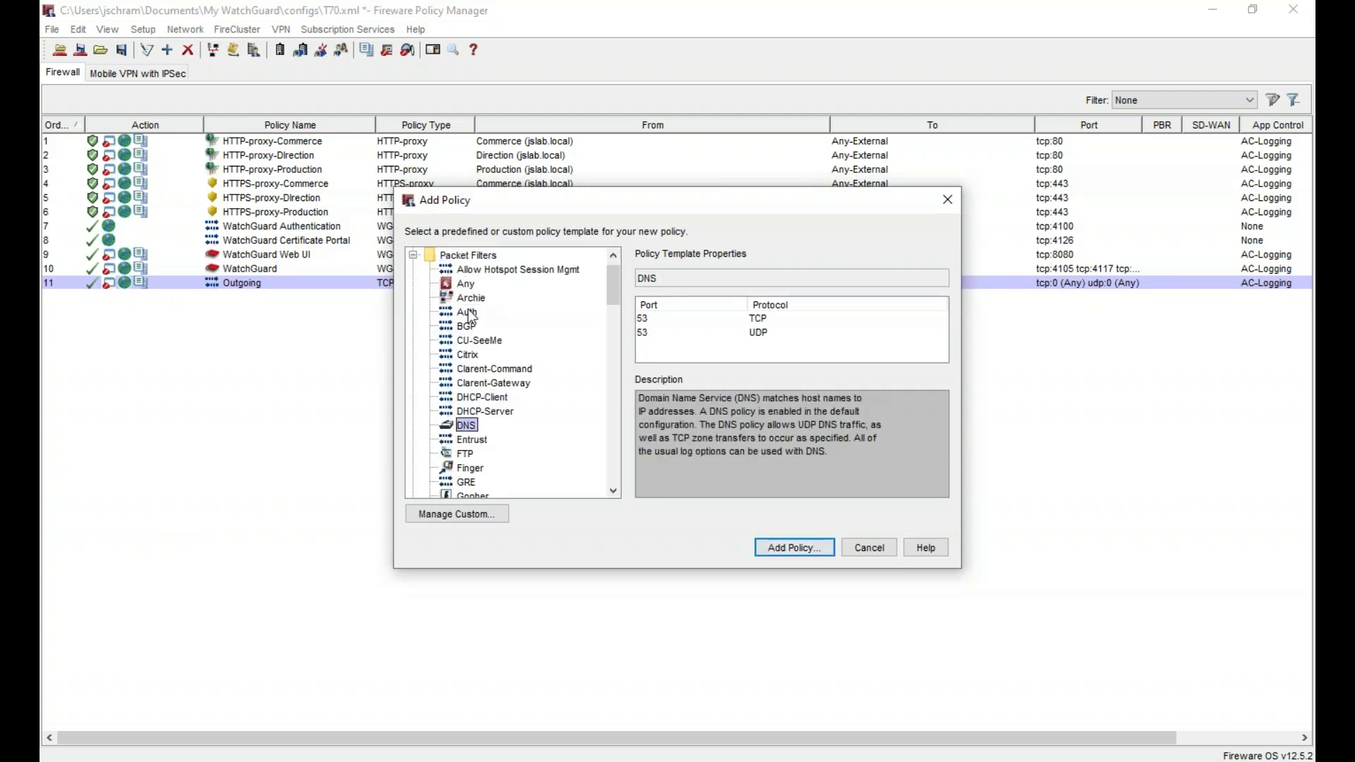
left_click(781, 546)
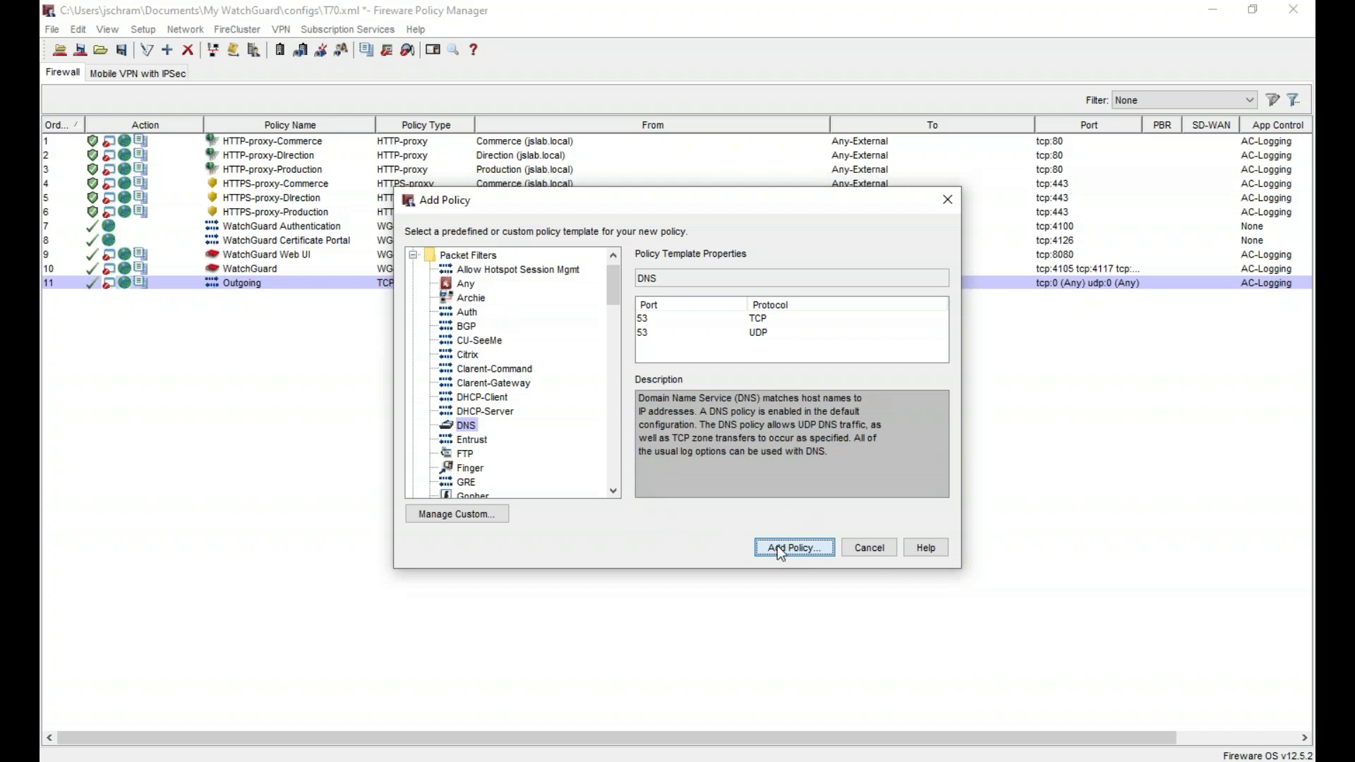
left_click(635, 105)
- Rename the policy to DNS-General and replace the Any-Trusted source with host 192.168.91.11
type("-General")
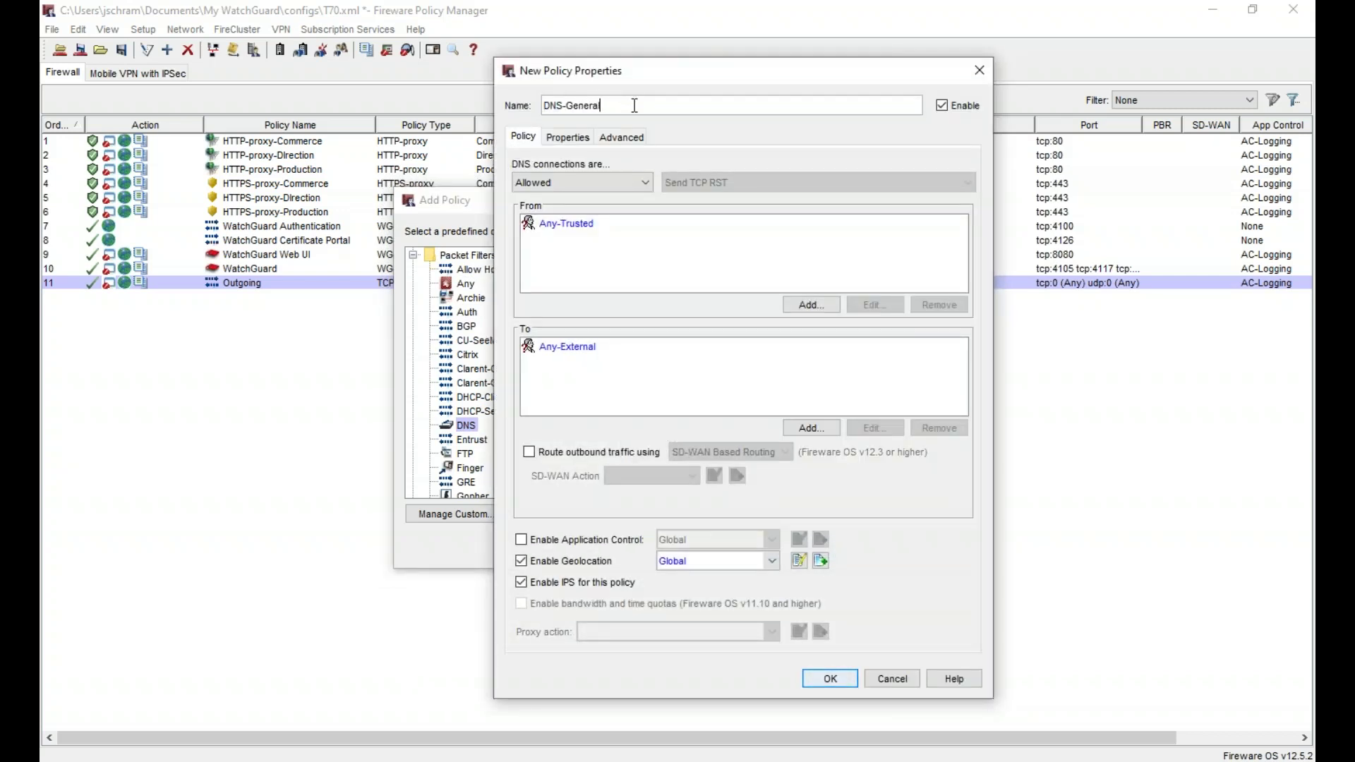
left_click(577, 224)
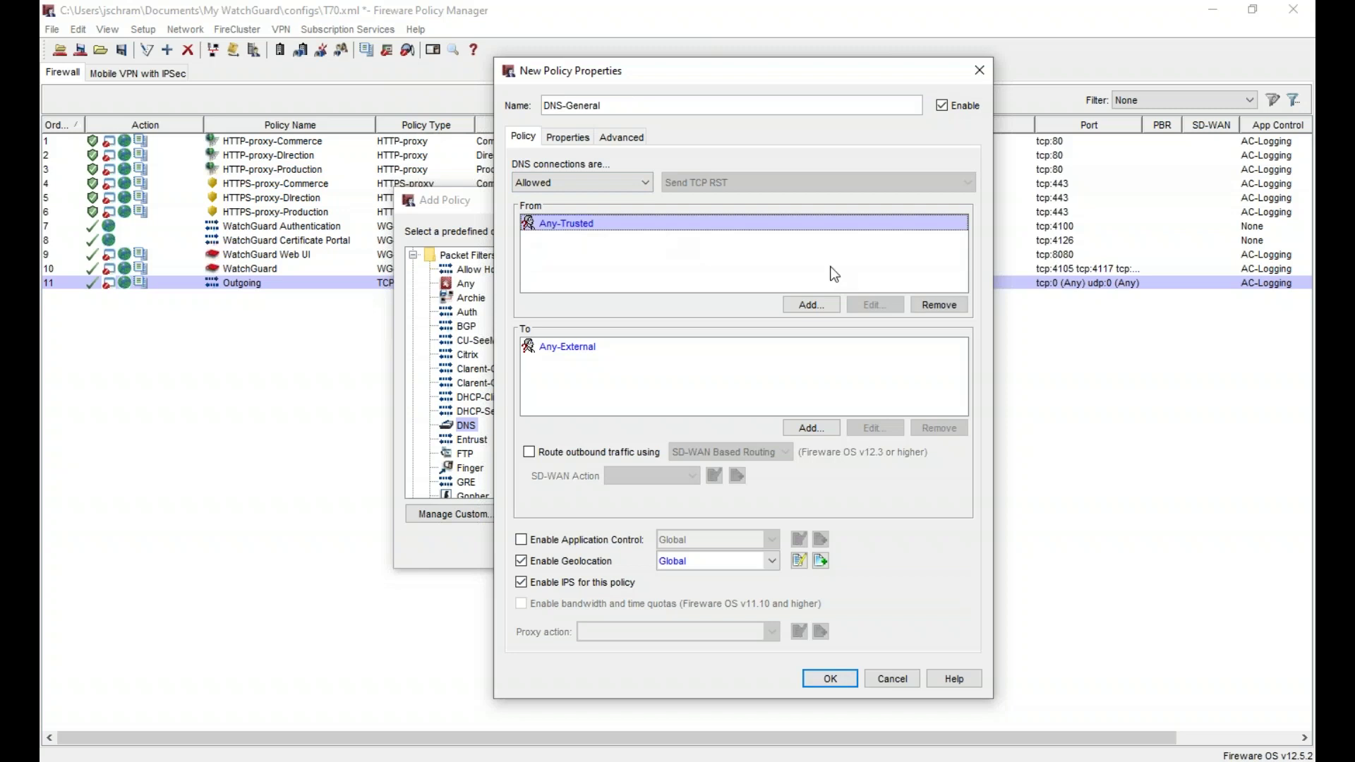
left_click(939, 304)
left_click(807, 304)
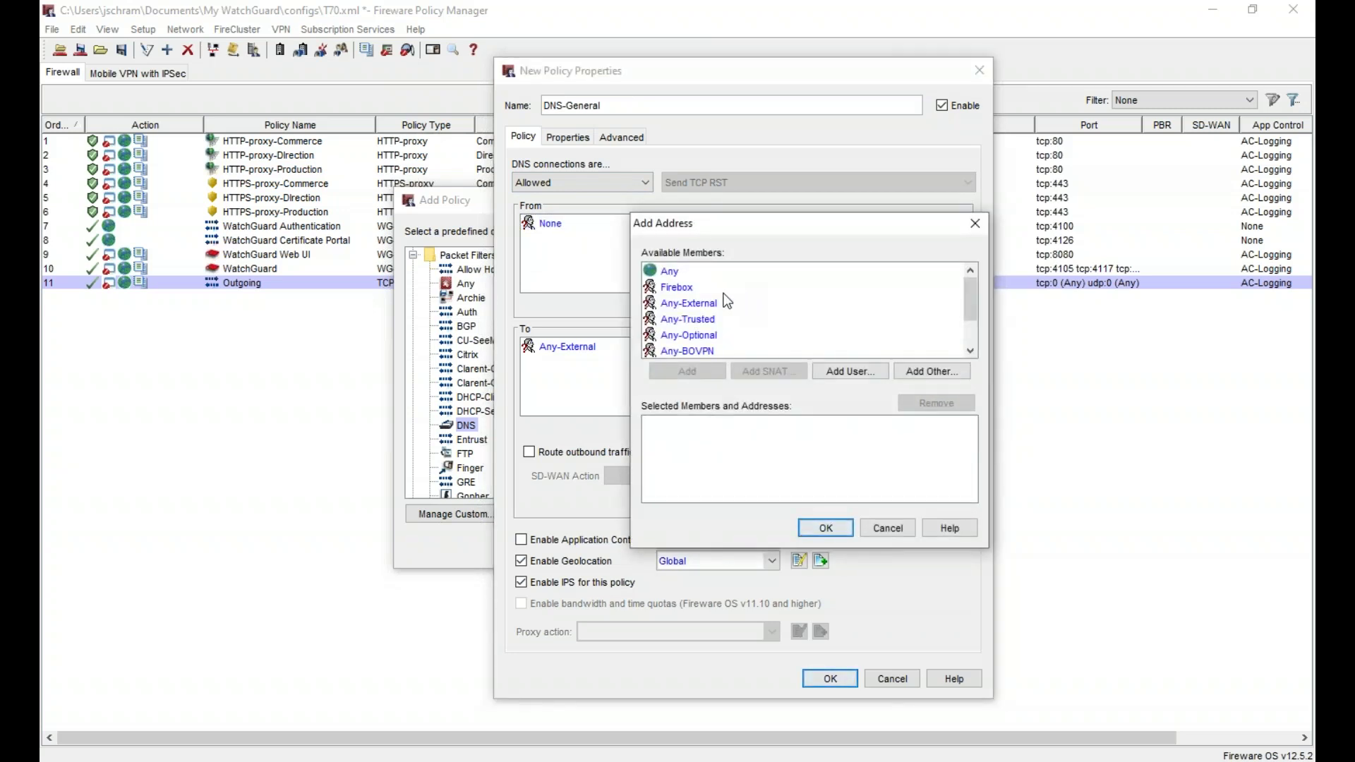
left_click(726, 303)
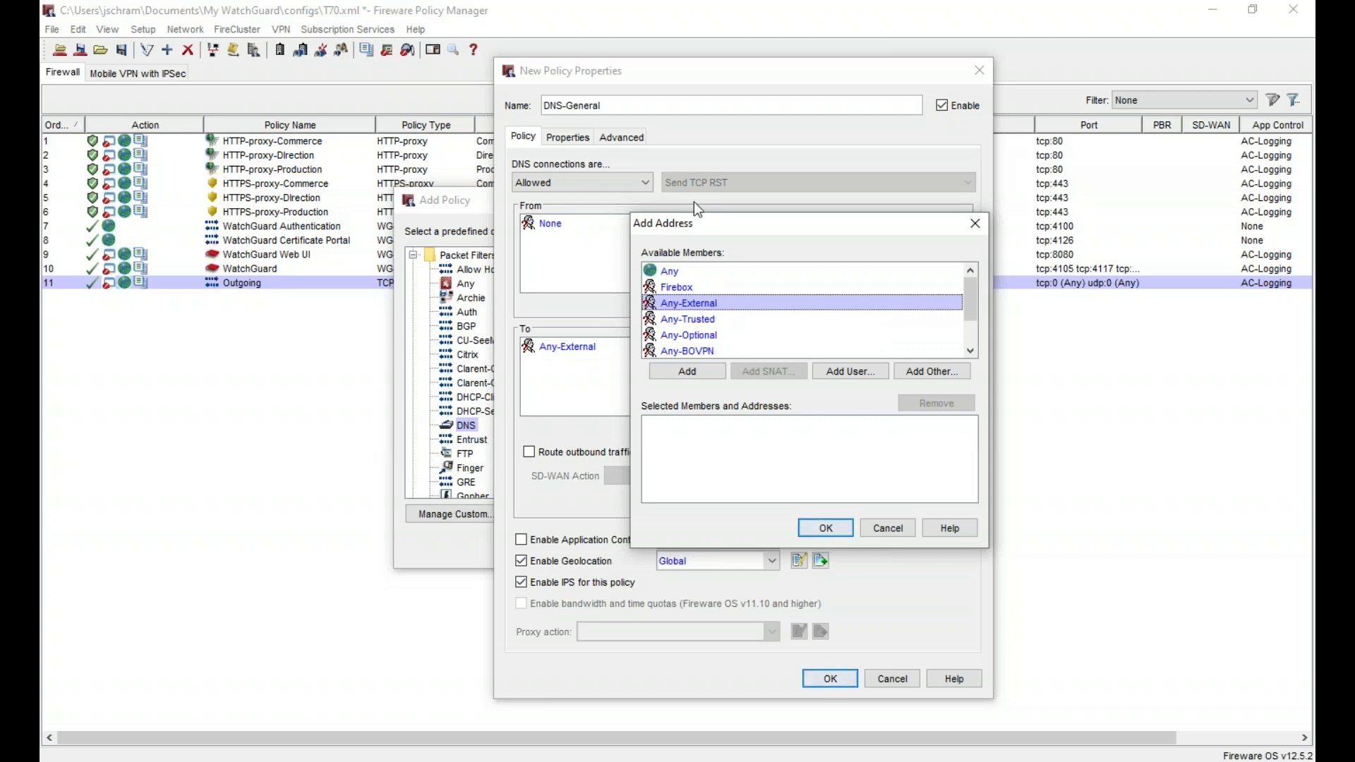
left_click(933, 372)
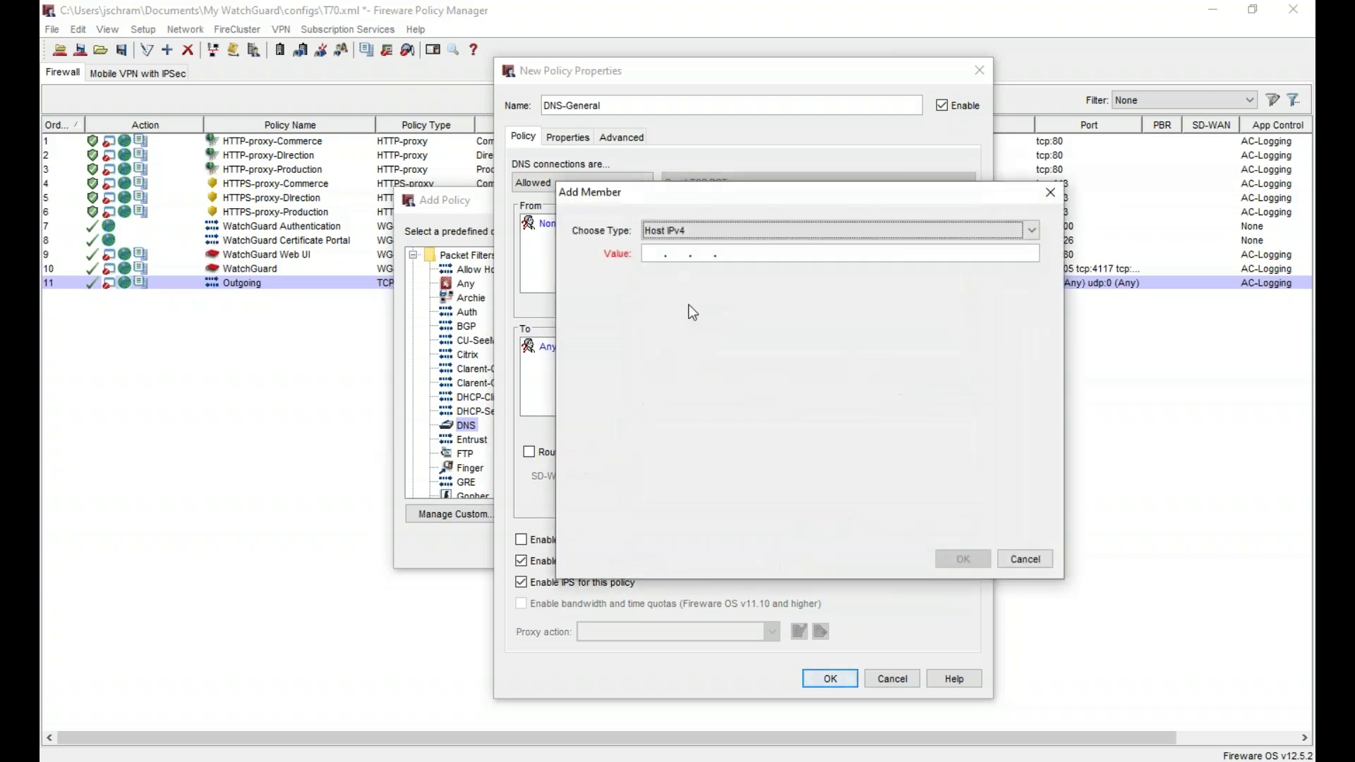
left_click(671, 252)
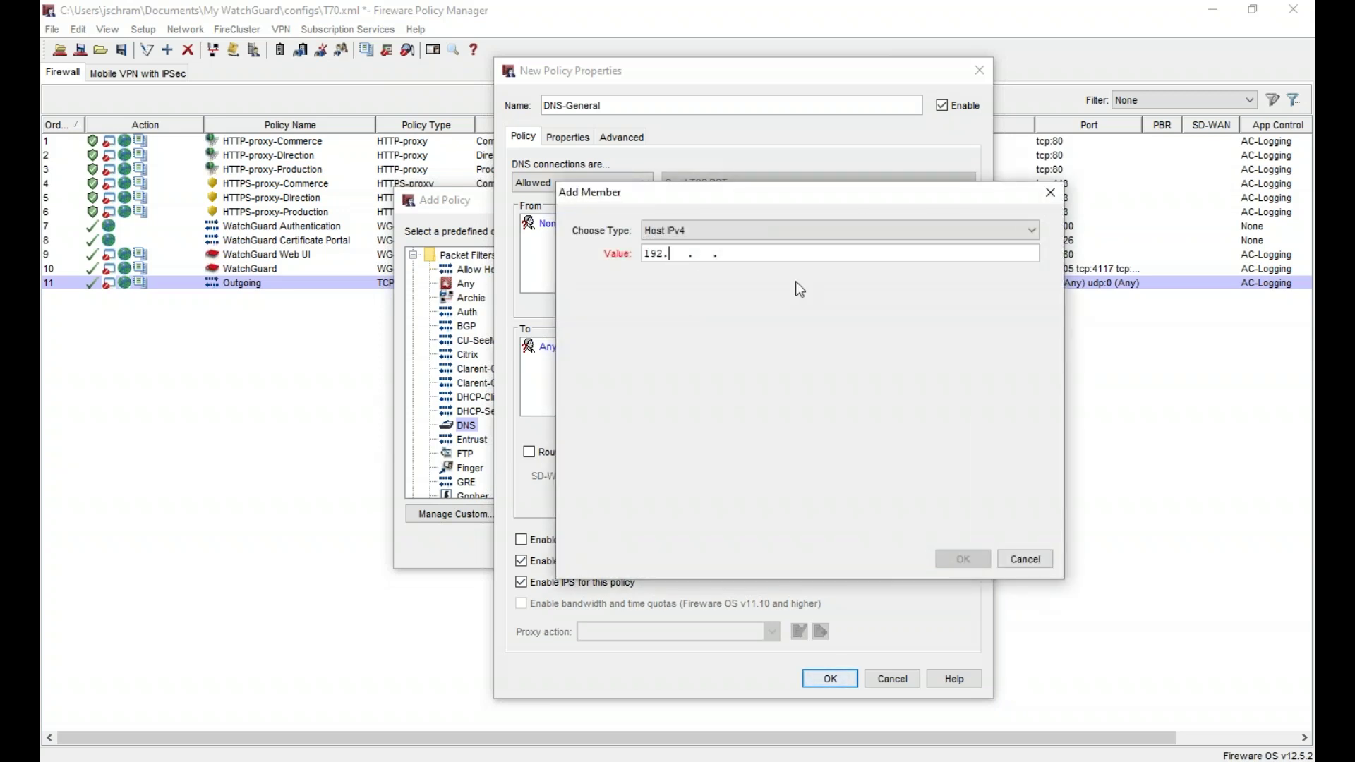
type("192.168. 91.11")
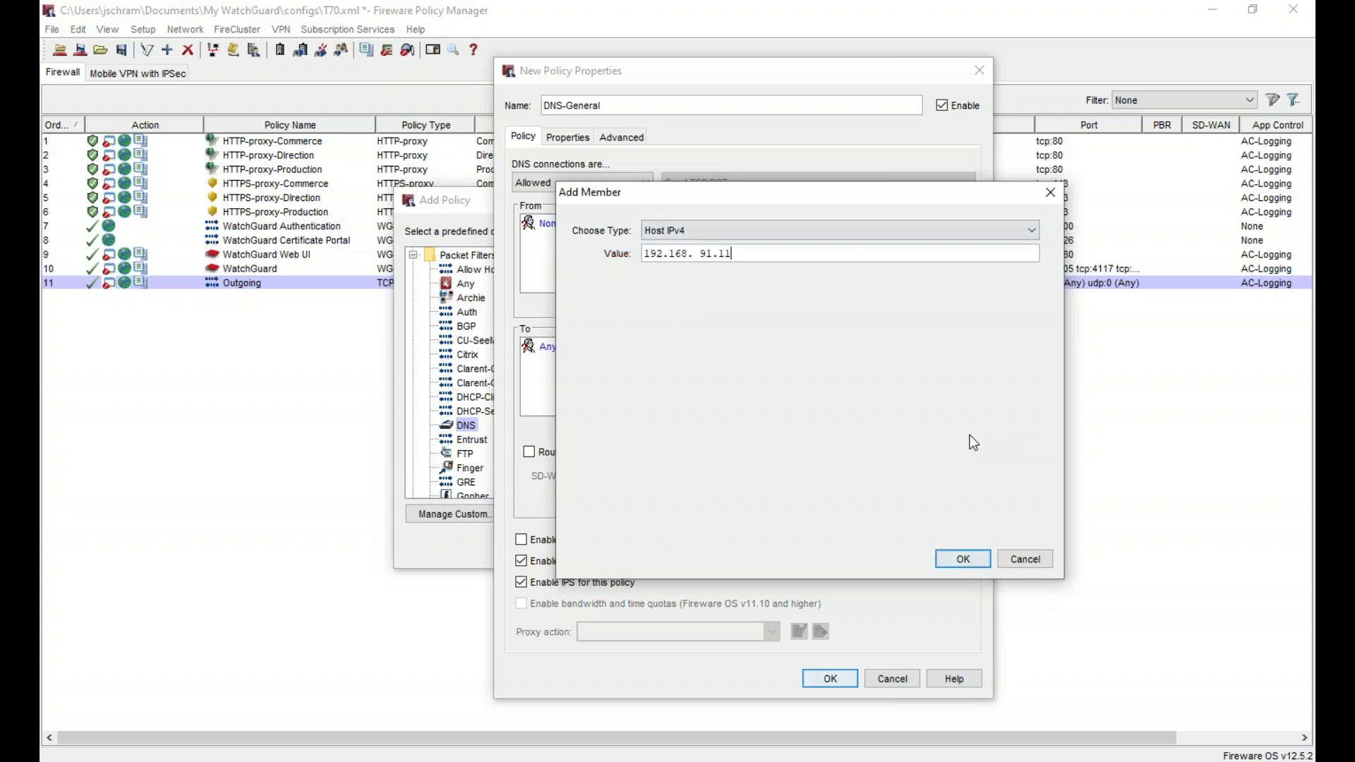
left_click(963, 559)
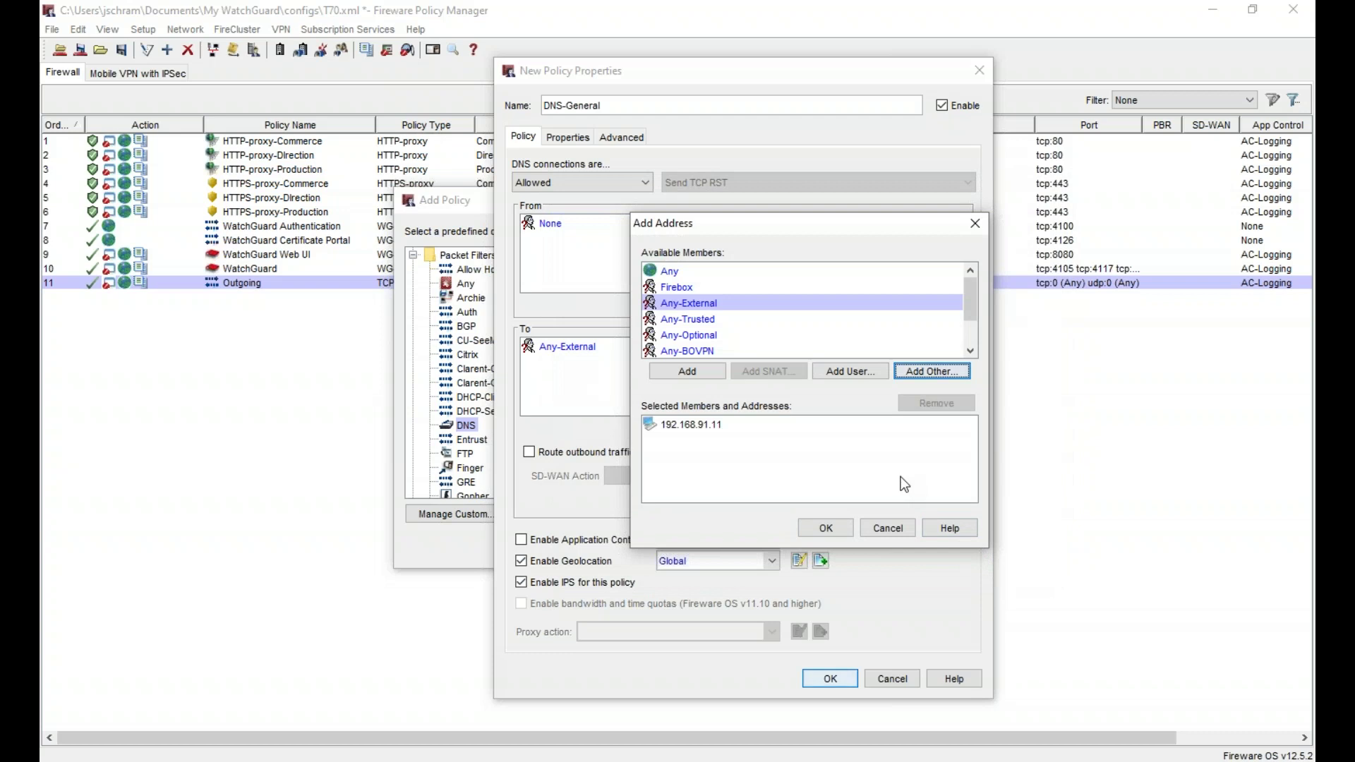
left_click(825, 528)
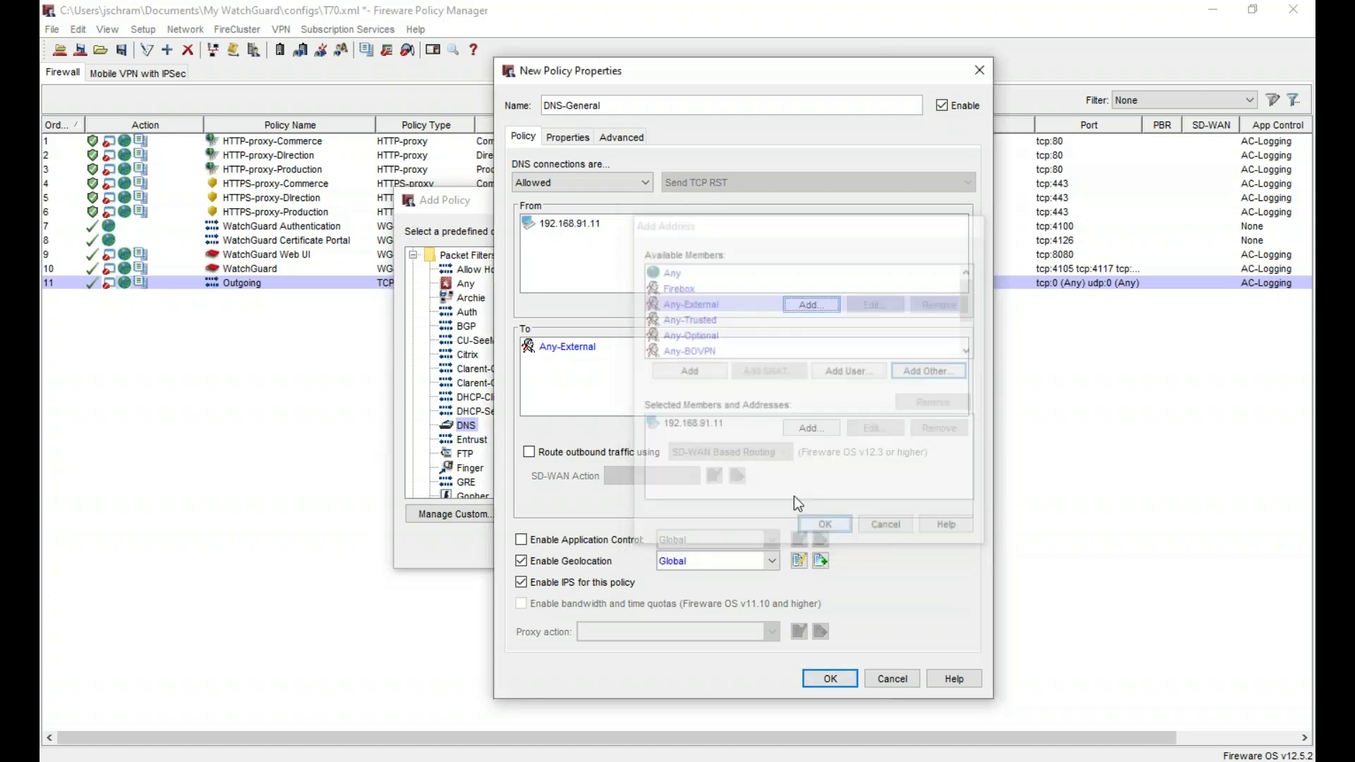
- Remove Any-External from the destinations and add Host IPv4 8.8.4.4 instead
left_click(600, 348)
left_click(940, 428)
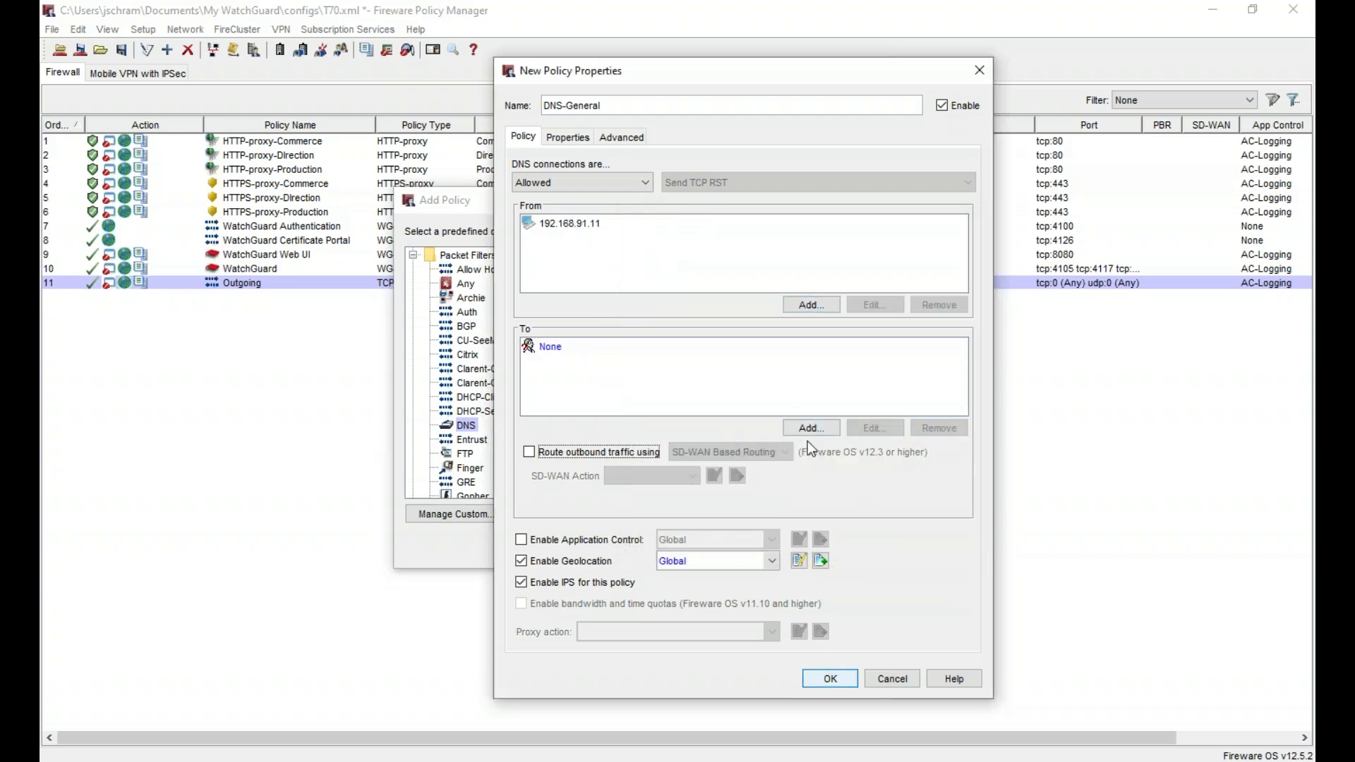
left_click(819, 428)
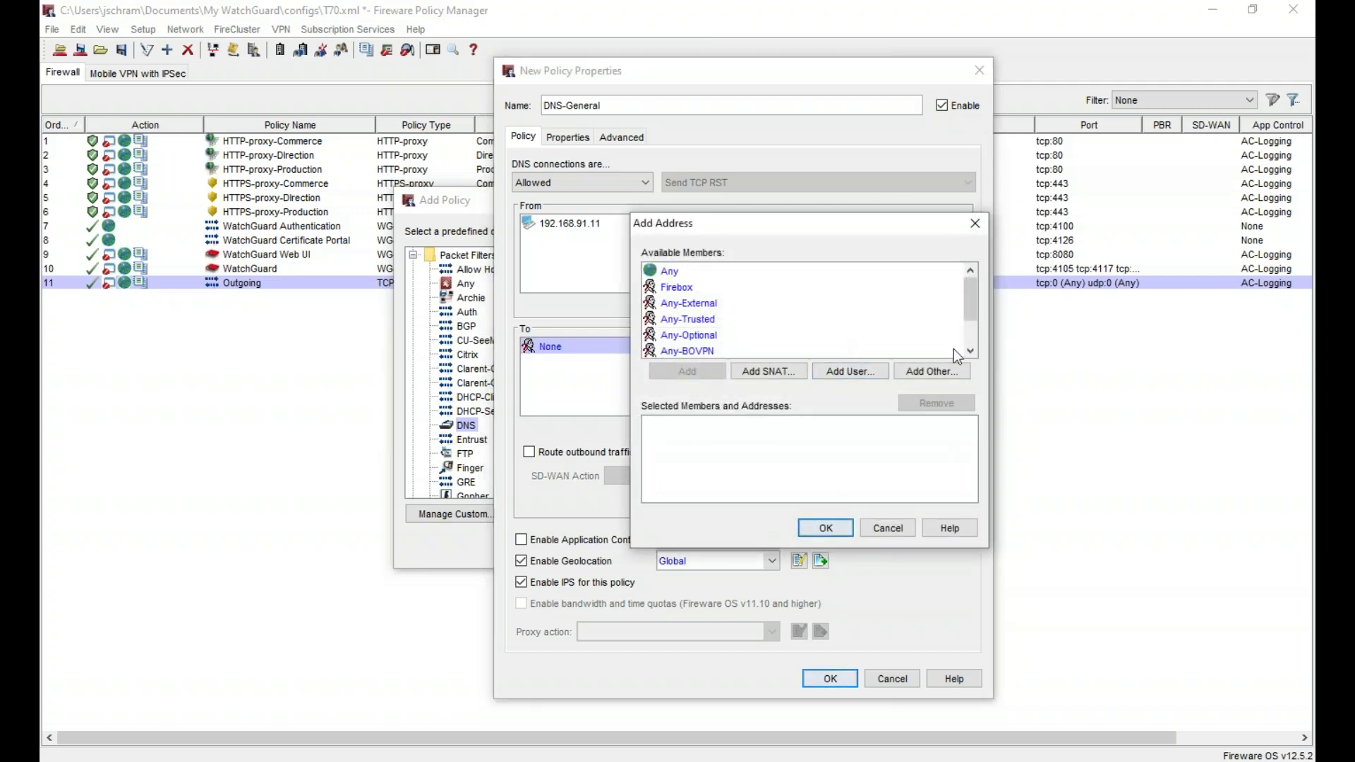
left_click(934, 372)
left_click(680, 230)
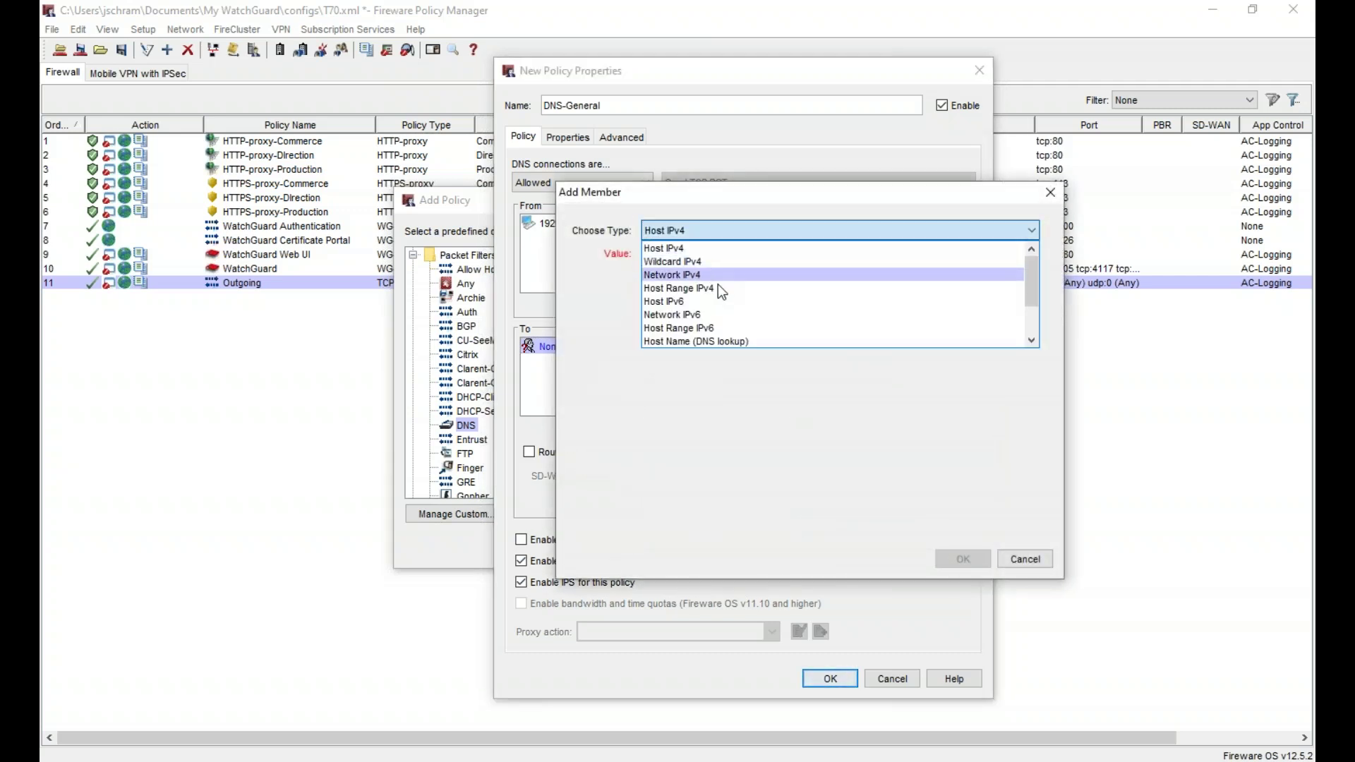
left_click(710, 248)
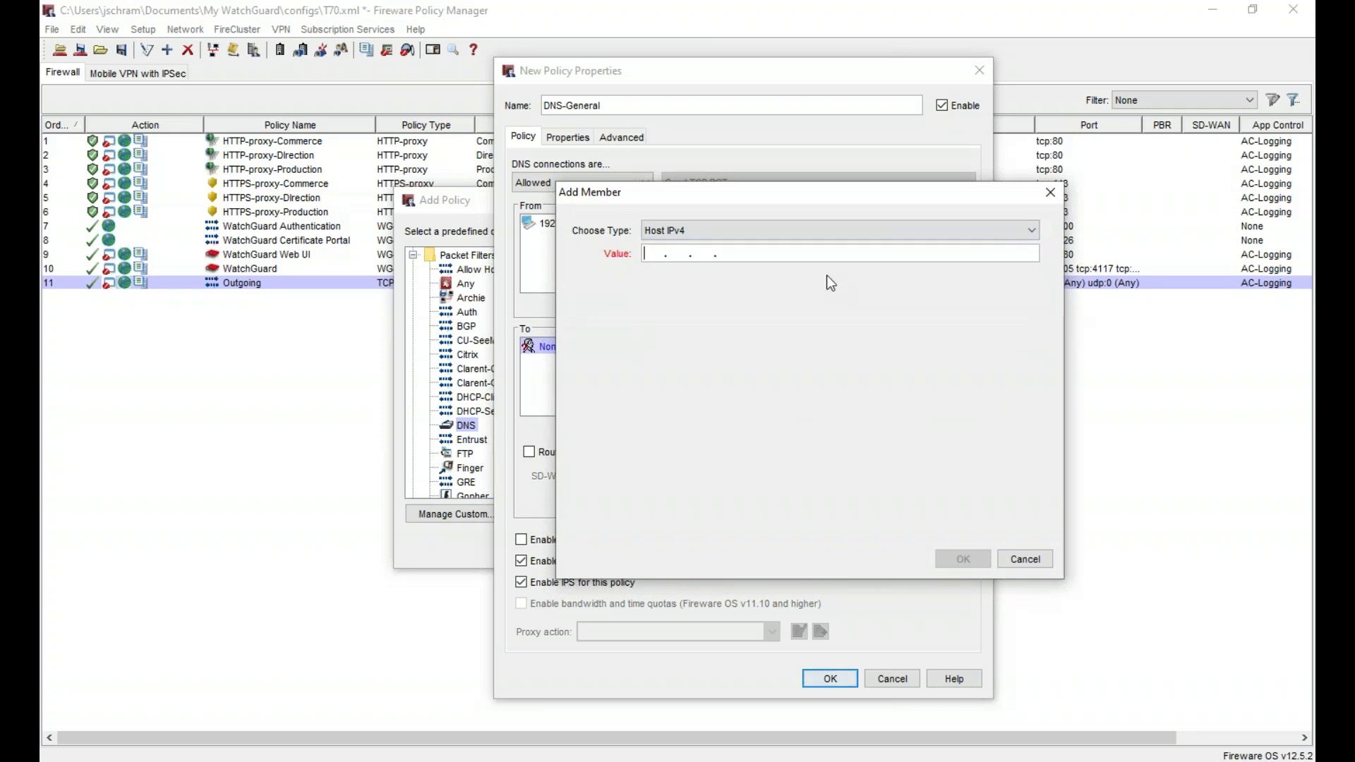
type("8.8.4.4")
key("Return")
left_click(916, 370)
- Add host 8.8.8.8 as a second destination and apply both destinations
left_click(668, 254)
type("8.8.8.8")
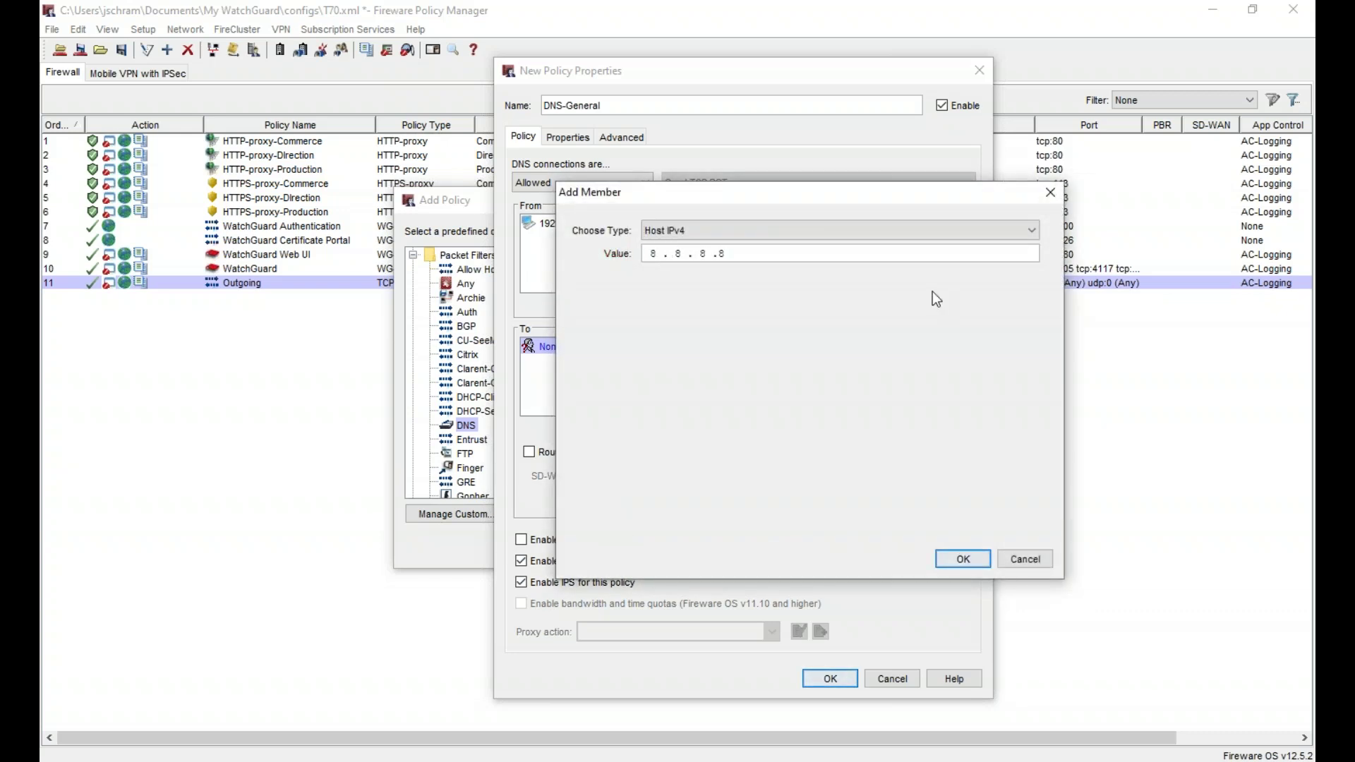
left_click(977, 559)
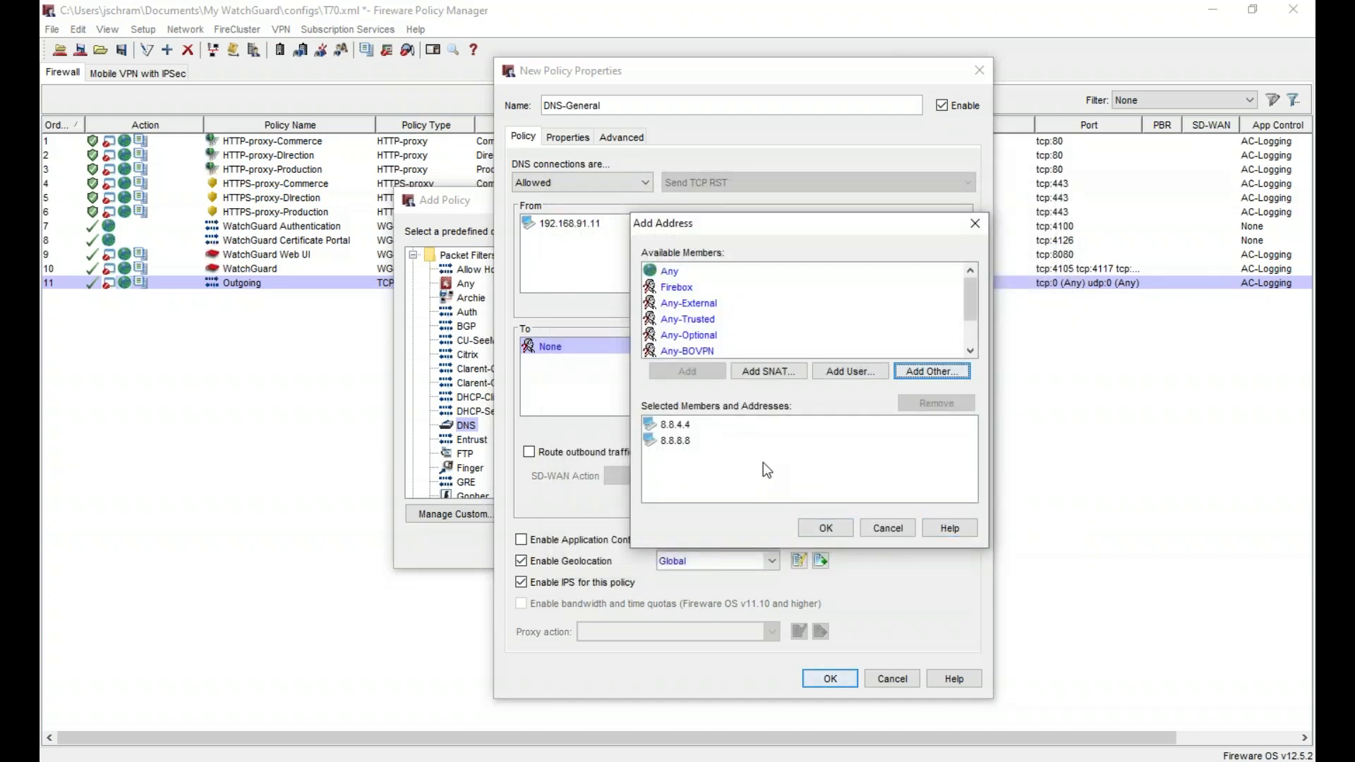
left_click(825, 527)
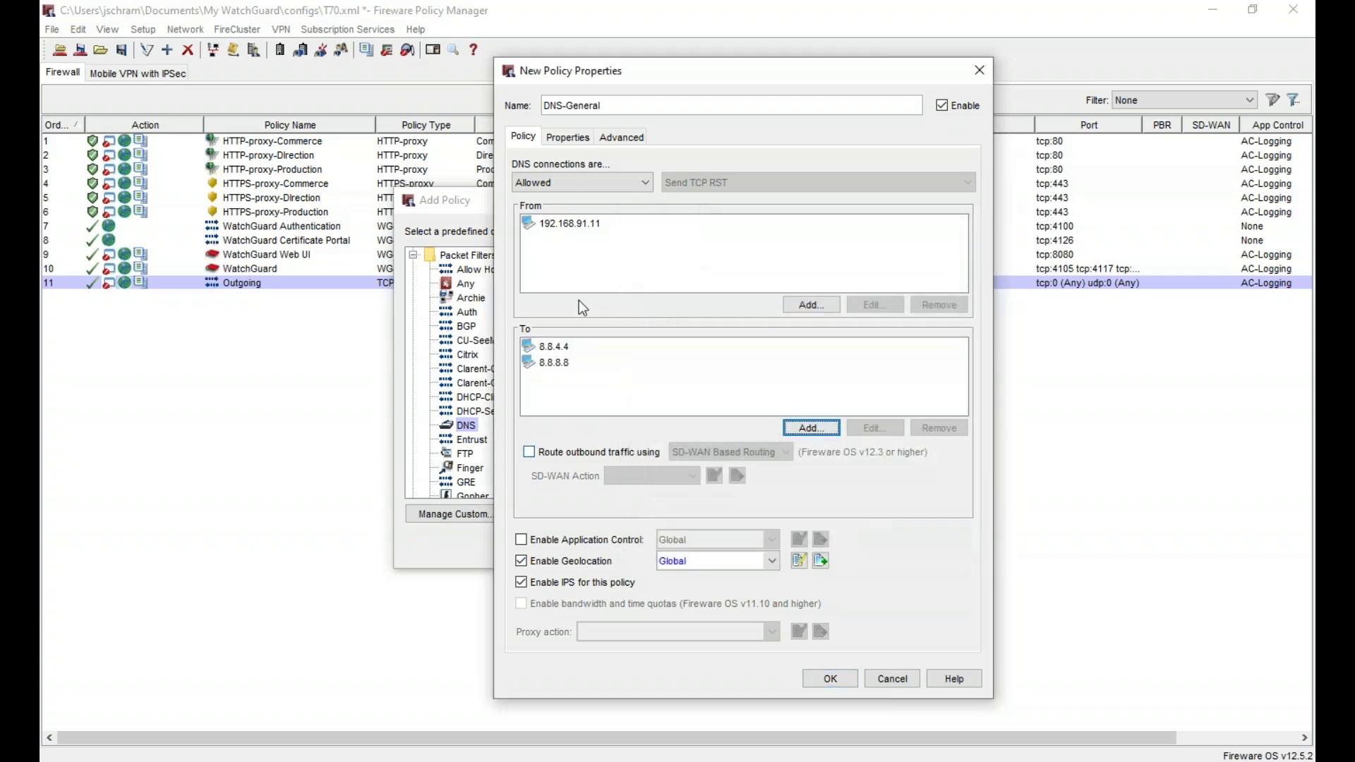
- Turn on both log message options in the policy's Logging properties
left_click(569, 137)
left_click(544, 447)
left_click(699, 276)
left_click(684, 298)
left_click(825, 523)
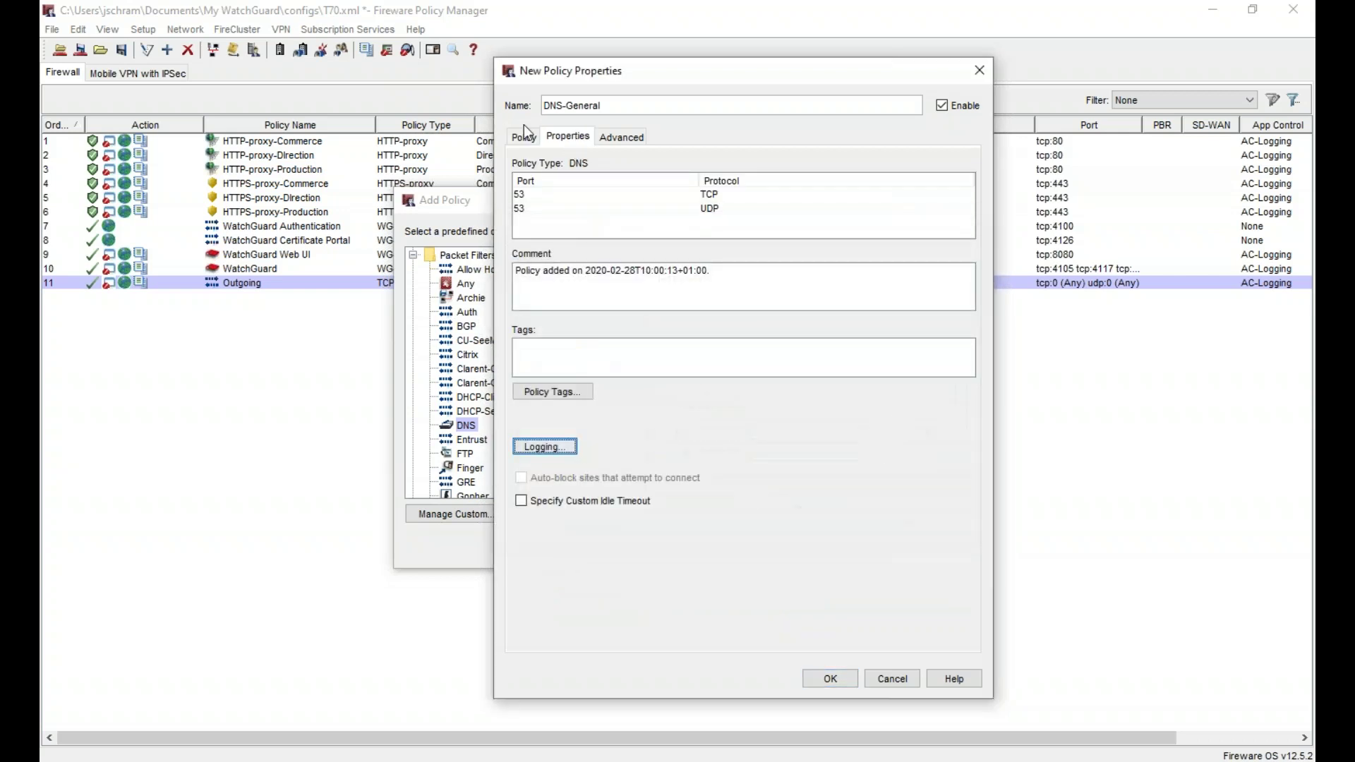
- Enable Application Control with the AC-Logging action and save the DNS-General policy
left_click(524, 138)
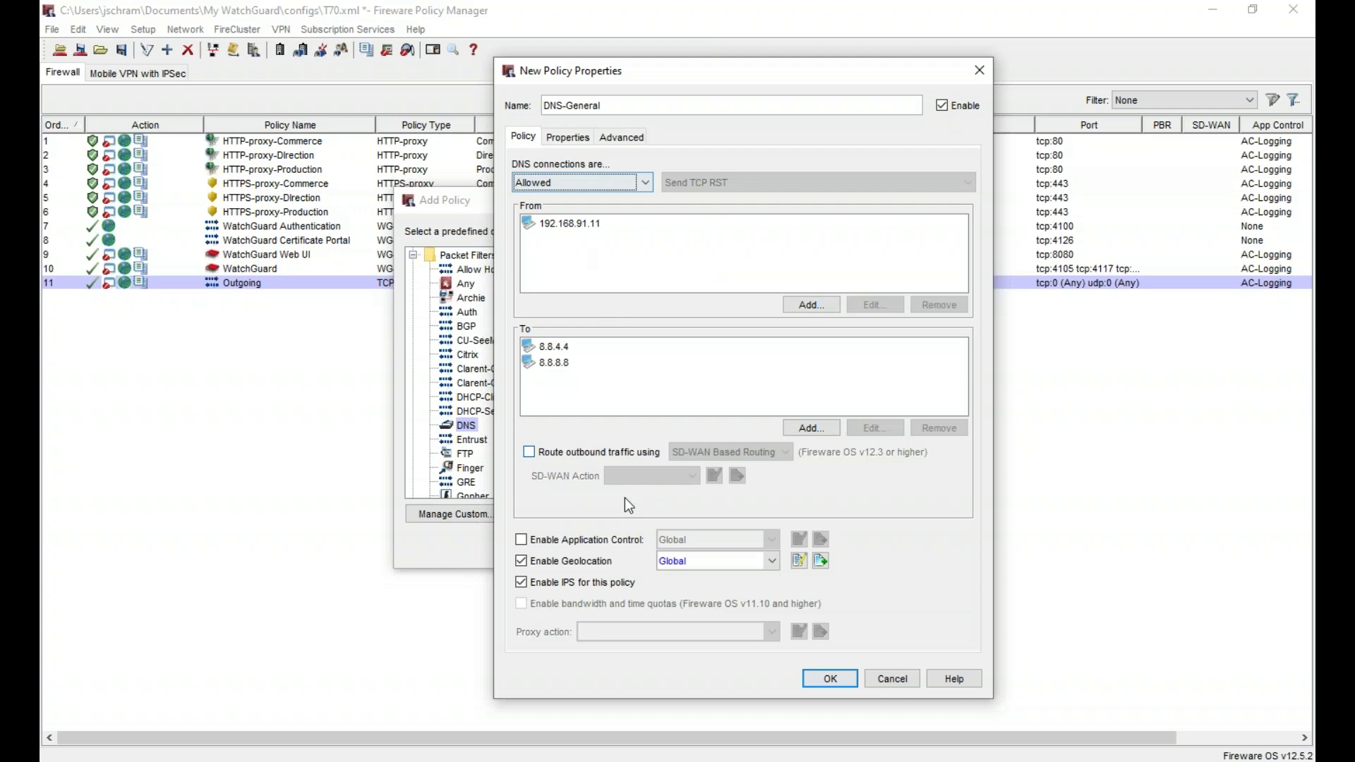
left_click(526, 539)
left_click(672, 539)
left_click(713, 571)
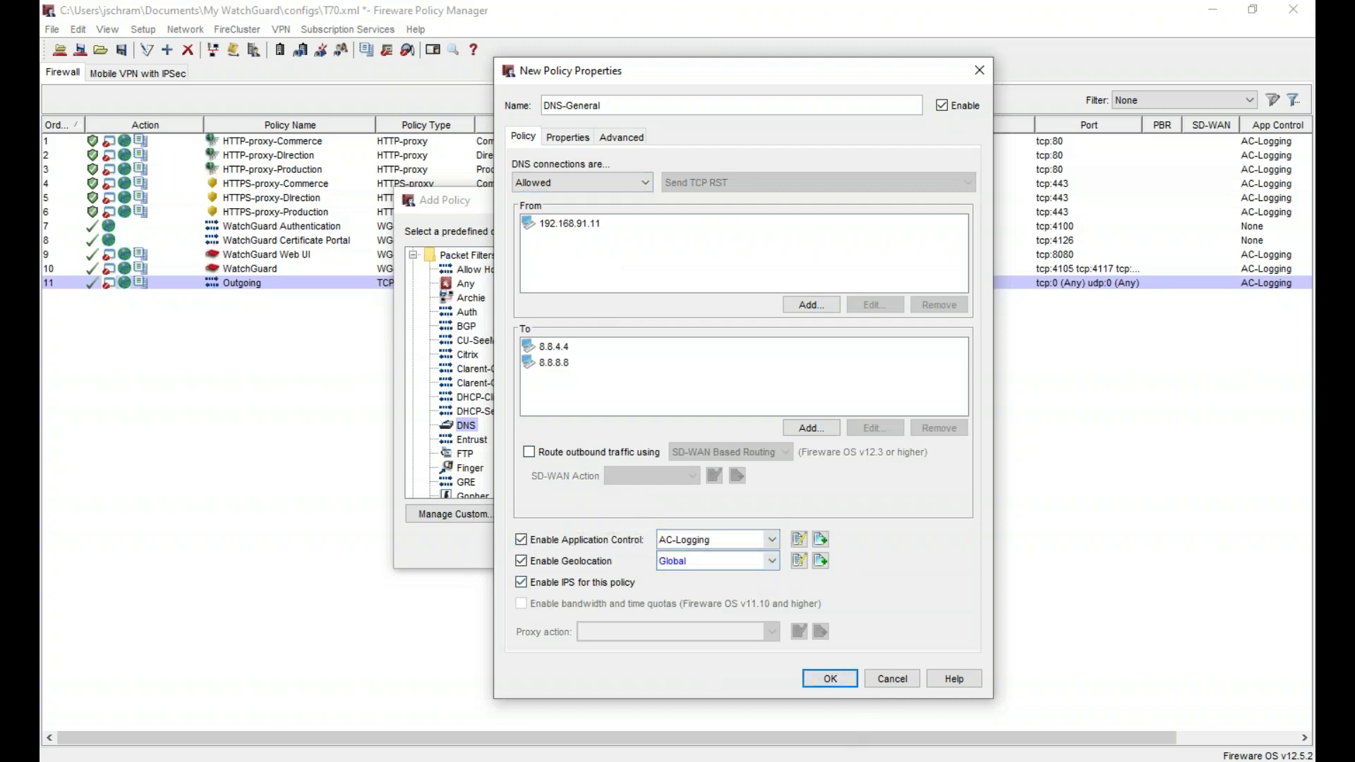
left_click(836, 676)
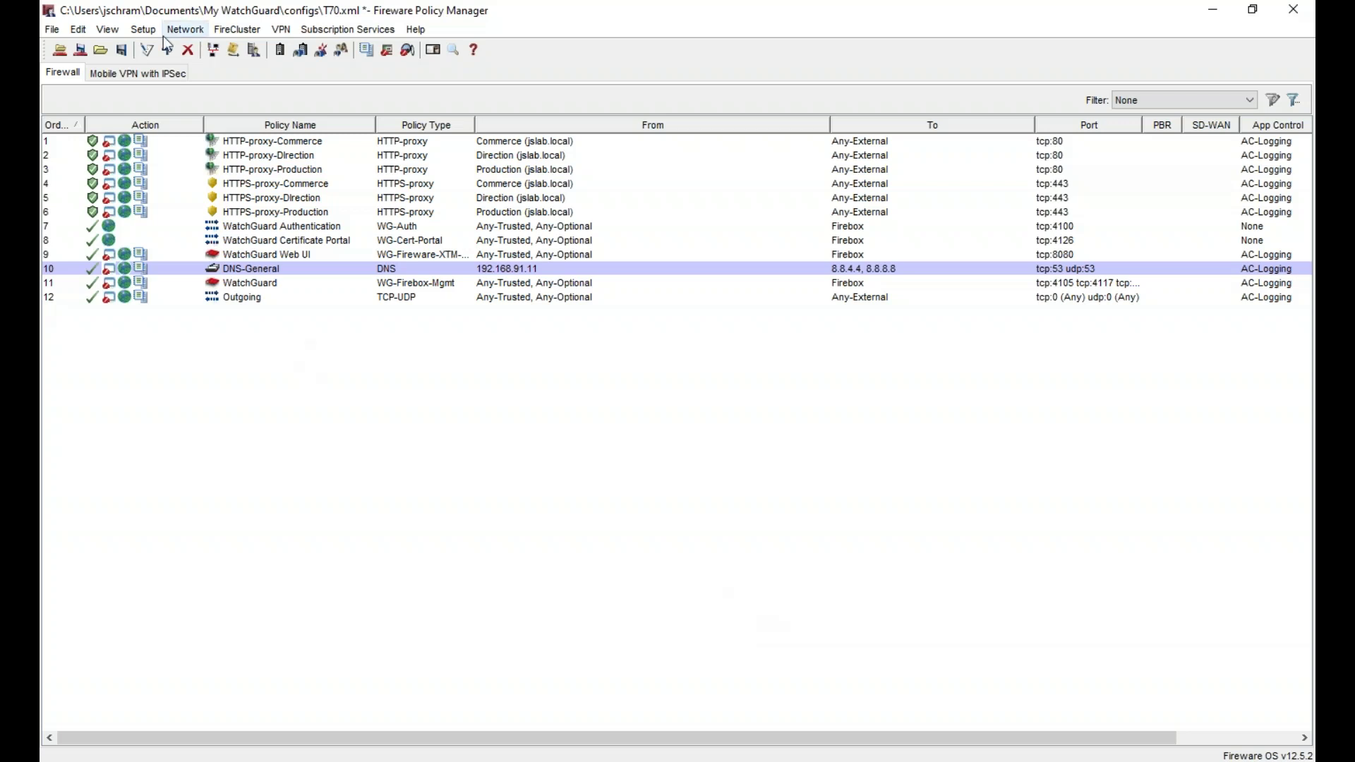
left_click(144, 30)
- Create the alias srv-ad containing host 192.168.91.11
left_click(192, 100)
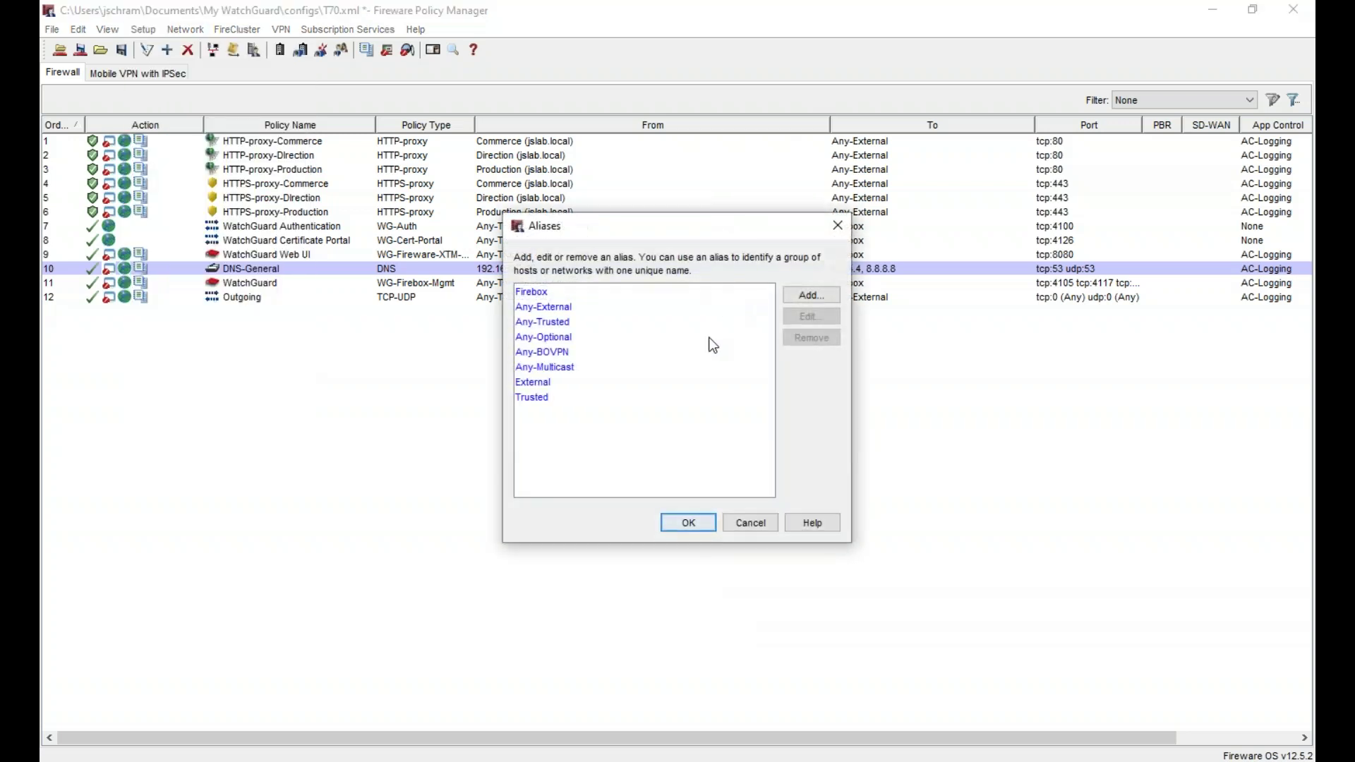
left_click(806, 290)
type("s")
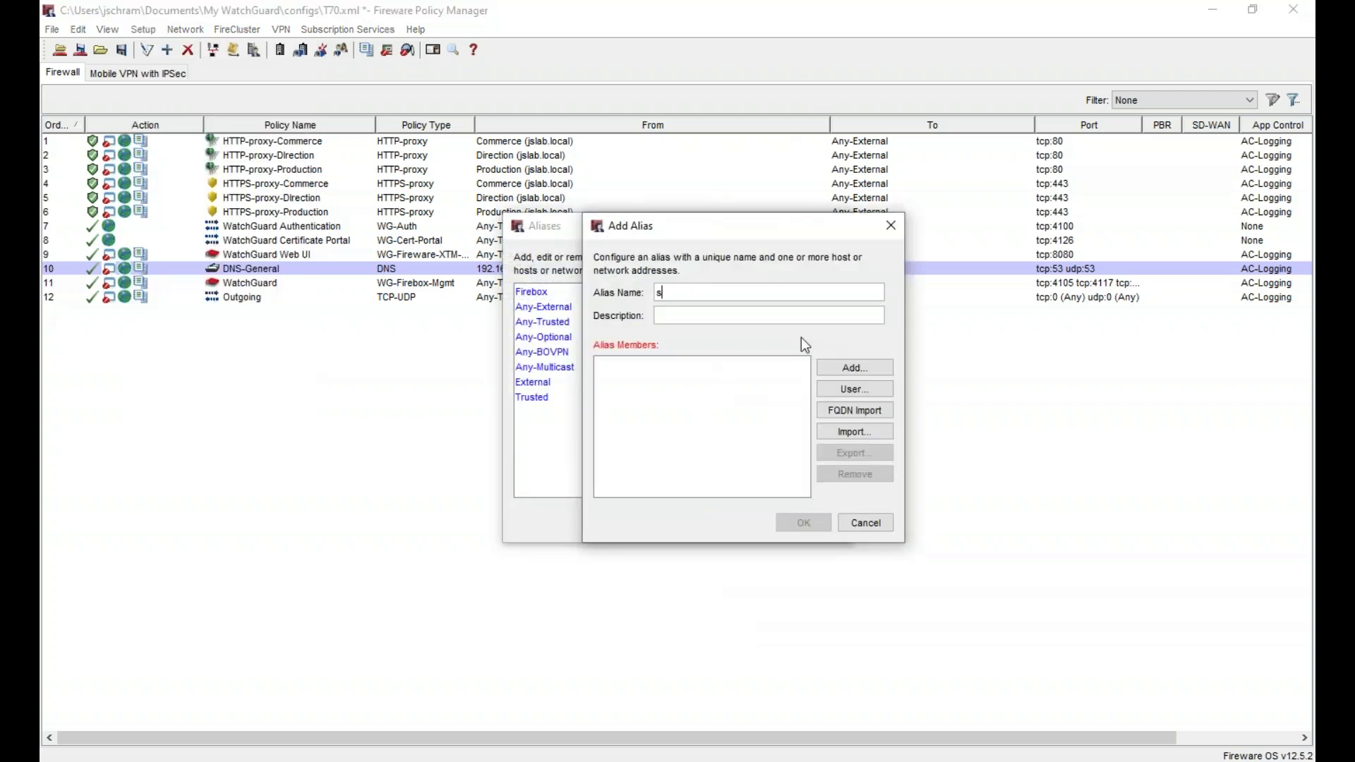
type("rv-ad")
left_click(840, 368)
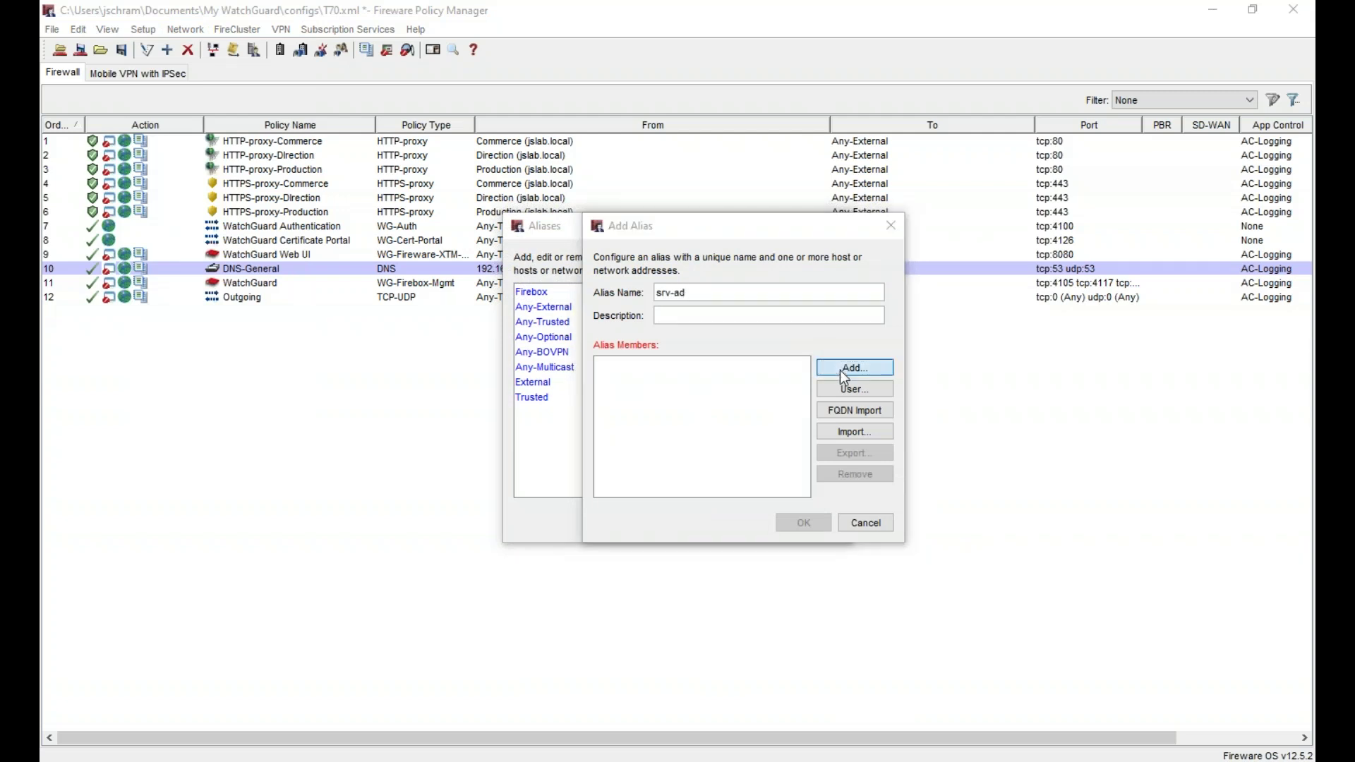
type("192.168")
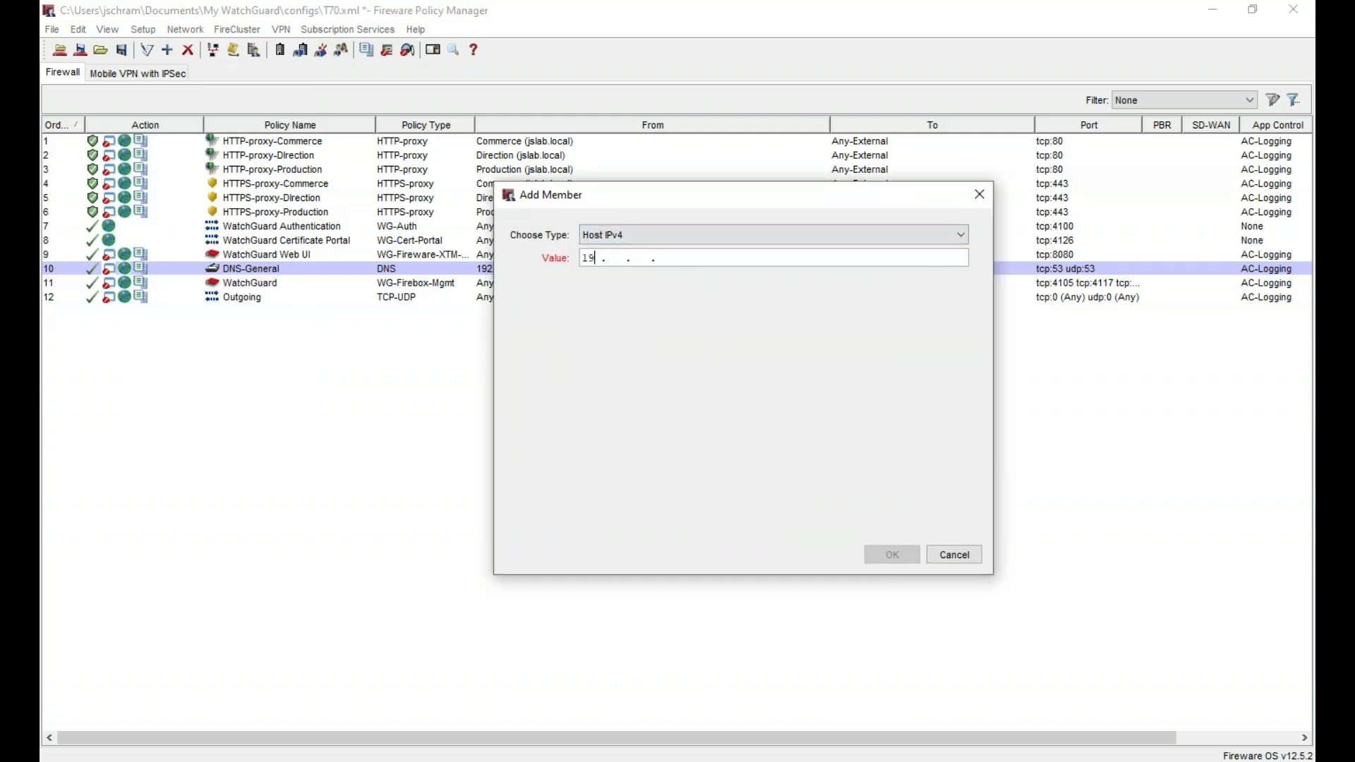
type(". 91.11")
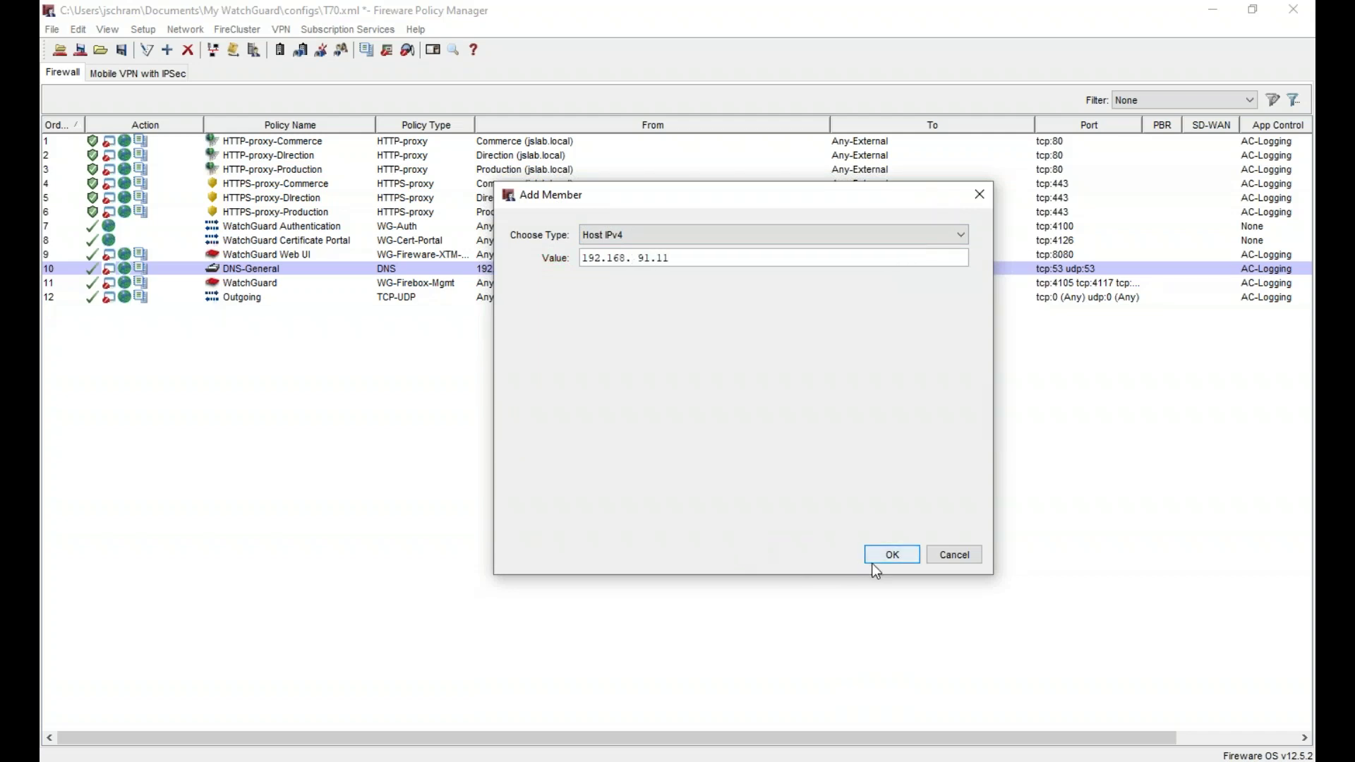
left_click(891, 556)
left_click(800, 523)
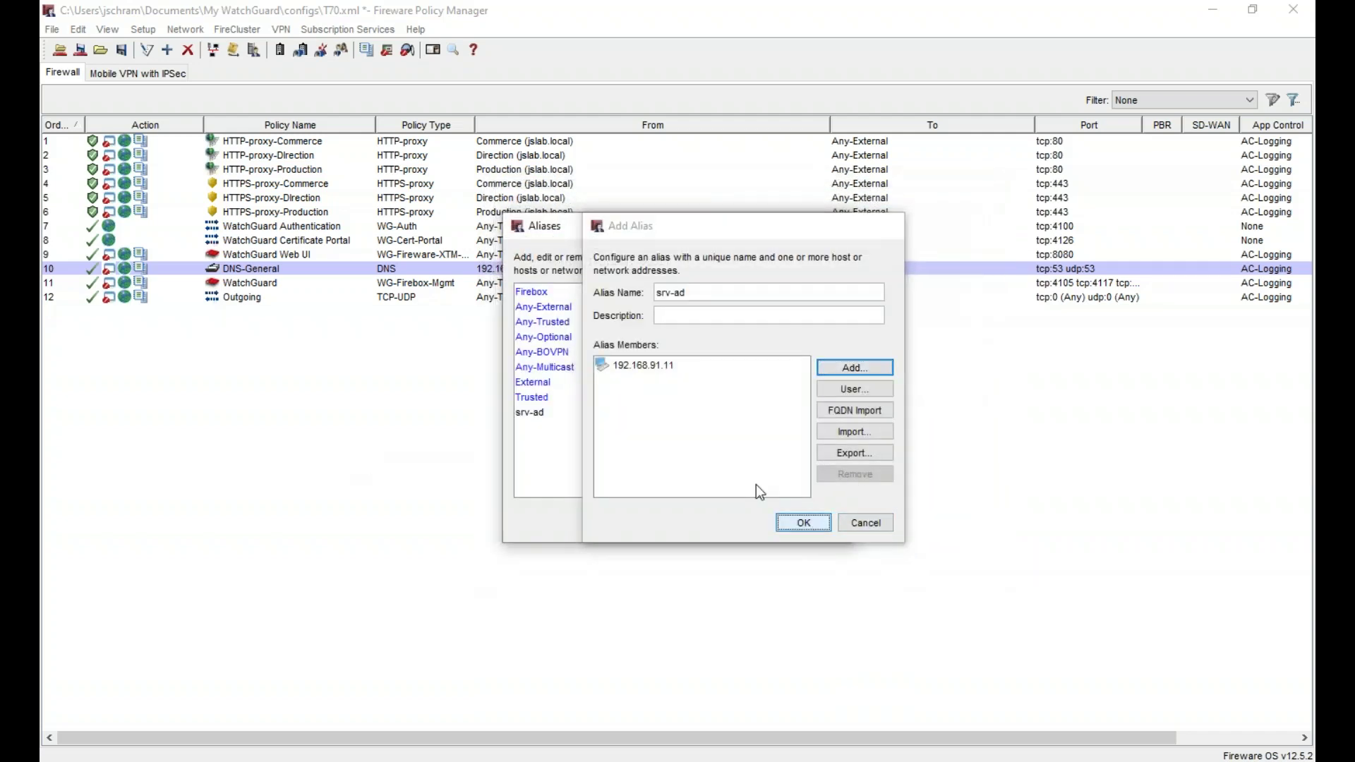
- Create the alias Google Public DNS with members 8.8.4.4 and 8.8.8.8, then close Aliases
left_click(811, 295)
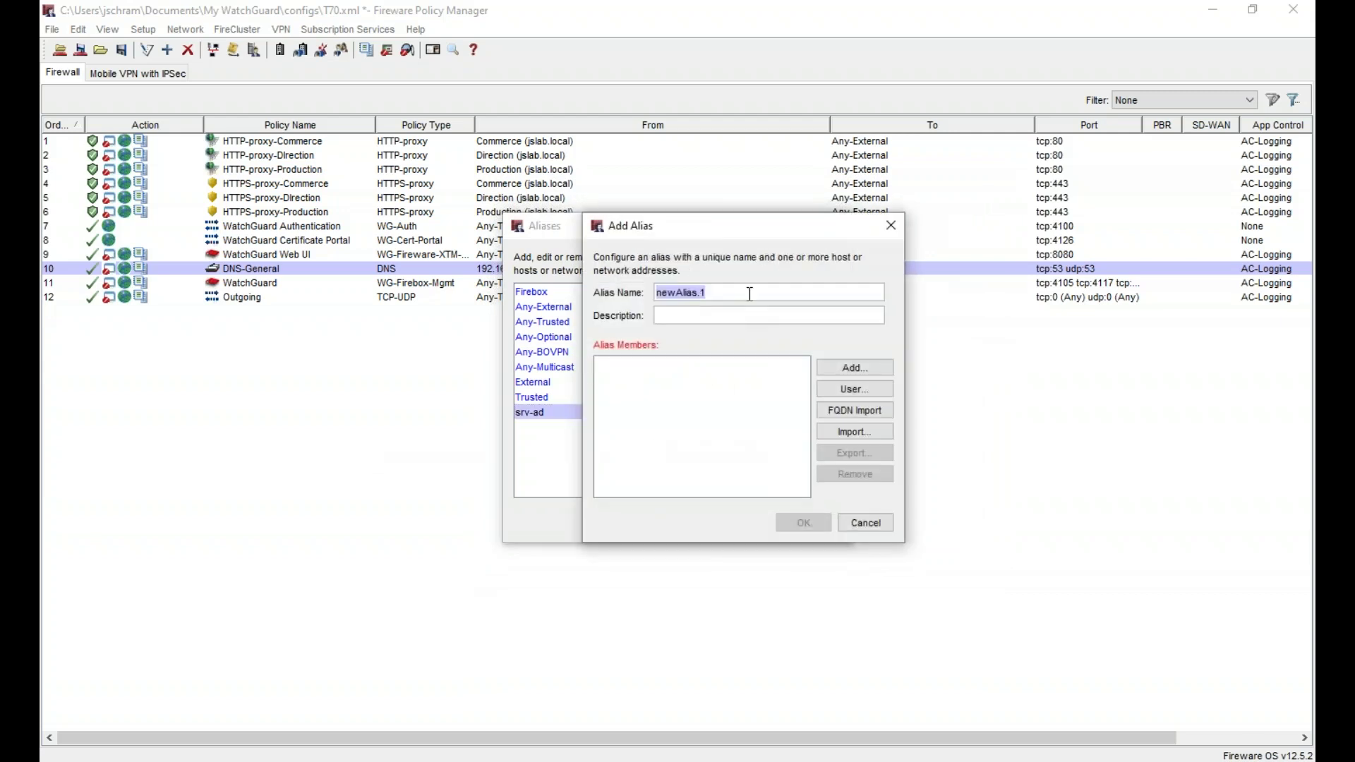
type("DNS")
key("BackSpace")
key("BackSpace")
type("Google Public DNS")
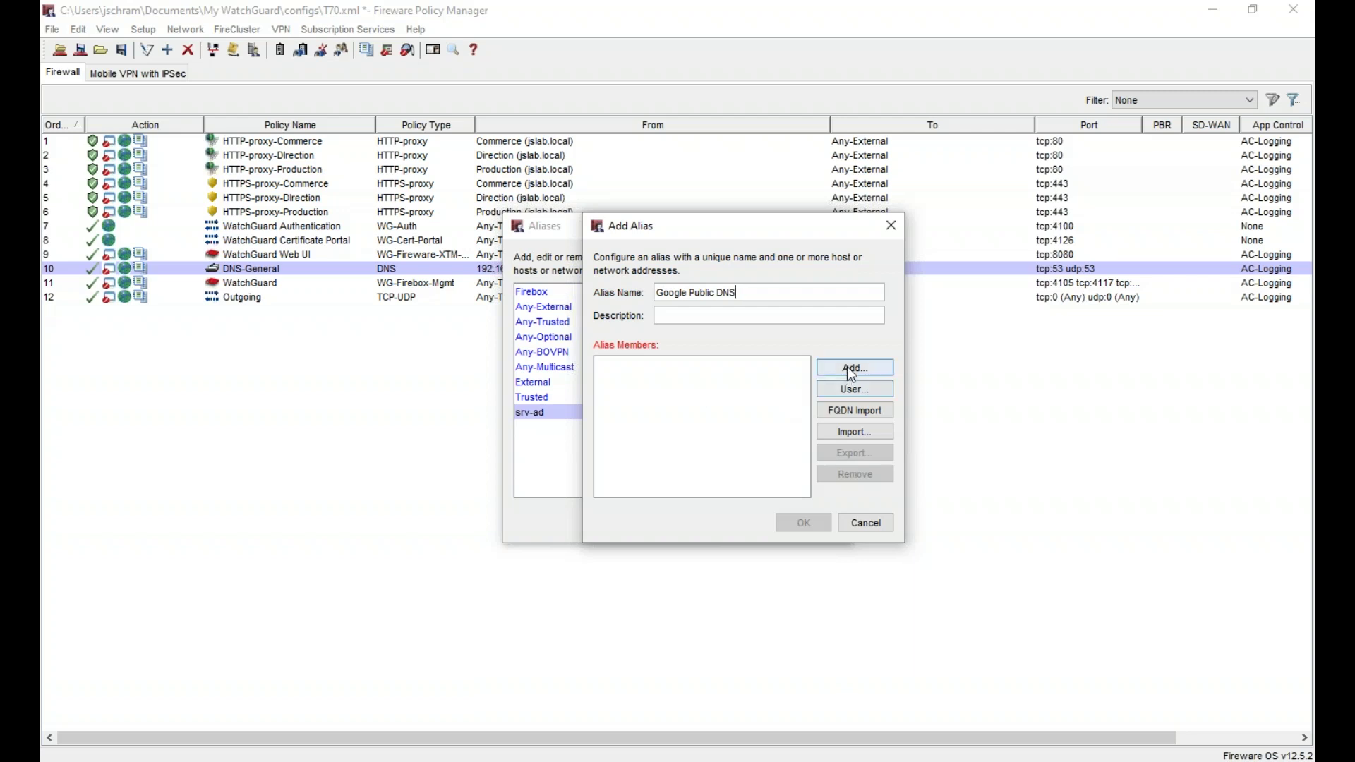
left_click(847, 366)
type("8.8.8")
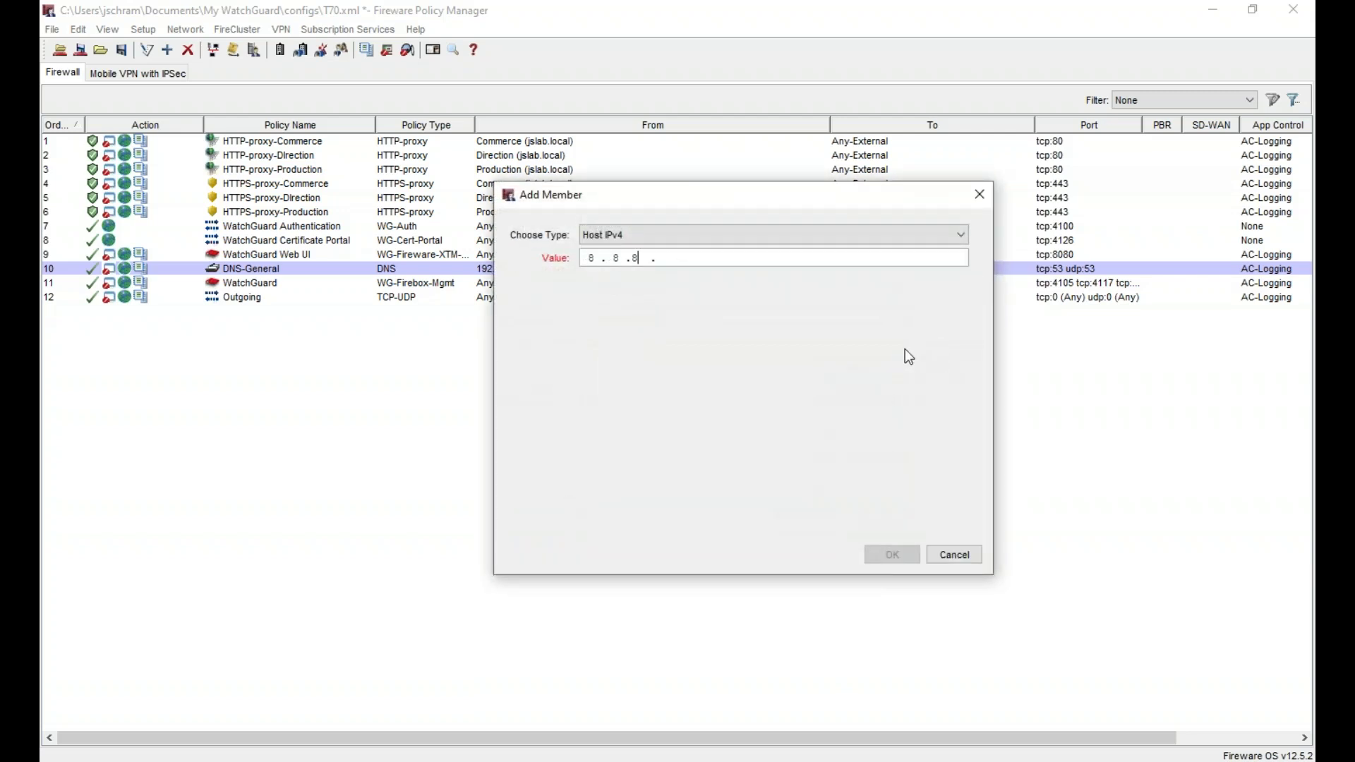
type("4.4")
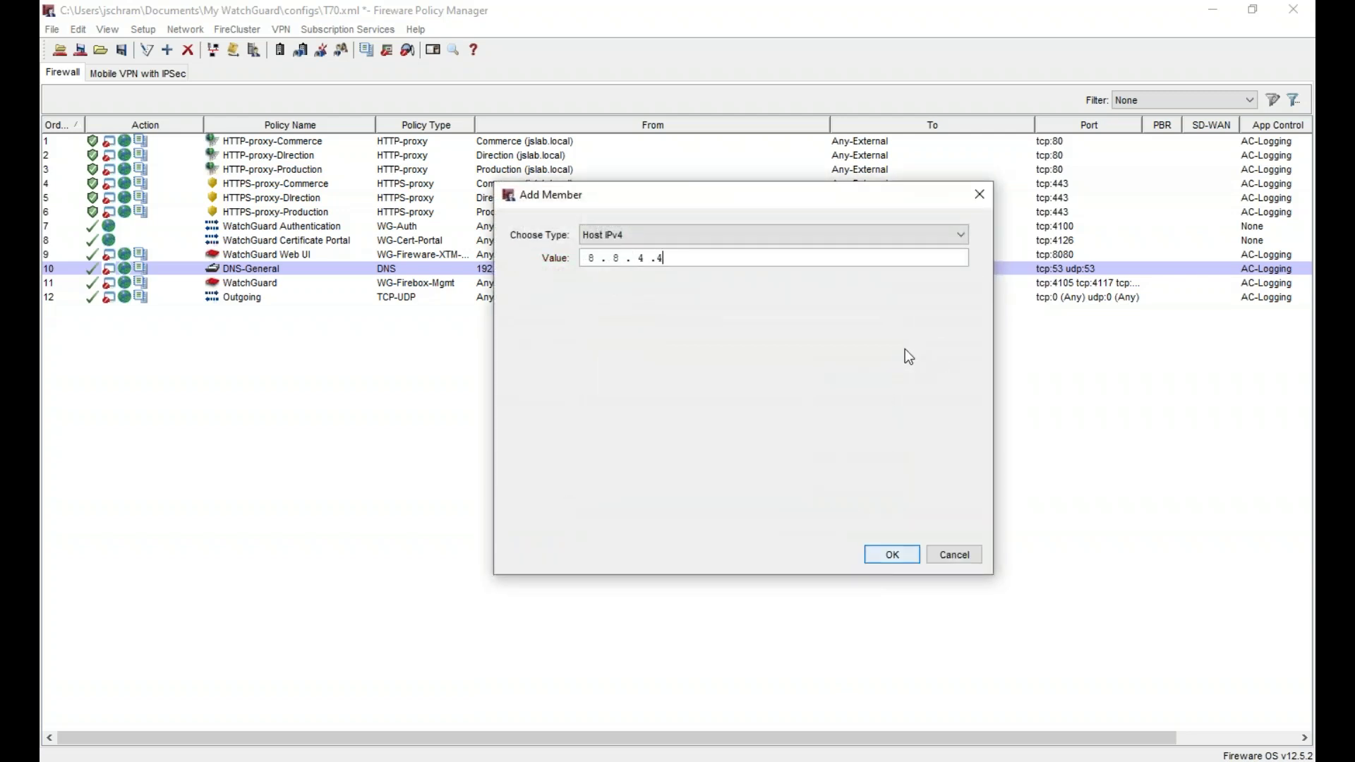
key("Return")
left_click(854, 367)
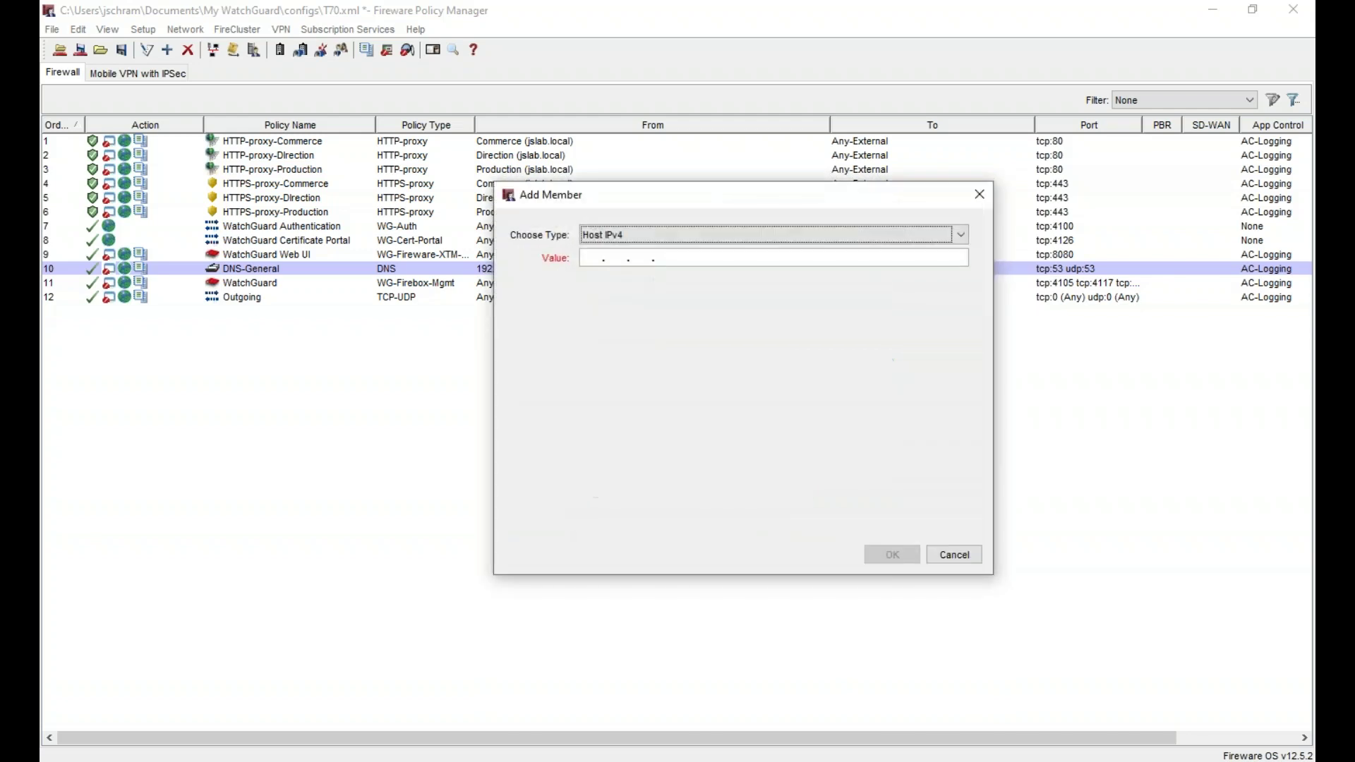
type("8.8.8.8")
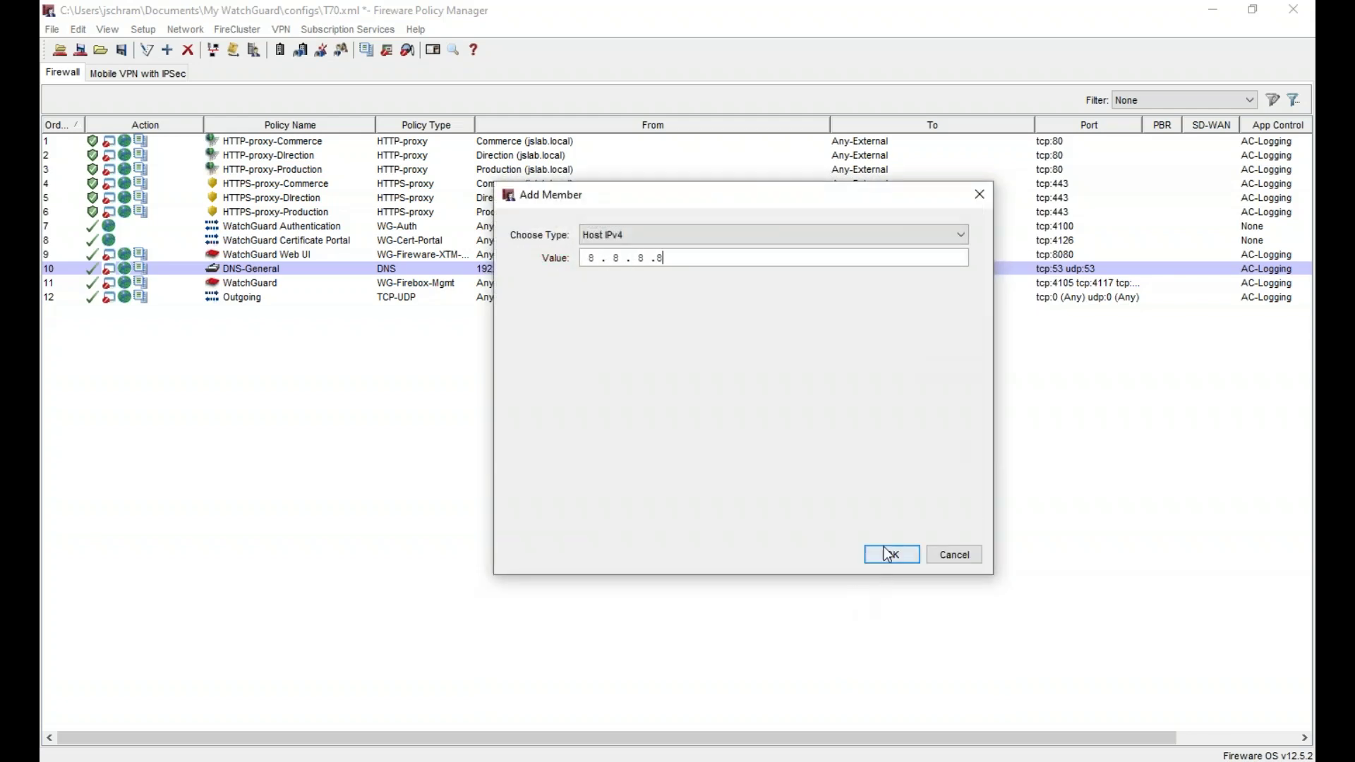
left_click(892, 554)
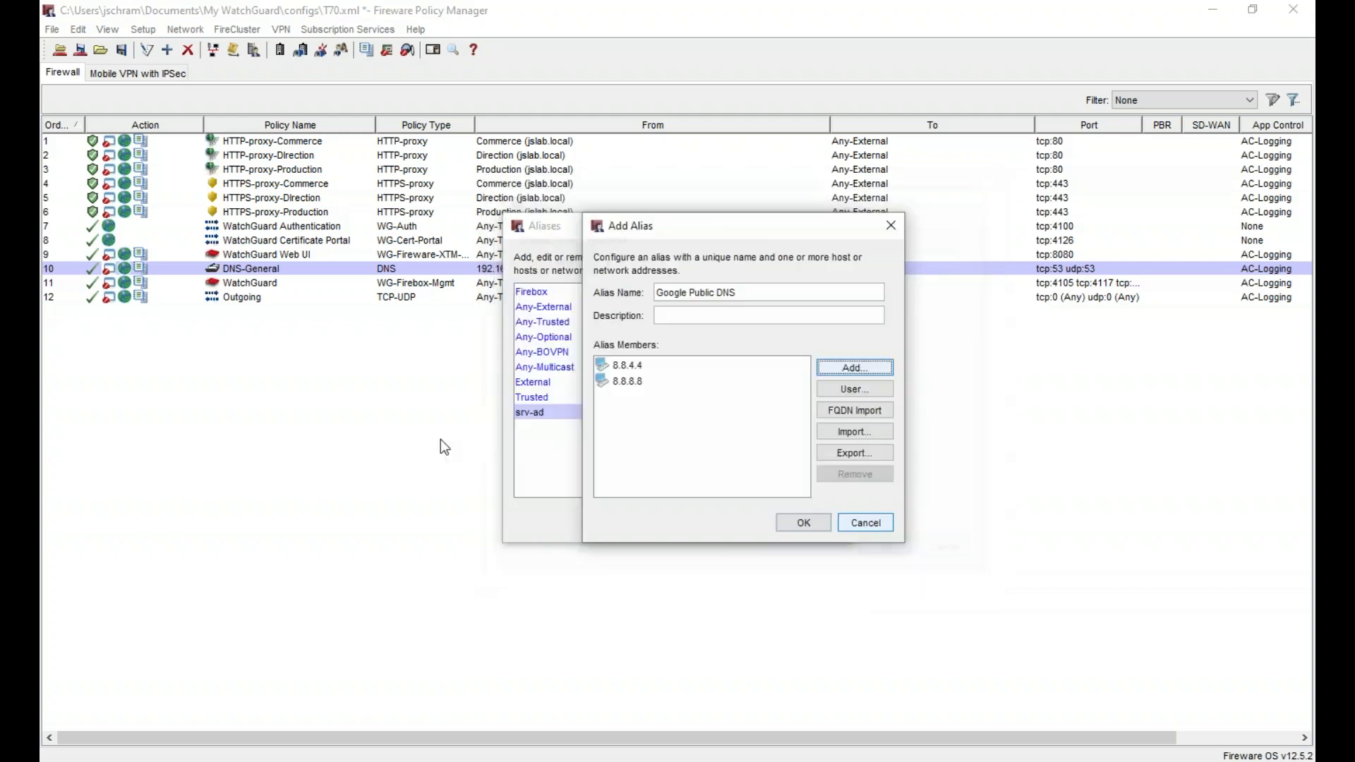
left_click(804, 523)
left_click(683, 524)
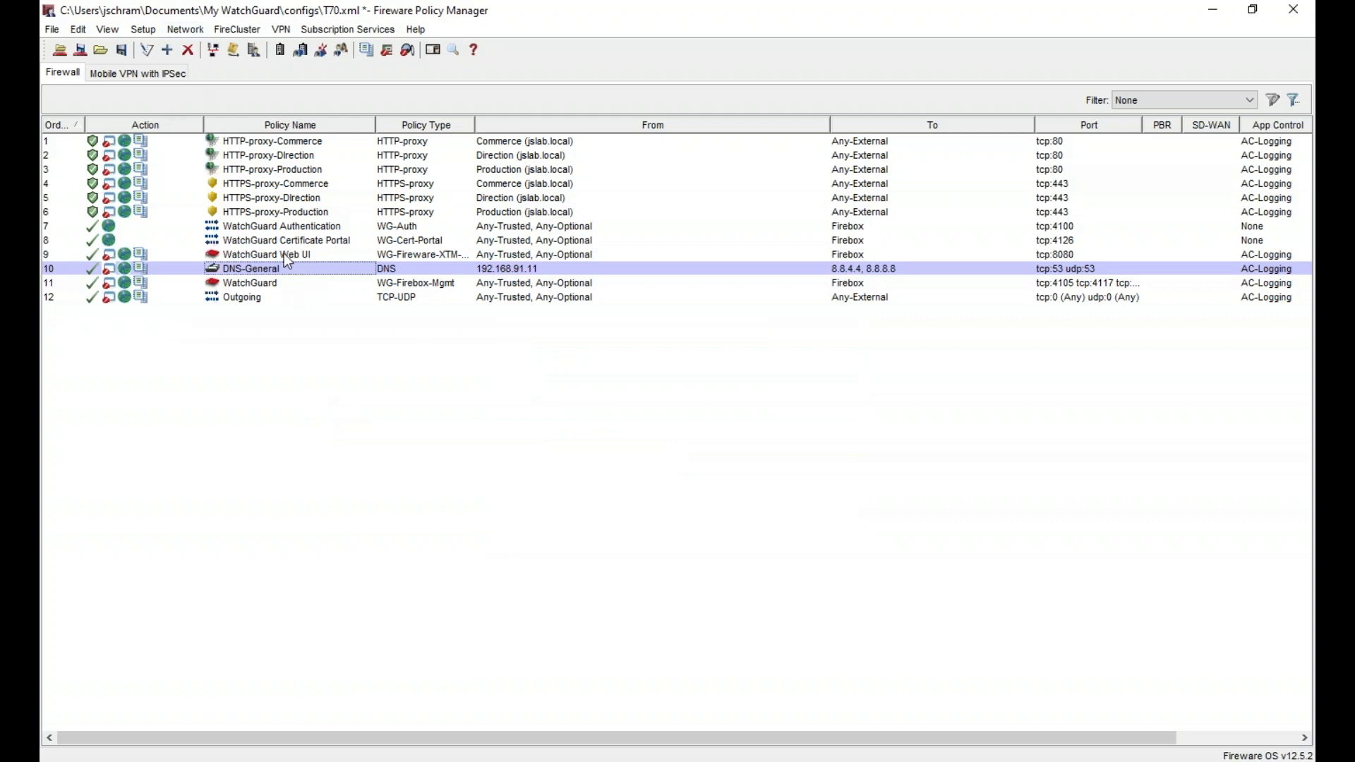
- In DNS-General, replace the 192.168.91.11 source with the srv-ad alias
double_click(597, 268)
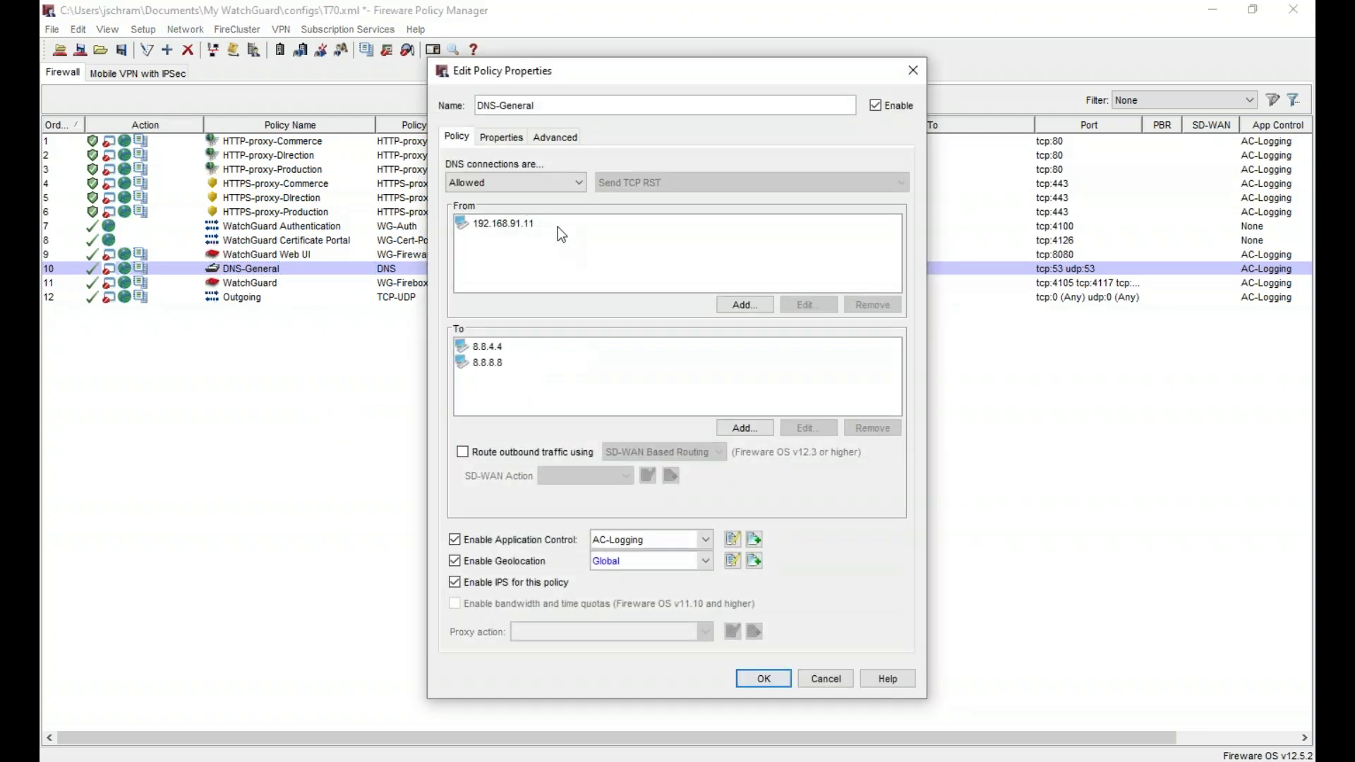
left_click(558, 225)
left_click(871, 303)
left_click(753, 307)
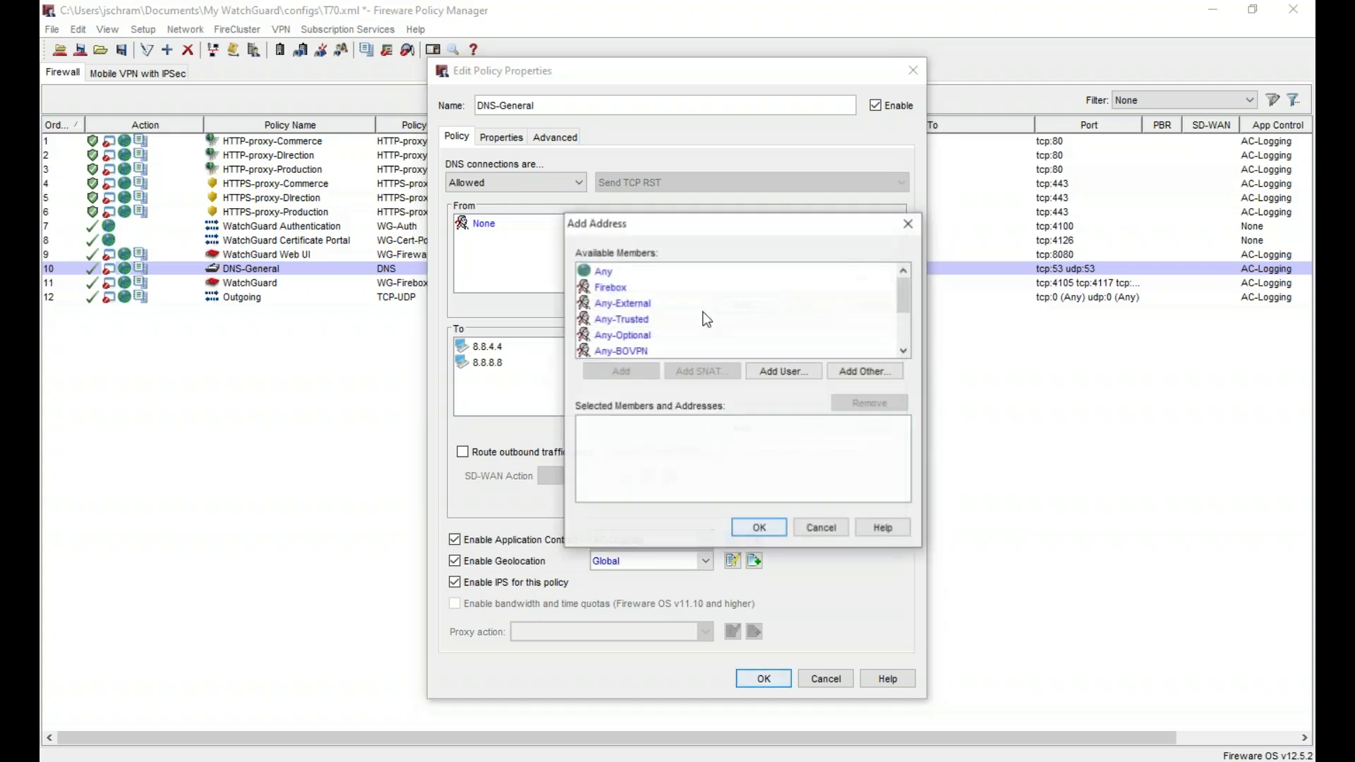
scroll(687, 302, "down", 2)
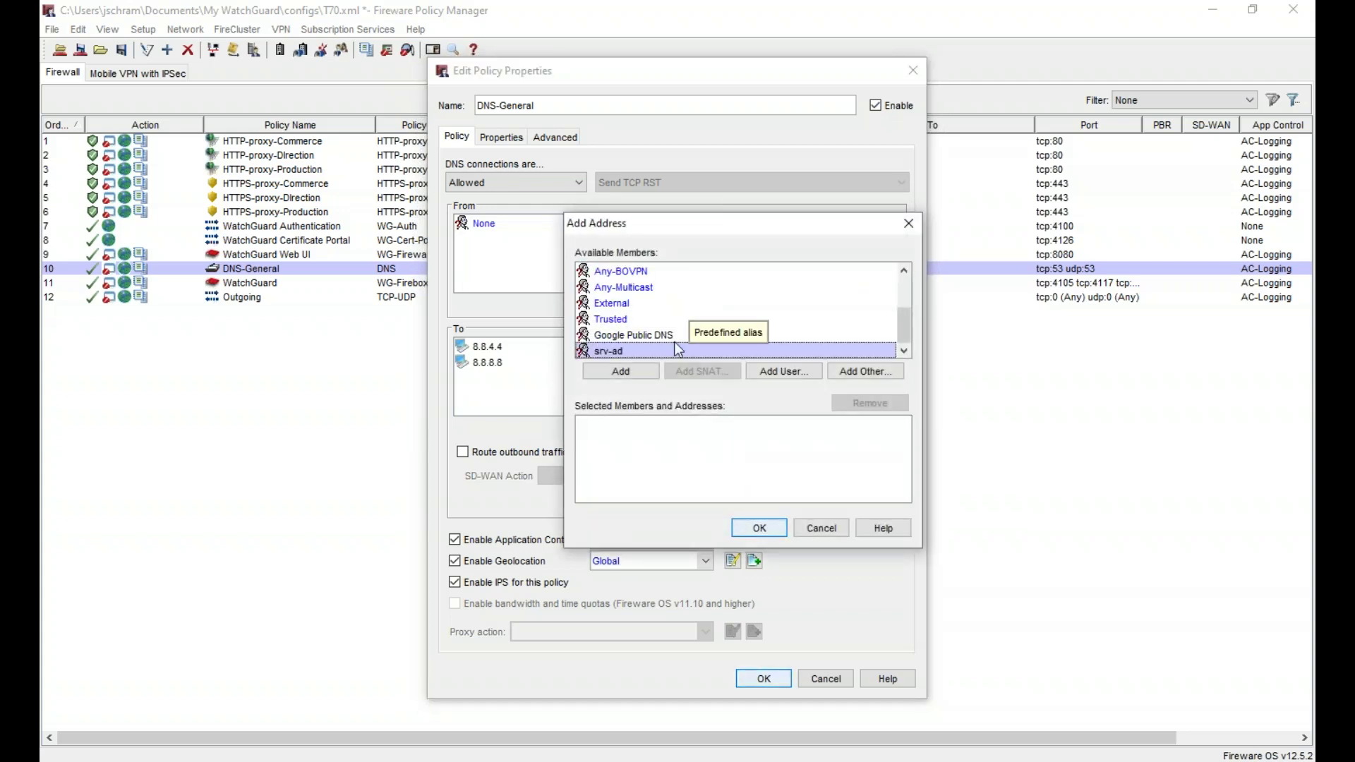
left_click(631, 374)
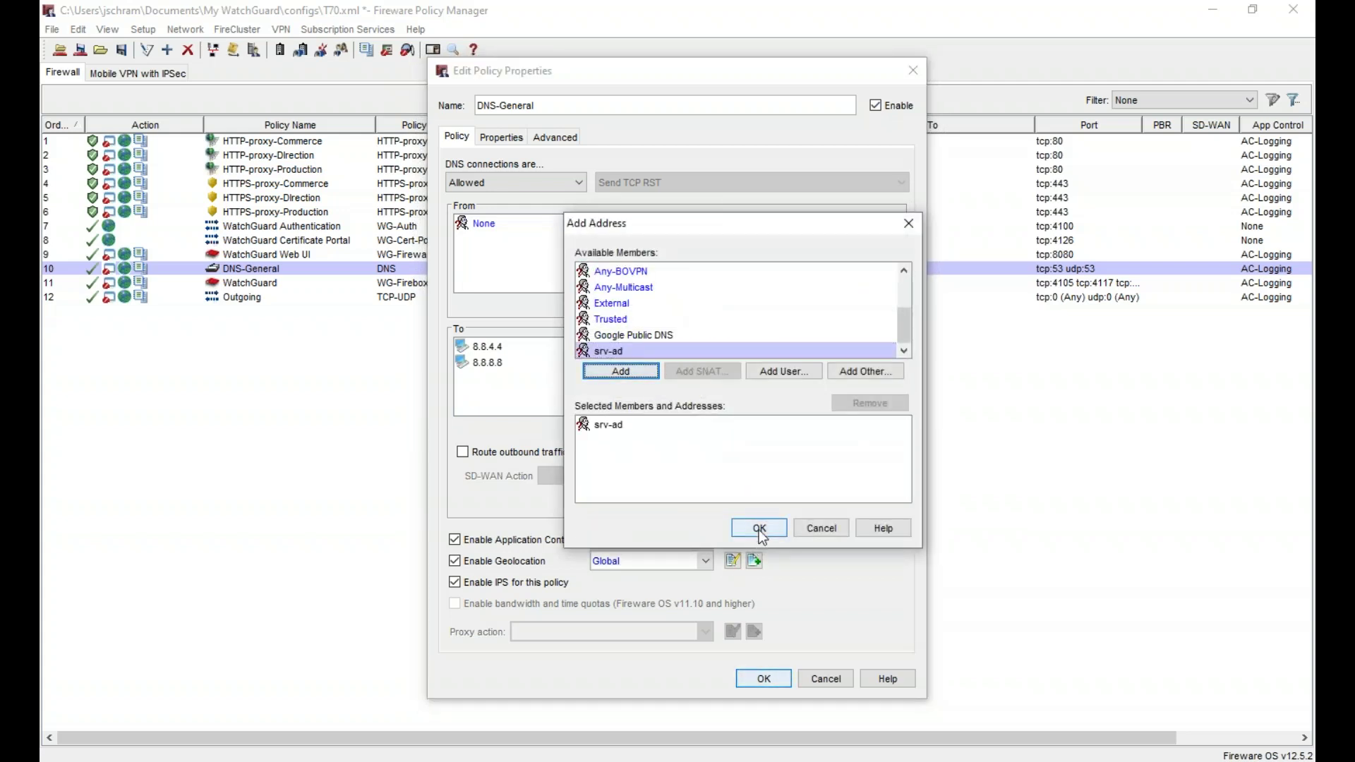
left_click(757, 528)
- Replace destinations 8.8.4.4 and 8.8.8.8 with the Google Public DNS alias and save the policy
left_click(575, 363)
left_click(635, 346, "shift")
left_click(873, 427)
left_click(745, 428)
left_click(704, 289)
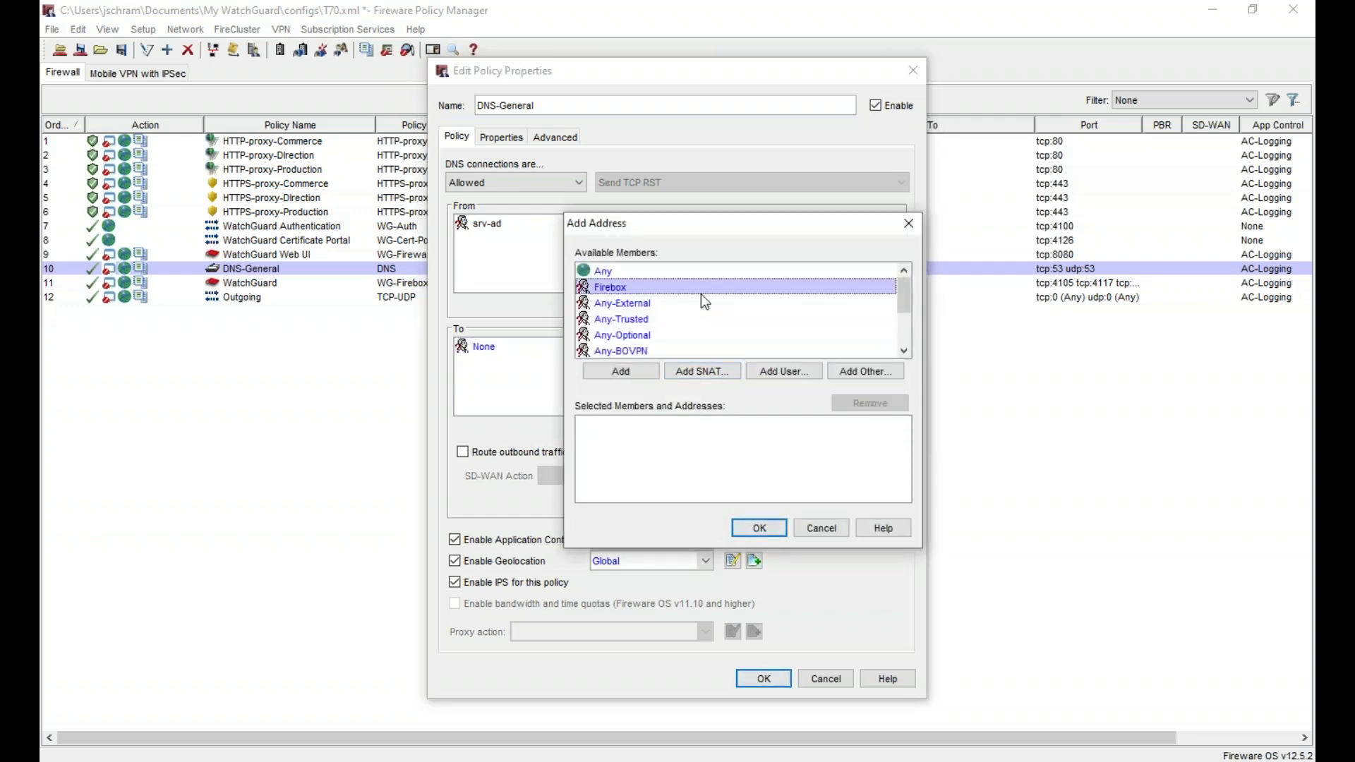
key("g")
left_click(620, 371)
left_click(758, 526)
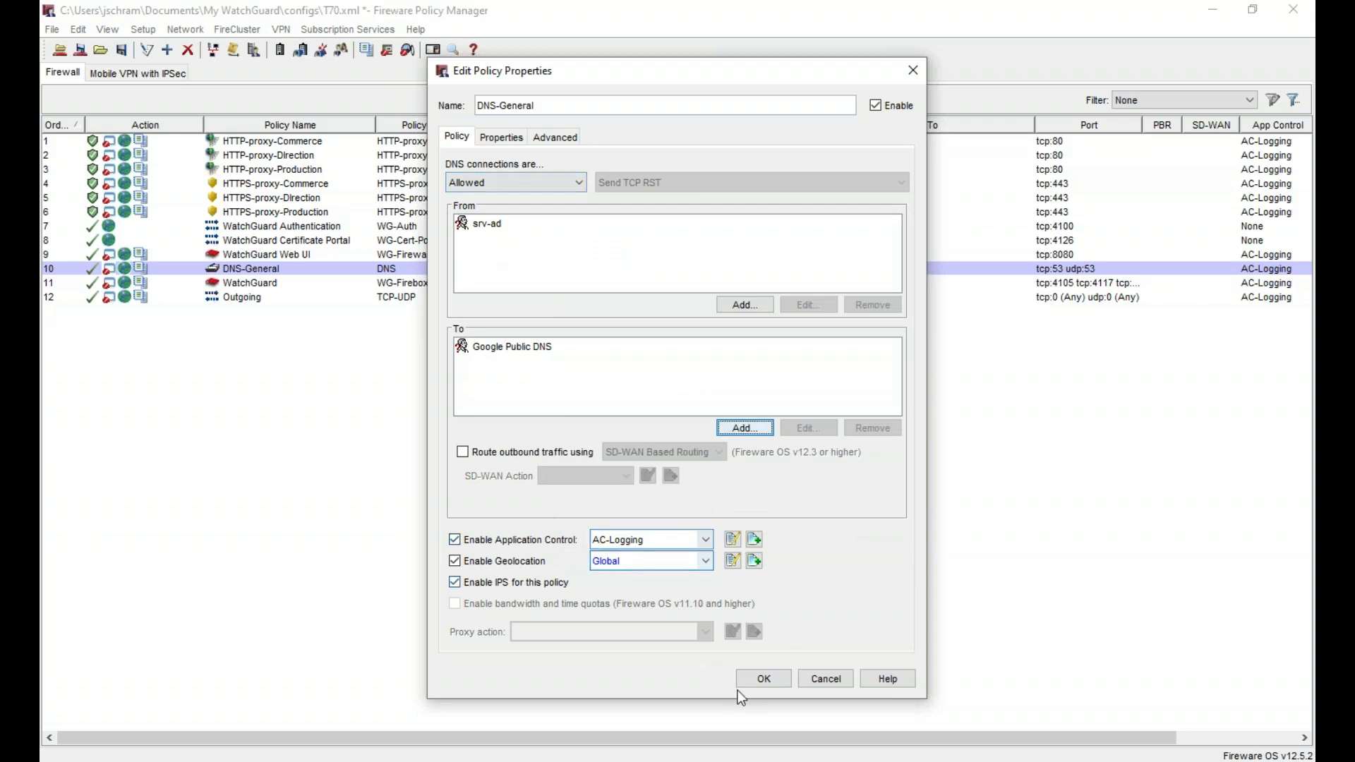
left_click(764, 678)
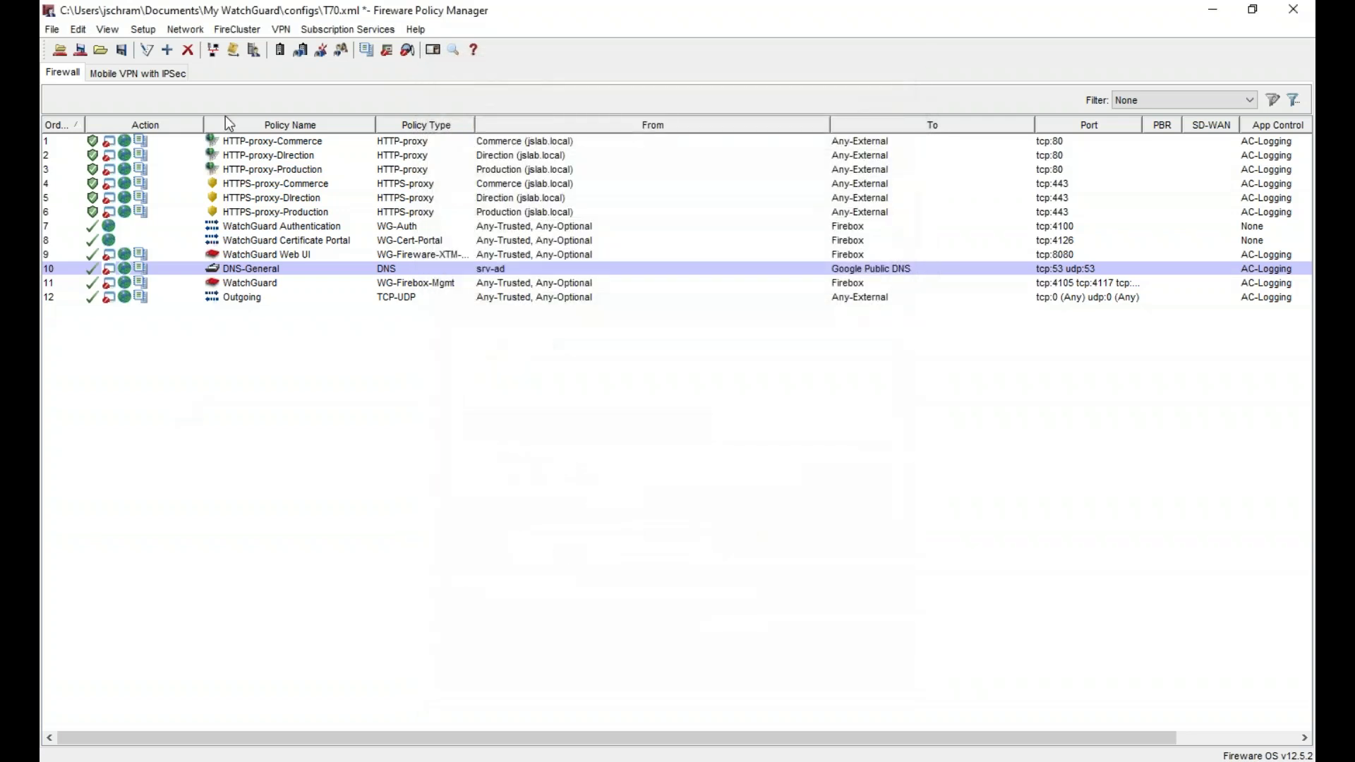
- Review several policy rows in the Firewall list, then bring up the Setup menu
left_click(322, 155)
left_click(317, 183)
left_click(293, 272)
left_click(246, 299)
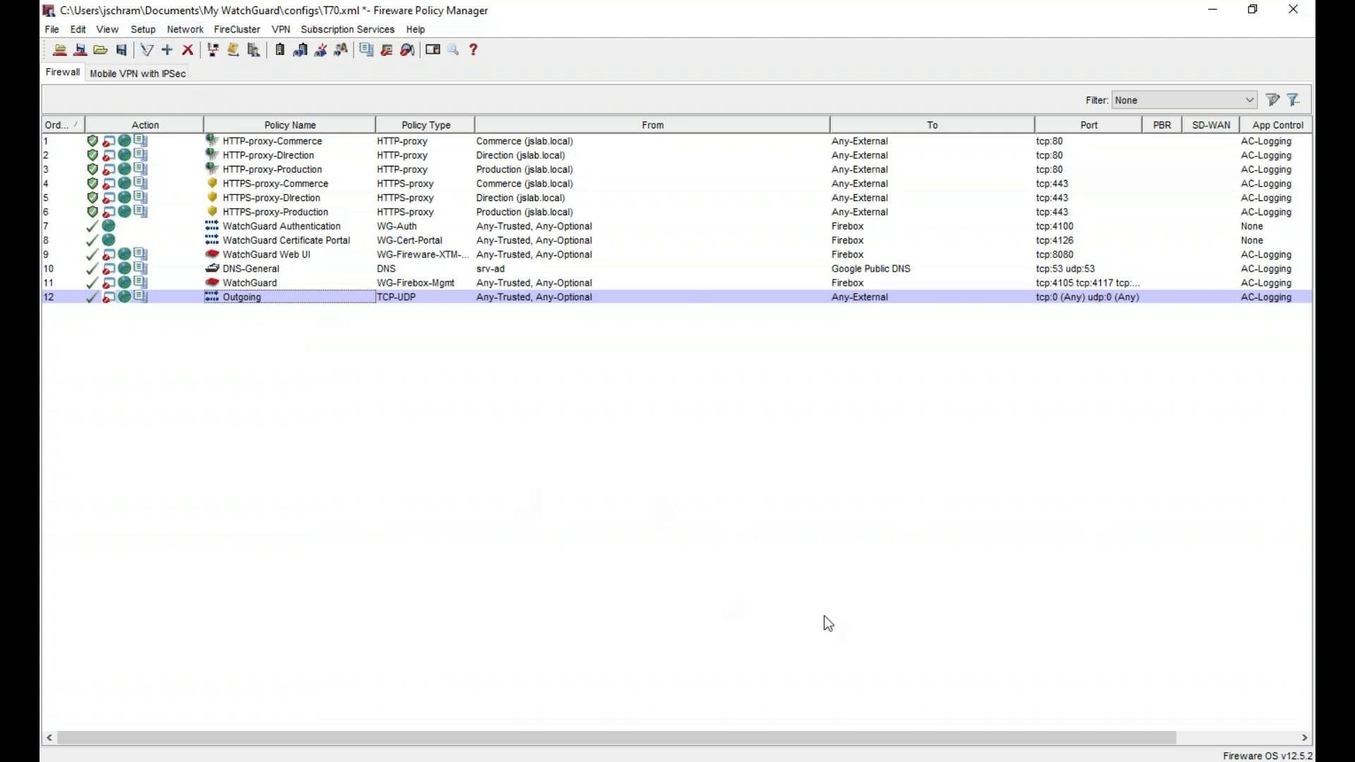
left_click(143, 29)
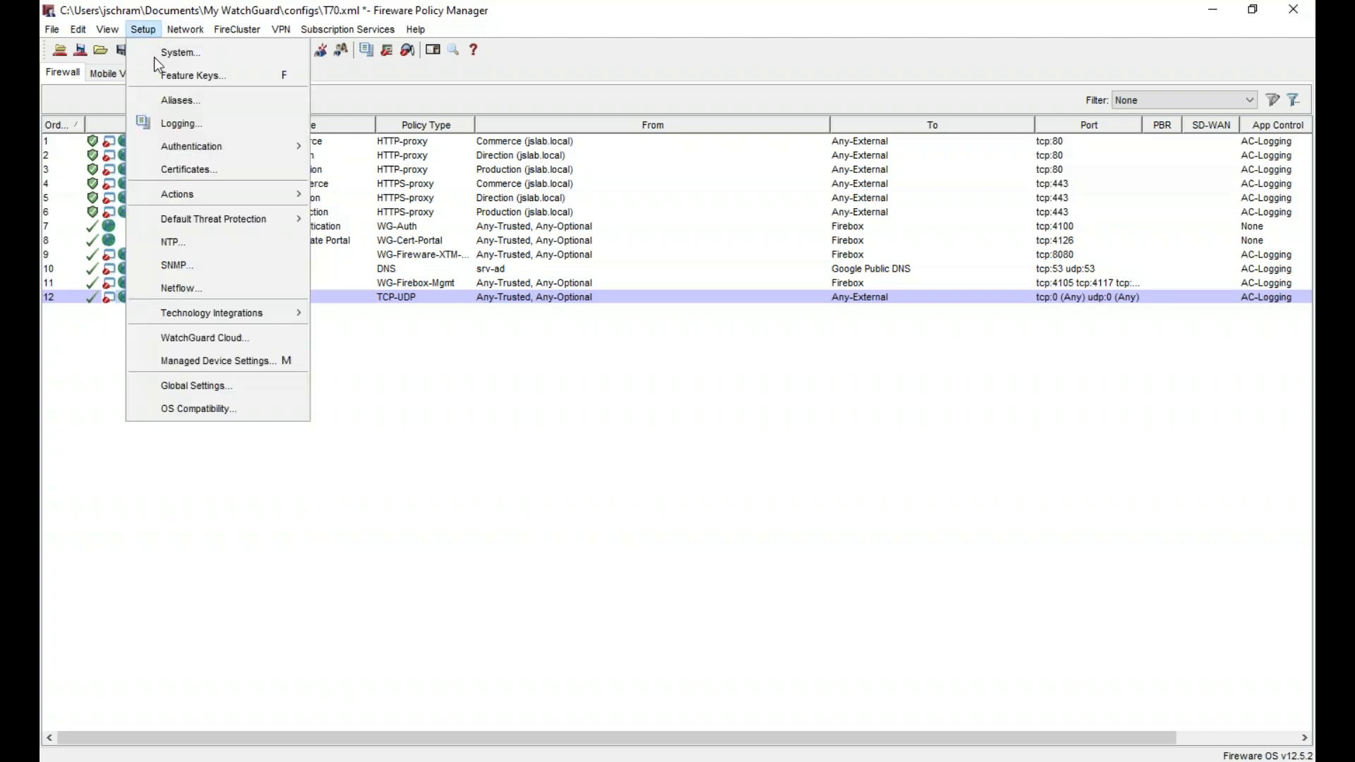
- Remove the 10.100.1.200 log server from the logging settings and apply the empty list
left_click(256, 123)
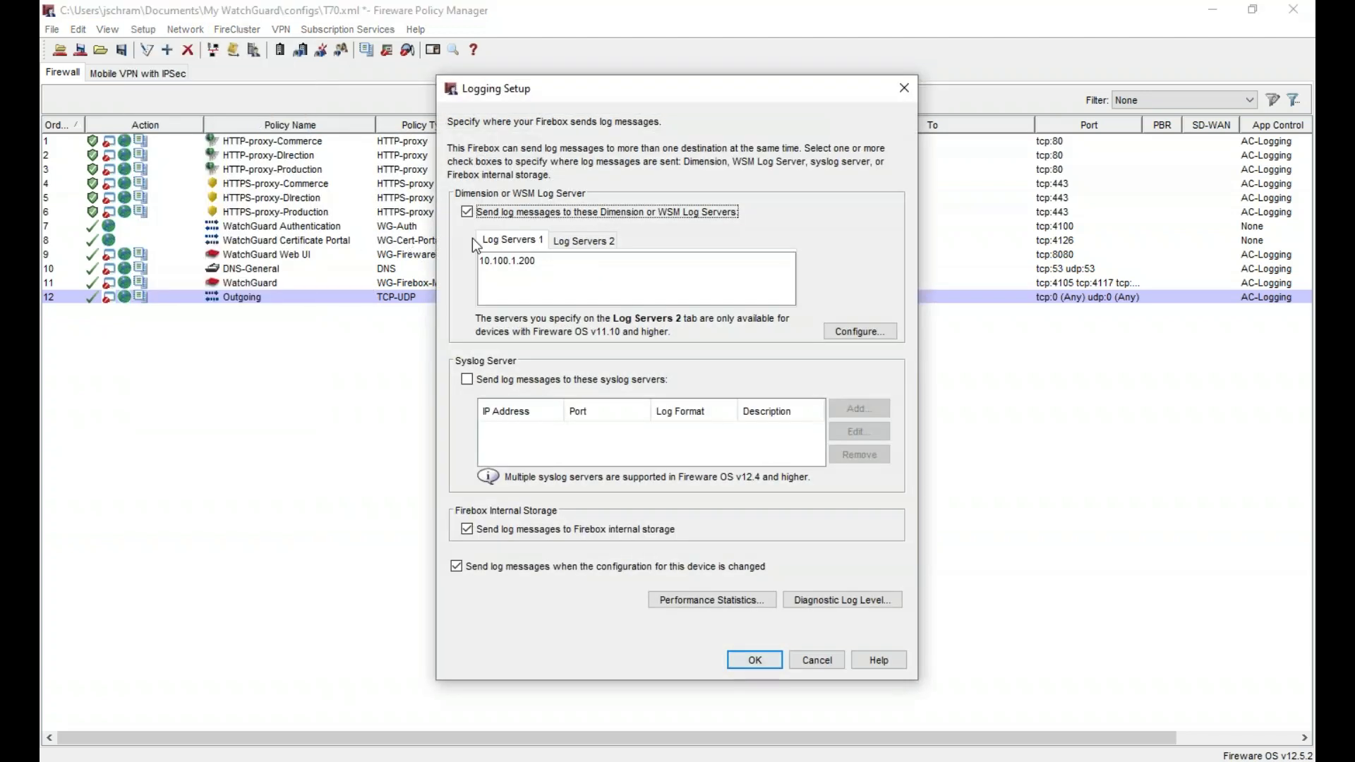
left_click(527, 258)
left_click(881, 331)
left_click(680, 338)
left_click(863, 368)
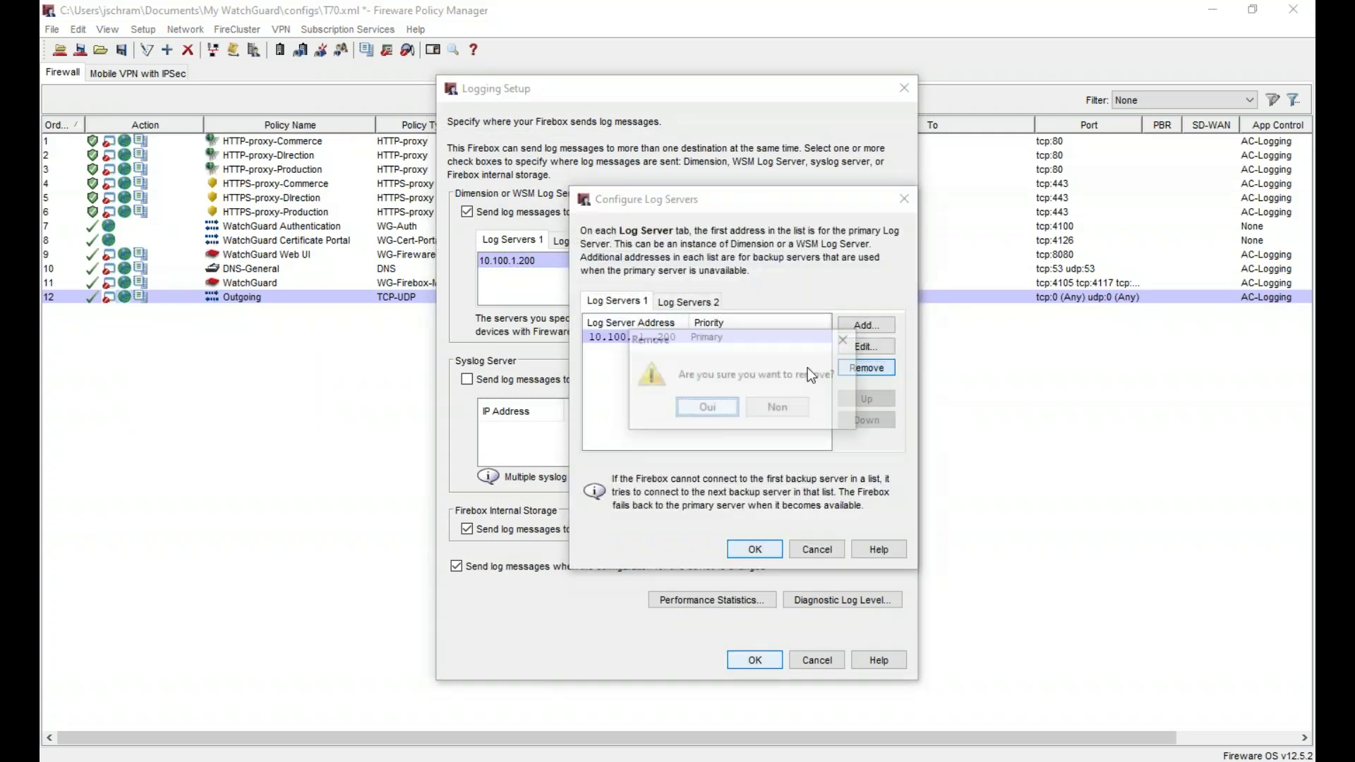
left_click(713, 409)
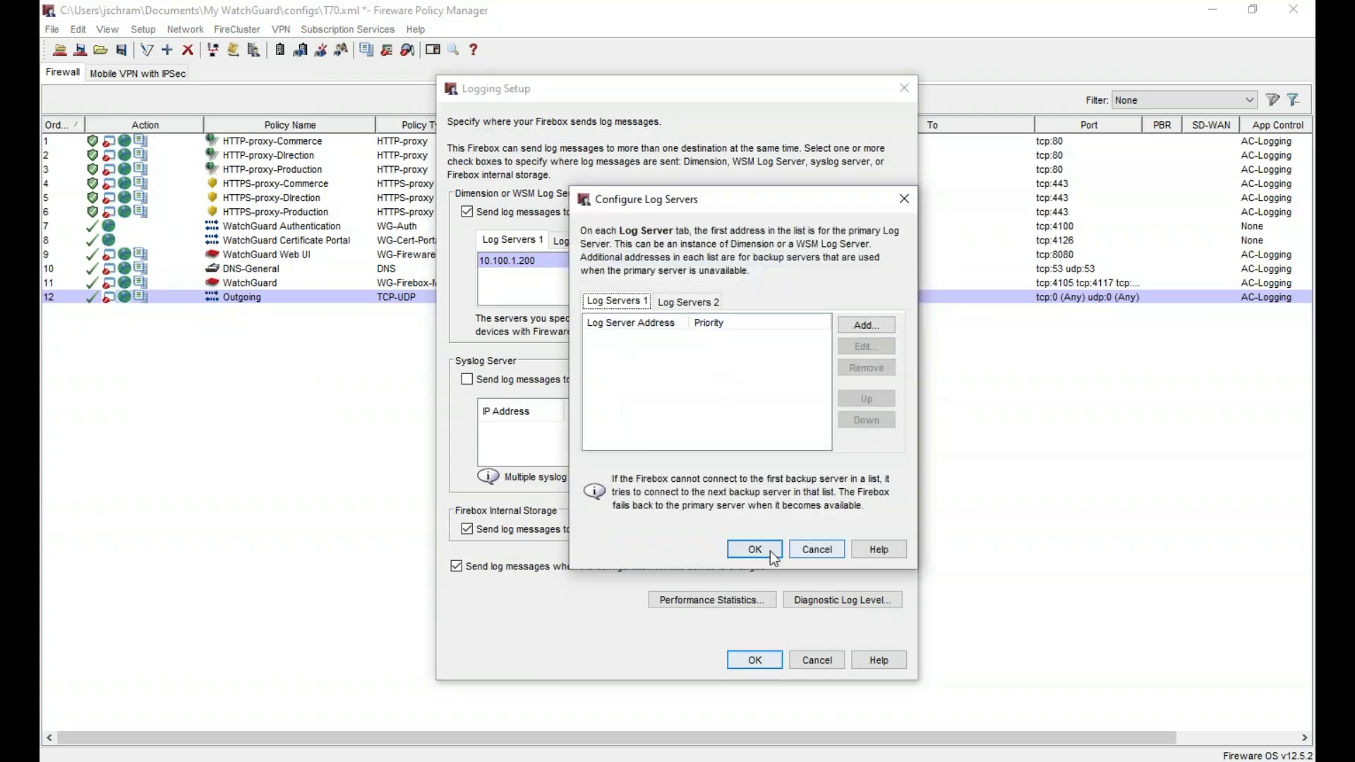
left_click(770, 550)
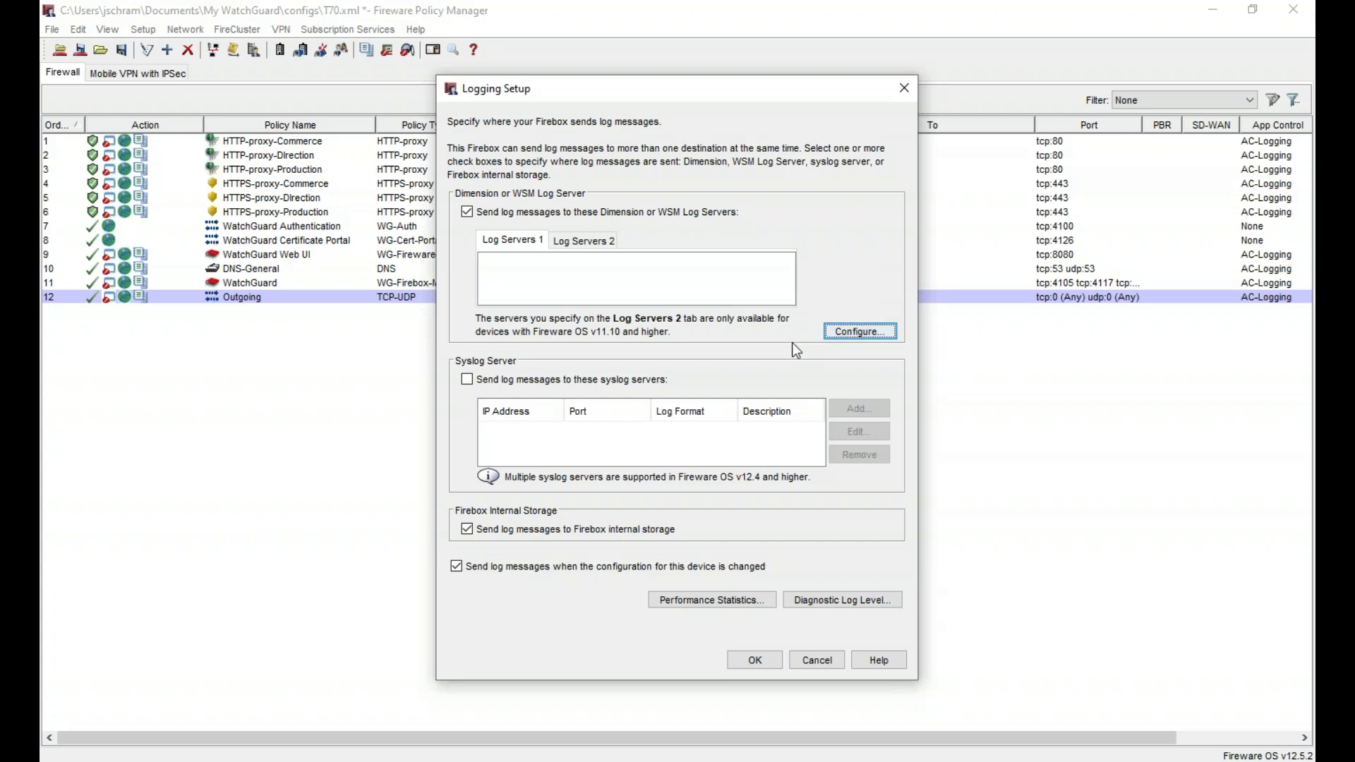
- Begin adding a replacement log server with address 192.168.91.10
left_click(851, 332)
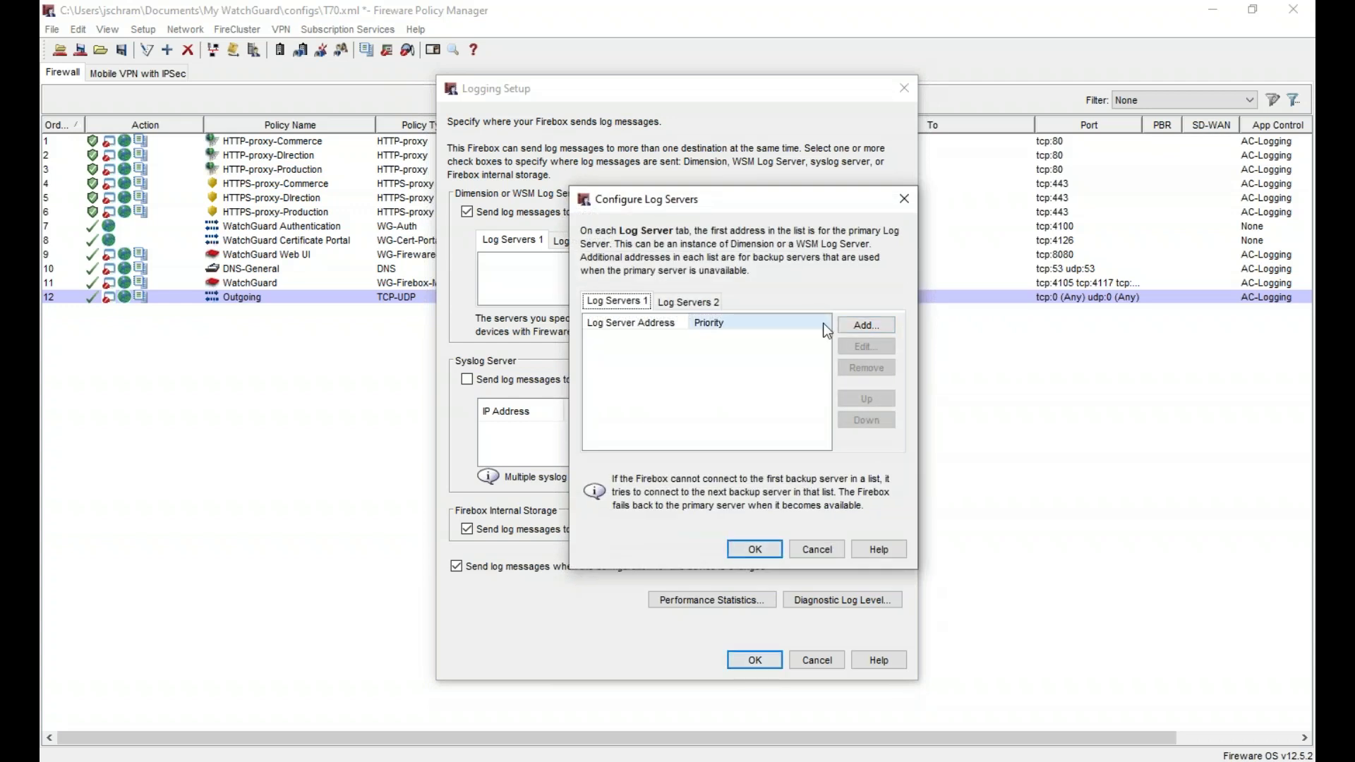
left_click(871, 329)
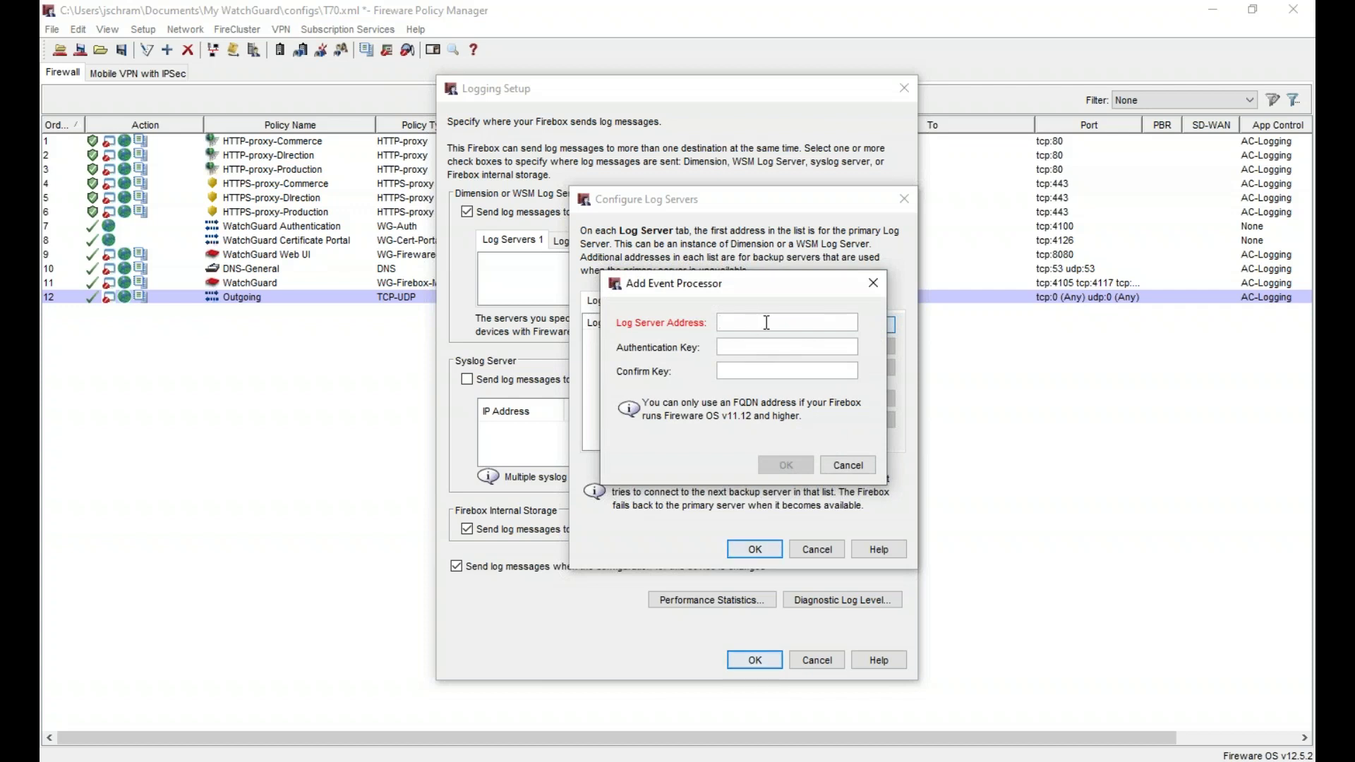
type("192")
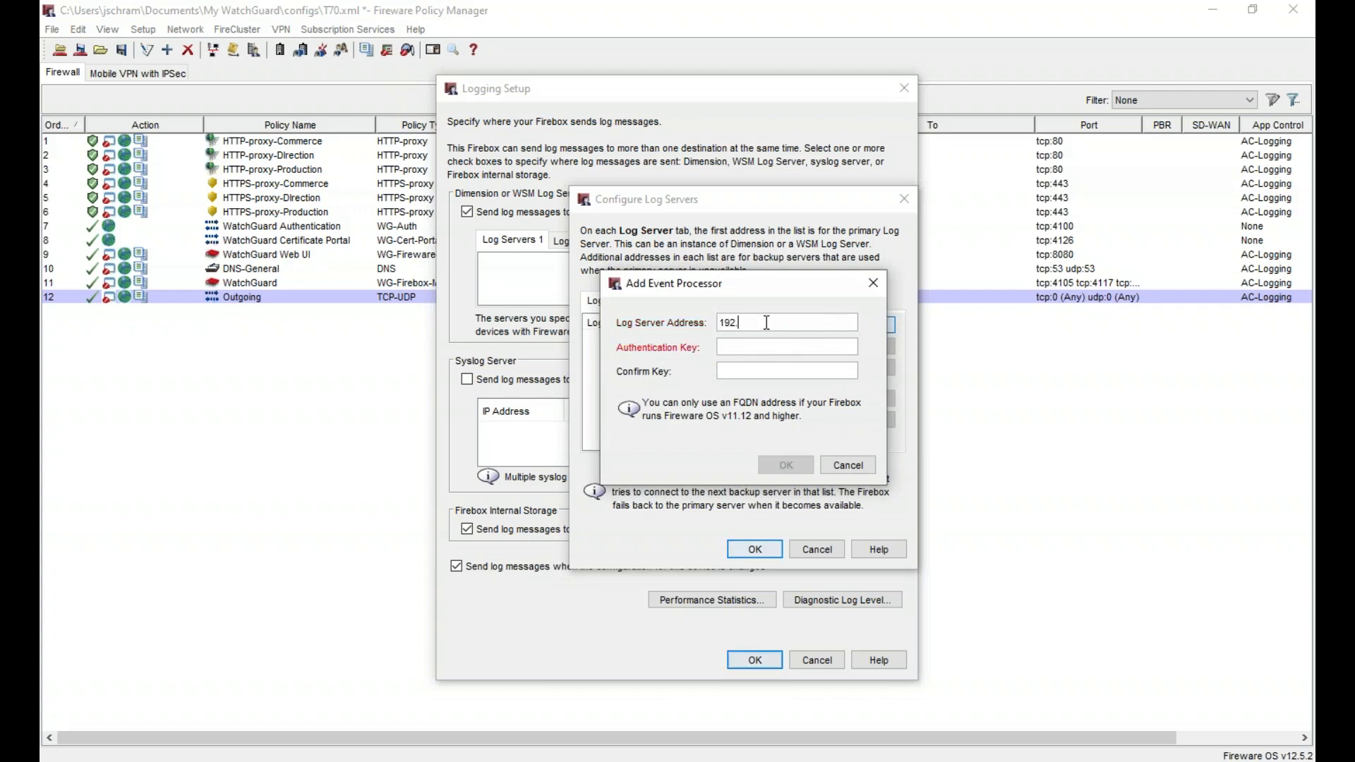
type(".168.91.10")
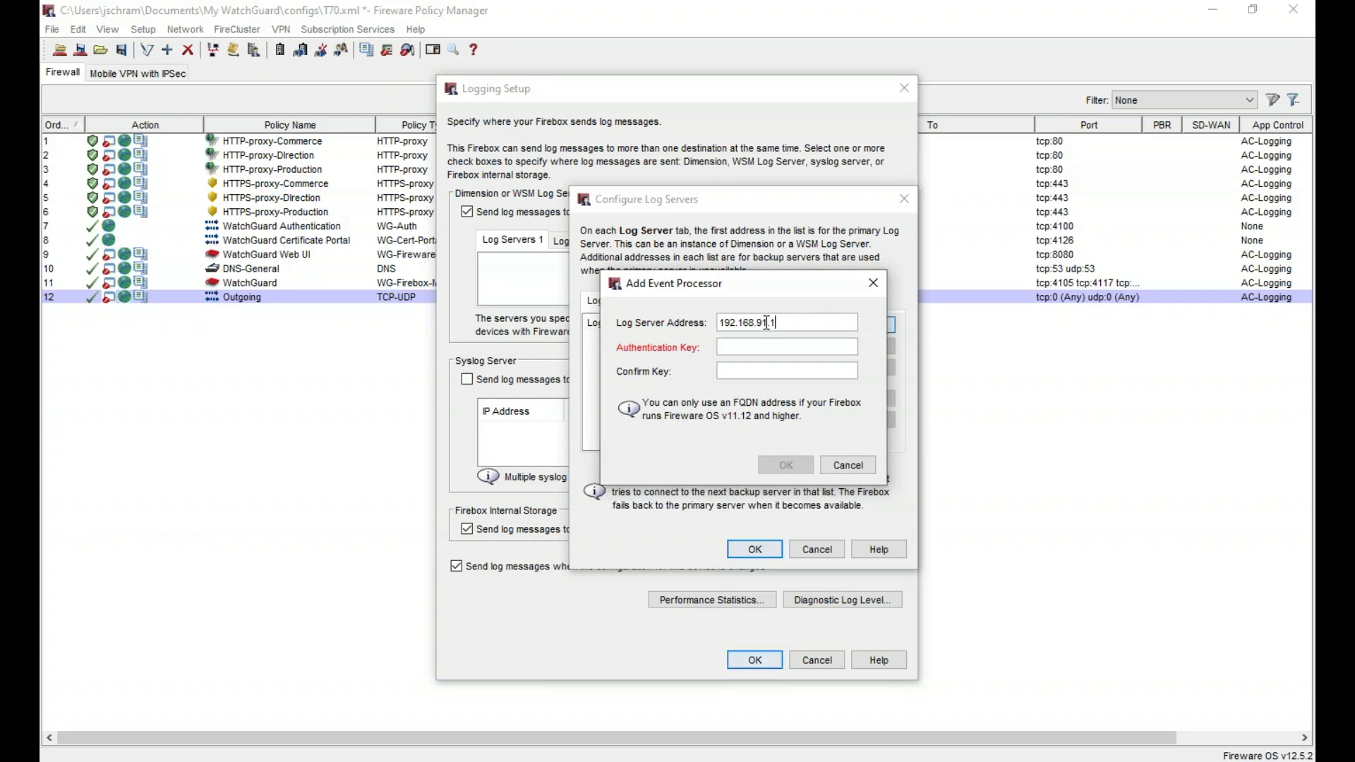
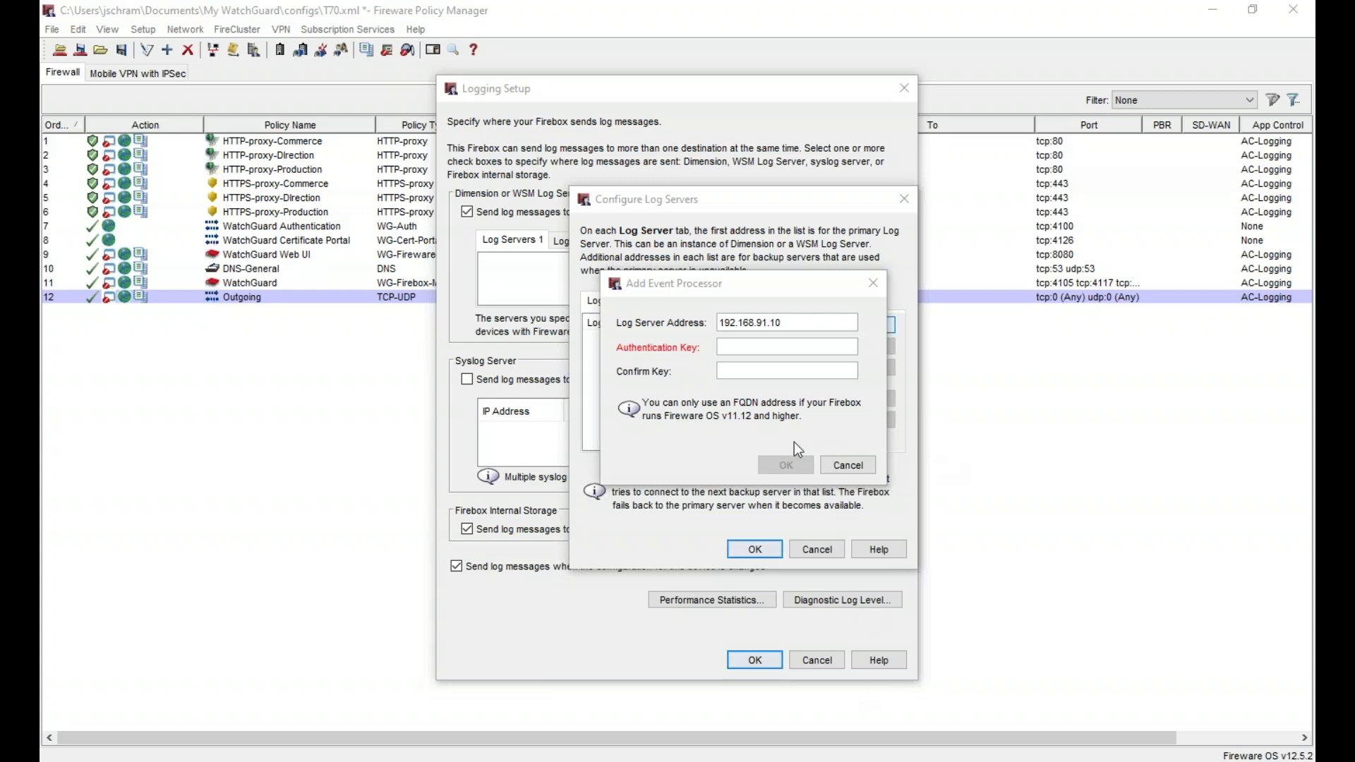
- Enter and confirm the Dimension authentication key for log server 192.168.91.10
left_click(792, 346)
key("ctrl+v")
left_click(801, 371)
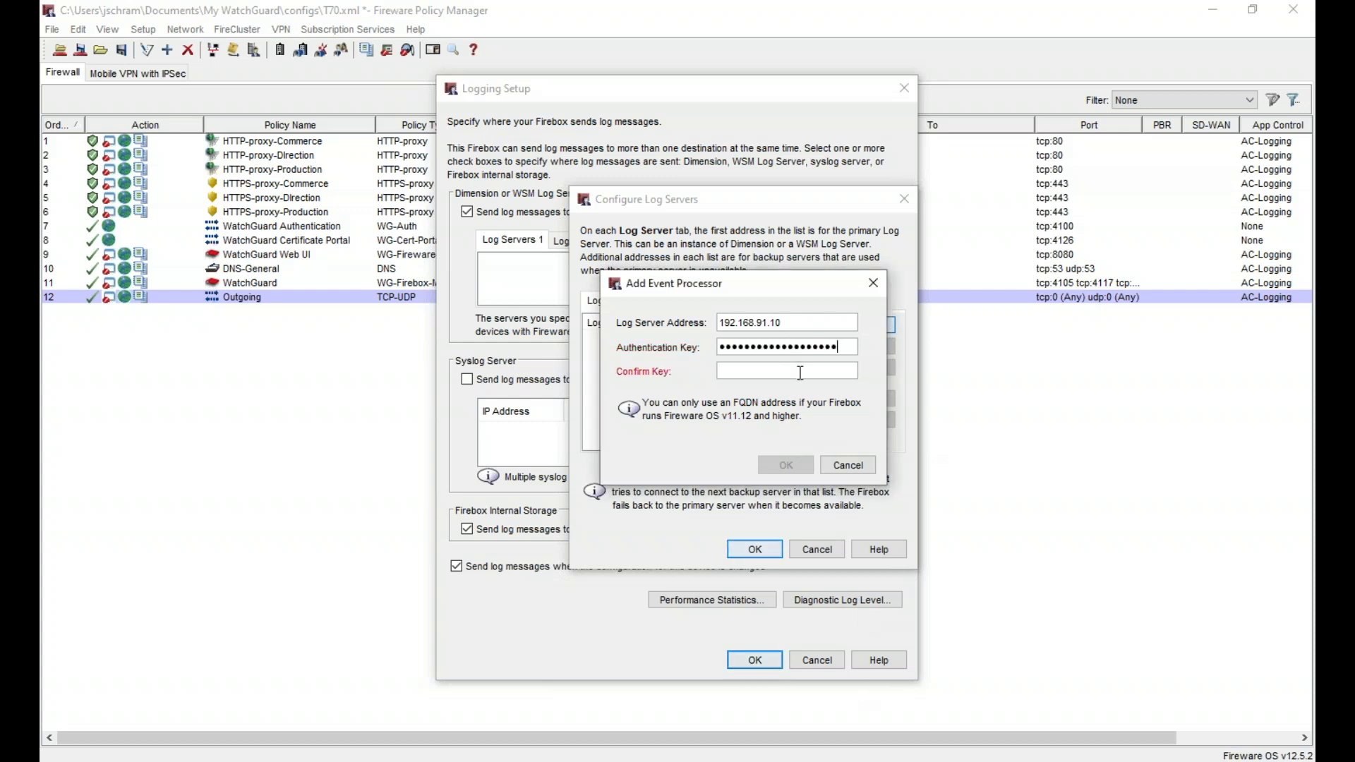
key("ctrl+v")
left_click(789, 463)
left_click(772, 550)
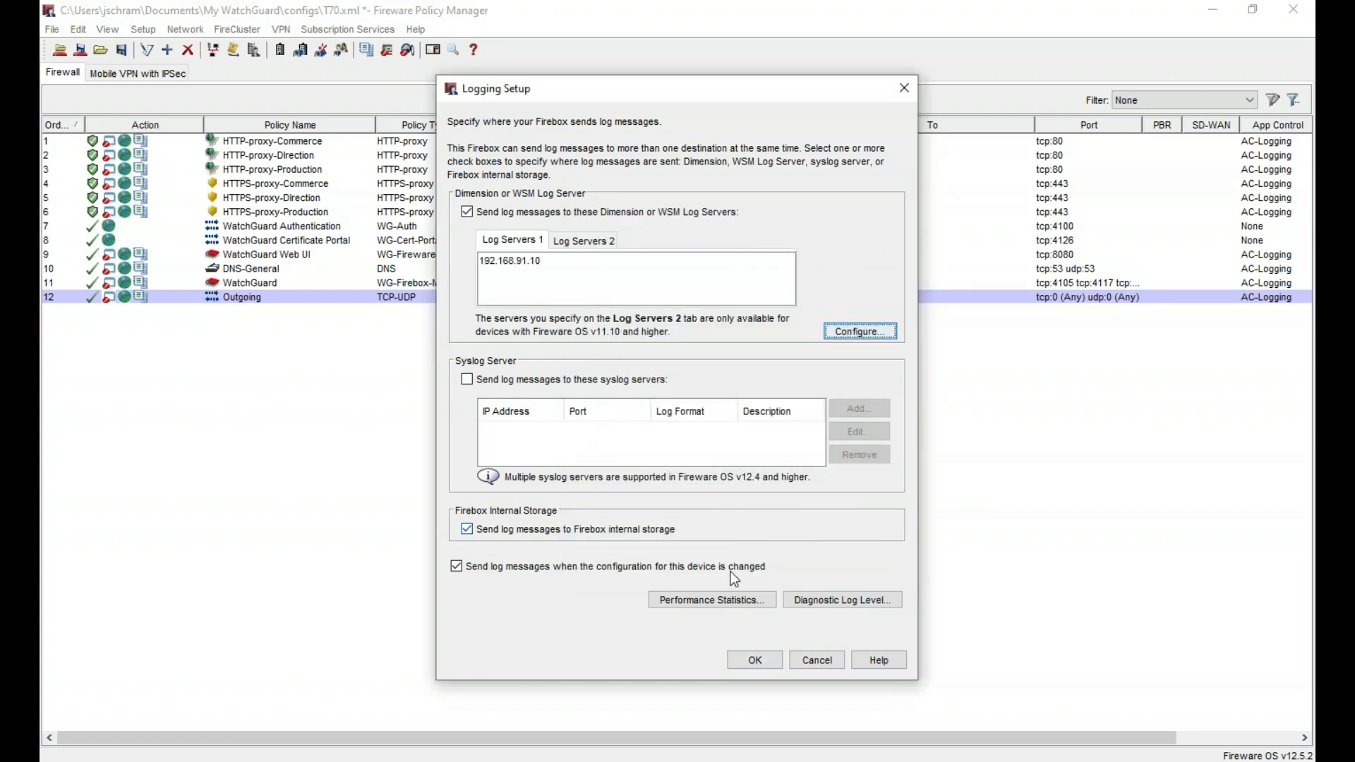
- Enable performance statistics and diagnostic log levels, then accept Logging Setup
left_click(727, 601)
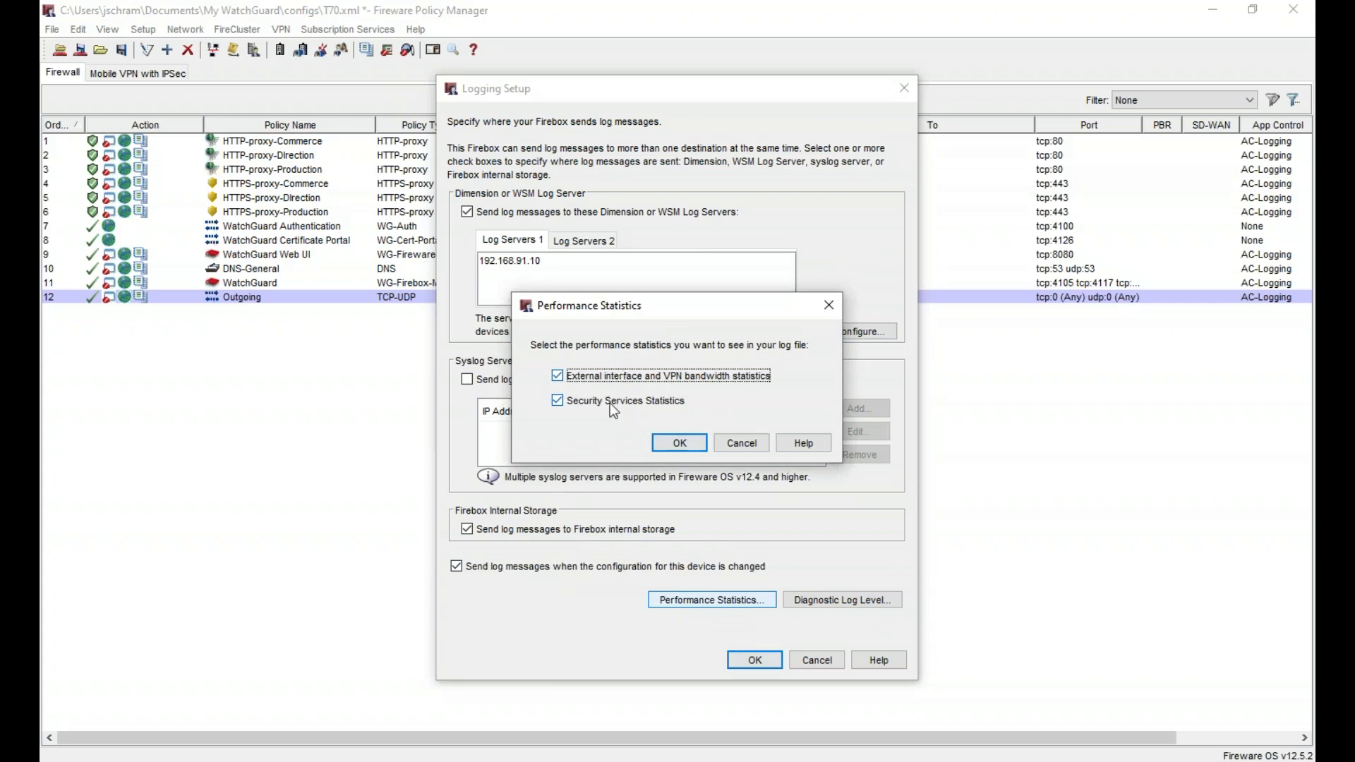
left_click(679, 443)
left_click(821, 604)
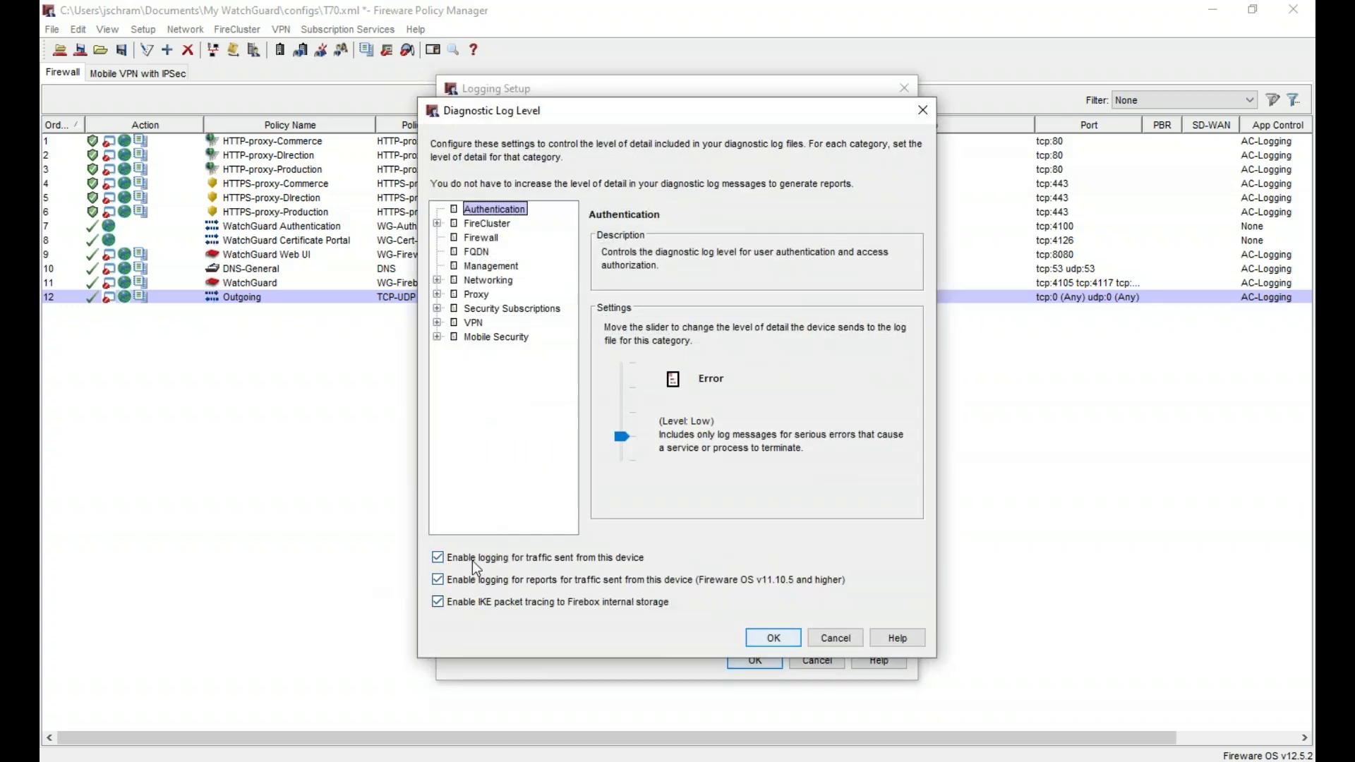
left_click(774, 639)
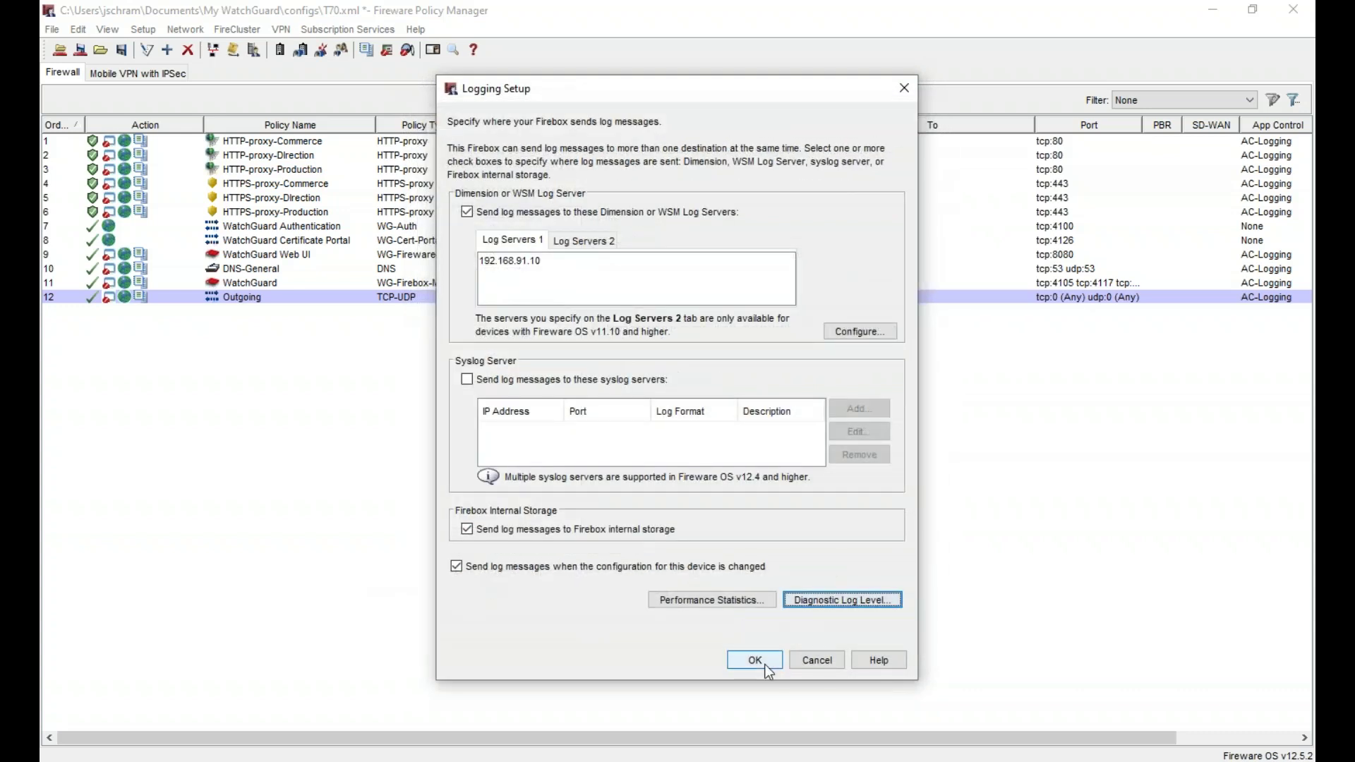
left_click(765, 662)
- Upload the configuration to the Firebox at 192.168.91.252 as T70-TSS60.xml using the admin passphrase
key("ctrl+t")
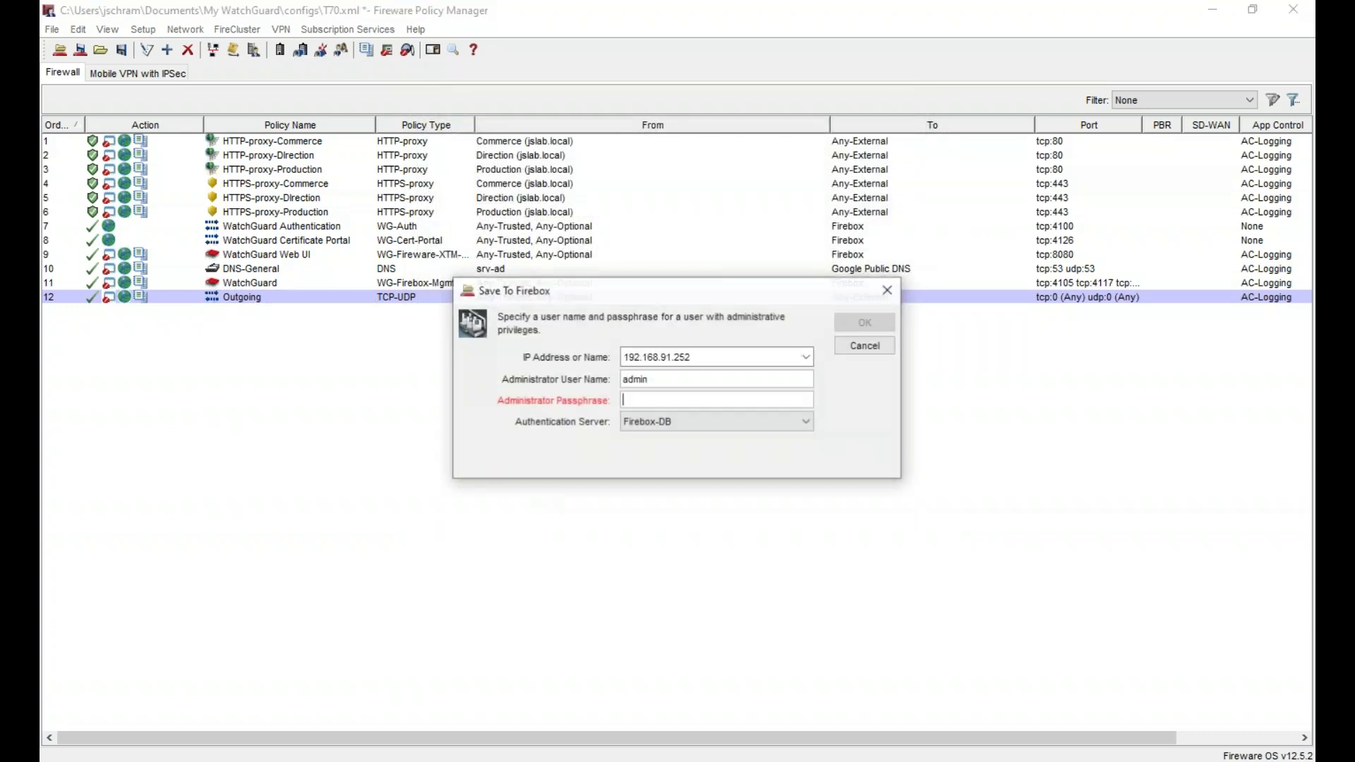
type("********")
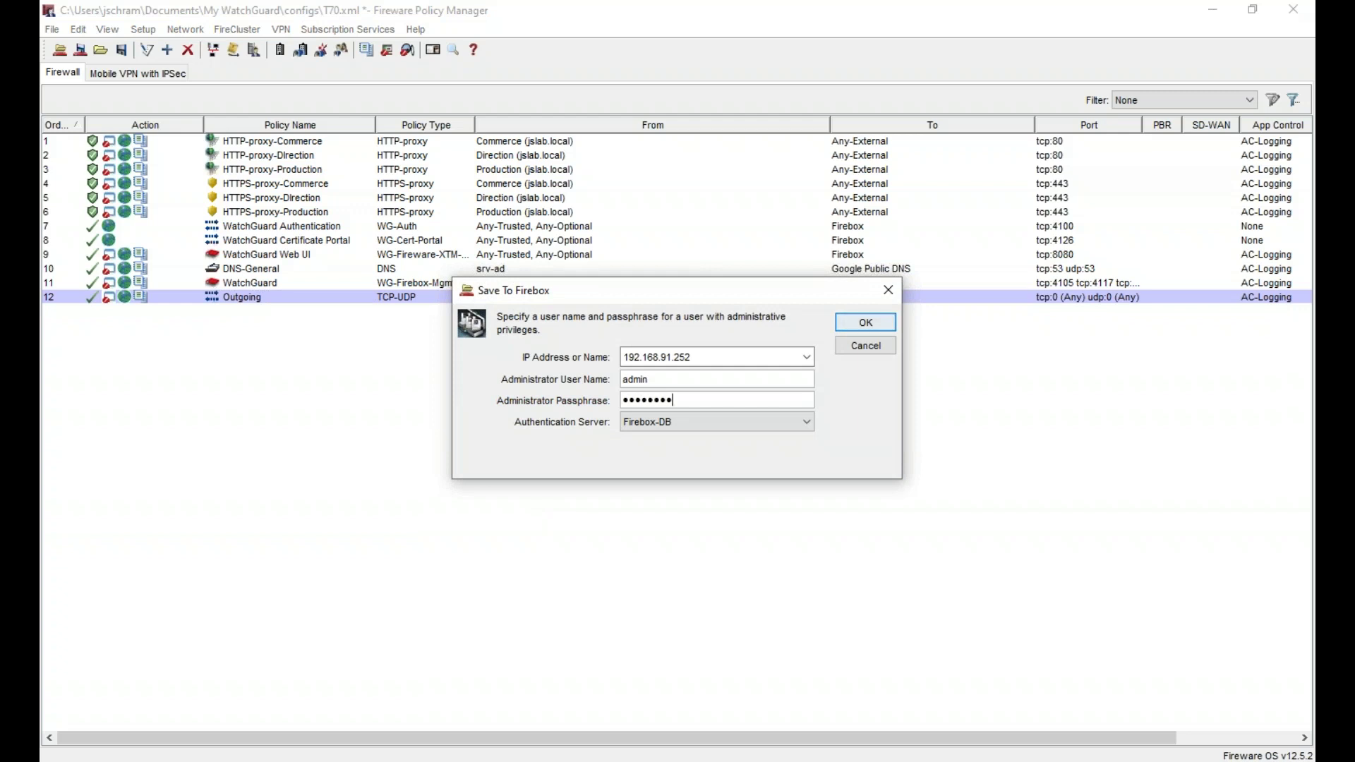
left_click(866, 322)
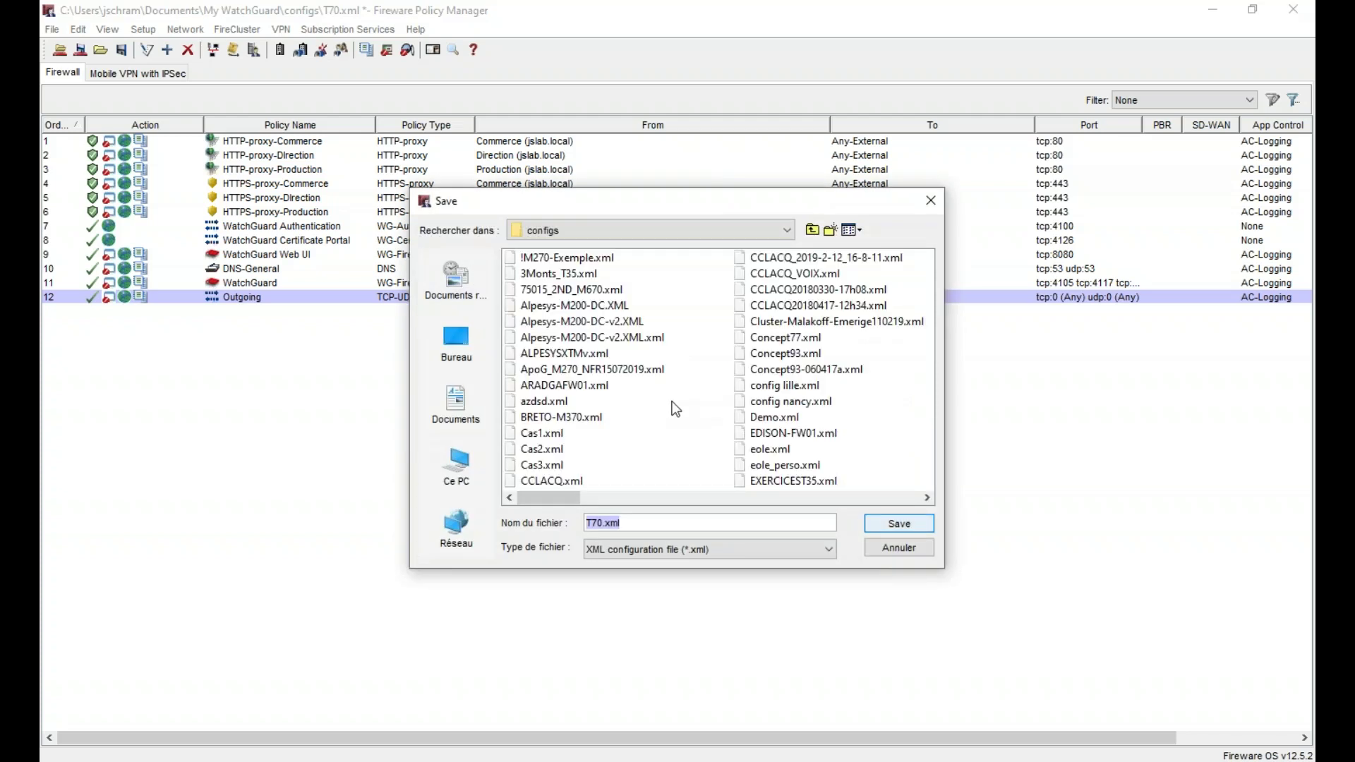
key("Left")
key("Left")
key("Left")
key("Left")
type("-")
type("TSS60")
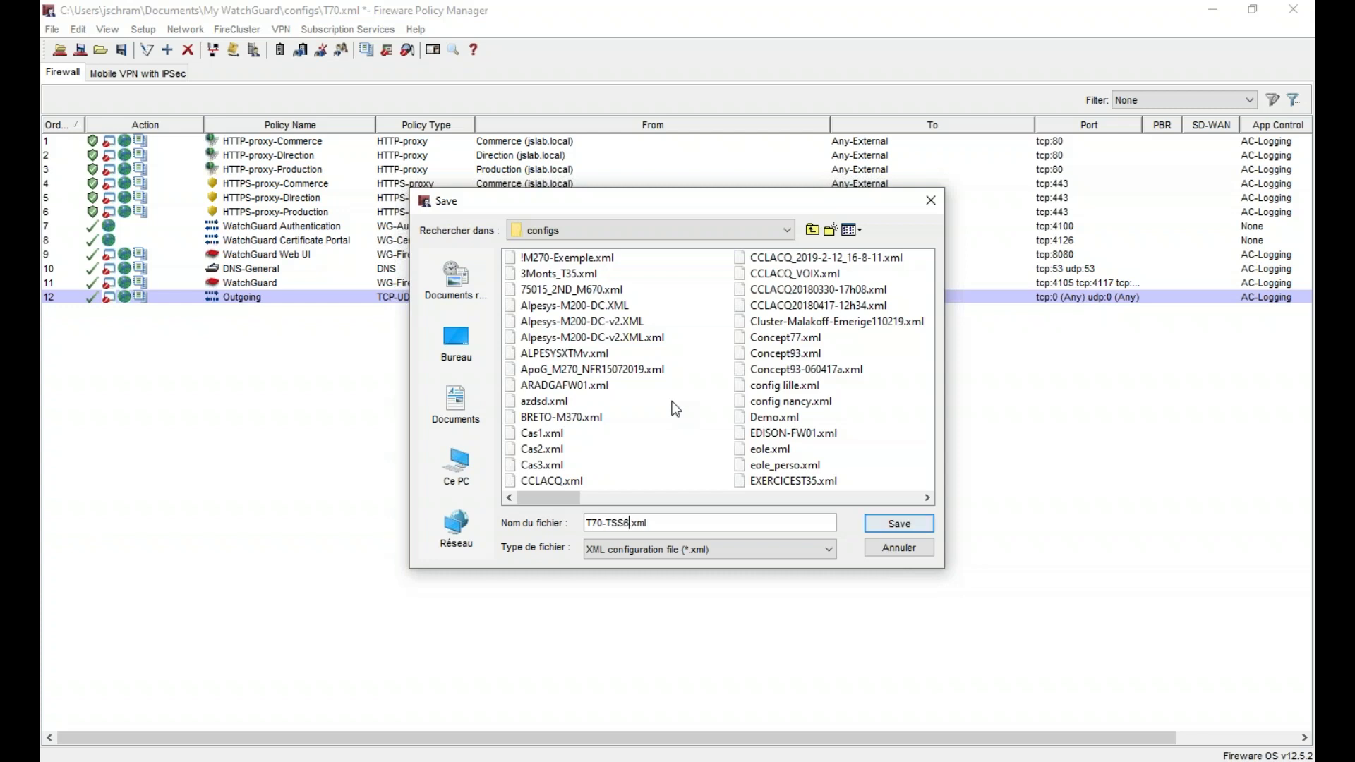
left_click(884, 522)
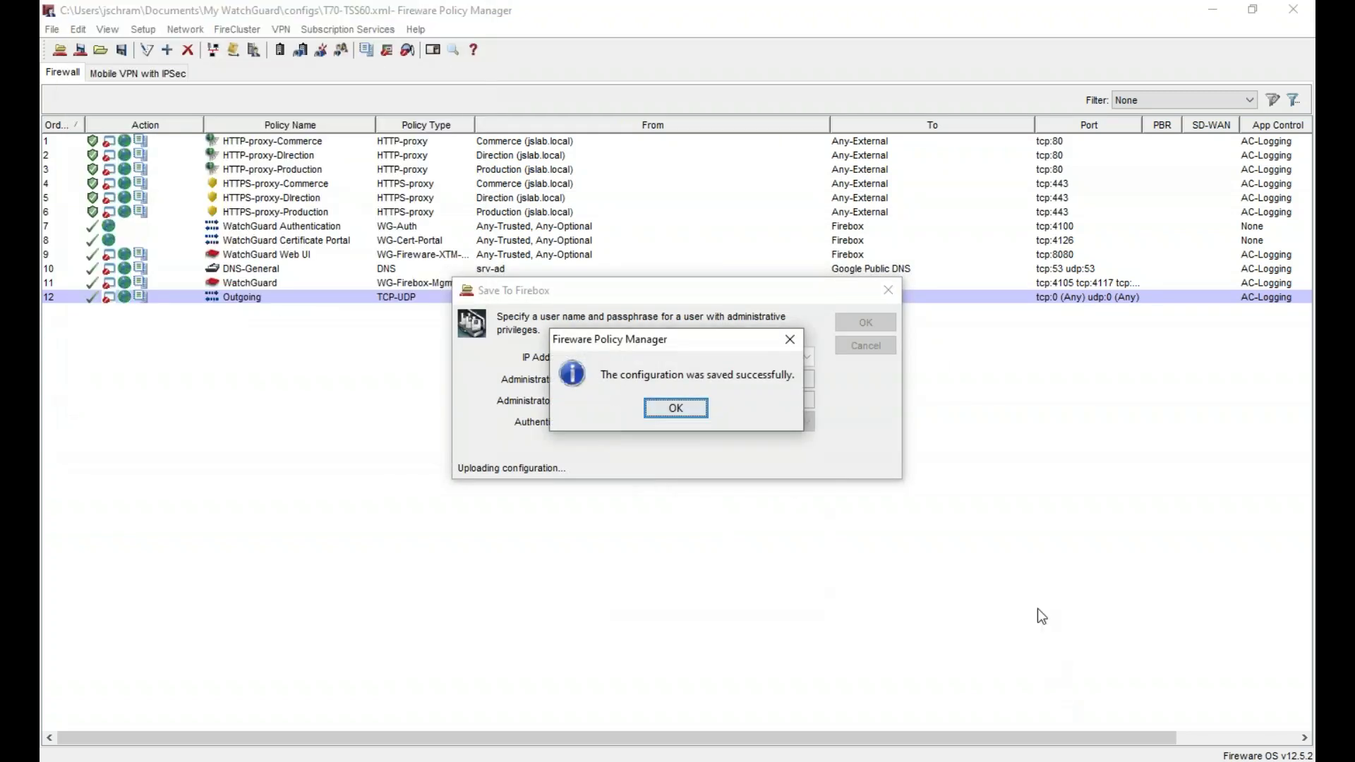
left_click(682, 412)
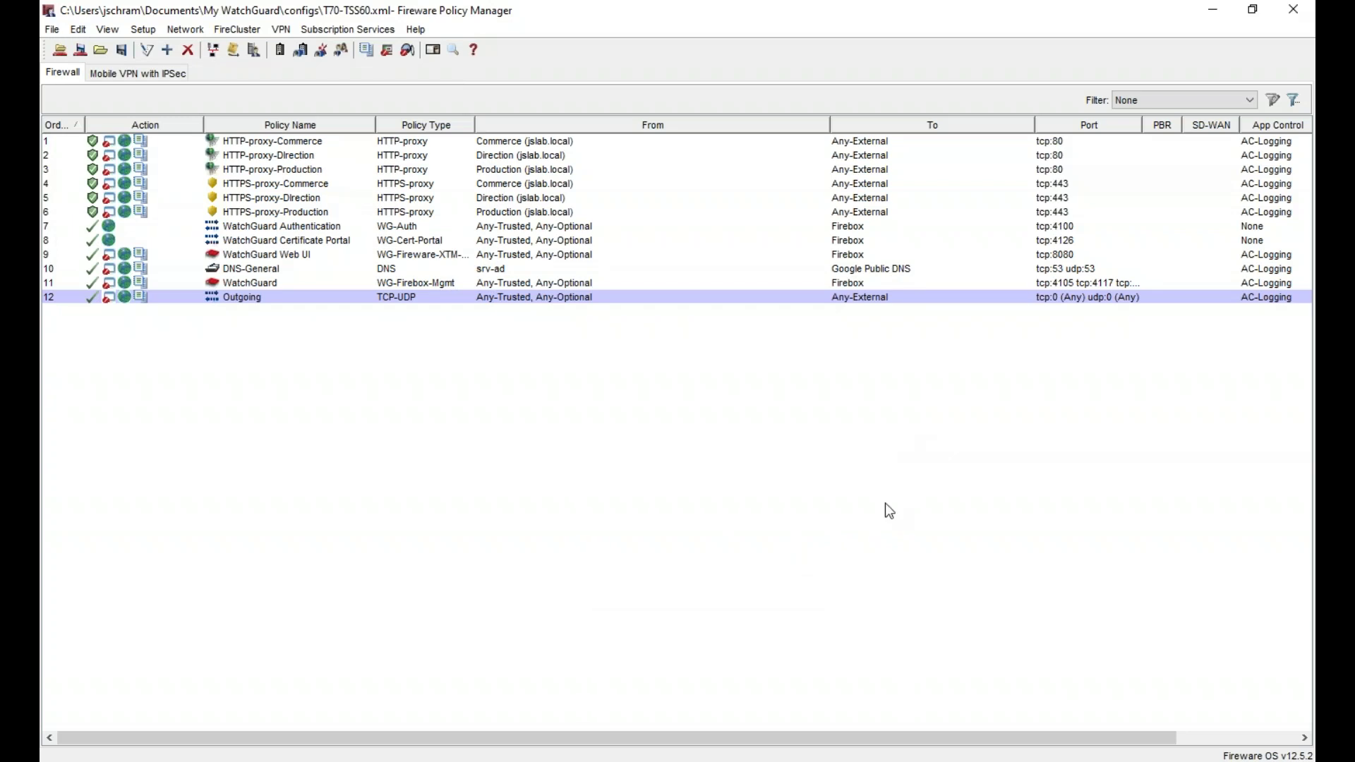
key("alt+Tab")
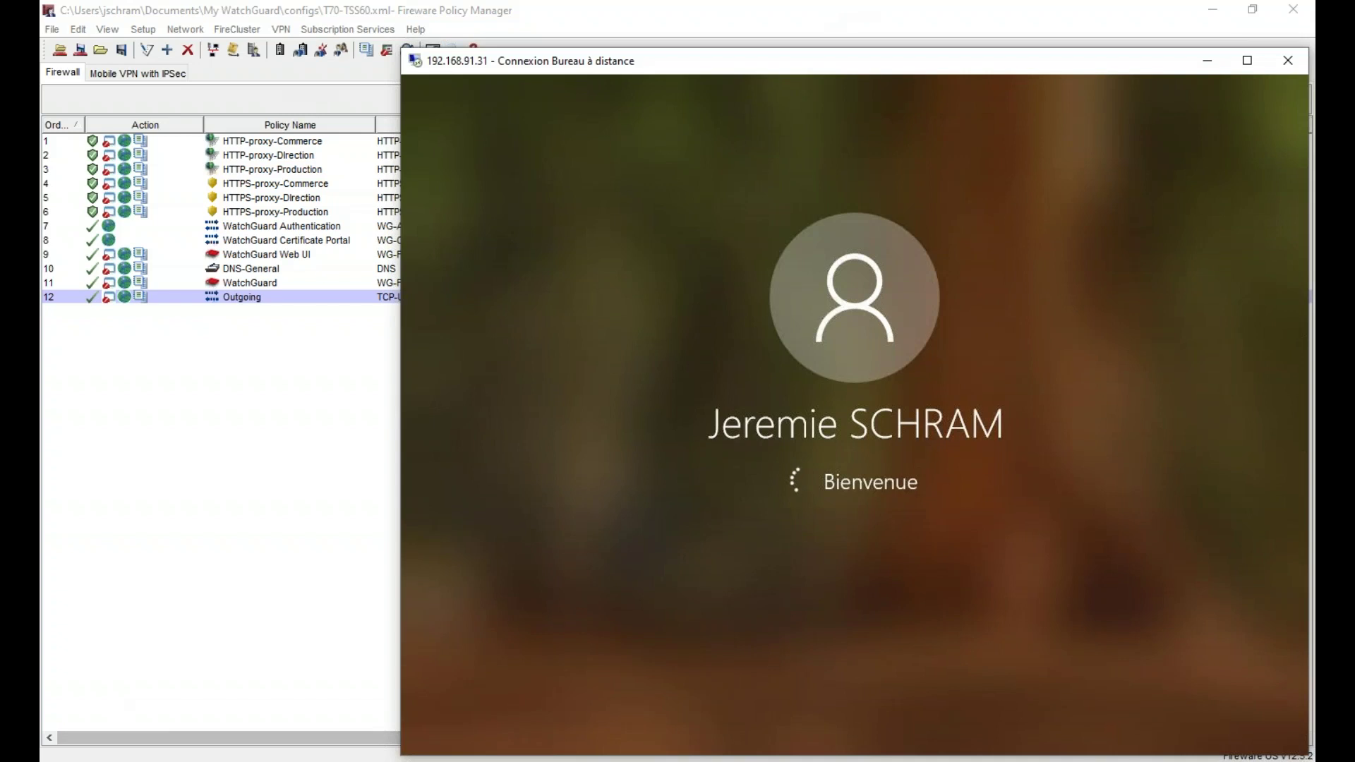
- Move the Remote Desktop window for 192.168.91.31 into place while sign-in completes
left_click_drag(811, 66, 815, 39)
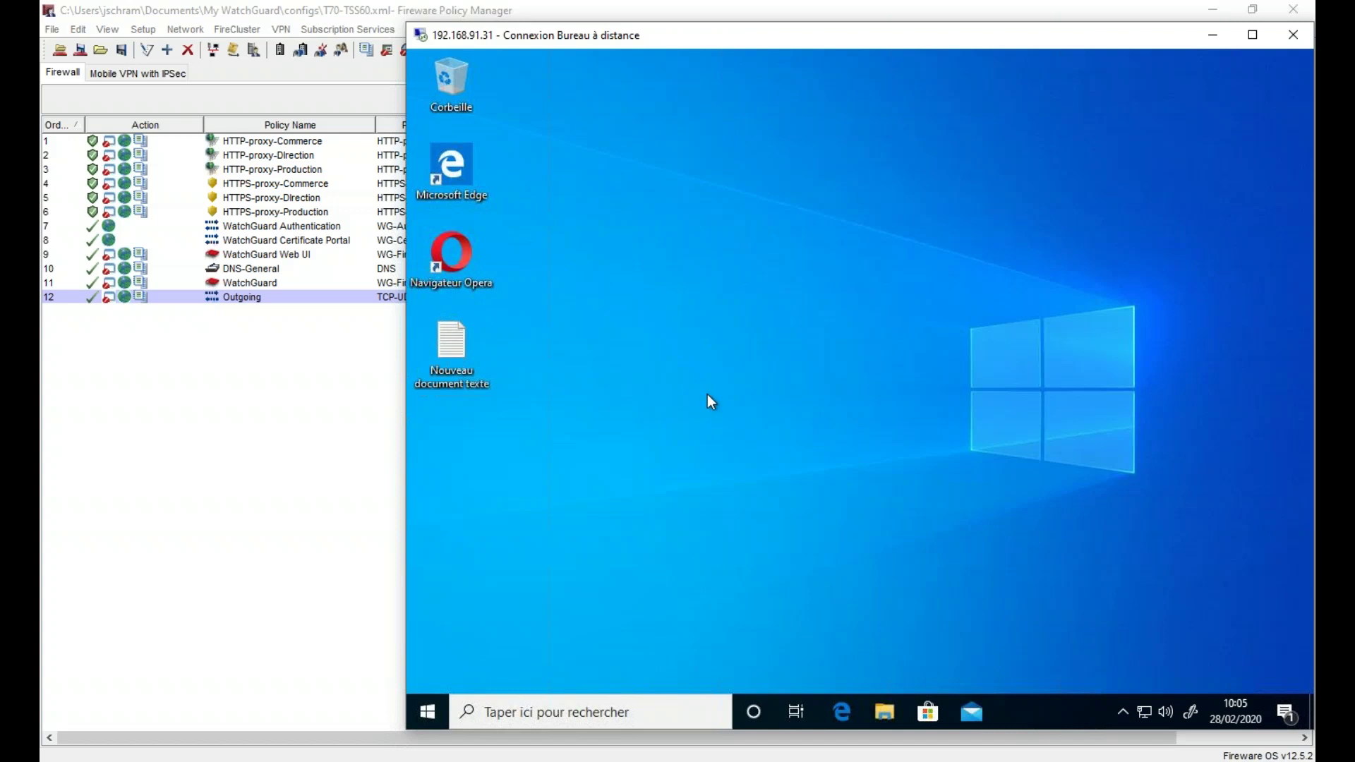
- Find WatchGuard Authentication Client 12.3.0 in Programs and Features via a 'pann' Control Panel search
left_click(426, 705)
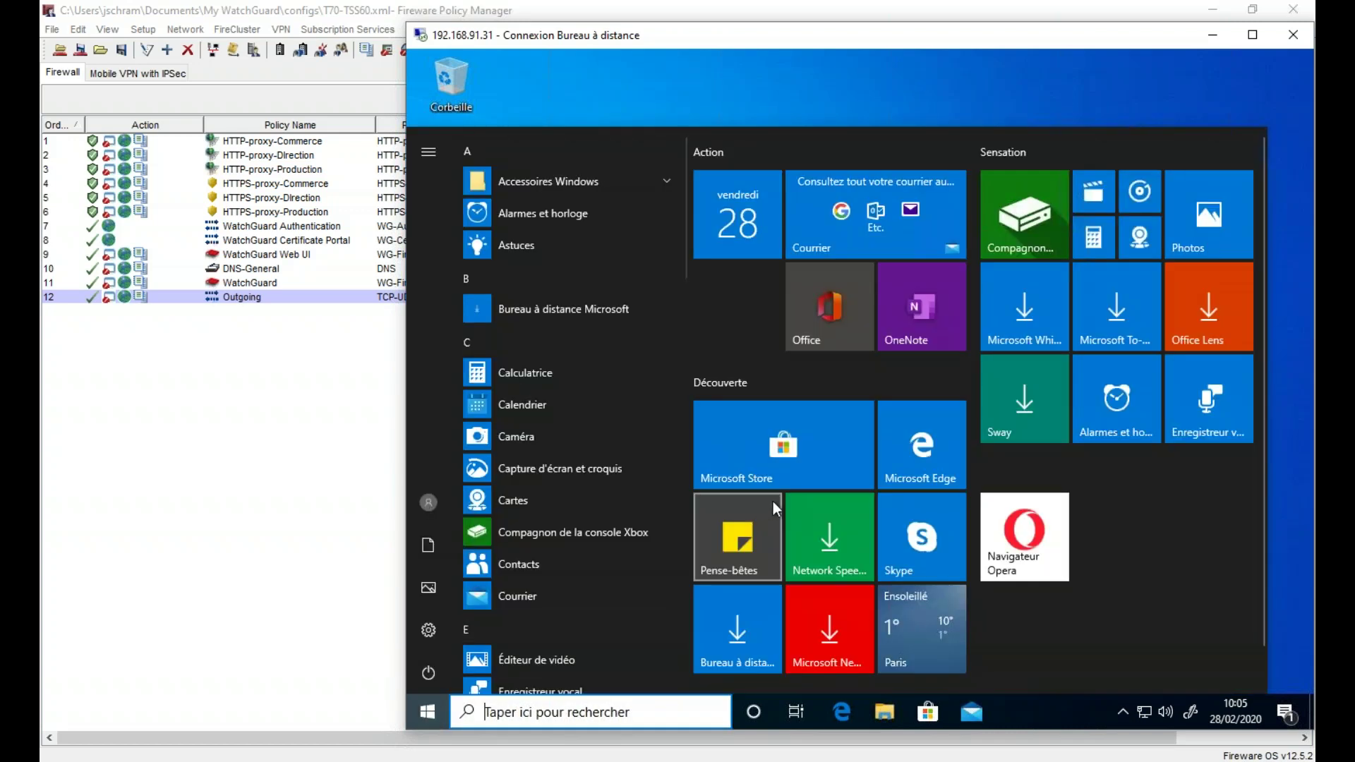
type("pann")
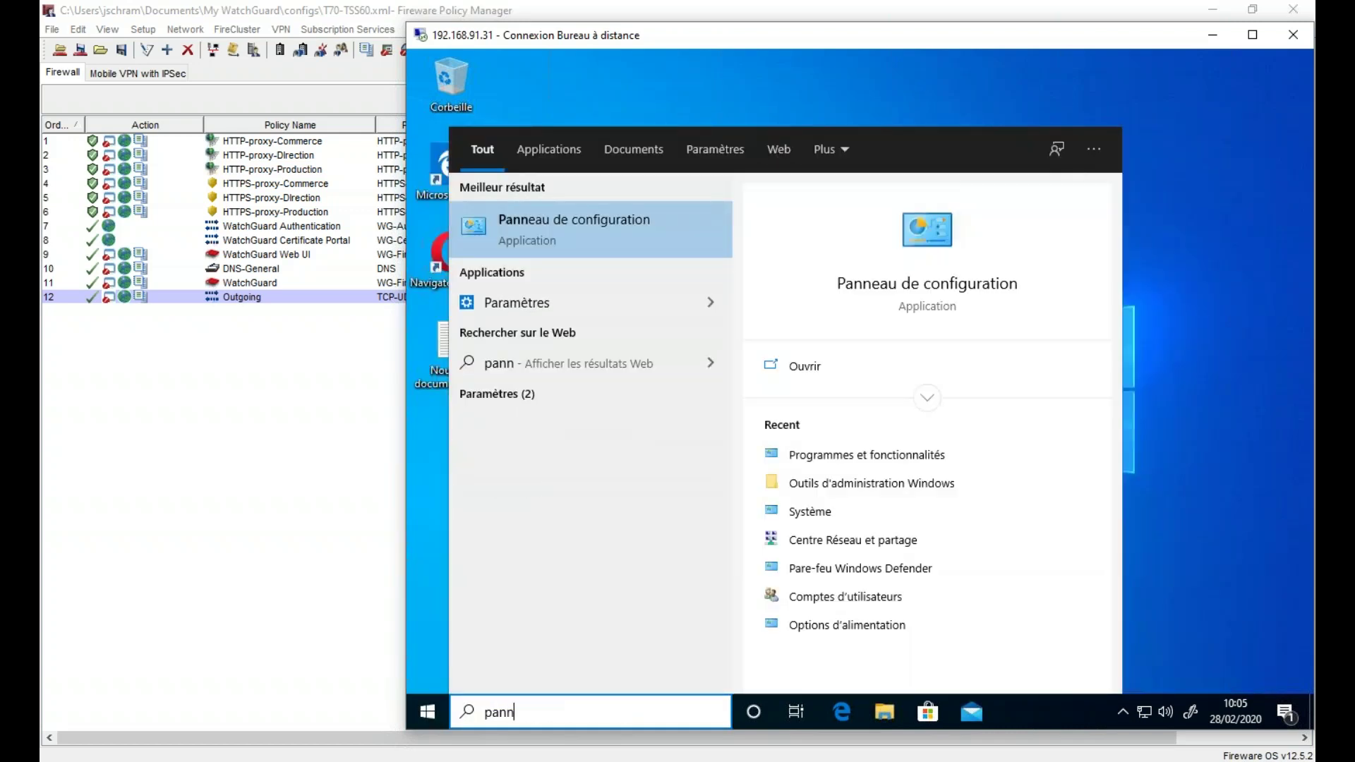
key("Return")
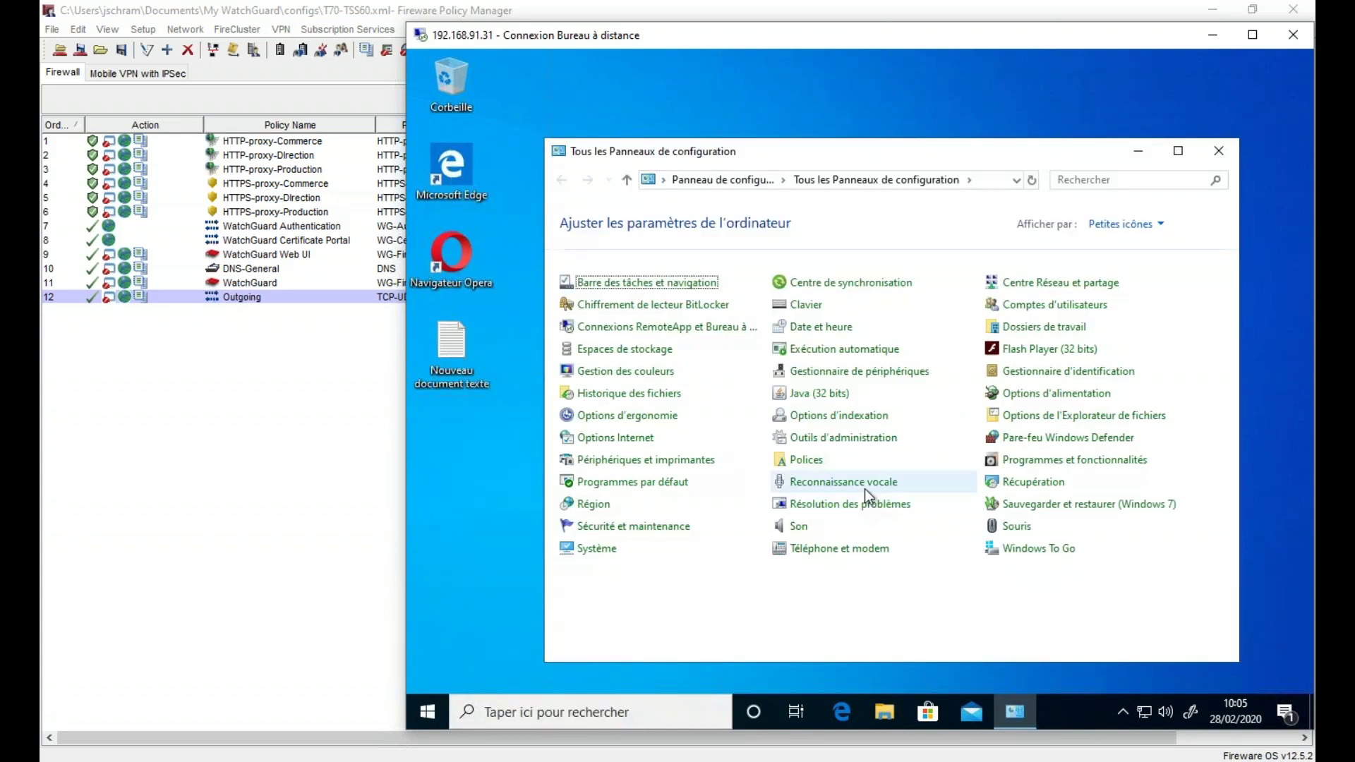
left_click(1061, 463)
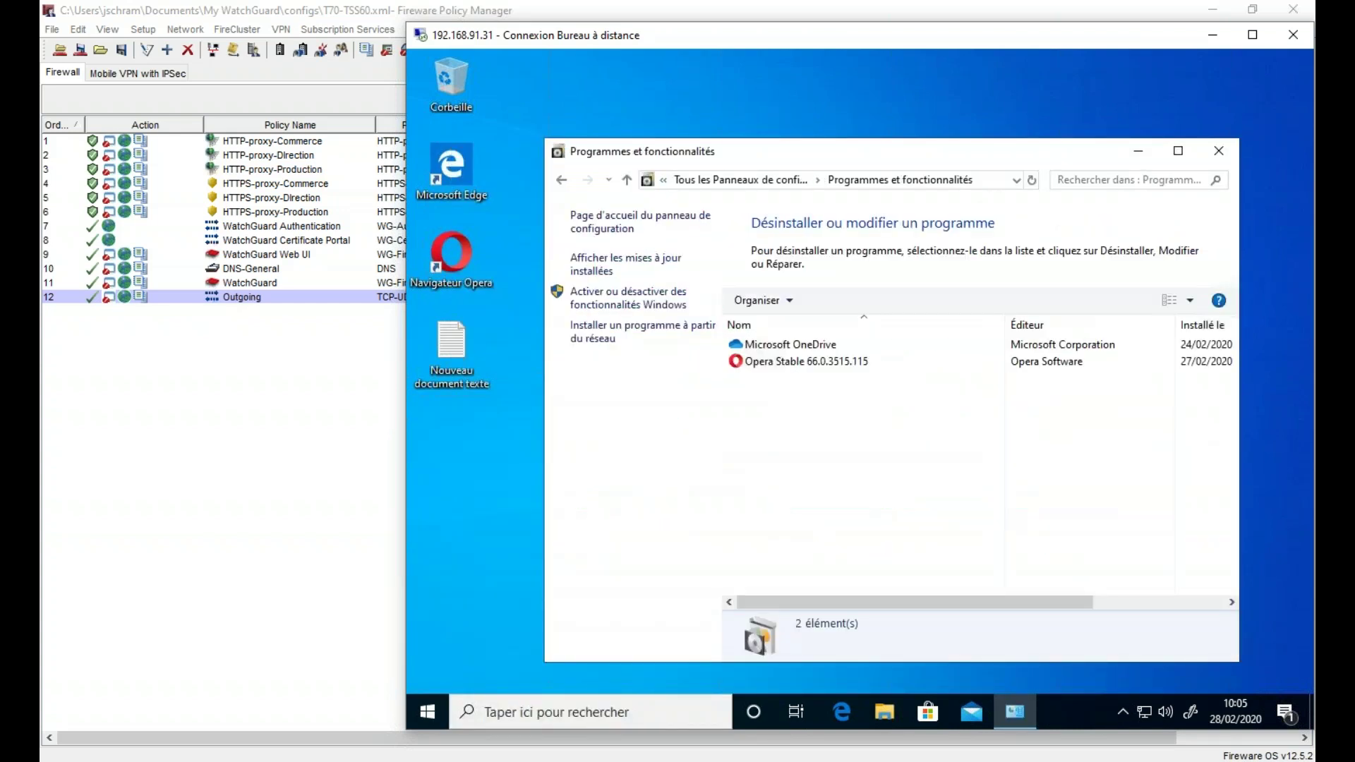
left_click(936, 463)
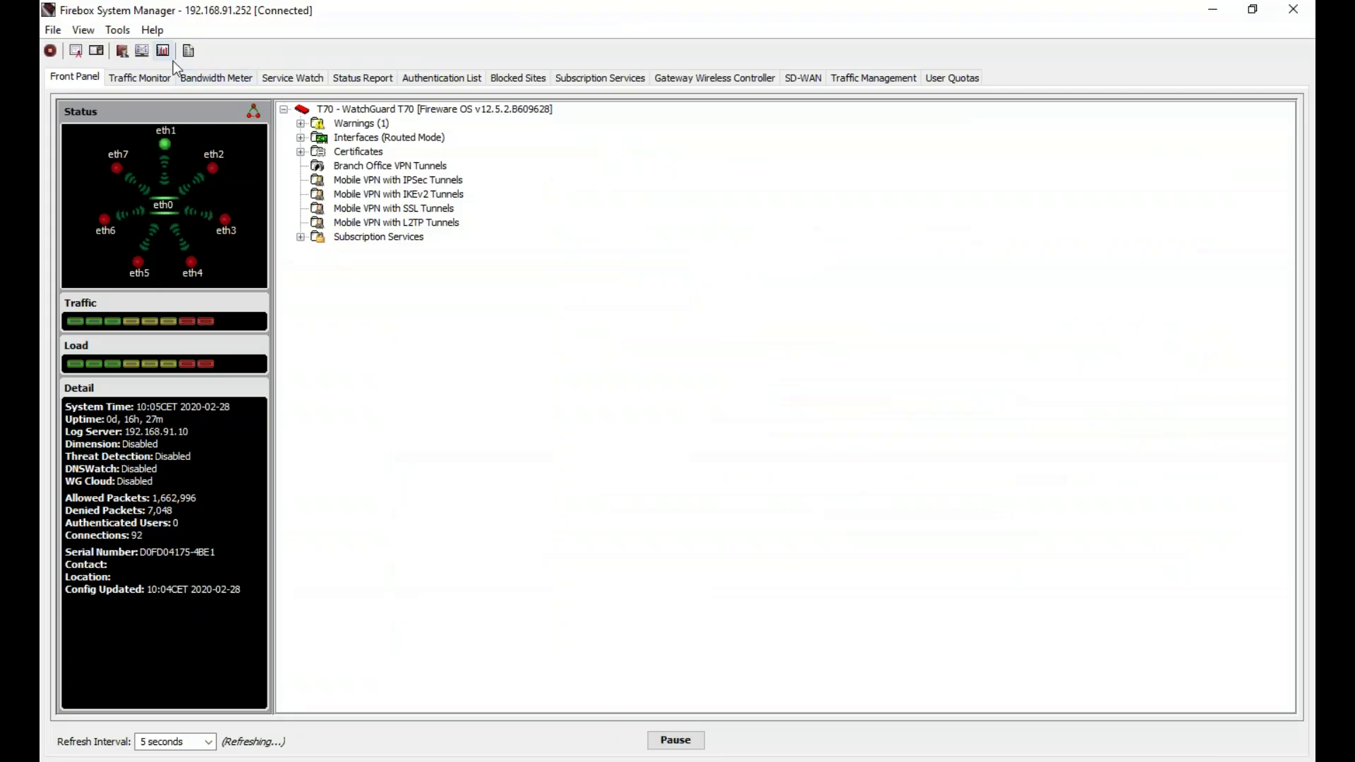
- Filter the Traffic Monitor on 192.168.91.31 with a 1-second refresh interval
left_click(139, 77)
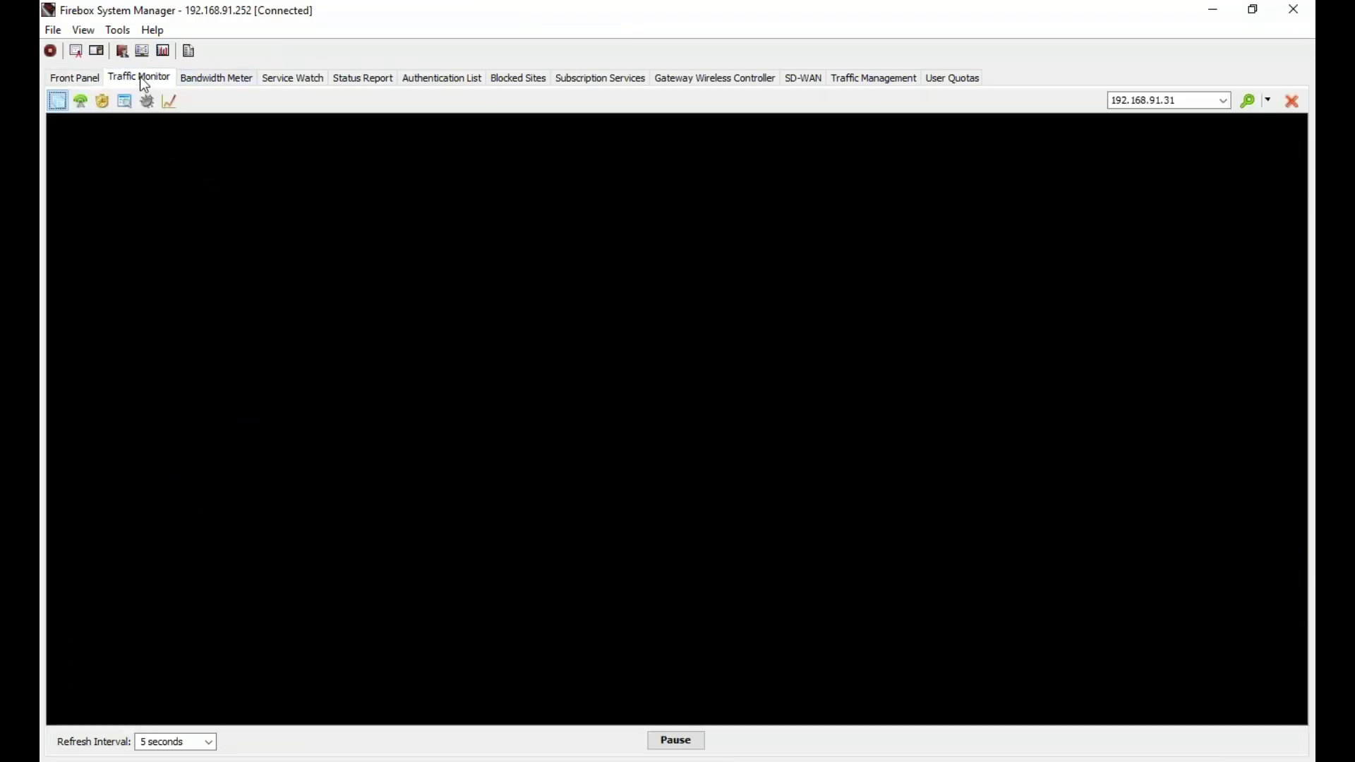
left_click(1205, 103)
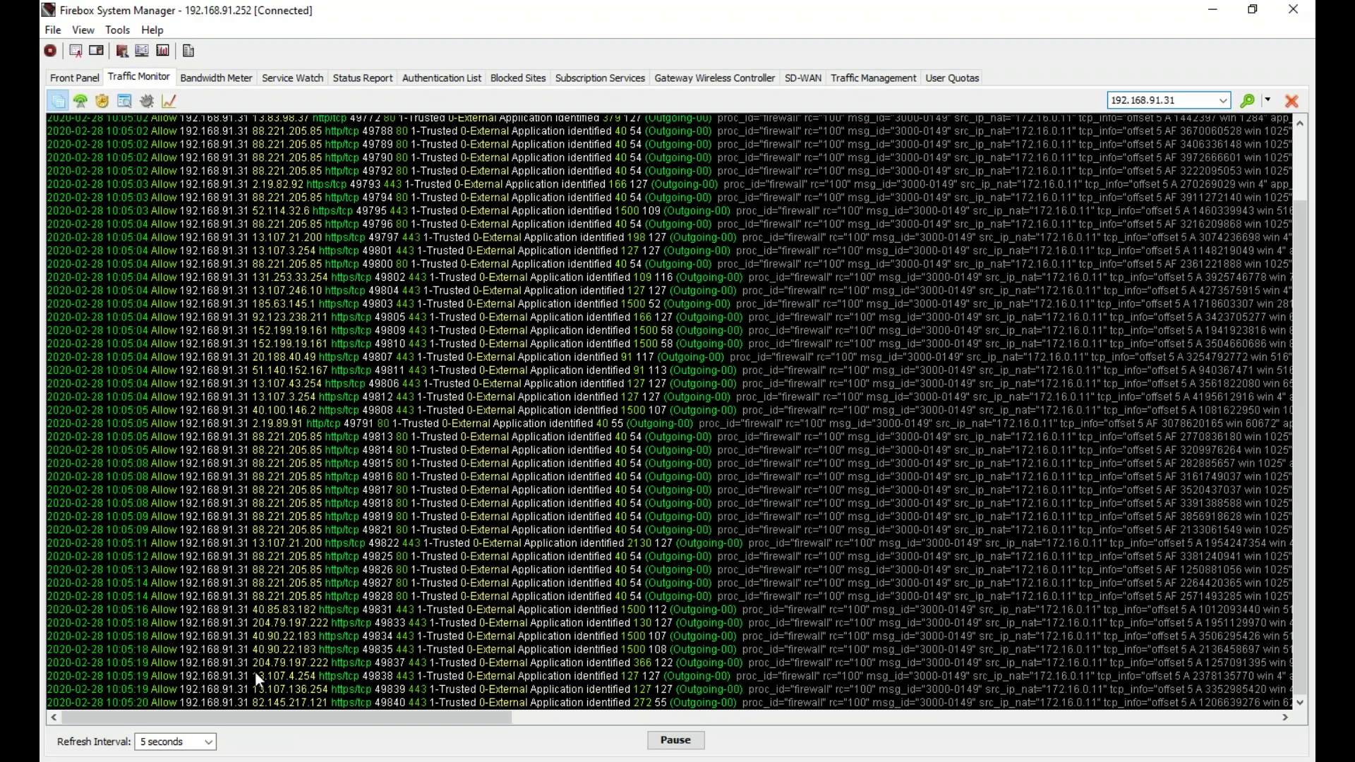
double_click(143, 741)
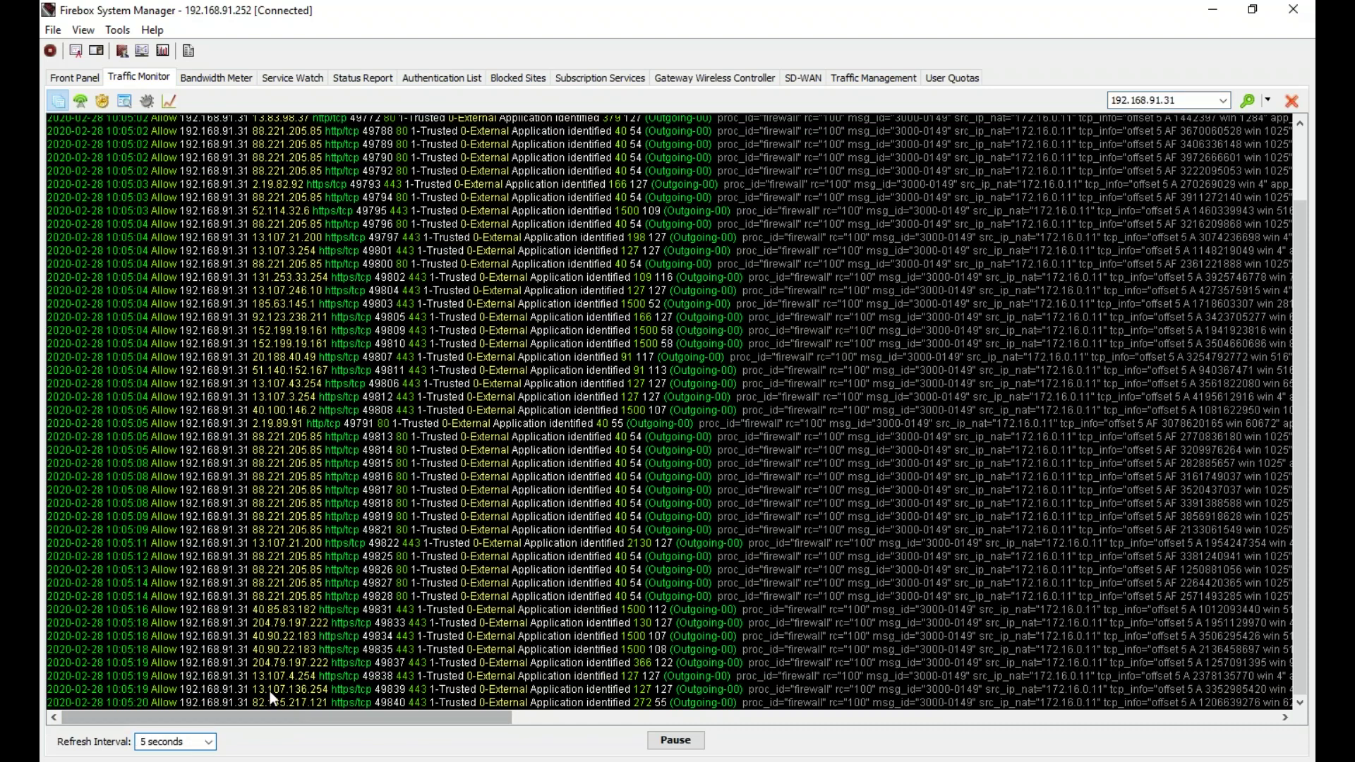
type("1")
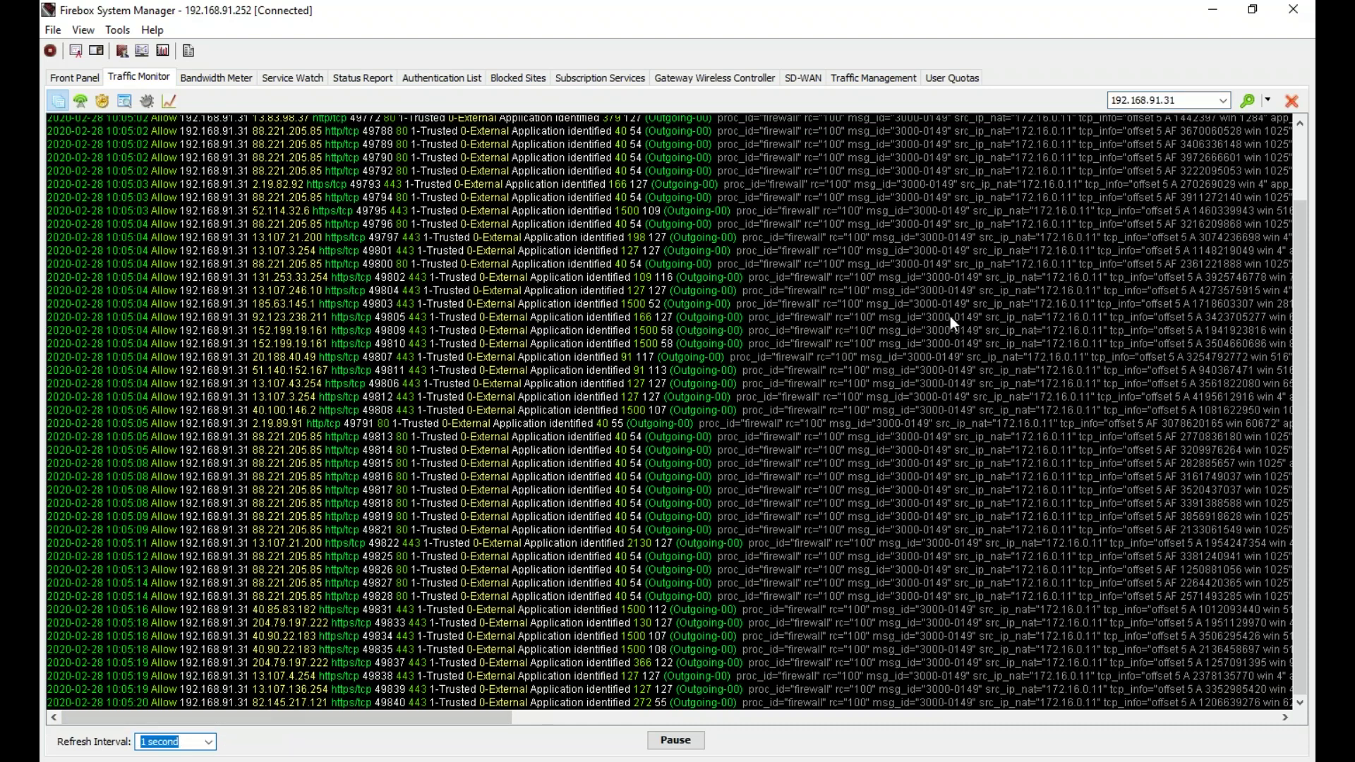
left_click(829, 390)
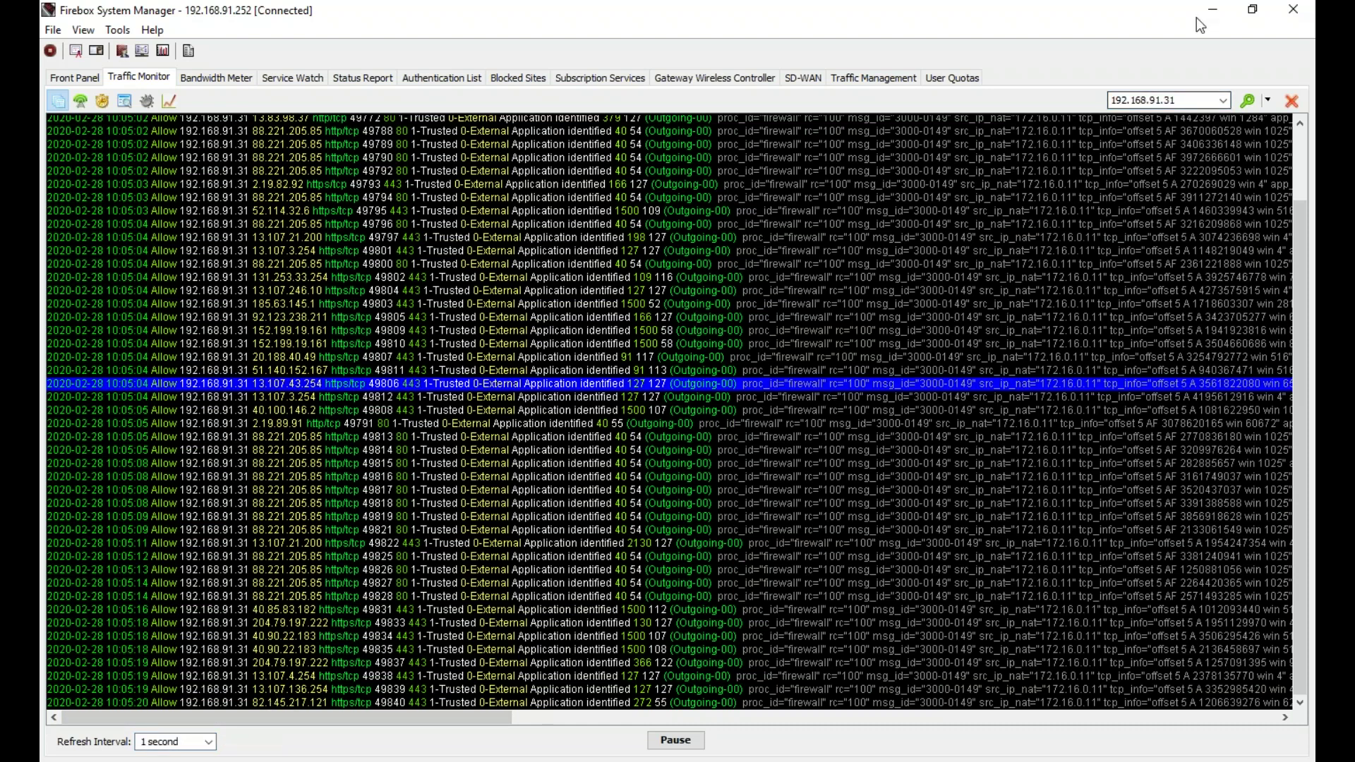
- Minimize Firebox System Manager and bring the Edge window onto the screen
left_click(1212, 9)
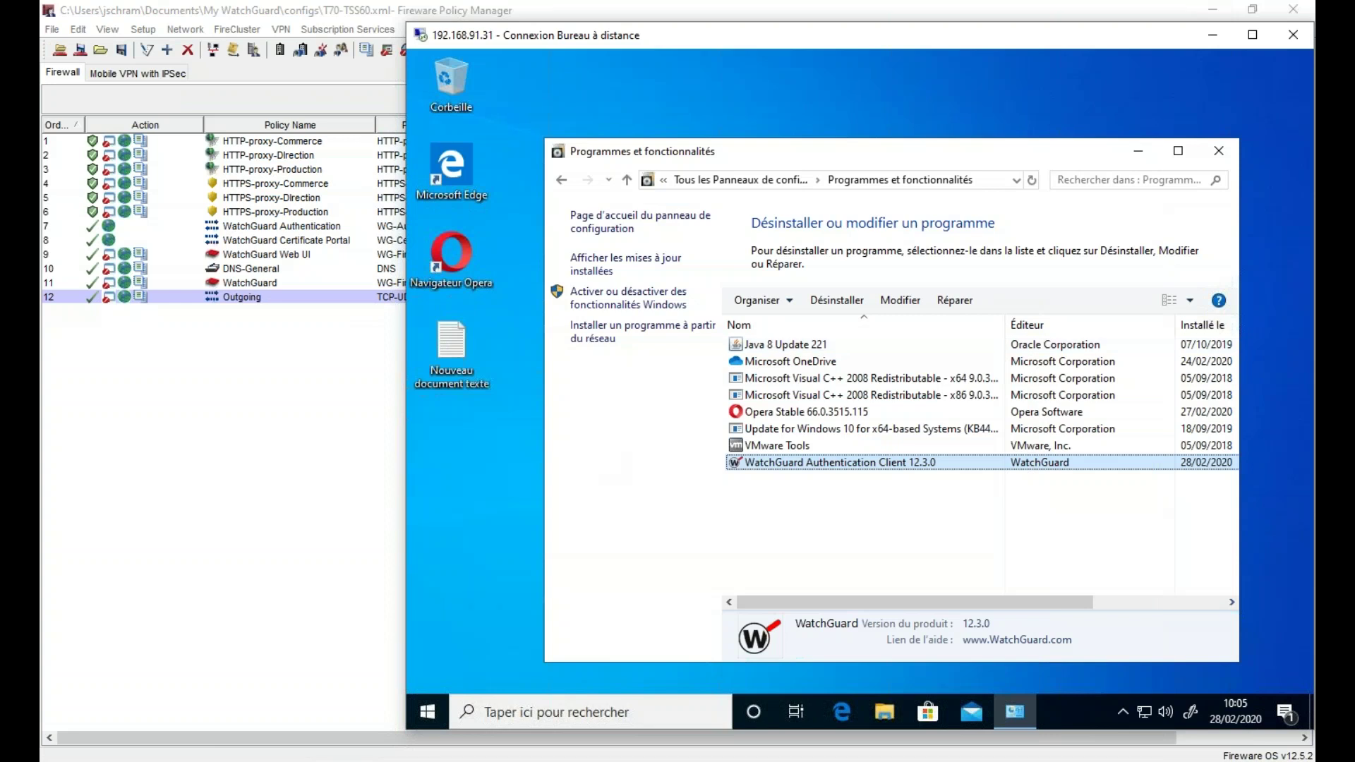
key("alt+Tab")
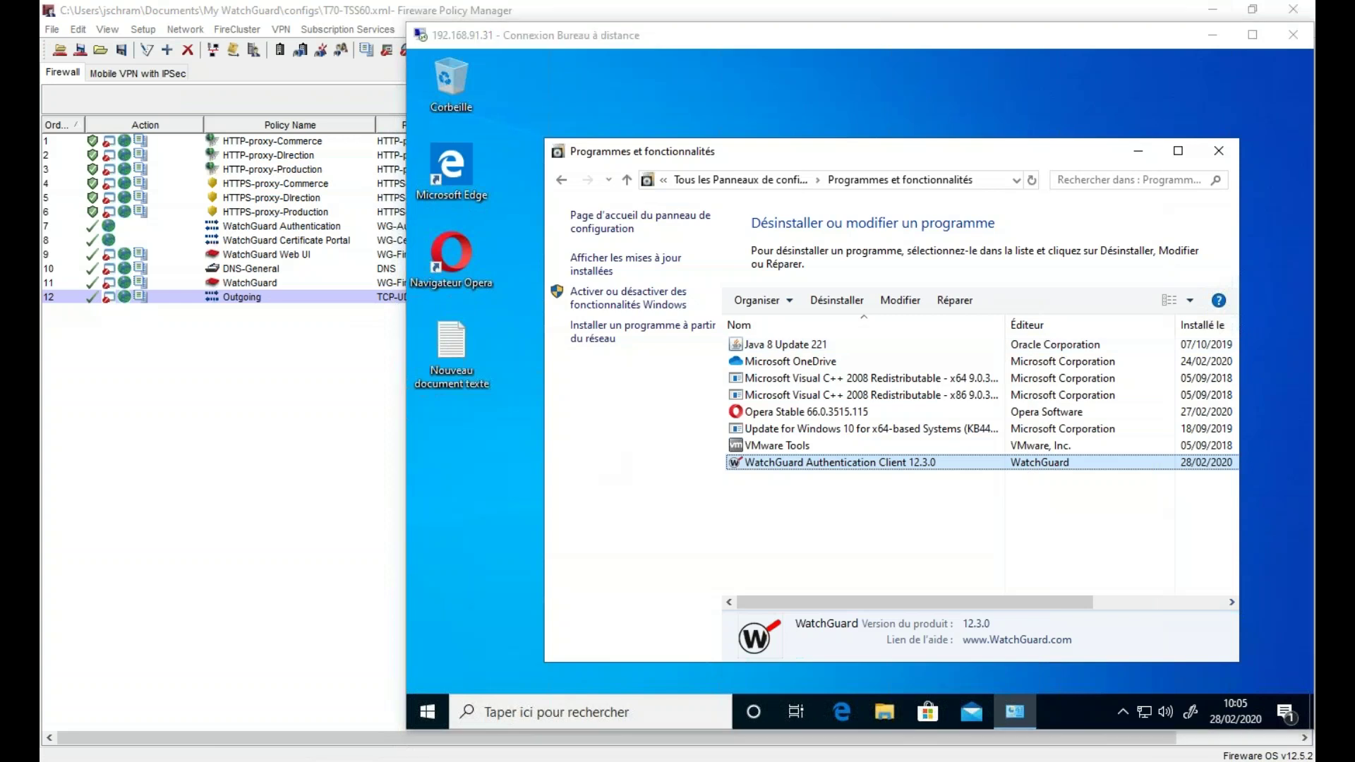
left_click_drag(41, 28, 663, 2)
left_click(287, 18)
type("https")
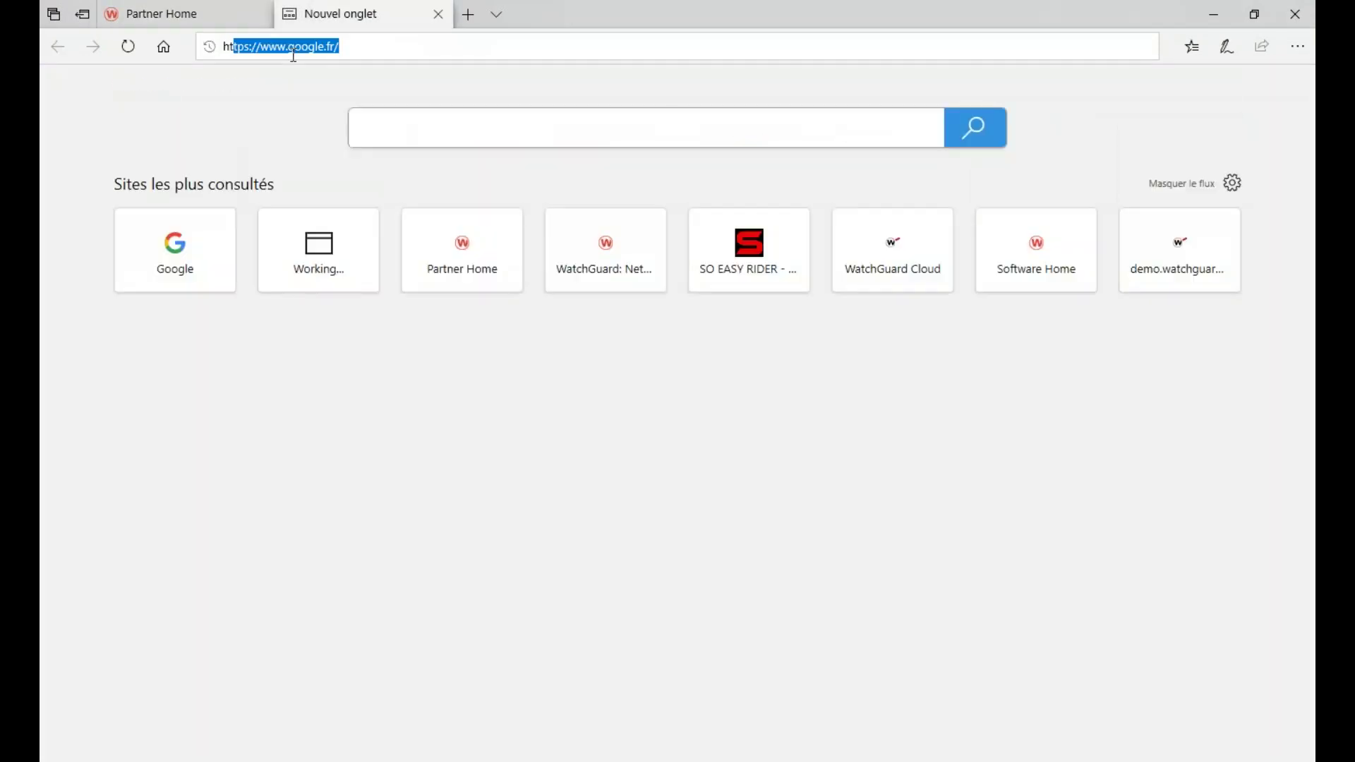
type("://192")
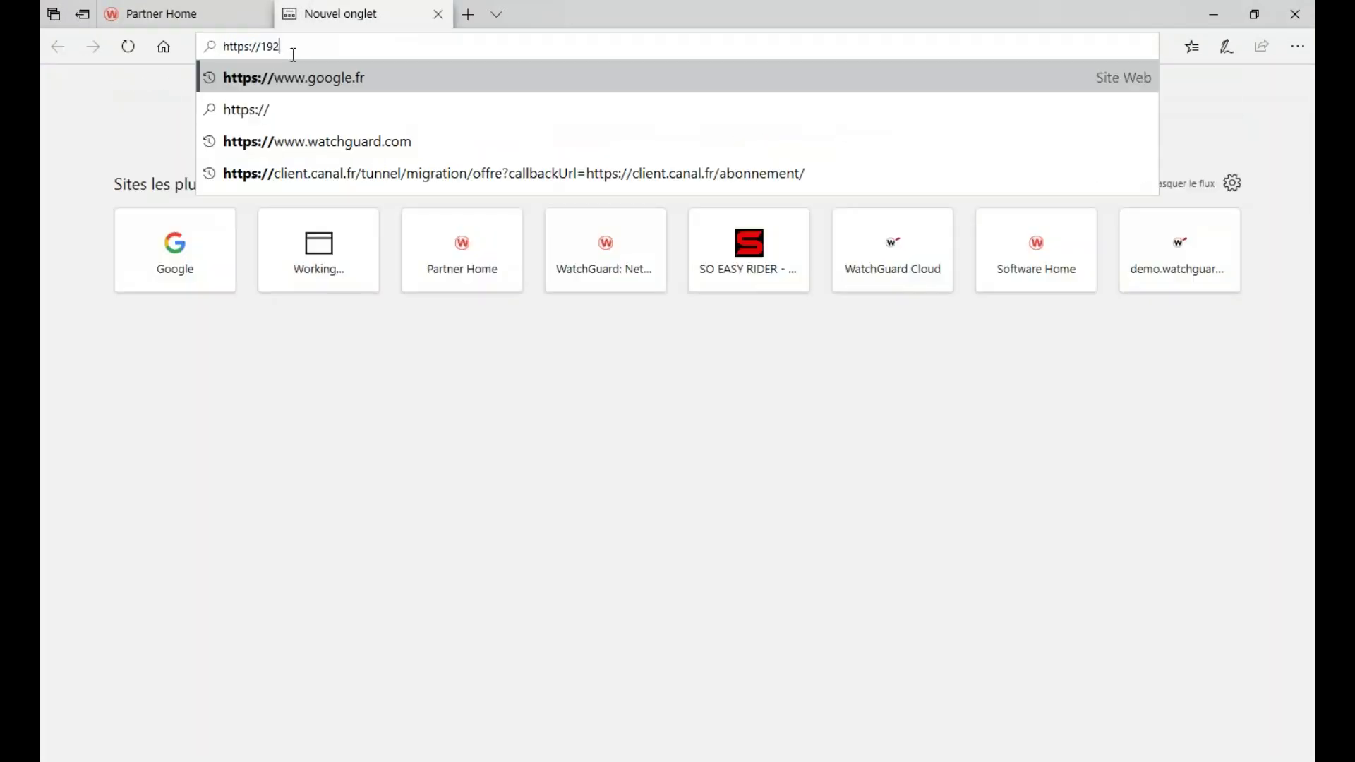
type(".168.91.10")
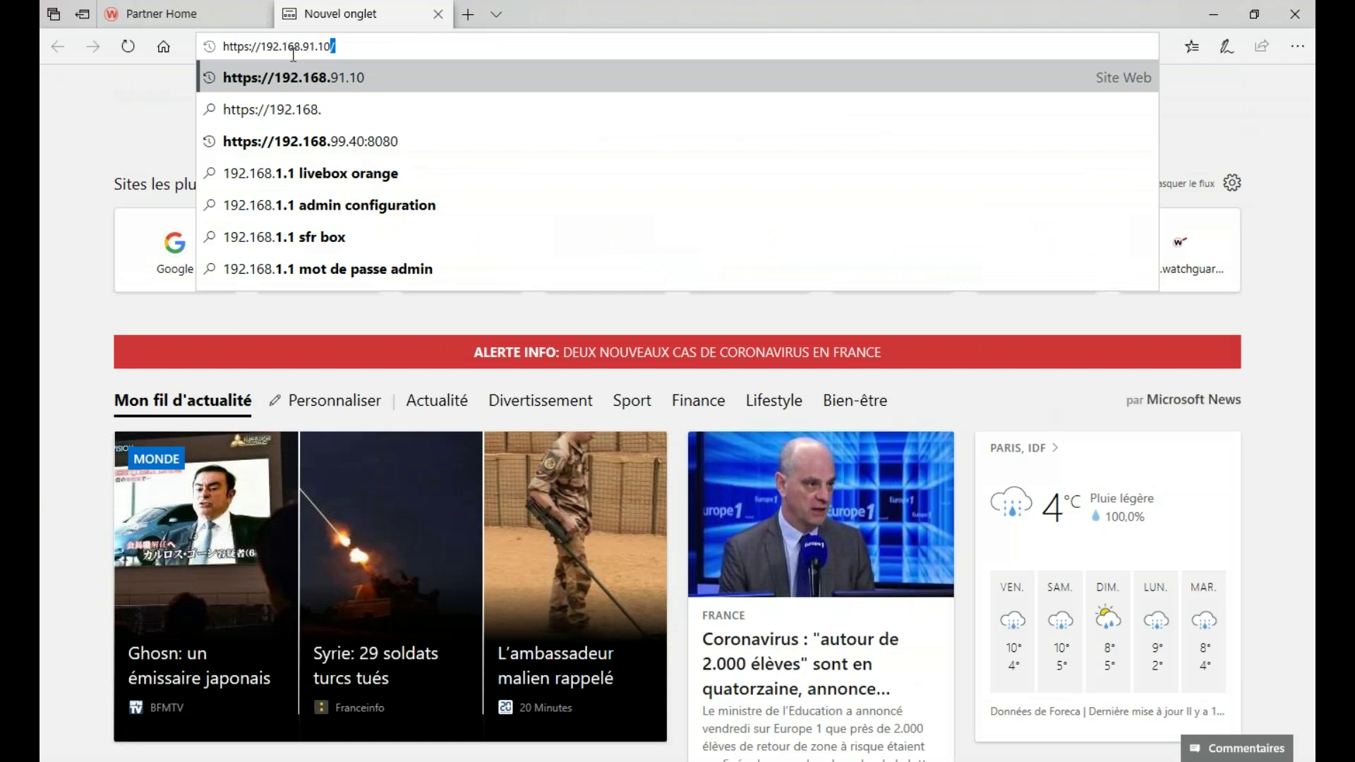
key("Return")
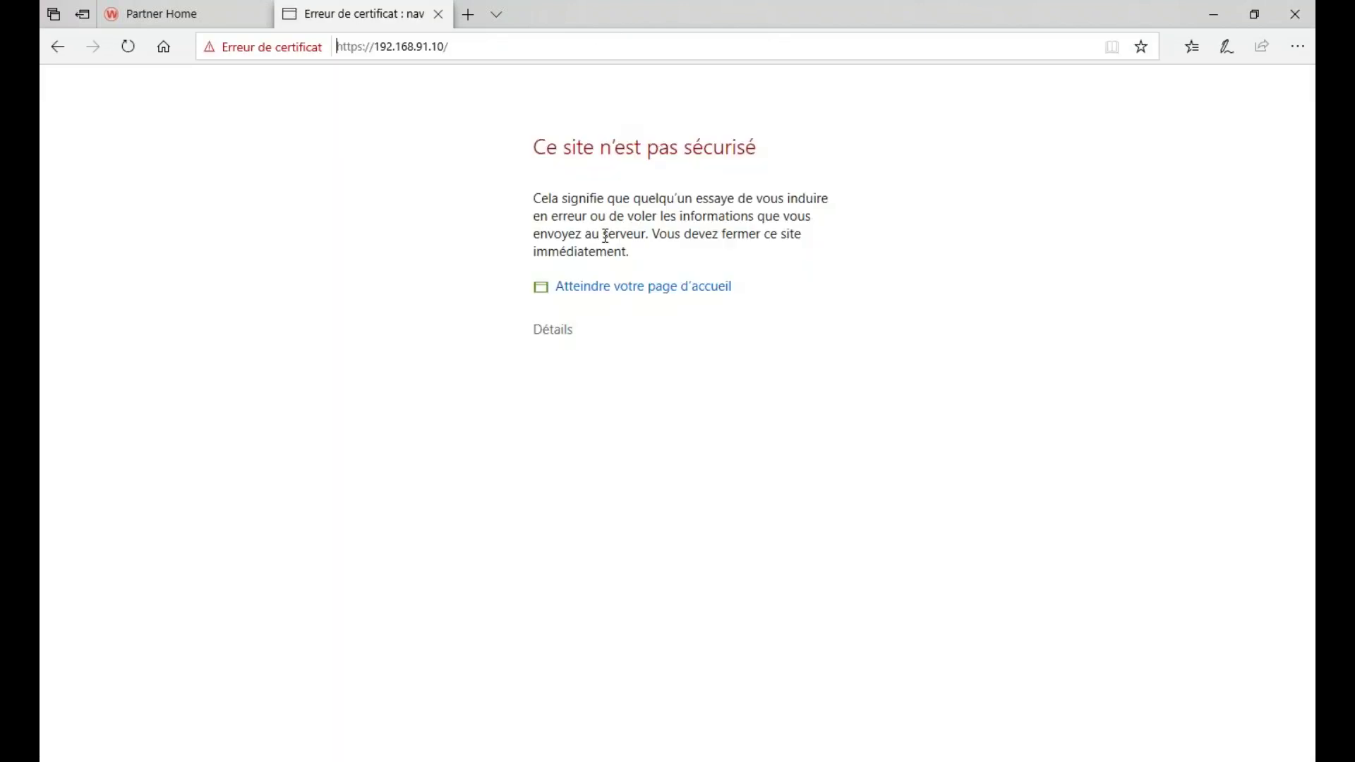
left_click(561, 332)
left_click(589, 514)
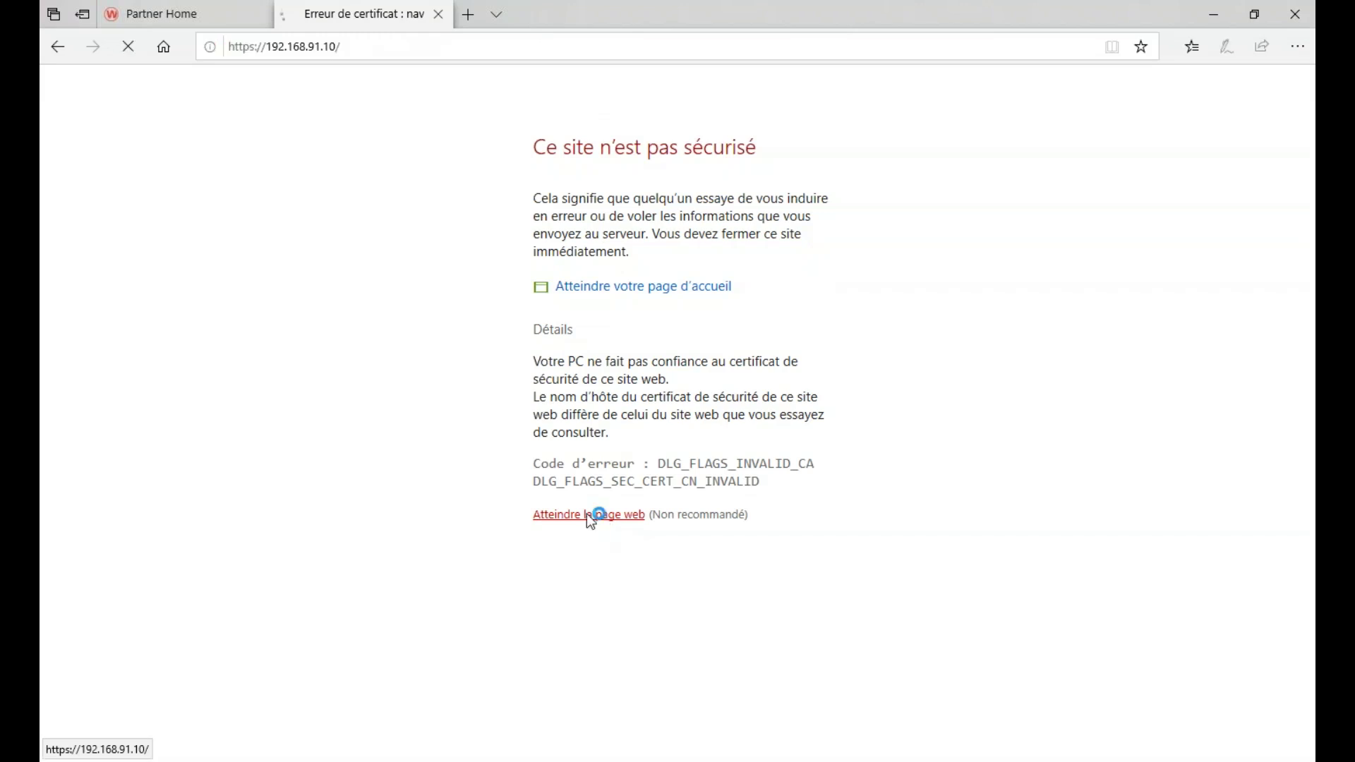
- Log in to Dimension as admin, open the T70 executive dashboard, then minimize Edge
type("admin")
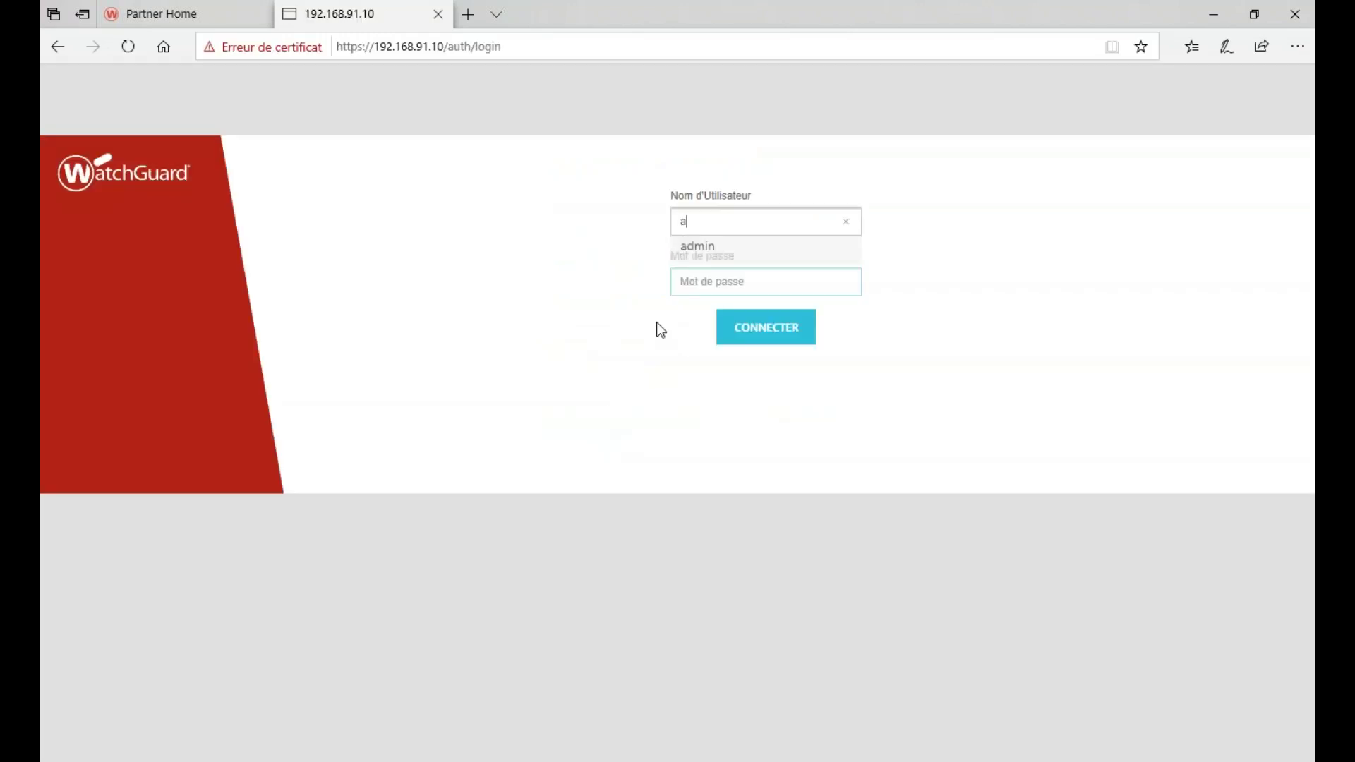
key("Return")
key("Return")
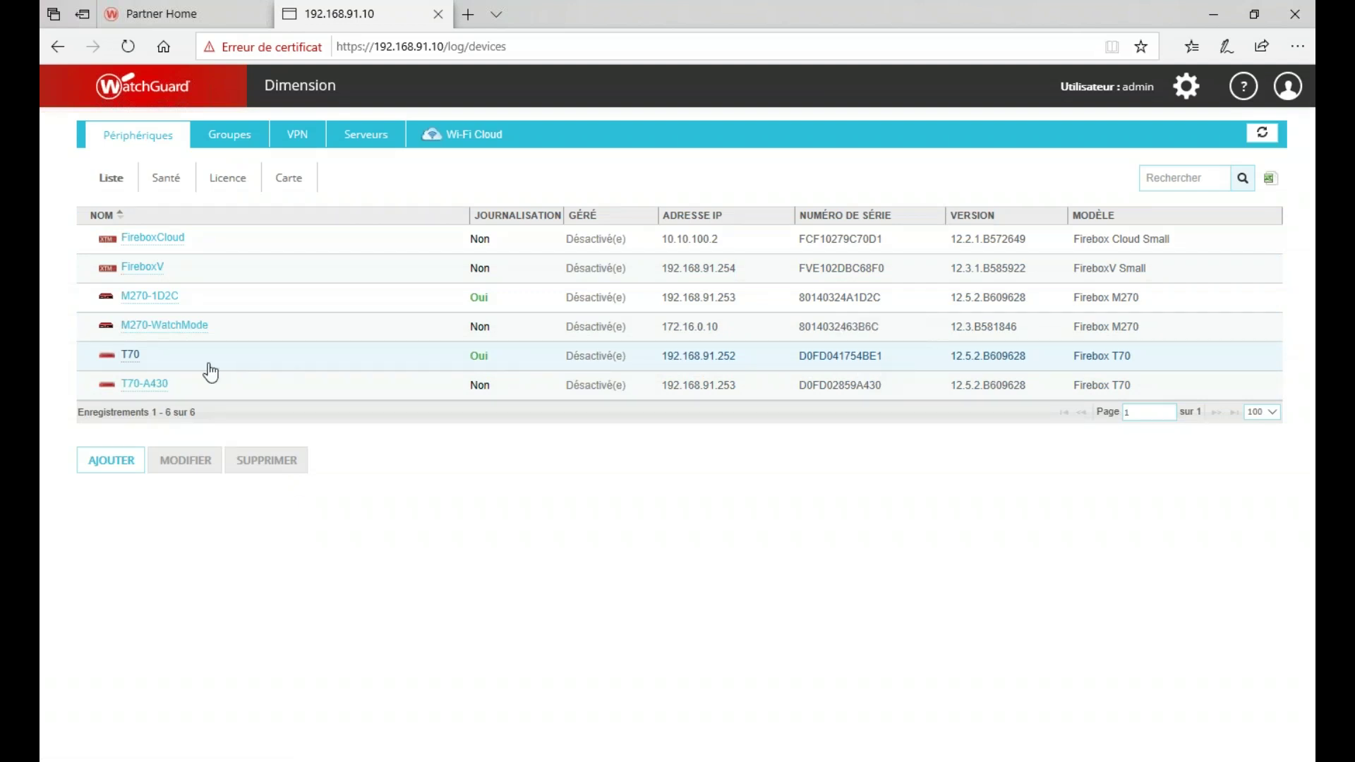
left_click(121, 359)
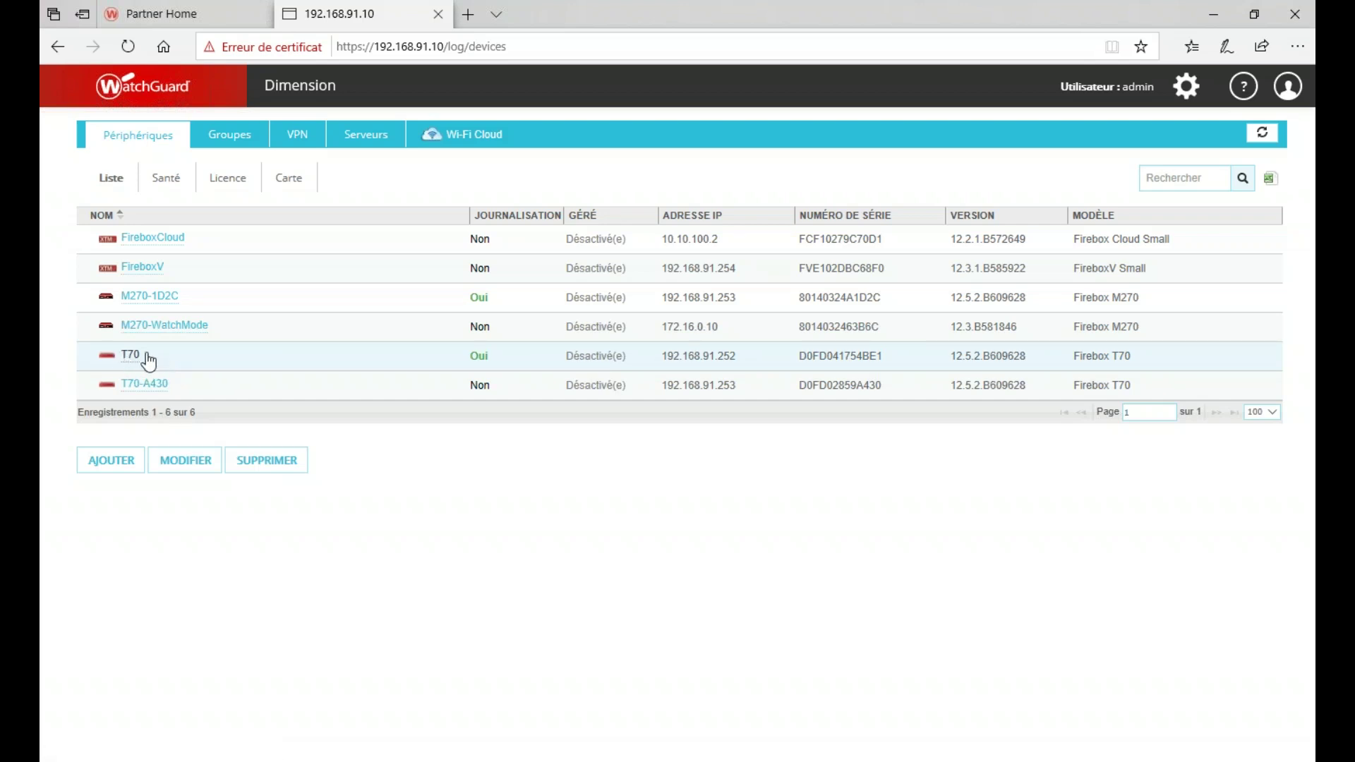
left_click(132, 356)
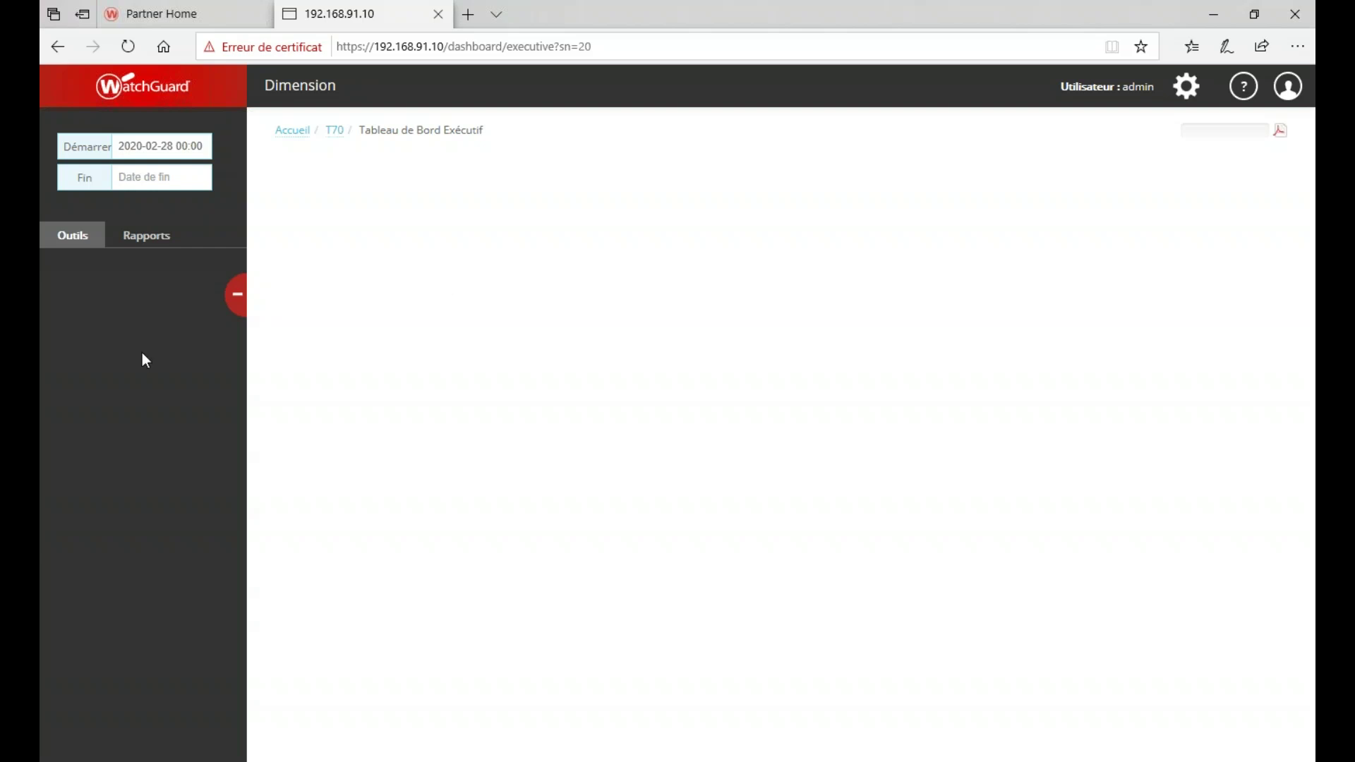
left_click(1225, 5)
- Open the computer certificates manager from a 'certif' search and approve UAC
left_click(514, 461)
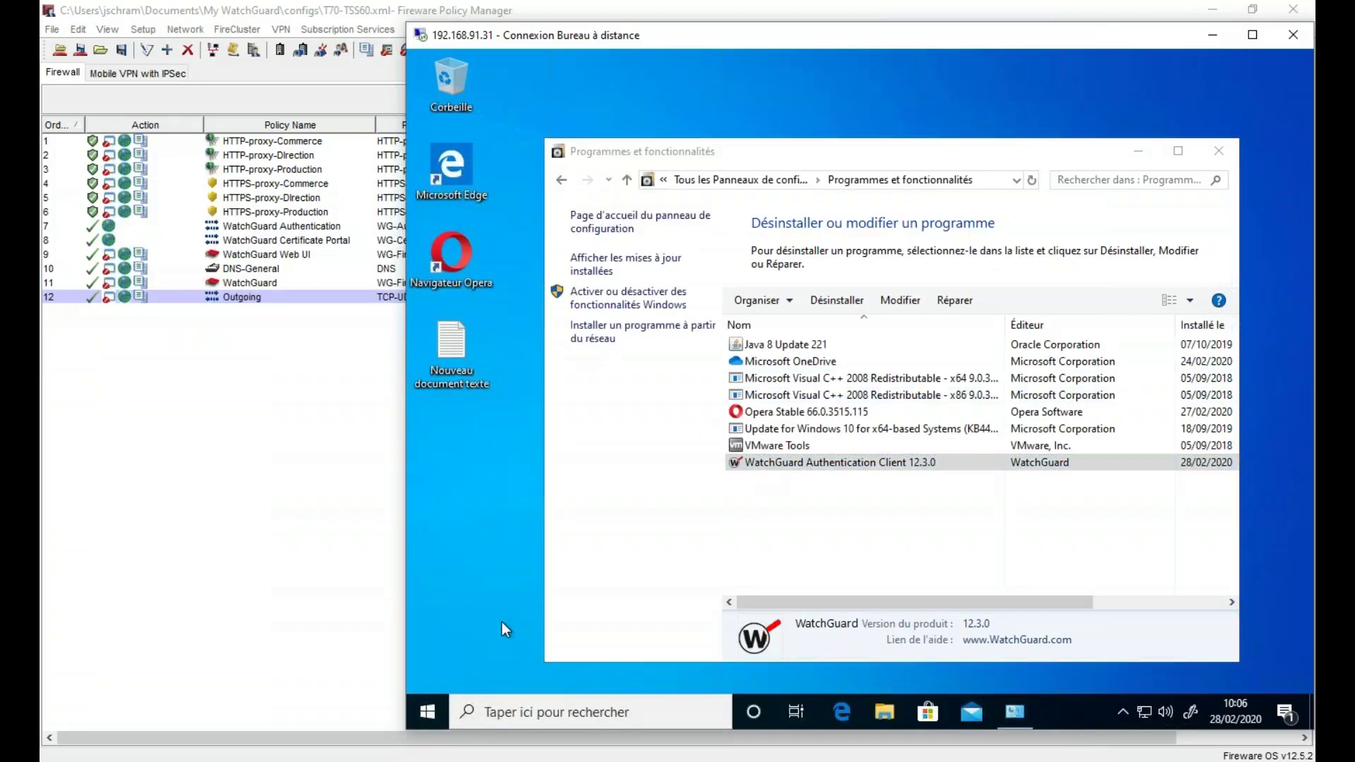
left_click(842, 713)
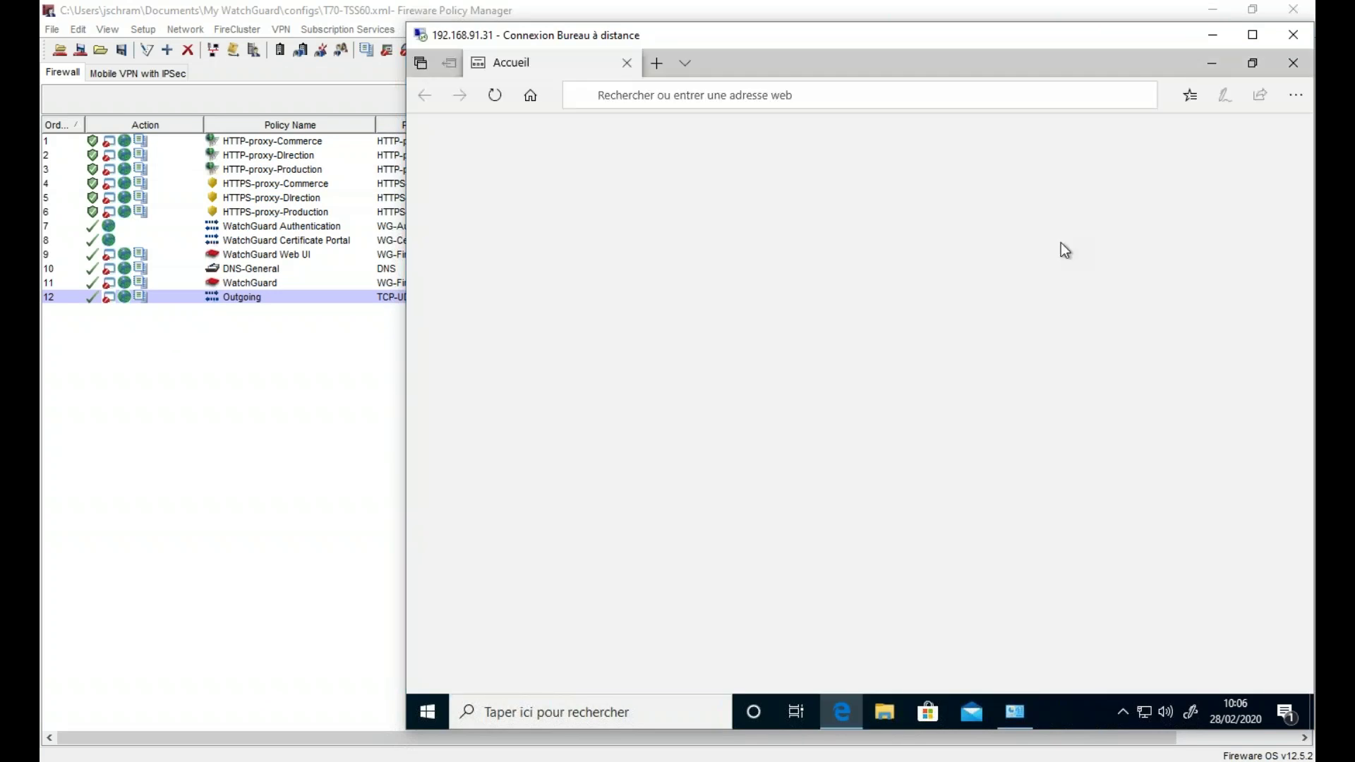
left_click(432, 710)
type("certif")
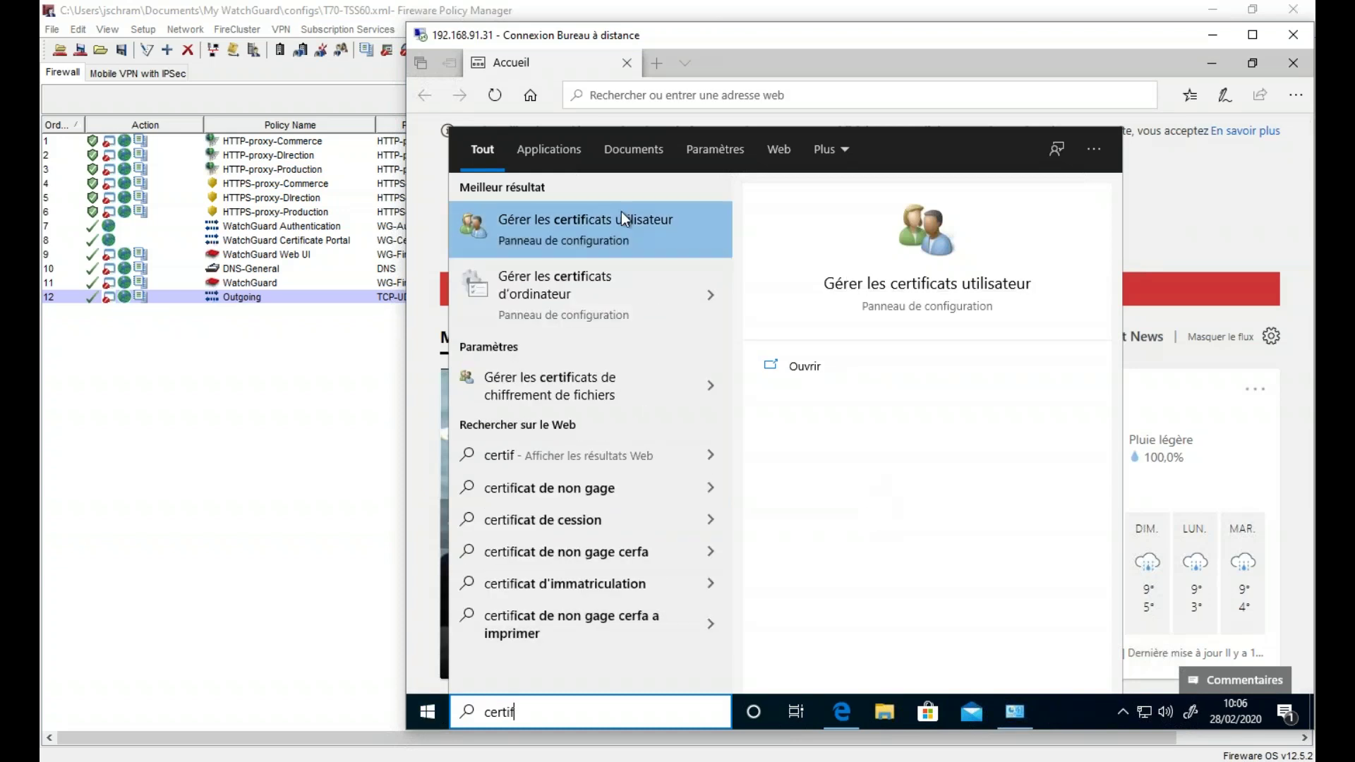
left_click(608, 281)
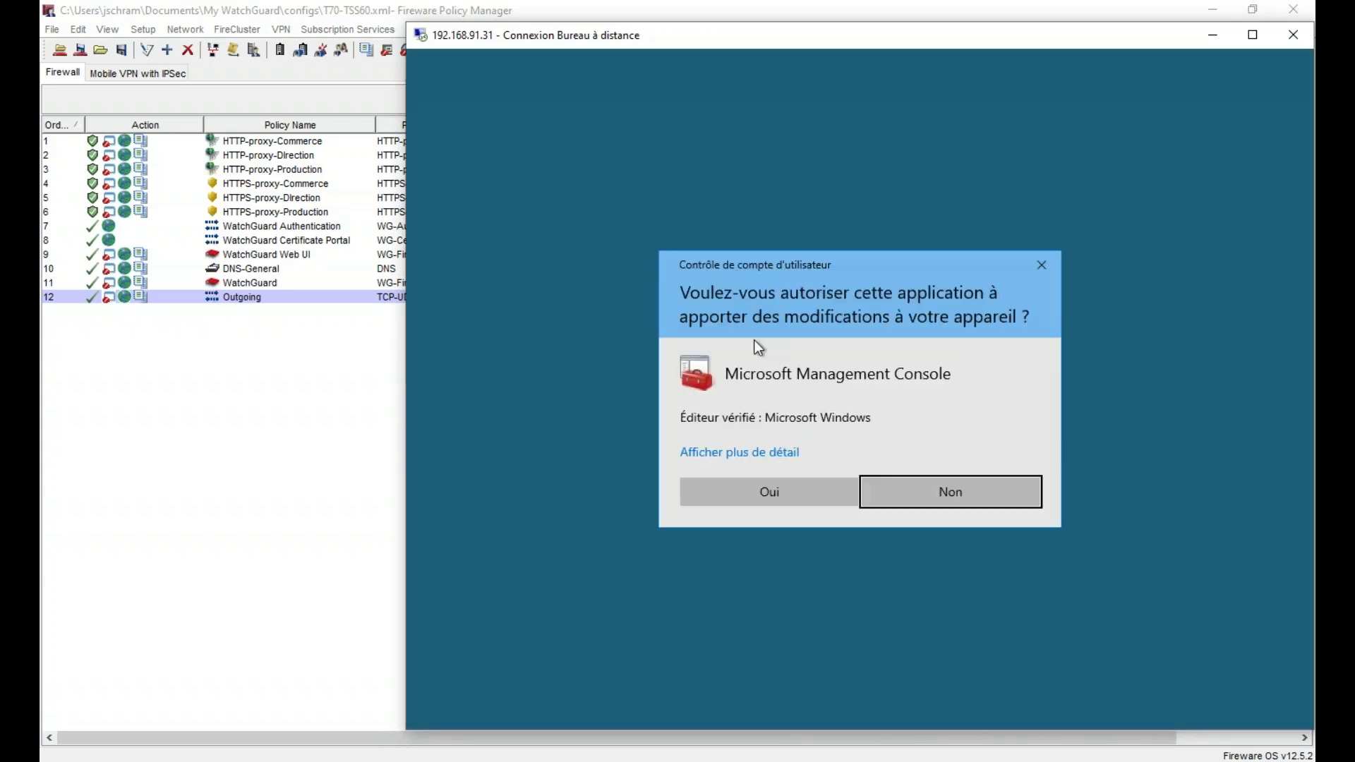
left_click(786, 503)
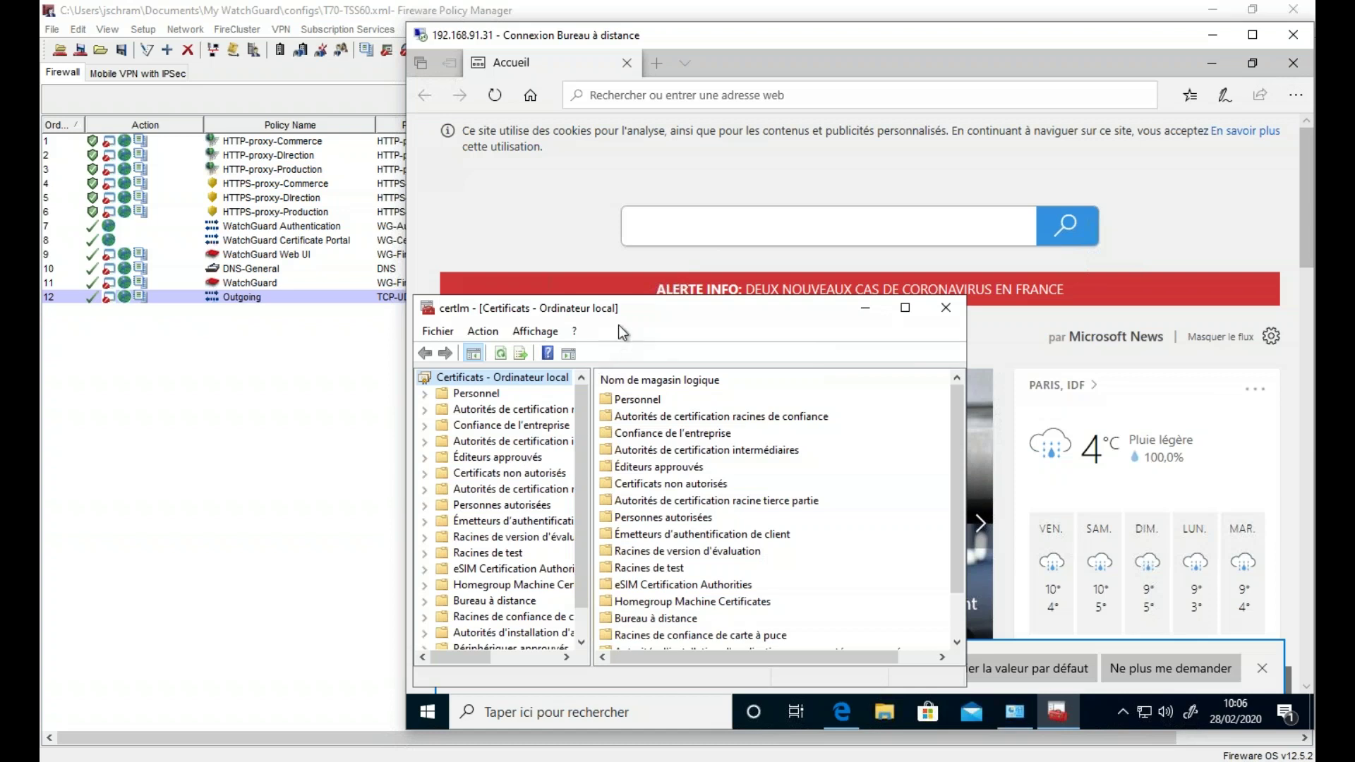
double_click(624, 312)
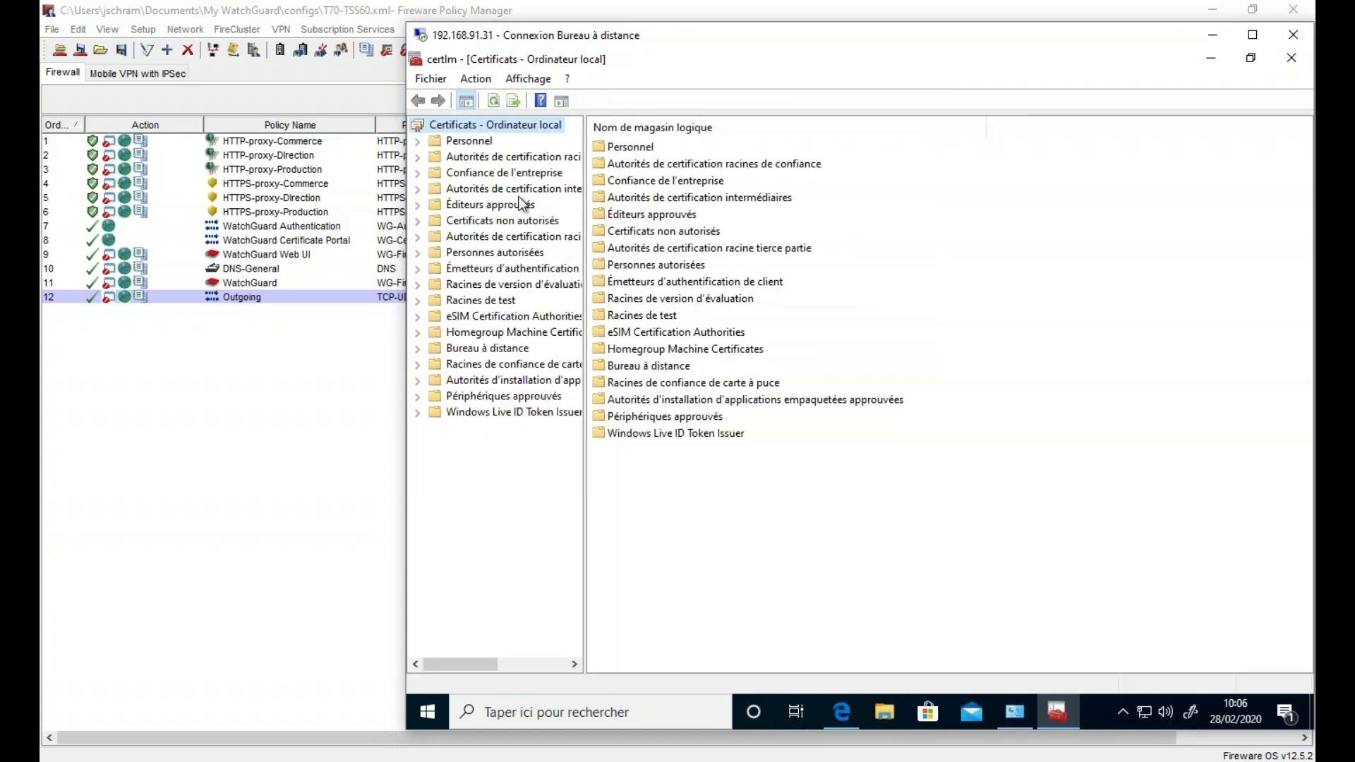
- Confirm Fireware HTTPS Proxy is in Trusted Root Certificates, then close the console and browser
double_click(540, 156)
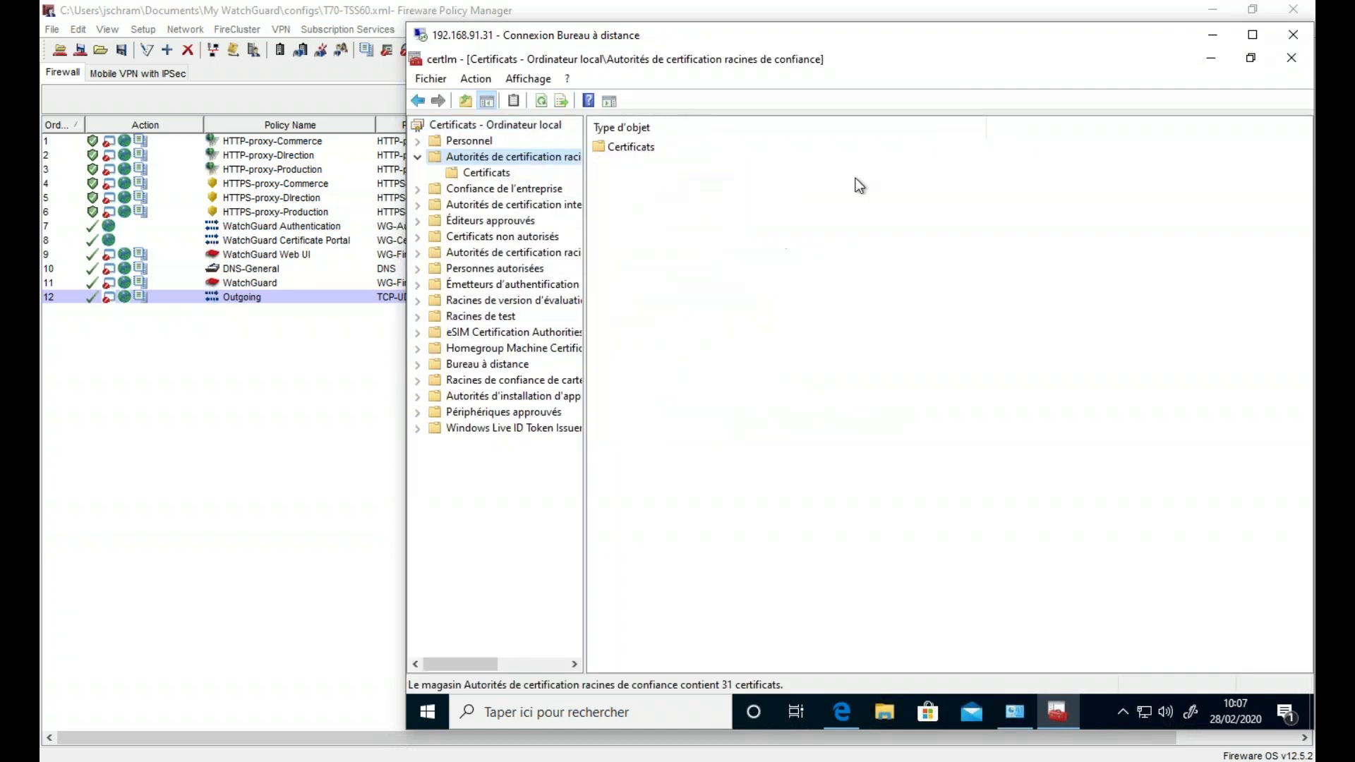
double_click(670, 150)
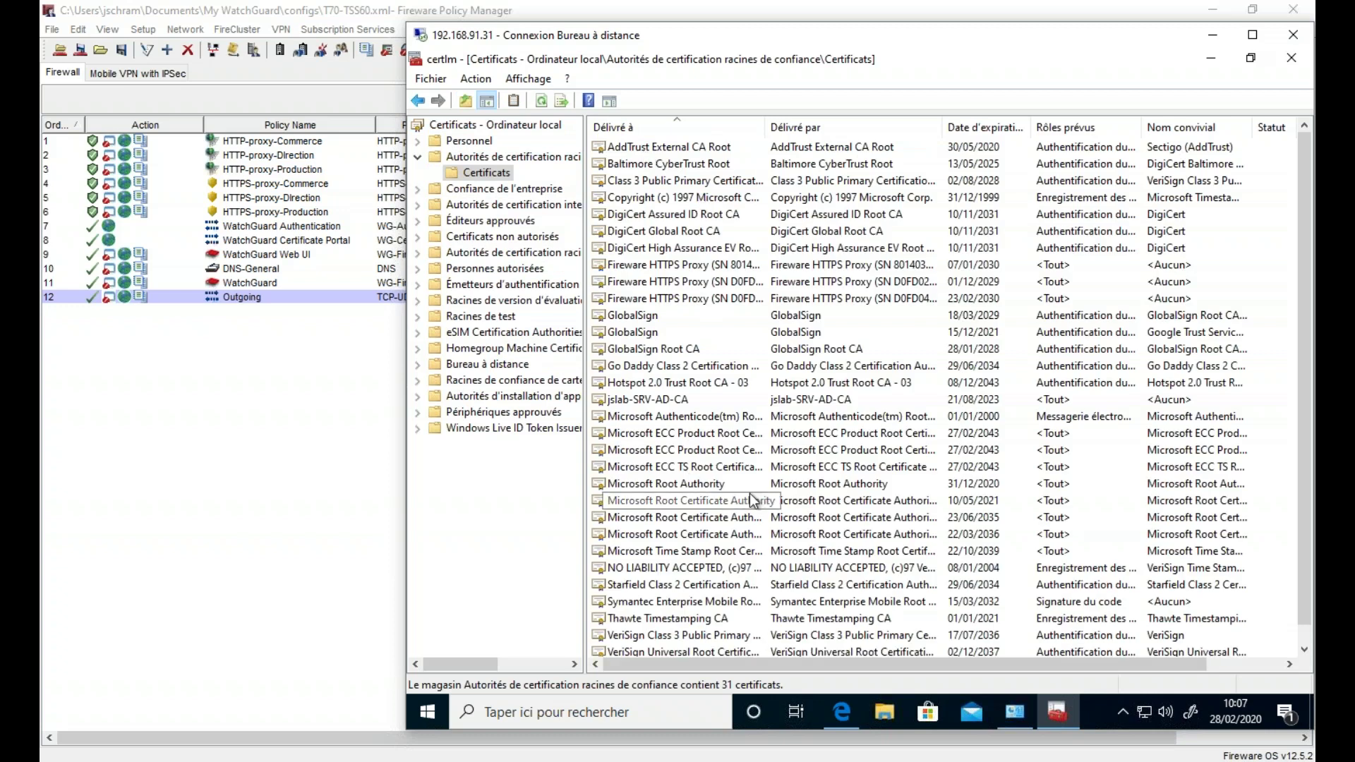
left_click(736, 299)
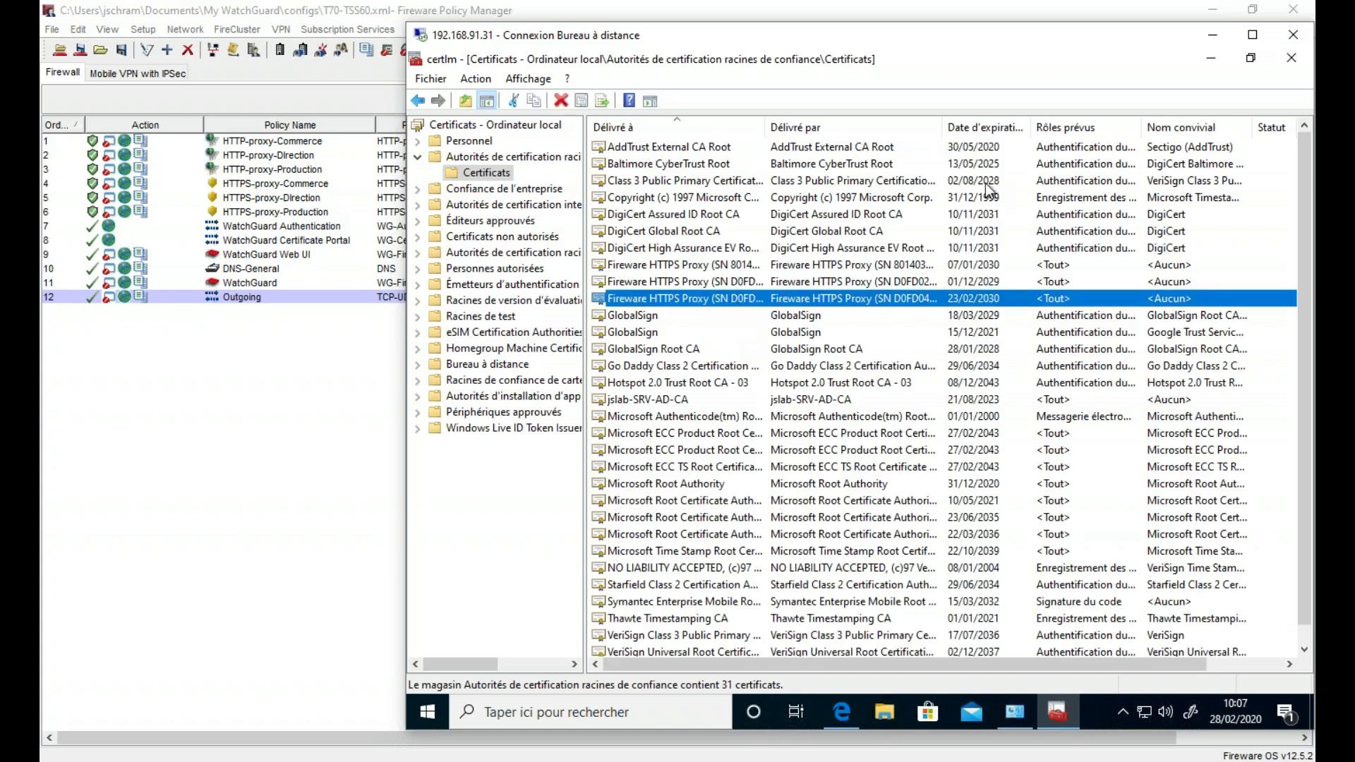
double_click(943, 127)
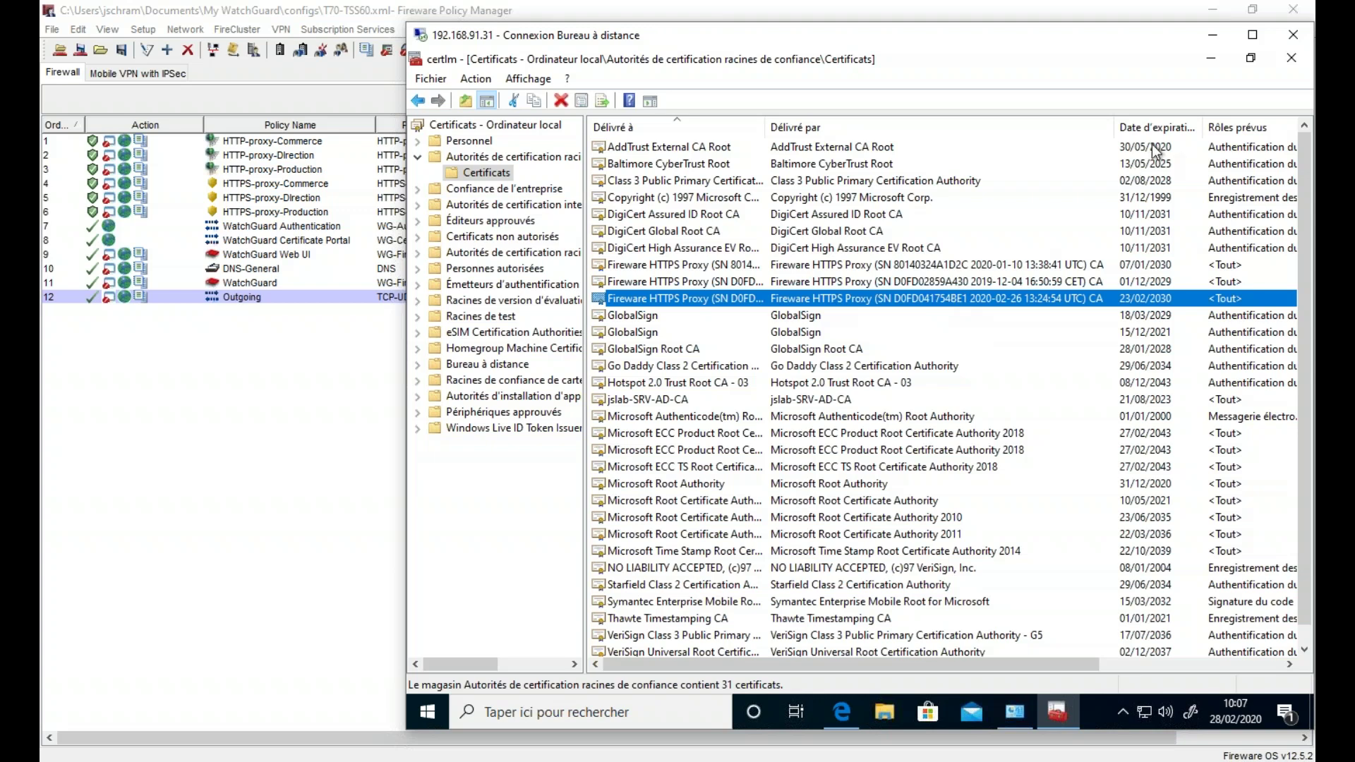
left_click(1292, 57)
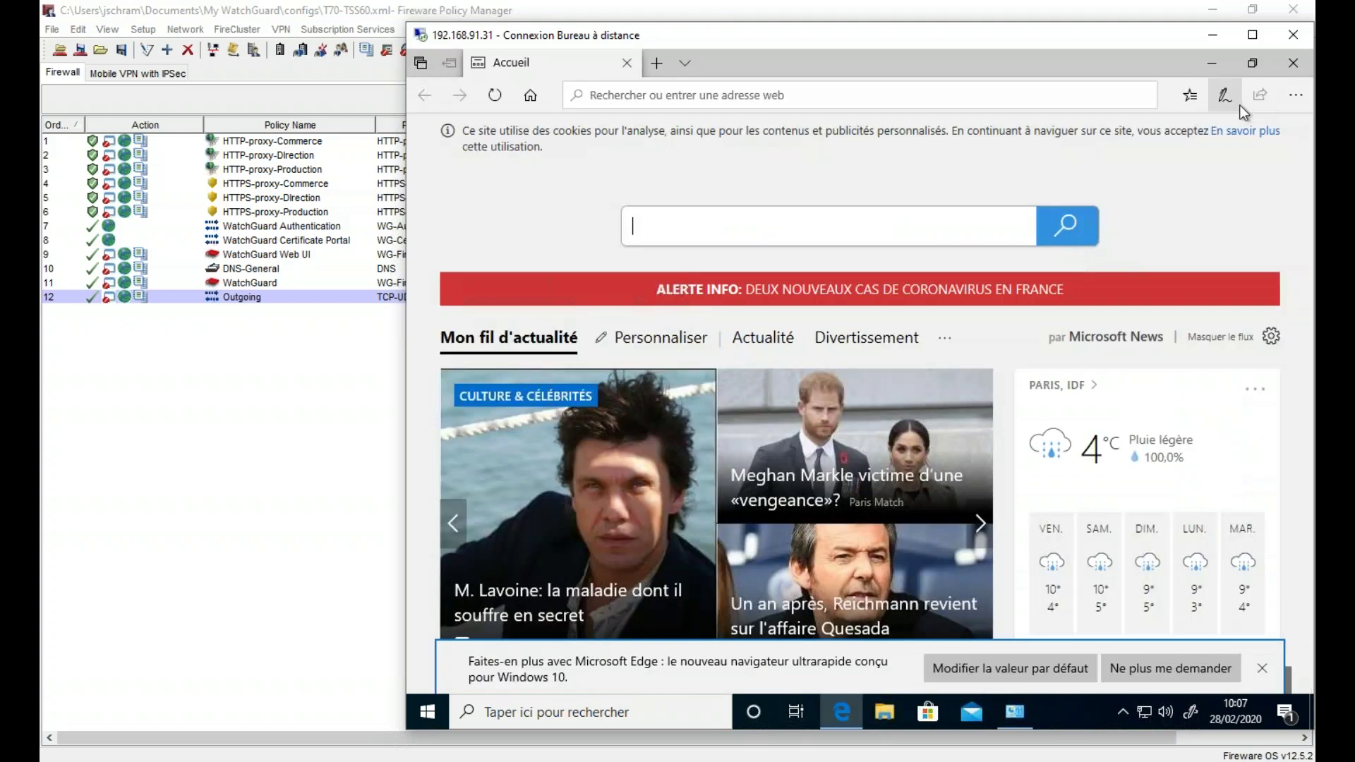
left_click(1291, 71)
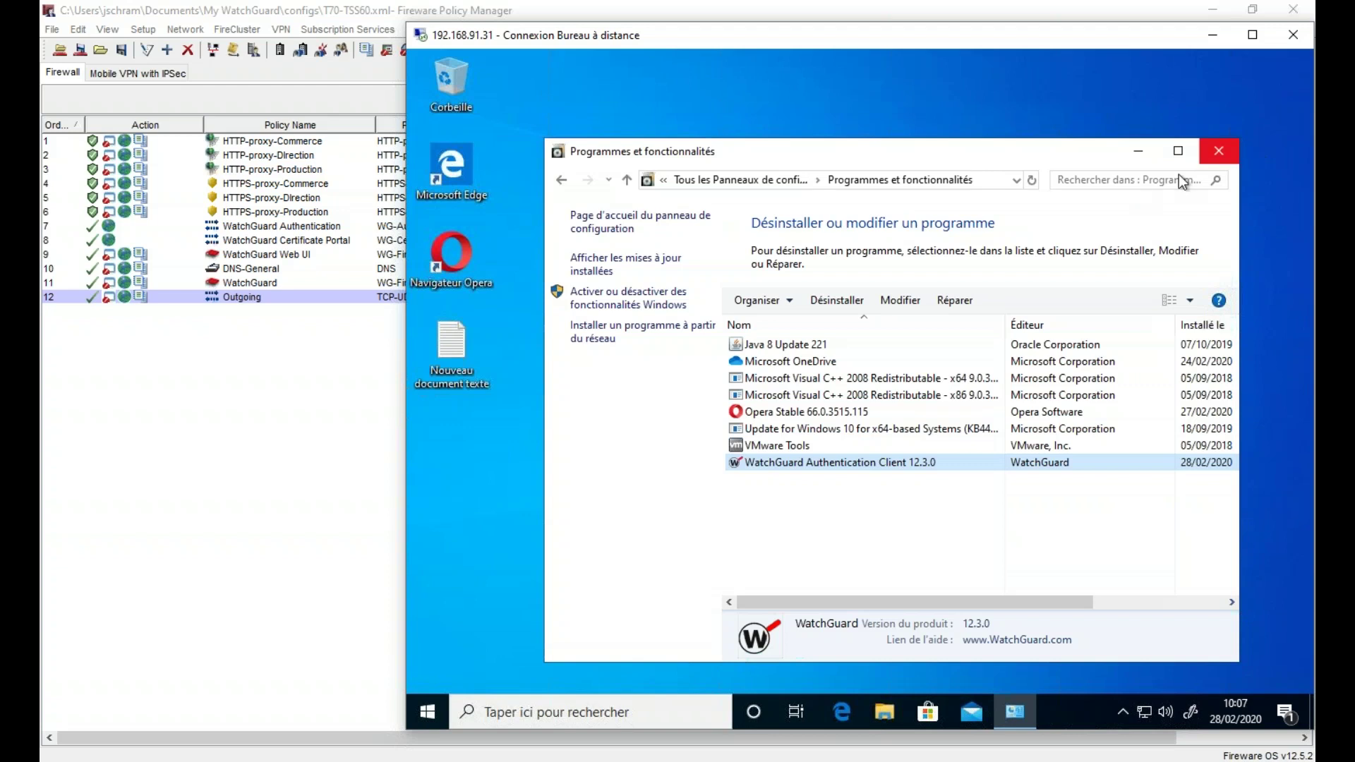
left_click(256, 399)
- Review recent Traffic Monitor entries, including those at 10:06:56 and 10:07:02
right_click(274, 382)
left_click(300, 389)
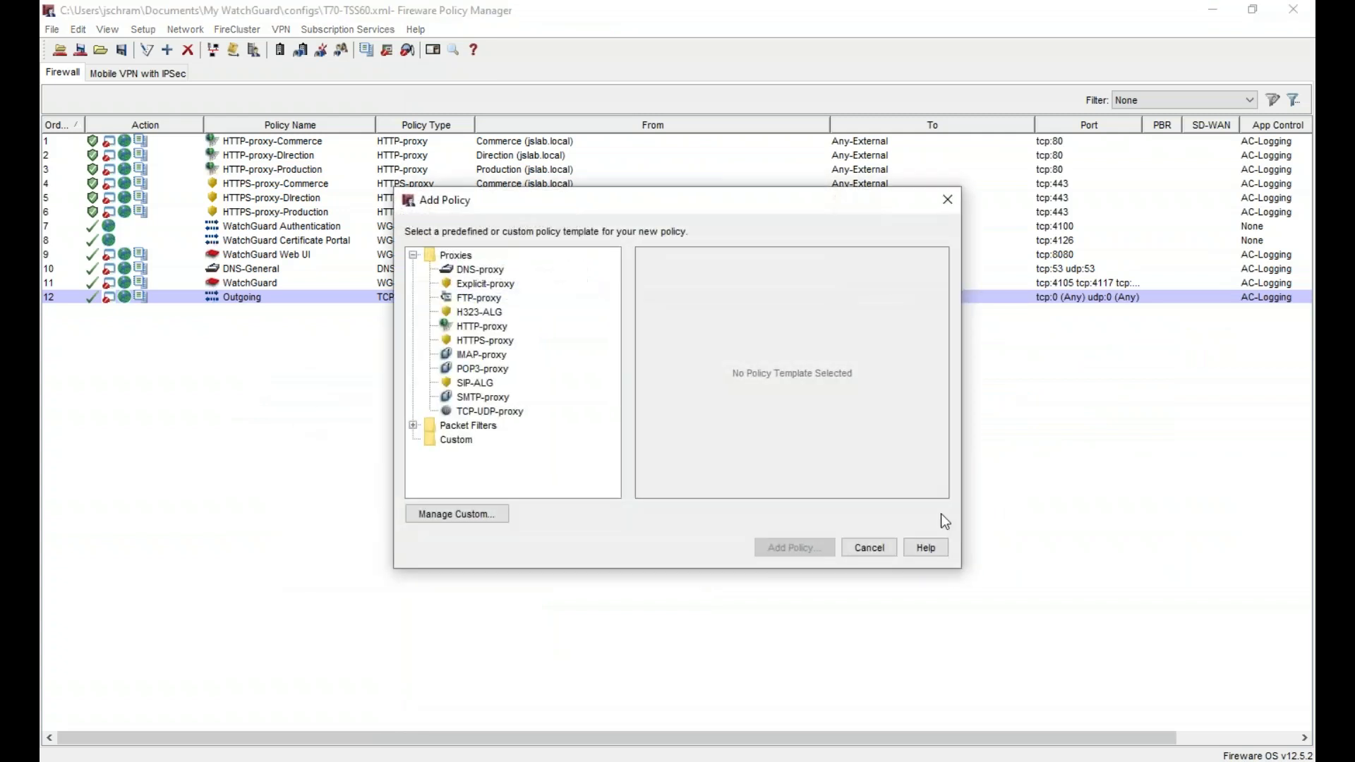
left_click(682, 757)
left_click(583, 263)
left_click(576, 371)
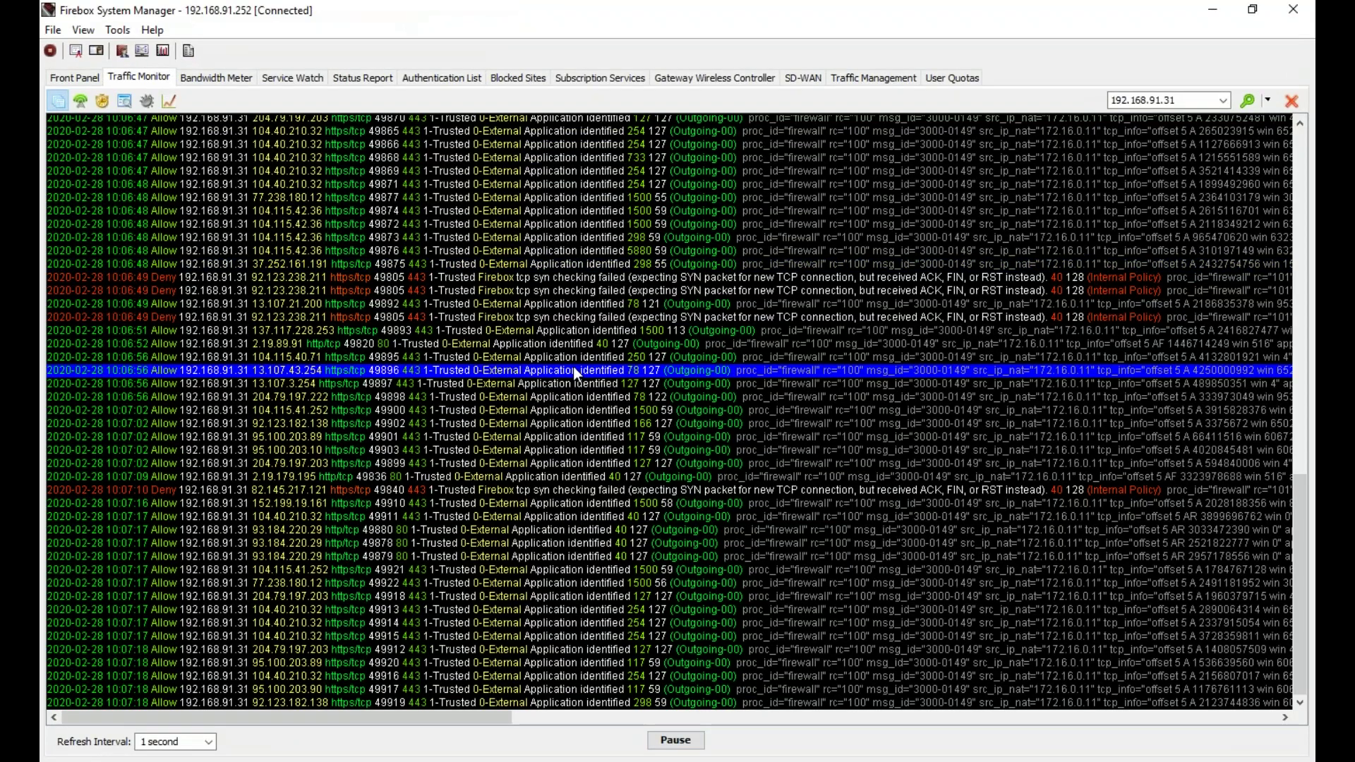
left_click(388, 425)
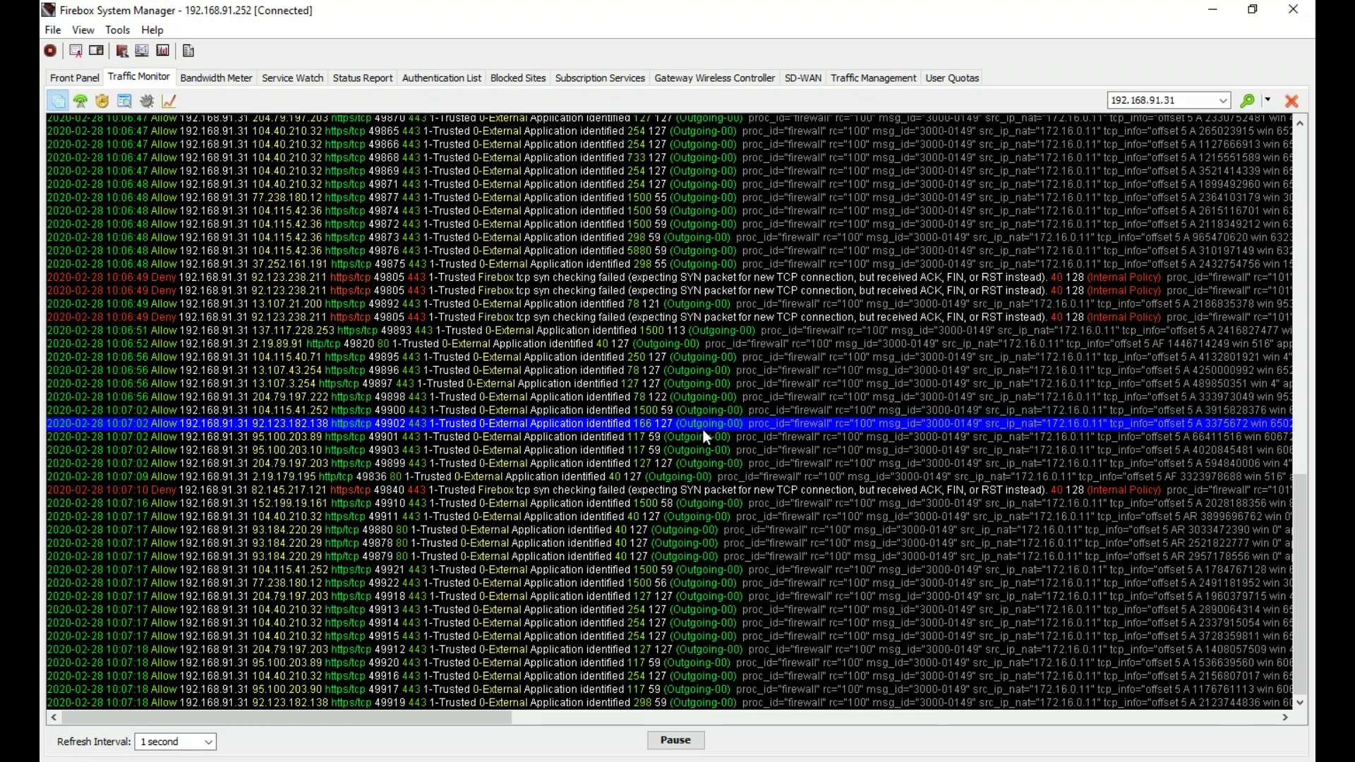
left_click(1213, 9)
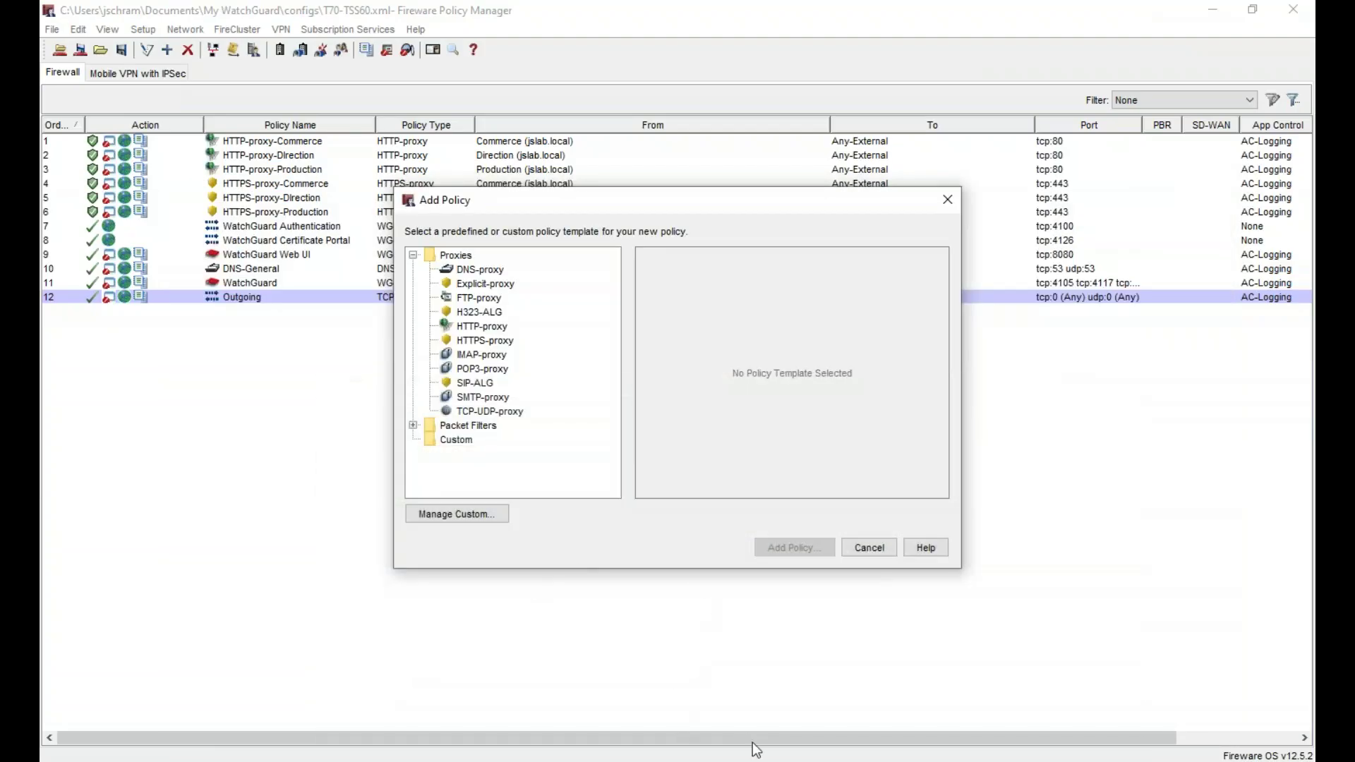
- Cancel Add Policy and check the Authentication List, which shows no firewall users
mouse_move(755, 749)
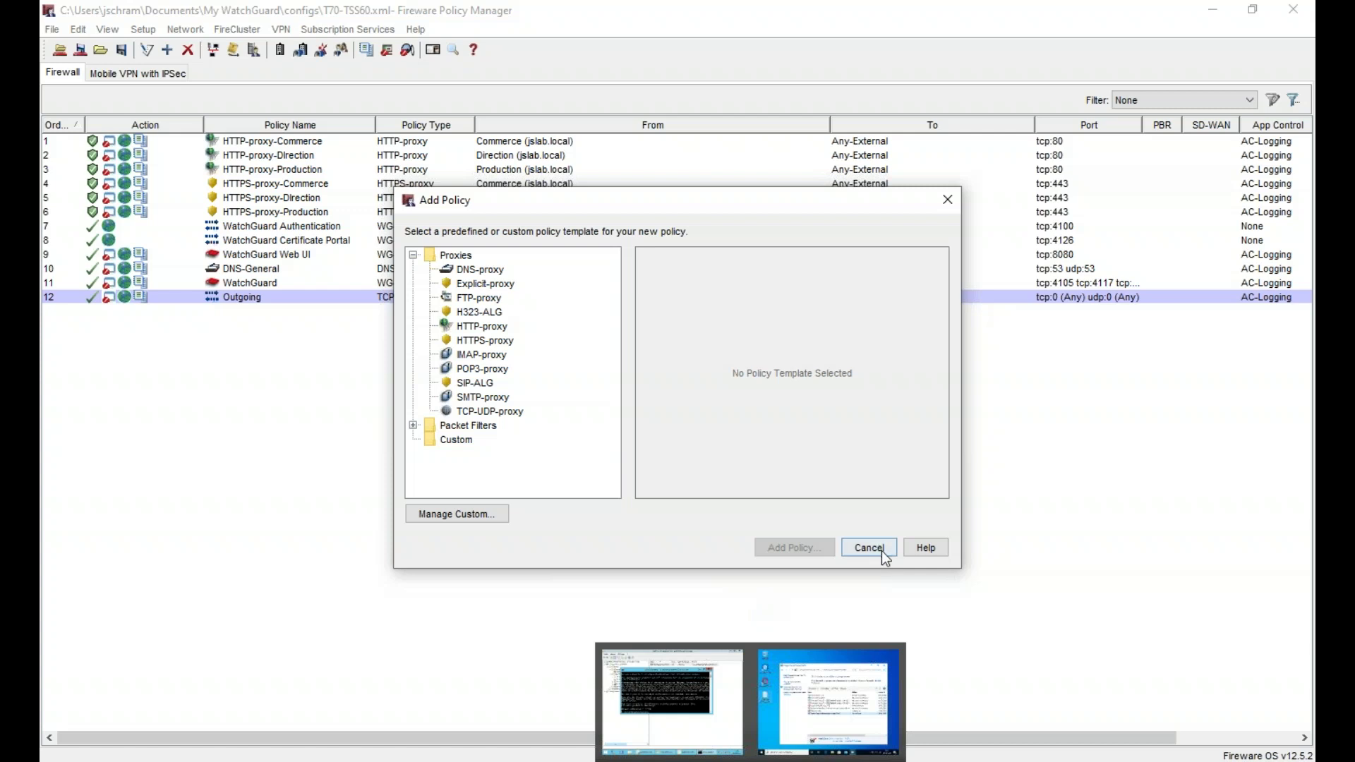
left_click(879, 549)
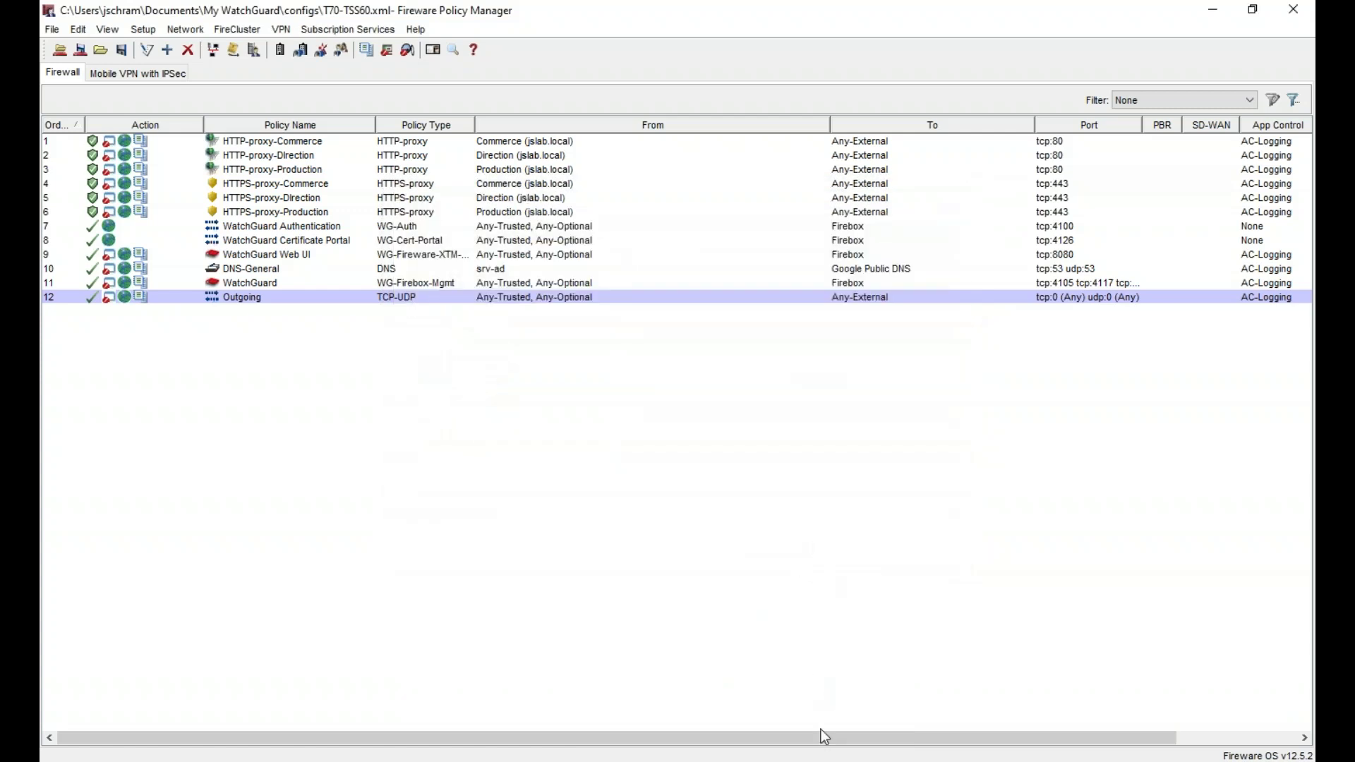
left_click(641, 751)
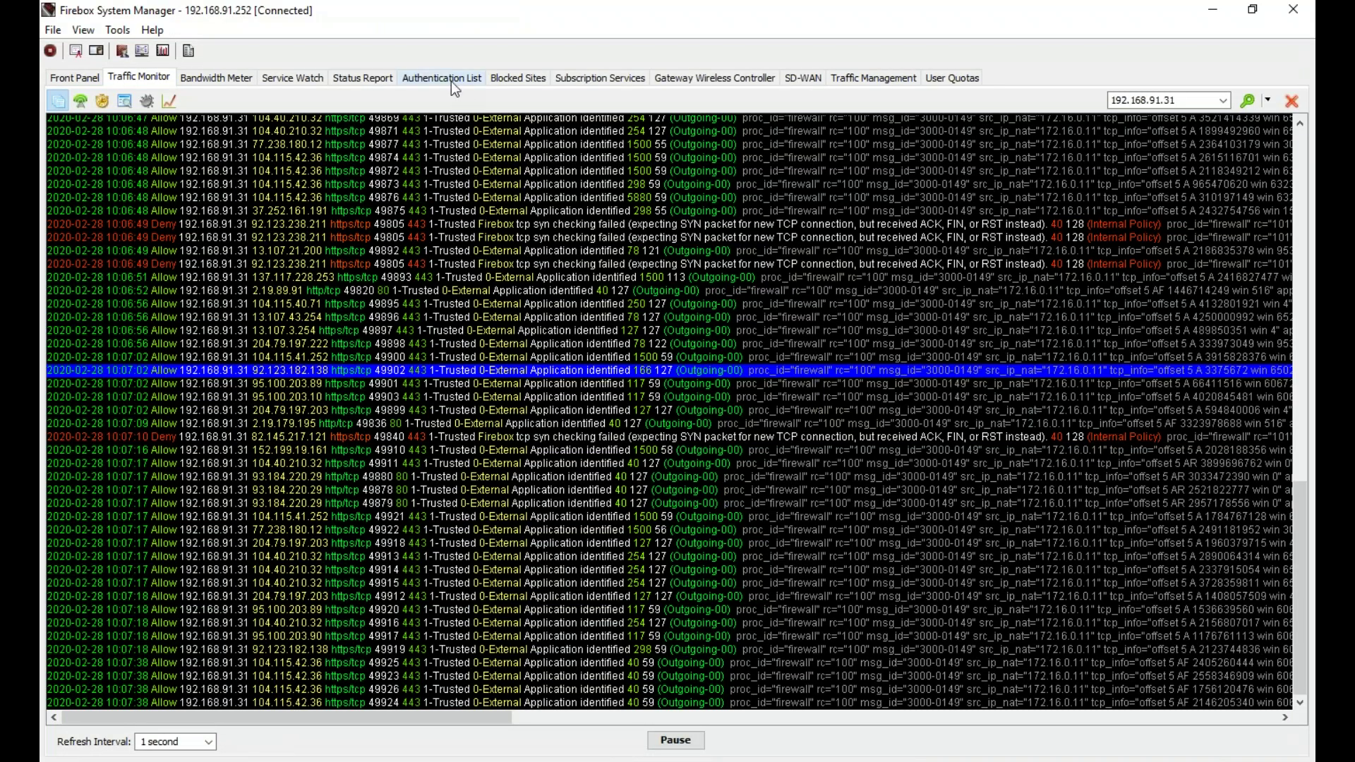
left_click(450, 79)
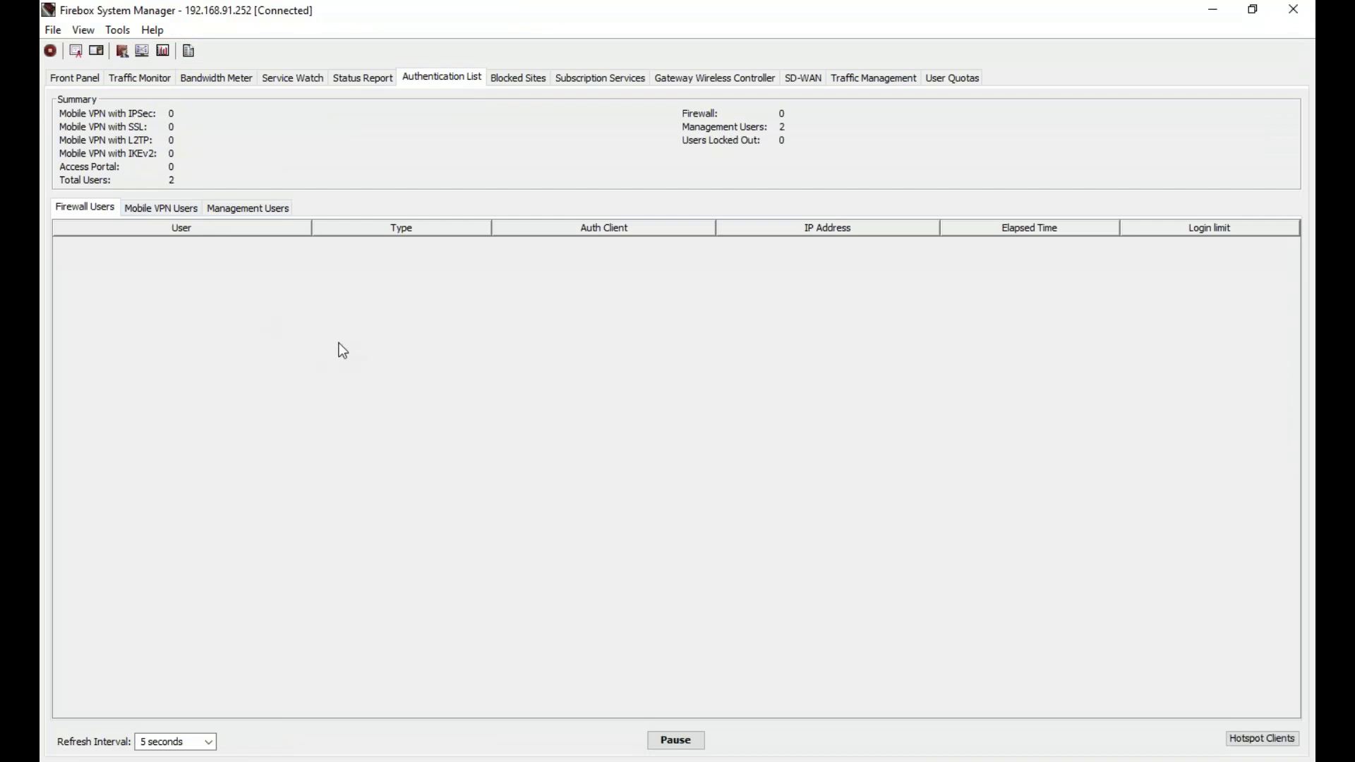
left_click(1215, 8)
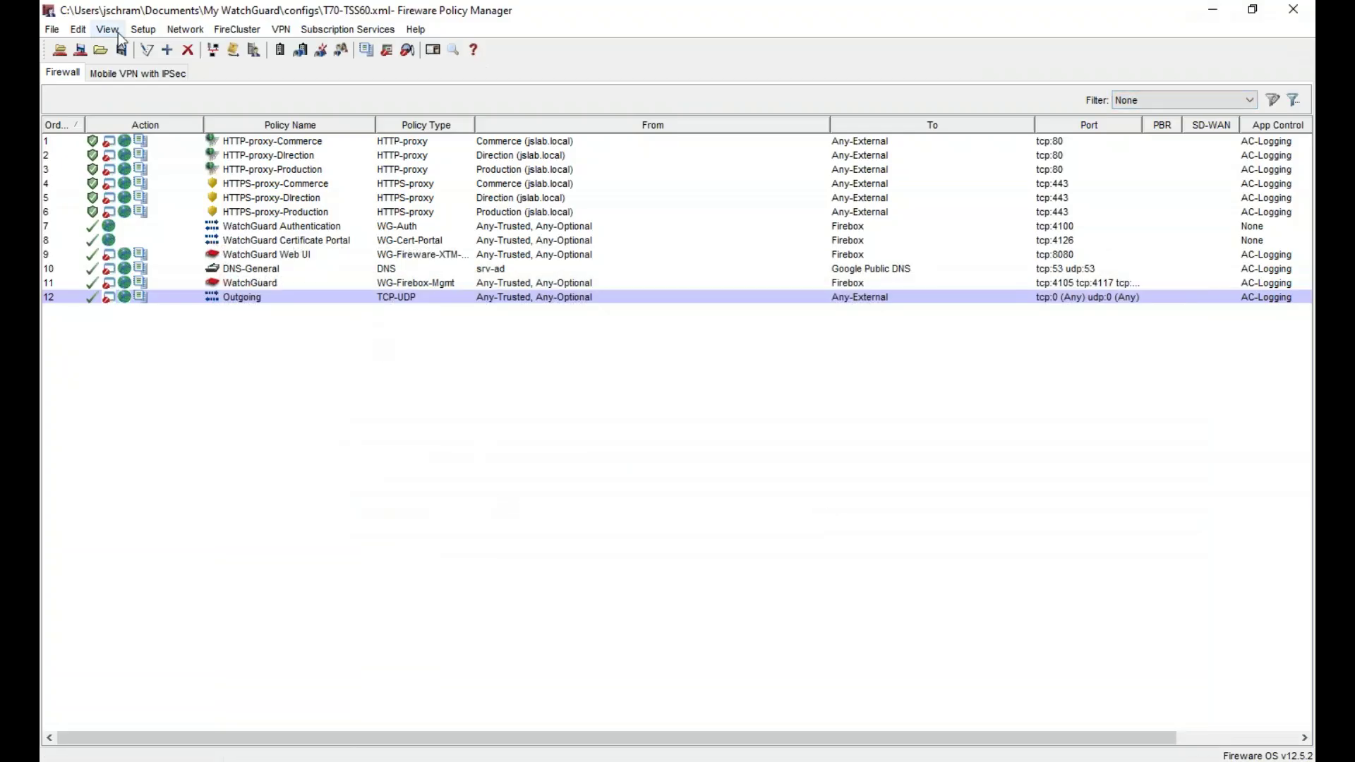
- Turn on single sign-on with Active Directory in the Single Sign-On settings
left_click(146, 32)
mouse_move(269, 147)
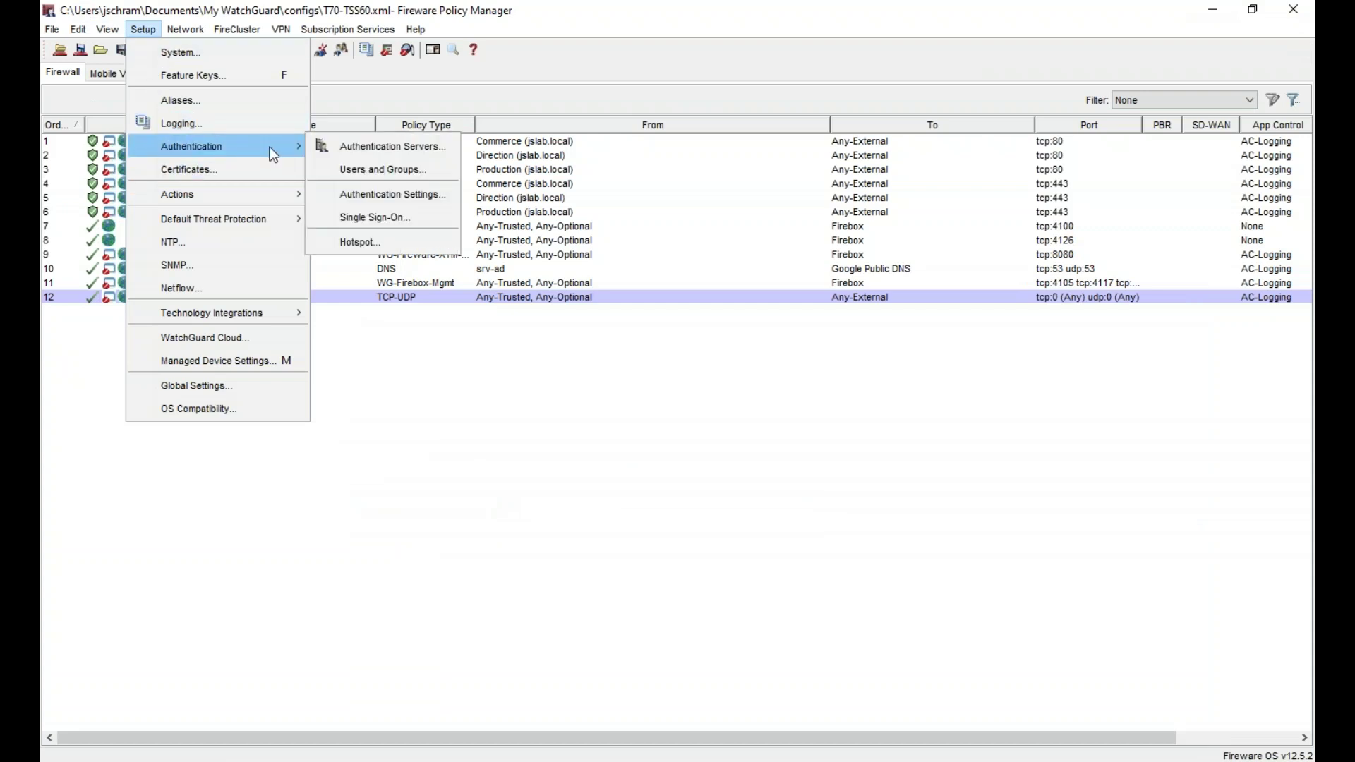
left_click(400, 210)
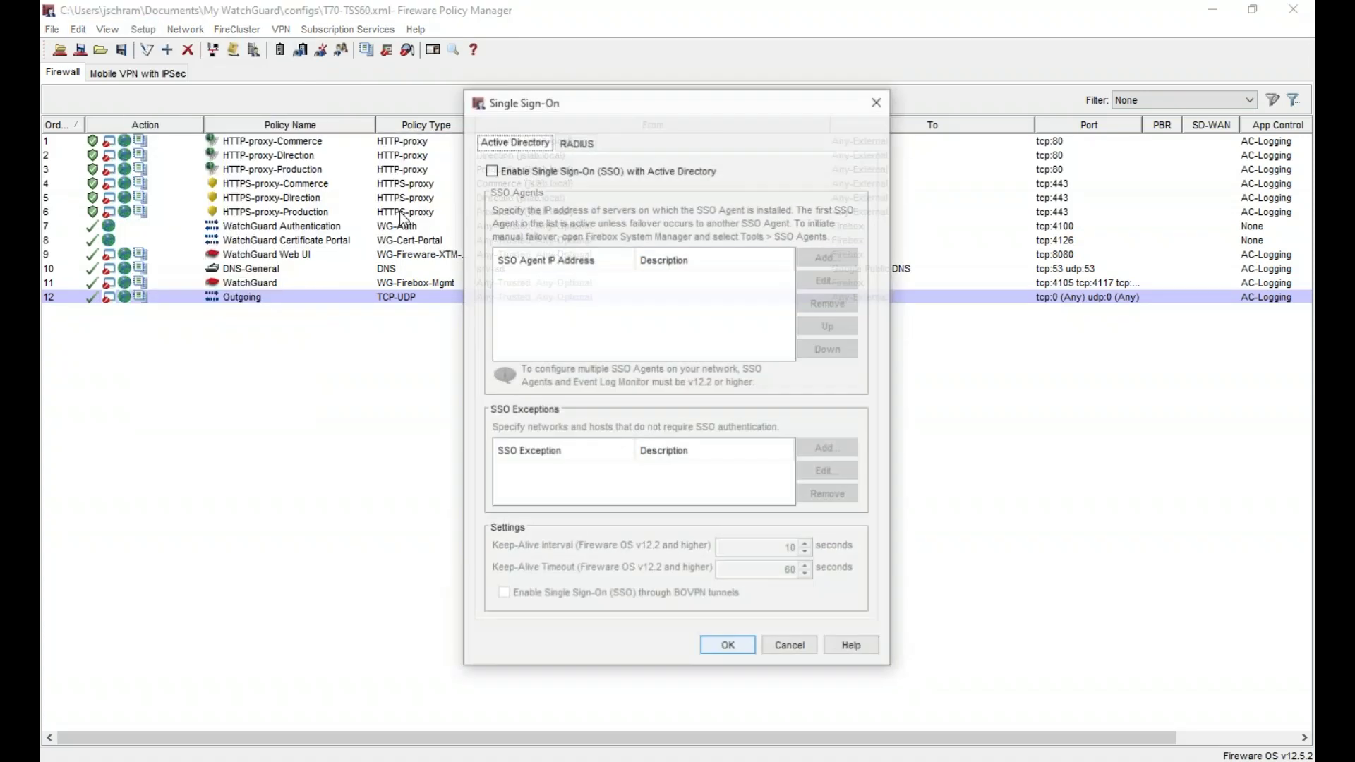
left_click(548, 176)
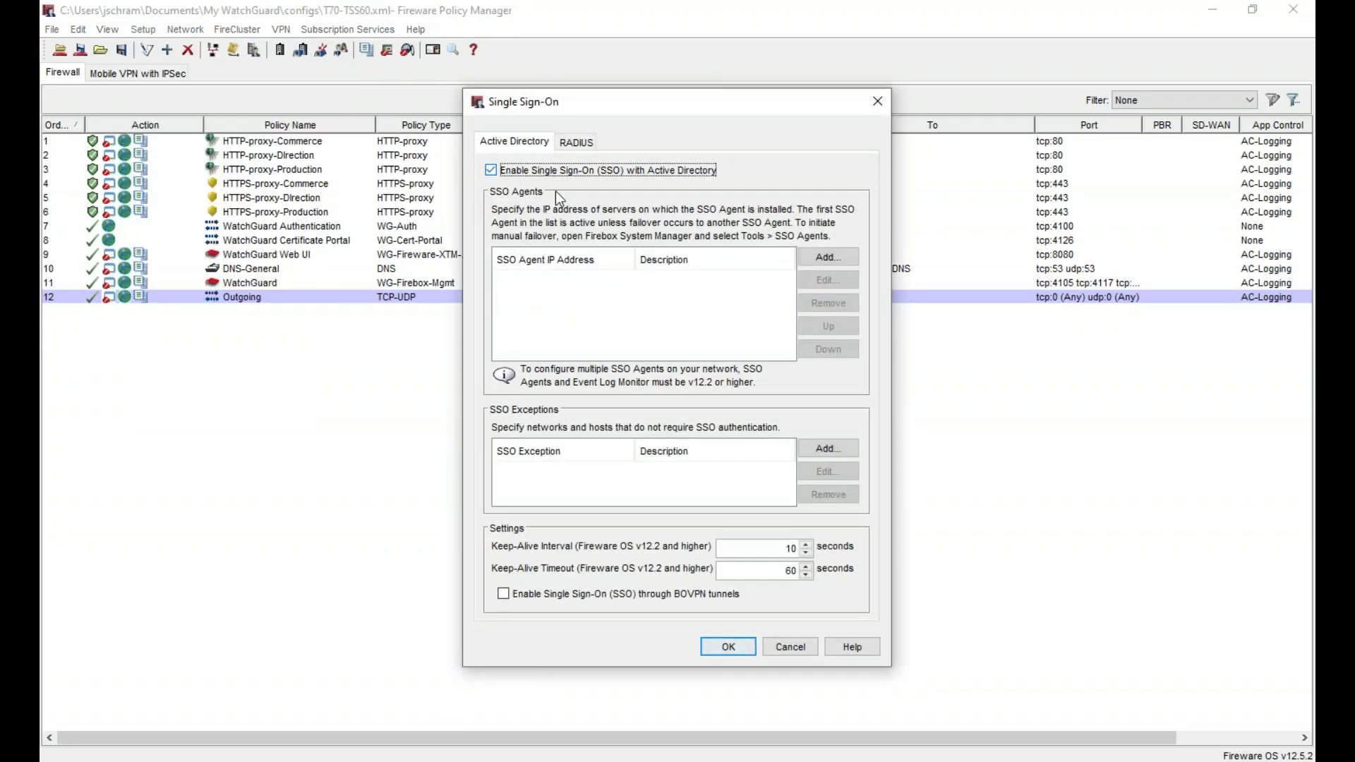
- Add SSO Agent 192.168.91.11 described as srv-ad and apply the settings
left_click(821, 257)
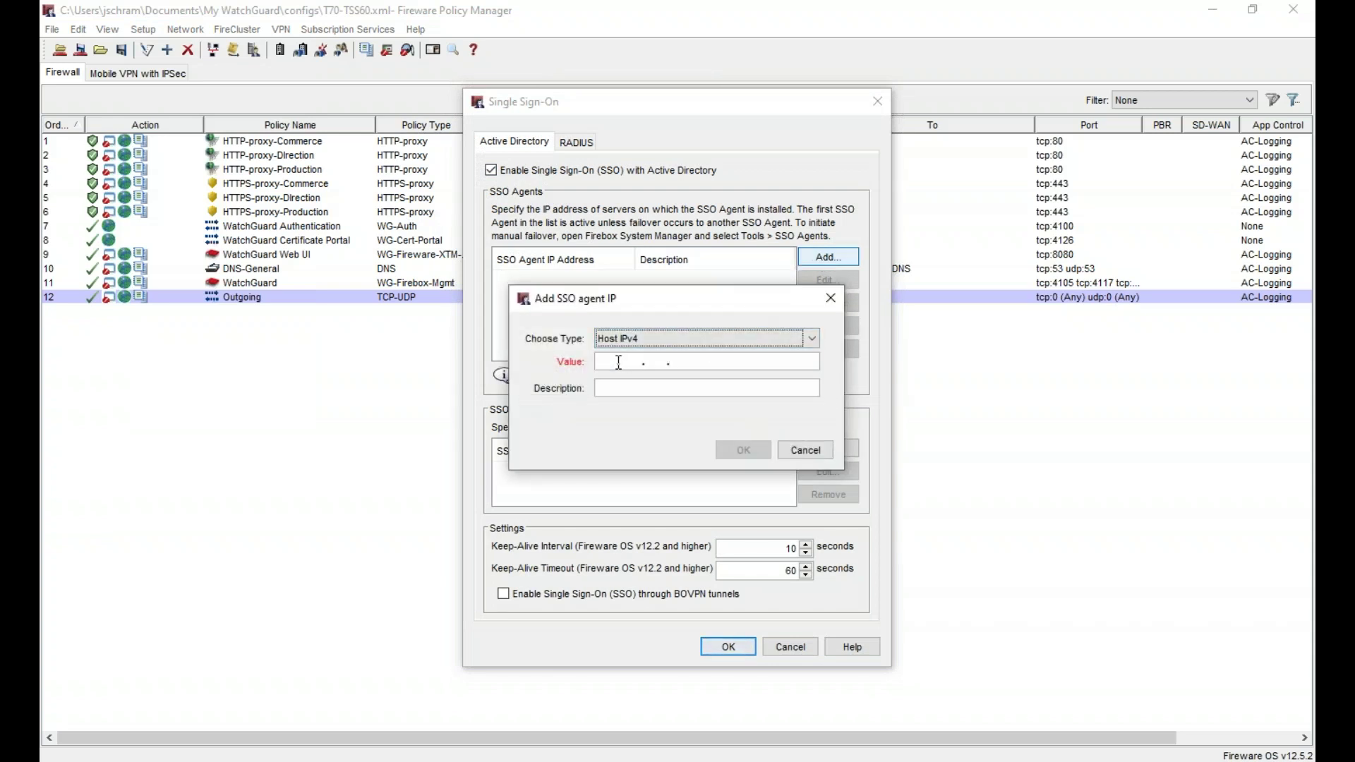
type("192.168. 9")
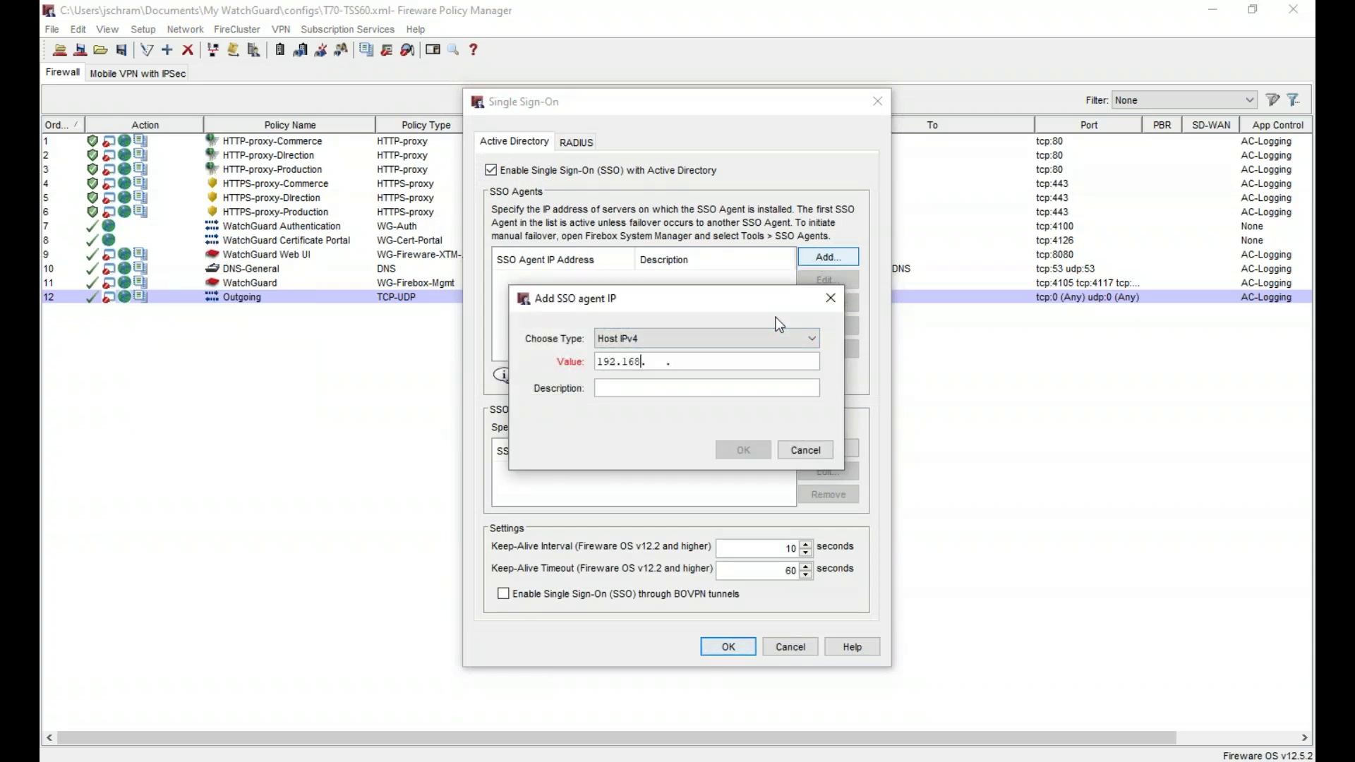
type("1.11")
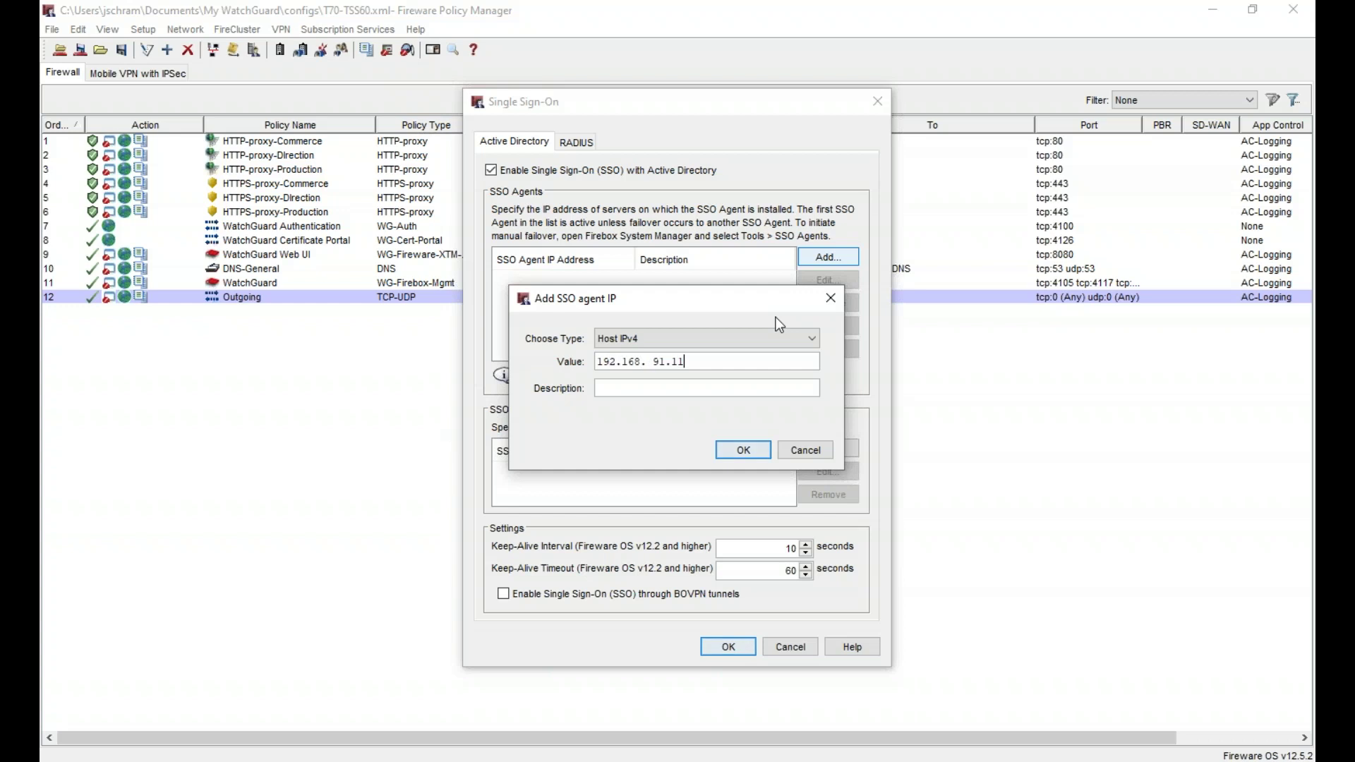
key("Tab")
type("srv-ad")
left_click(743, 449)
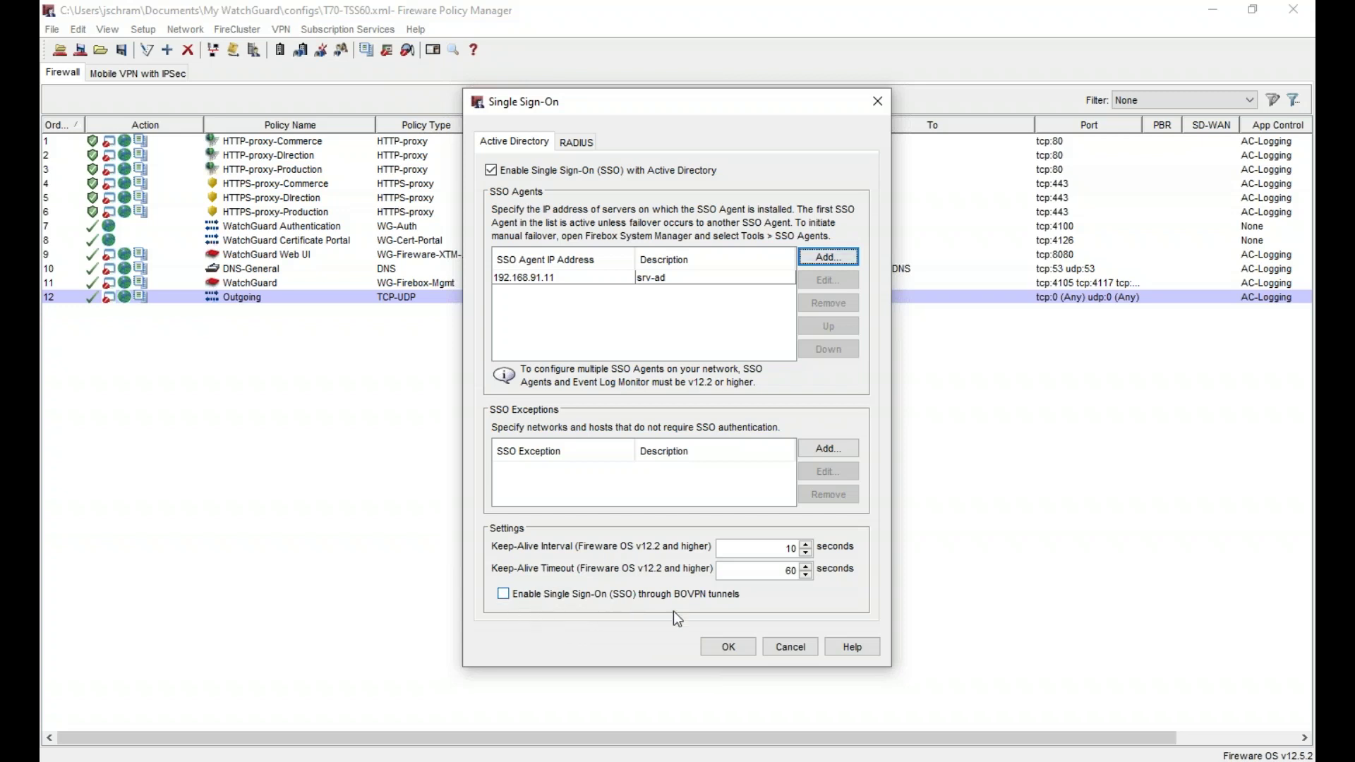
left_click(740, 646)
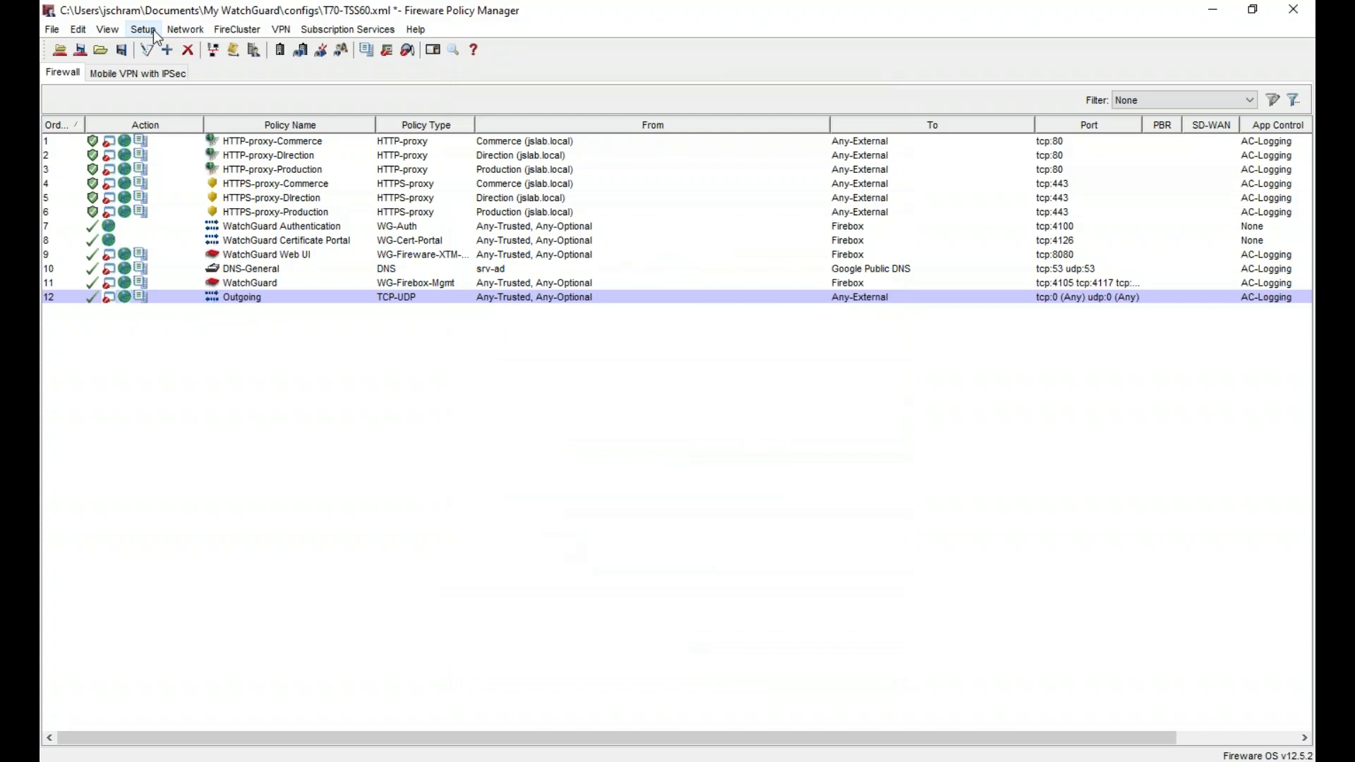
- Save the configuration to the Firebox at 192.168.91.252 with the admin passphrase, then return to Remote Desktop
key("ctrl+t")
type("••••••••")
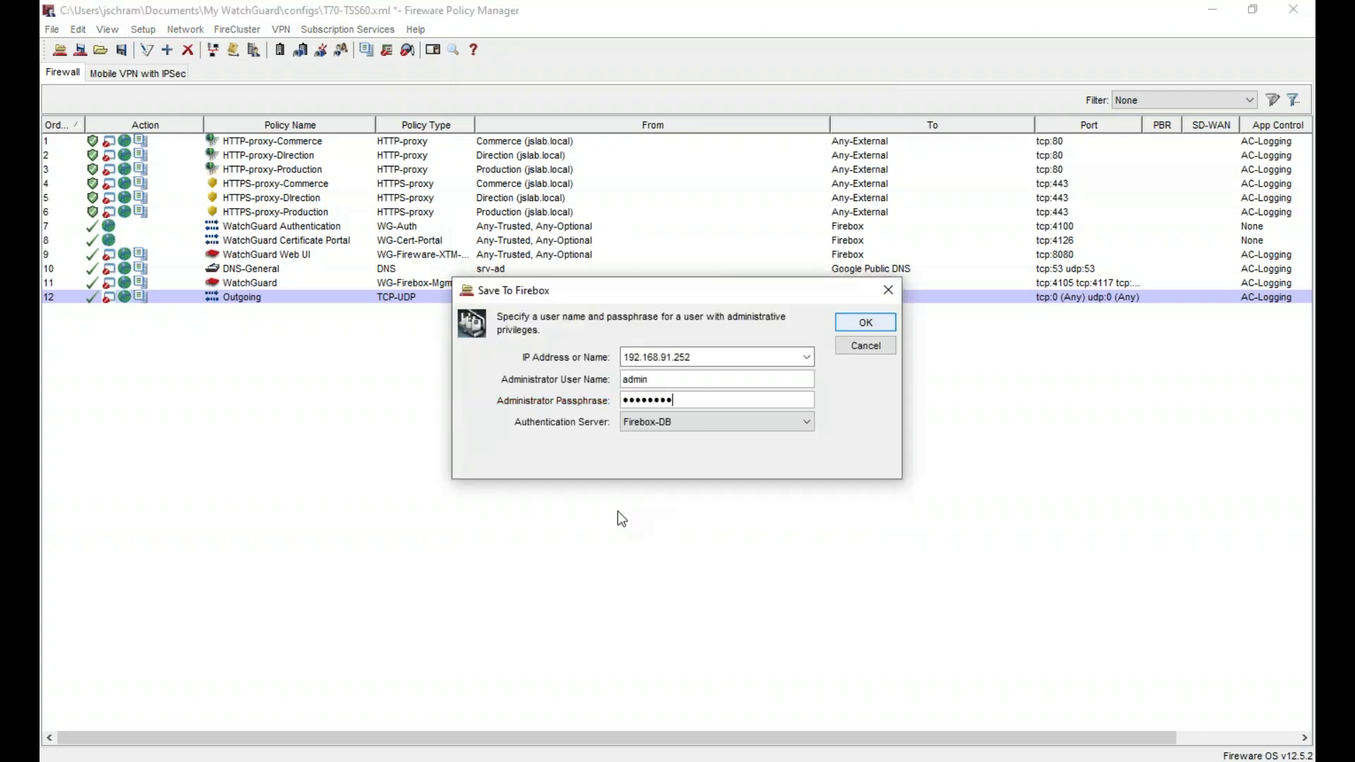
key("Return")
key("Return")
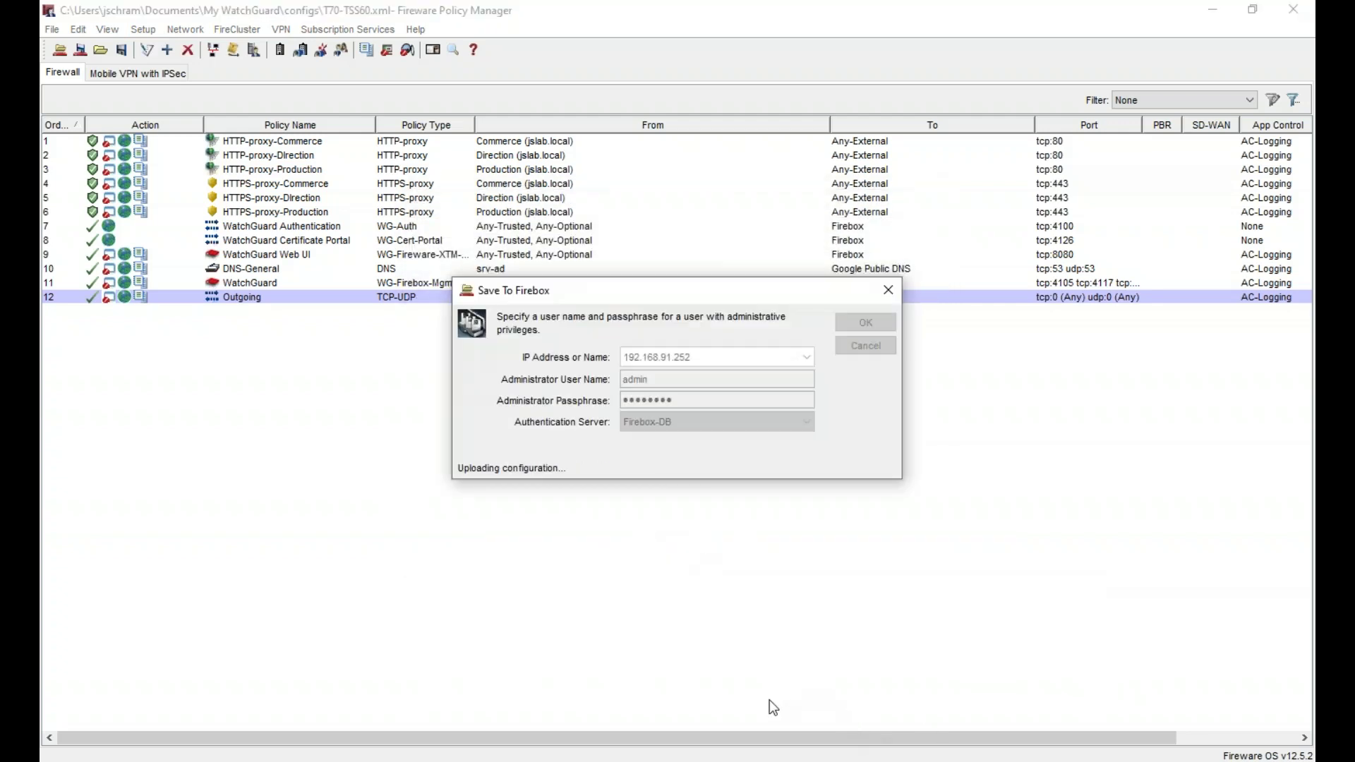
key("Return")
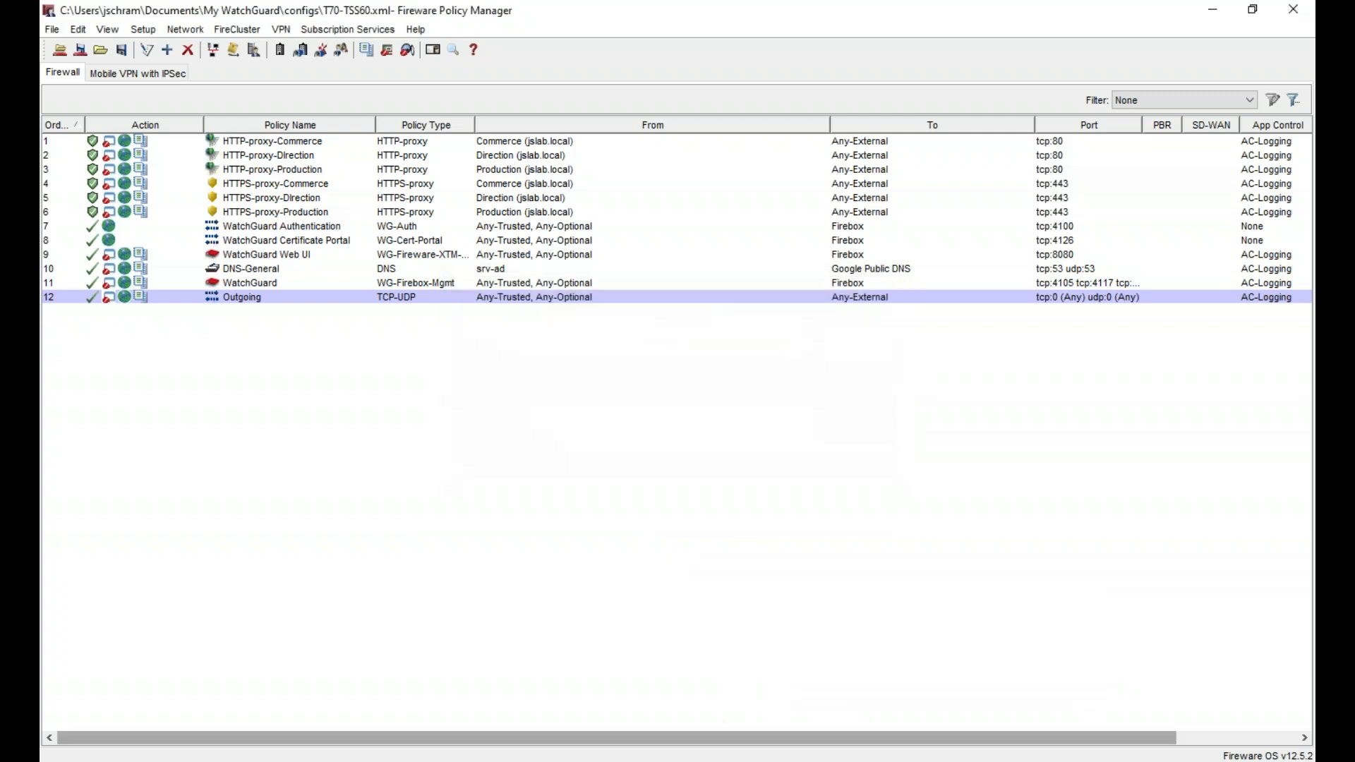
key("alt+Tab")
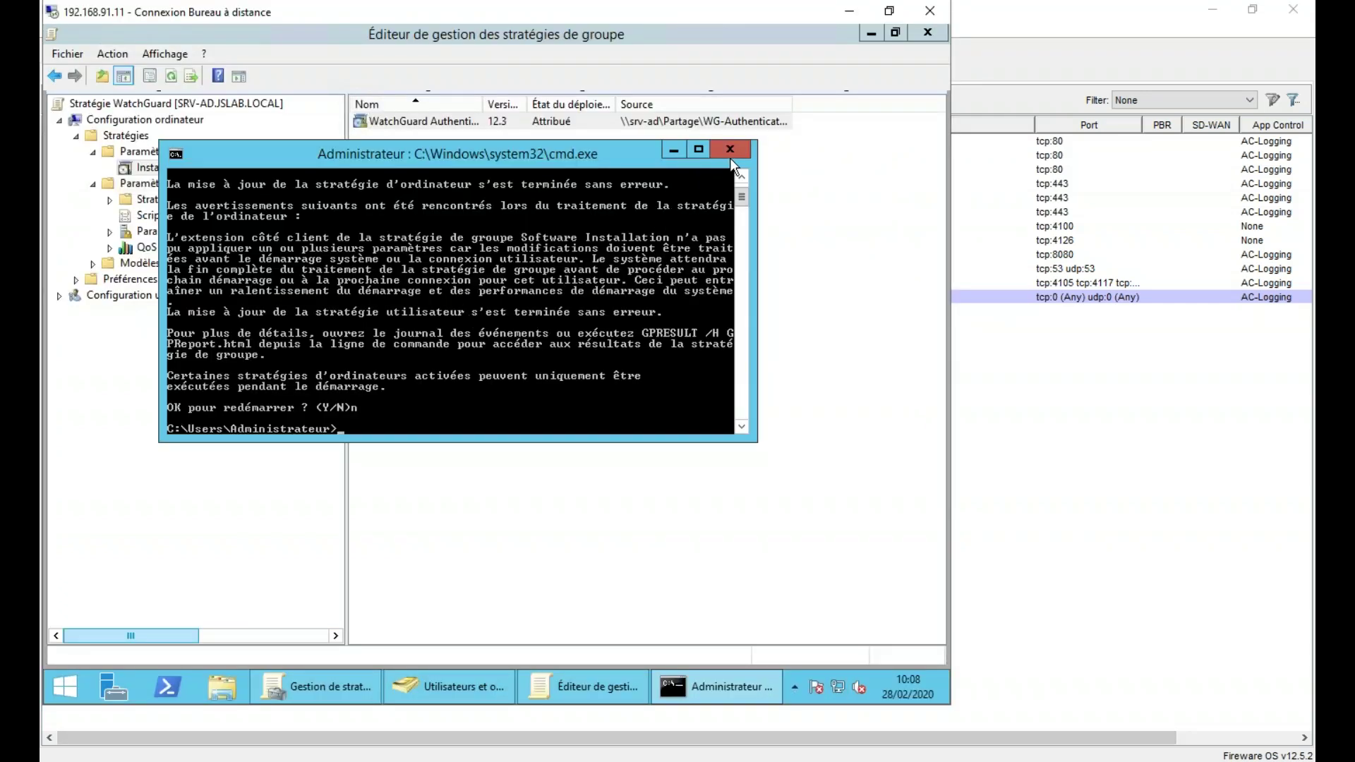
- Clear the open windows and launch WG-Authentication-Gateway_12_4.exe from the Téléchargements folder
left_click(675, 149)
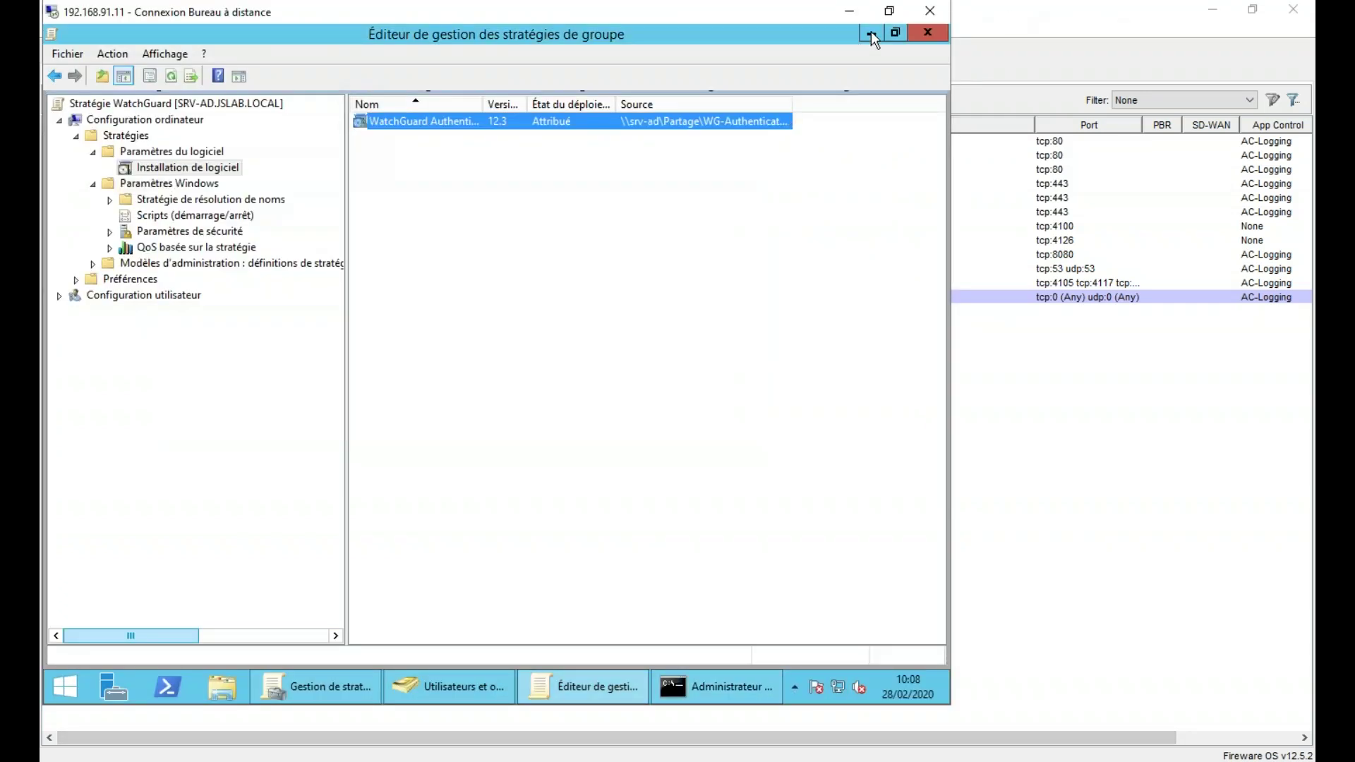
left_click(872, 34)
left_click(871, 35)
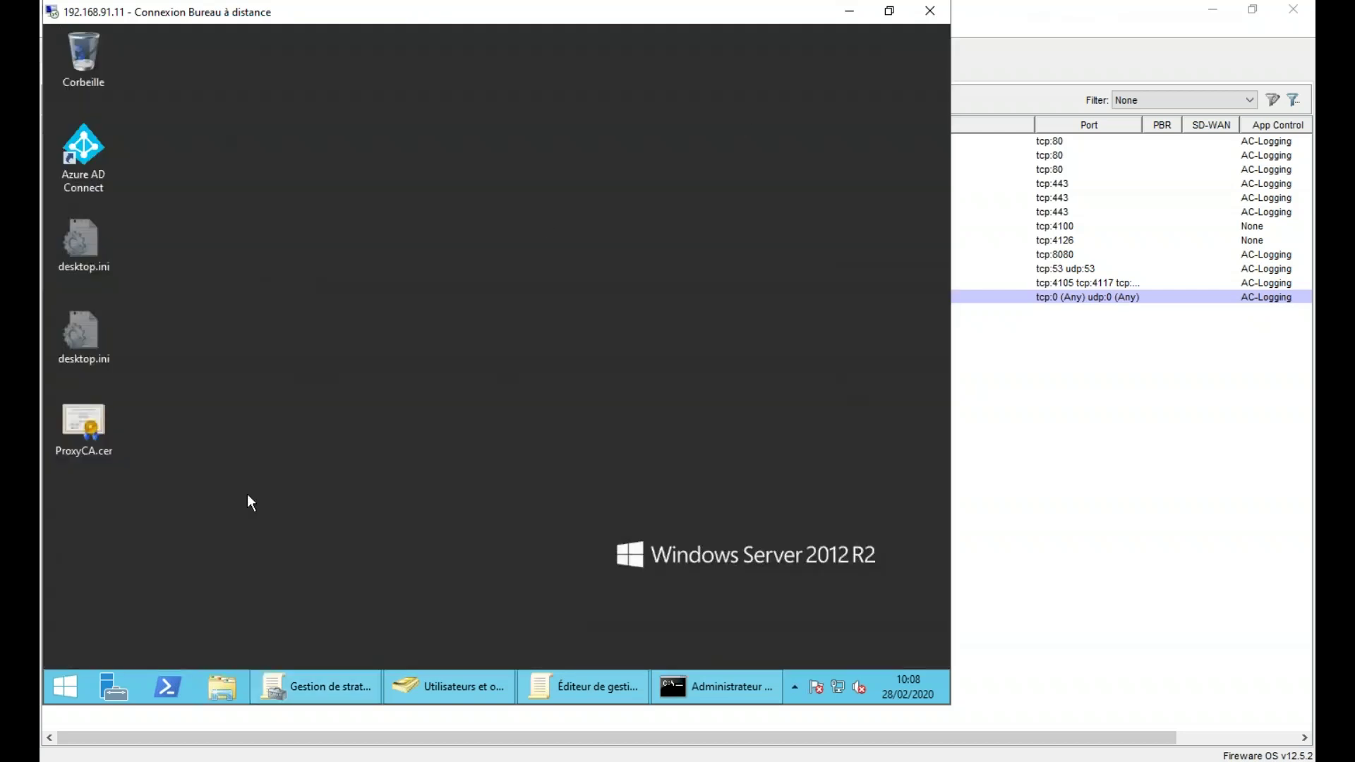
left_click(221, 684)
left_click(240, 244)
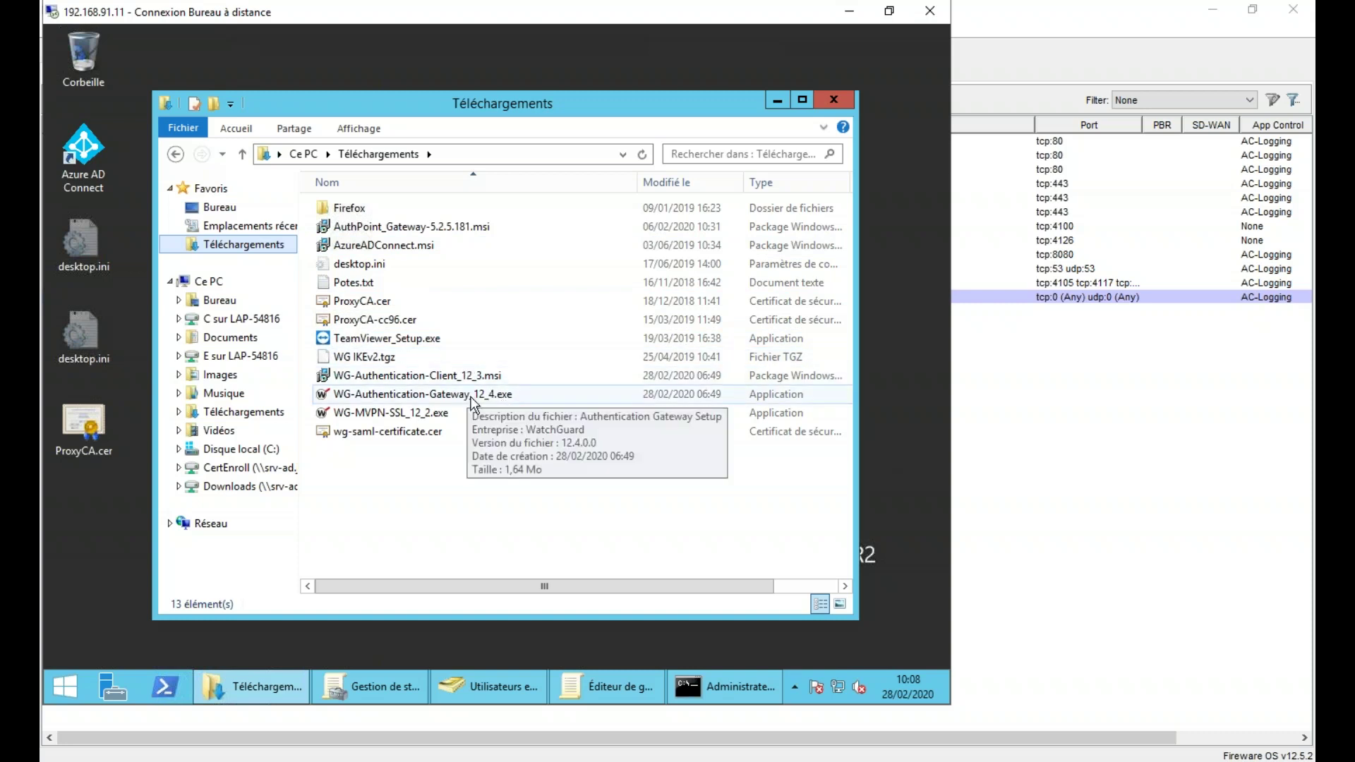
left_click(471, 396)
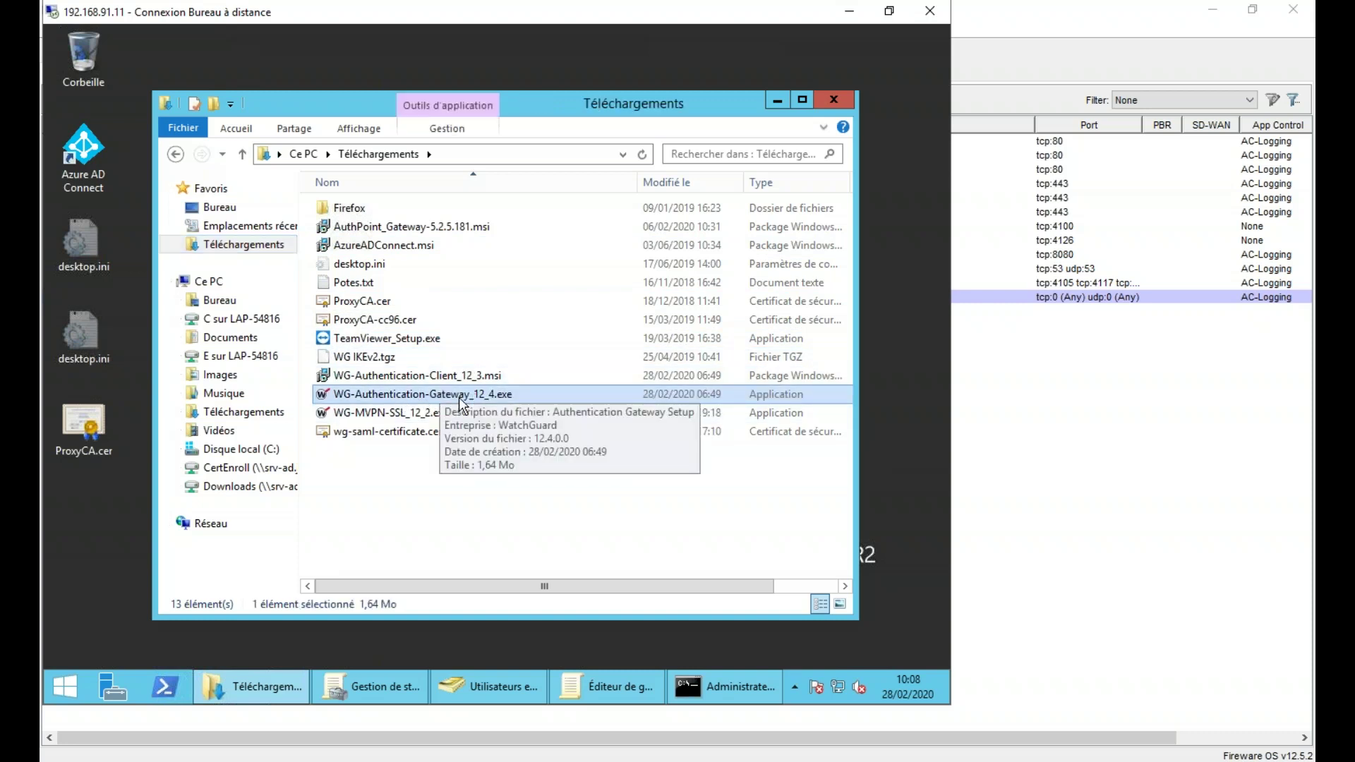
double_click(460, 397)
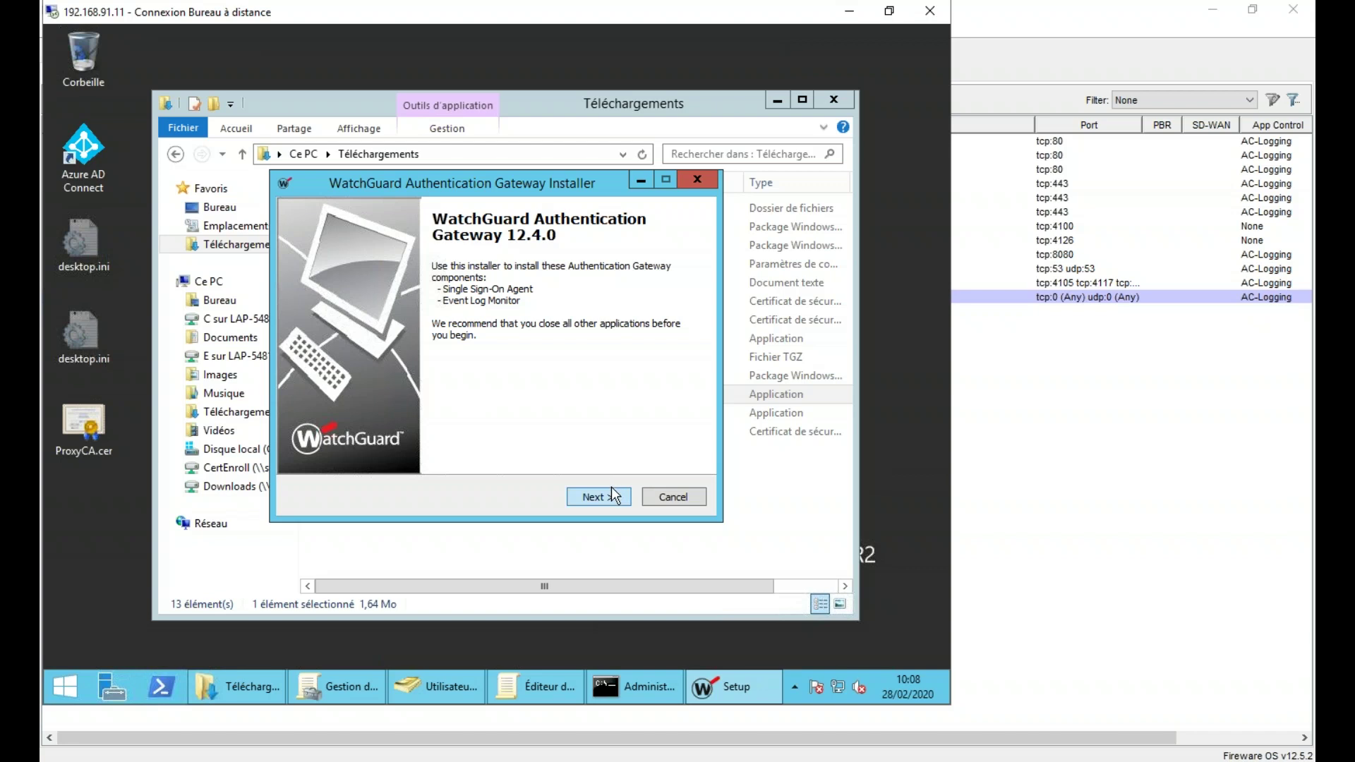
- Keep the default install folder and select both the Single Sign-On Agent and Event Log Monitor components
left_click(612, 497)
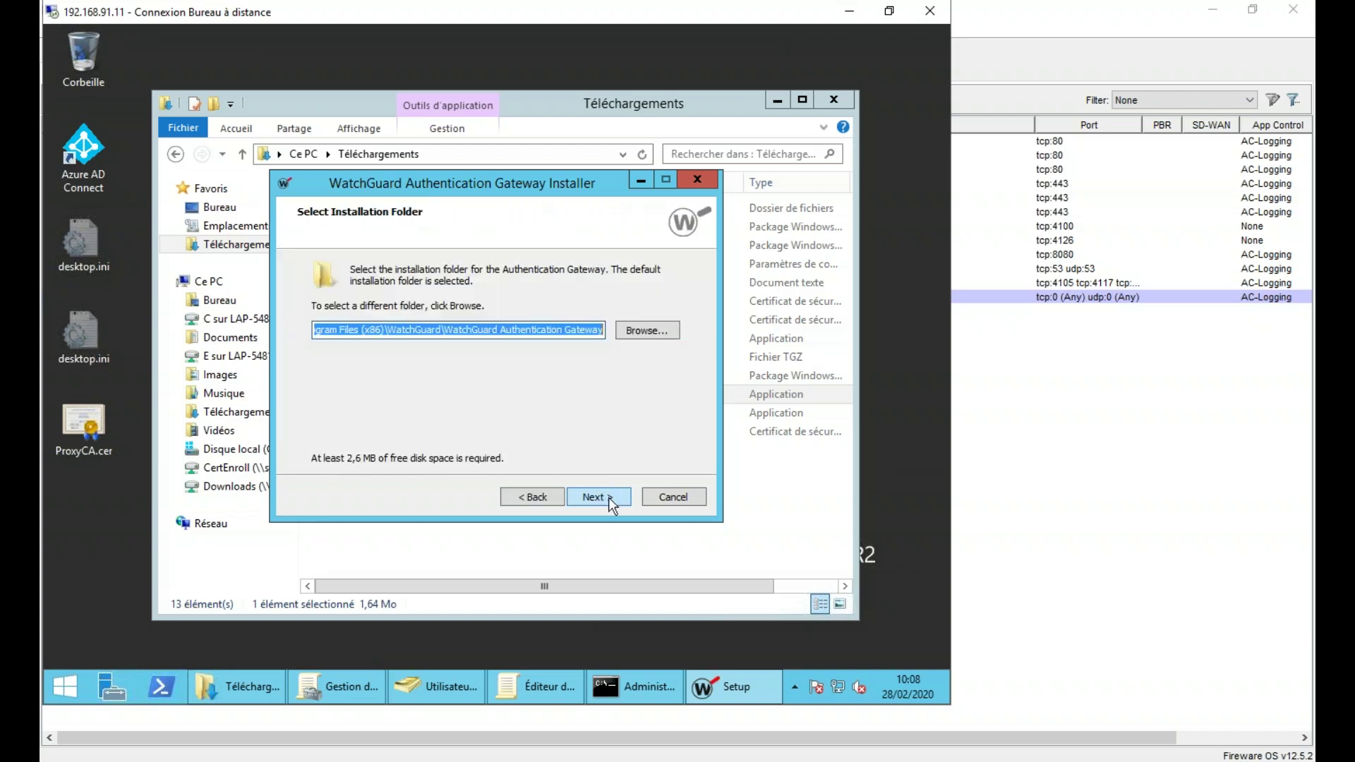
left_click(609, 497)
left_click(569, 444)
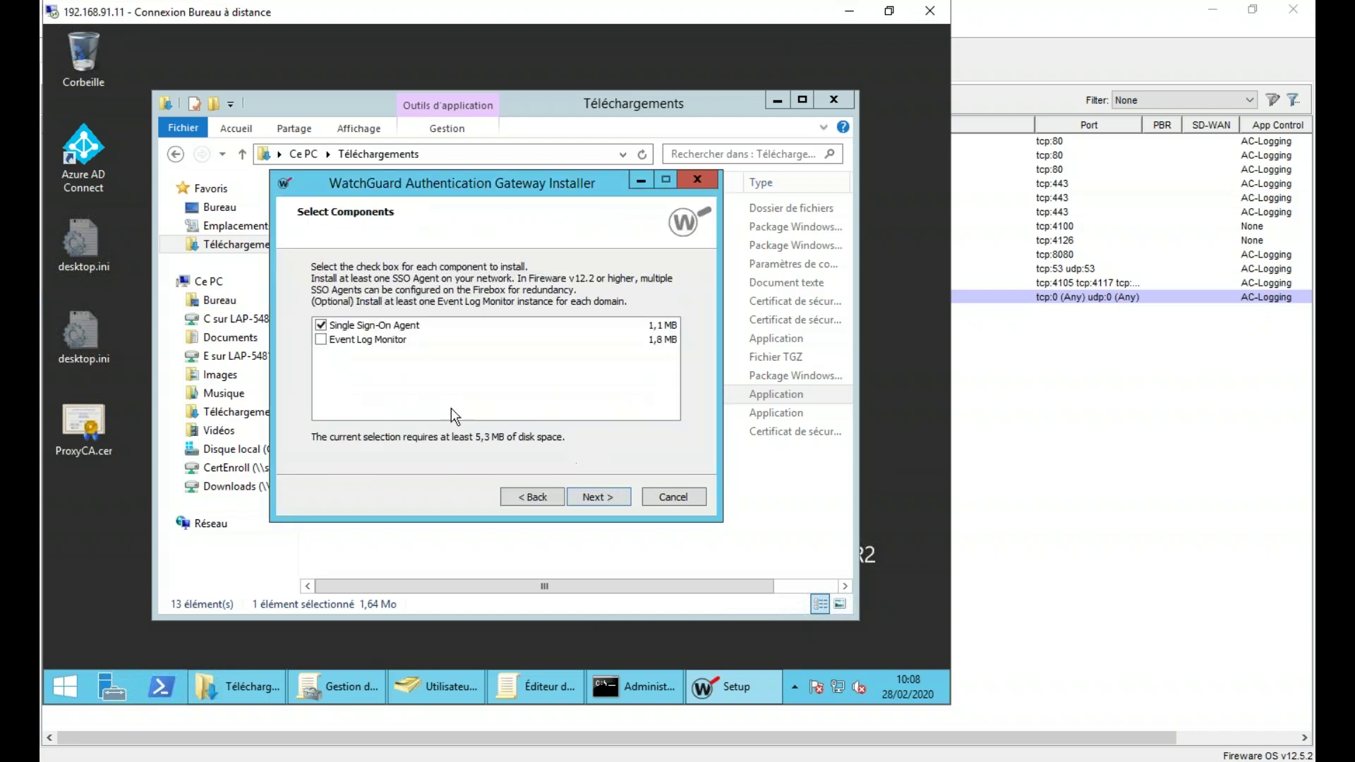
left_click(323, 339)
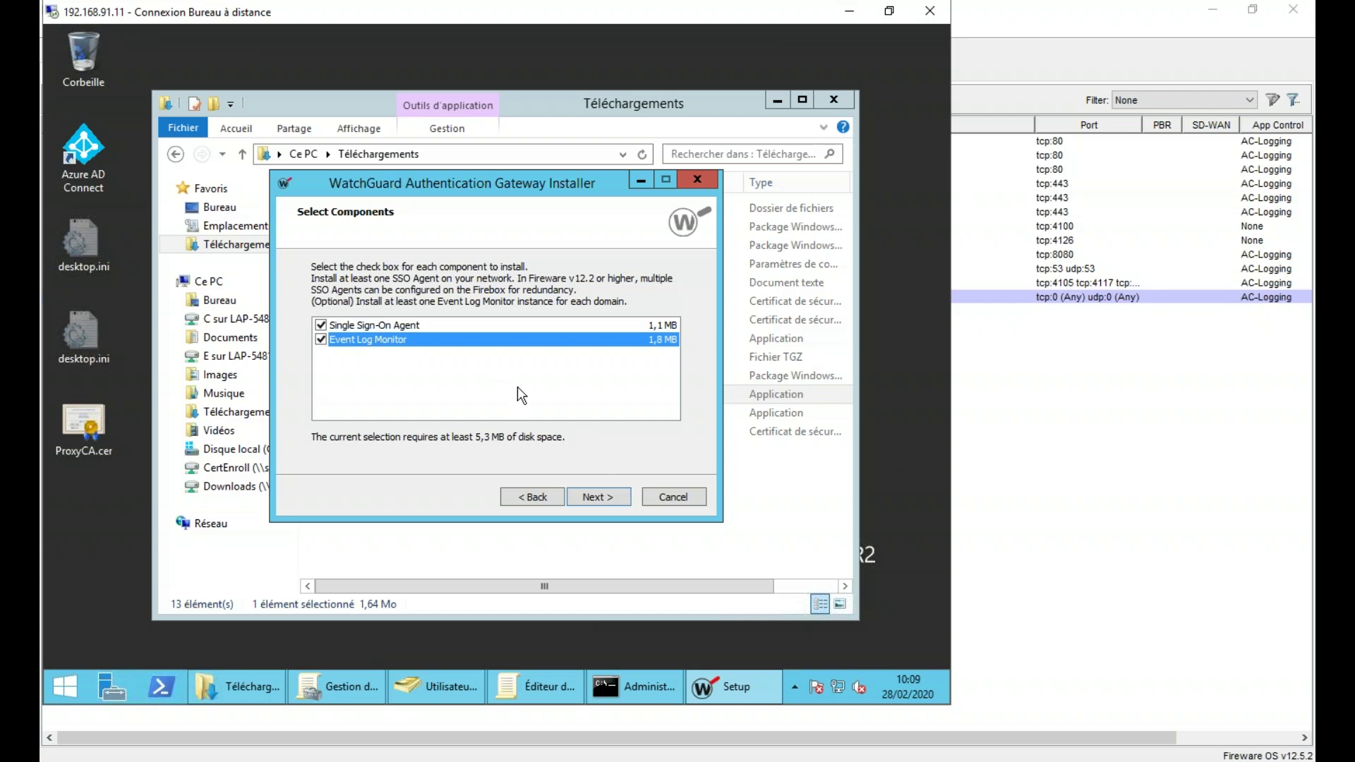
left_click(593, 498)
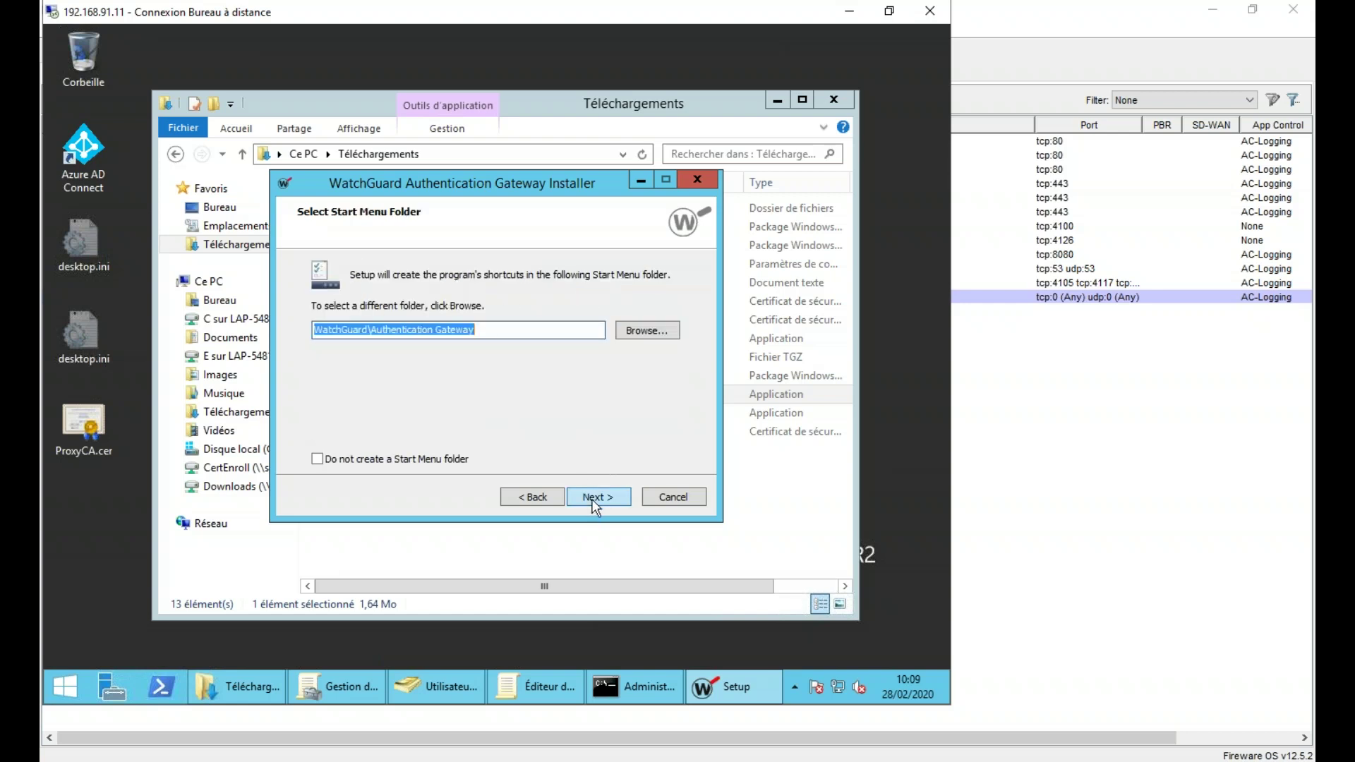
left_click(595, 498)
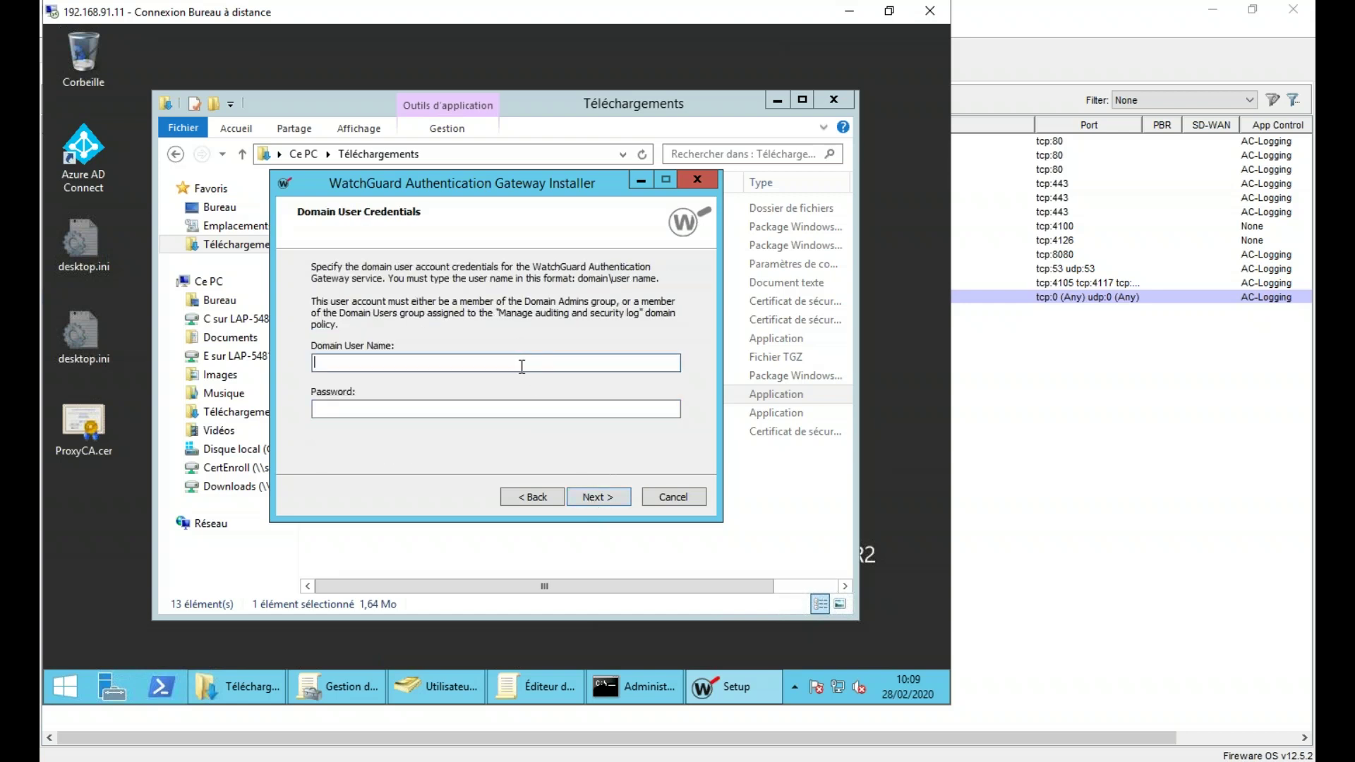
- Run the Authentication Gateway as jslab\administrateur with its password and complete the installation
type("jslab\\administrateur")
key("Tab")
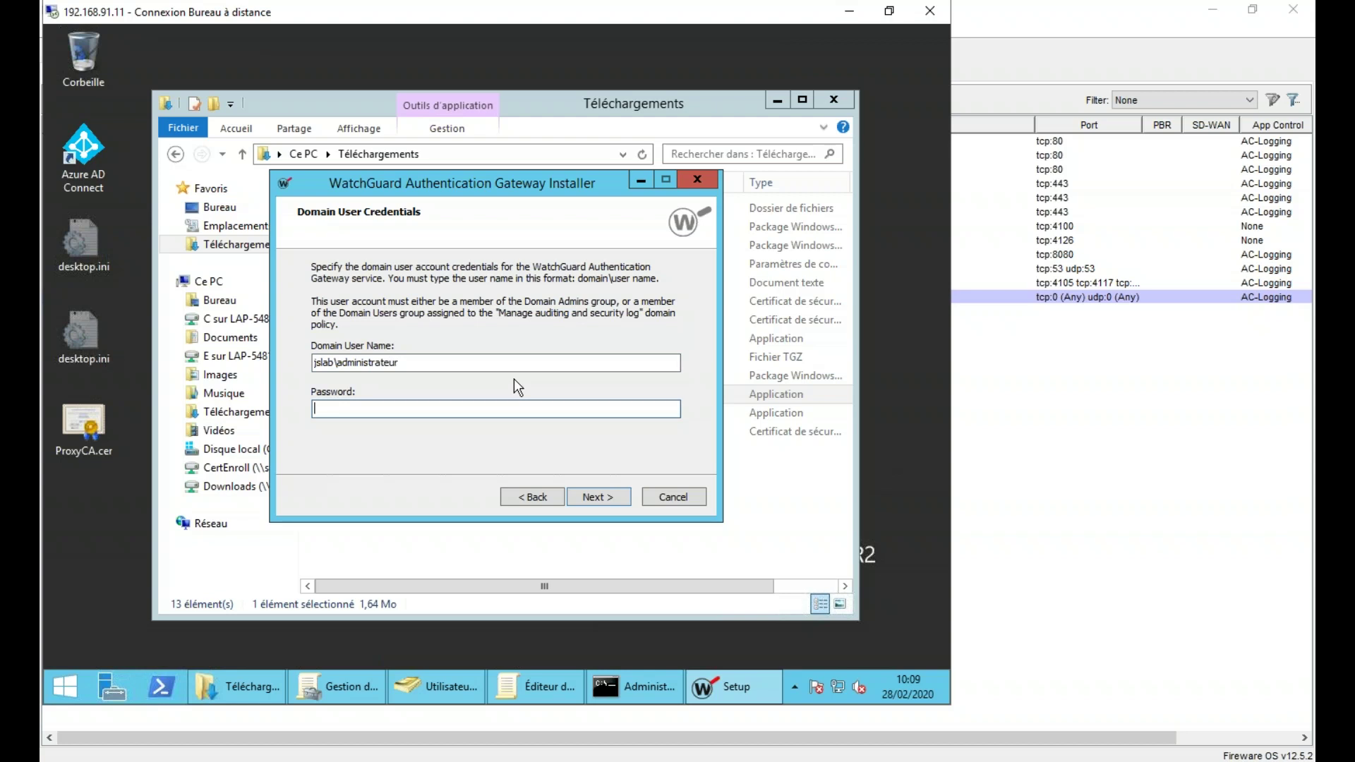
type("••••••••••••")
left_click(601, 500)
left_click(601, 499)
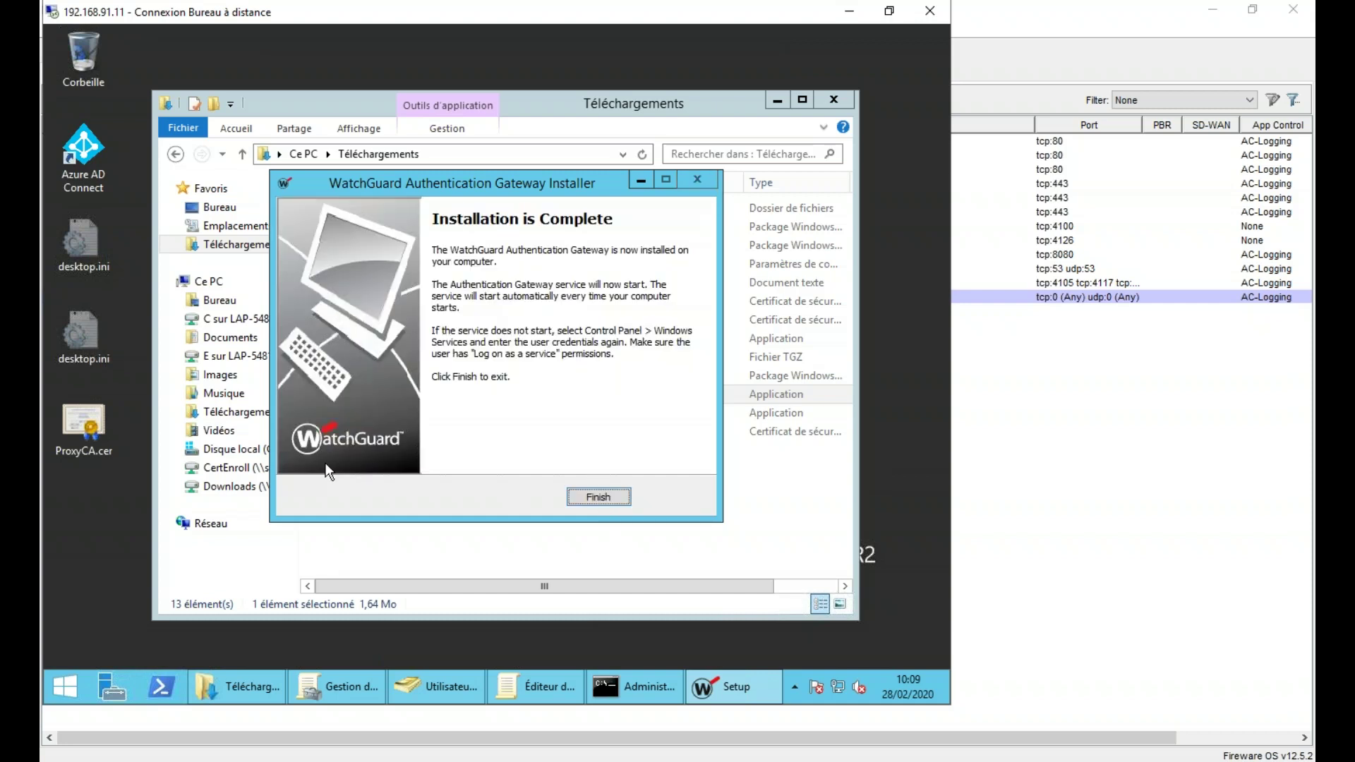
left_click(622, 497)
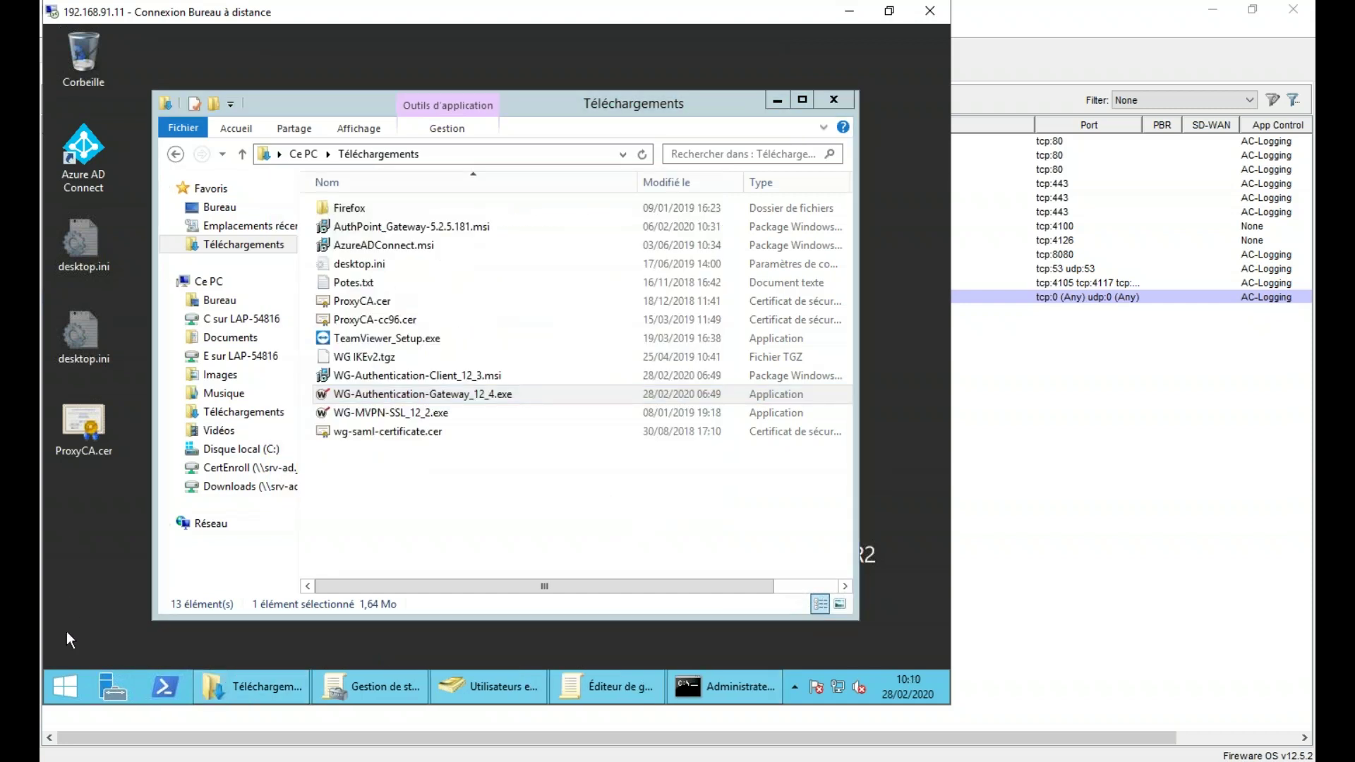
left_click(66, 685)
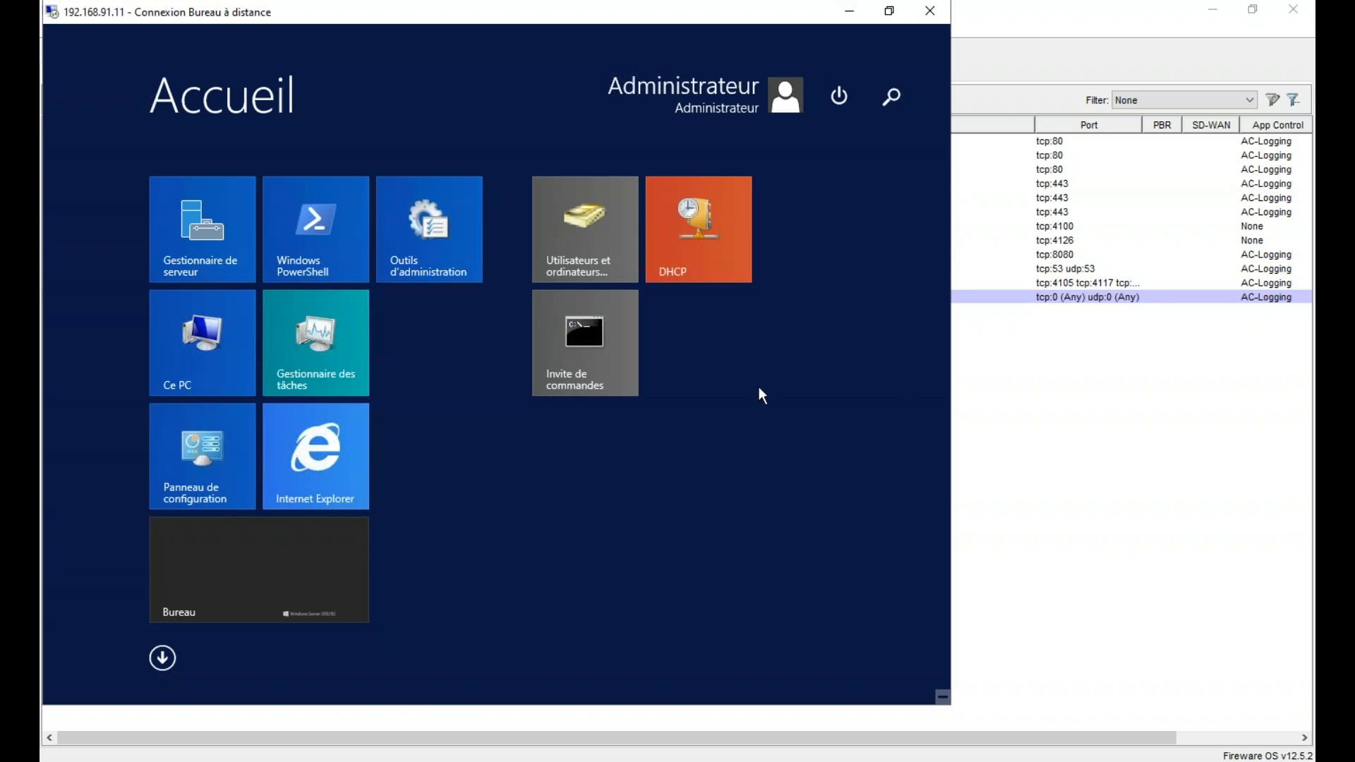
- Search 'wat' to launch the SSO Agent Configuration Tool and log in as admin
type("watchGuard Server Center 12.6.1")
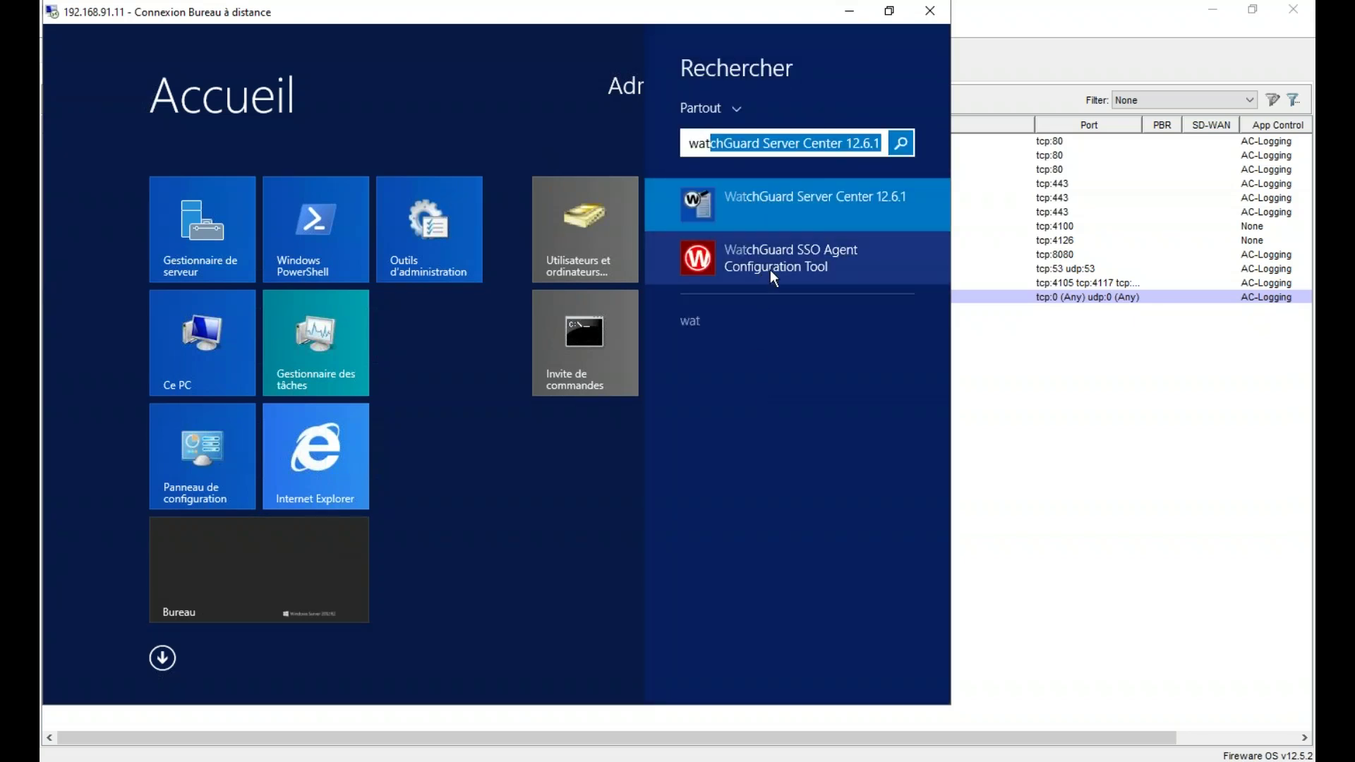
left_click(771, 272)
type("admin")
key("Tab")
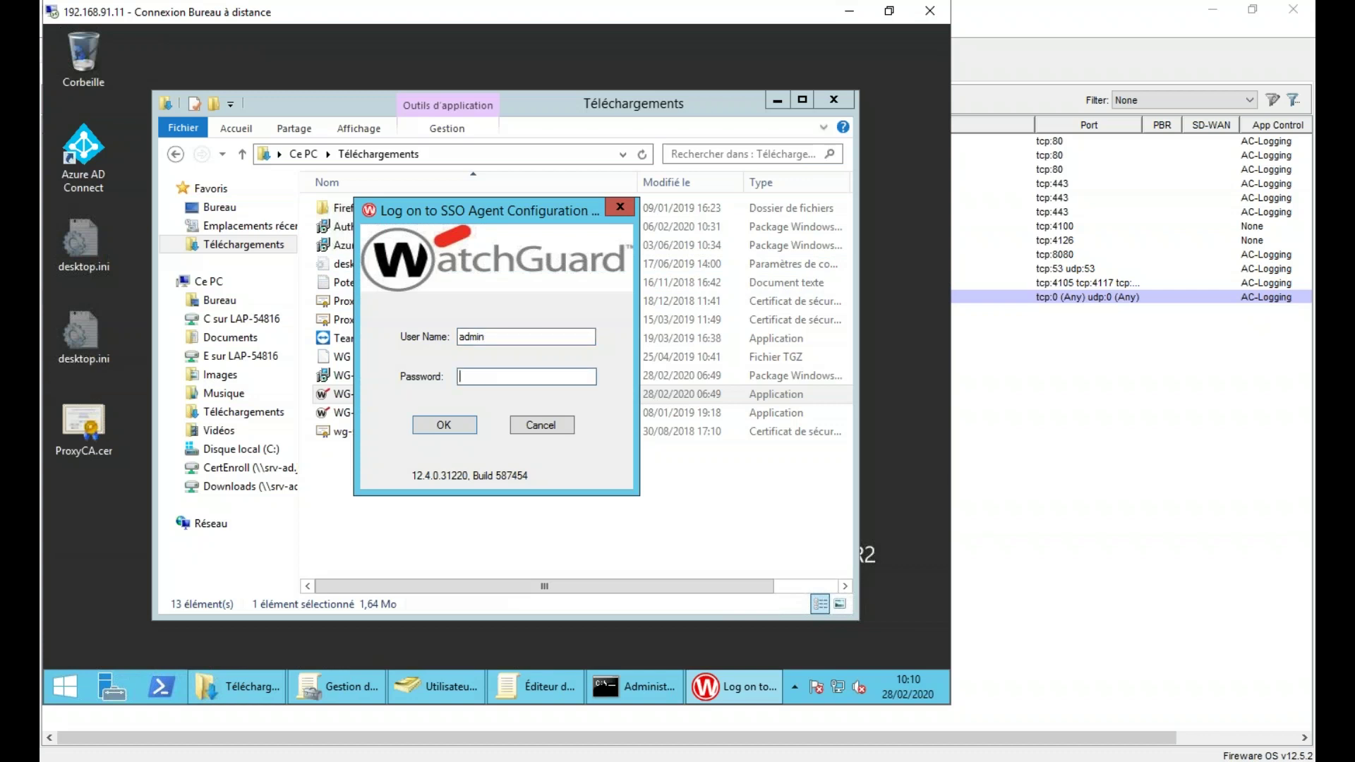
type("*********")
left_click(459, 425)
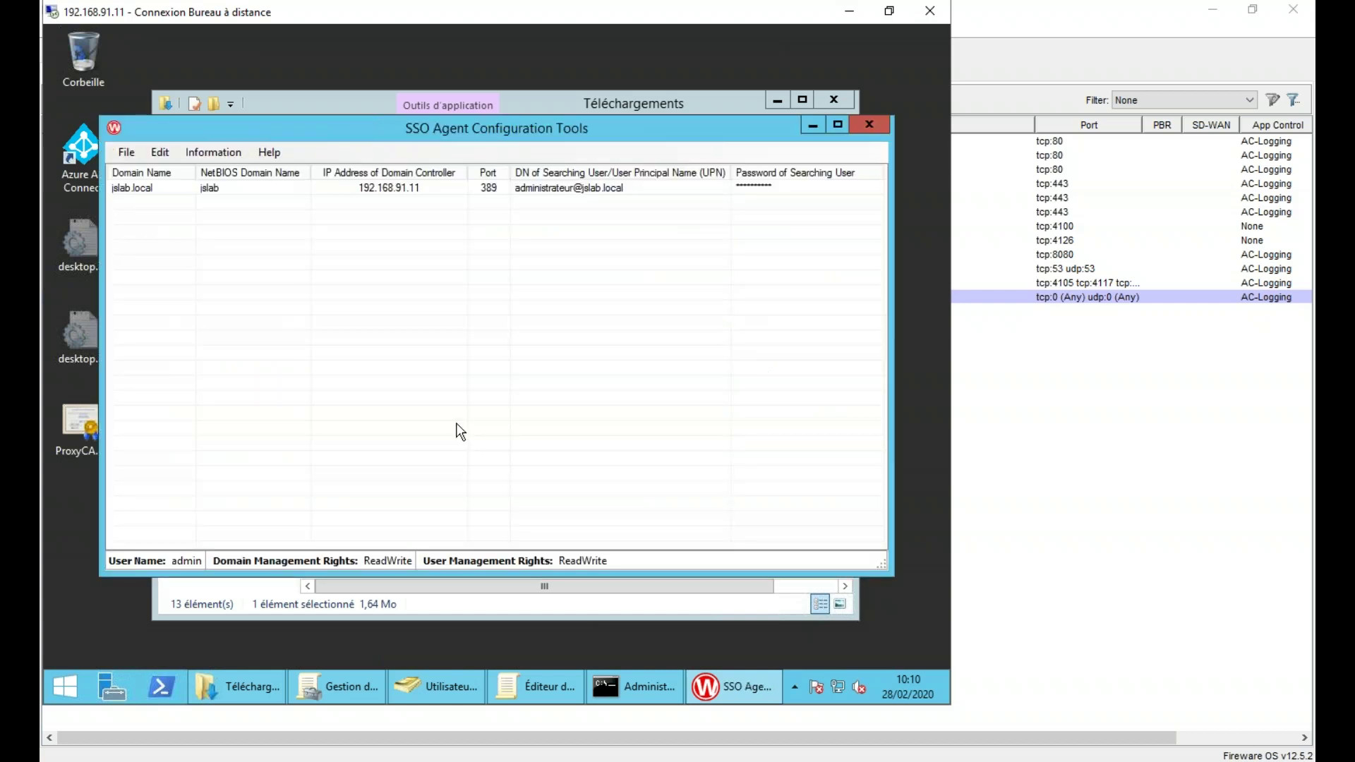
- Delete the existing jslab.local domain entry and confirm the saved configuration
right_click(276, 188)
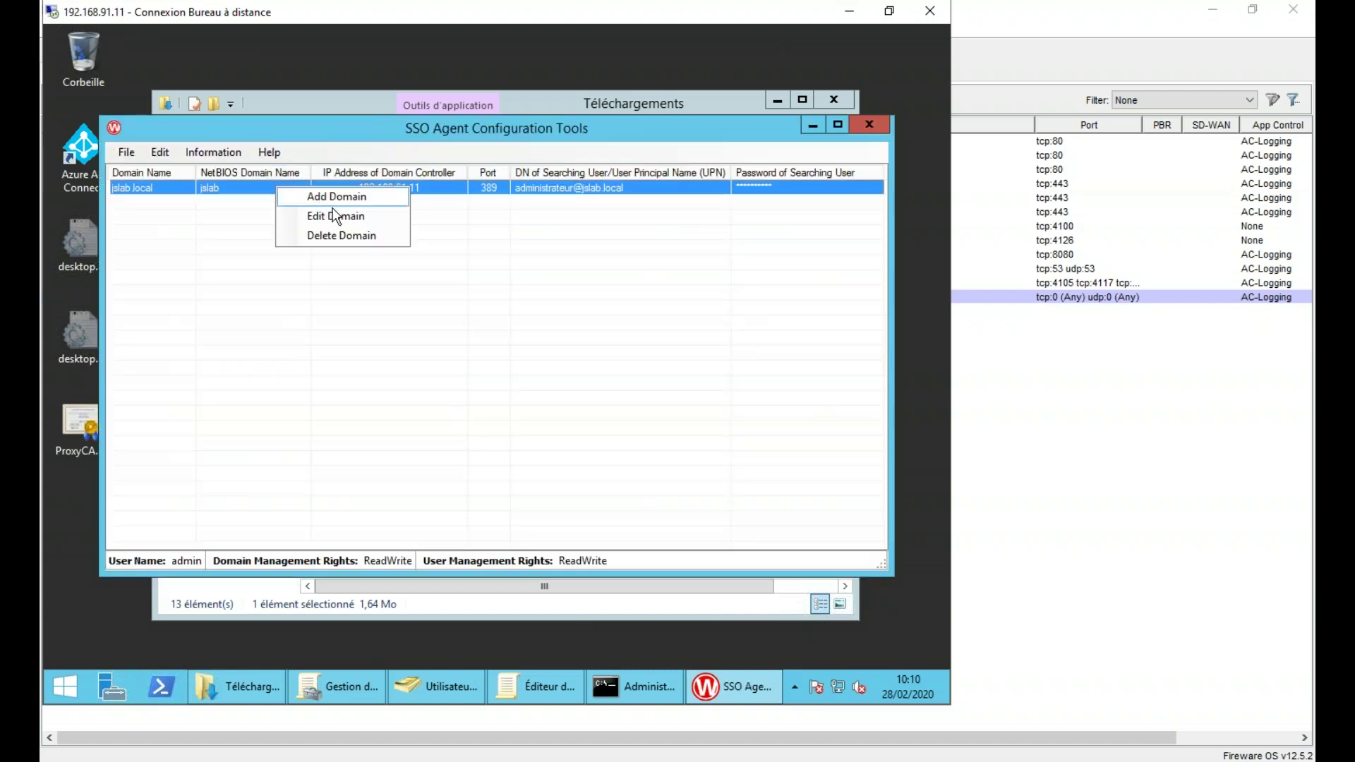
left_click(335, 236)
left_click(533, 418)
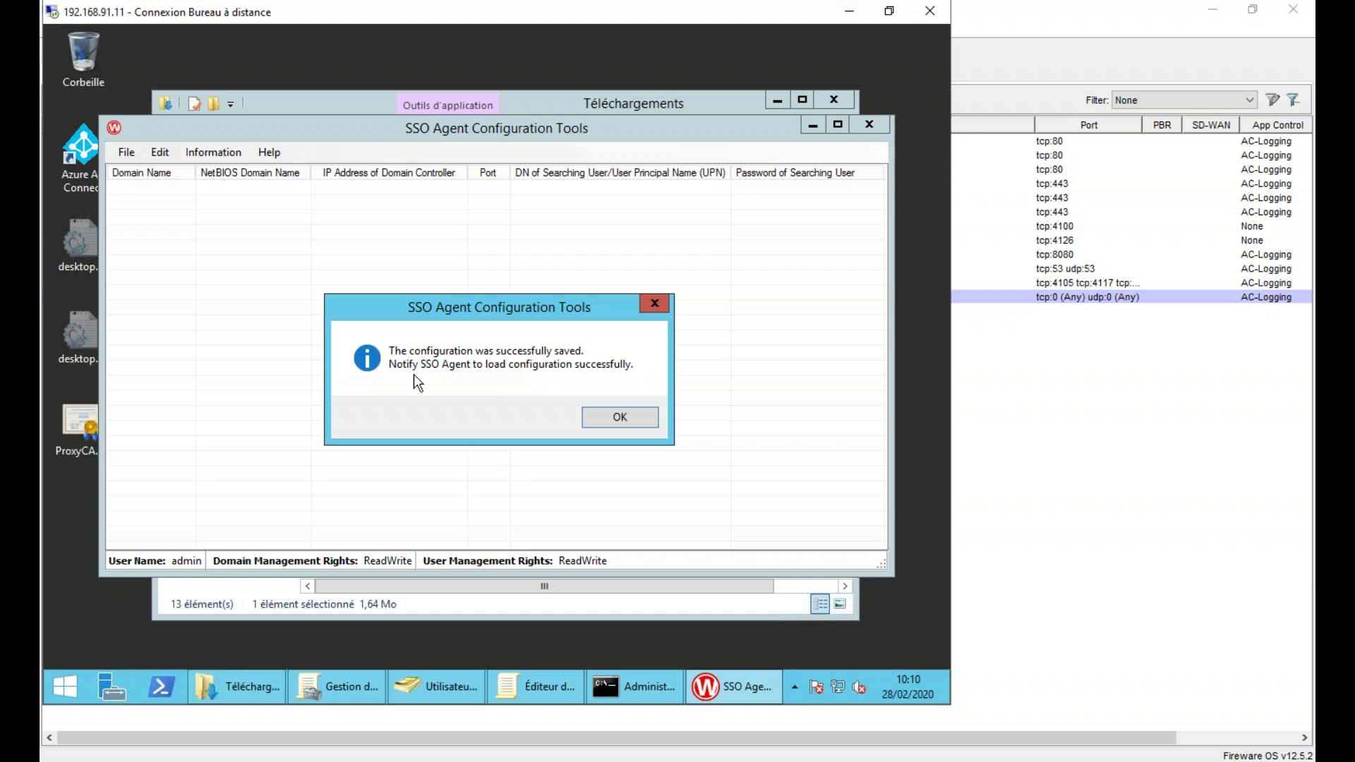
left_click(621, 418)
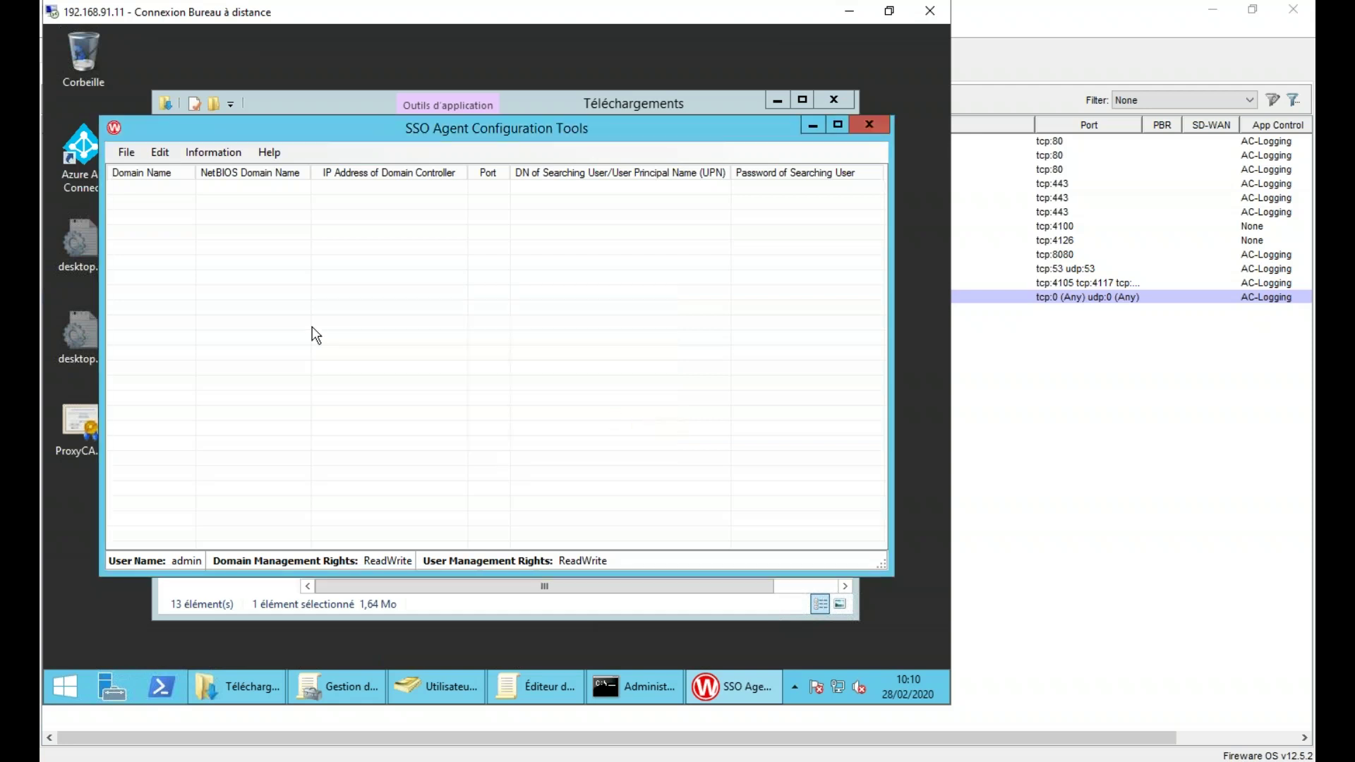
left_click(161, 158)
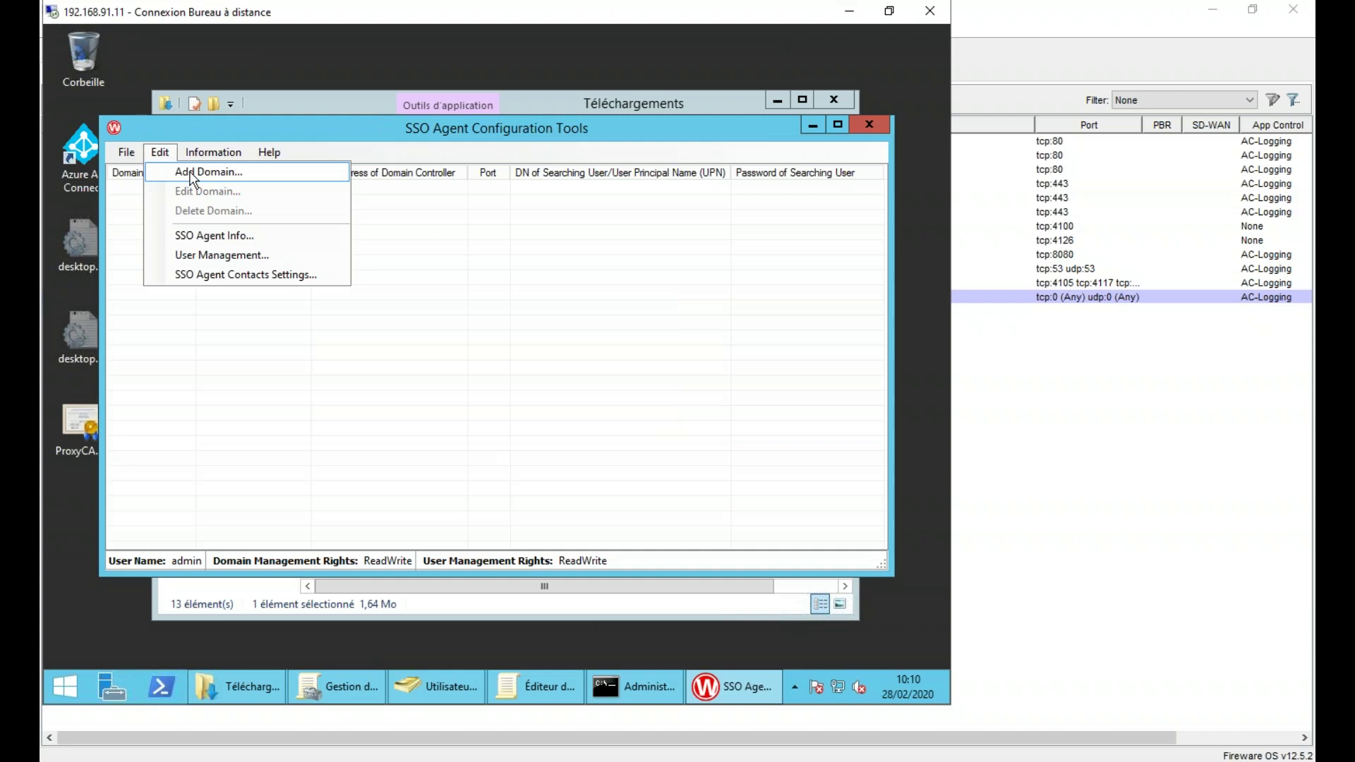
- Add a domain with NetBIOS name jslab and domain controller IP 192.168.91.11
left_click(192, 175)
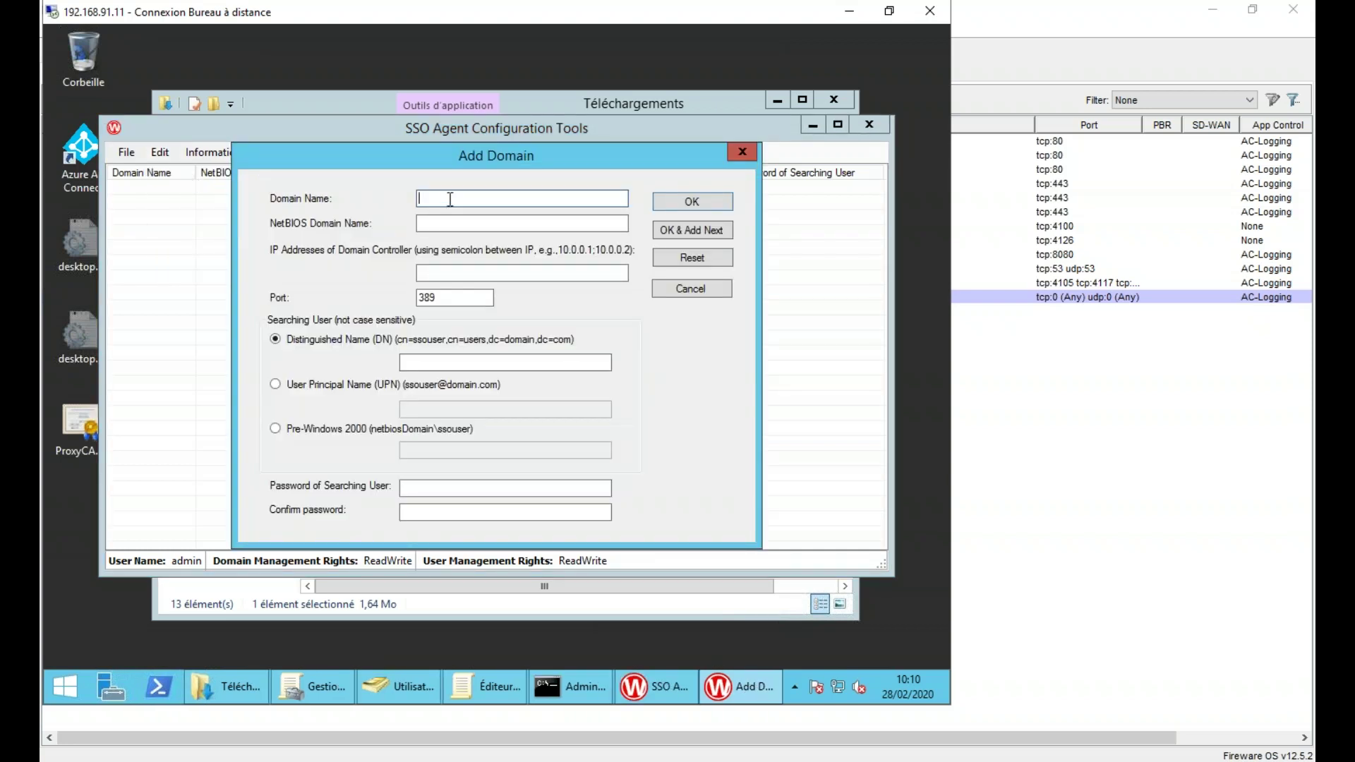
type("jslab.local")
key("Tab")
type("jslab")
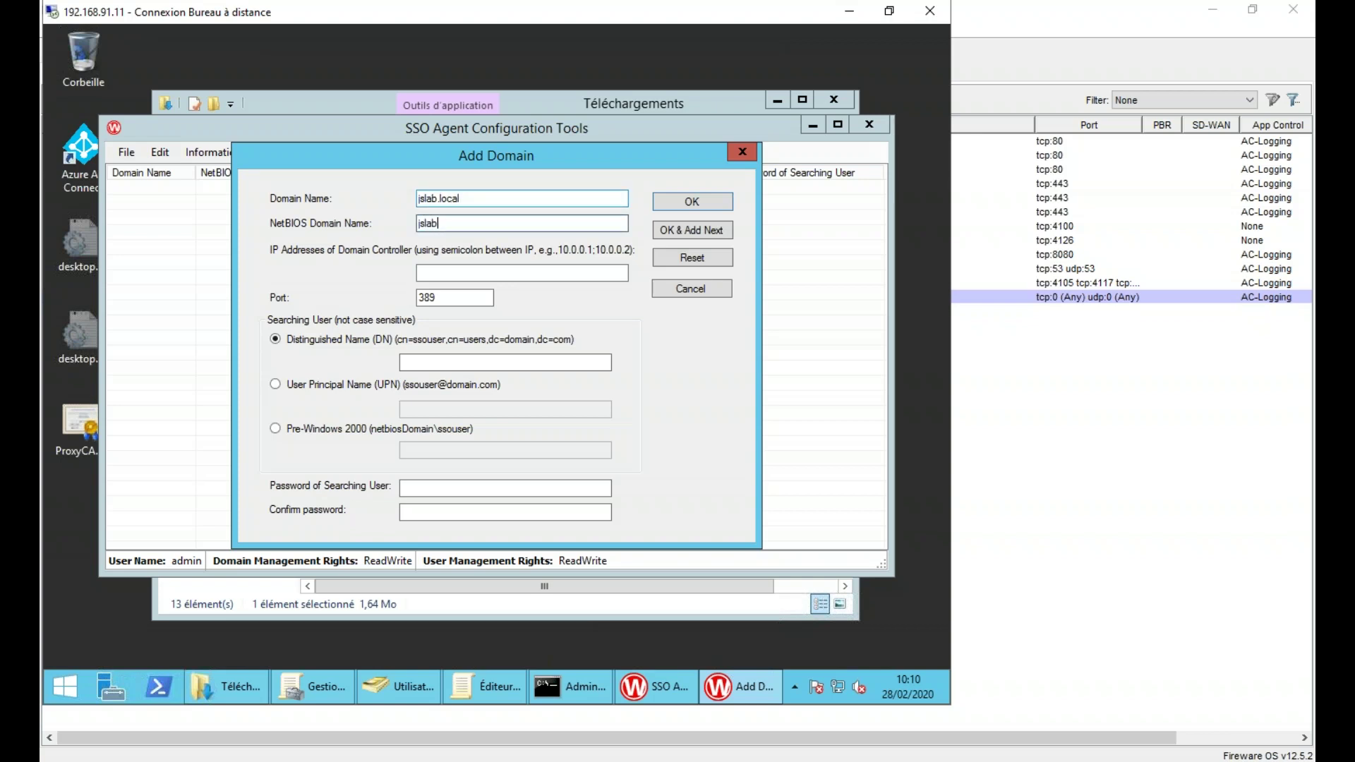
left_click(507, 272)
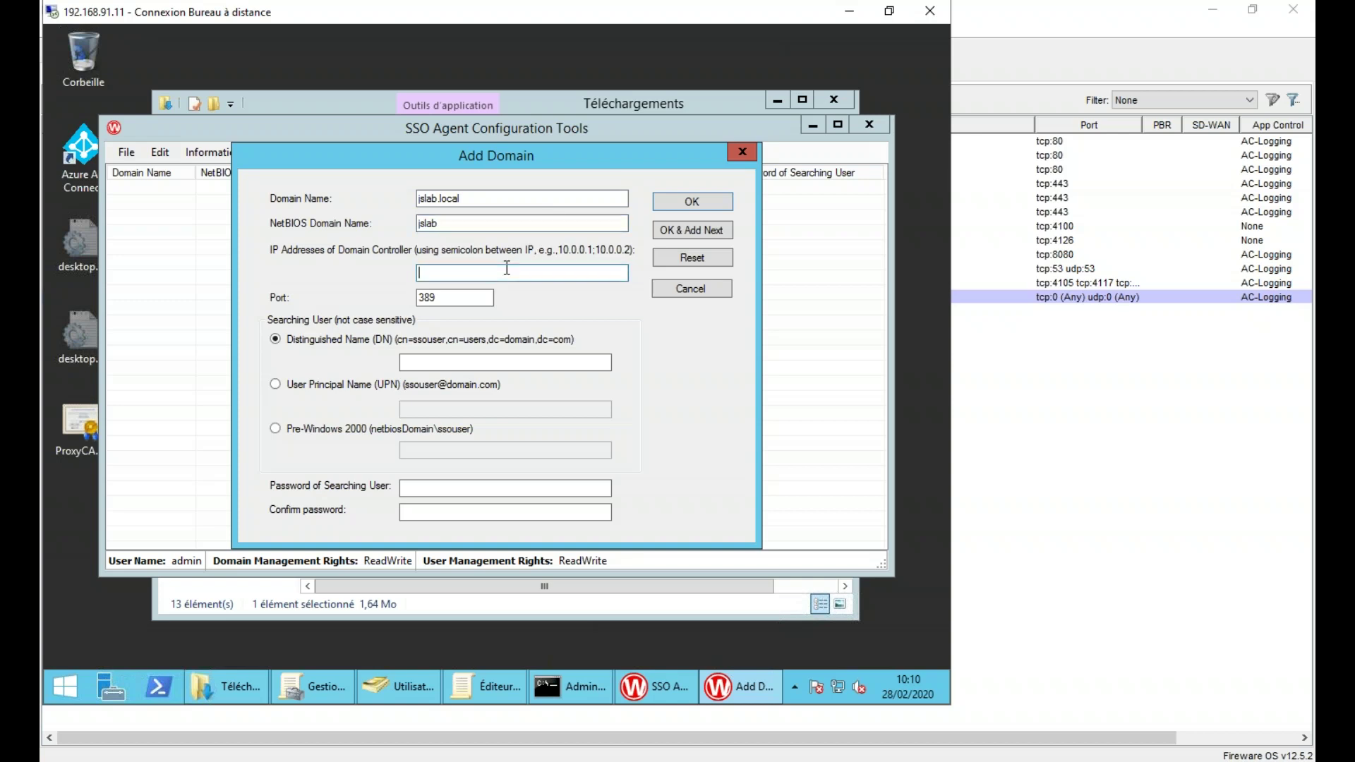
type("192.168.91.11")
left_click(455, 296)
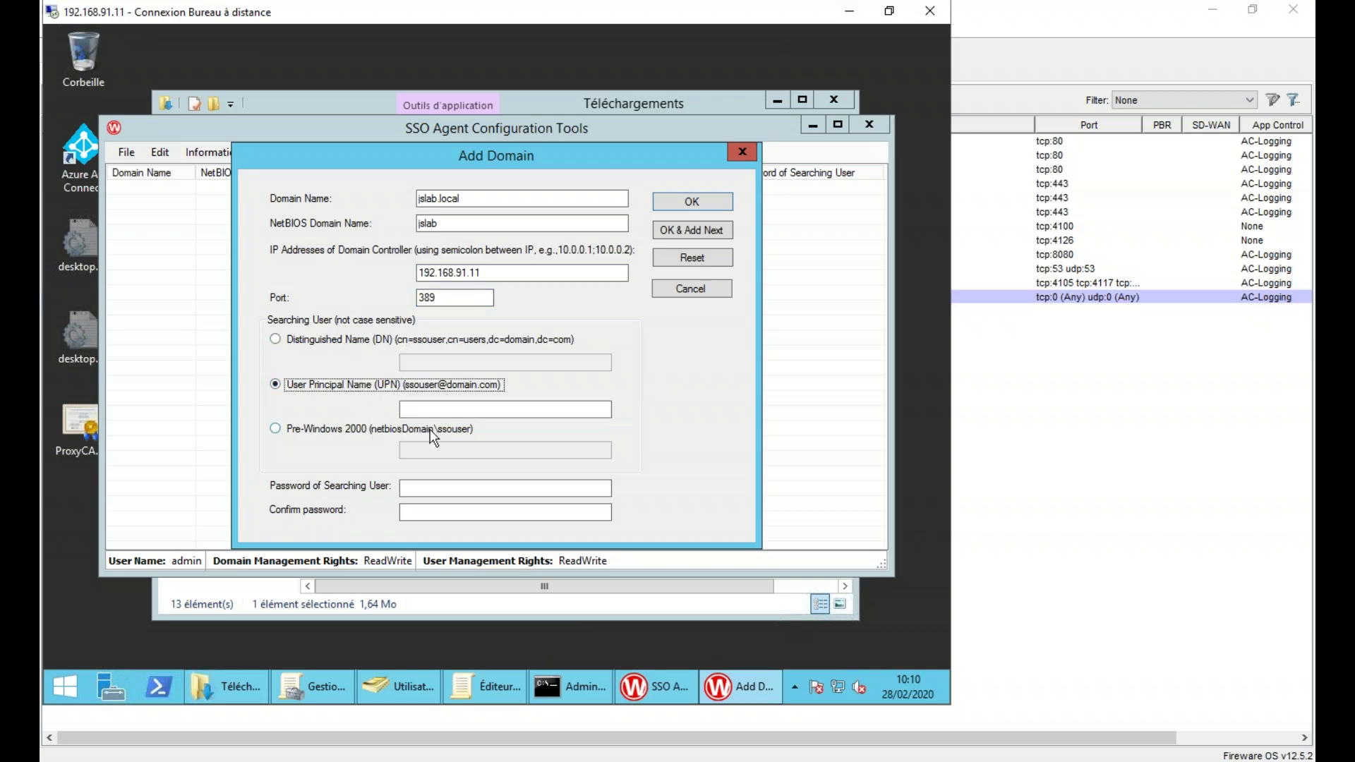
- Set the searching user to pre-Windows 2000 account jslab\administrateur with its password, and save the domain
left_click(368, 429)
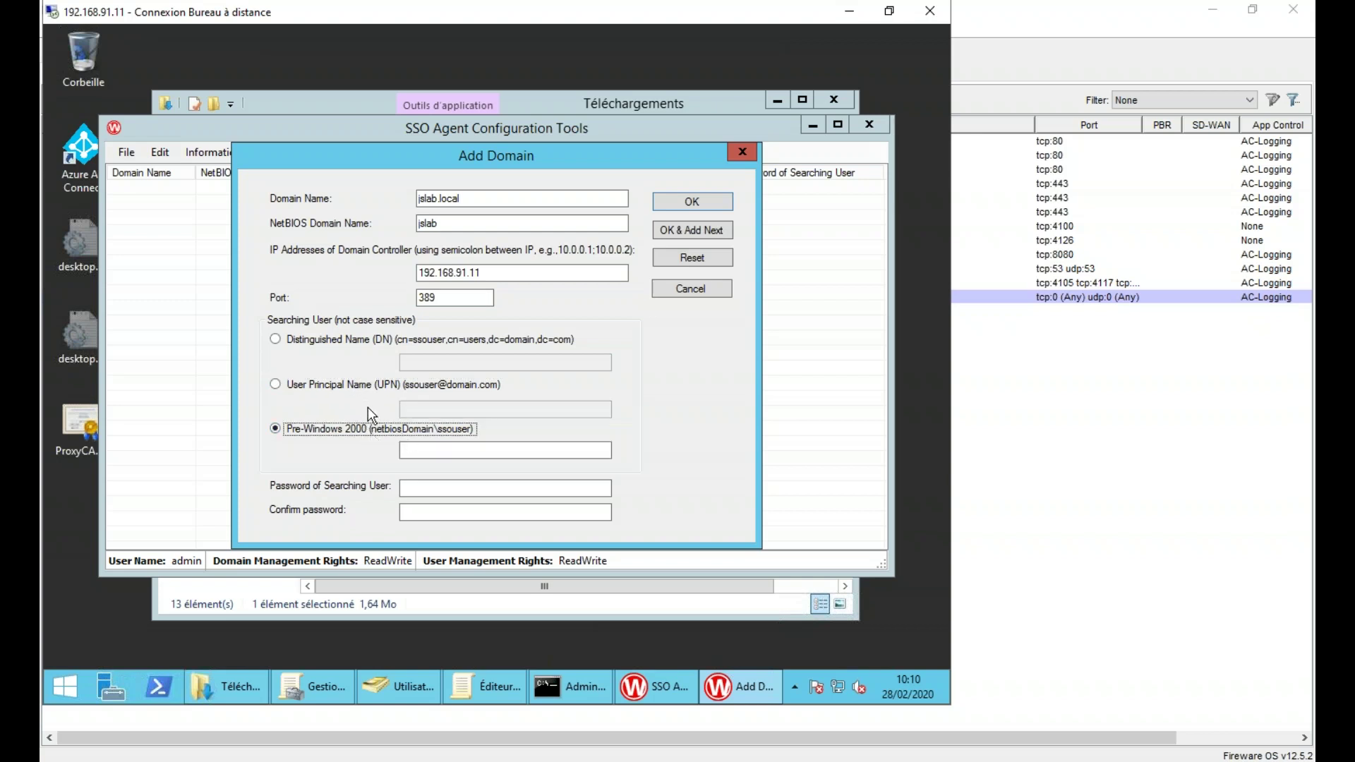
left_click(371, 387)
left_click(418, 408)
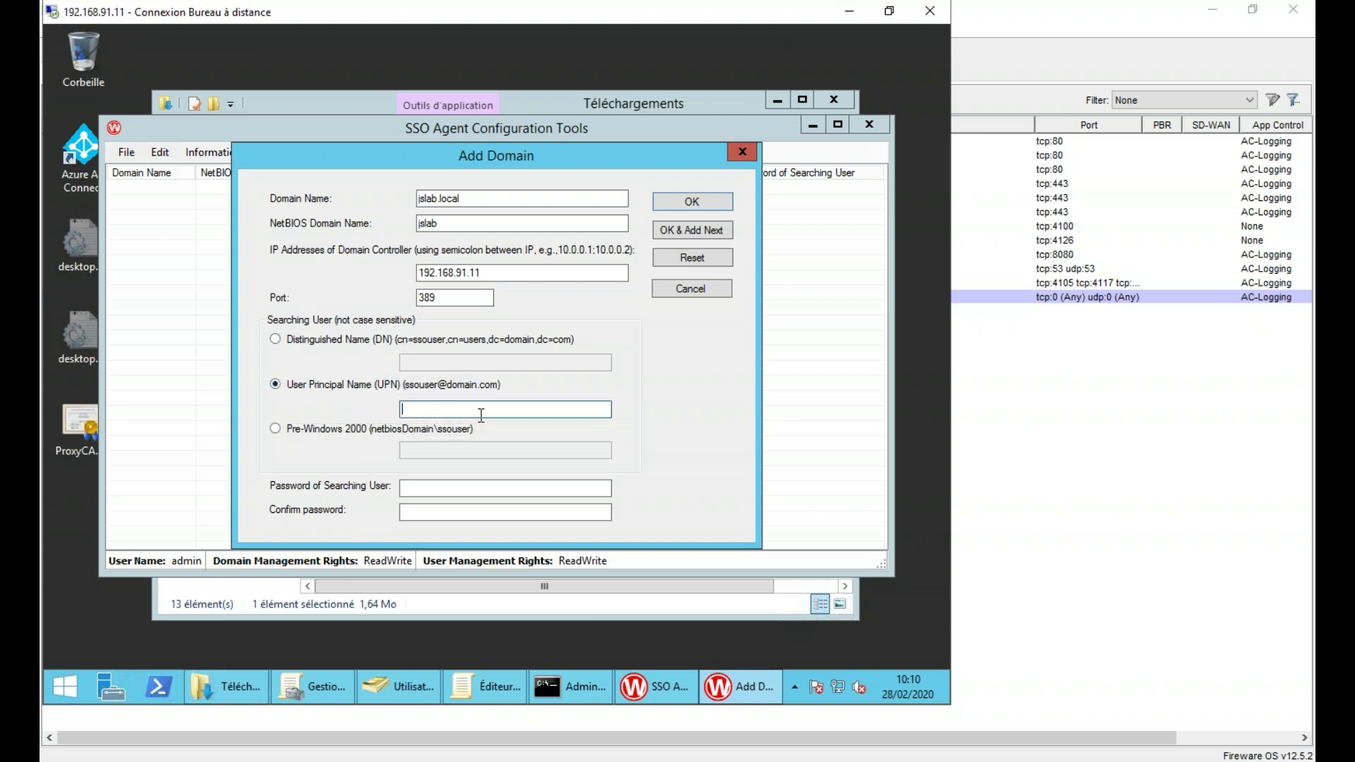
left_click(385, 431)
left_click(462, 453)
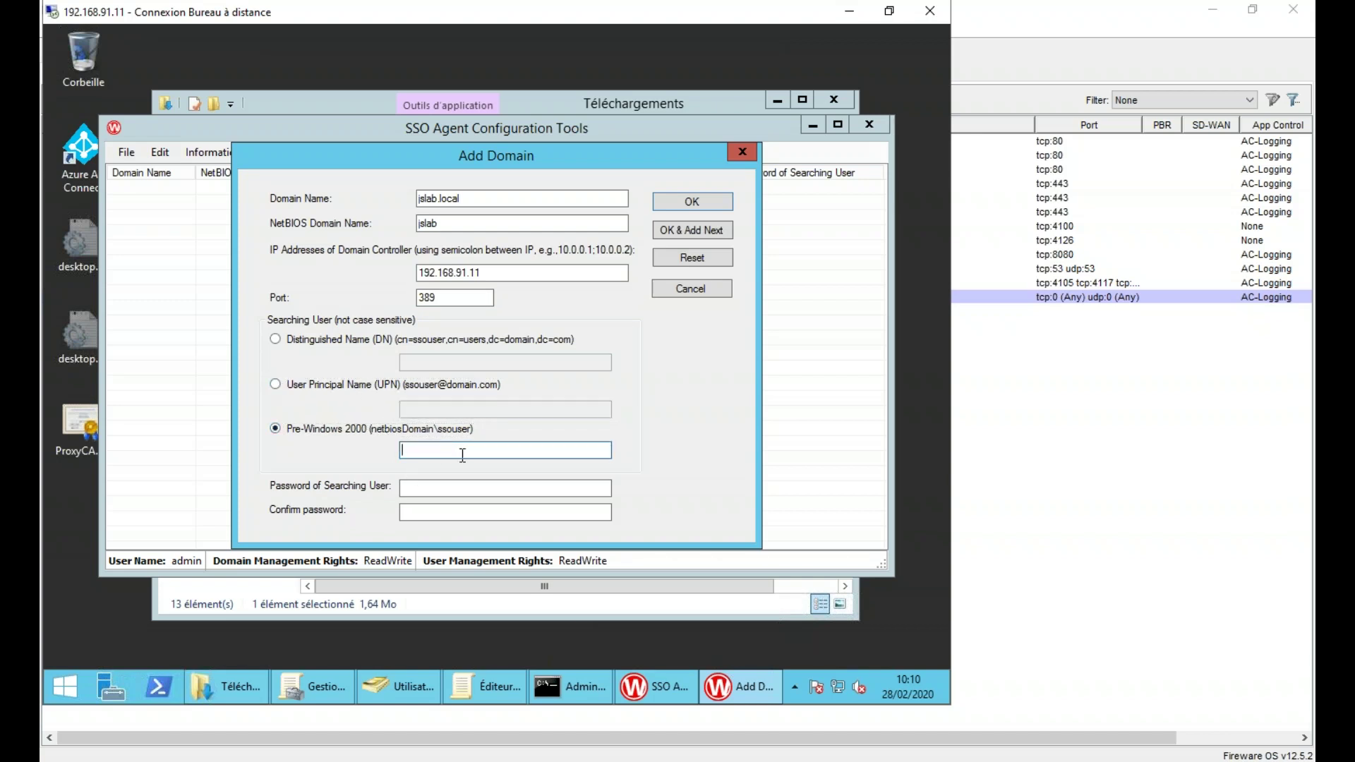
type("jslab\\administrateur")
key("Tab")
type("*******")
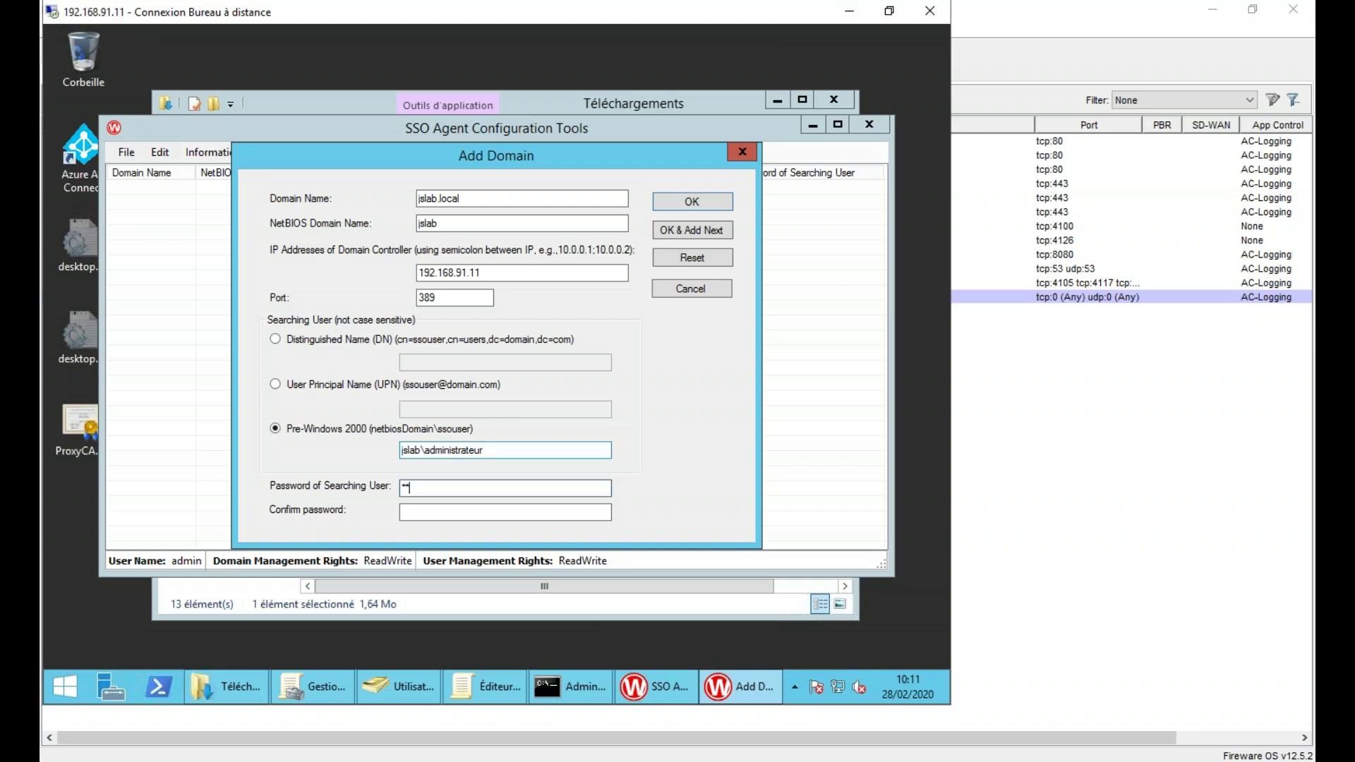
type("******")
key("Tab")
type("*************")
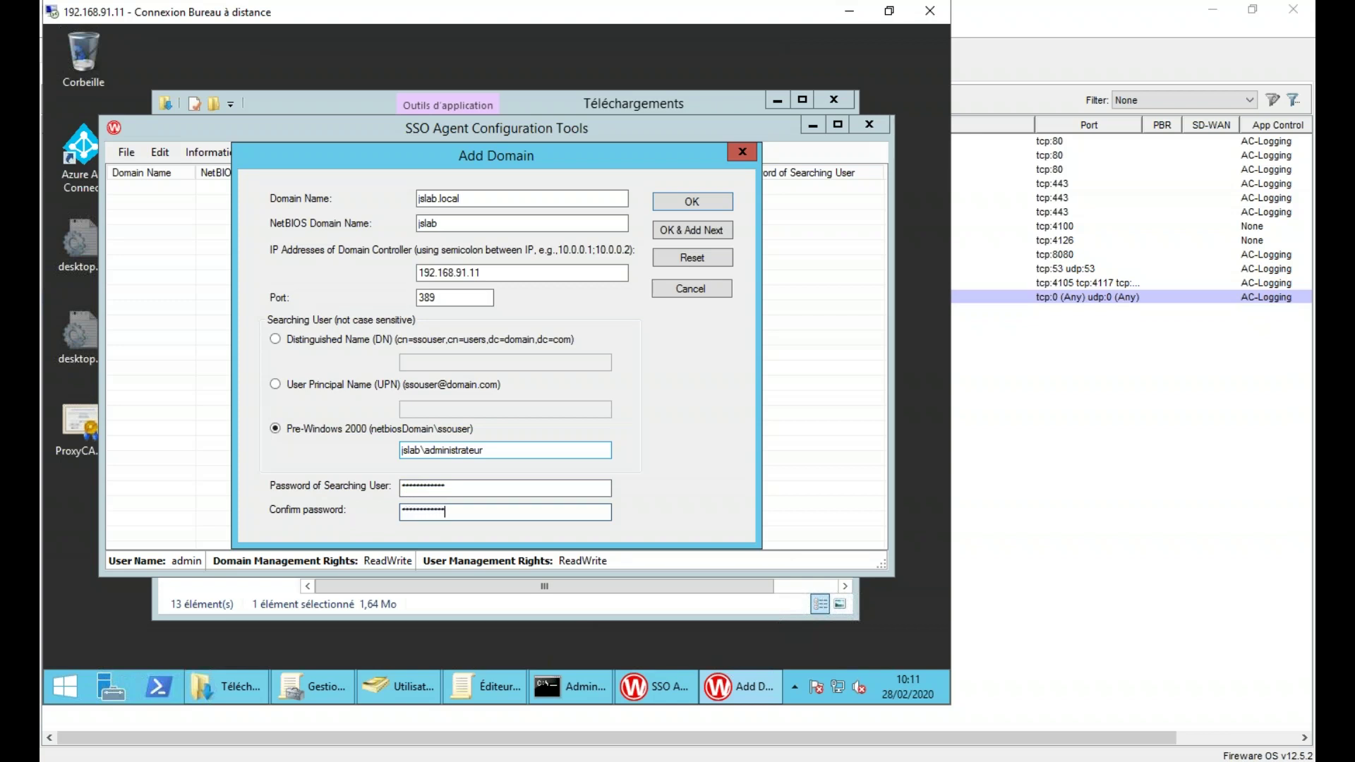
left_click(691, 202)
left_click(619, 419)
- Review the SSO Client, Event Log Monitor and Exchange Monitor entries in SSO Agent Contacts Settings
left_click(161, 152)
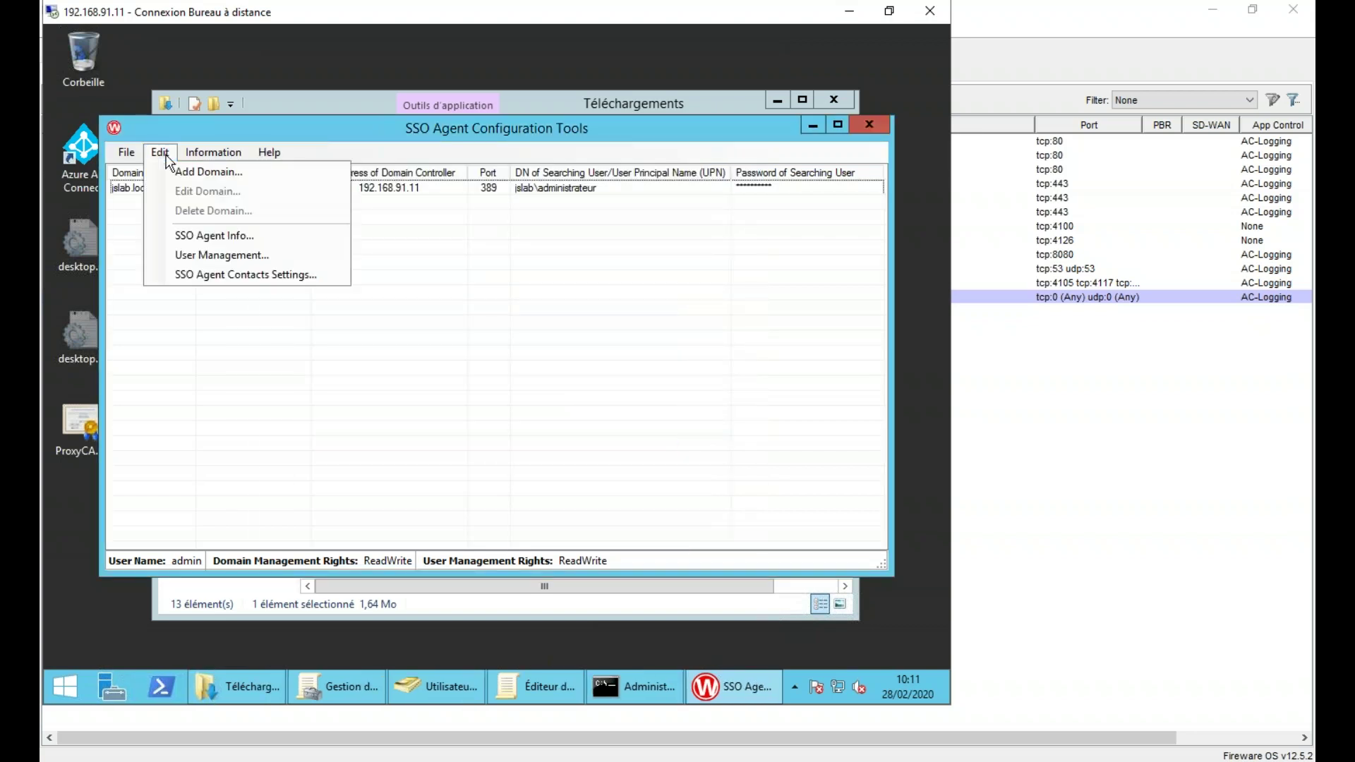
left_click(224, 275)
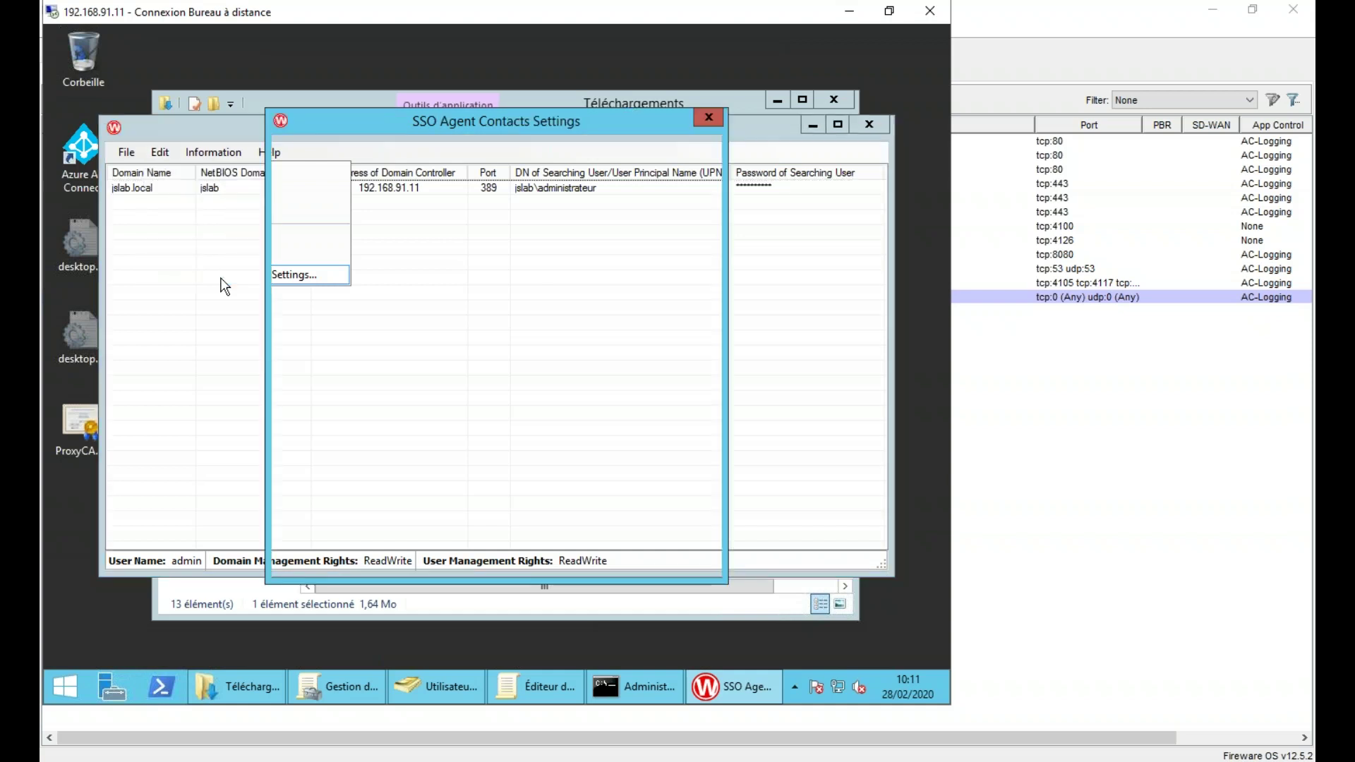
left_click(494, 201)
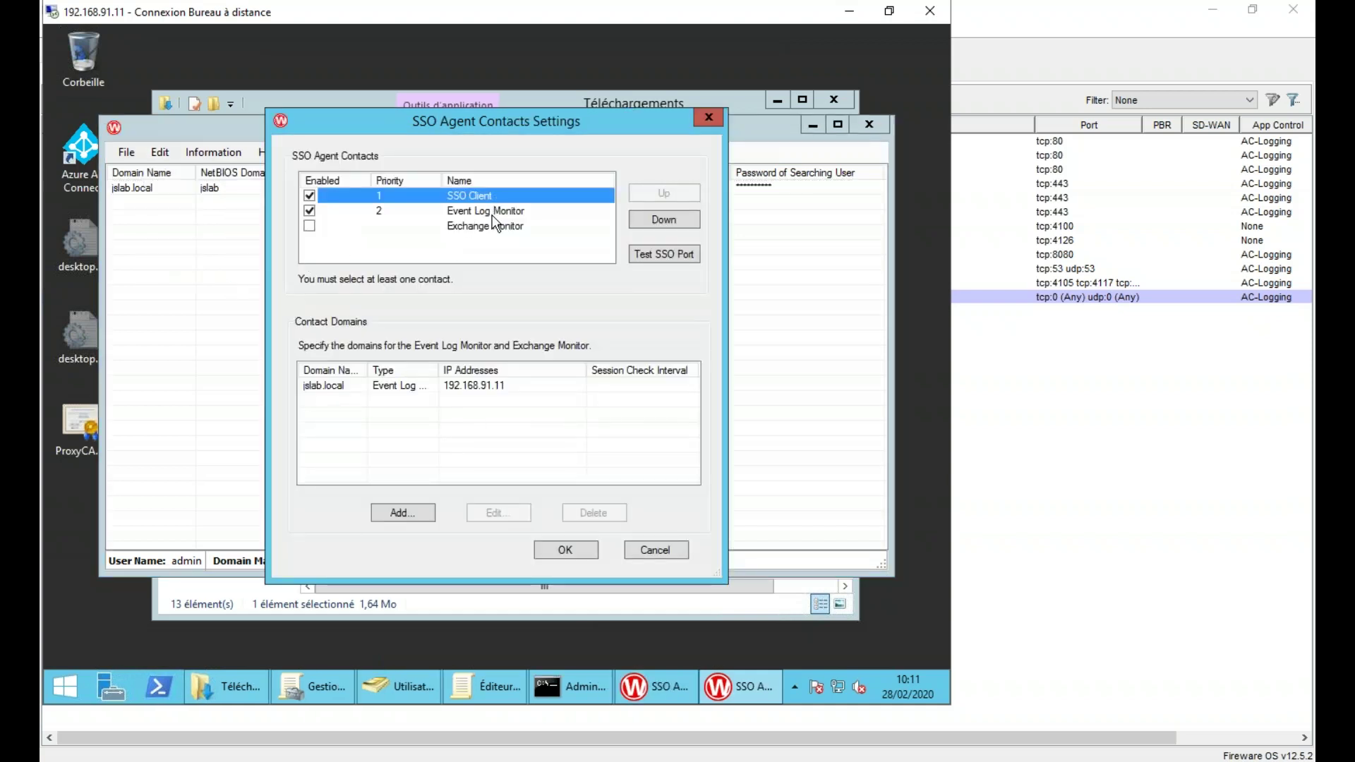
key("Down")
key("Down")
key("Up")
key("Up")
left_click(480, 214)
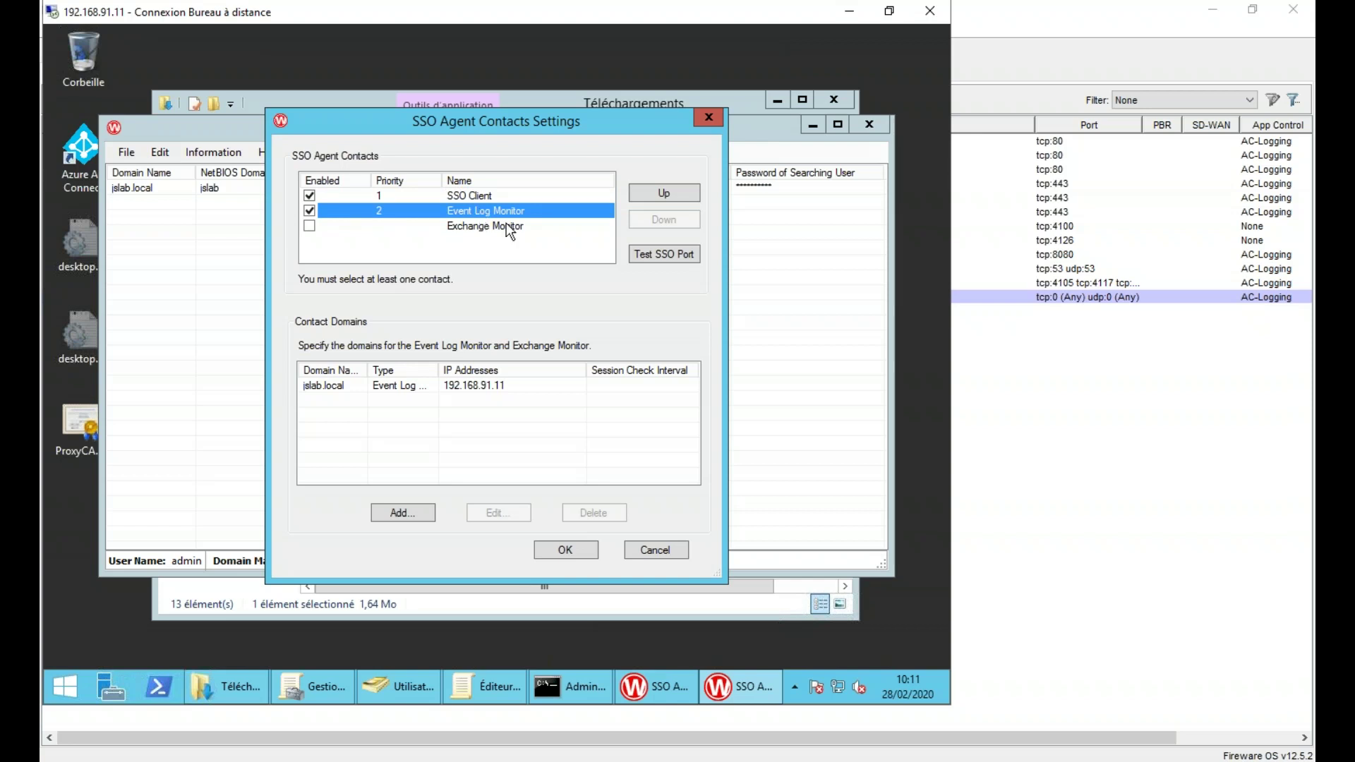
left_click(503, 228)
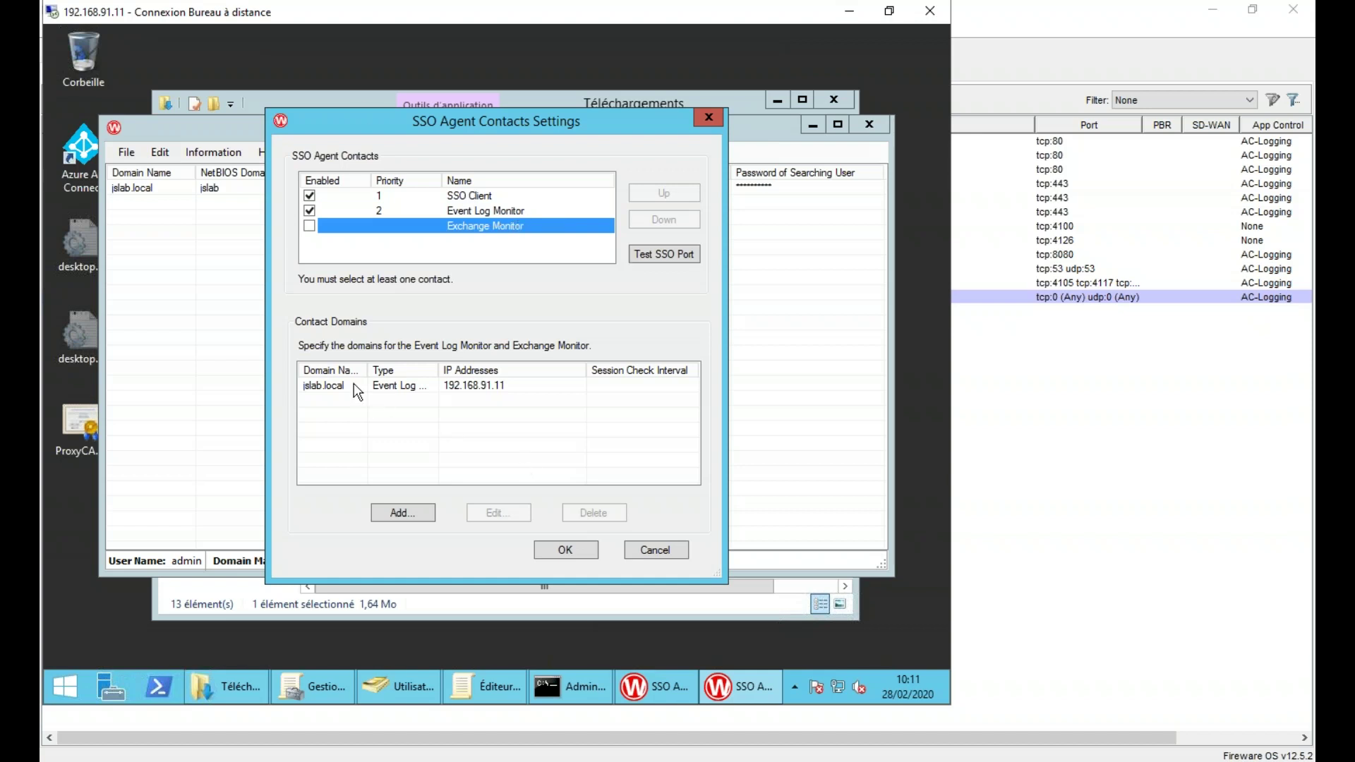
- Select jslab.local as the contact domain, save the contacts, and close the tool and Downloads window
left_click(393, 390)
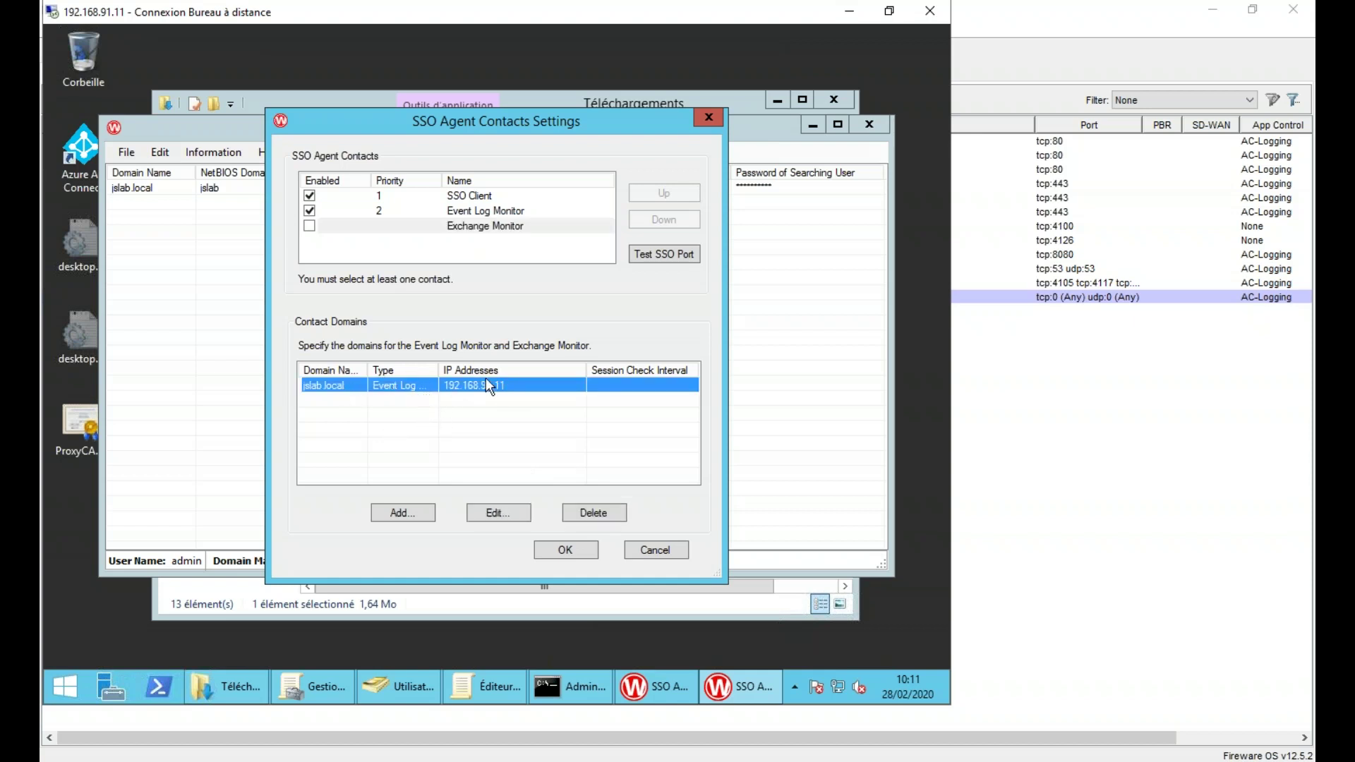
left_click(569, 548)
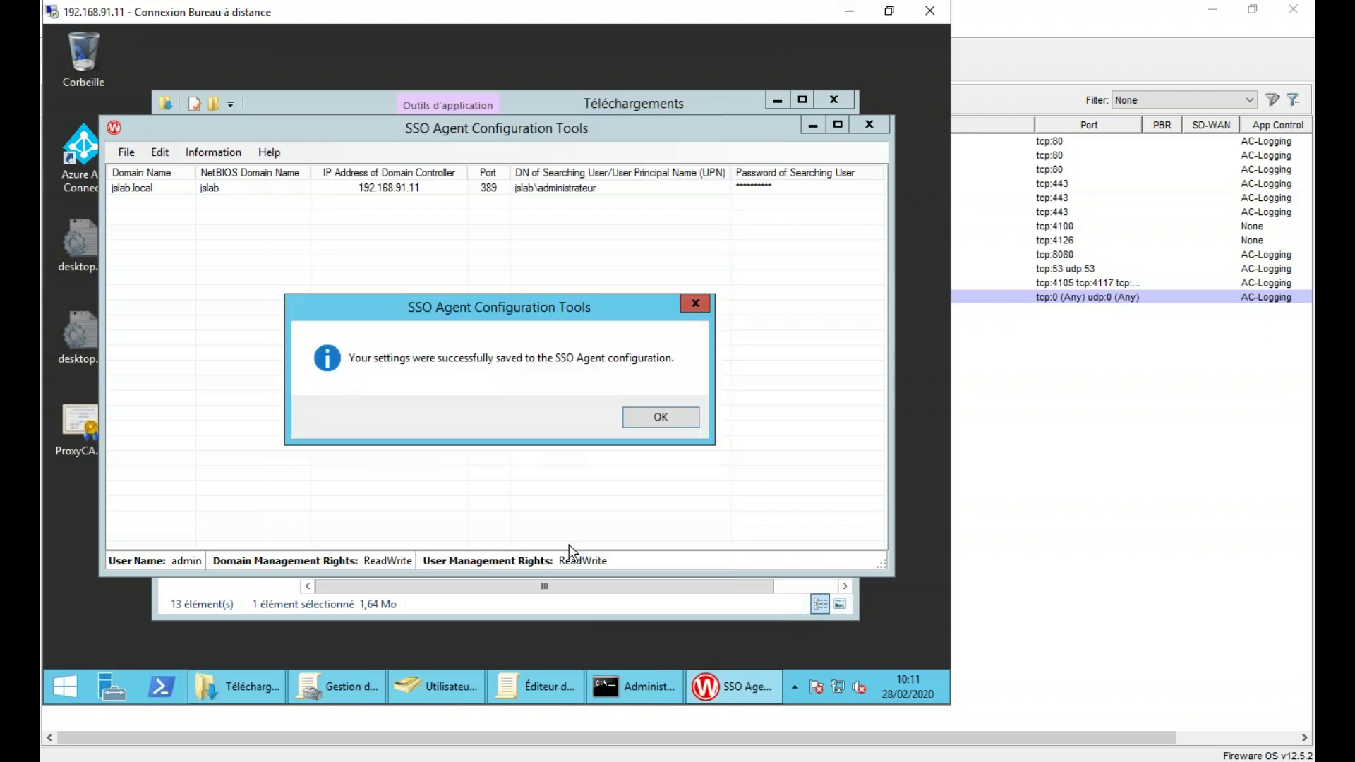
left_click(661, 416)
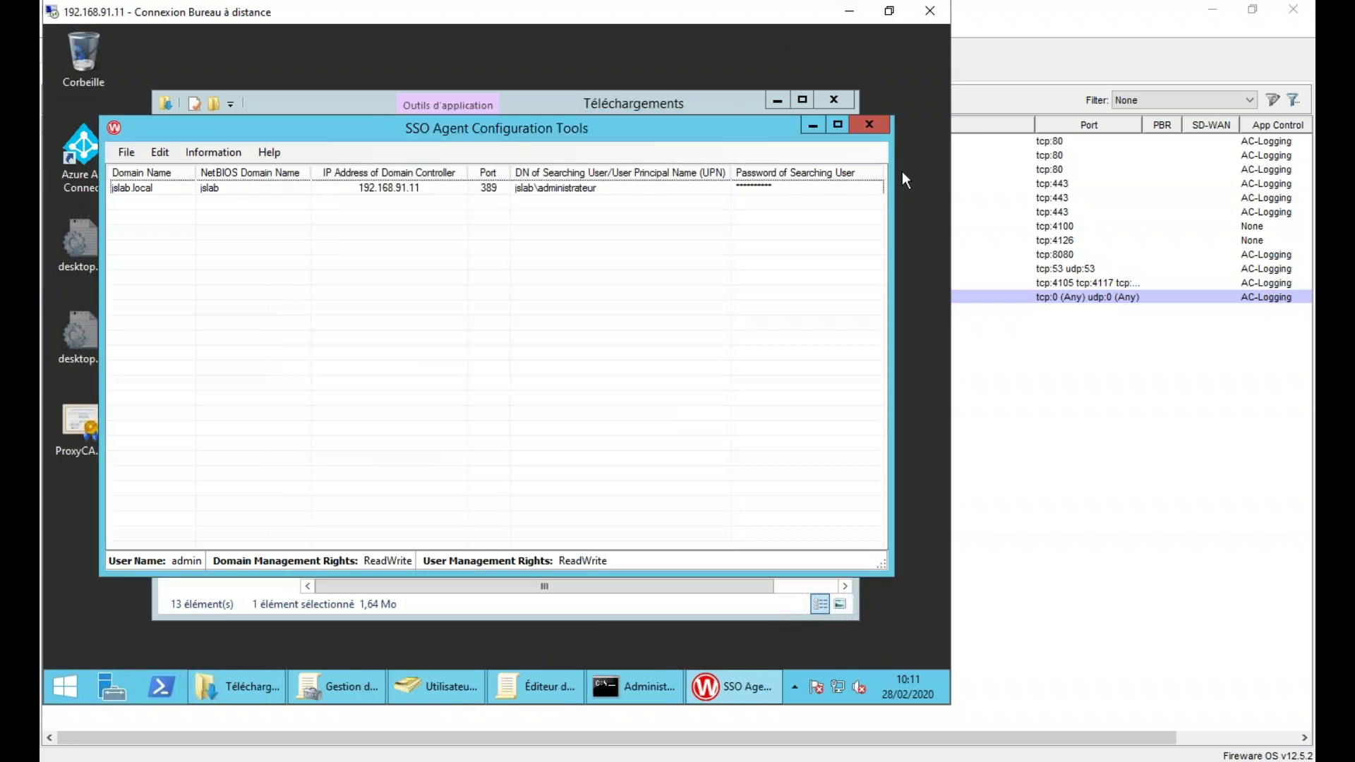
left_click(869, 125)
left_click(840, 100)
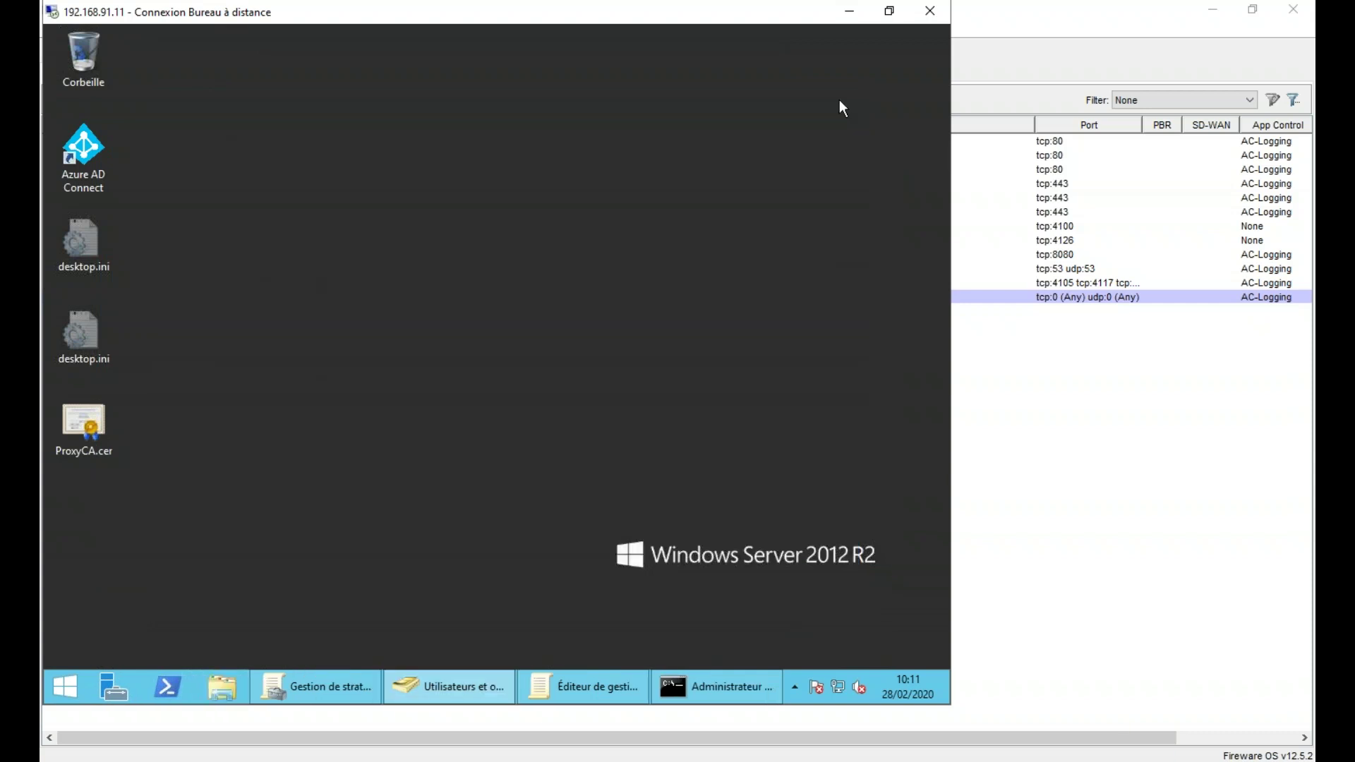
- Show Firebox System Manager's Authentication List and select the administrator's Single Sign-On login
left_click(1038, 469)
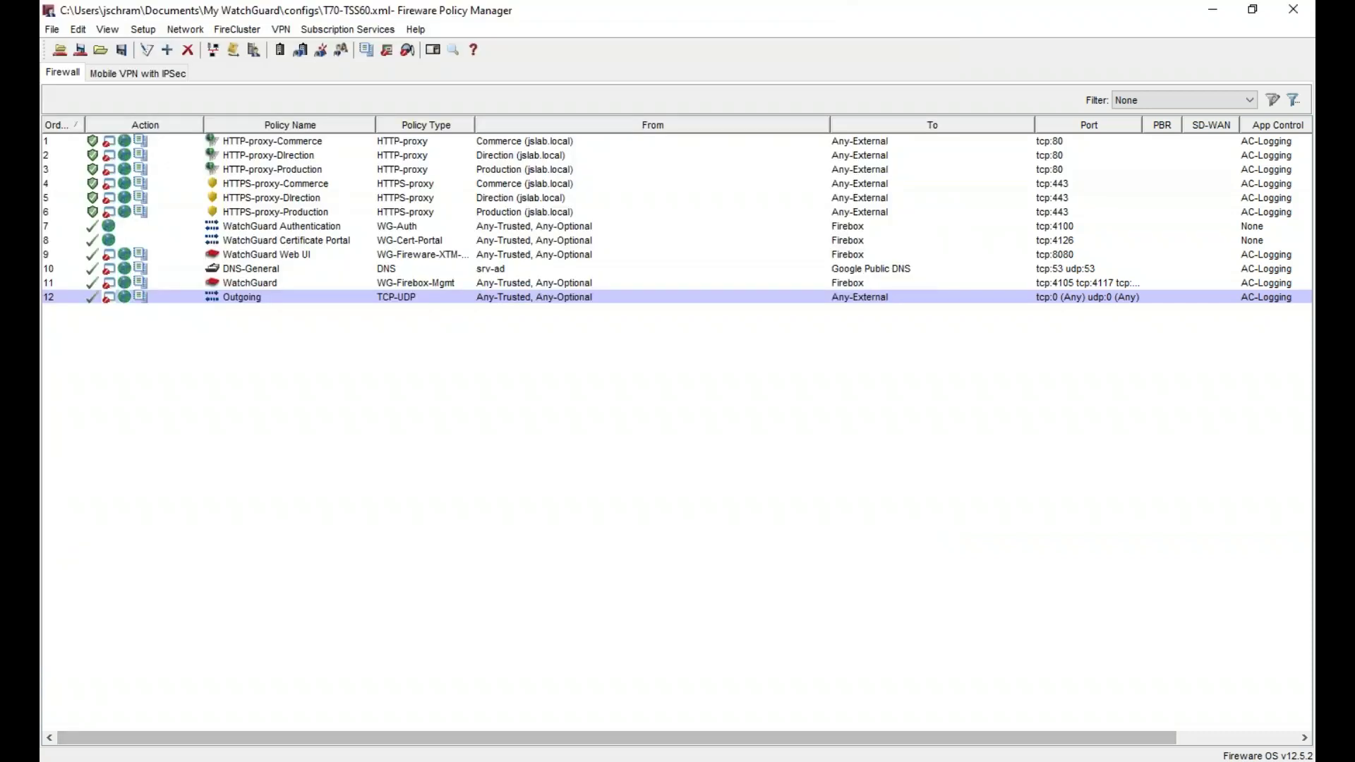
mouse_move(818, 761)
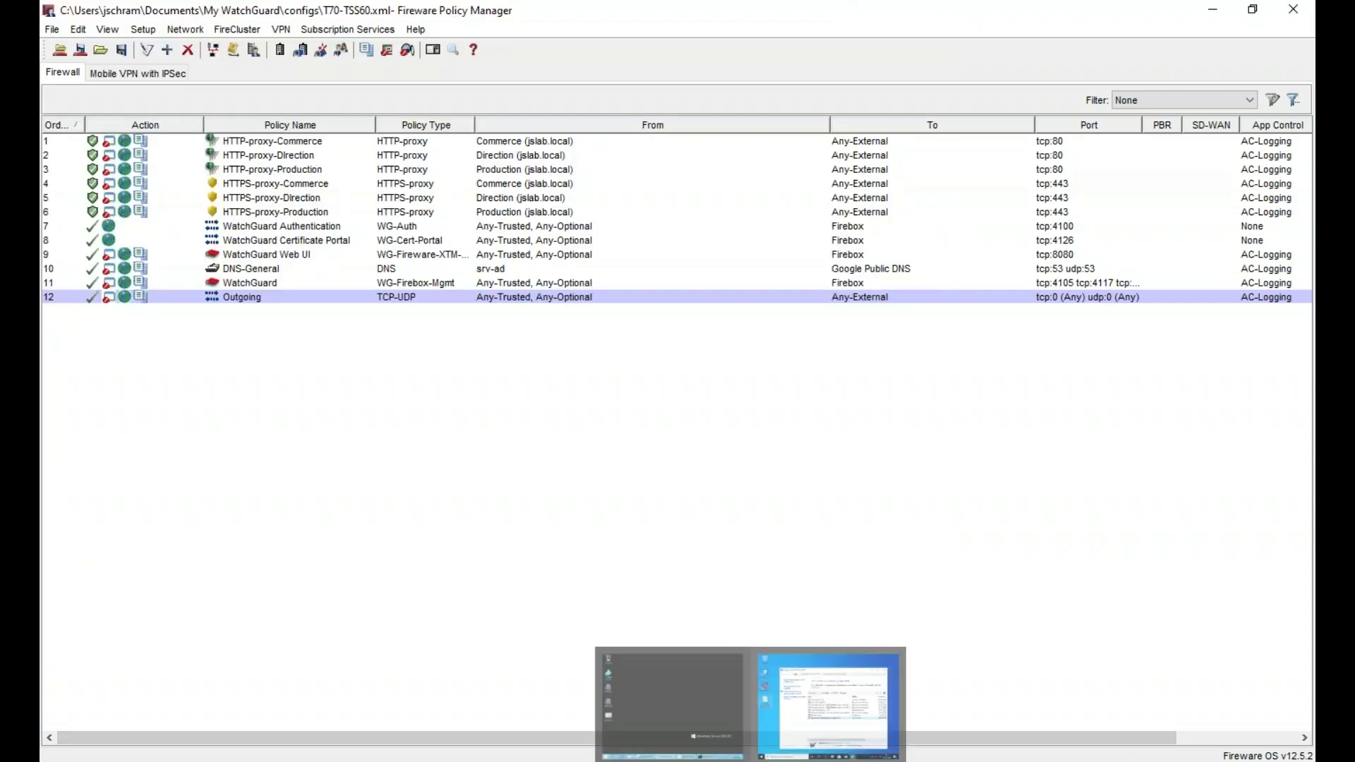
left_click(829, 703)
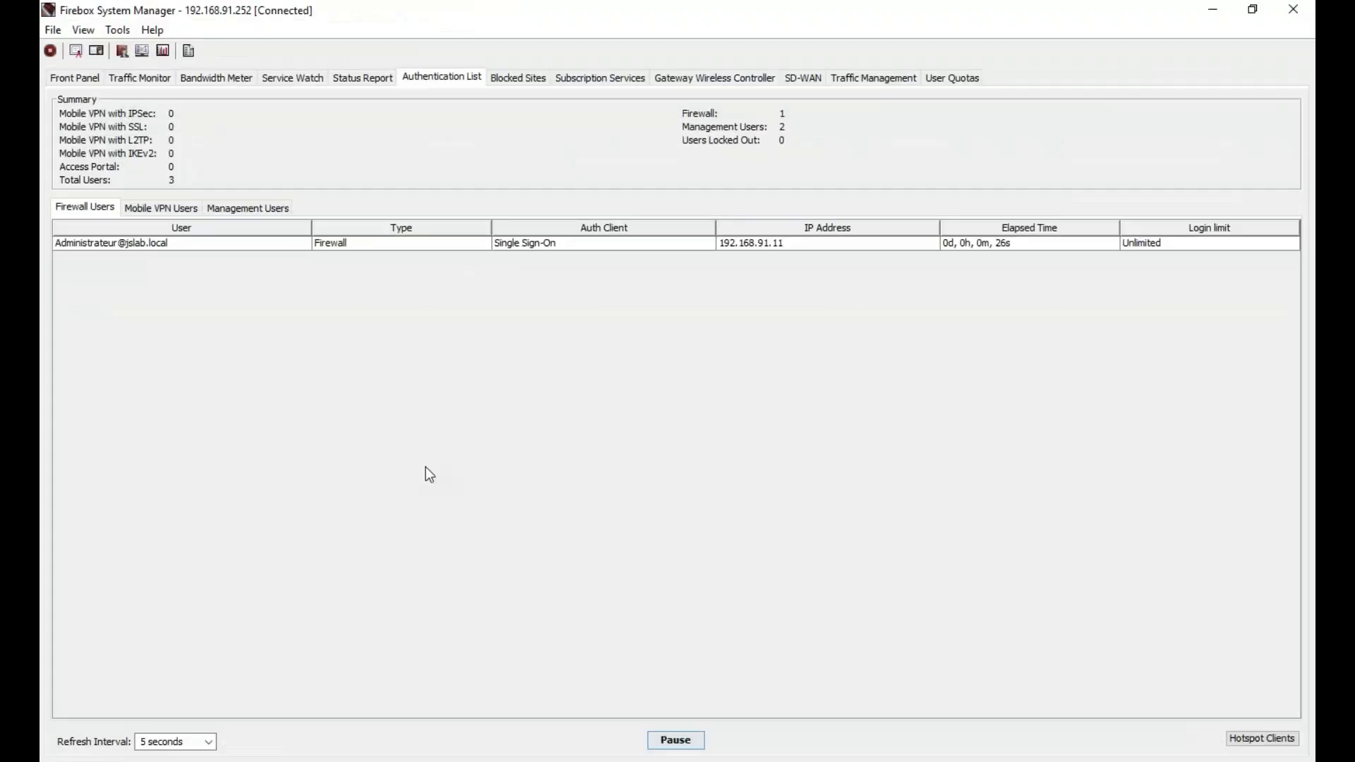
left_click(234, 245)
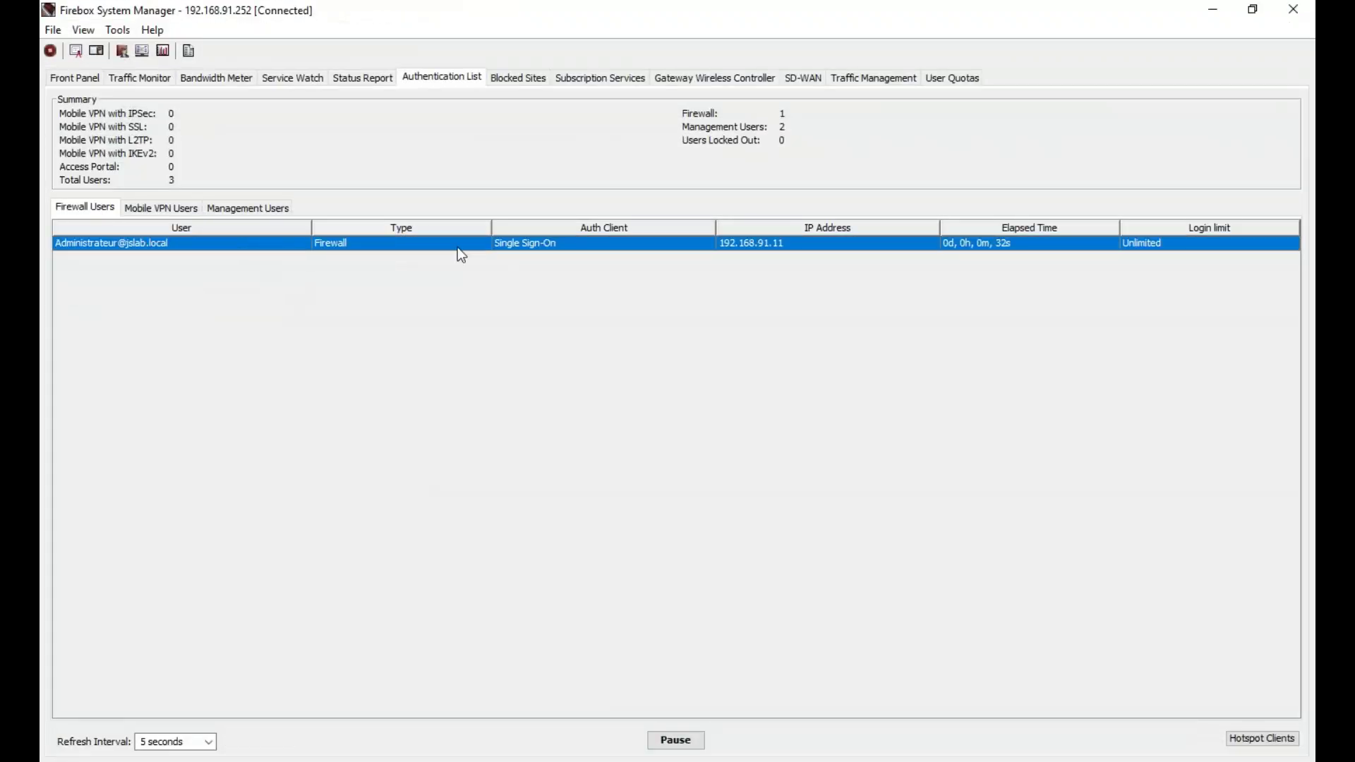
- Restart the Windows 10 client PC via Arrêter ou se déconnecter > Redémarrer
left_click(818, 752)
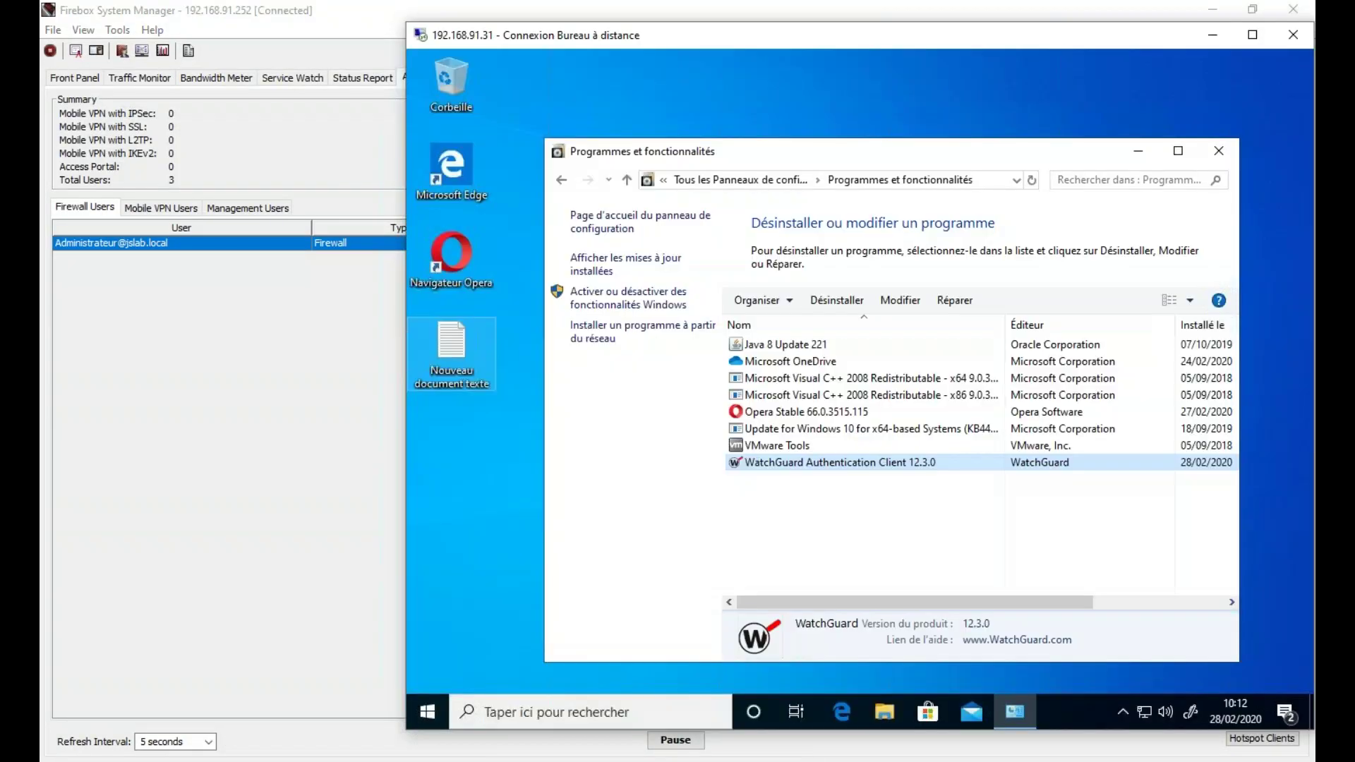
left_click(1219, 150)
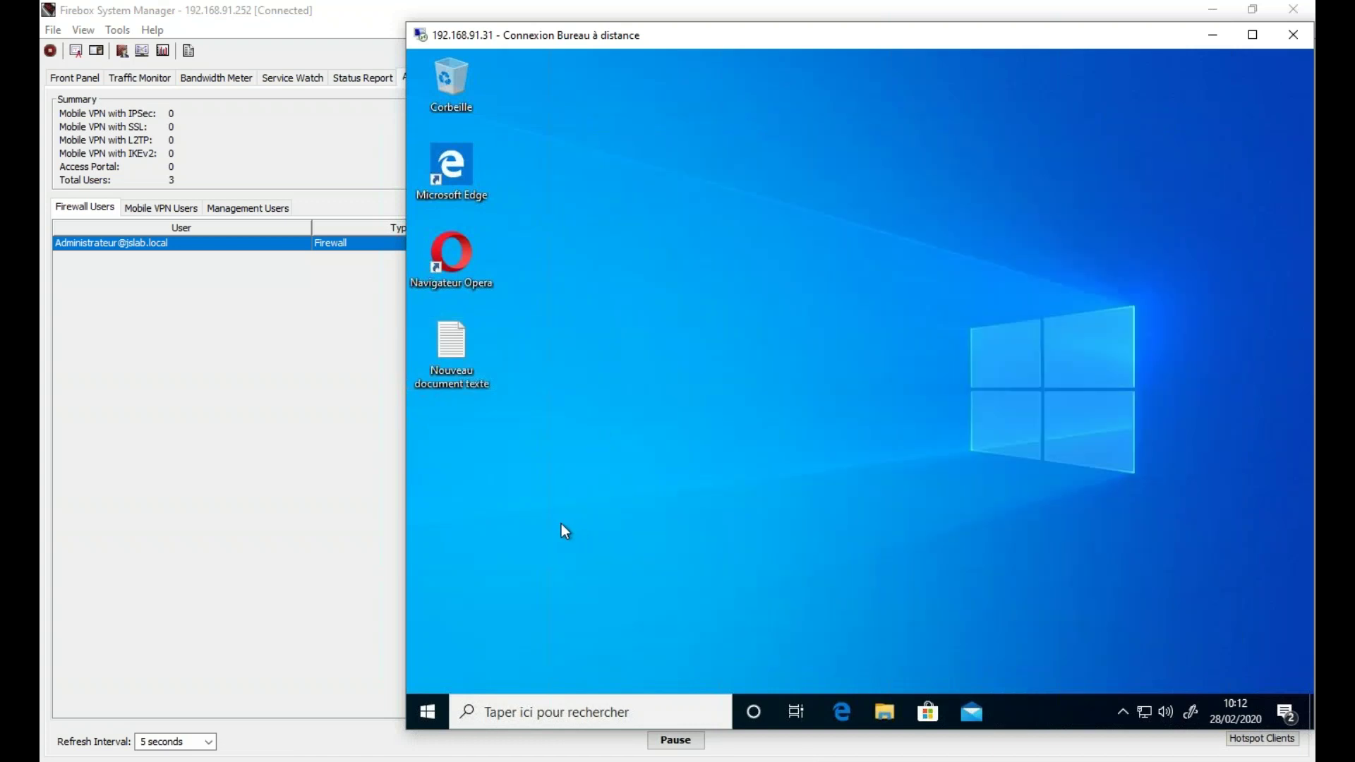
right_click(433, 705)
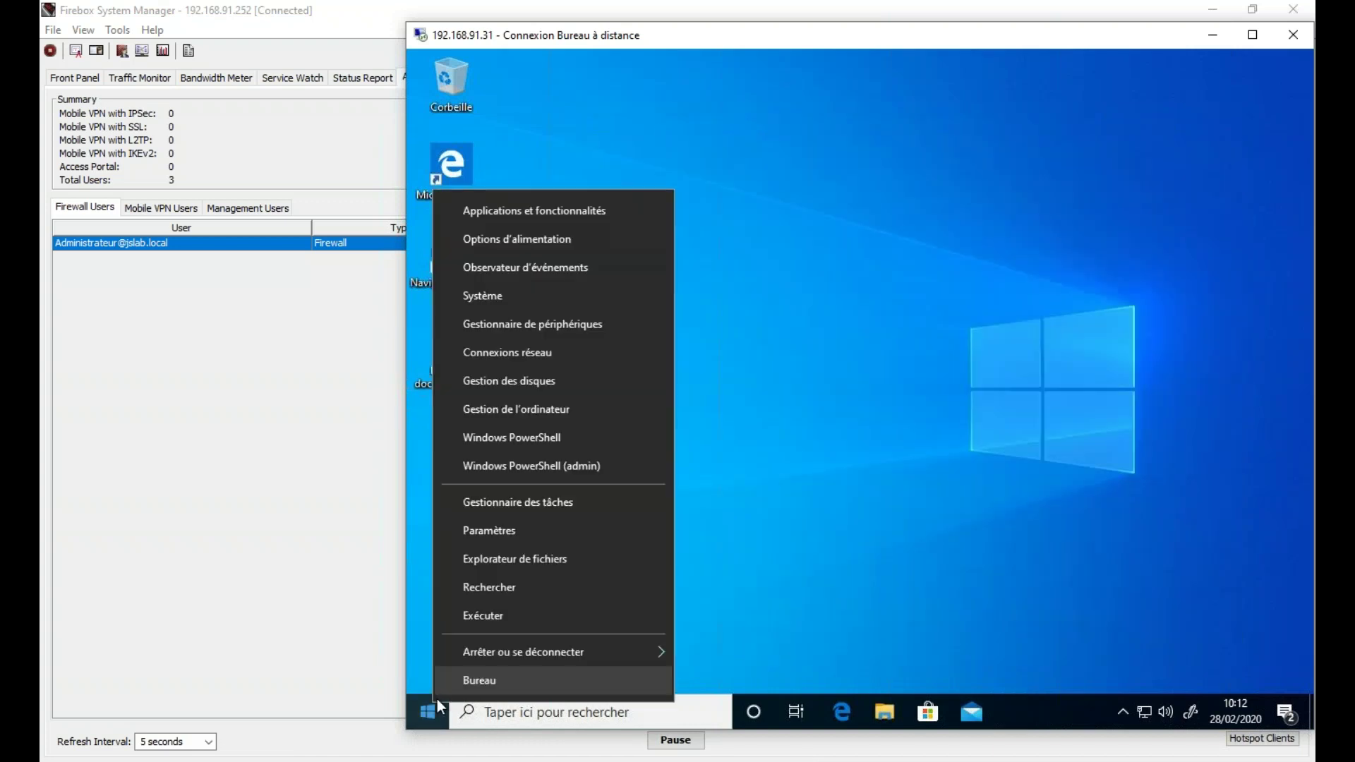
mouse_move(591, 654)
left_click(721, 646)
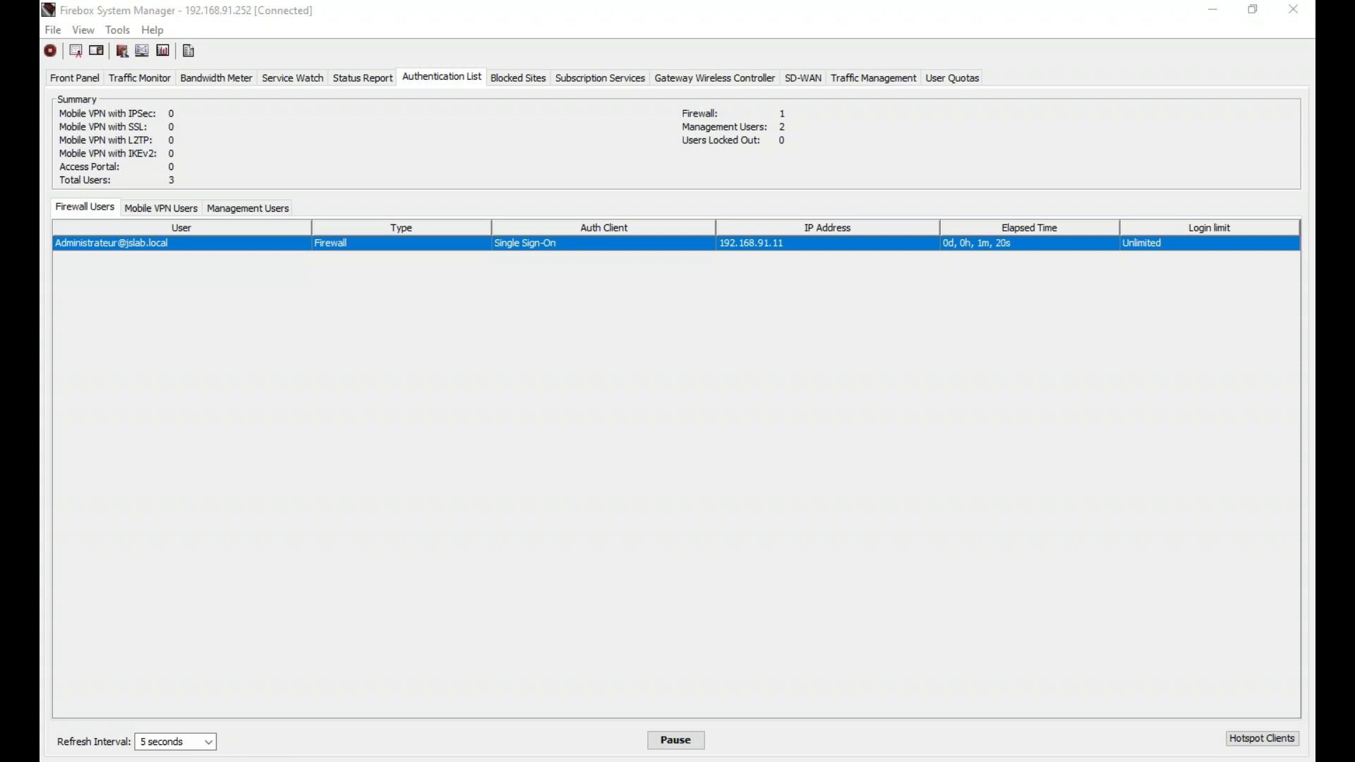
- Change the authentication list refresh interval from 5 seconds to 1 second
left_click(594, 325)
double_click(141, 742)
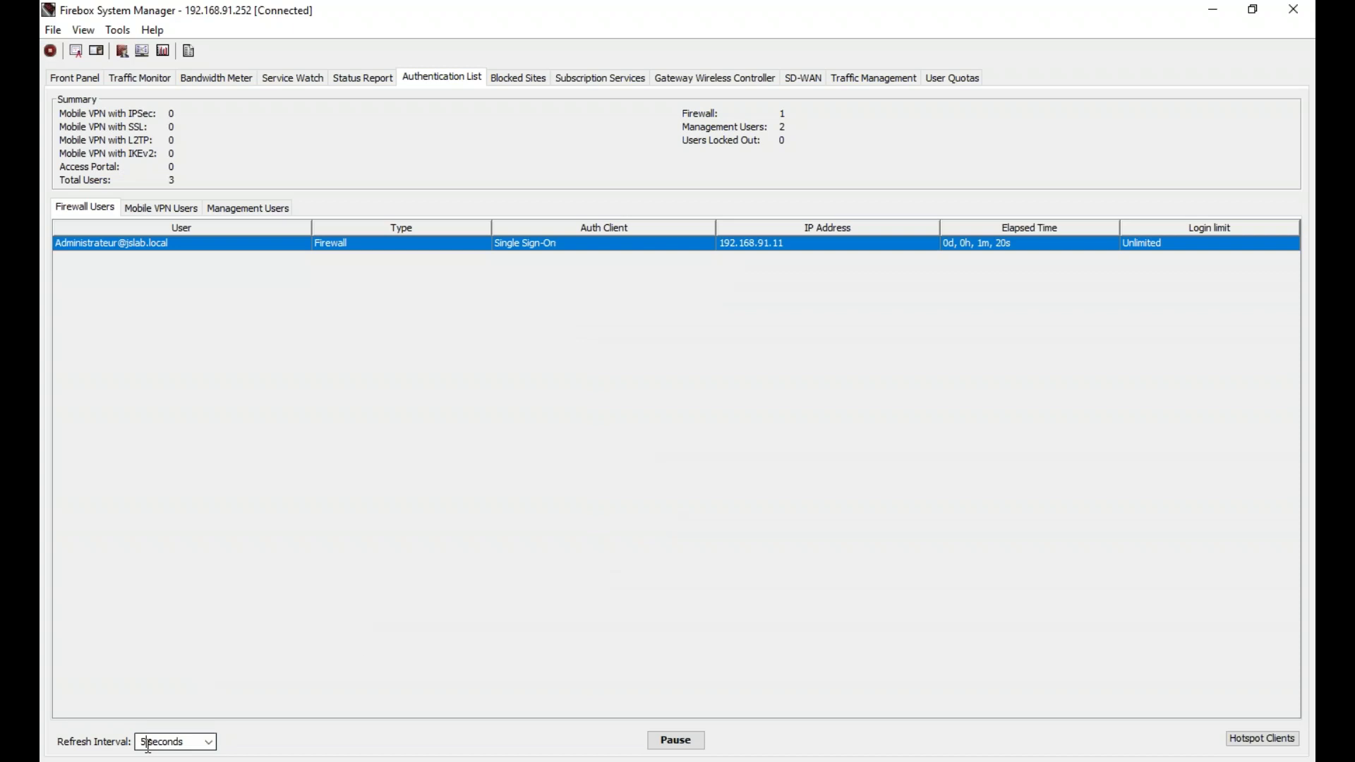
key("Up")
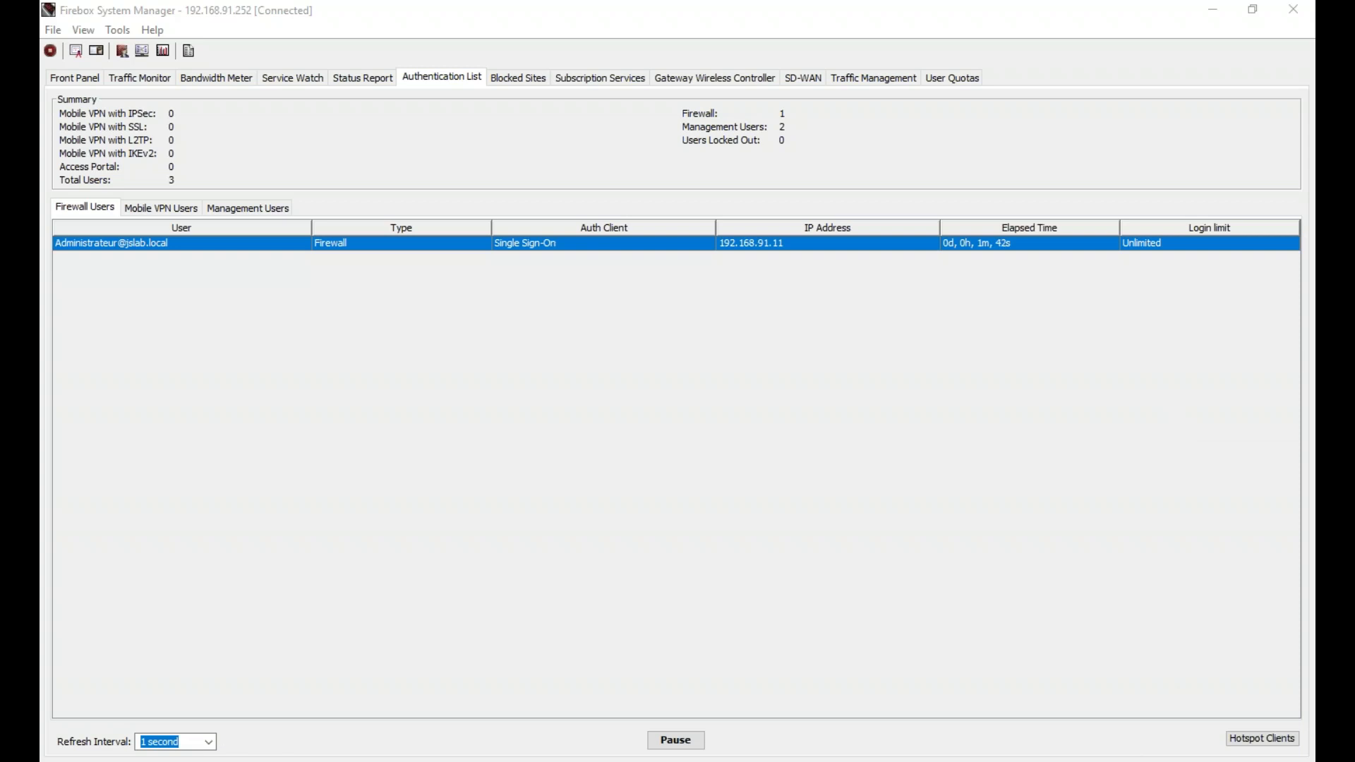
key("alt+Tab")
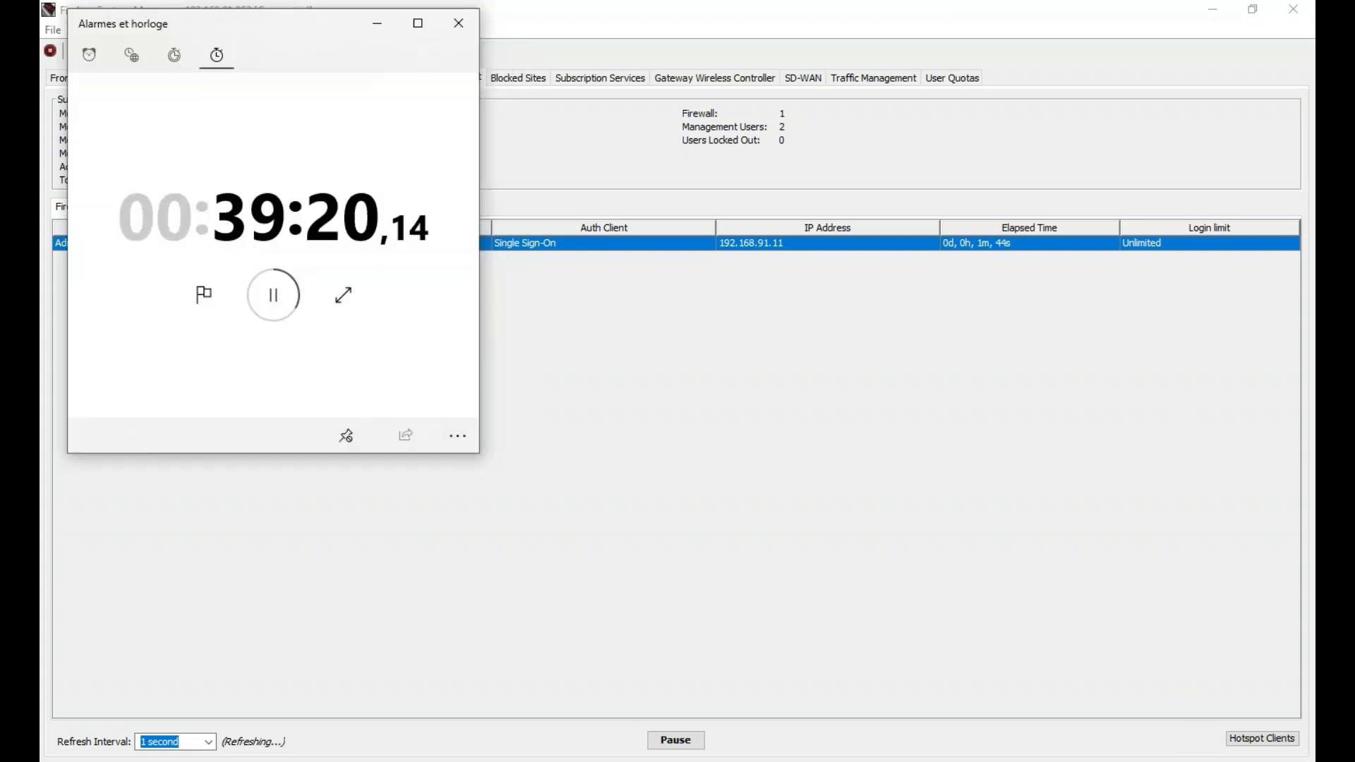
key("alt+Tab")
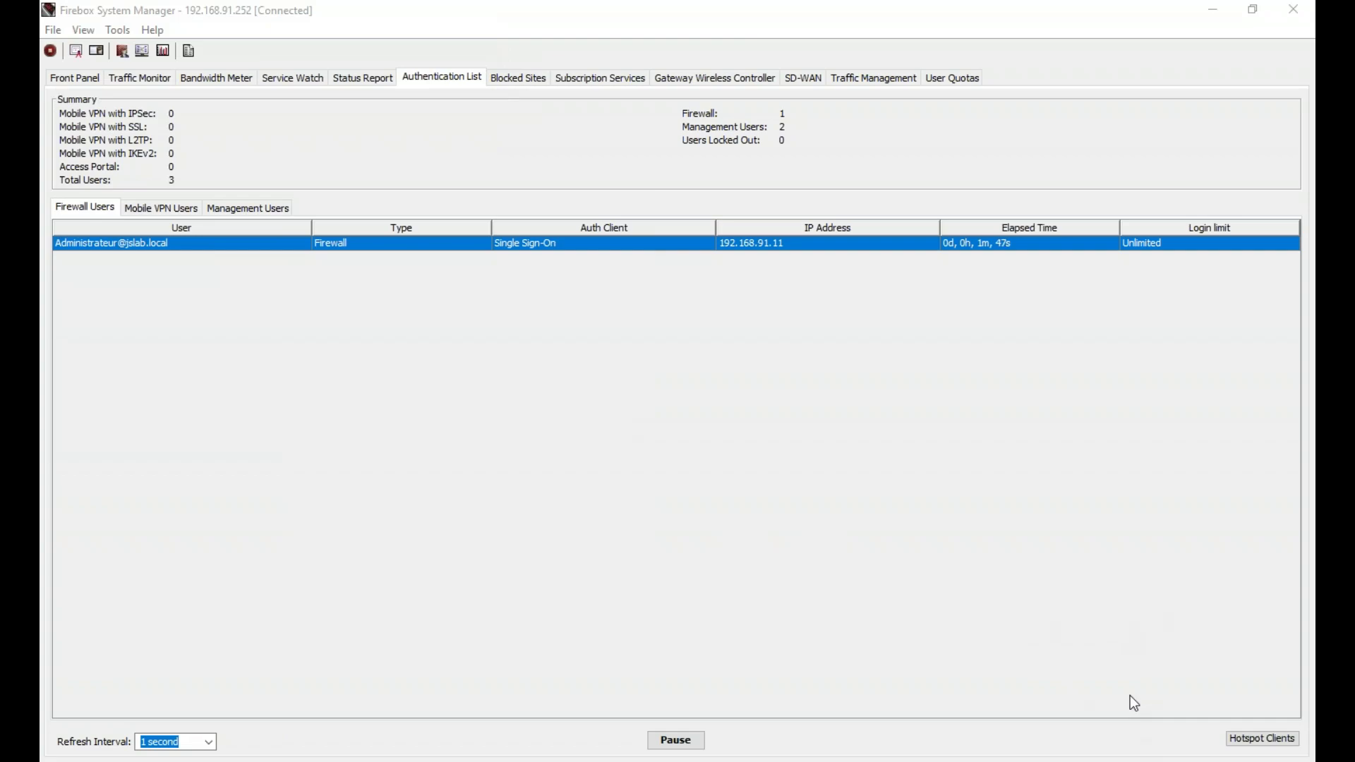
key("alt+Tab")
- Set APT Blocker's advanced server region to Europe and apply the settings
left_click(357, 30)
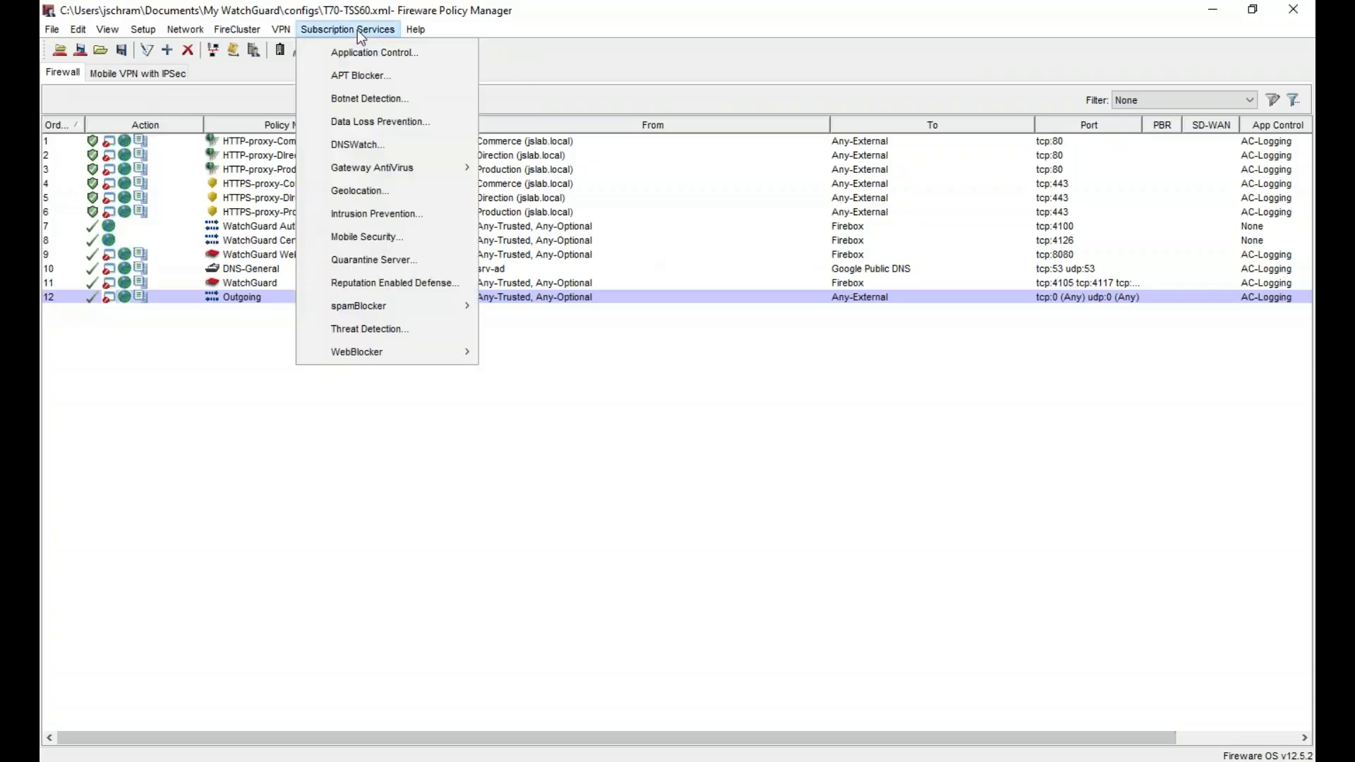
left_click(378, 74)
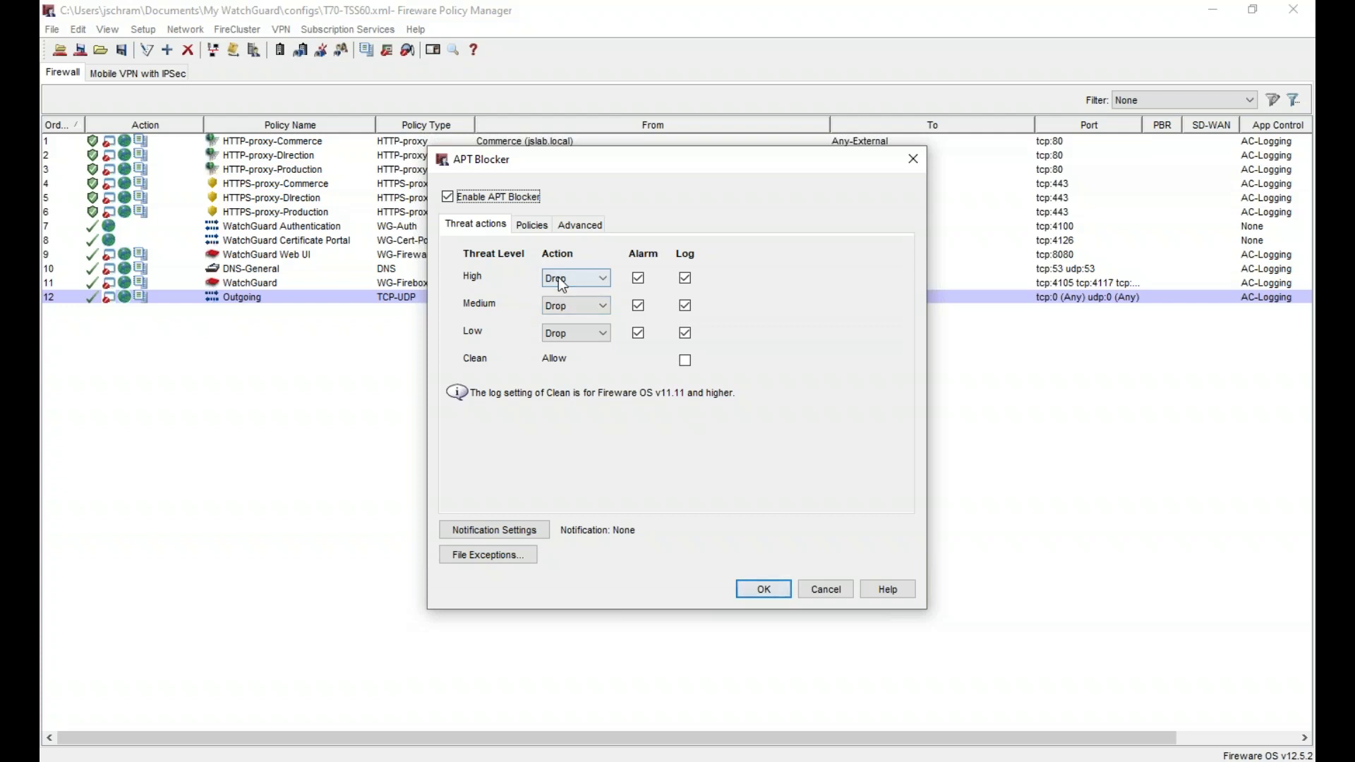
left_click(531, 233)
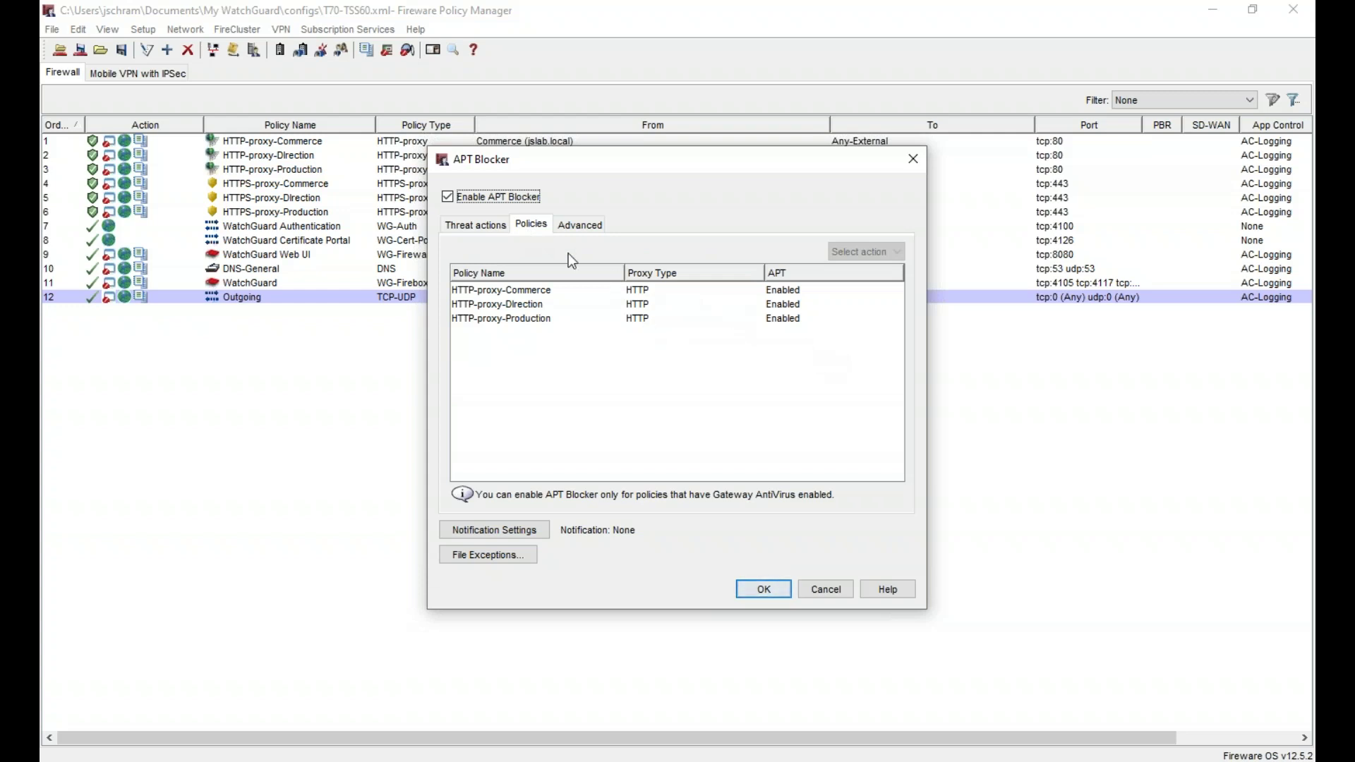
left_click(578, 226)
left_click(597, 312)
left_click(600, 341)
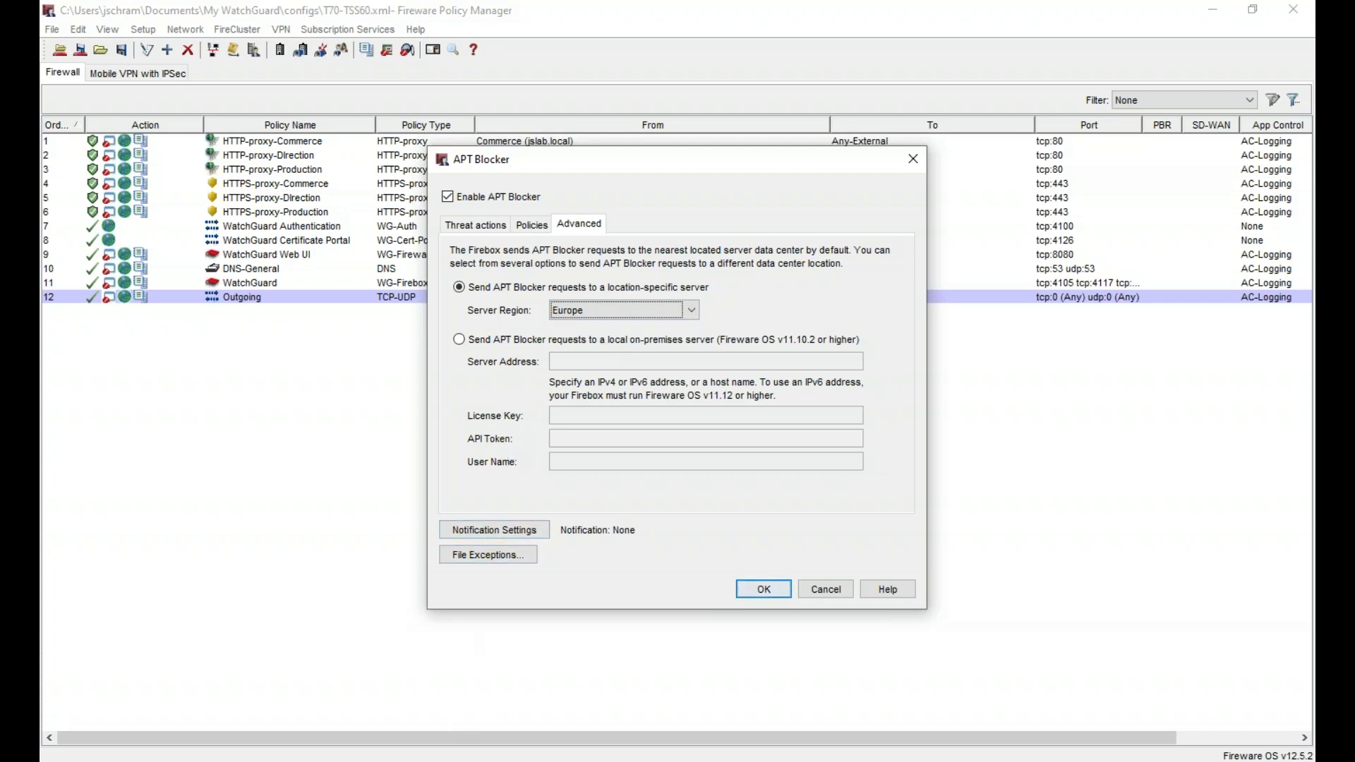
key("alt+Tab")
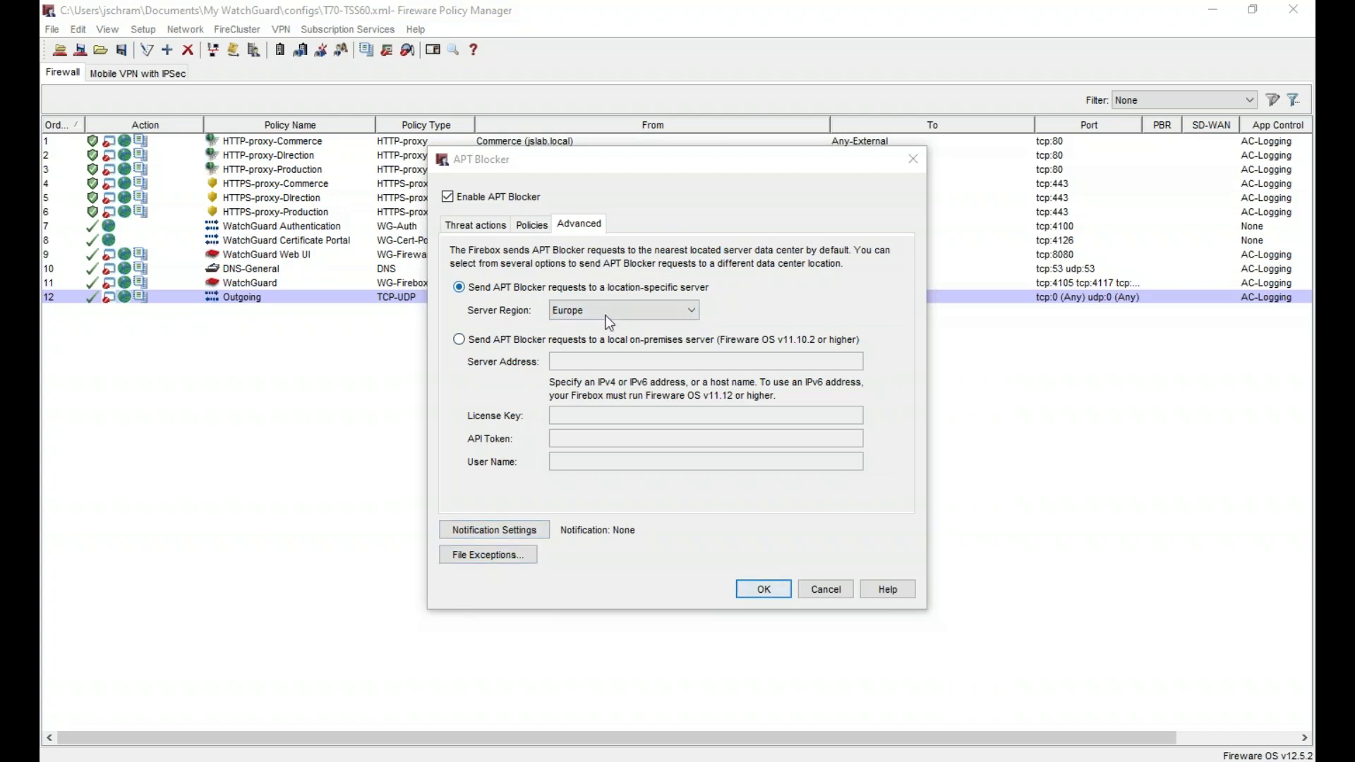
left_click(772, 590)
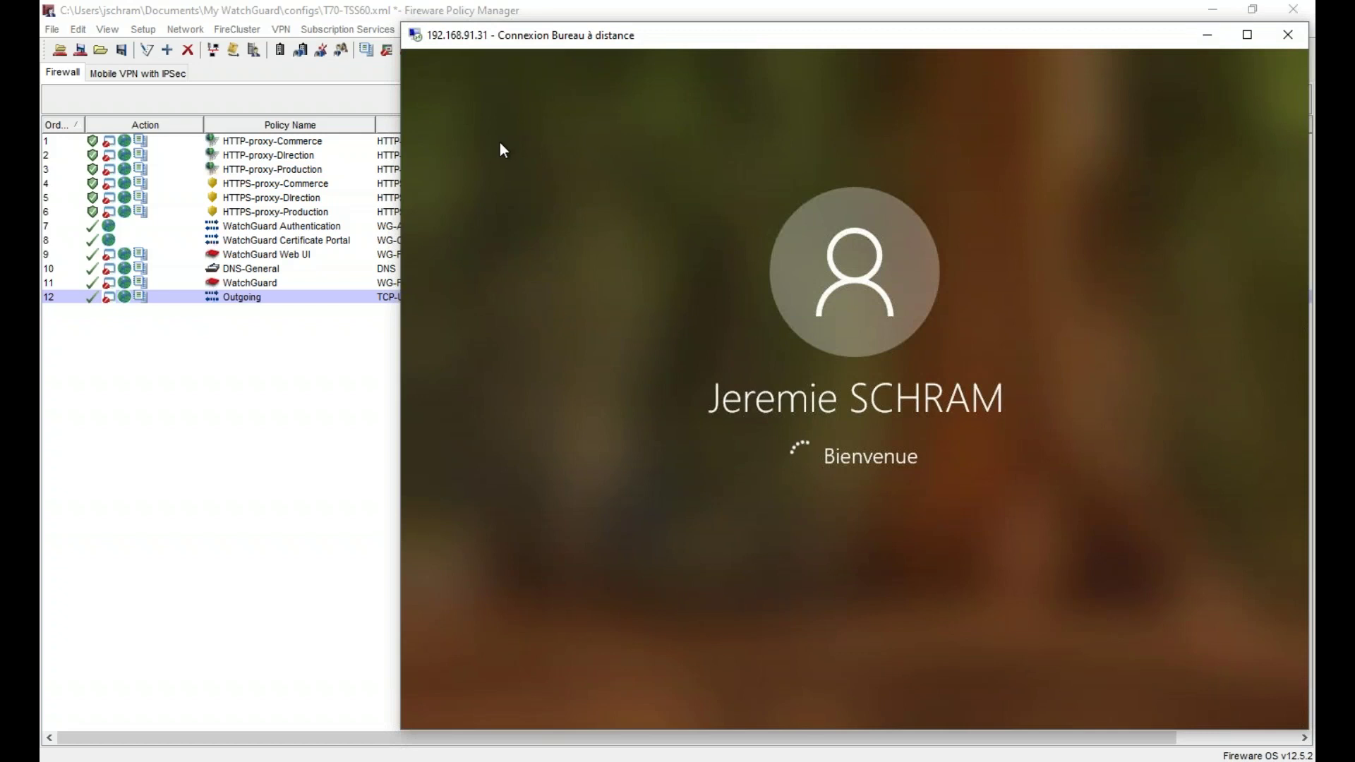
left_click(357, 31)
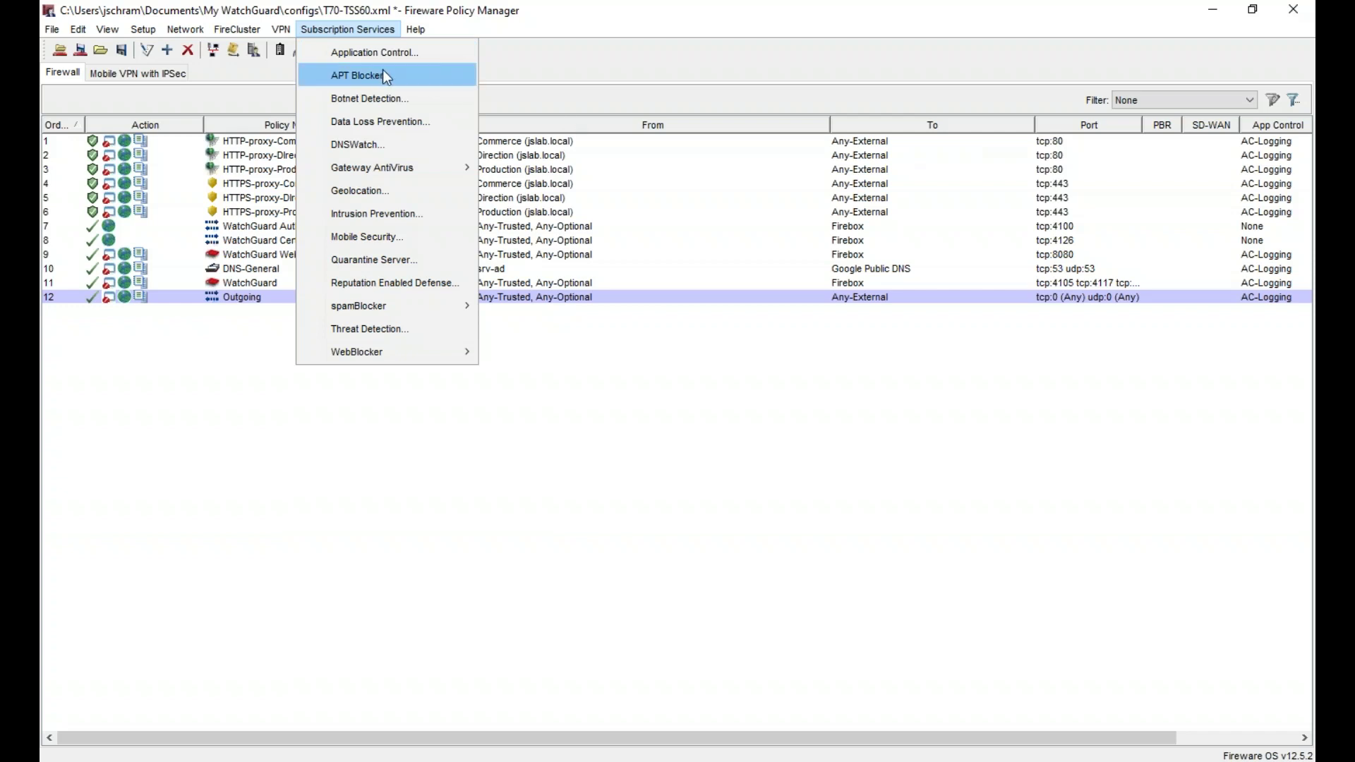
- Enable DNSWatch enforced on all Trusted, Optional and Custom interfaces
left_click(387, 98)
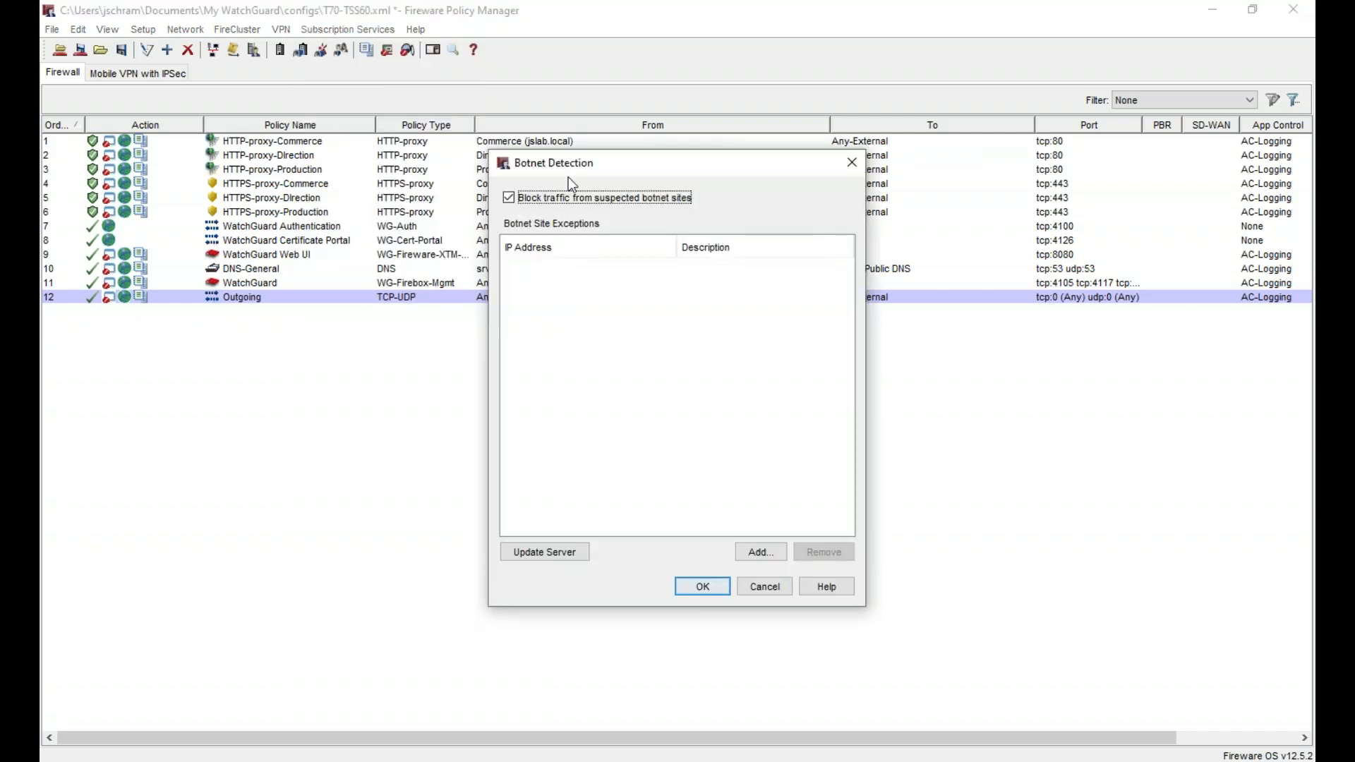
key("Escape")
left_click(362, 29)
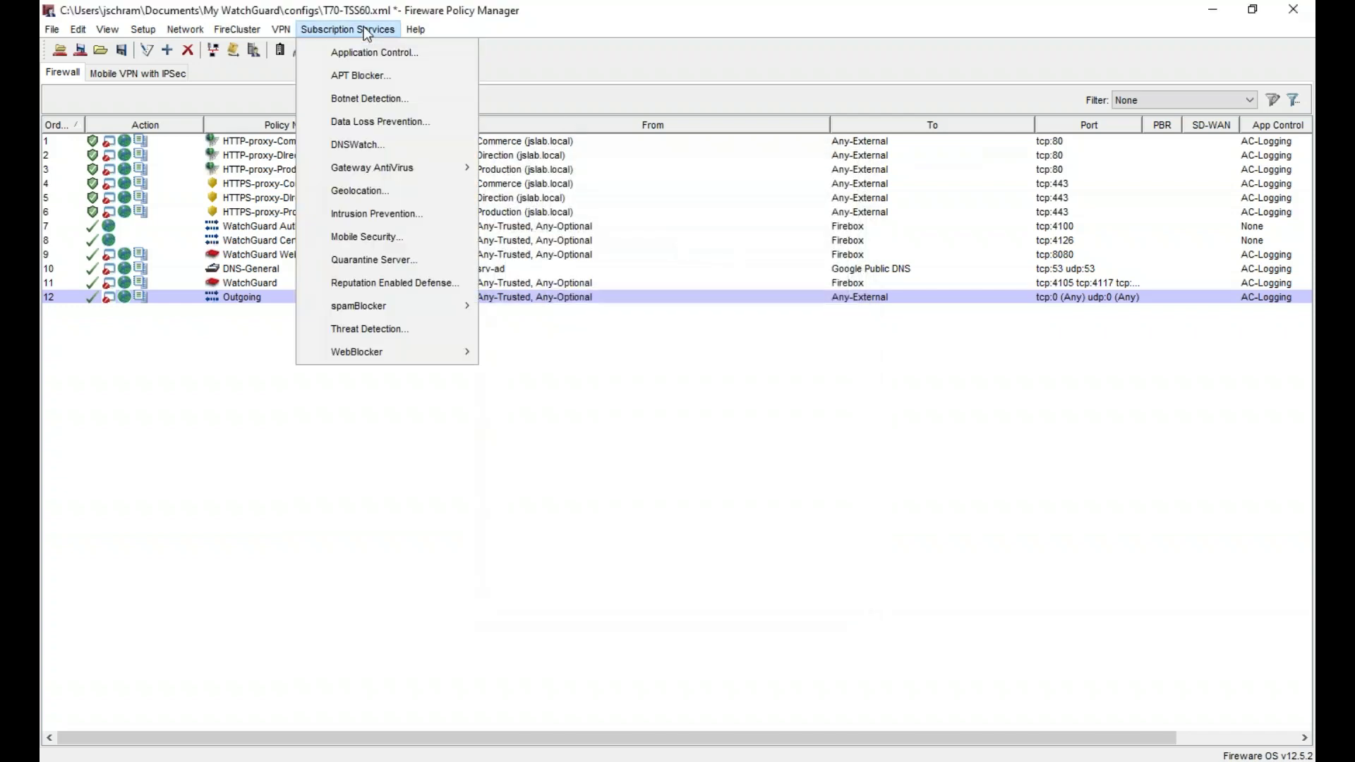
left_click(381, 145)
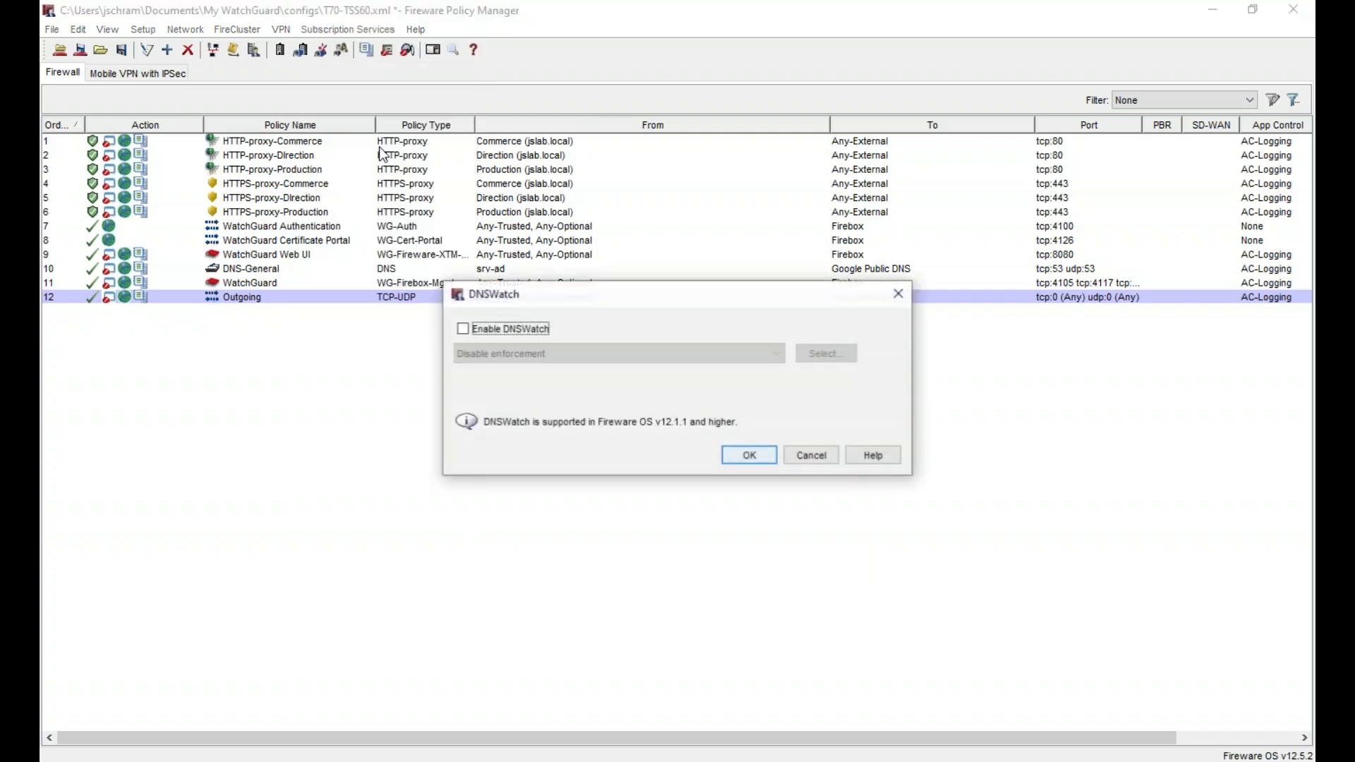
left_click(497, 332)
left_click(616, 352)
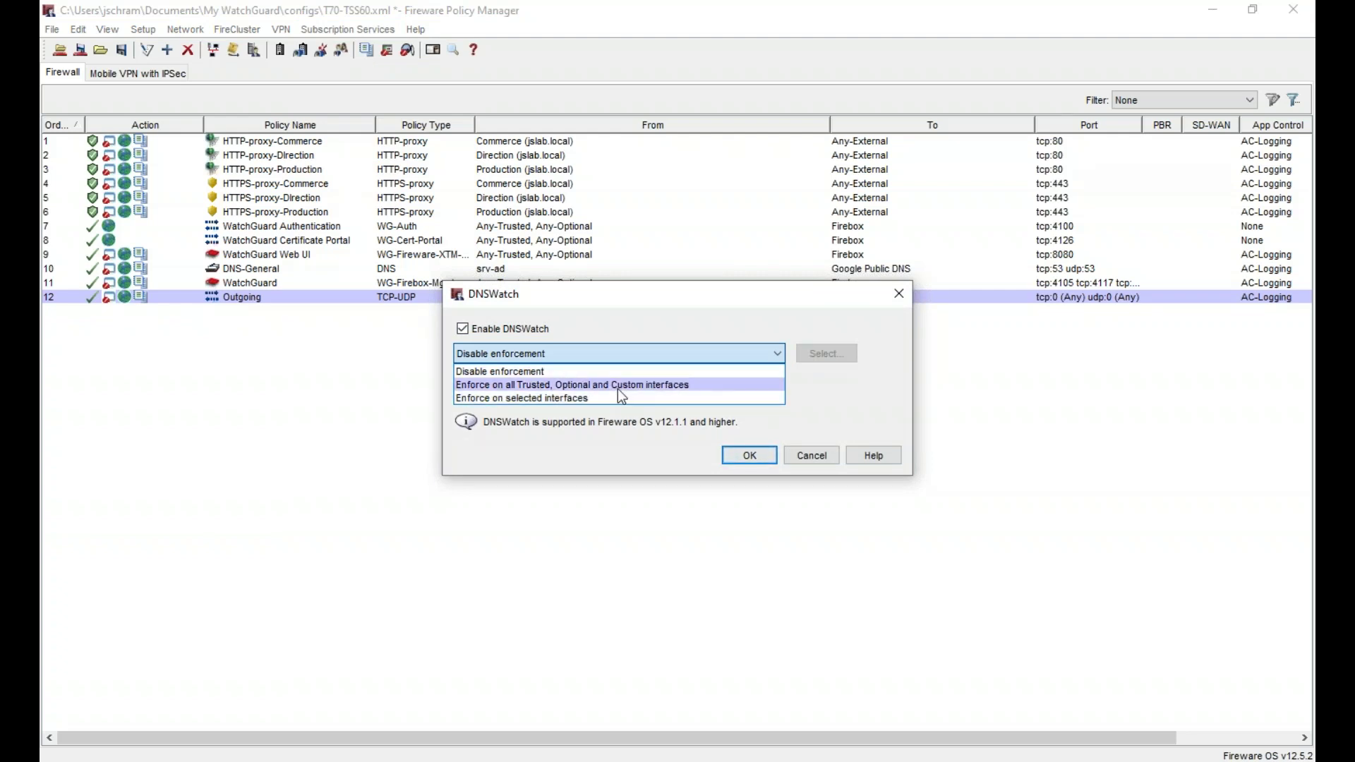
left_click(619, 386)
left_click(751, 463)
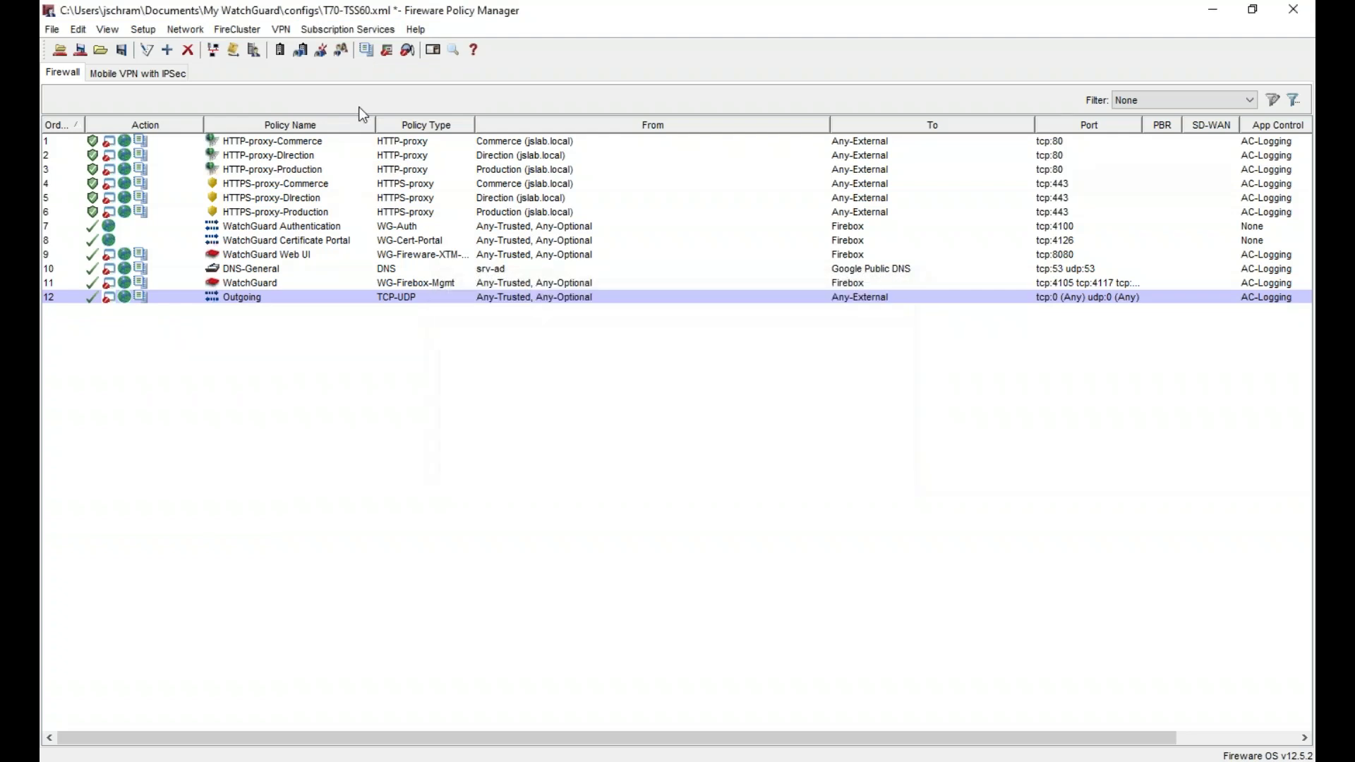
- Check that Gateway AntiVirus is enabled on all three HTTP-proxy policies
left_click(353, 30)
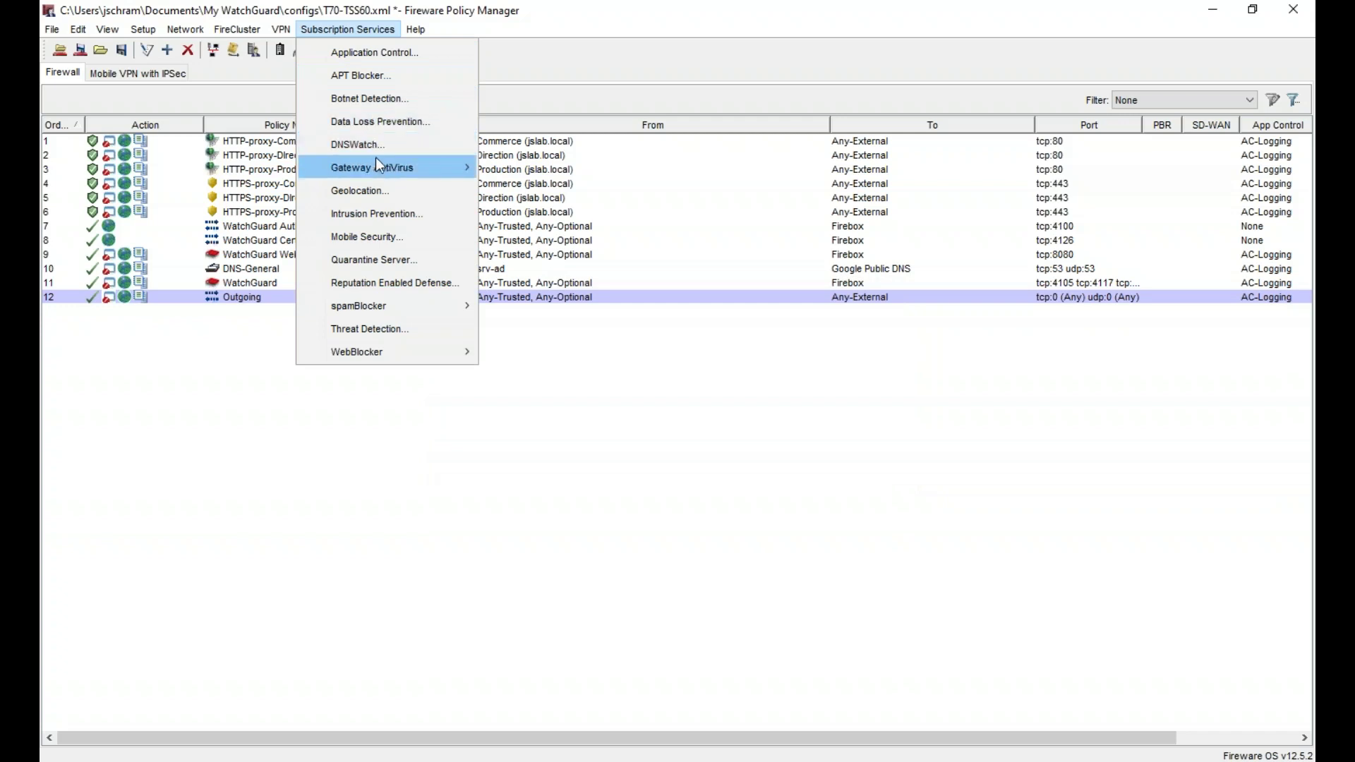
mouse_move(427, 168)
left_click(545, 187)
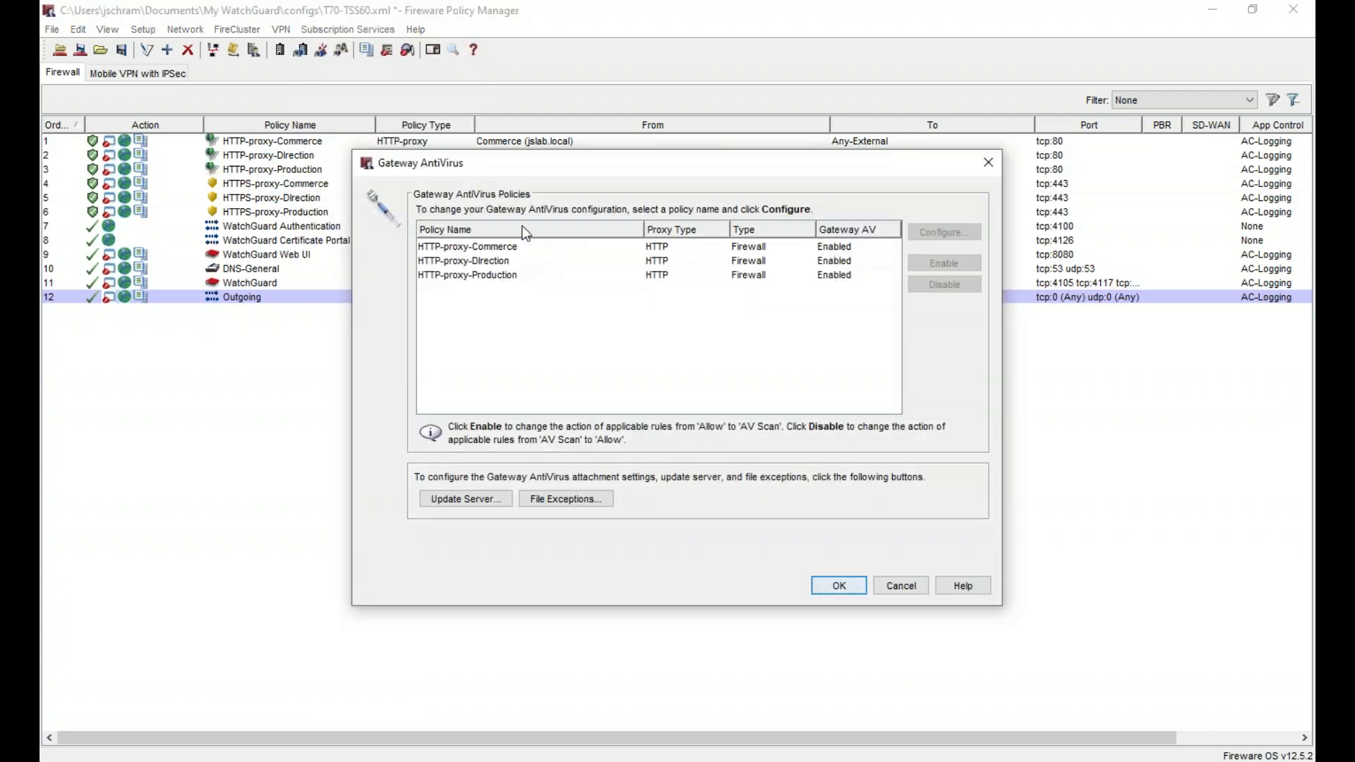
key("Escape")
left_click(358, 31)
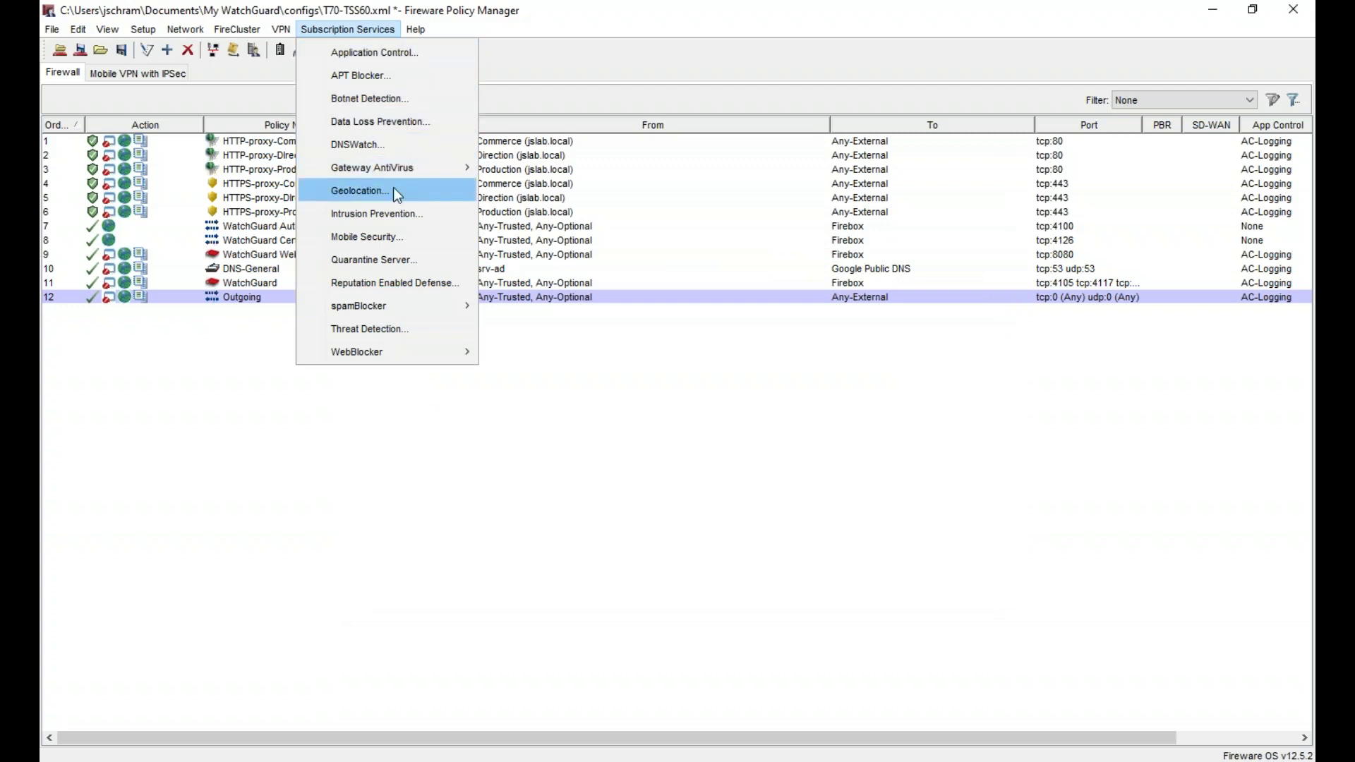
- Enable Intrusion Prevention on every policy in the IPS Policies list and apply the change
left_click(398, 212)
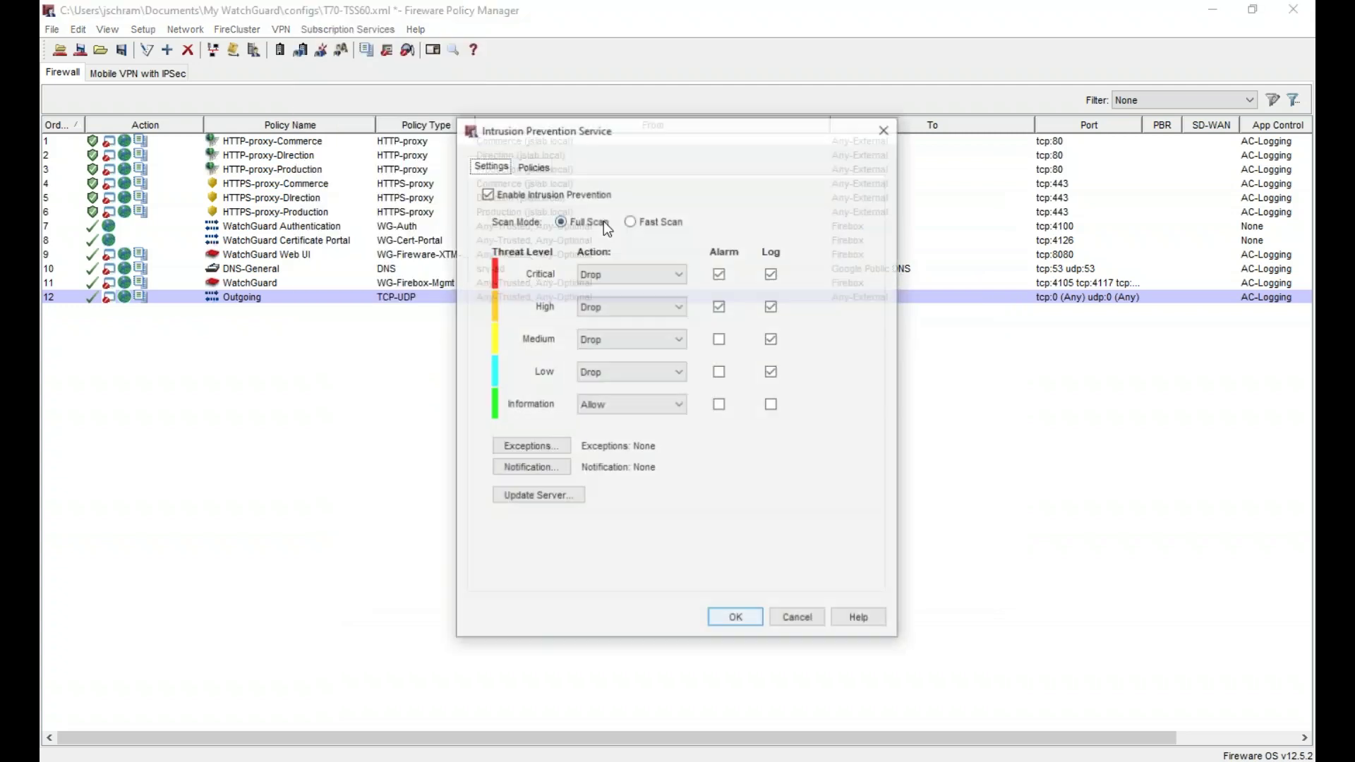
left_click(532, 165)
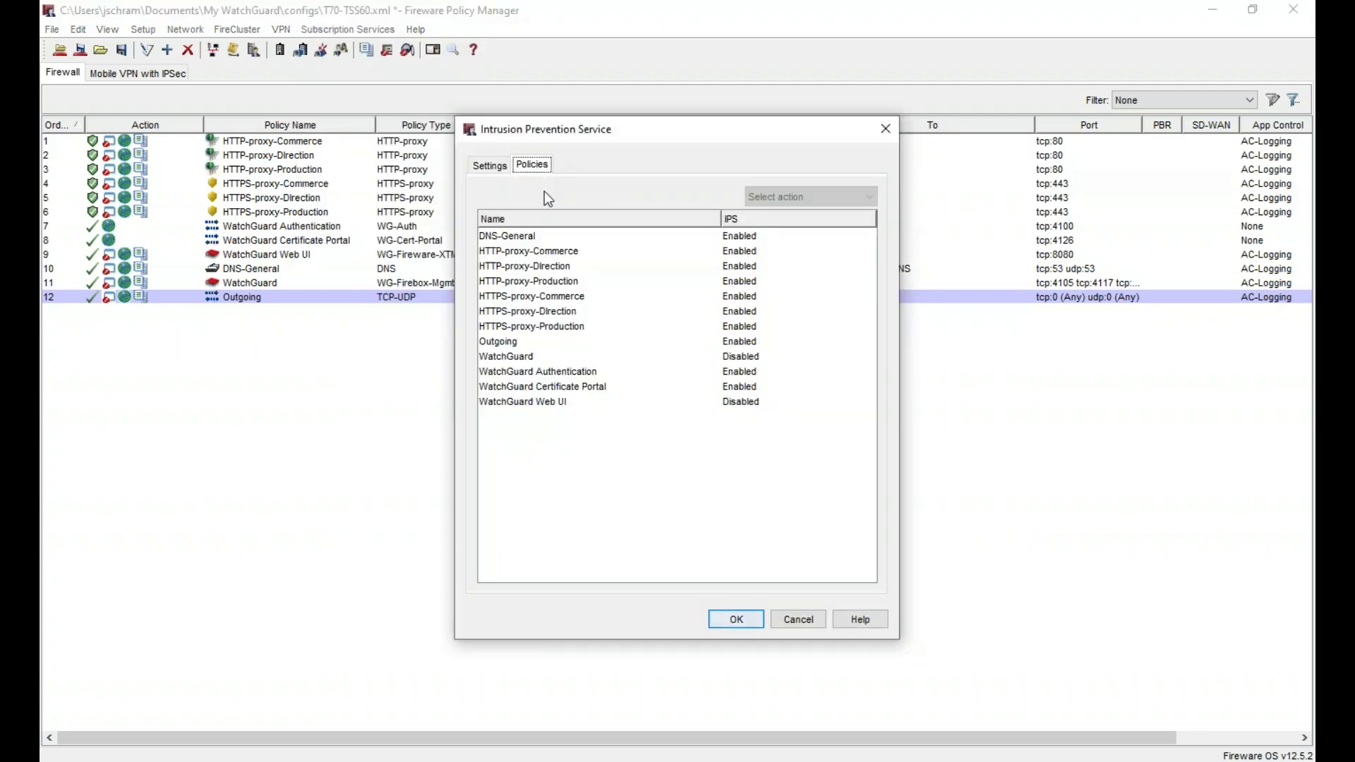
left_click(614, 325)
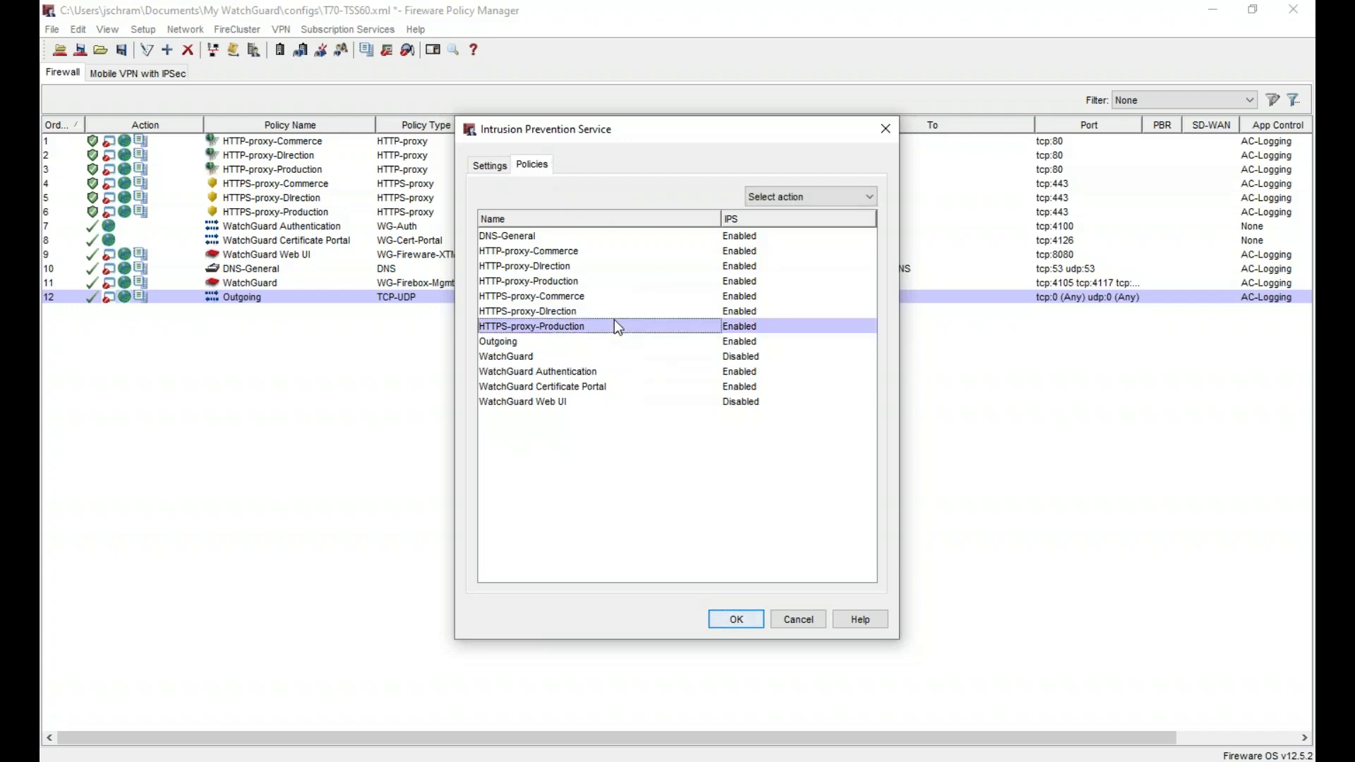
key("ctrl+a")
left_click(813, 199)
left_click(807, 237)
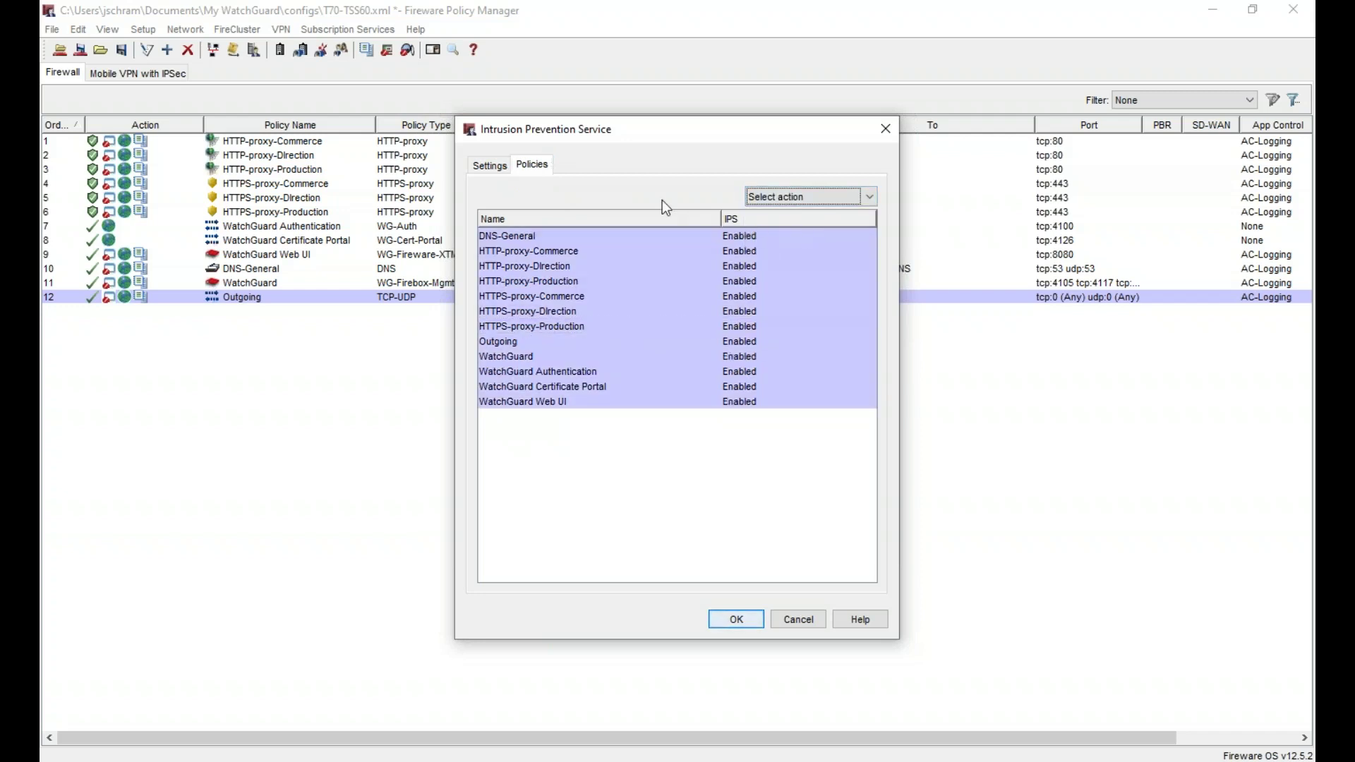
left_click(492, 165)
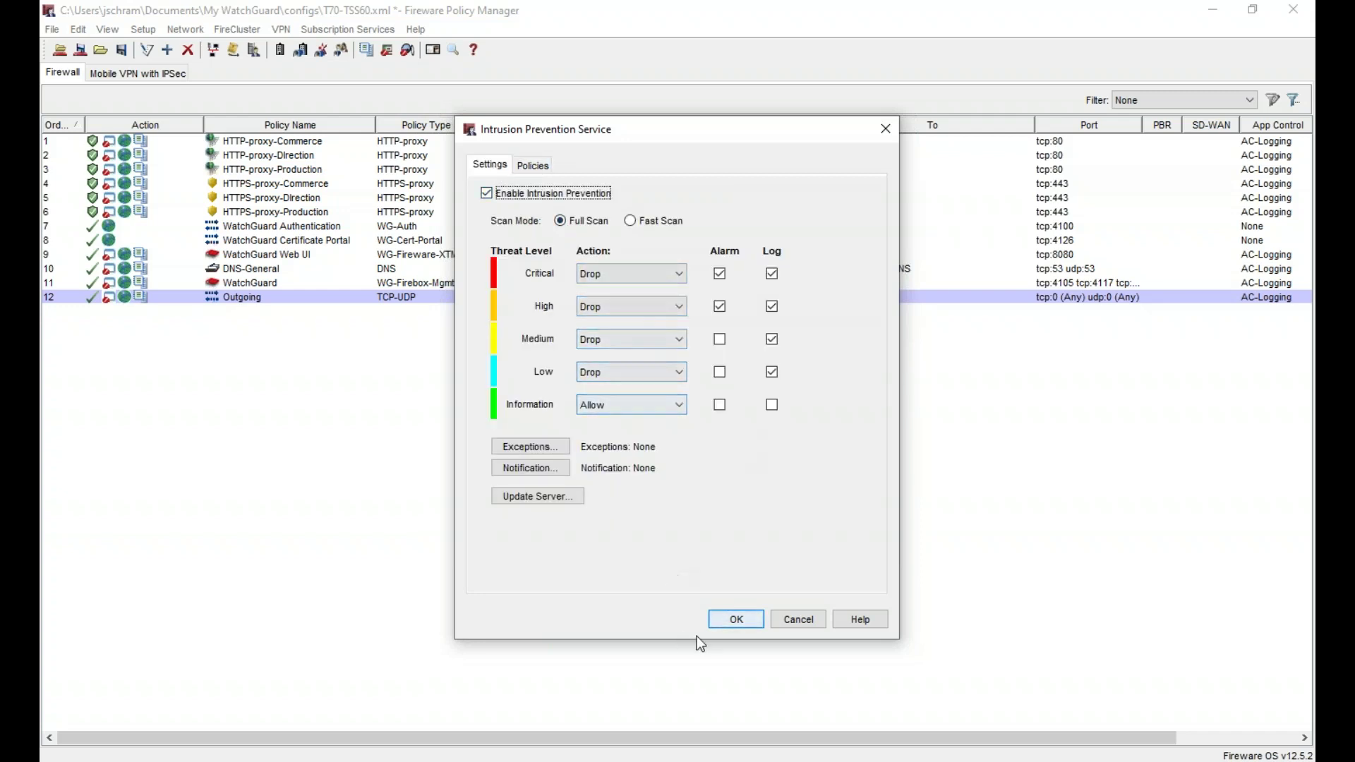
left_click(737, 619)
- Check the subscription services list, then dismiss it
left_click(348, 28)
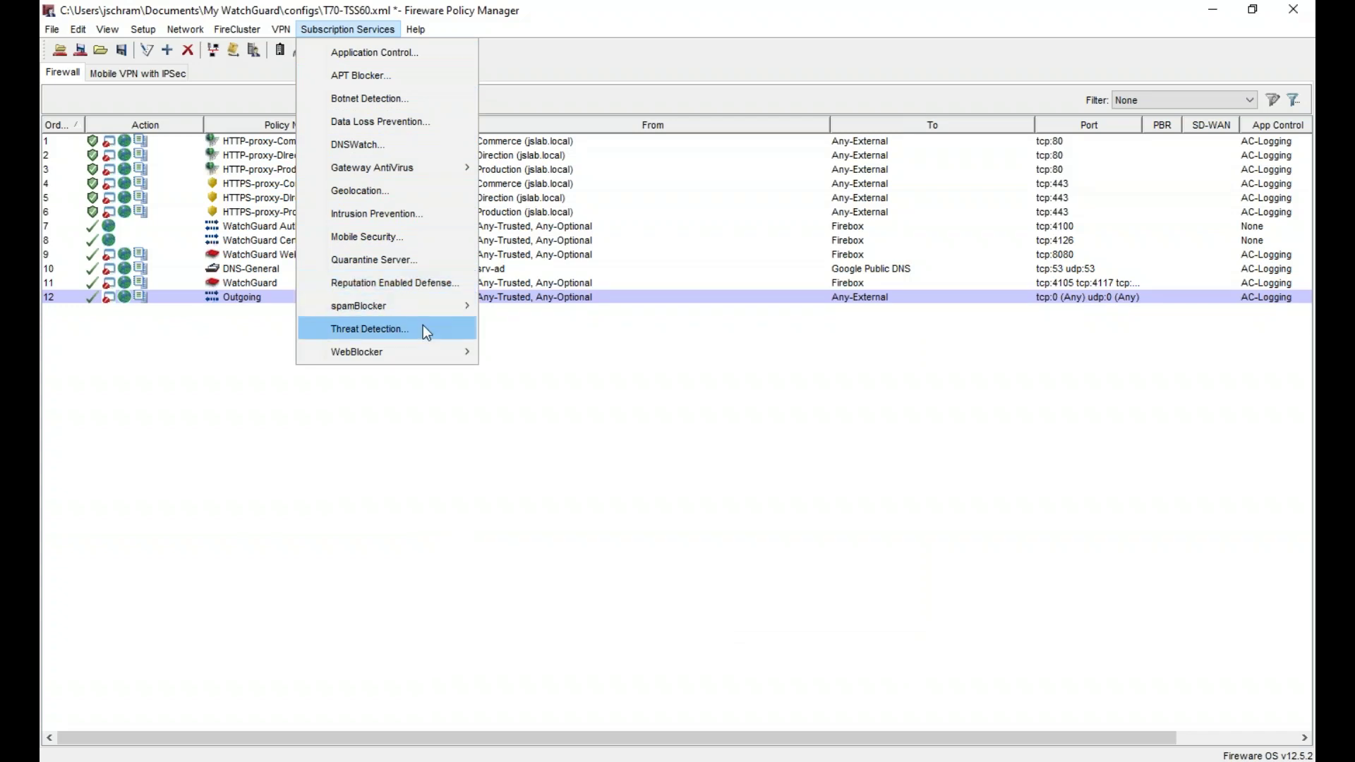
mouse_move(426, 352)
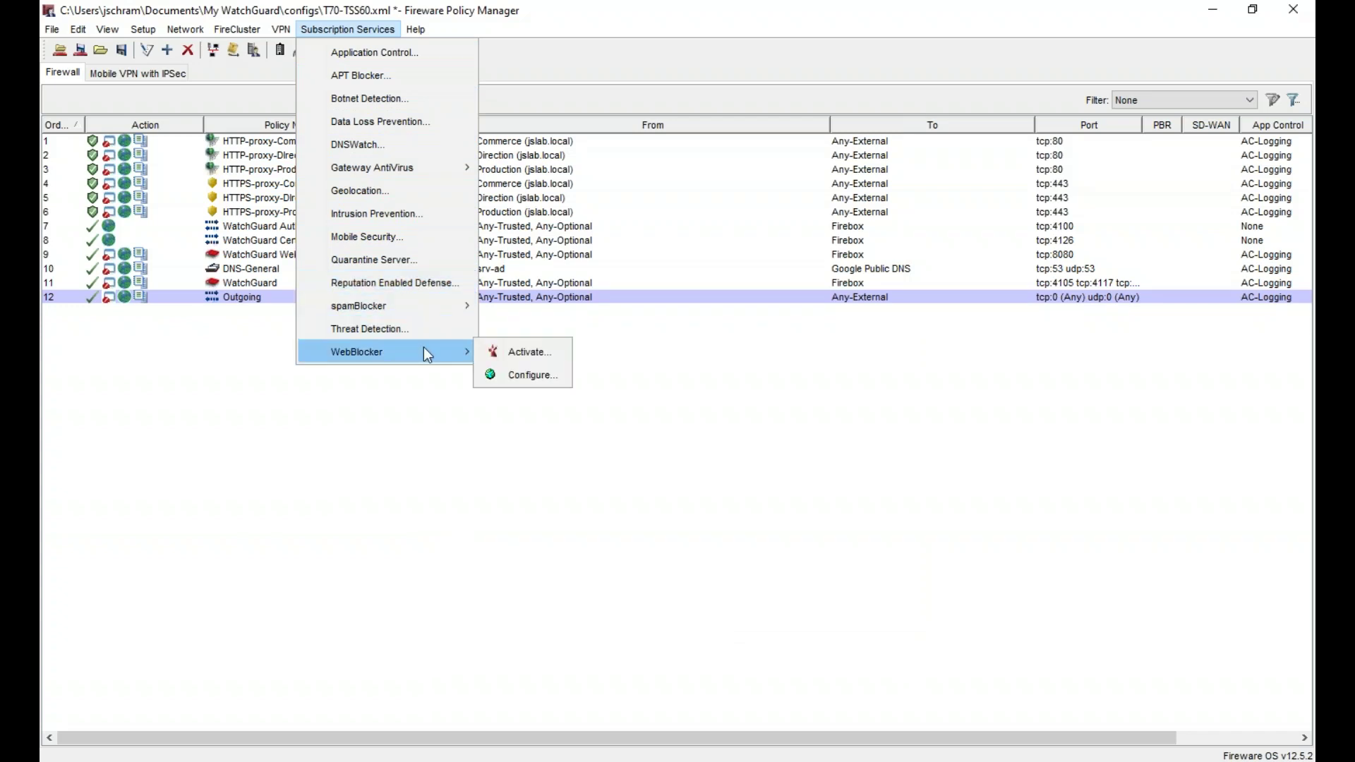
left_click(480, 445)
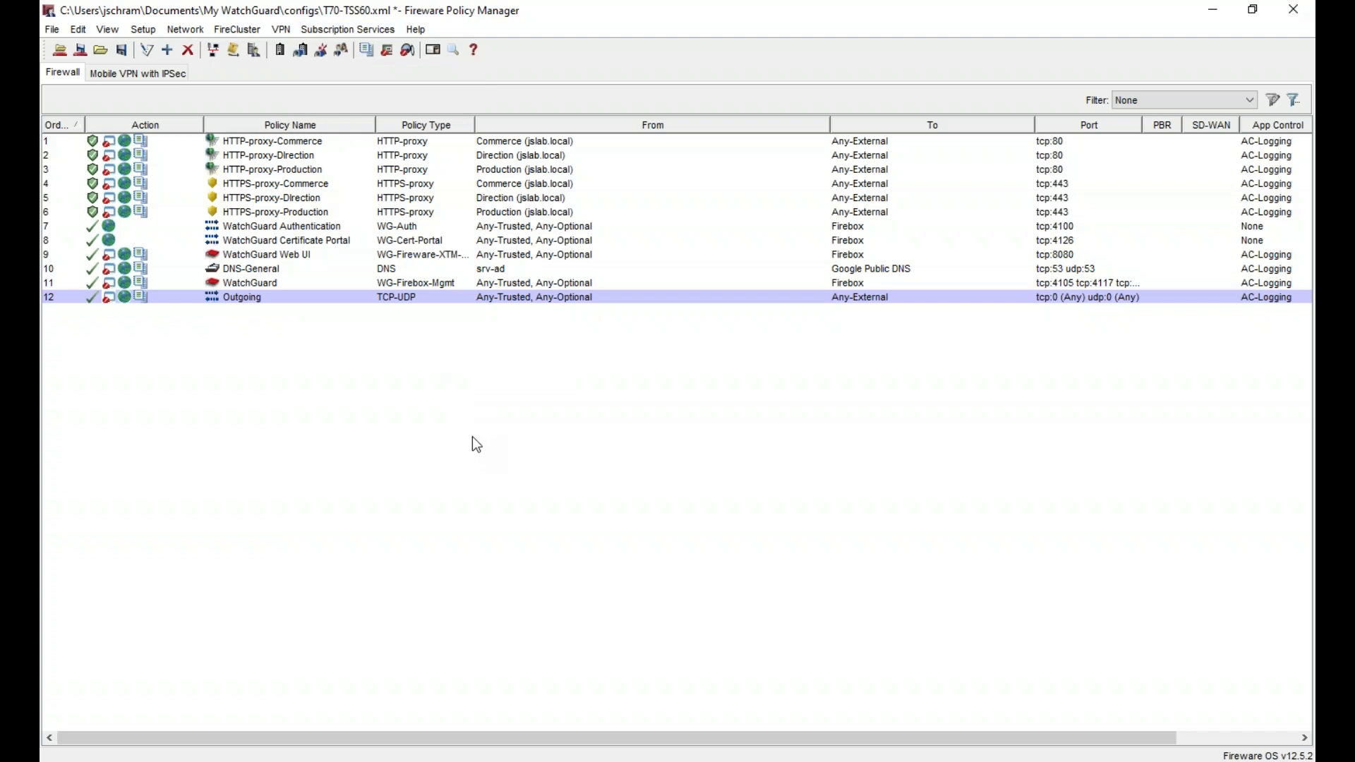
- Save the configuration to the Firebox with the admin passphrase, replacing T70-TS560.xml
key("ctrl+t")
type("••••••••")
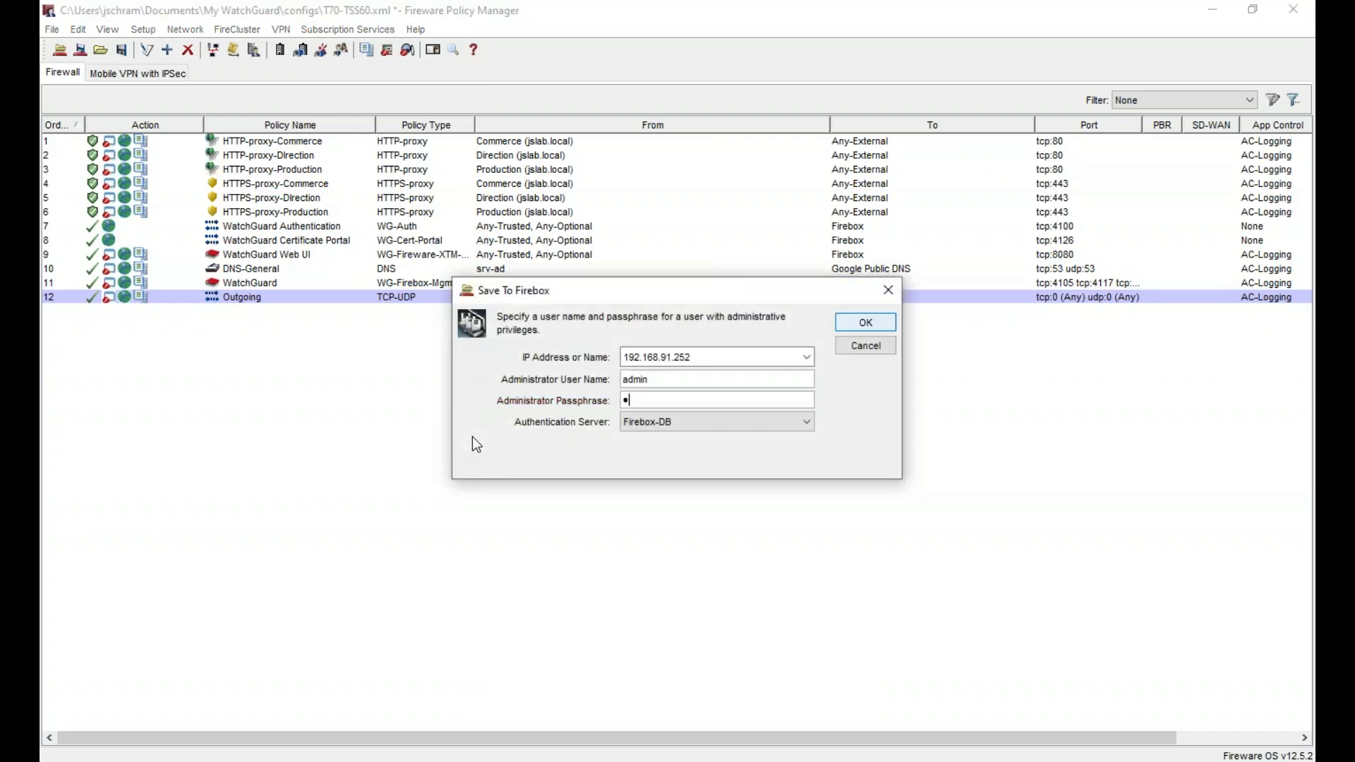
key("Return")
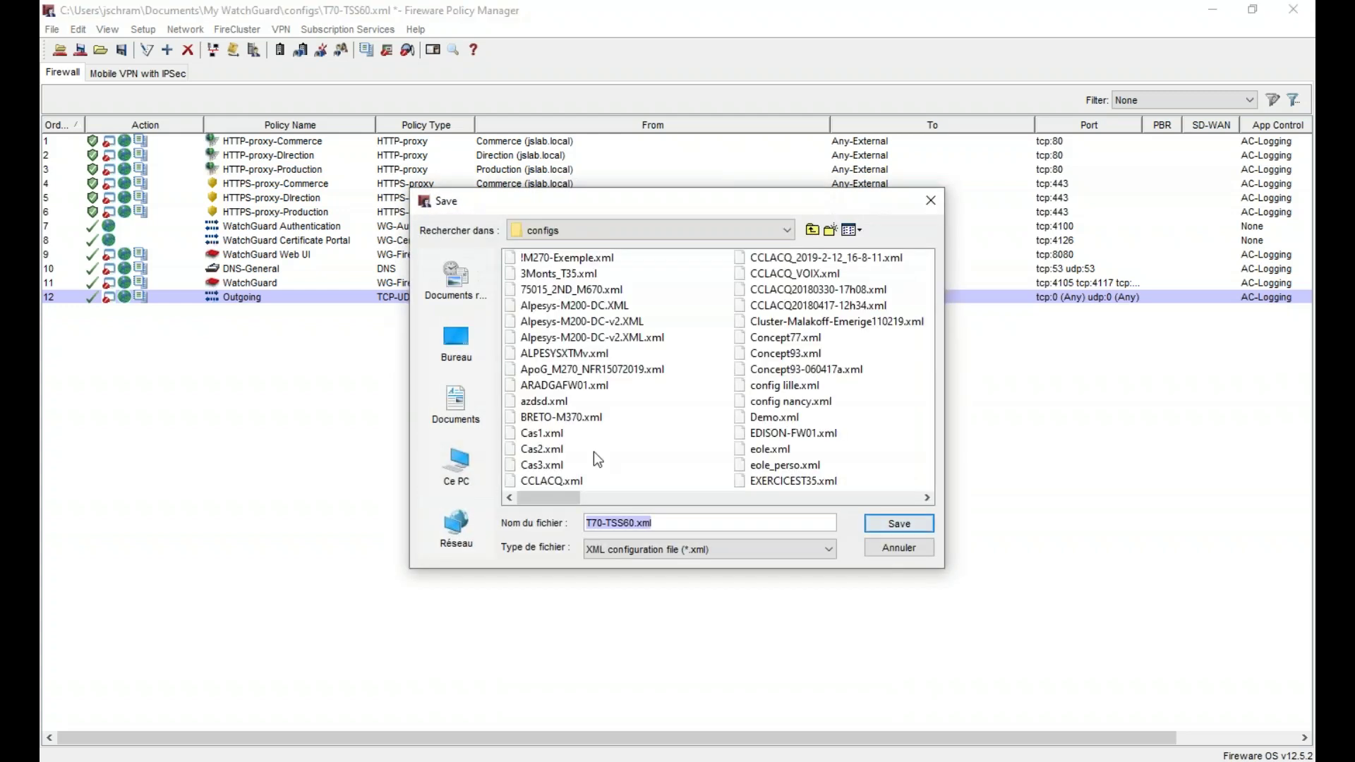
left_click(903, 524)
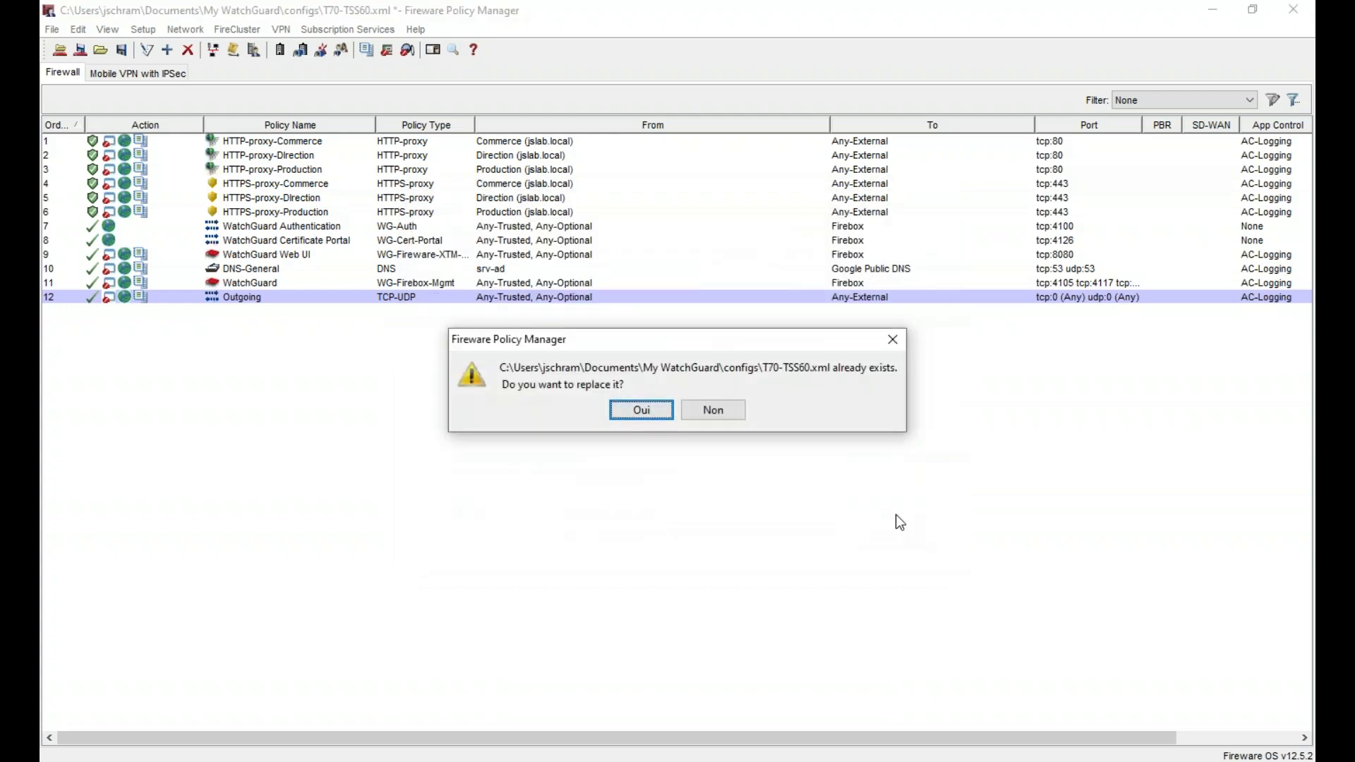
key("Return")
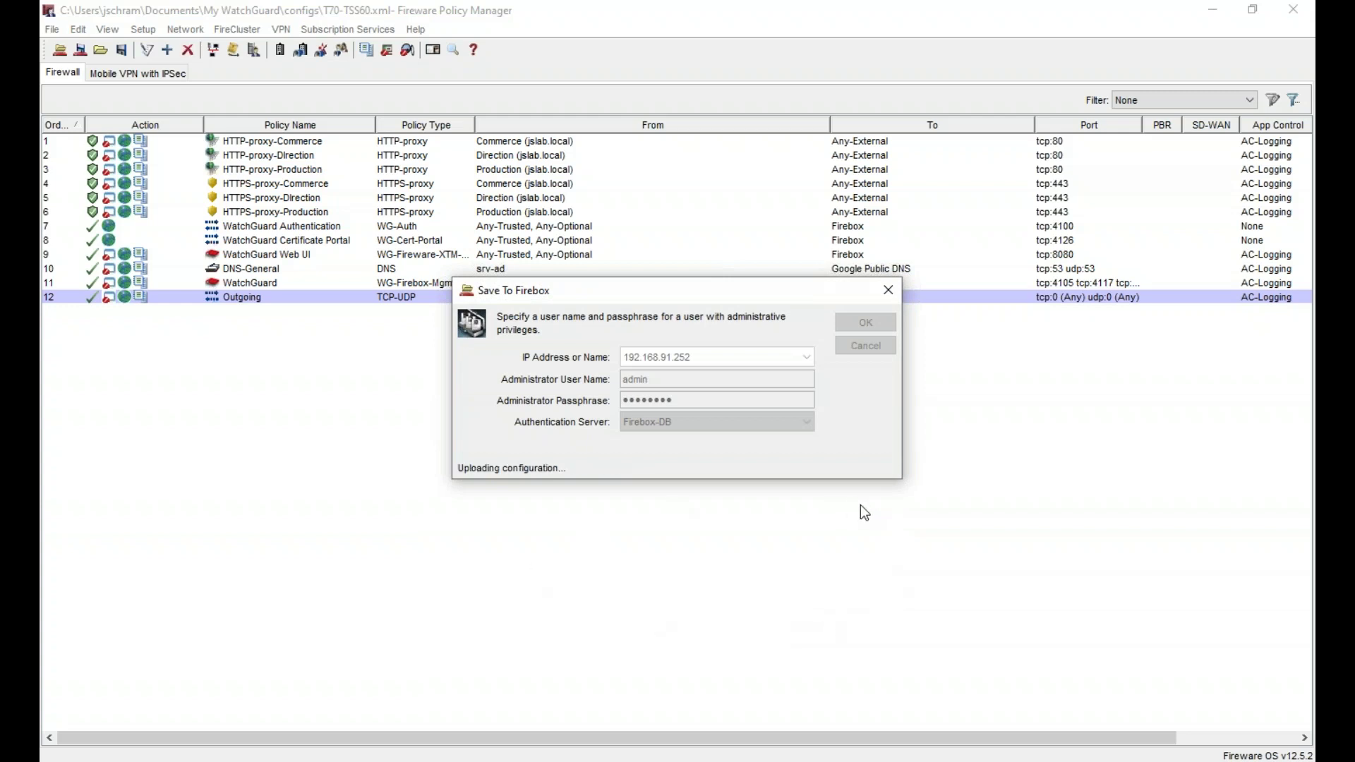
key("alt+Tab")
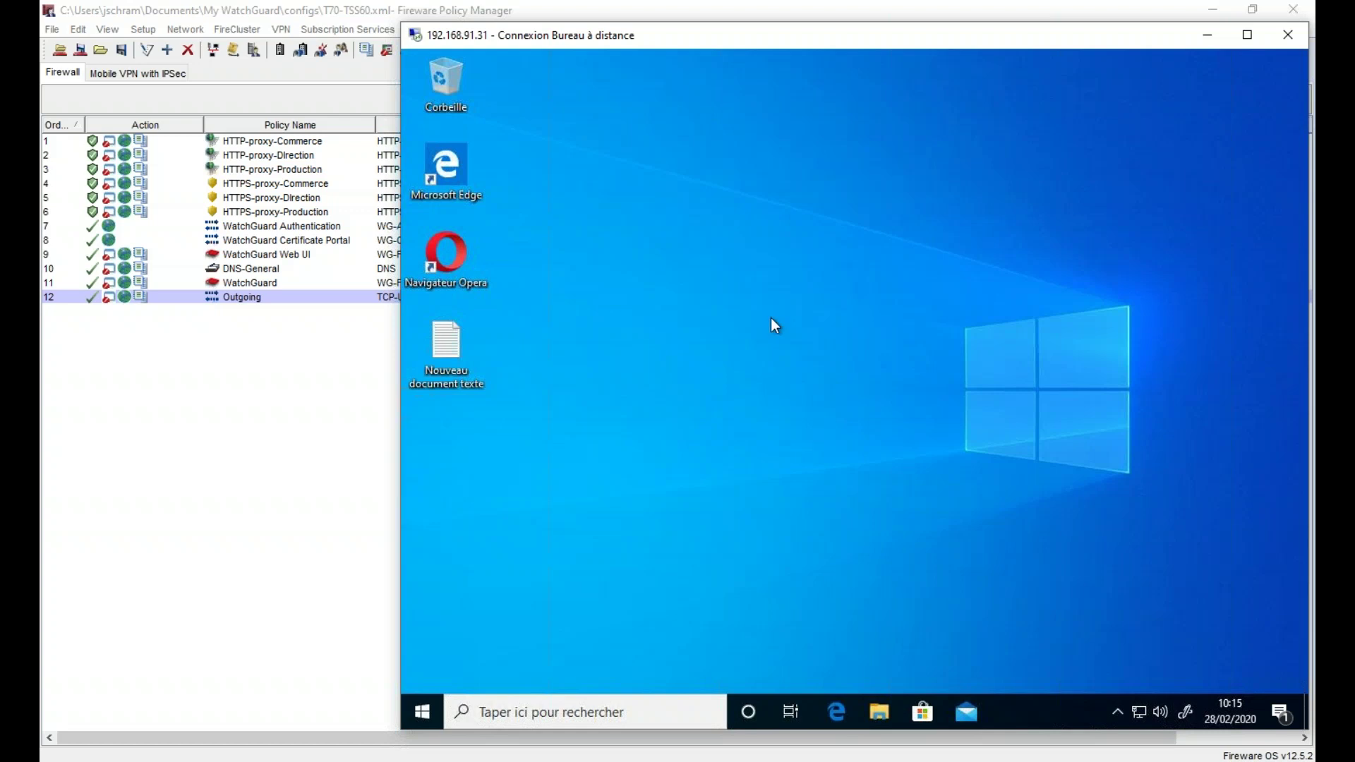
left_click(329, 476)
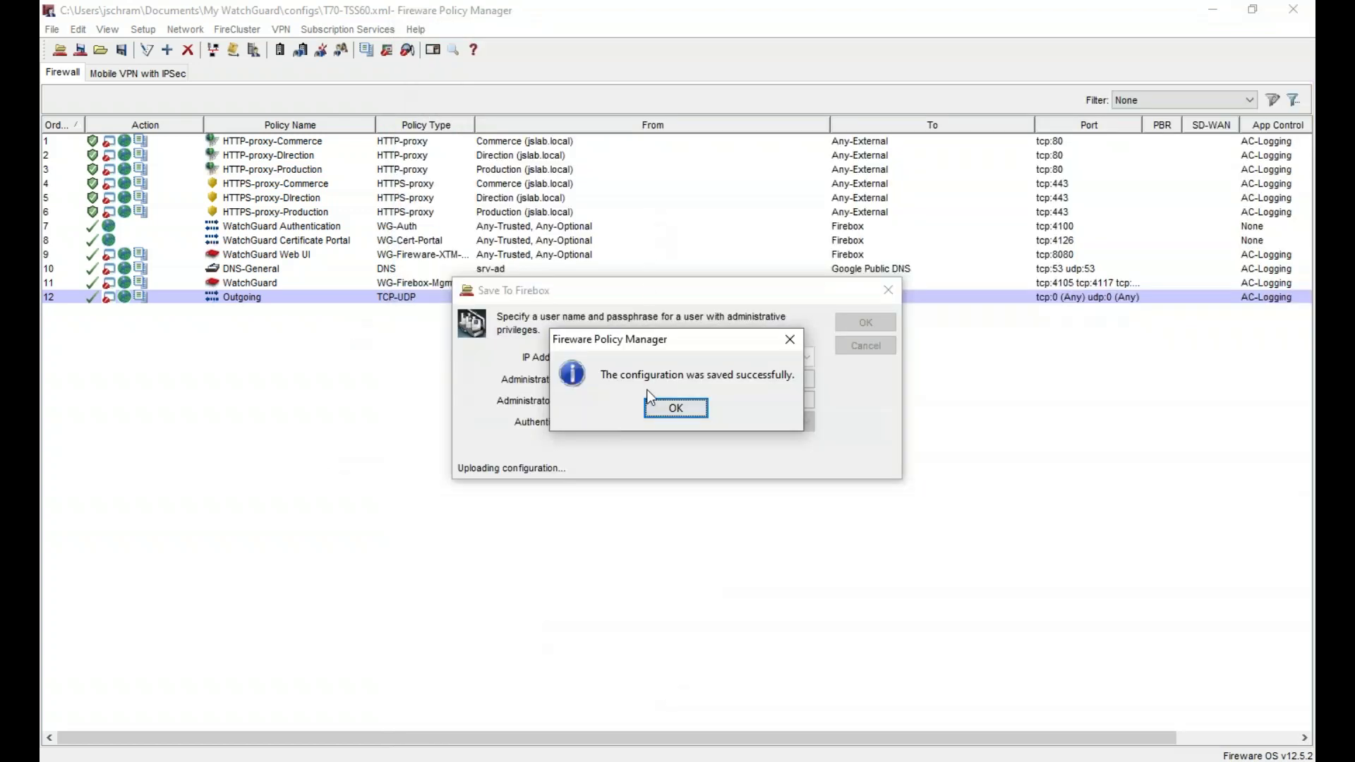
- Search the jslab.local domain for the test user and open their properties
key("alt+Tab")
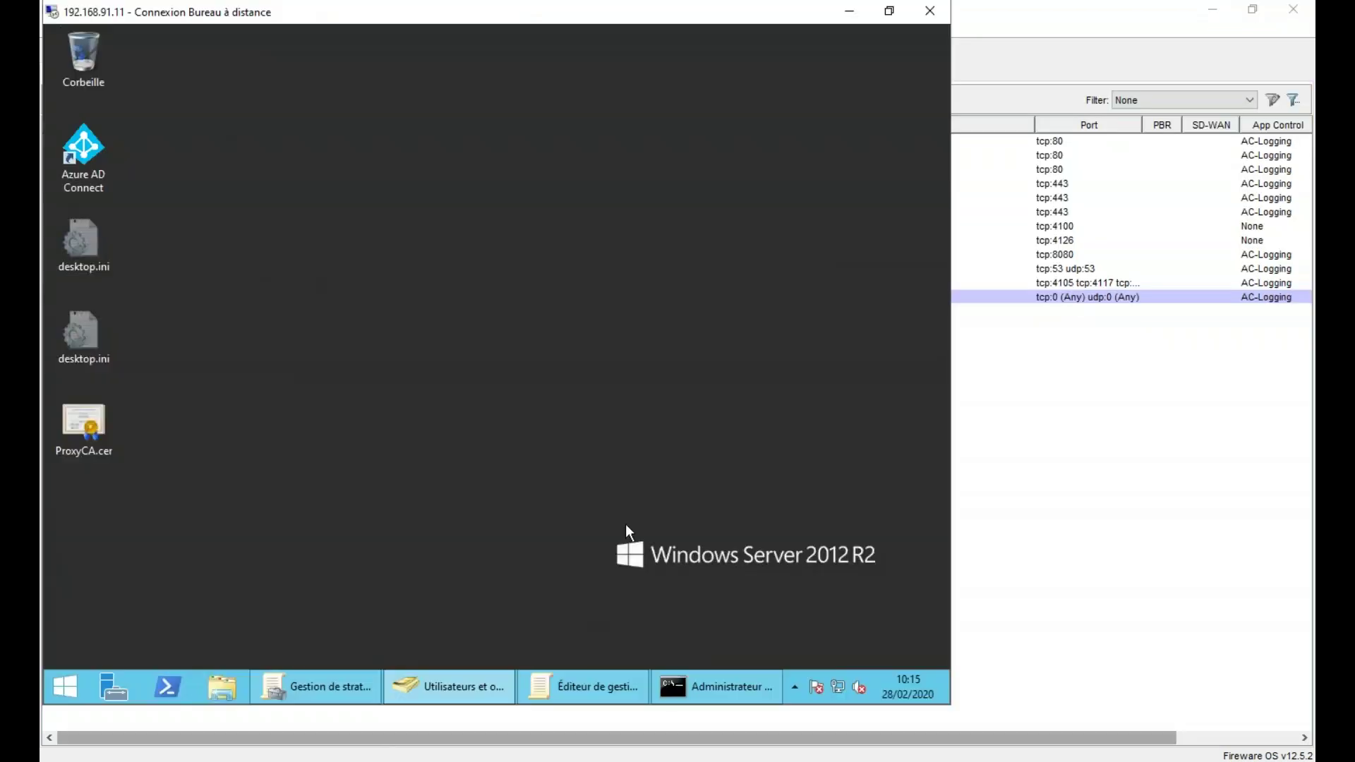
left_click(468, 685)
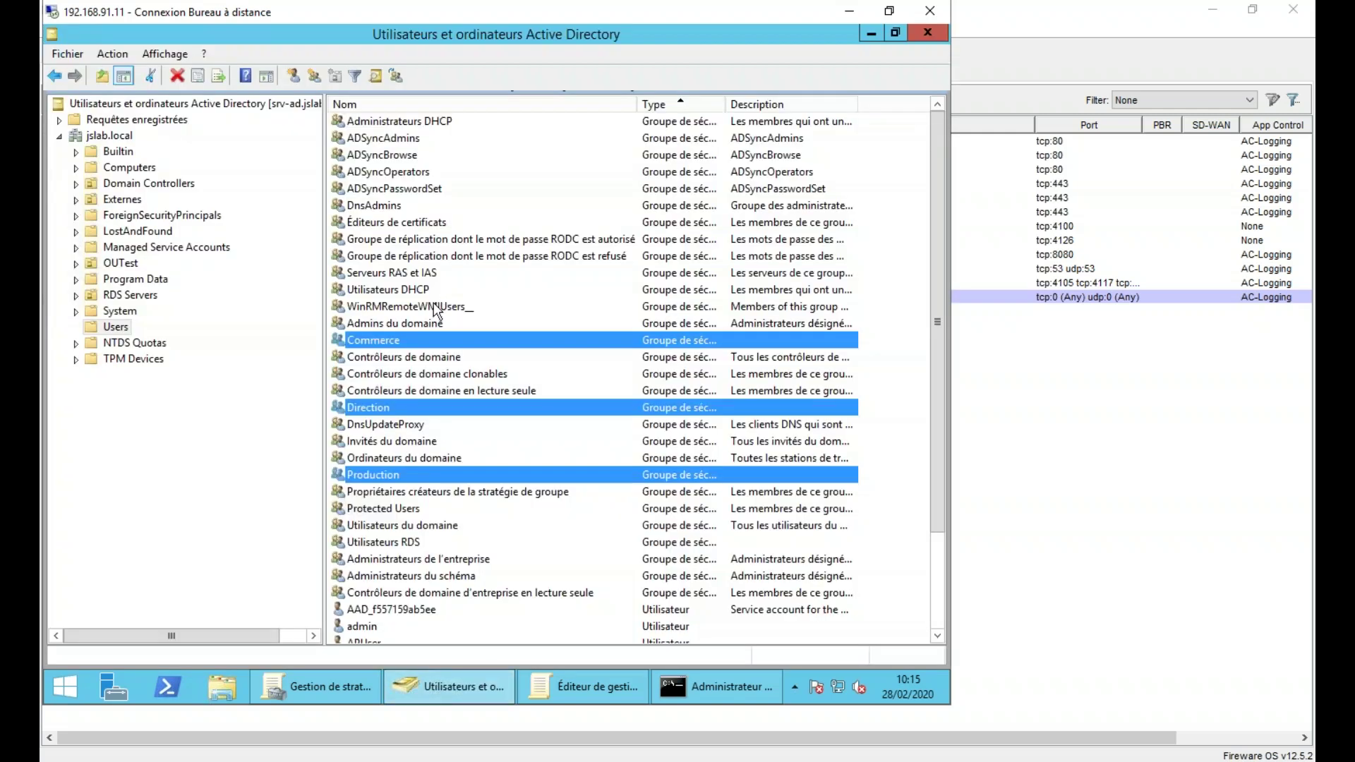
scroll(520, 331, "down", 3)
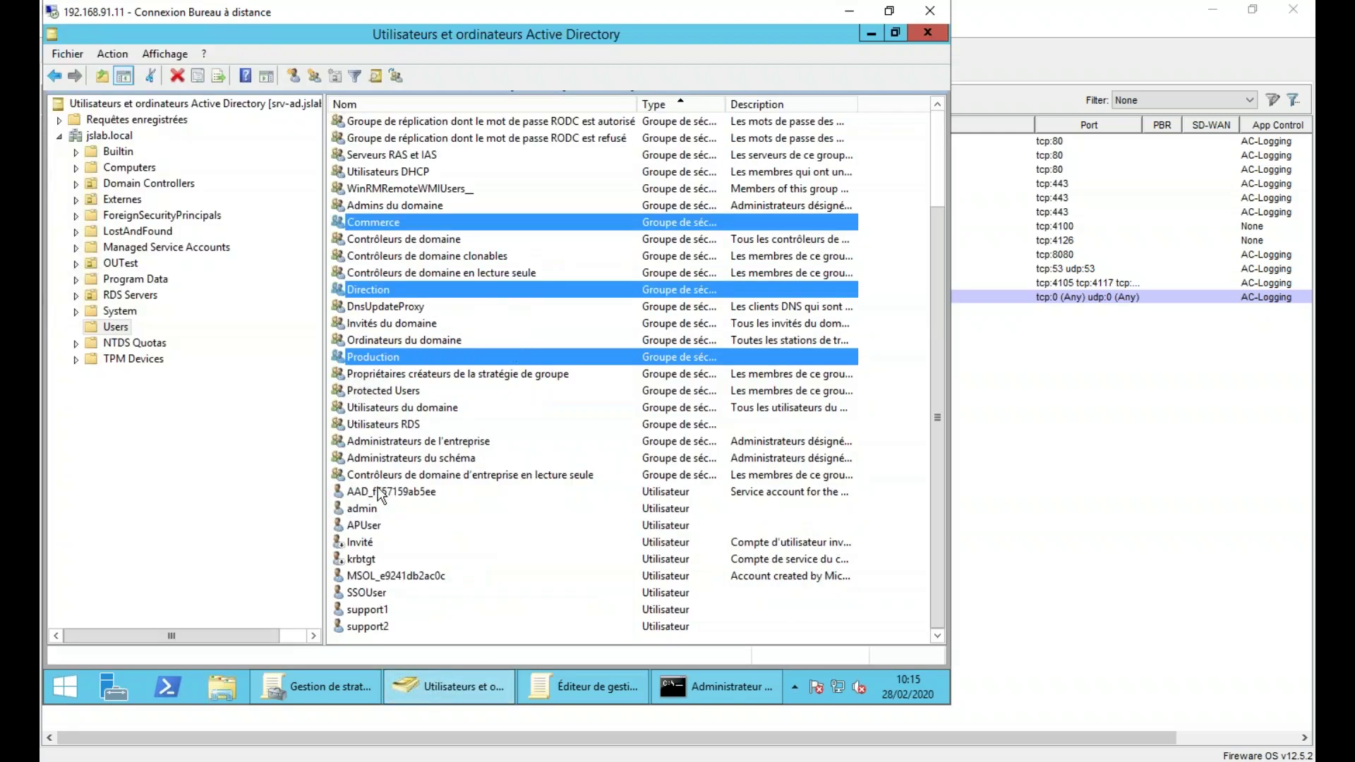
scroll(388, 491, "up", 3)
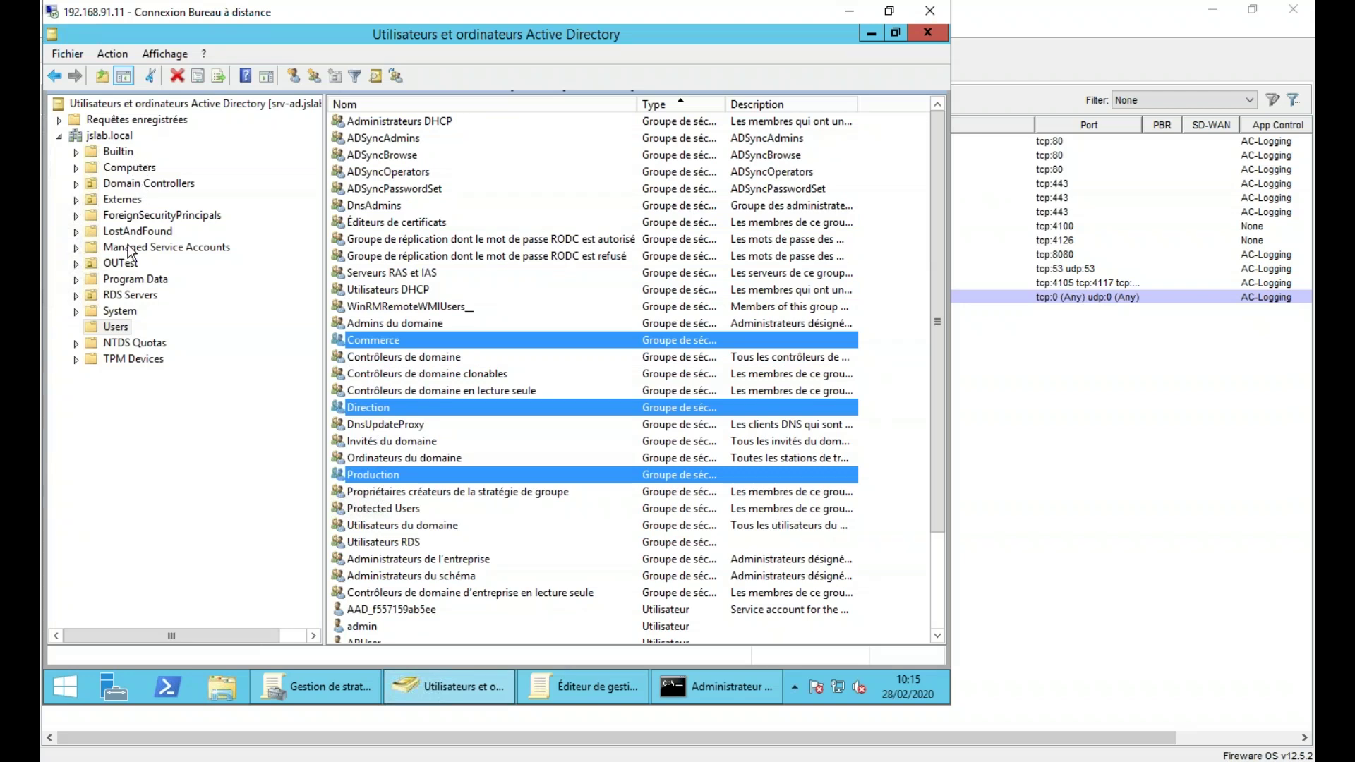
left_click(120, 323)
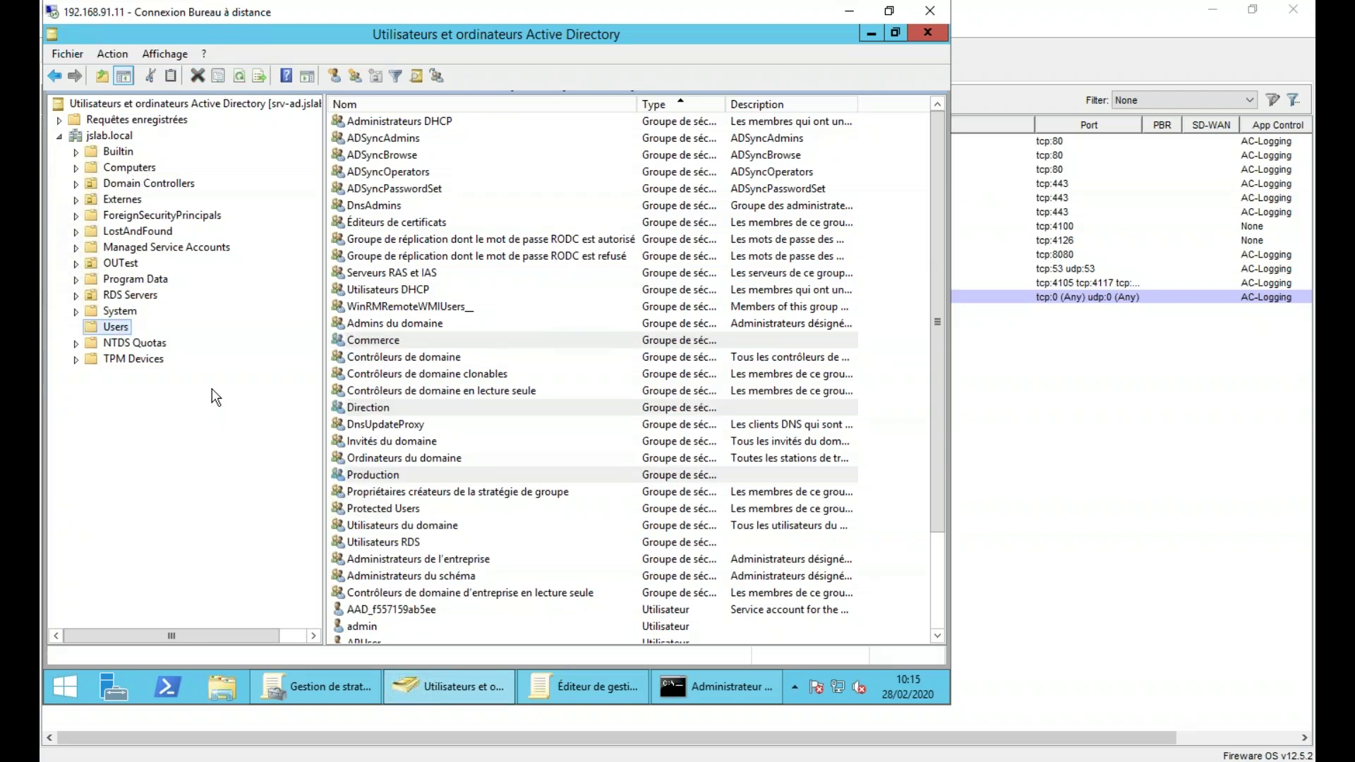
left_click(684, 464)
scroll(670, 466, "down", 3)
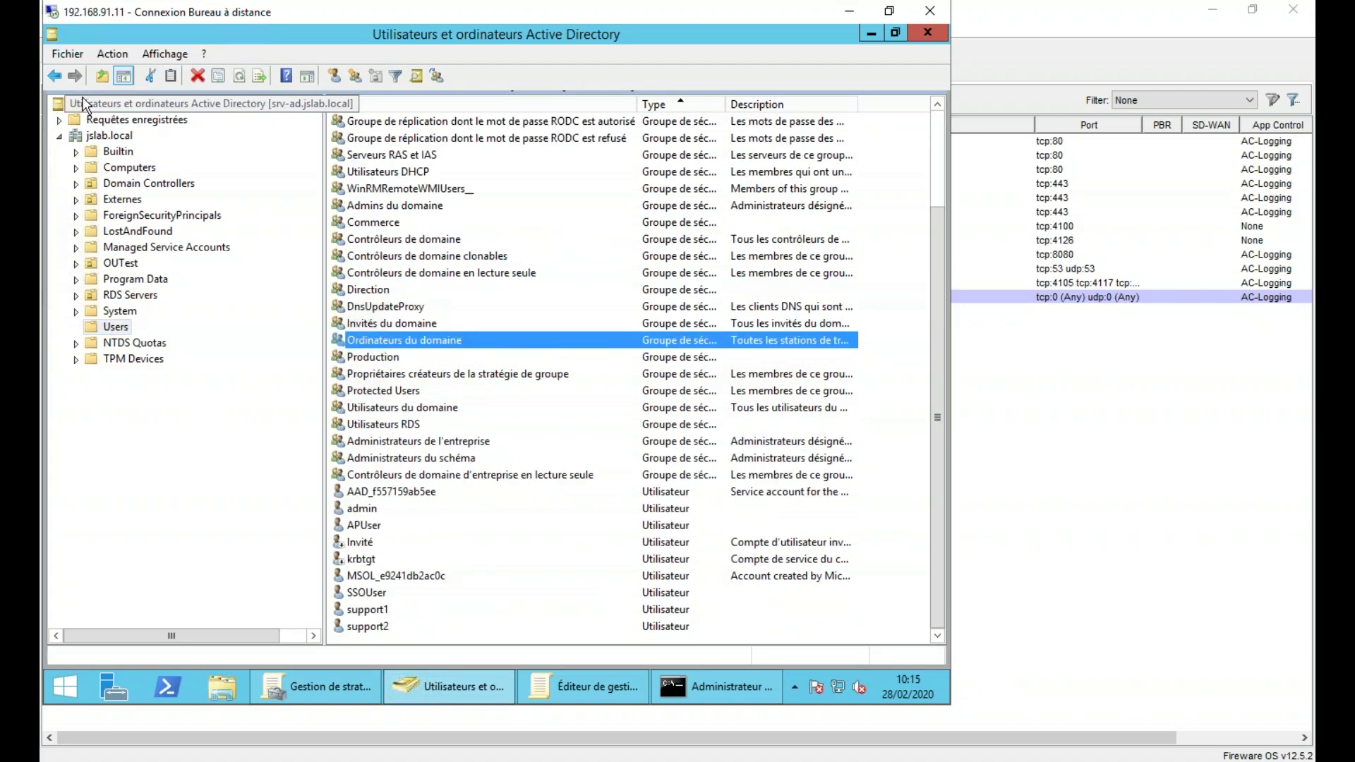
right_click(121, 141)
left_click(212, 163)
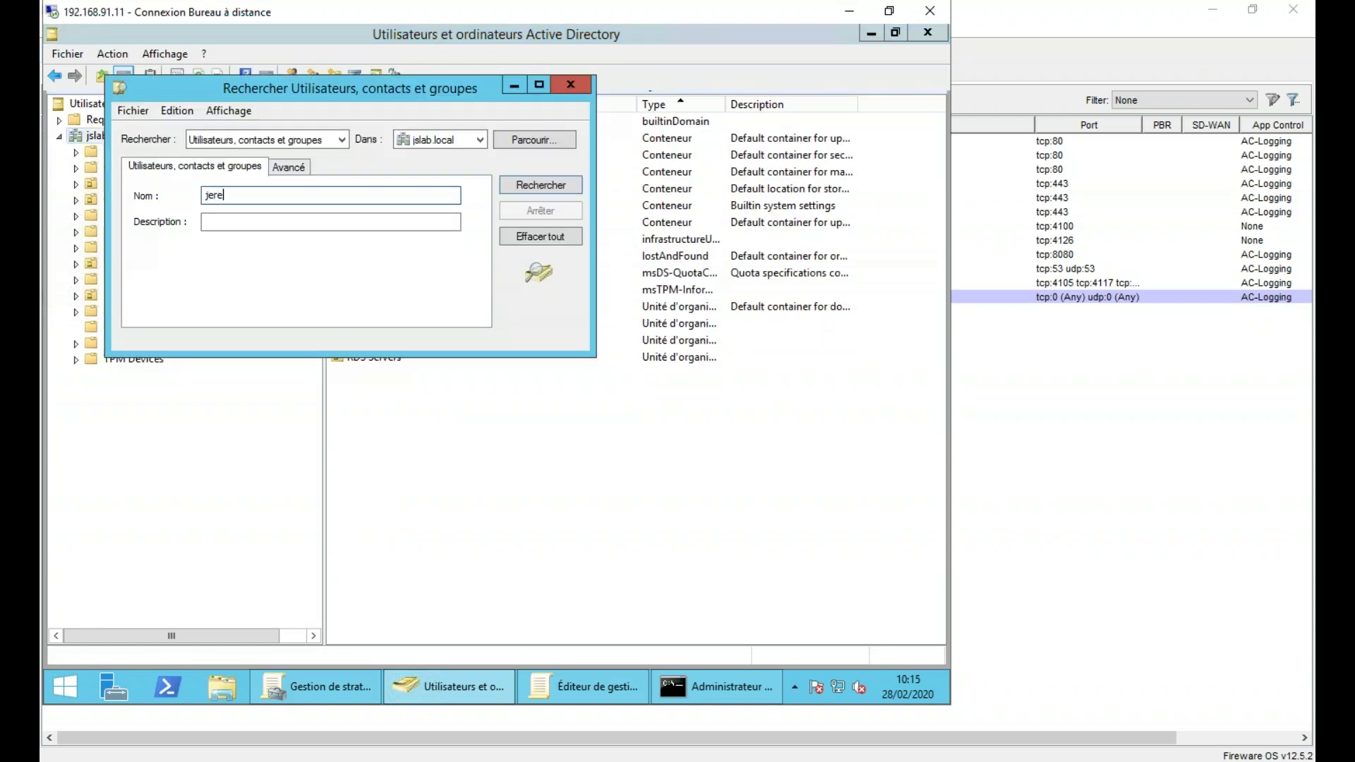
left_click(523, 187)
left_click(194, 381)
double_click(195, 382)
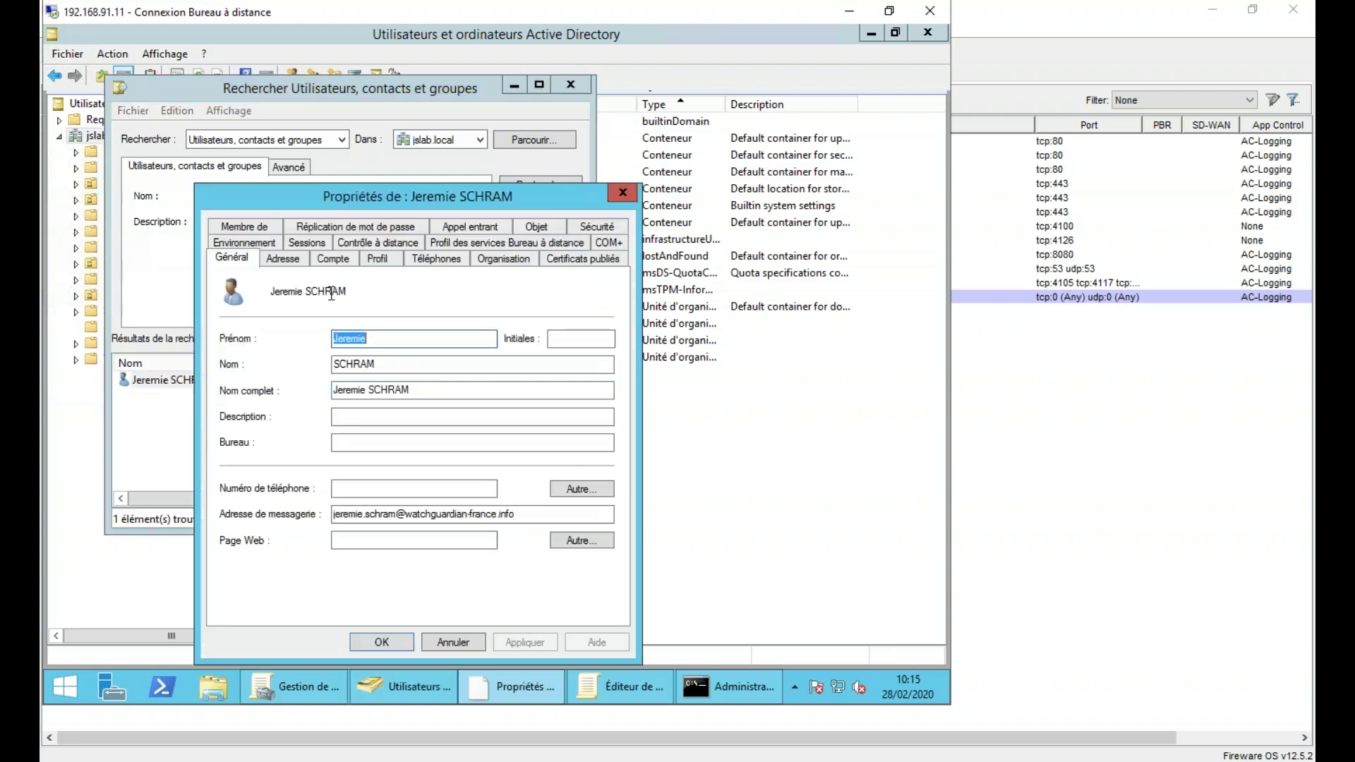
- Add the user to the Direction group, apply, and check their session in Firebox System Manager
left_click(261, 229)
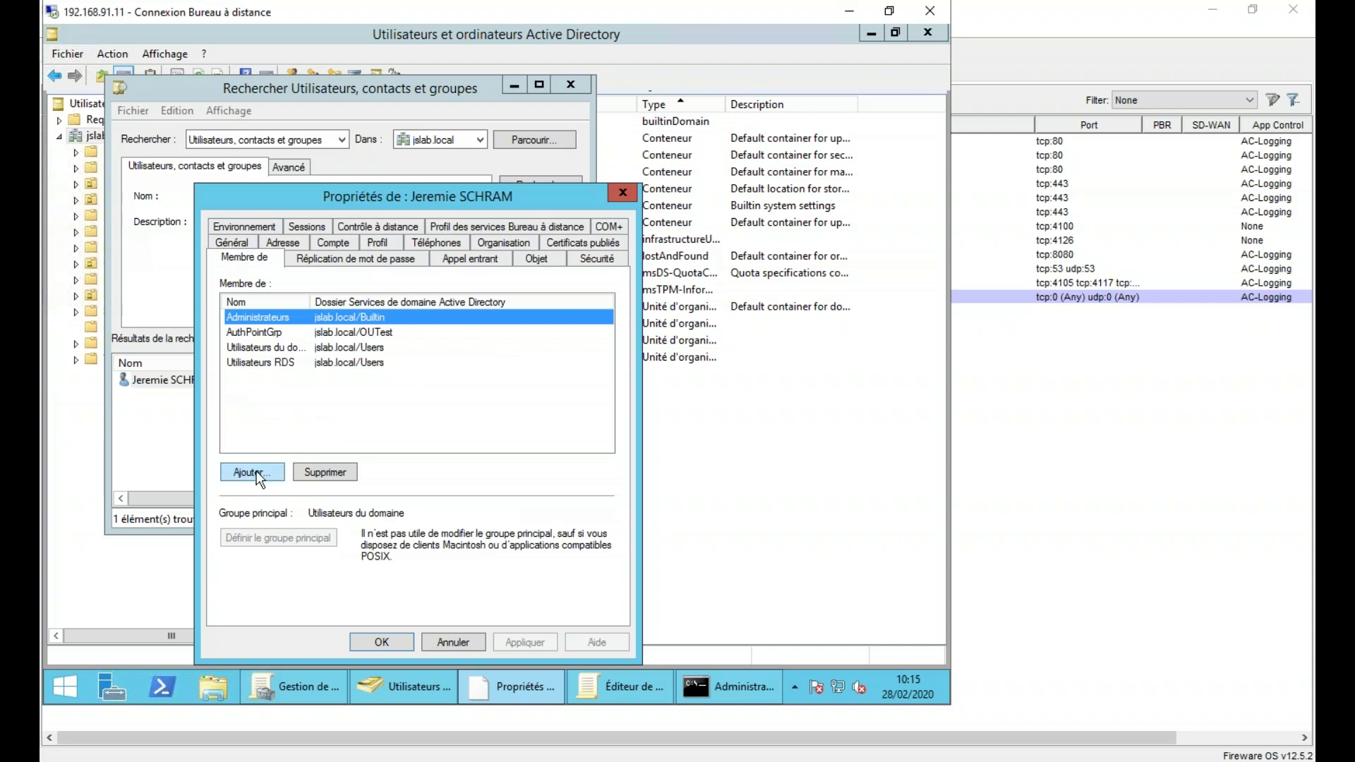
left_click(254, 472)
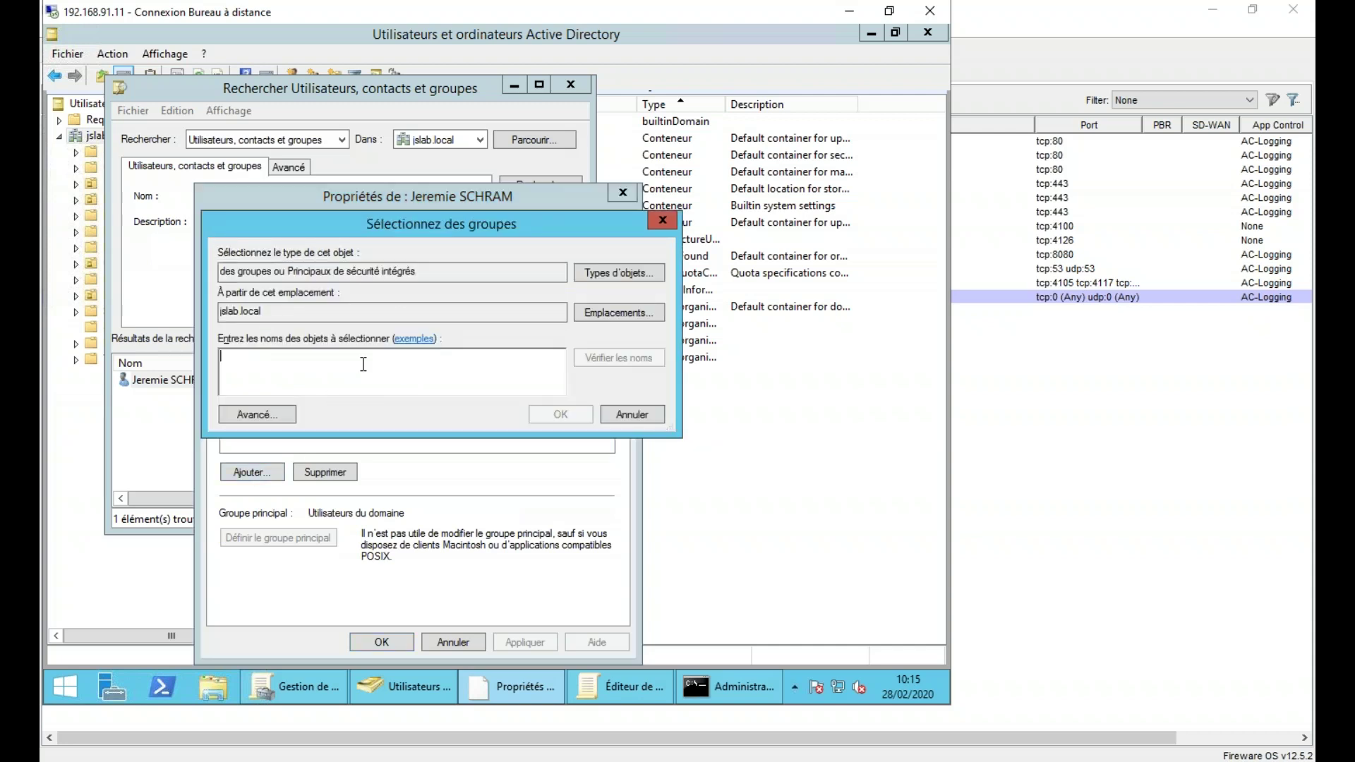
type("dire")
key("alt+v")
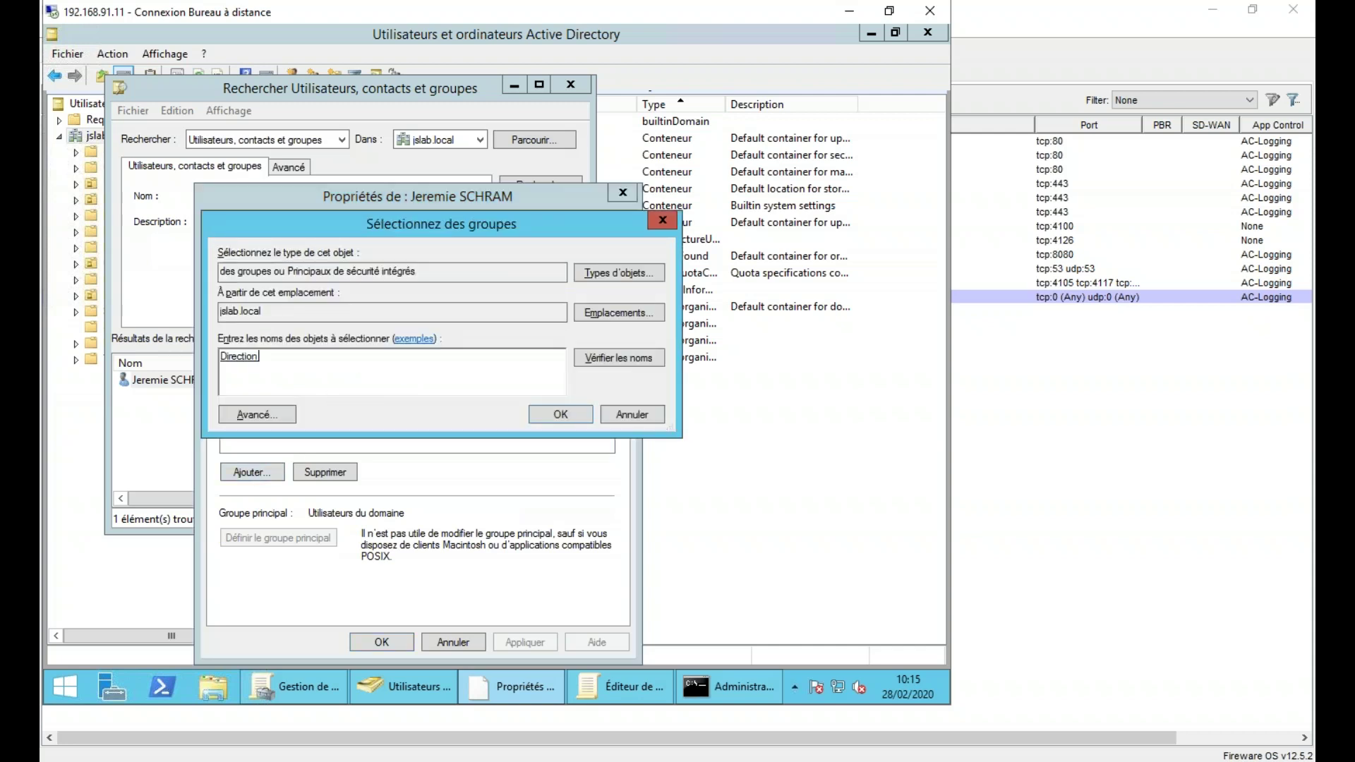
left_click(557, 414)
left_click(545, 638)
left_click(385, 641)
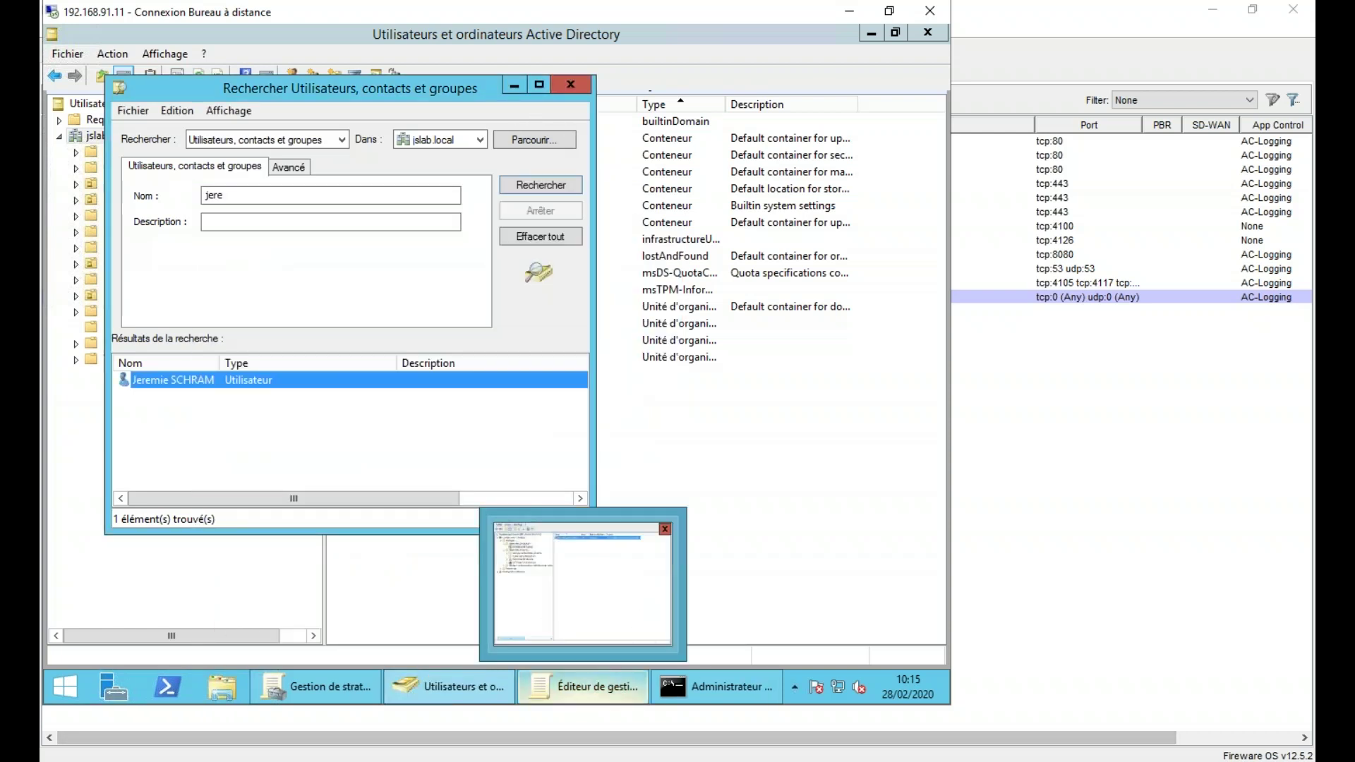
left_click(634, 738)
left_click(133, 246)
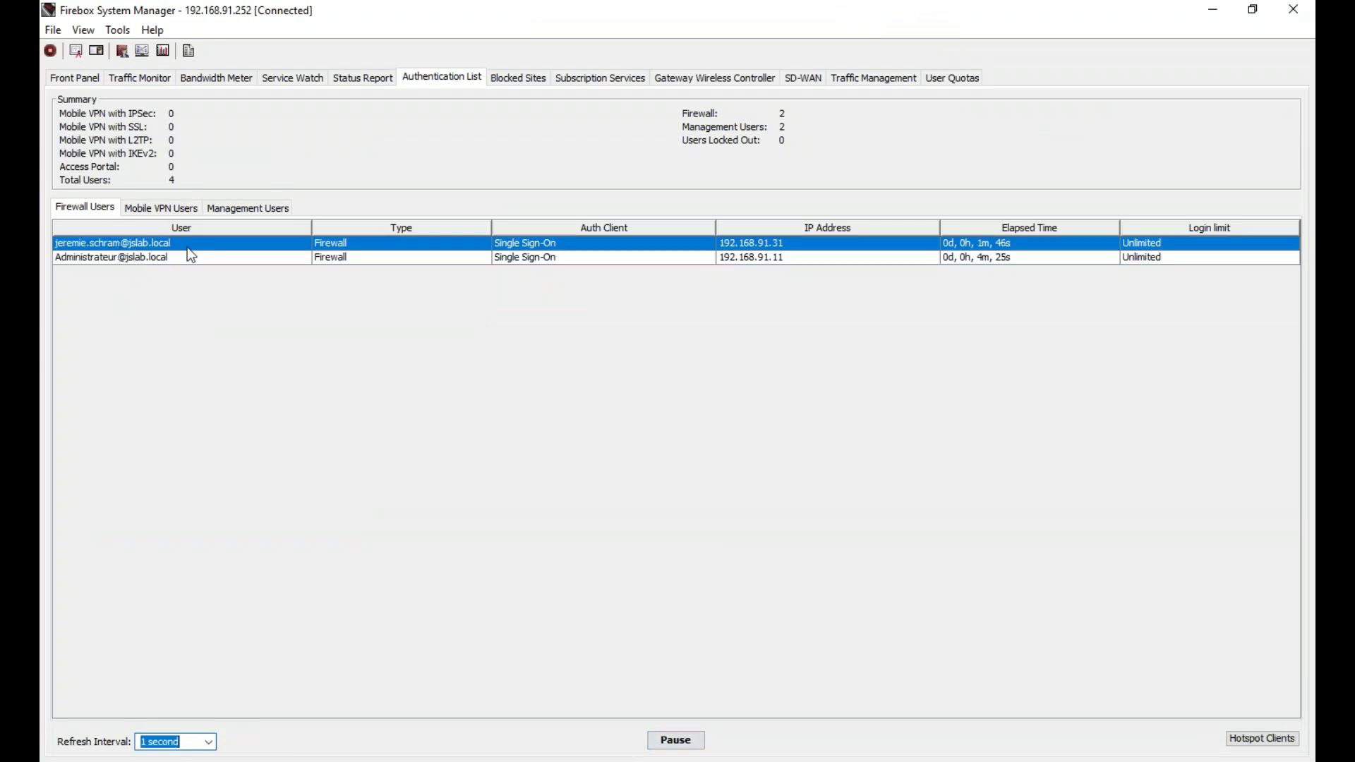
- Filter the Traffic Monitor log on the test user's login name and inspect an allowed entry
left_click(129, 53)
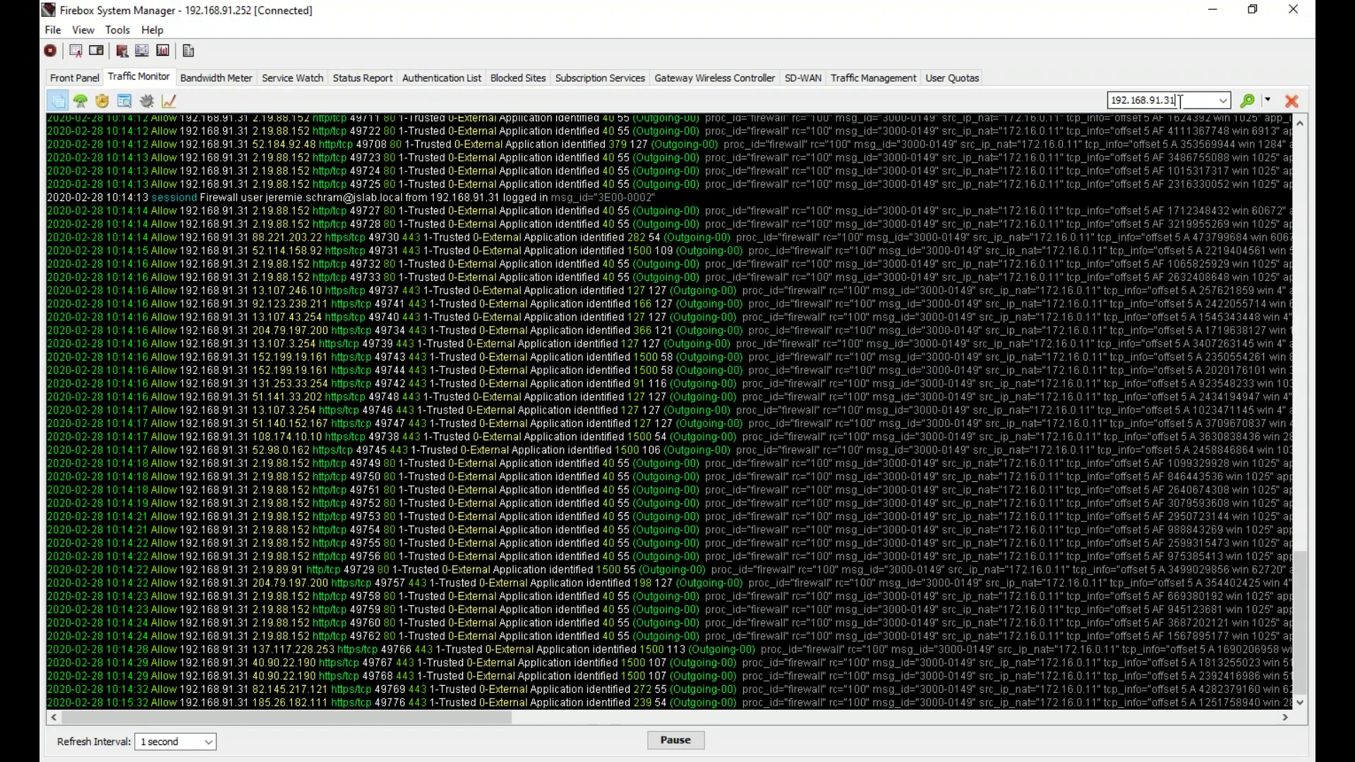
left_click_drag(1180, 101, 1110, 105)
key("Return")
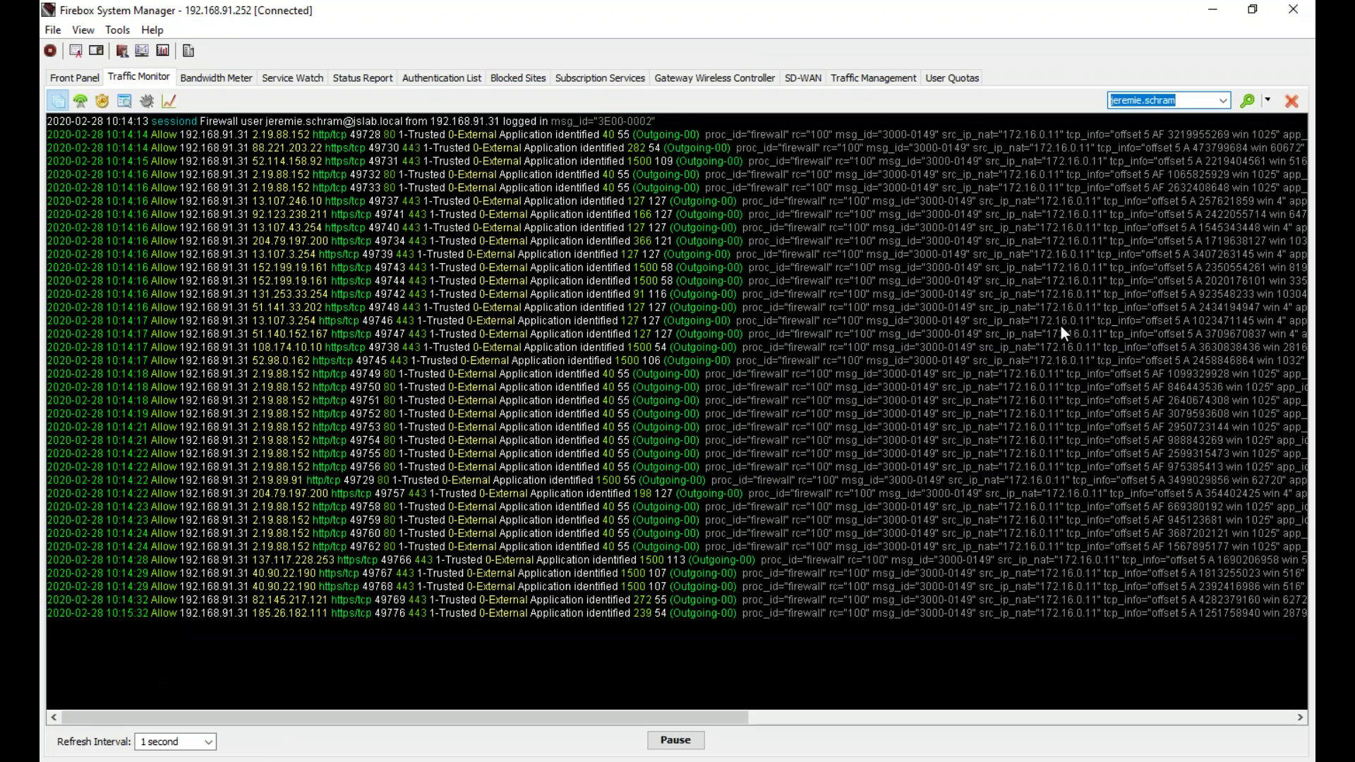
left_click(864, 508)
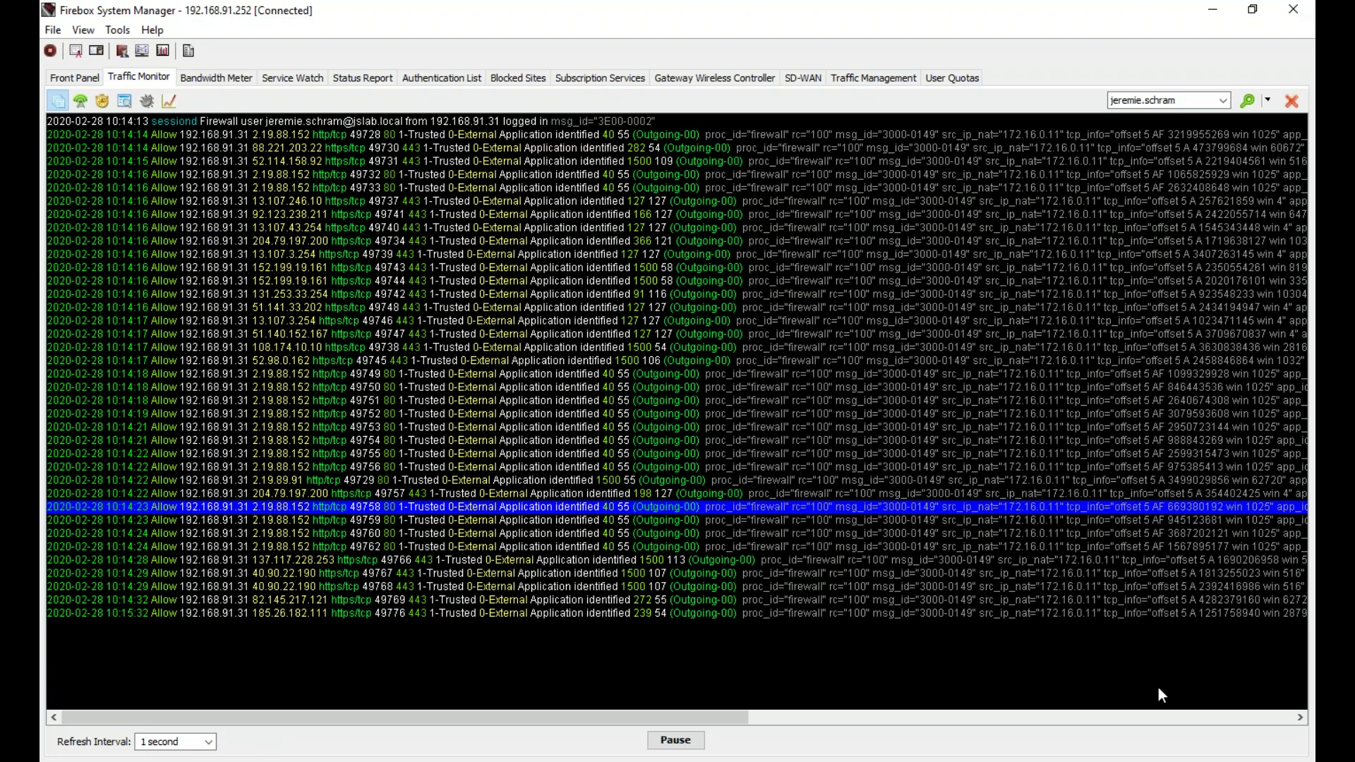
- Sign the test user out of the remote Windows 10 session from the Start menu
mouse_move(1171, 754)
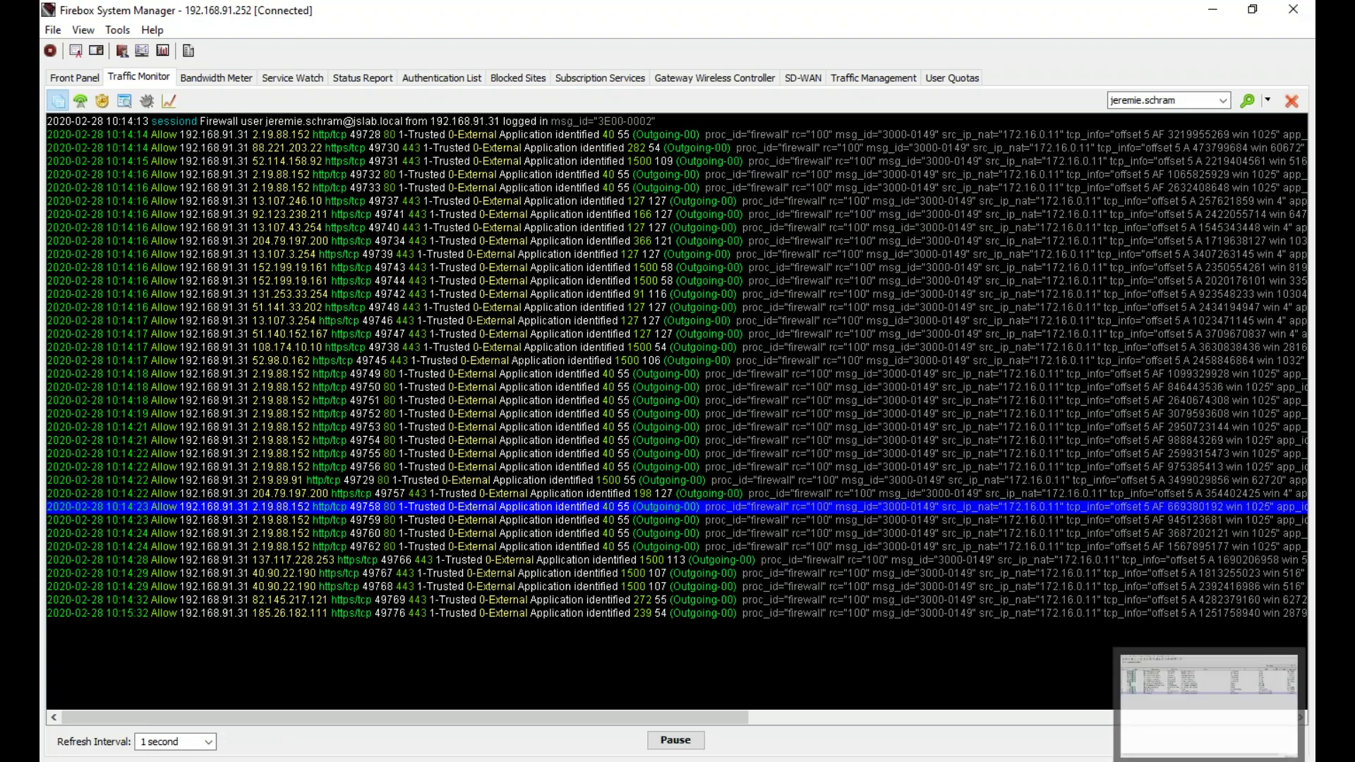
left_click(1210, 668)
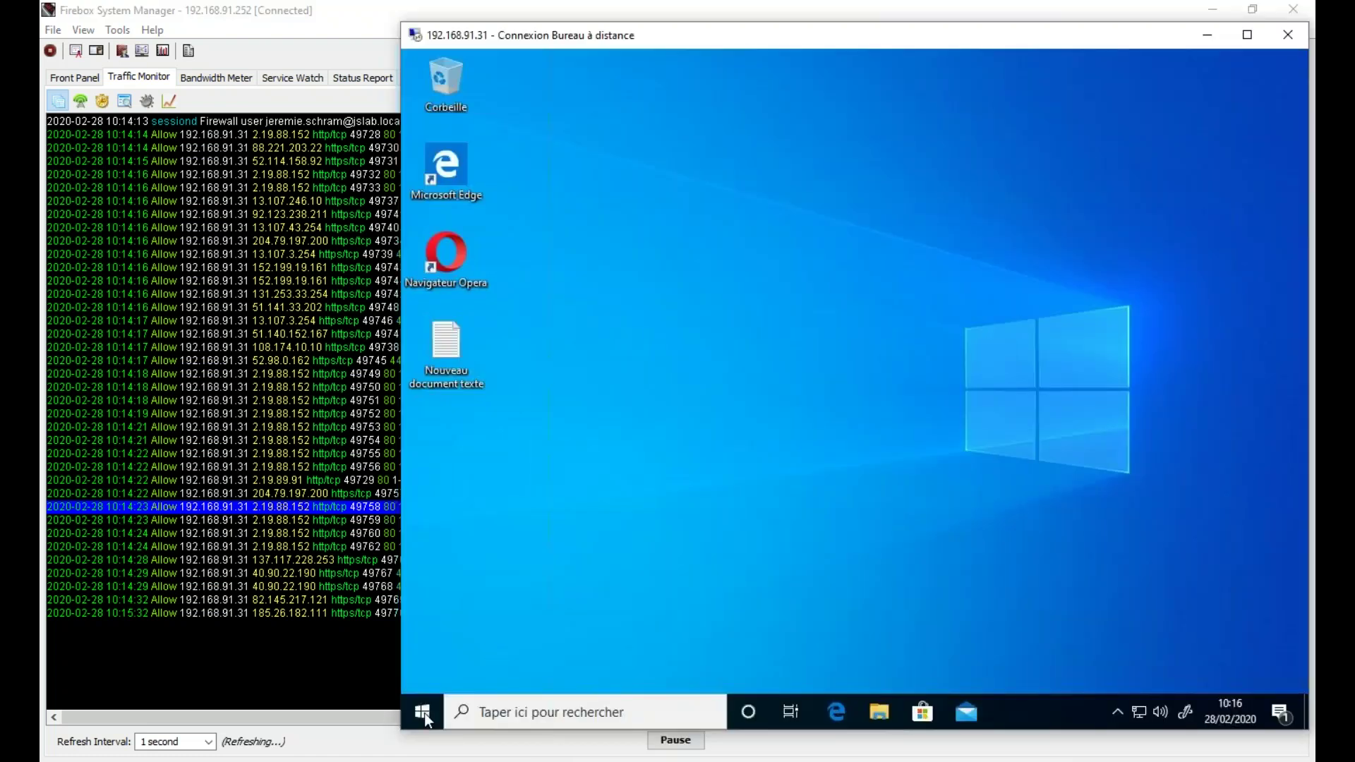
right_click(423, 710)
mouse_move(532, 658)
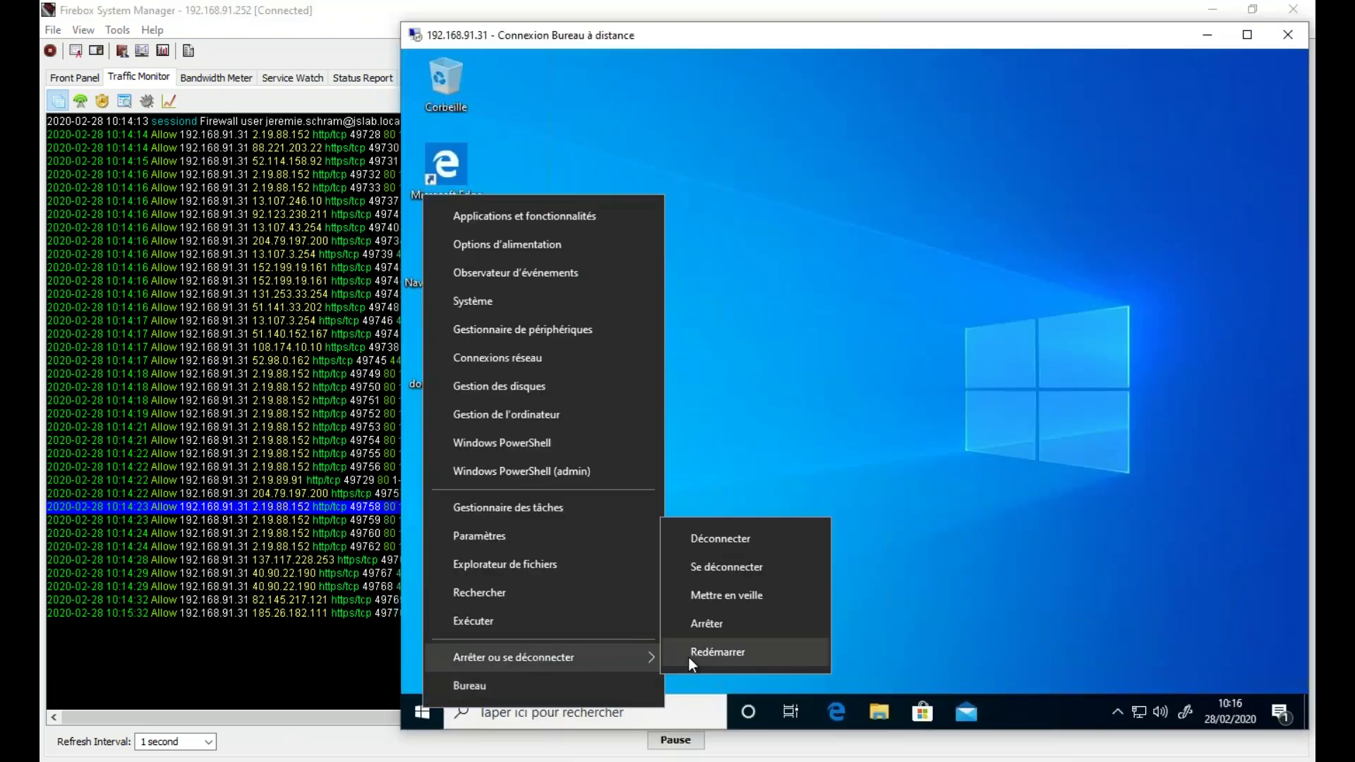
left_click(739, 566)
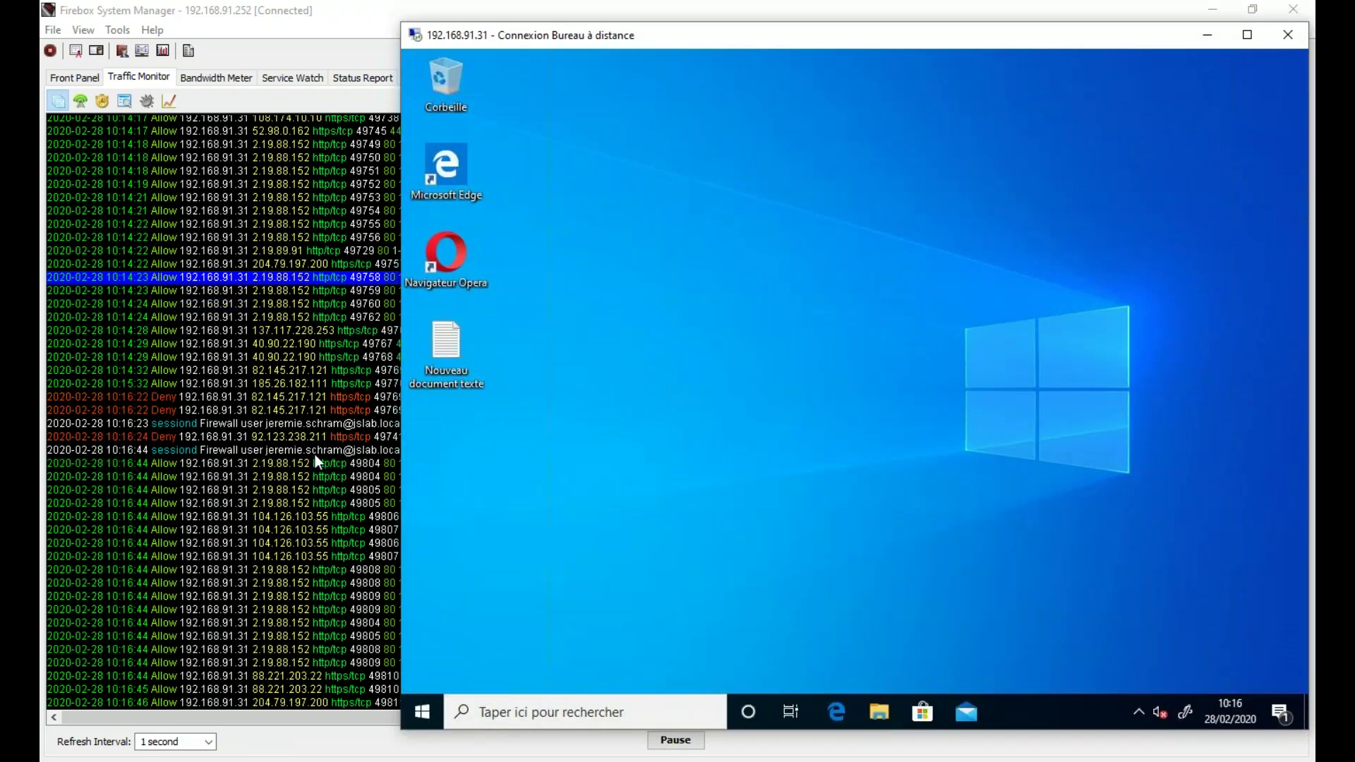
- Review the new login and HTTPS proxy entries in the Traffic Monitor log
left_click(315, 455)
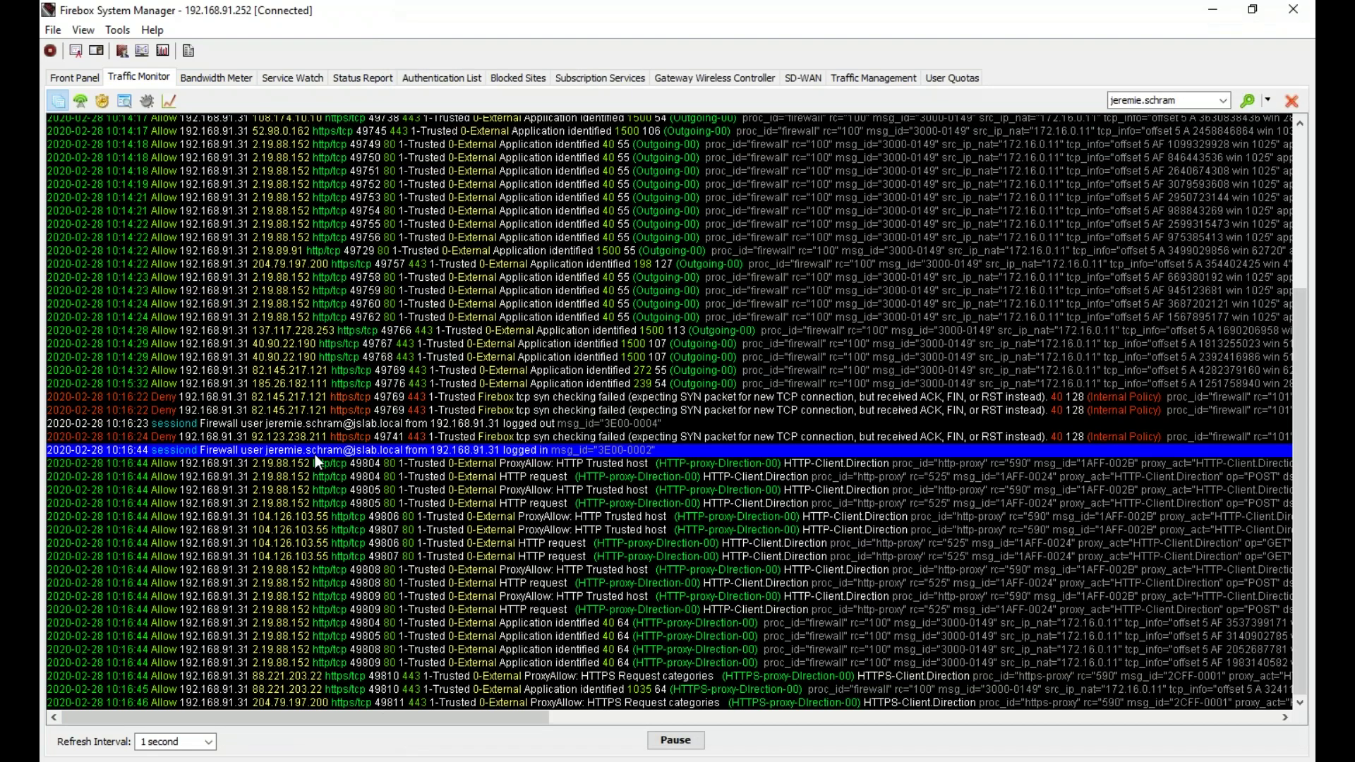
left_click(726, 287)
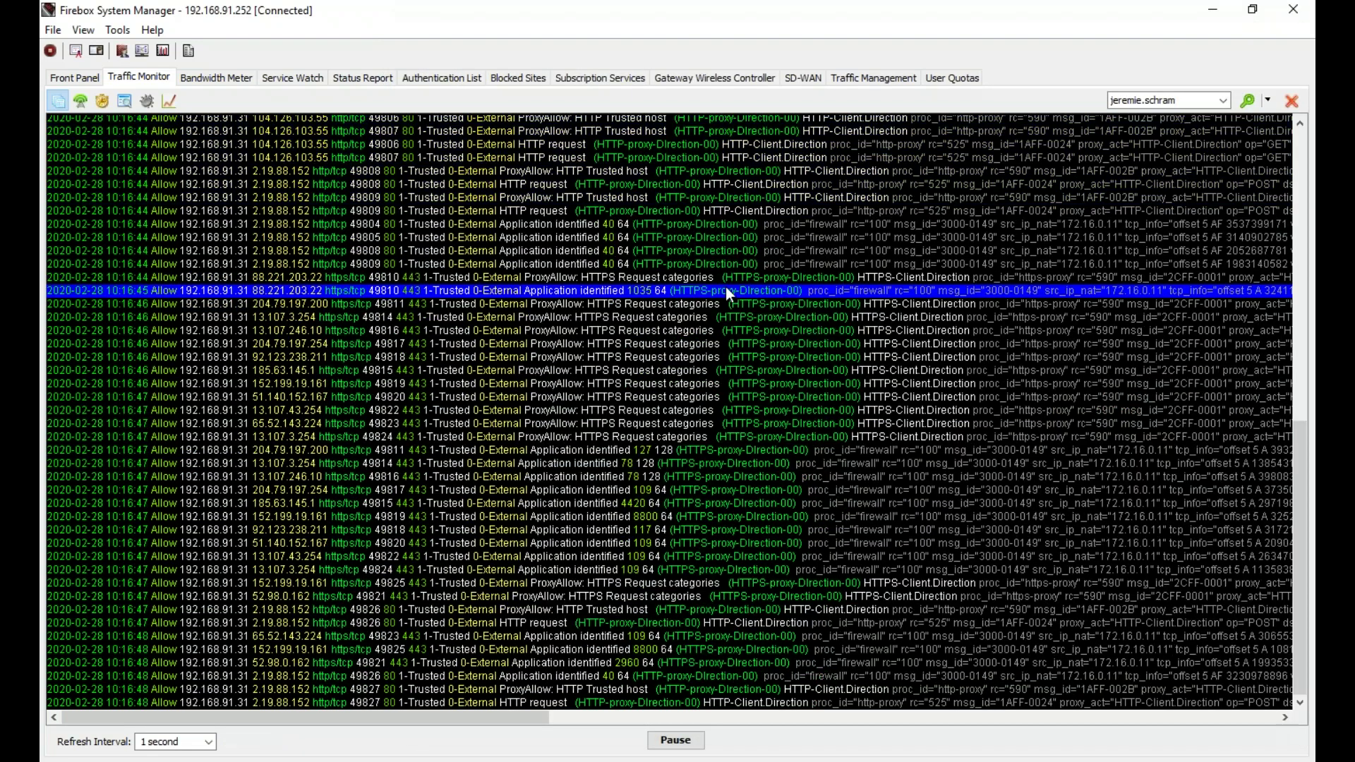
left_click_drag(754, 387, 740, 518)
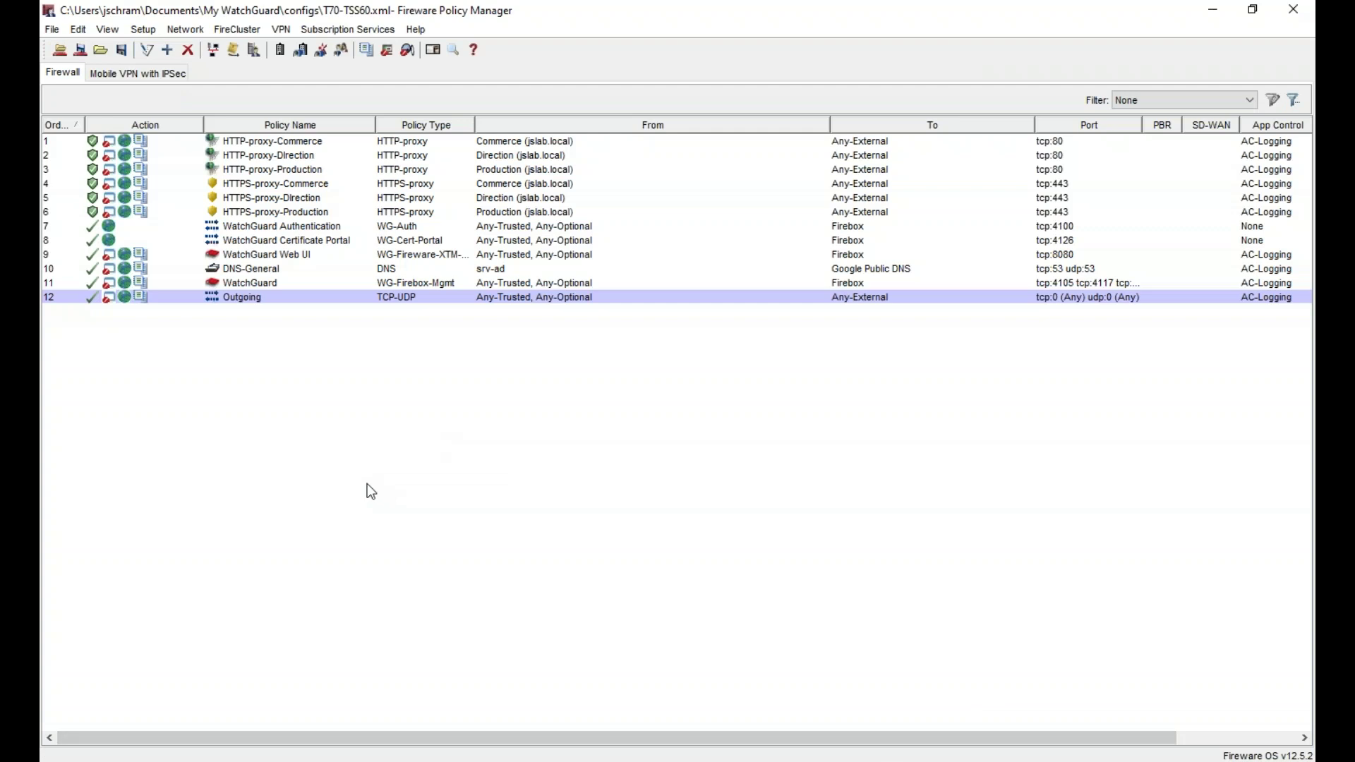
- Set HTTPS-Client.Direction's unmatched-domain action to Inspect with the HTTP-Client.Direction proxy action
double_click(291, 202)
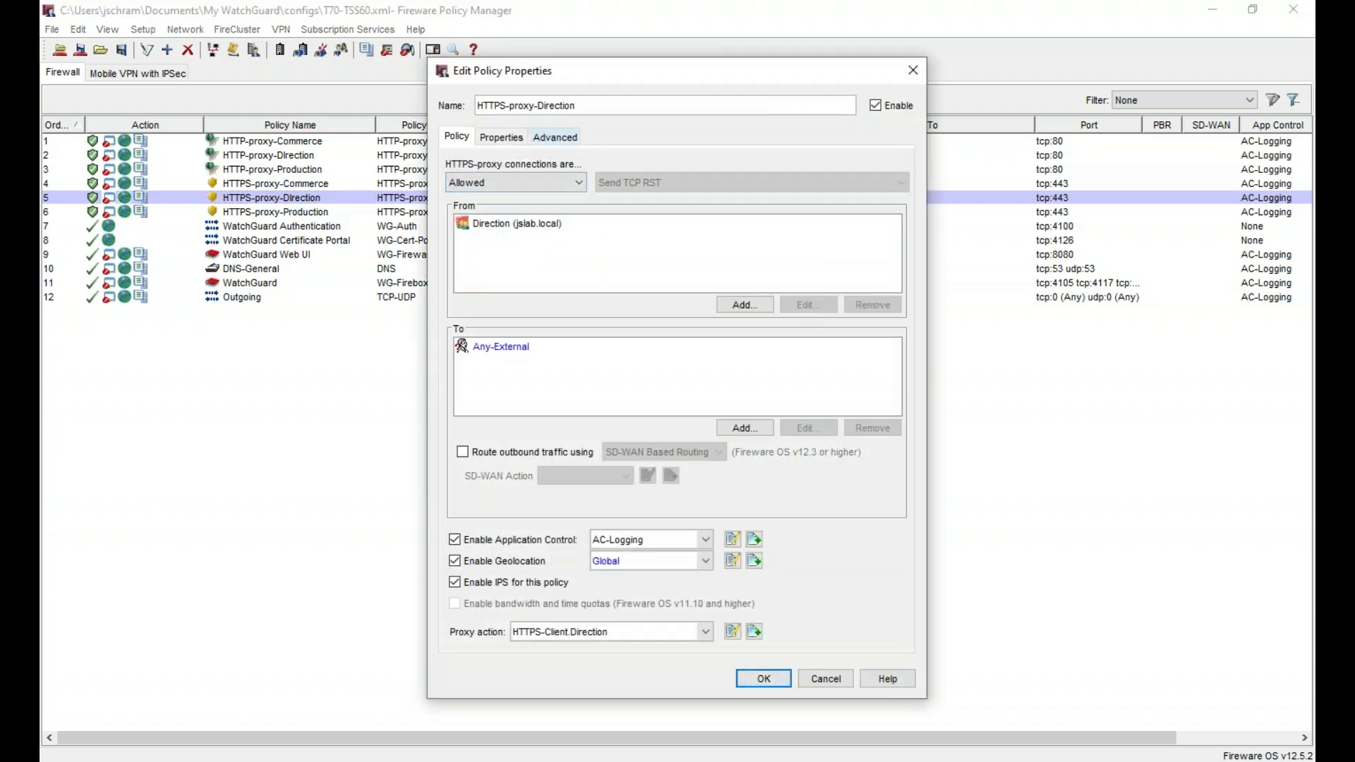
left_click(732, 631)
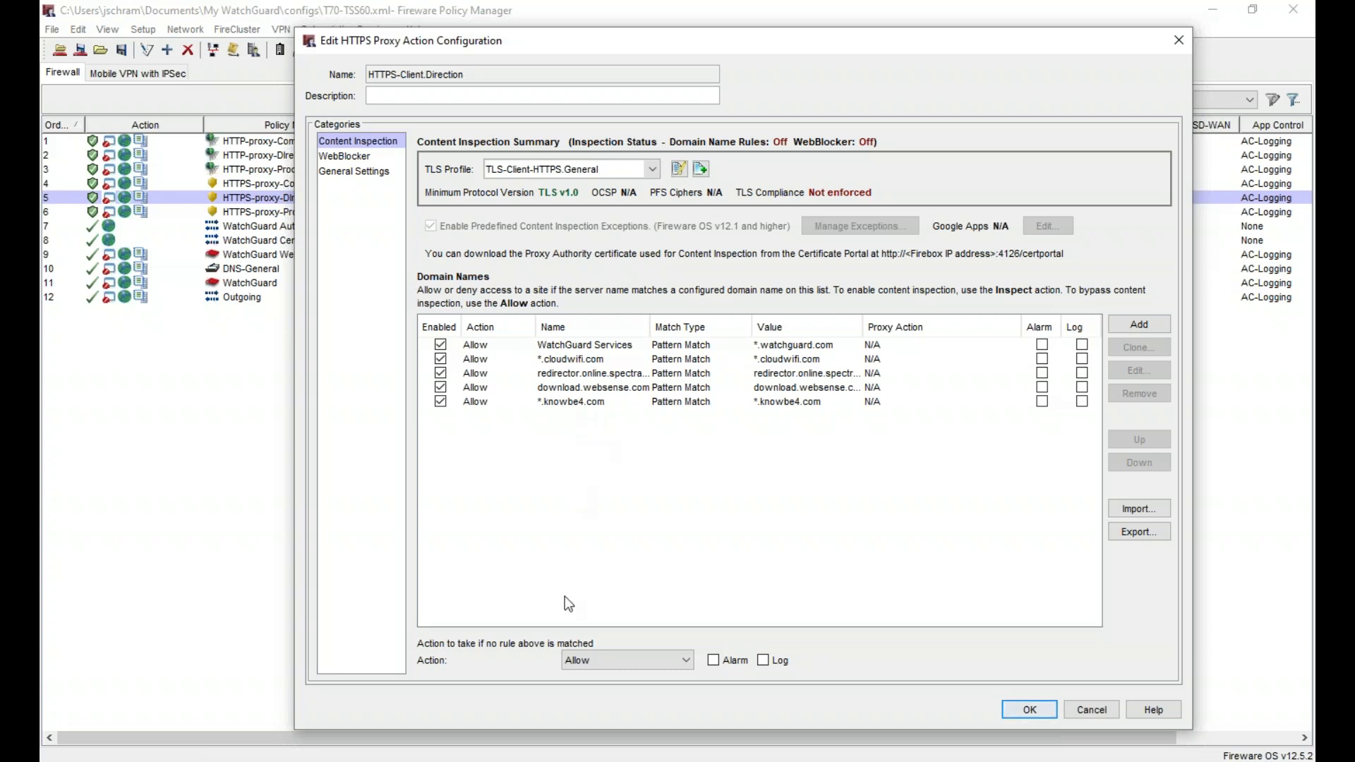
left_click(639, 665)
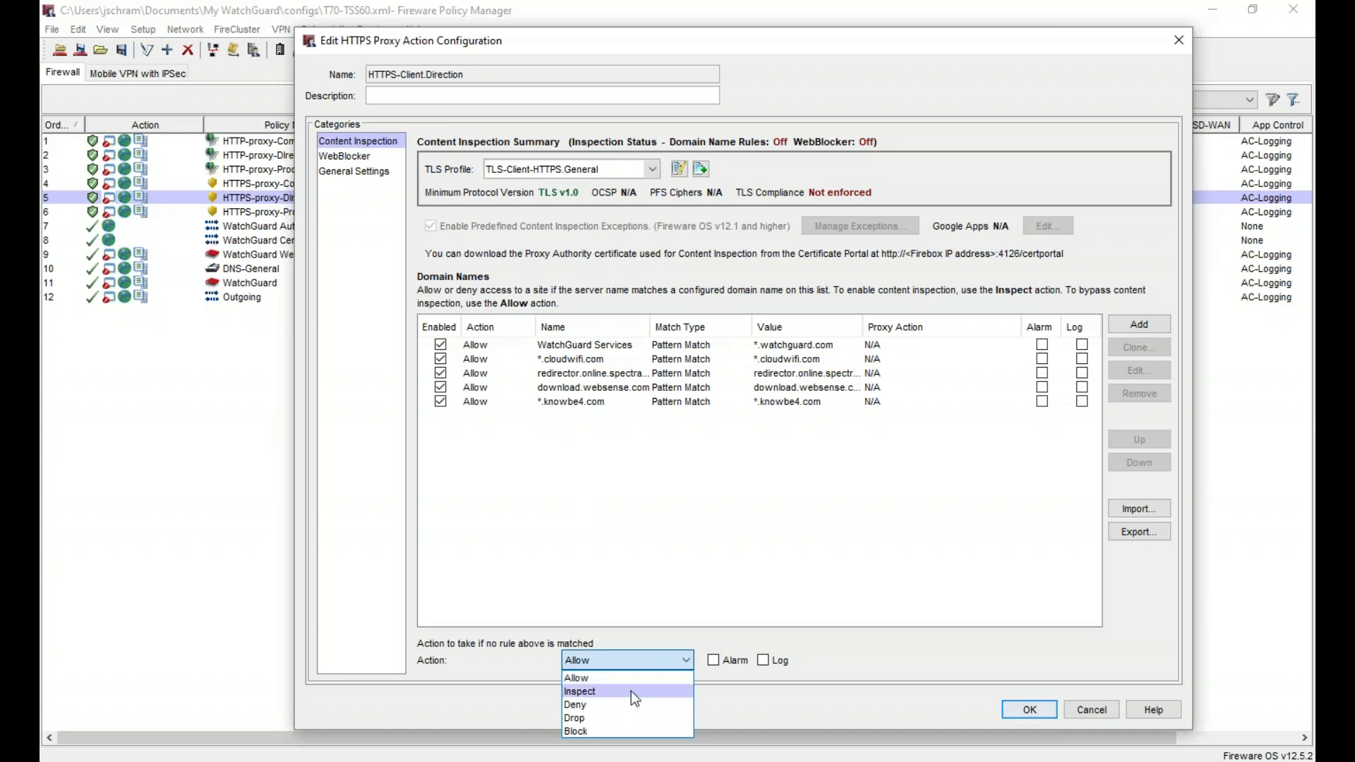
left_click(631, 691)
left_click(643, 662)
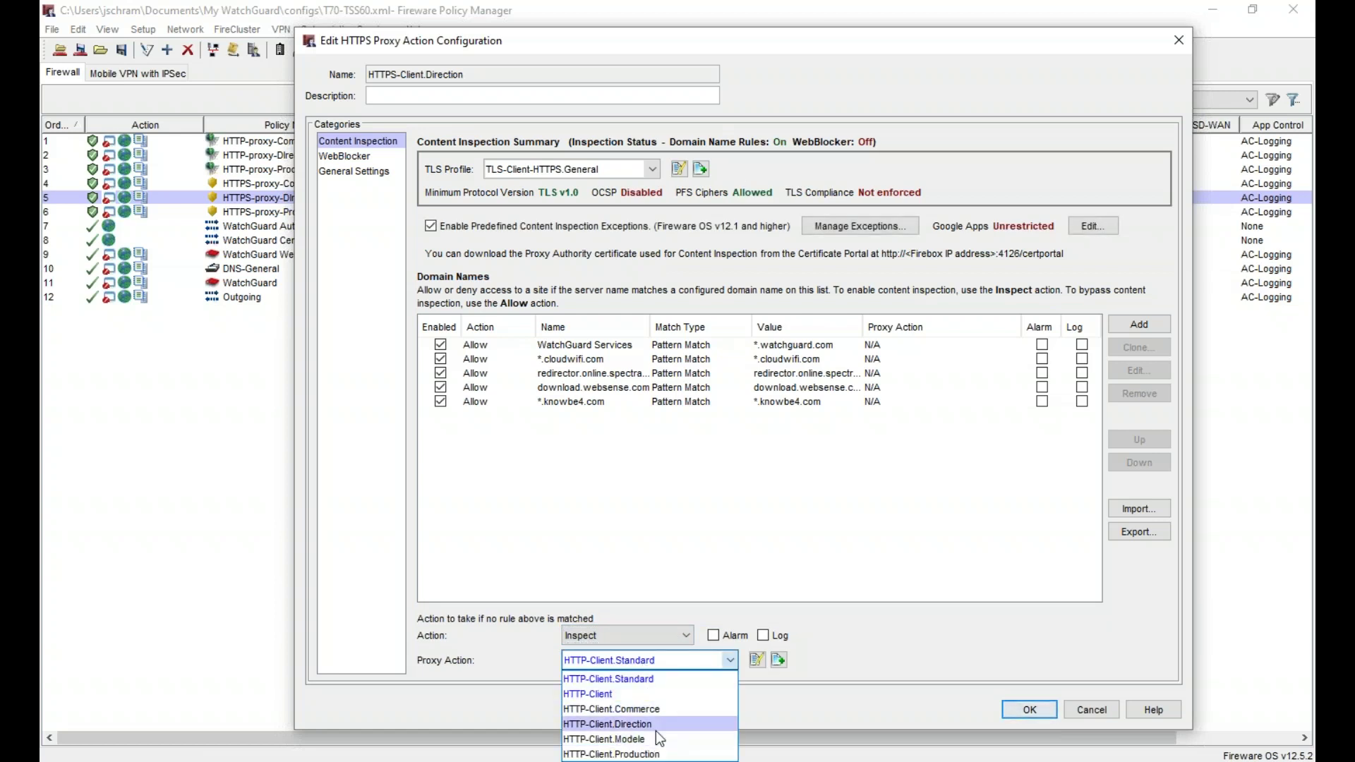
left_click(615, 725)
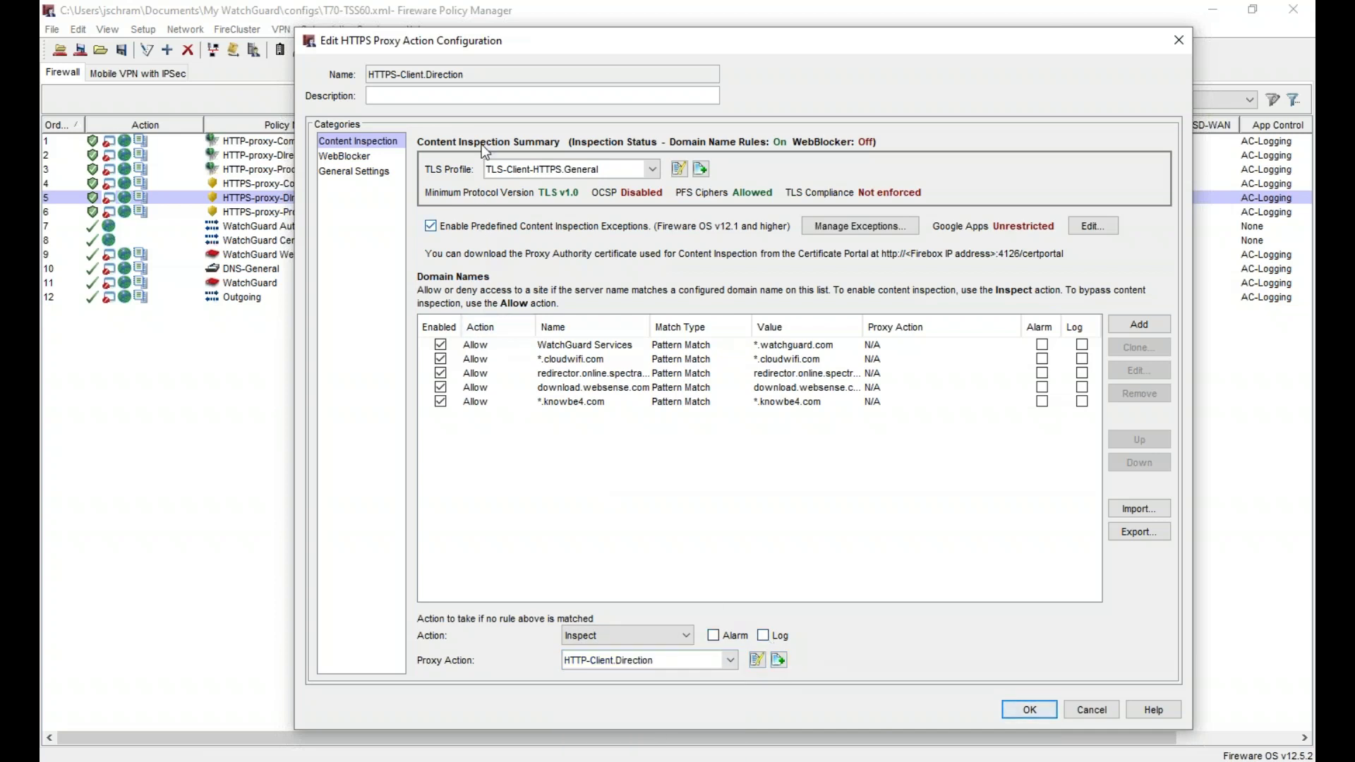
- Revert the unmatched-domain action in the content inspection settings to Allow
left_click(362, 151)
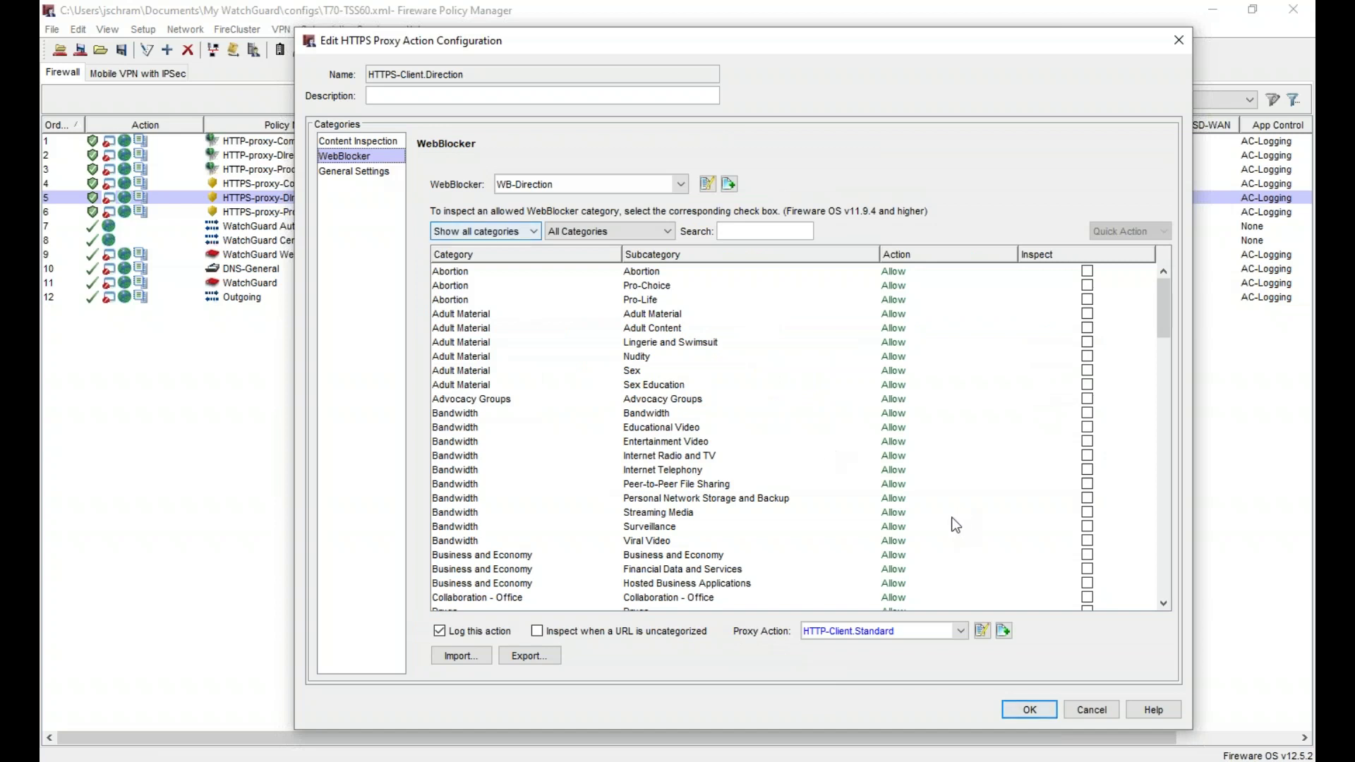
left_click(358, 142)
left_click(626, 638)
left_click(627, 651)
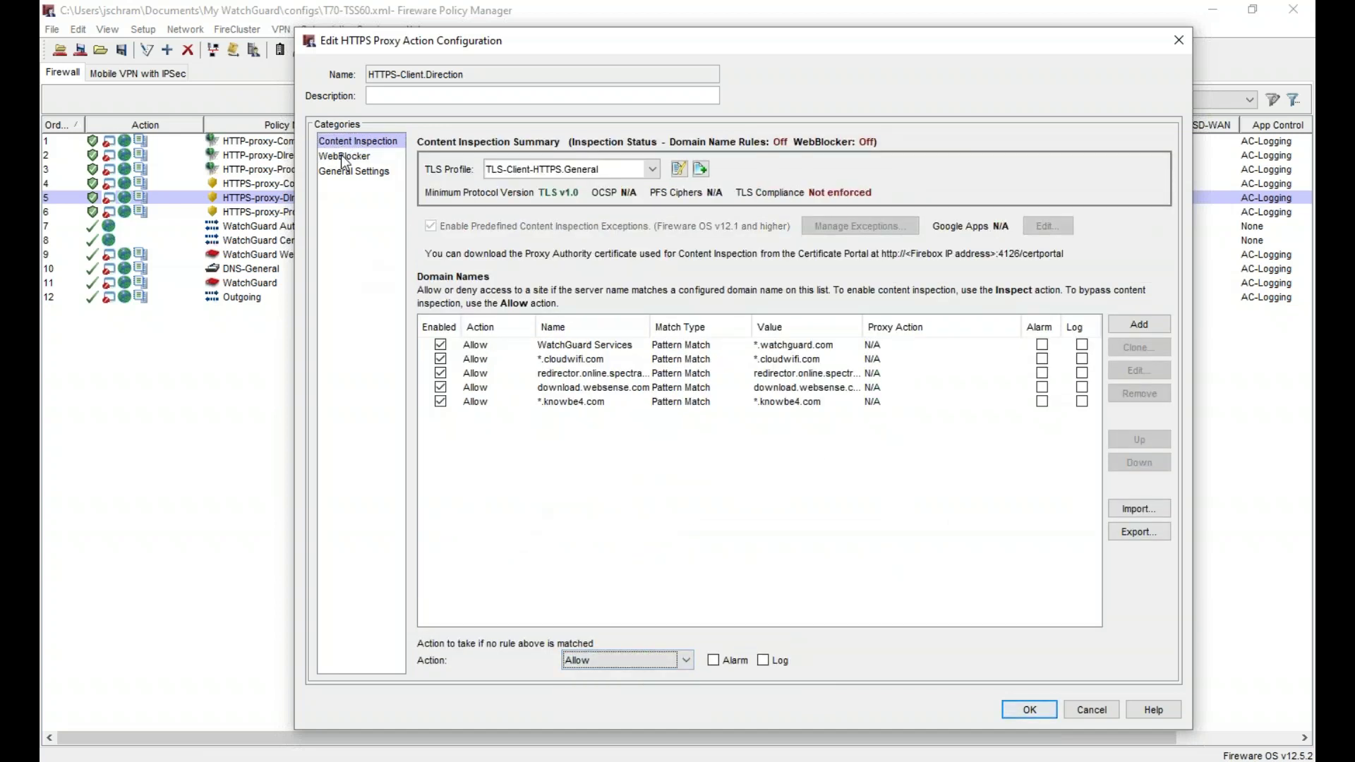
- Set the Bandwidth category to inspect with HTTP-Client.Direction, then turn its inspection off again
left_click(343, 157)
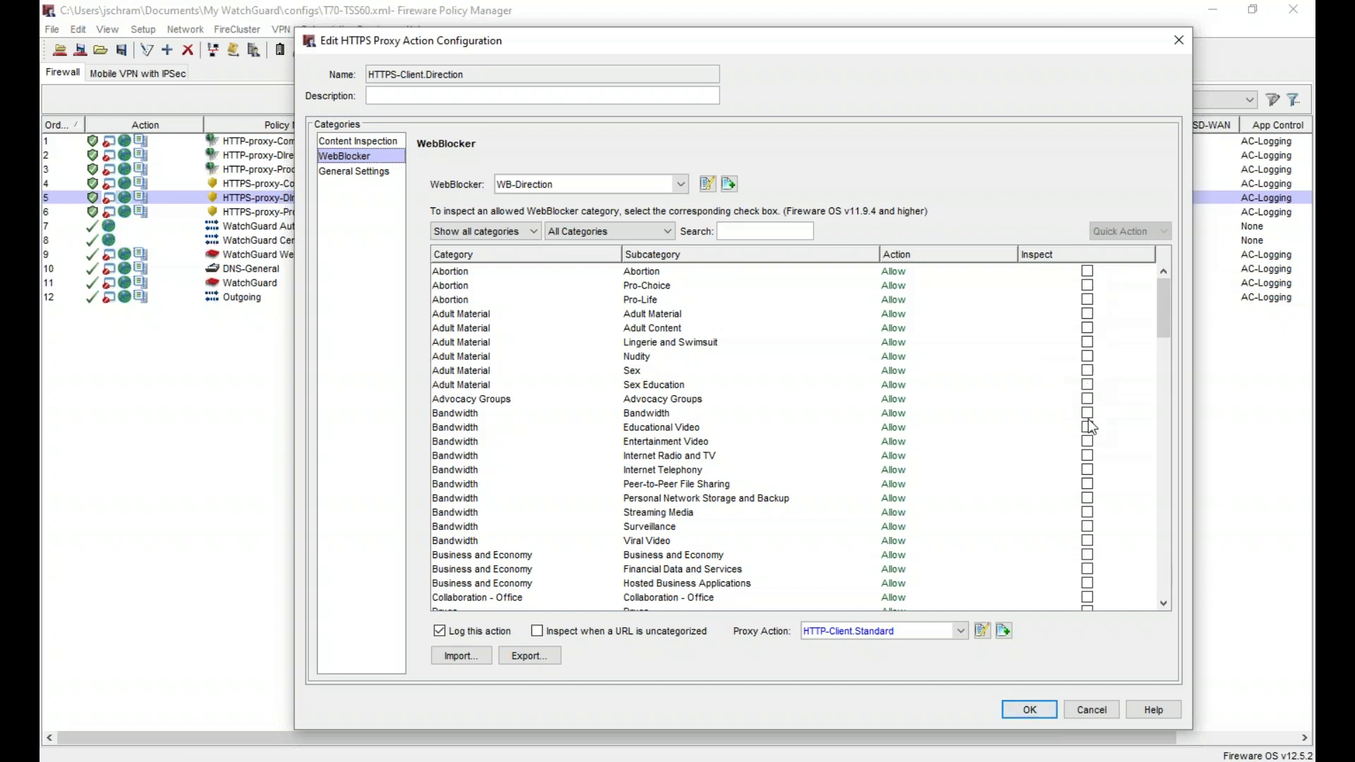
left_click(683, 416)
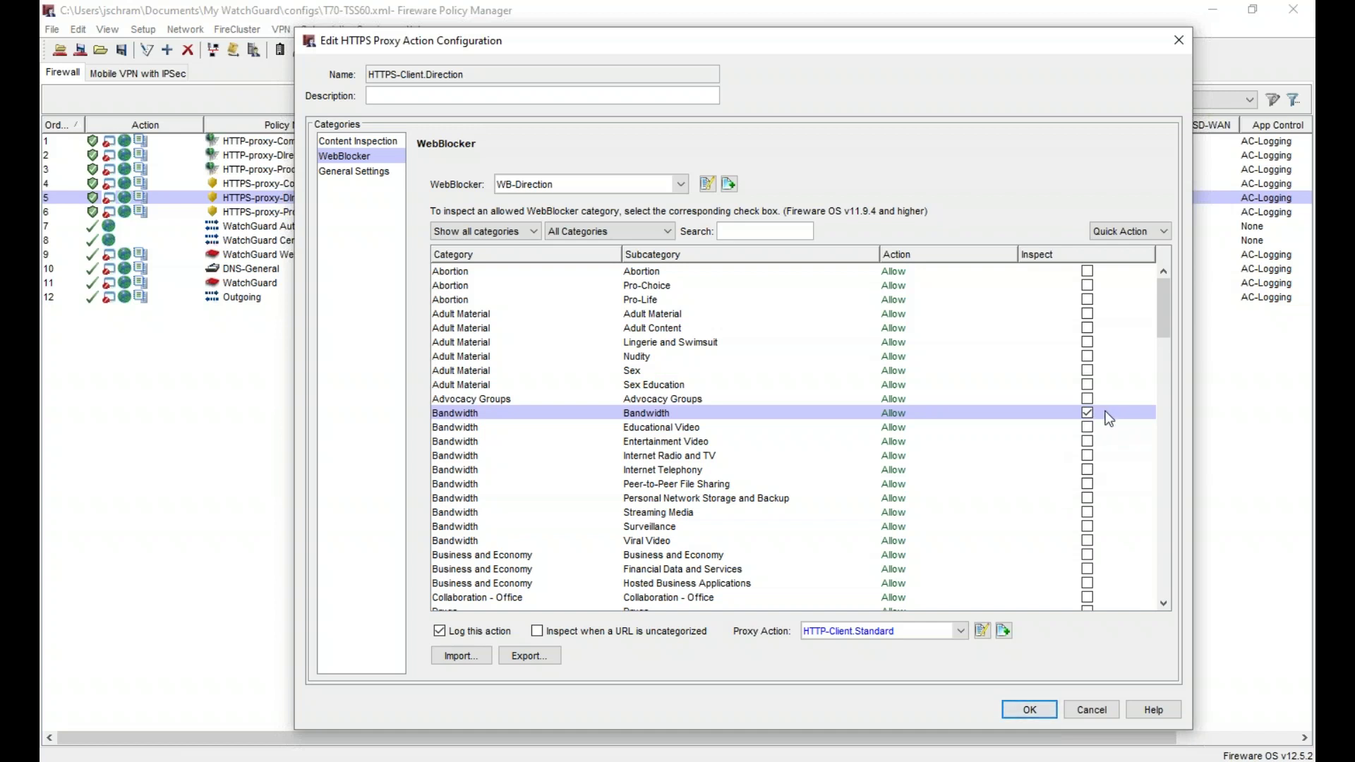
left_click(887, 629)
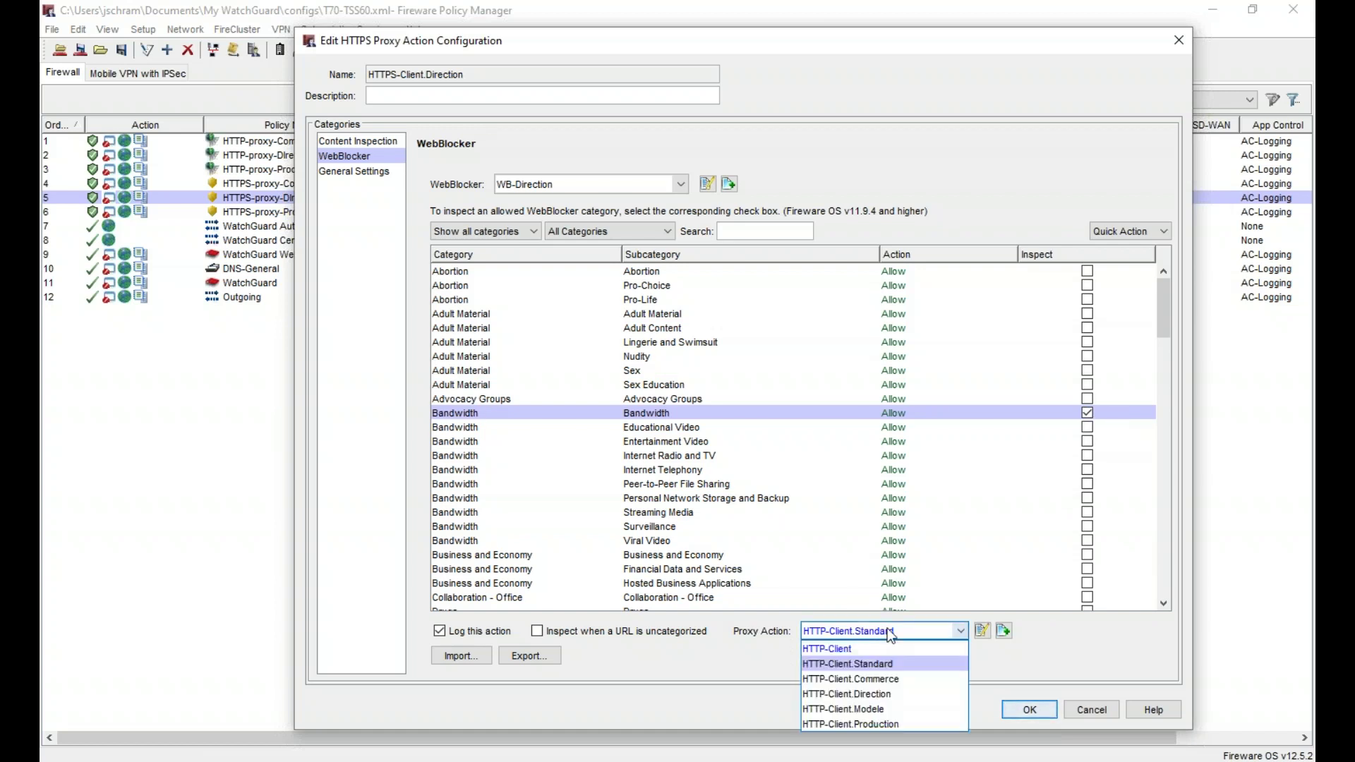
left_click(891, 695)
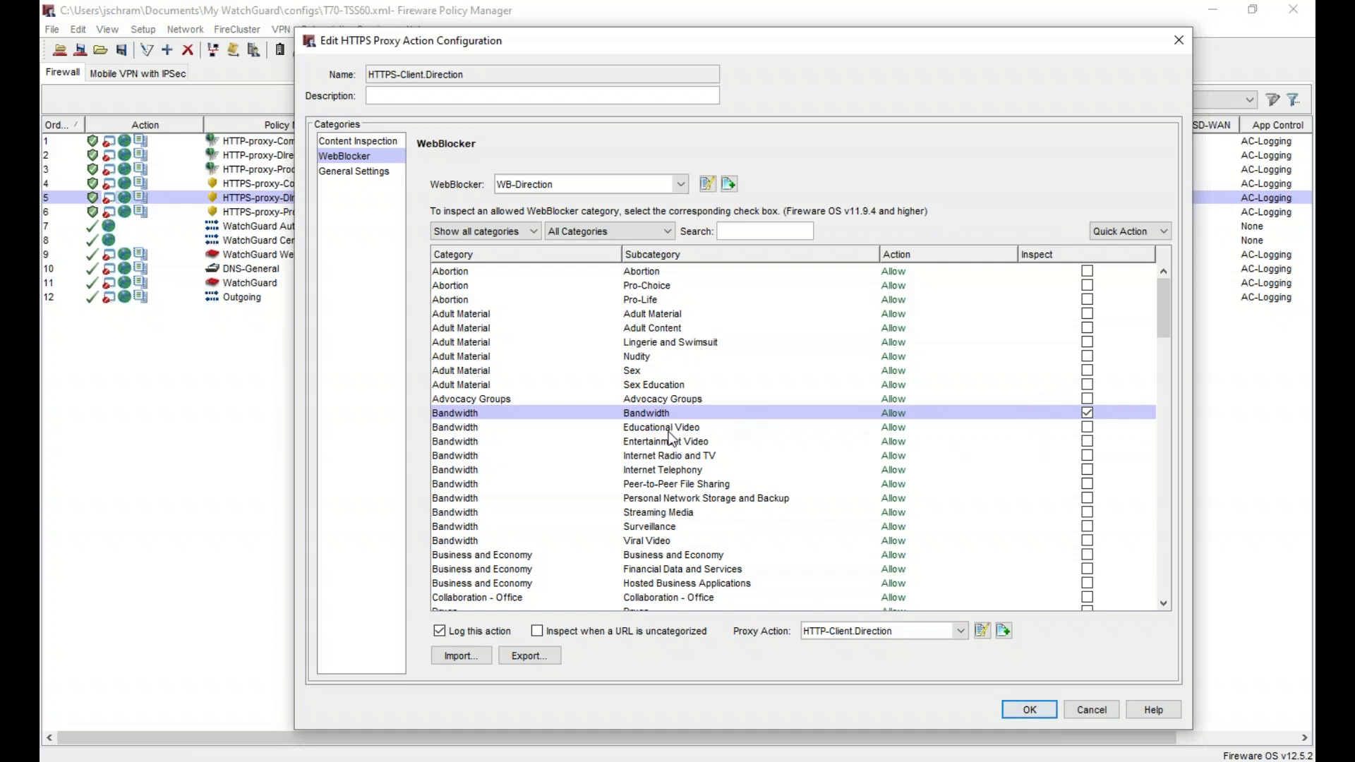
mouse_move(671, 446)
left_click(1088, 413)
- Select the Streaming Media, Health, Unauthorized Mobile Marketplaces and Web and Email Spam categories
left_click(355, 140)
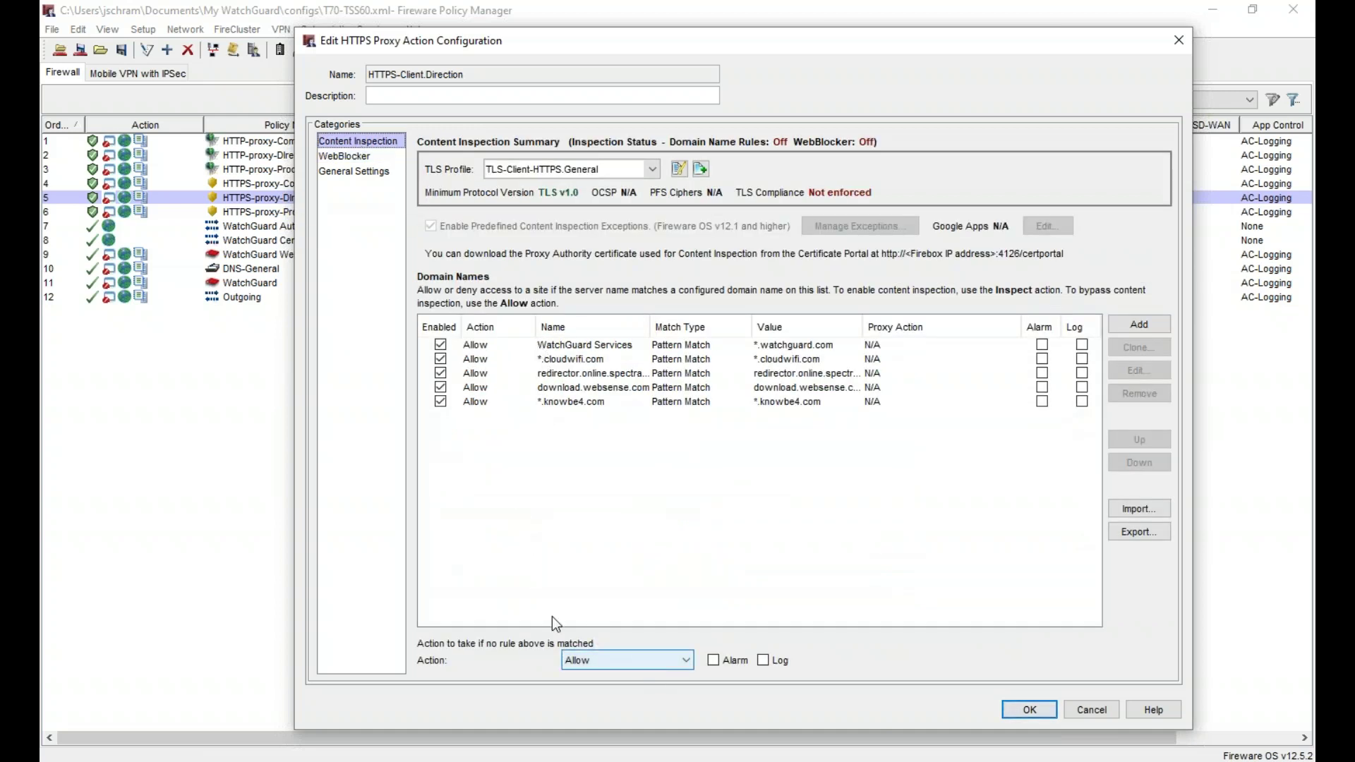
left_click(357, 157)
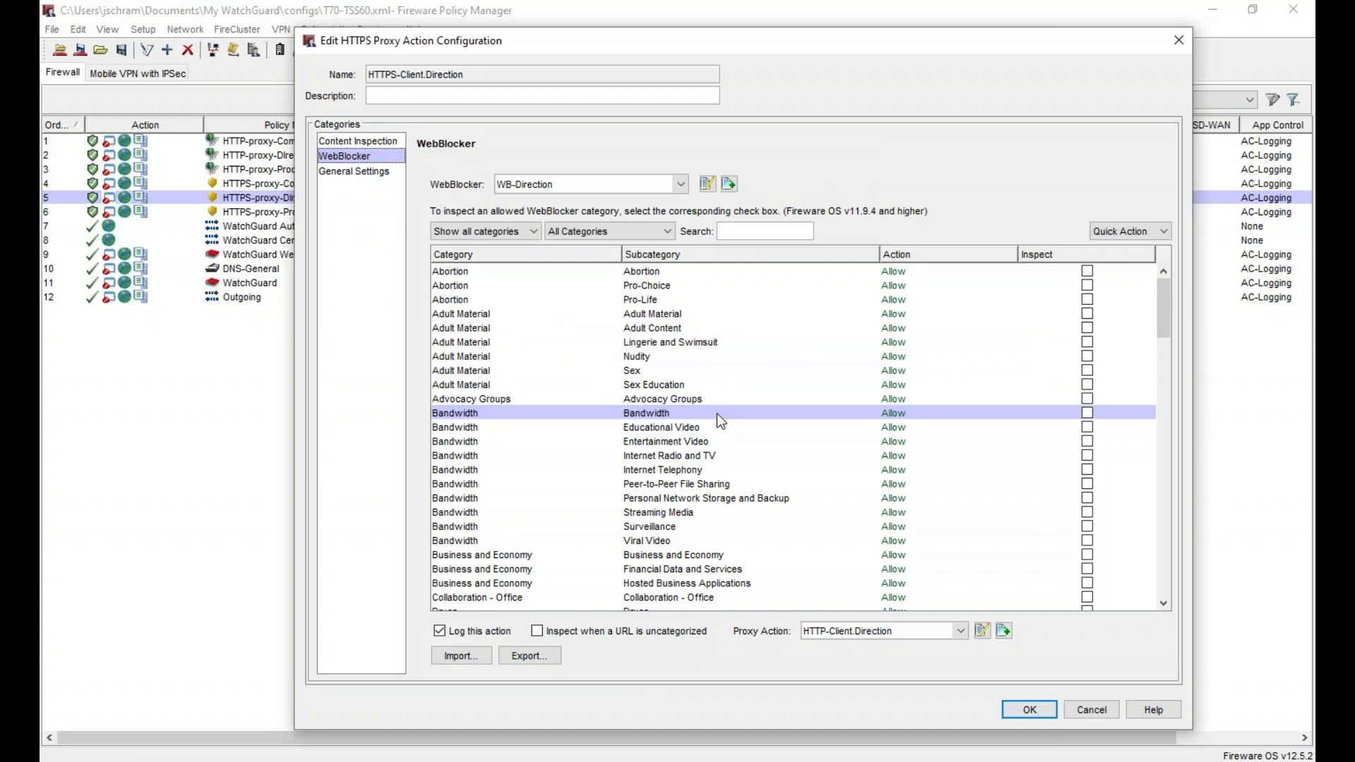
left_click(718, 505)
scroll(717, 505, "down", 1)
scroll(718, 506, "down", 10)
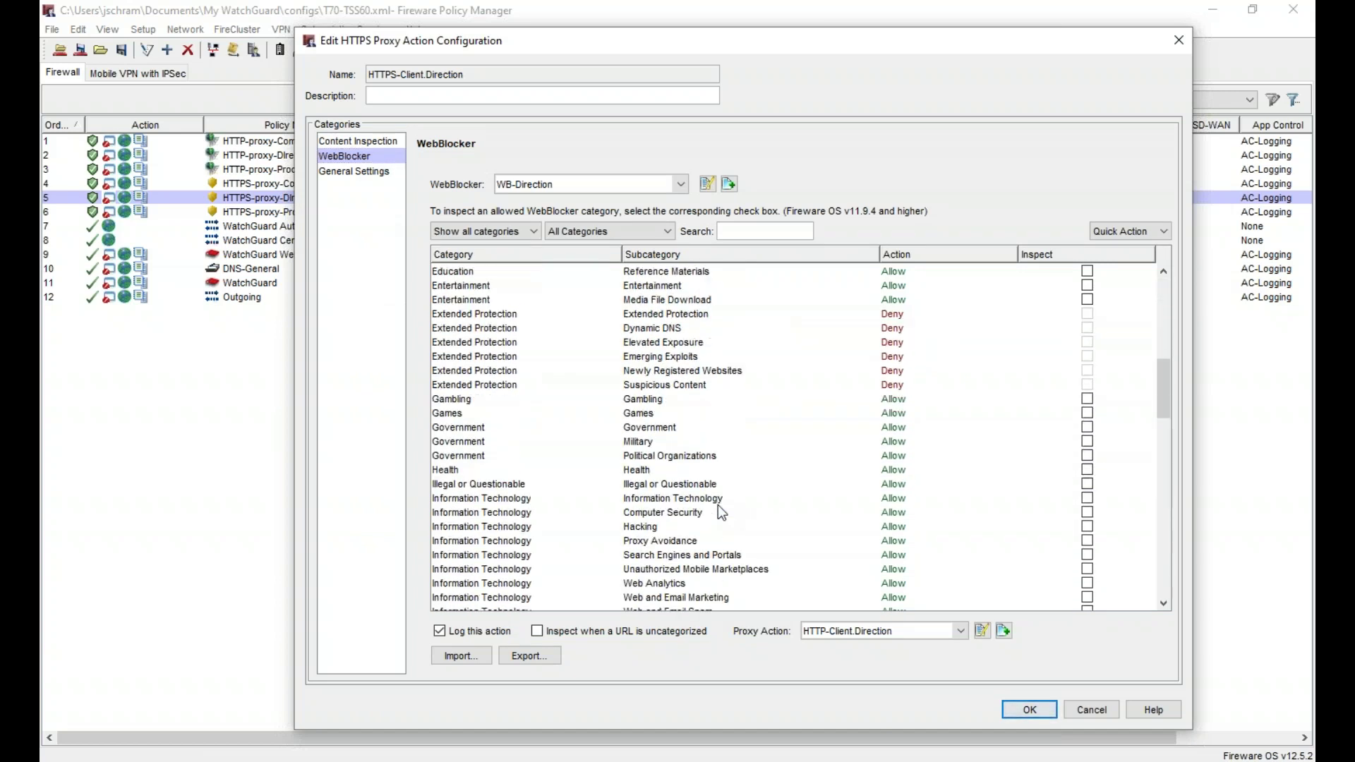
scroll(717, 506, "down", 3)
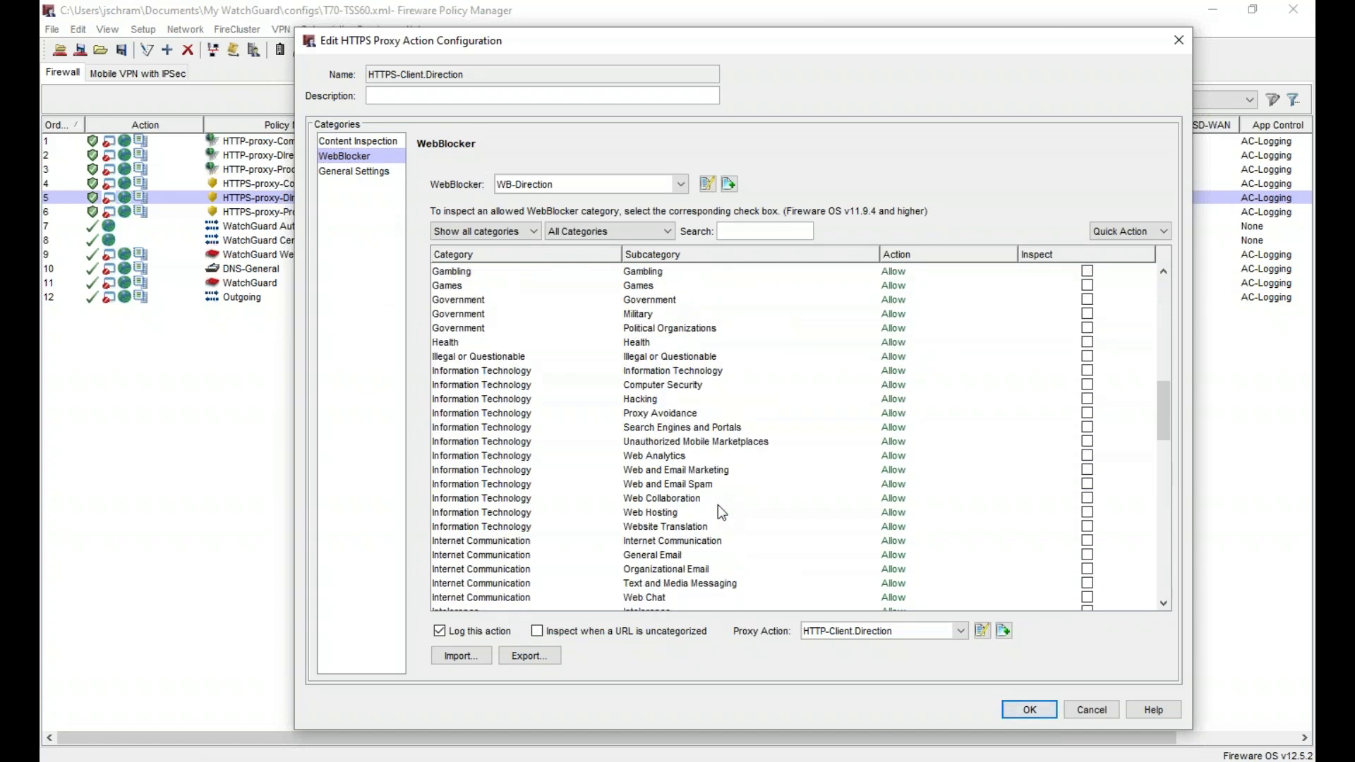
left_click(645, 343)
left_click(646, 437)
left_click(650, 484)
scroll(650, 487, "down", 7)
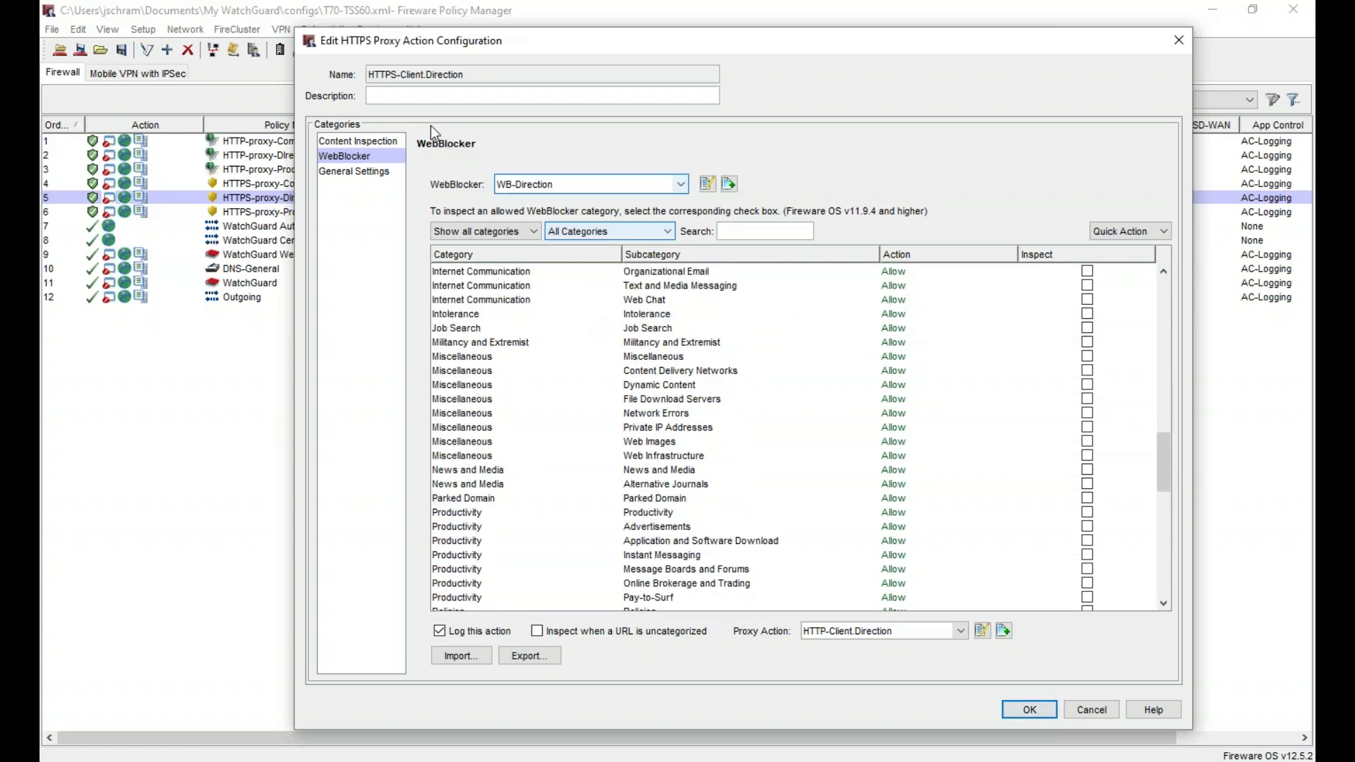
left_click(362, 143)
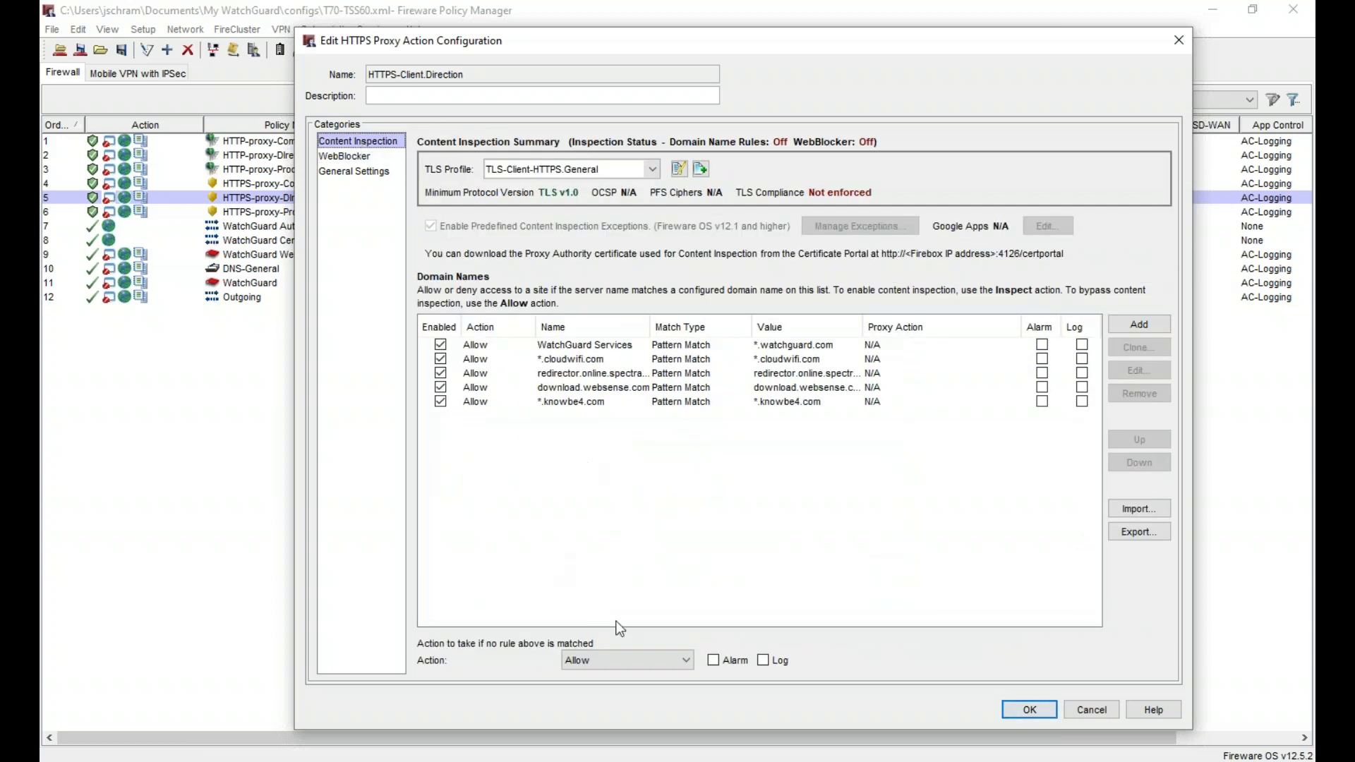
- Inspect and log unmatched HTTPS domains, accept both dialogs and confirm the rename
left_click(599, 659)
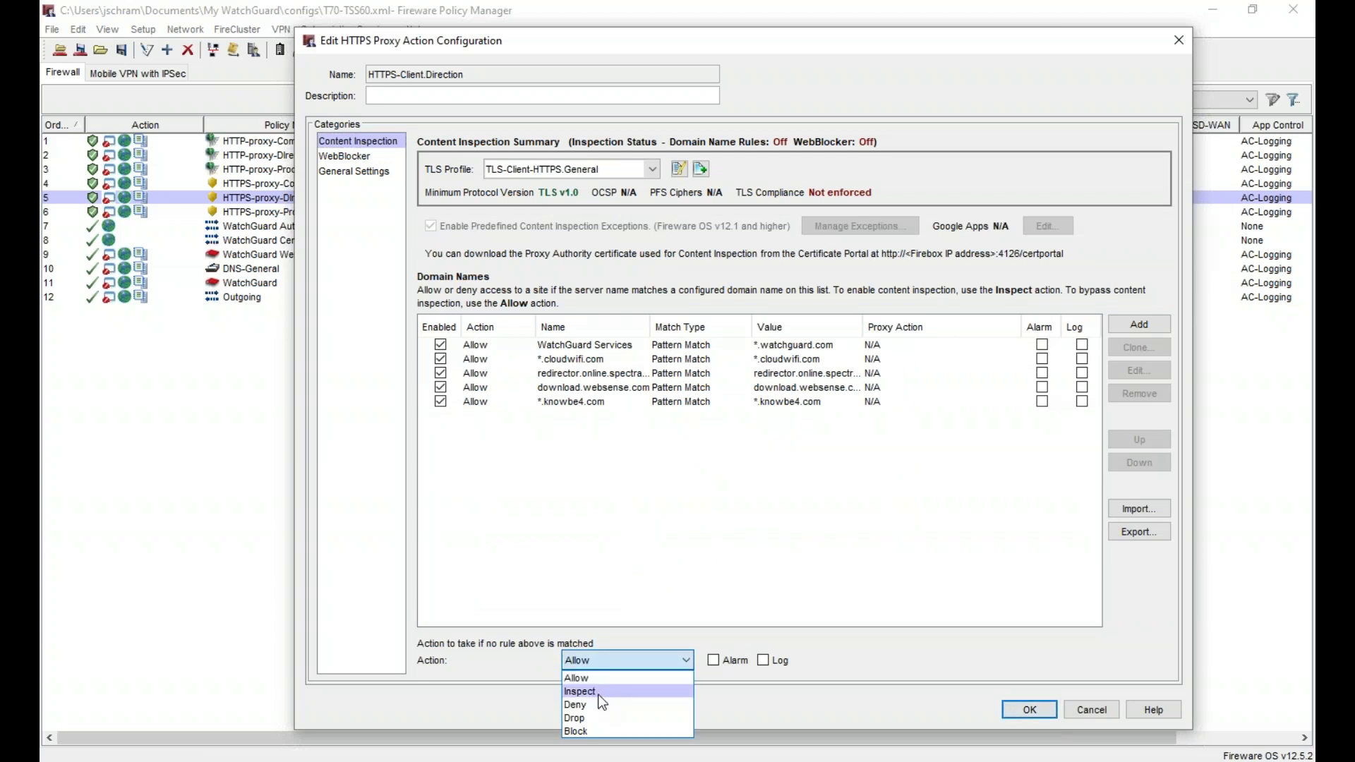
left_click(599, 695)
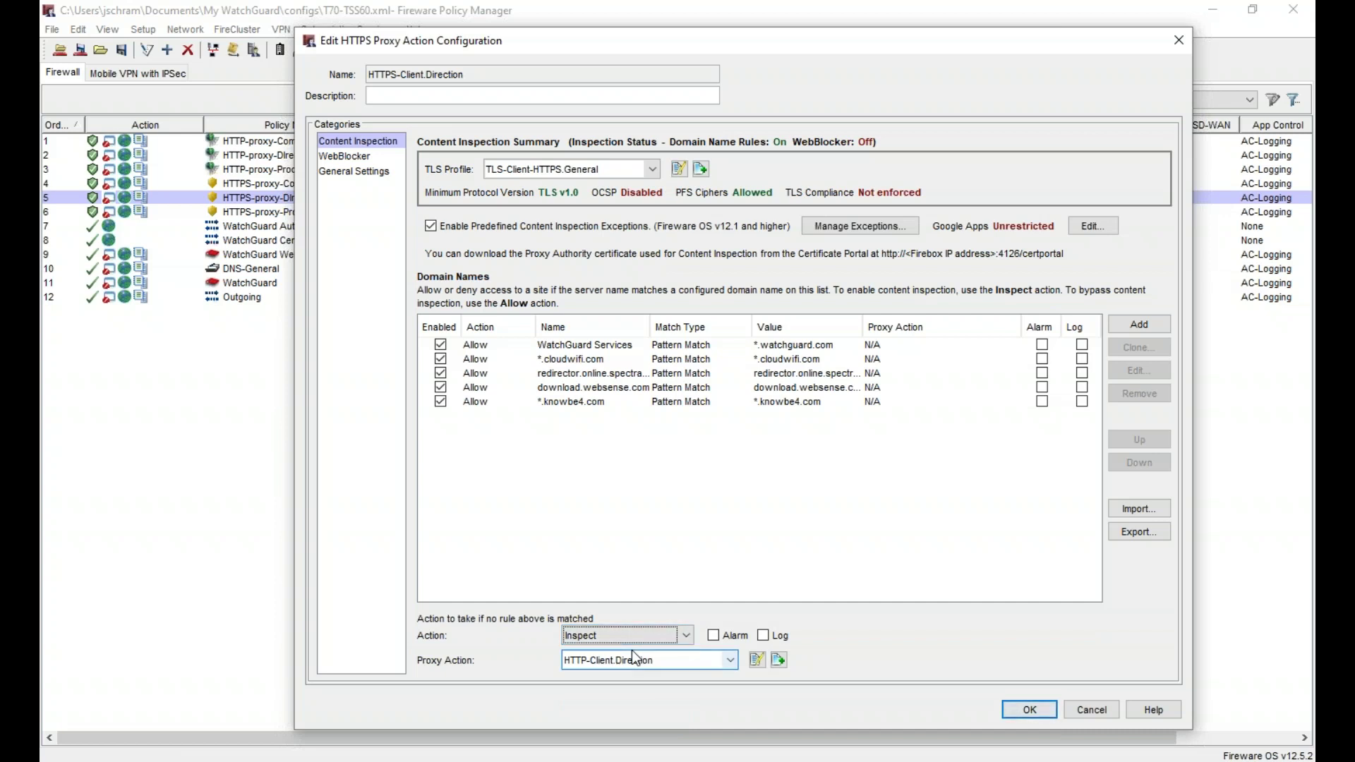
left_click(765, 634)
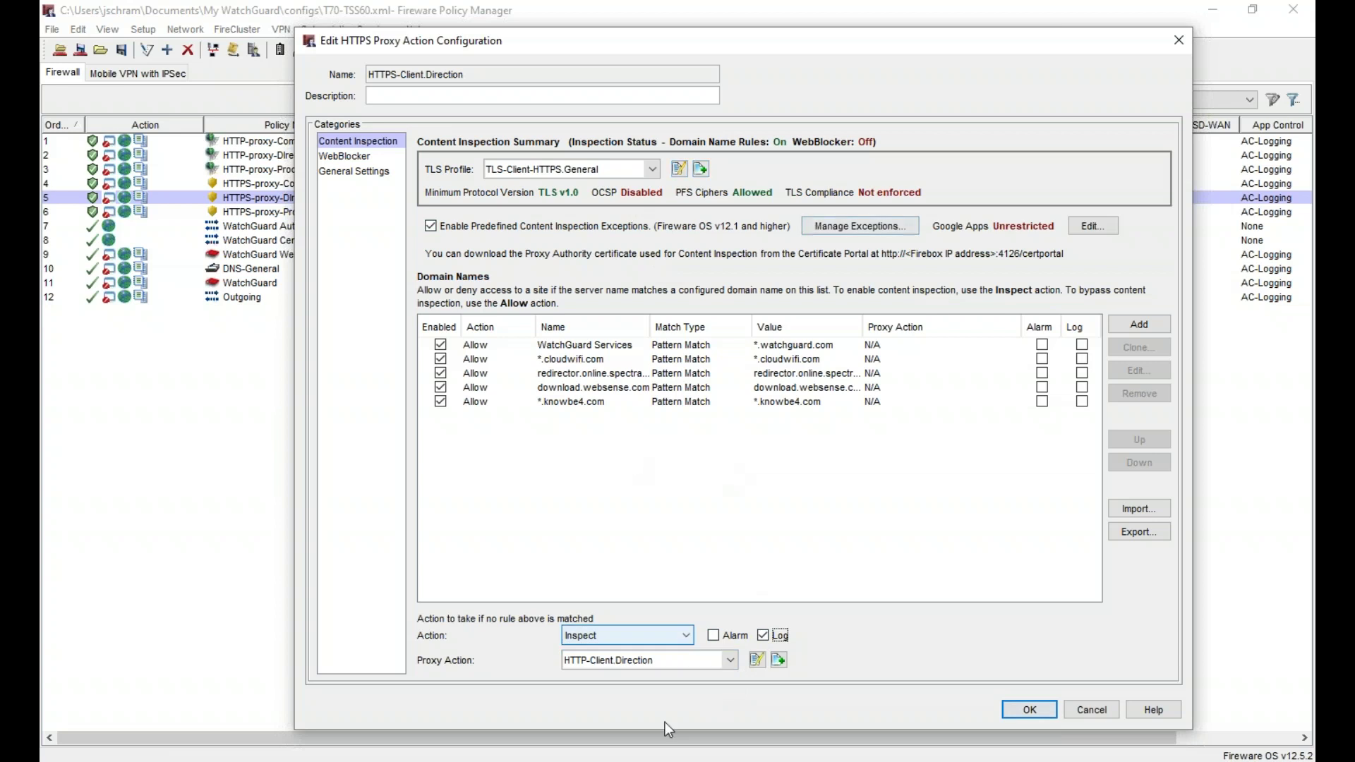
left_click(1024, 714)
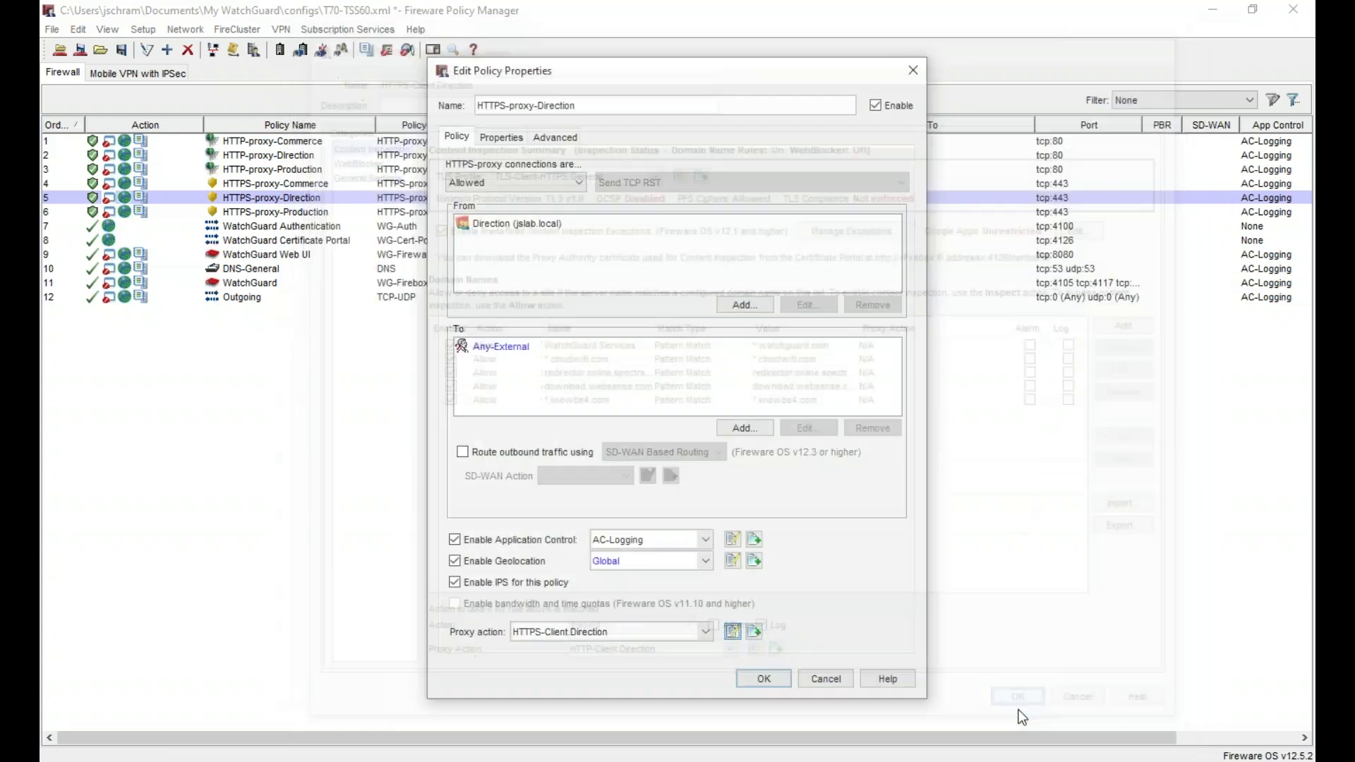
left_click(759, 672)
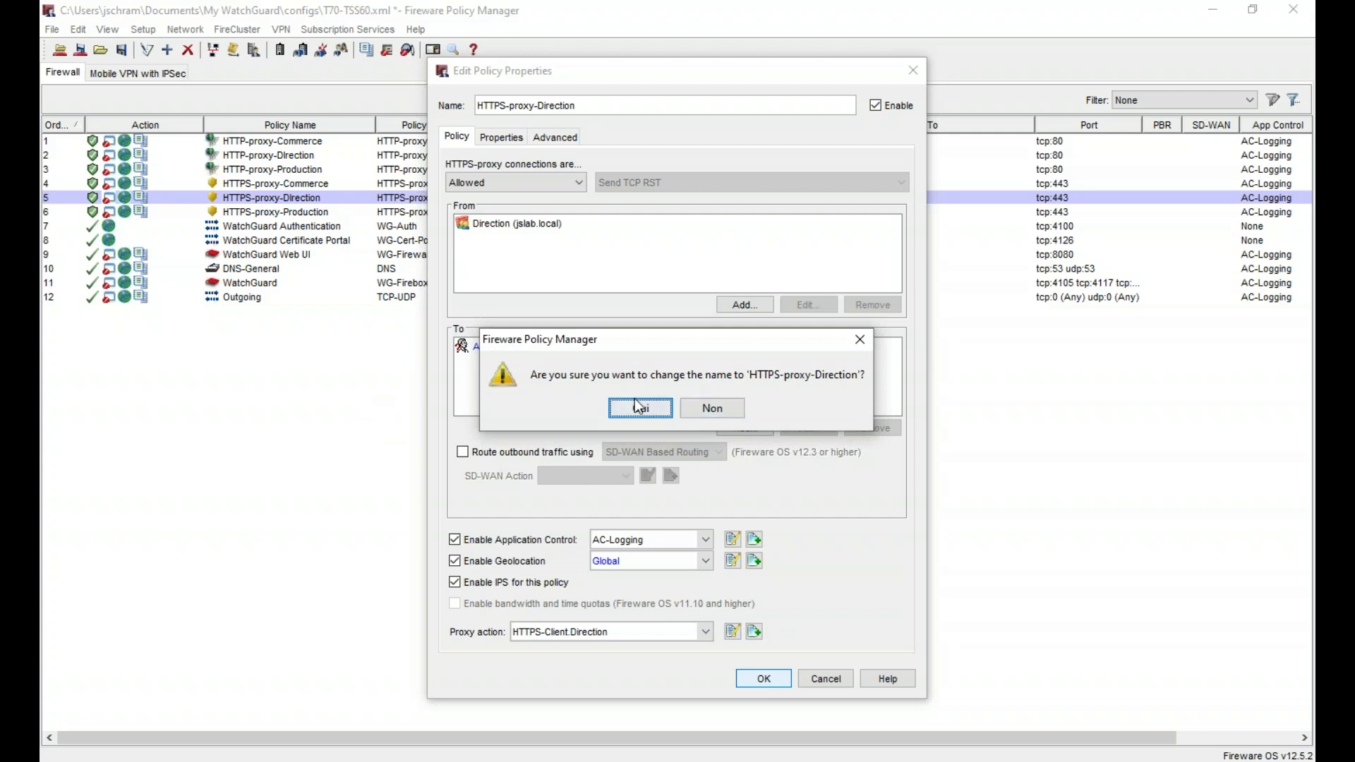
left_click(634, 408)
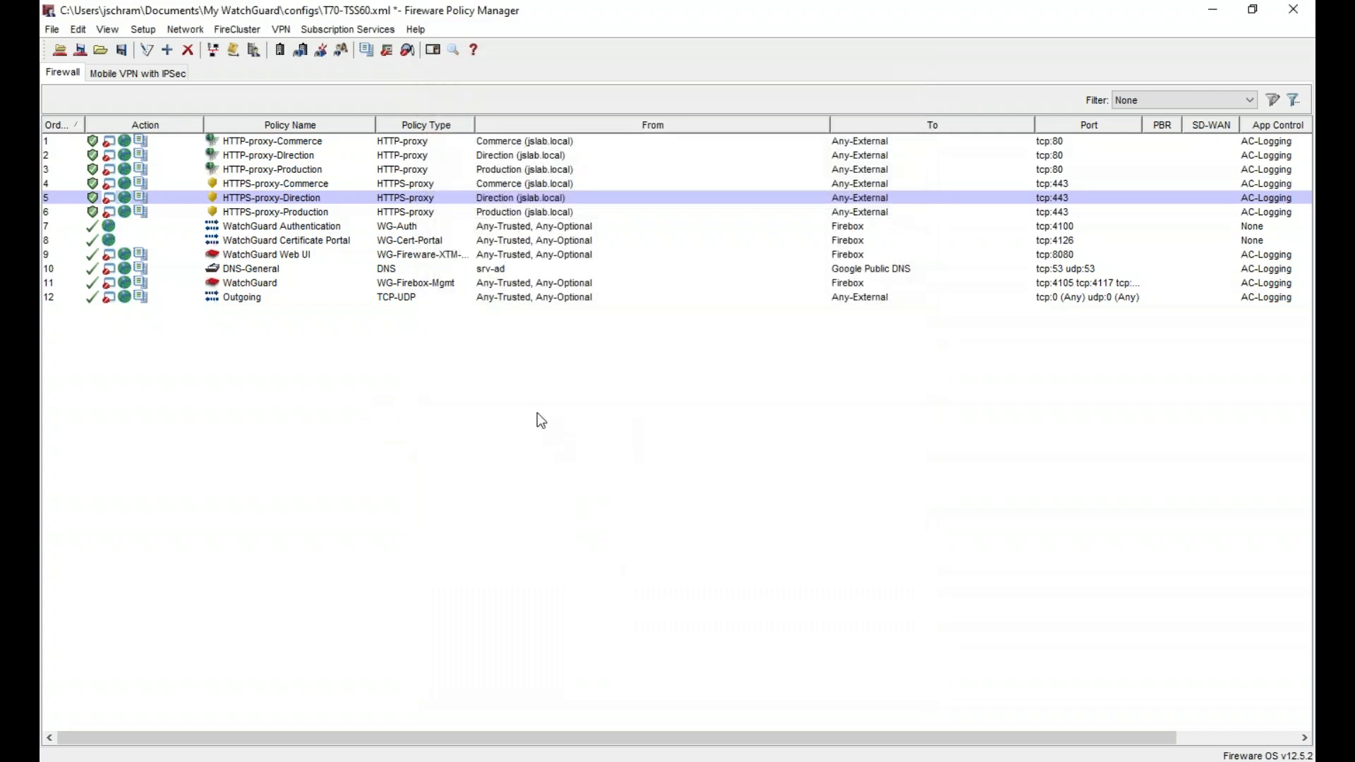
- Upload the configuration to the Firebox with the admin passphrase, overwriting T70-TSS60.xml
key("ctrl+t")
type("********")
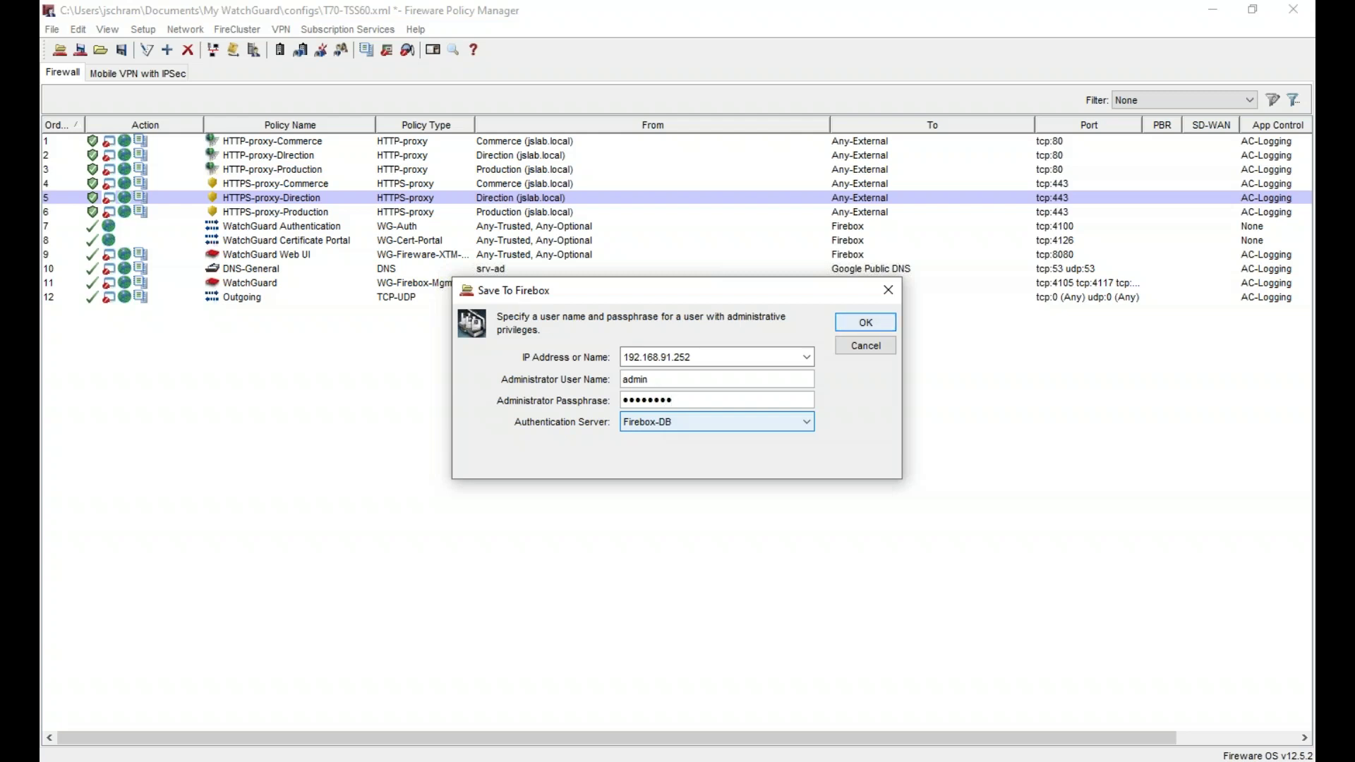
left_click(858, 325)
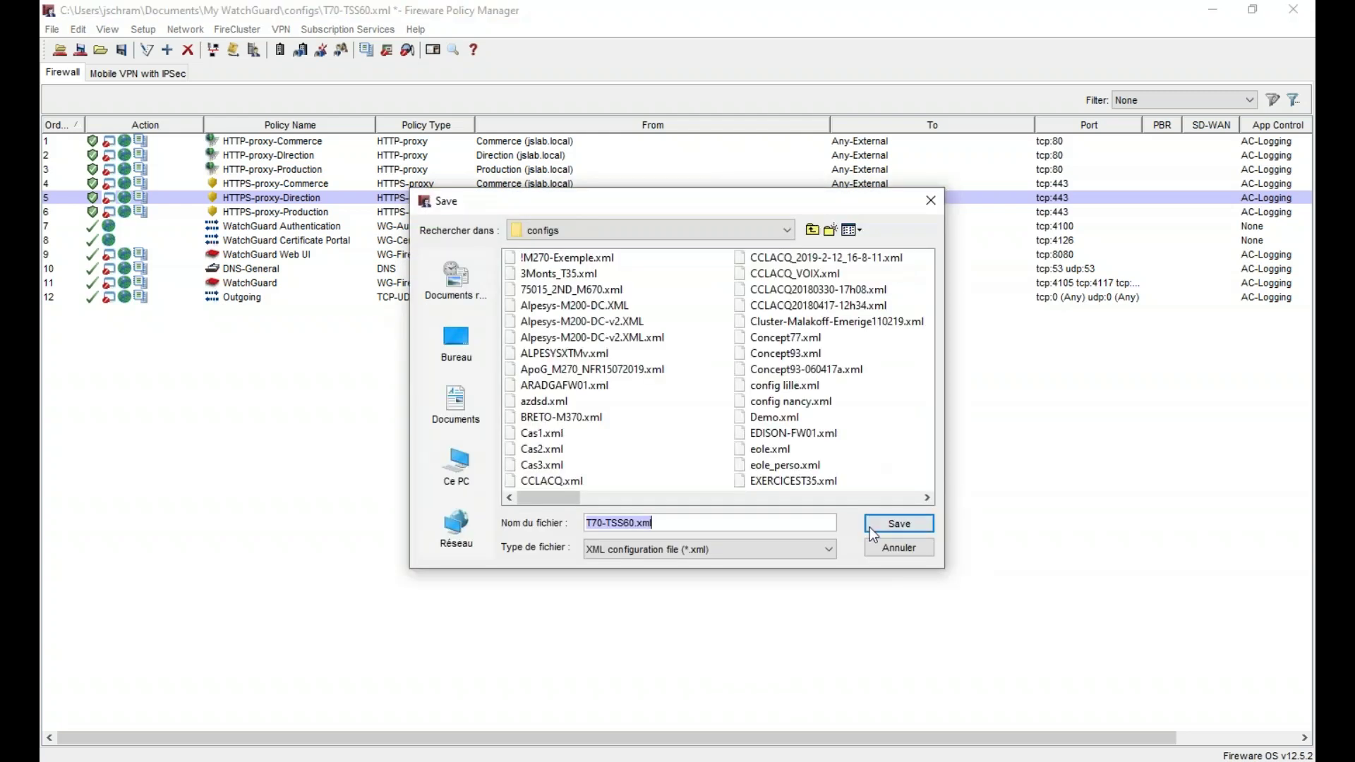
left_click(907, 526)
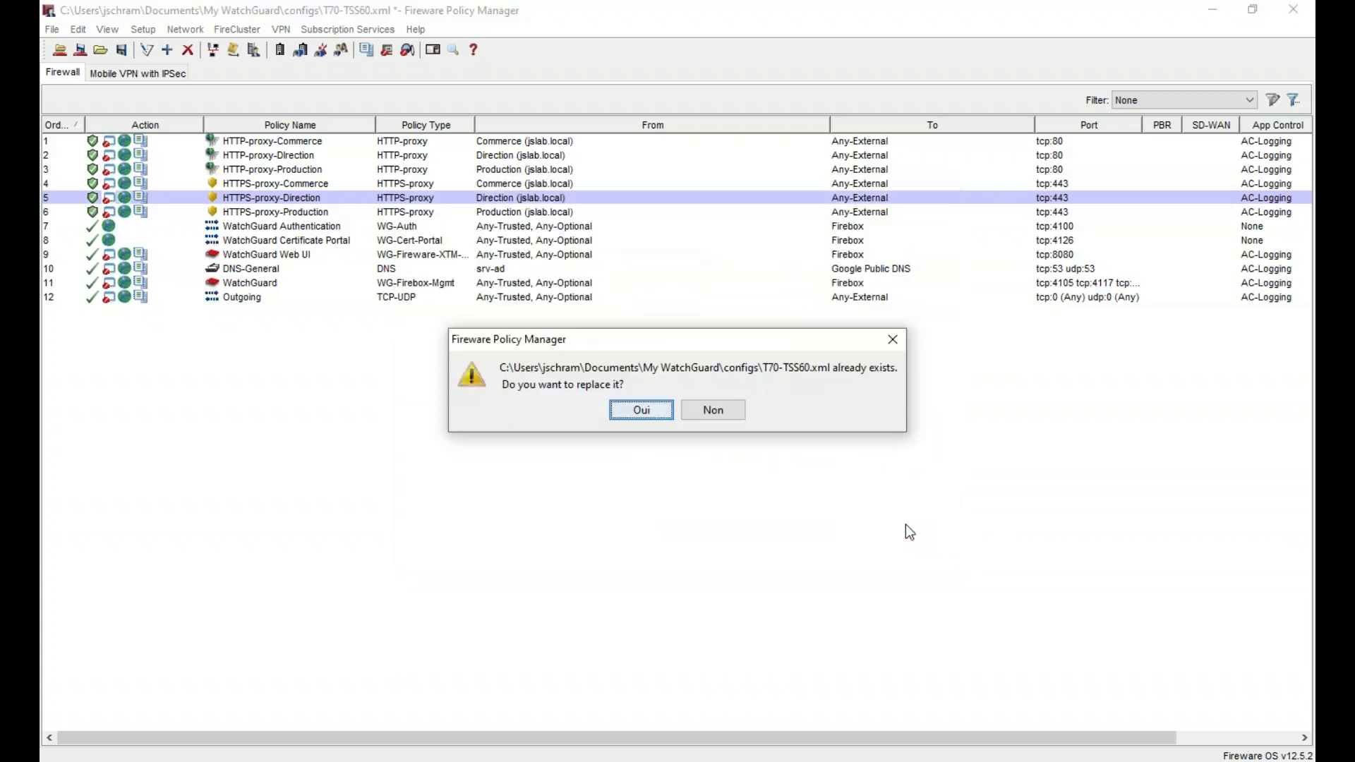
left_click(659, 412)
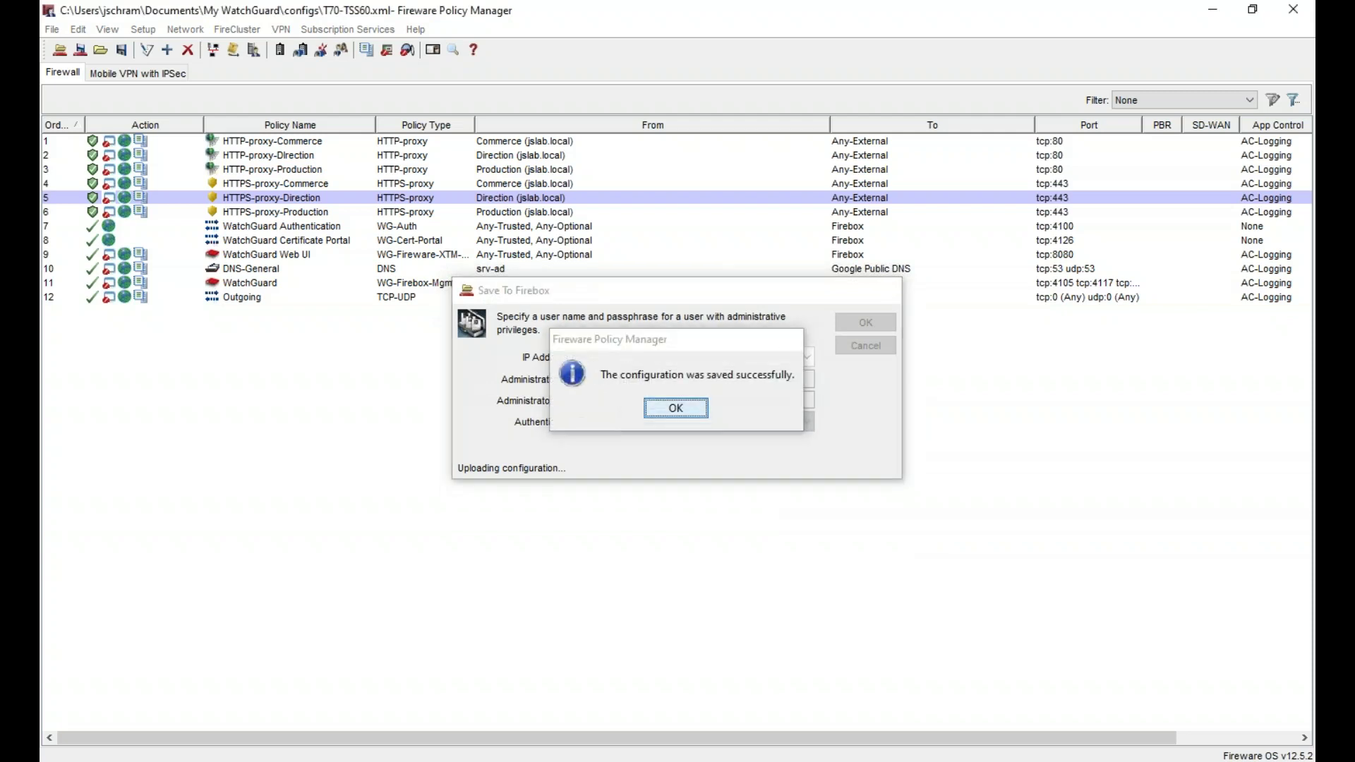
left_click(664, 408)
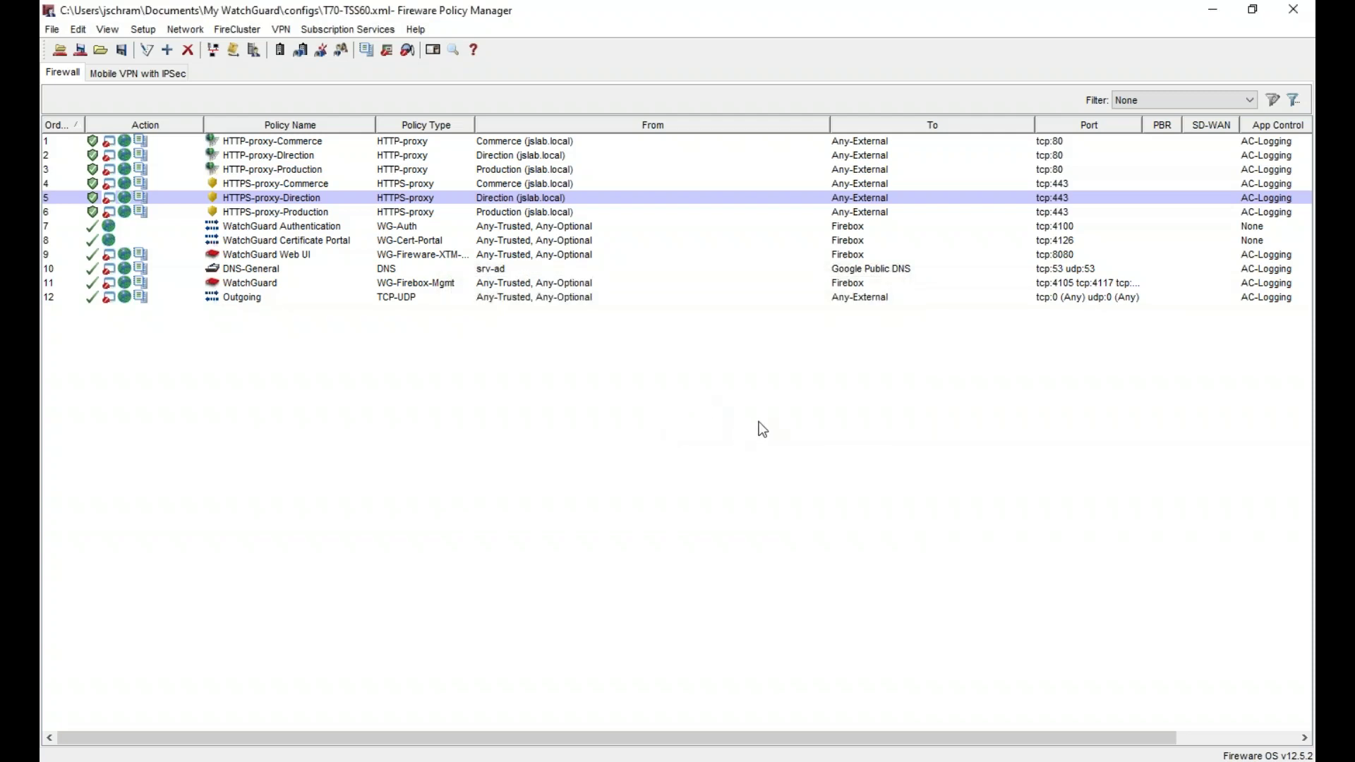
left_click(844, 750)
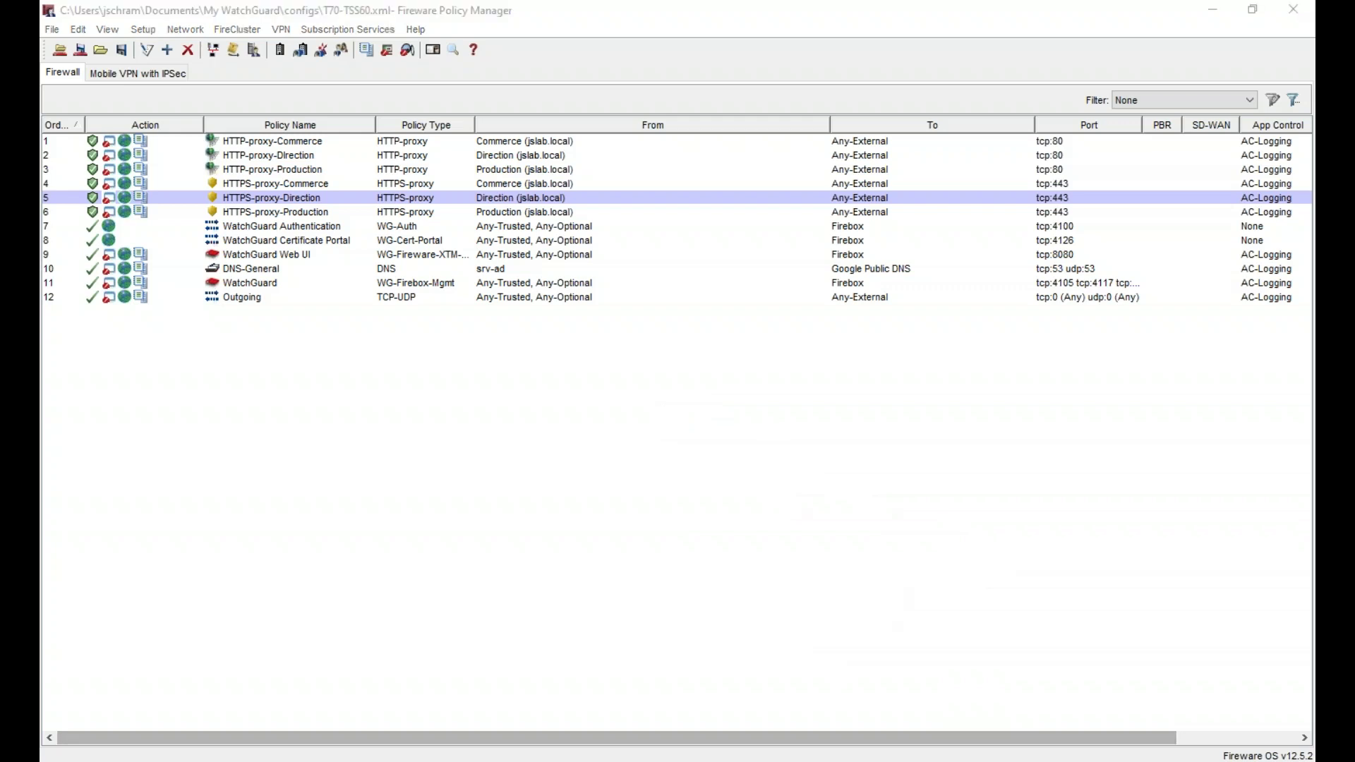
left_click(839, 712)
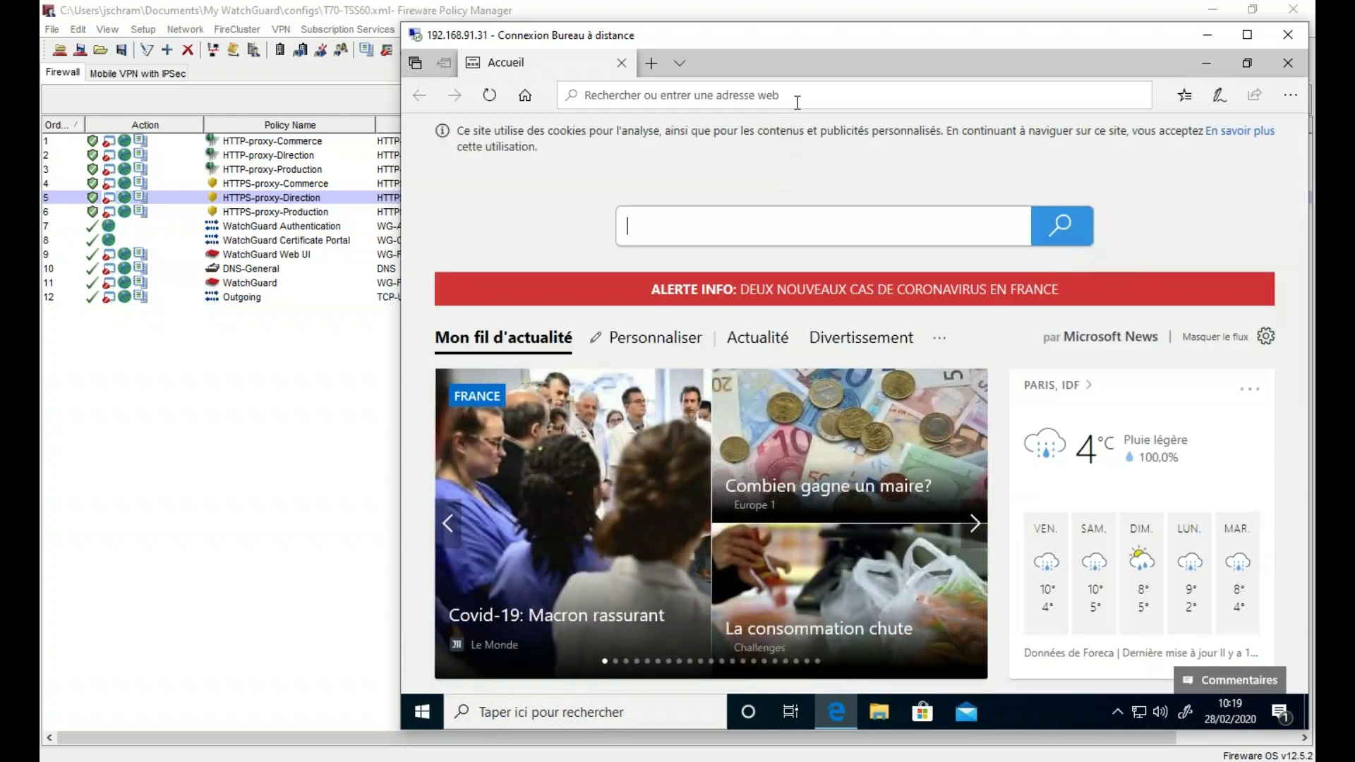
type("www.google.fr/")
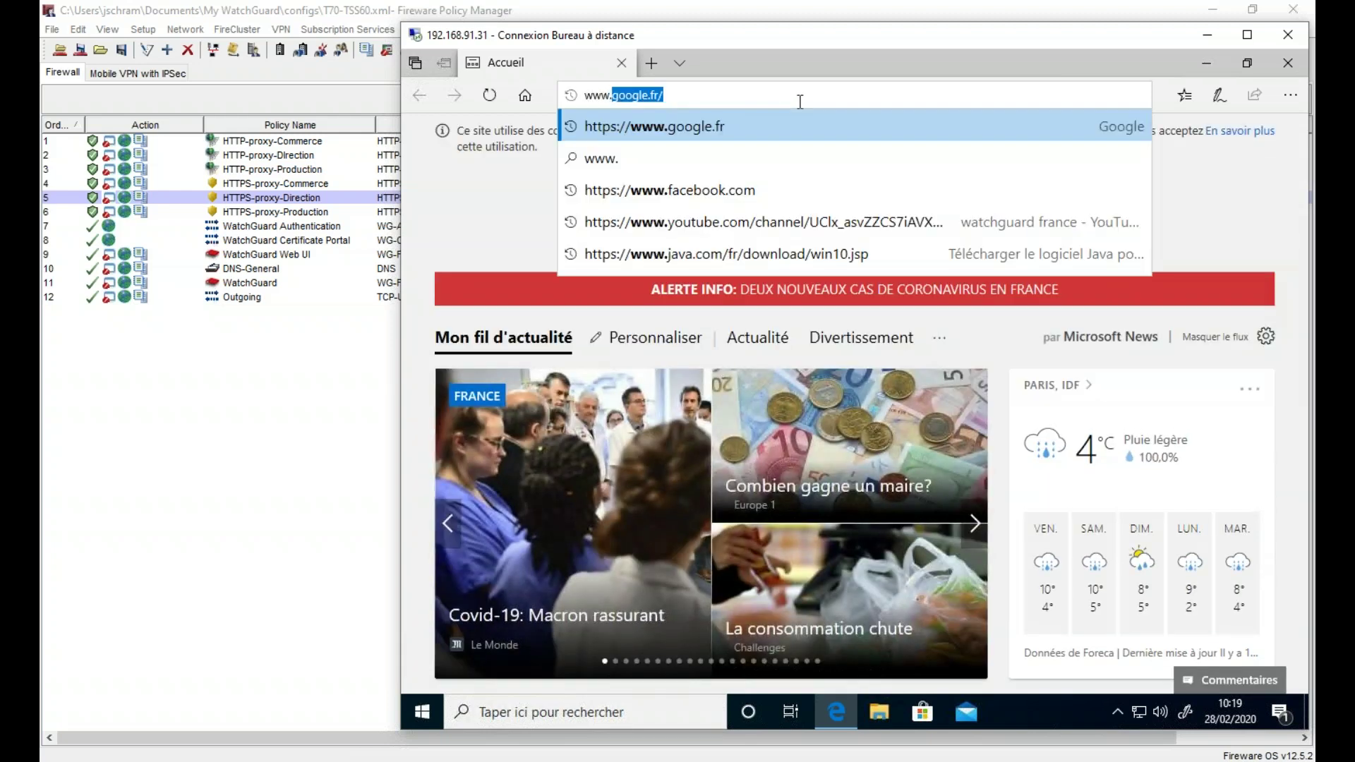
key("Return")
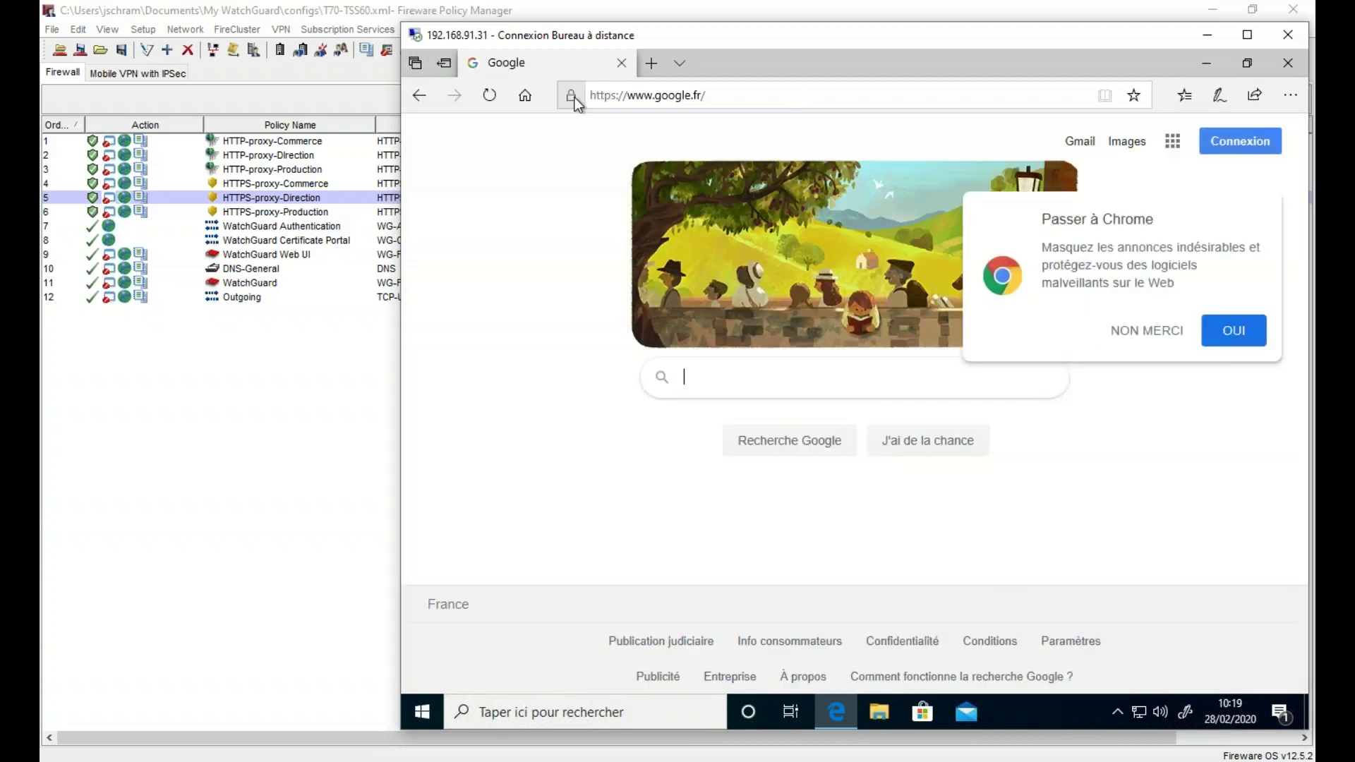
left_click(573, 97)
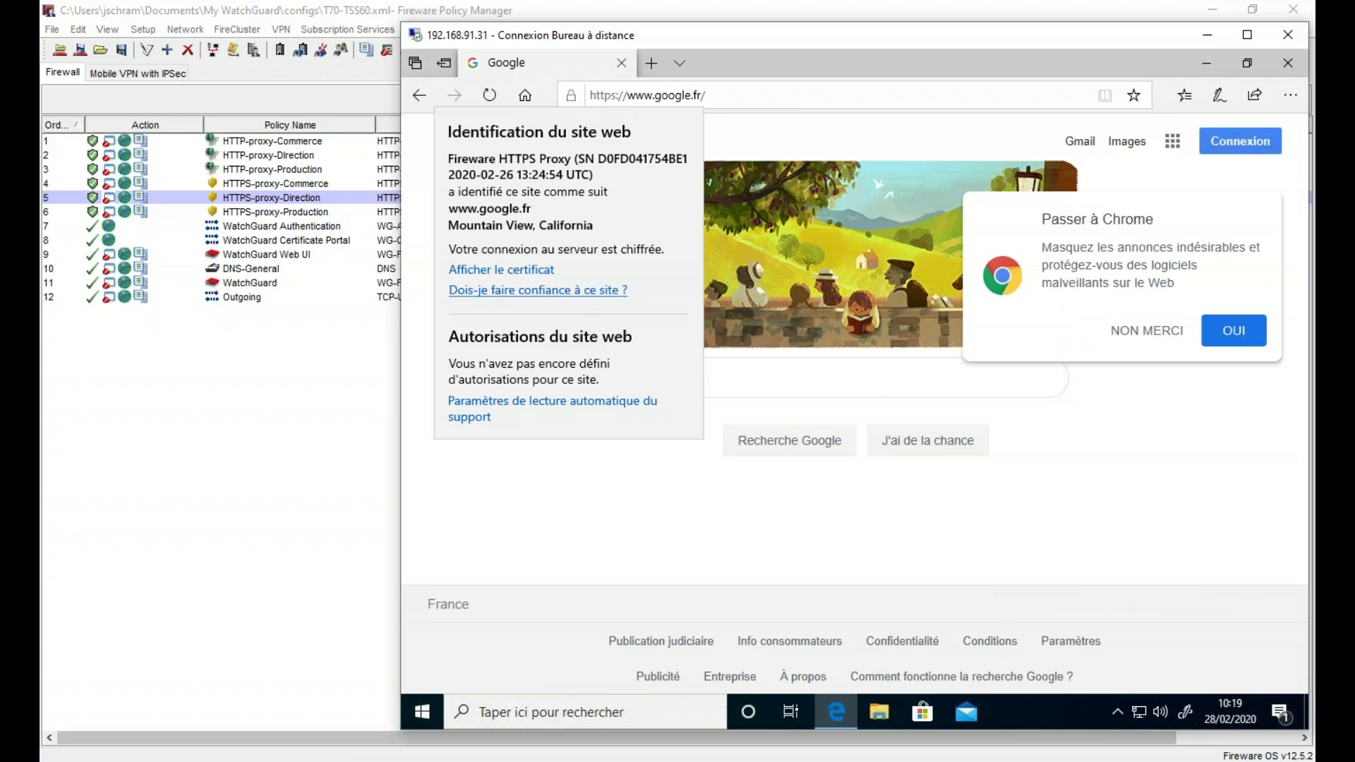
- Search Google for 'firefox' after abandoning a Windows search
left_click(423, 711)
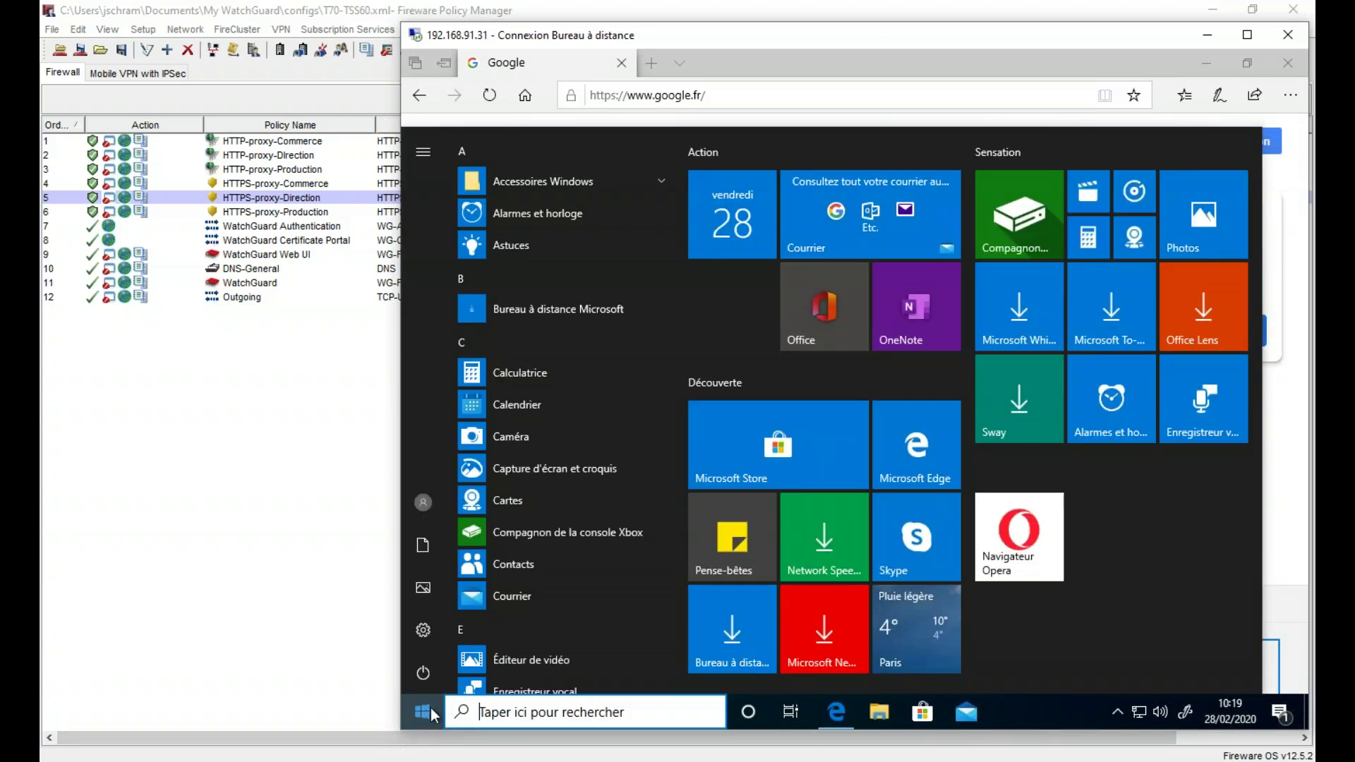
type("fire")
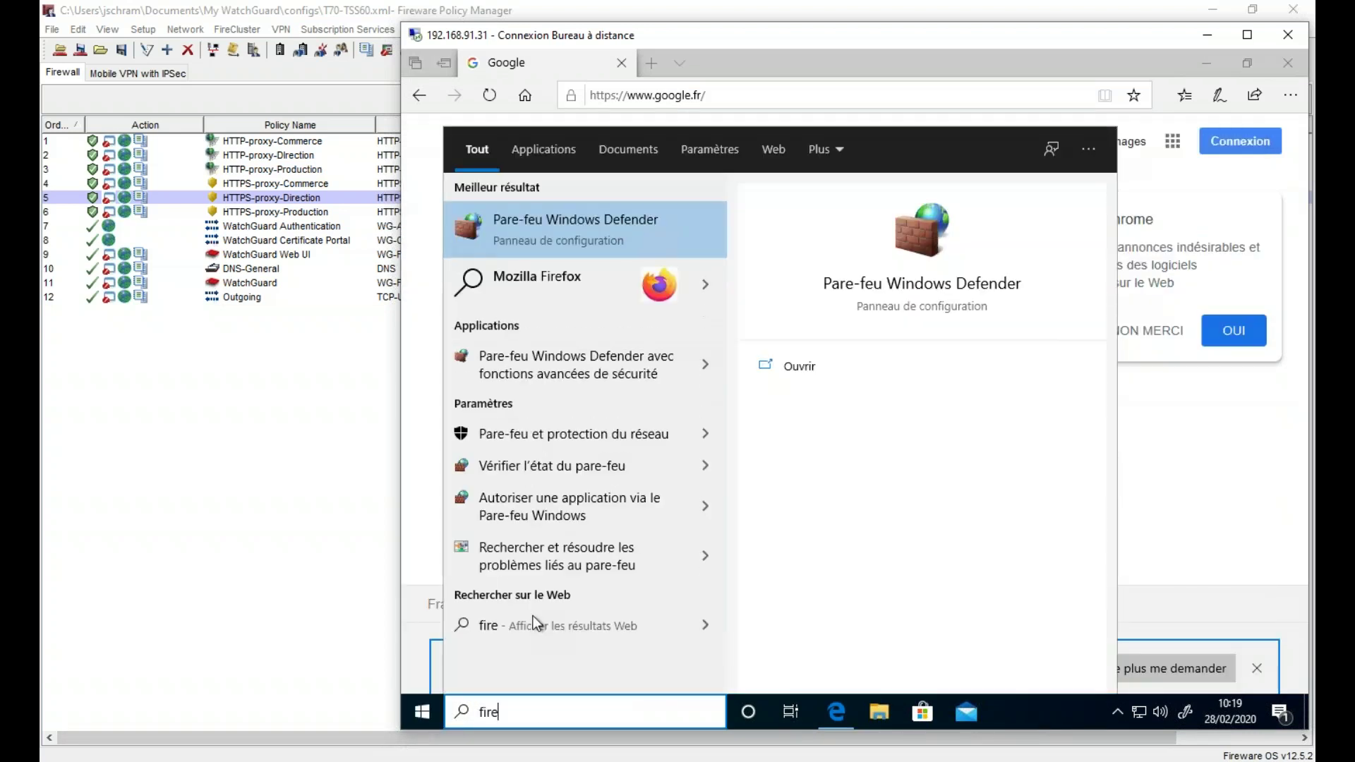
left_click(676, 461)
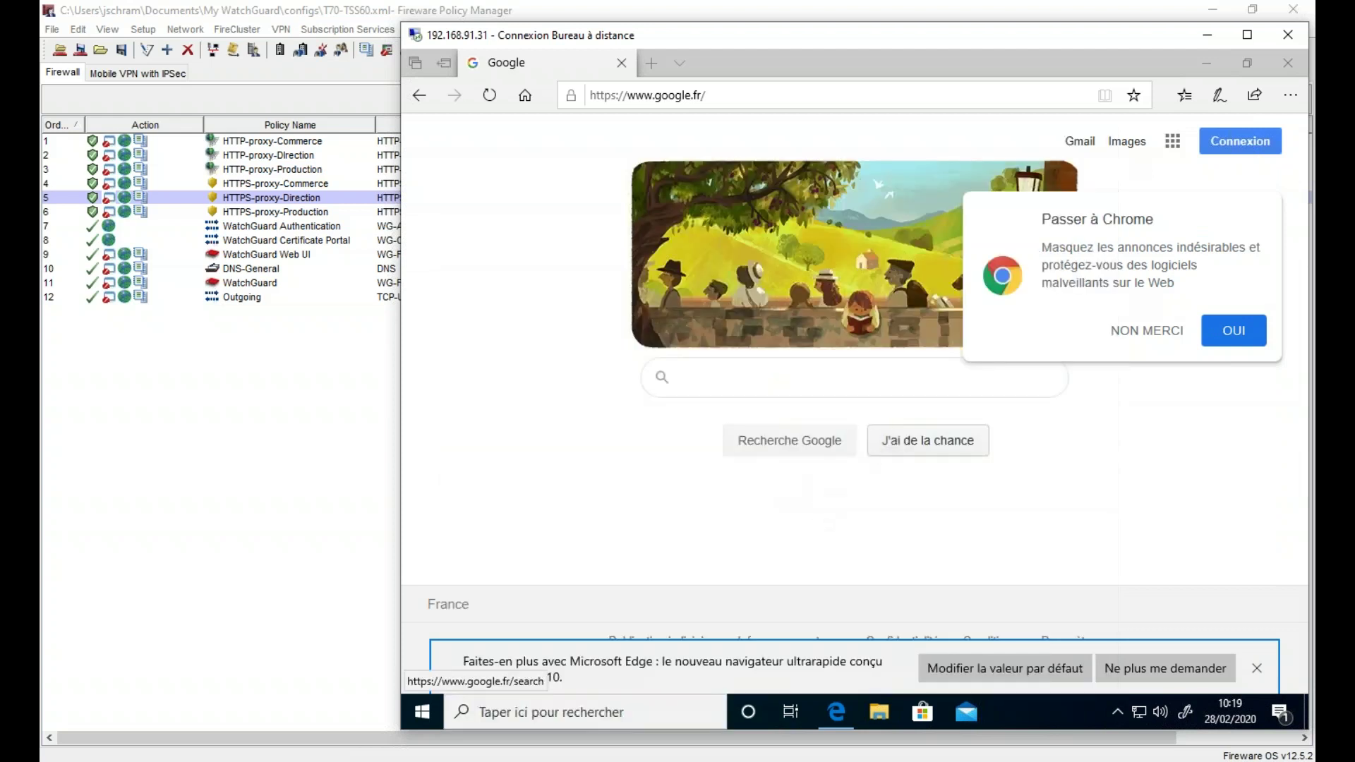
left_click(784, 386)
type("firefo")
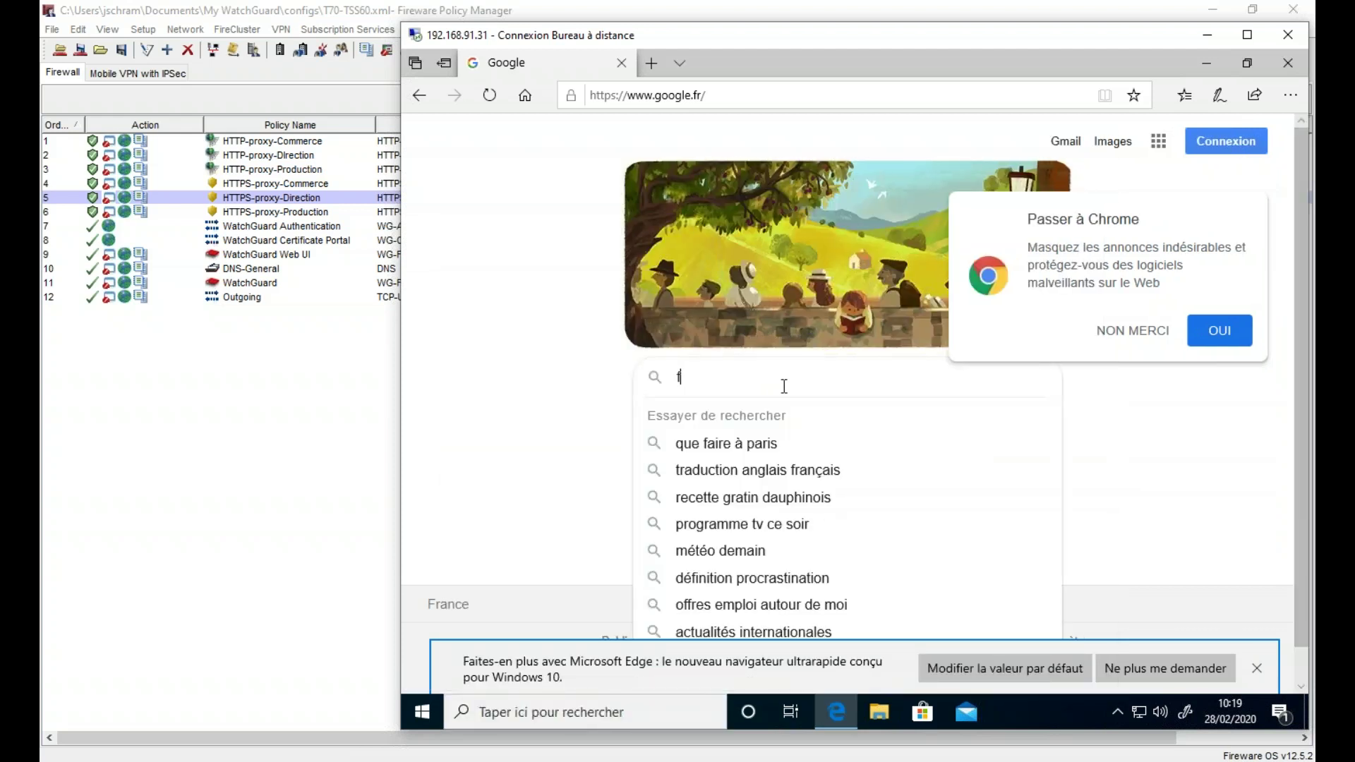
type("x")
key("Return")
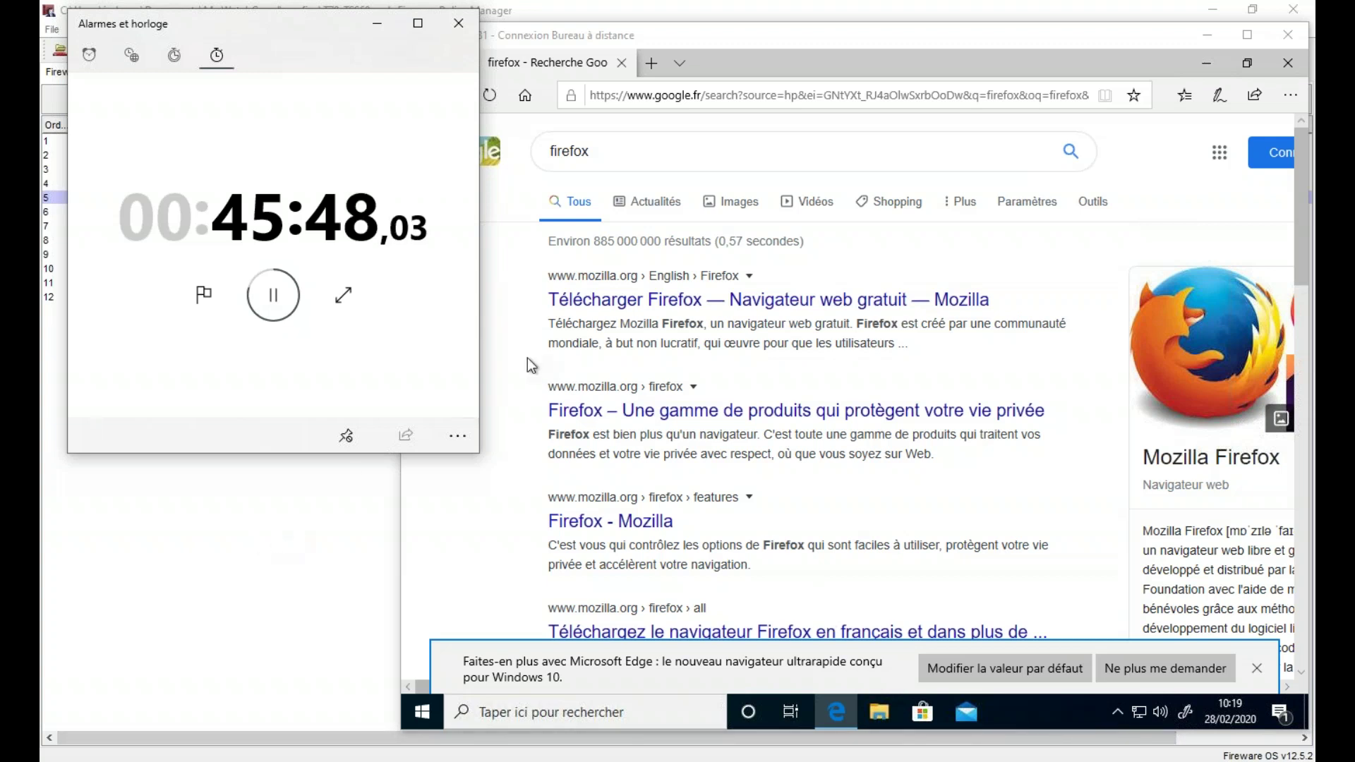
- Open the mozilla.org Firefox result and download the installer, dismissing the cannot-run error
left_click(656, 413)
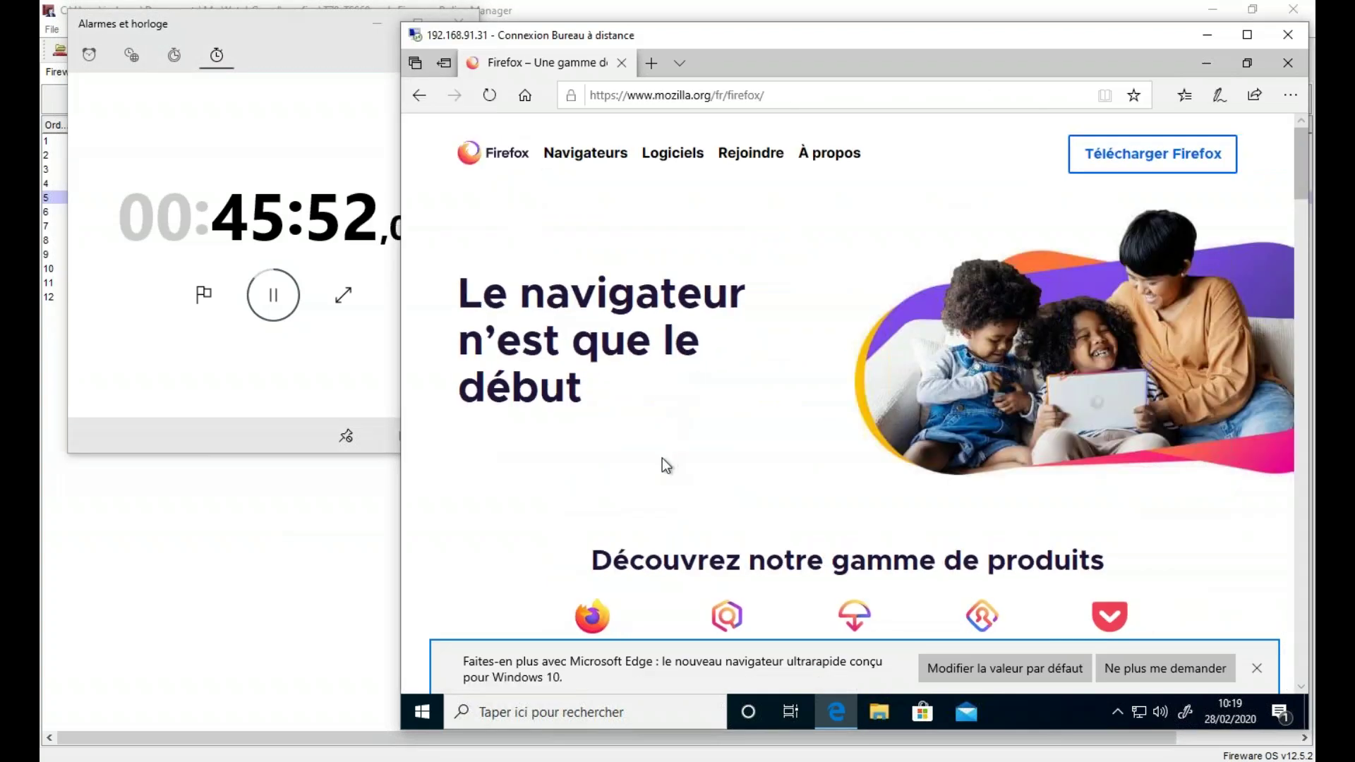
scroll(679, 448, "down", 6)
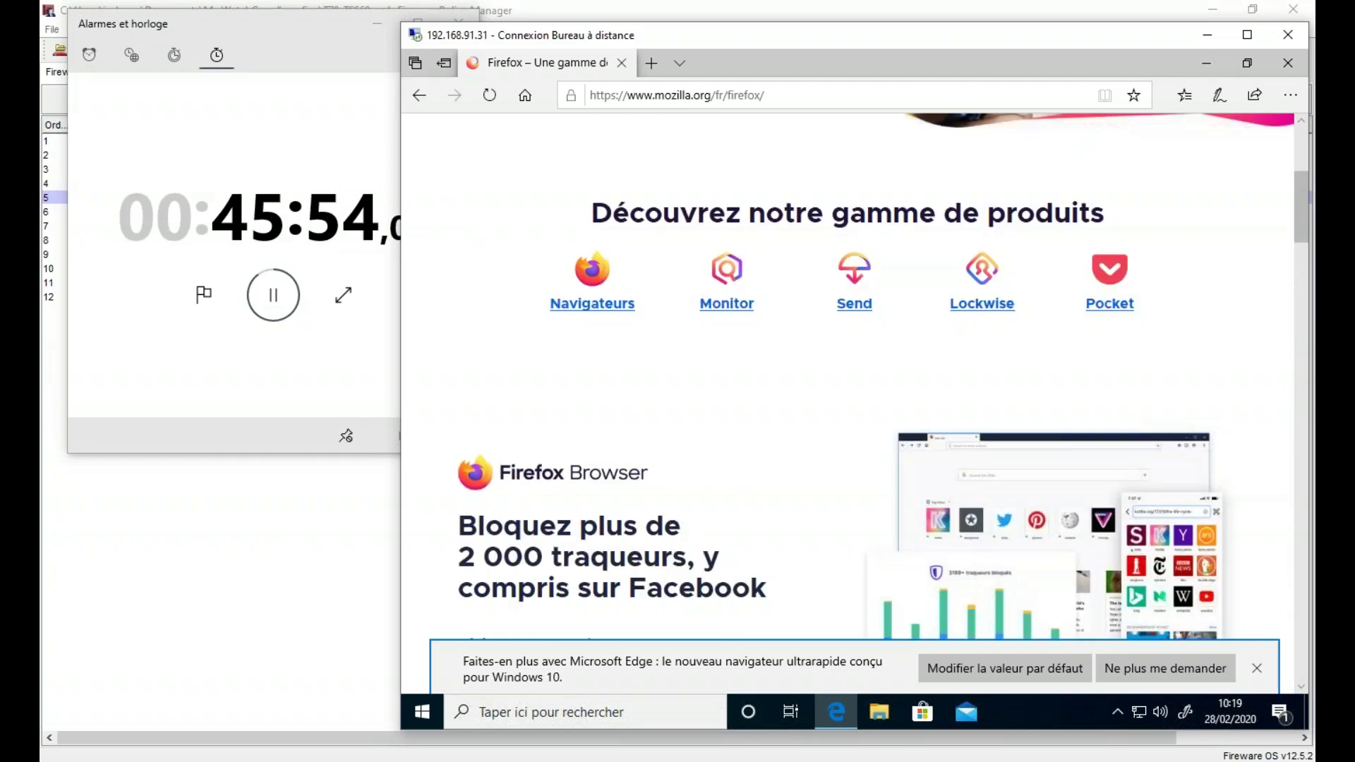
scroll(679, 448, "up", 6)
left_click(1153, 154)
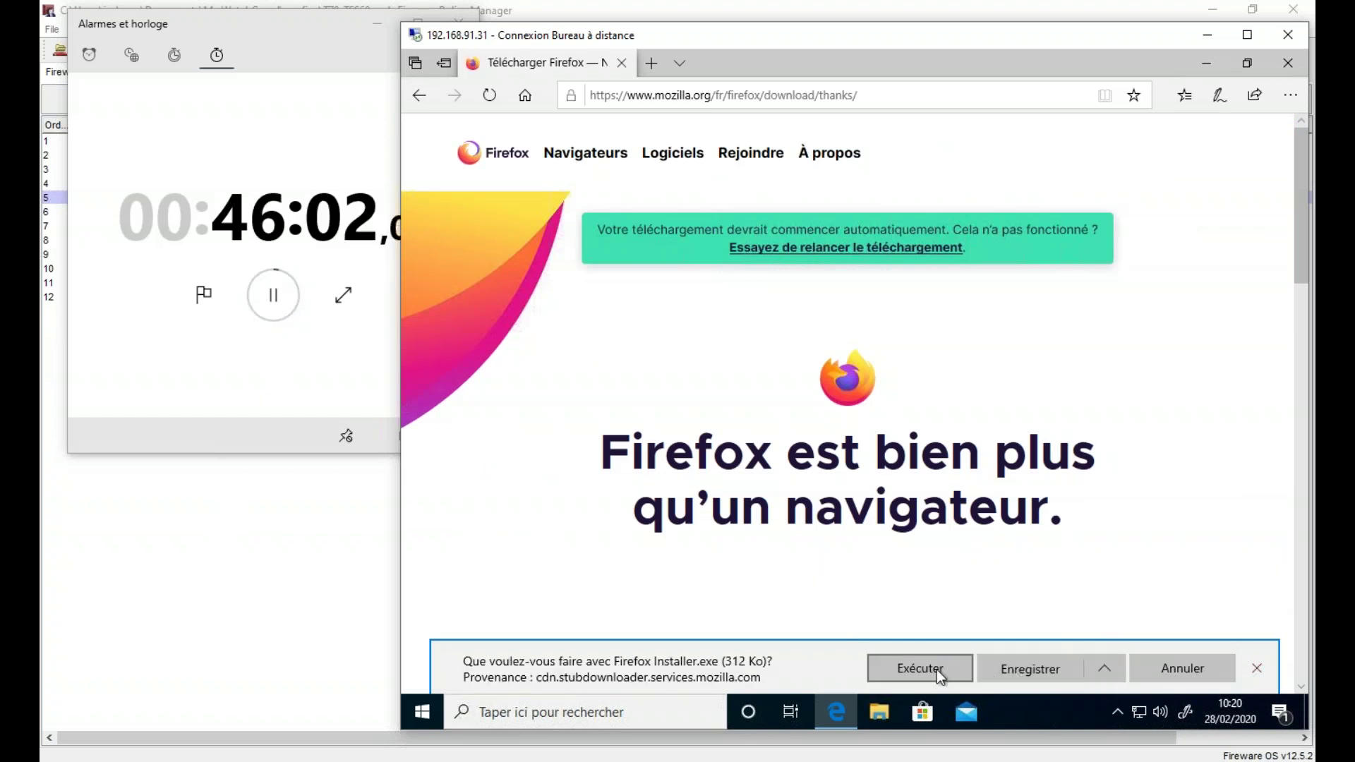
left_click(939, 669)
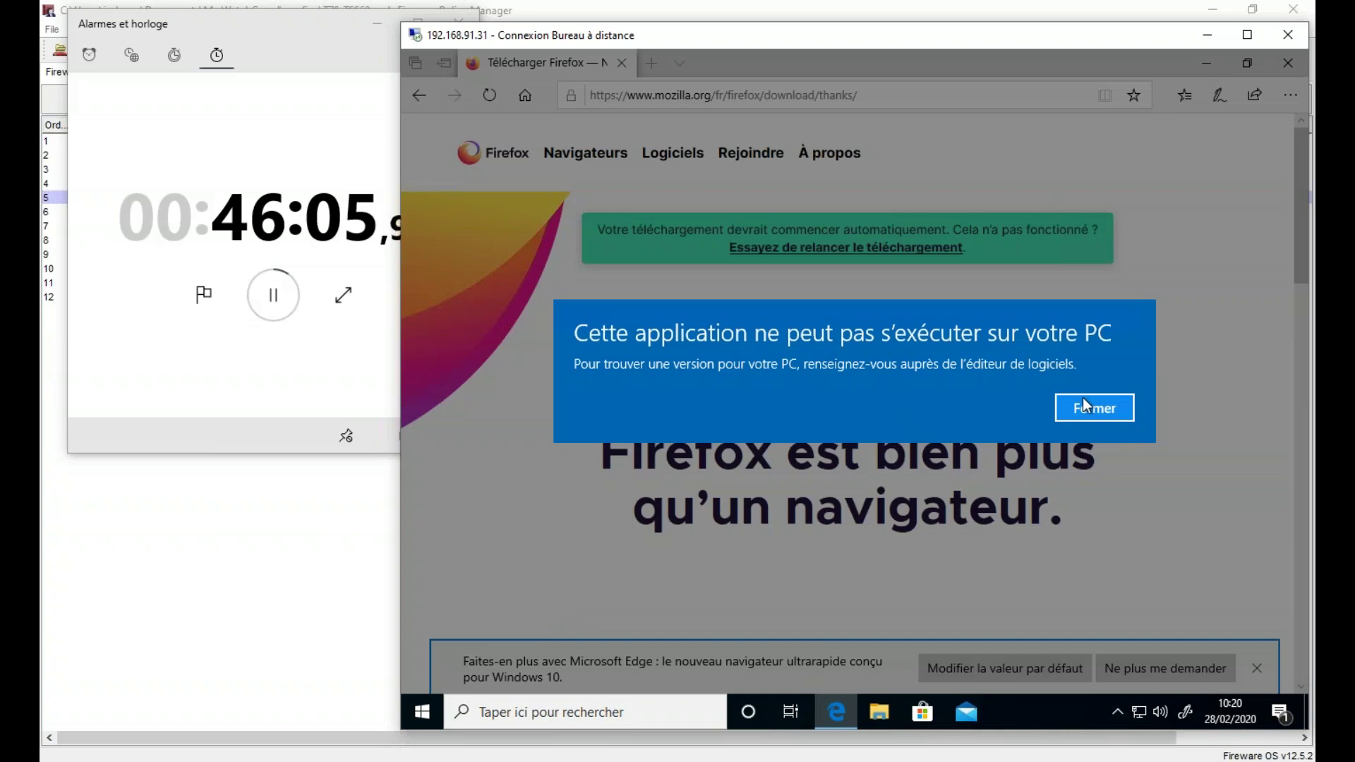
left_click(1085, 406)
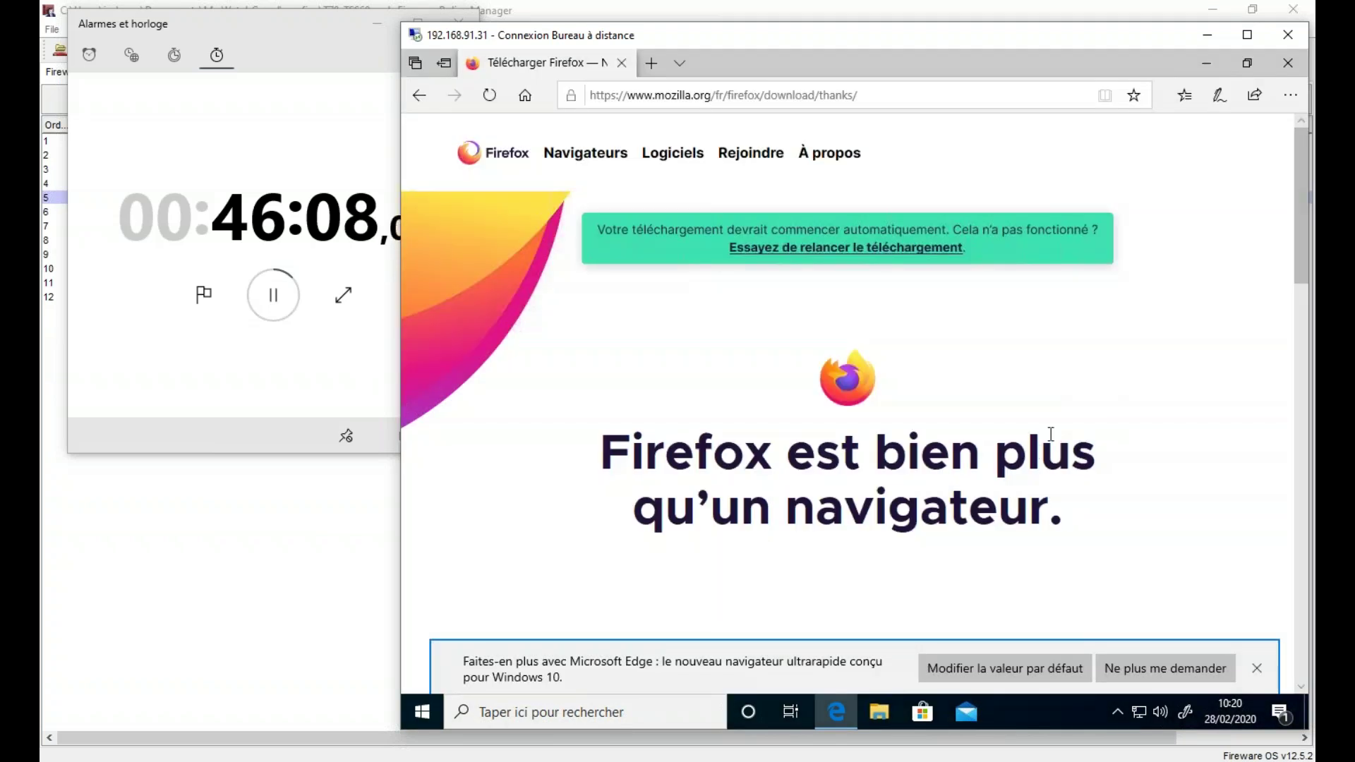
- Retry the download, save Firefox Installer.exe and show it in Téléchargements
scroll(1051, 435, "down", 15)
scroll(1051, 434, "up", 5)
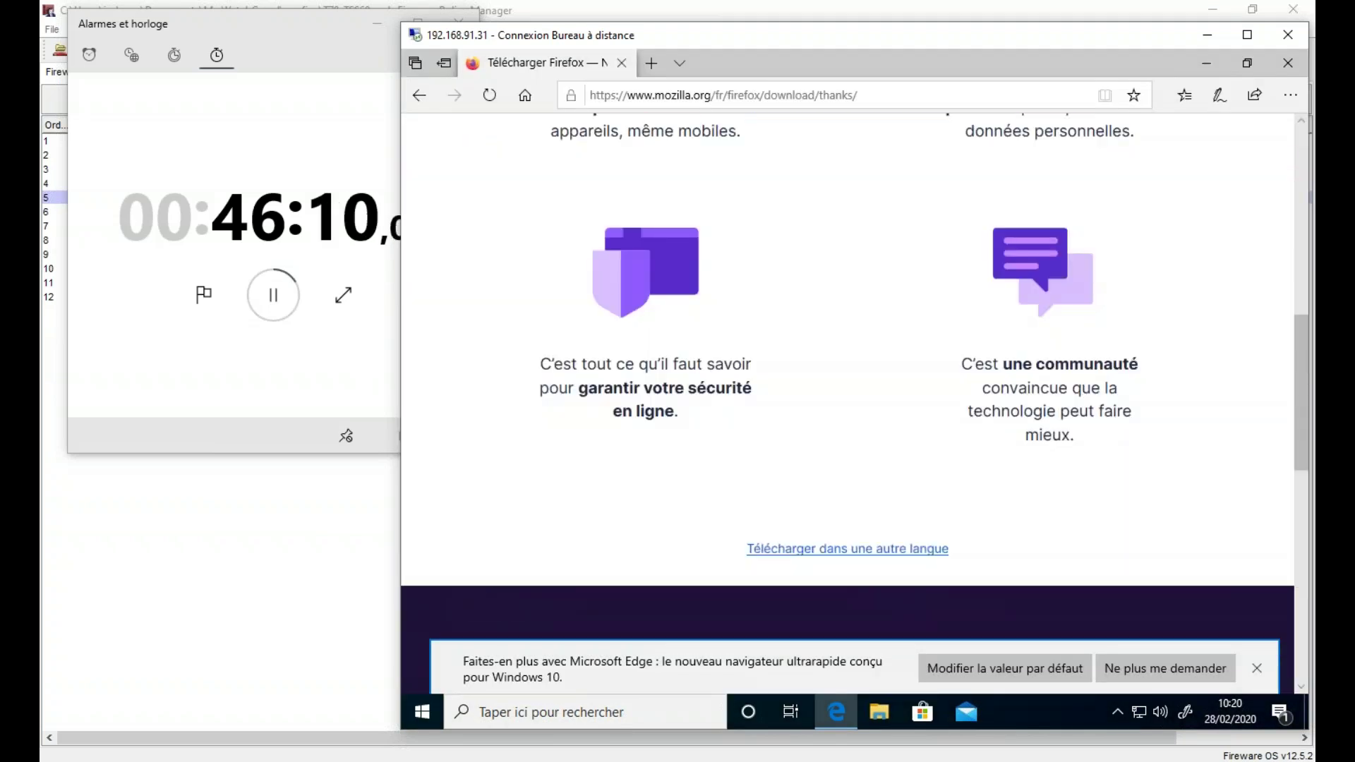
scroll(873, 548, "up", 10)
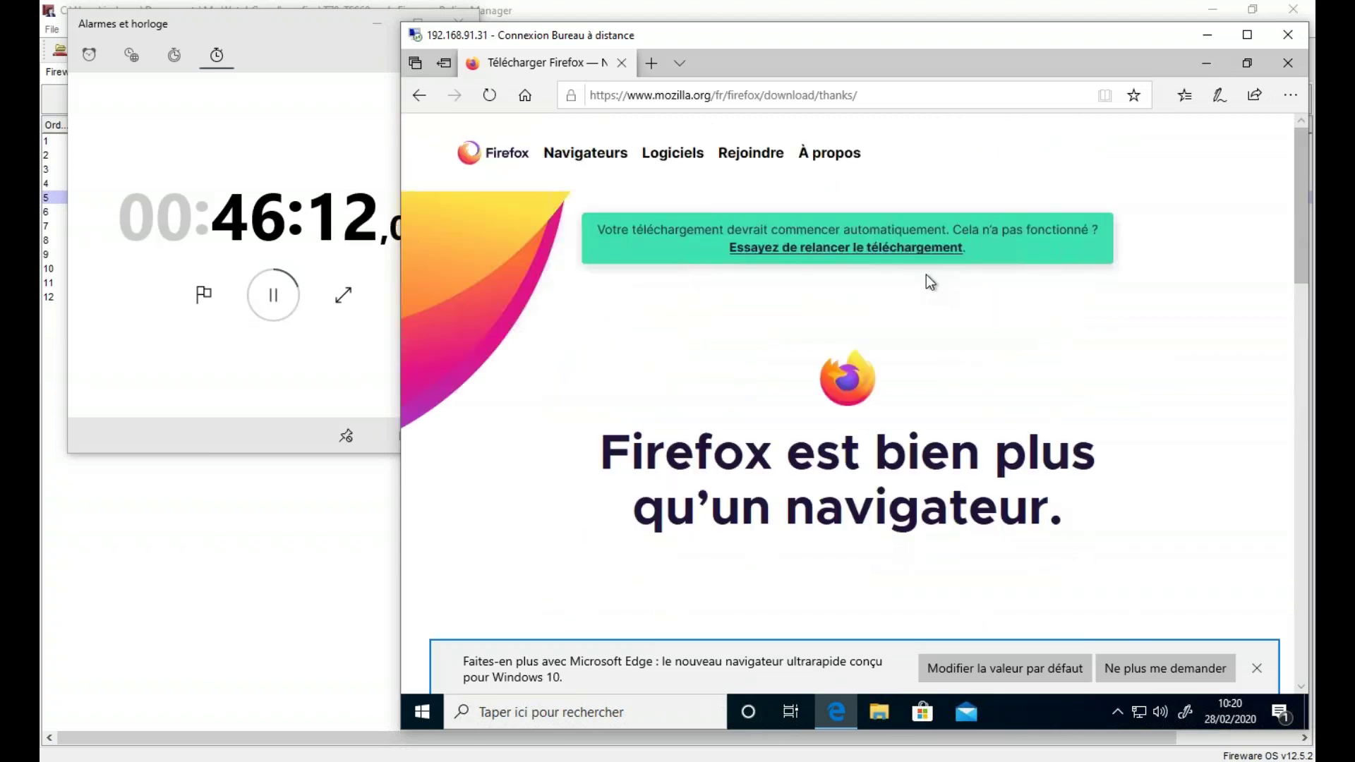
left_click(848, 251)
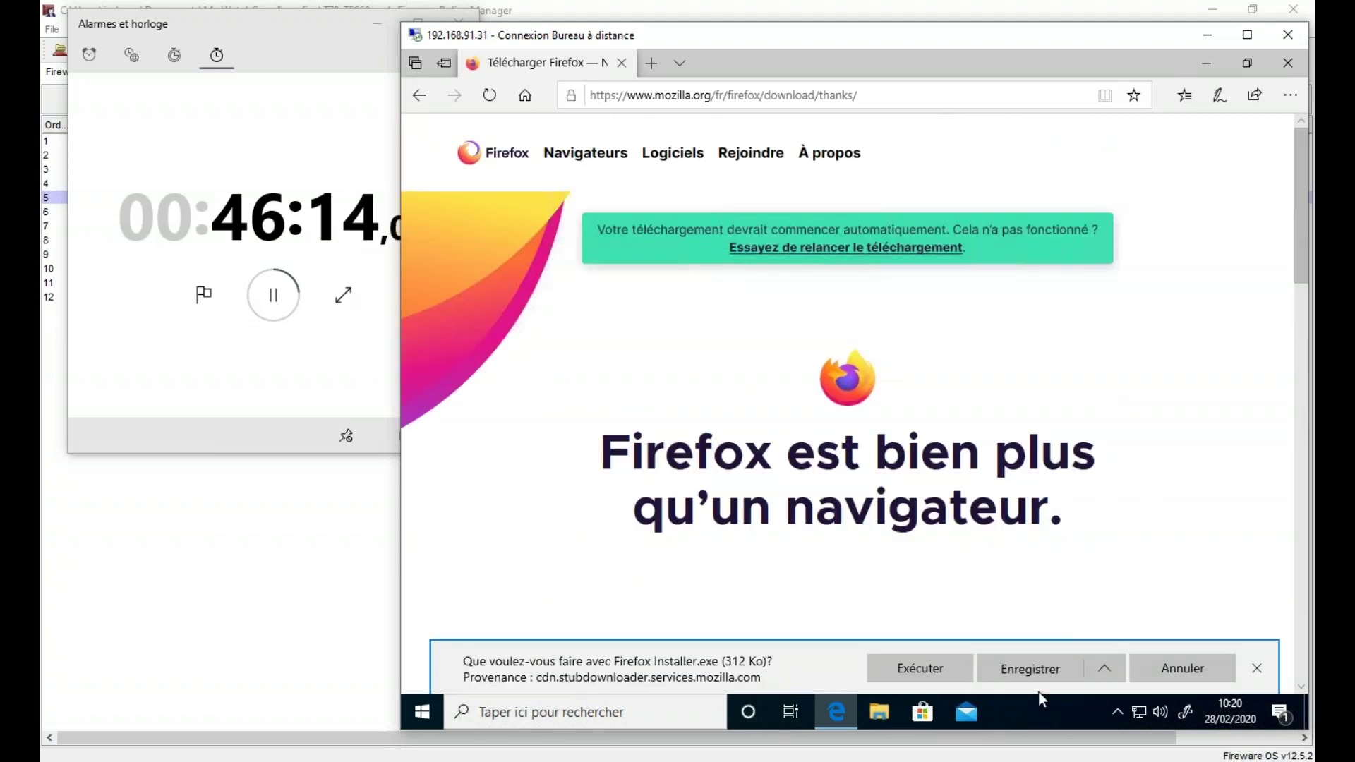
left_click(1104, 675)
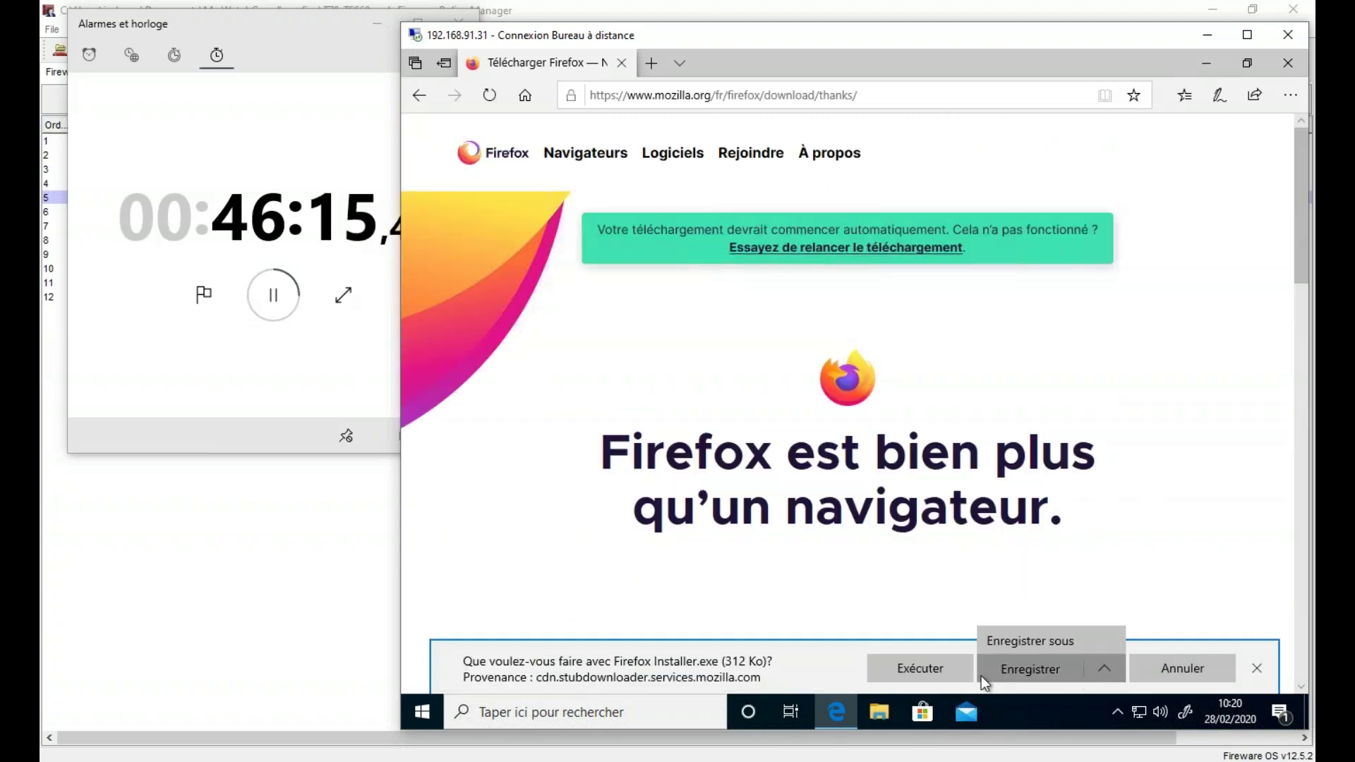
left_click(1021, 668)
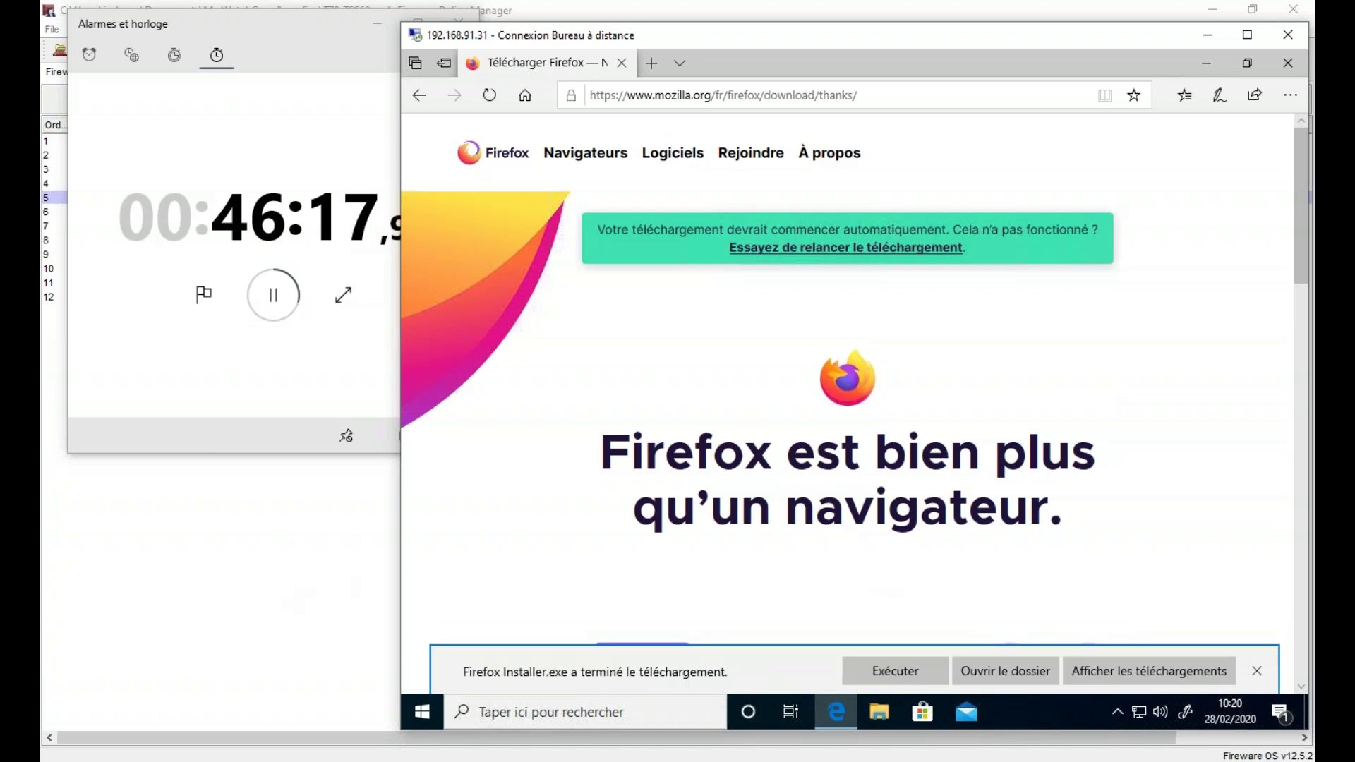
left_click(1005, 671)
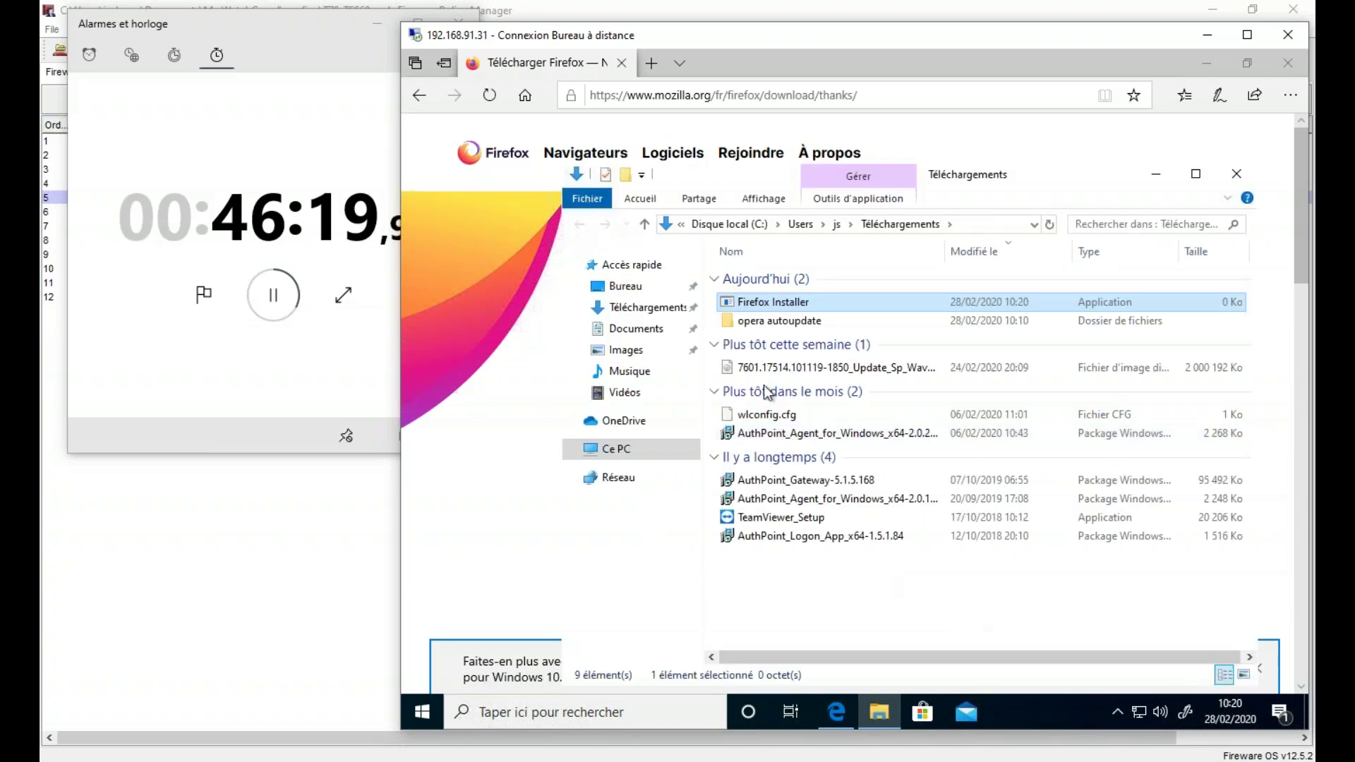
left_click(295, 535)
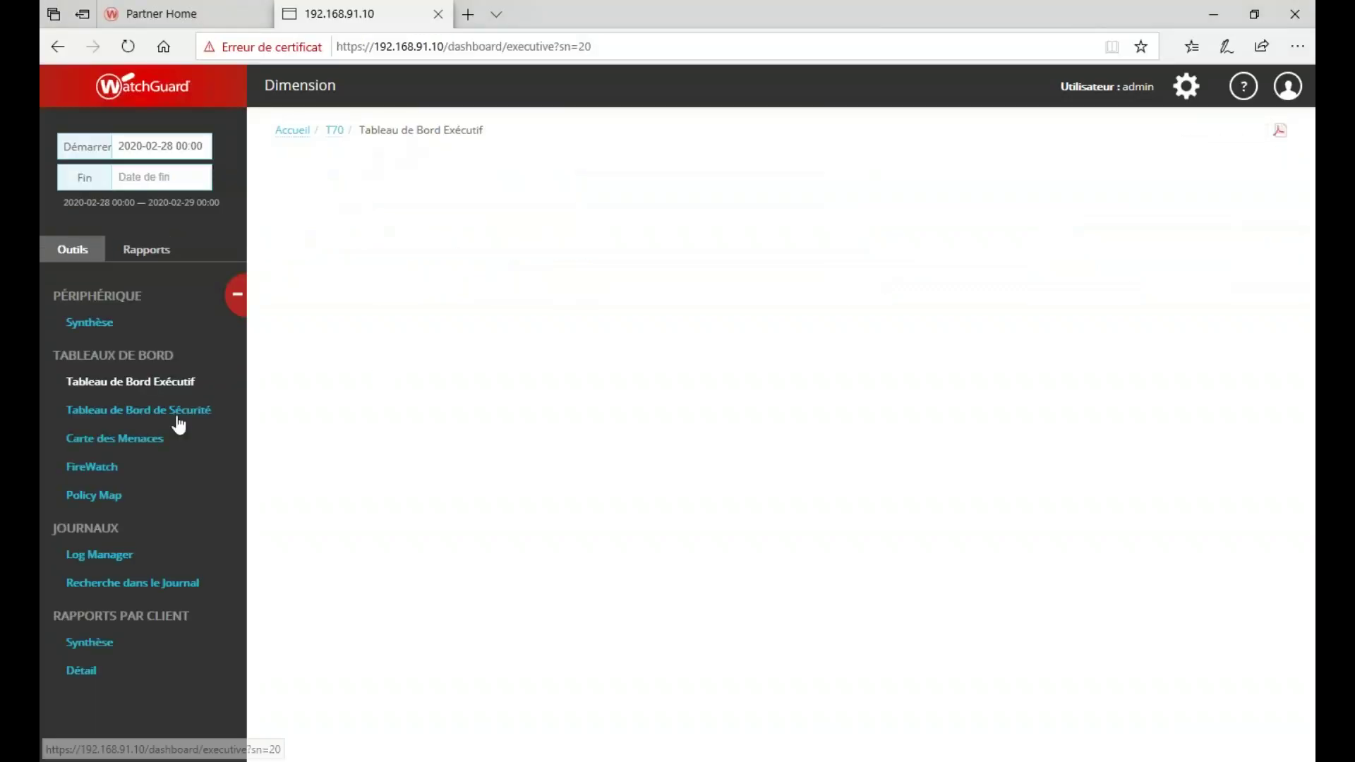
- View Dimension's T70 Policy Map, then minimize the browser to reveal the twelve-policy list
left_click(103, 499)
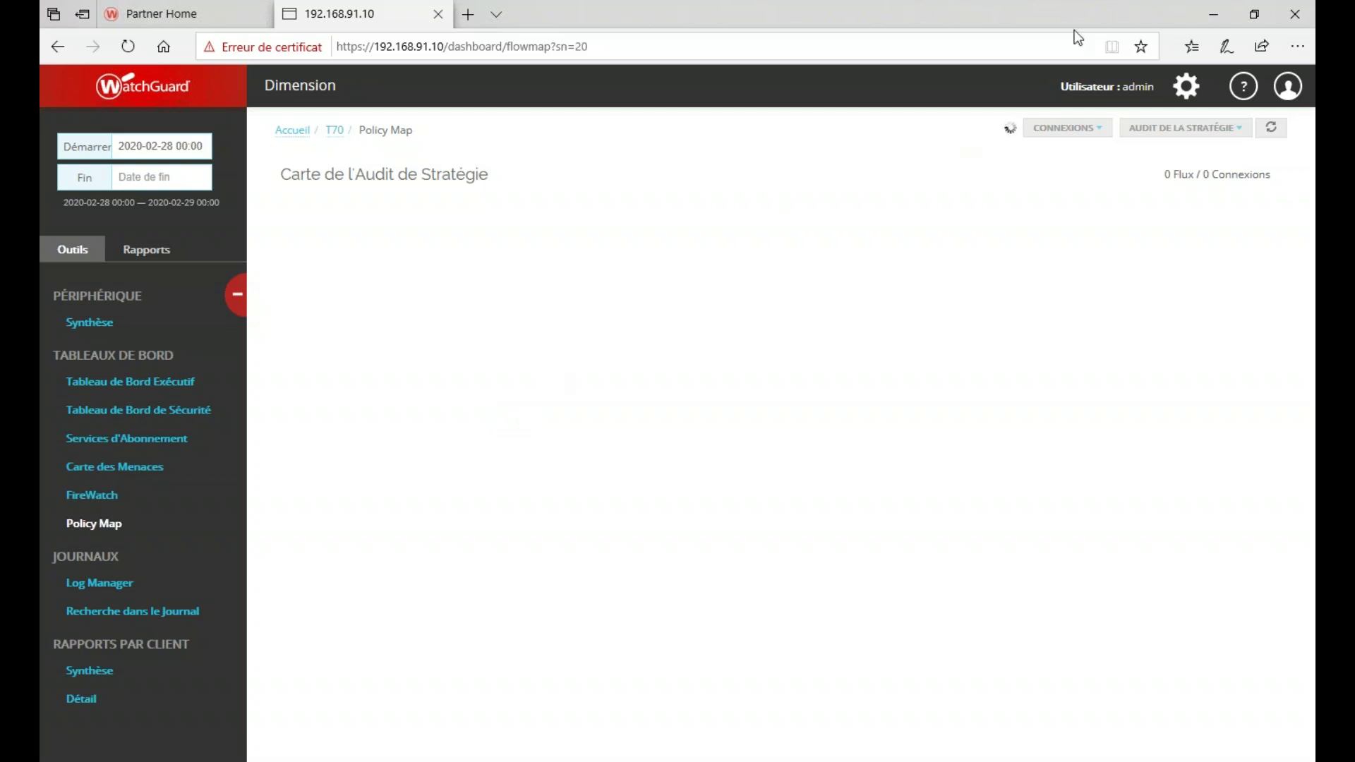
left_click(1217, 18)
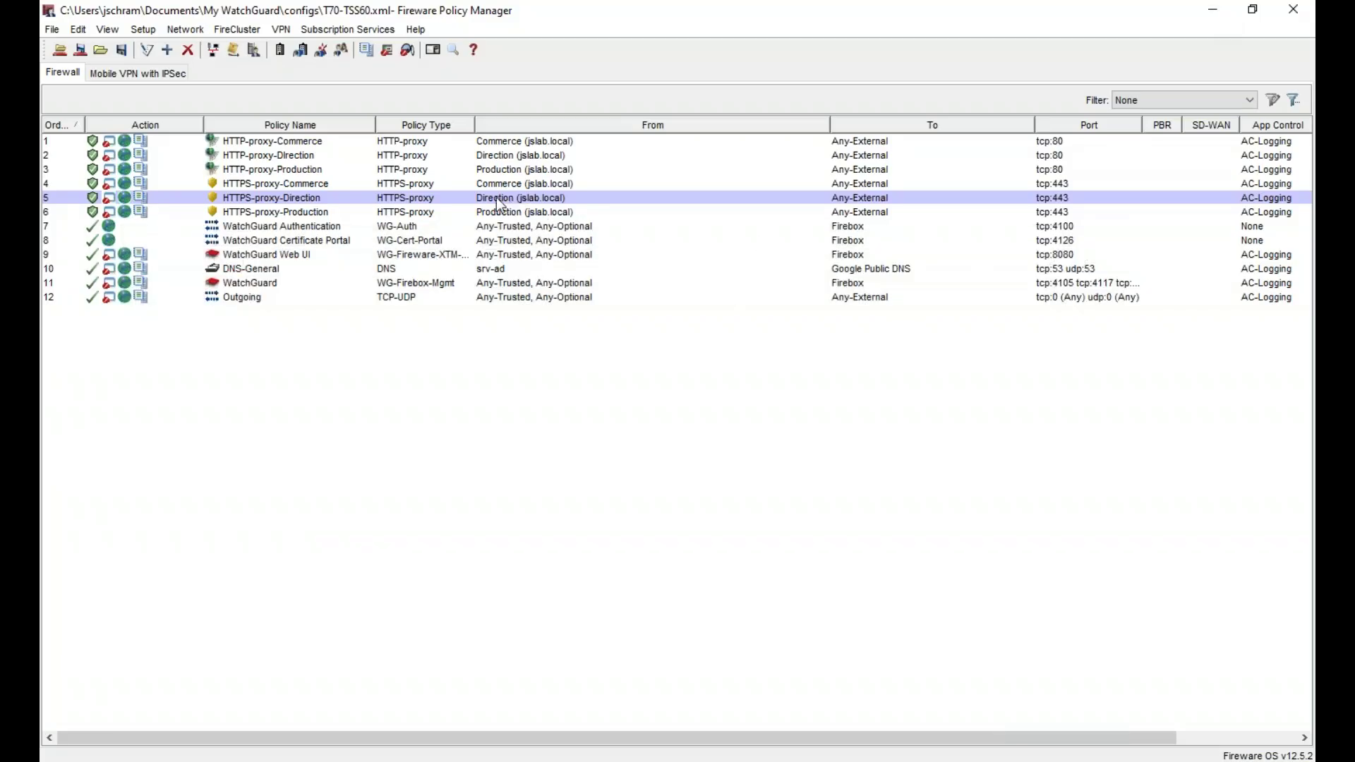
- Accept HTTP-proxy-Direction's properties and confirm its name change with Oui
double_click(350, 155)
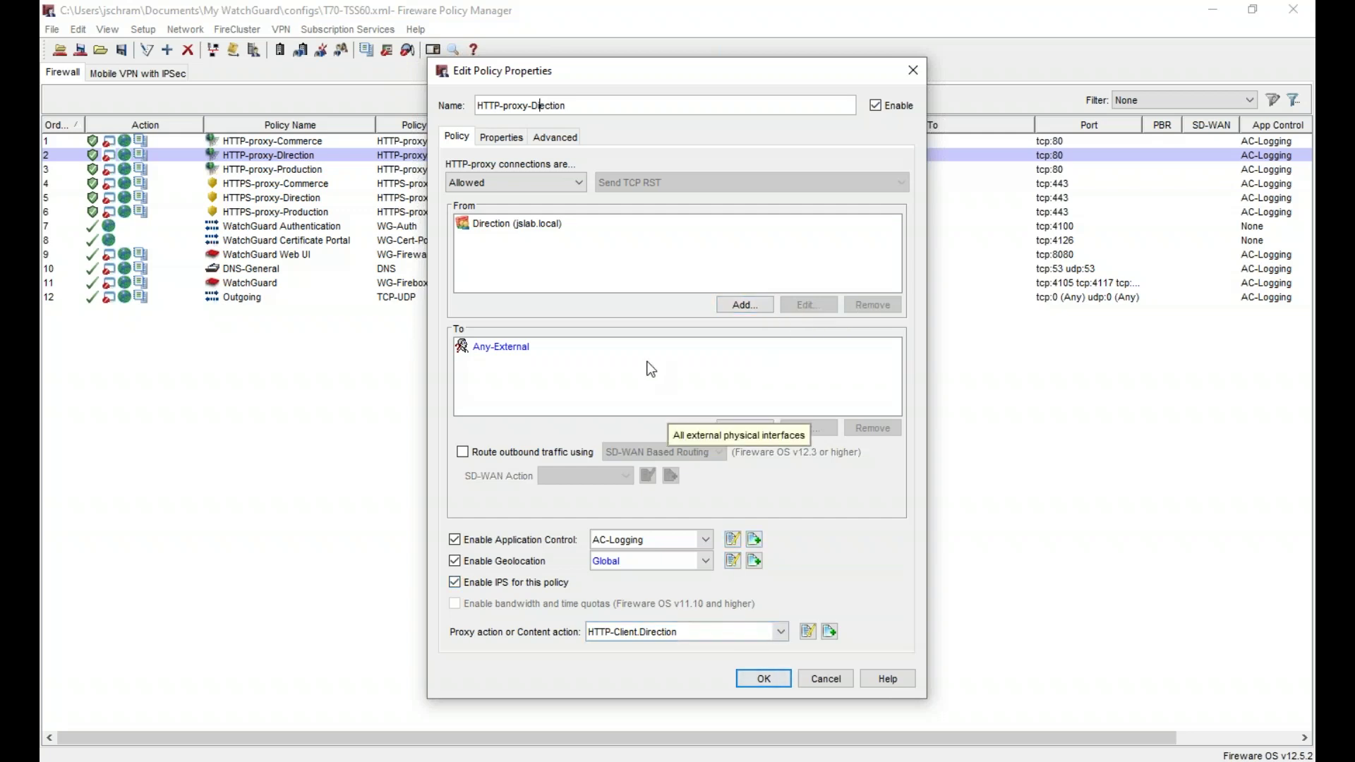
left_click(766, 681)
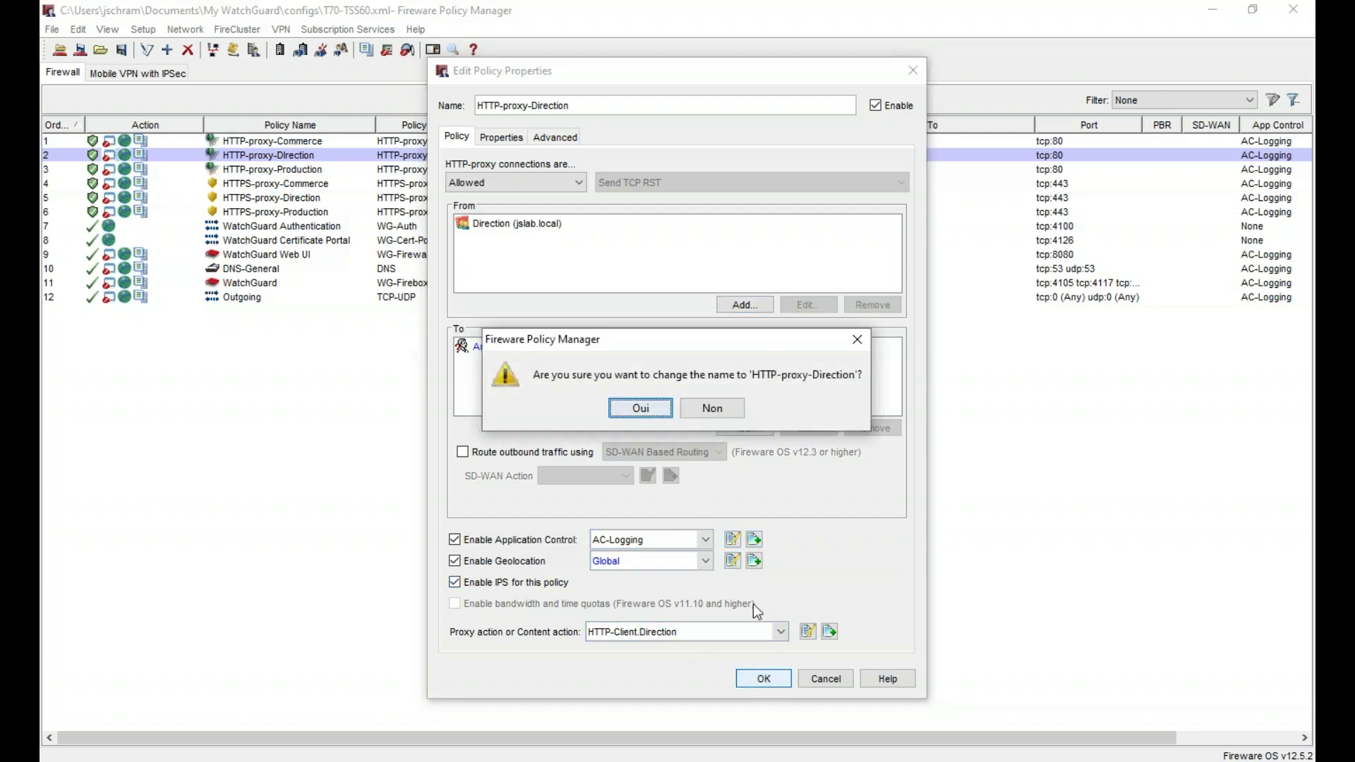
left_click(638, 409)
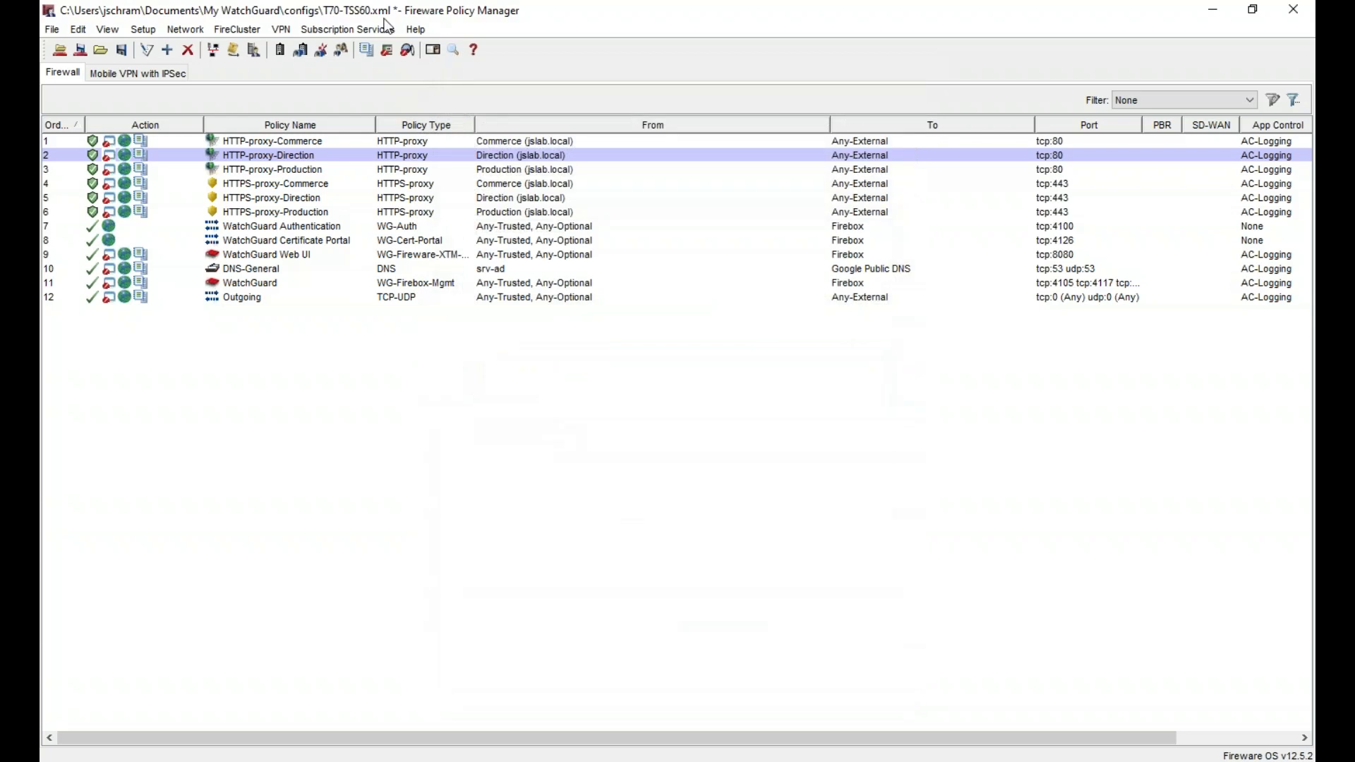
left_click(346, 30)
- In WebBlocker action WB-Production, set all five Drugs subcategories to Deny
mouse_move(466, 353)
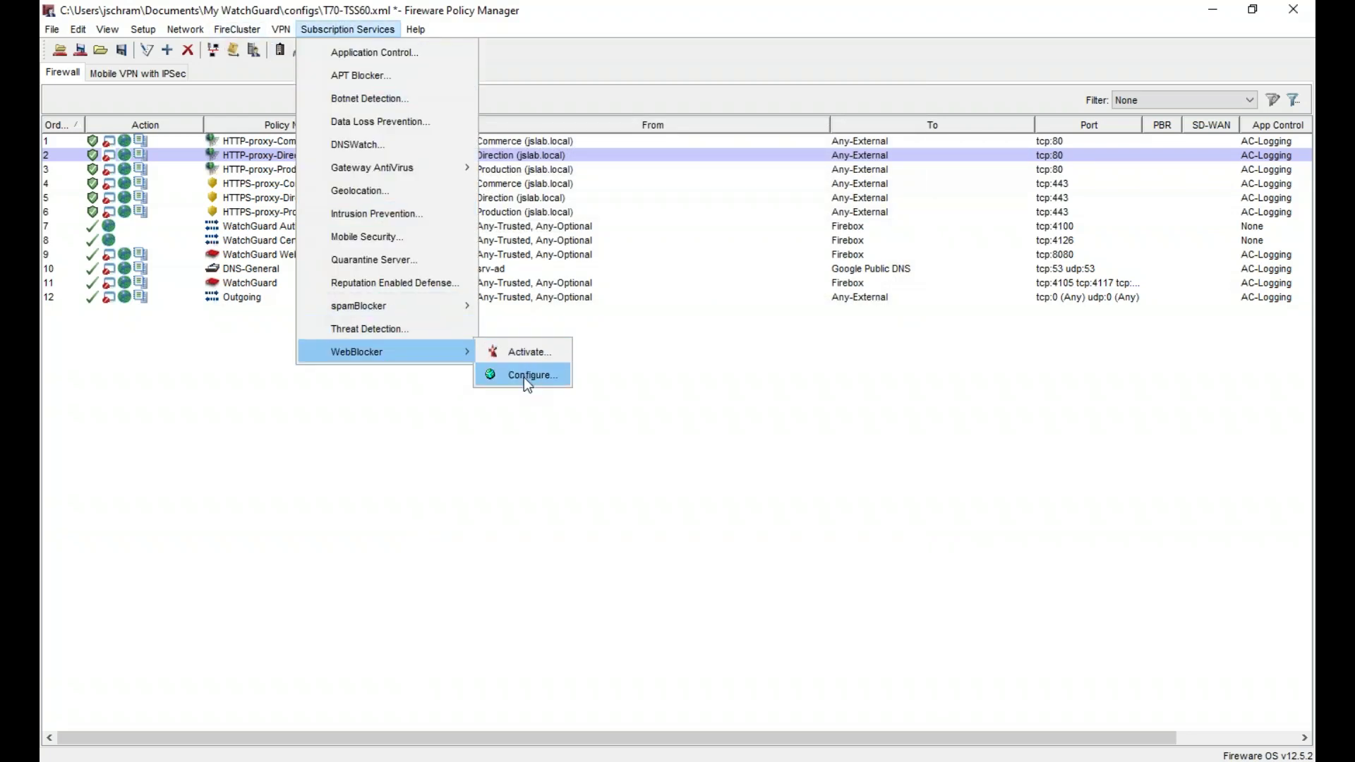
left_click(524, 377)
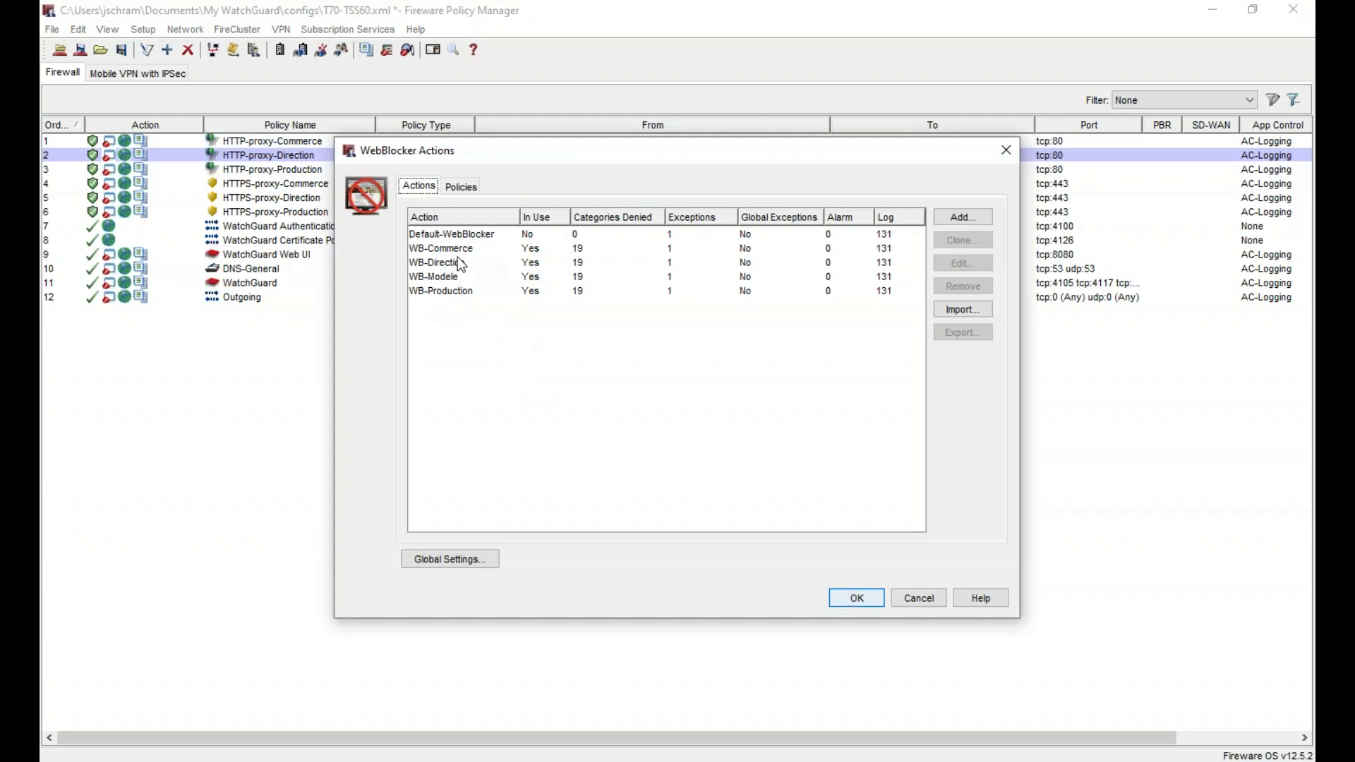
double_click(450, 290)
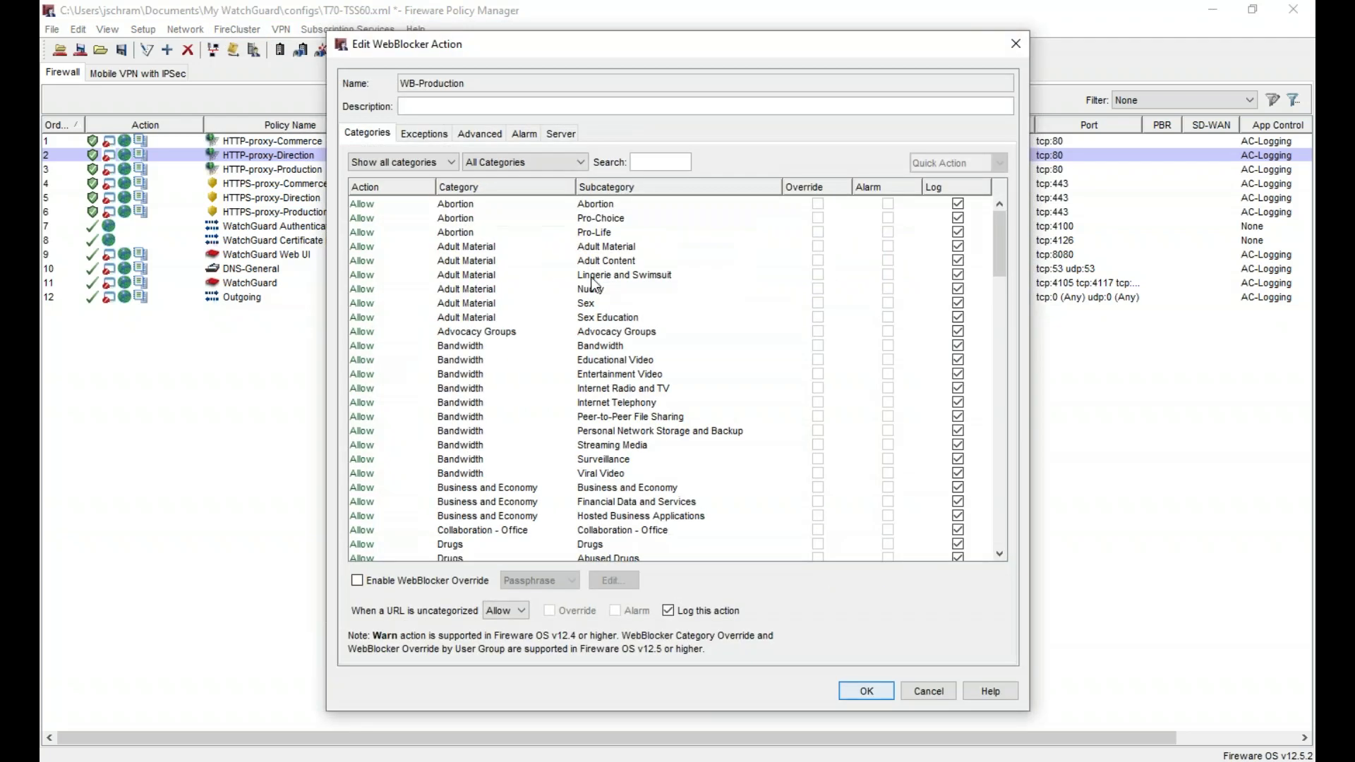
left_click(514, 373)
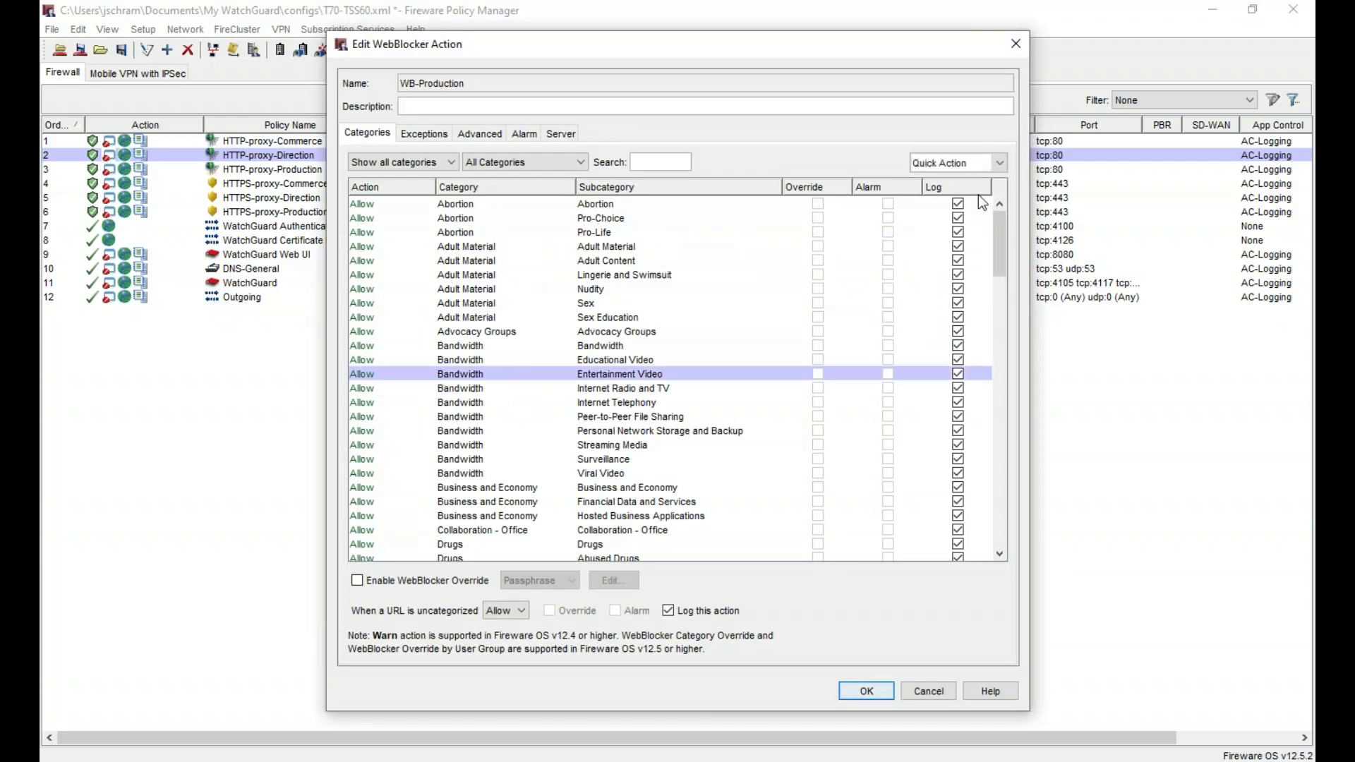
scroll(591, 409, "down", 7)
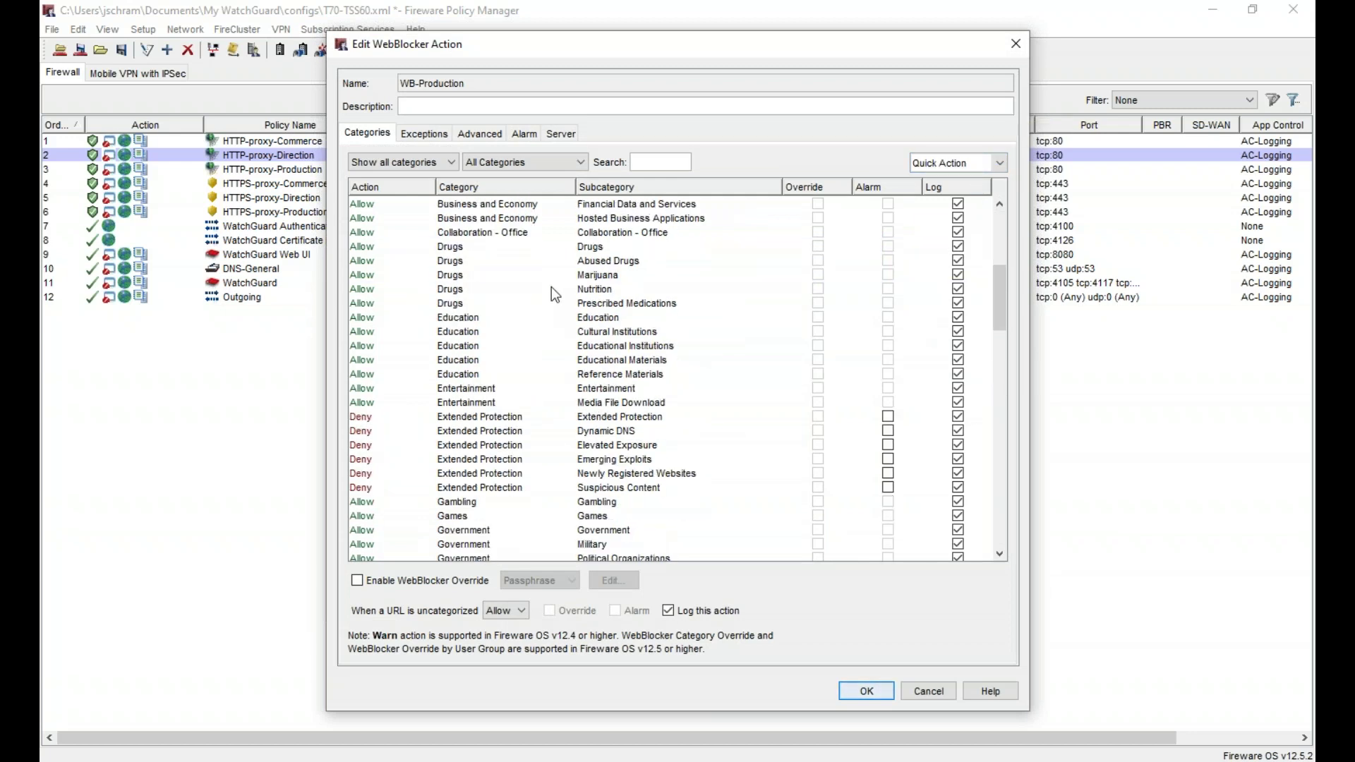
left_click(566, 248)
left_click(601, 303, "shift")
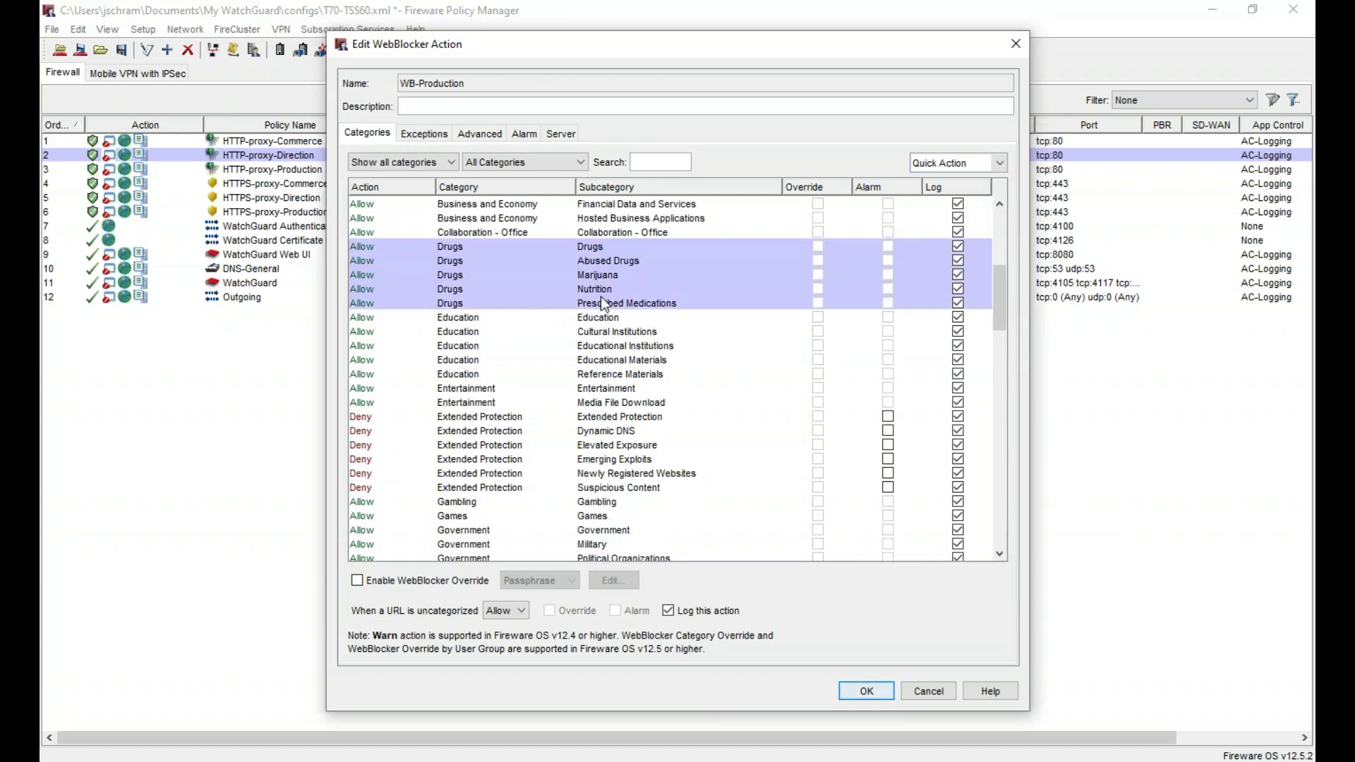
left_click(999, 164)
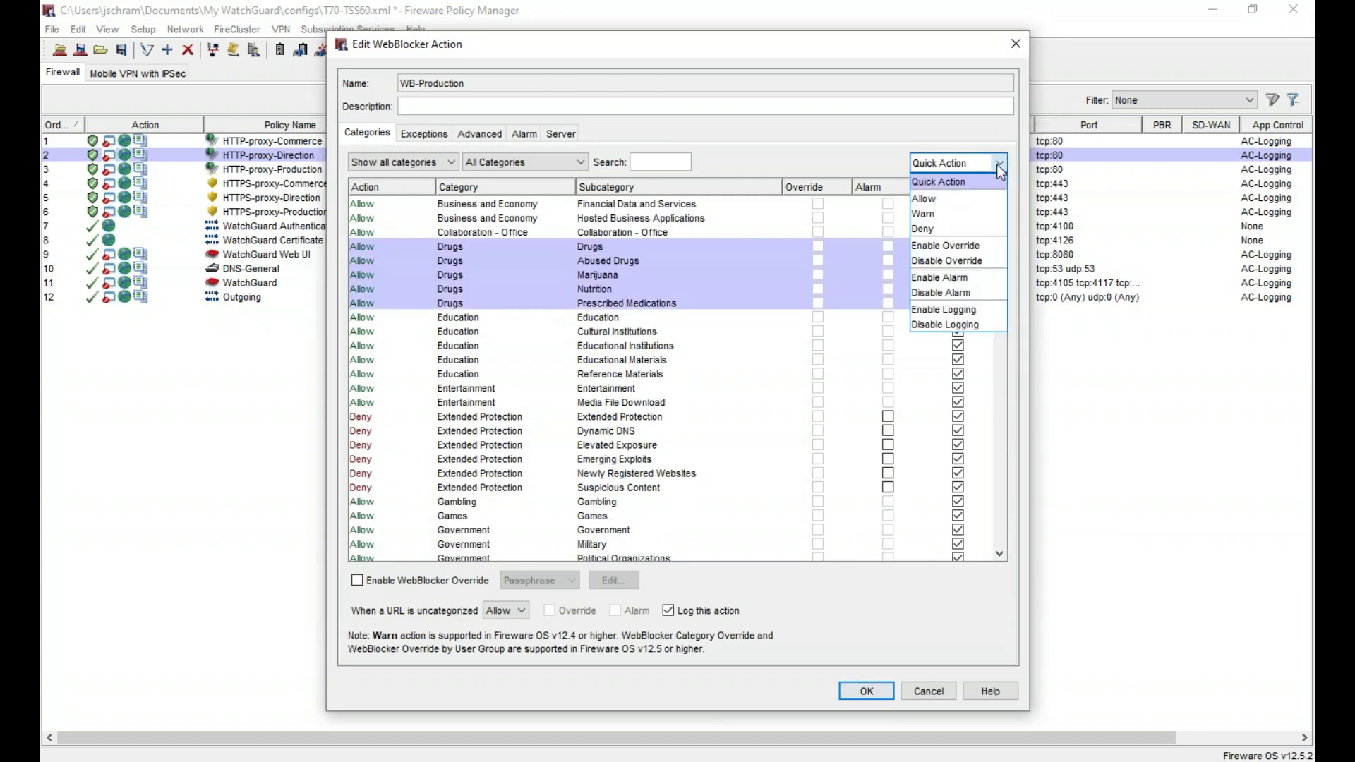
left_click(965, 227)
- Check WB-Production's URL exceptions, then confirm the action and WebBlocker settings with OK
left_click(535, 333)
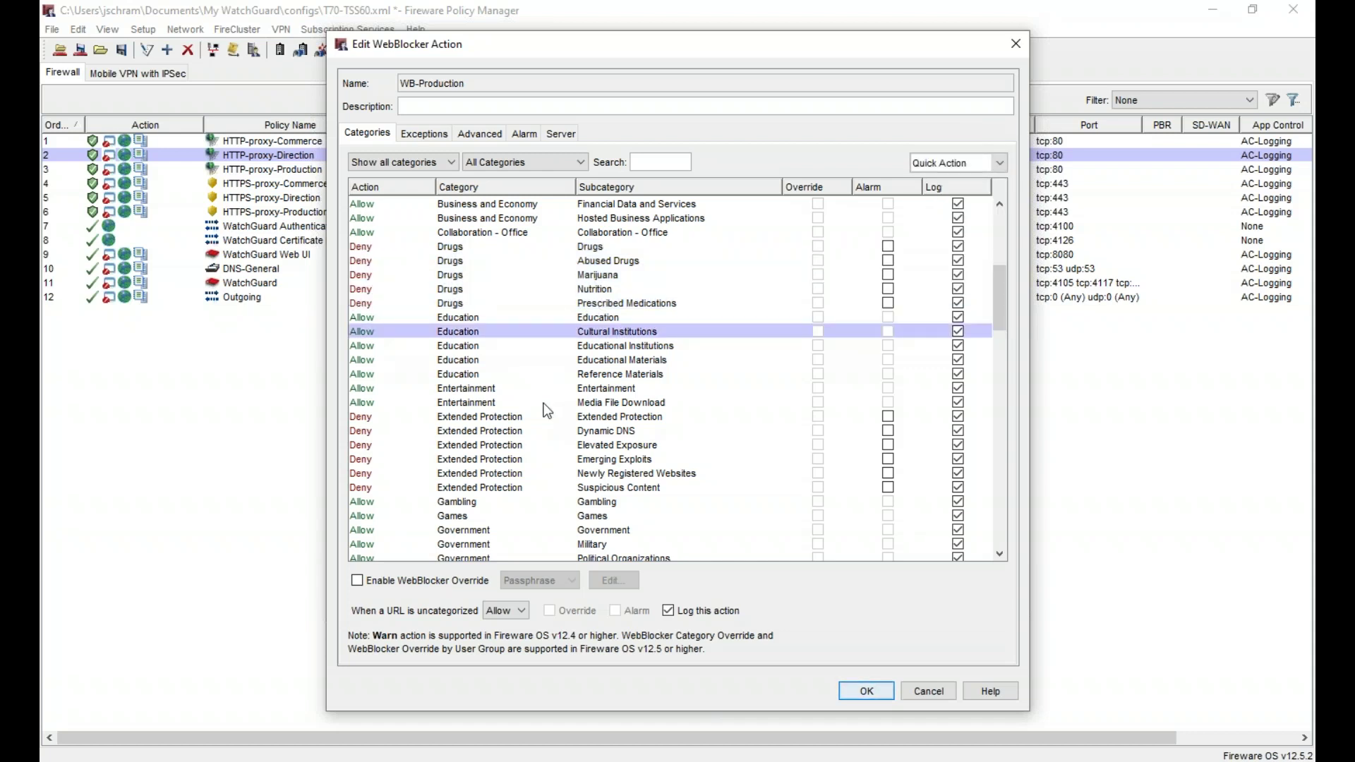
left_click(425, 133)
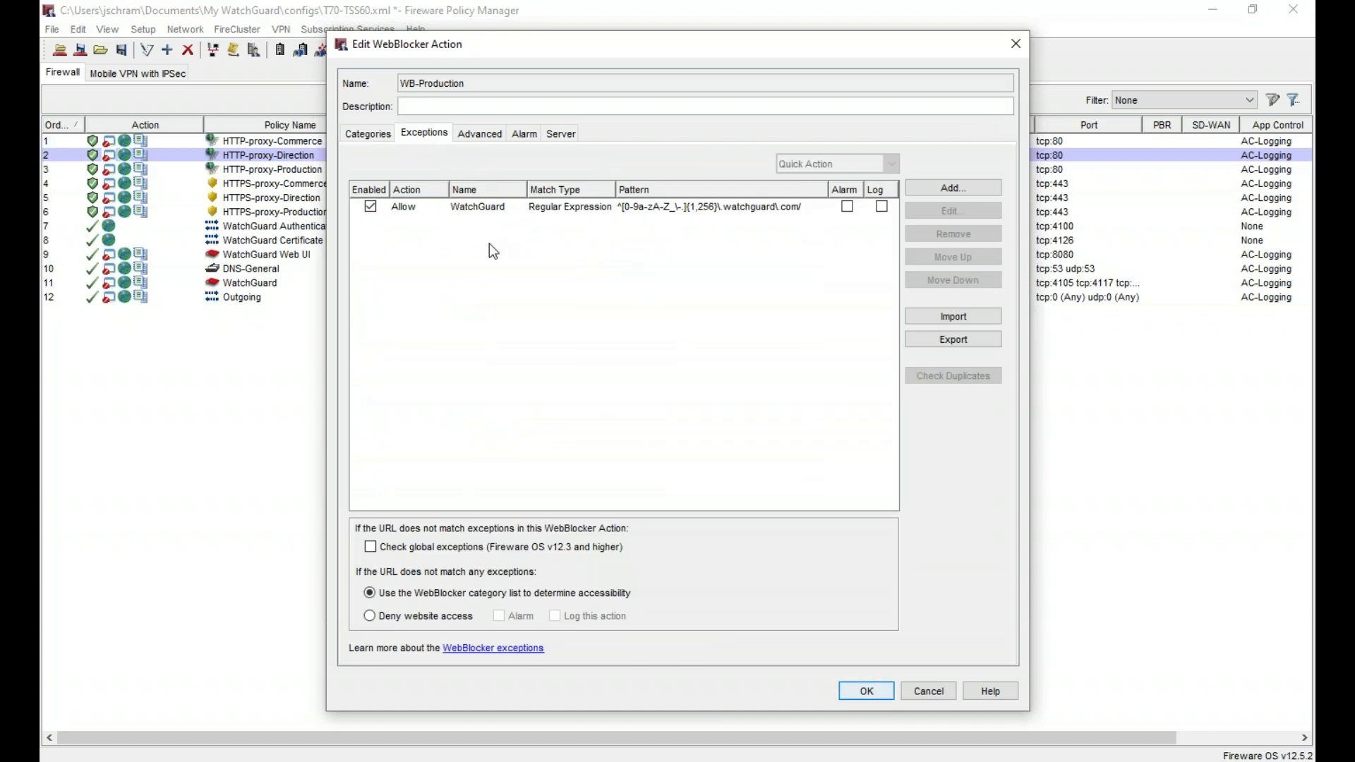
left_click(377, 132)
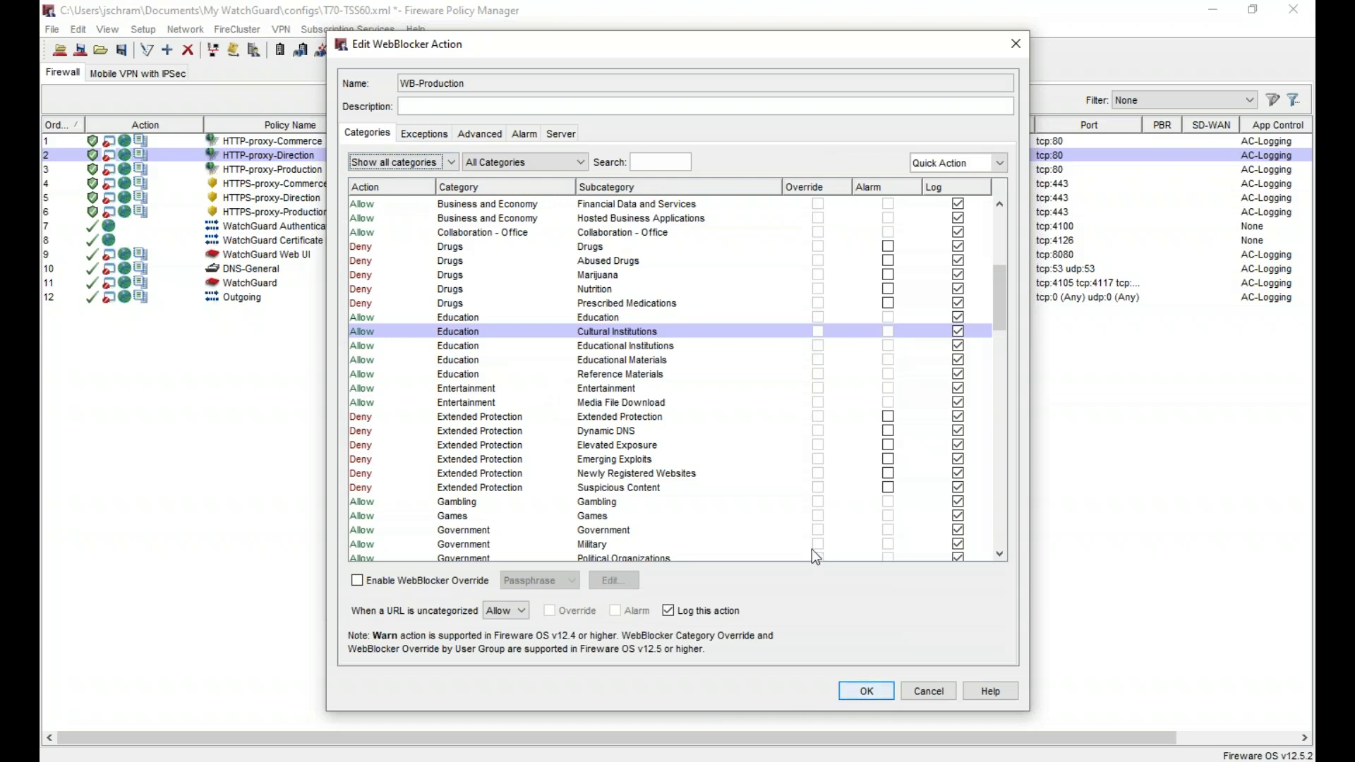
left_click(868, 690)
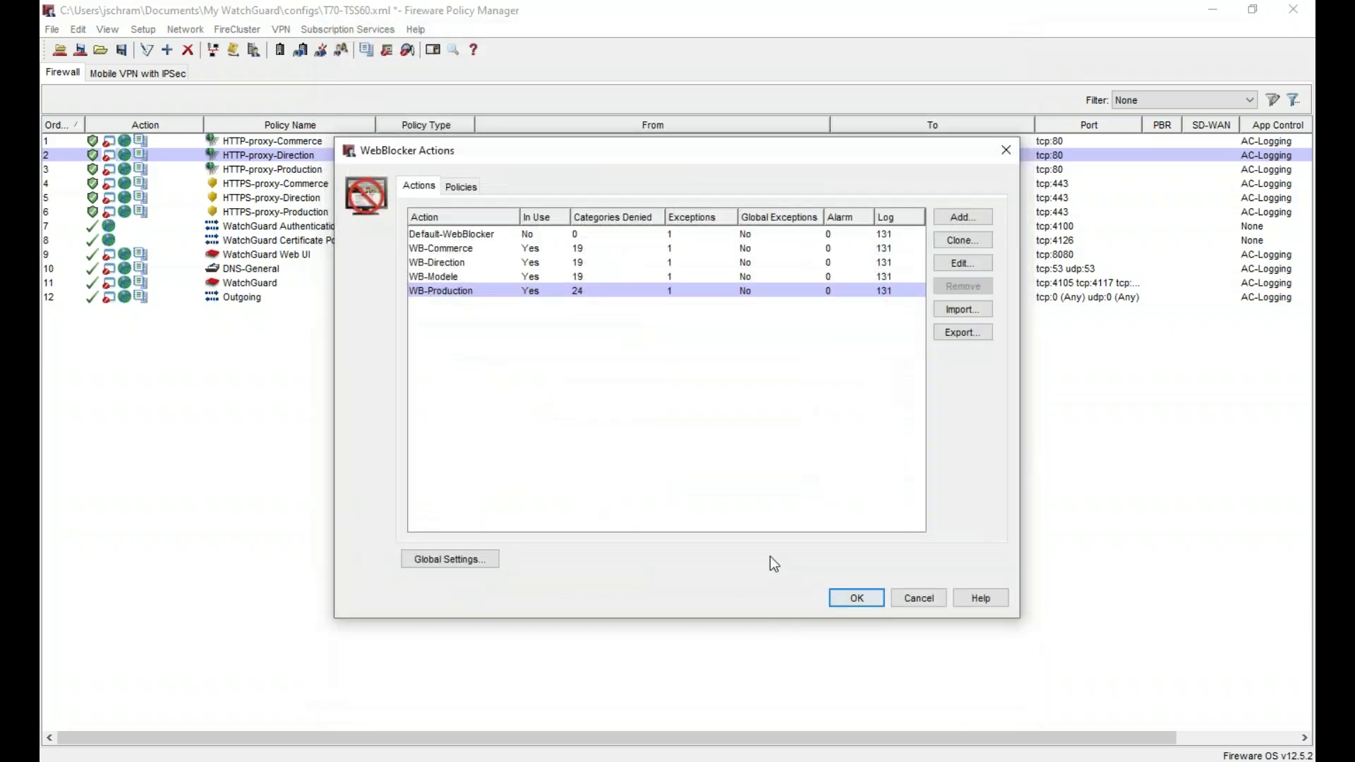
left_click(856, 600)
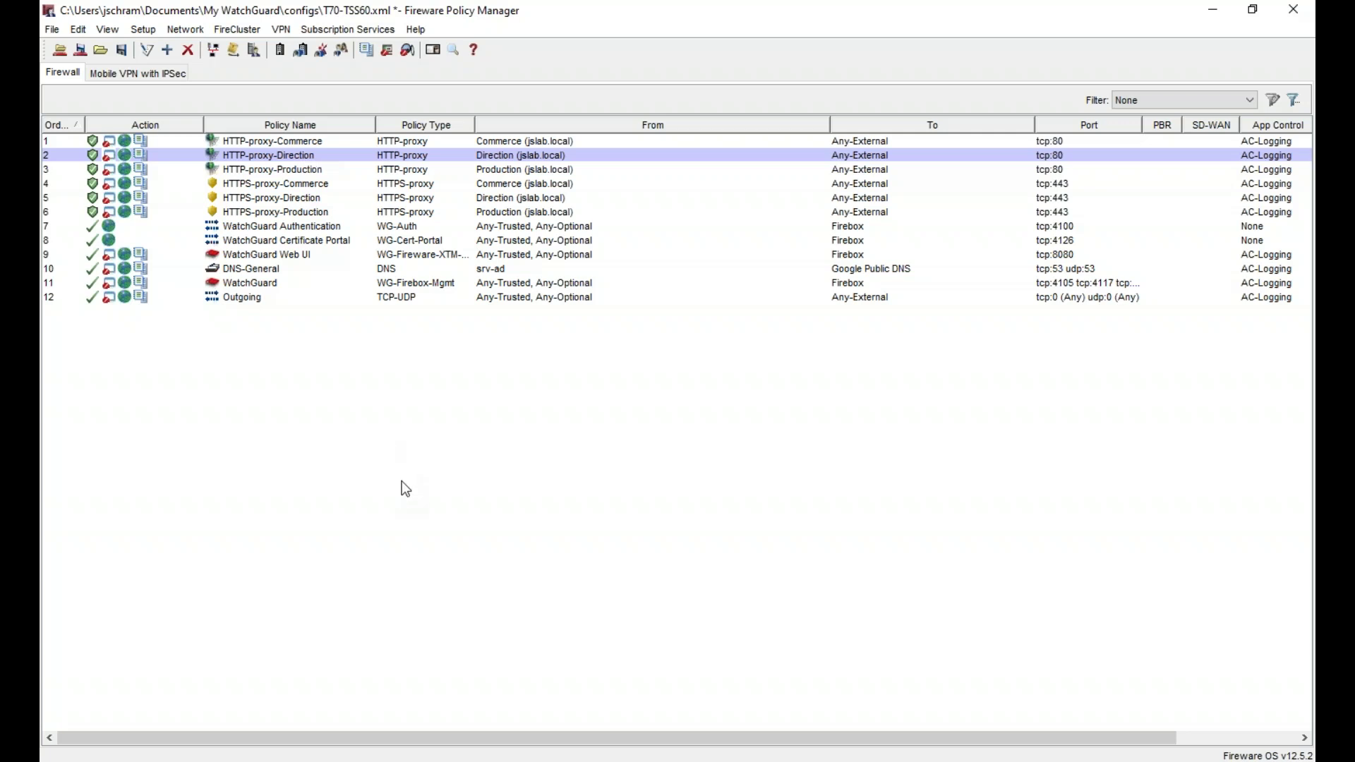
- Save the configuration to the Firebox with the admin passphrase, overwriting T70-TSS60.xml
key("ctrl+t")
type("********")
key("Return")
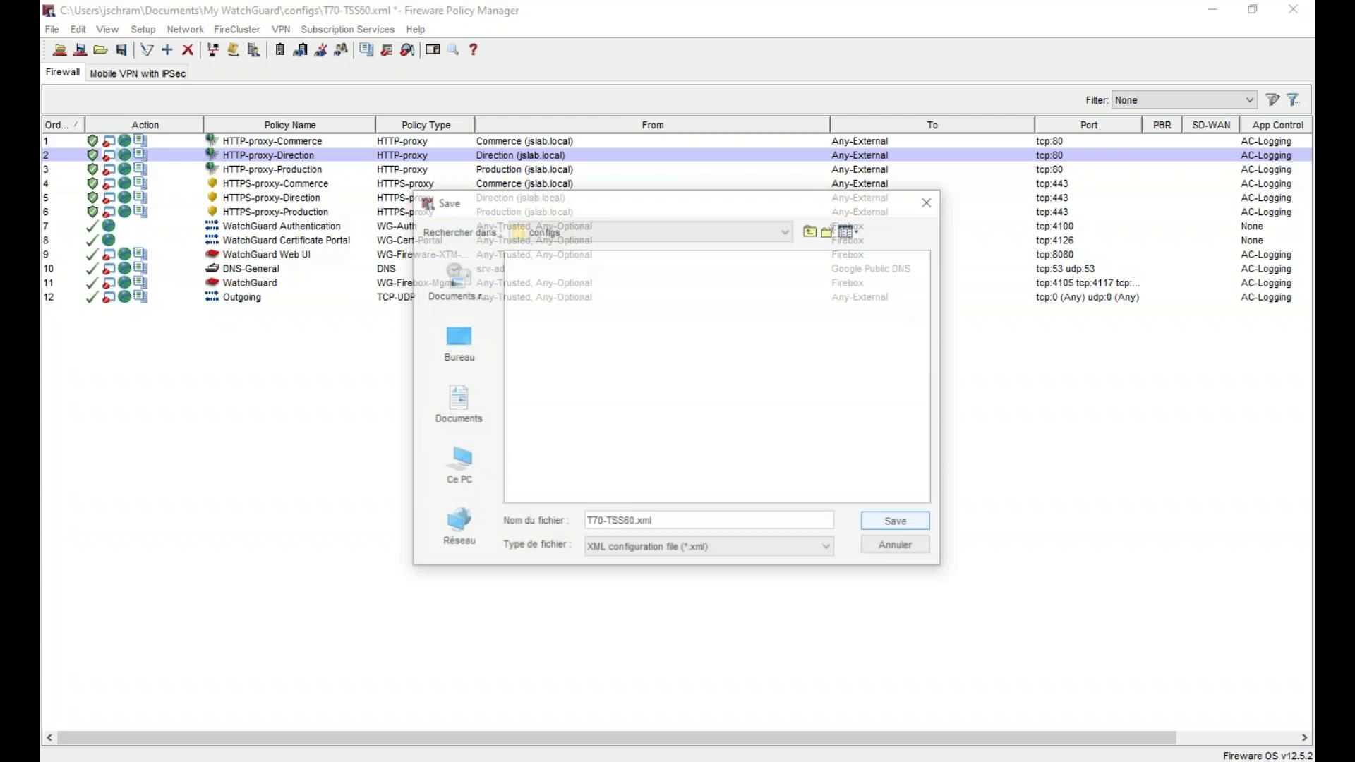
key("Return")
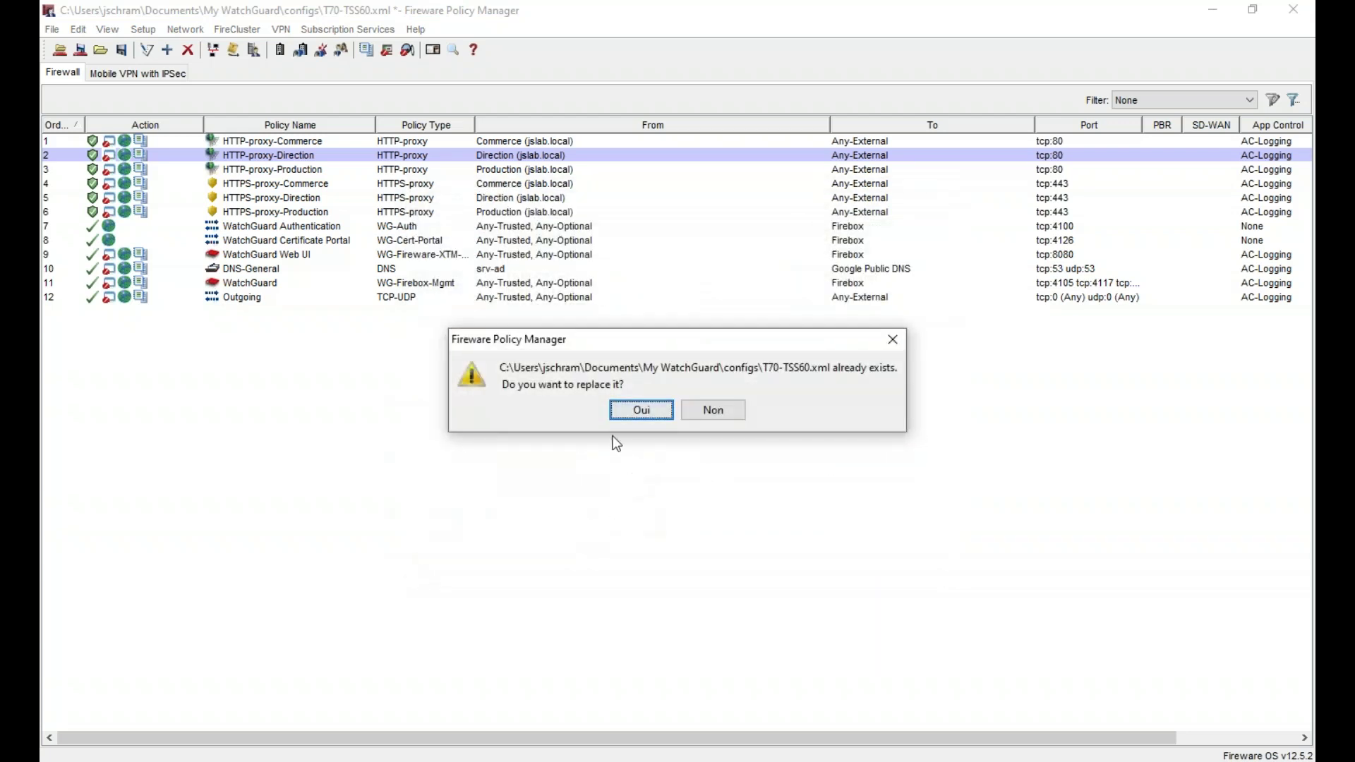
left_click(642, 410)
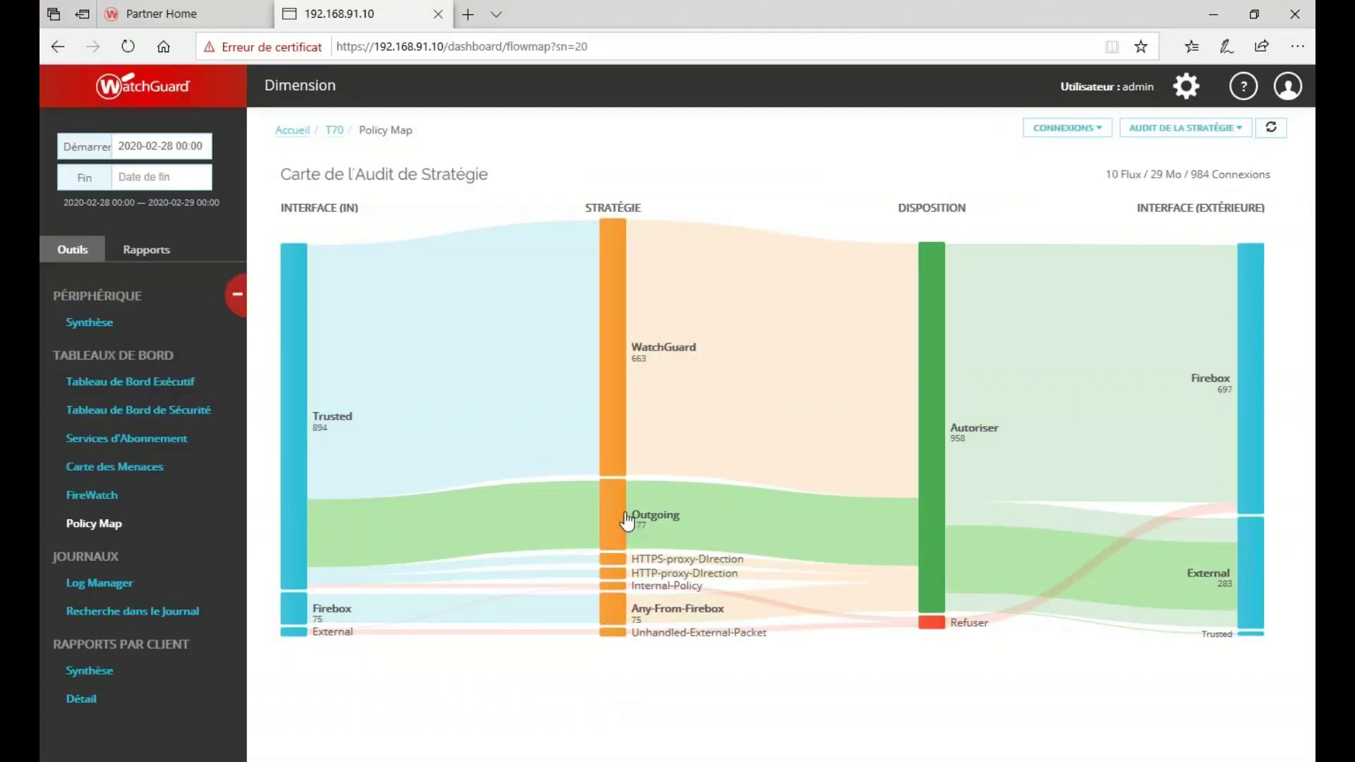
left_click(173, 396)
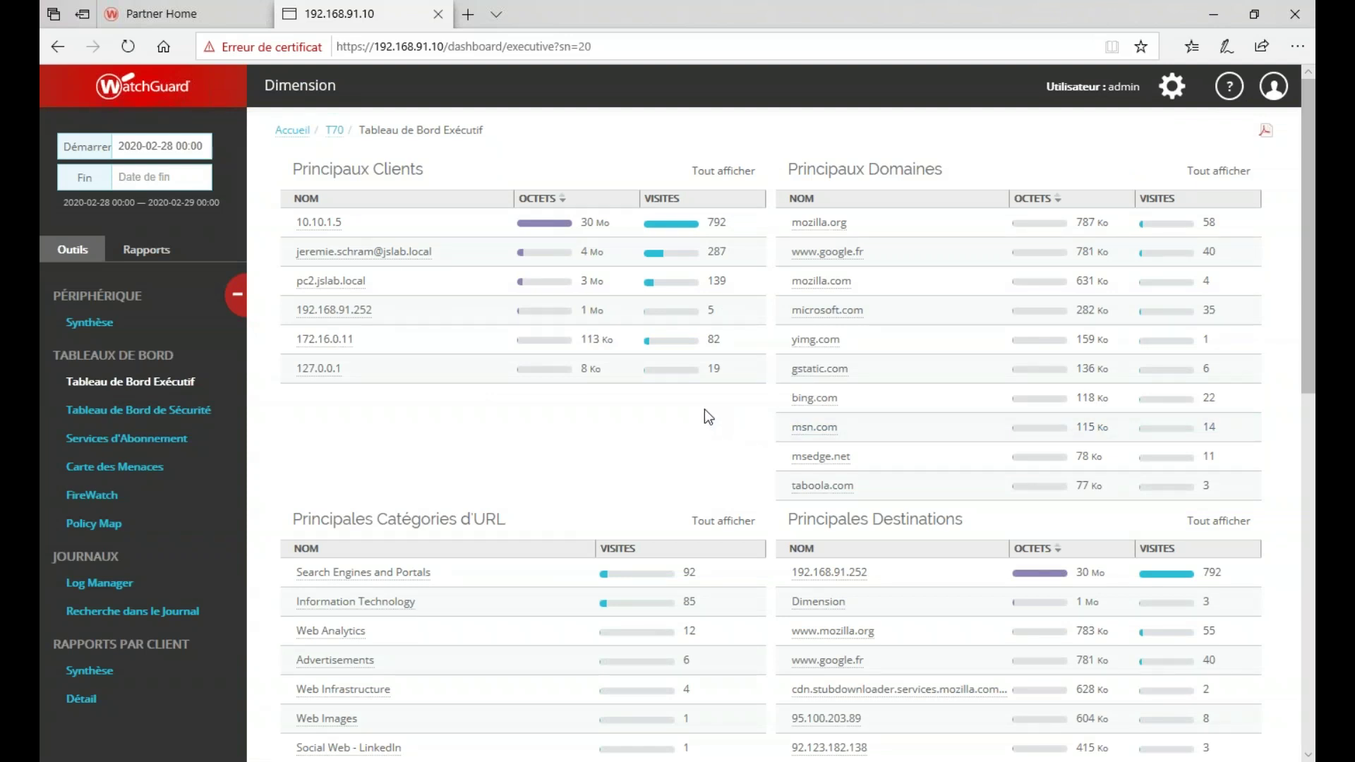
scroll(704, 409, "down", 5)
scroll(705, 410, "up", 5)
scroll(704, 409, "down", 1)
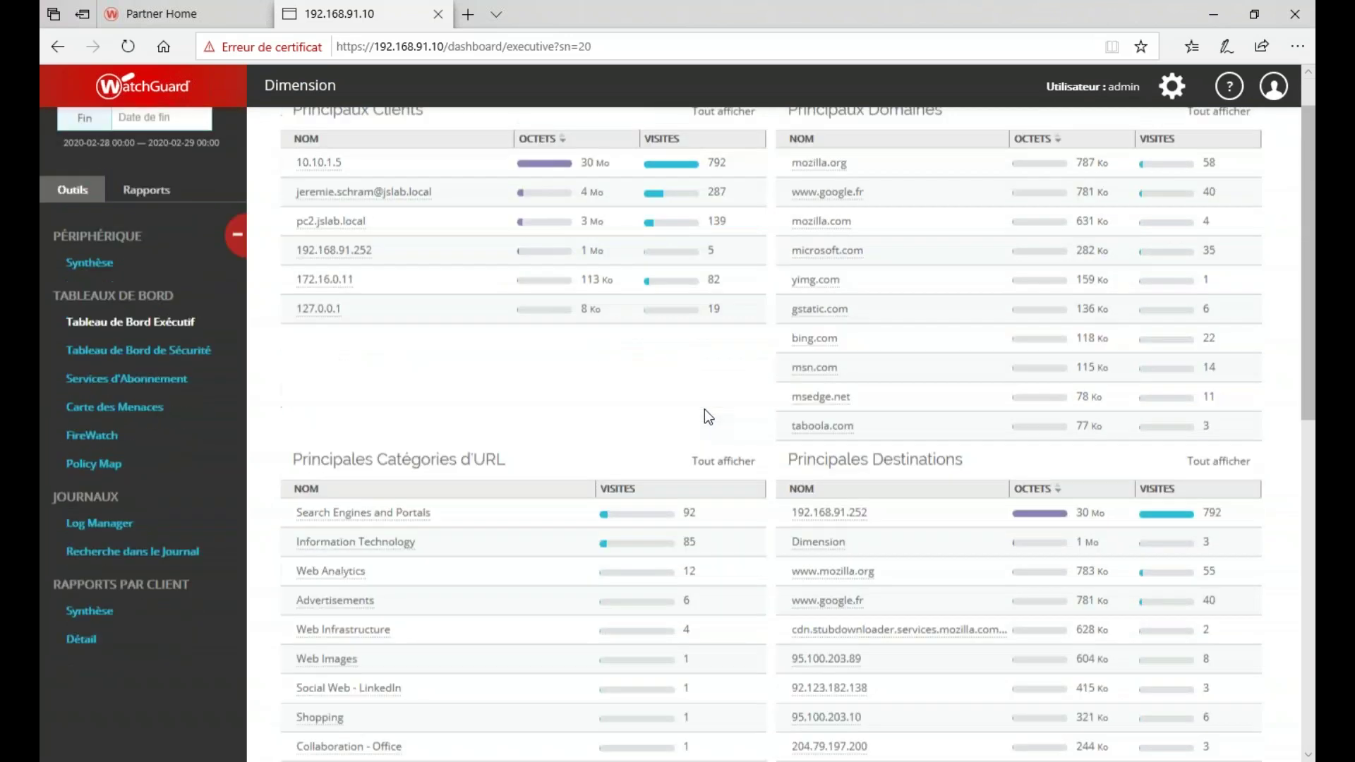
scroll(705, 409, "up", 1)
left_click(99, 527)
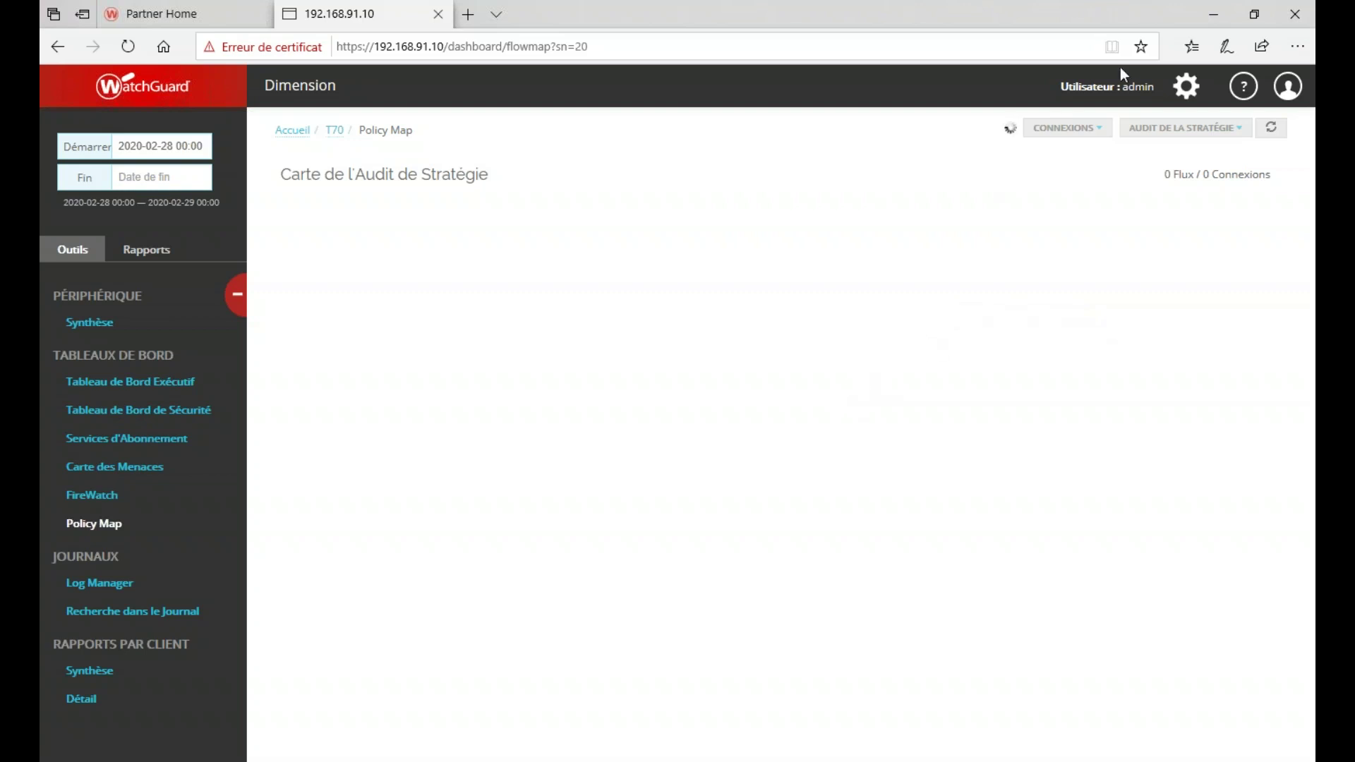
- Minimize the browser and acknowledge the 'configuration was saved successfully' message
left_click(1212, 10)
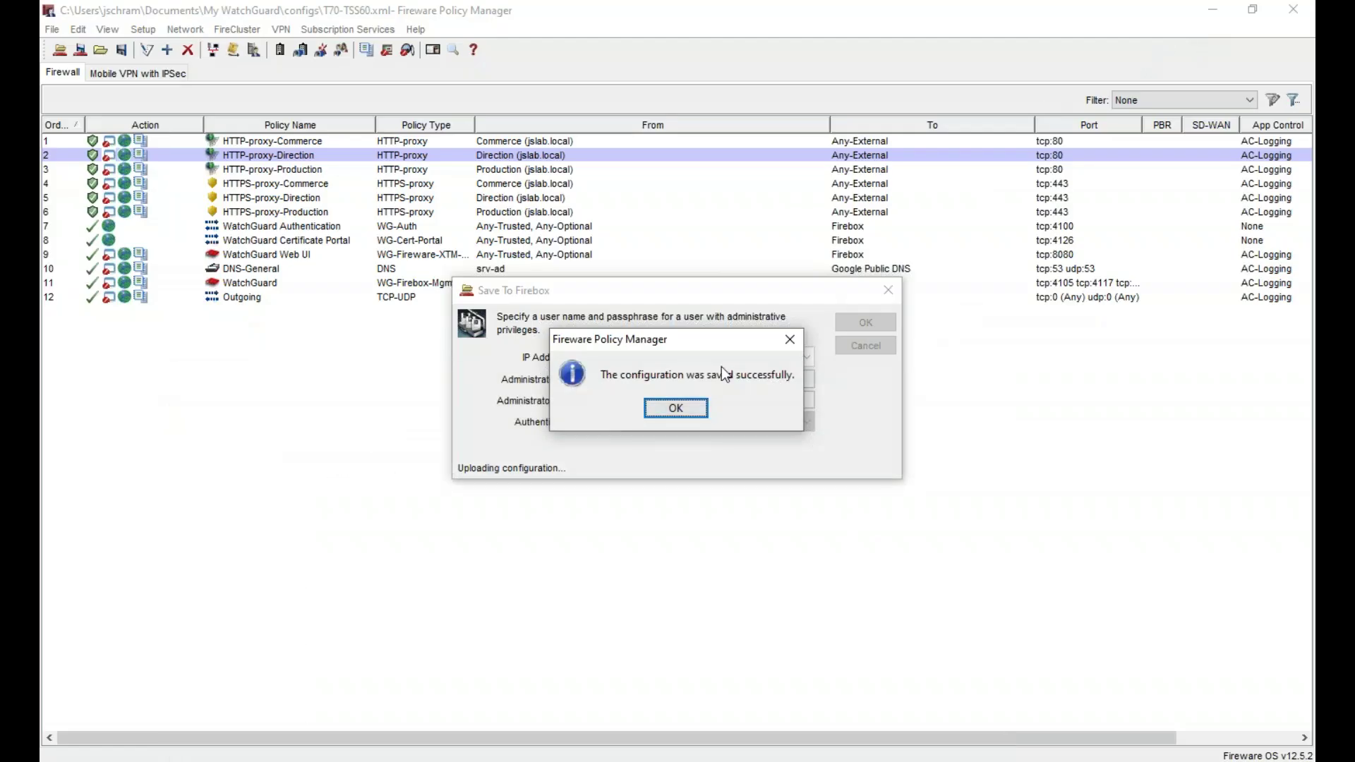
left_click(672, 410)
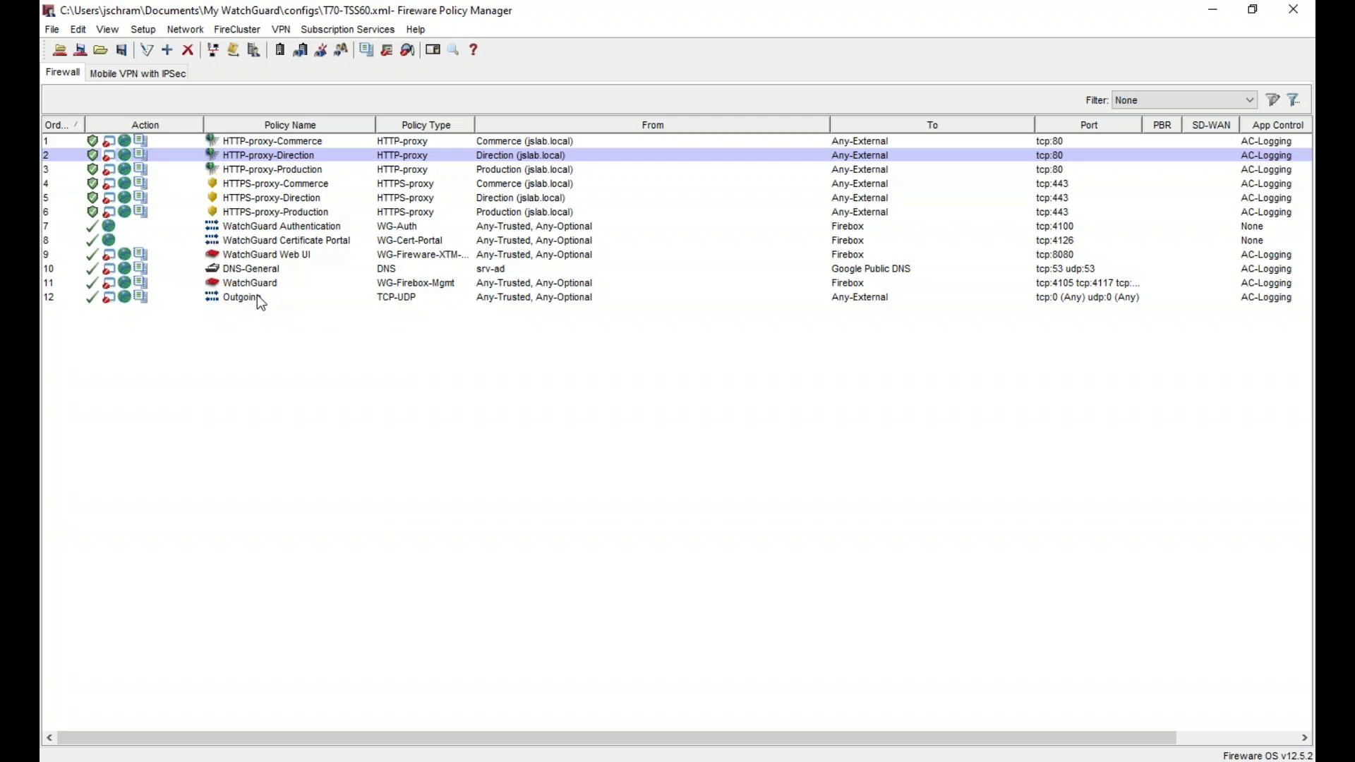
- Add a new policy from the RDP template under Packet Filters
right_click(317, 376)
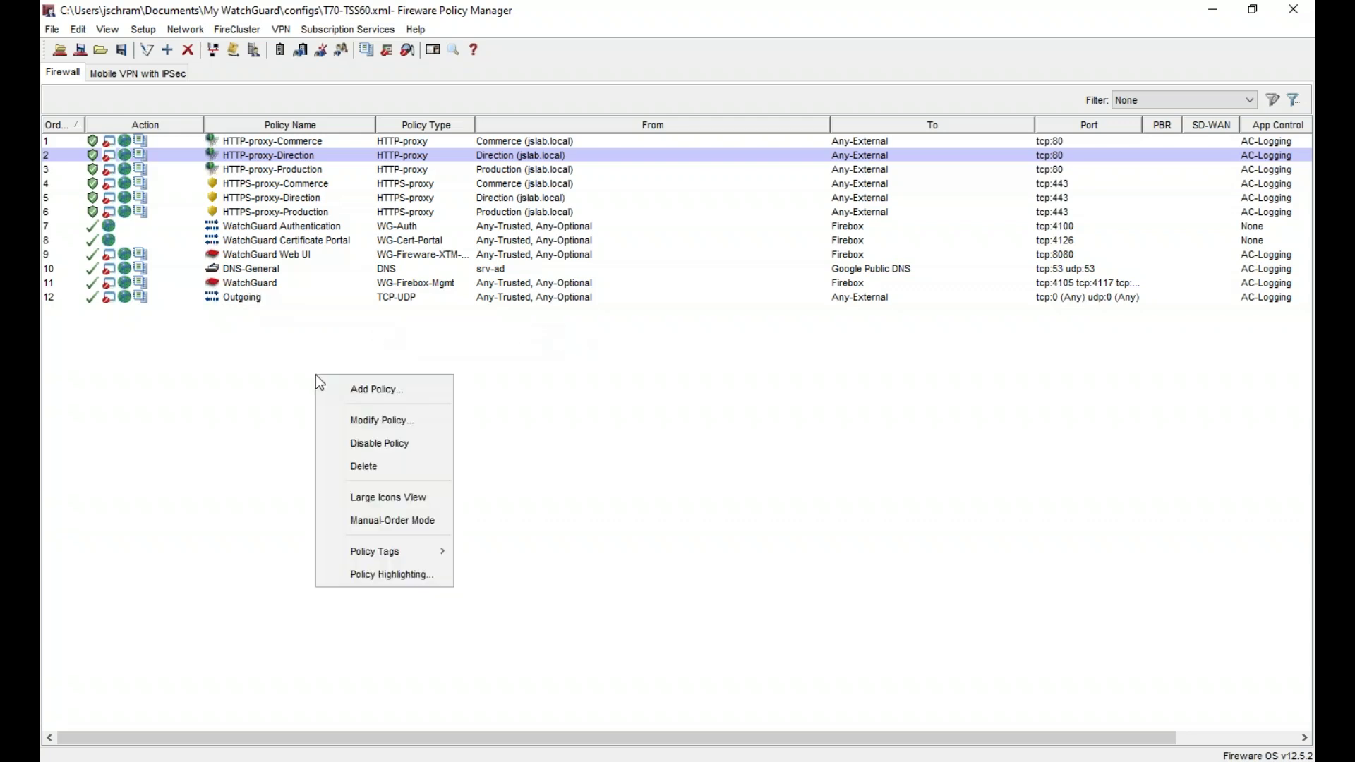
left_click(349, 388)
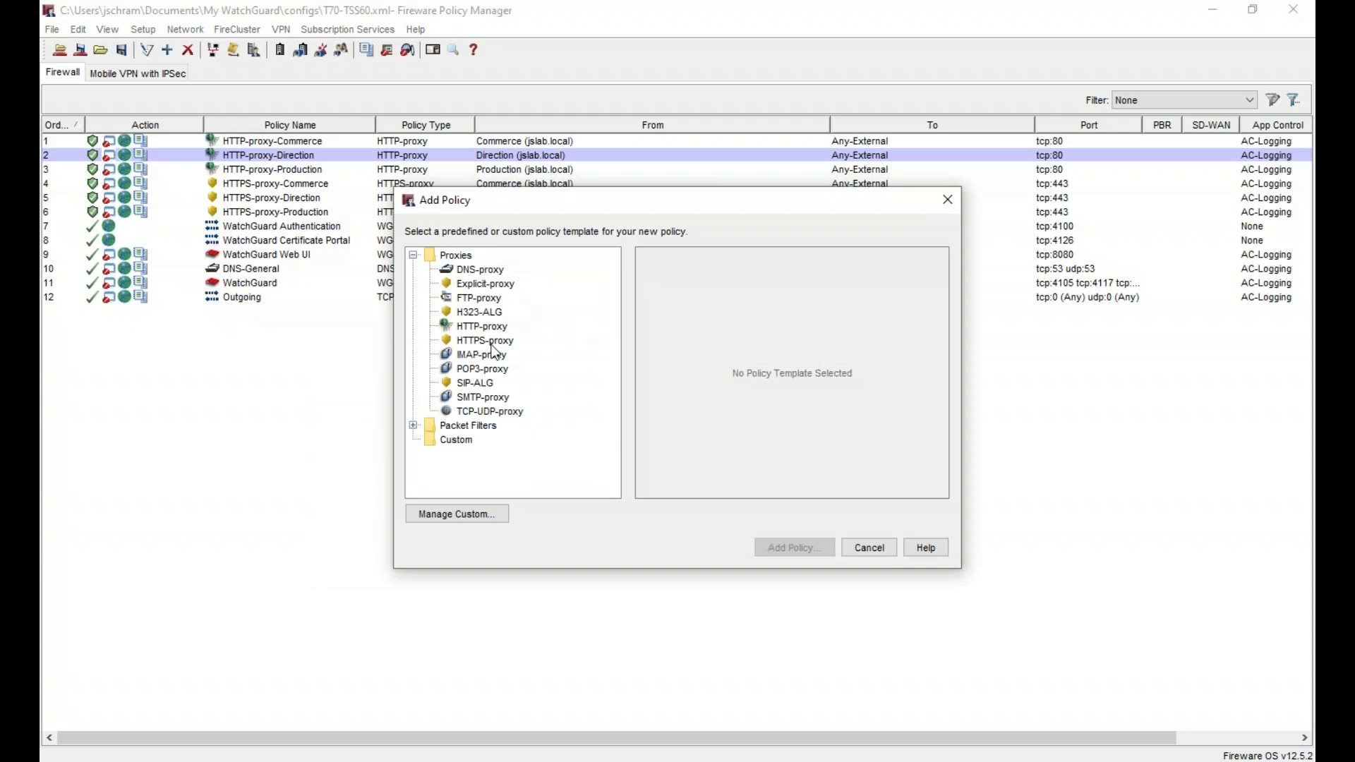
double_click(455, 256)
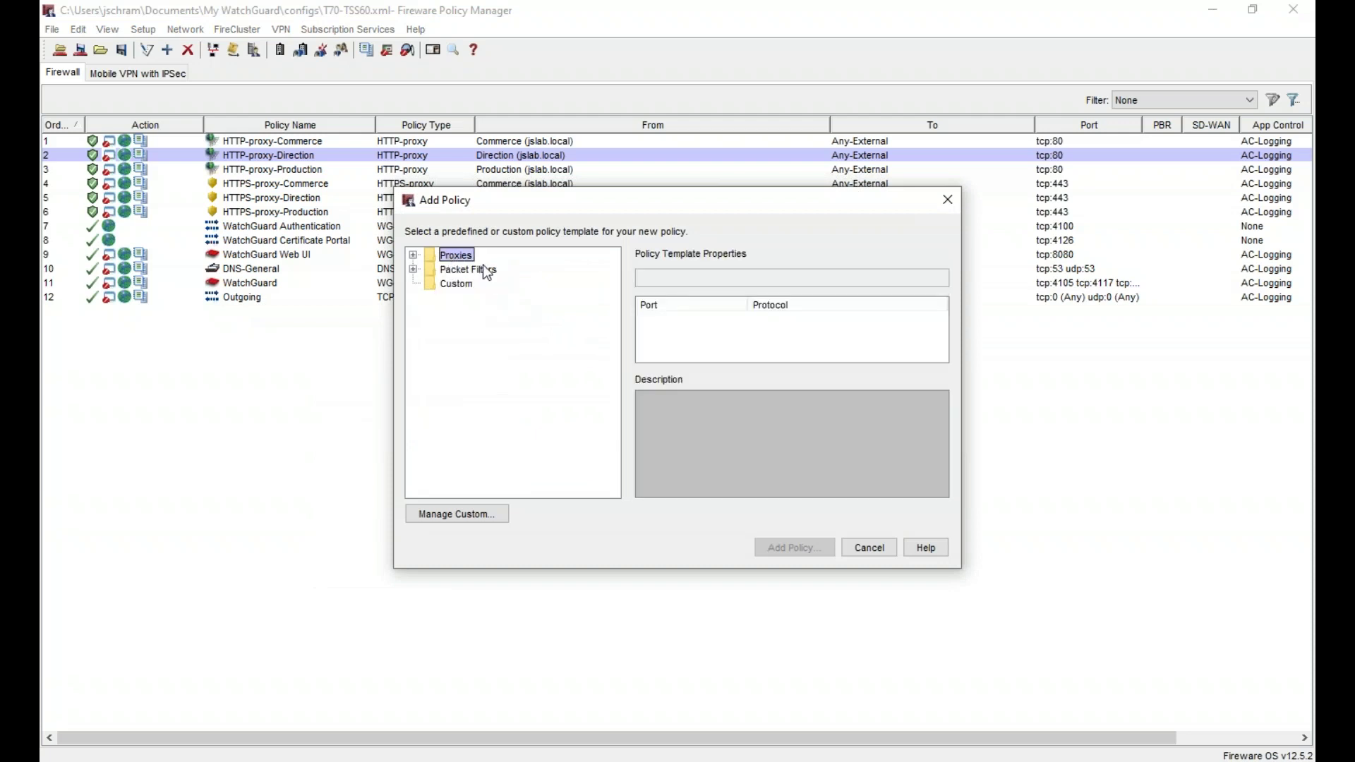
double_click(480, 267)
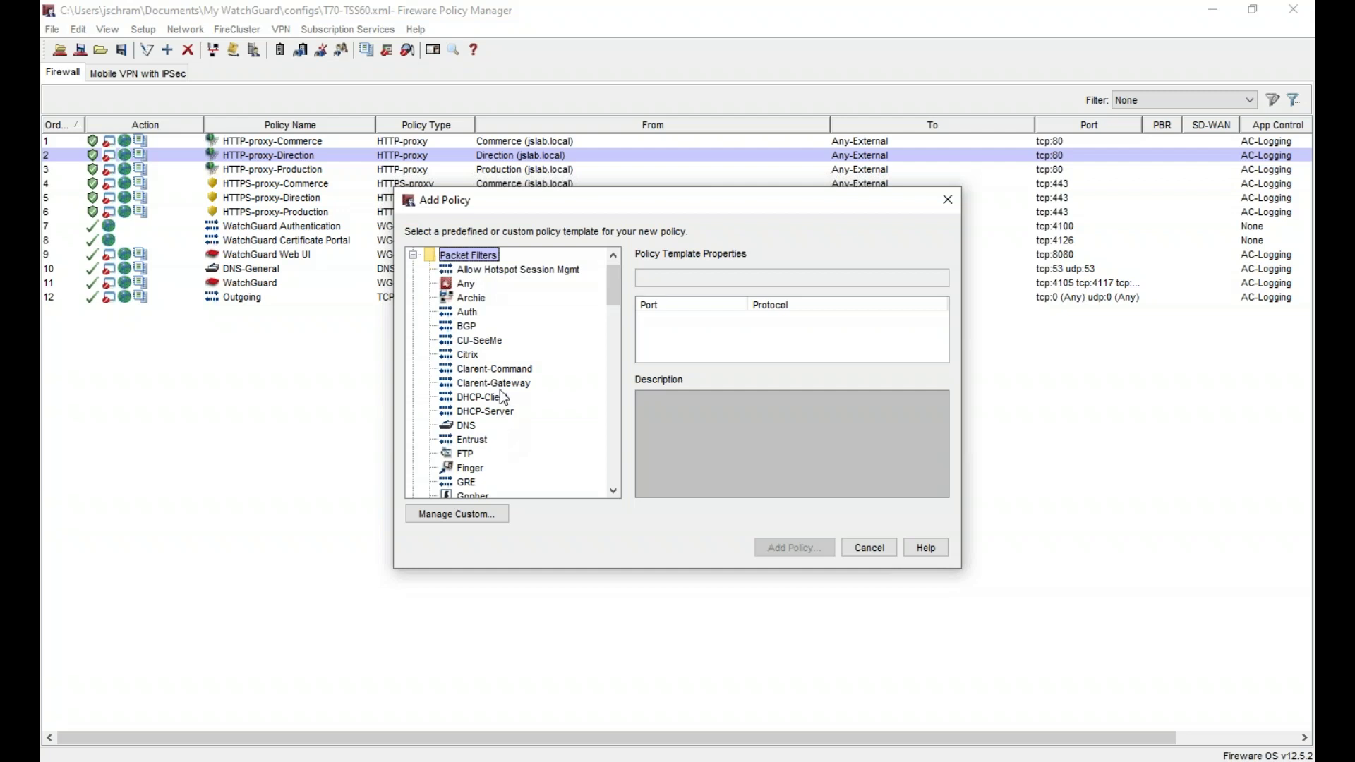
left_click(497, 381)
key("r")
key("d")
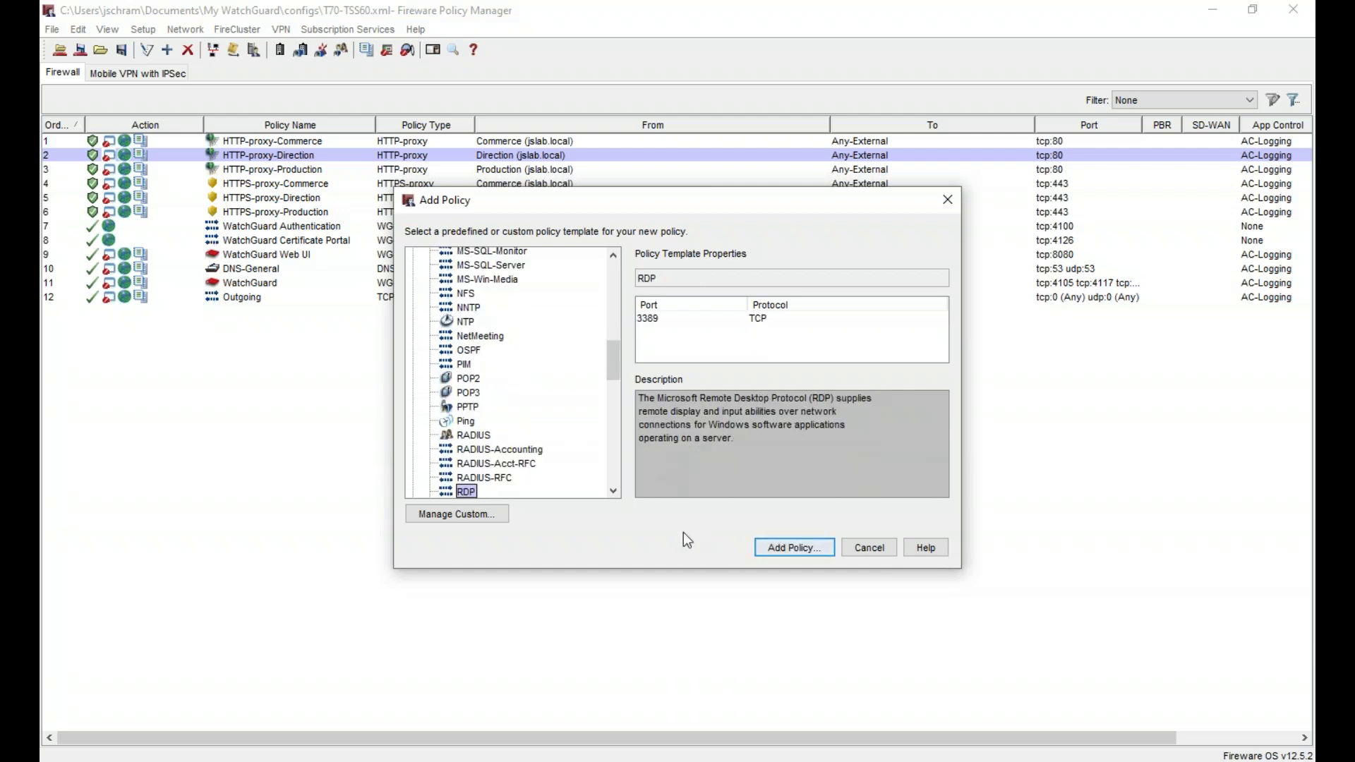
left_click(794, 549)
- Name the policy RDP-Out and replace the Any-Trusted source with the Production (jslab.local) group
left_click(650, 101)
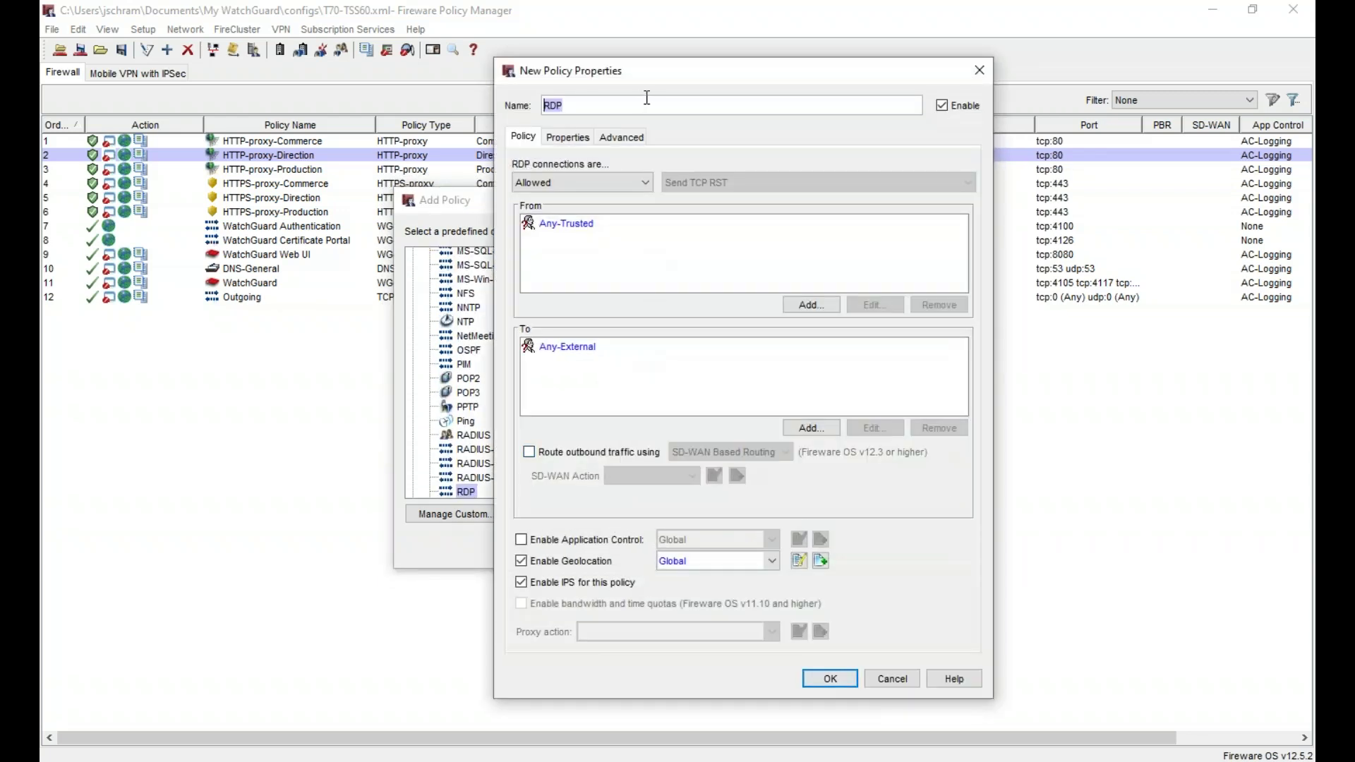
type("-Out")
left_click(617, 225)
left_click(938, 304)
left_click(812, 308)
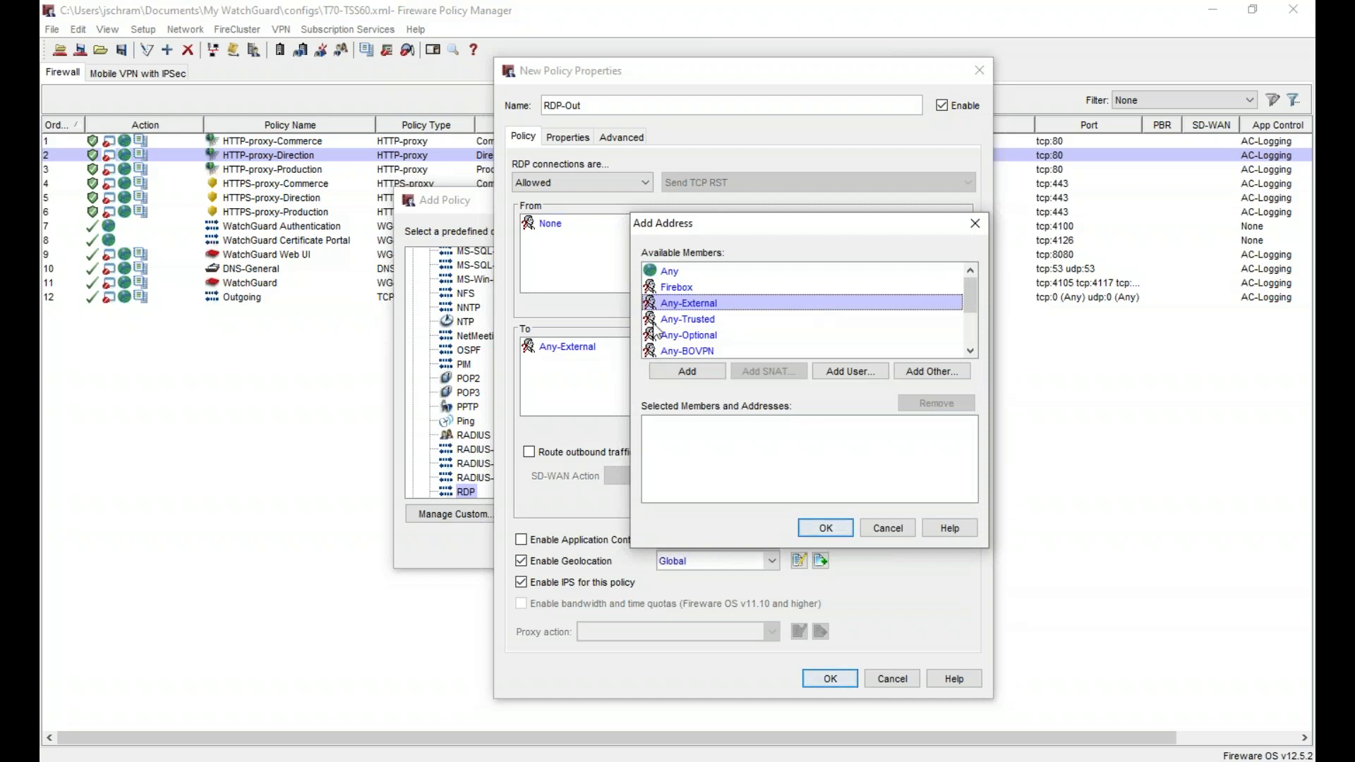
left_click(858, 373)
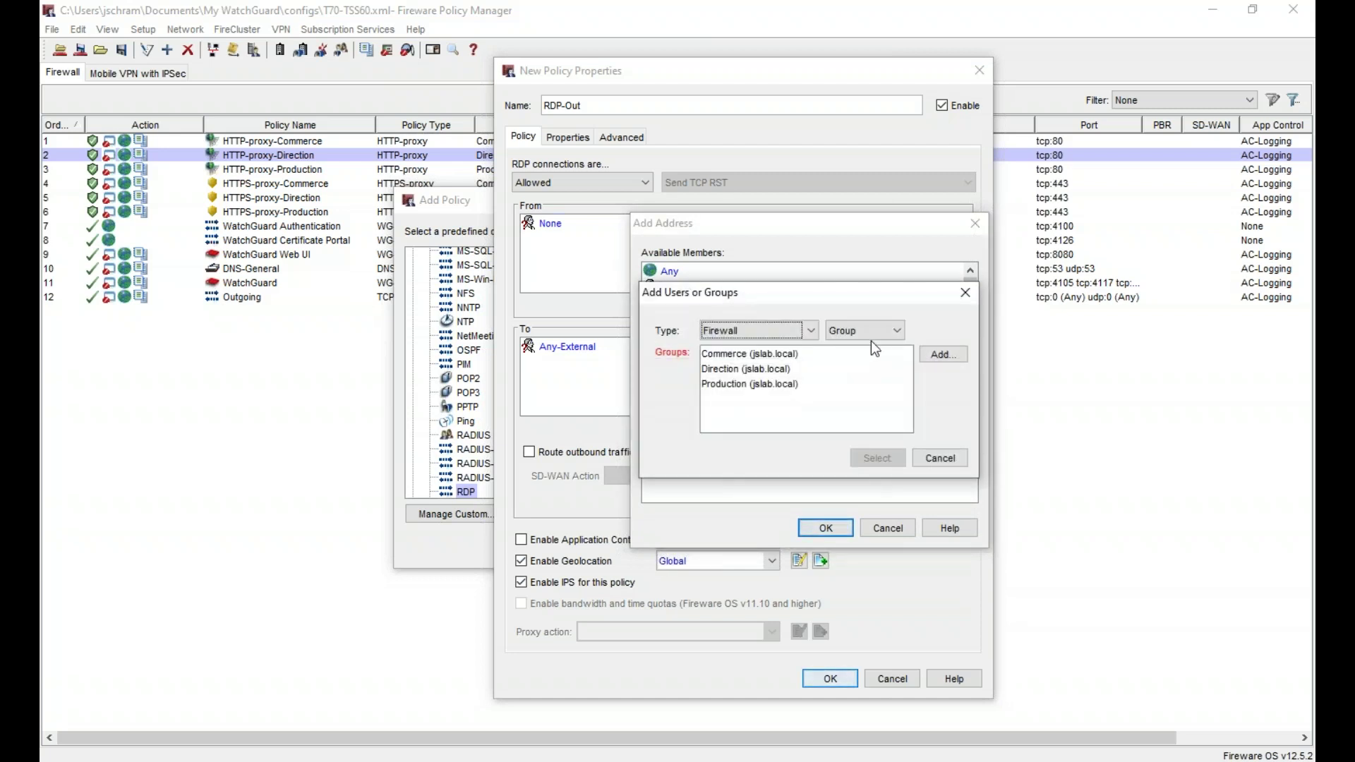
left_click(740, 383)
left_click(876, 458)
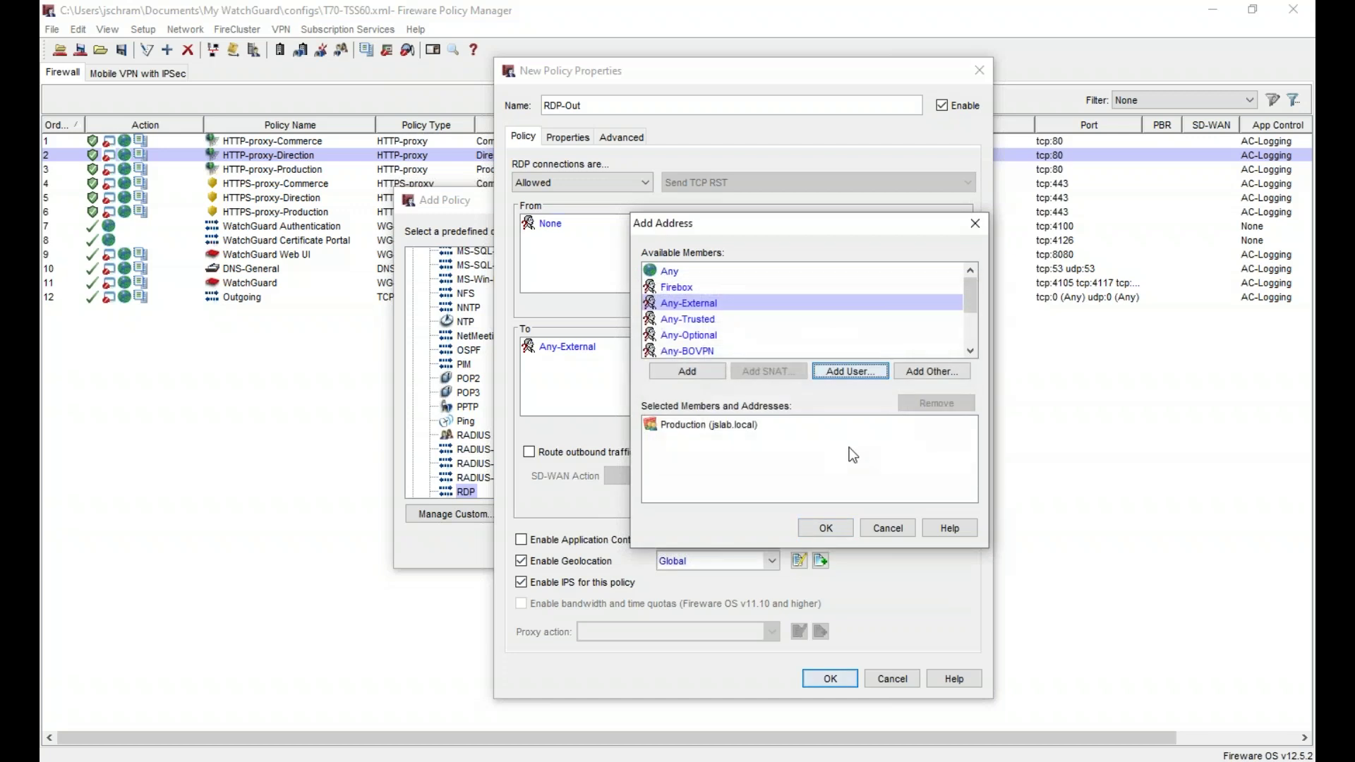
left_click(825, 528)
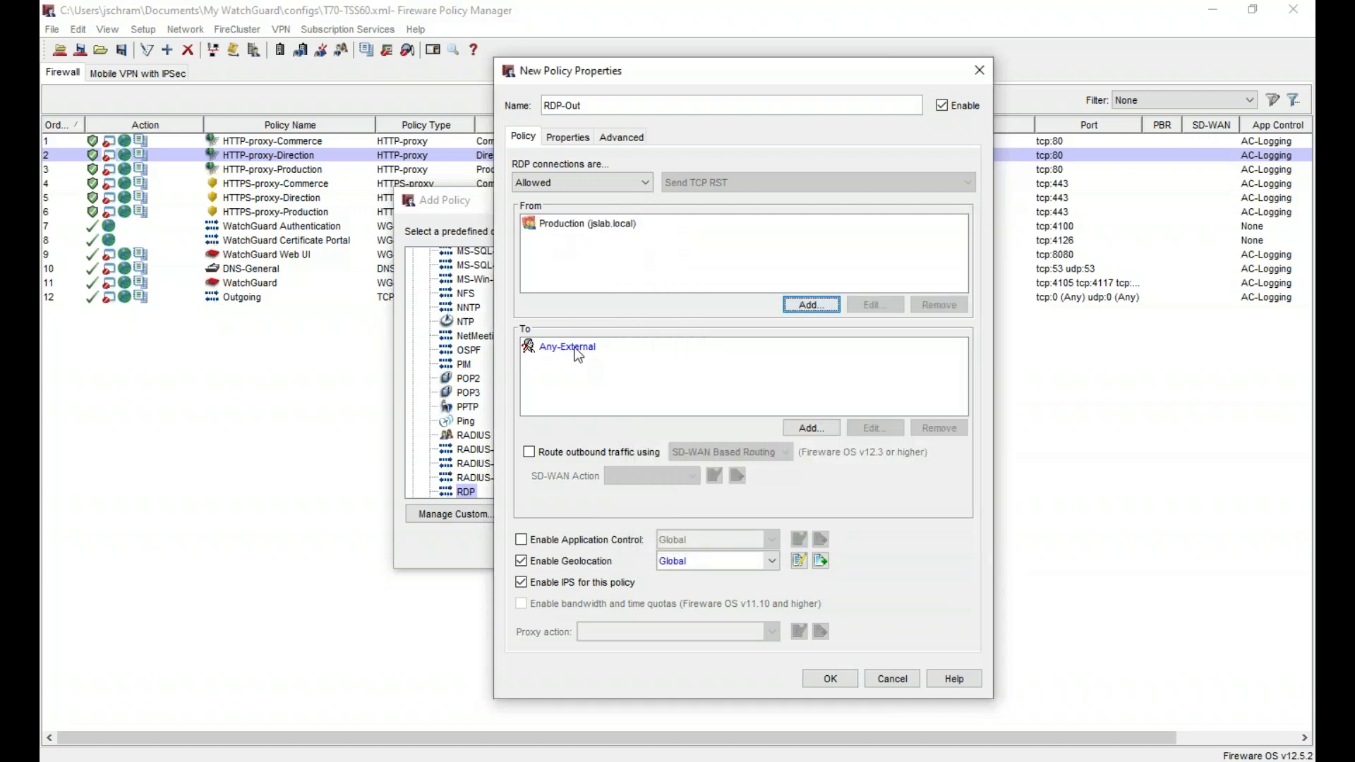
- Replace the Any-External destination with host 80.80.80.80 and save the RDP-Out policy
left_click(706, 347)
left_click(933, 428)
left_click(824, 429)
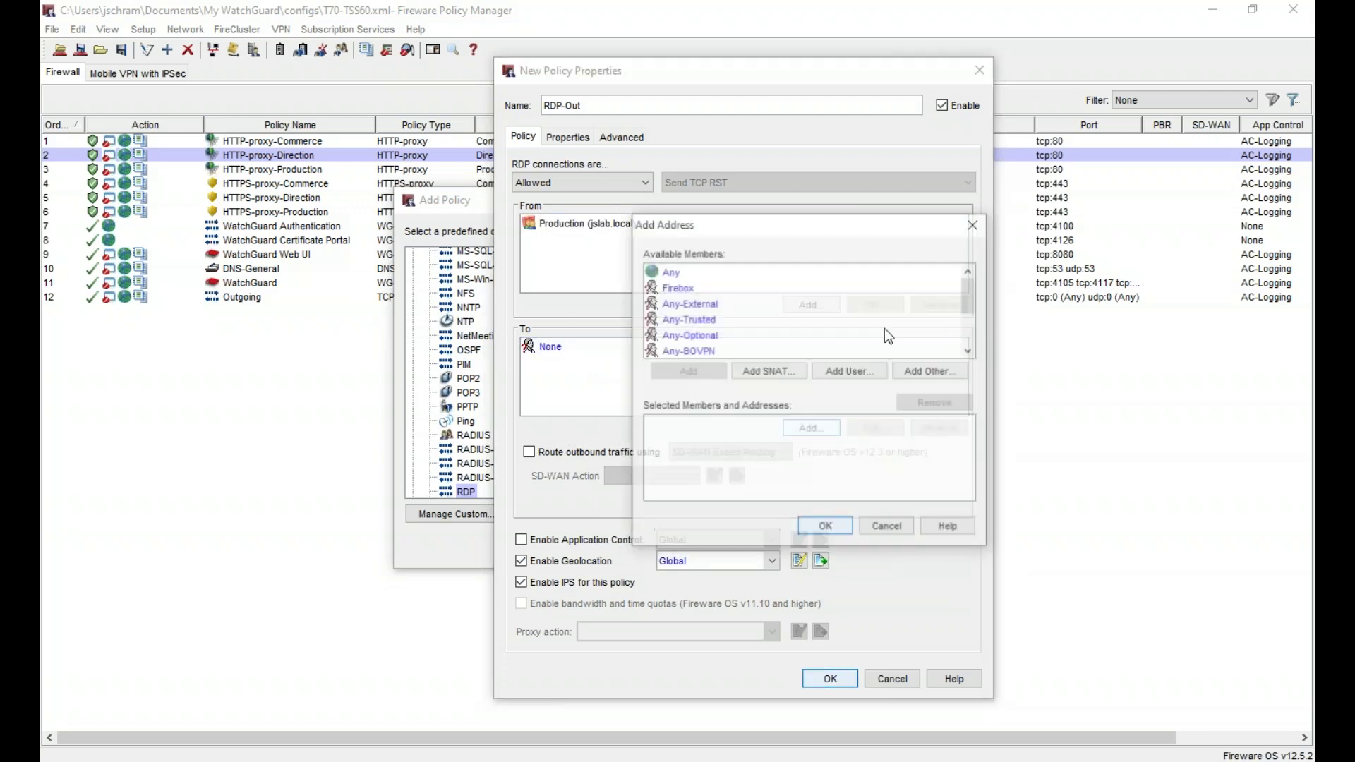
left_click(927, 373)
left_click(701, 256)
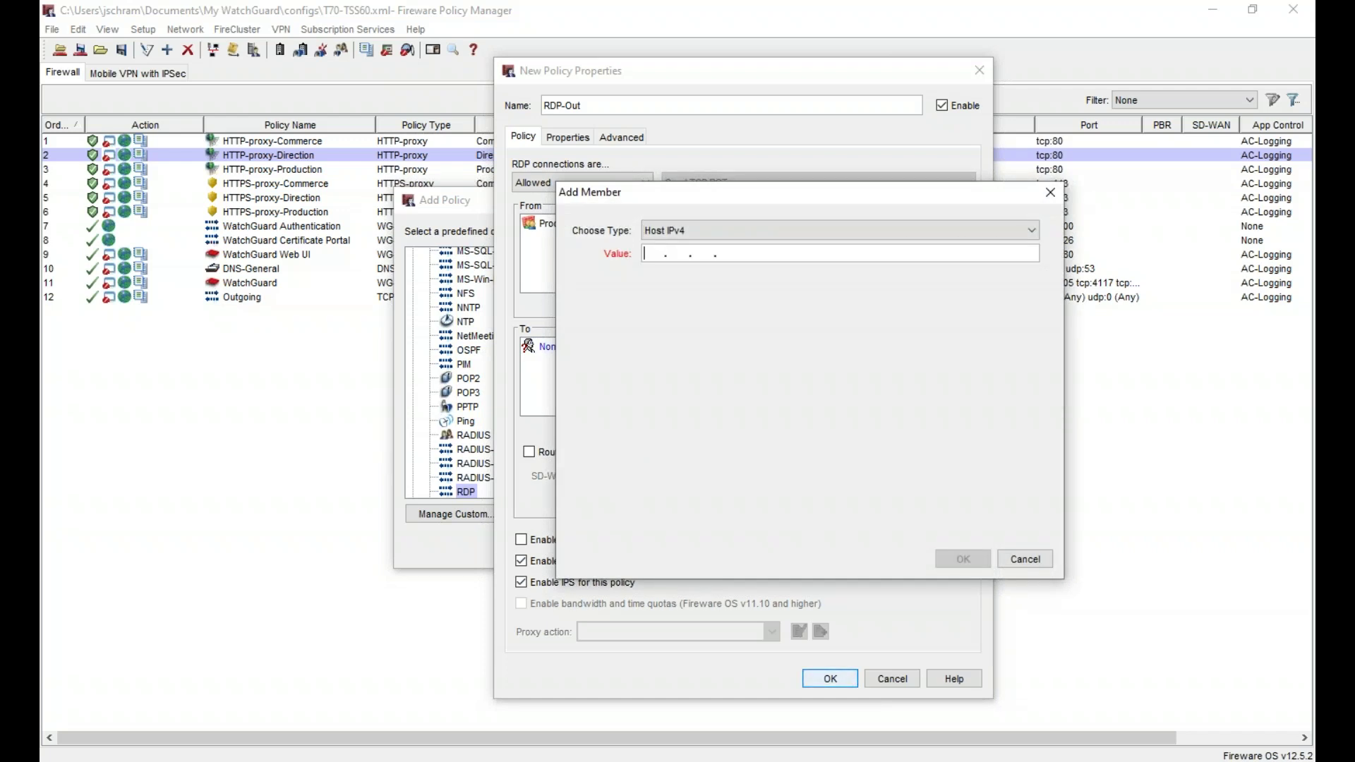
type("80. 80. 80.80")
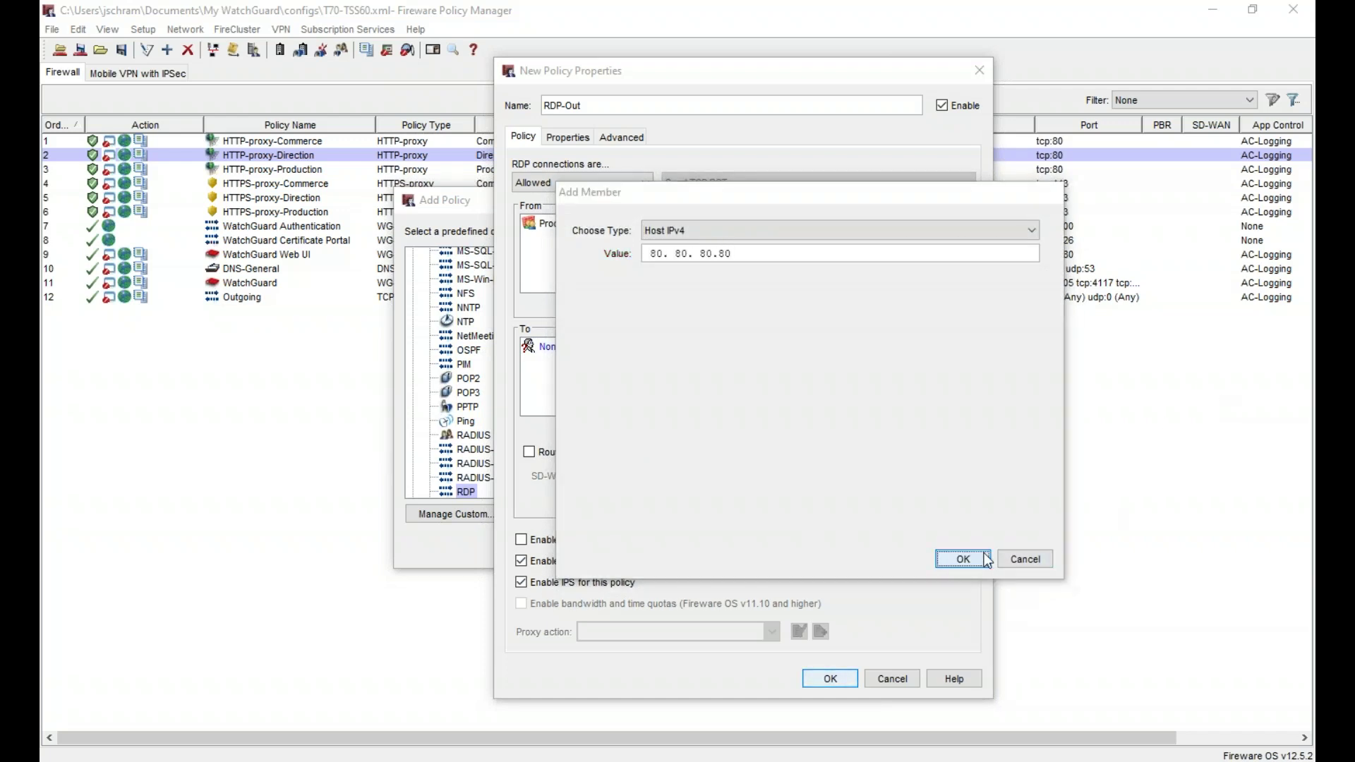
left_click(962, 558)
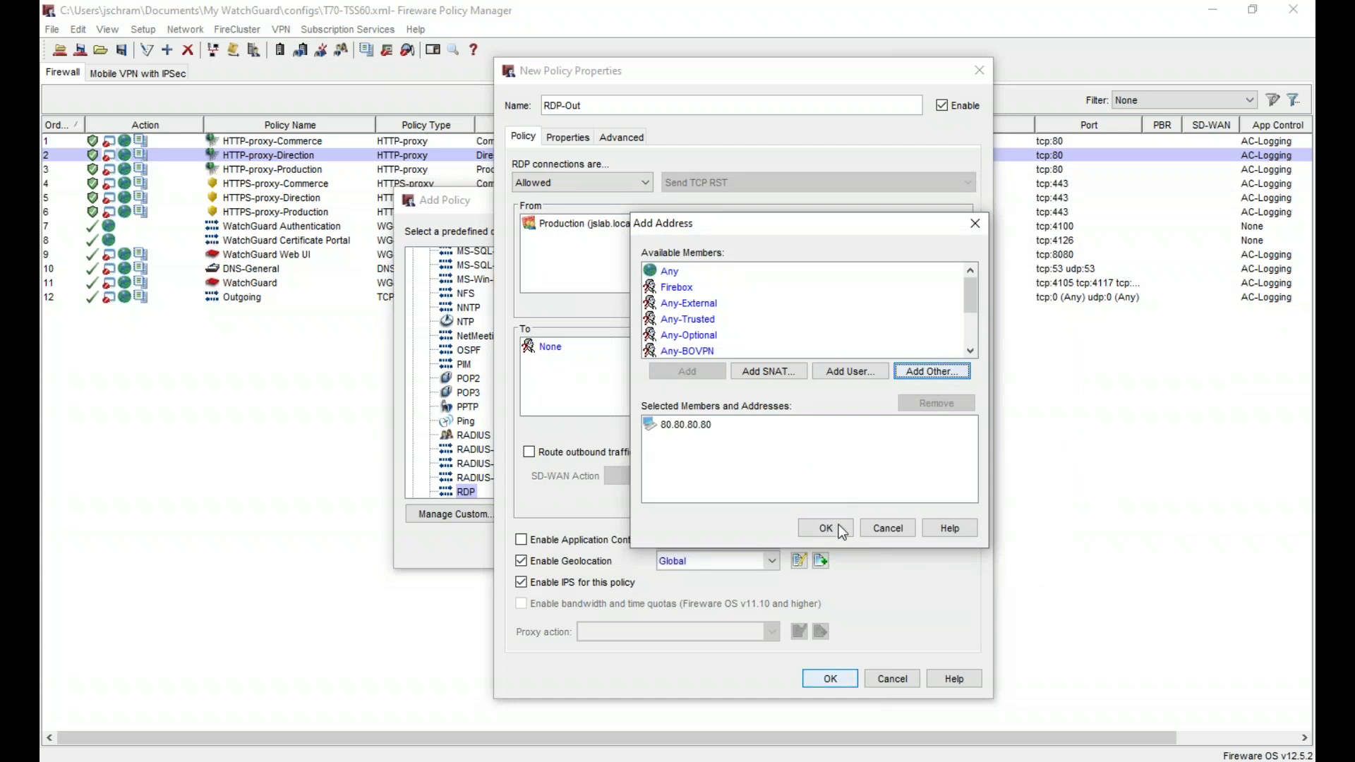
left_click(831, 527)
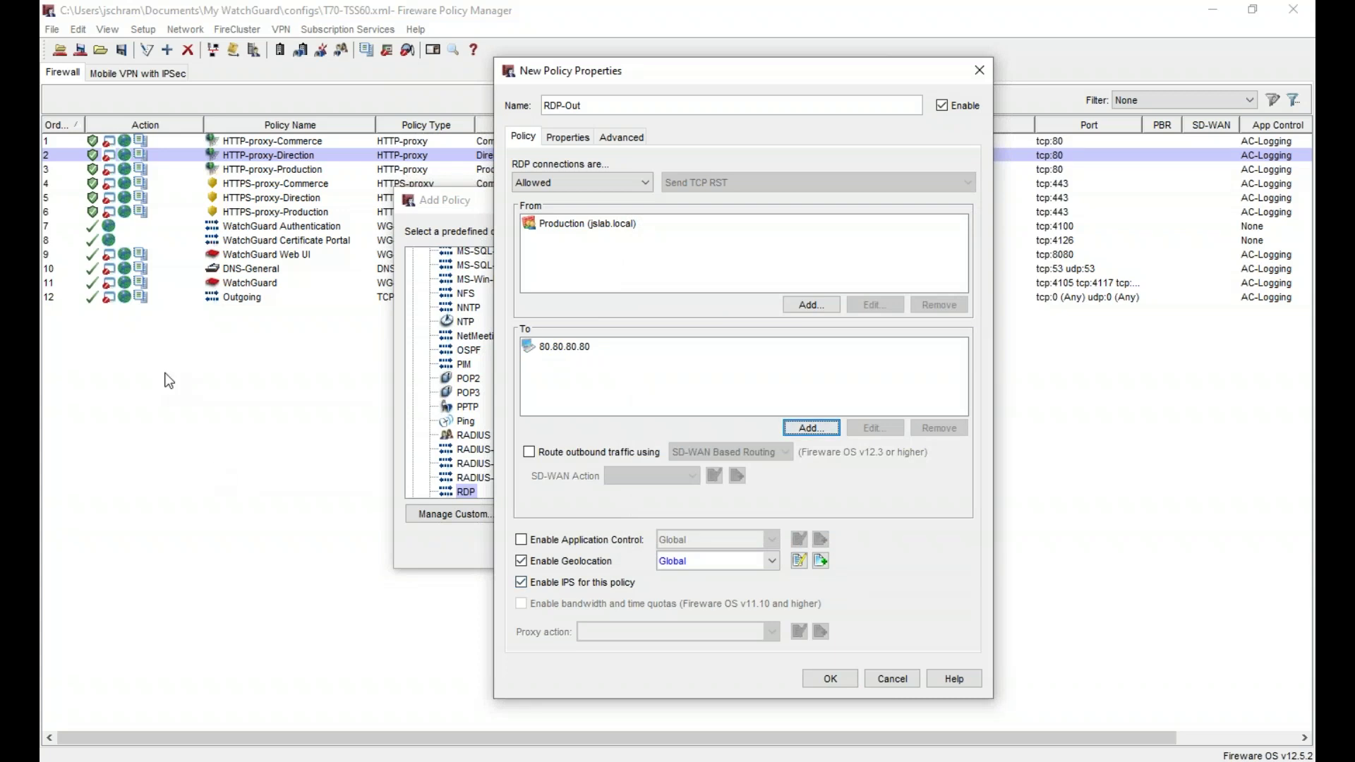
left_click(845, 680)
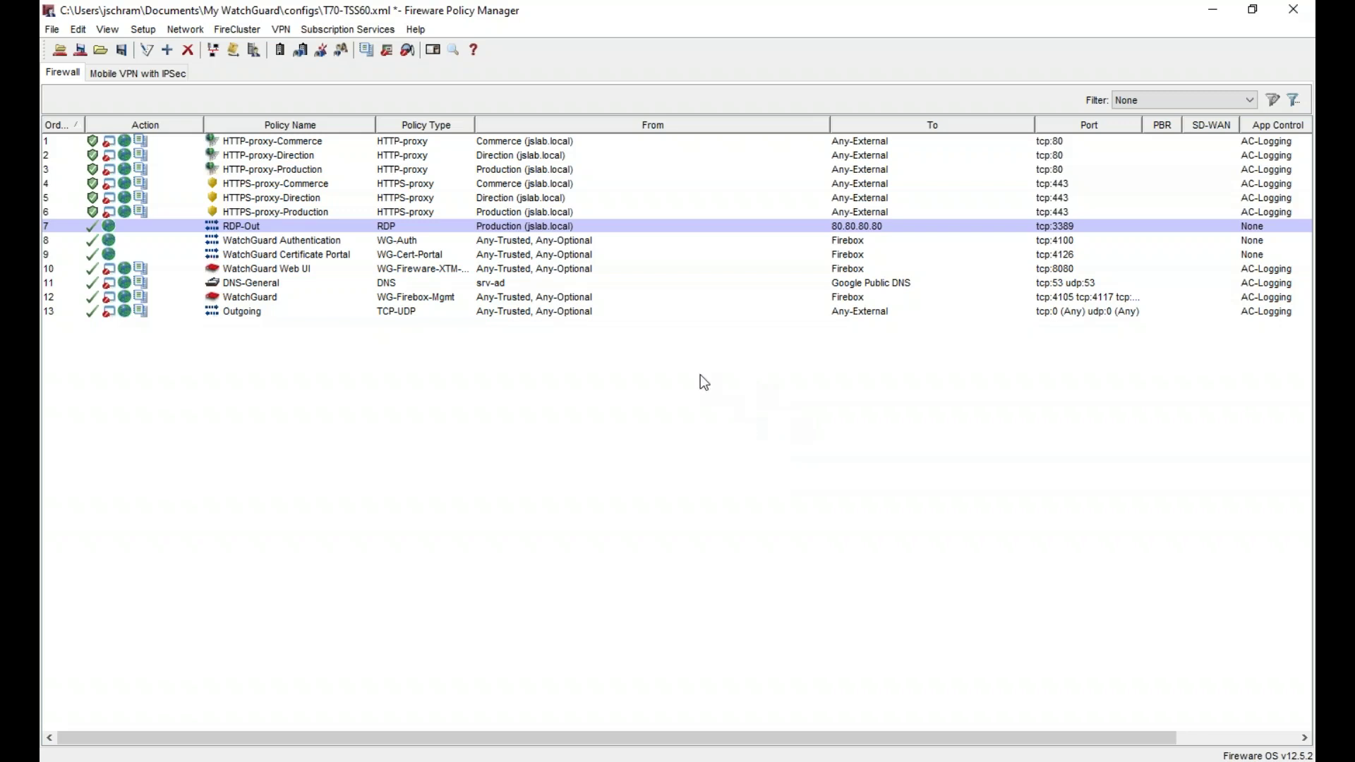
- Enable logging for reports on the RDP-Out policy
left_click(352, 230)
double_click(350, 227)
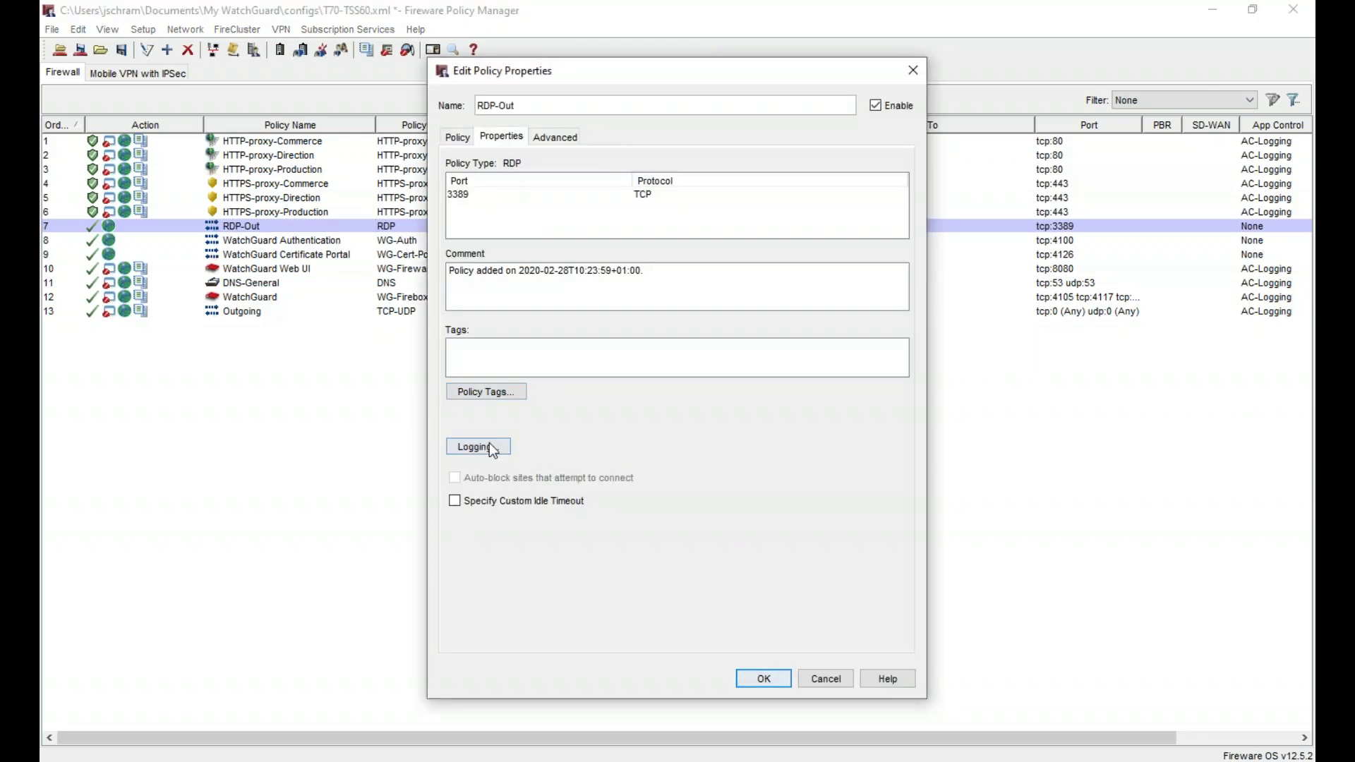
left_click(490, 444)
left_click(652, 299)
left_click(752, 522)
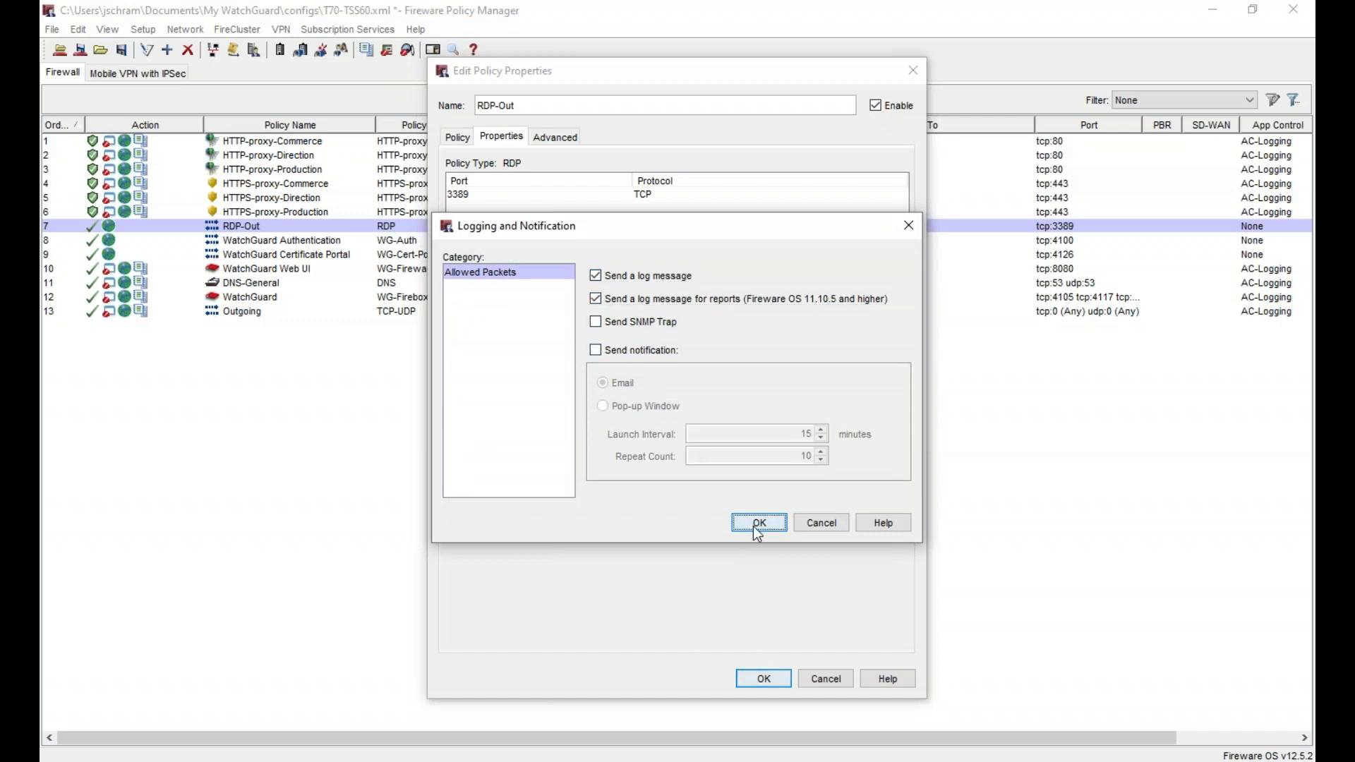
left_click(776, 677)
- Disable the Outgoing policy and begin saving the configuration to the Firebox
left_click(242, 312)
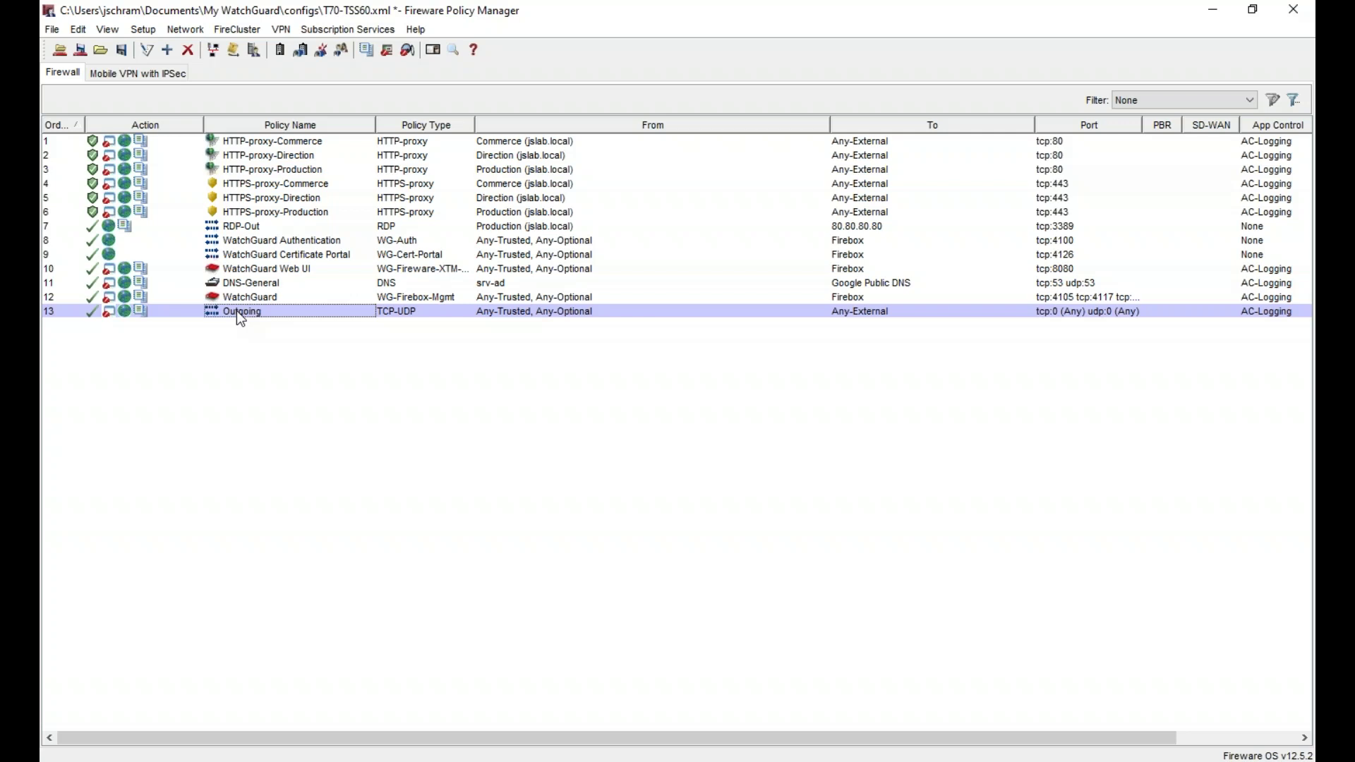
right_click(237, 312)
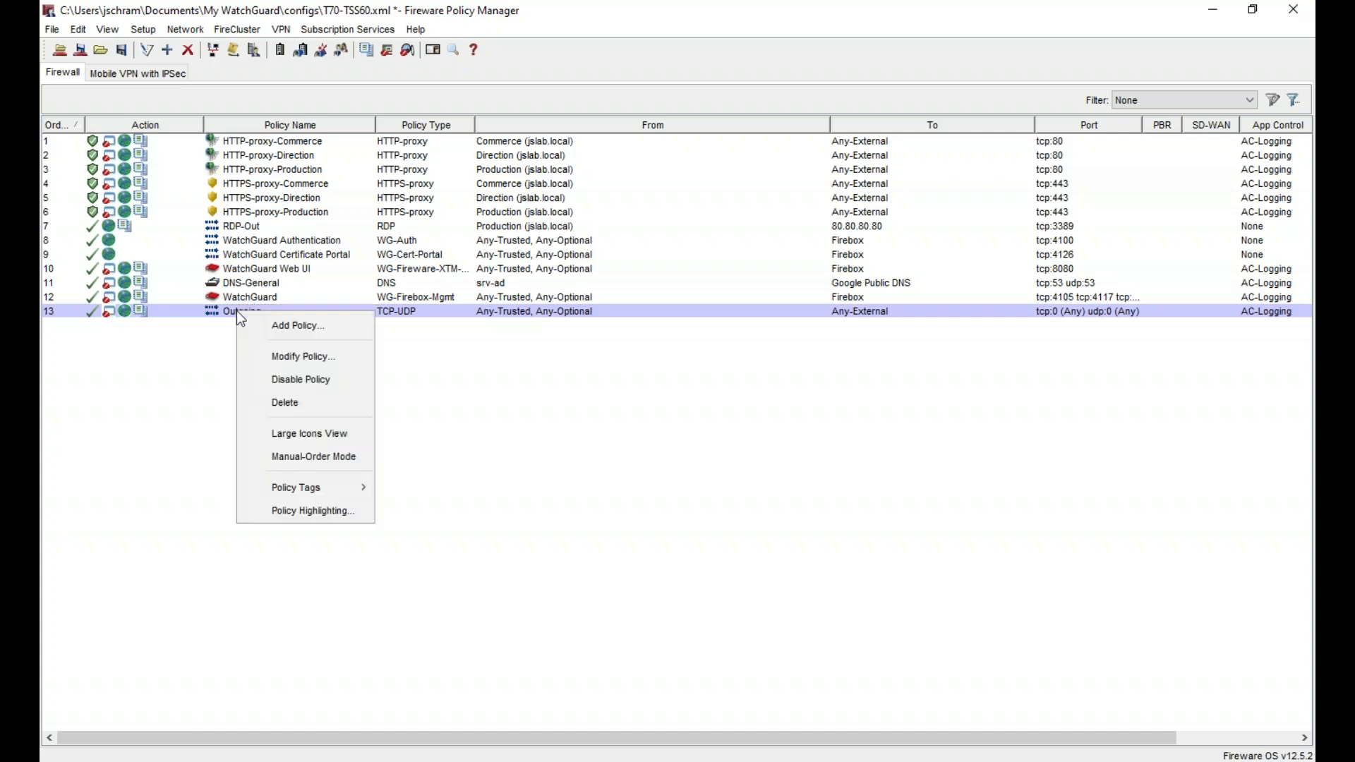
left_click(337, 384)
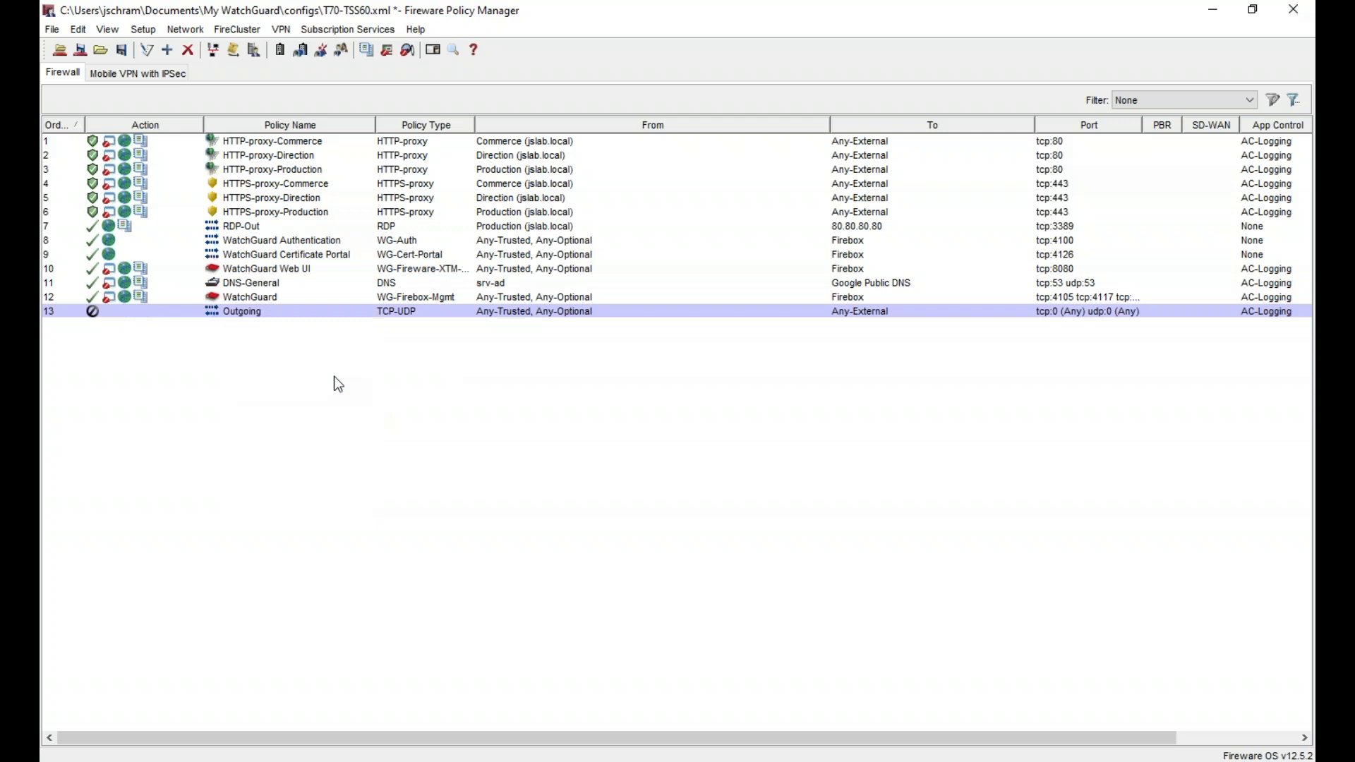
key("ctrl+t")
- Save the configuration to the Firebox with the admin passphrase and dismiss the success message
type("***")
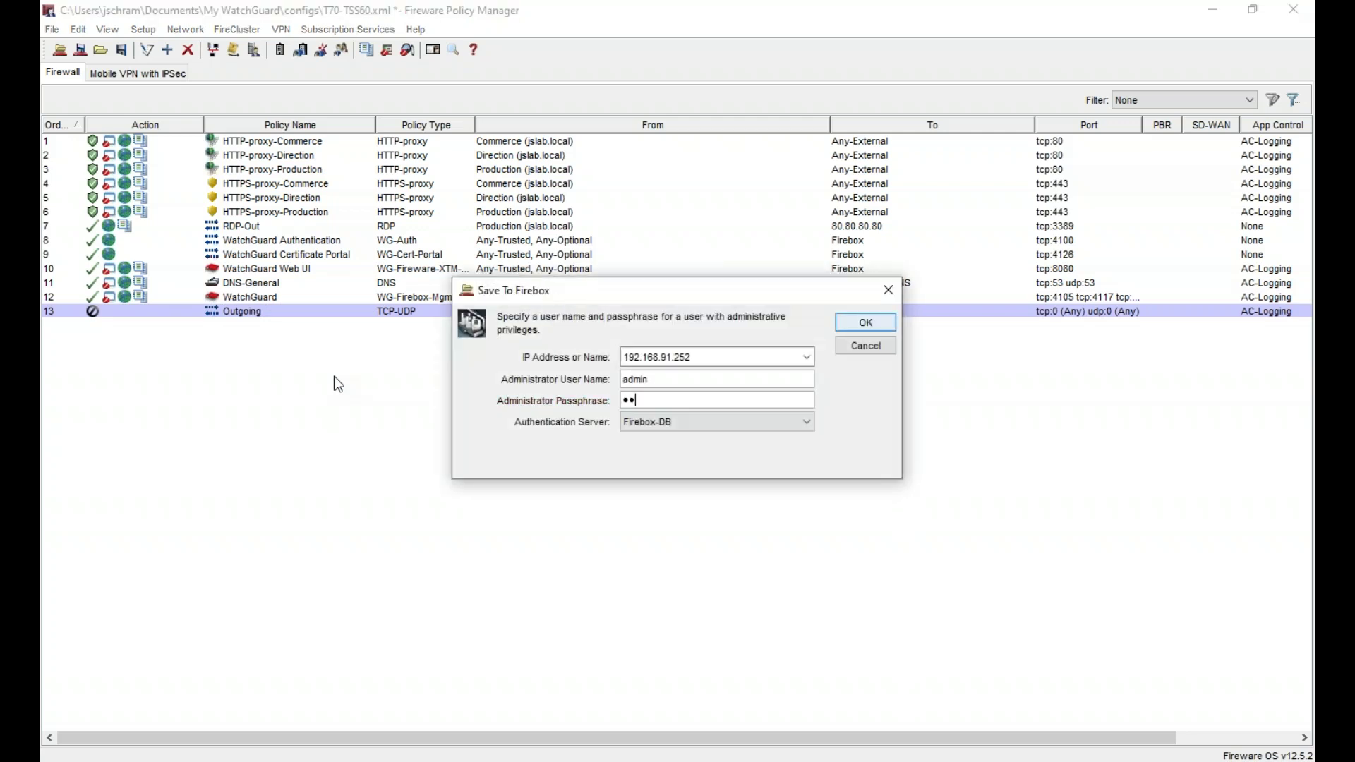
type("*****")
key("Return")
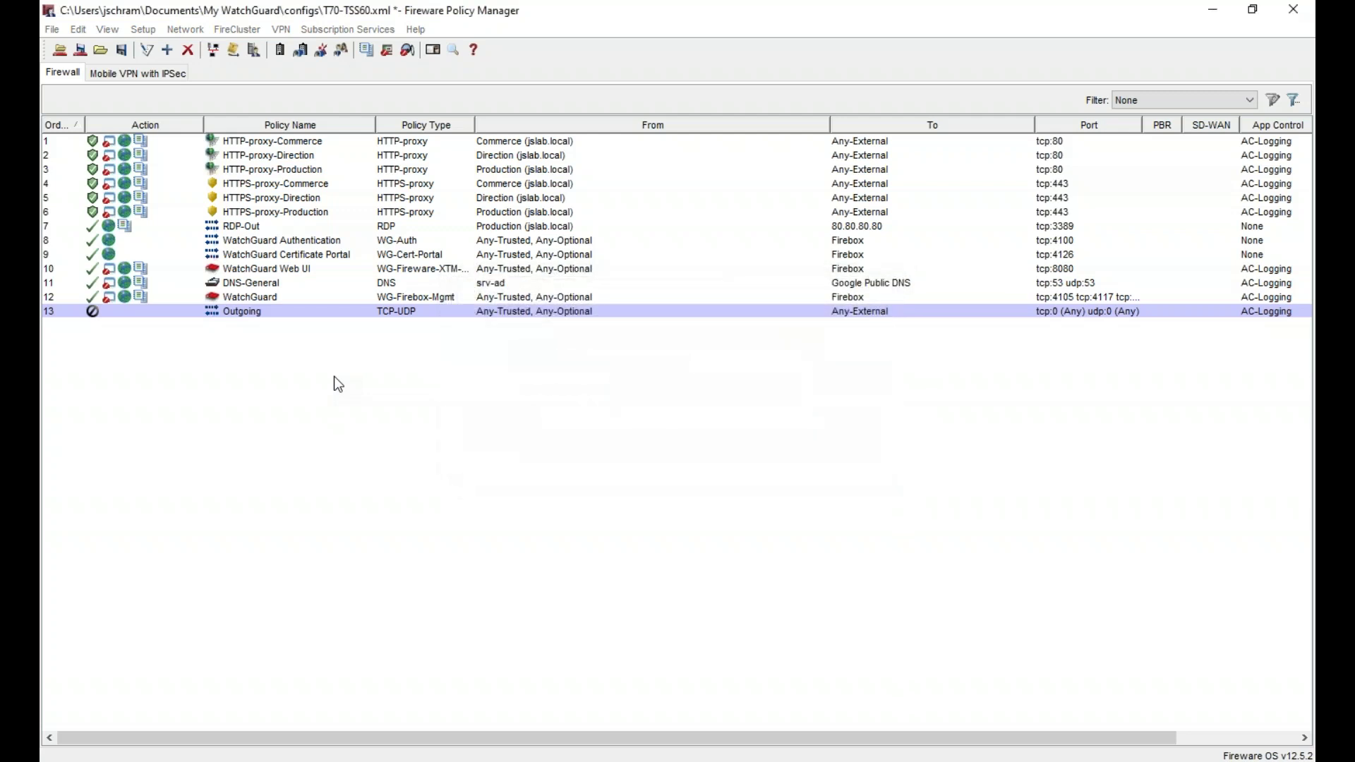
left_click(899, 523)
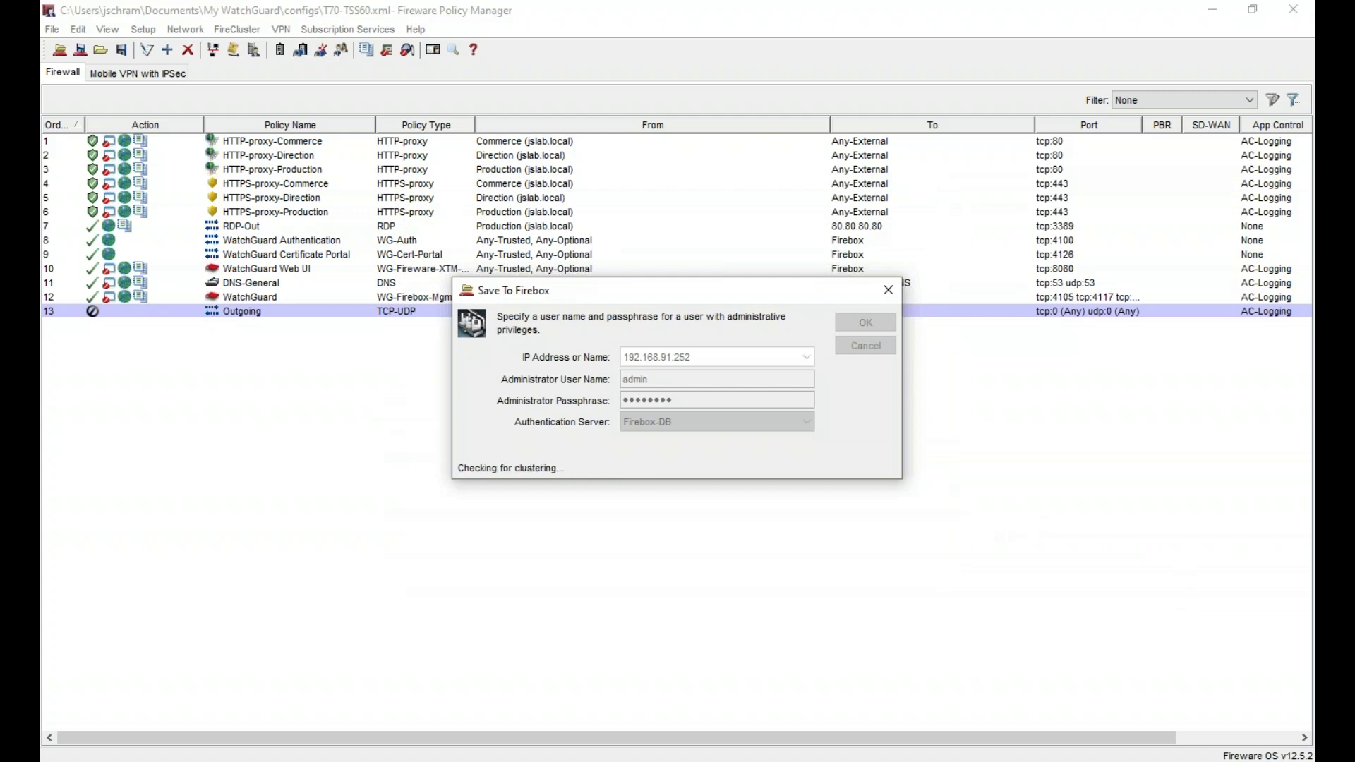
key("alt+Tab")
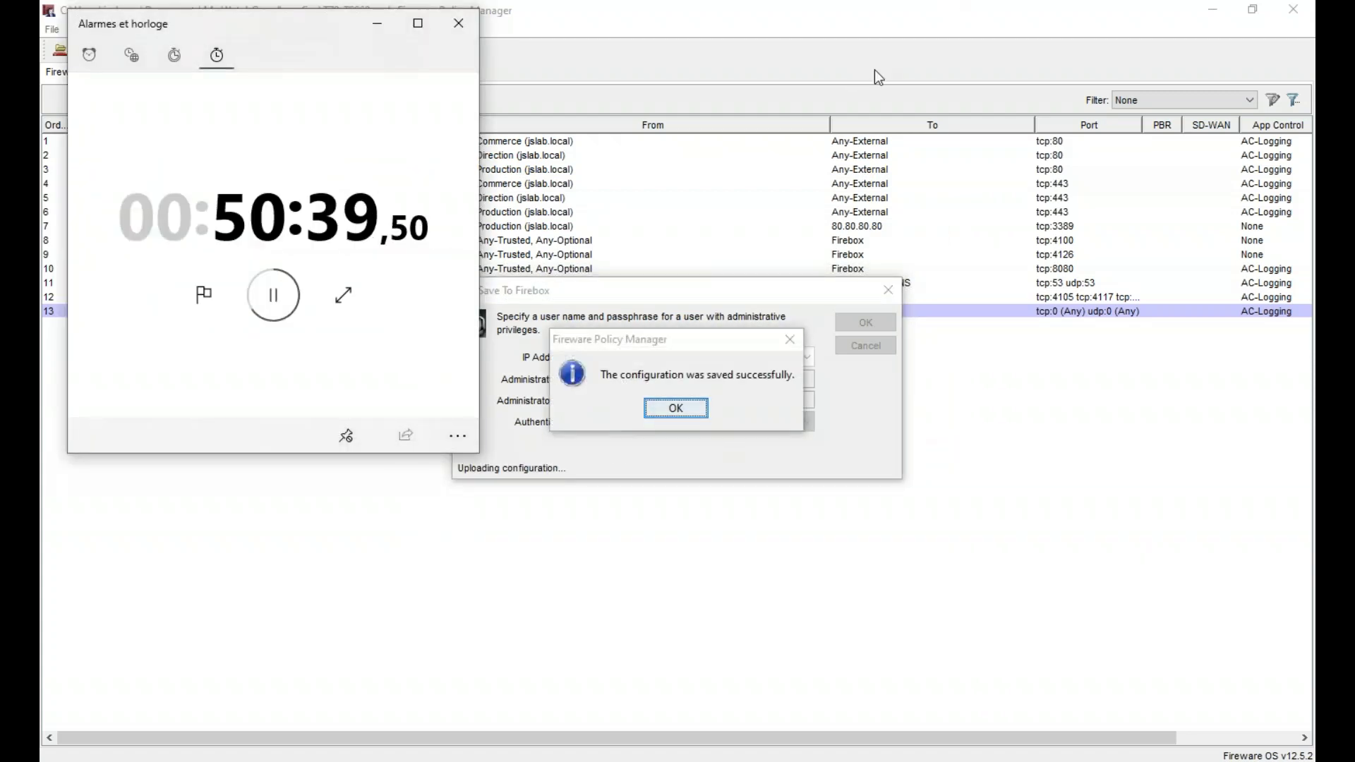
left_click(676, 408)
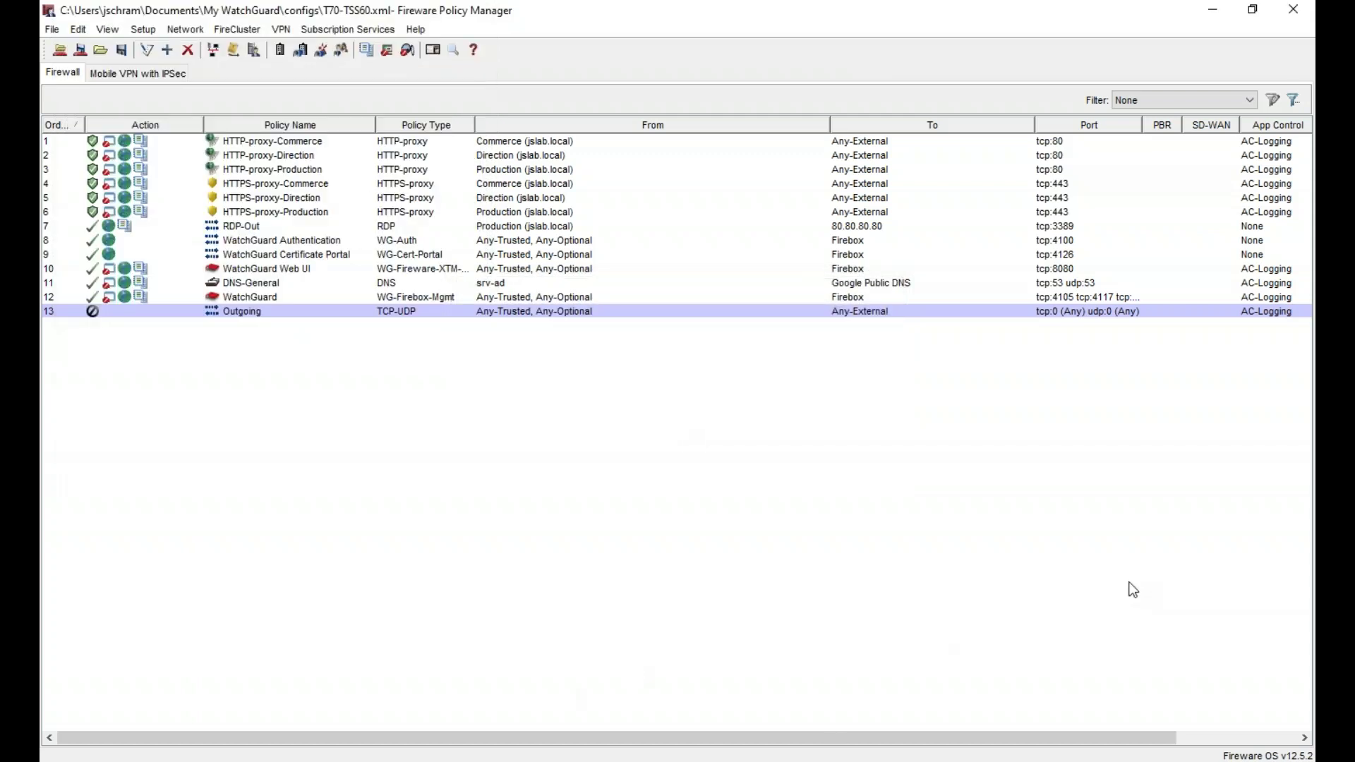
key("alt+Tab")
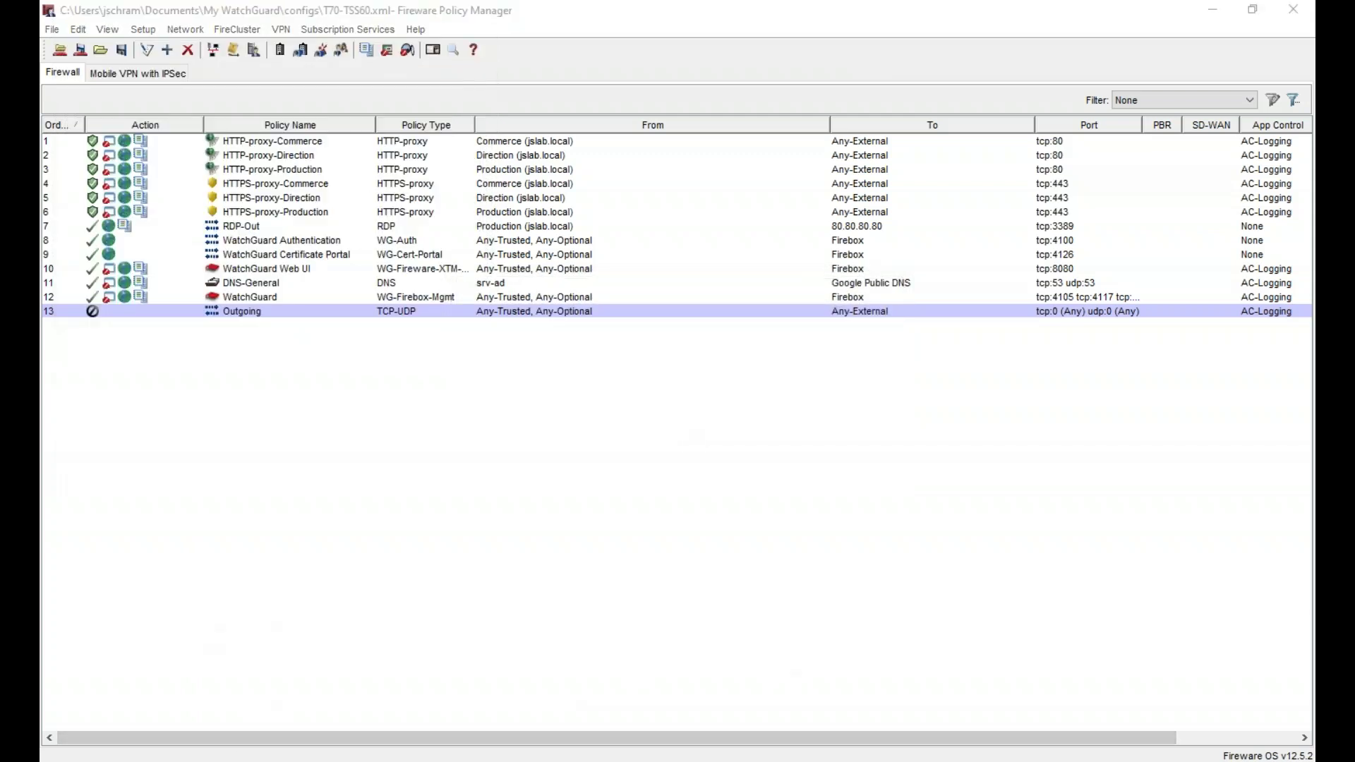
- Go from the Partner Portal's Support Center to Manage TDR under My WatchGuard
left_click(141, 19)
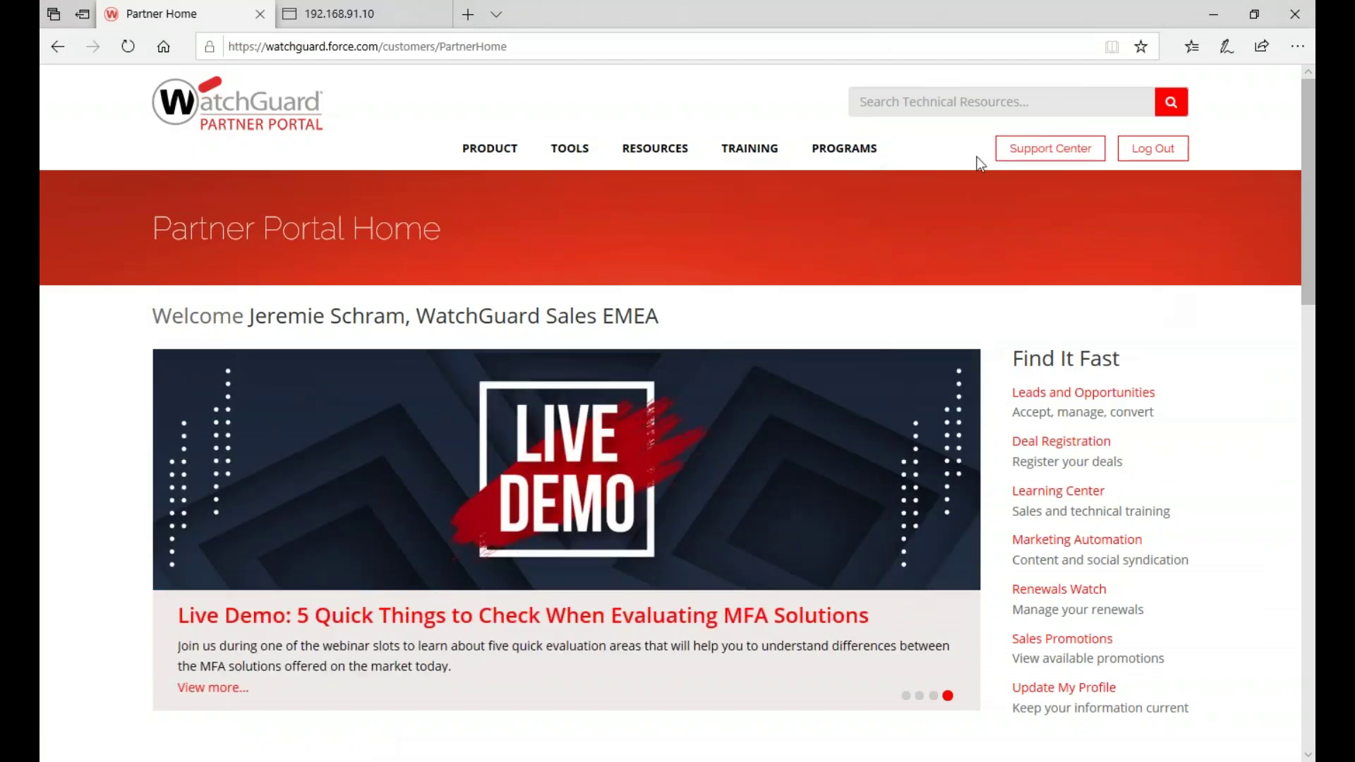
left_click(1052, 150)
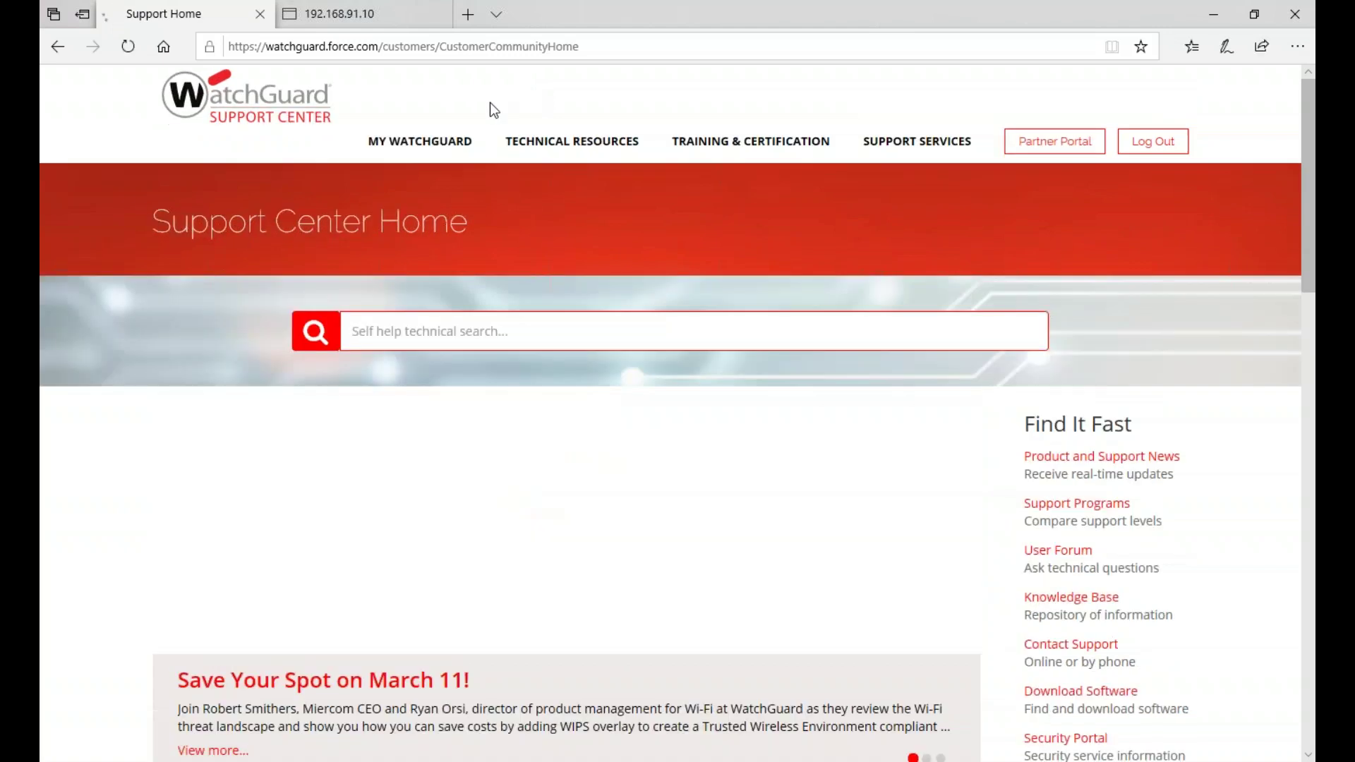
mouse_move(420, 141)
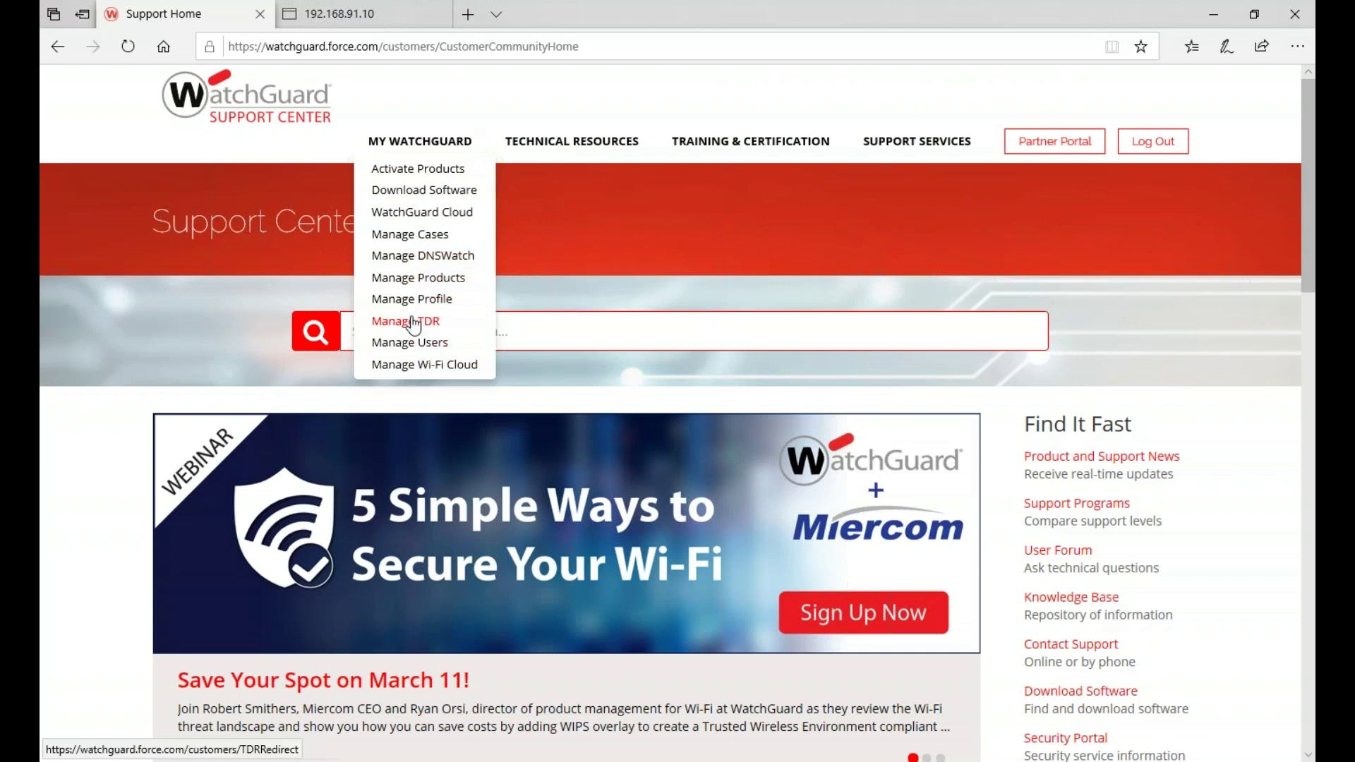
left_click(413, 322)
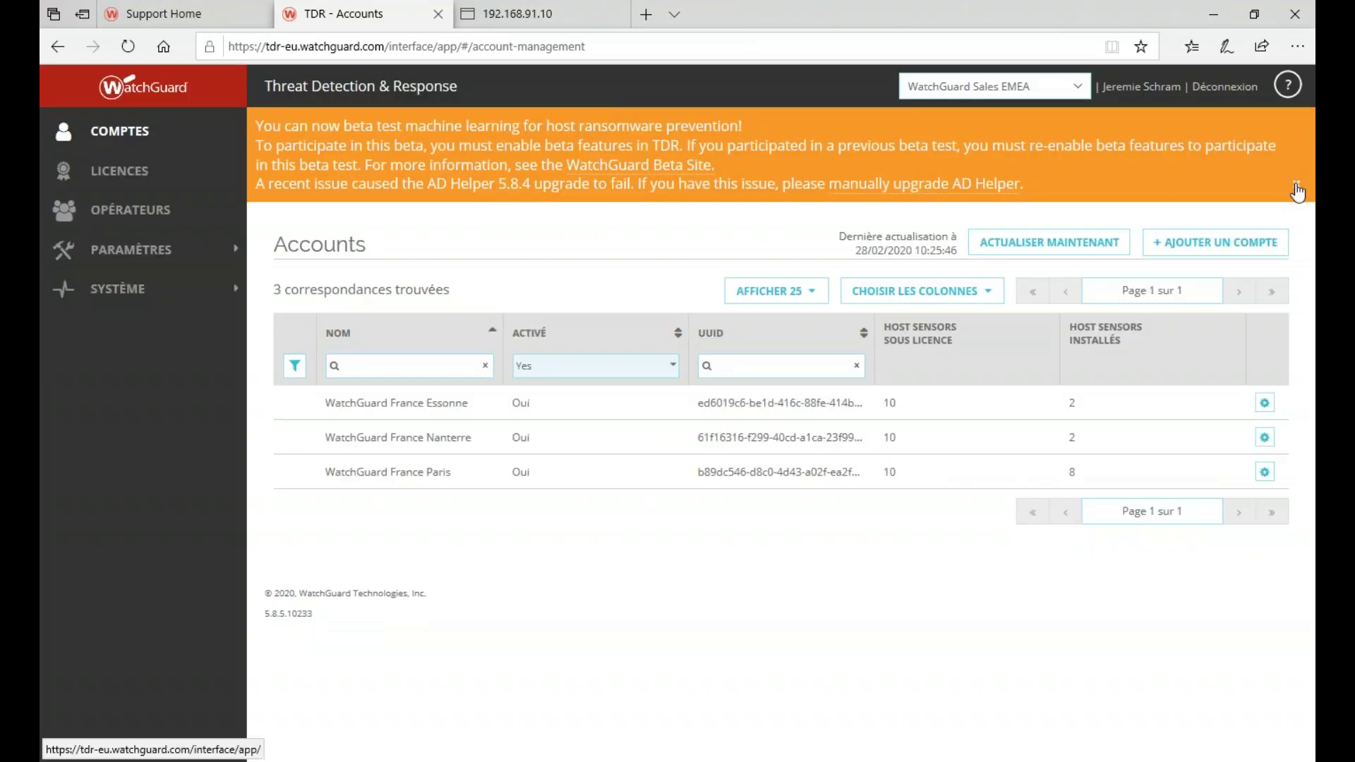
- Switch to the WatchGuard France Essonne account and open the AD Helper page under Périphériques
left_click(1297, 190)
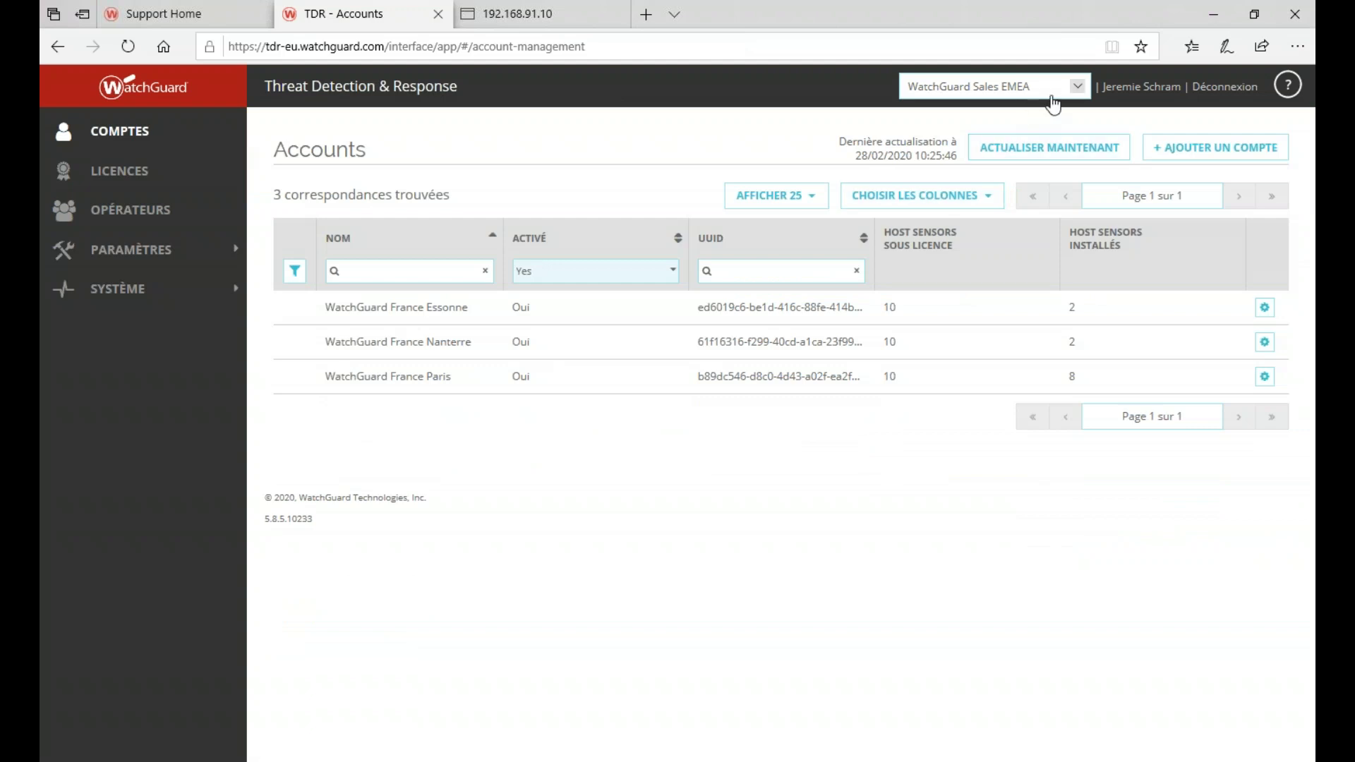
left_click(1073, 86)
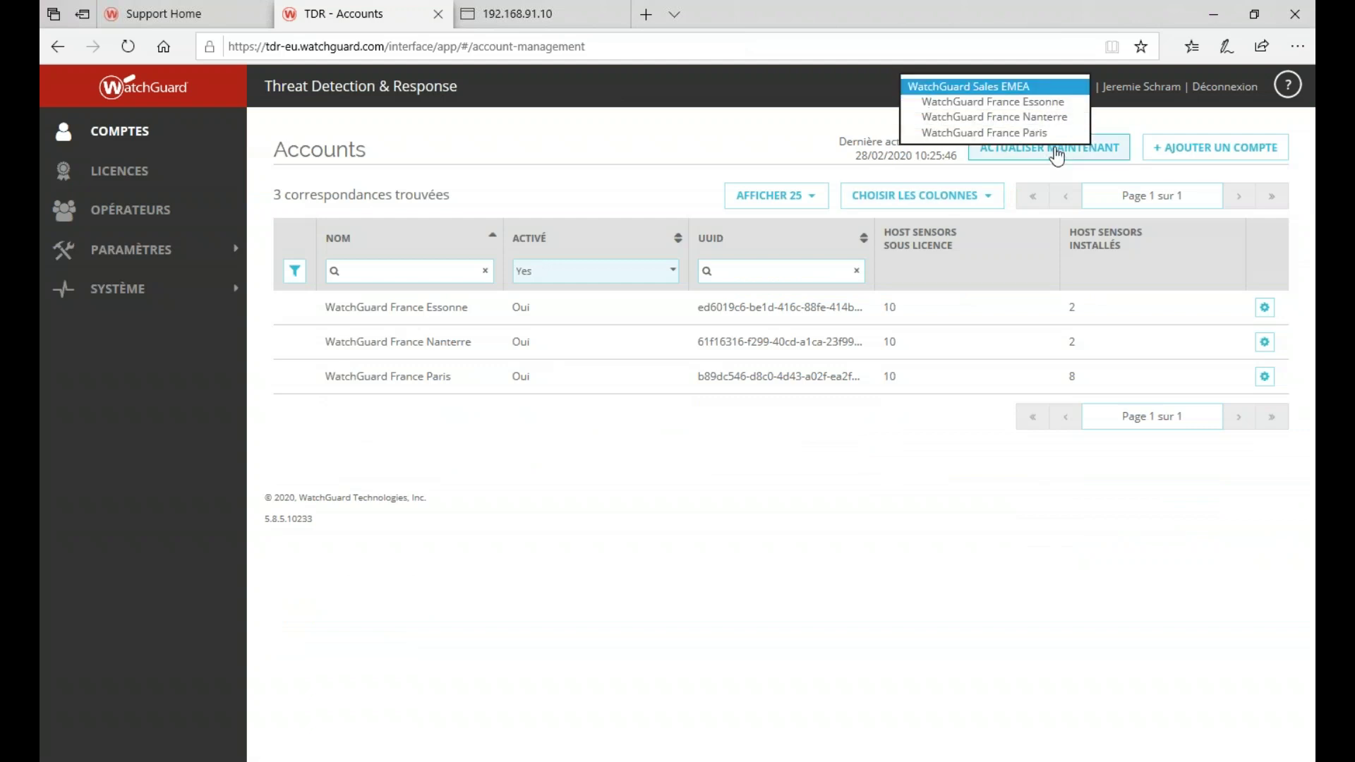
left_click(1037, 104)
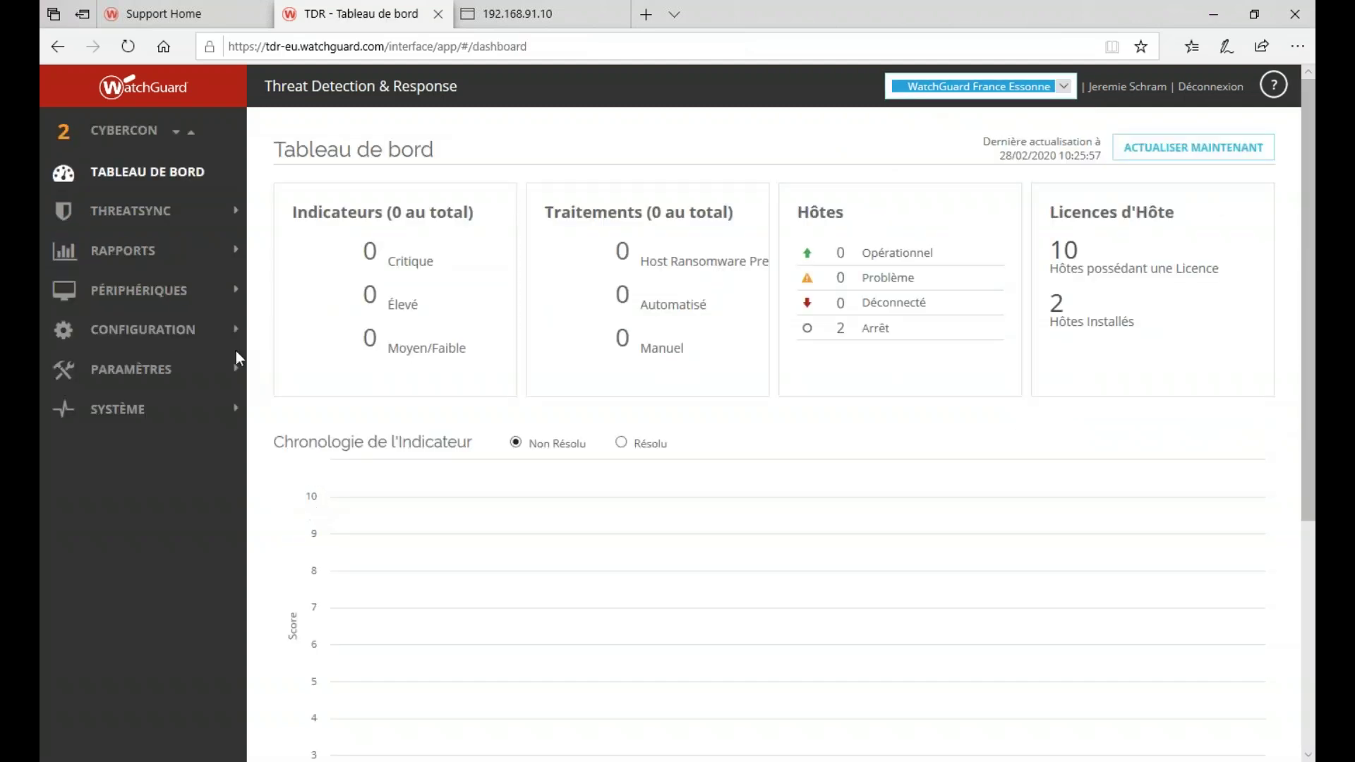
left_click(167, 290)
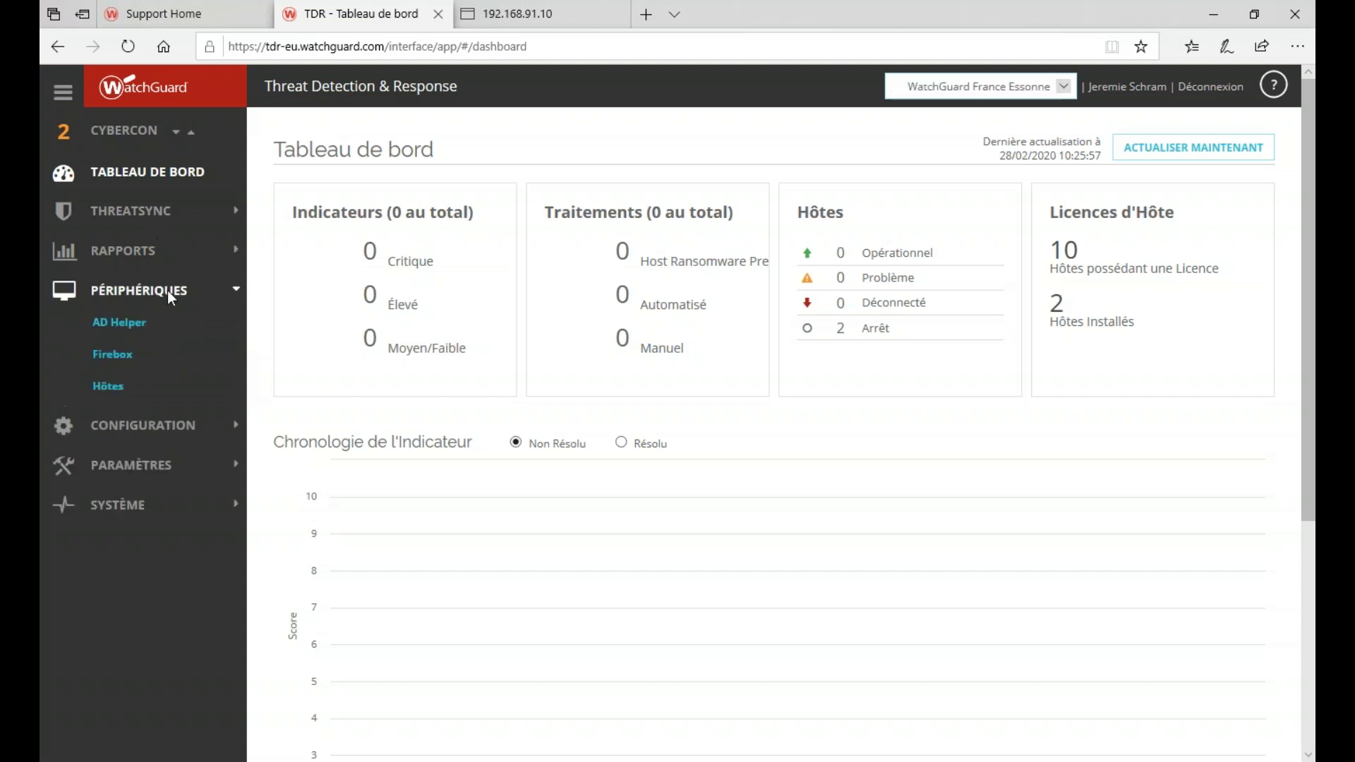
left_click(126, 322)
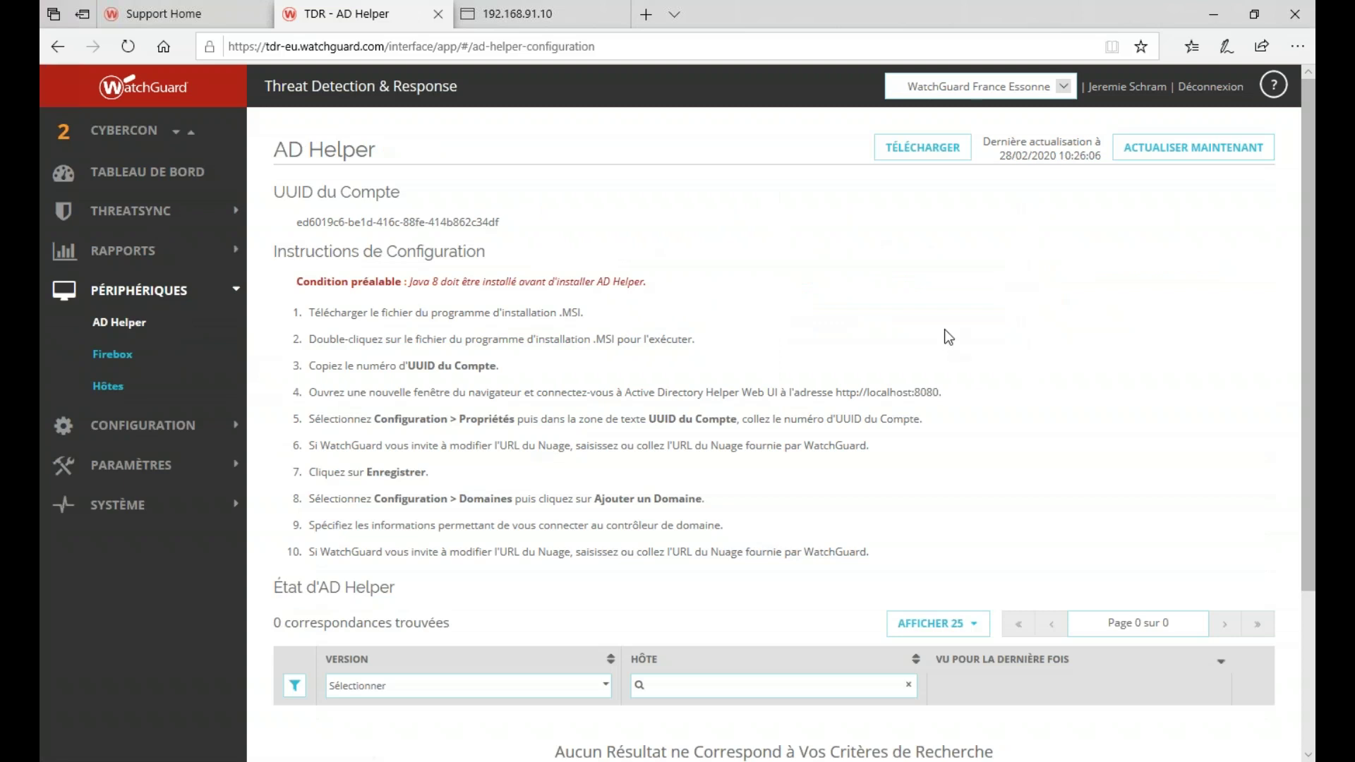
- Download and save the AD Helper installer, then return to the remote desktop session
left_click_drag(310, 282, 937, 573)
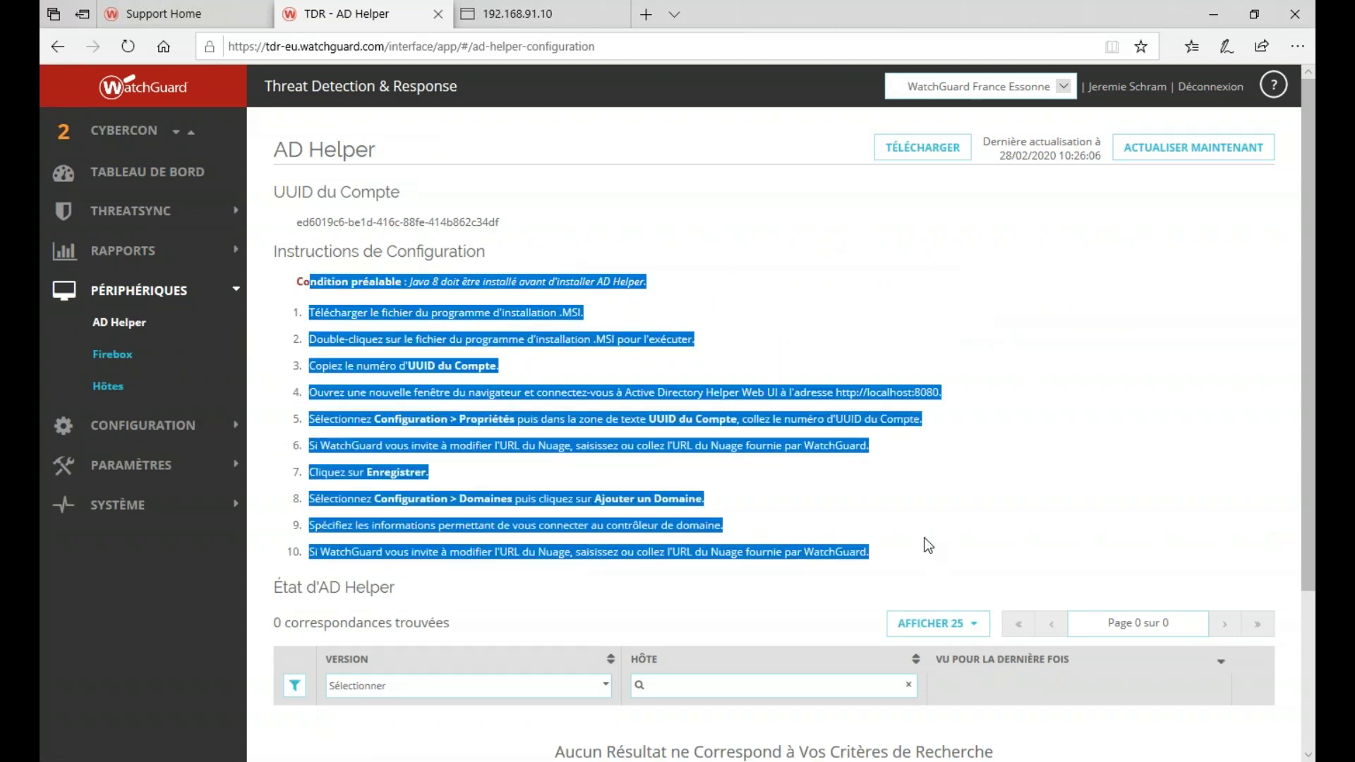
left_click(927, 545)
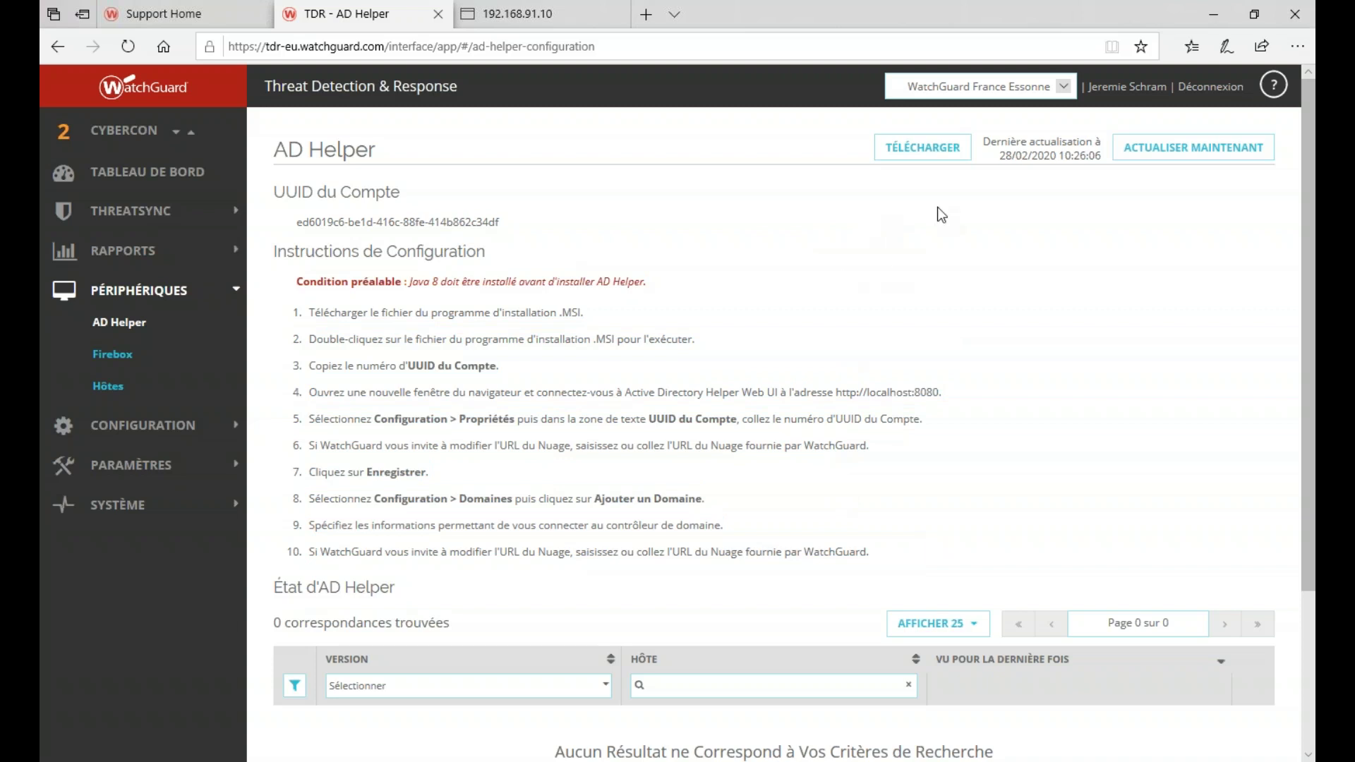
left_click(946, 156)
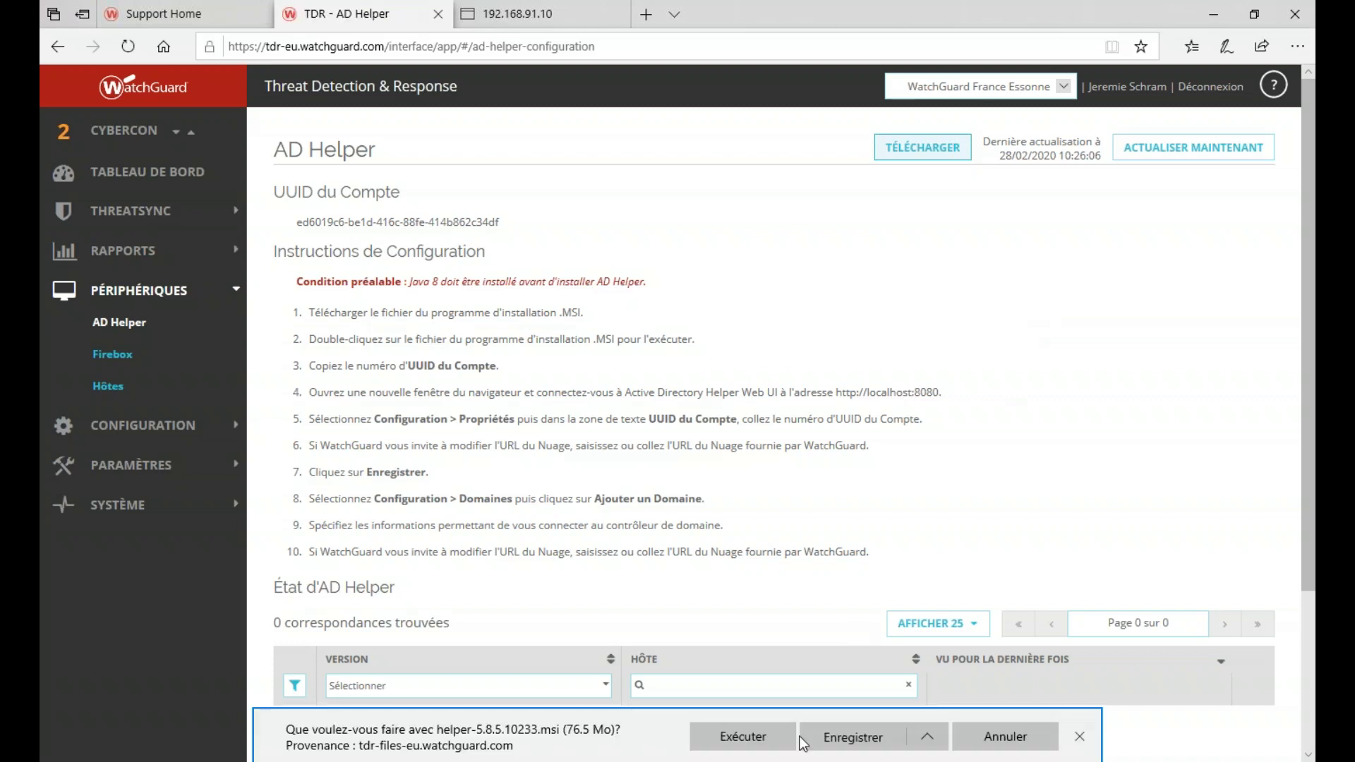
left_click(852, 737)
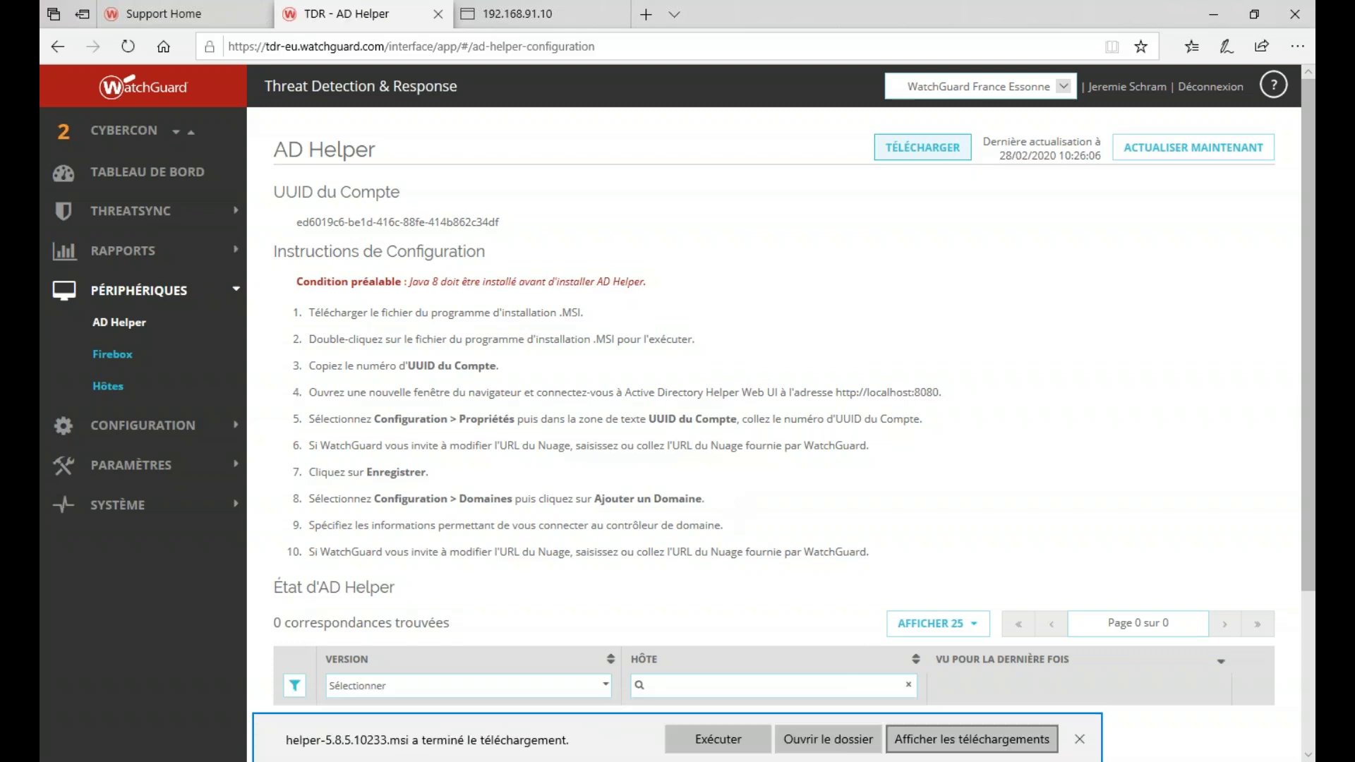
left_click(853, 741)
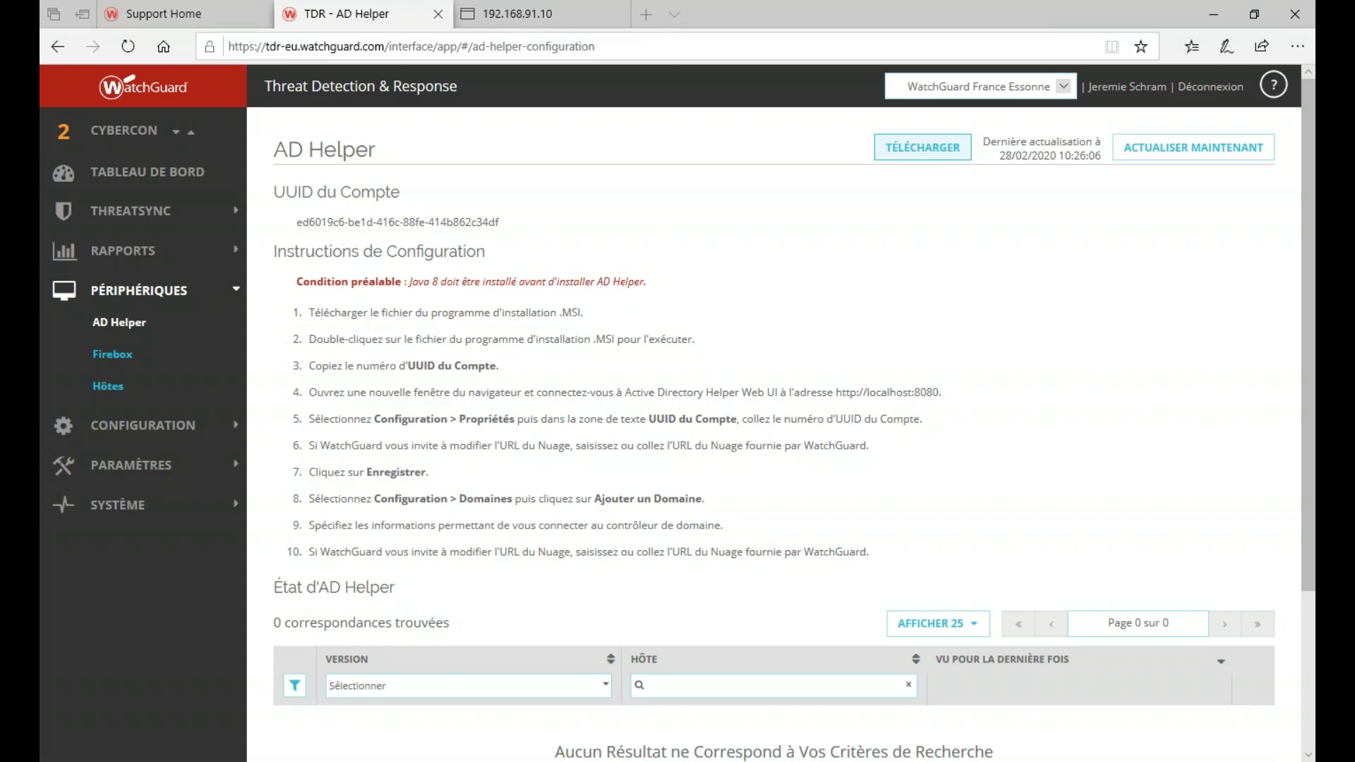
key("alt+Tab")
left_click(347, 469)
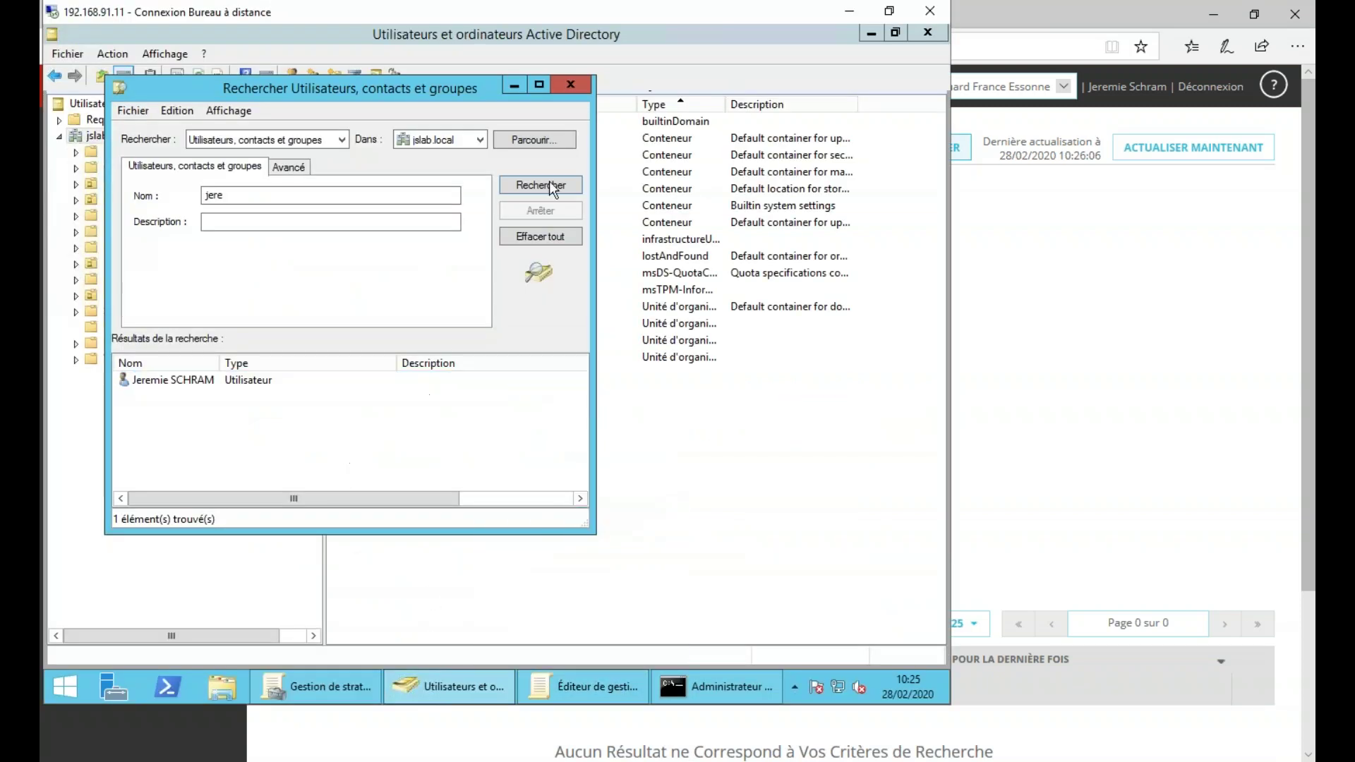
- Paste helper-5.8.5.10233.msi into the server's Téléchargements folder
left_click(573, 82)
left_click(212, 689)
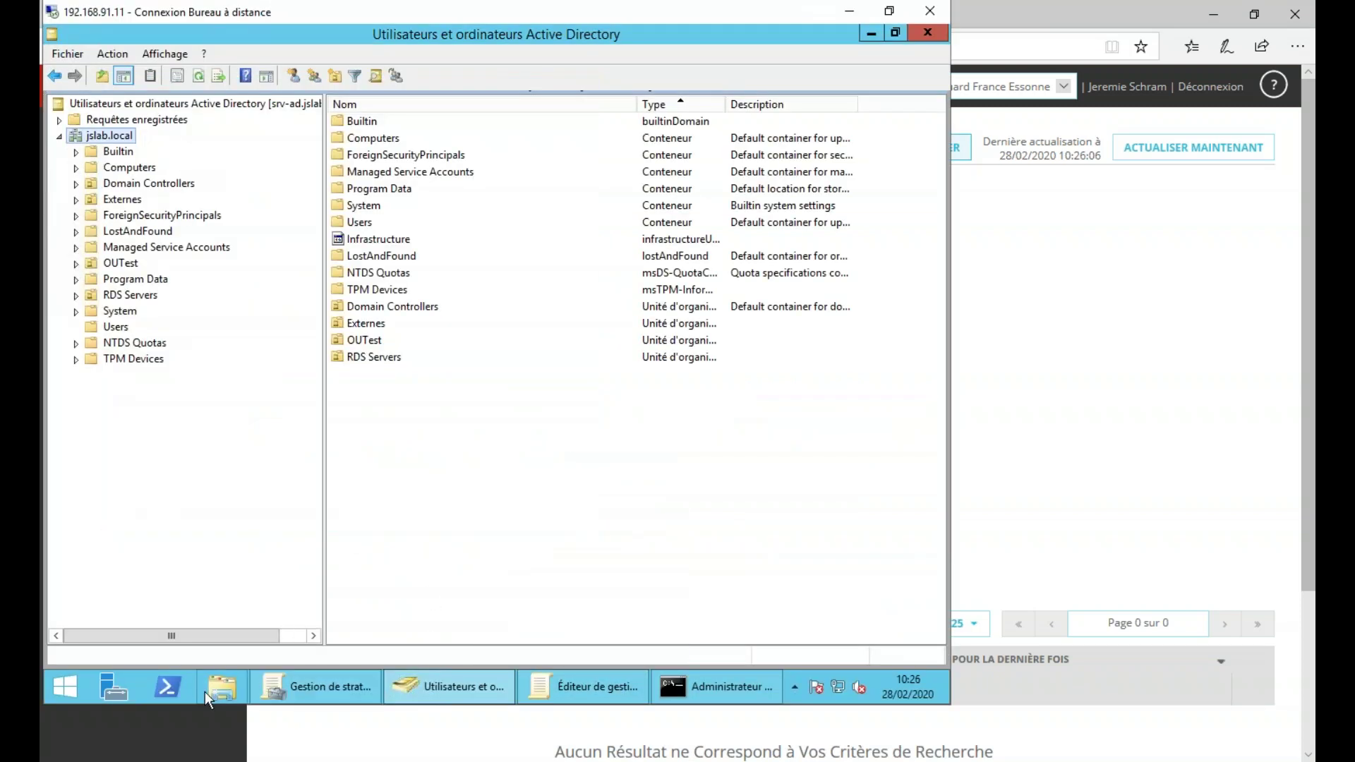
double_click(384, 323)
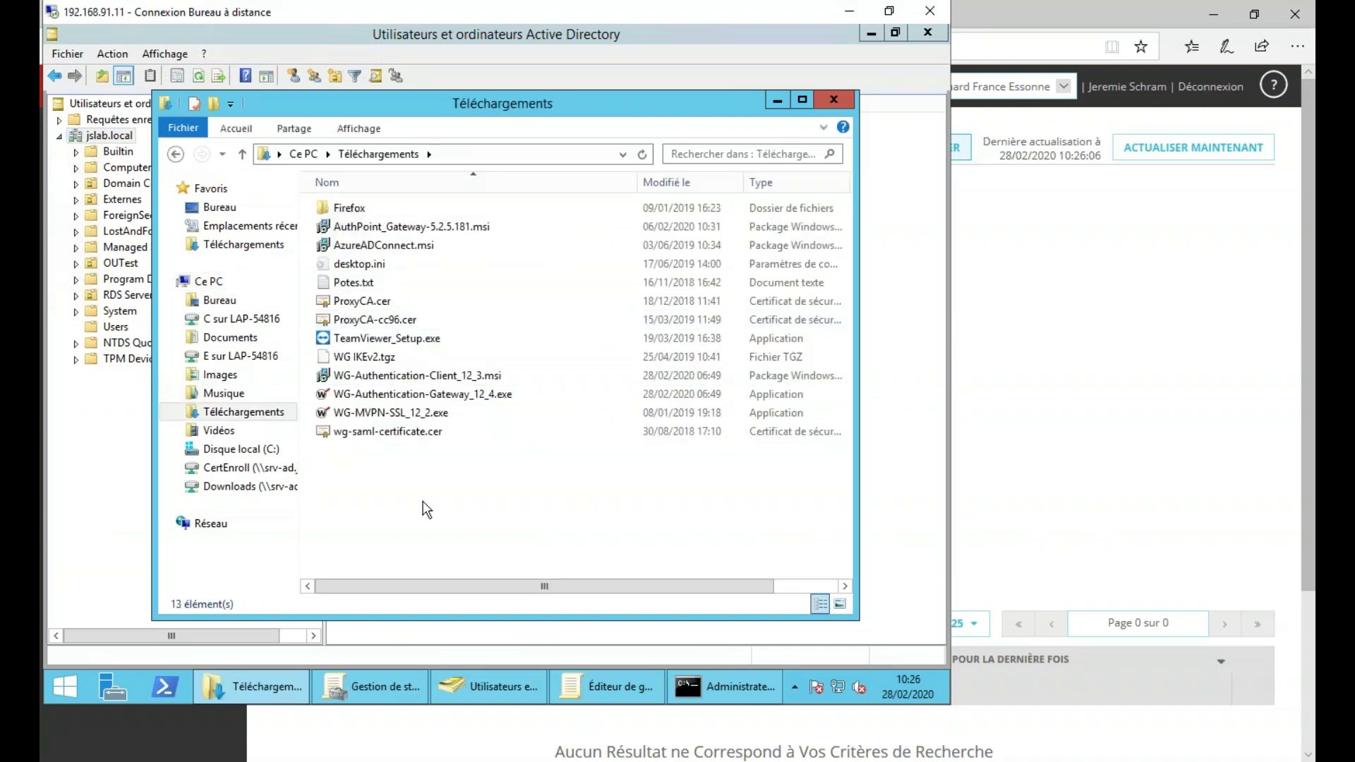
key("ctrl+v")
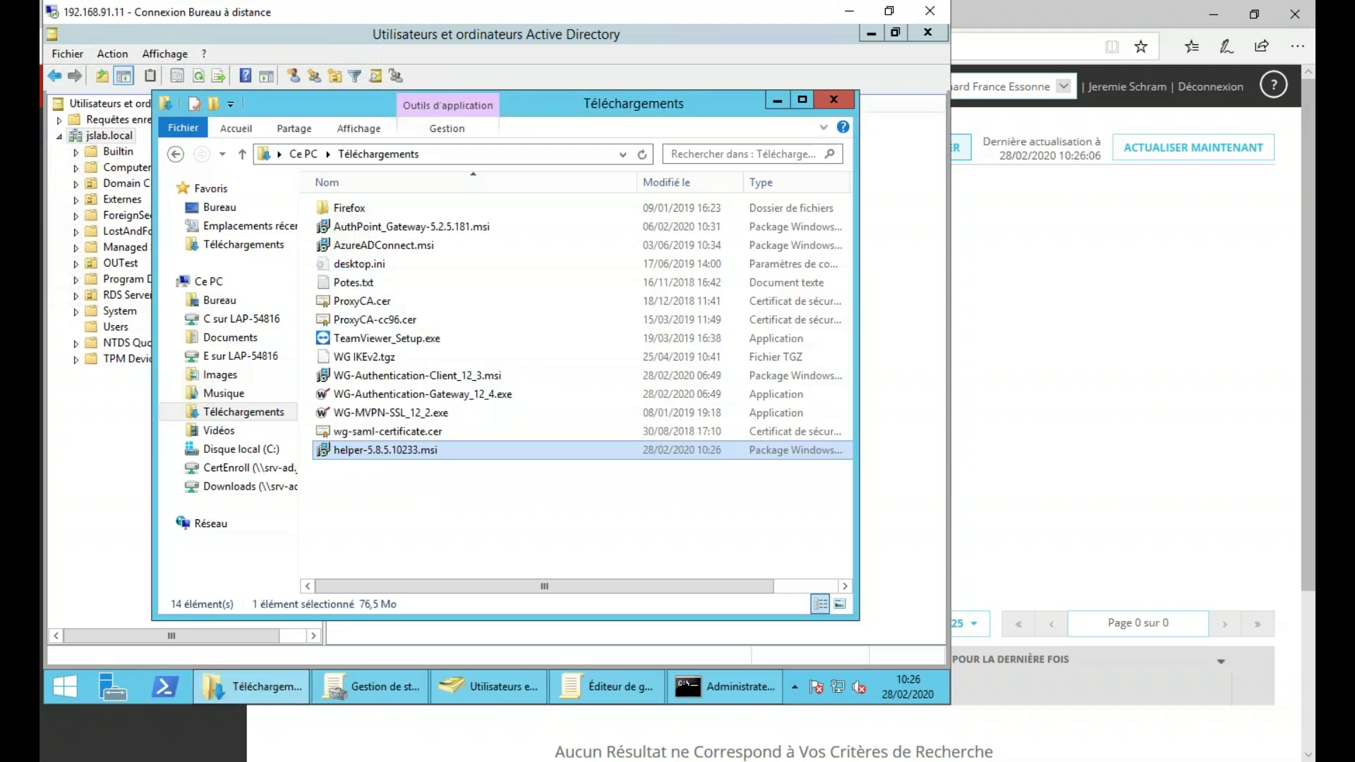
left_click(454, 504)
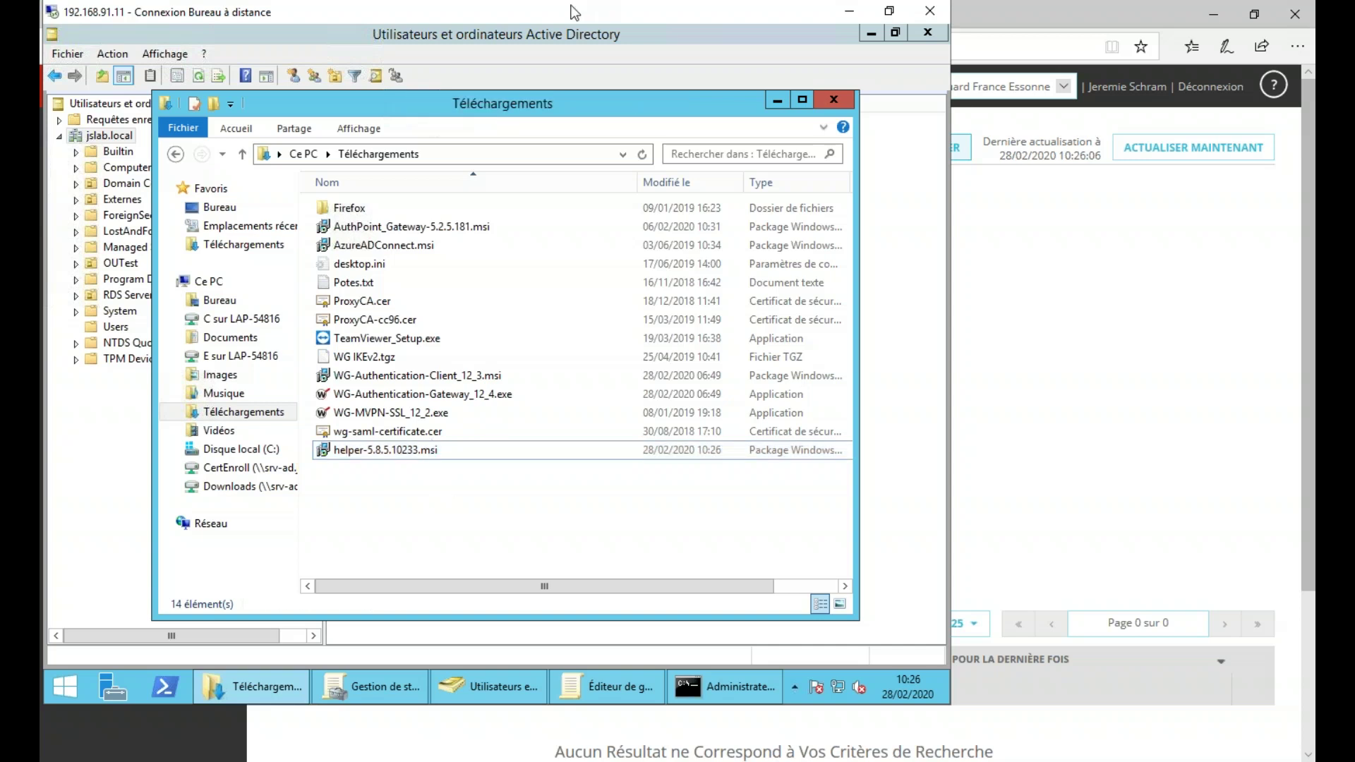
- Check the installation steps, run the AD Helper installer, and minimize Explorer and Active Directory
left_click(1071, 17)
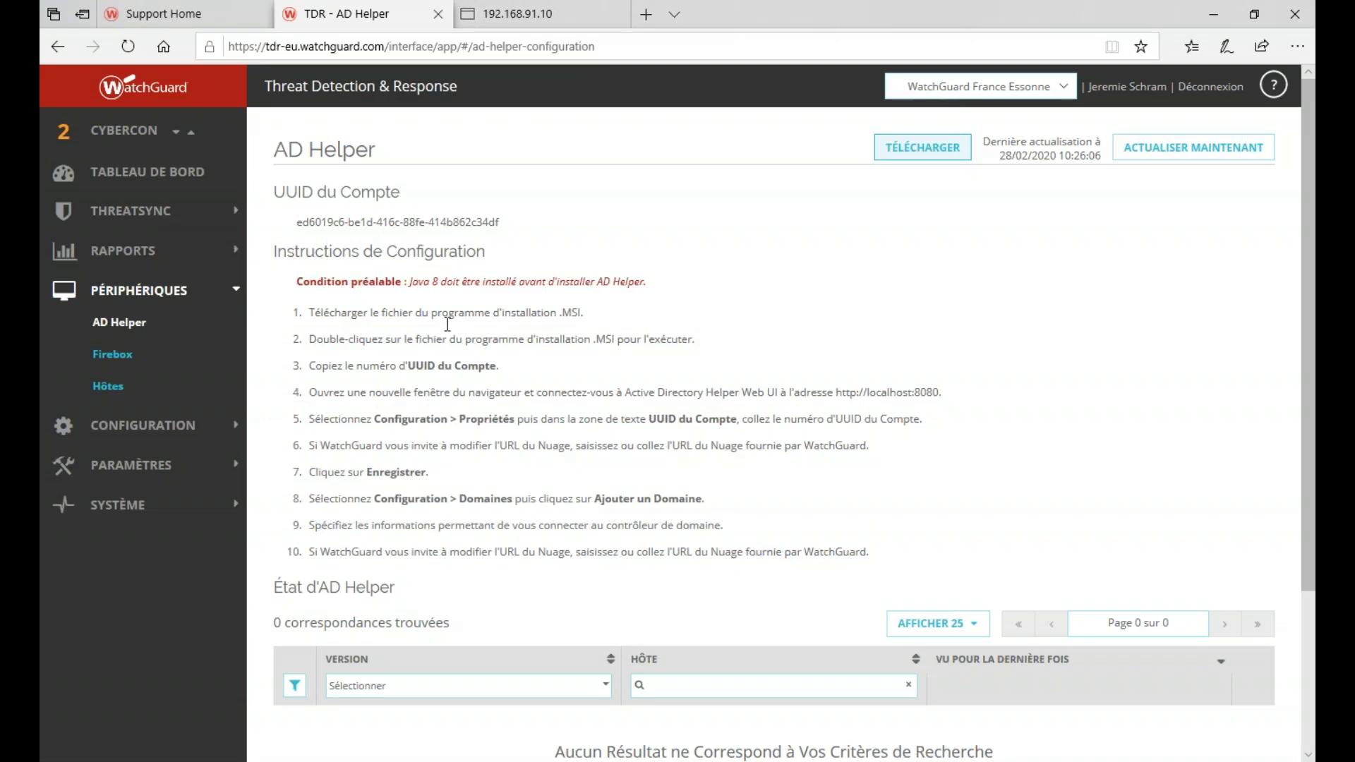
left_click_drag(410, 313, 521, 315)
left_click(520, 315)
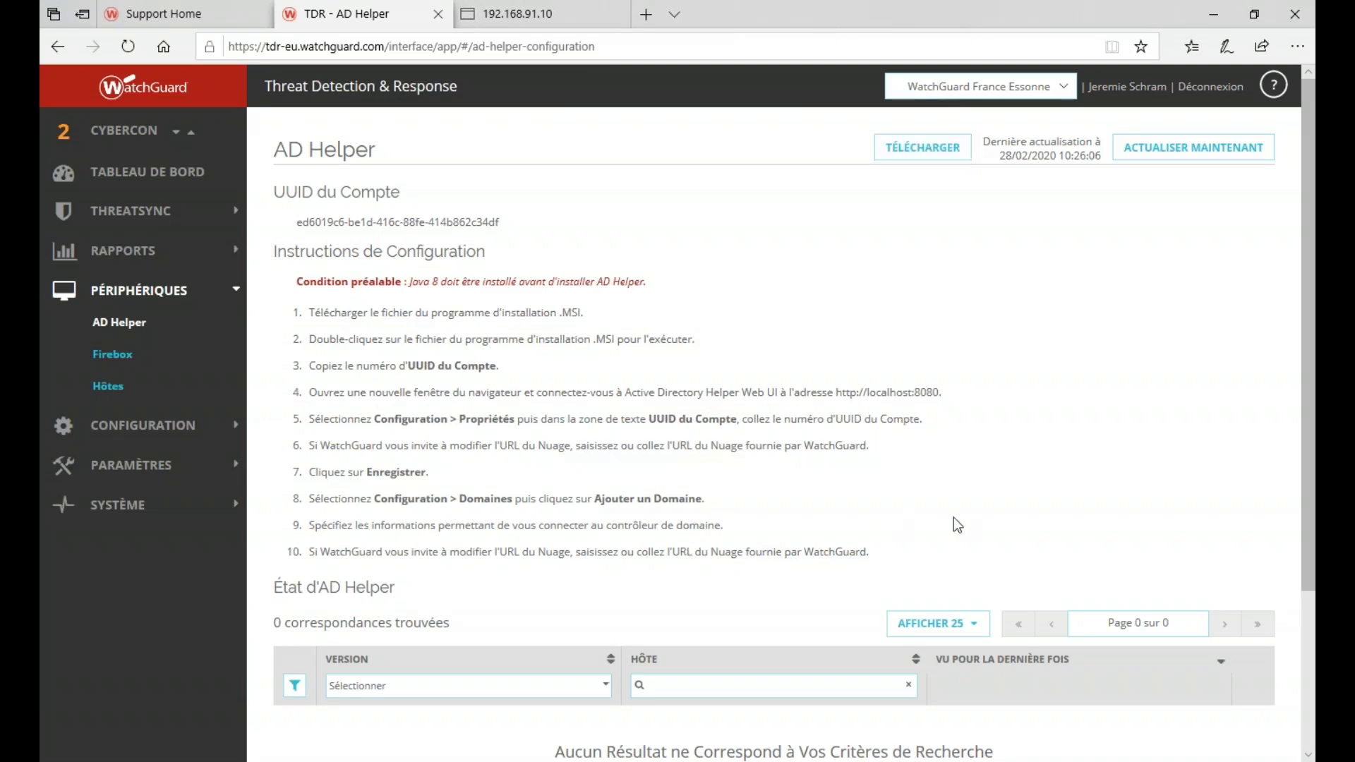
key("alt+Tab")
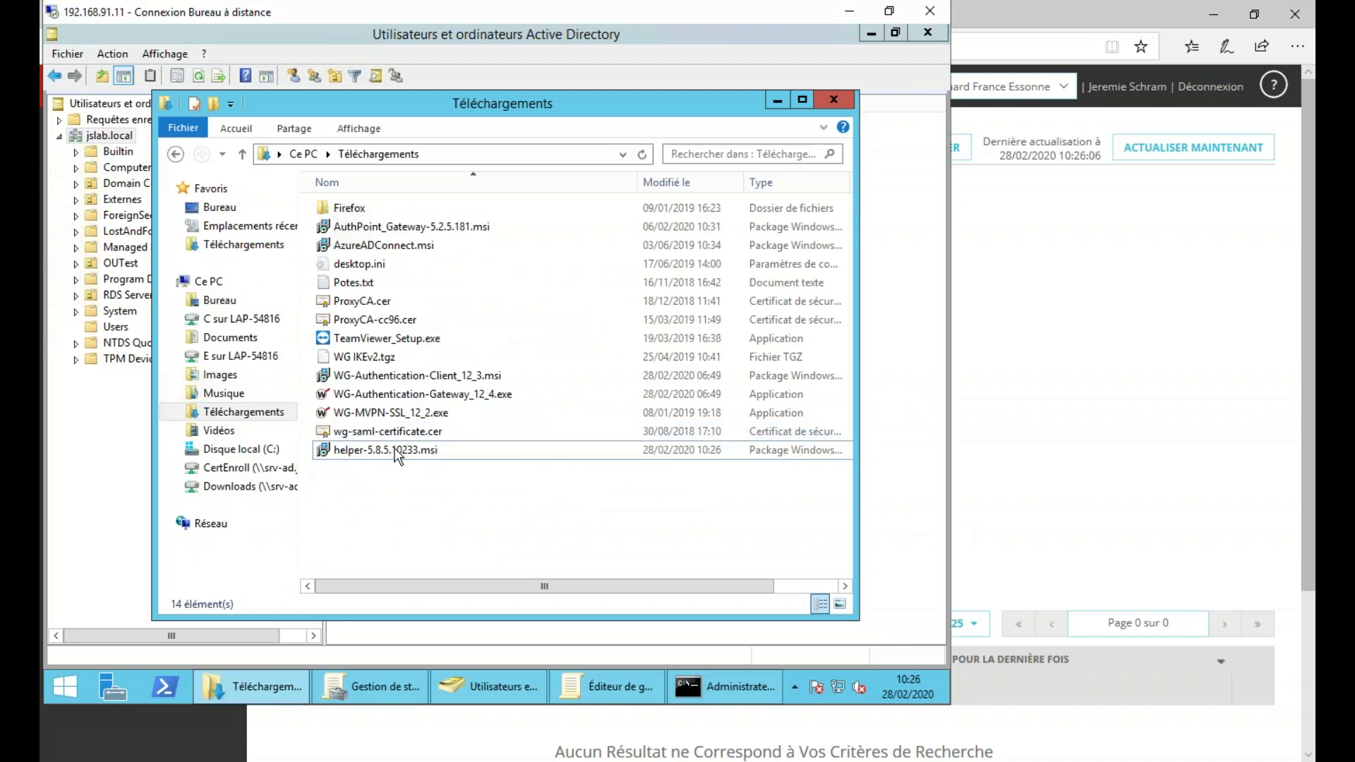
double_click(396, 450)
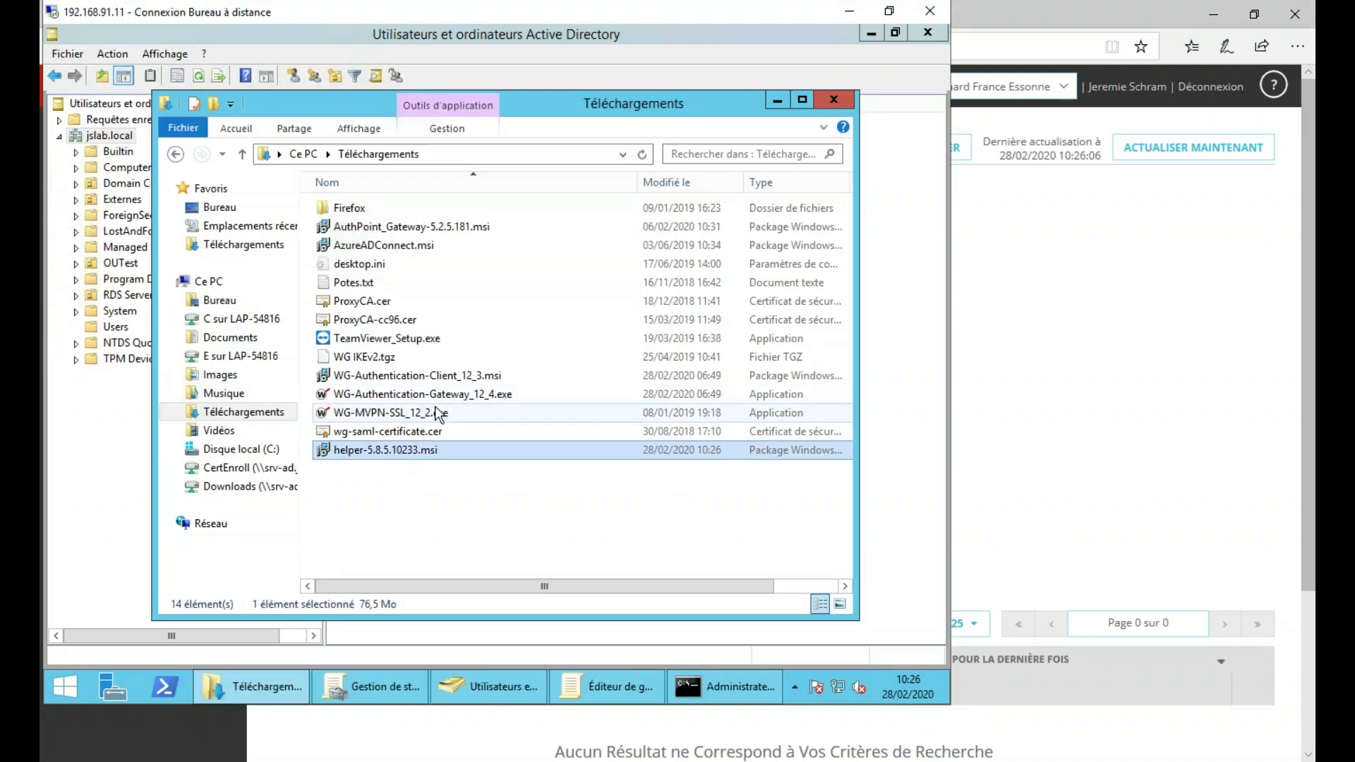
left_click(778, 103)
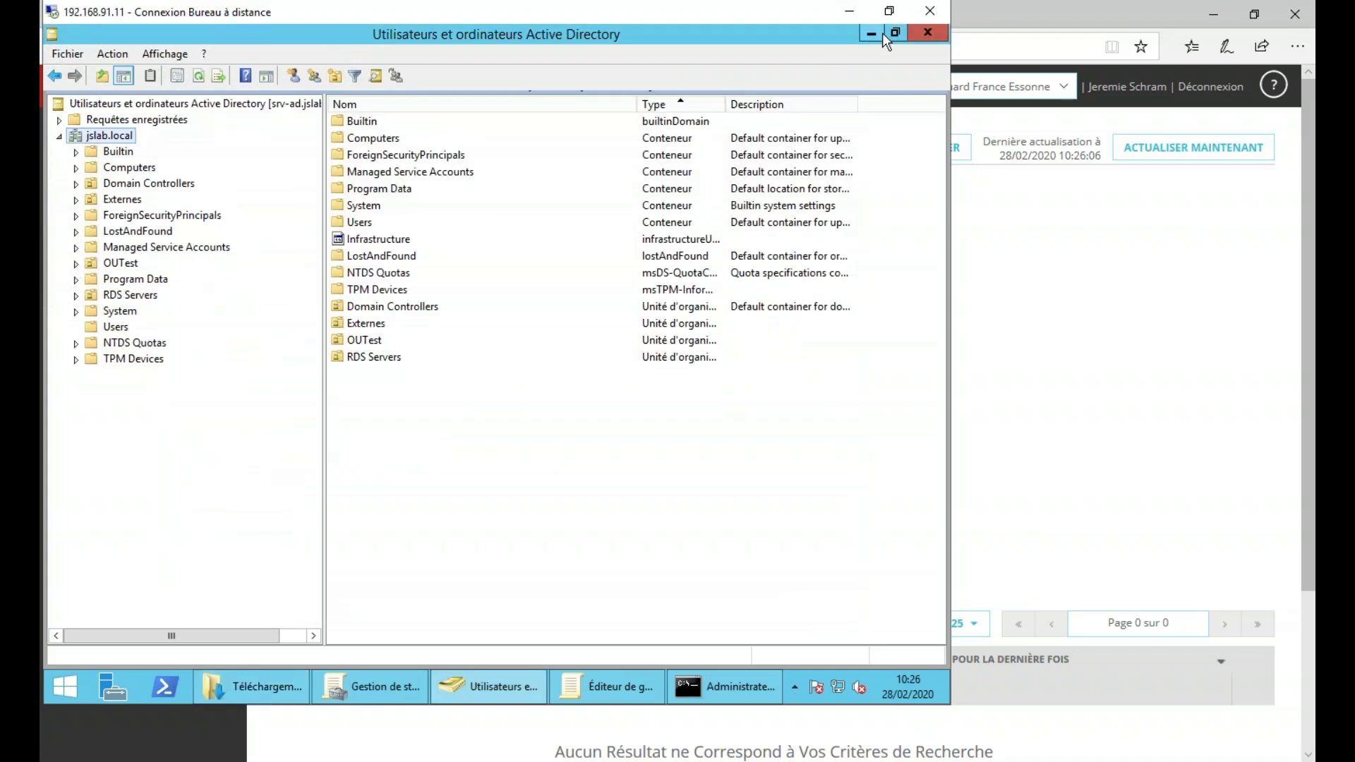
left_click(874, 33)
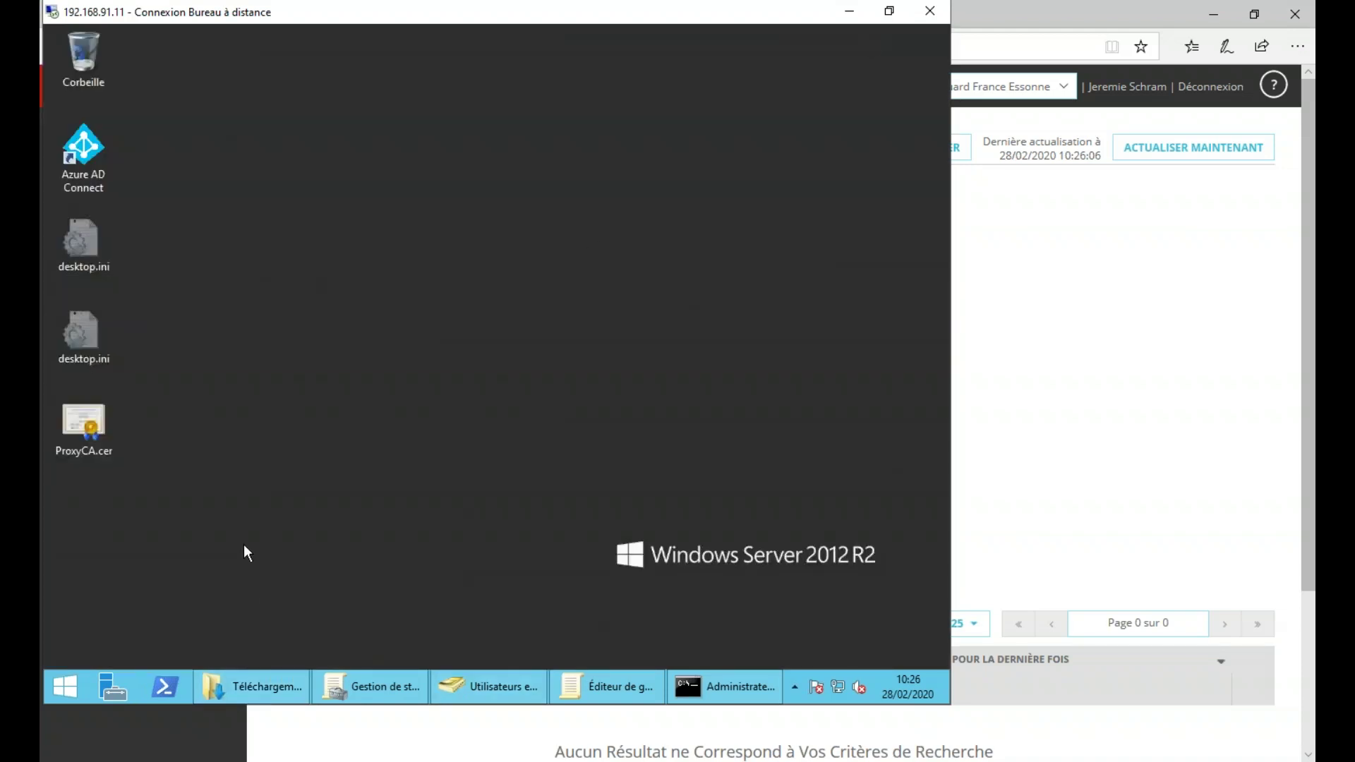
left_click(1180, 268)
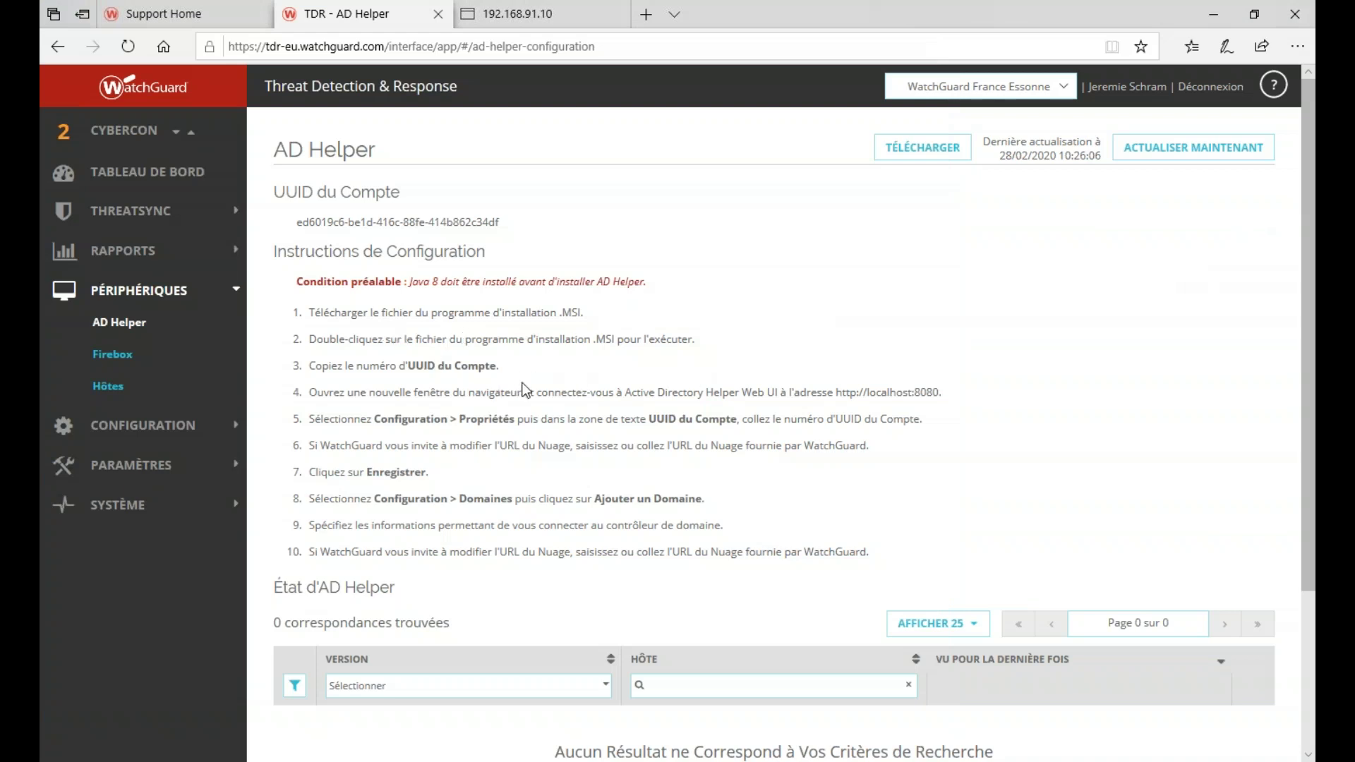
left_click_drag(837, 393, 939, 399)
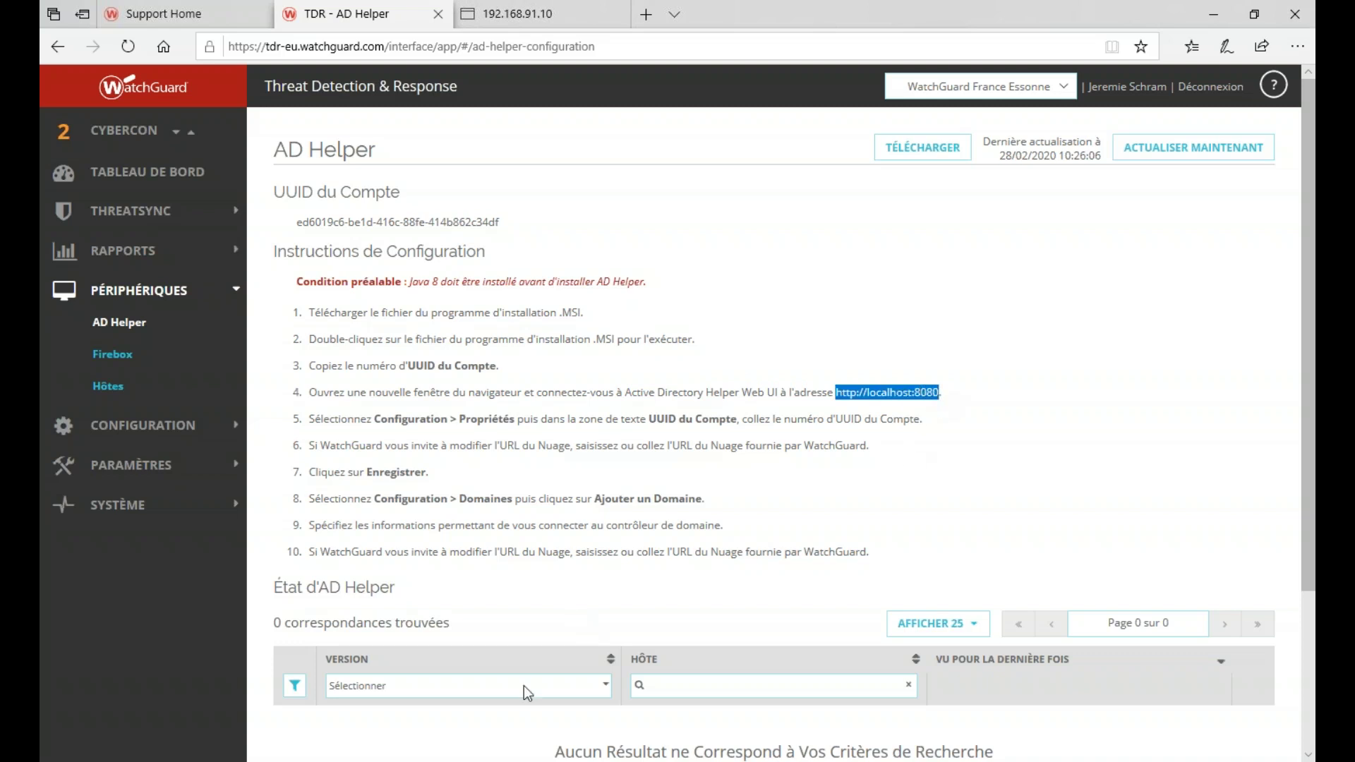
key("alt+Tab")
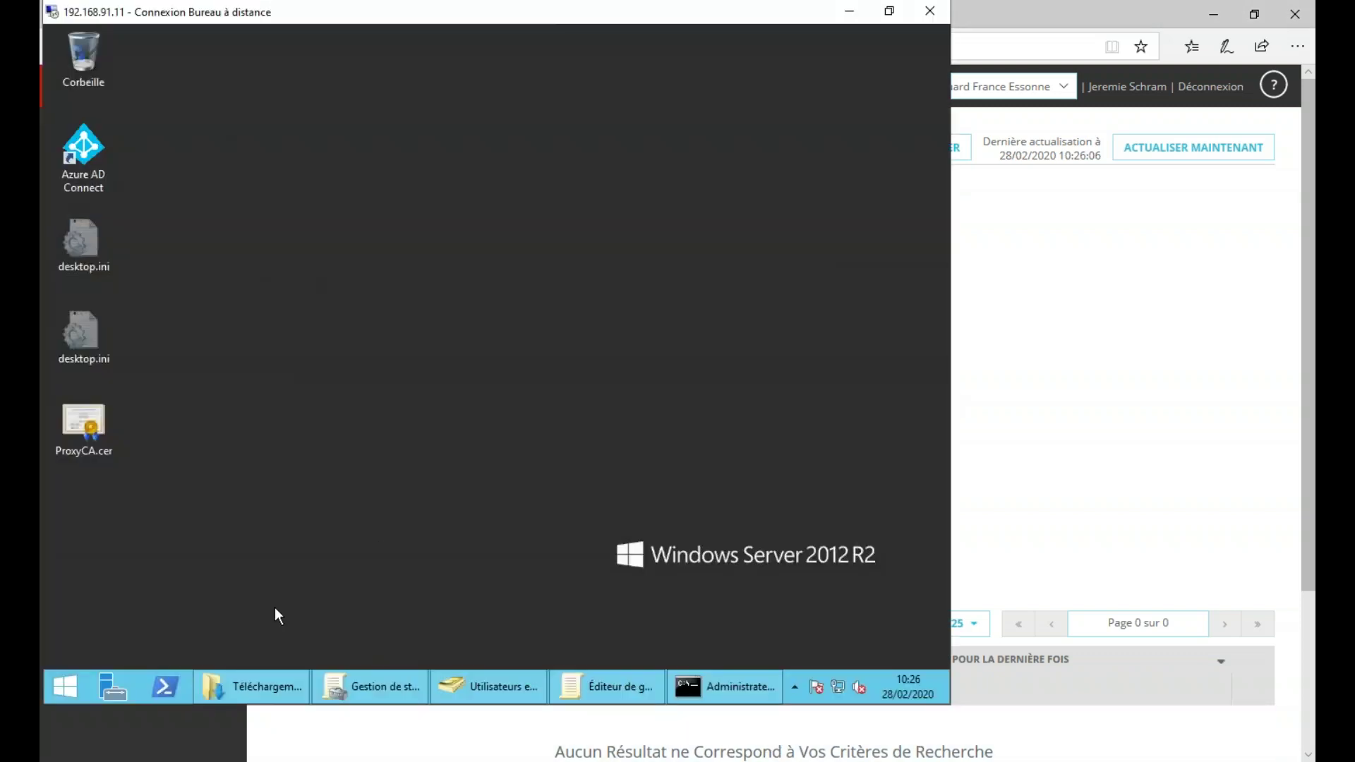
left_click(76, 668)
left_click(307, 464)
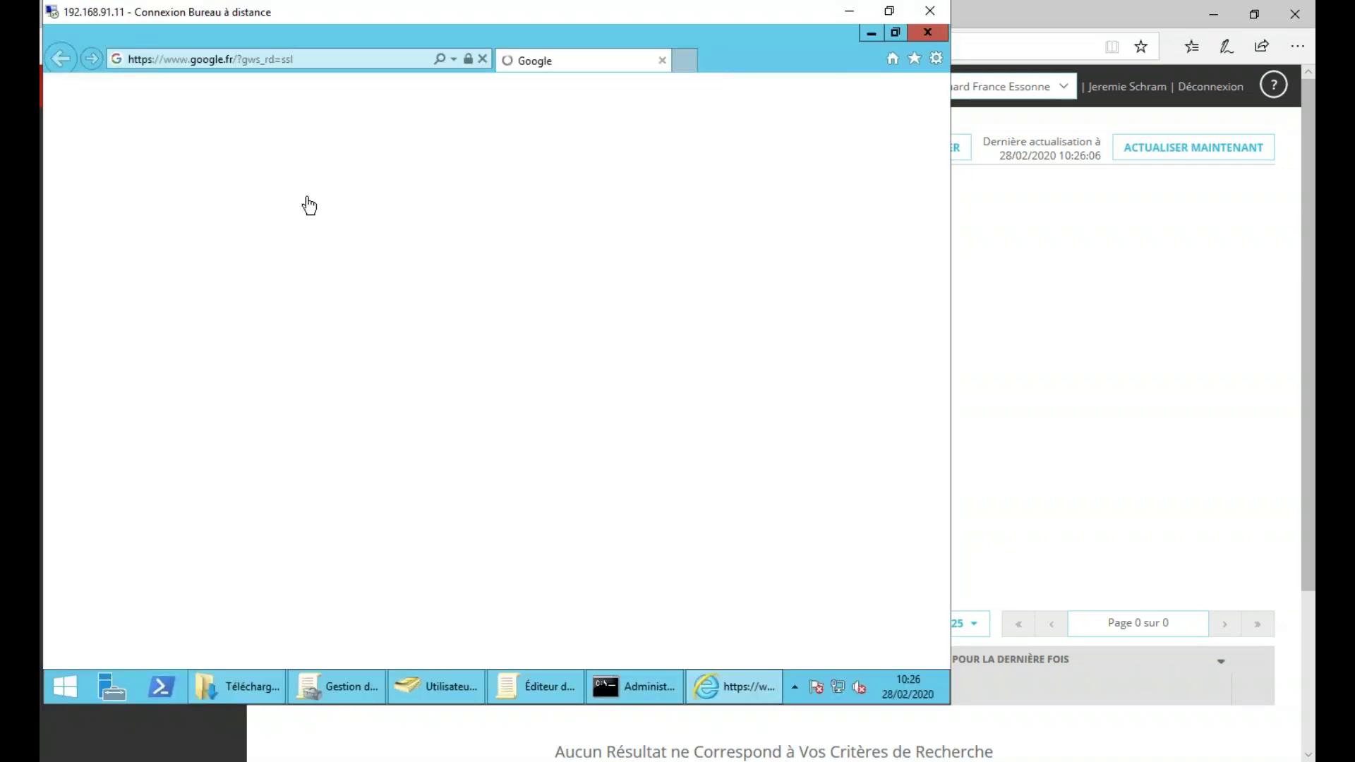
type("localhost:8080")
key("Return")
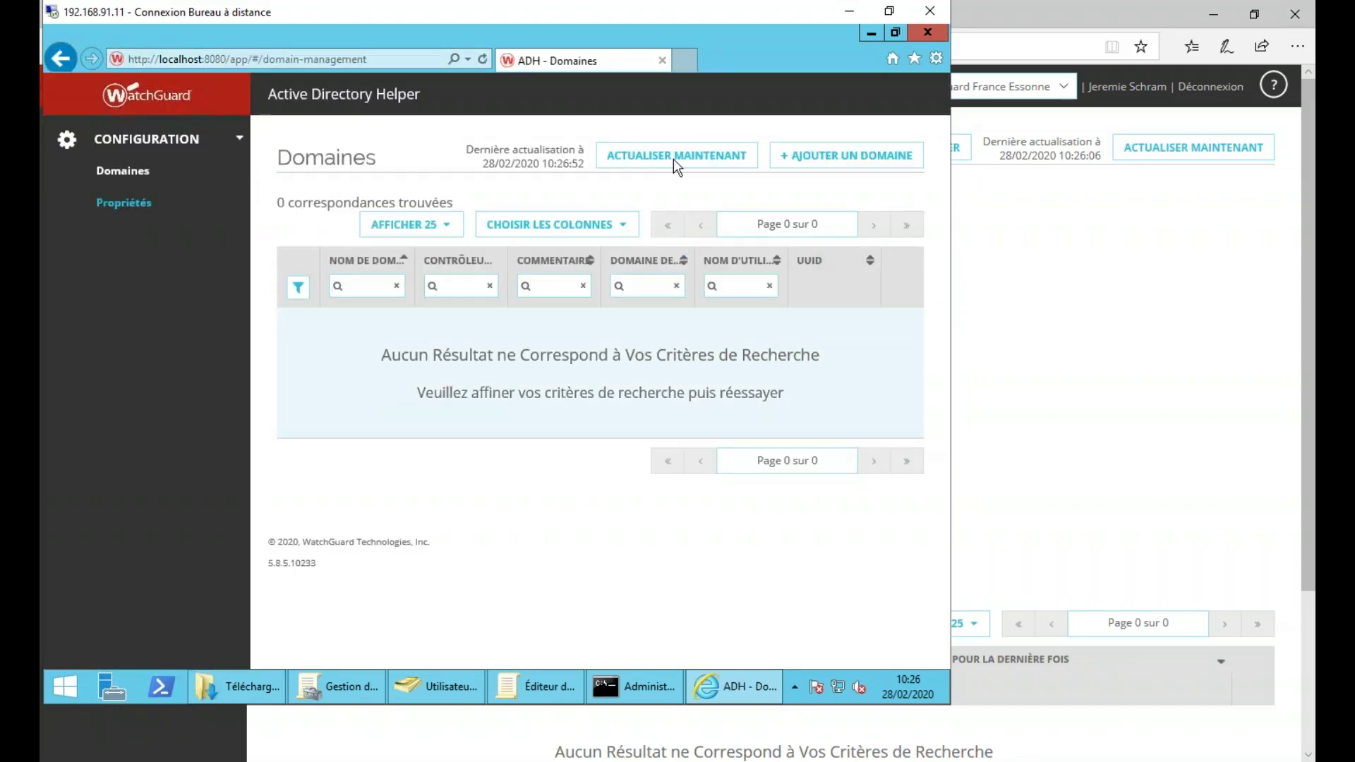
- Start a new domain with controller 192.168.91.11 using Microsoft Active Directory
left_click(836, 158)
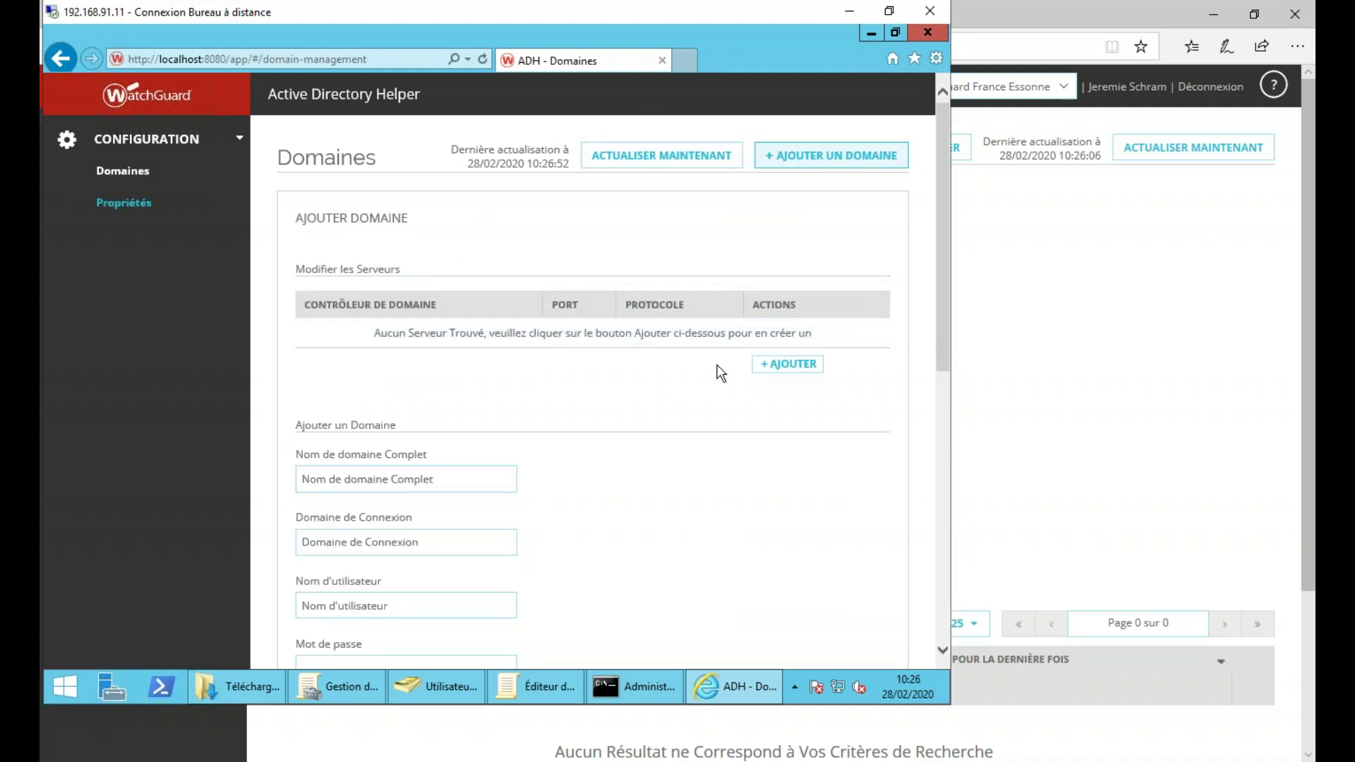
left_click(785, 365)
left_click(385, 296)
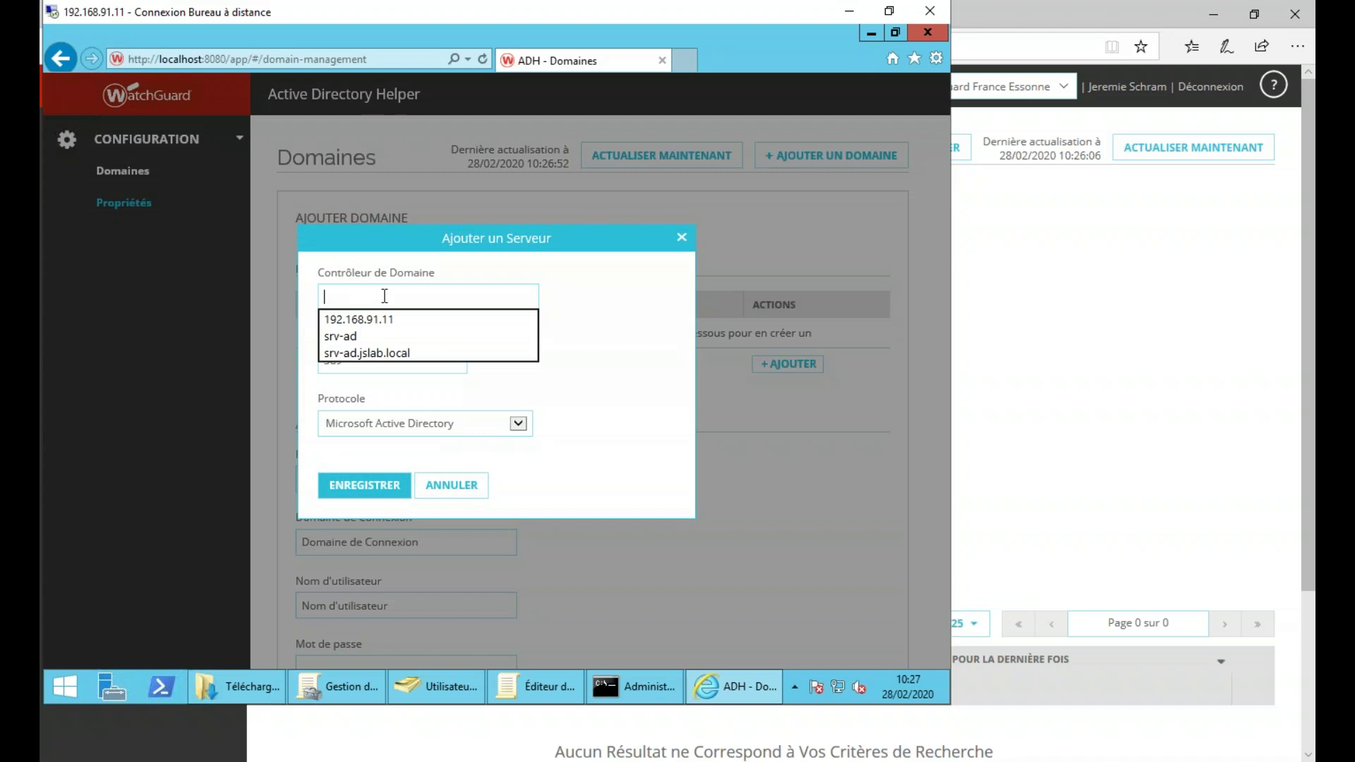
key("Down")
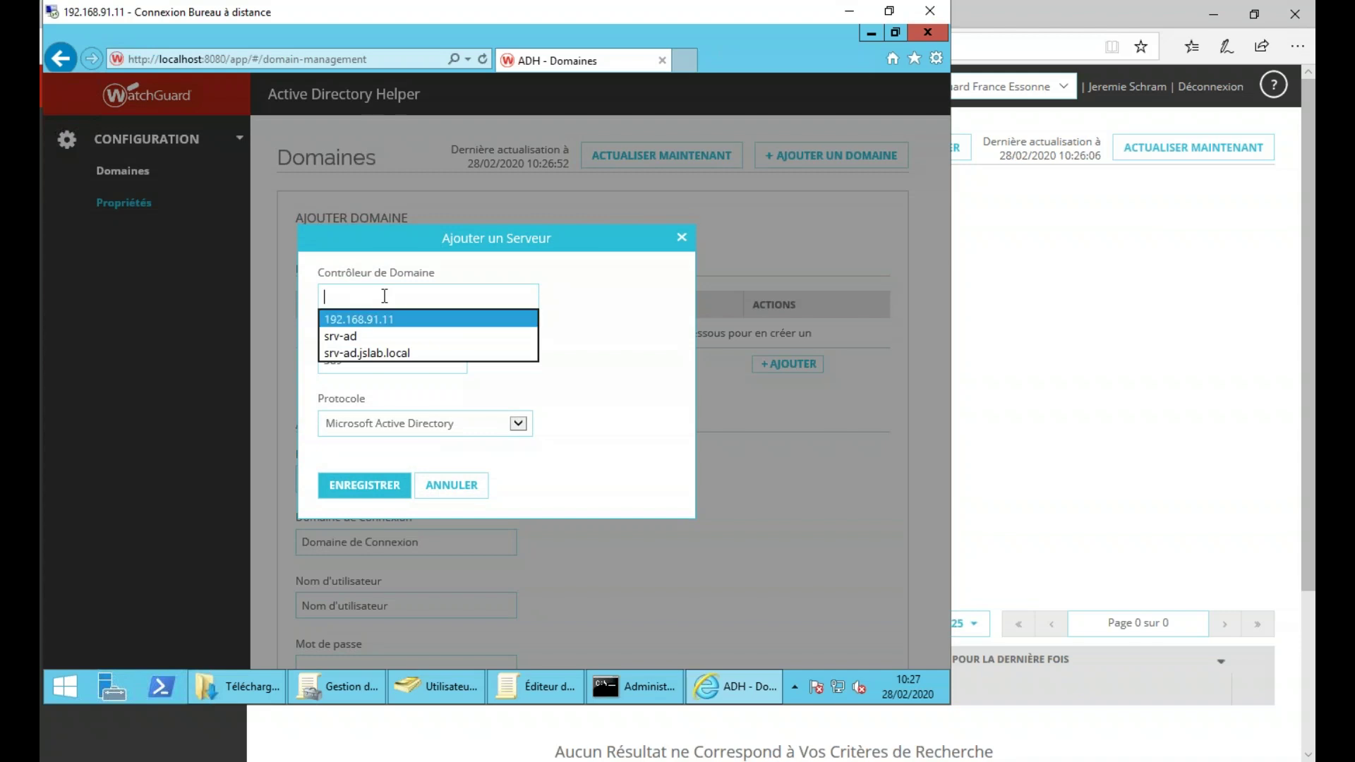
key("Tab")
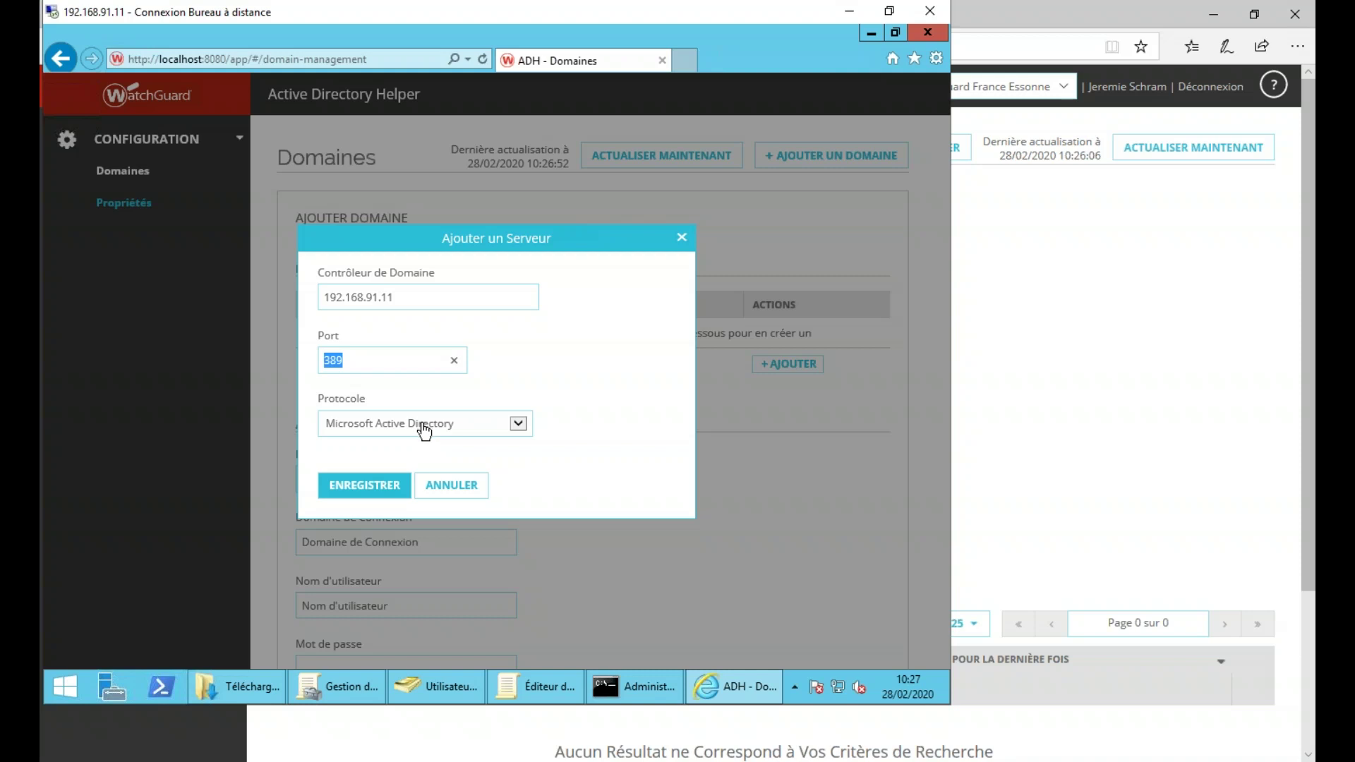
left_click(456, 432)
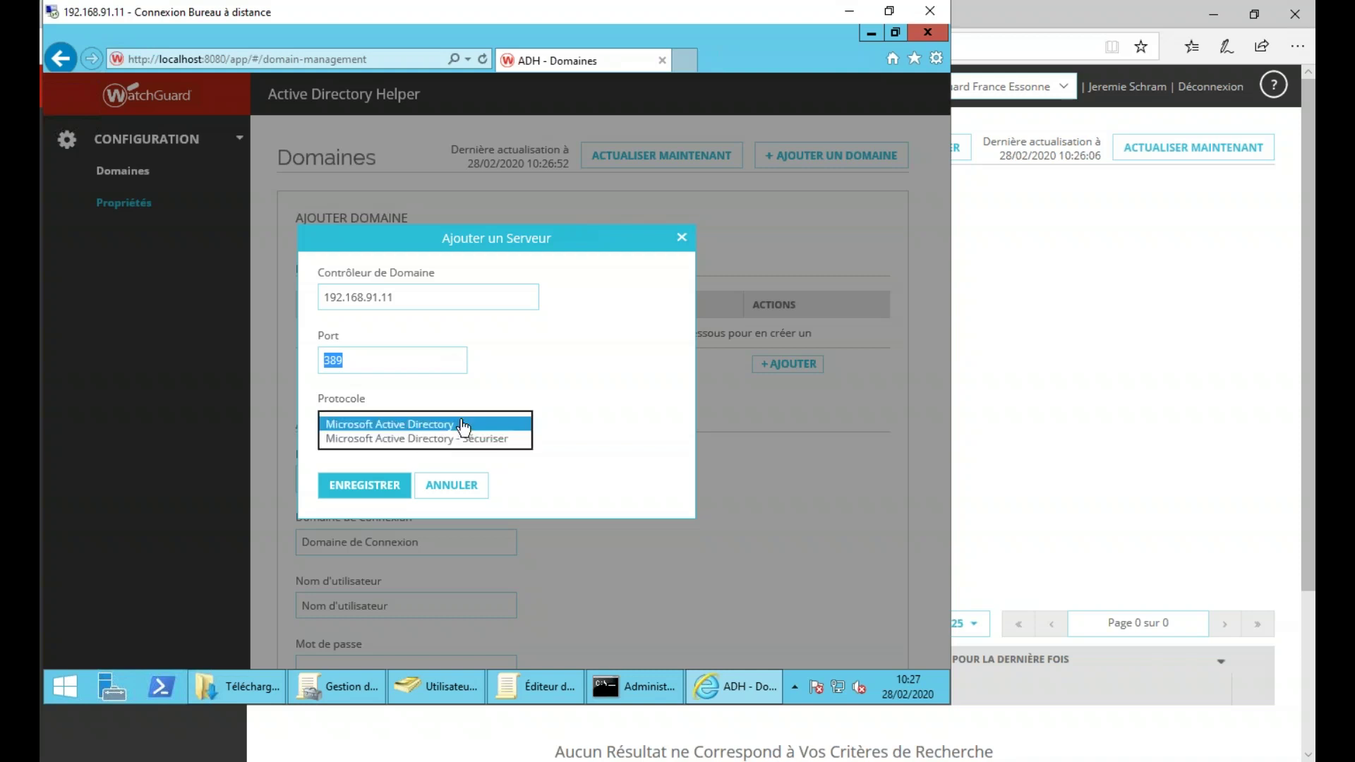
left_click(604, 423)
left_click(364, 485)
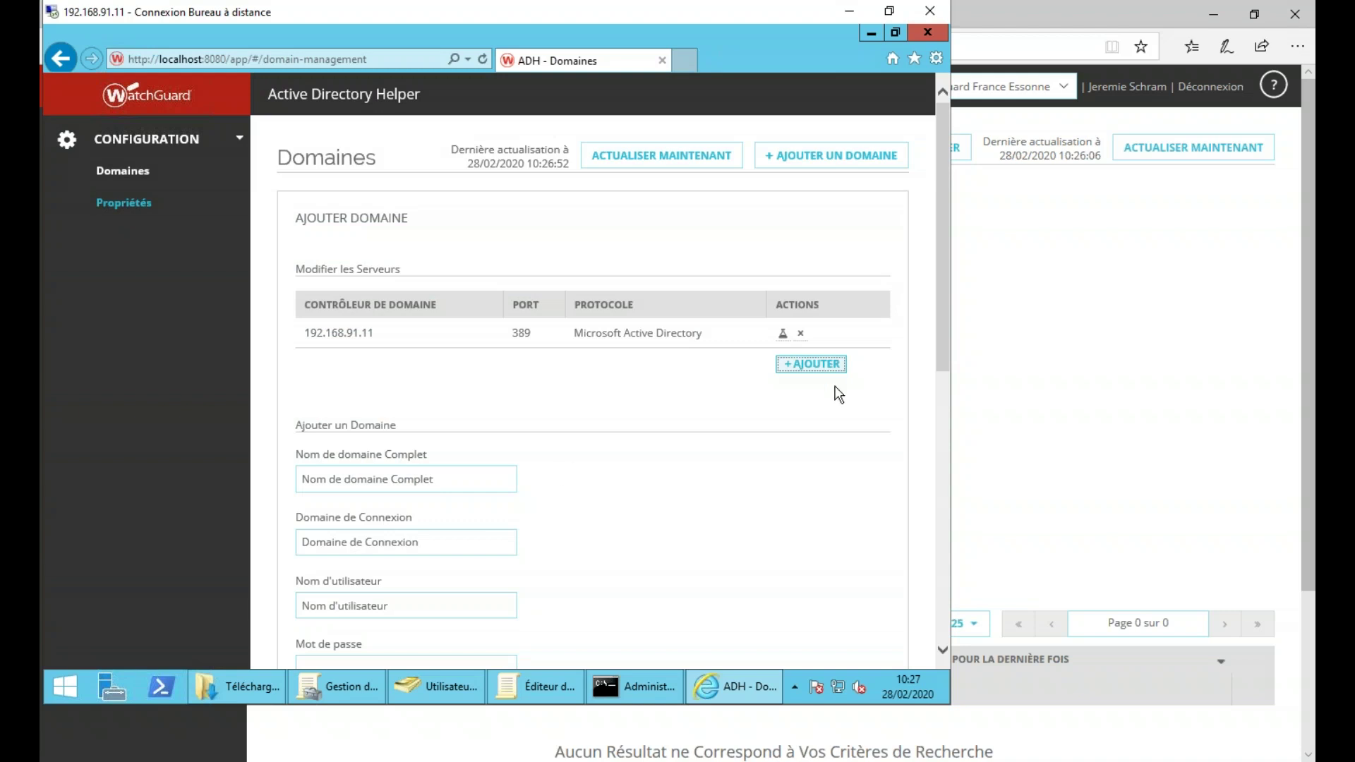
- Enter domain jslab.local, login domain jslab, the administrator user and password, then save
left_click(424, 478)
type("jslab.local")
key("Tab")
type("js")
key("Tab")
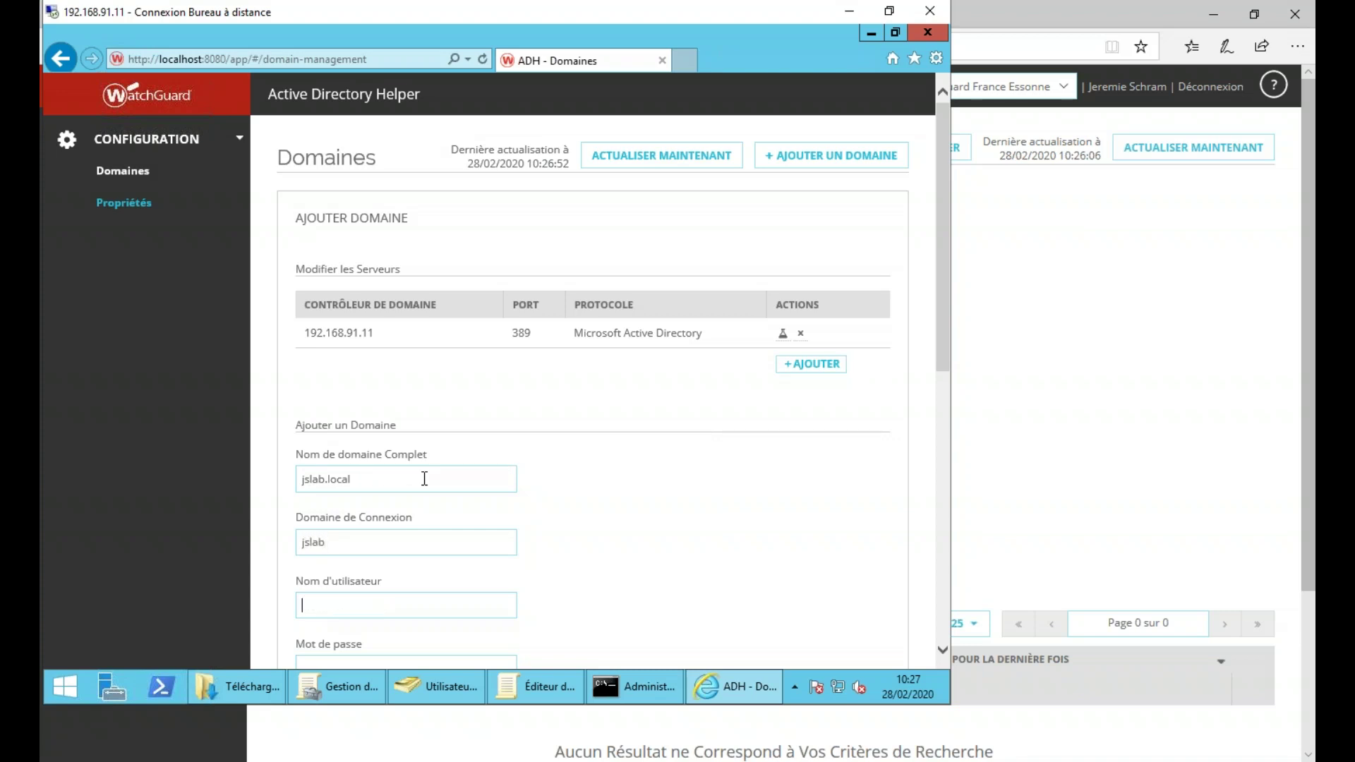
scroll(428, 479, "down", 3)
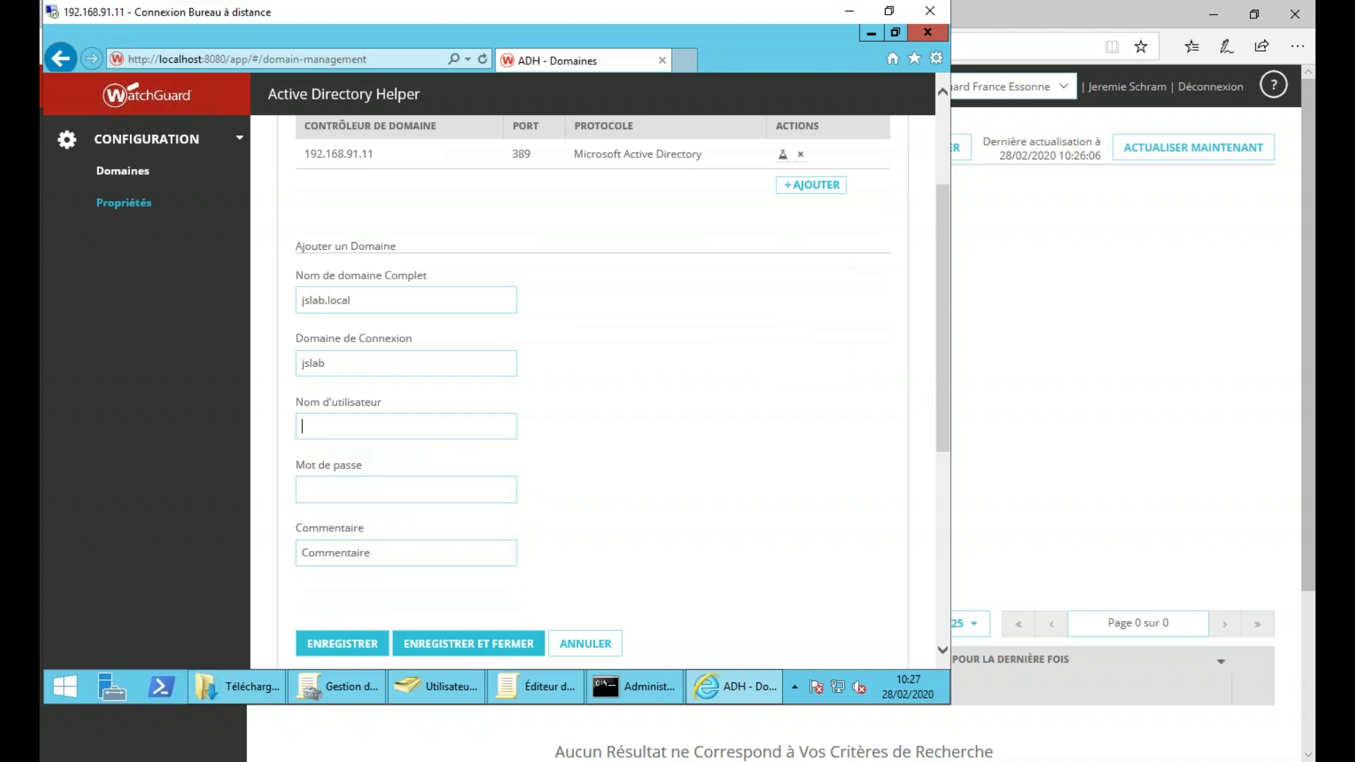
key("Down")
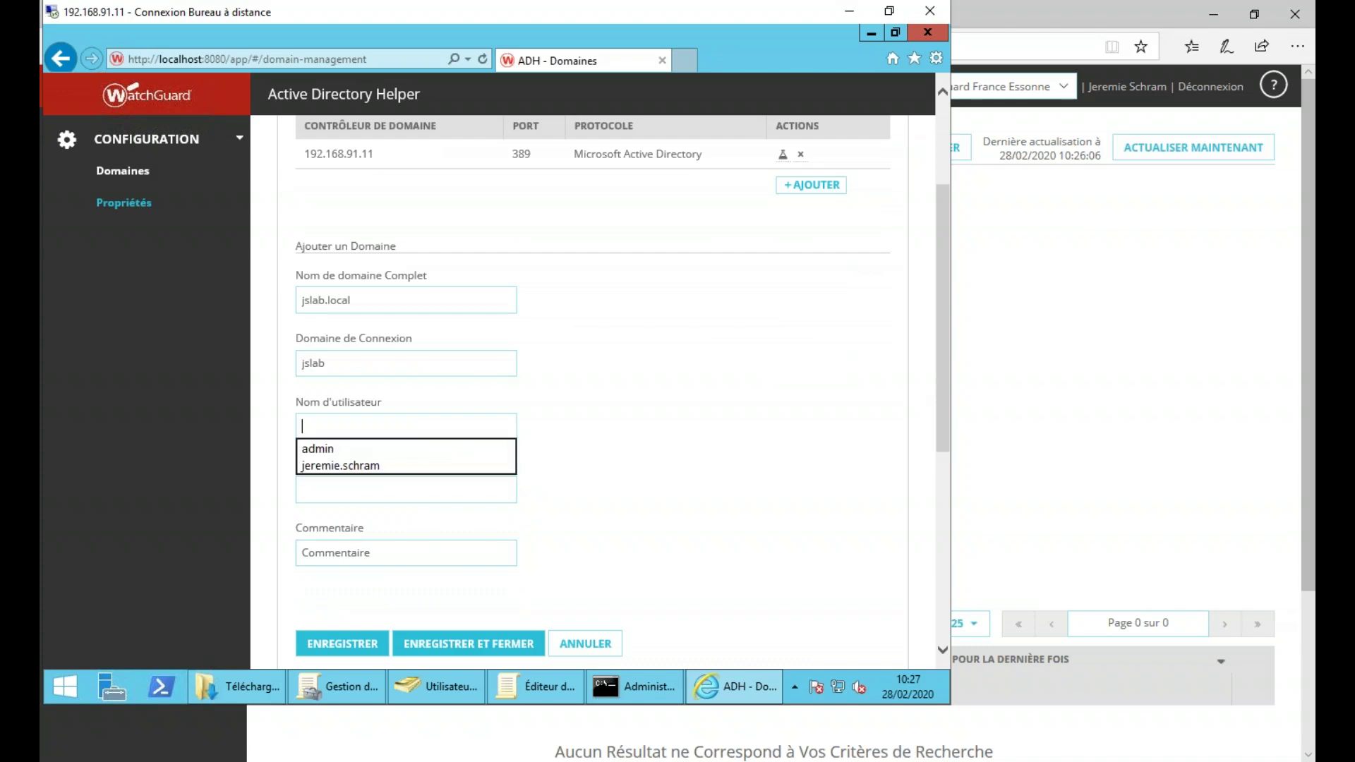
type("administrate")
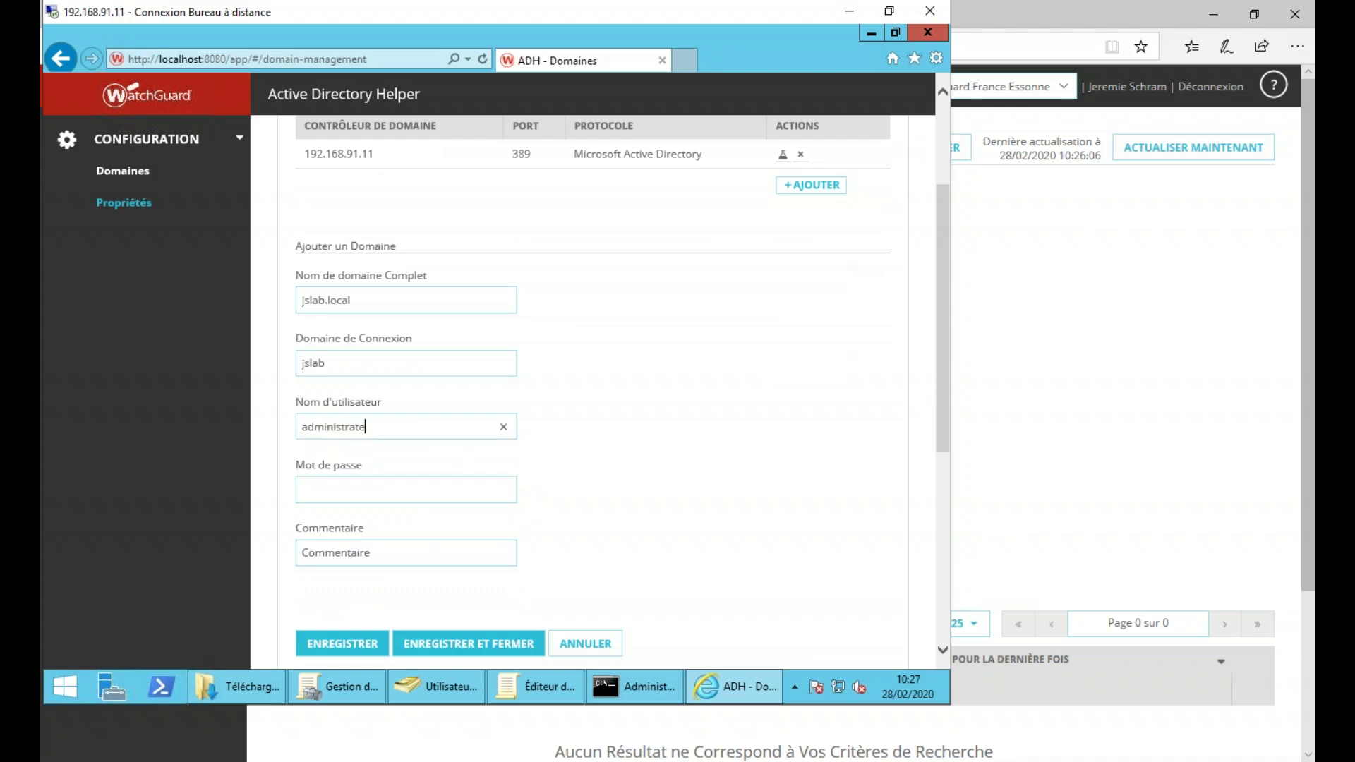
type("••••••••••••")
scroll(508, 466, "down", 3)
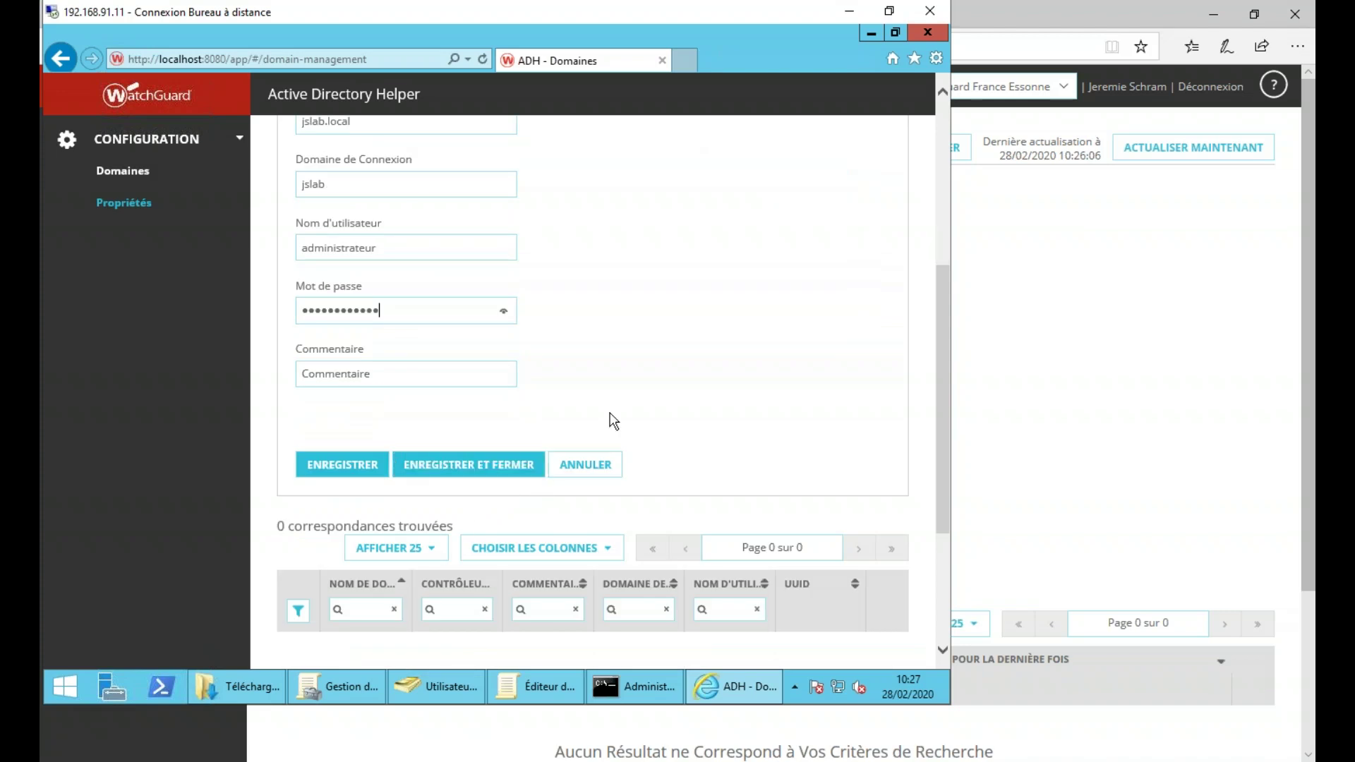
left_click(459, 466)
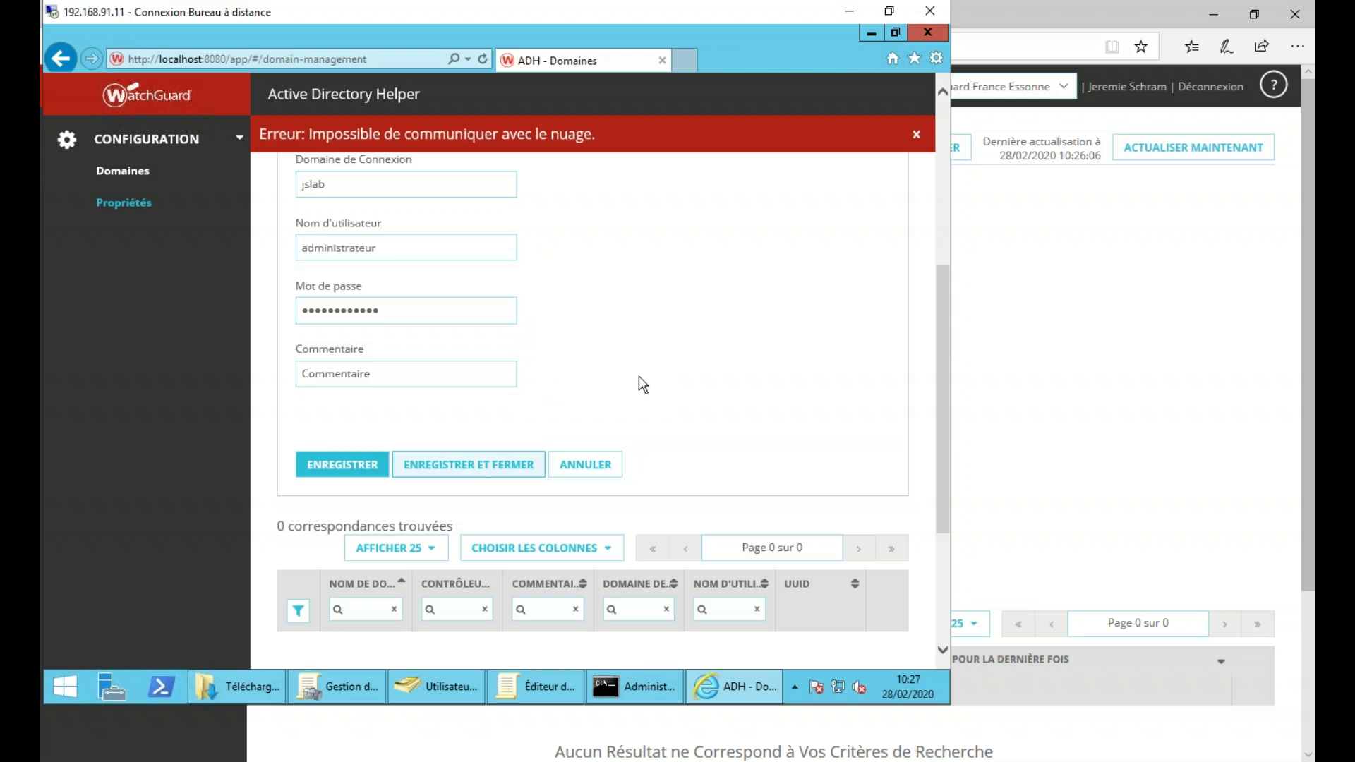
- Connect to the Management Server at 192.168.91.11 with the admin passphrase
scroll(635, 359, "up", 1)
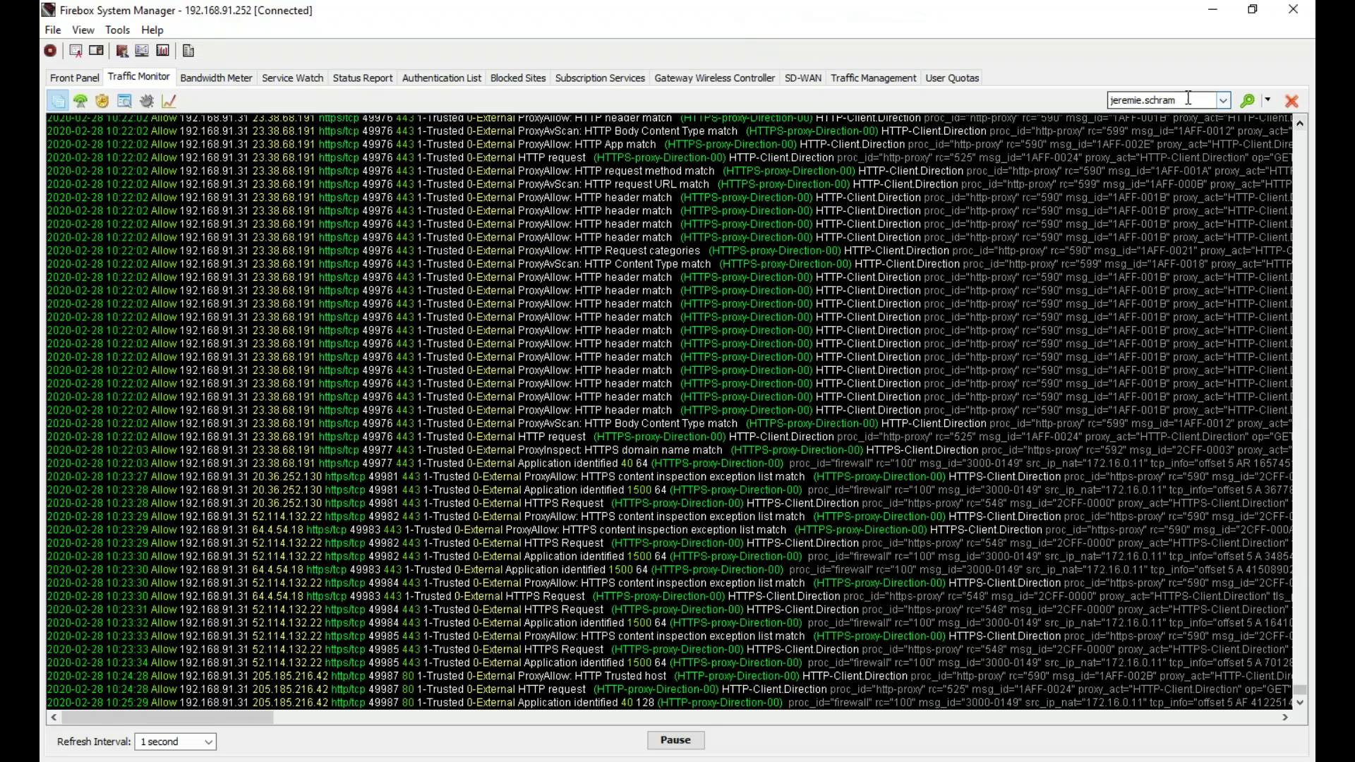
left_click(1213, 14)
mouse_move(735, 686)
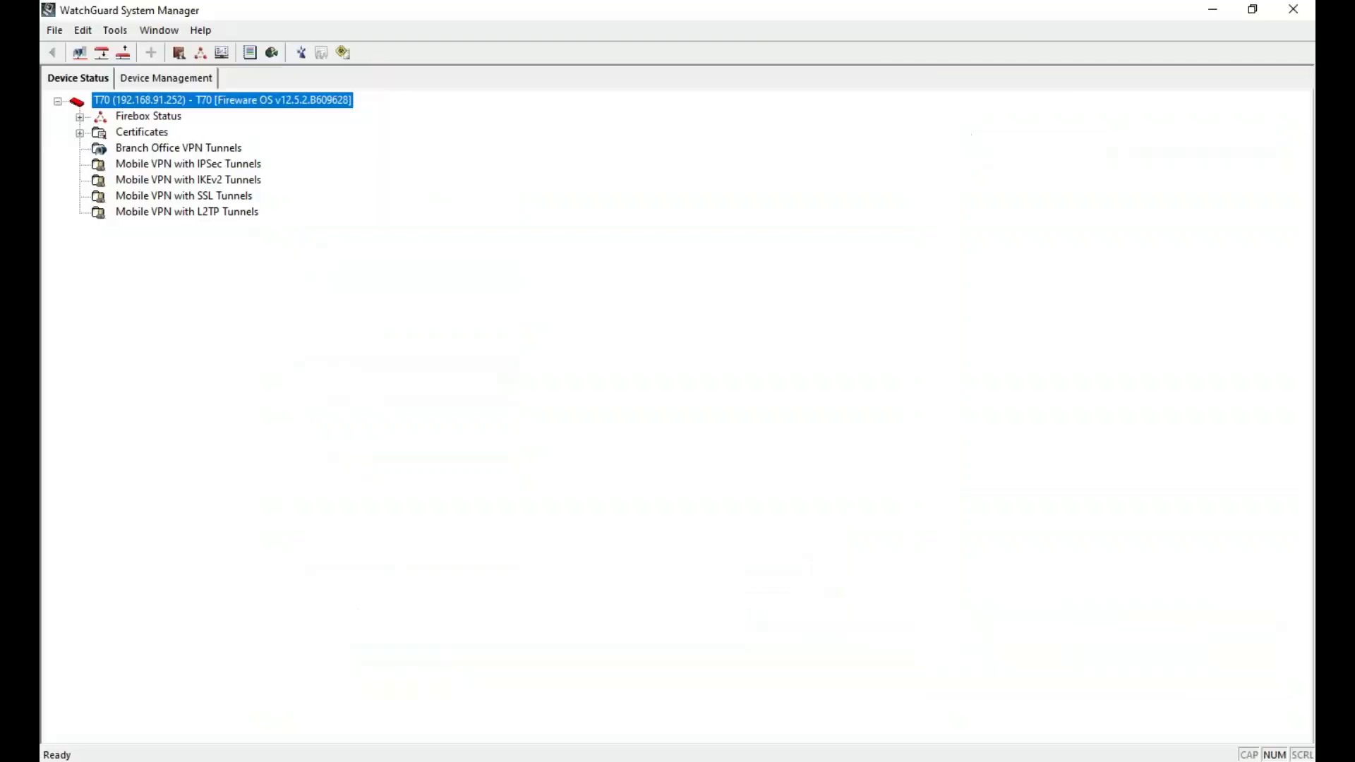
left_click(54, 29)
left_click(96, 54)
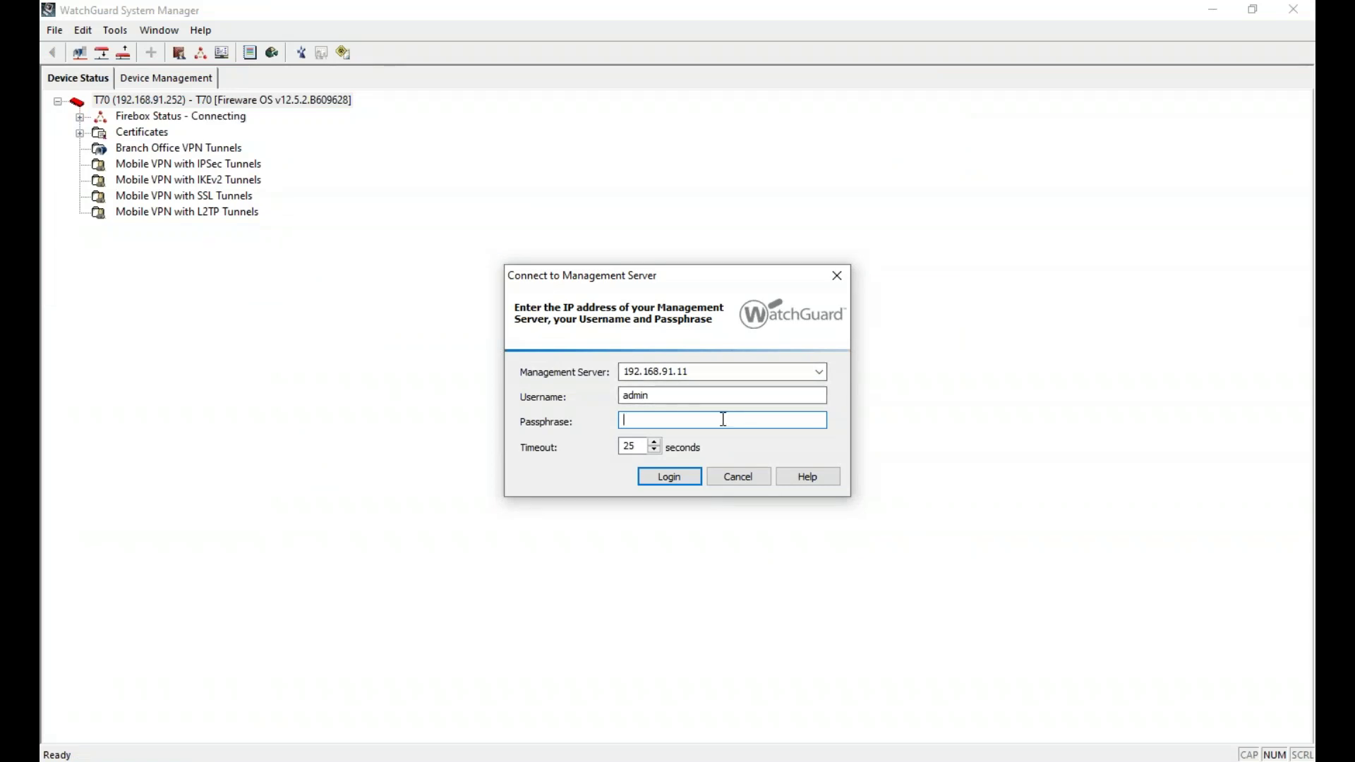
type("•••••••••")
key("Return")
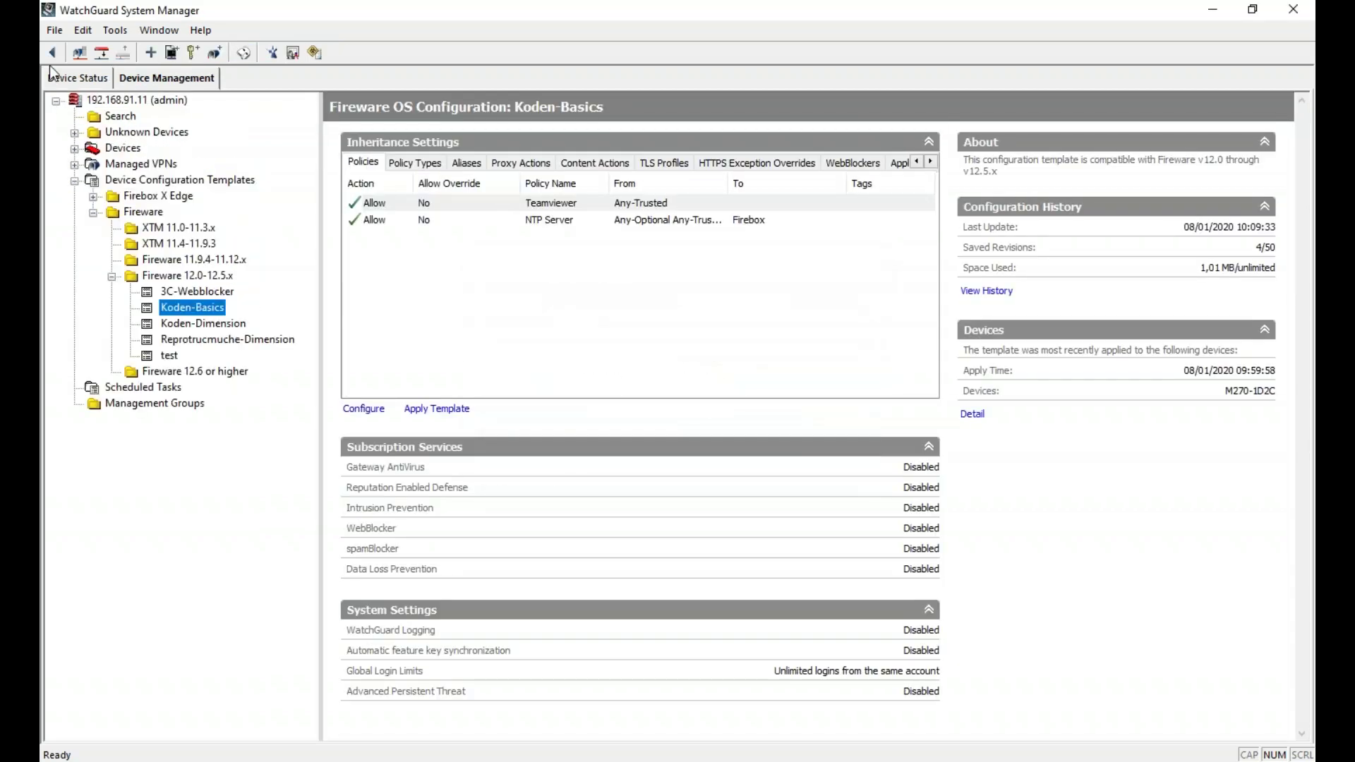
- Launch Policy Manager for M270-1D2C from Device Status
left_click(82, 77)
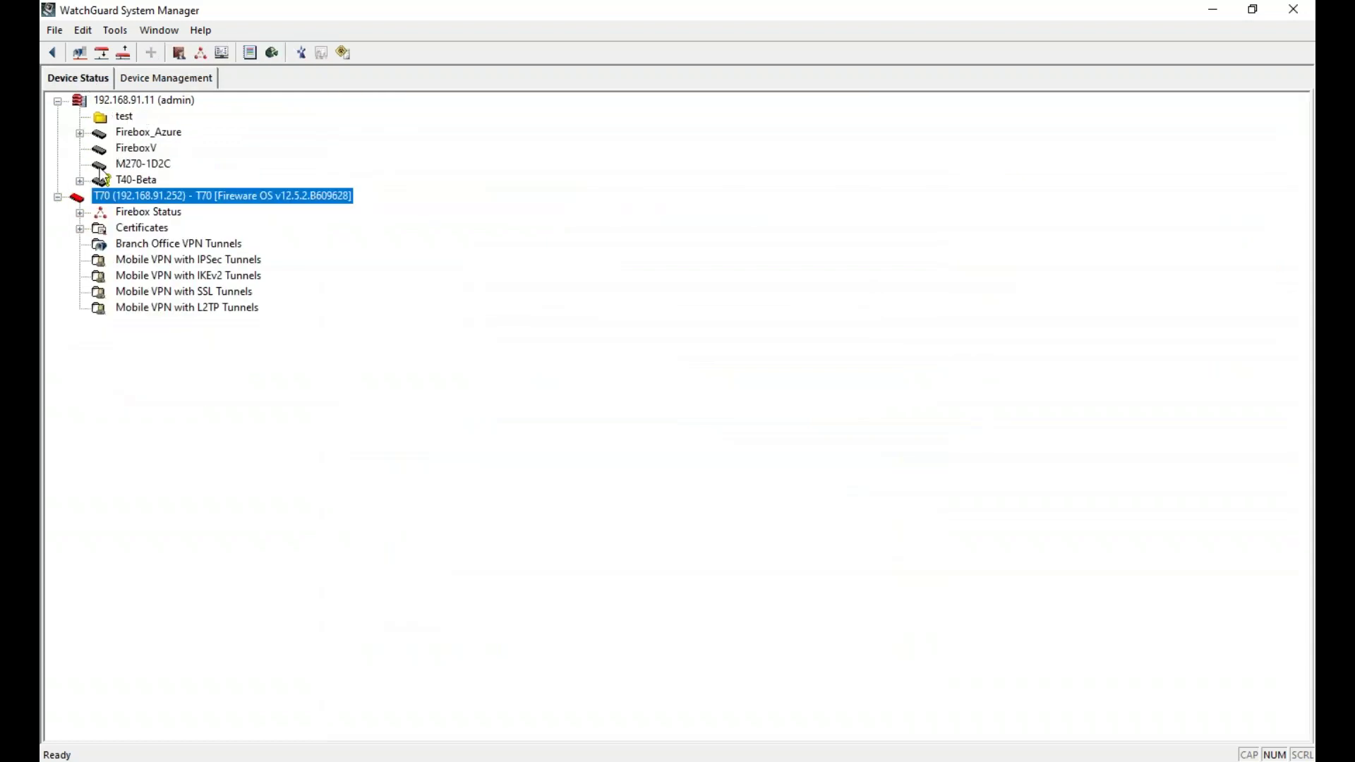
left_click(138, 160)
right_click(138, 158)
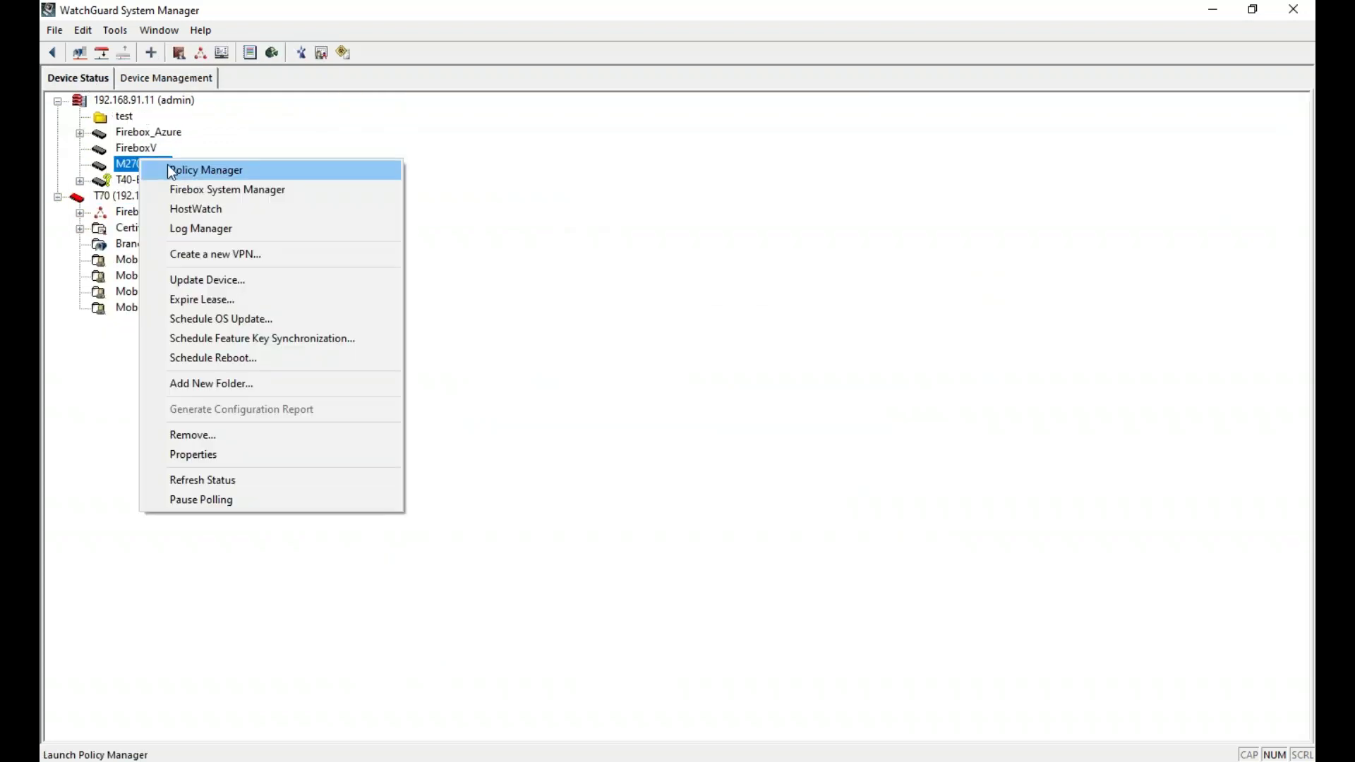
left_click(169, 165)
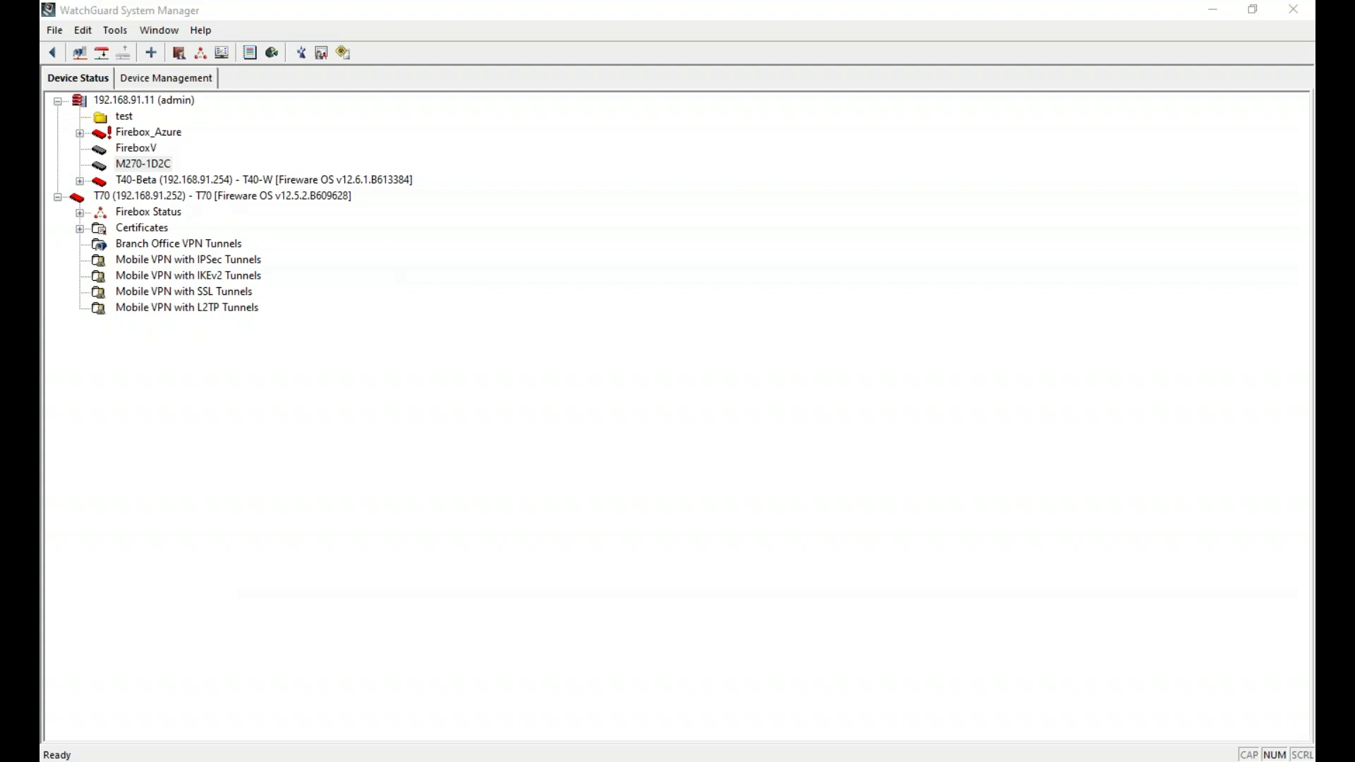
left_click(1018, 761)
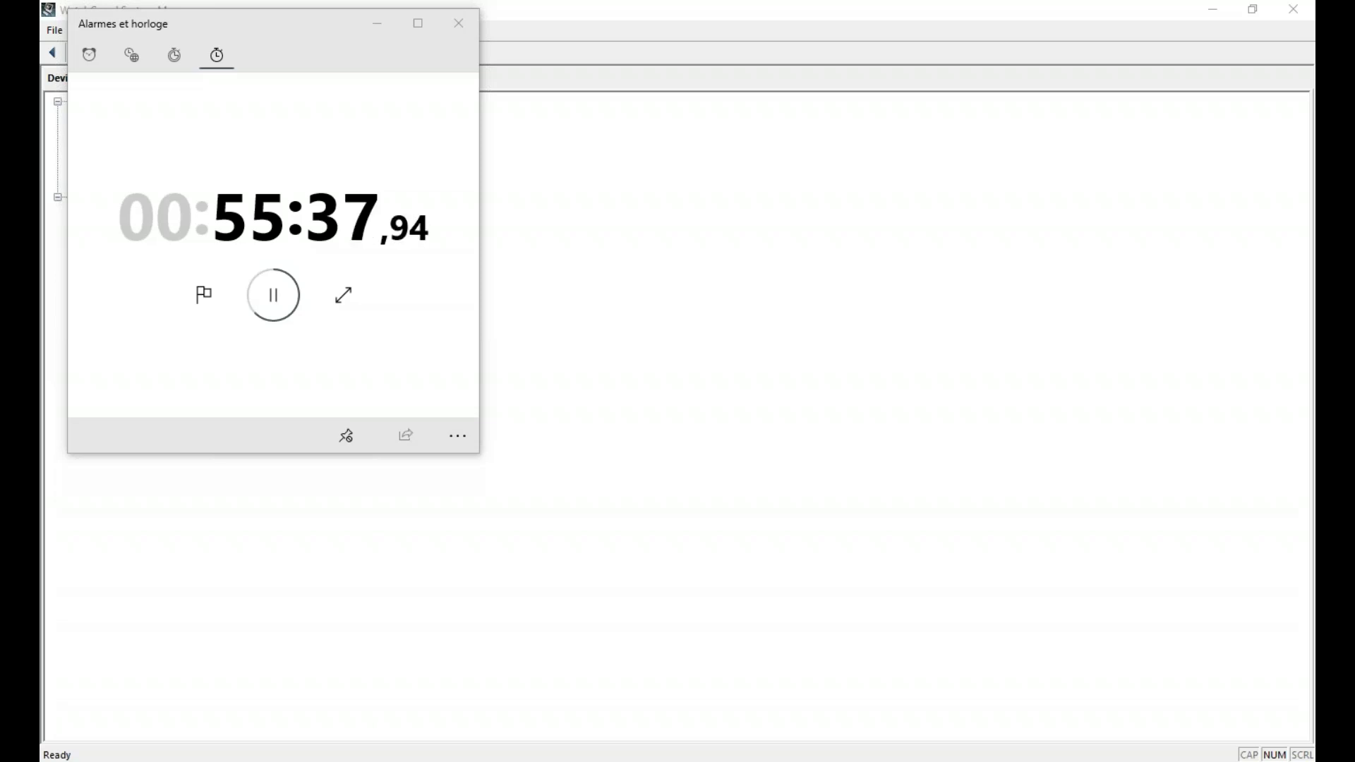
left_click(785, 413)
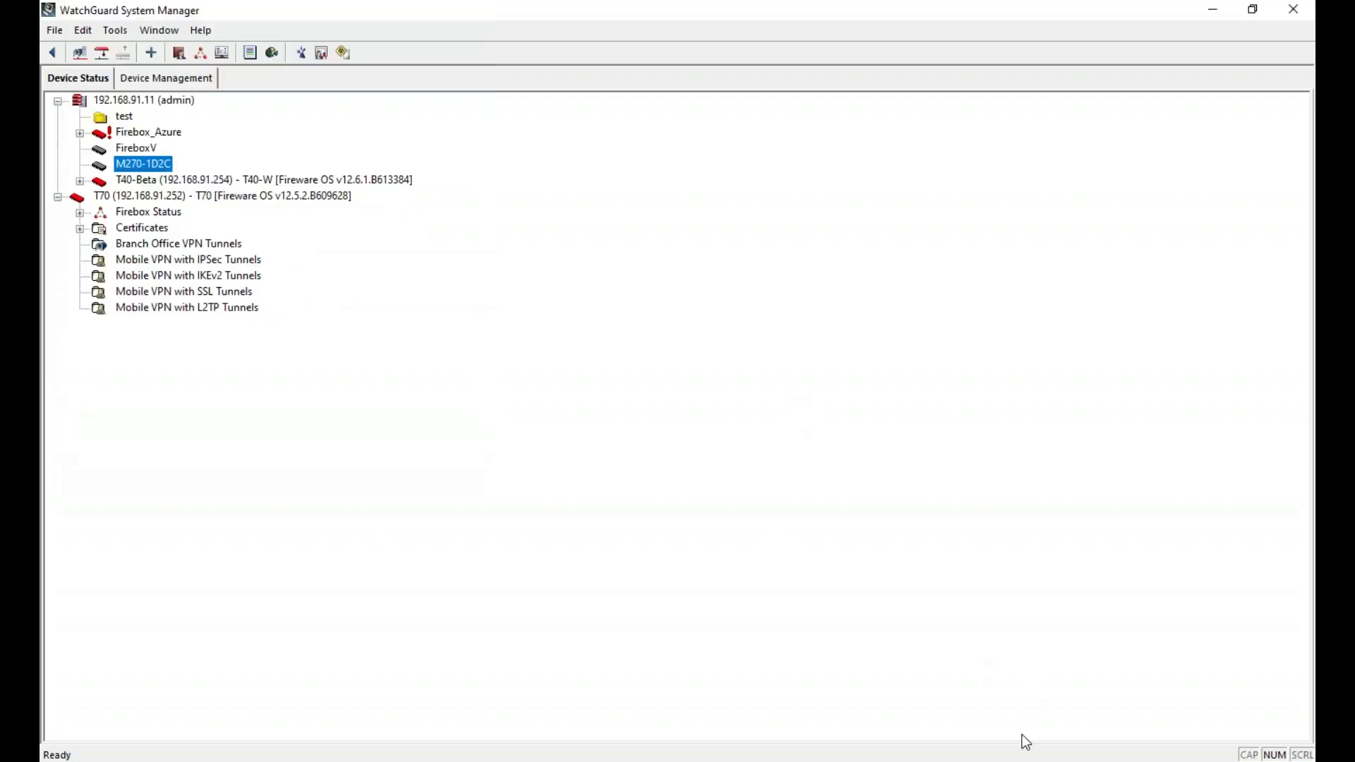
- Dismiss the cloud communication errors, check the Windows Firewall settings, and close the leftover windows
key("alt+Tab")
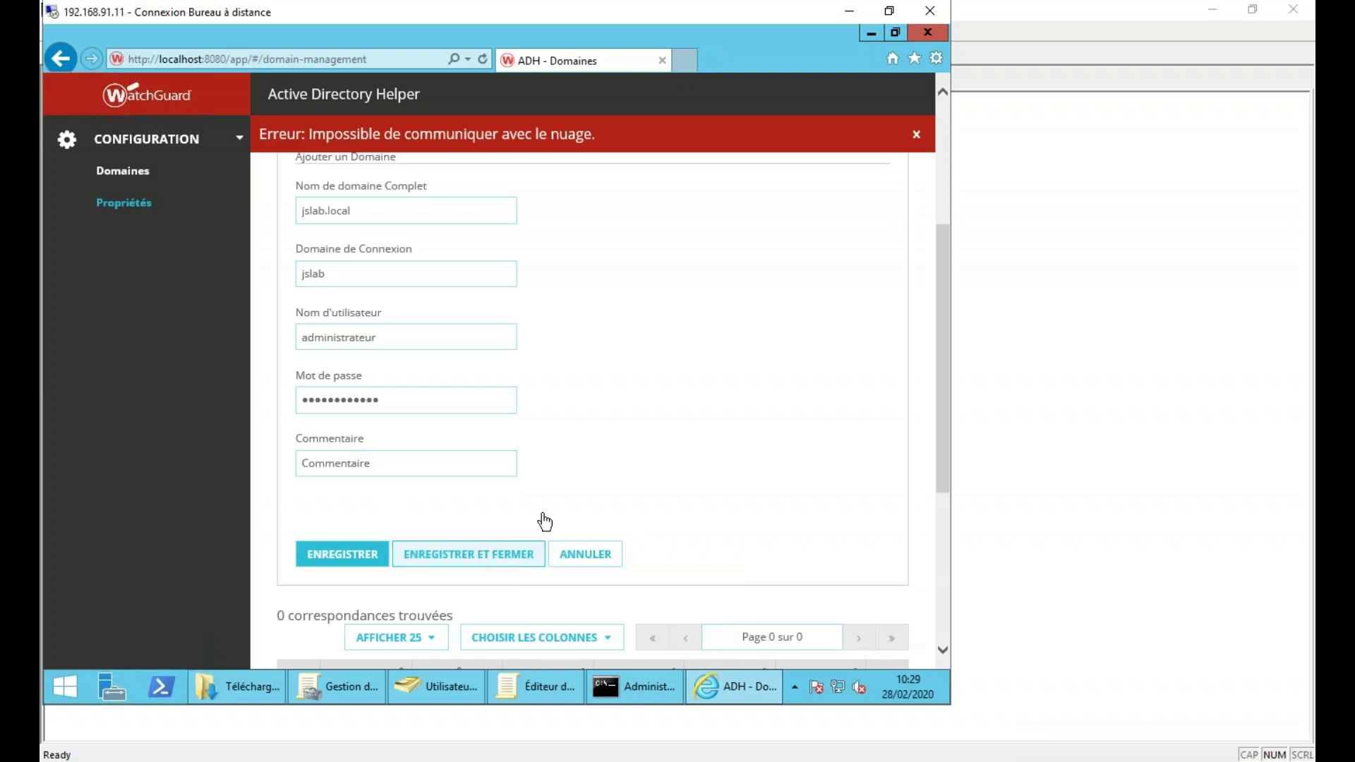
left_click(916, 135)
left_click(477, 558)
left_click(915, 134)
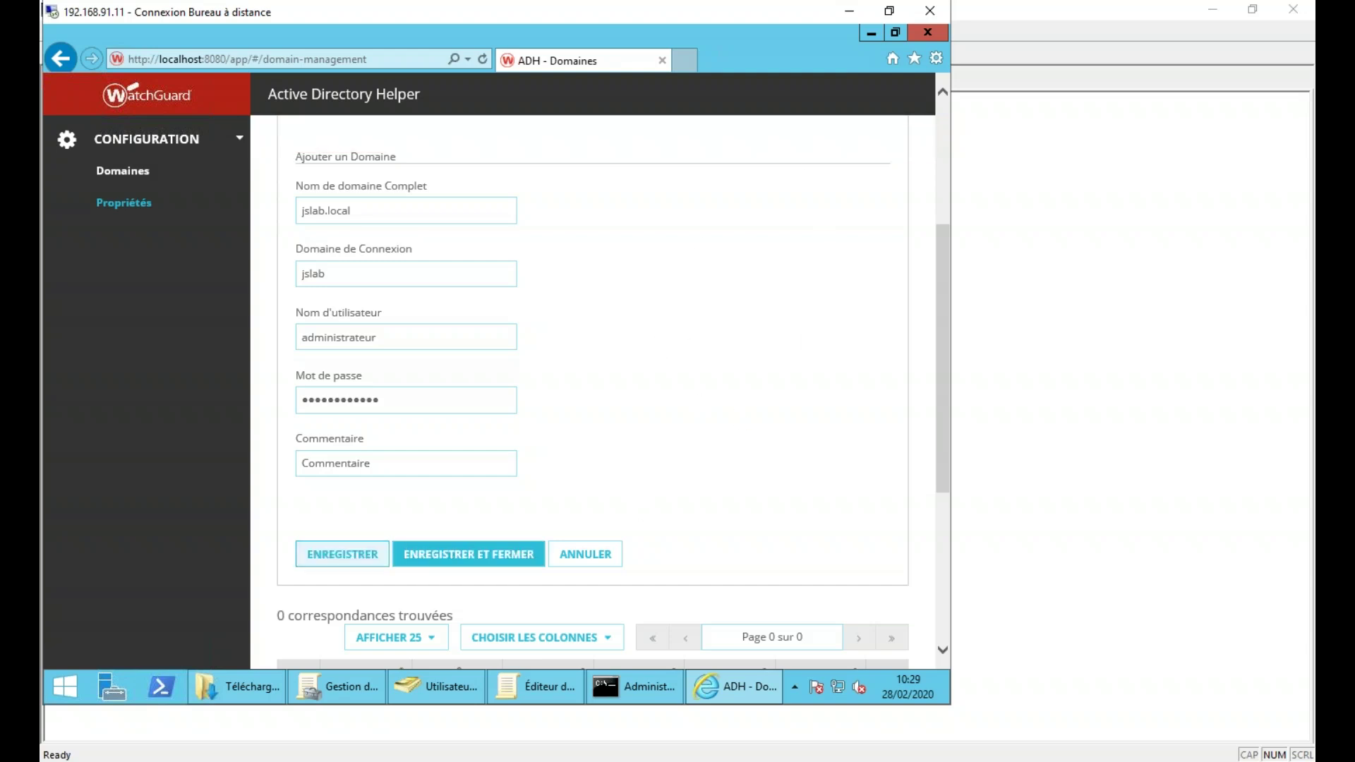
left_click(66, 686)
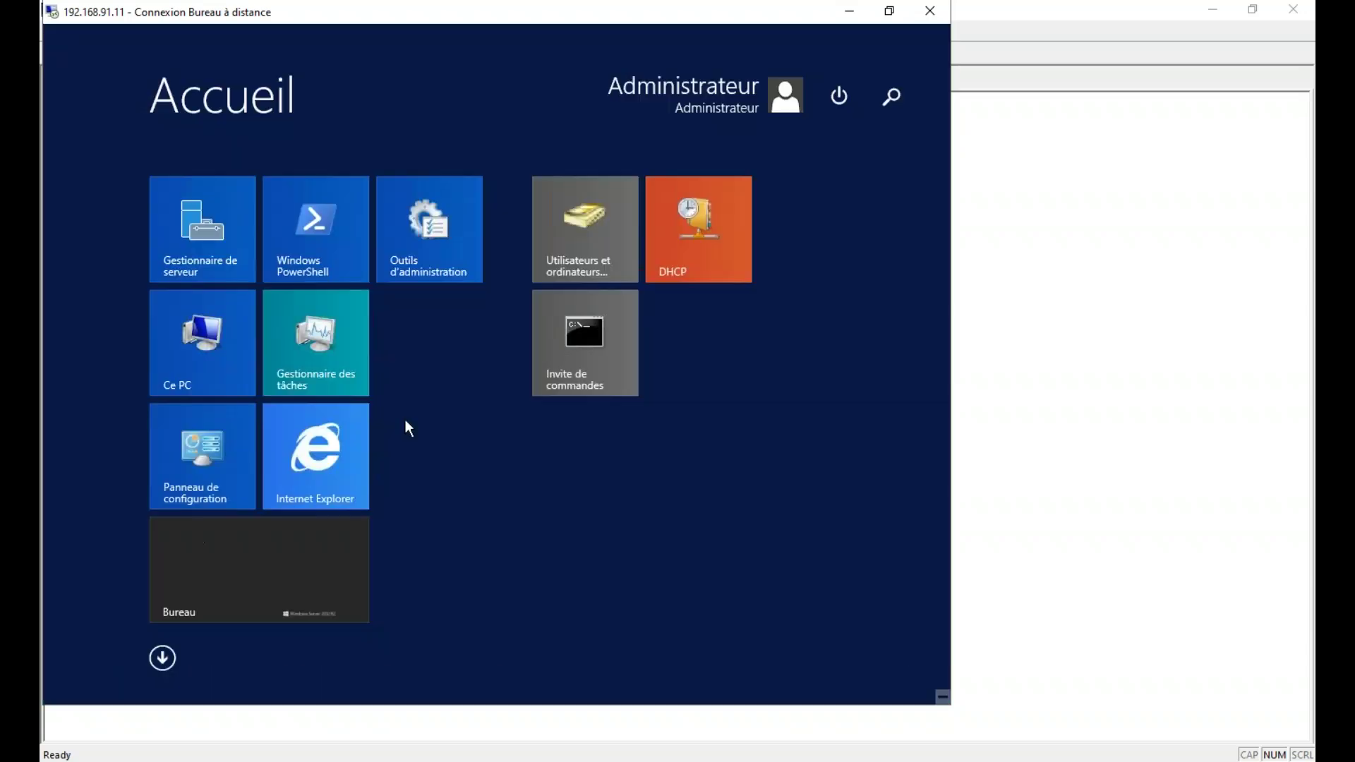
left_click(226, 449)
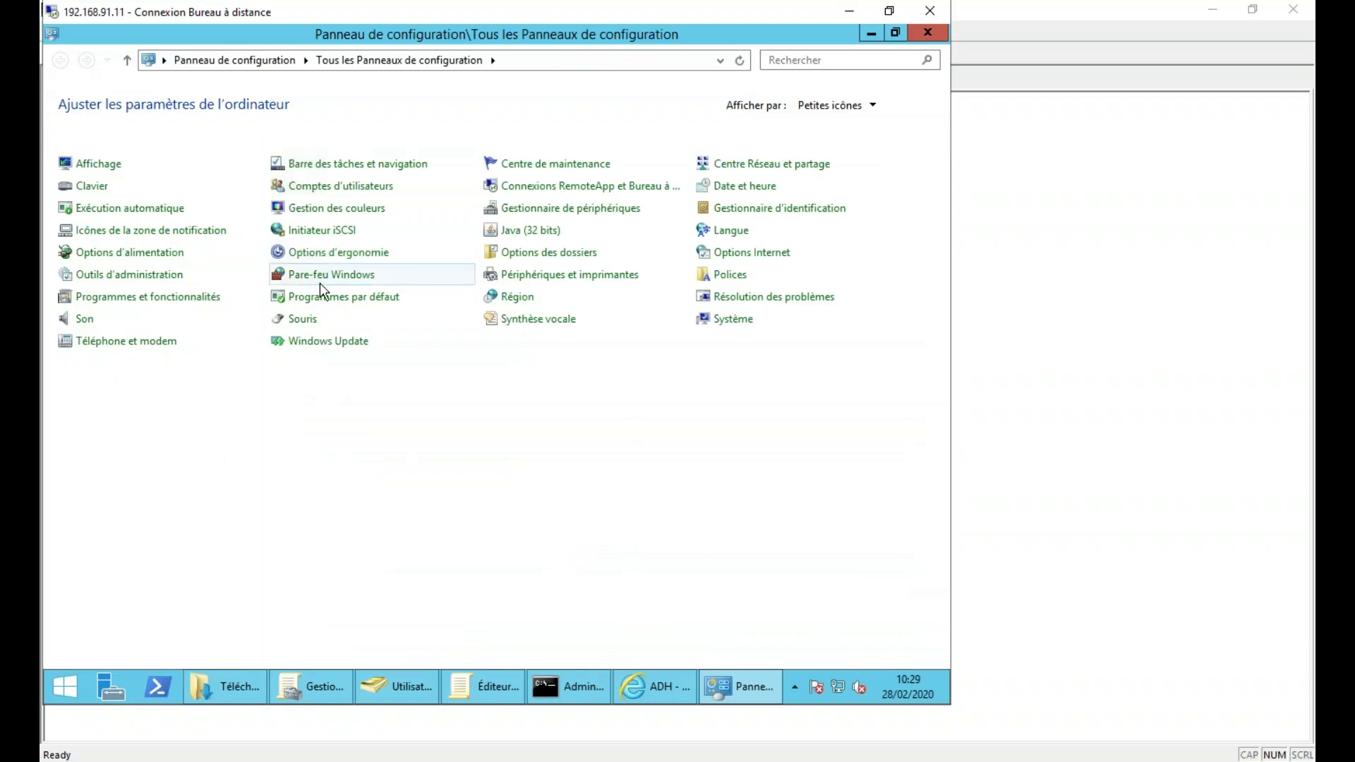
left_click(320, 280)
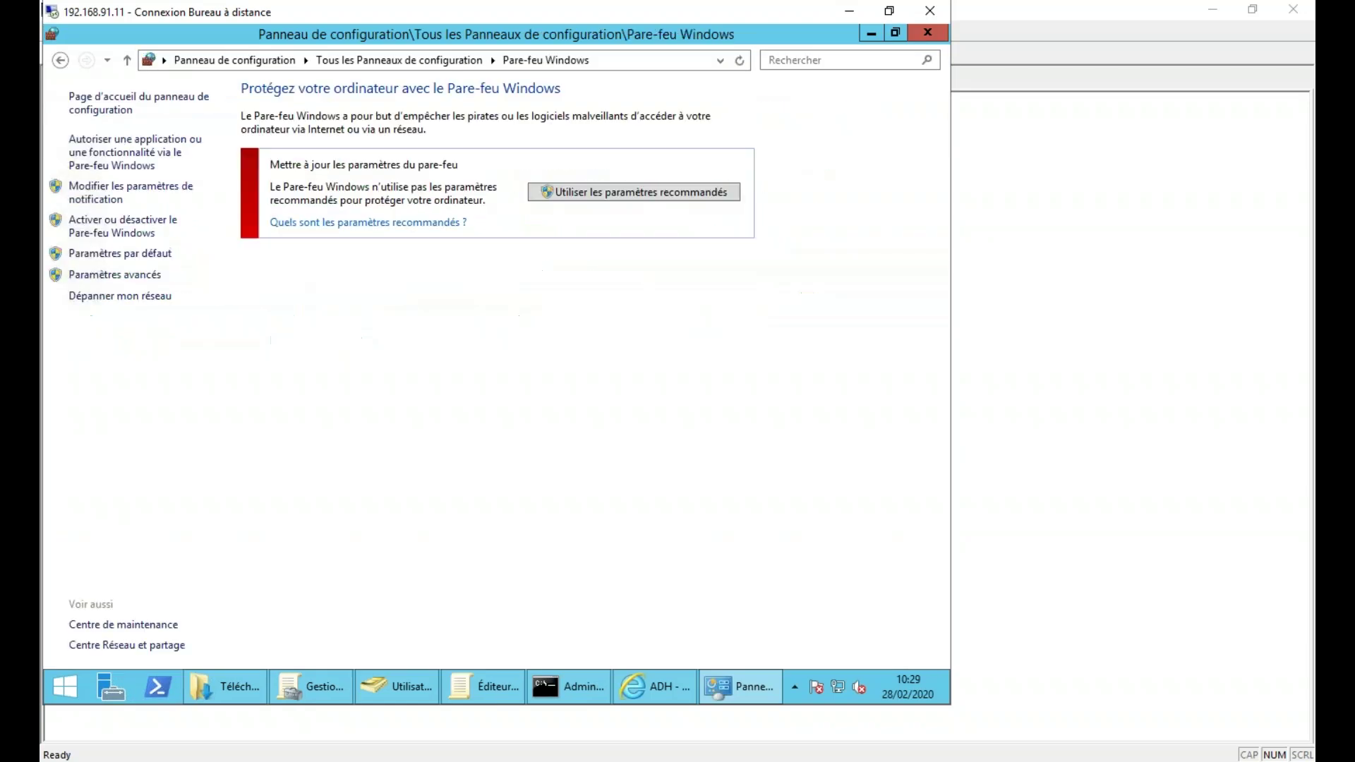
left_click(135, 225)
left_click(927, 33)
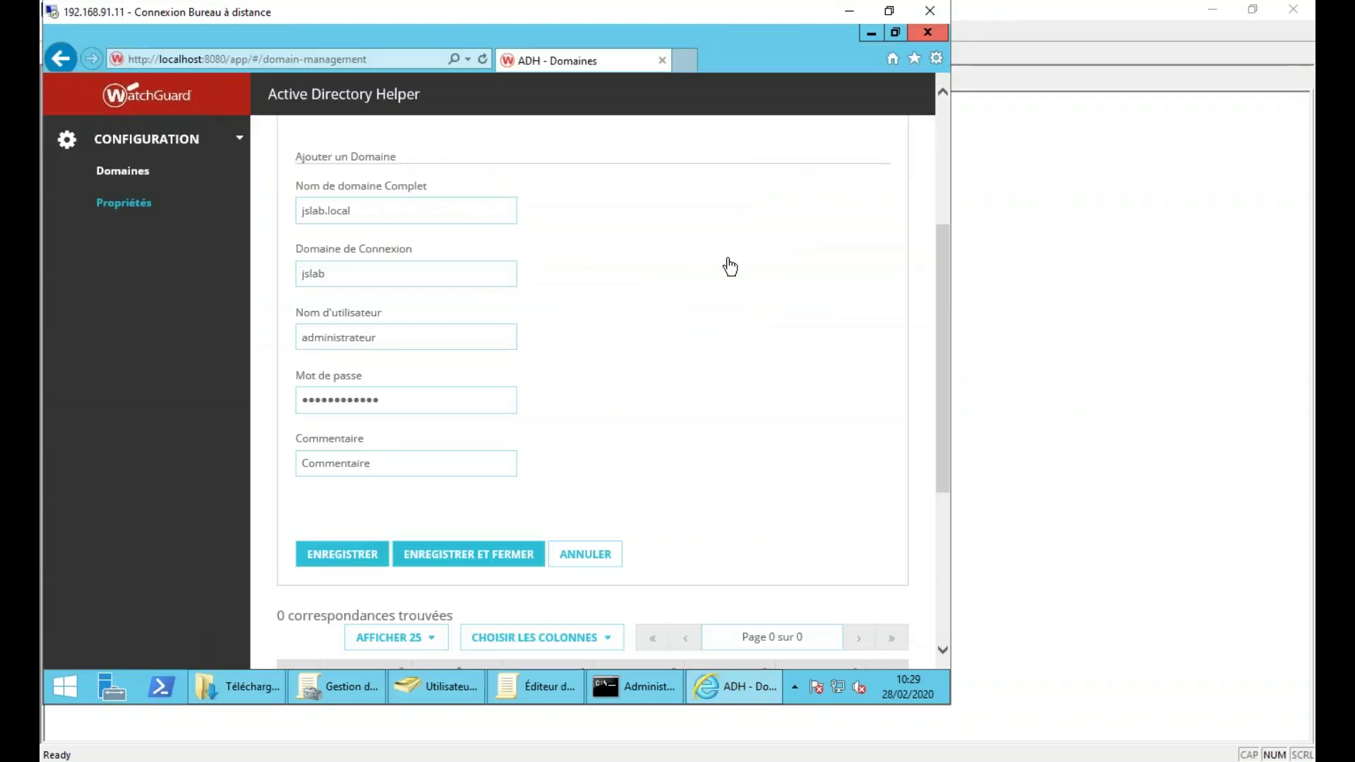
left_click(928, 33)
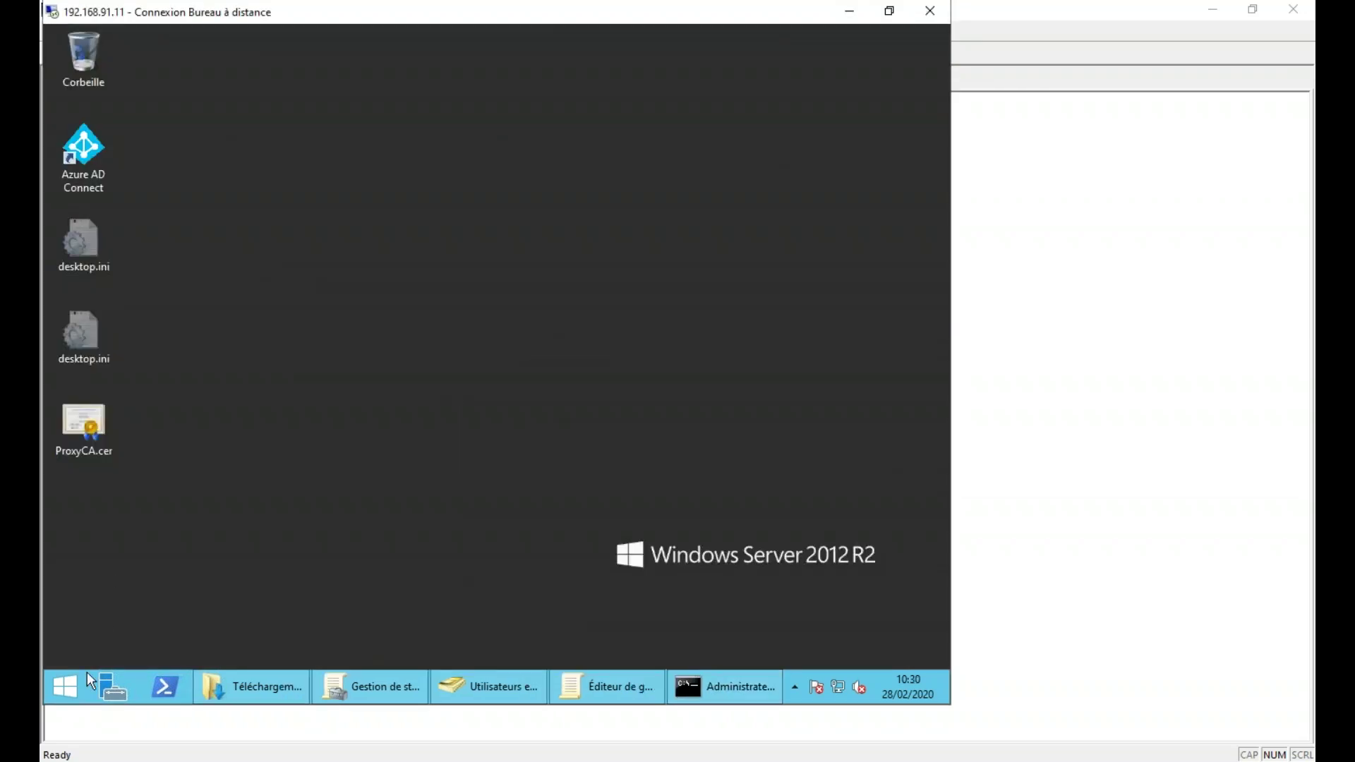
- Uninstall WatchGuard Active Directory Helper via Programmes et fonctionnalités and close the list
left_click(68, 688)
left_click(199, 451)
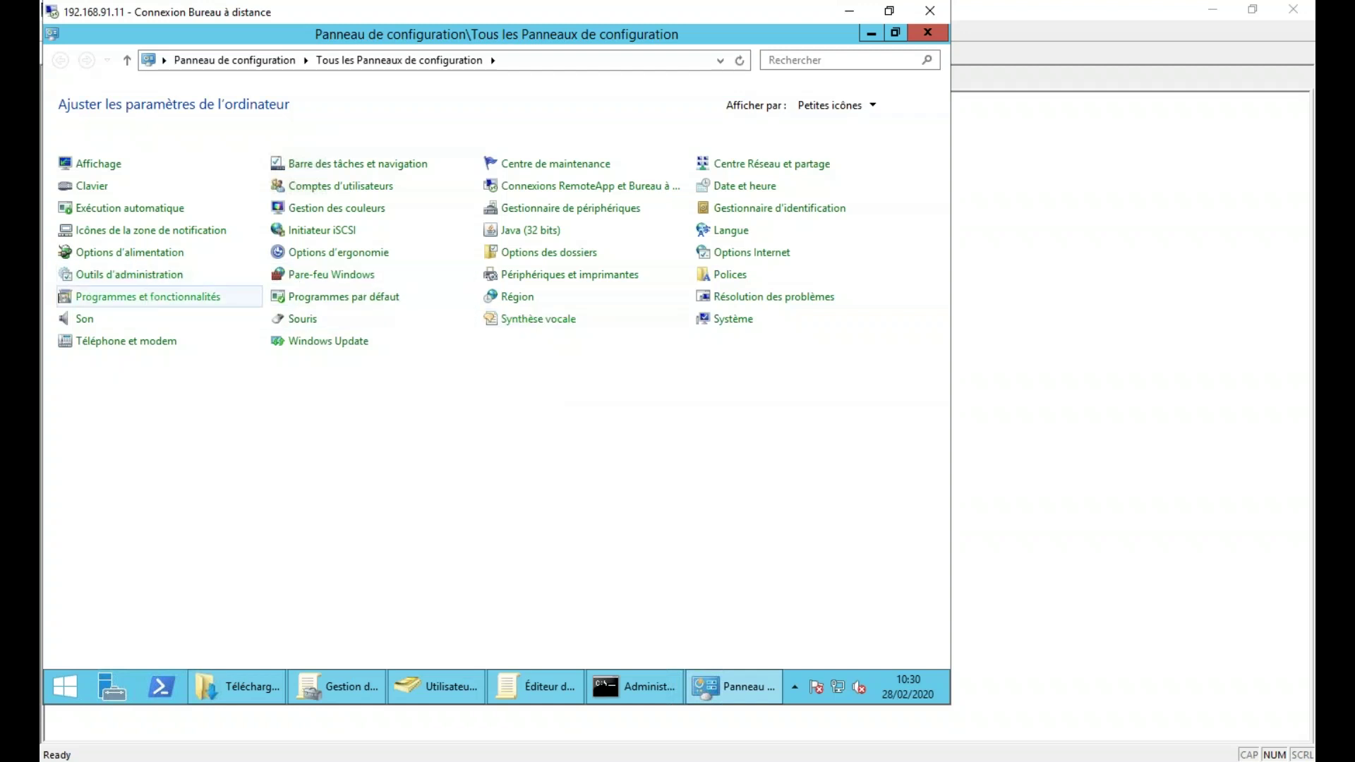
left_click(148, 297)
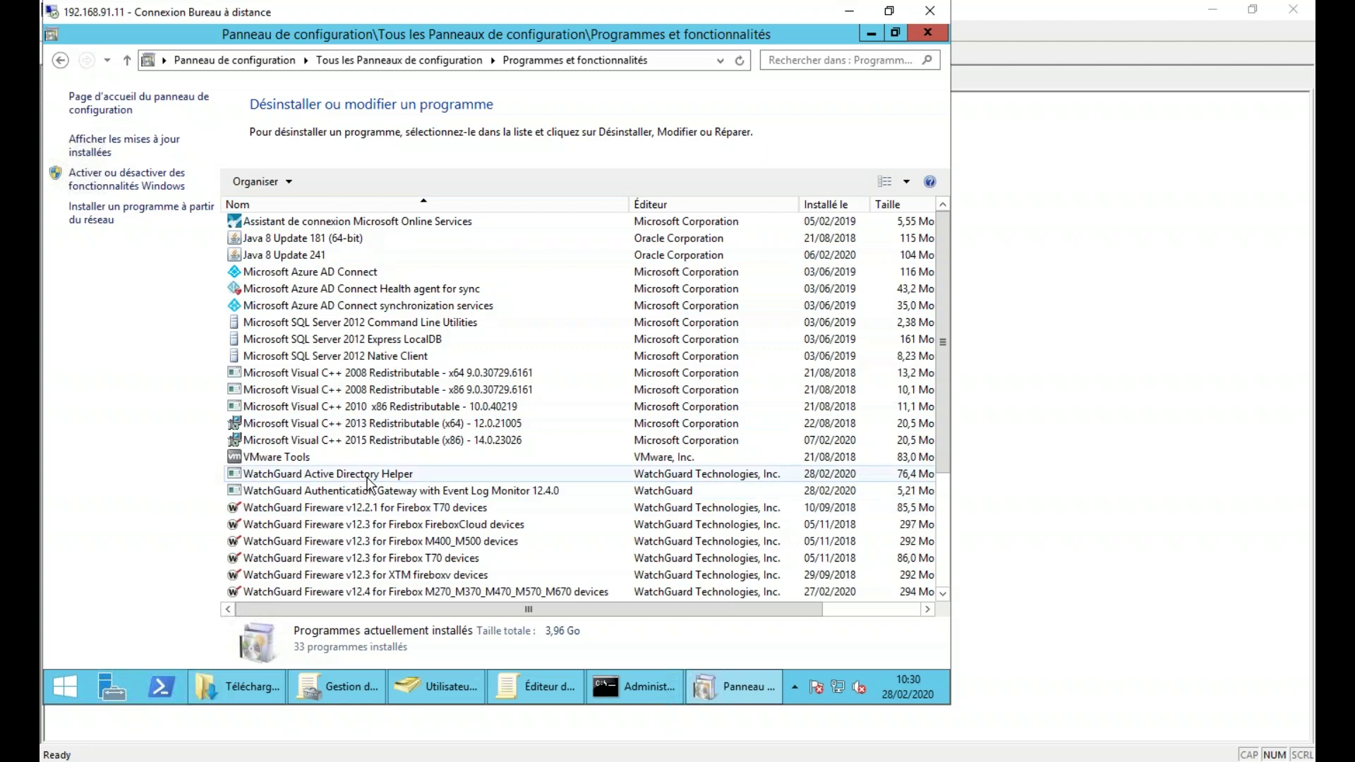
left_click(368, 478)
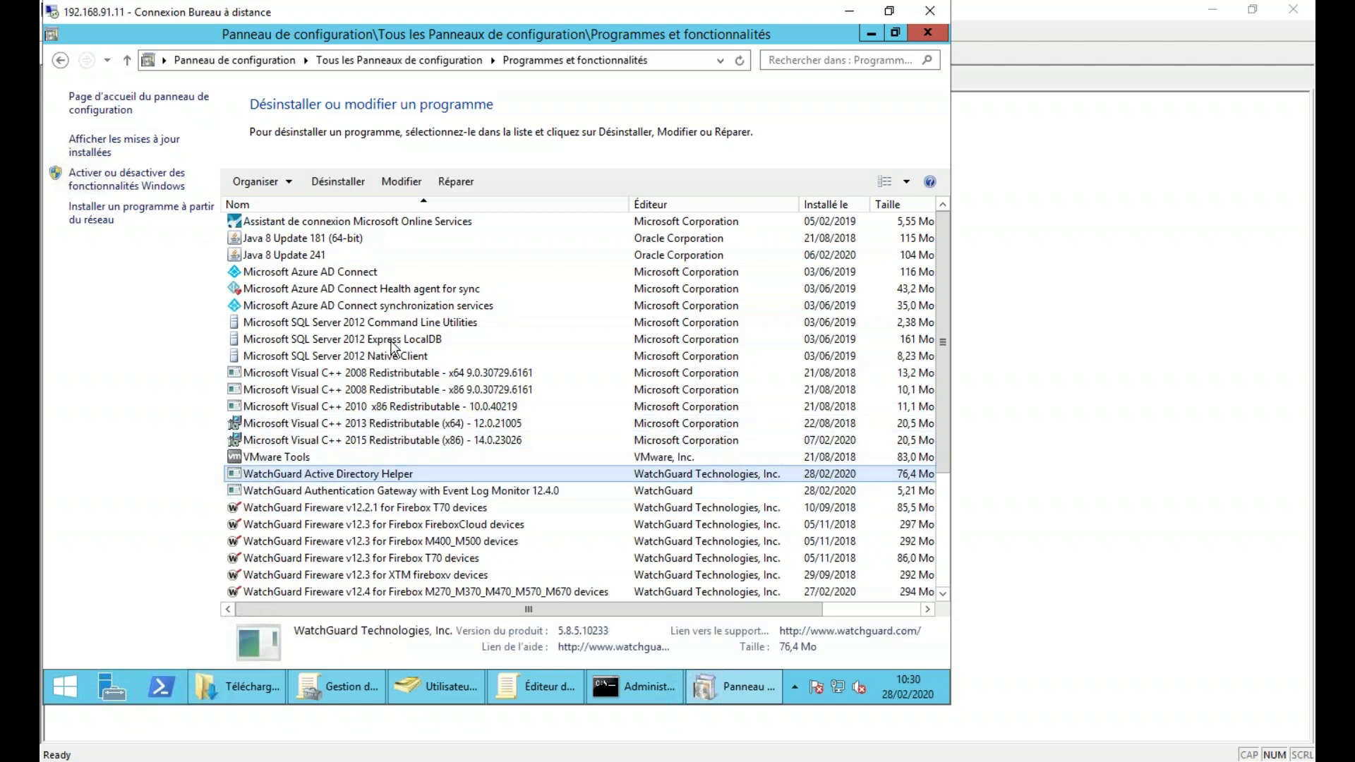
left_click(327, 181)
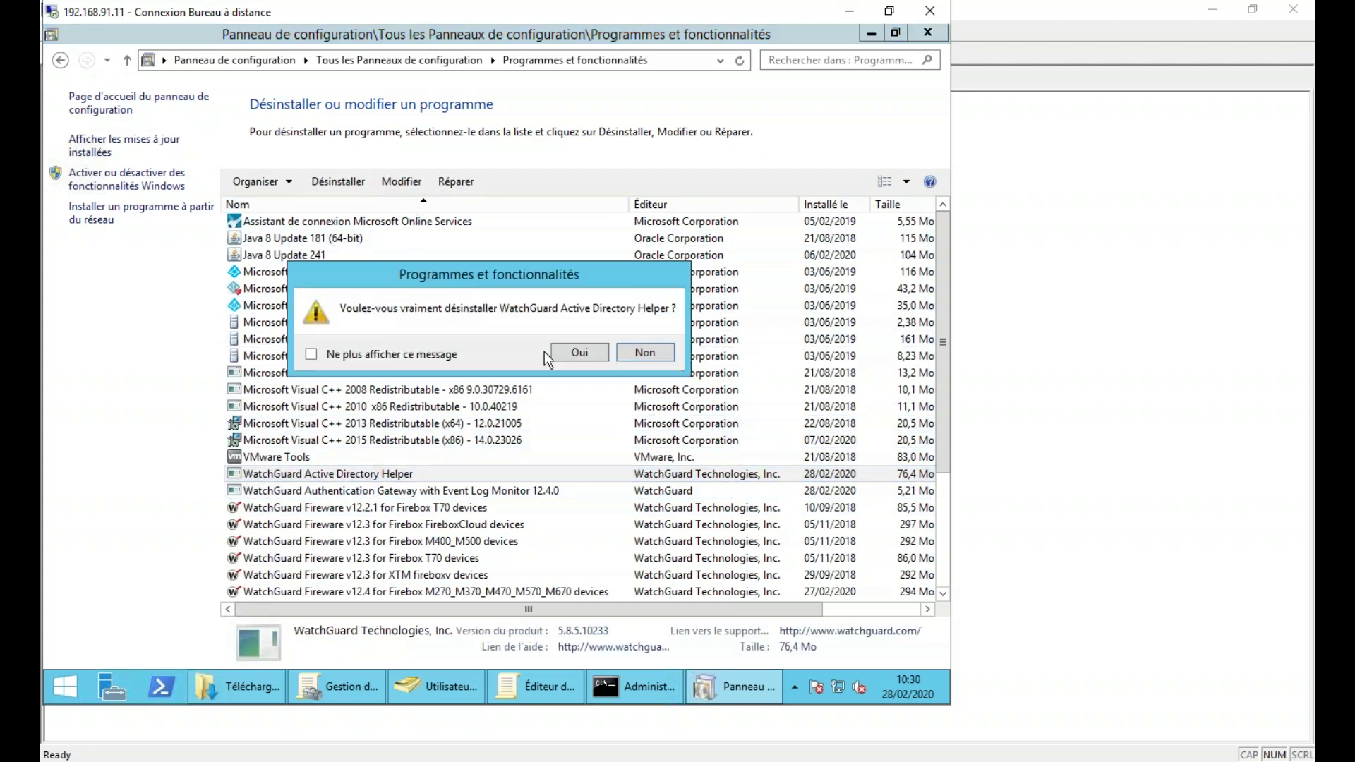
key("Return")
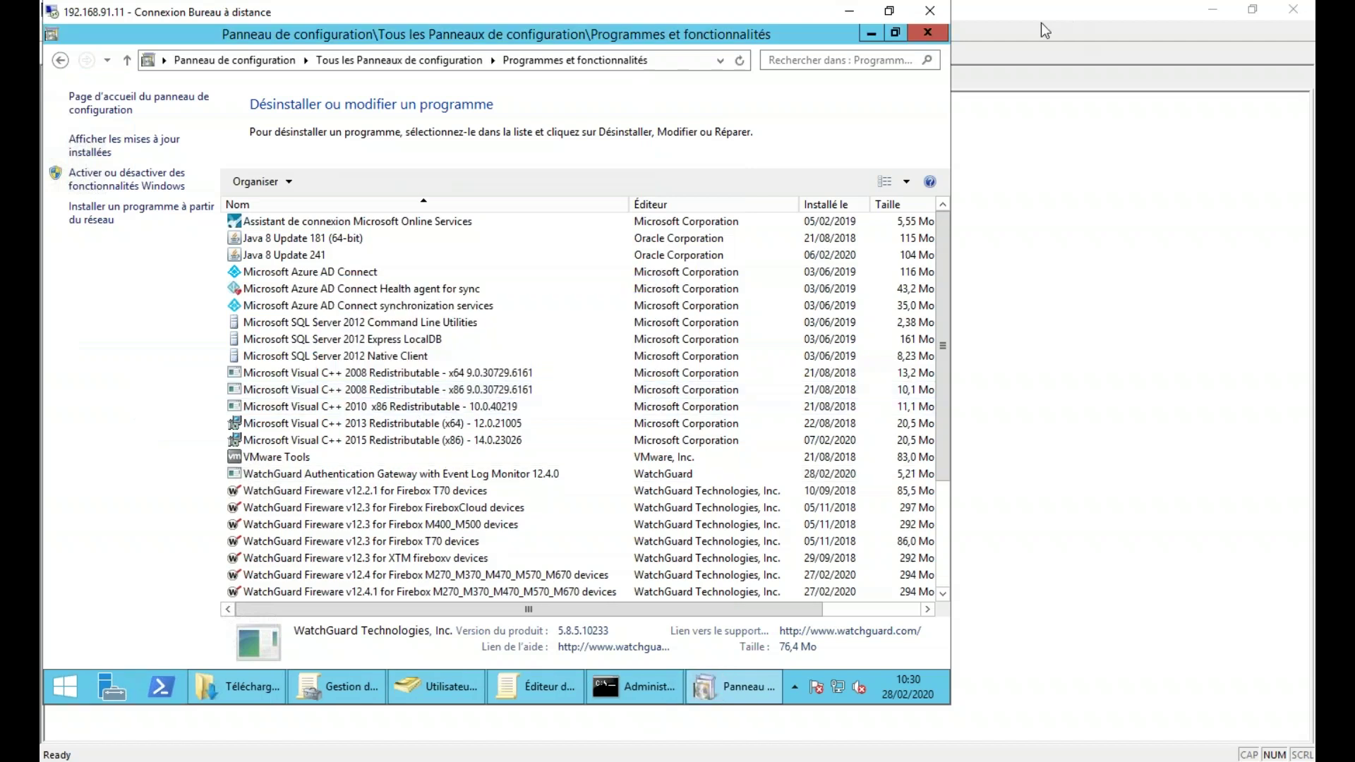
left_click(939, 32)
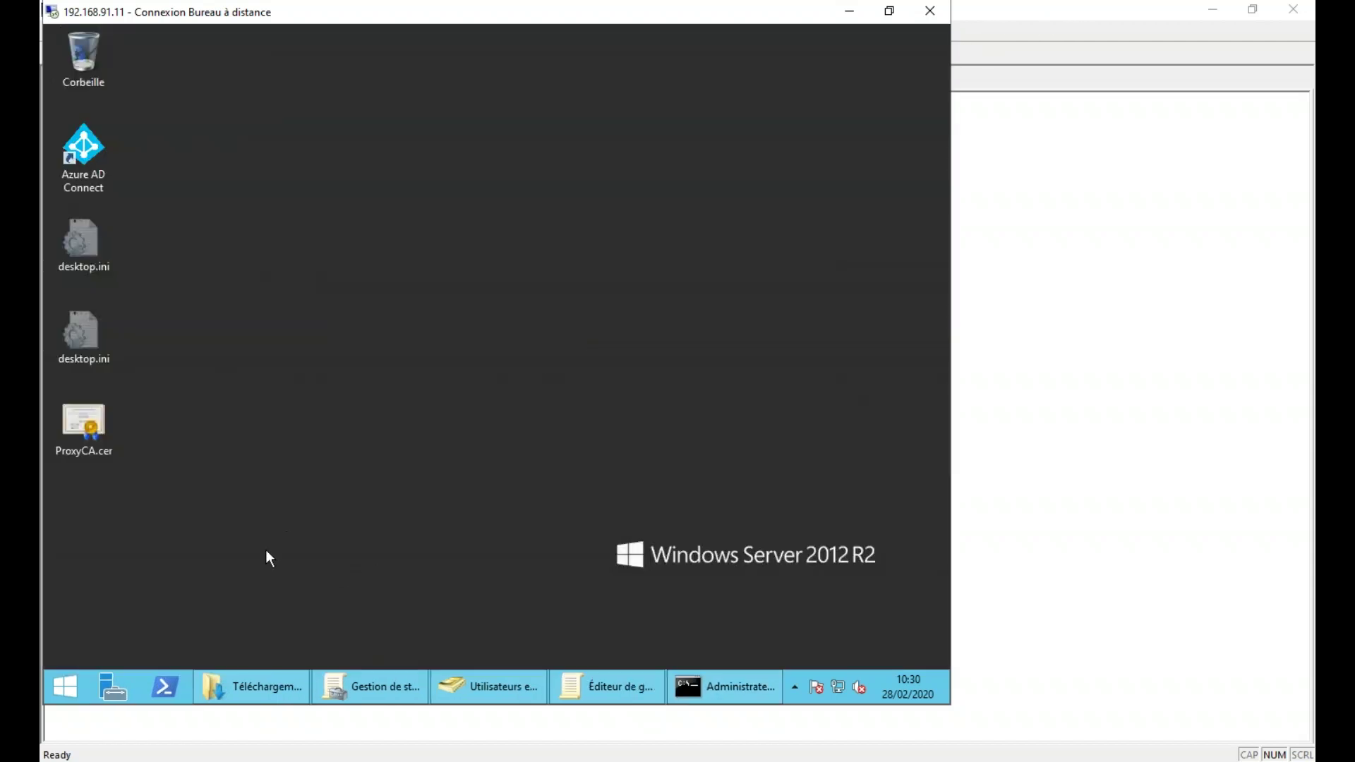
- Run helper-5.8.5.10233.msi from Téléchargements, then load localhost:8080 in Internet Explorer
left_click(237, 684)
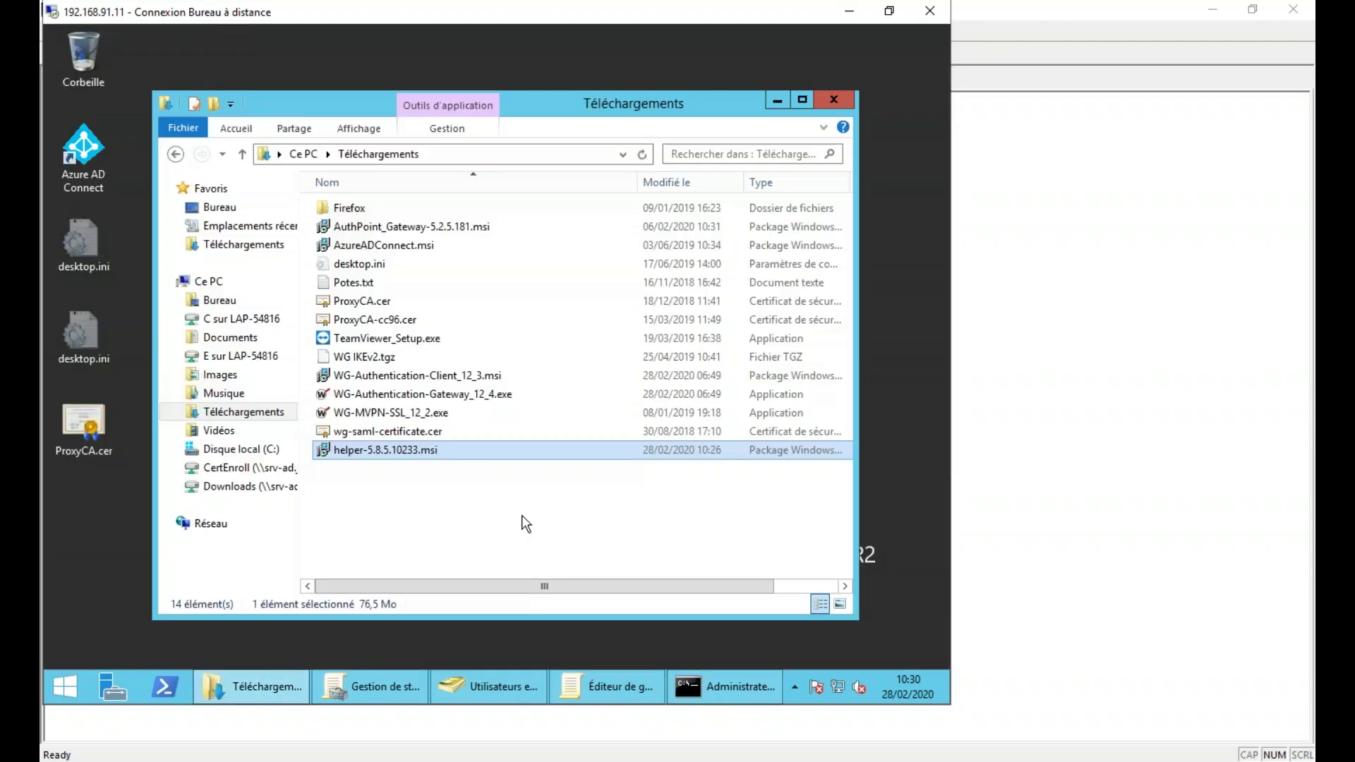
double_click(390, 452)
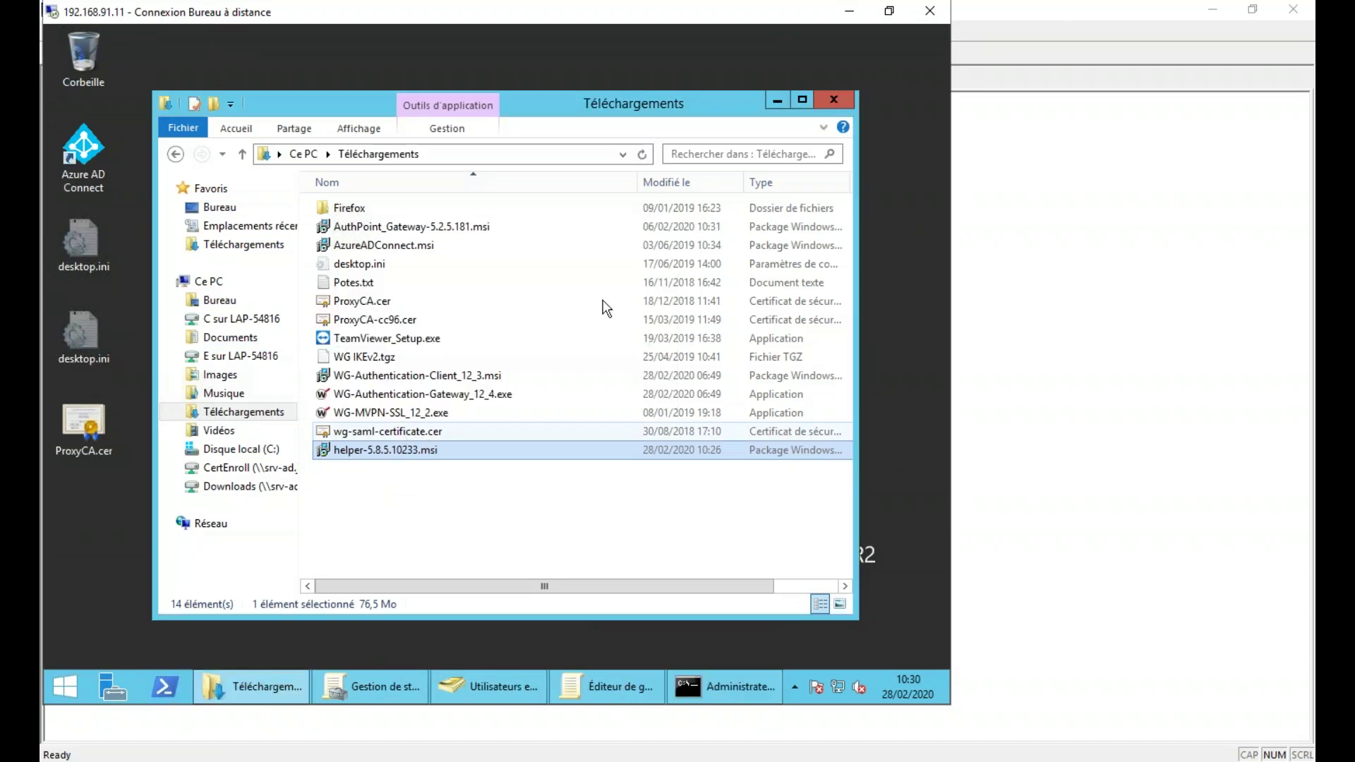
left_click(75, 681)
left_click(316, 439)
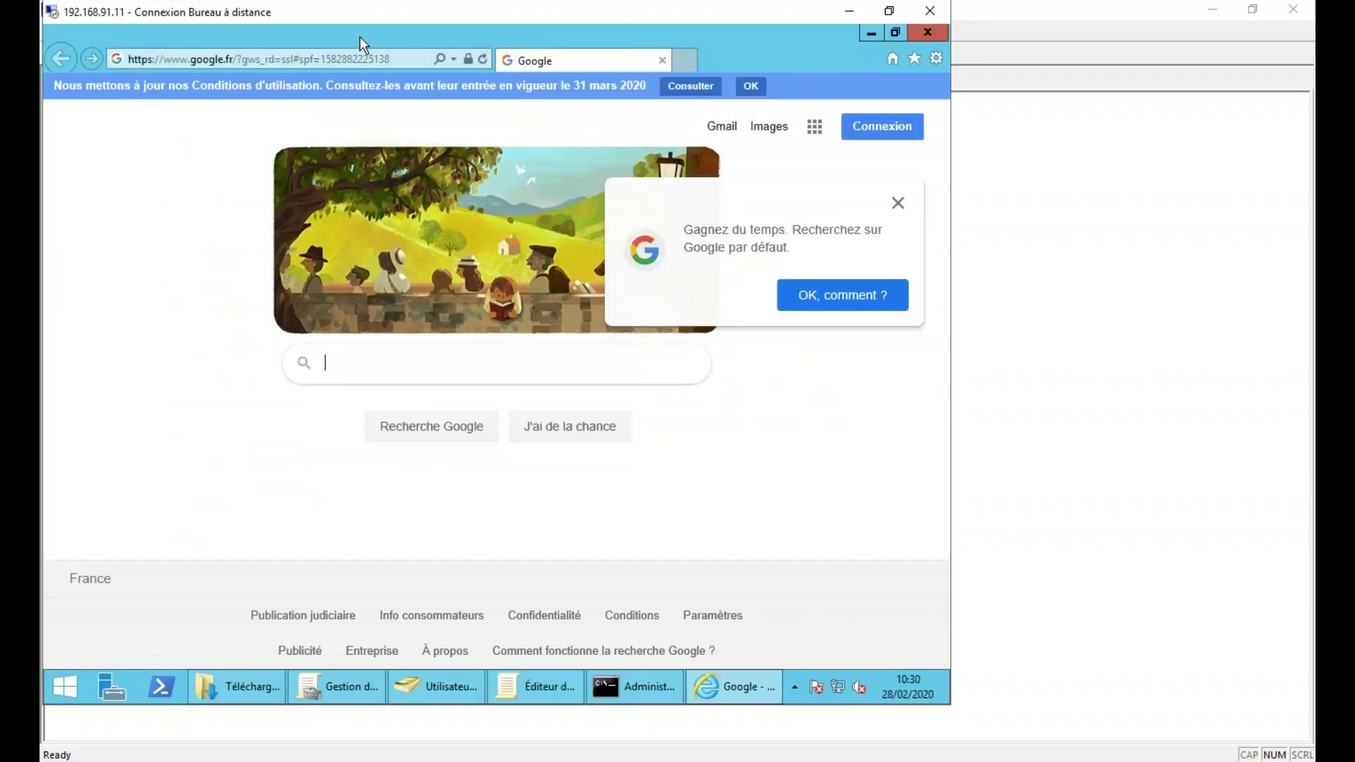
left_click(406, 52)
type("localhost:8080")
key("Return")
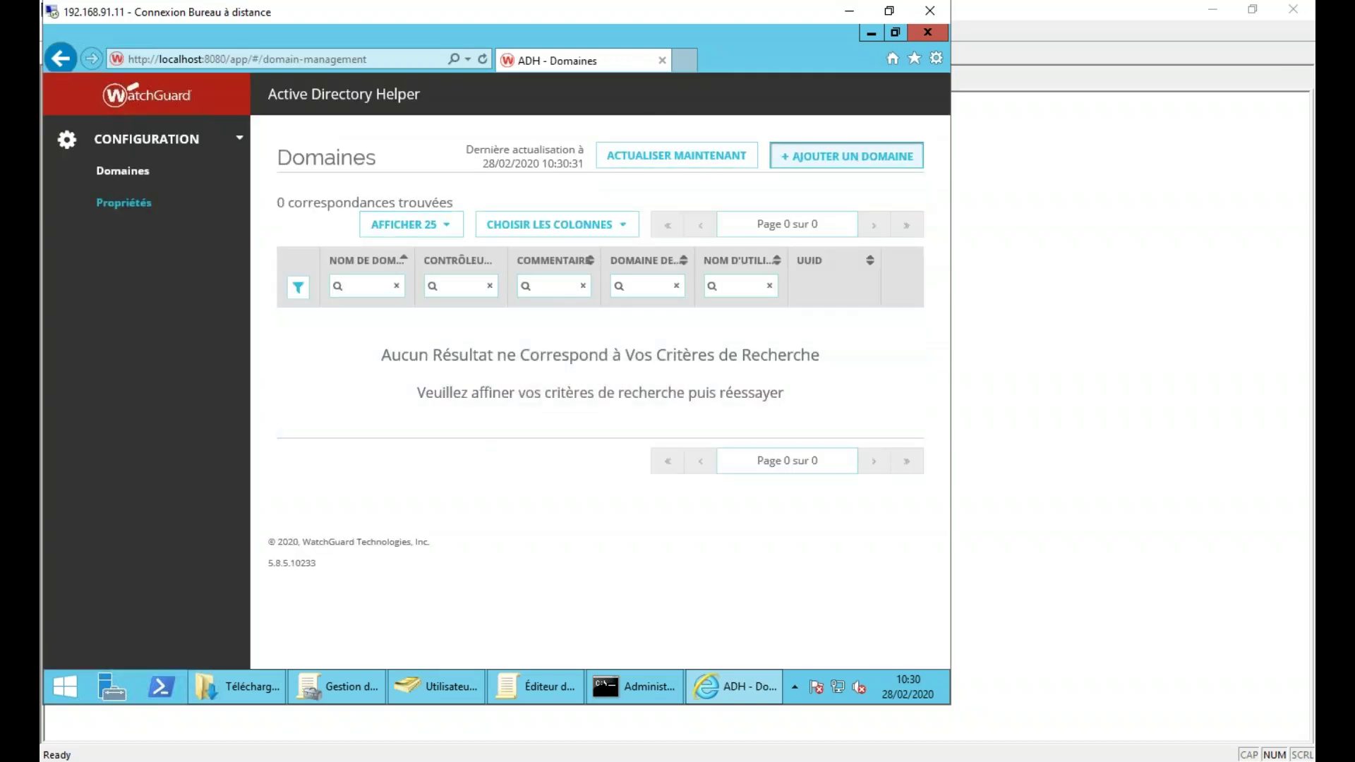
left_click(843, 156)
- Add domain controller server 192.168.91.11 to the new domain entry
left_click(782, 369)
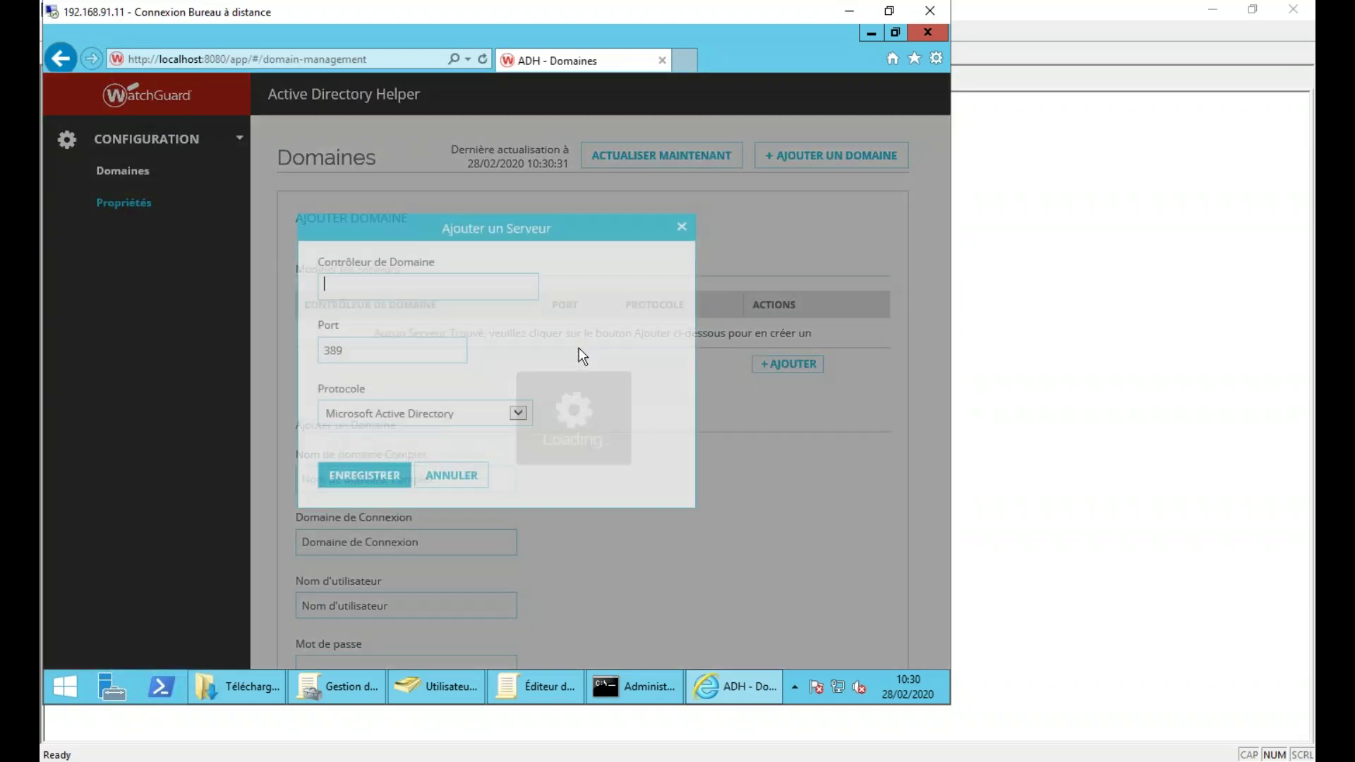
type("192.")
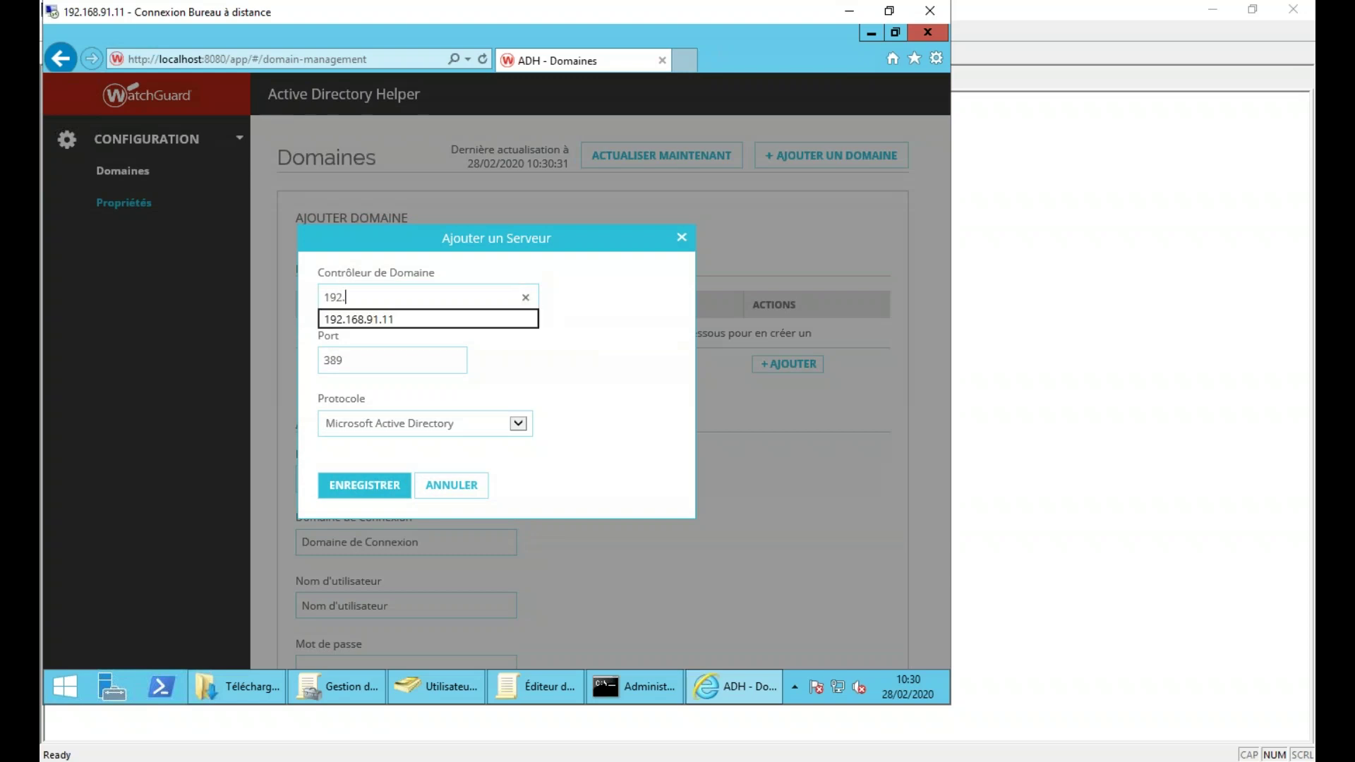
type("168.91.11")
key("Tab")
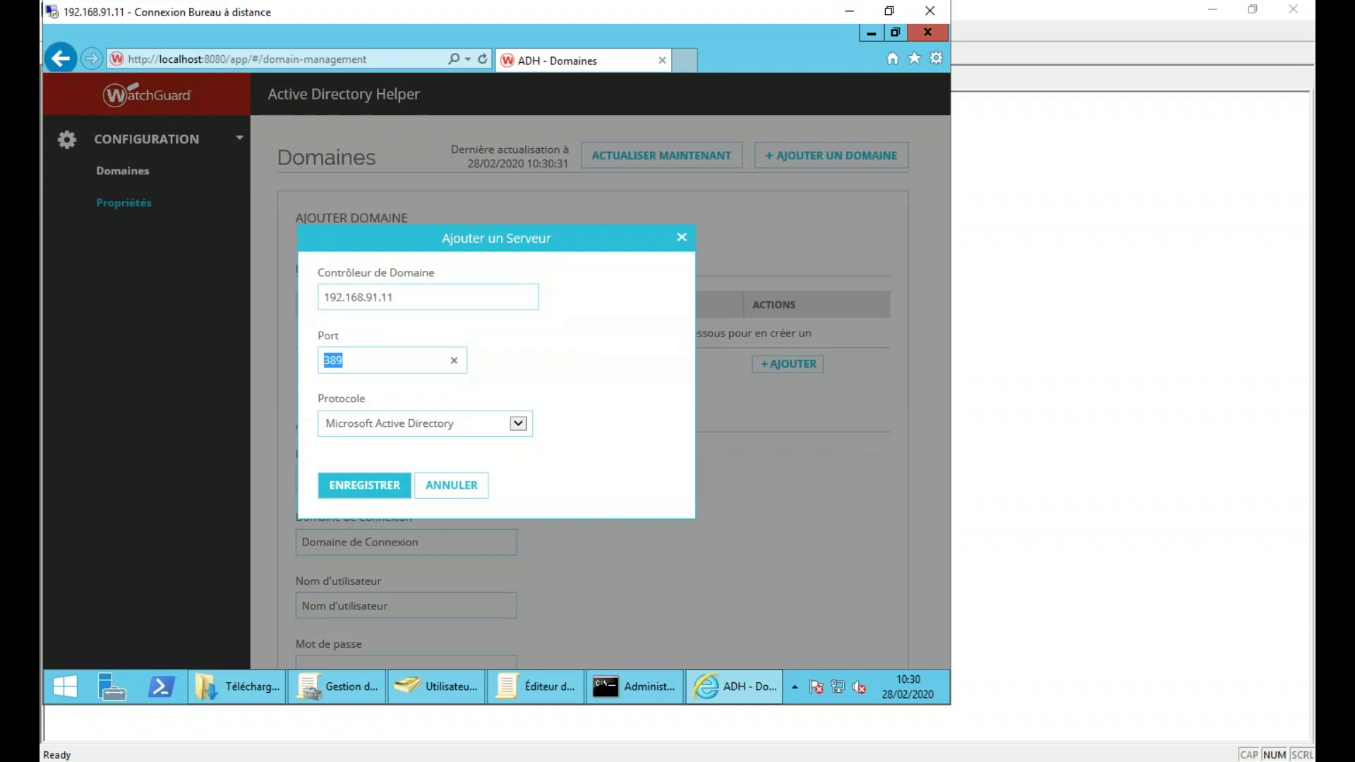
left_click(363, 484)
- Enter domain jslab.local, login domain jslab, the administrateur account and its password, then save
left_click(383, 480)
type("jsla")
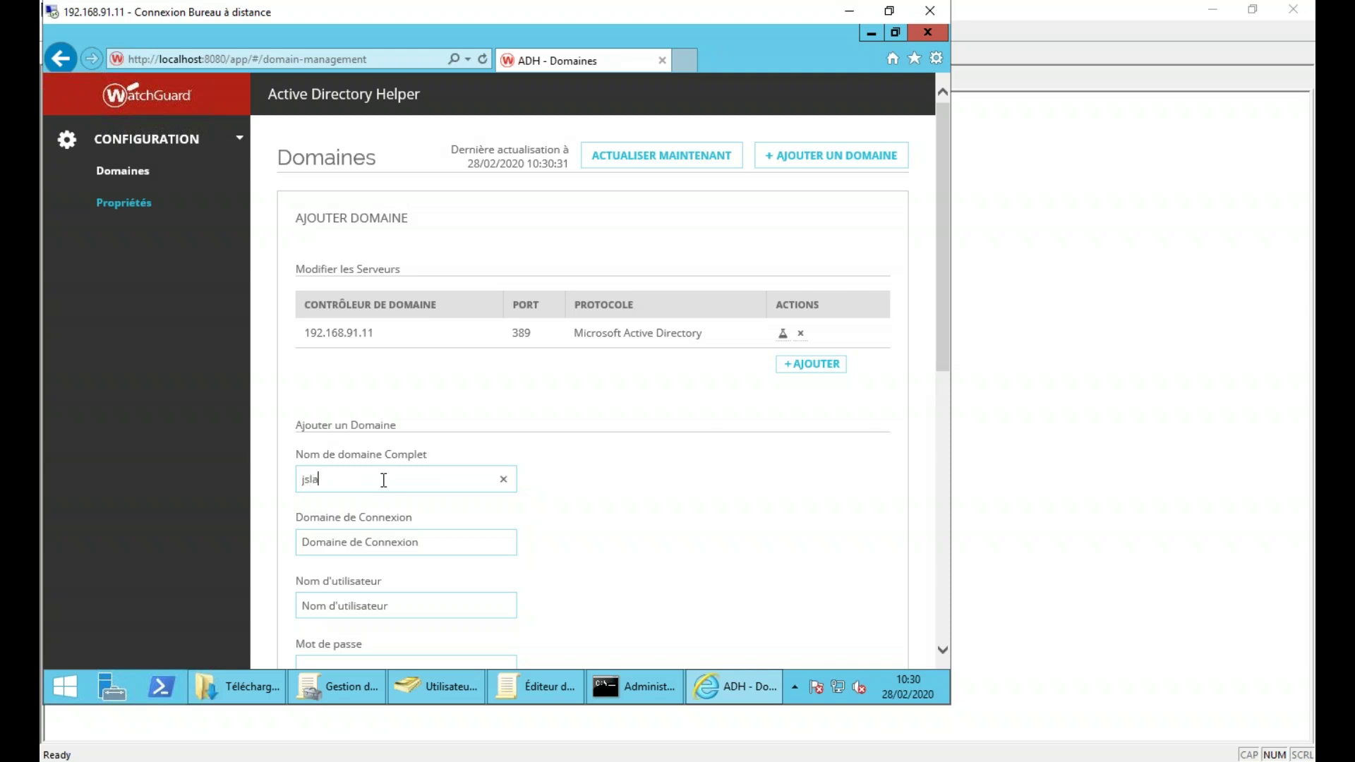
type("b.local")
key("Tab")
type("jslab")
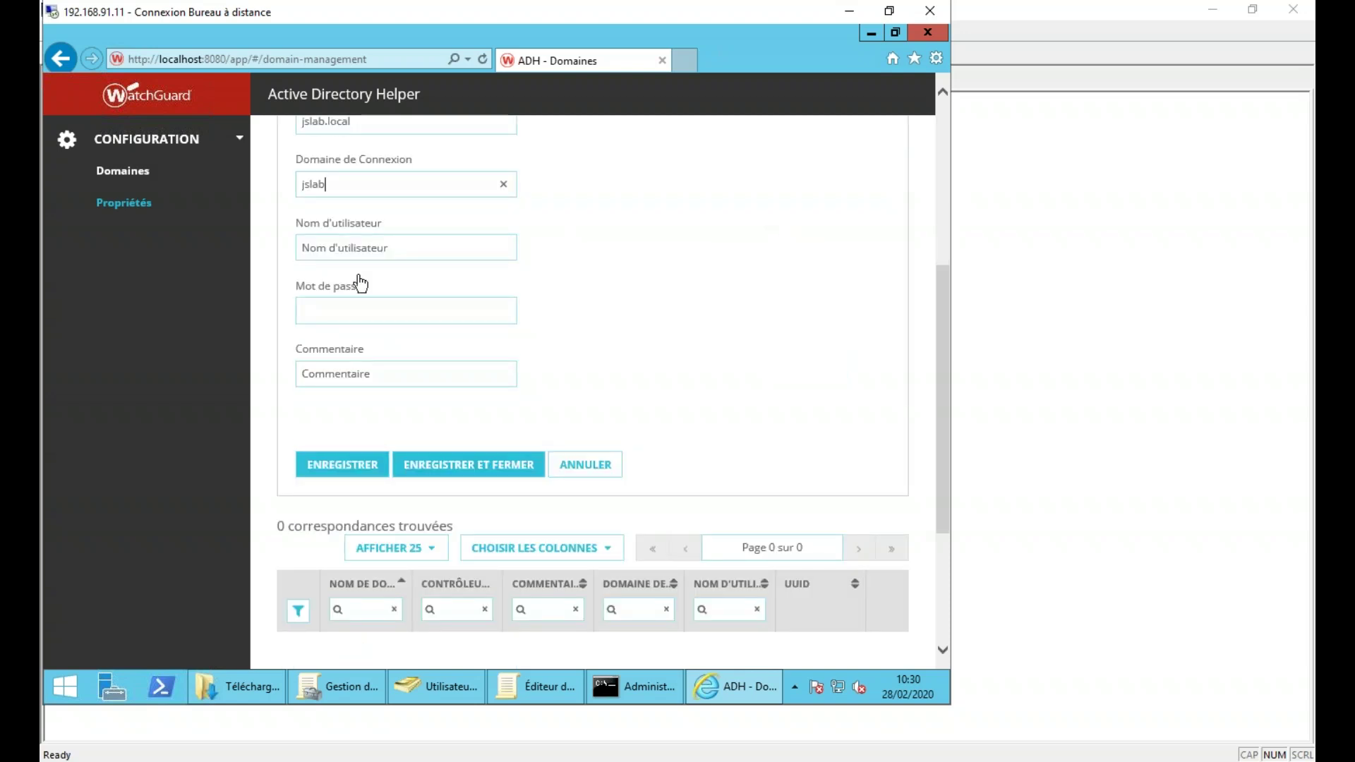
left_click(364, 245)
type("administrateur")
key("Tab")
type("*********")
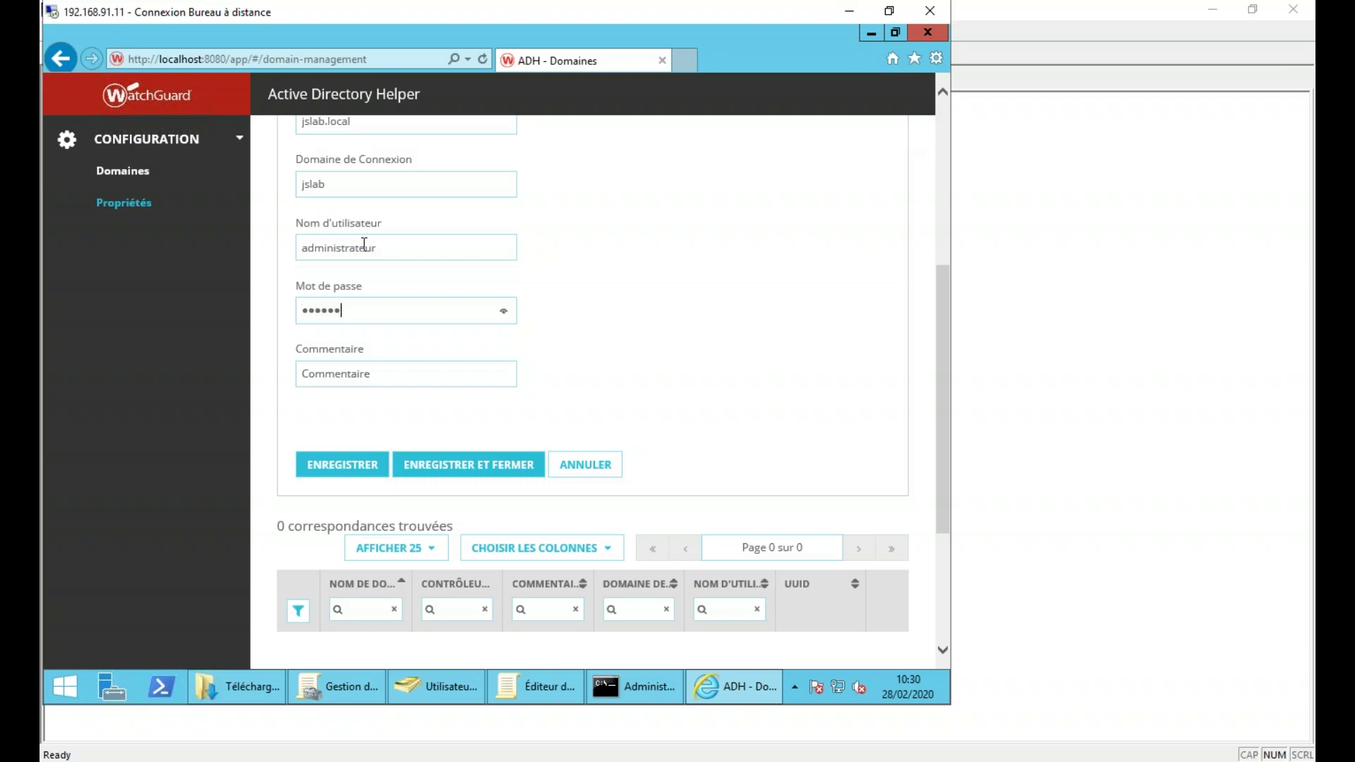
type("****")
key("Tab")
left_click(447, 468)
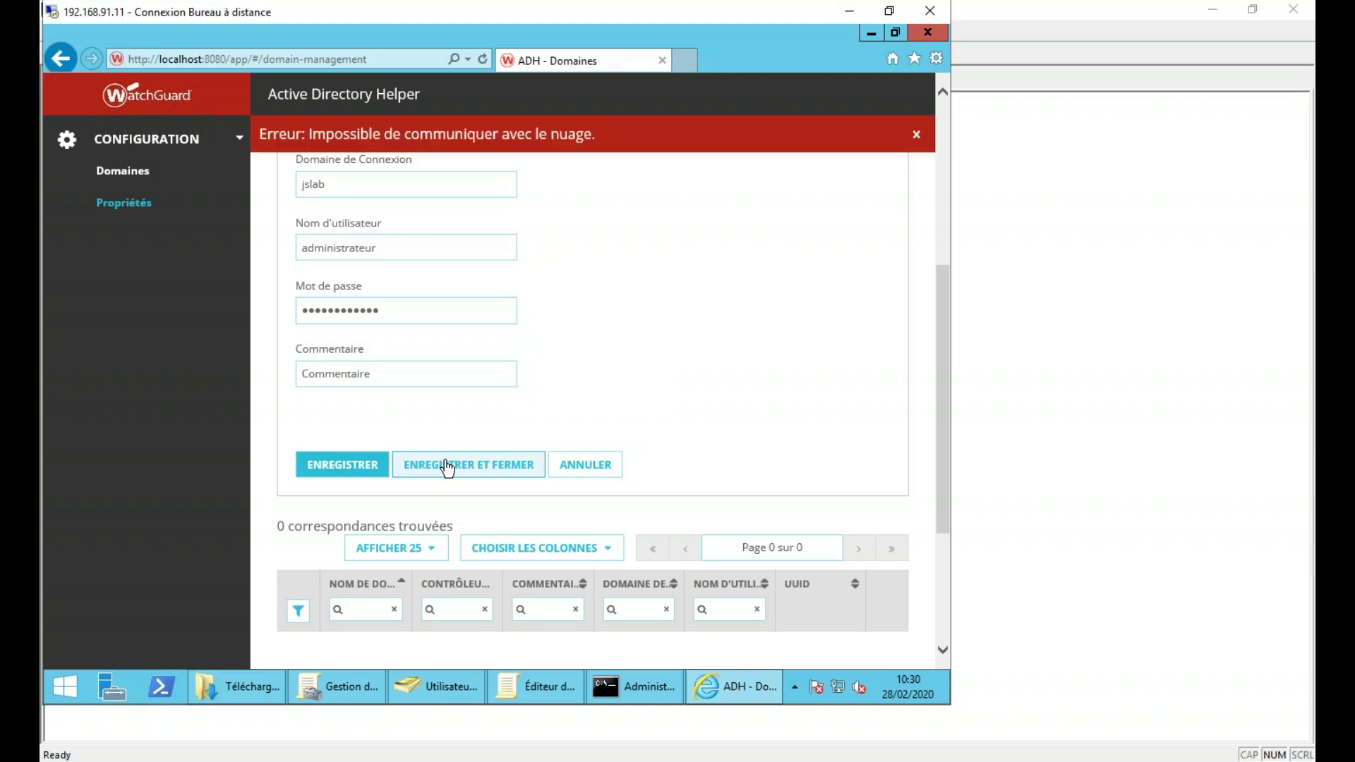
mouse_move(536, 688)
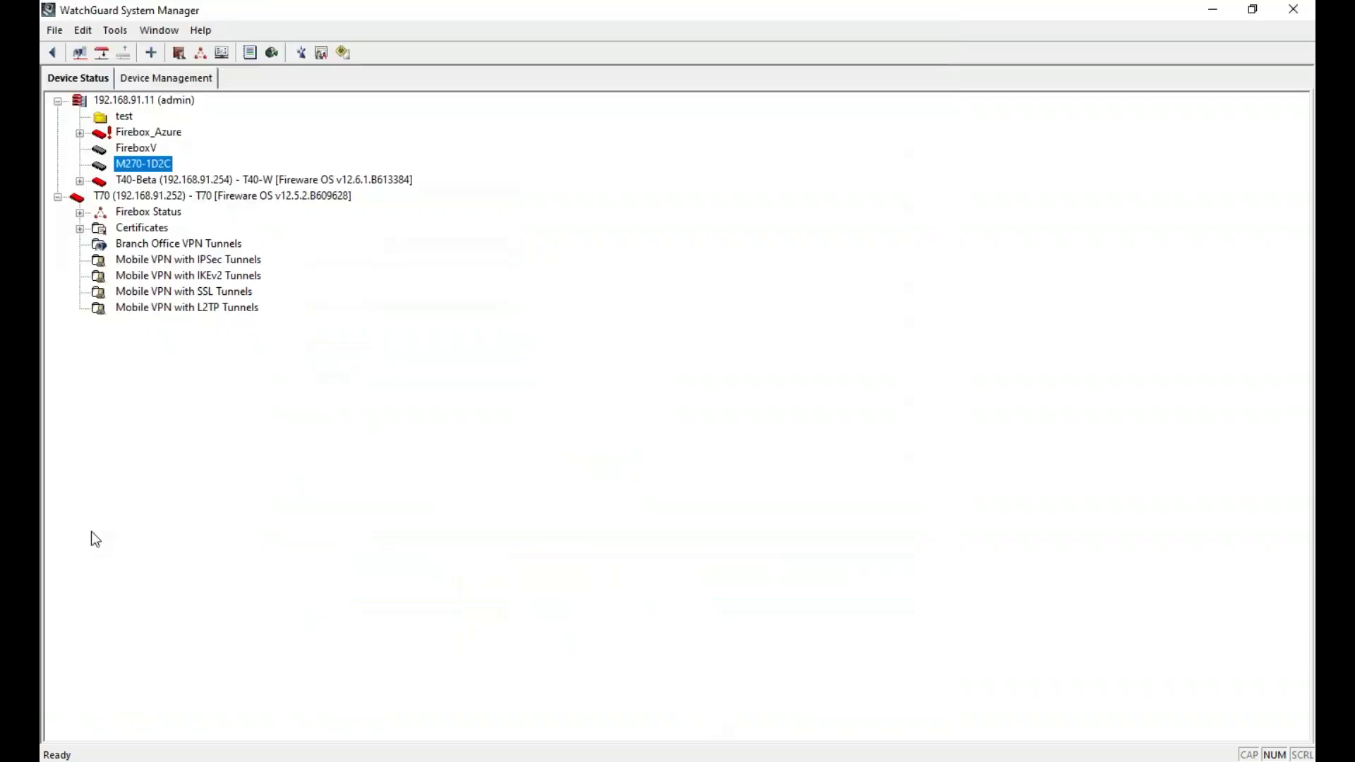
- Open Firebox System Manager for M270-1D2C maximized and filter traffic to 192.168.91.11
right_click(132, 164)
left_click(197, 186)
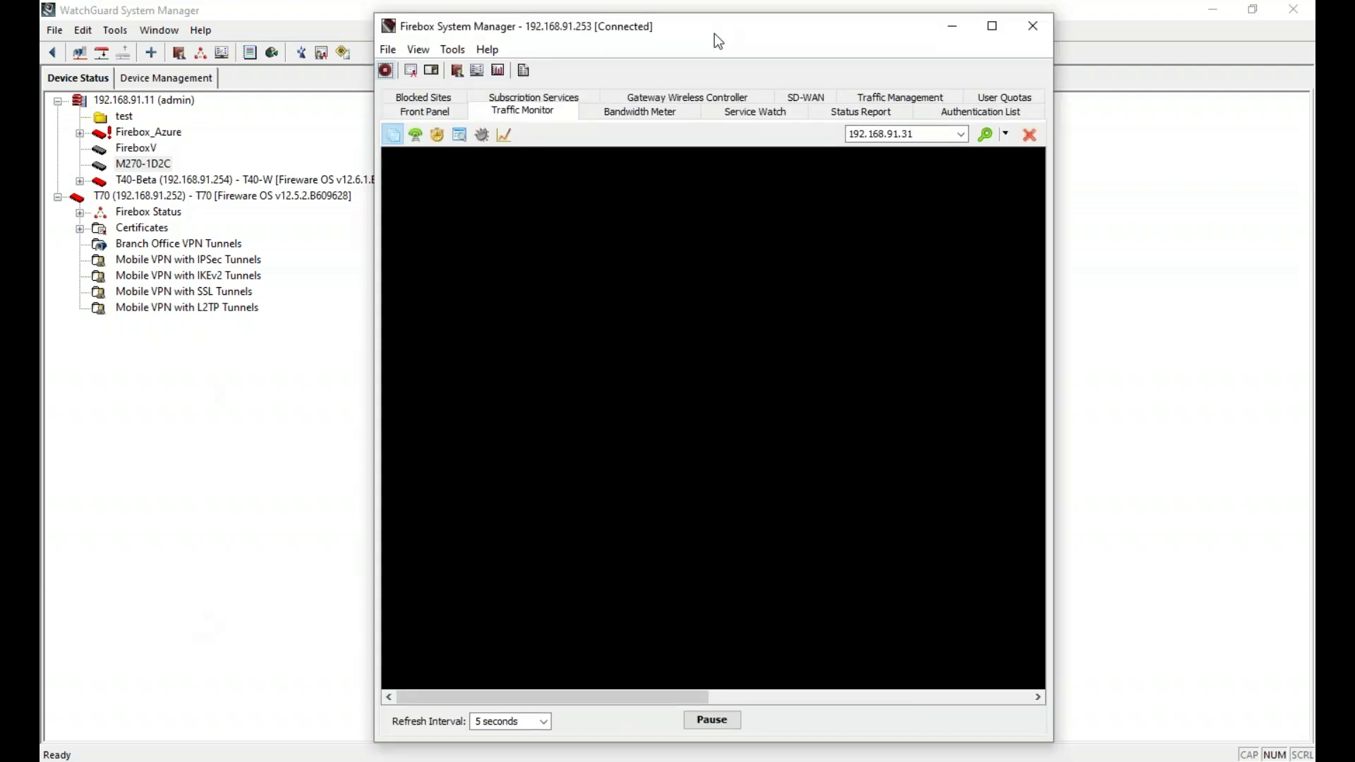
double_click(715, 40)
left_click(1207, 100)
key("BackSpace")
key("BackSpace")
type("11")
key("Return")
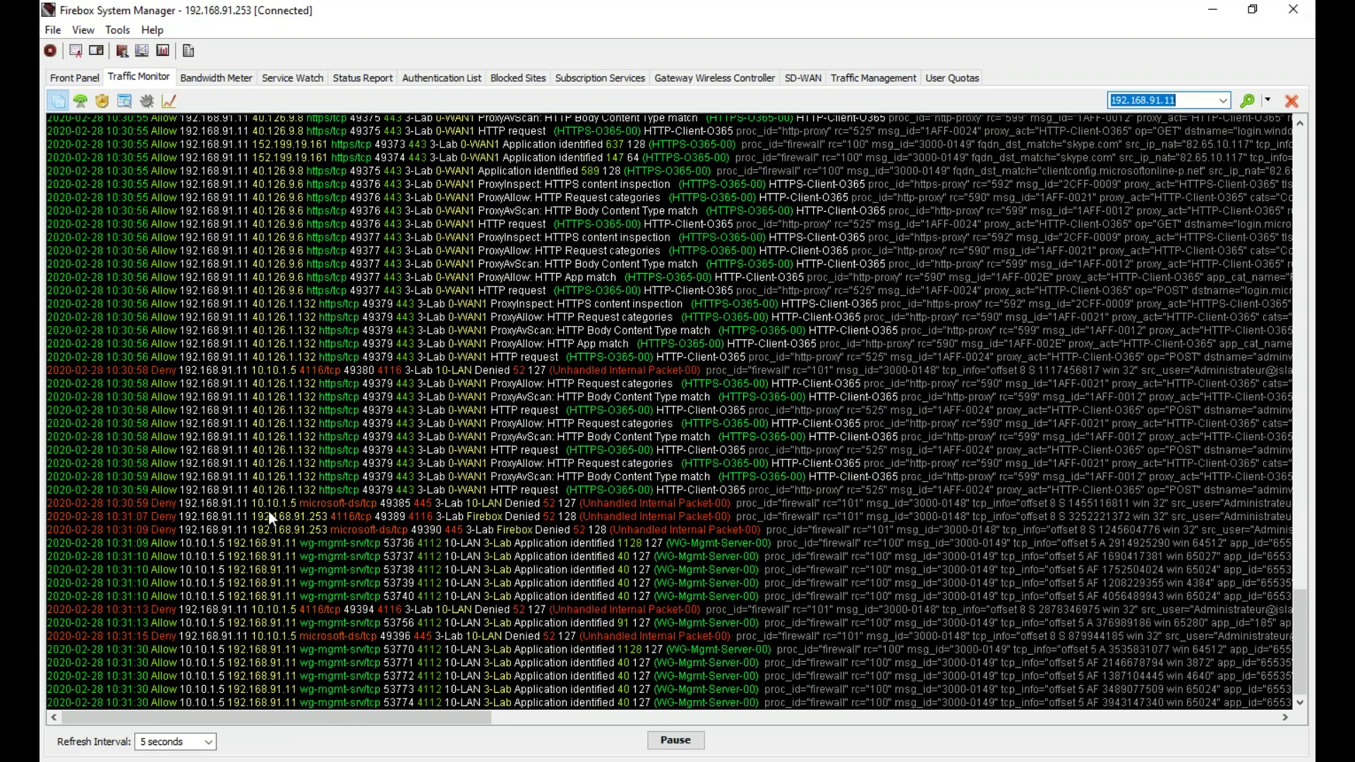
- Inspect the ProxyAvScan and HTTP request log entries, then restore and move the window aside
left_click(268, 516)
left_click(268, 529)
left_click(275, 476)
left_click(283, 397)
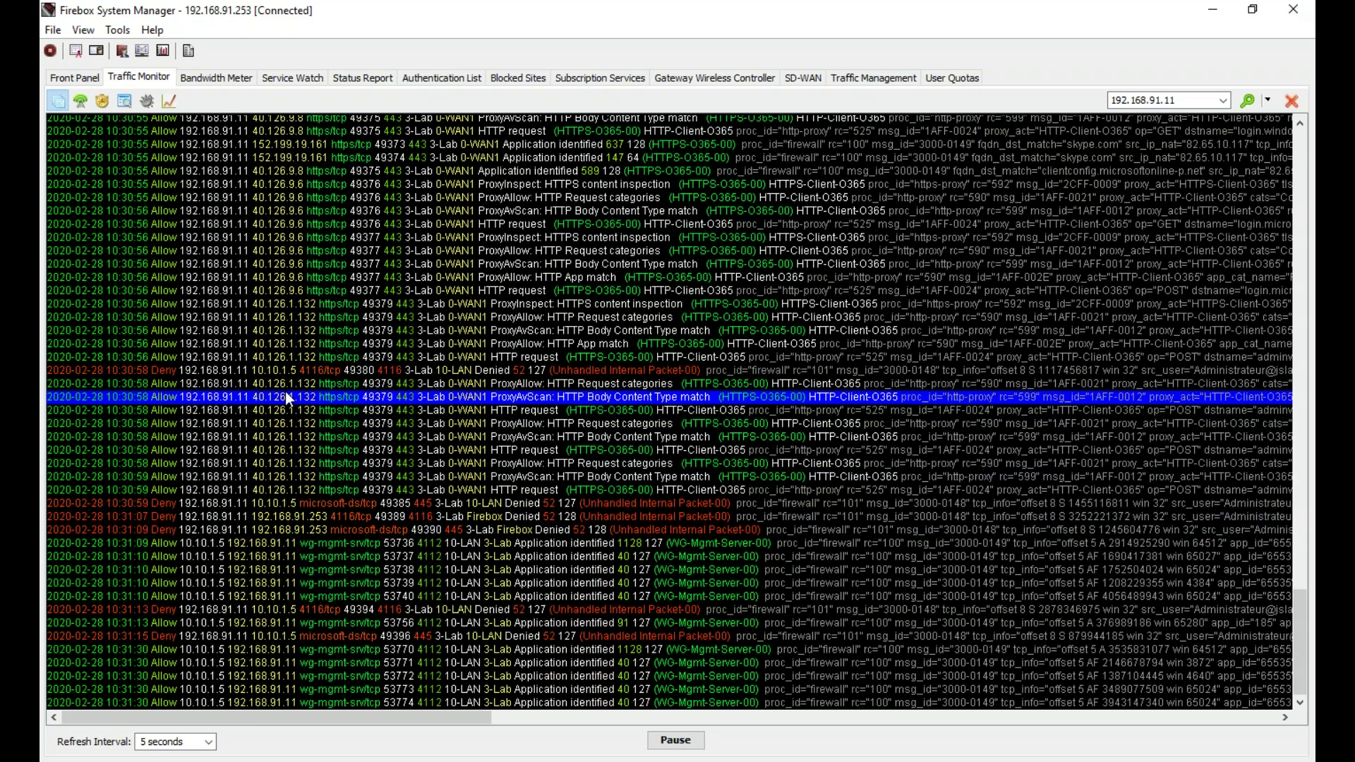
left_click(294, 436)
left_click(294, 450)
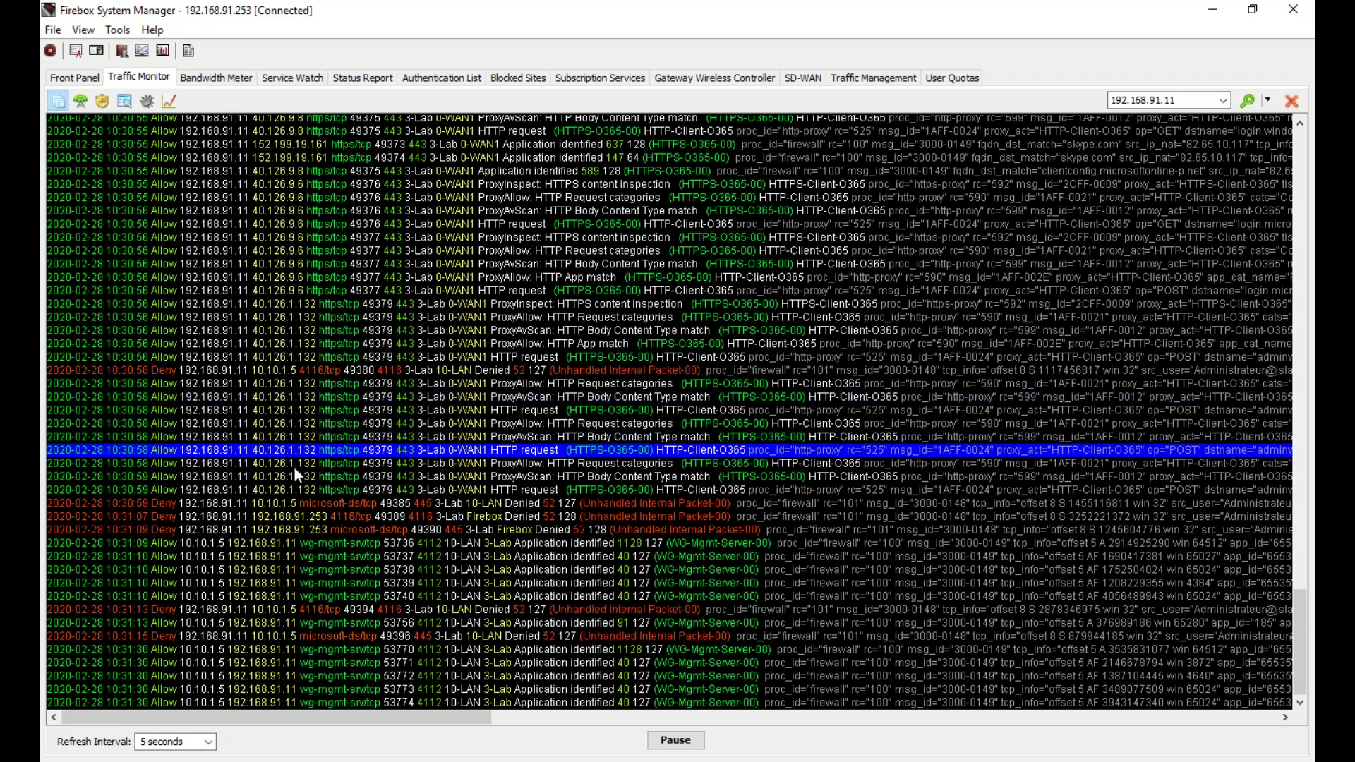
double_click(1095, 20)
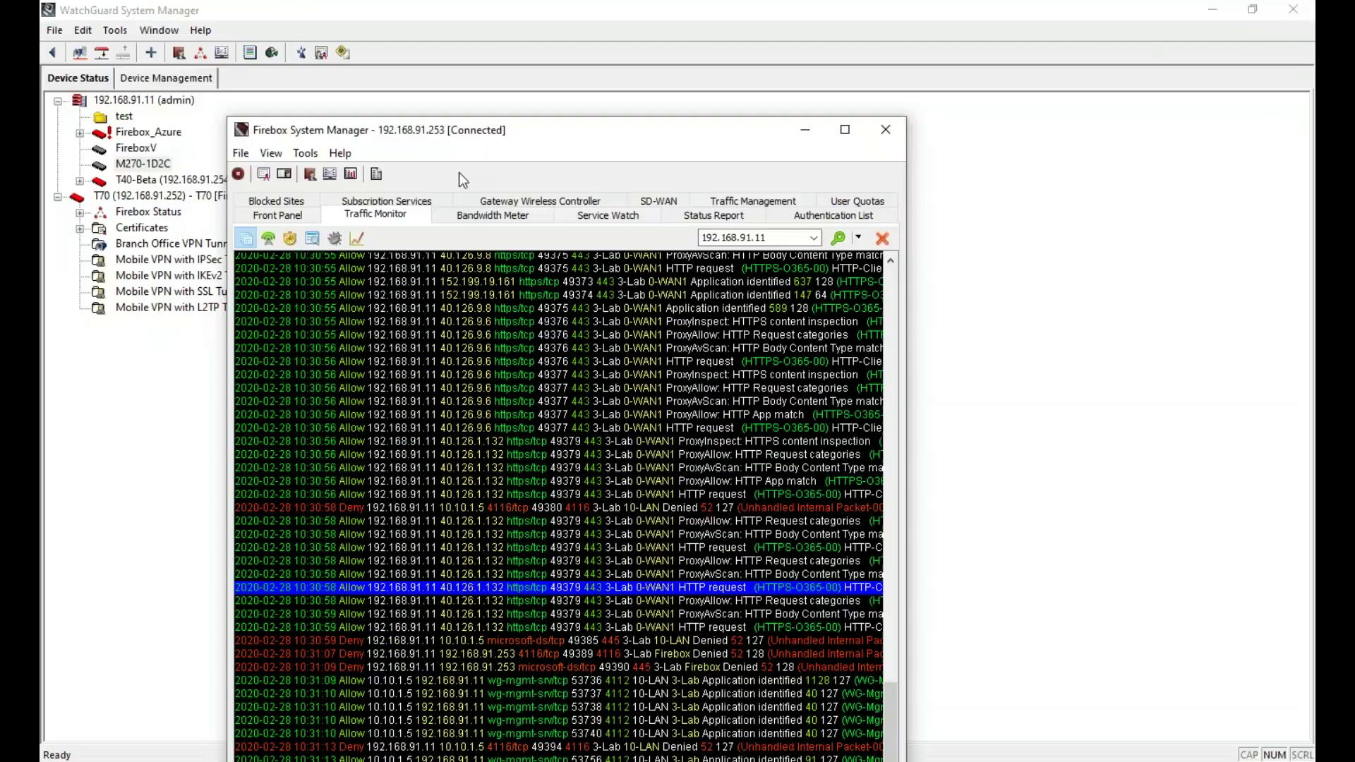
left_click_drag(462, 180, 41, 212)
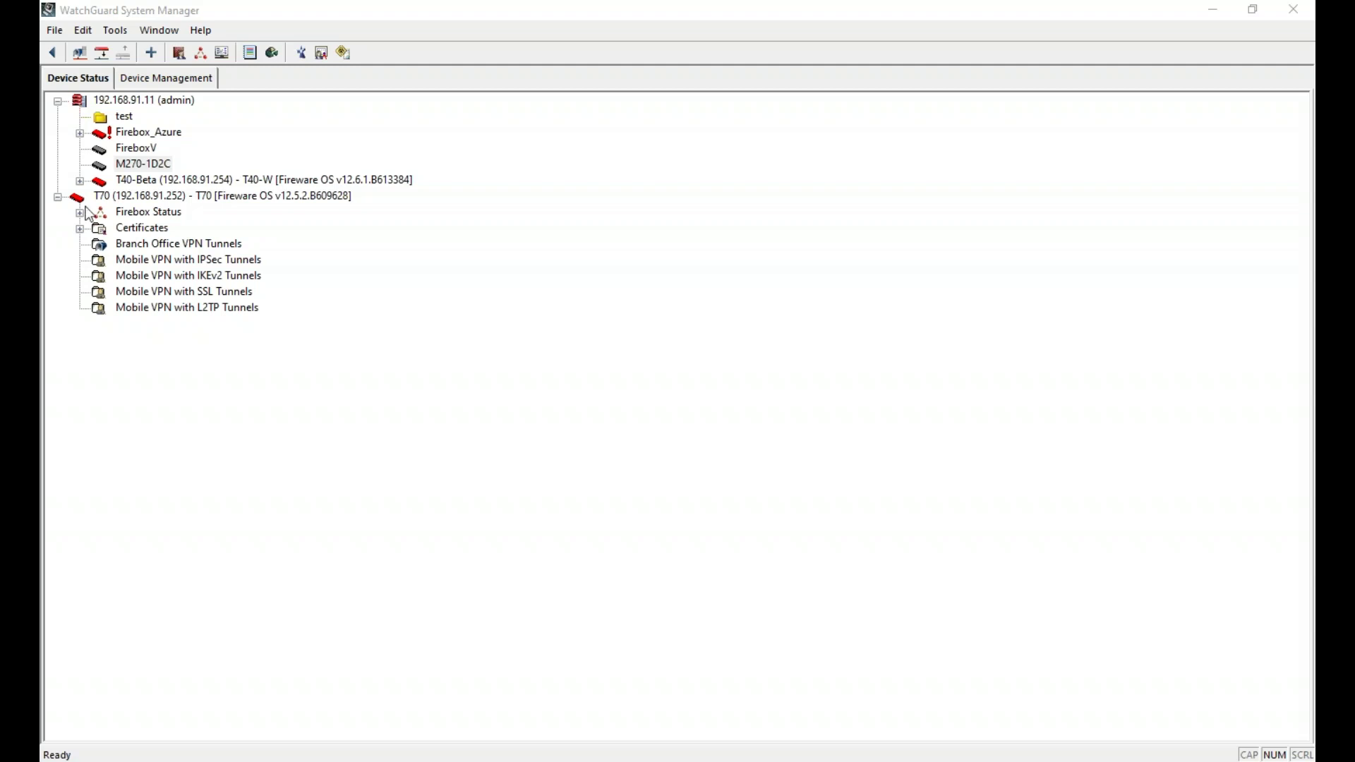
left_click(610, 358)
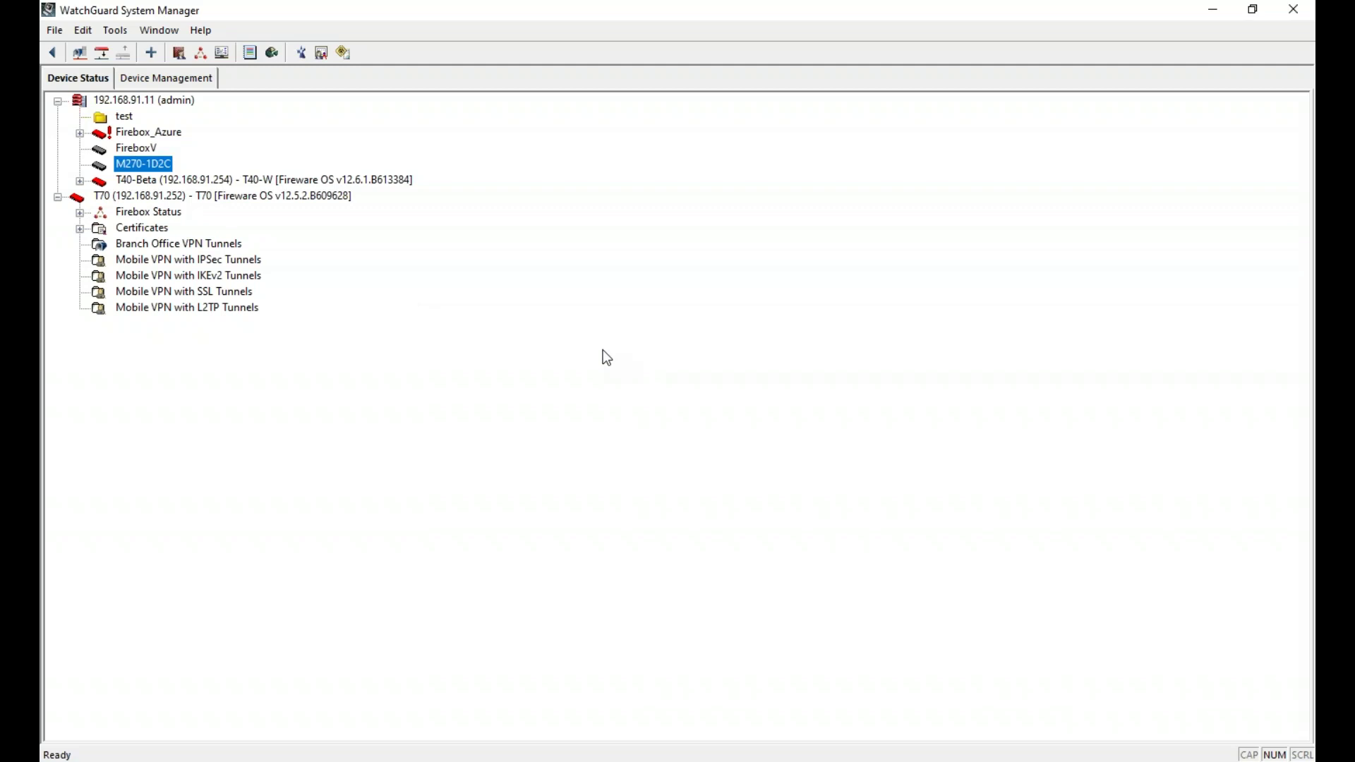
left_click(341, 759)
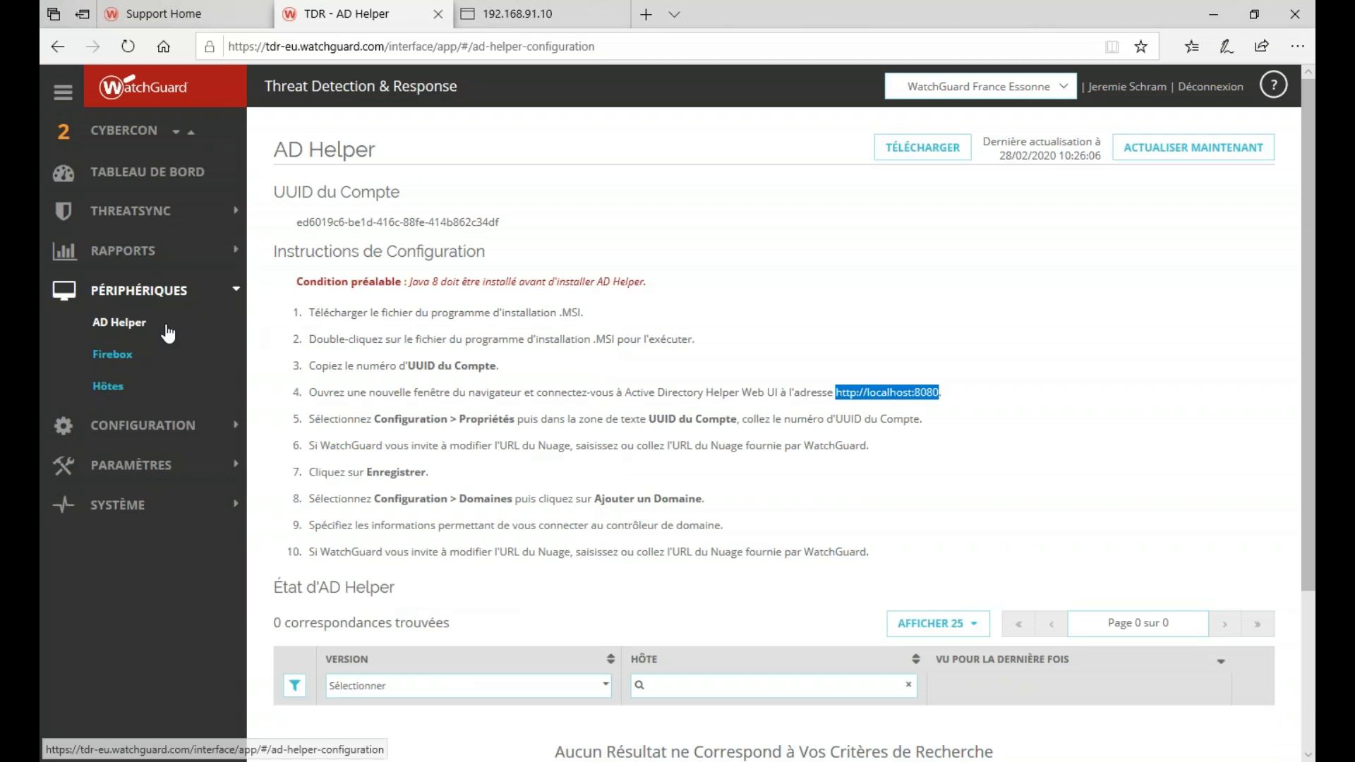
- Show all nine hosts by selecting every installation state in the Hôtes filter
left_click(108, 386)
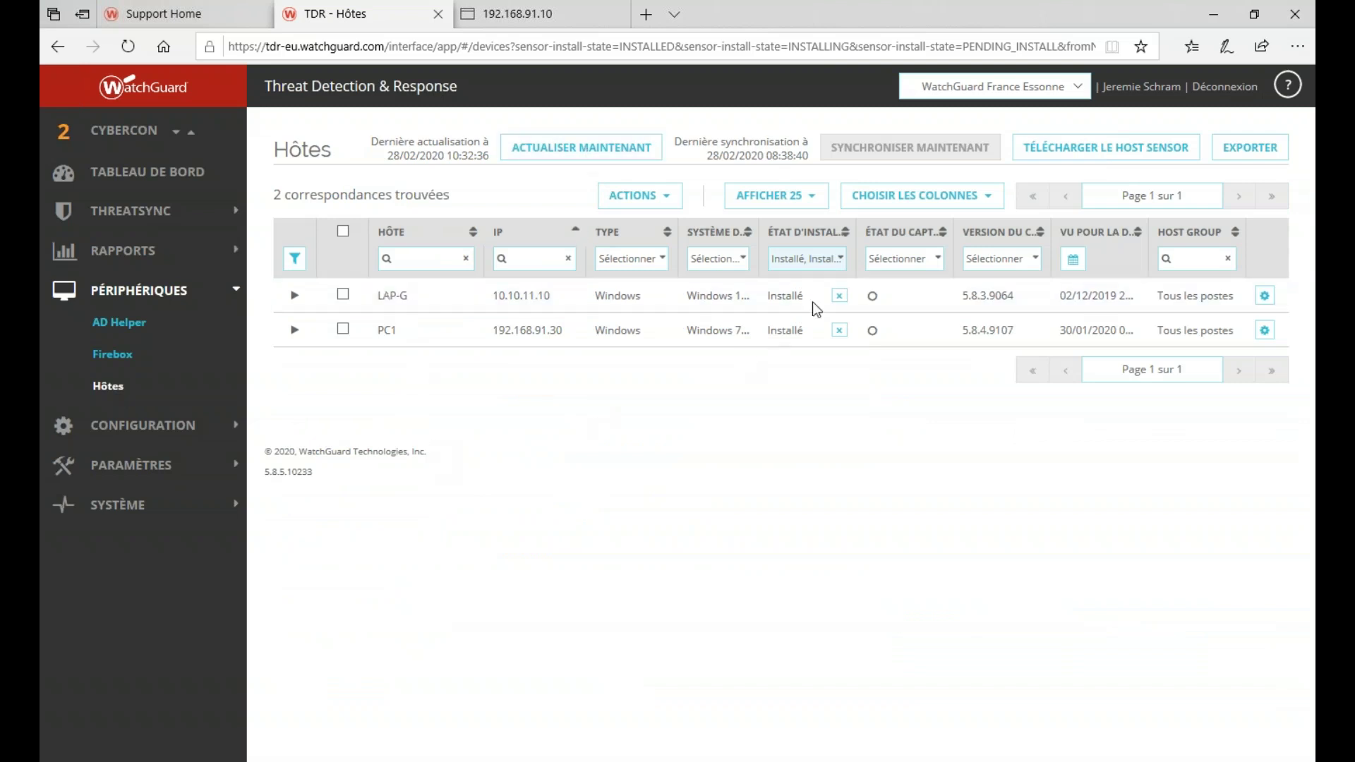
left_click(845, 263)
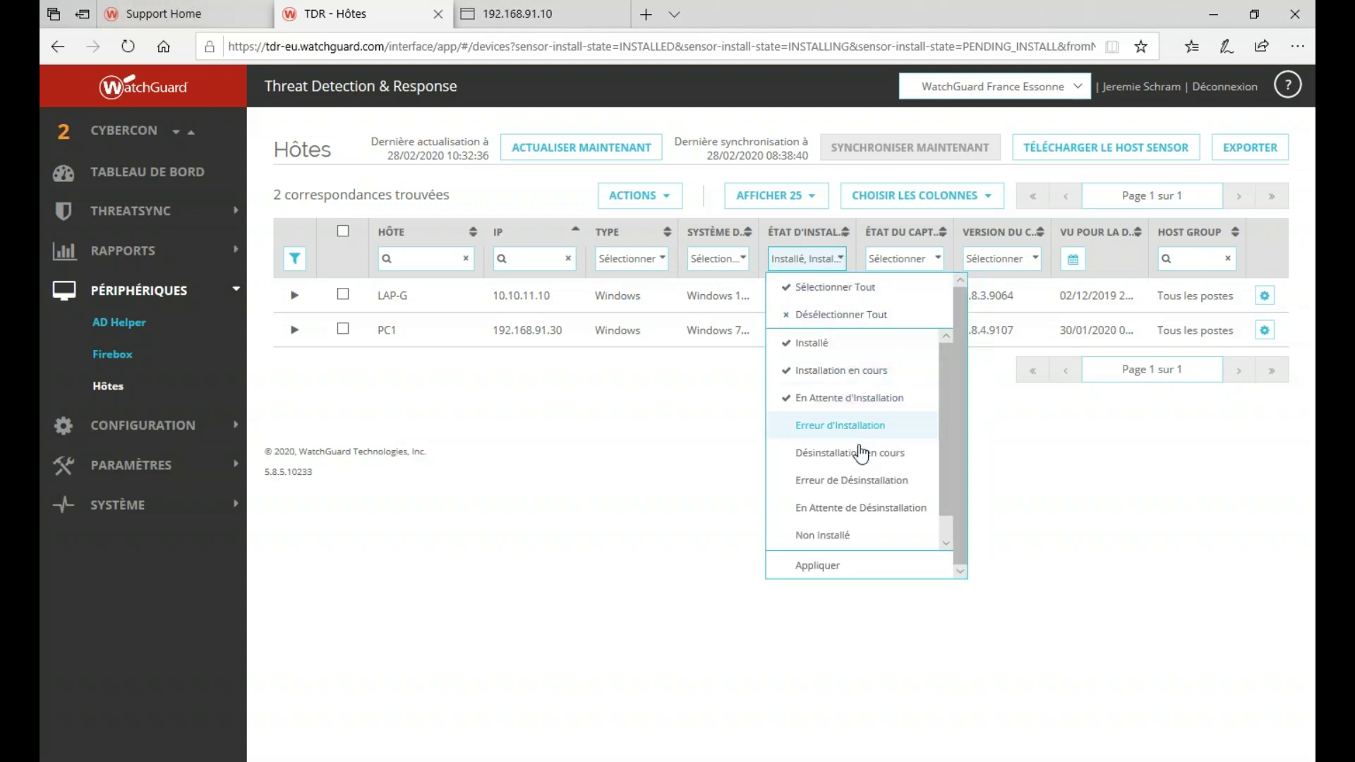
left_click(850, 296)
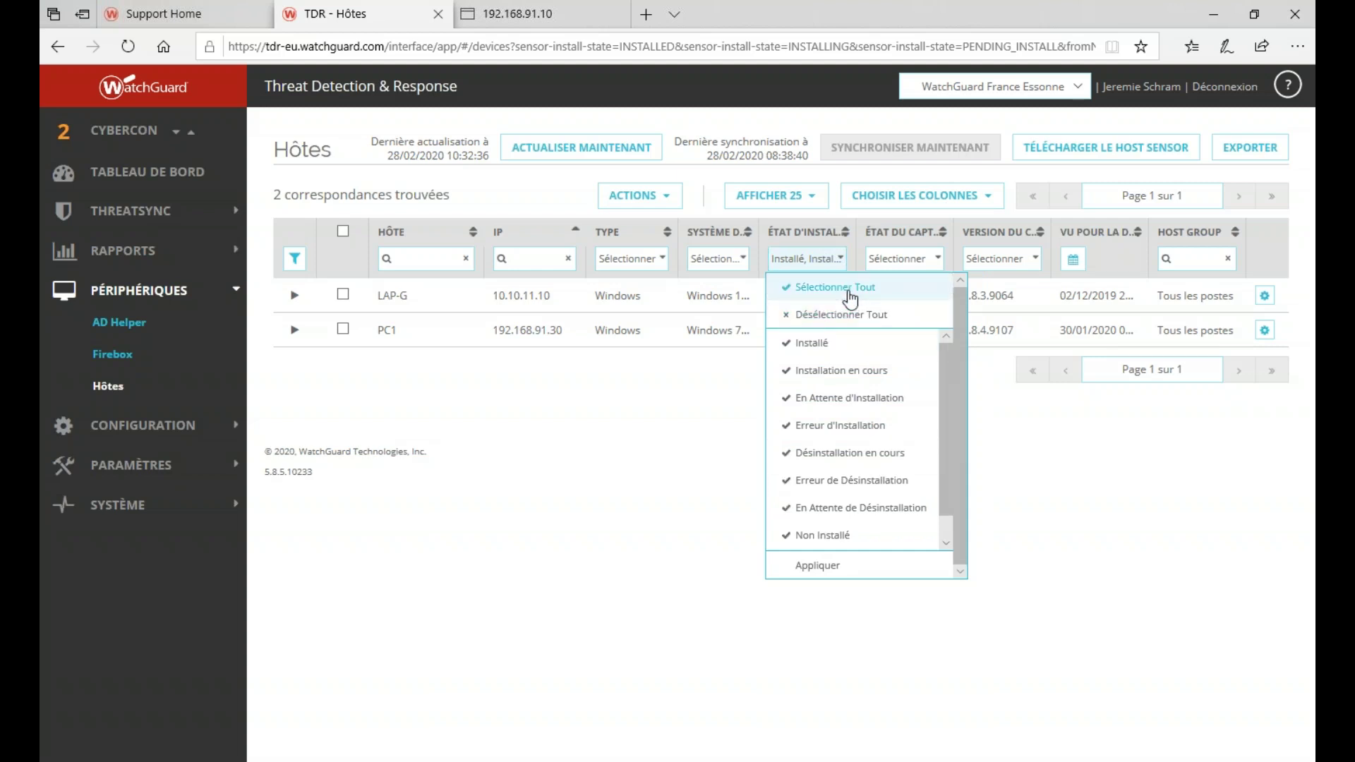
left_click(635, 476)
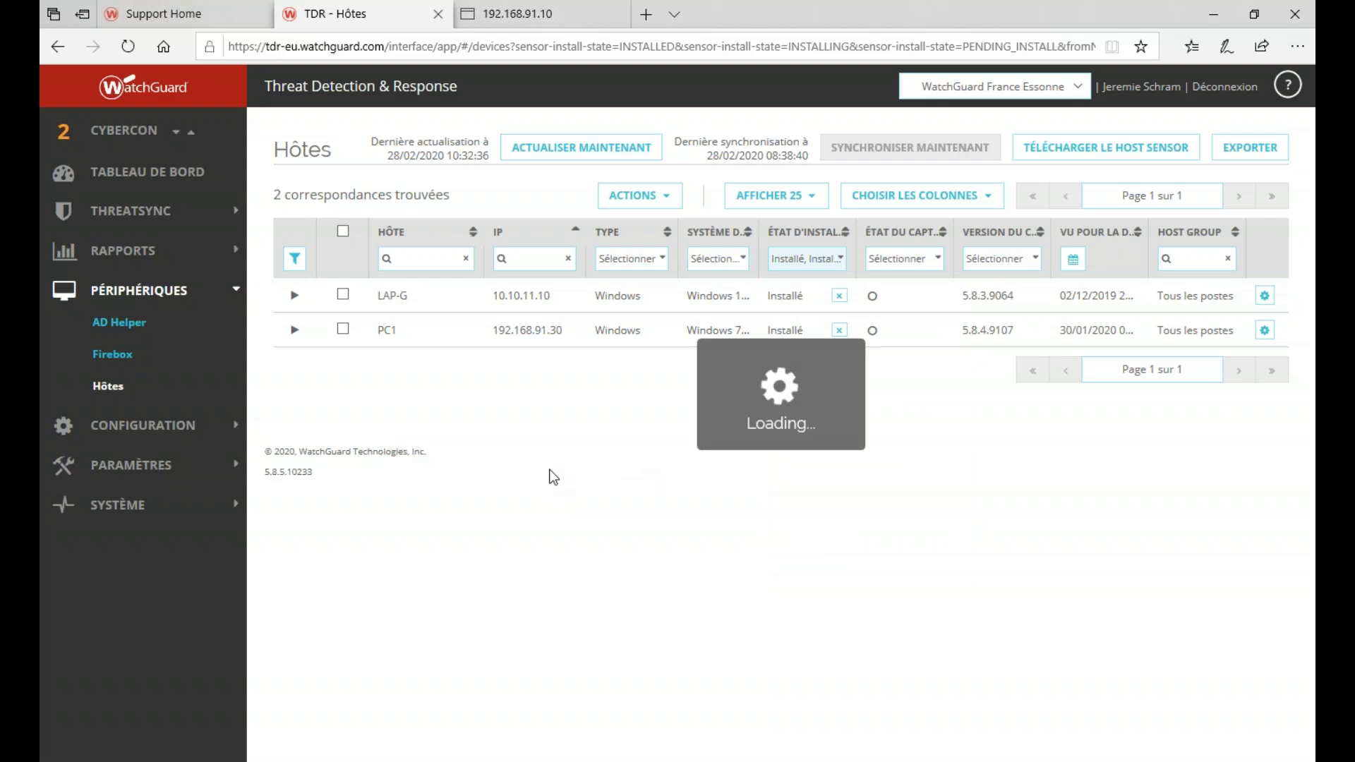
left_click(173, 426)
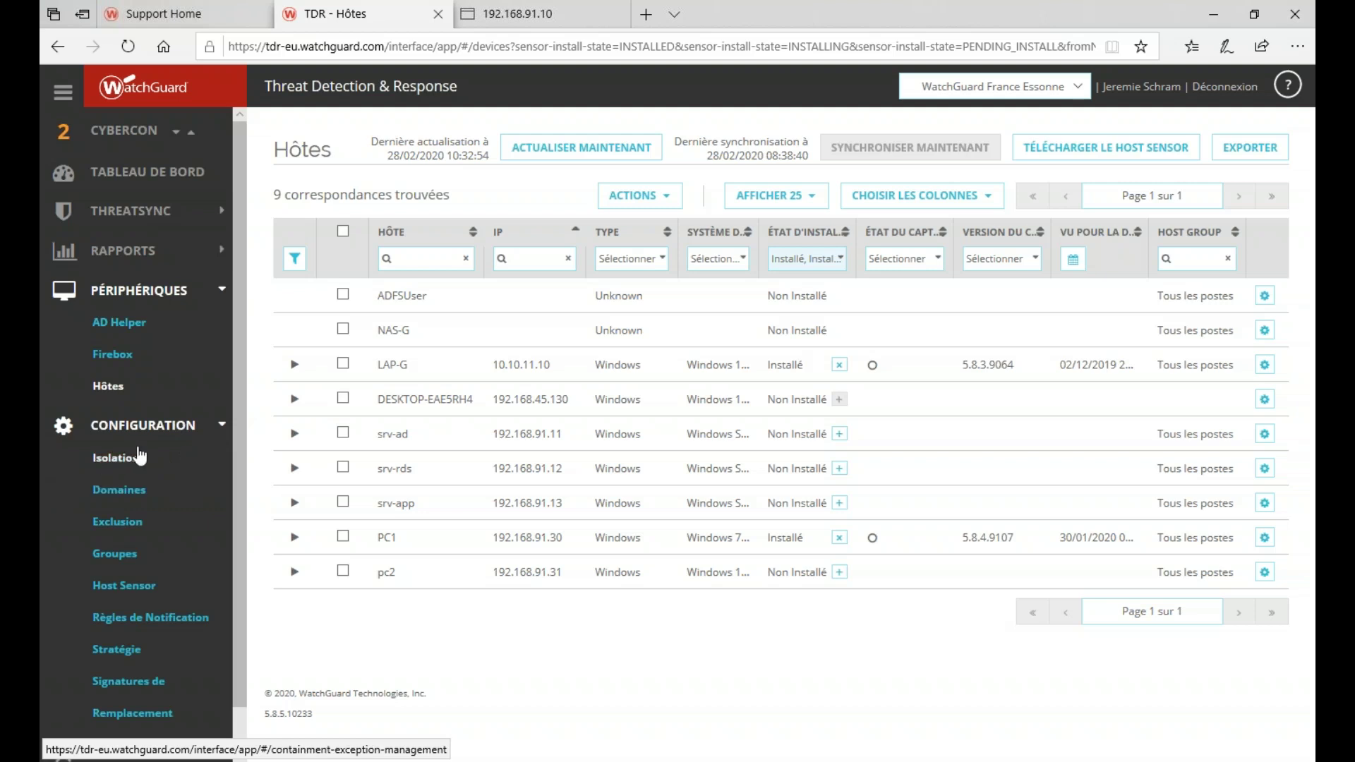
scroll(169, 460, "down", 1)
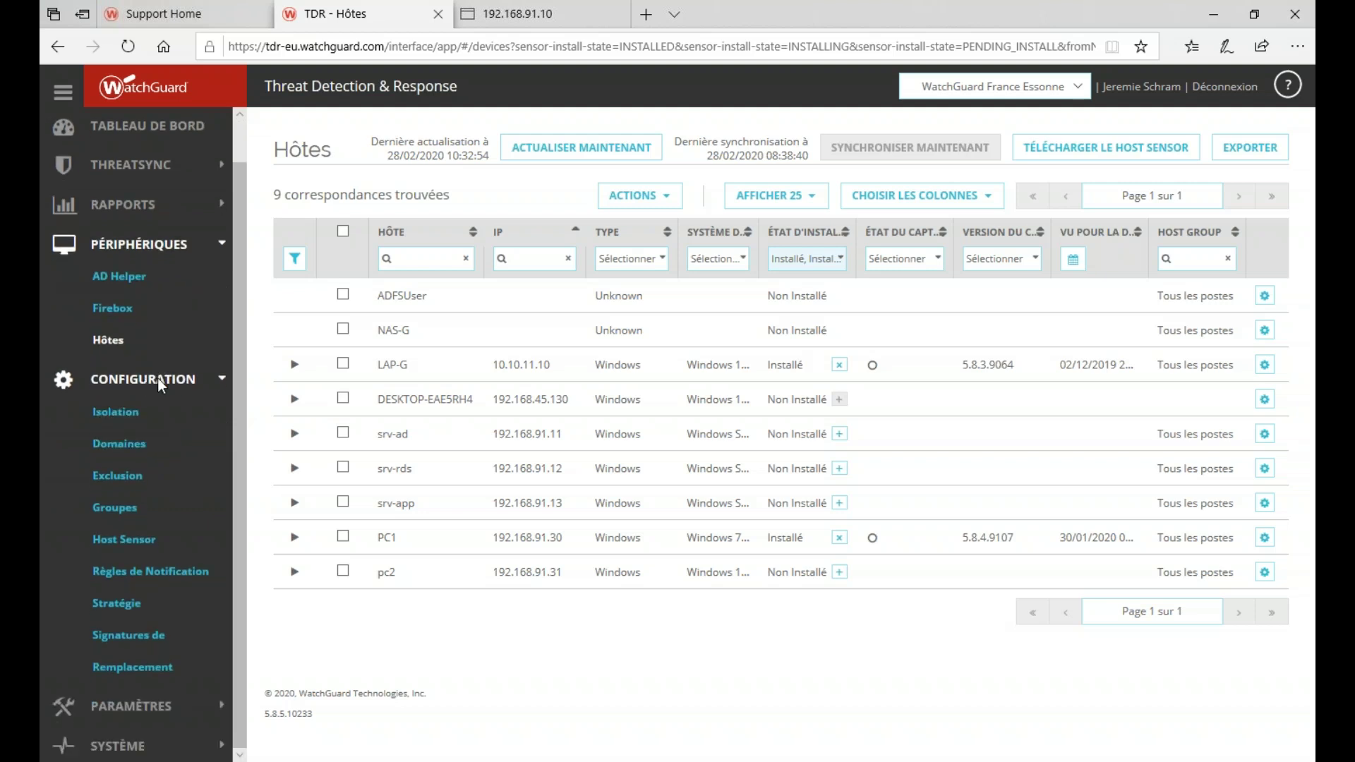
- Open the Exclusion AV tab and review ESET Endpoint for Windows among the 38 exclusions
left_click(172, 476)
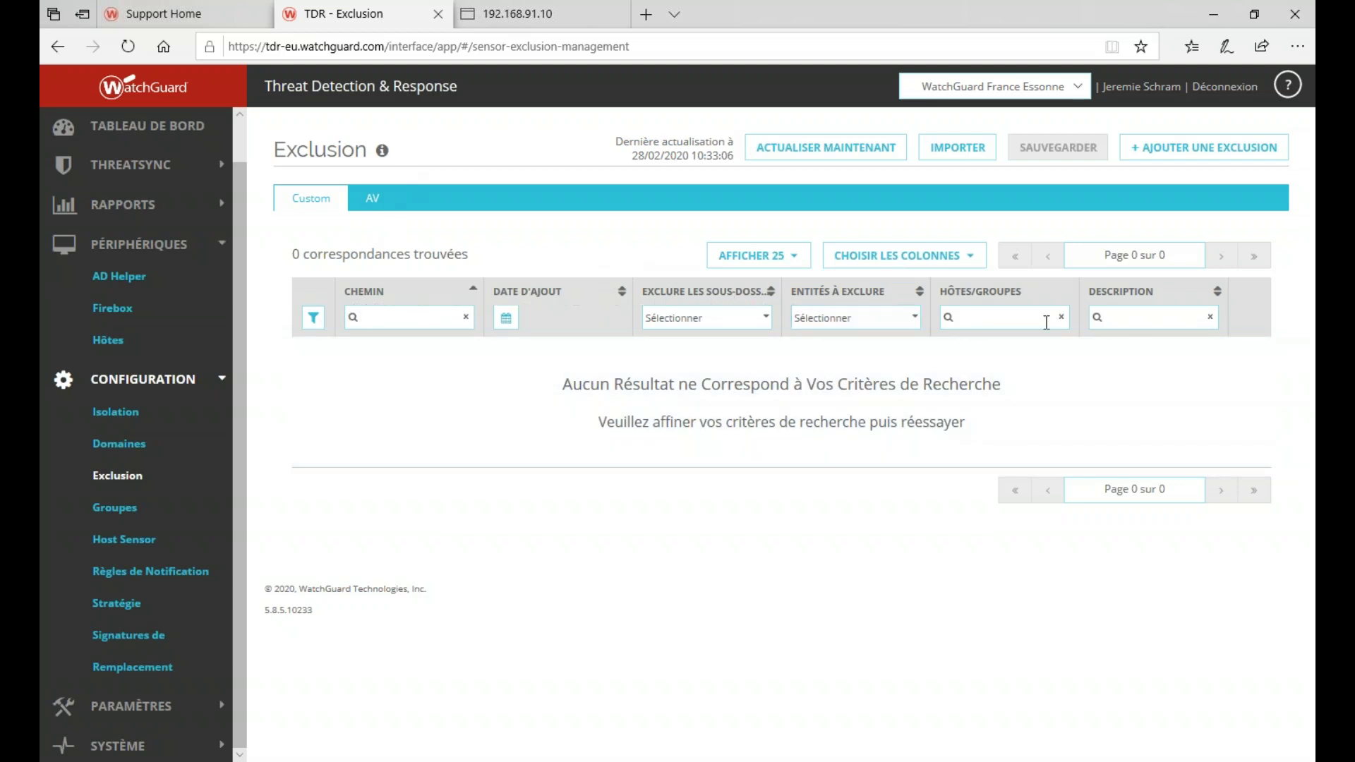
left_click(375, 203)
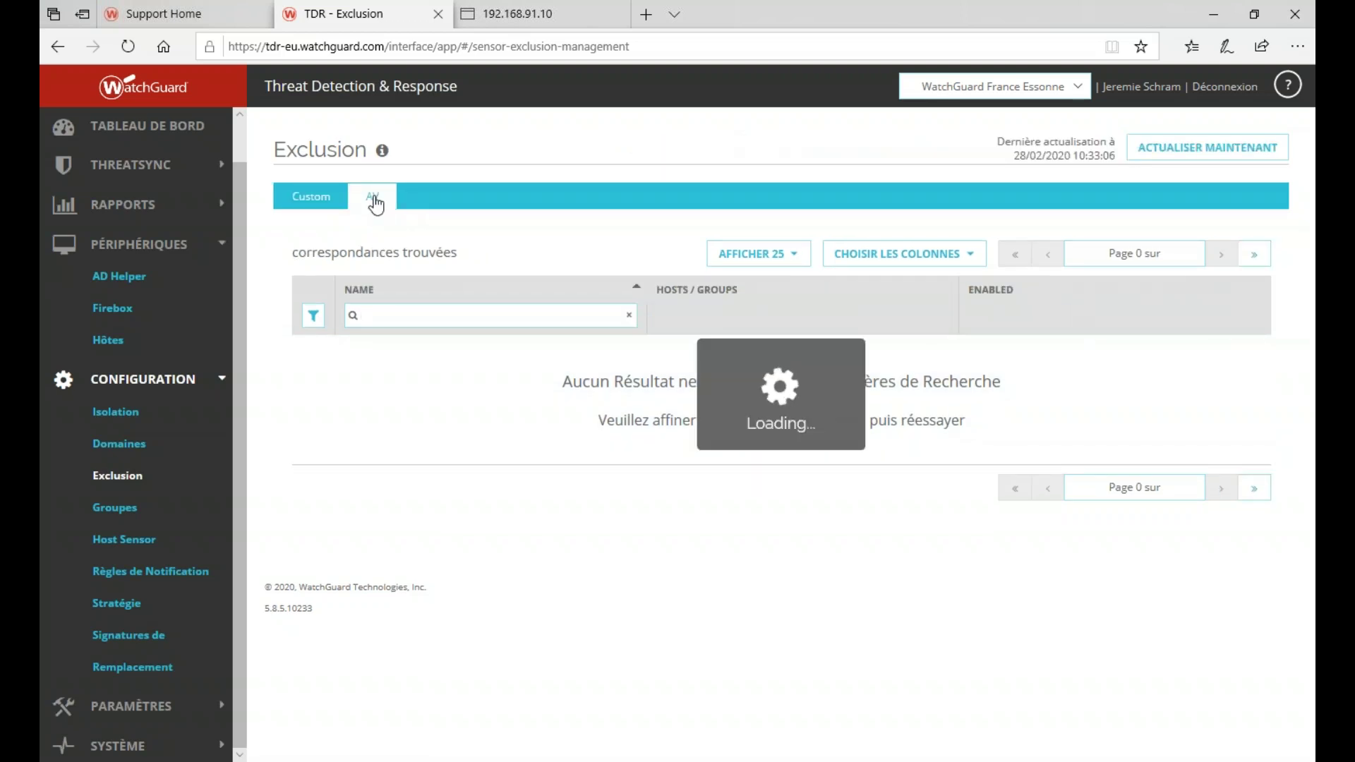
scroll(663, 385, "down", 1)
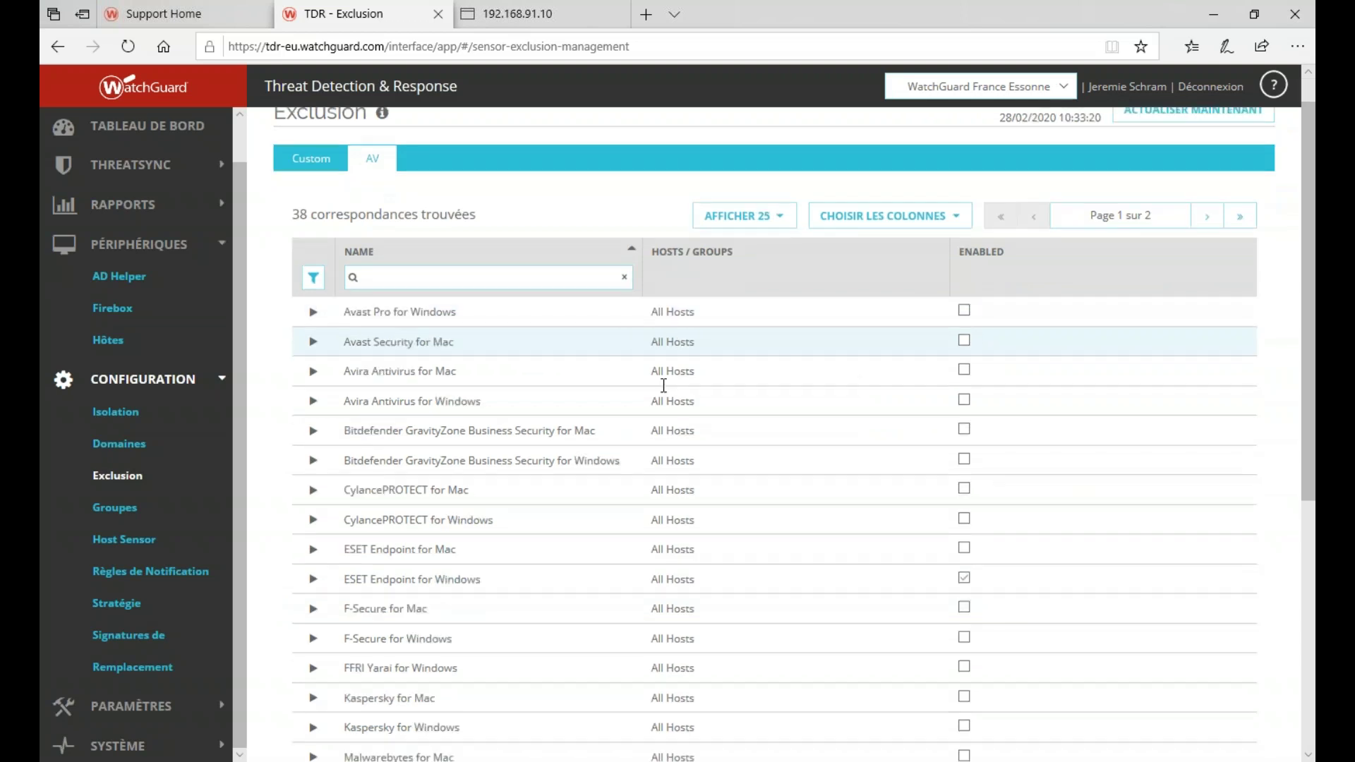
scroll(664, 385, "down", 7)
scroll(662, 395, "up", 8)
scroll(659, 417, "down", 3)
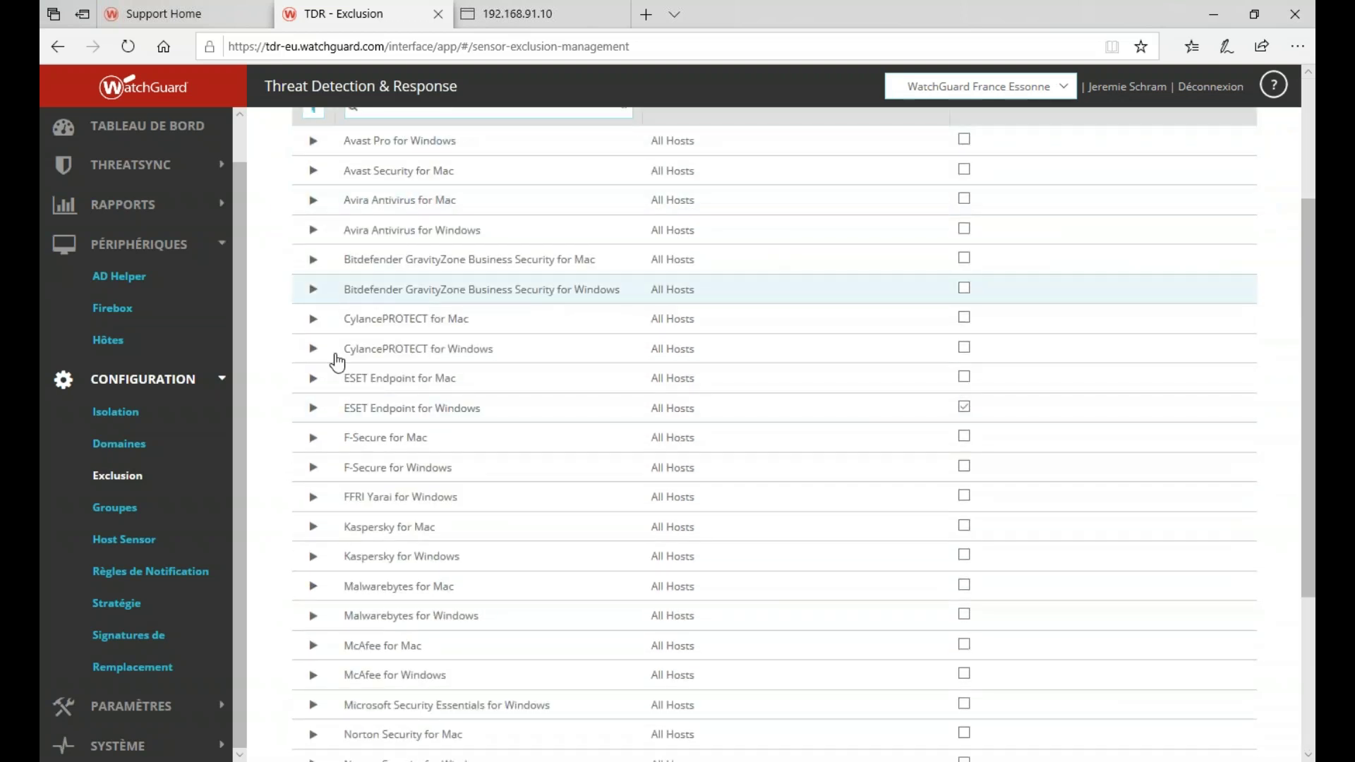
left_click(312, 412)
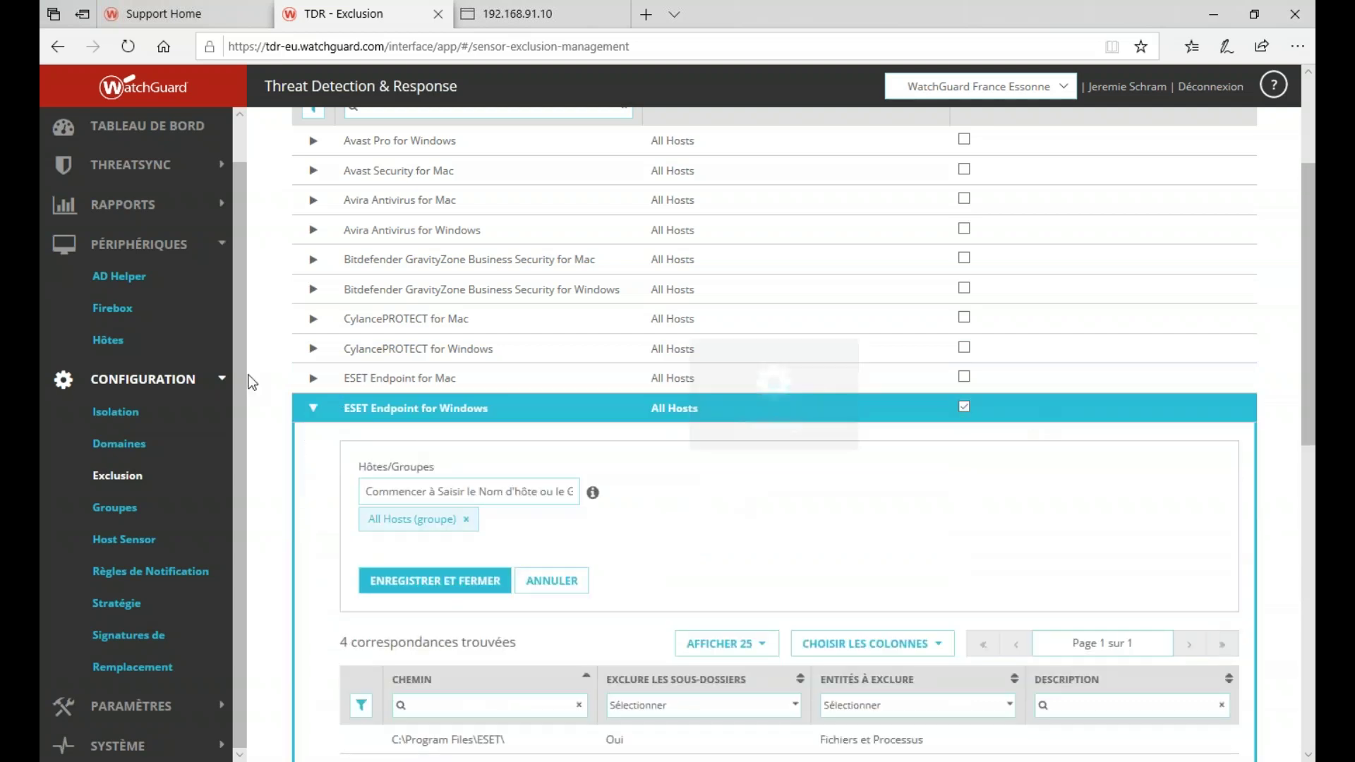
left_click(314, 410)
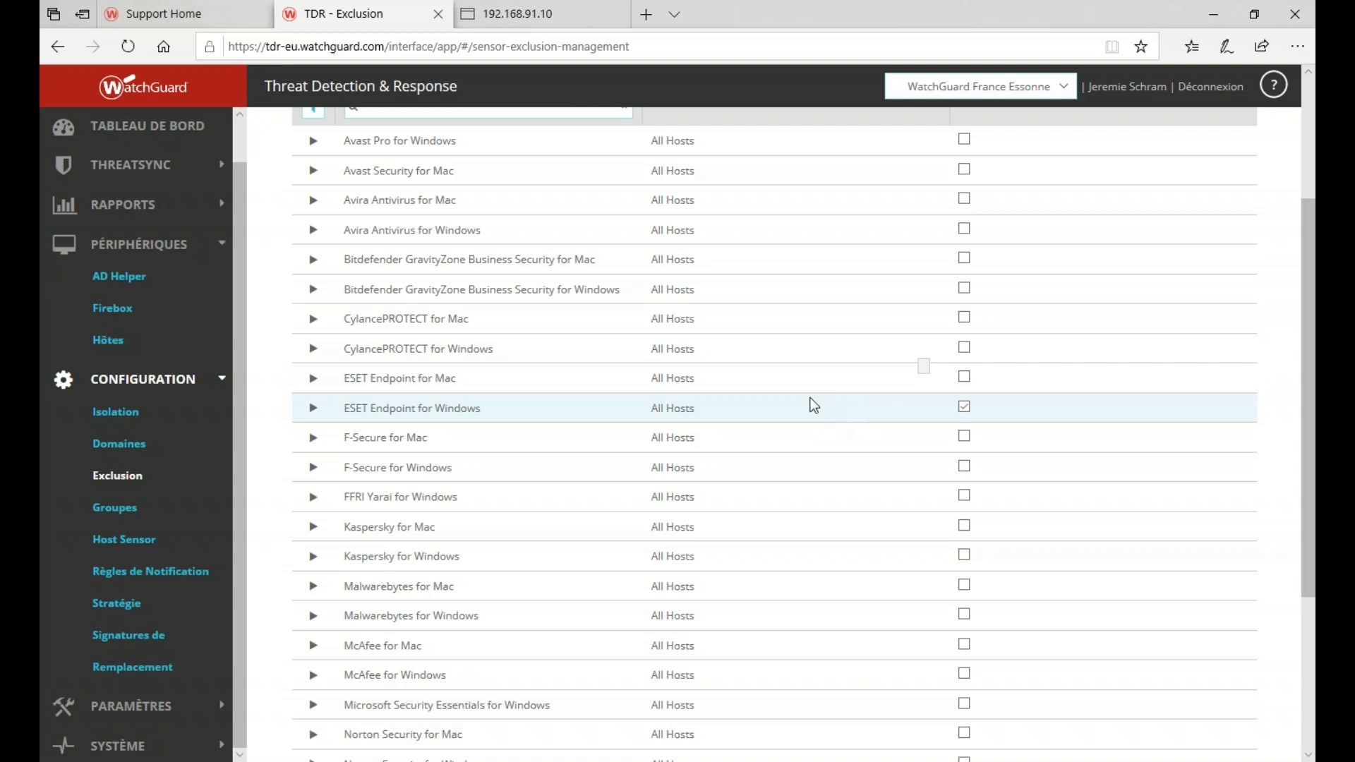
left_click(138, 383)
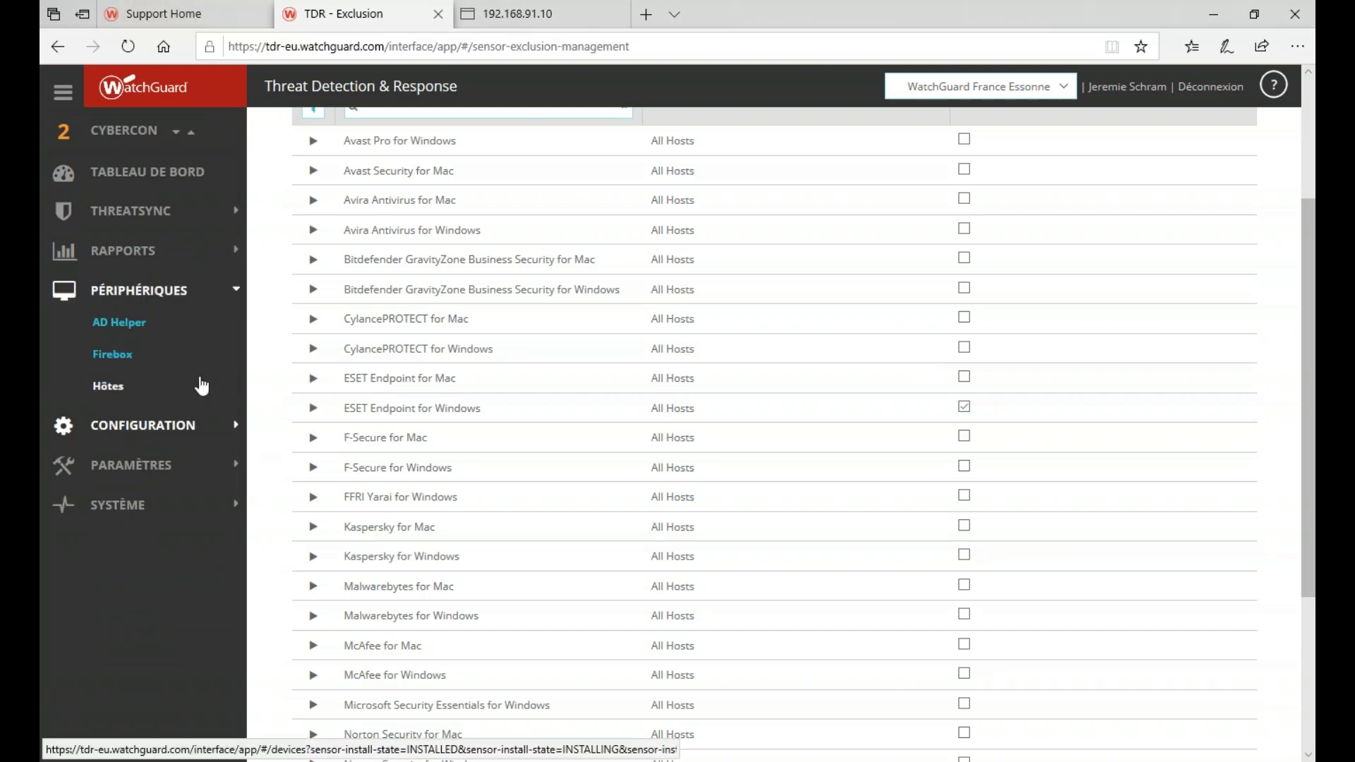
scroll(180, 360, "up", 3)
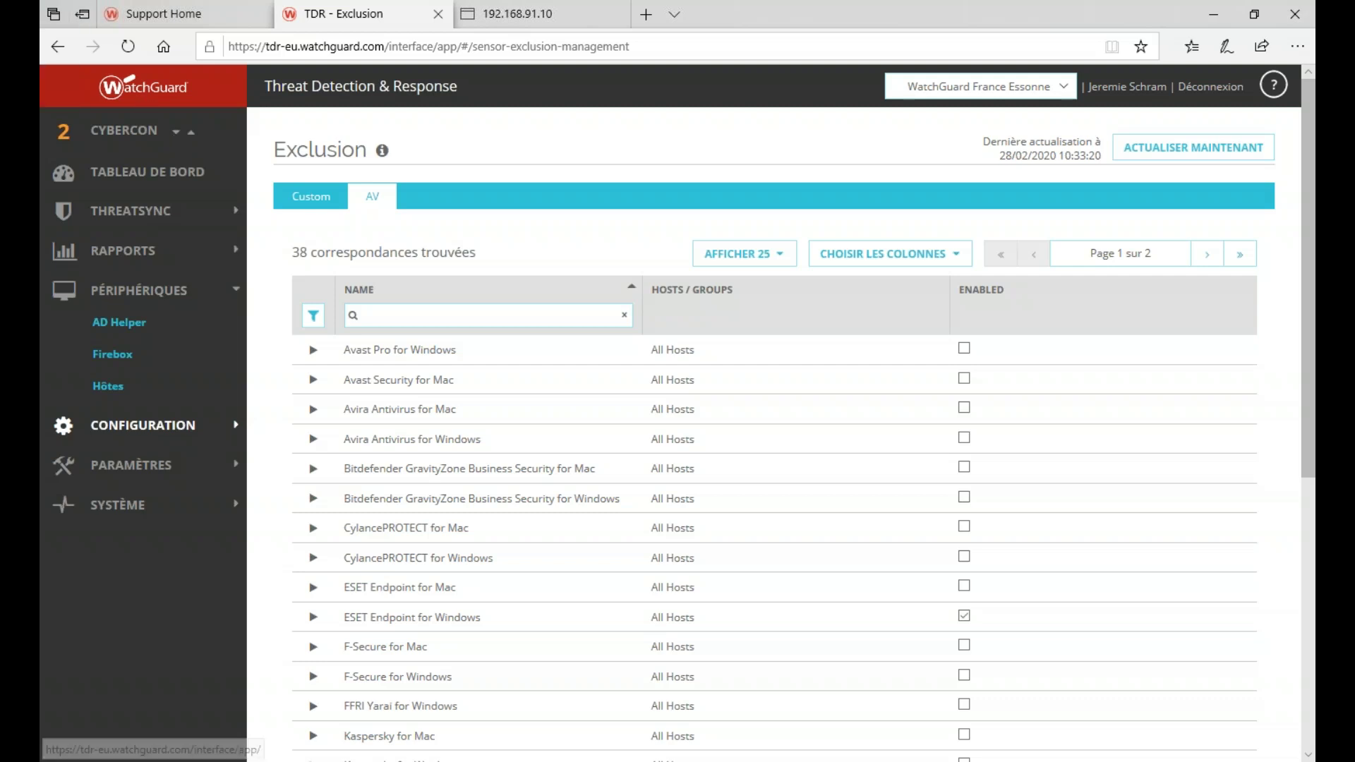
left_click(145, 206)
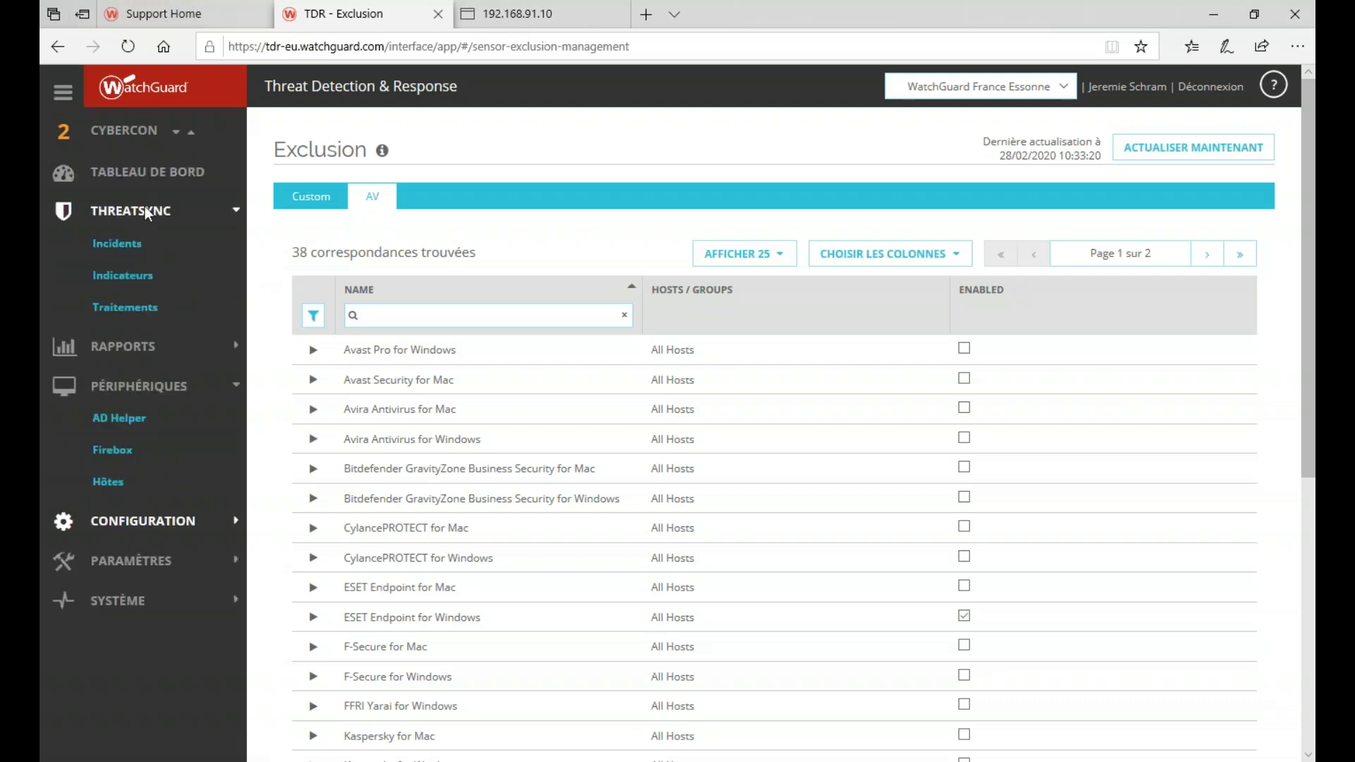
- Open the Firebox setup page and copy the UUID du Compte string
left_click(127, 455)
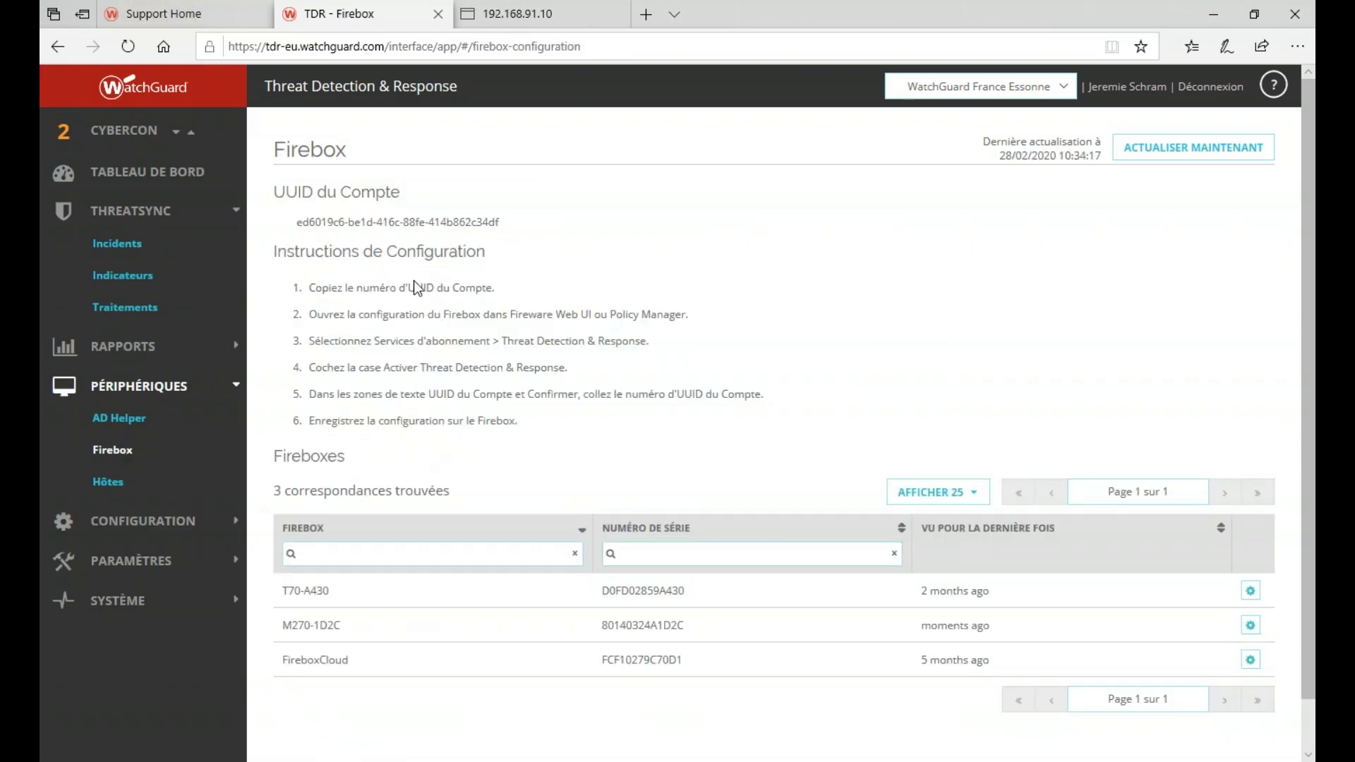
left_click_drag(298, 224, 500, 222)
key("ctrl+c")
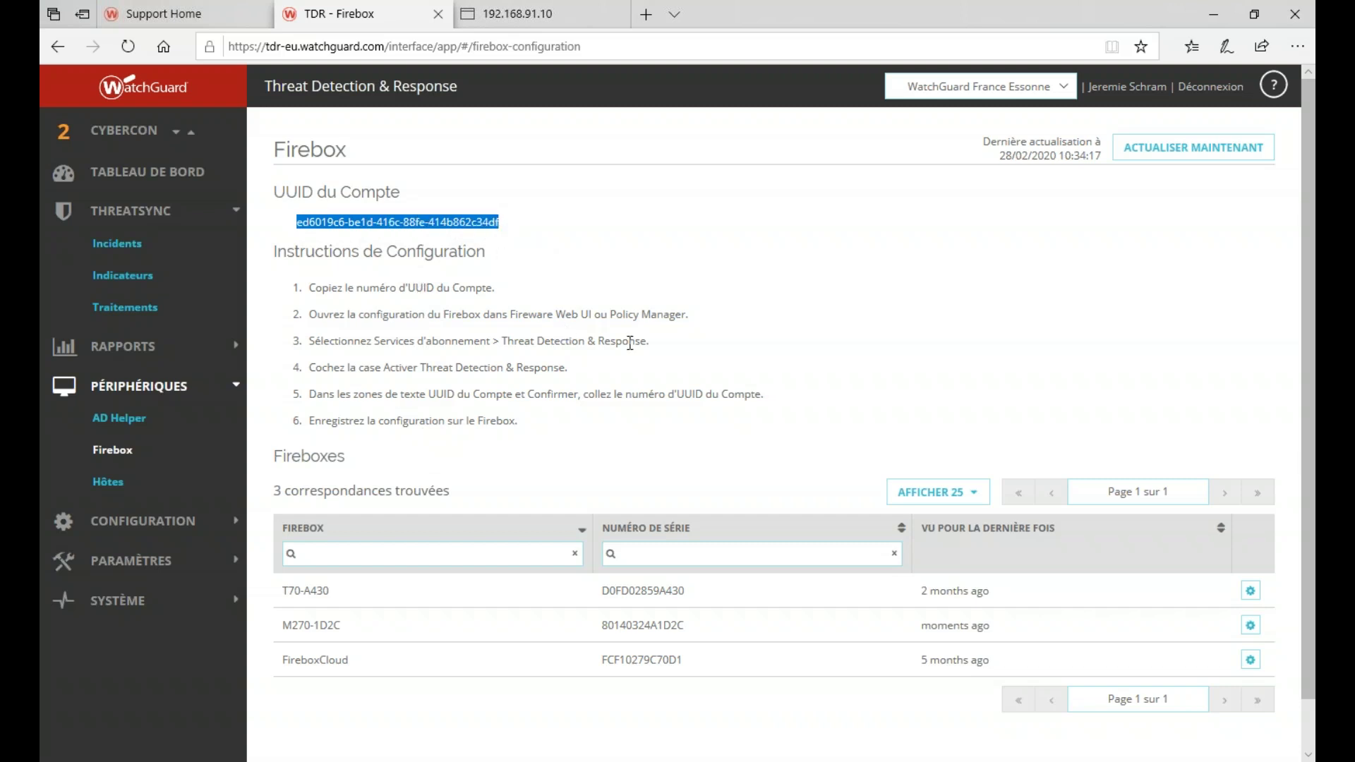
left_click(451, 334)
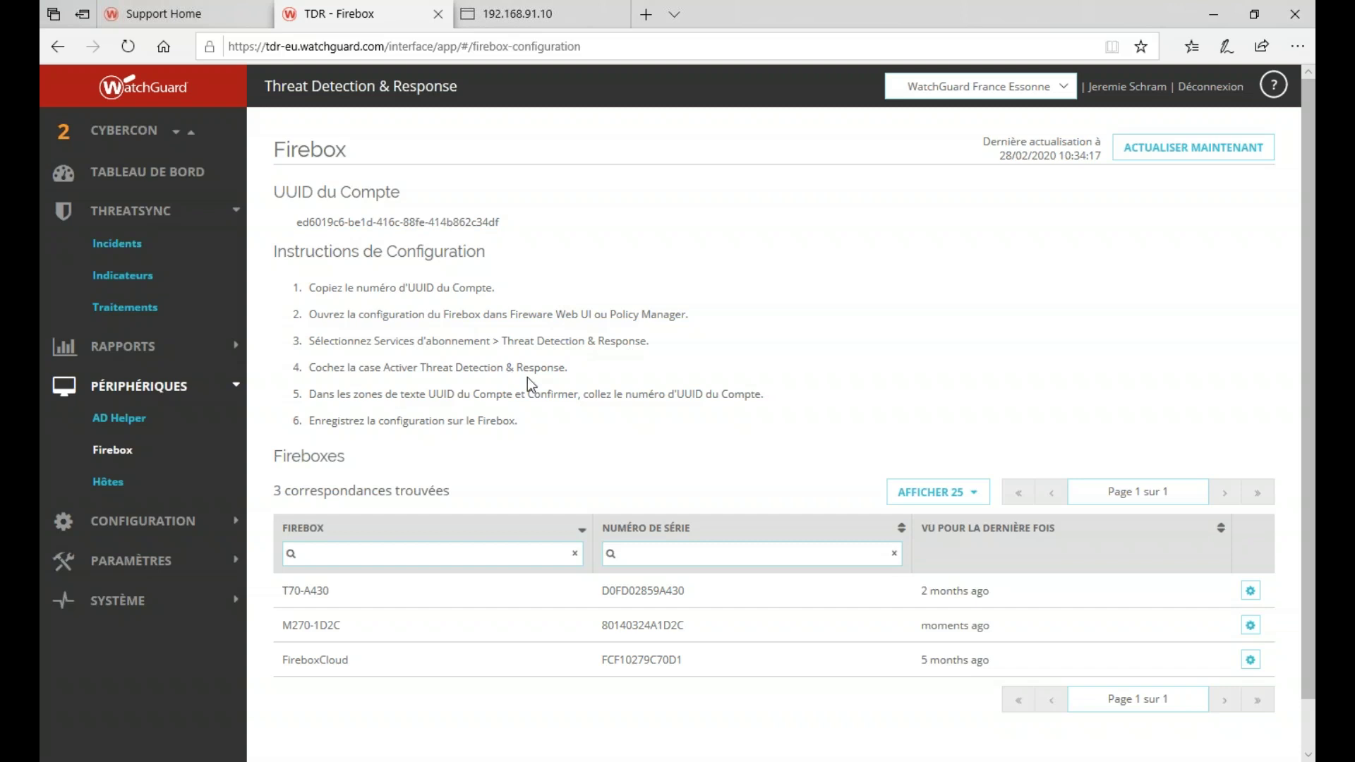
left_click(970, 761)
- Enable Threat Detection & Response with the pasted account UUID, adding the WG-TDR-Host-Sensor policy
left_click(384, 30)
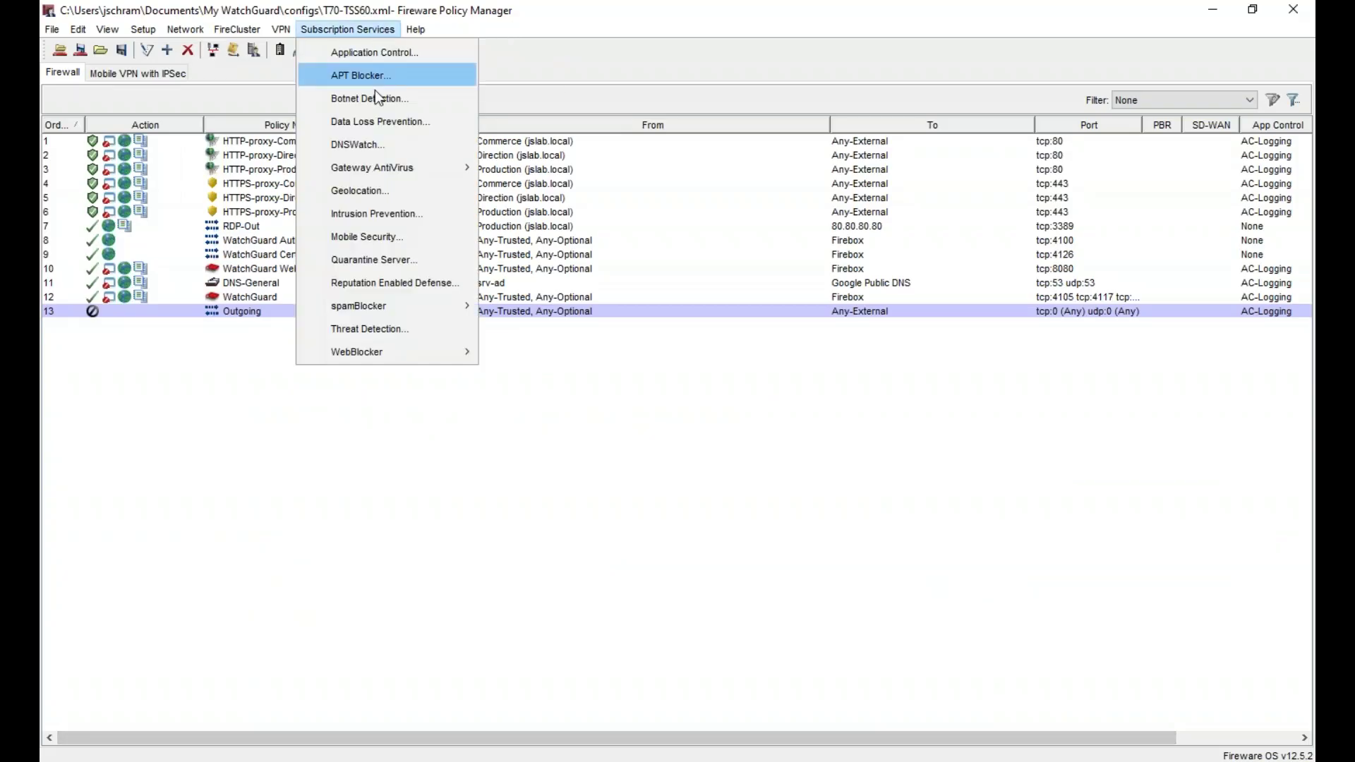
left_click(398, 331)
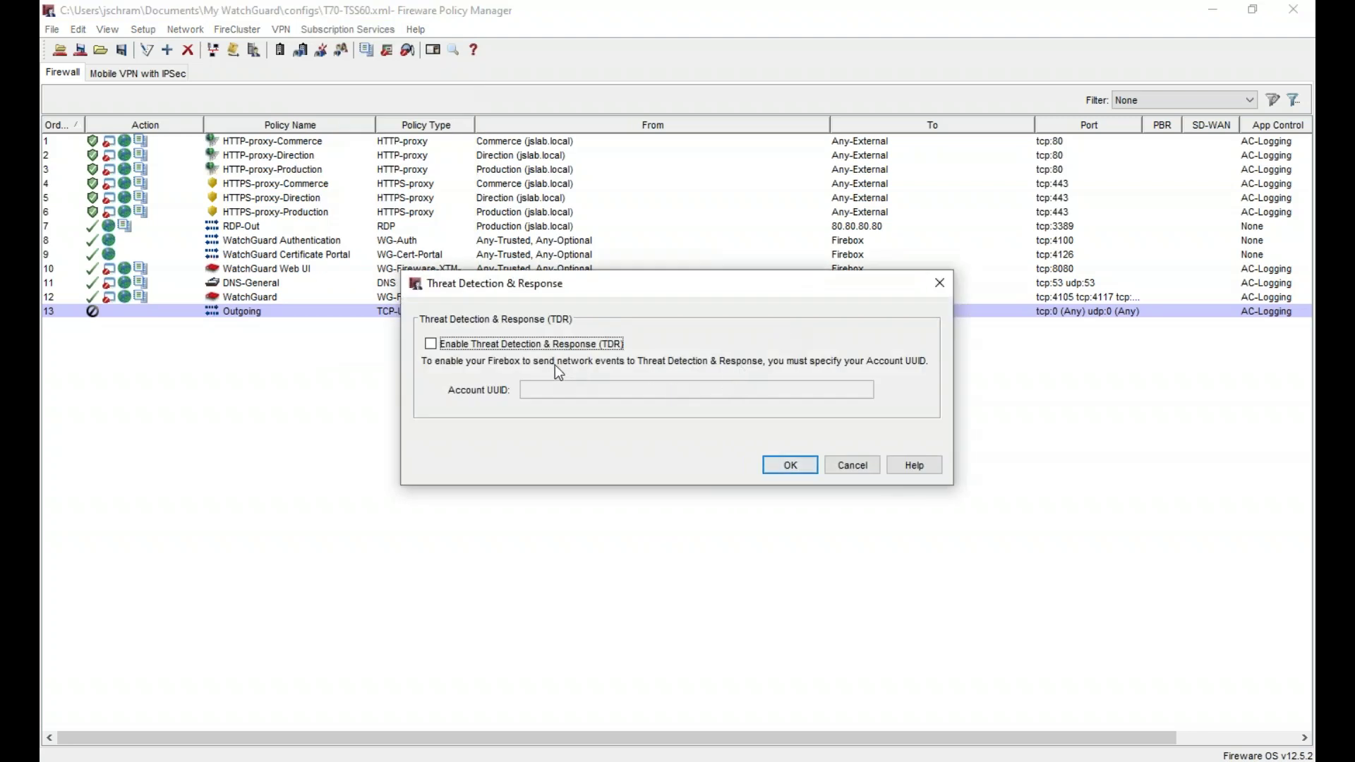
left_click(548, 345)
left_click(566, 398)
key("ctrl+v")
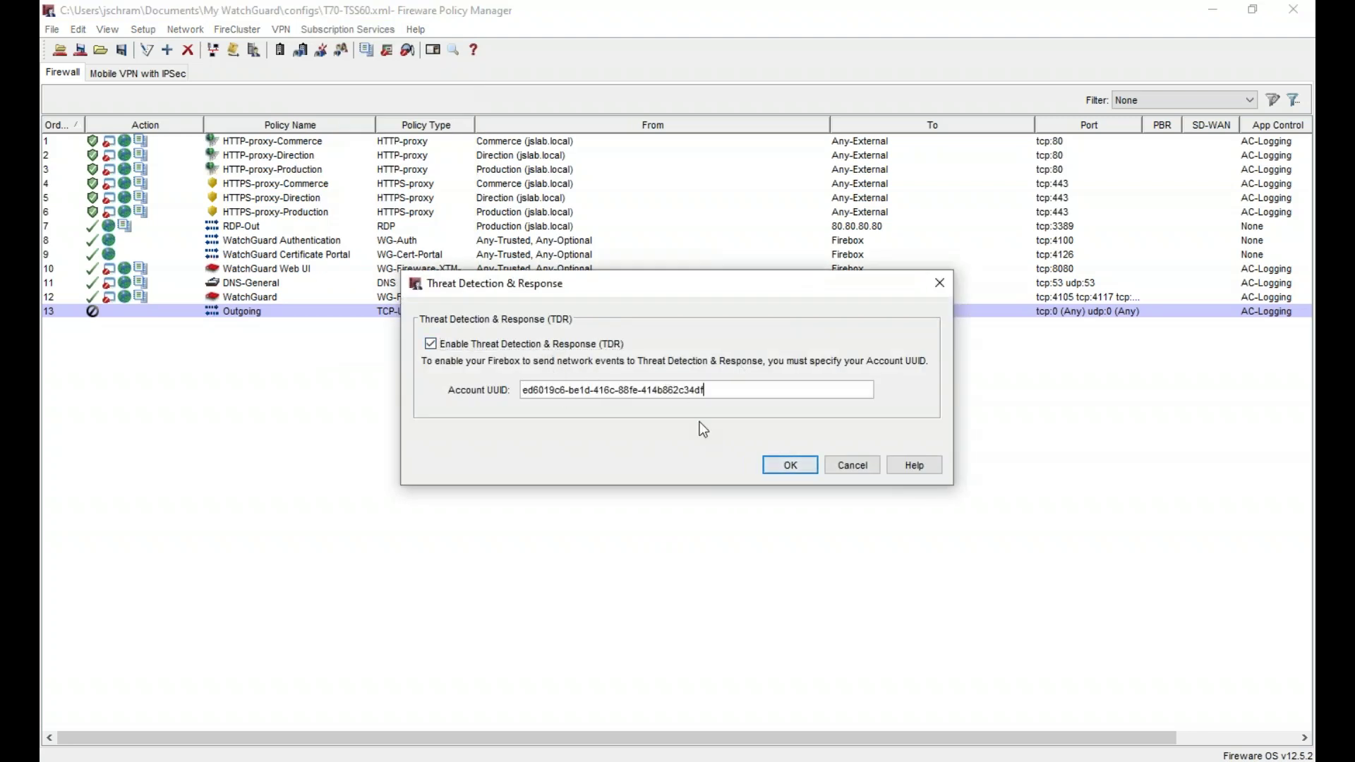
left_click(782, 466)
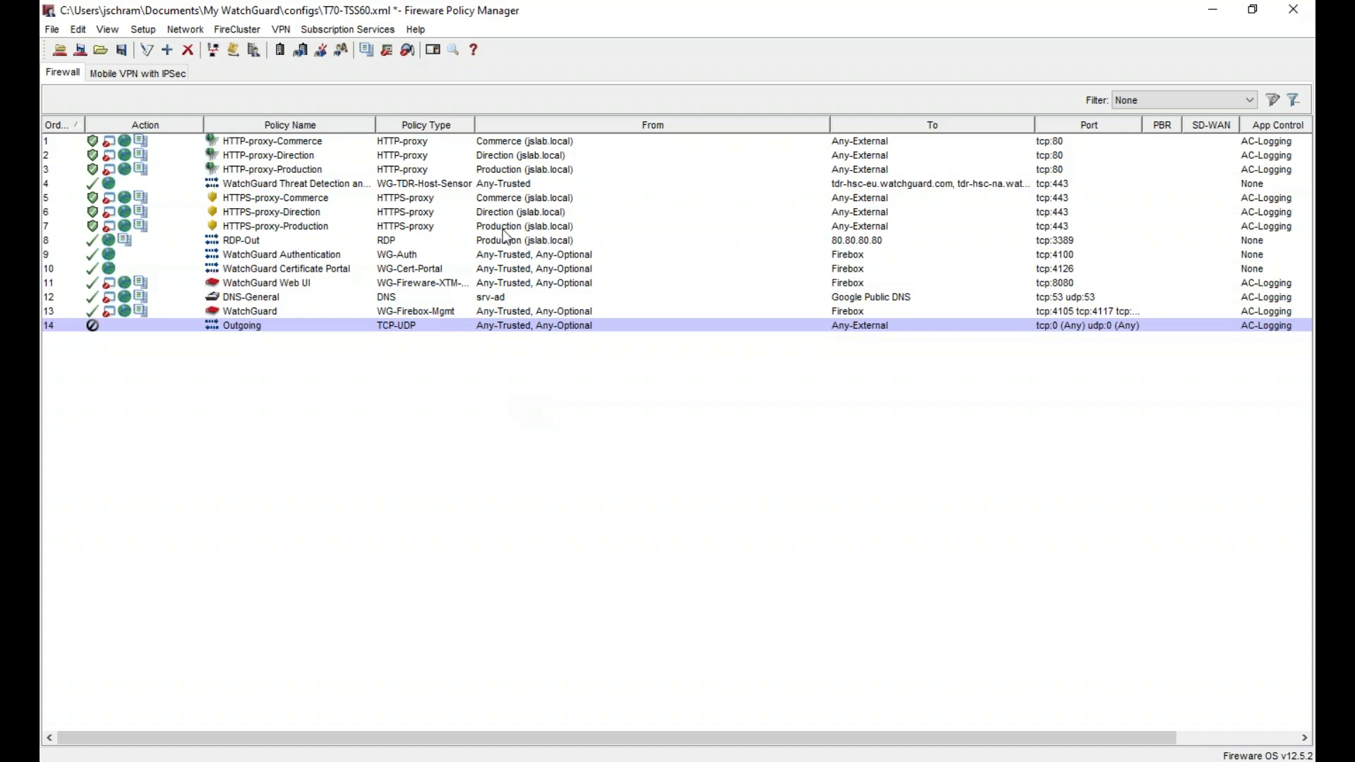
left_click(528, 185)
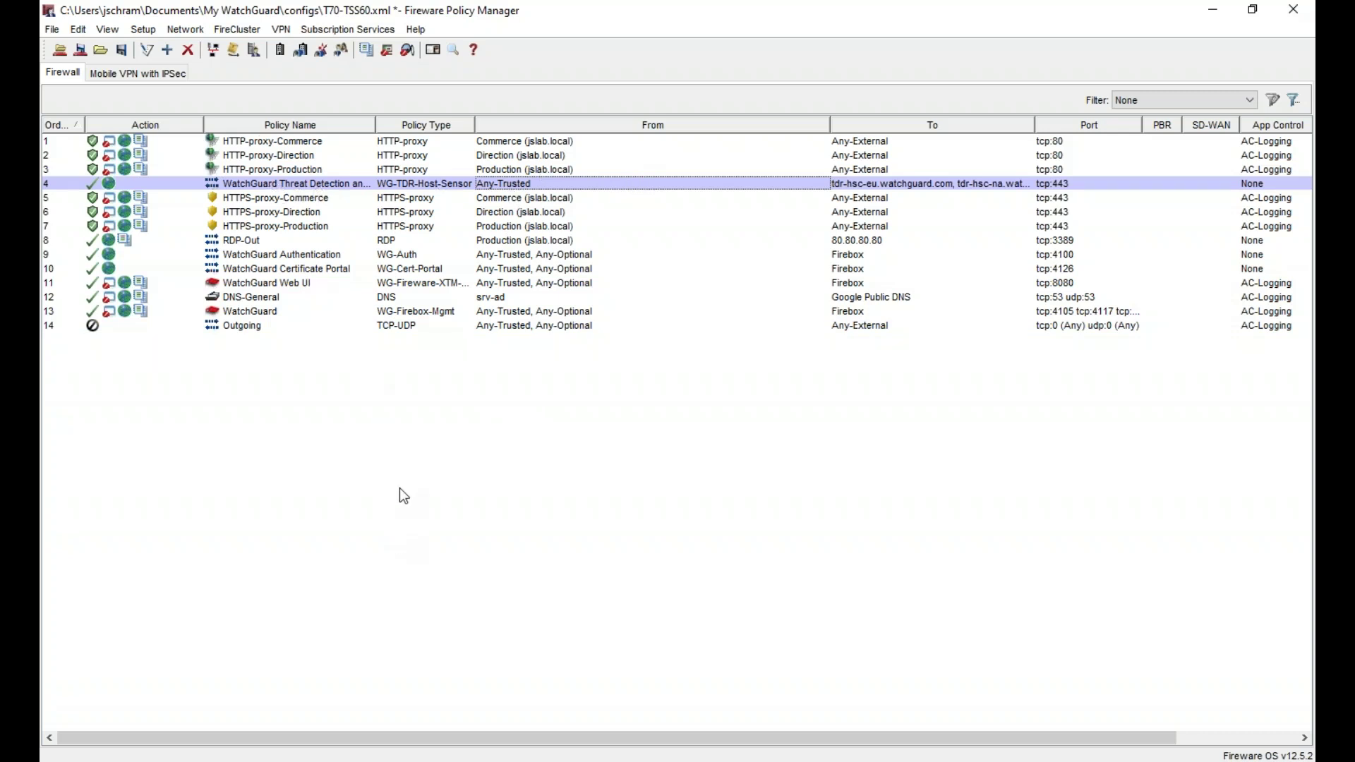
- Save the configuration to the Firebox with the passphrase, overwriting T70-TSS60.xml
key("ctrl+t")
type("••••••••")
key("Return")
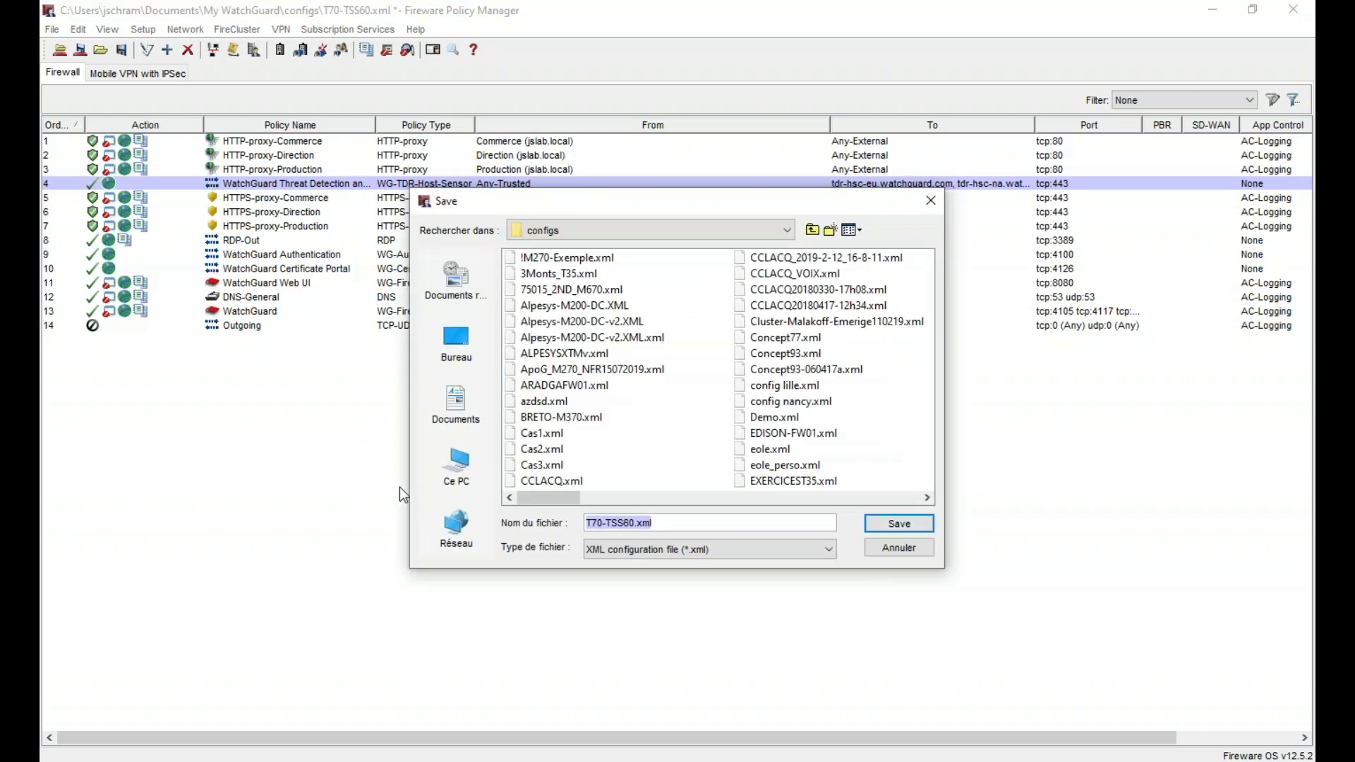
left_click(919, 523)
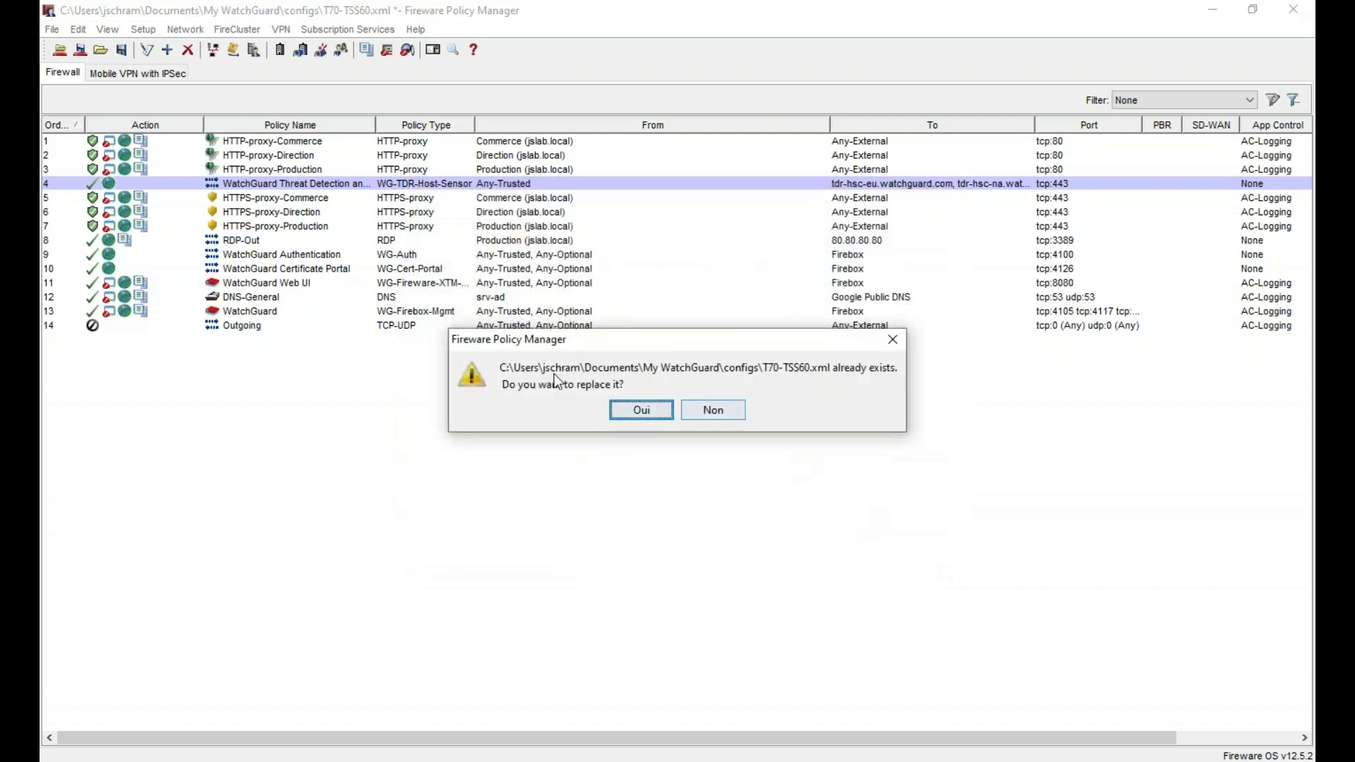
left_click(639, 408)
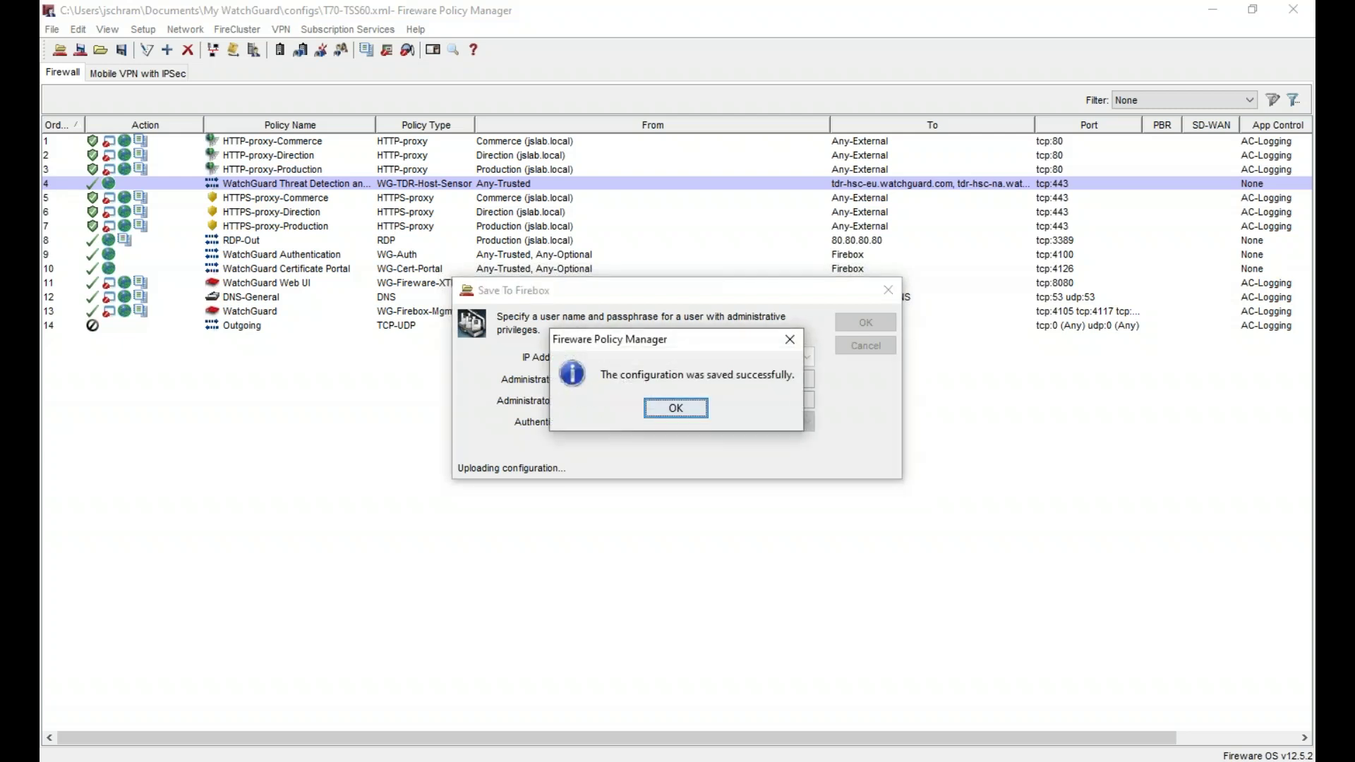
left_click(687, 405)
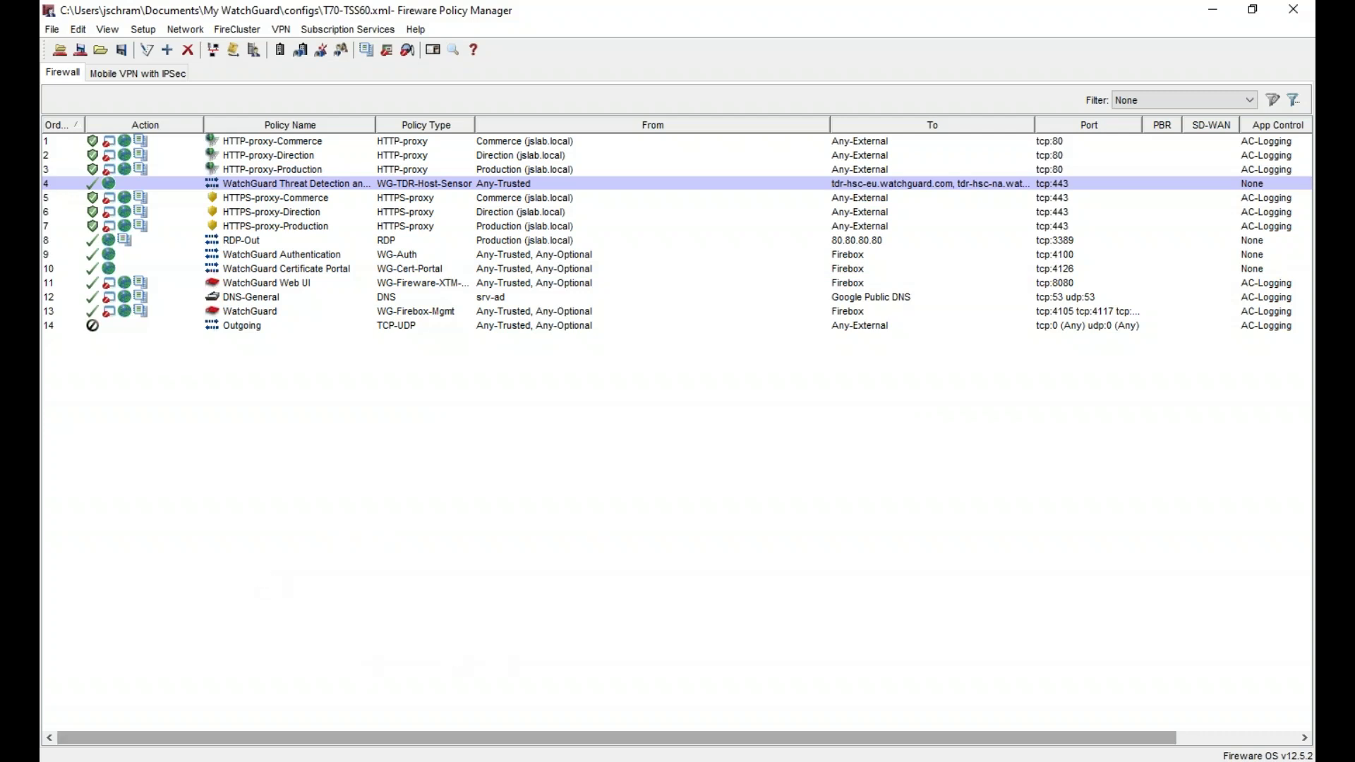
- Return from Policy Manager to the TDR Firebox page listing 3 Fireboxes
left_click(1034, 759)
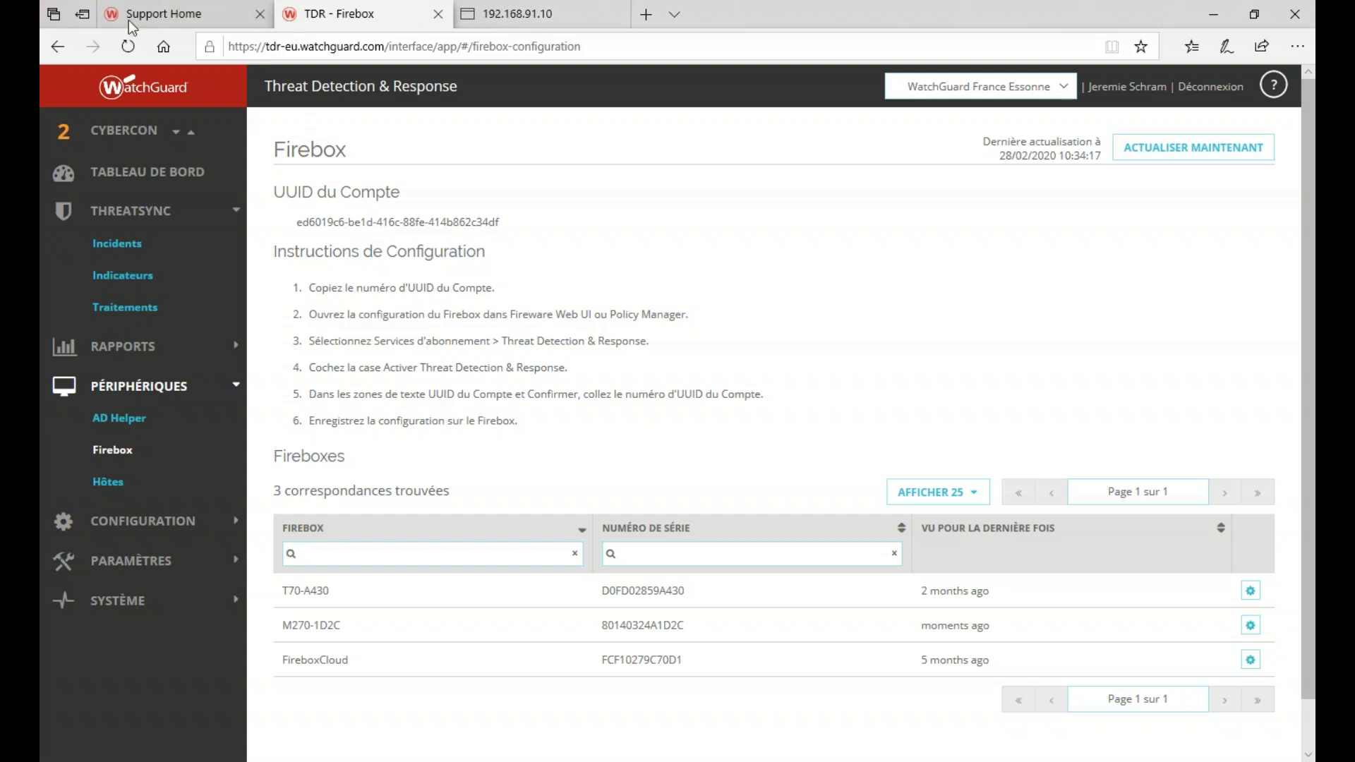
- From the Support Center home page, open Manage DNSWatch in a new tab
left_click(170, 15)
mouse_move(423, 144)
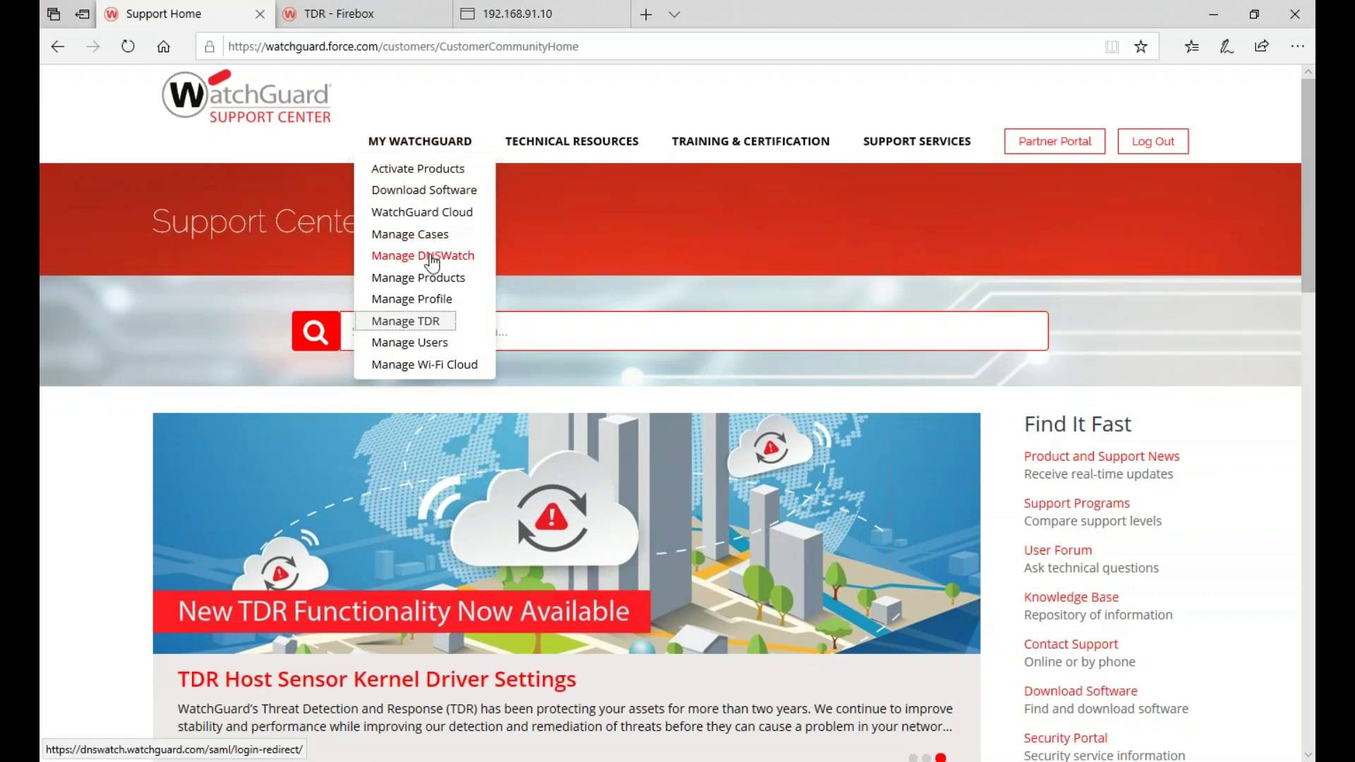
left_click(432, 259)
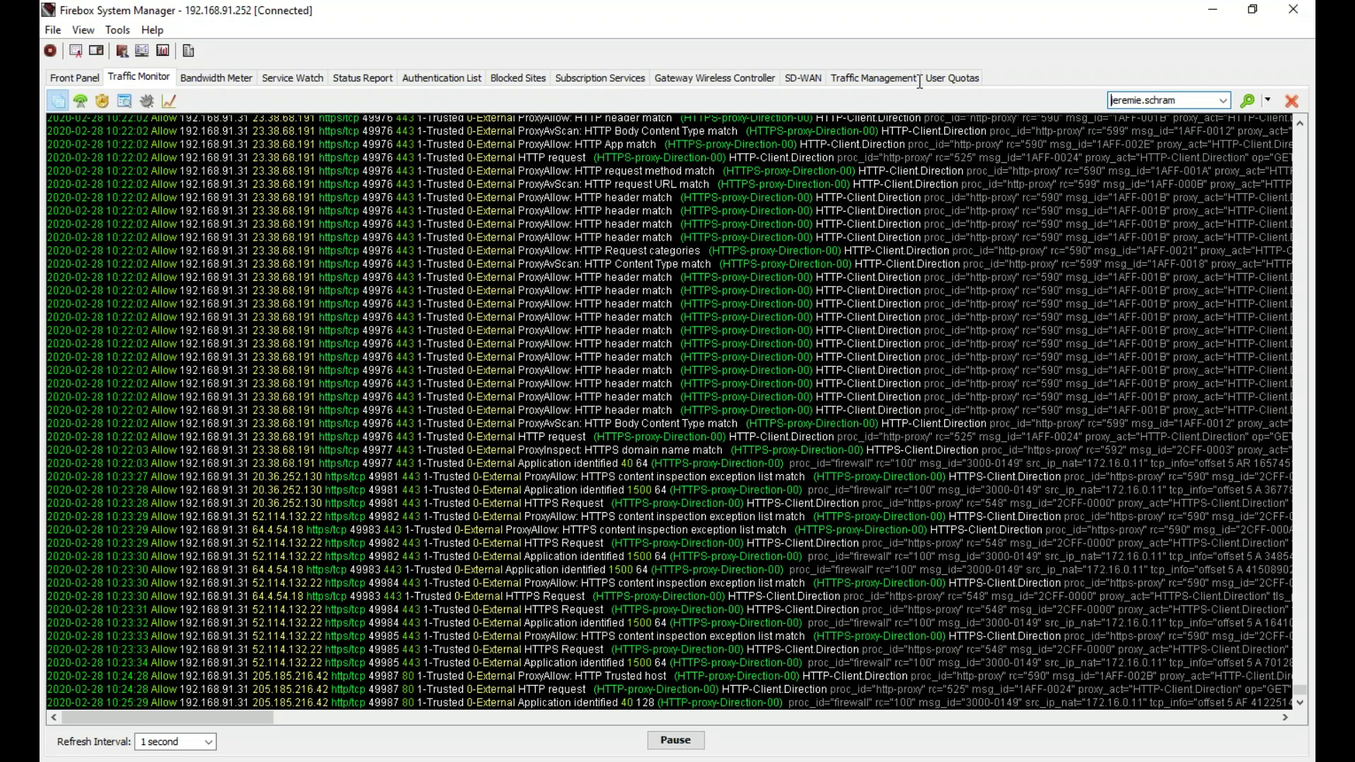
- Filter the Traffic Monitor log to 'dns', scroll through the entries, then switch to the DNSWatch dashboard
key("ctrl+a")
type("dns")
key("Return")
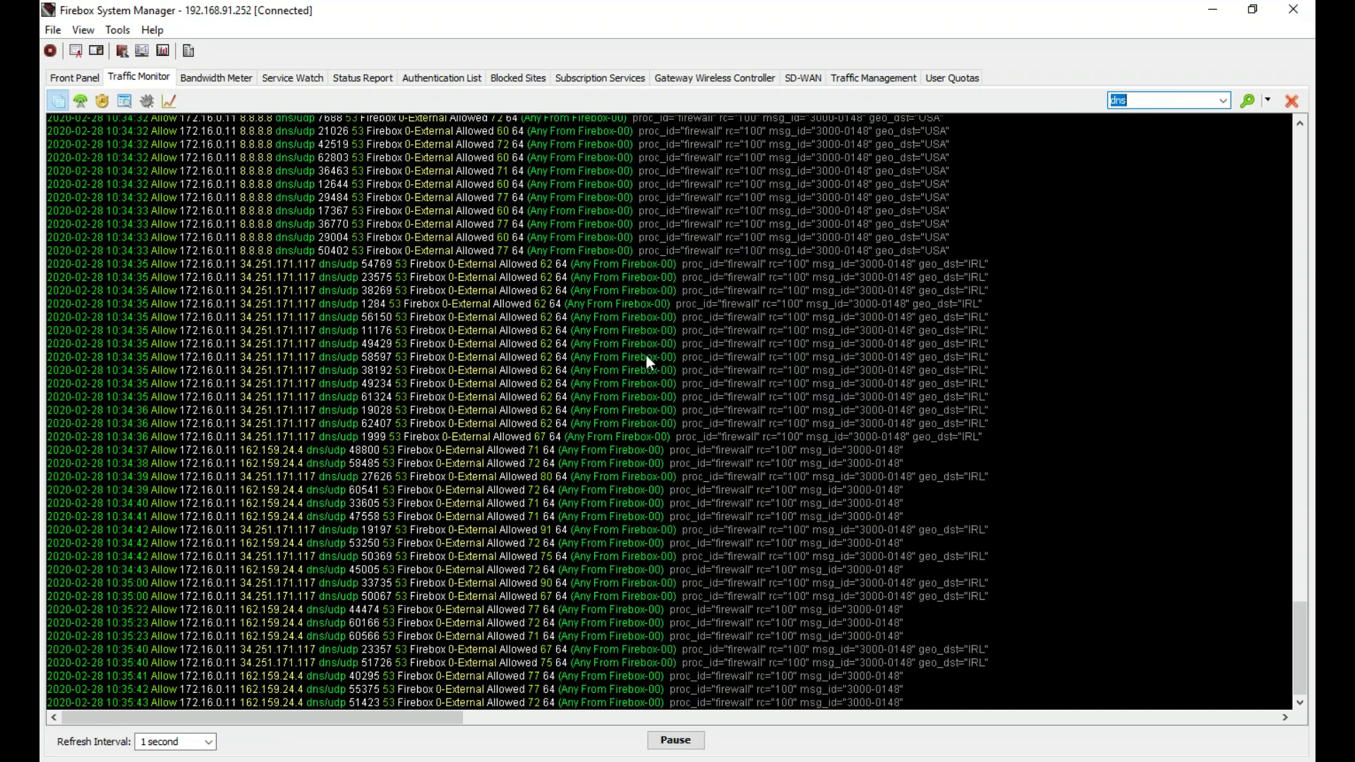
scroll(645, 367, "up", 15)
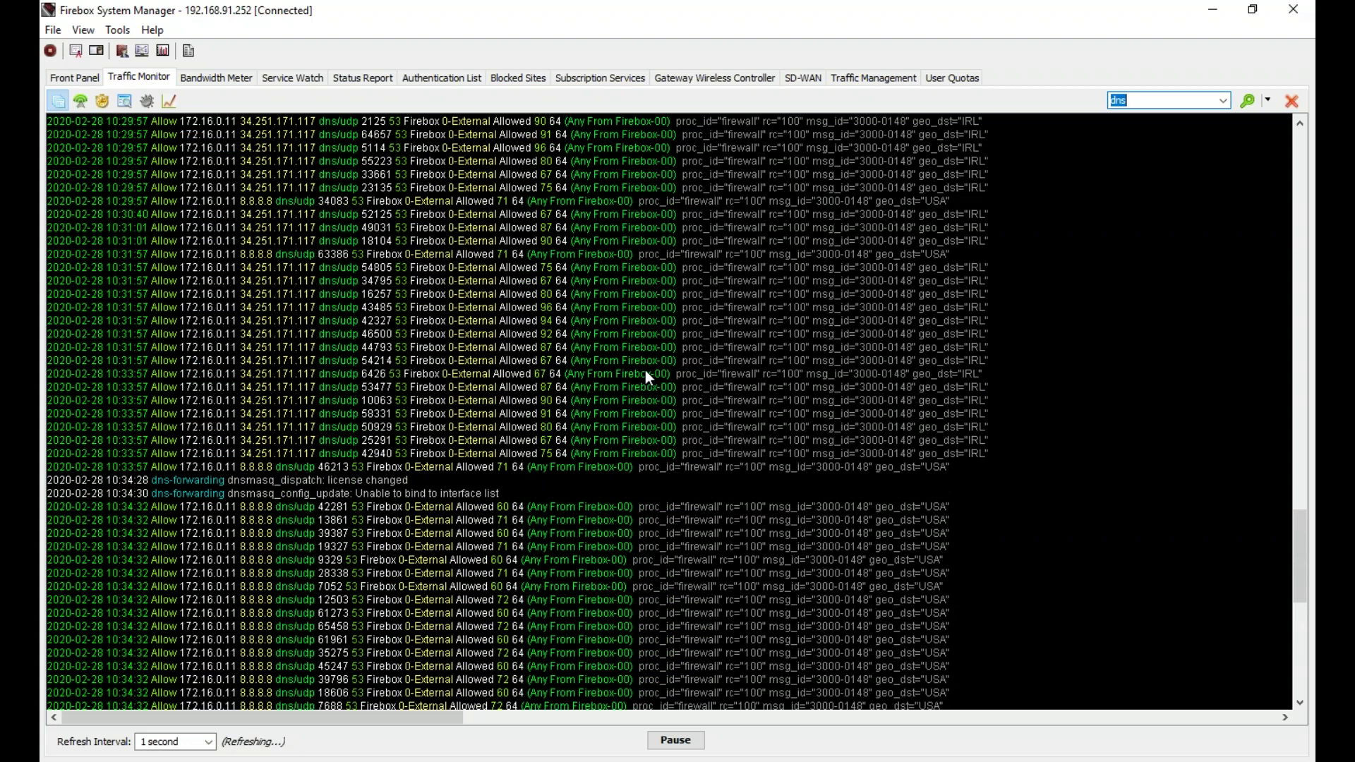
scroll(645, 370, "down", 6)
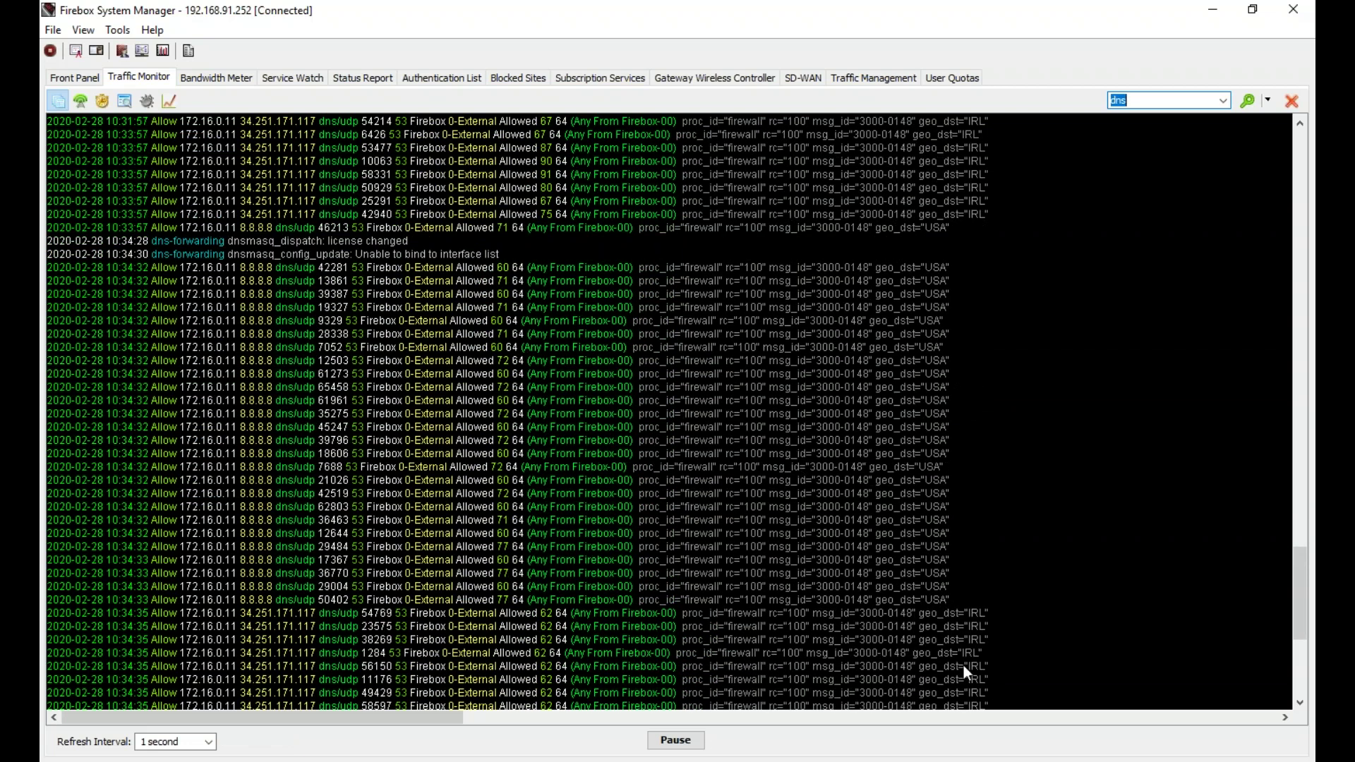
left_click(628, 761)
key("alt+Tab")
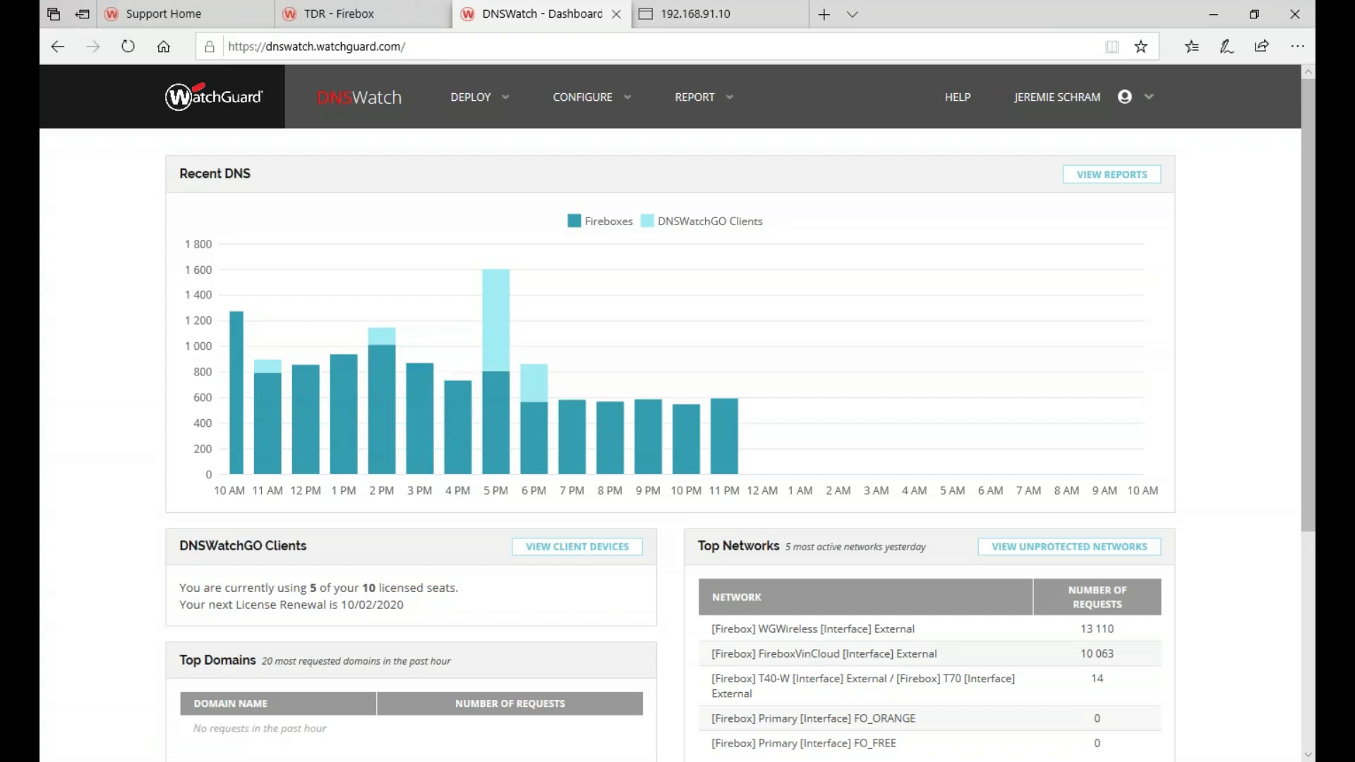
- Scroll the DNSWatch dashboard statistics, then open Settings from the account menu to reach Profile Settings
key("alt+Tab")
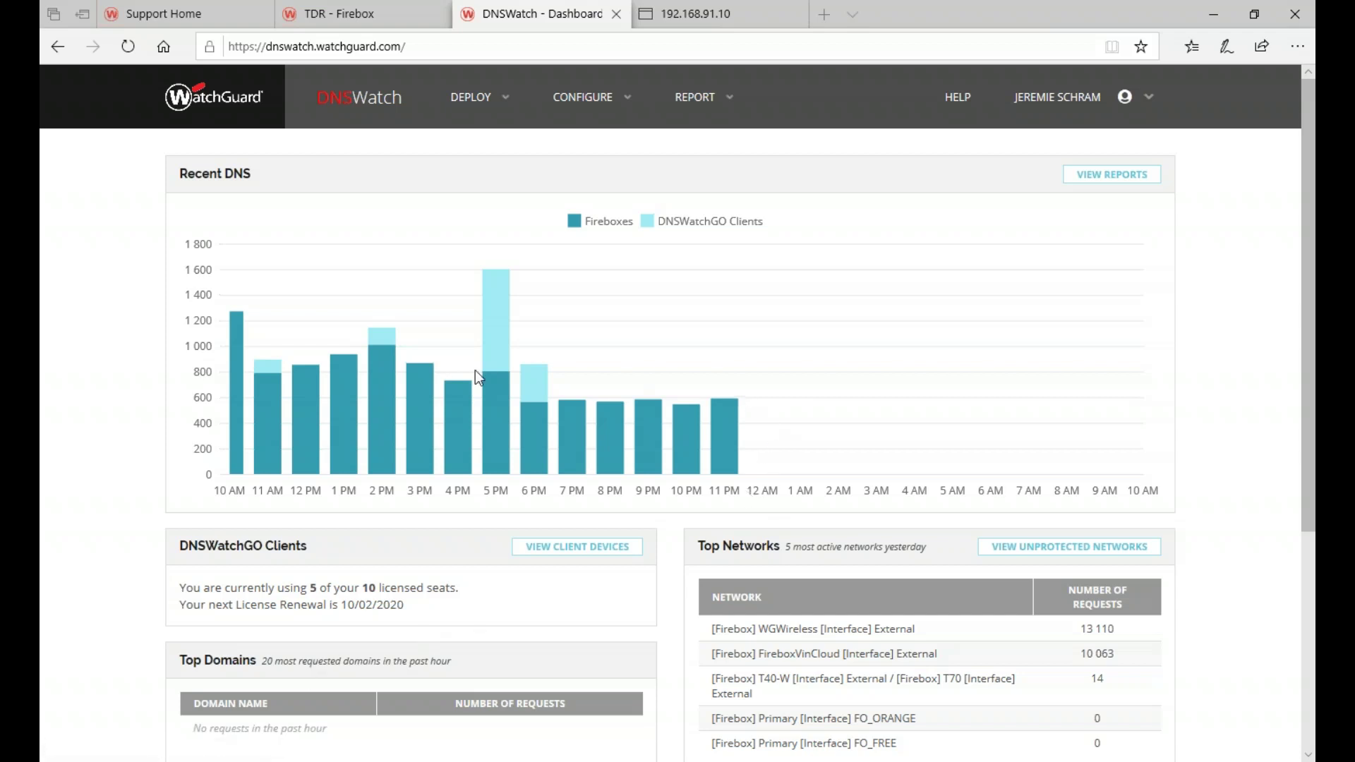
scroll(712, 432, "down", 2)
scroll(711, 429, "down", 3)
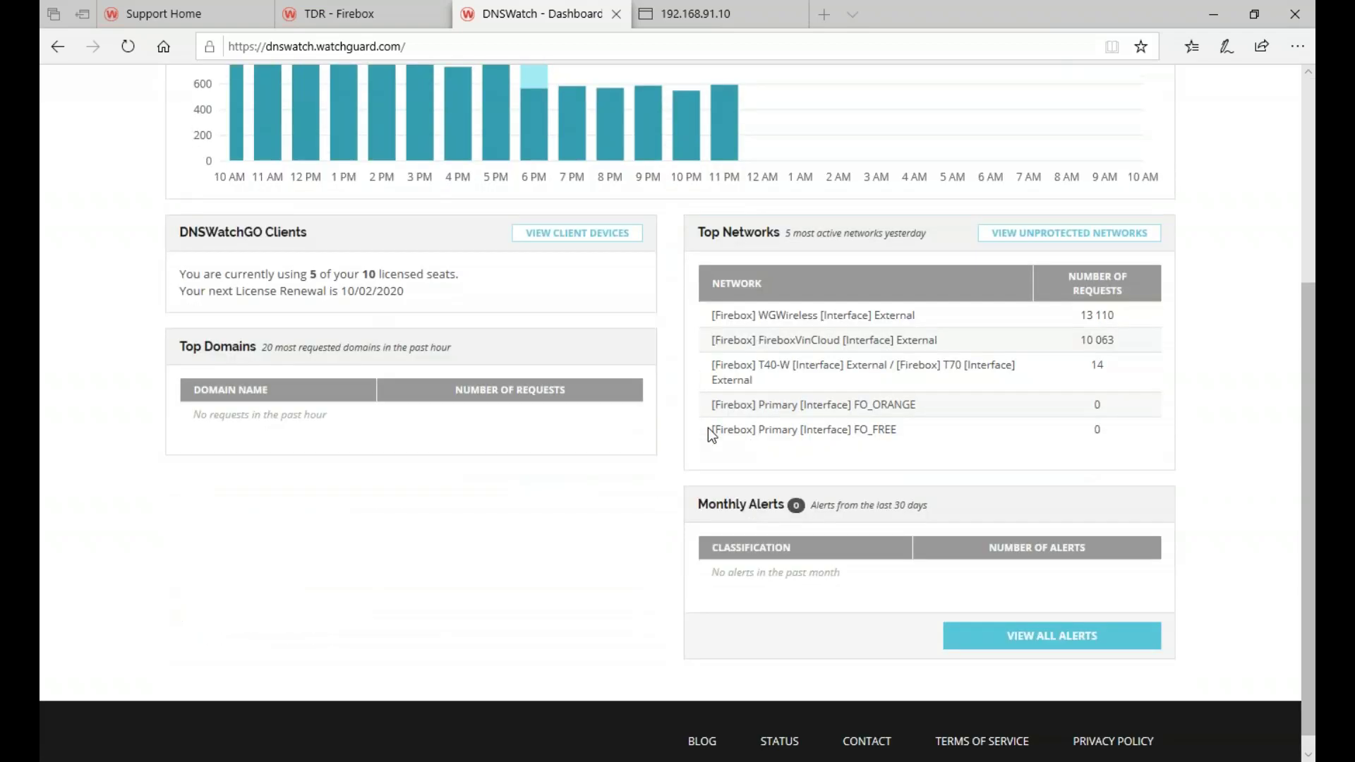
scroll(797, 469, "up", 5)
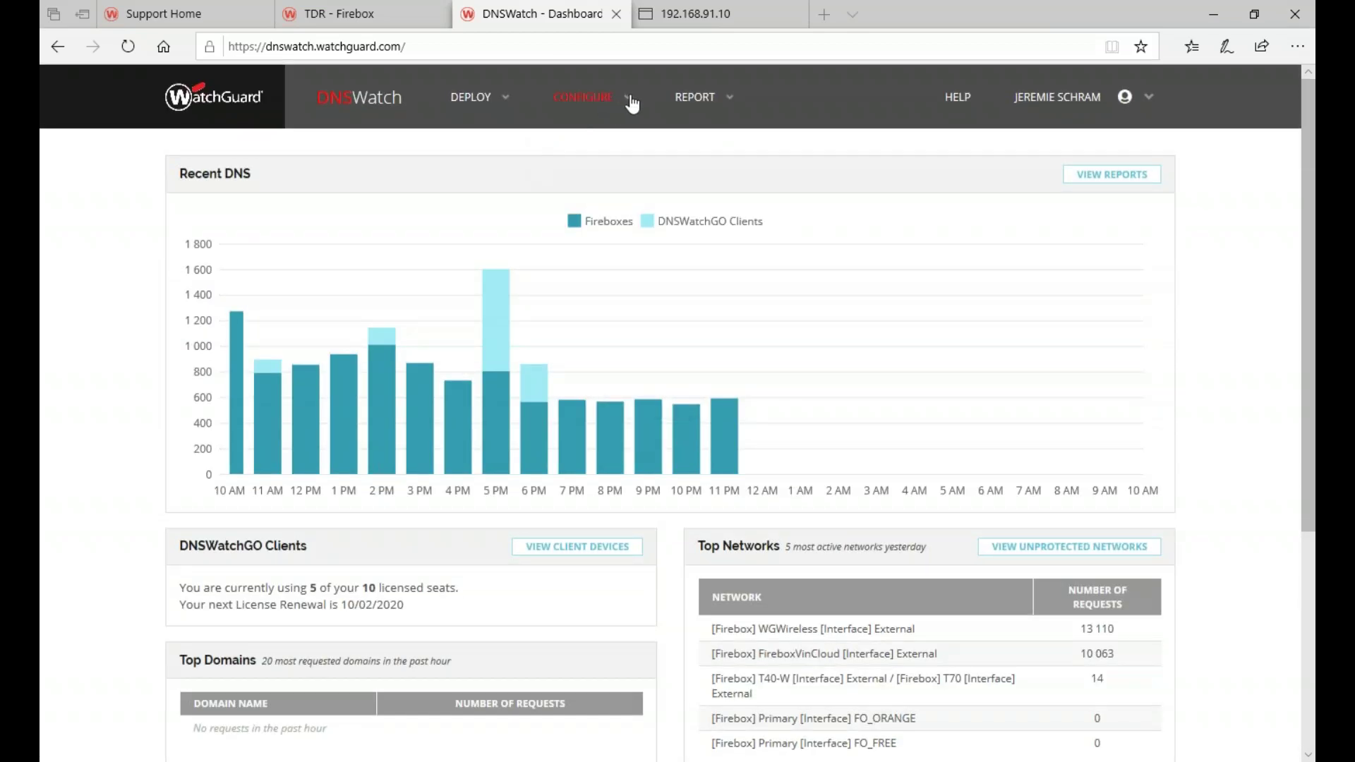
left_click(1146, 99)
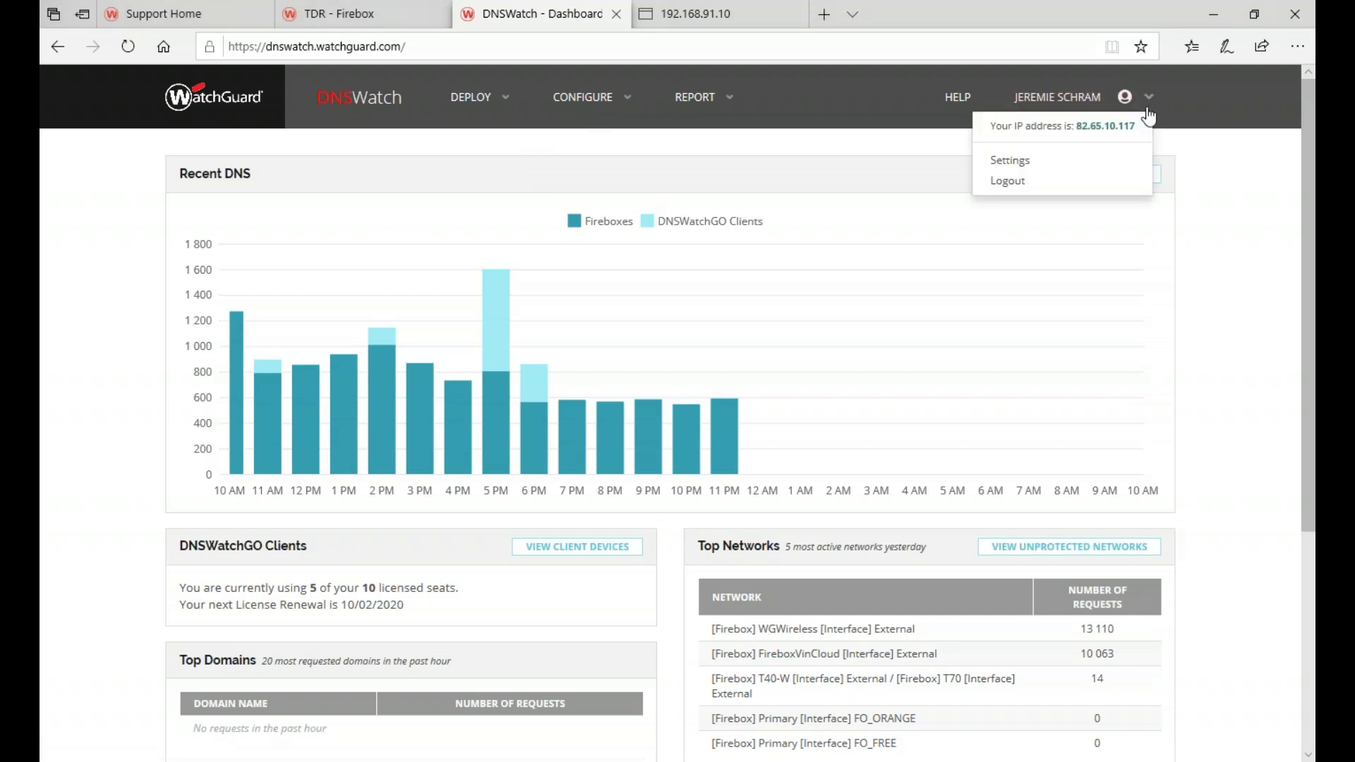
left_click(1010, 162)
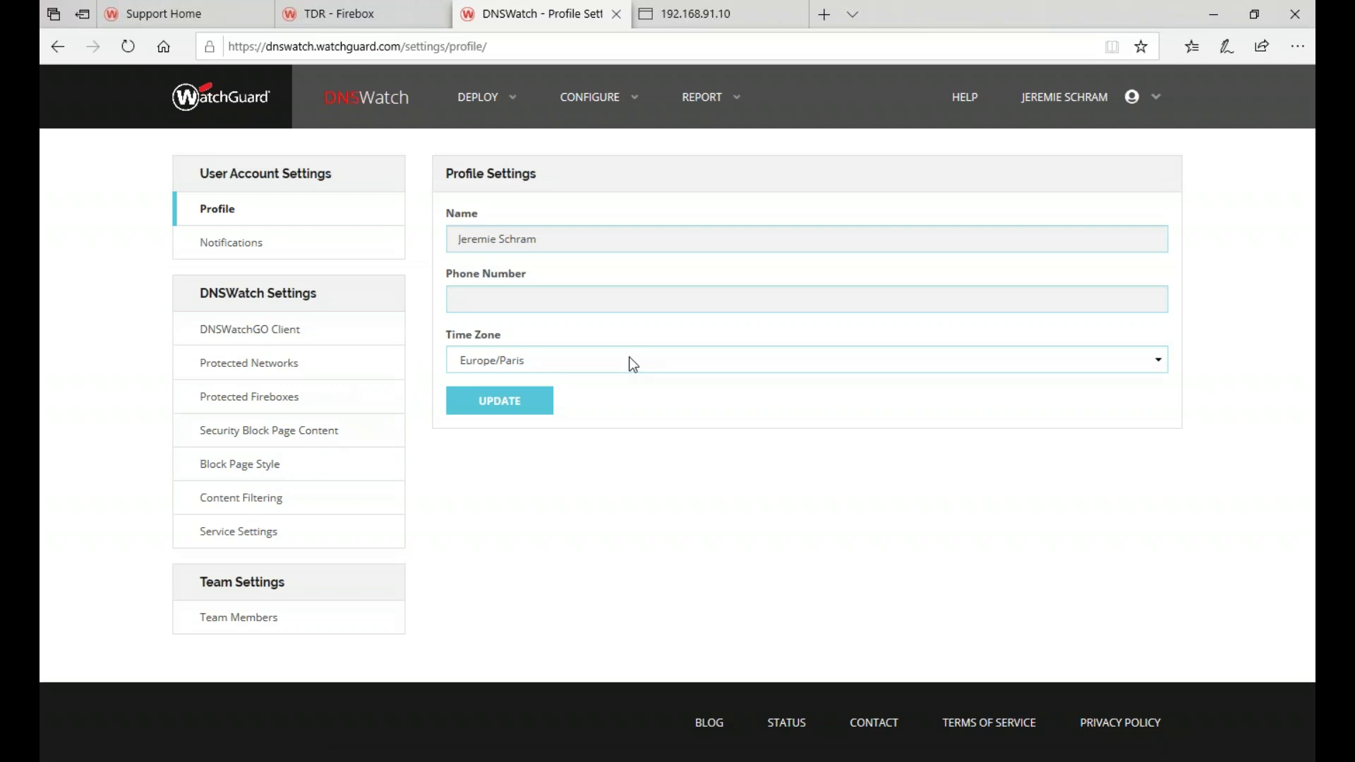
- Preview and save the French phishing-awareness message as the Security Block Page Content, then minimize Edge
left_click(320, 432)
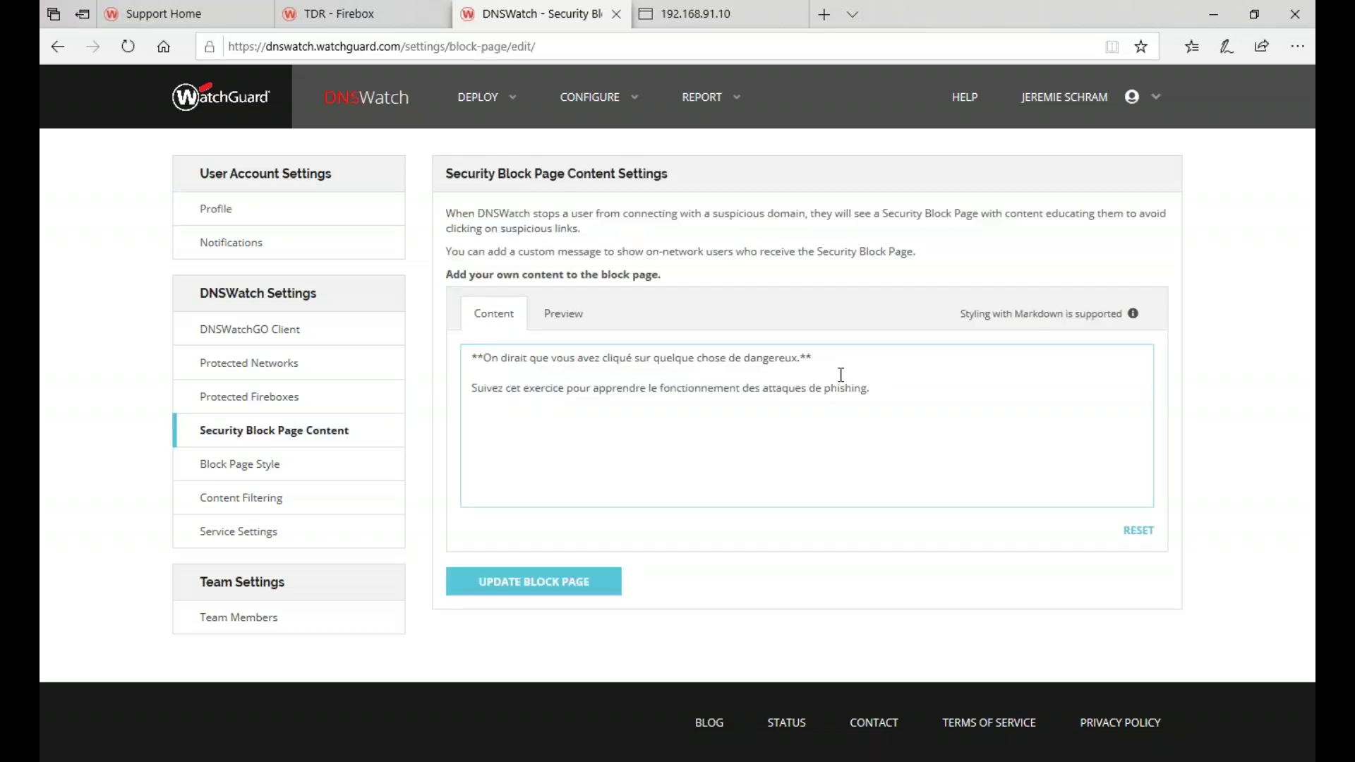
left_click(558, 317)
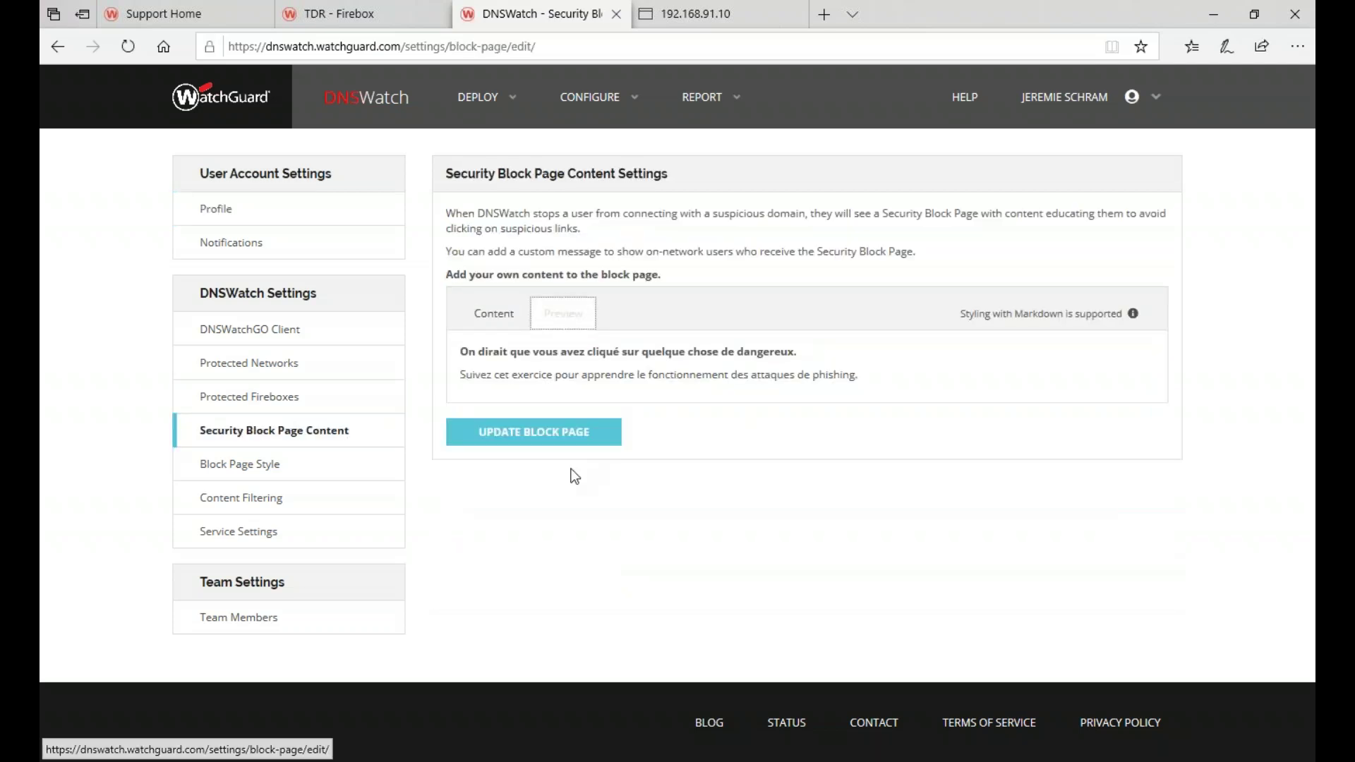
left_click(561, 441)
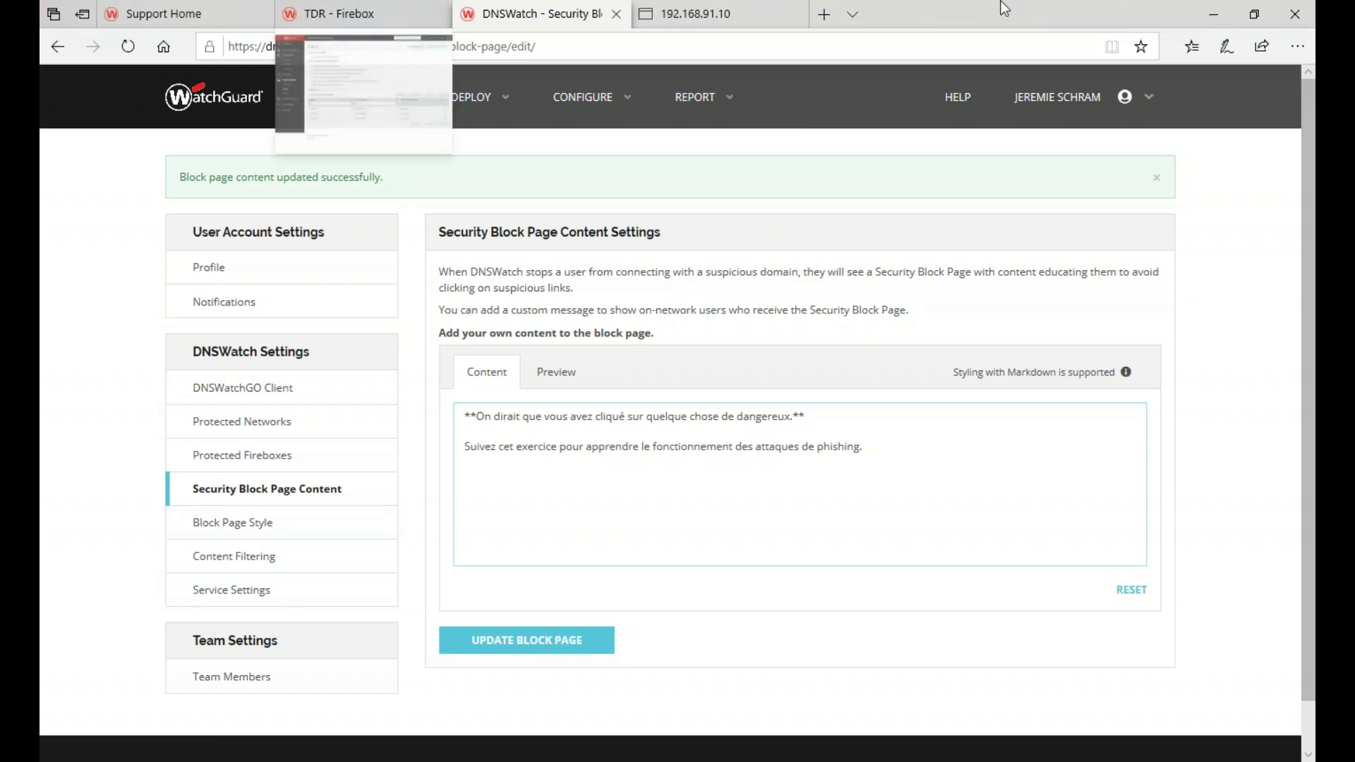
left_click(1213, 14)
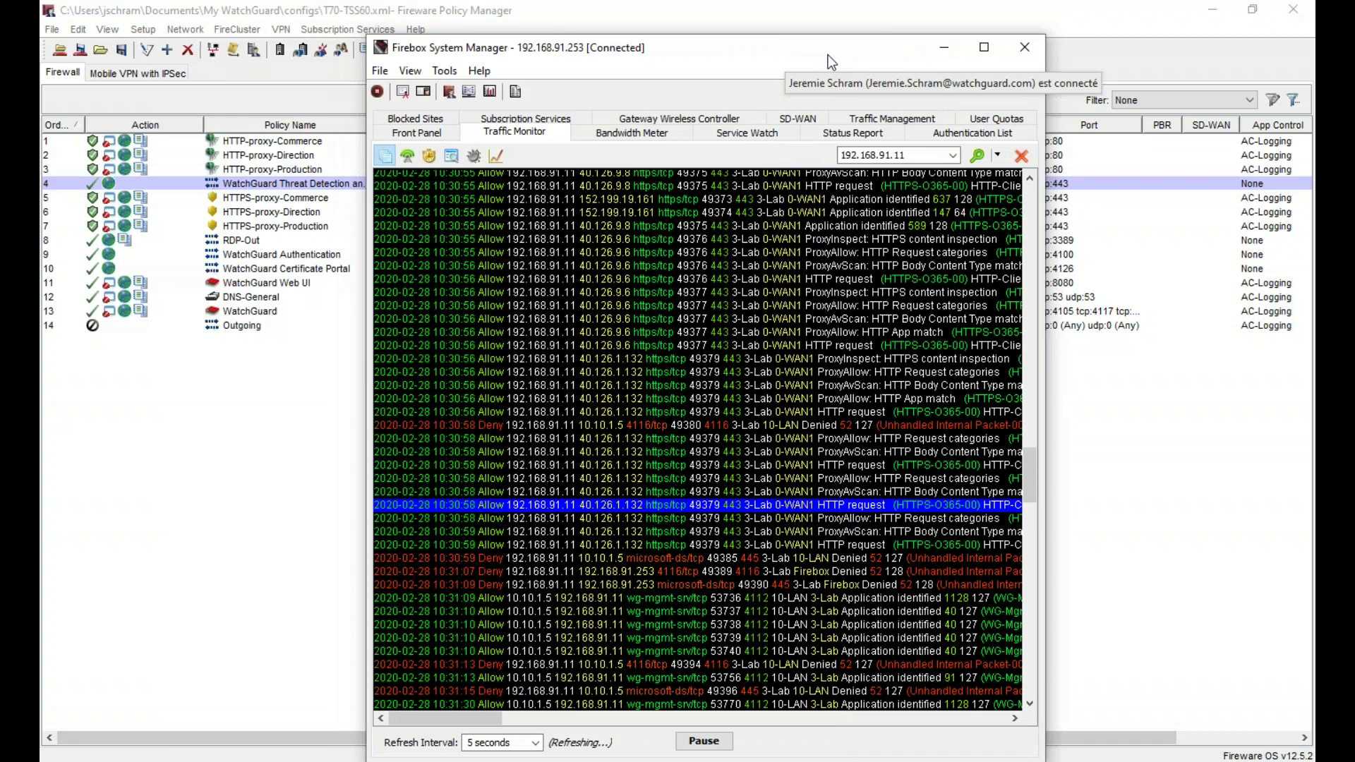
- Filter the second Firebox's traffic log to 'dns' and inspect the 10:37:10 and 10:36:48 DNS forwarding entries
double_click(830, 57)
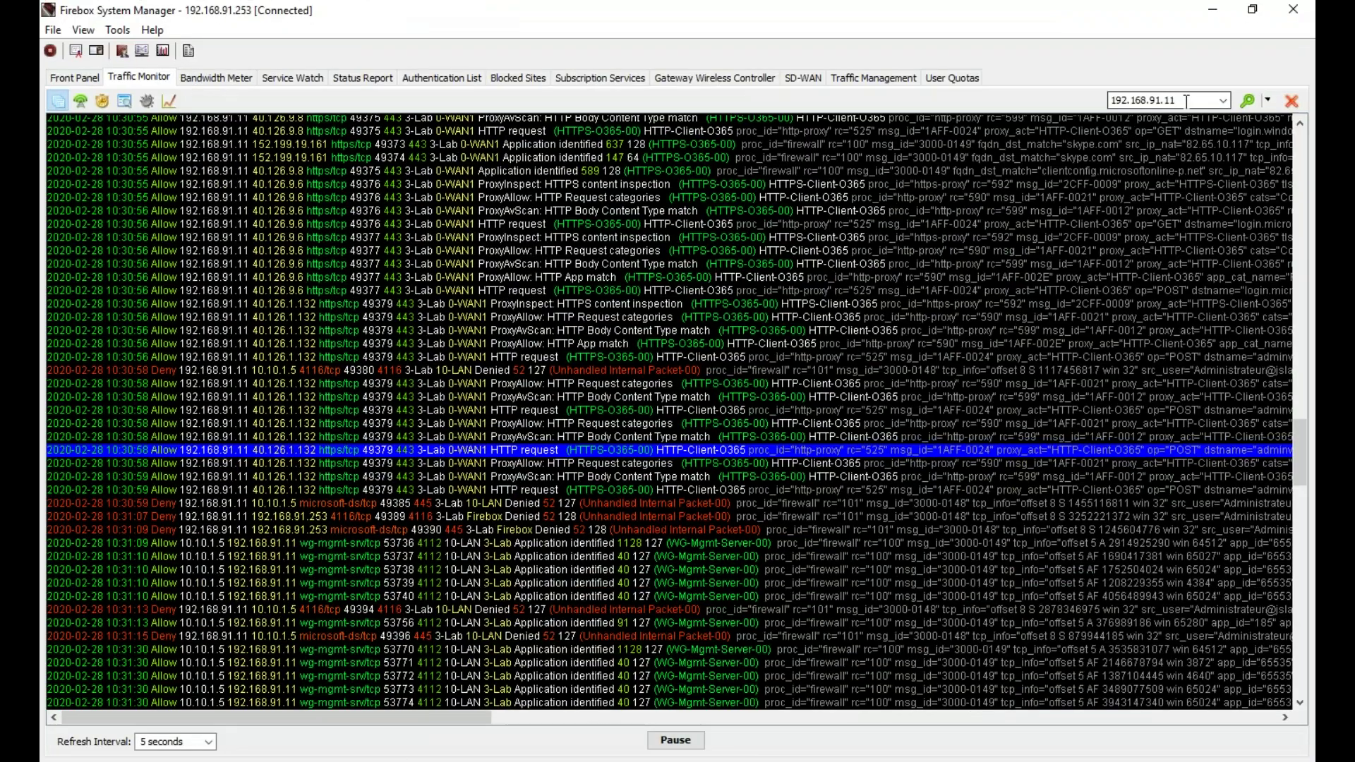
type("dns")
key("Return")
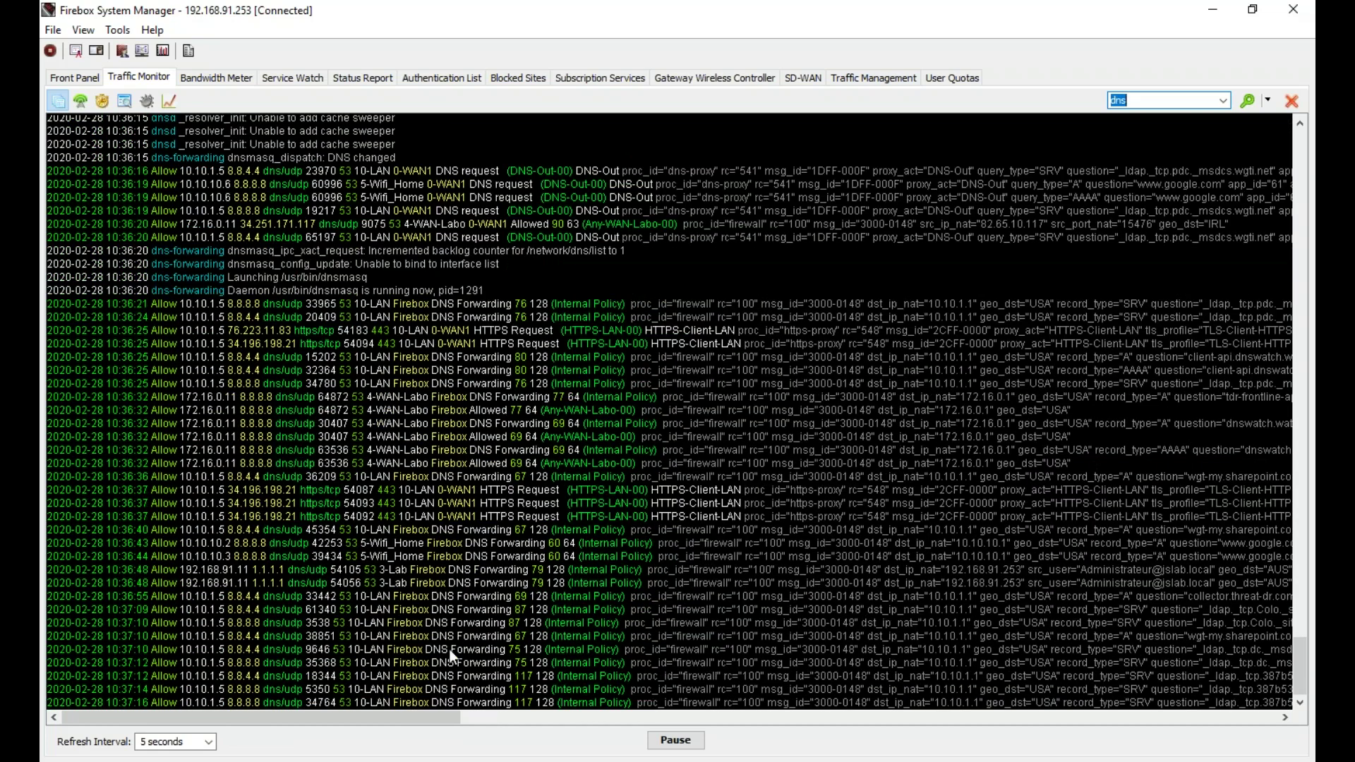
left_click(465, 654)
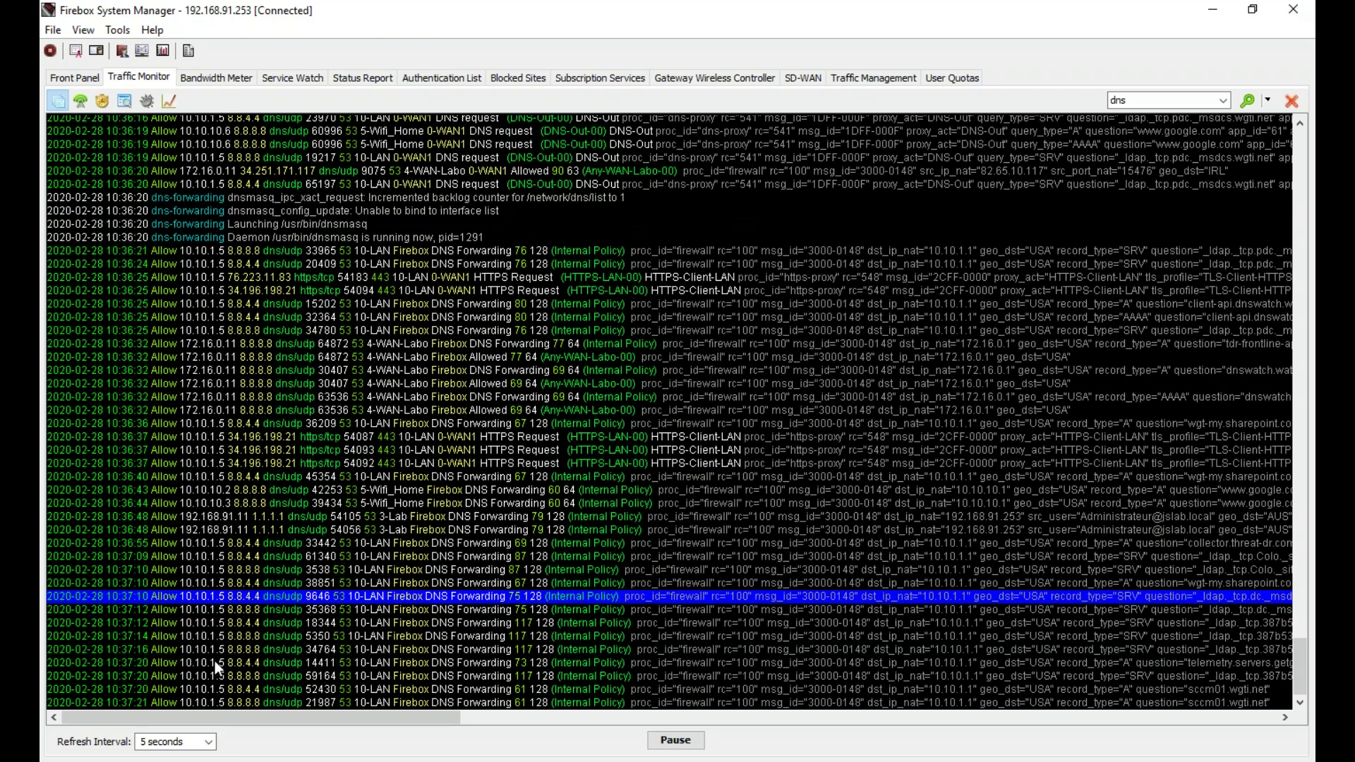
left_click(215, 531)
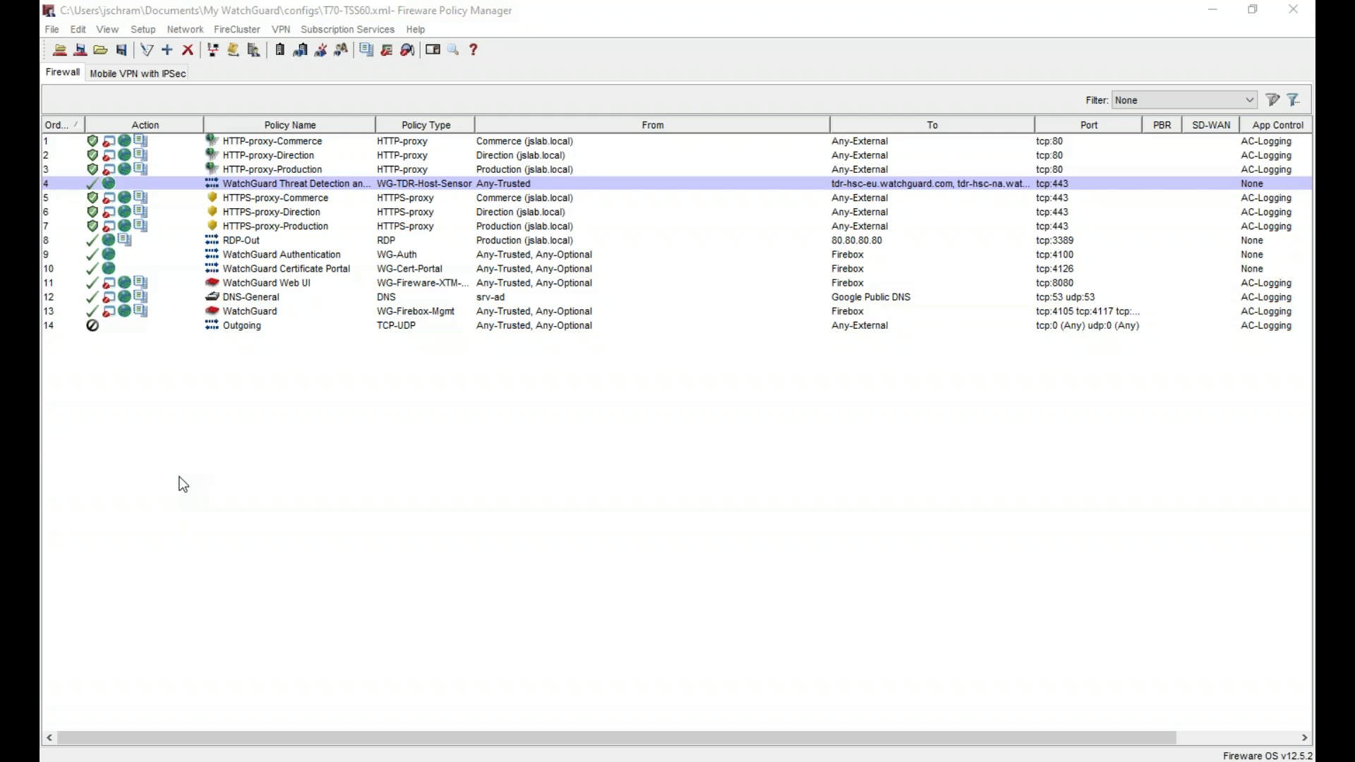
left_click(299, 426)
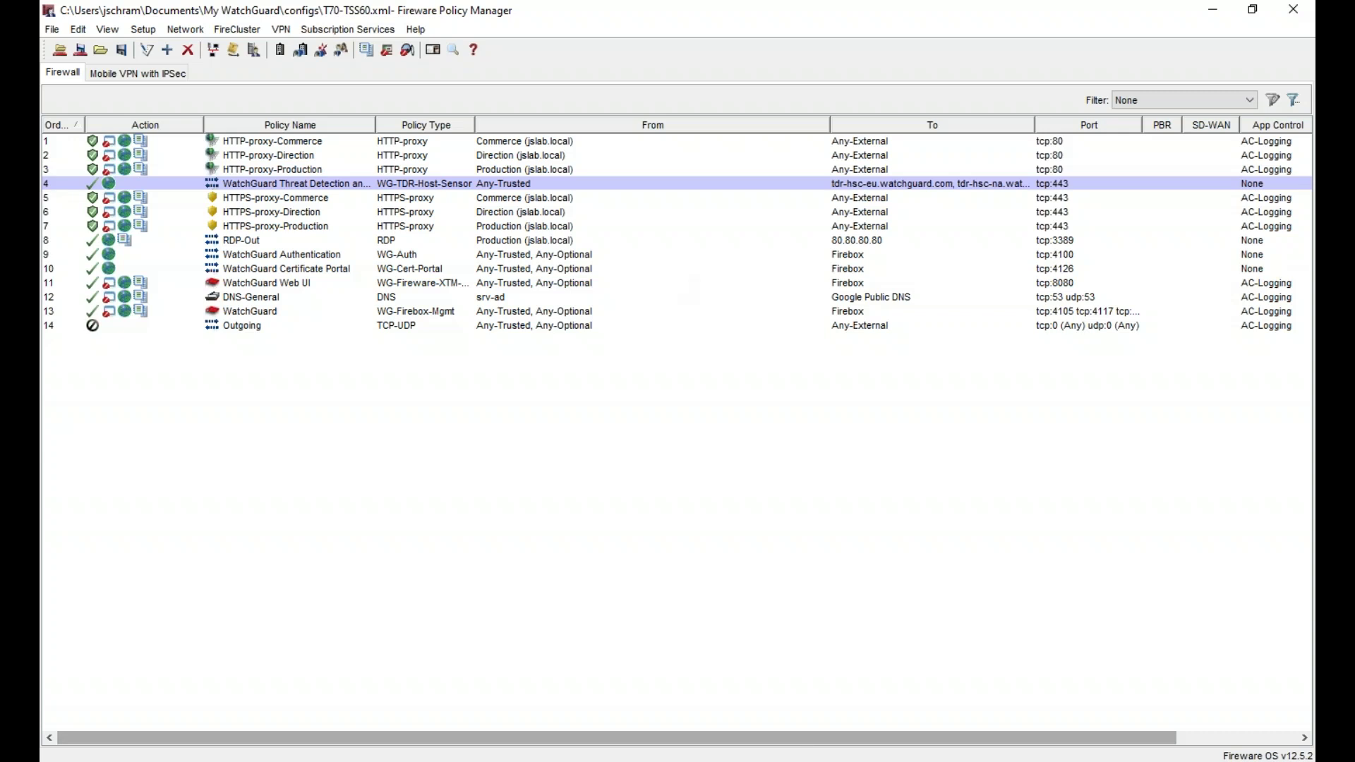
- In the 192.168.91.11 session's GPO editor, open Stratégies de clé publique > Autorités de certification racines de confiance
left_click(818, 761)
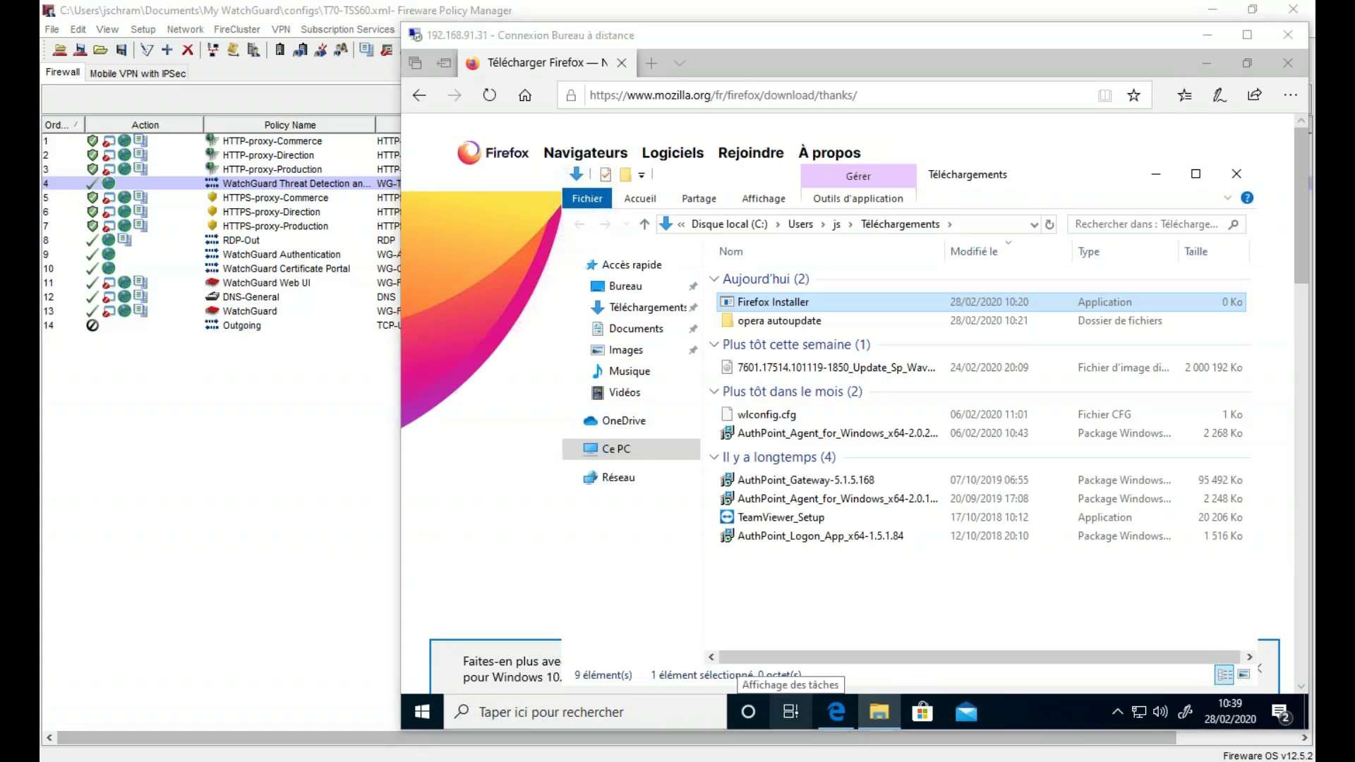
left_click(769, 761)
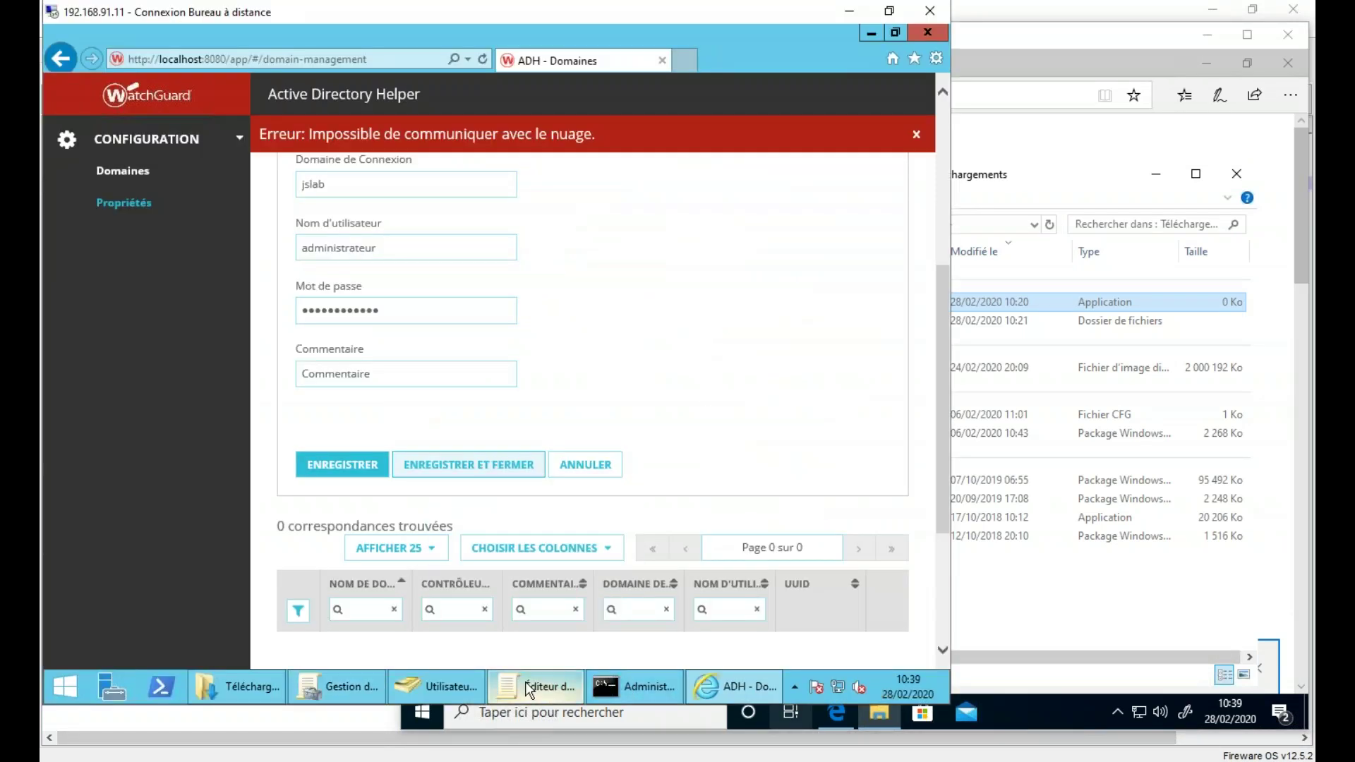
left_click(538, 686)
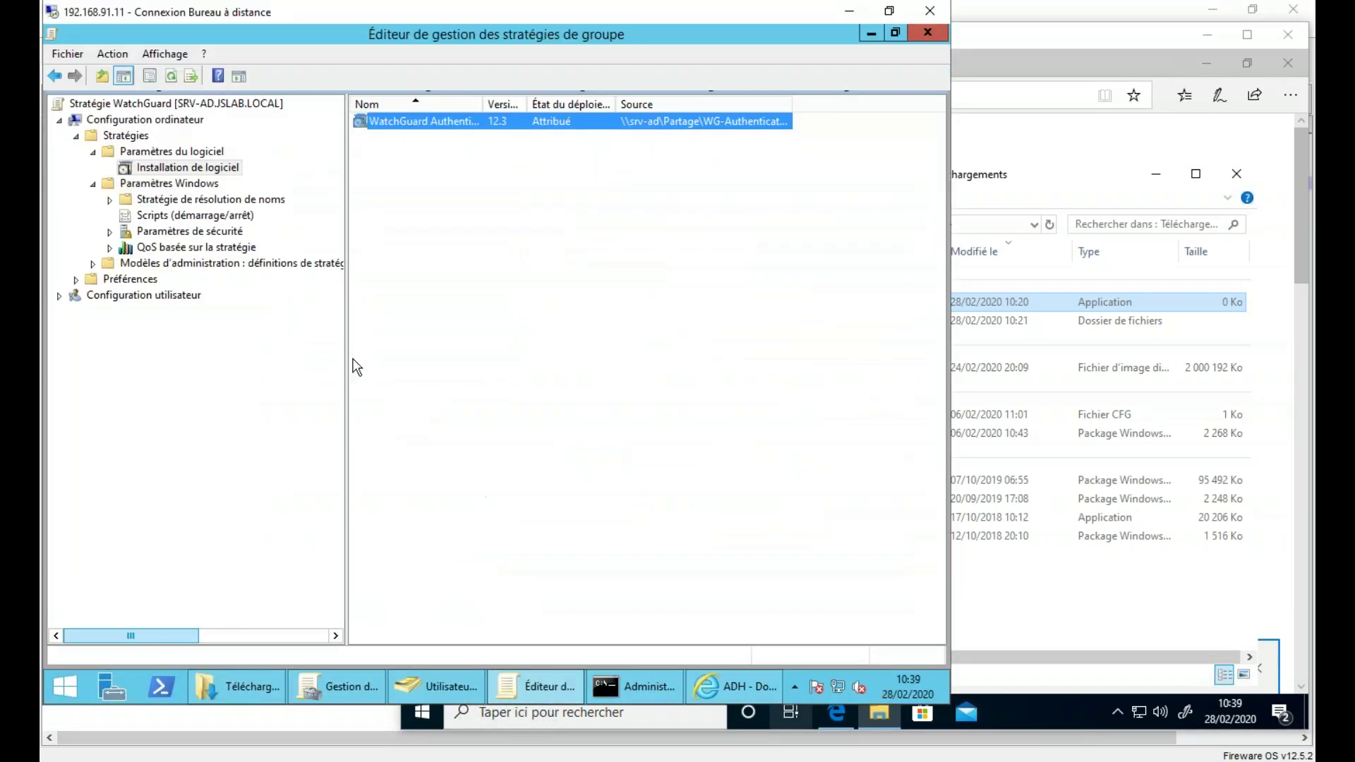
double_click(188, 232)
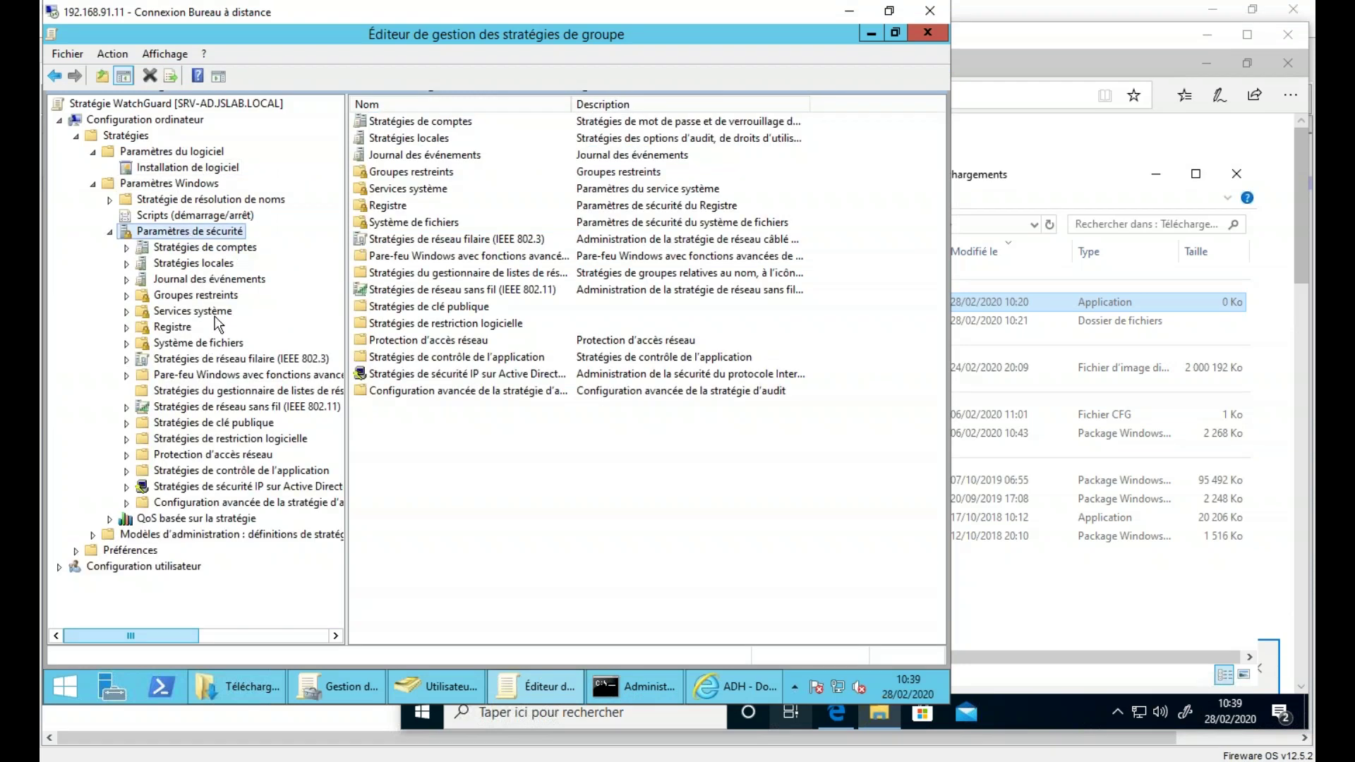
double_click(240, 423)
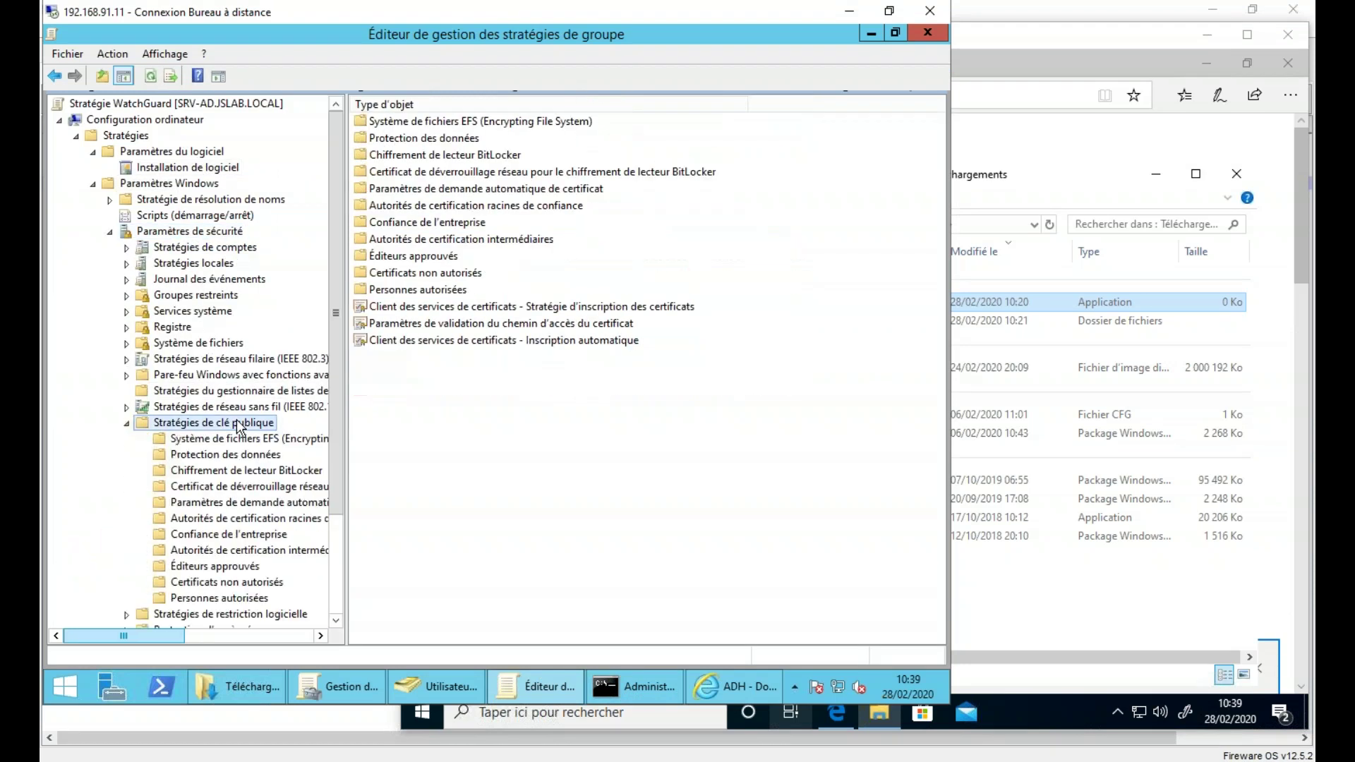
left_click(252, 521)
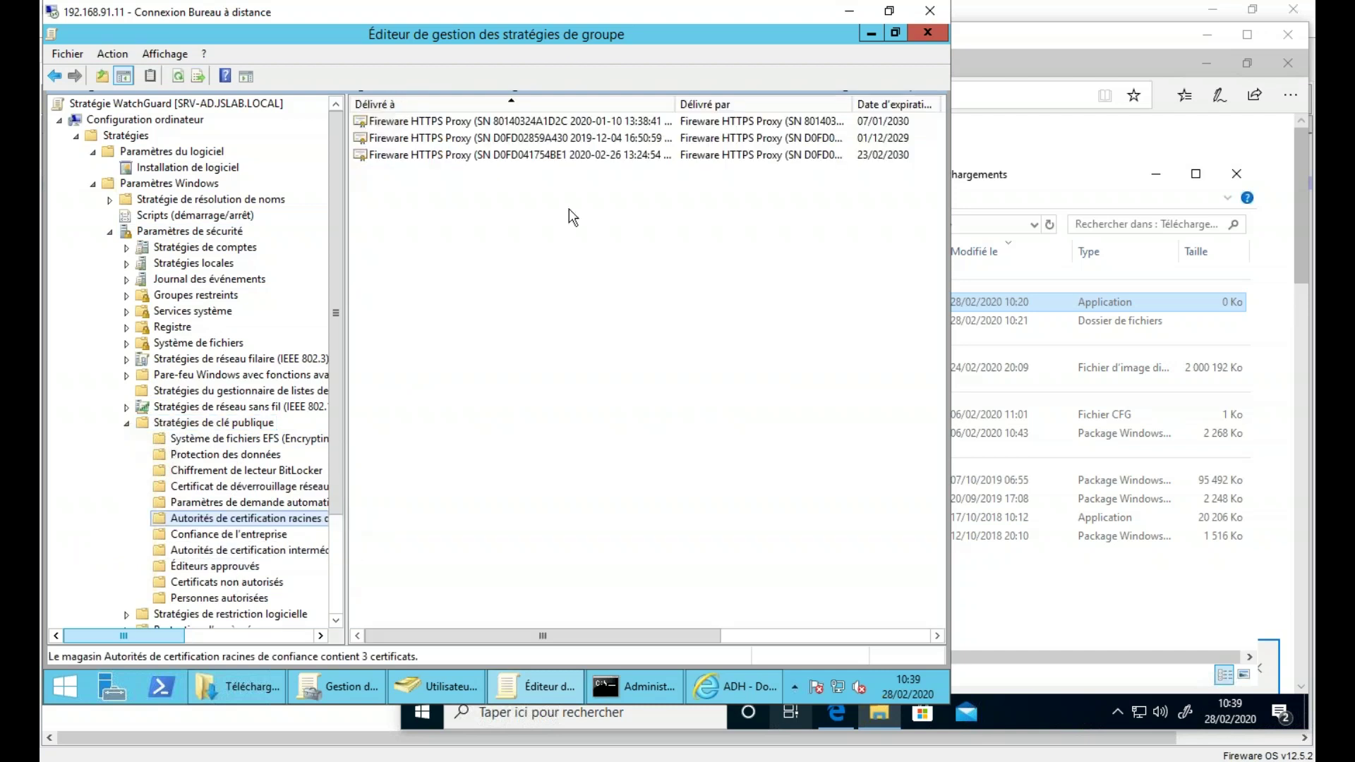
left_click_drag(351, 445, 464, 444)
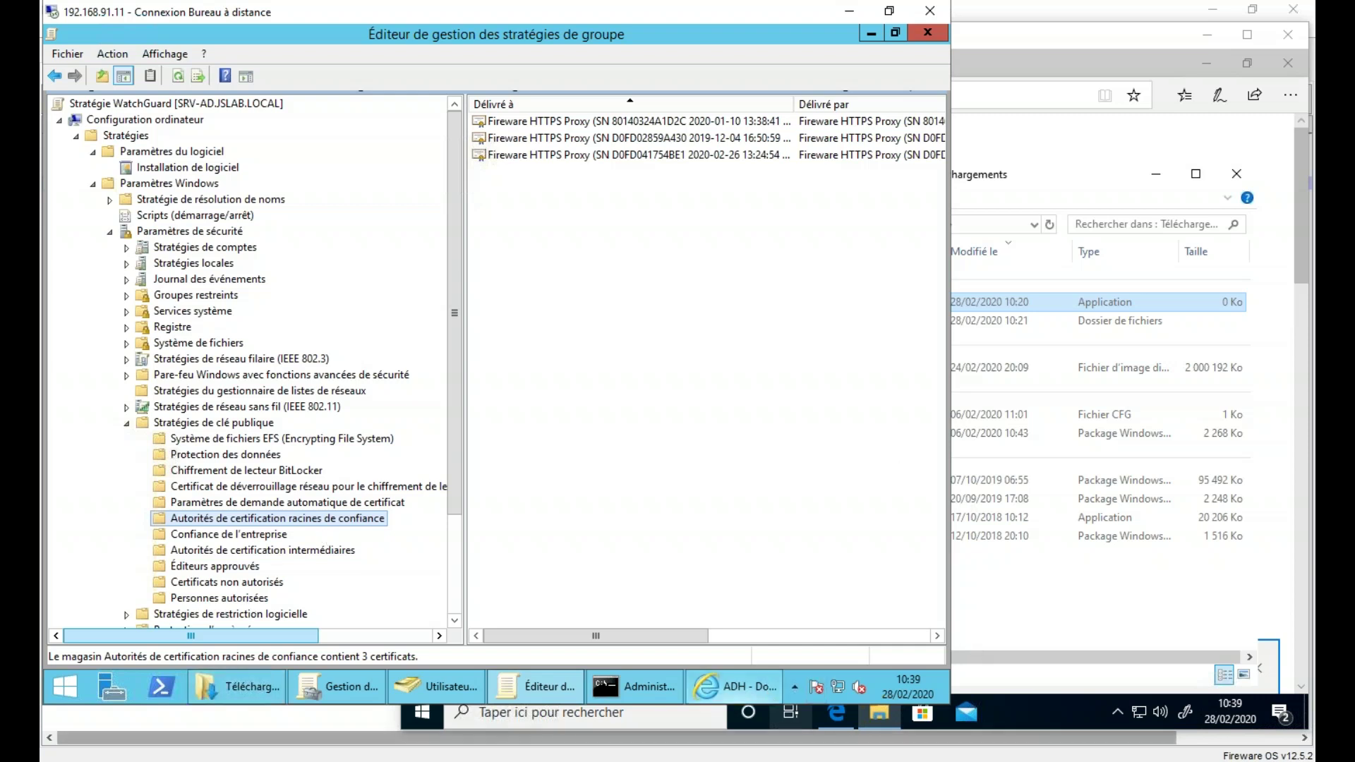
mouse_move(734, 687)
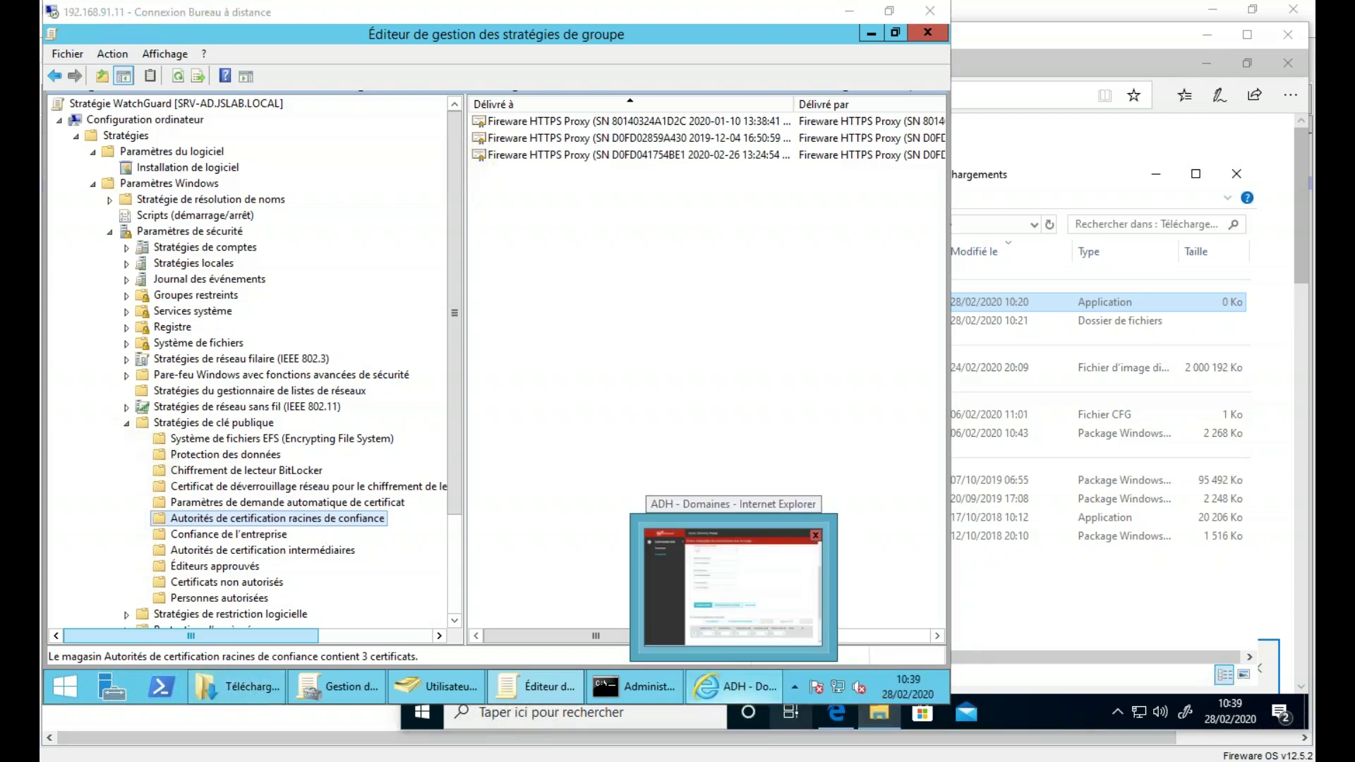